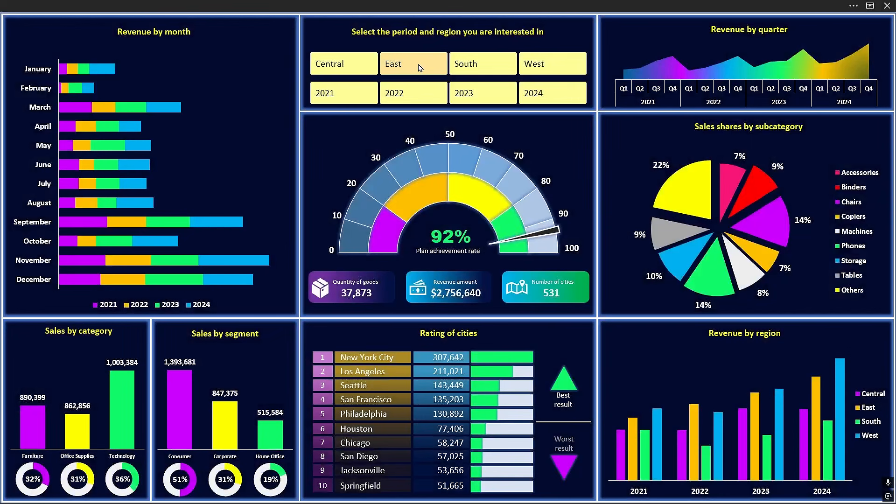
Step: Filter the finished dashboard by the East region, 2024, the West region and the Central region, and extend the period to 2021 through 2024
{"action": "left_click", "coordinate": [419, 67]}
{"action": "left_click", "coordinate": [555, 88]}
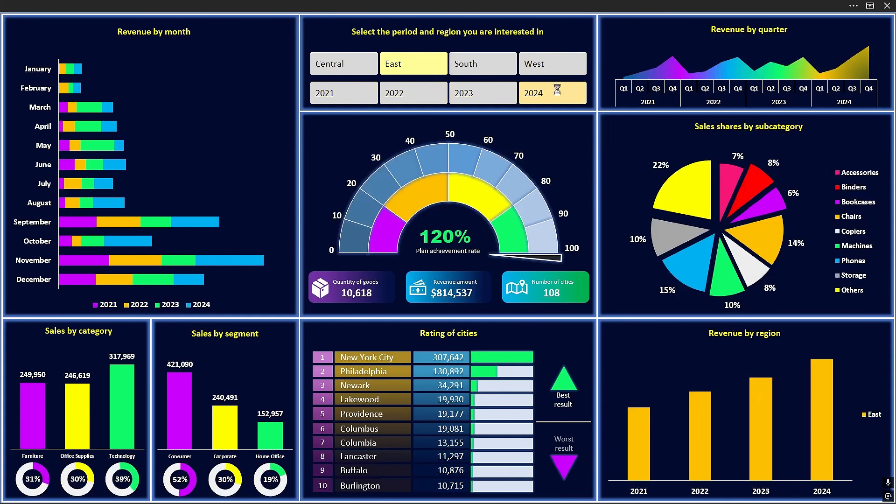
{"action": "left_click", "coordinate": [537, 70]}
{"action": "left_click", "coordinate": [345, 65]}
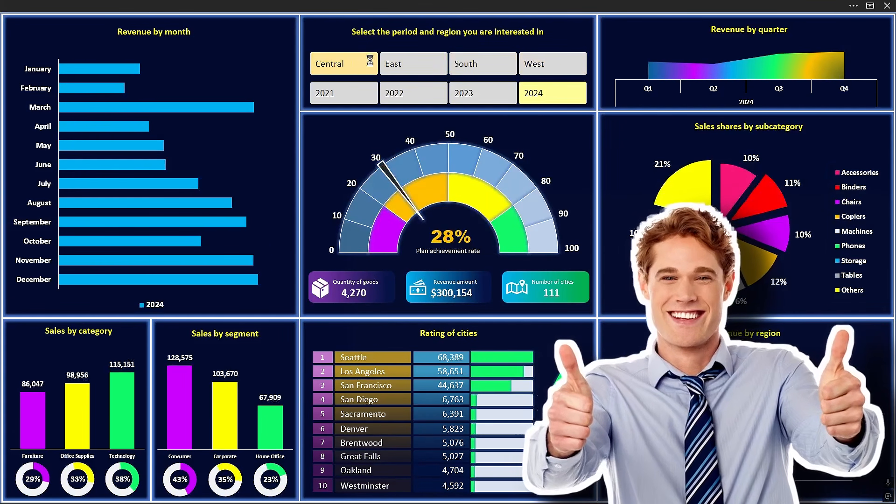
{"action": "left_click_drag", "start_coordinate": [361, 95], "coordinate": [551, 94]}
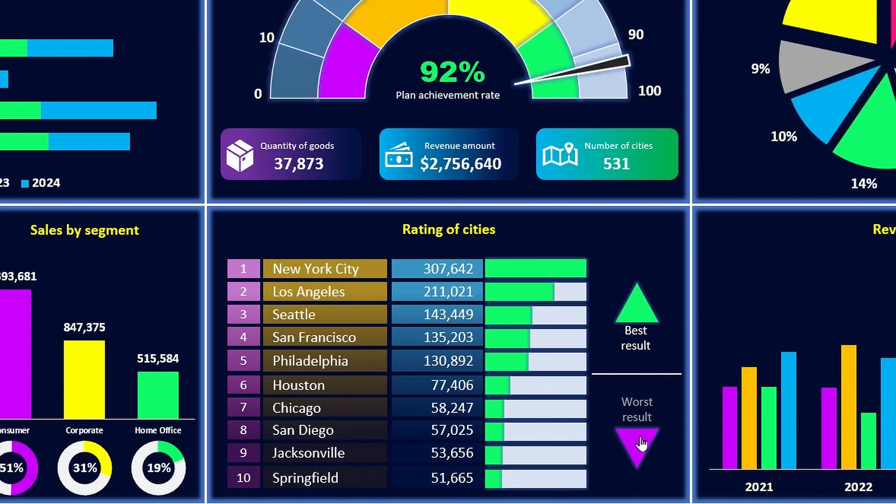
Step: Switch the Rating of cities table to the worst results and back to the best results
{"action": "left_click", "coordinate": [641, 443]}
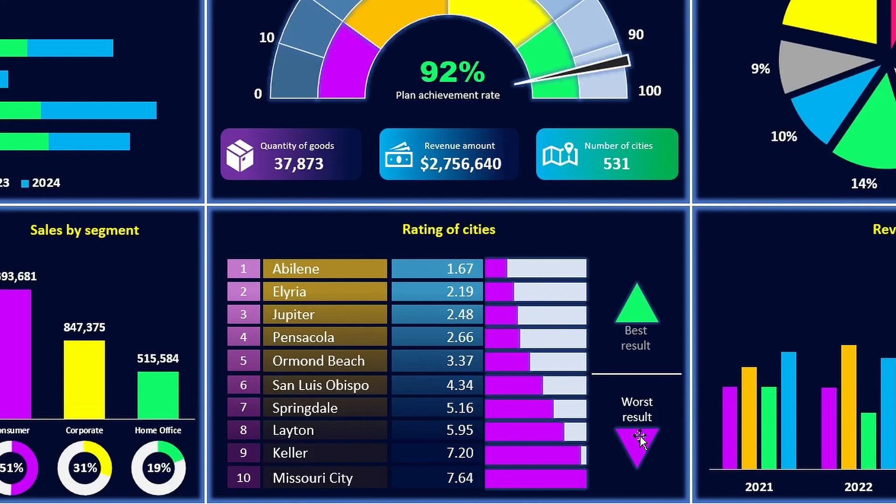
{"action": "left_click", "coordinate": [636, 307]}
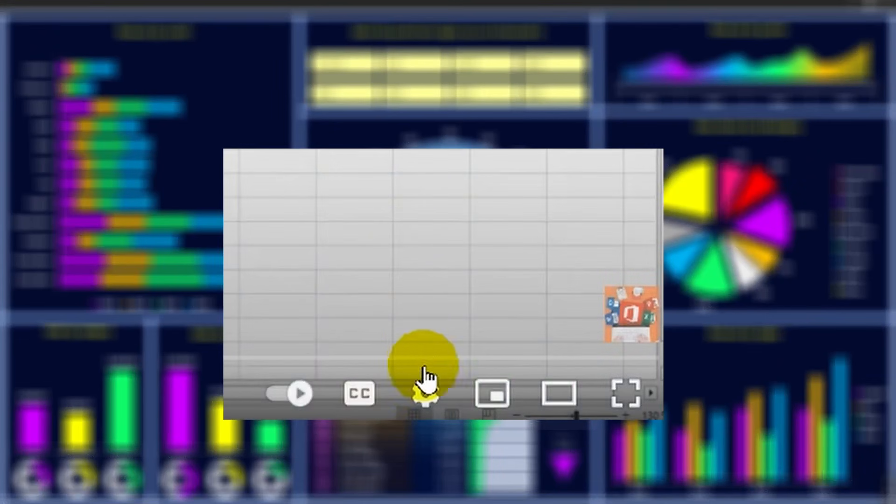
{"action": "left_click", "coordinate": [425, 392]}
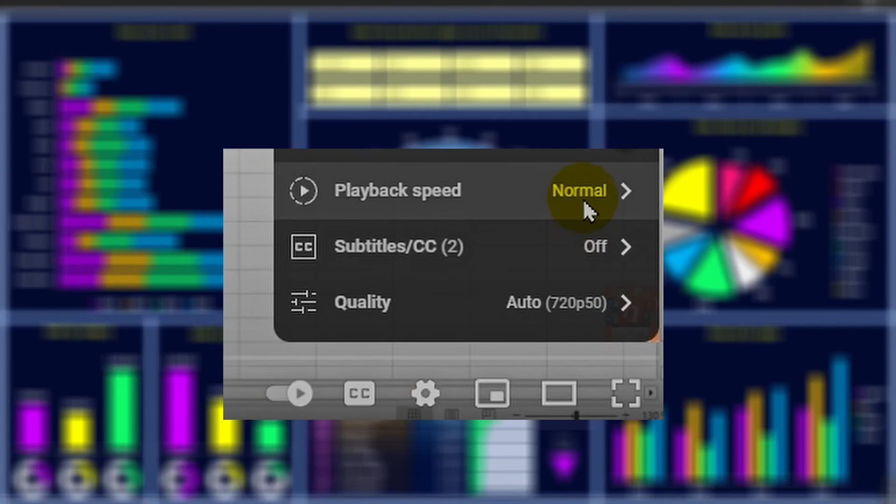
{"action": "left_click", "coordinate": [583, 199]}
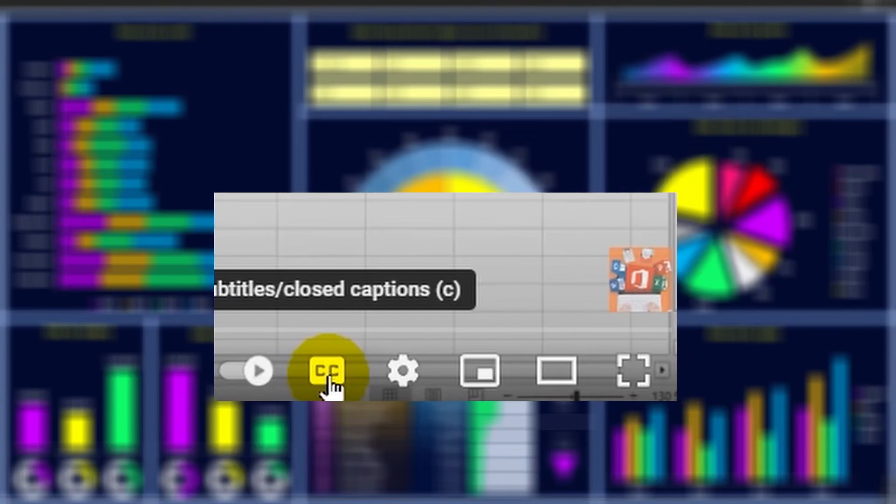
{"action": "left_click", "coordinate": [329, 378]}
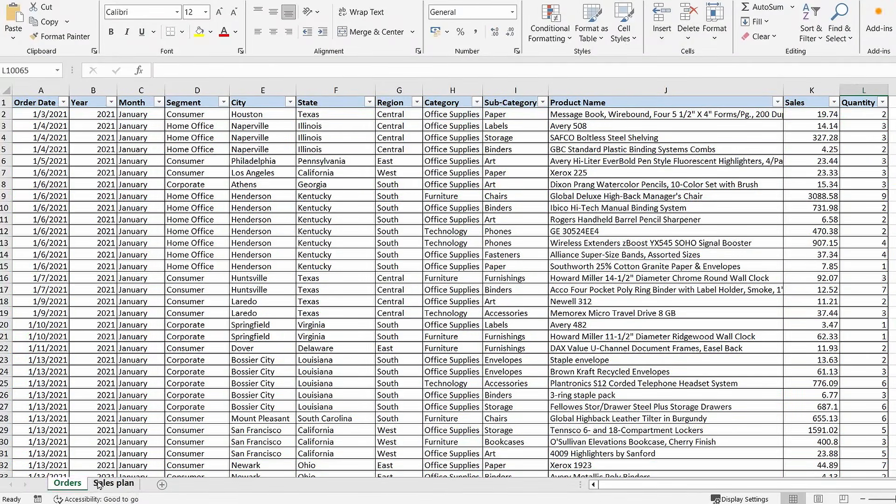
Step: Add a new worksheet after the Sales plan sheet and name it Dashboard
{"action": "left_click", "coordinate": [100, 484]}
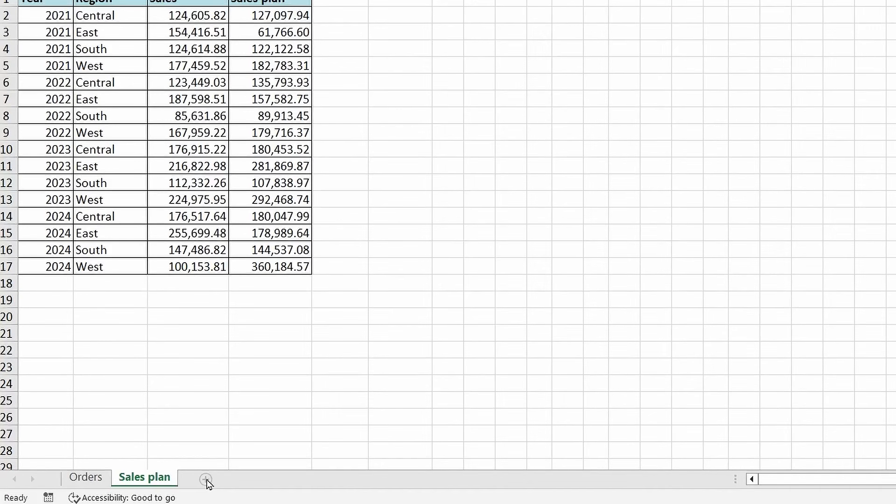
{"action": "left_click", "coordinate": [207, 481]}
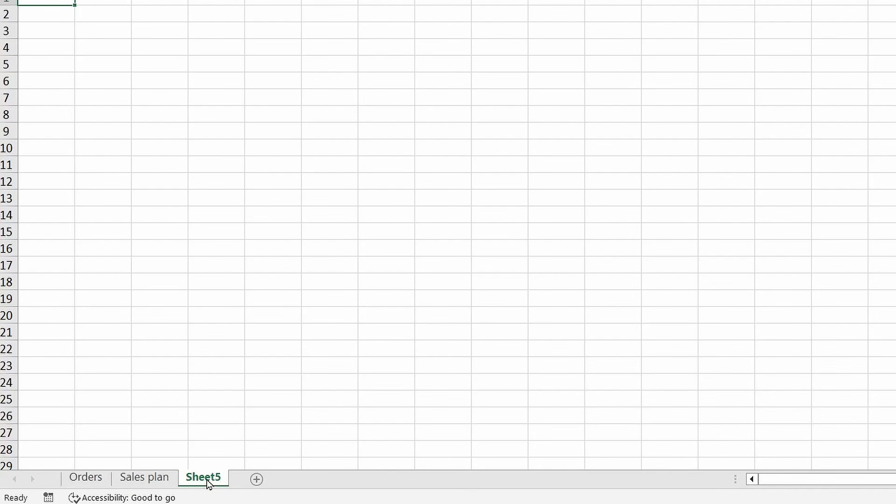
{"action": "double_click", "coordinate": [205, 479]}
{"action": "type", "text": "Dash"}
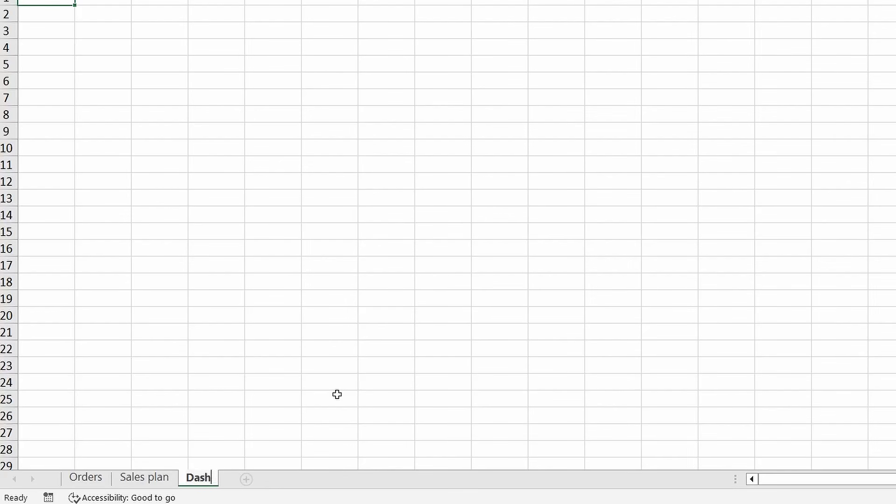
{"action": "type", "text": "board"}
{"action": "key", "text": "Return"}
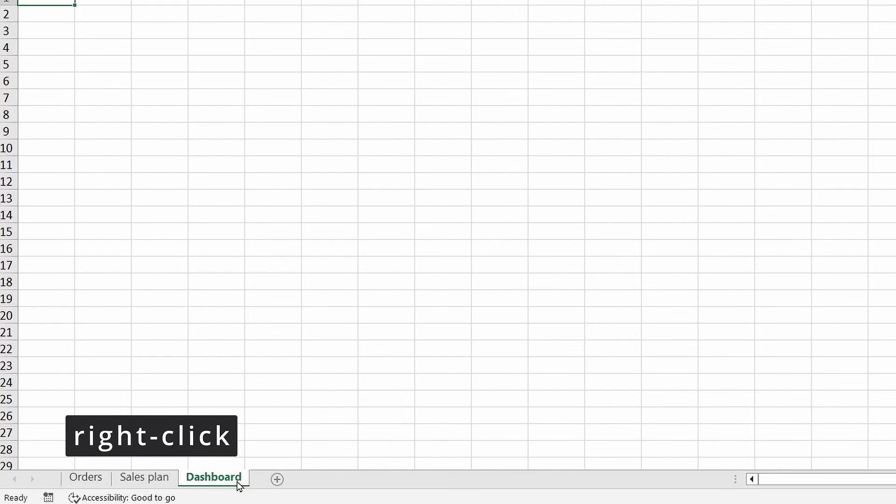
Step: Set the Dashboard sheet's tab color to bright green
{"action": "right_click", "coordinate": [239, 485]}
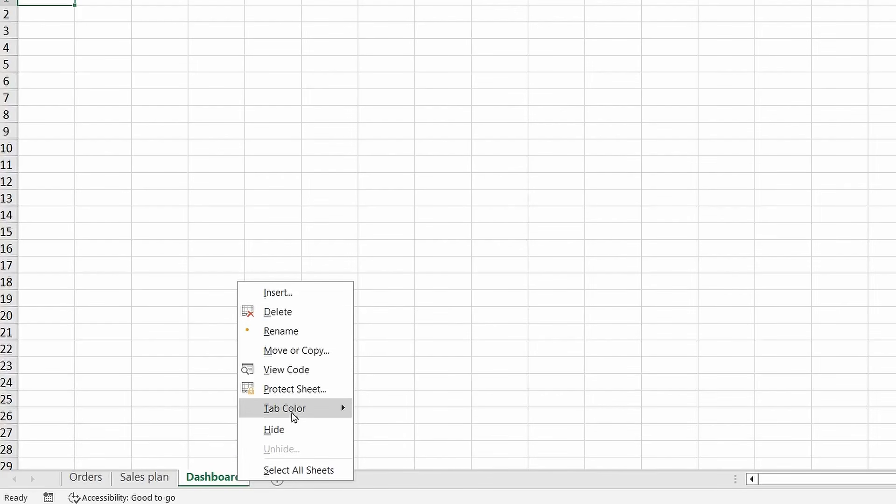
{"action": "mouse_move", "coordinate": [295, 417]}
{"action": "left_click", "coordinate": [360, 458]}
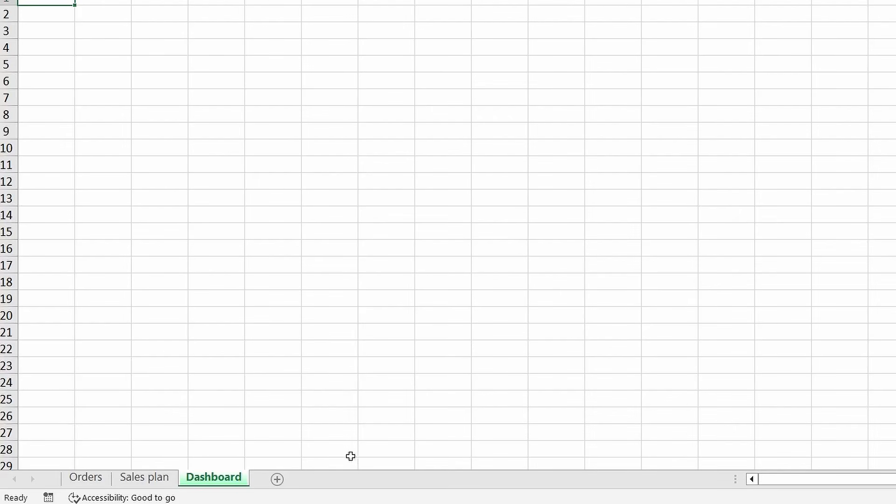
Step: Select the Orders and Sales plan sheets together and give both tabs a light orange color
{"action": "left_click", "coordinate": [154, 485], "text": "ctrl"}
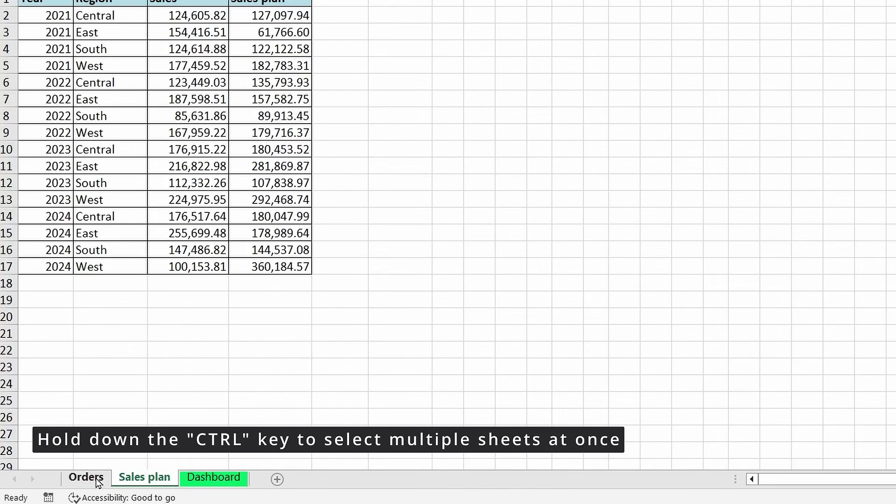
{"action": "left_click", "coordinate": [86, 477], "text": "ctrl"}
{"action": "right_click", "coordinate": [96, 481]}
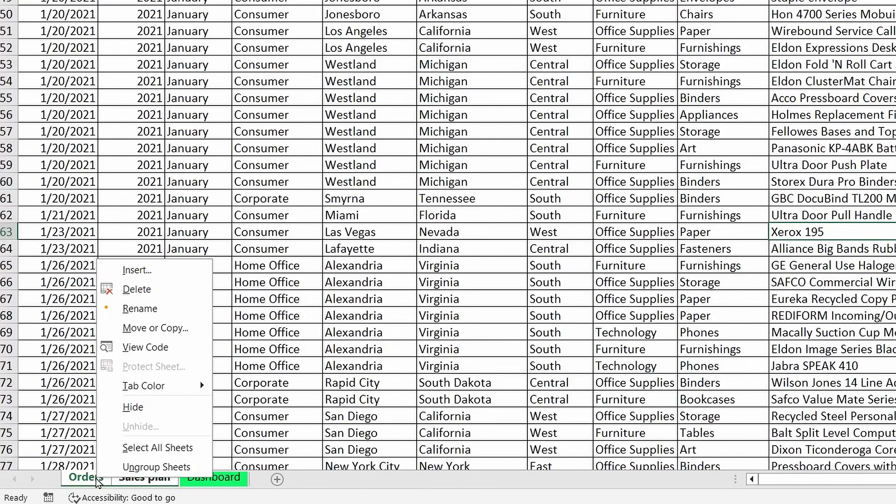
{"action": "mouse_move", "coordinate": [152, 385]}
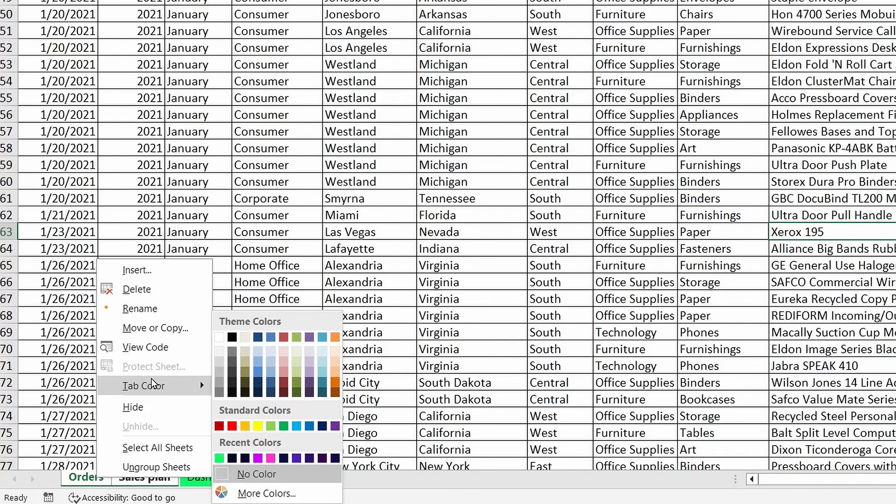
{"action": "left_click", "coordinate": [335, 357]}
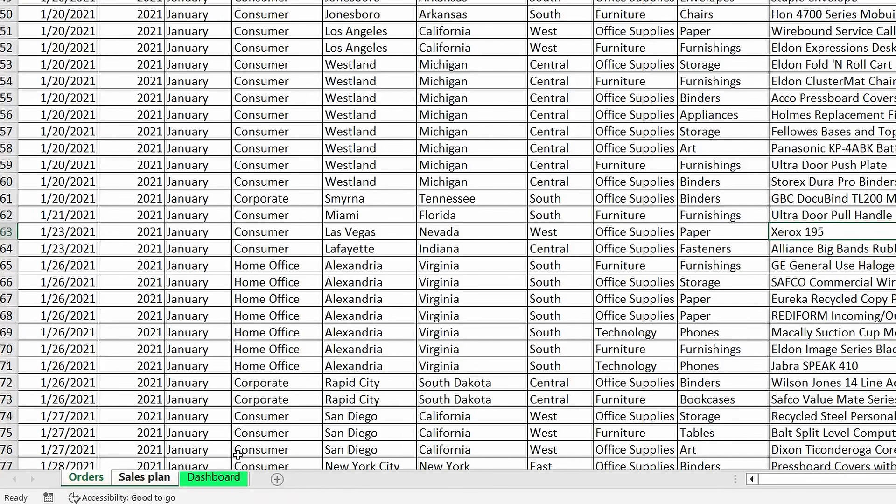
Step: Draw a rectangle shape on the Dashboard sheet, covering about cells D5 to F8
{"action": "left_click", "coordinate": [227, 480]}
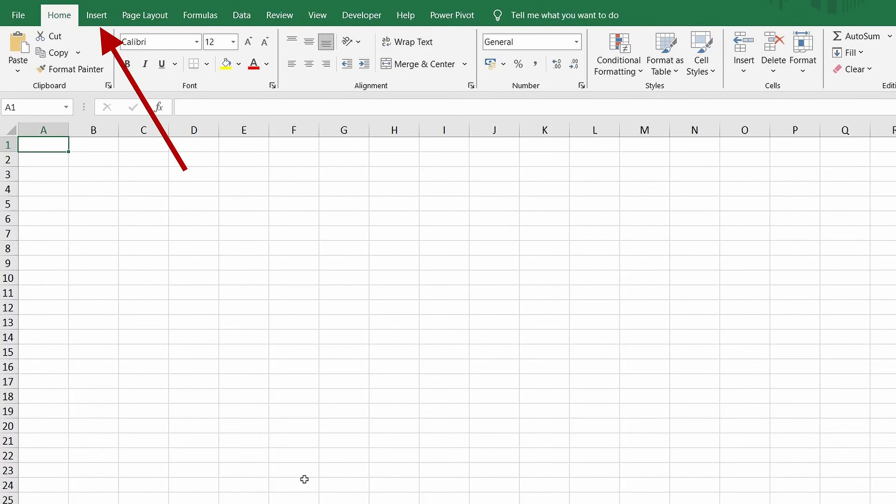
{"action": "left_click", "coordinate": [102, 17]}
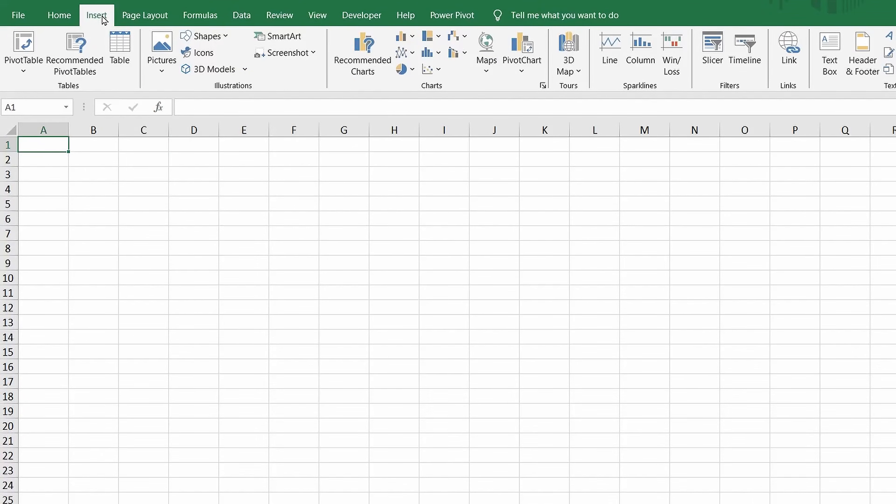
{"action": "left_click", "coordinate": [221, 36]}
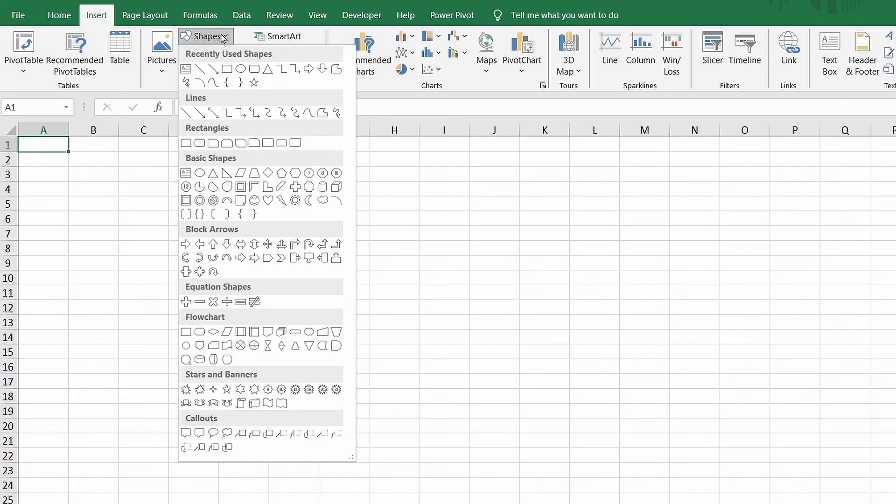
{"action": "left_click", "coordinate": [227, 70]}
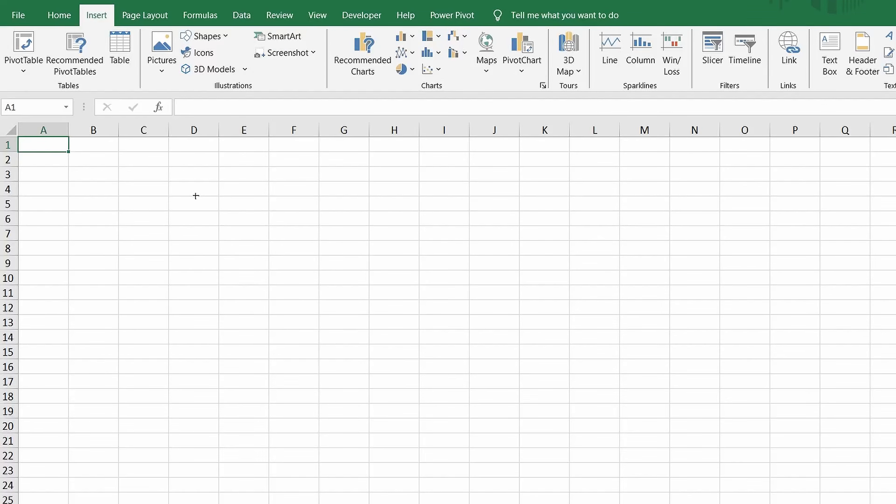
{"action": "left_click_drag", "start_coordinate": [195, 194], "coordinate": [289, 246]}
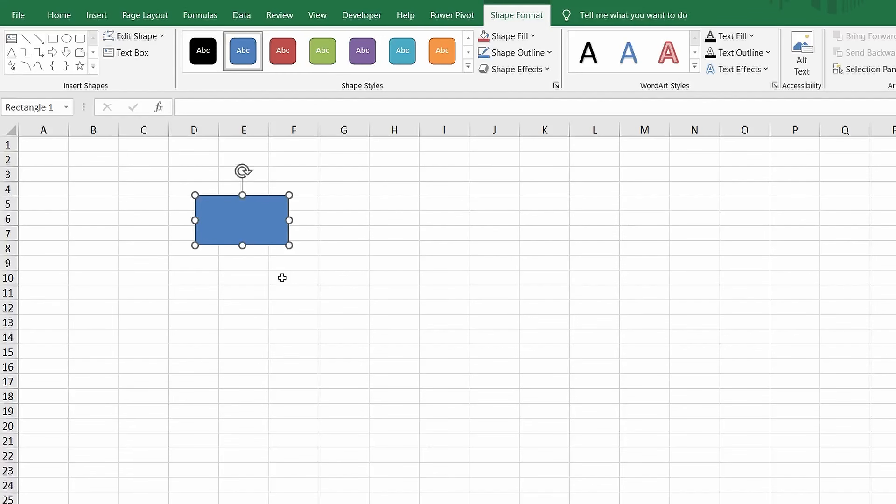
Step: Hide the formula bar and turn off the workbook's horizontal scroll bar, vertical scroll bar and sheet tabs
{"action": "left_click", "coordinate": [314, 16]}
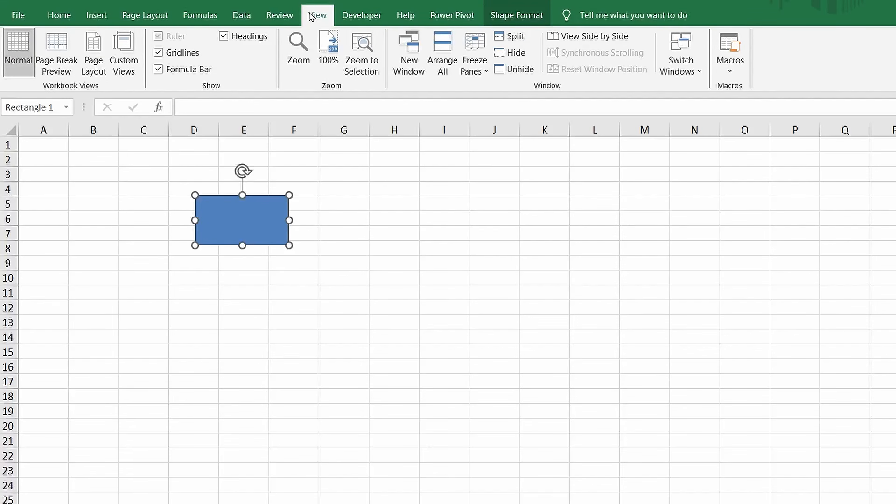
{"action": "left_click", "coordinate": [159, 69]}
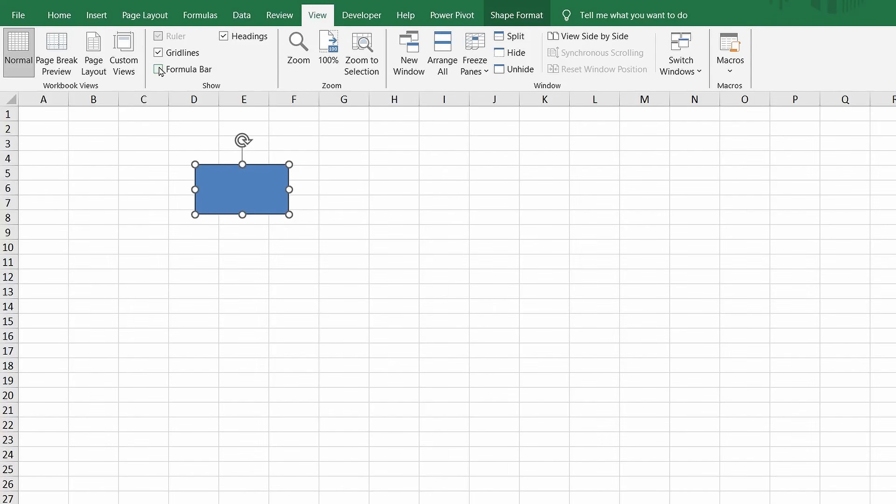
{"action": "left_click", "coordinate": [19, 19]}
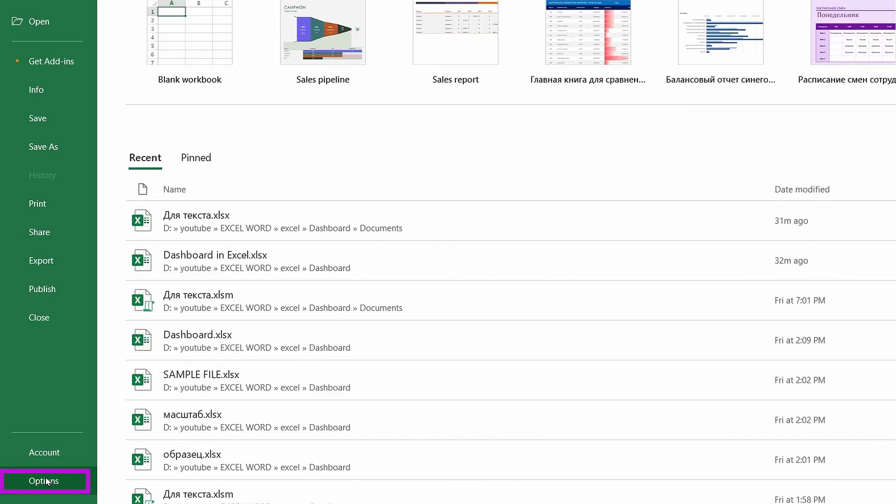
{"action": "left_click", "coordinate": [46, 481]}
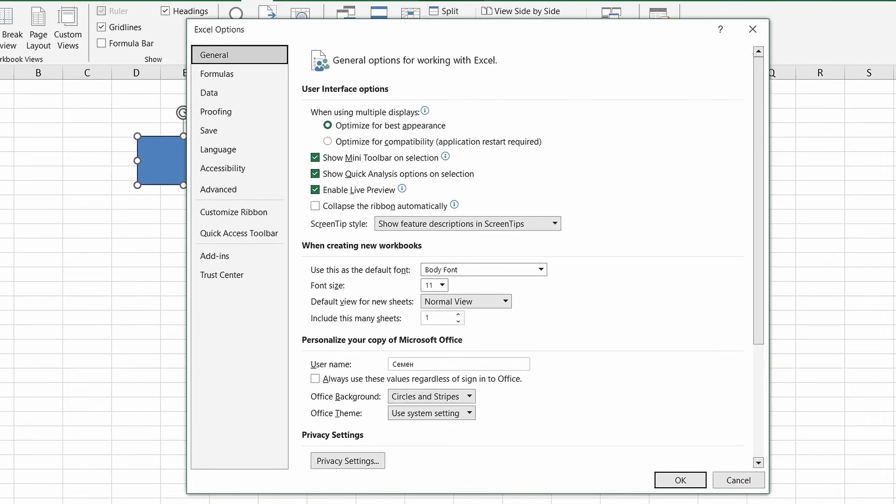
{"action": "left_click", "coordinate": [220, 195]}
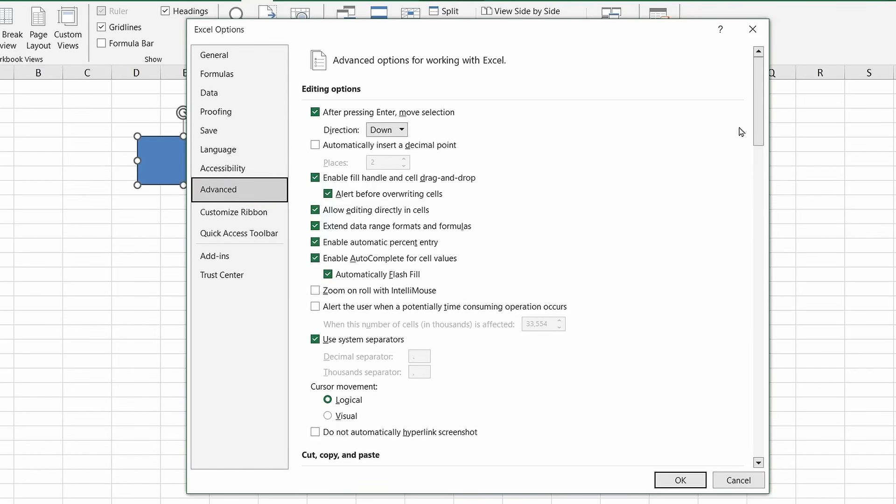
{"action": "left_click_drag", "start_coordinate": [758, 112], "coordinate": [777, 288]}
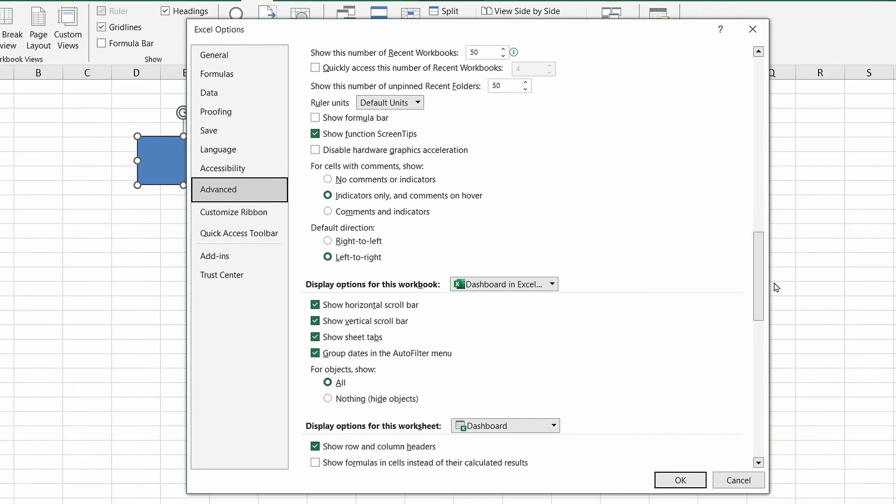
{"action": "left_click", "coordinate": [315, 305]}
{"action": "left_click", "coordinate": [315, 321]}
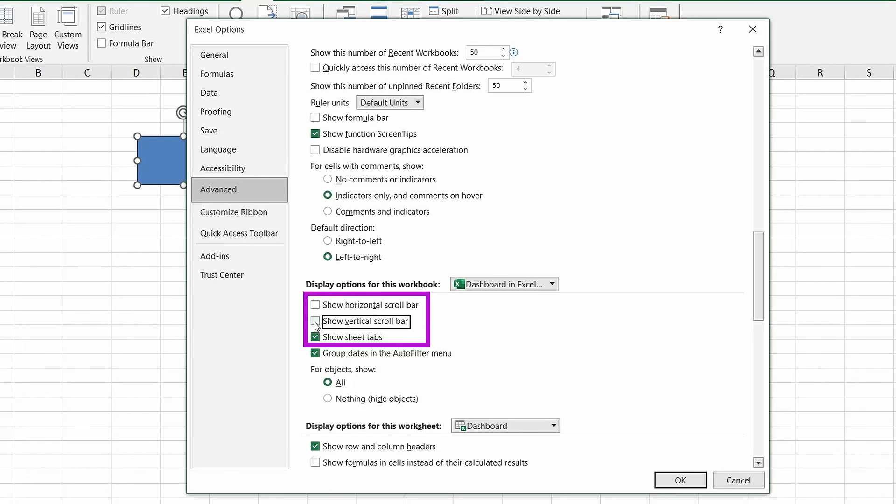
{"action": "left_click", "coordinate": [315, 337]}
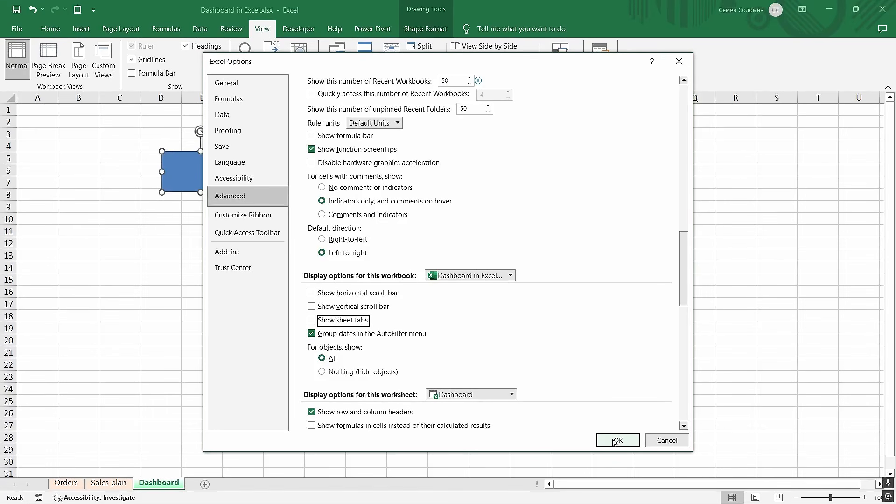
{"action": "left_click", "coordinate": [628, 449]}
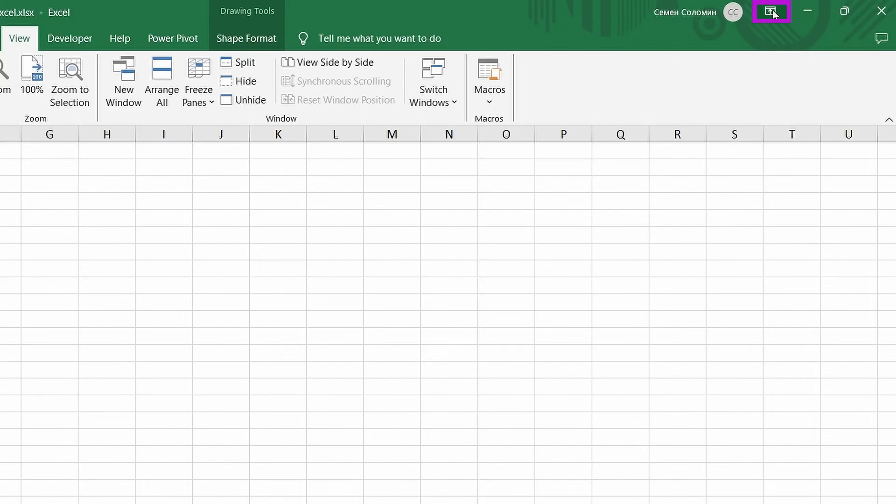
Step: Set the ribbon display to Auto-hide Ribbon
{"action": "left_click", "coordinate": [771, 11]}
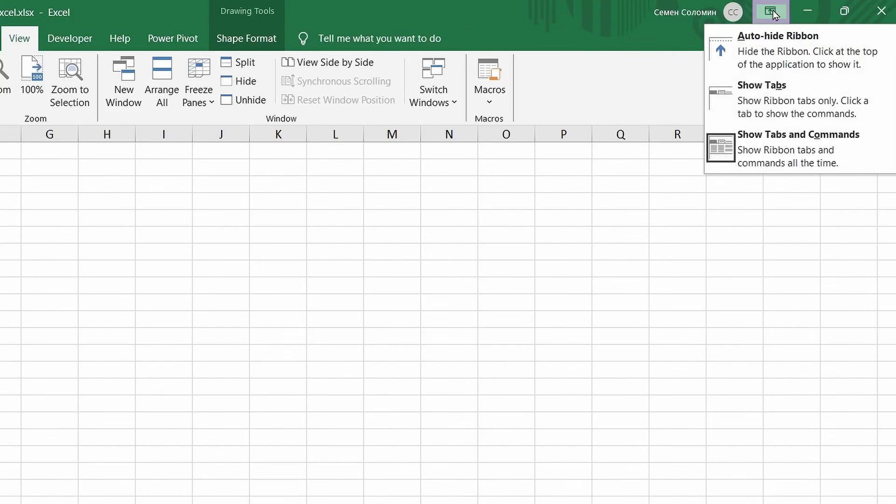
{"action": "left_click", "coordinate": [778, 54]}
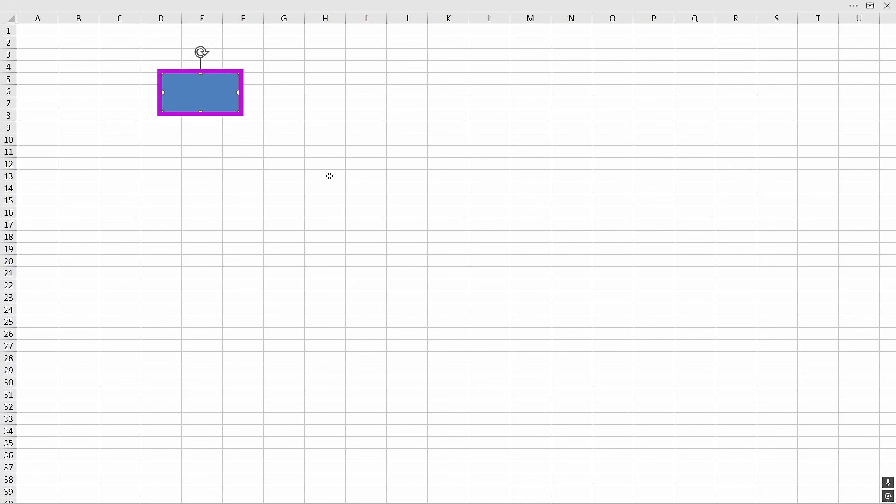
Step: Move the blue rectangle down and to the right, covering about cells E8 to G11
{"action": "left_click_drag", "start_coordinate": [187, 86], "coordinate": [236, 132]}
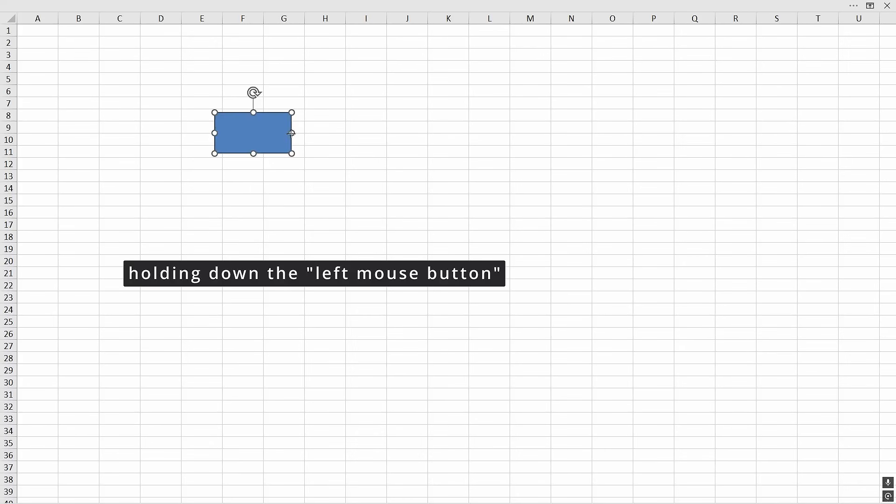
Step: Enlarge the blue rectangle by its edges and snap it to the gridlines, covering cells E8 to J18
{"action": "left_click_drag", "start_coordinate": [291, 133], "coordinate": [382, 134]}
{"action": "left_click_drag", "start_coordinate": [299, 154], "coordinate": [297, 190]}
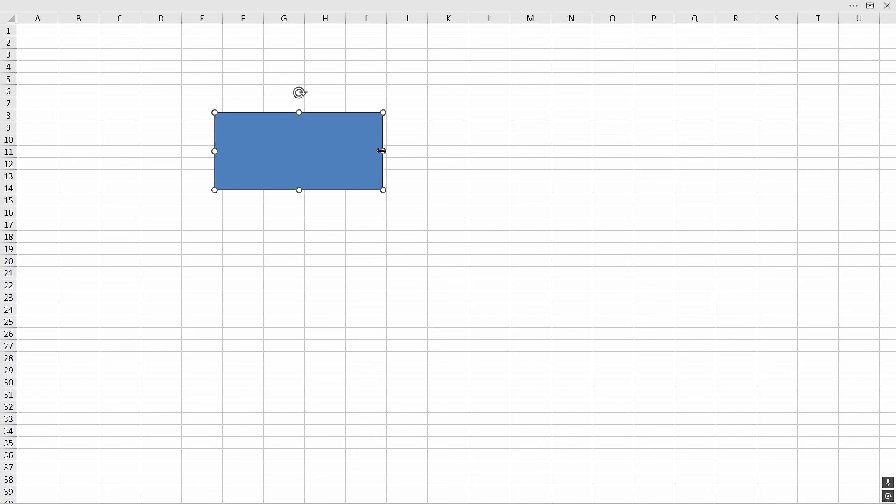
{"action": "left_click_drag", "start_coordinate": [382, 151], "coordinate": [419, 146]}
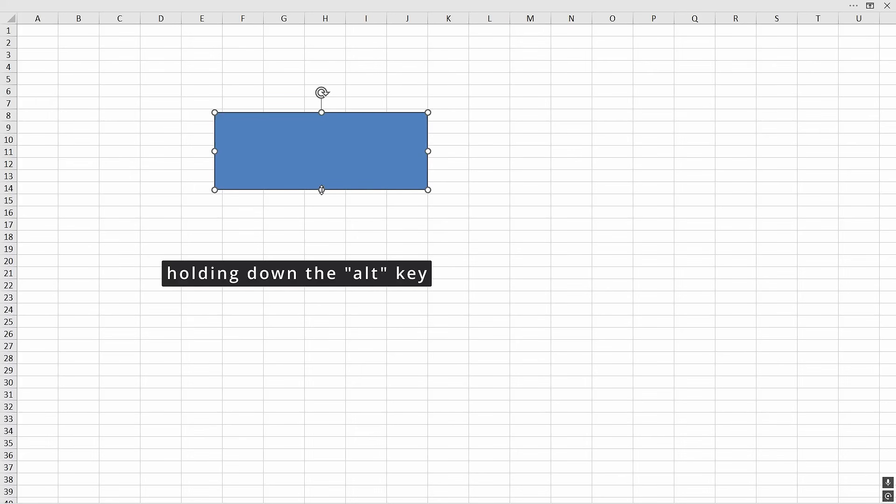
{"action": "left_click_drag", "start_coordinate": [322, 190], "coordinate": [323, 241]}
{"action": "left_click_drag", "start_coordinate": [322, 113], "coordinate": [321, 109]}
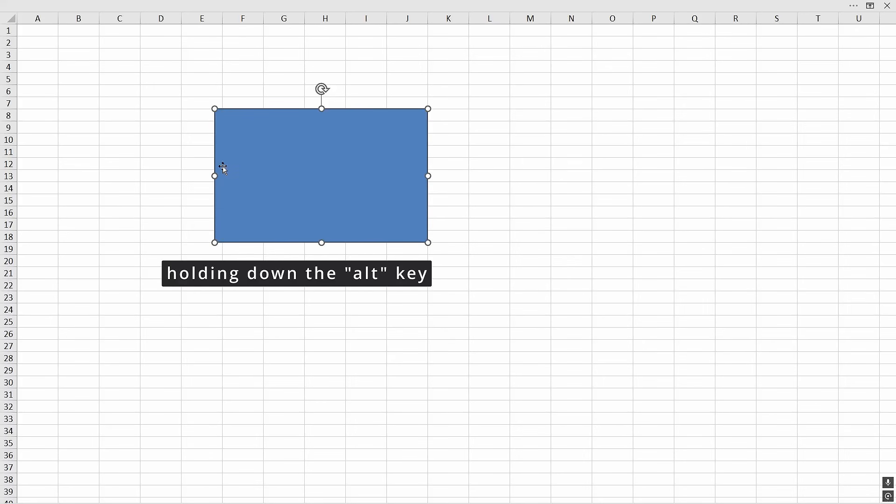
{"action": "left_click_drag", "start_coordinate": [213, 177], "coordinate": [196, 175]}
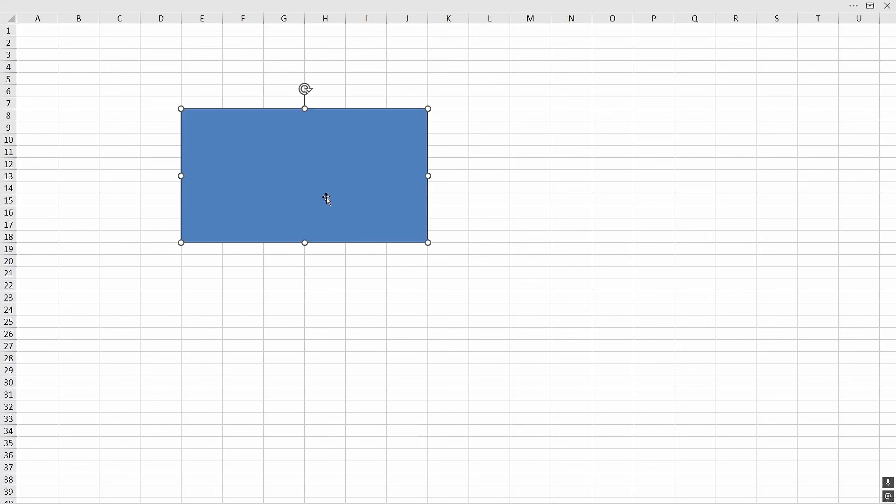
Step: Move the rectangle down and to the right, nudge it up, left, down and right, and leave it over about cells F14 to K24
{"action": "left_click_drag", "start_coordinate": [330, 174], "coordinate": [343, 215]}
{"action": "key", "text": "Up"}
{"action": "key", "text": "Up"}
{"action": "key", "text": "Up"}
{"action": "key", "text": "Up"}
{"action": "key", "text": "Up"}
{"action": "key", "text": "Up"}
{"action": "key", "text": "Up"}
{"action": "key", "text": "Up"}
{"action": "key", "text": "Up"}
{"action": "key", "text": "Up"}
{"action": "key", "text": "Up"}
{"action": "key", "text": "Up"}
{"action": "key", "text": "Up"}
{"action": "key", "text": "Up"}
{"action": "key", "text": "Up"}
{"action": "key", "text": "Up"}
{"action": "key", "text": "Up"}
{"action": "key", "text": "Up"}
{"action": "key", "text": "Up"}
{"action": "key", "text": "Up"}
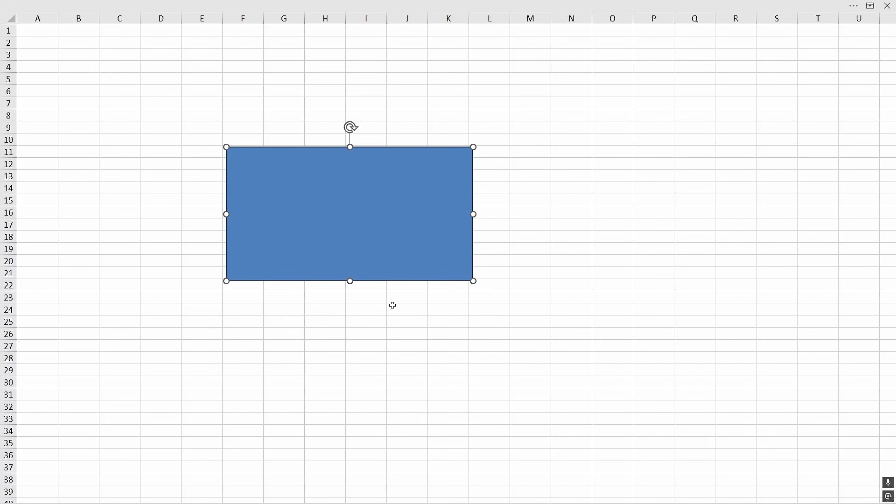
{"action": "key", "text": "Left"}
{"action": "key", "text": "Left"}
{"action": "key", "text": "Left"}
{"action": "key", "text": "Left"}
{"action": "key", "text": "Left"}
{"action": "key", "text": "Left"}
{"action": "key", "text": "Left"}
{"action": "key", "text": "Left"}
{"action": "key", "text": "Left"}
{"action": "key", "text": "Left"}
{"action": "key", "text": "Left"}
{"action": "key", "text": "Left"}
{"action": "key", "text": "Left"}
{"action": "key", "text": "Left"}
{"action": "key", "text": "Left"}
{"action": "key", "text": "Left"}
{"action": "key", "text": "Left"}
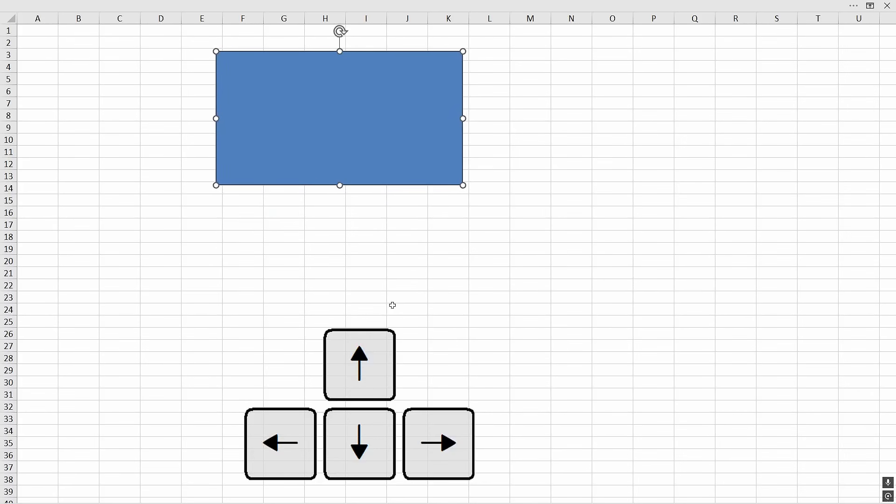
{"action": "key", "text": "Down"}
{"action": "key", "text": "Down"}
{"action": "key", "text": "Down"}
{"action": "key", "text": "Down"}
{"action": "key", "text": "Down"}
{"action": "key", "text": "Down"}
{"action": "key", "text": "Down"}
{"action": "key", "text": "Down"}
{"action": "key", "text": "Down"}
{"action": "key", "text": "Down"}
{"action": "key", "text": "Down"}
{"action": "key", "text": "Down"}
{"action": "key", "text": "Down"}
{"action": "key", "text": "Down"}
{"action": "key", "text": "Down"}
{"action": "key", "text": "Down"}
{"action": "key", "text": "Down"}
{"action": "key", "text": "Down"}
{"action": "key", "text": "Down"}
{"action": "key", "text": "Down"}
{"action": "key", "text": "Down"}
{"action": "key", "text": "Down"}
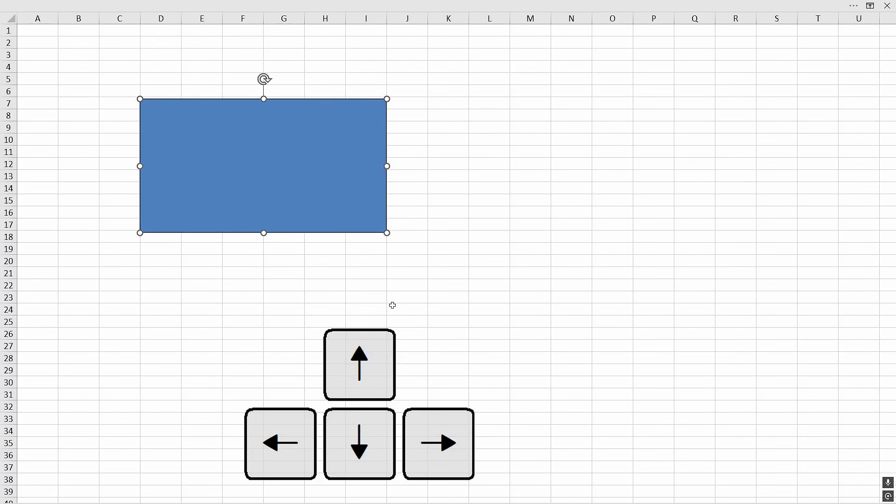
{"action": "key", "text": "Right"}
{"action": "key", "text": "Right"}
{"action": "key", "text": "Right"}
{"action": "key", "text": "Right"}
{"action": "key", "text": "Right"}
{"action": "key", "text": "Right"}
{"action": "key", "text": "Right"}
{"action": "key", "text": "Right"}
{"action": "key", "text": "Right"}
{"action": "key", "text": "Right"}
{"action": "key", "text": "Right"}
{"action": "key", "text": "Right"}
{"action": "key", "text": "Right"}
{"action": "key", "text": "Right"}
{"action": "key", "text": "Right"}
{"action": "key", "text": "Right"}
{"action": "key", "text": "Right"}
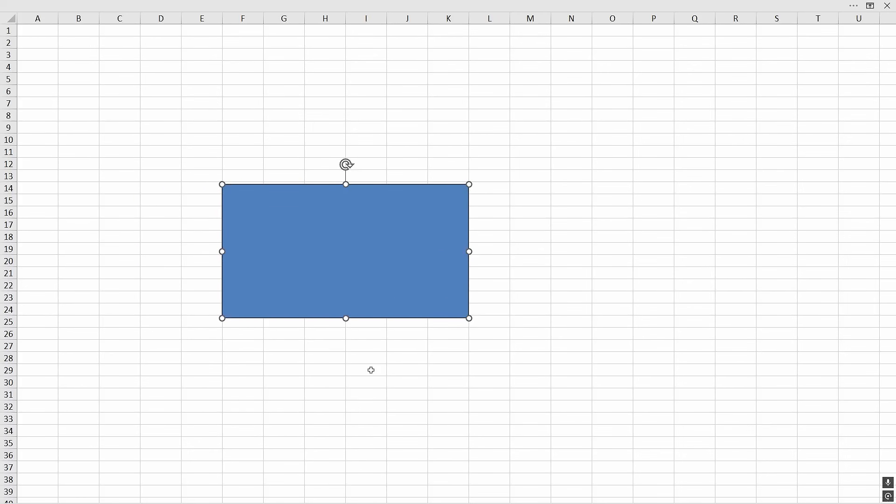
Step: Move the rectangle's upper-left corner to cell B2 and enlarge it along the gridlines to cover cells B2 to S35
{"action": "left_click_drag", "start_coordinate": [346, 264], "coordinate": [182, 111]}
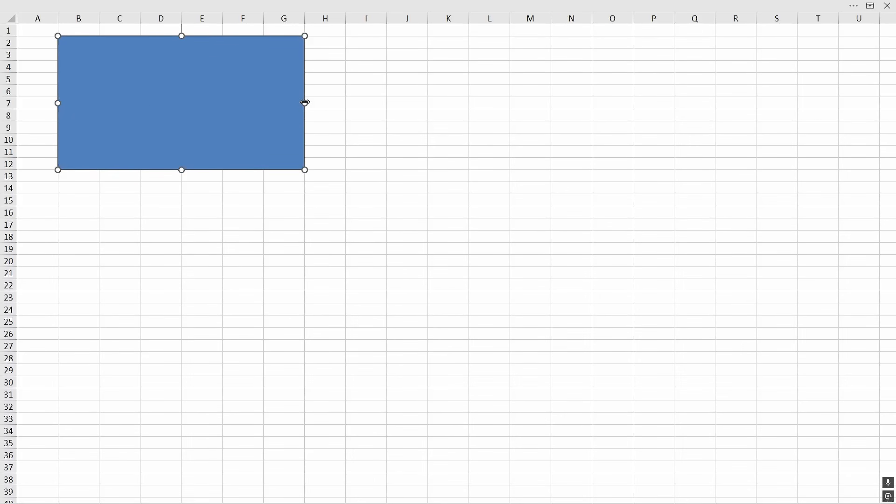
{"action": "left_click_drag", "start_coordinate": [304, 103], "coordinate": [787, 90]}
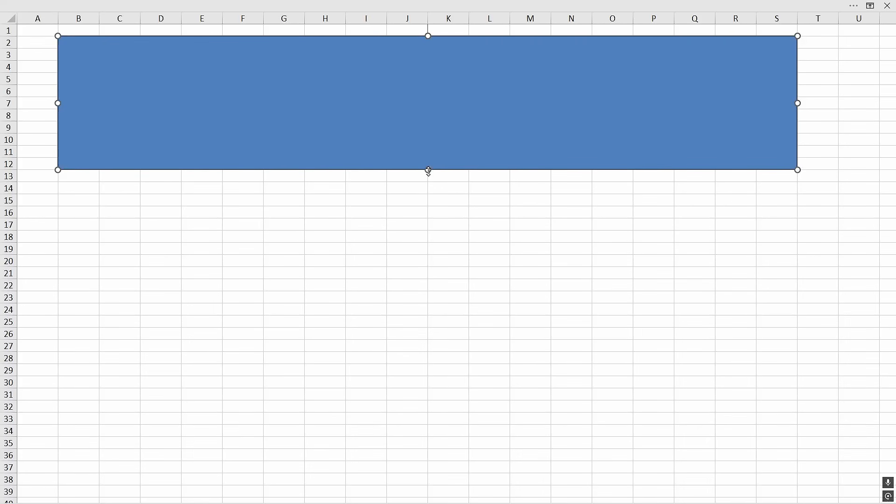
{"action": "left_click_drag", "start_coordinate": [428, 170], "coordinate": [413, 451]}
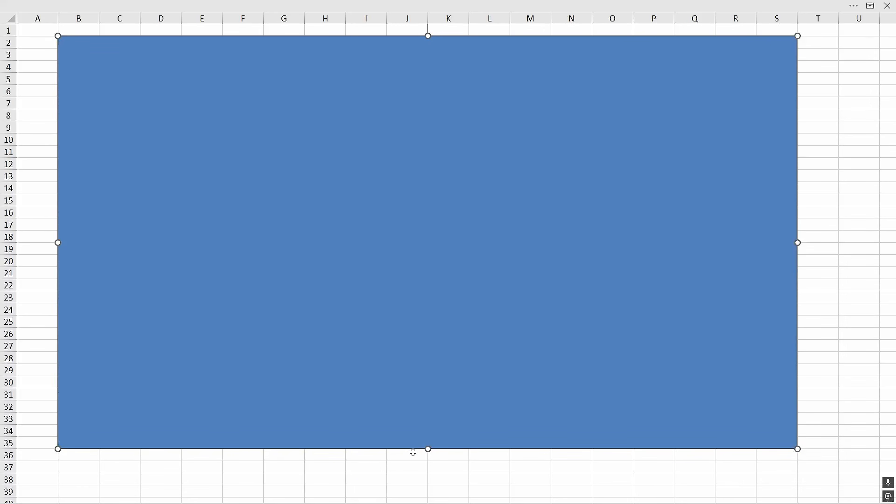
Step: Remove the rectangle's fill and change its outline color to red
{"action": "key", "text": "ctrl+1"}
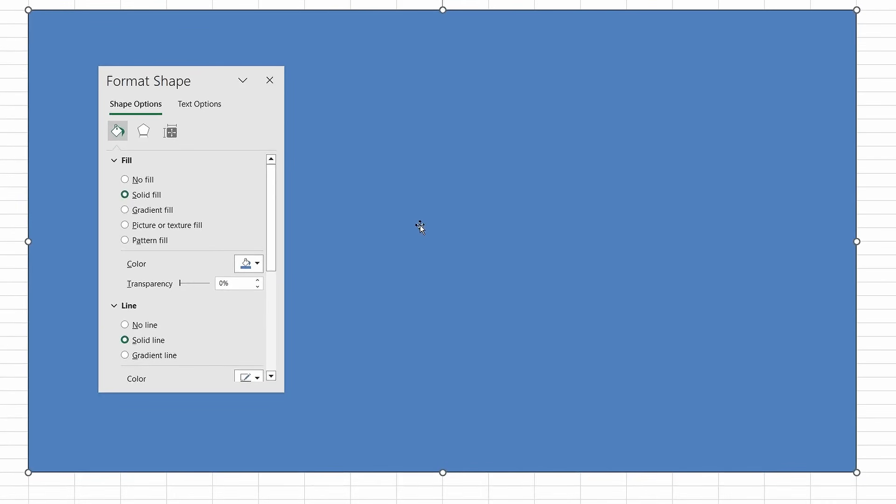
{"action": "left_click", "coordinate": [129, 182]}
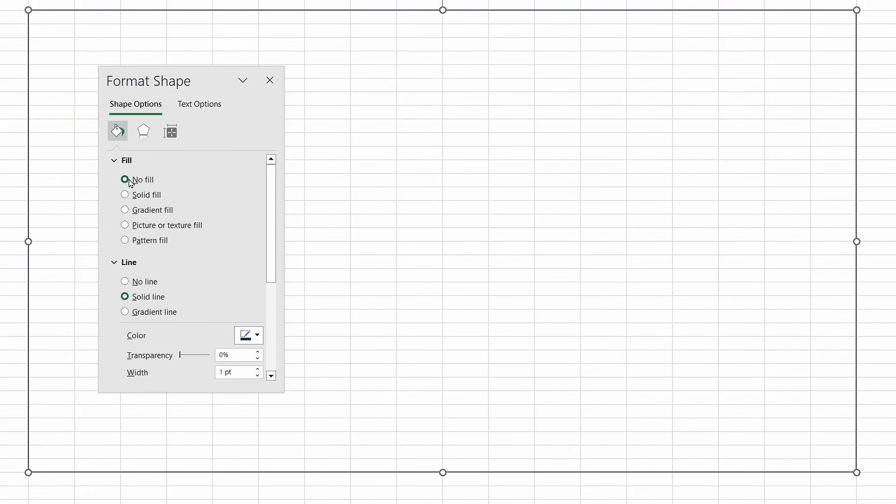
{"action": "left_click", "coordinate": [257, 337]}
{"action": "left_click", "coordinate": [248, 436]}
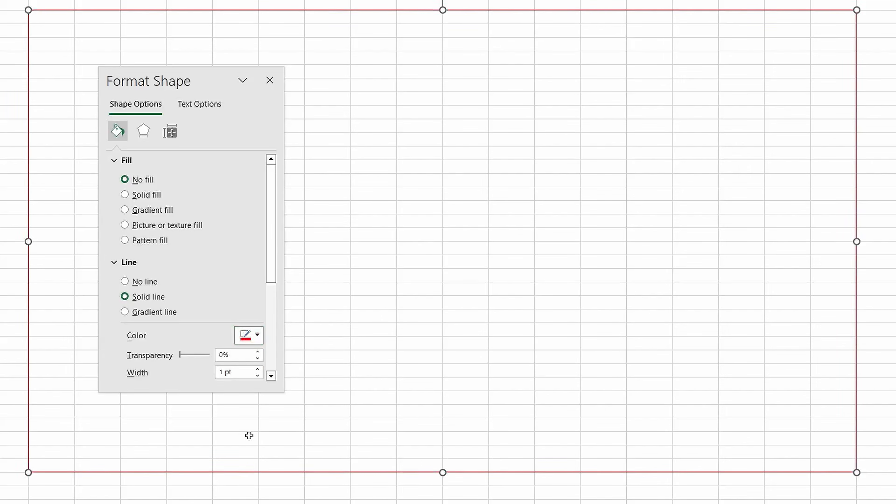
Step: Set the rectangle's outline width to 3.5 pt and close the shape formatting
{"action": "left_click", "coordinate": [257, 369]}
{"action": "left_click", "coordinate": [257, 369]}
{"action": "left_click", "coordinate": [258, 369]}
{"action": "left_click", "coordinate": [257, 369]}
{"action": "left_click", "coordinate": [257, 369]}
{"action": "left_click", "coordinate": [258, 369]}
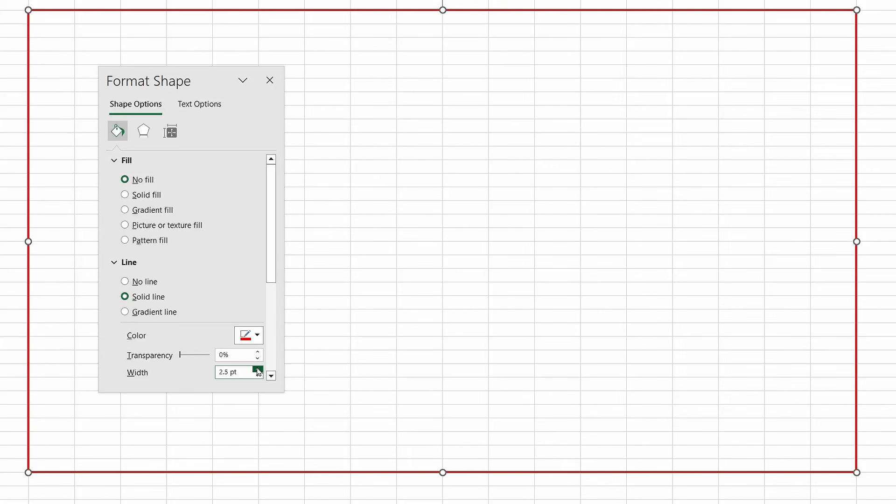
{"action": "left_click", "coordinate": [257, 369]}
{"action": "left_click", "coordinate": [258, 369]}
{"action": "left_click", "coordinate": [258, 369]}
{"action": "left_click", "coordinate": [257, 369]}
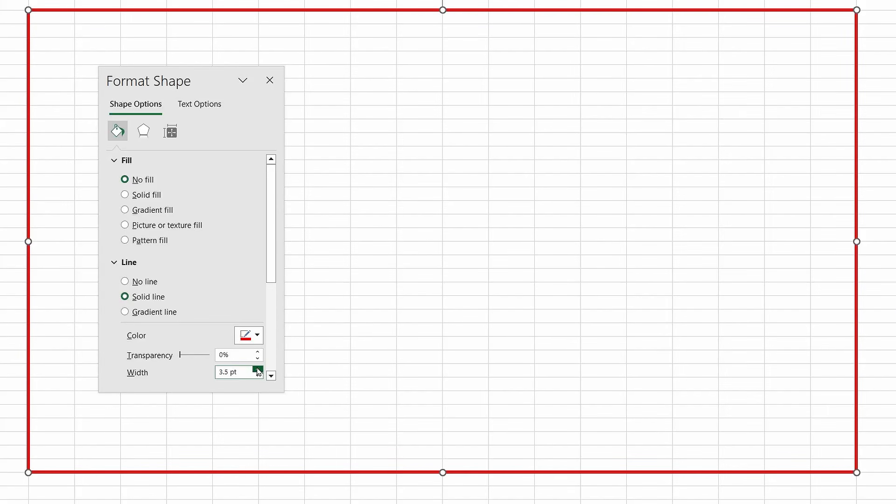
{"action": "left_click", "coordinate": [270, 81]}
Step: Copy and paste the red frame, and place the copy exactly over the original starting at cell B2
{"action": "key", "text": "ctrl+c"}
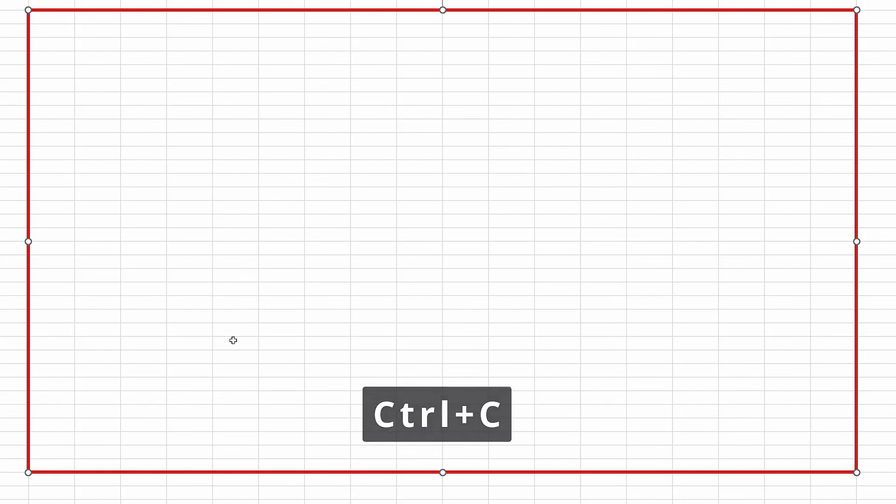
{"action": "key", "text": "ctrl+v"}
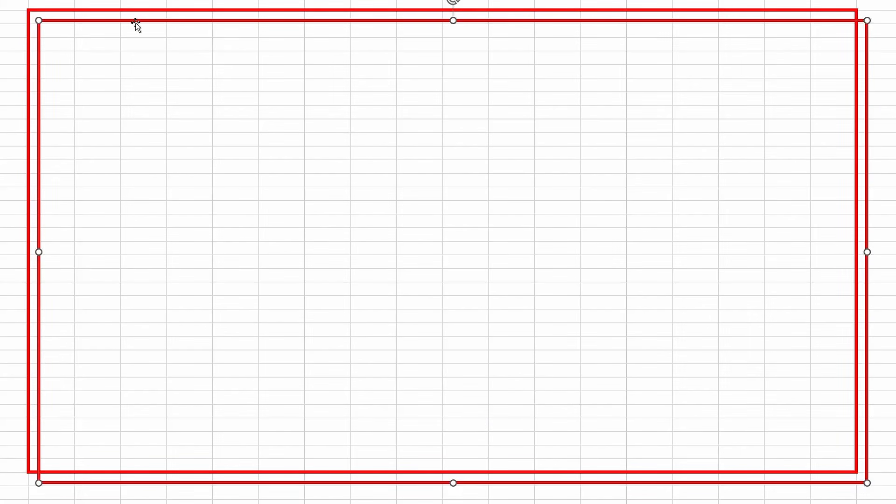
{"action": "left_click_drag", "start_coordinate": [134, 24], "coordinate": [154, 38]}
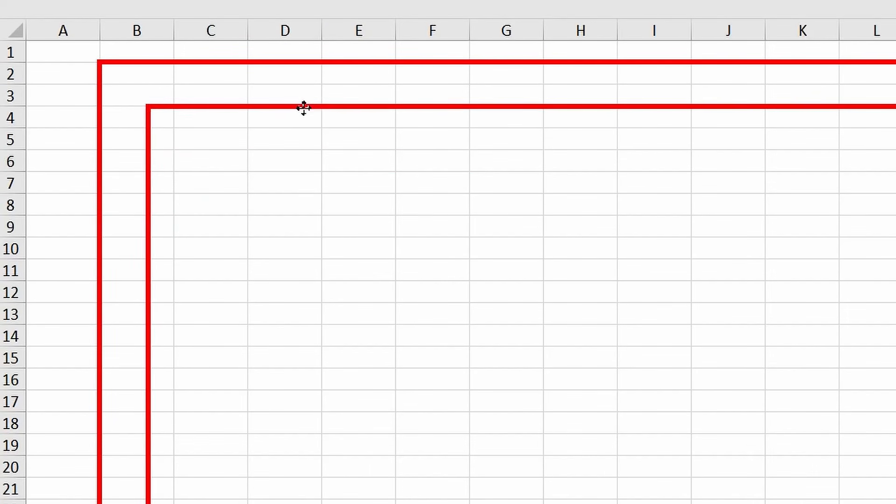
{"action": "left_click_drag", "start_coordinate": [303, 107], "coordinate": [278, 62]}
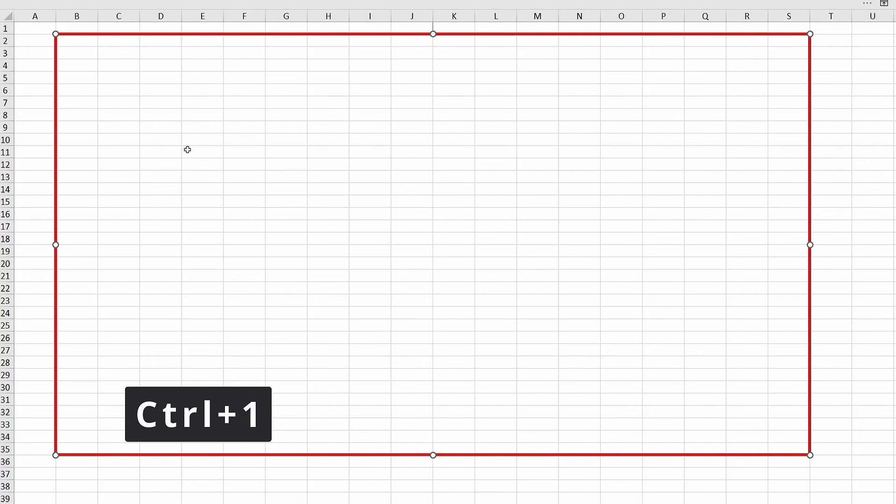
Step: Set the copied frame's width to 4.4", a third of the large frame, and deselect it
{"action": "key", "text": "ctrl+1"}
{"action": "left_click", "coordinate": [188, 147]}
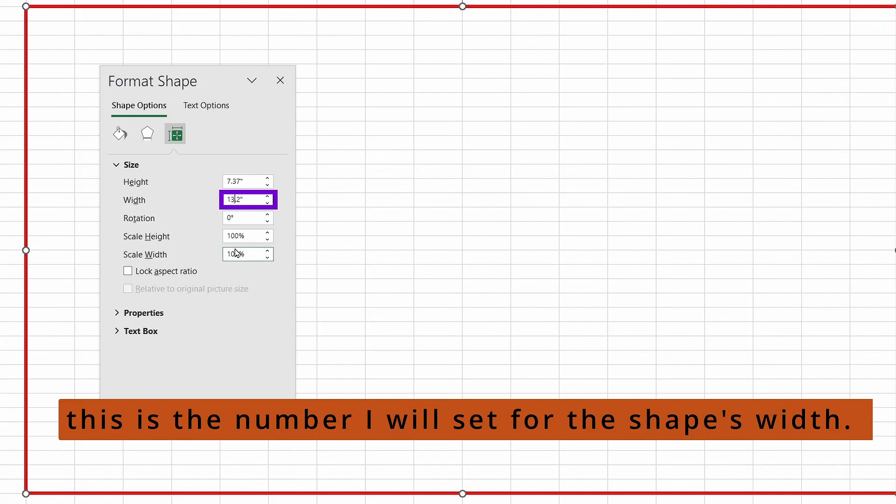
{"action": "key", "text": "BackSpace"}
{"action": "key", "text": "BackSpace"}
{"action": "type", "text": "4.4"}
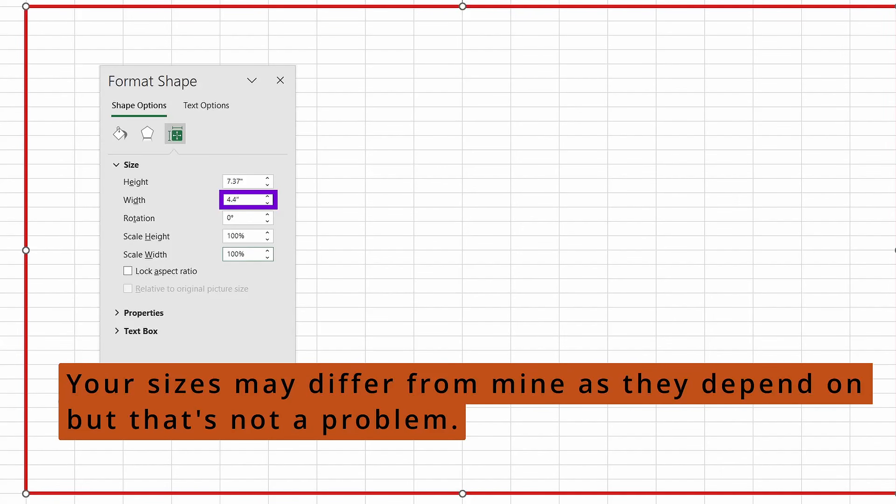
{"action": "key", "text": "Return"}
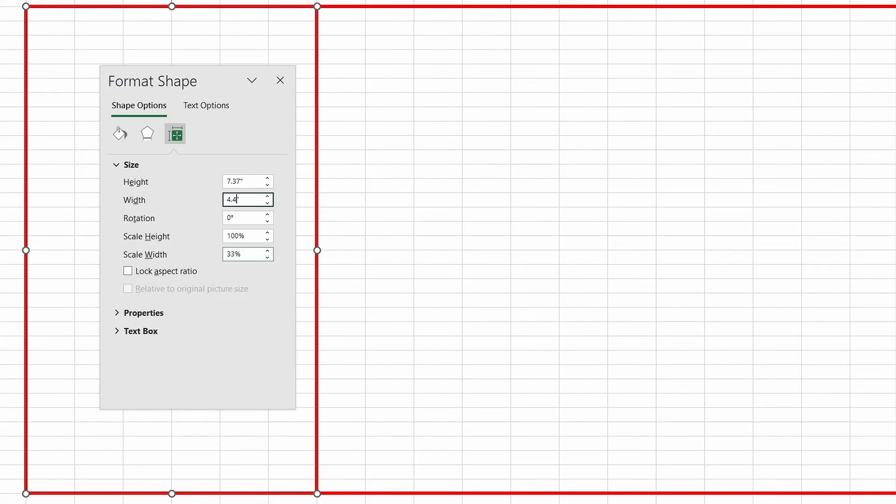
{"action": "left_click", "coordinate": [280, 82]}
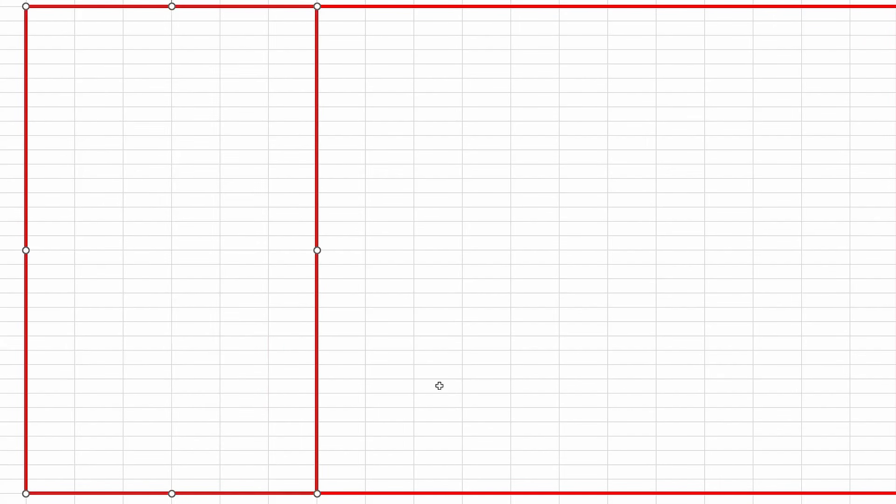
{"action": "left_click", "coordinate": [438, 385]}
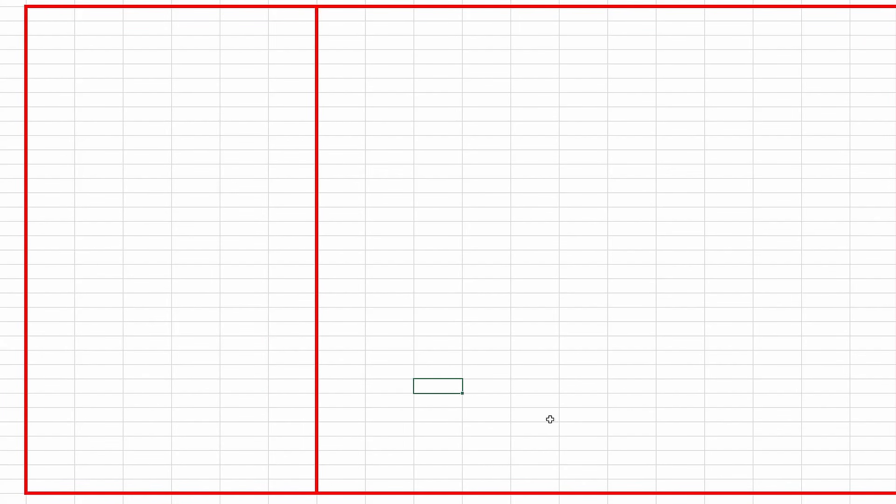
Step: Duplicate the narrow frame twice side by side, snapped to the gridlines over columns H to M and N to S
{"action": "left_click", "coordinate": [317, 333]}
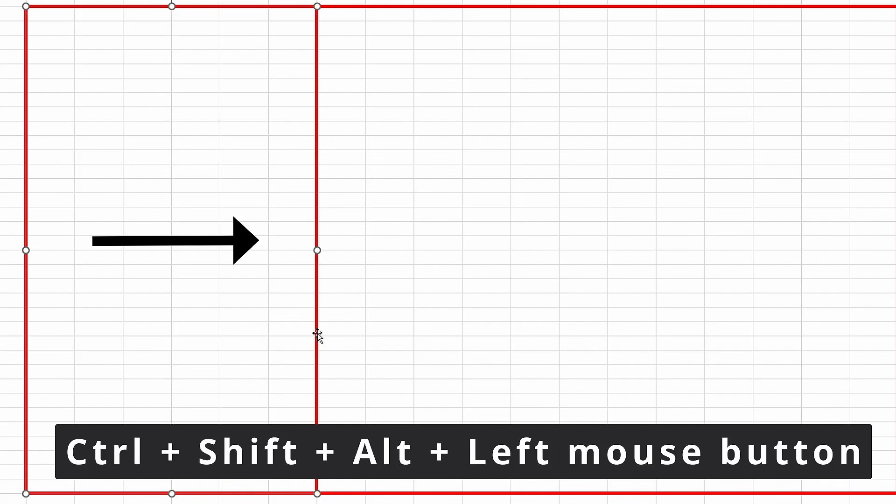
{"action": "mouse_move", "coordinate": [317, 333]}
{"action": "left_mouse_down"}
{"action": "mouse_move", "coordinate": [620, 320]}
{"action": "mouse_move", "coordinate": [603, 320]}
{"action": "mouse_move", "coordinate": [628, 337]}
{"action": "mouse_move", "coordinate": [847, 337]}
{"action": "left_mouse_up"}
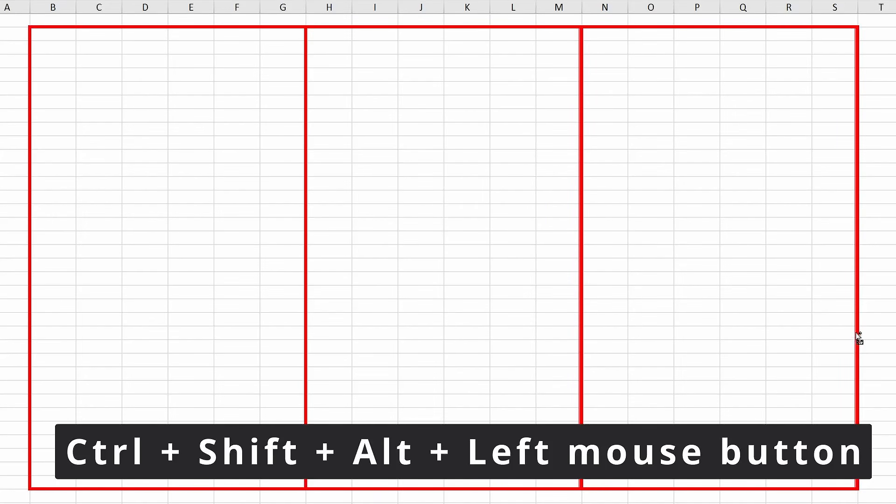
{"action": "left_click", "coordinate": [858, 334]}
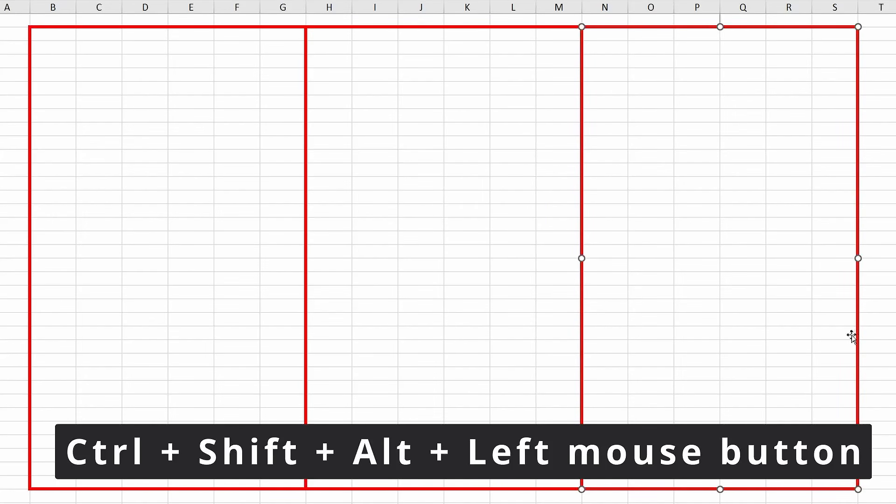
{"action": "left_click", "coordinate": [734, 391]}
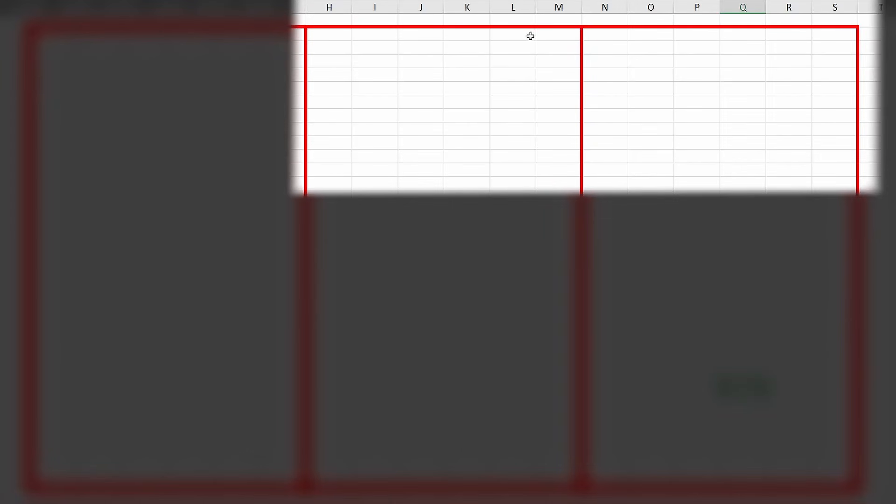
Step: Duplicate the frames over columns H to M and N to S in place, and lower the duplicates' upper edges to the start of row 8
{"action": "left_click", "coordinate": [516, 29]}
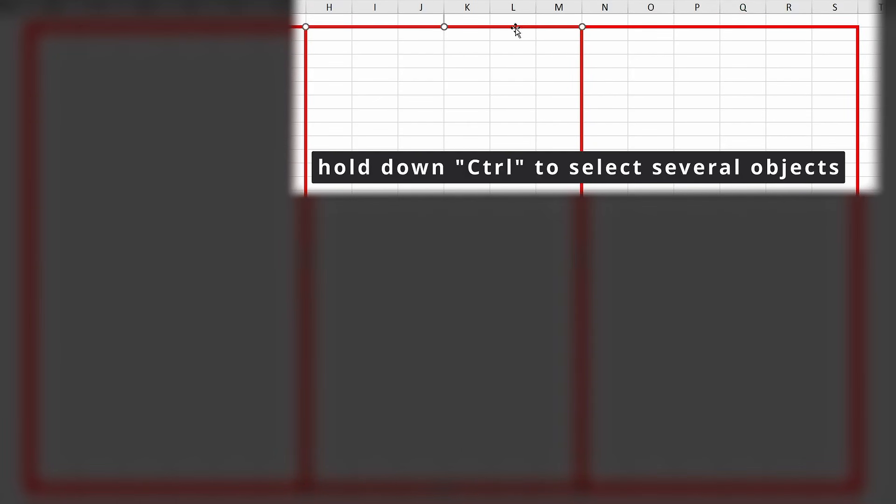
{"action": "left_click", "coordinate": [680, 28], "text": "ctrl"}
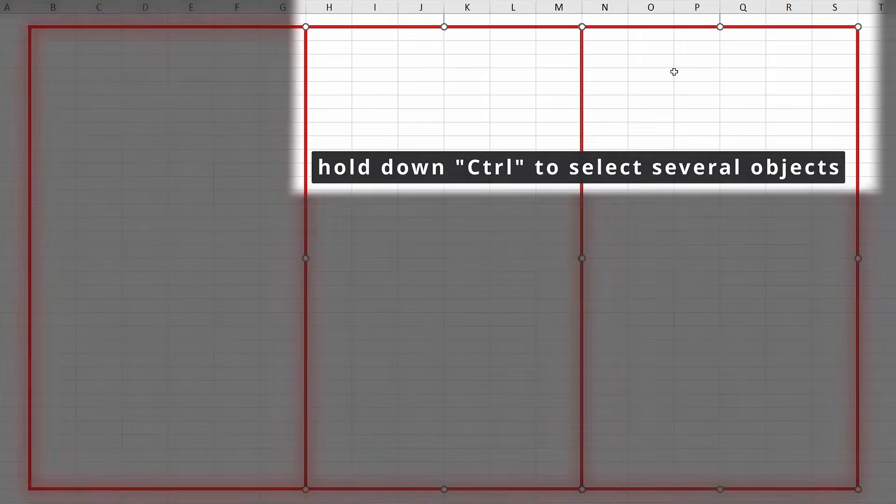
{"action": "key", "text": "ctrl+d"}
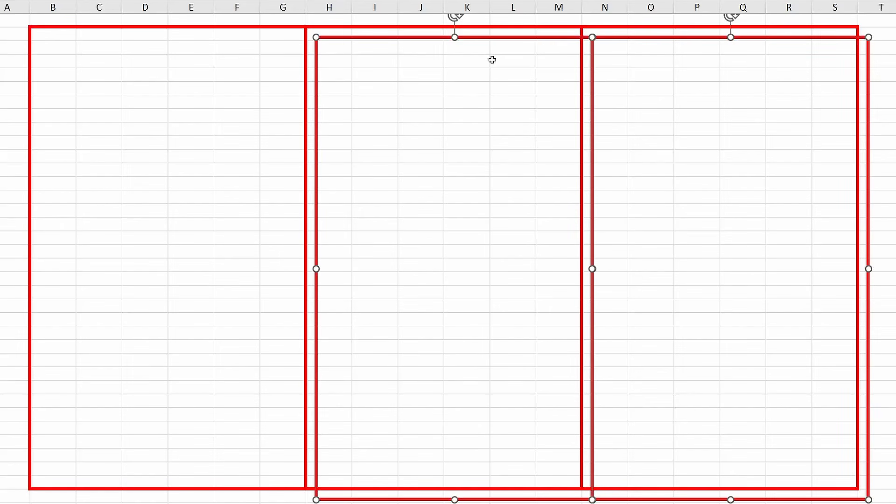
{"action": "left_click", "coordinate": [490, 41]}
{"action": "left_click_drag", "start_coordinate": [490, 66], "coordinate": [478, 22]}
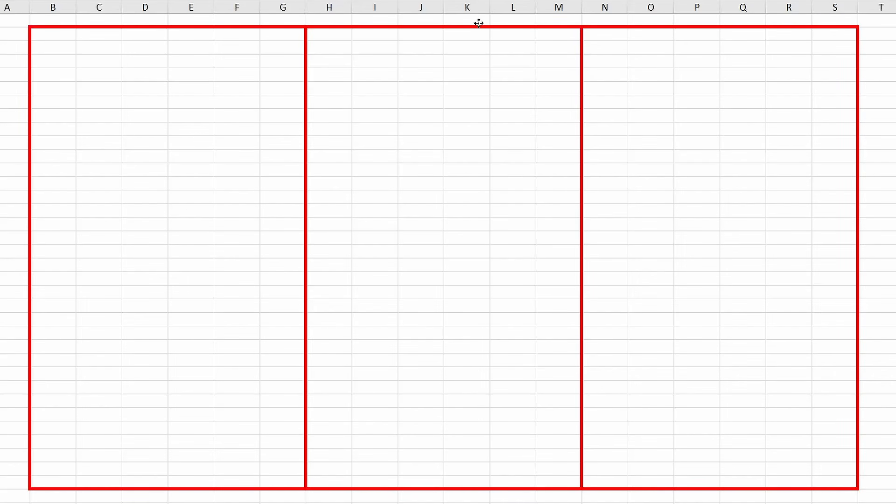
{"action": "left_click", "coordinate": [479, 26]}
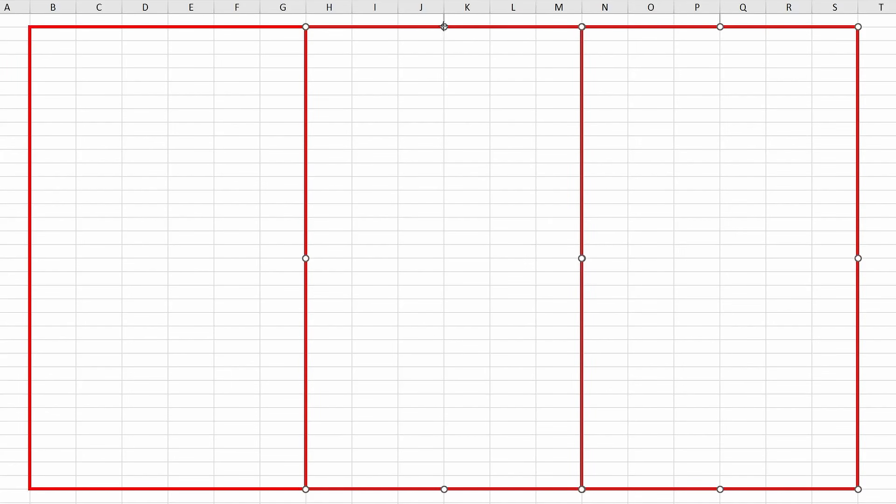
{"action": "left_click_drag", "start_coordinate": [444, 27], "coordinate": [455, 108]}
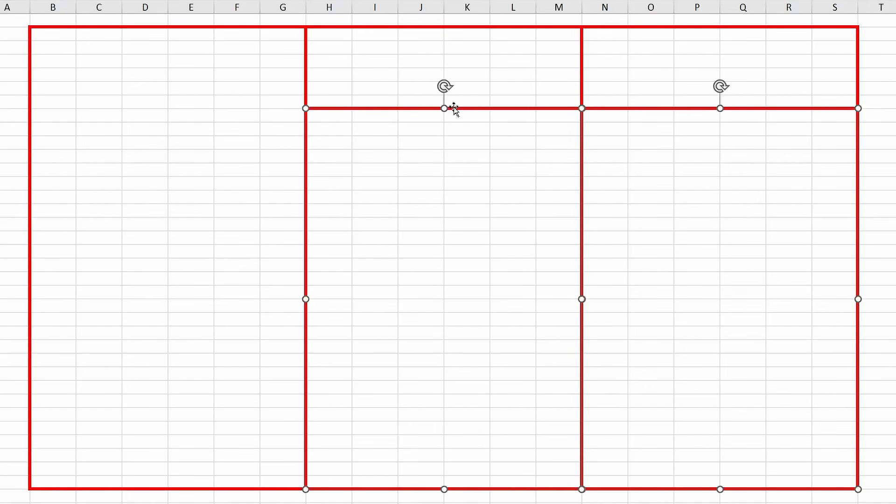
Step: Duplicate the two frames starting at row 8 in place, lower the duplicates' upper edges to the start of row 22, and deselect them
{"action": "key", "text": "ctrl+d"}
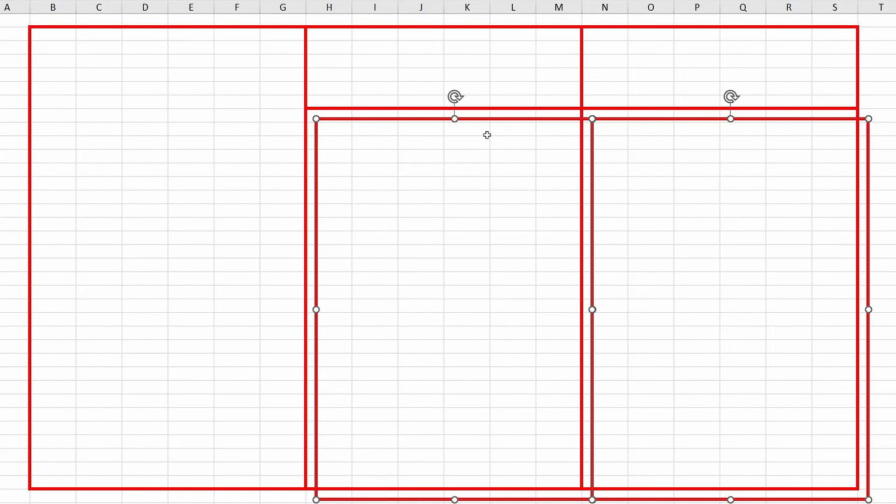
{"action": "left_click_drag", "start_coordinate": [491, 125], "coordinate": [463, 300]}
{"action": "key", "text": "Escape"}
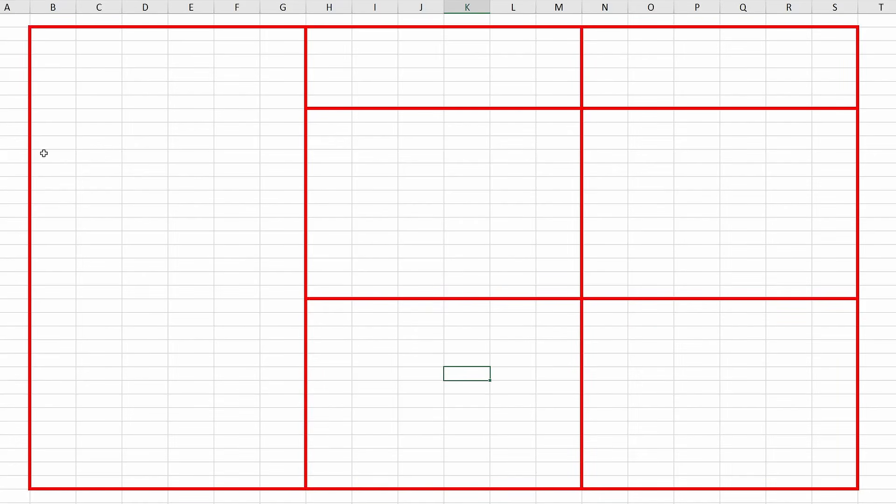
Step: Lower the upper edge of the frame over columns B to G to row 22, then duplicate it in place and narrow the duplicate to columns E to G
{"action": "left_click", "coordinate": [28, 157]}
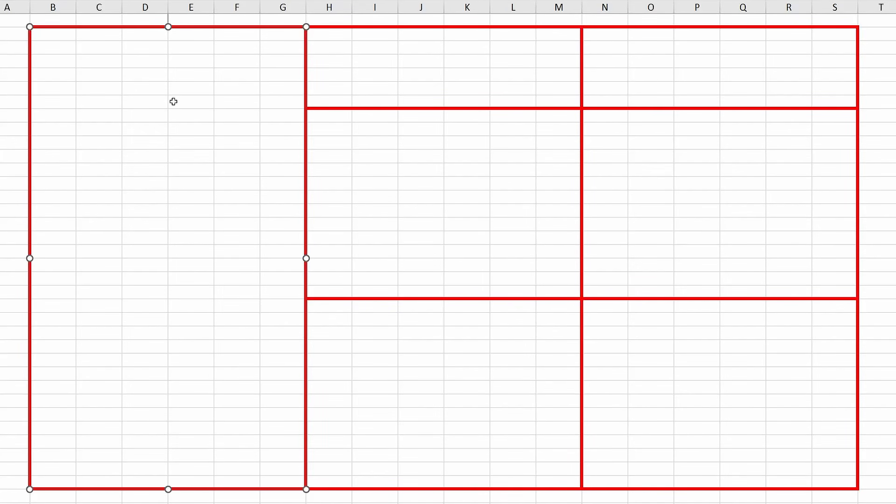
{"action": "left_click_drag", "start_coordinate": [167, 28], "coordinate": [186, 297]}
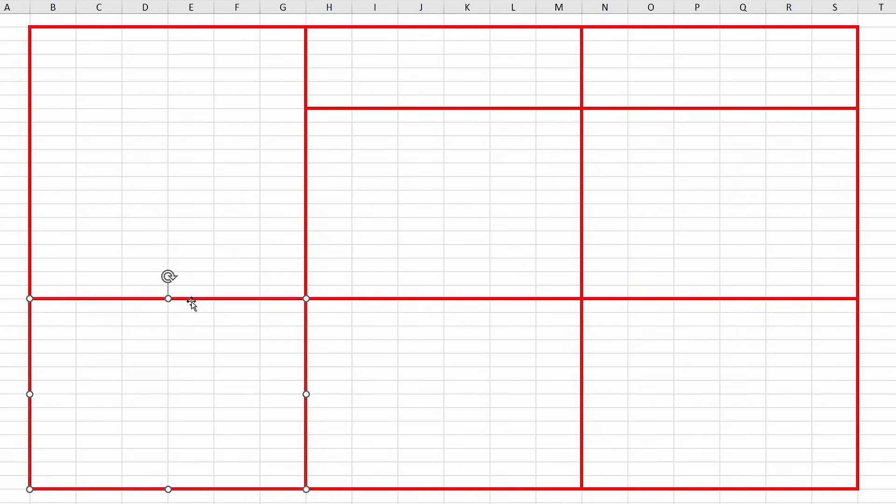
{"action": "key", "text": "ctrl+d"}
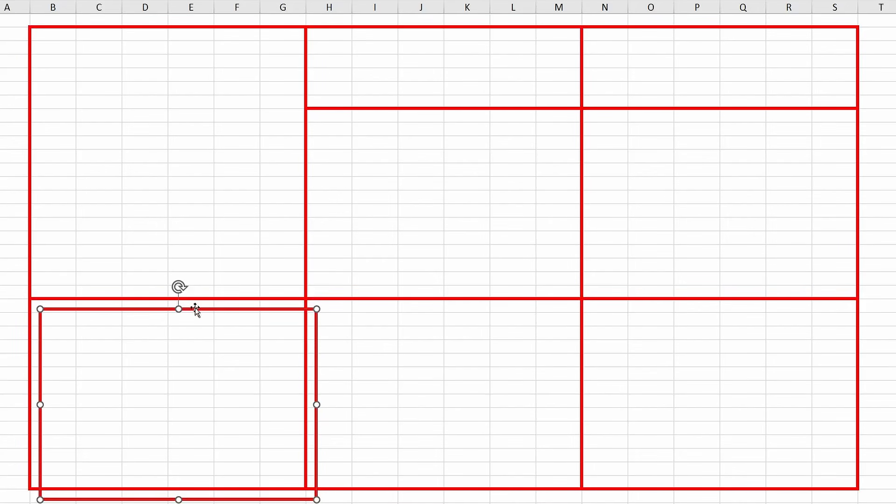
{"action": "mouse_move", "coordinate": [197, 312]}
{"action": "left_mouse_down"}
{"action": "mouse_move", "coordinate": [216, 320]}
{"action": "mouse_move", "coordinate": [191, 300]}
{"action": "left_mouse_up"}
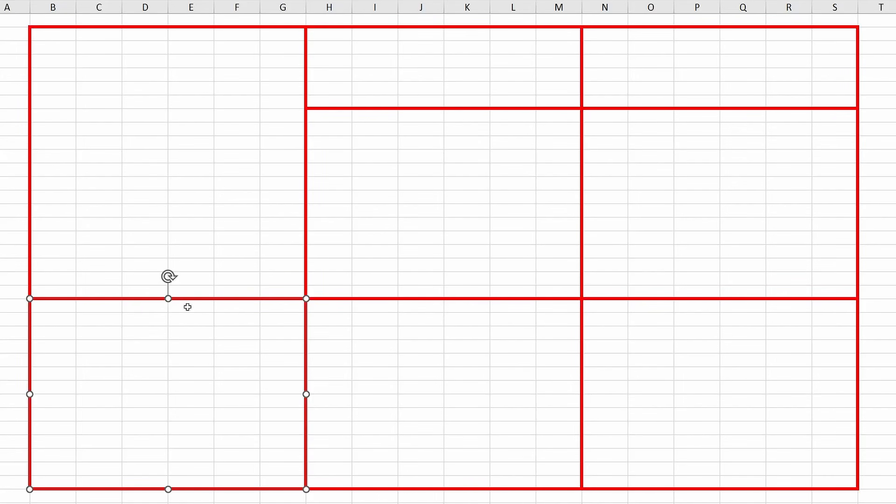
{"action": "left_click_drag", "start_coordinate": [33, 394], "coordinate": [168, 388]}
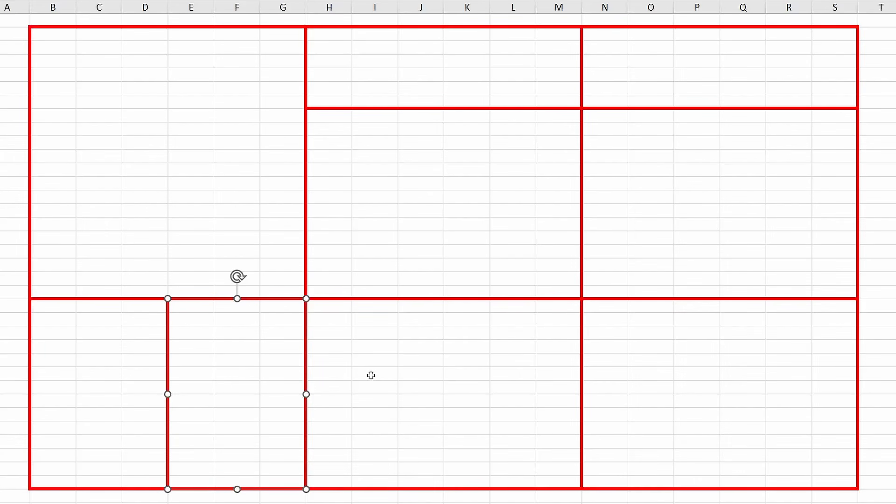
{"action": "left_click", "coordinate": [370, 374]}
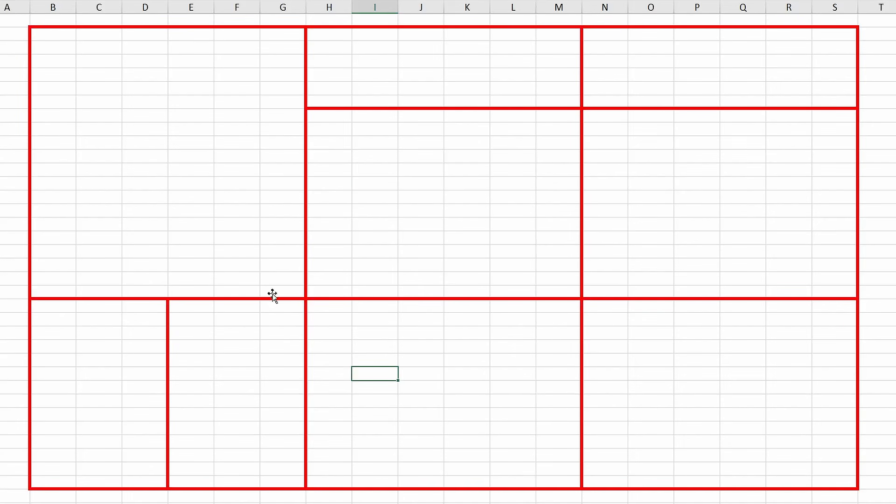
Step: Select all the red frames on the sheet and group them into one object
{"action": "left_click", "coordinate": [354, 298]}
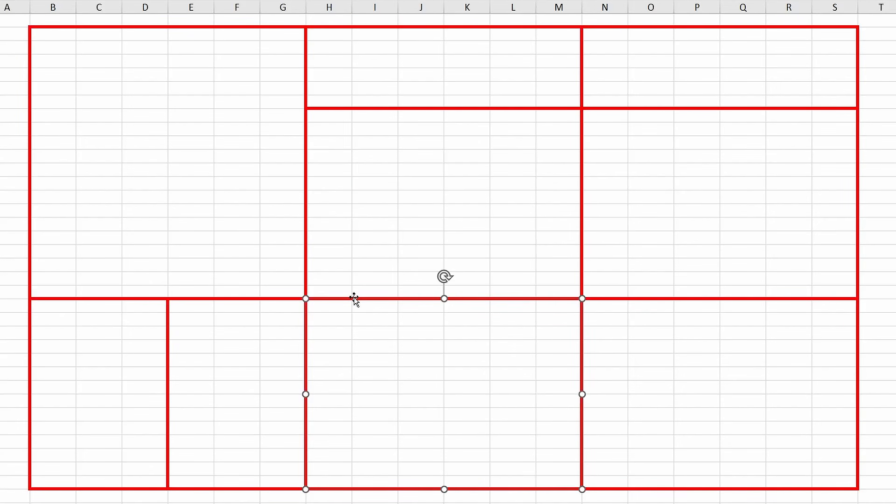
{"action": "key", "text": "ctrl+a"}
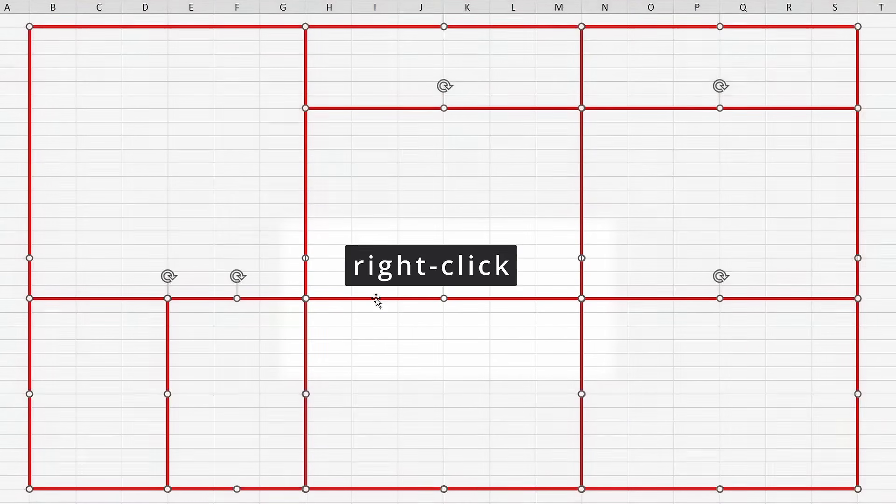
{"action": "right_click", "coordinate": [376, 298]}
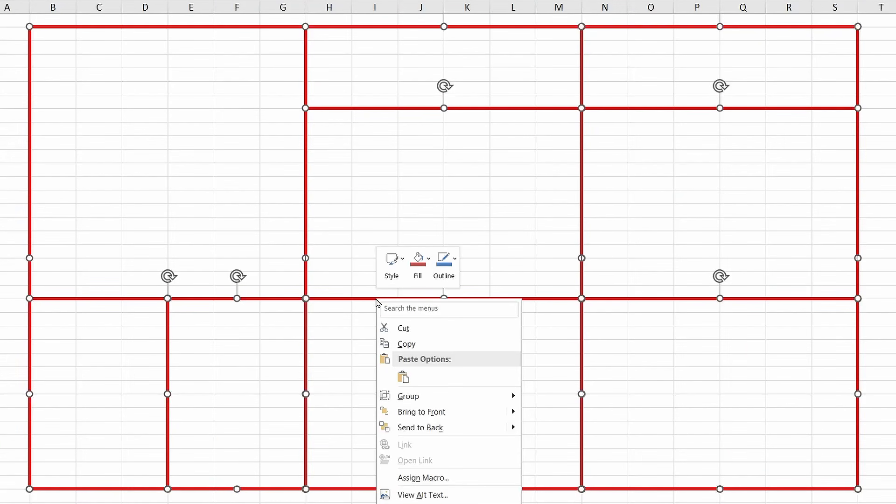
{"action": "mouse_move", "coordinate": [421, 399]}
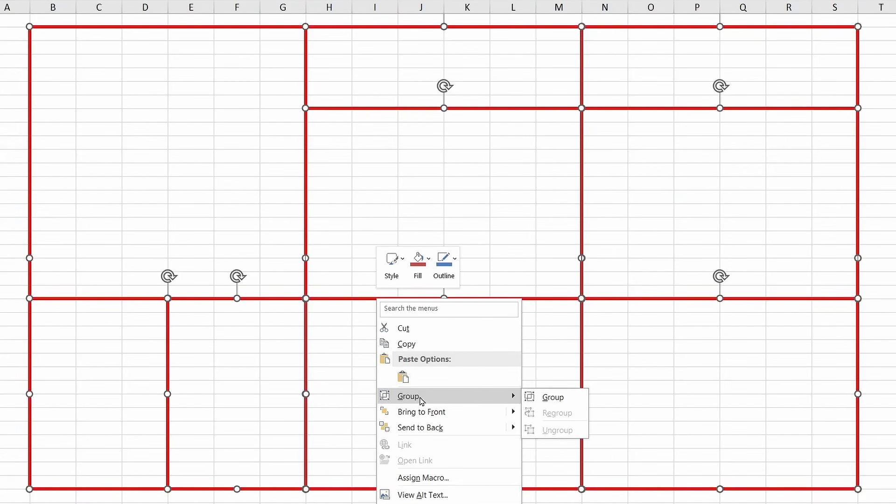
{"action": "left_click", "coordinate": [562, 400]}
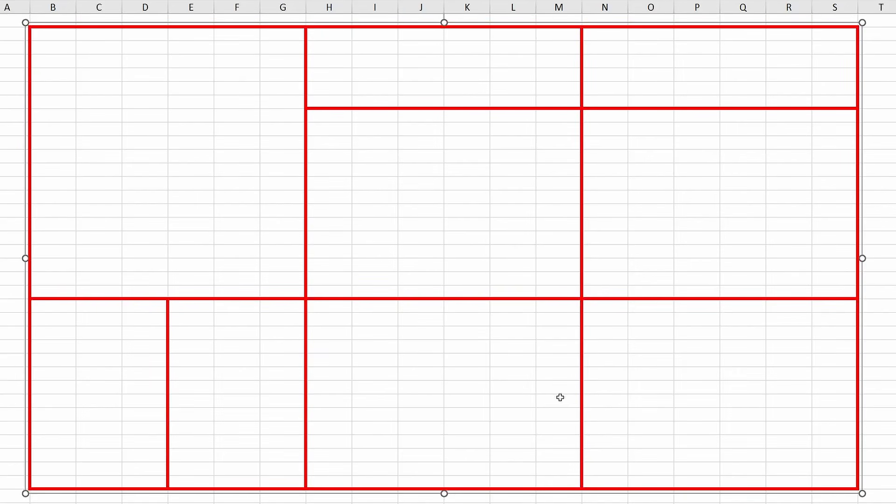
Step: Select a single frame inside the group and cycle the selection through the group's other frames
{"action": "left_click", "coordinate": [503, 428]}
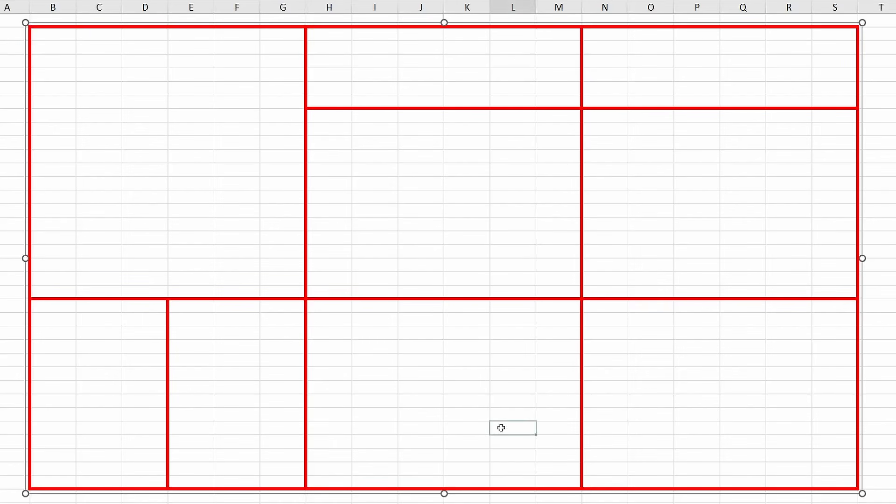
{"action": "left_click", "coordinate": [491, 301]}
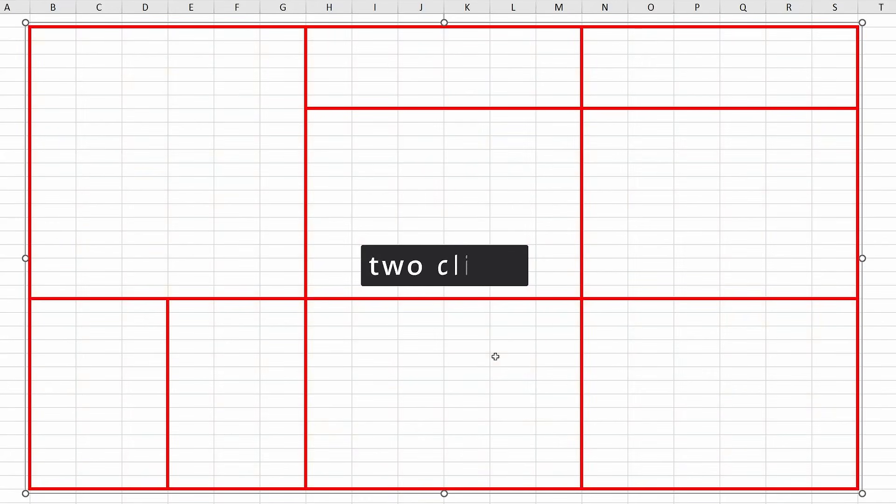
{"action": "left_click", "coordinate": [467, 300]}
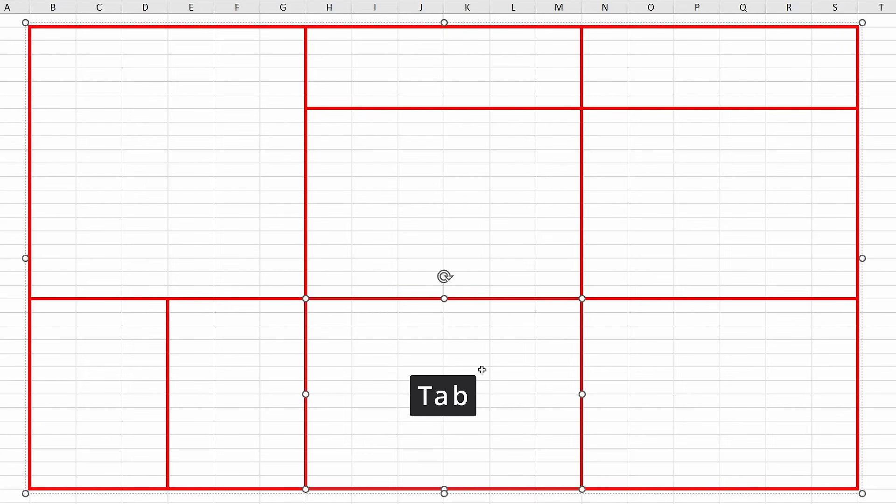
{"action": "key", "text": "Tab"}
{"action": "key", "text": "Tab"}
{"action": "key", "text": "Tab"}
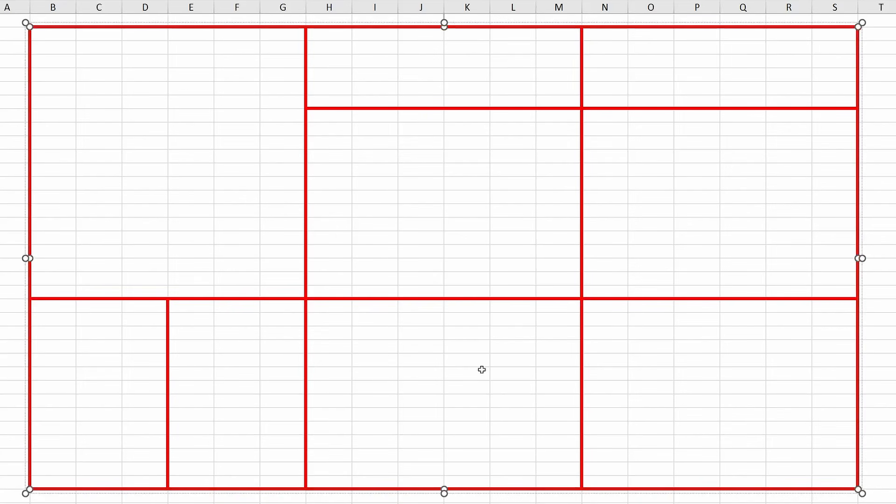
{"action": "key", "text": "Tab"}
{"action": "key", "text": "Tab"}
{"action": "key", "text": "Tab"}
{"action": "key", "text": "Tab"}
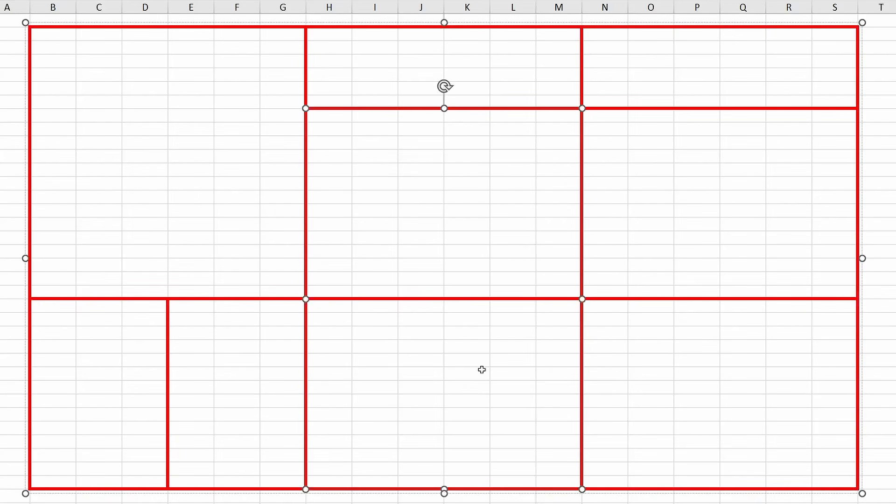
{"action": "key", "text": "Tab"}
{"action": "key", "text": "Tab"}
{"action": "key", "text": "Tab"}
{"action": "key", "text": "Tab"}
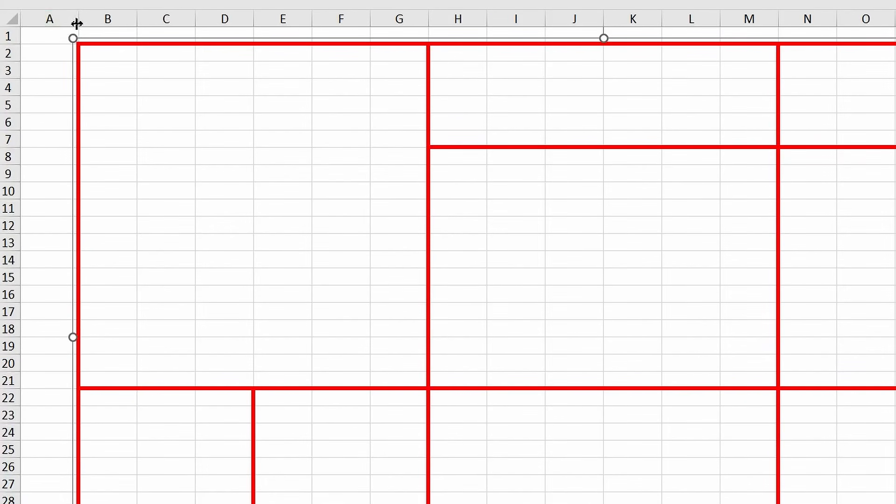
Step: Shrink column A to almost nothing, and hide the sheet's row and column headings and its gridlines
{"action": "left_click_drag", "start_coordinate": [79, 19], "coordinate": [8, 32]}
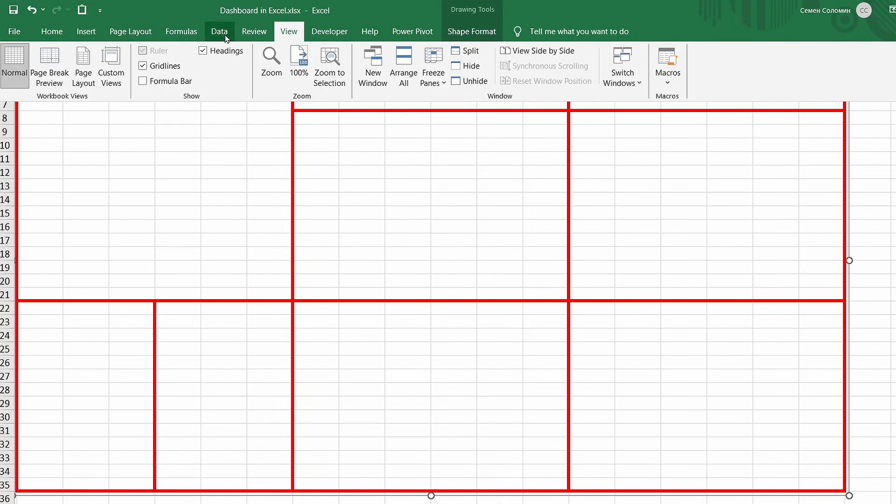
{"action": "left_click", "coordinate": [203, 52]}
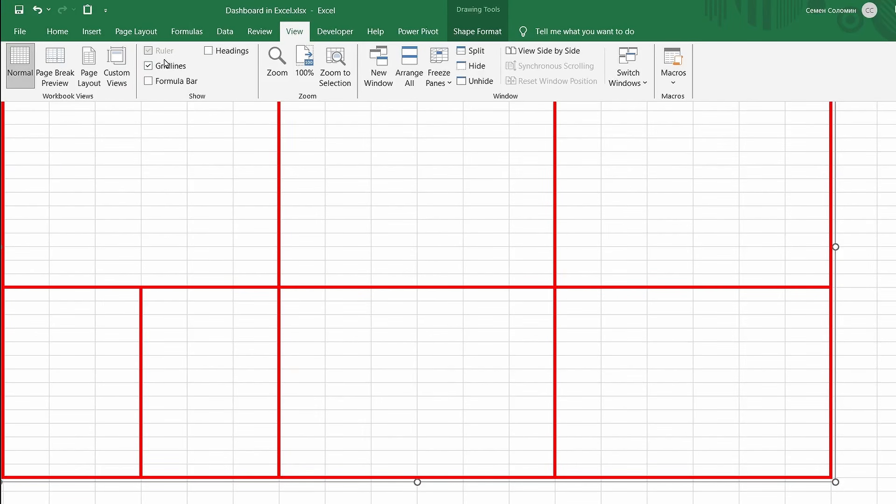
{"action": "left_click", "coordinate": [148, 68]}
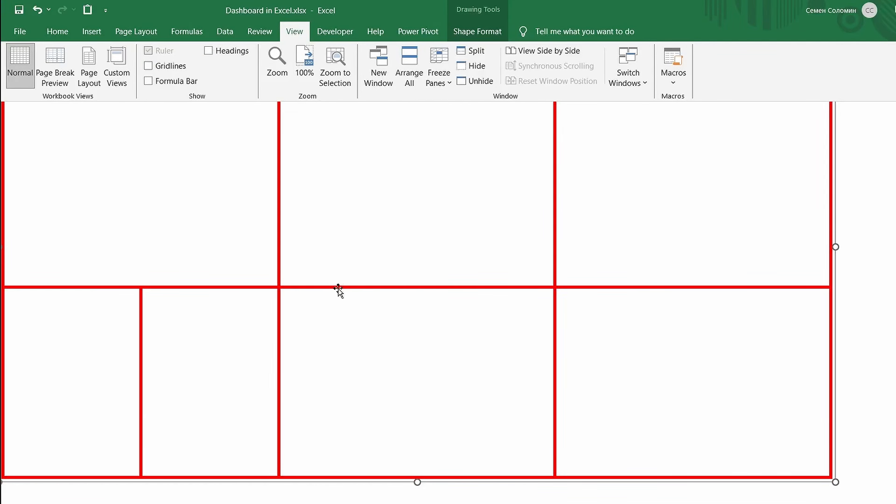
{"action": "left_click", "coordinate": [339, 267]}
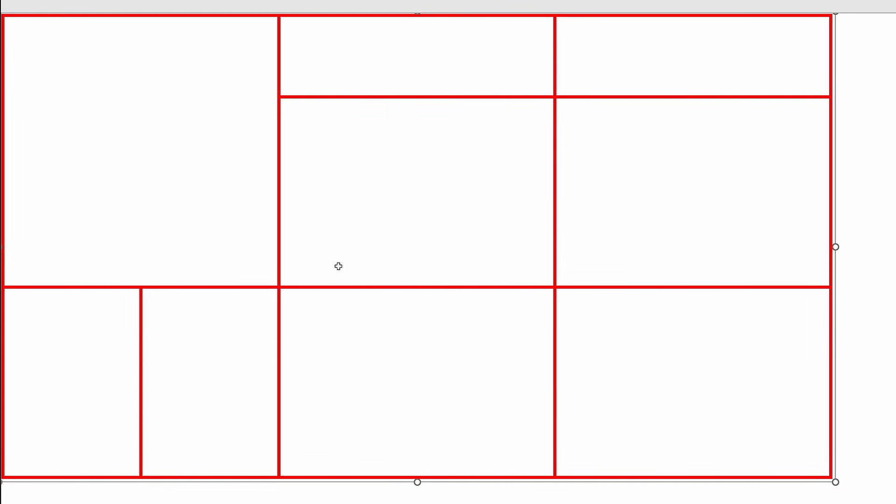
Step: Widen the grouped frames to 15.9" in the shape's size settings
{"action": "key", "text": "ctrl+1"}
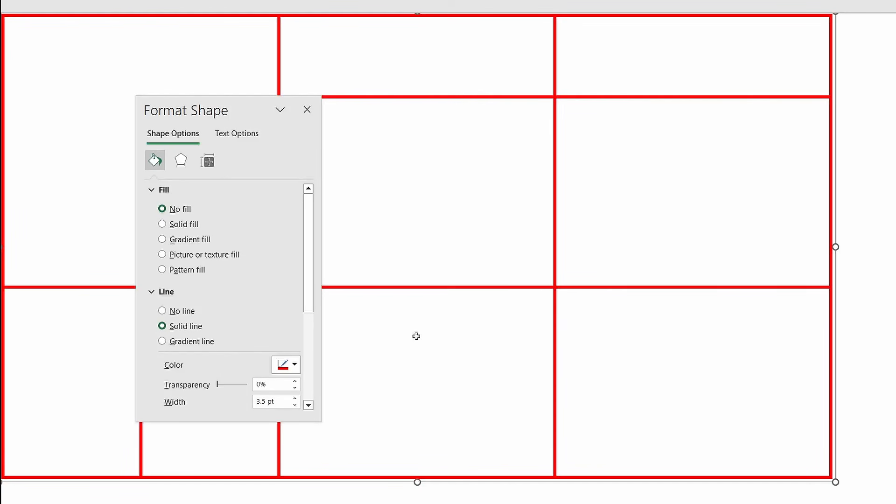
{"action": "left_click", "coordinate": [207, 162]}
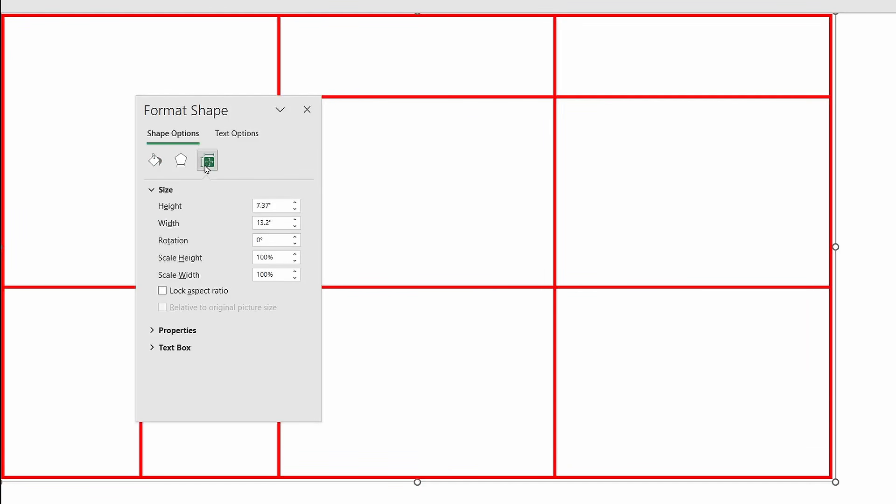
{"action": "left_click", "coordinate": [295, 220]}
{"action": "left_click", "coordinate": [295, 220]}
{"action": "left_click", "coordinate": [295, 219]}
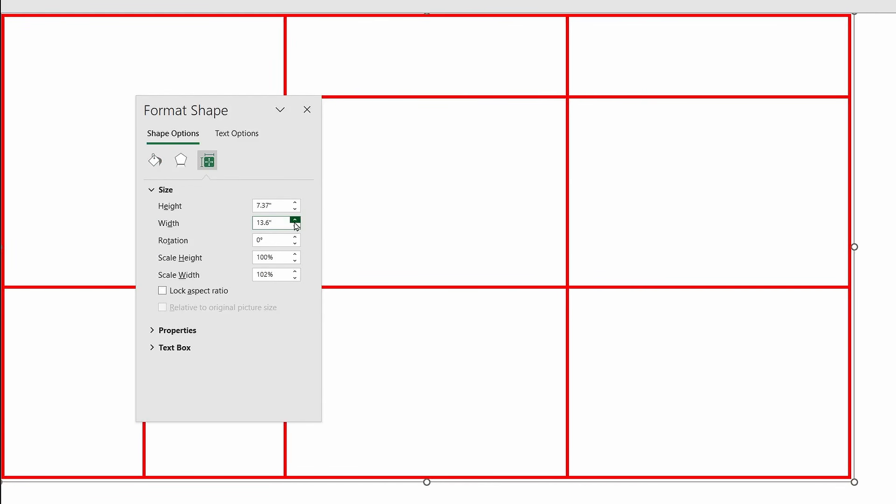
{"action": "left_click", "coordinate": [295, 220]}
{"action": "left_click", "coordinate": [295, 219]}
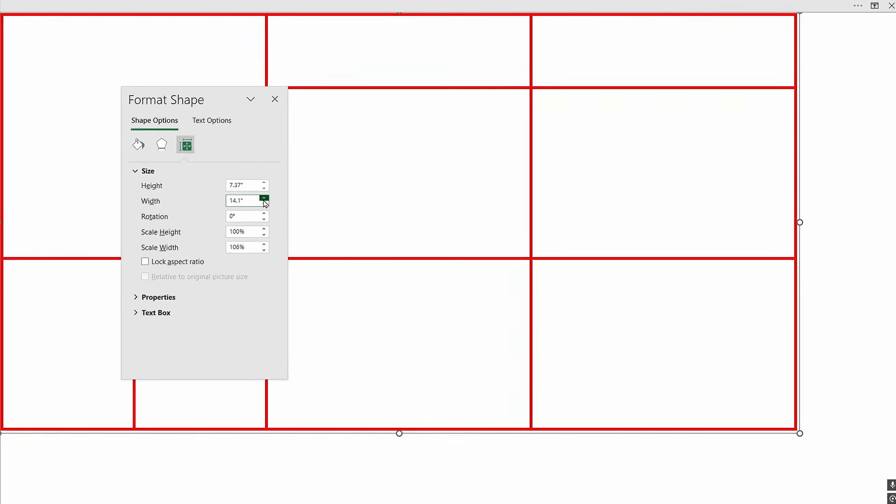
{"action": "left_click", "coordinate": [264, 198]}
{"action": "left_click", "coordinate": [263, 199]}
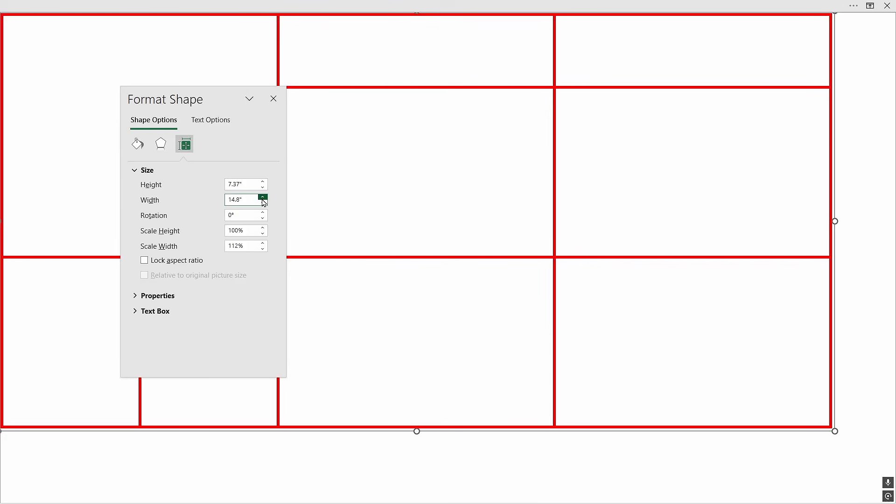
{"action": "left_click", "coordinate": [264, 199]}
{"action": "left_click", "coordinate": [263, 199]}
{"action": "left_click", "coordinate": [263, 197]}
{"action": "left_click", "coordinate": [263, 198]}
{"action": "left_click", "coordinate": [263, 197]}
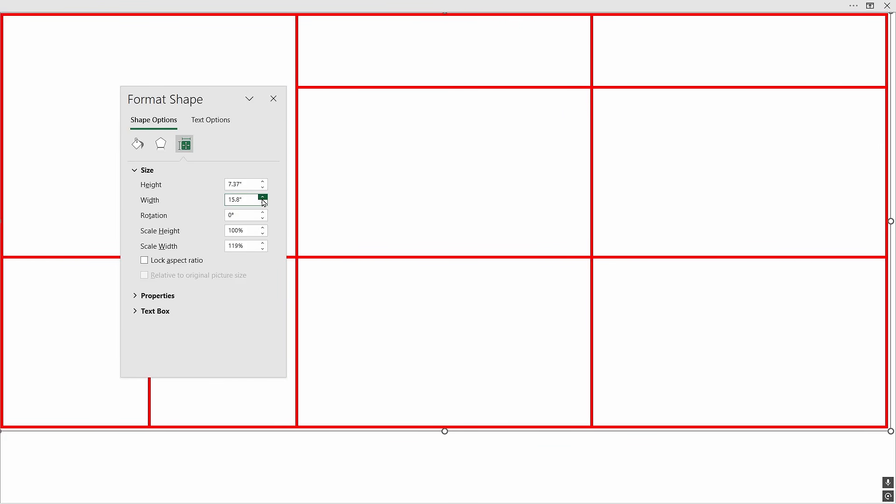
{"action": "left_click", "coordinate": [262, 197]}
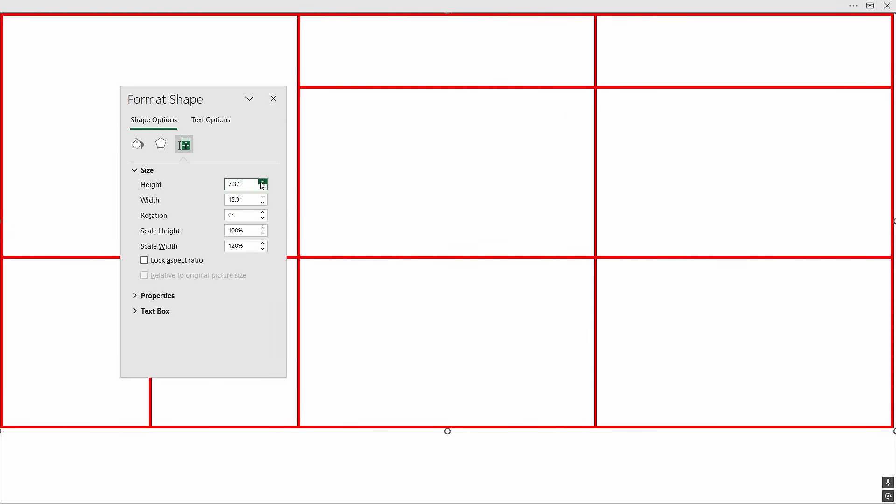
Step: Increase the grouped frames' height to 8.7"
{"action": "left_click", "coordinate": [263, 182]}
{"action": "left_click", "coordinate": [263, 182]}
{"action": "left_click", "coordinate": [263, 183]}
{"action": "left_click", "coordinate": [263, 182]}
{"action": "left_click", "coordinate": [263, 182]}
{"action": "left_click", "coordinate": [263, 183]}
{"action": "left_click", "coordinate": [263, 182]}
{"action": "left_click", "coordinate": [263, 183]}
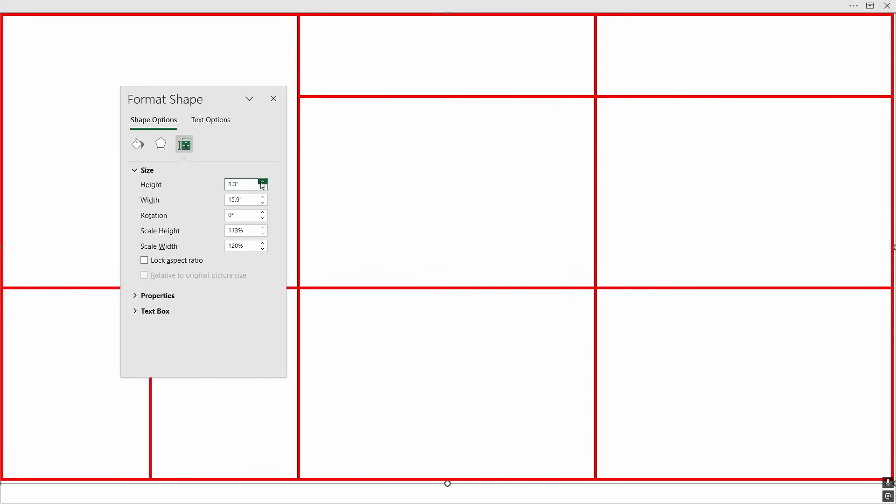
{"action": "left_click", "coordinate": [263, 182]}
{"action": "left_click", "coordinate": [263, 183]}
{"action": "left_click", "coordinate": [262, 182]}
{"action": "left_click", "coordinate": [263, 182]}
{"action": "left_click", "coordinate": [263, 182]}
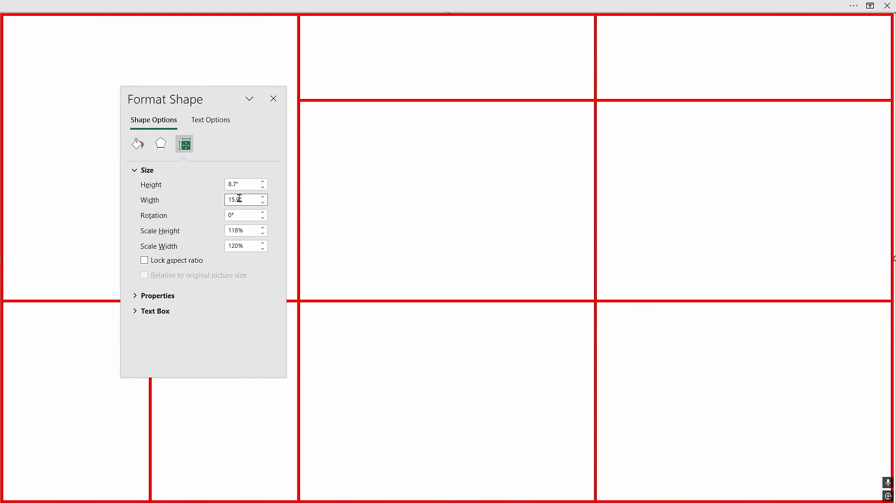
Step: Fine-tune the grouped frames' width to 15.93", keep the height at 8.7", and close the shape formatting
{"action": "left_click", "coordinate": [240, 199]}
{"action": "left_click", "coordinate": [242, 200]}
{"action": "type", "text": "3"}
{"action": "left_click", "coordinate": [238, 185]}
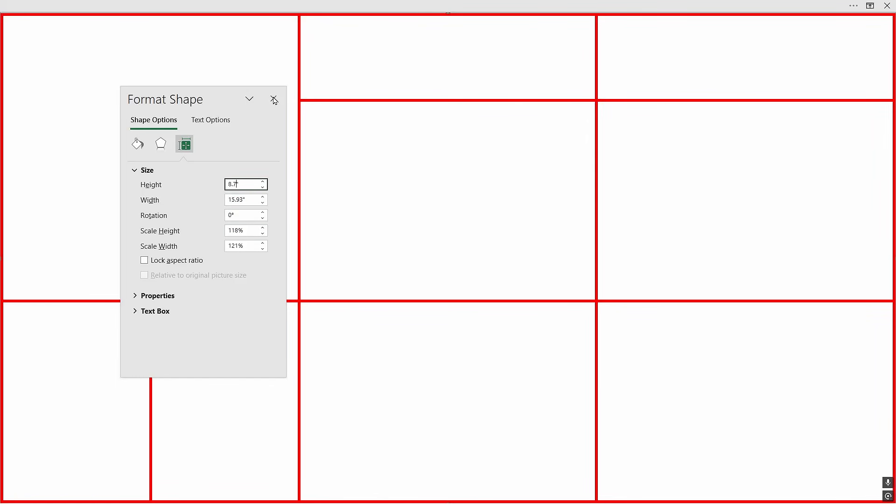
{"action": "left_click", "coordinate": [274, 100]}
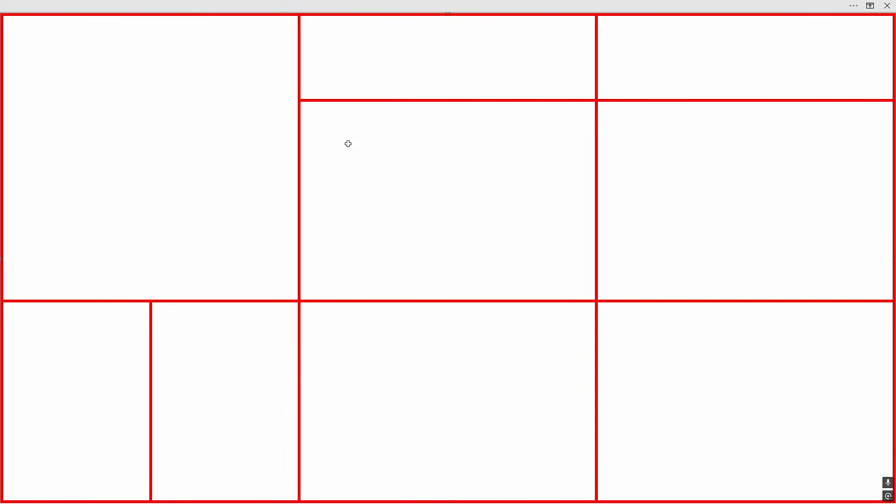
Step: Fill all cells of the dashboard sheet with the custom dark navy colour #030B2F
{"action": "left_click", "coordinate": [424, 239]}
{"action": "key", "text": "ctrl+a"}
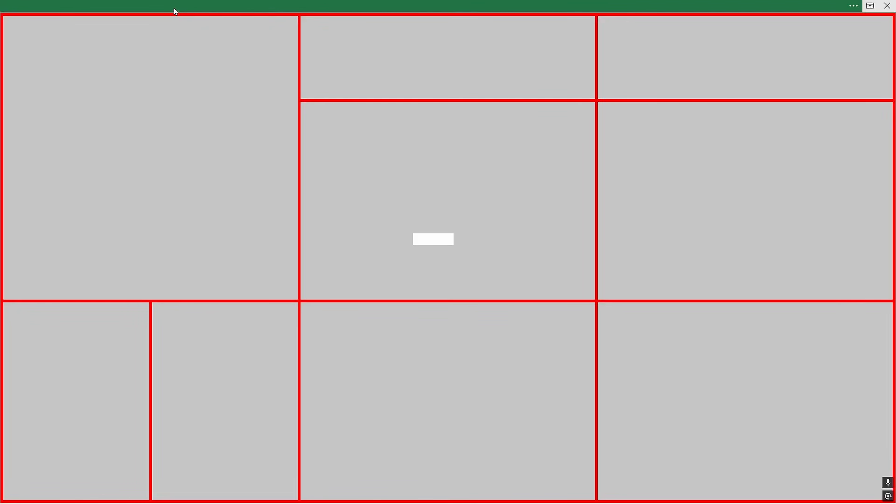
{"action": "left_click", "coordinate": [174, 8]}
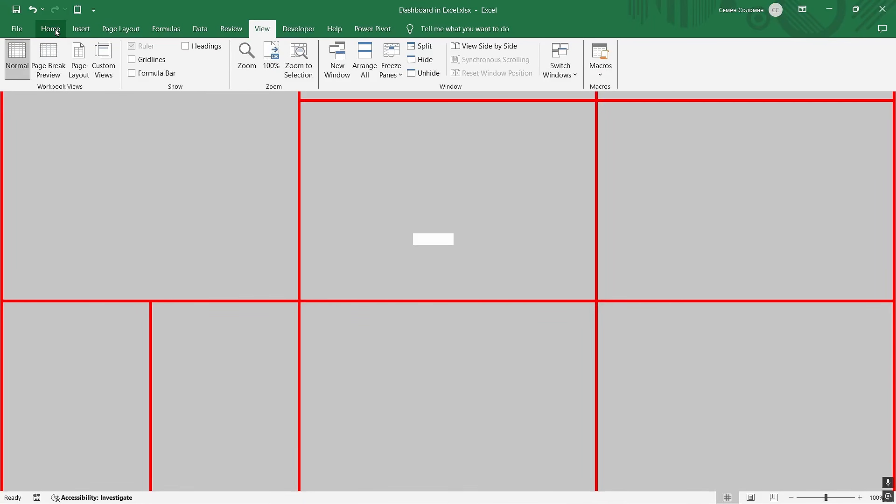
{"action": "left_click", "coordinate": [54, 29]}
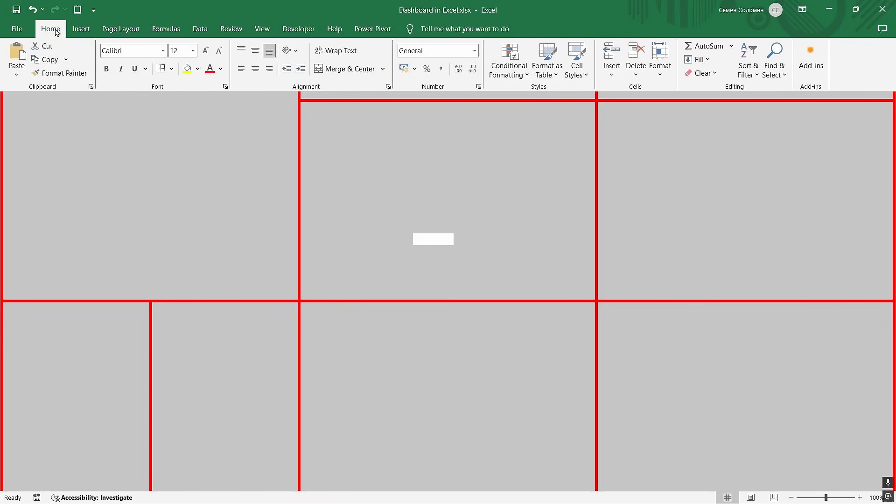
{"action": "left_click", "coordinate": [199, 71]}
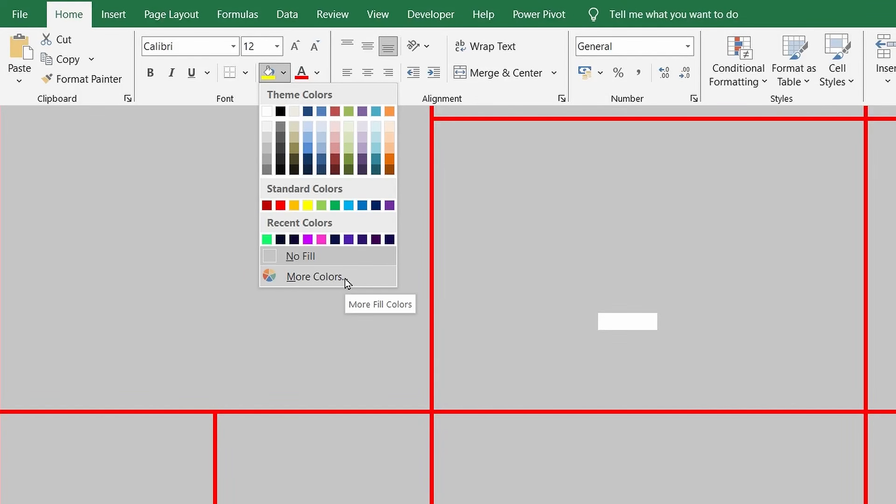
{"action": "left_click", "coordinate": [345, 279]}
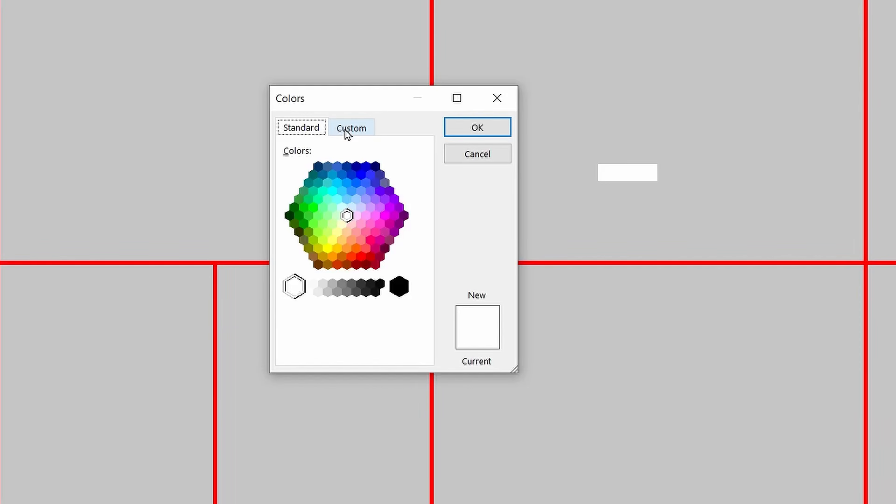
{"action": "left_click", "coordinate": [348, 133]}
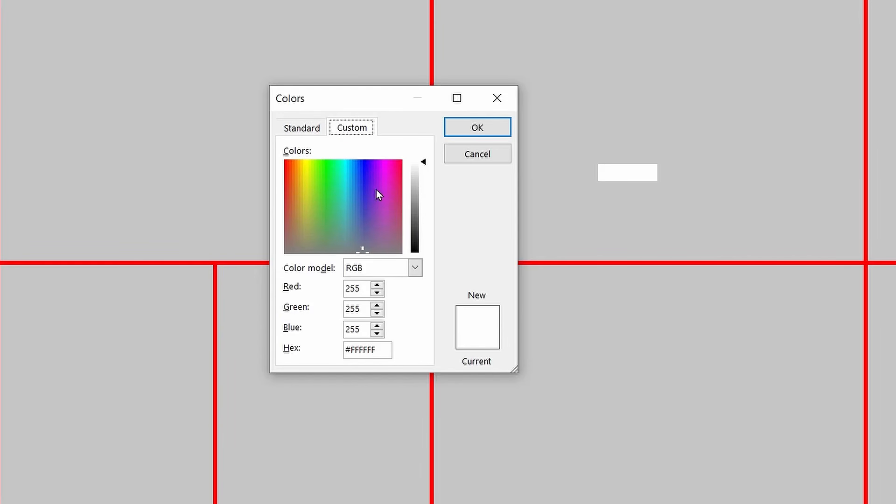
{"action": "double_click", "coordinate": [368, 352]}
{"action": "type", "text": "030"}
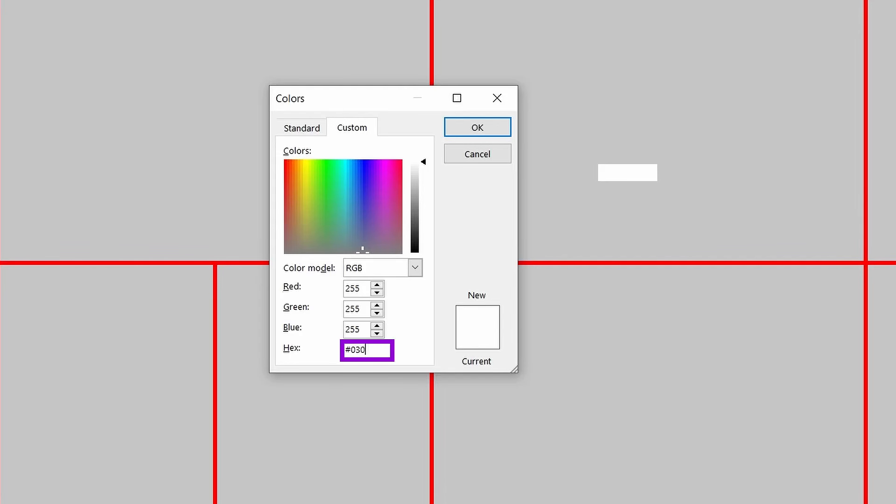
{"action": "type", "text": "B2F"}
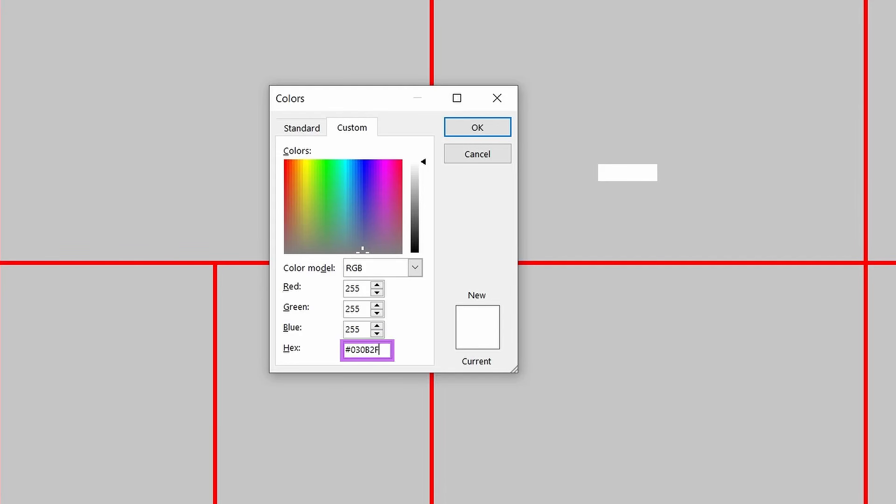
{"action": "key", "text": "Return"}
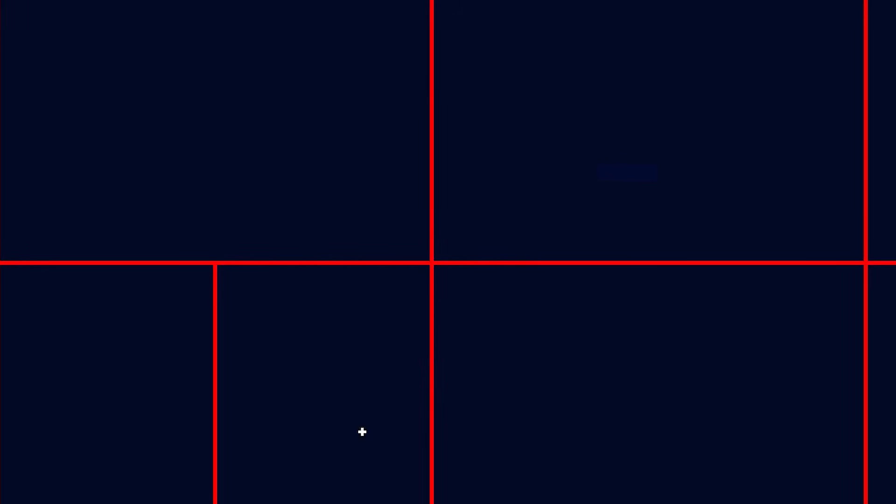
{"action": "left_click", "coordinate": [362, 432]}
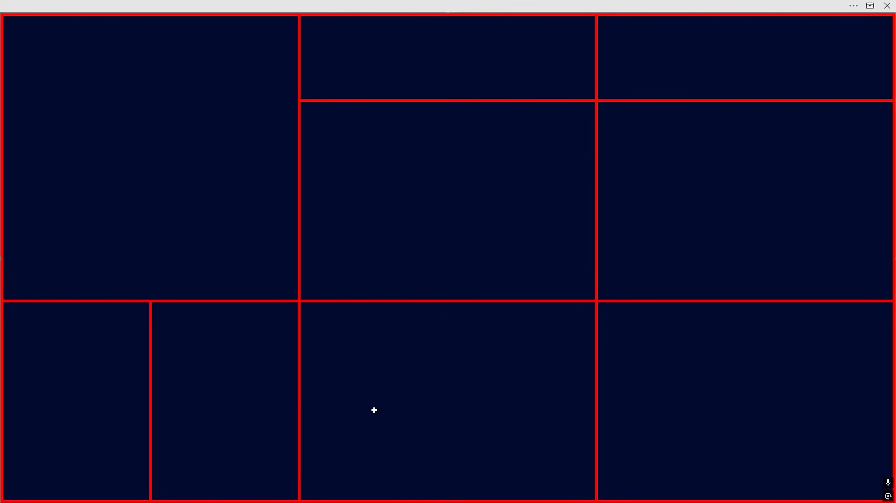
Step: Change the outline colour of the grouped frames to white in the shape formatting
{"action": "key", "text": "ctrl+1"}
{"action": "left_click_drag", "start_coordinate": [275, 272], "coordinate": [276, 319]}
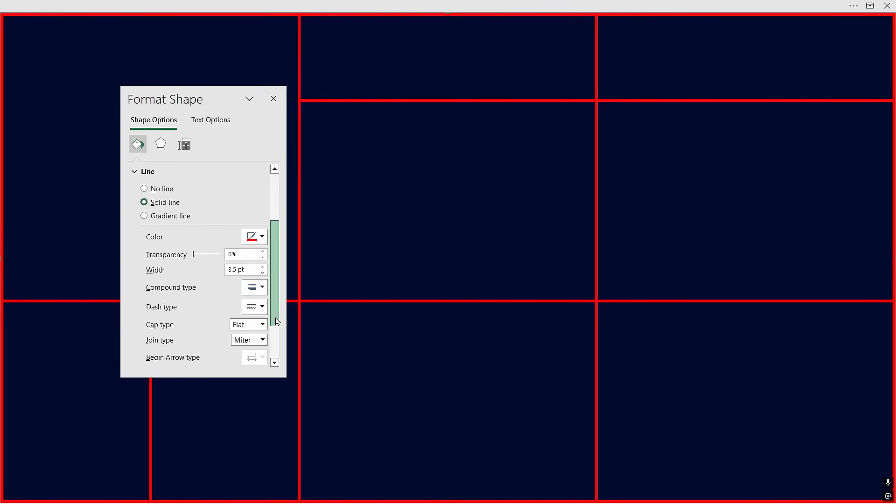
{"action": "left_click", "coordinate": [263, 239]}
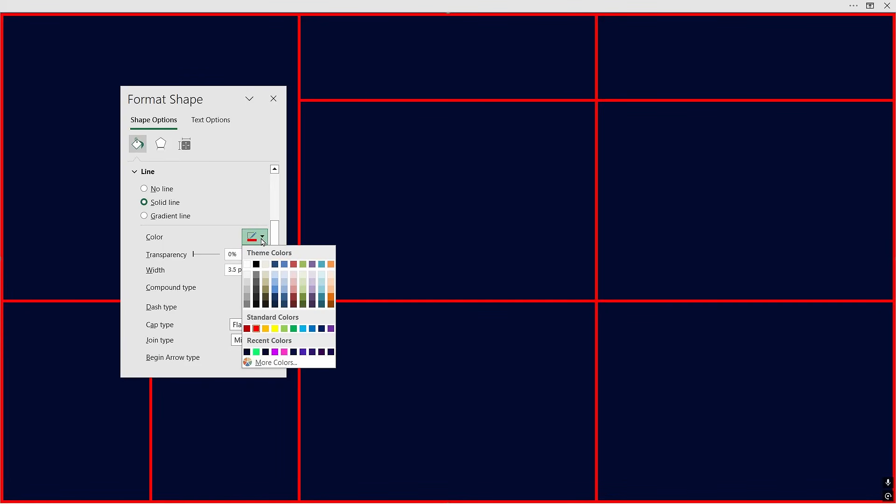
{"action": "left_click", "coordinate": [248, 265]}
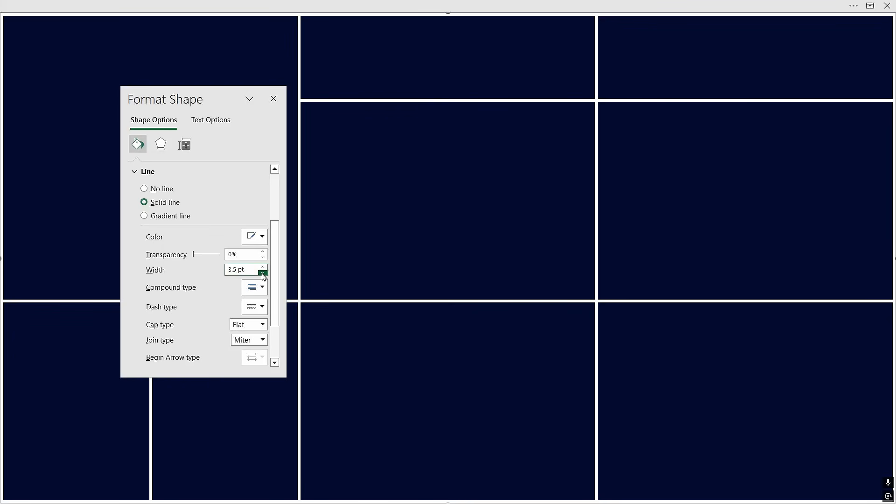
Step: Reduce the line width of the grouped frames to 1.75 pt
{"action": "left_click", "coordinate": [263, 273]}
{"action": "left_click", "coordinate": [263, 273]}
{"action": "left_click", "coordinate": [263, 273]}
{"action": "left_click", "coordinate": [262, 274]}
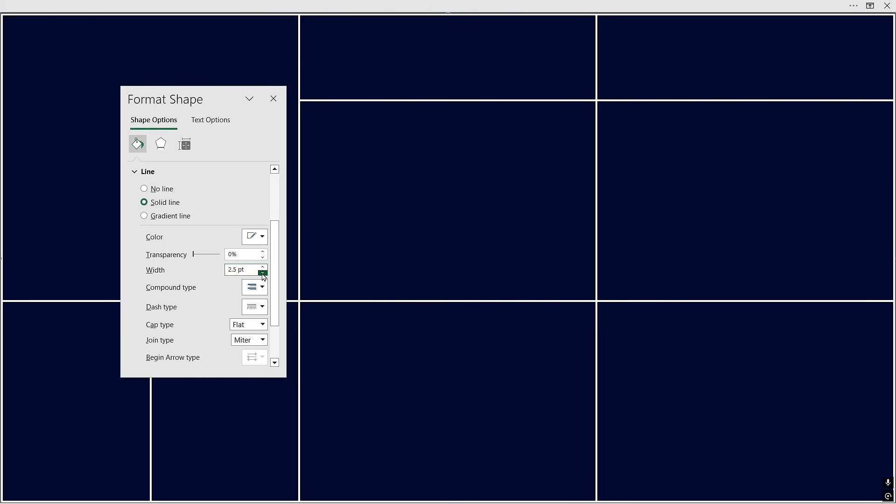
{"action": "left_click", "coordinate": [263, 273]}
{"action": "left_click", "coordinate": [263, 274]}
{"action": "left_click", "coordinate": [262, 274]}
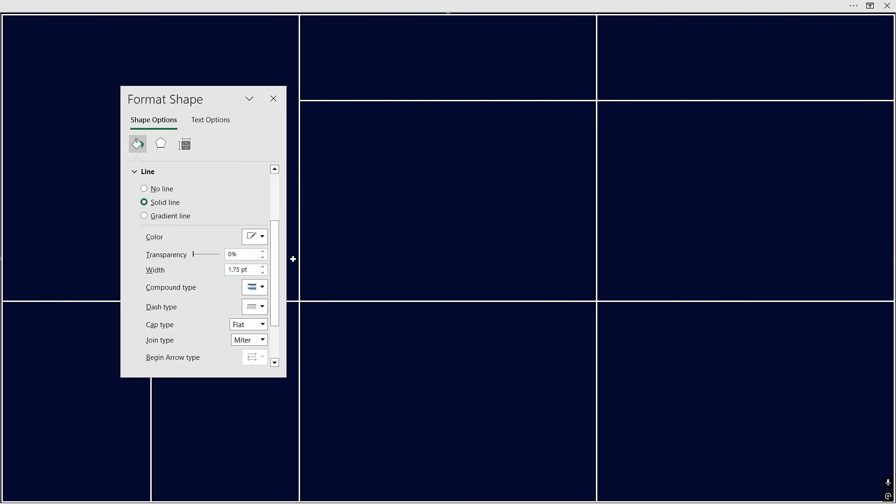
Step: Add a glow effect with a size of 6 pt to the grouped frames
{"action": "left_click", "coordinate": [161, 145]}
{"action": "left_click", "coordinate": [150, 201]}
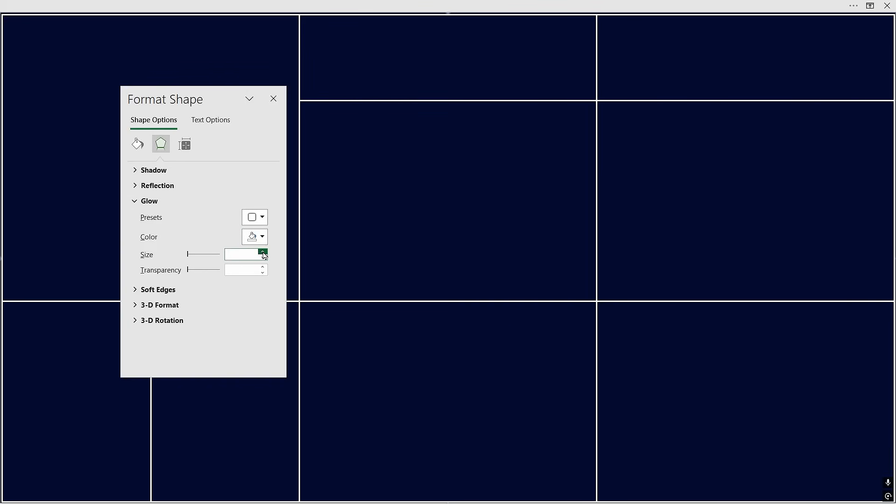
{"action": "left_click", "coordinate": [263, 252]}
{"action": "left_click", "coordinate": [263, 252]}
{"action": "left_click", "coordinate": [263, 252]}
{"action": "left_click", "coordinate": [264, 252]}
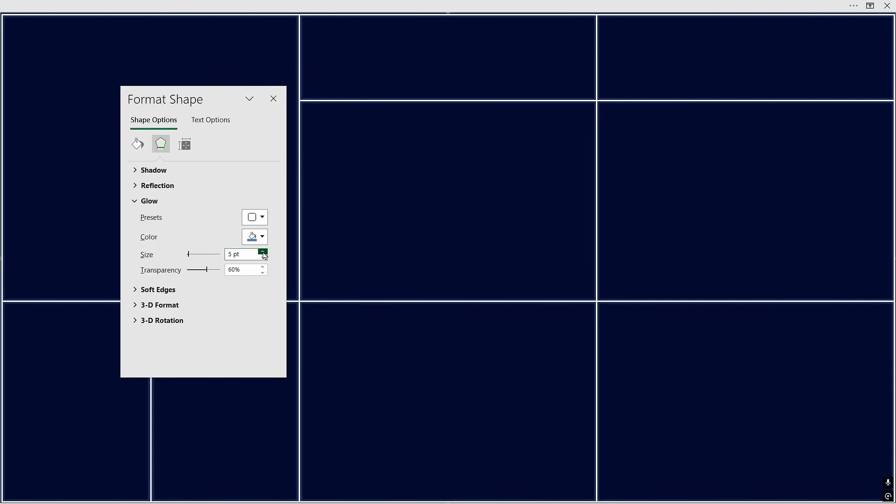
{"action": "left_click", "coordinate": [263, 252]}
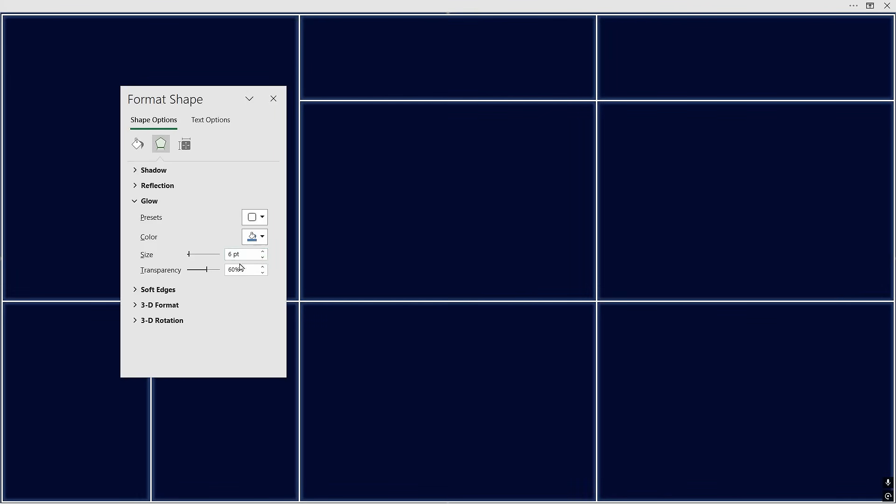
Step: Set the glow's transparency to 0% and close the shape formatting
{"action": "left_click", "coordinate": [205, 273]}
{"action": "left_click_drag", "start_coordinate": [205, 273], "coordinate": [174, 270]}
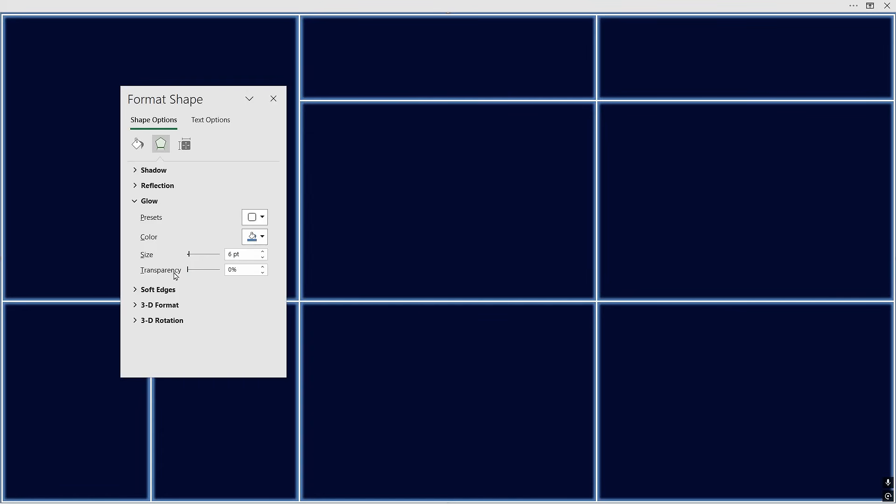
{"action": "left_click", "coordinate": [273, 99]}
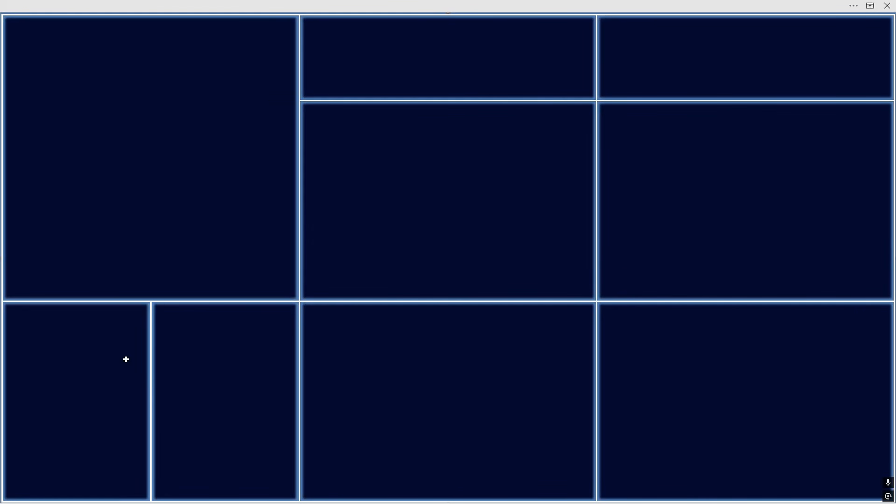
Step: Shorten all frames of the lower row, including the narrow inner one, by lowering their upper edges to one common line
{"action": "left_click", "coordinate": [117, 303]}
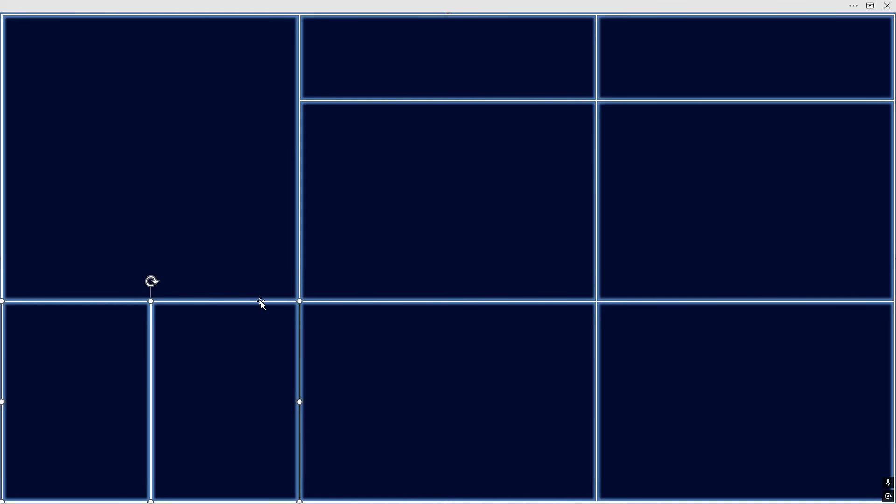
{"action": "left_click", "coordinate": [386, 304], "text": "shift"}
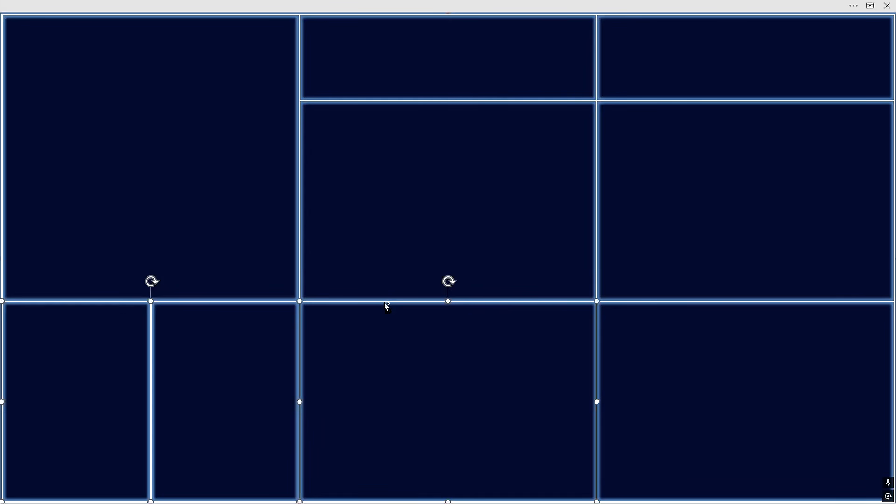
{"action": "left_click", "coordinate": [665, 304], "text": "shift"}
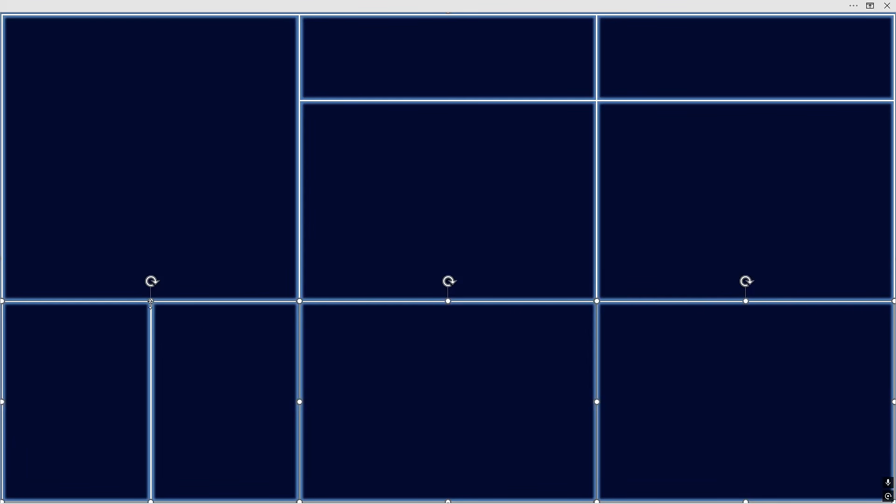
{"action": "left_click_drag", "start_coordinate": [150, 302], "coordinate": [150, 317]}
{"action": "left_click", "coordinate": [224, 302]}
{"action": "left_click_drag", "start_coordinate": [224, 302], "coordinate": [224, 318]}
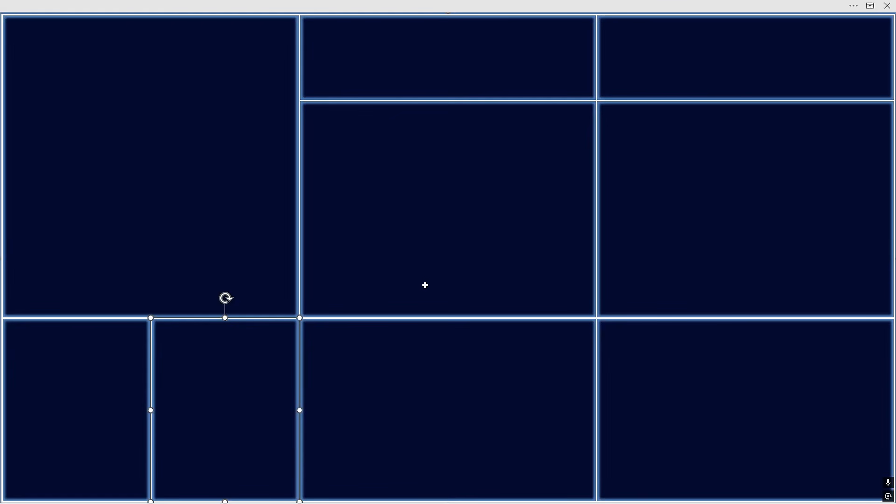
{"action": "left_click", "coordinate": [460, 270]}
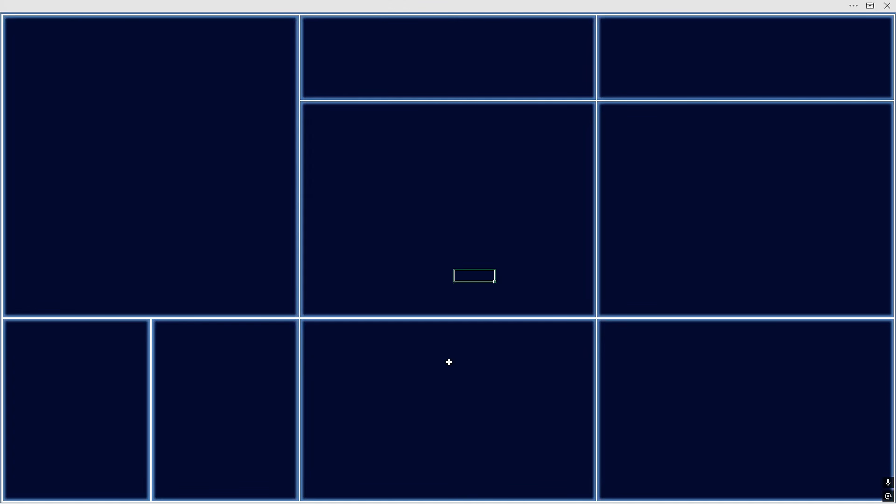
Step: Show the full ribbon with its commands permanently, and turn the sheet's gridlines, headings and formula bar back on
{"action": "left_click", "coordinate": [871, 7]}
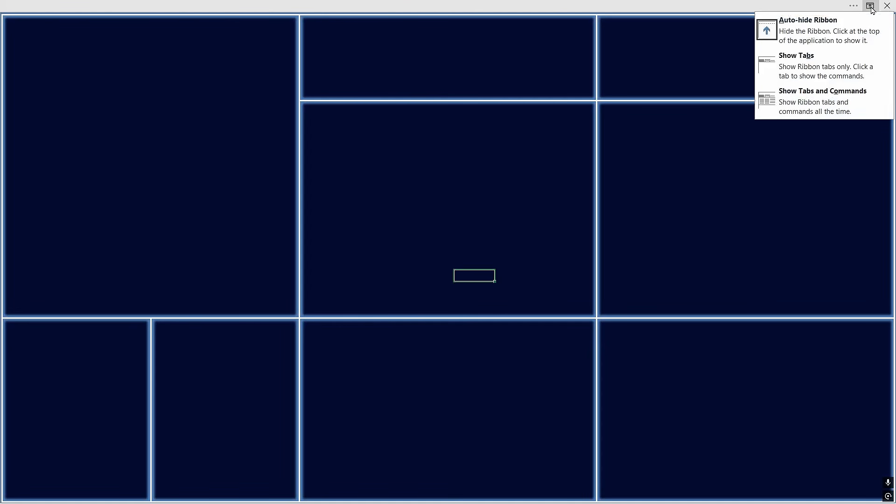
{"action": "left_click", "coordinate": [804, 102]}
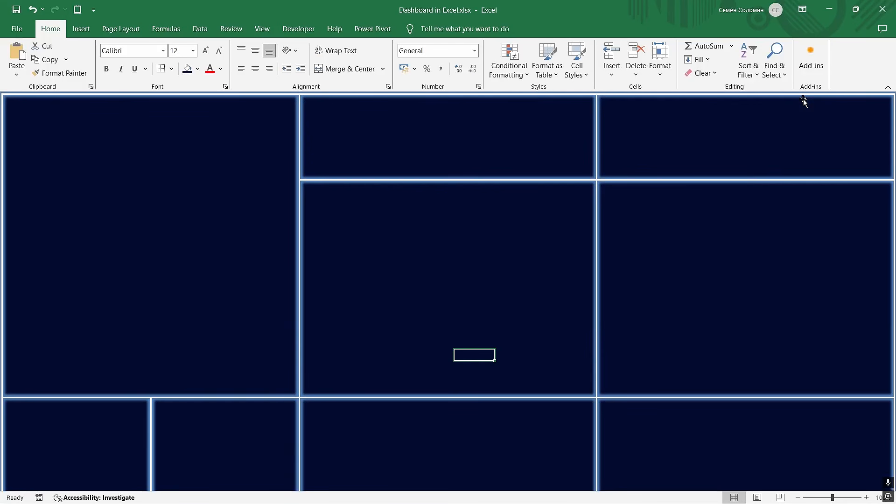
{"action": "left_click", "coordinate": [259, 30]}
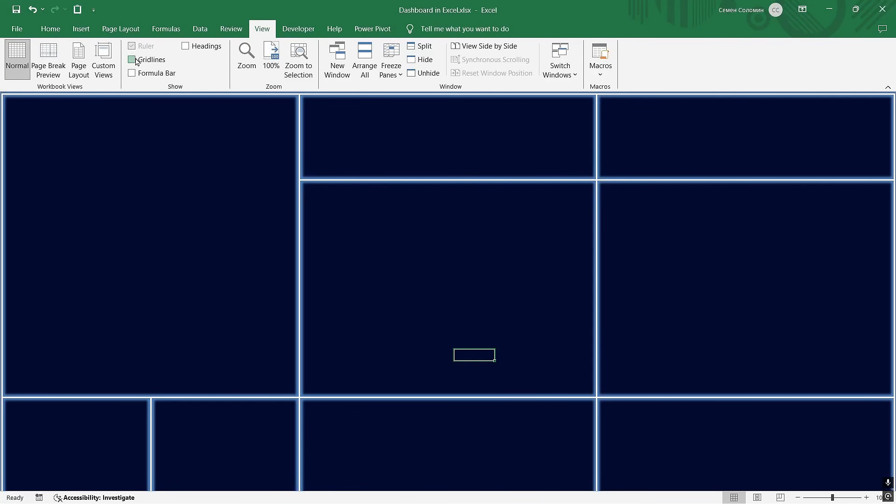
{"action": "left_click", "coordinate": [135, 60]}
{"action": "left_click", "coordinate": [187, 46]}
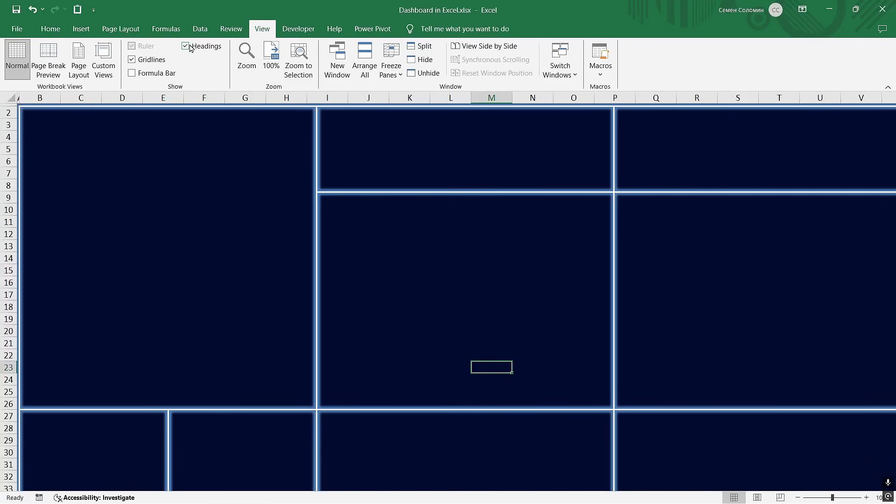
{"action": "left_click", "coordinate": [131, 76]}
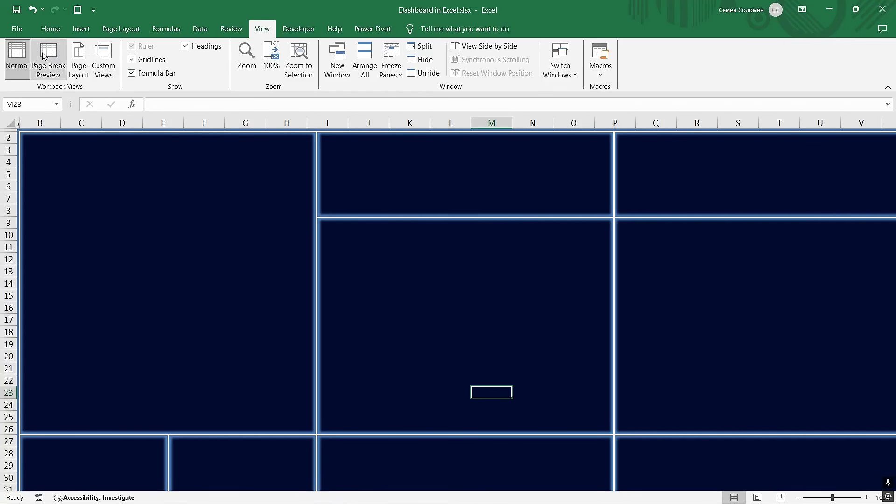
Step: Turn on the horizontal scroll bar, vertical scroll bar and sheet tabs for this workbook in the advanced display options
{"action": "left_click", "coordinate": [19, 32]}
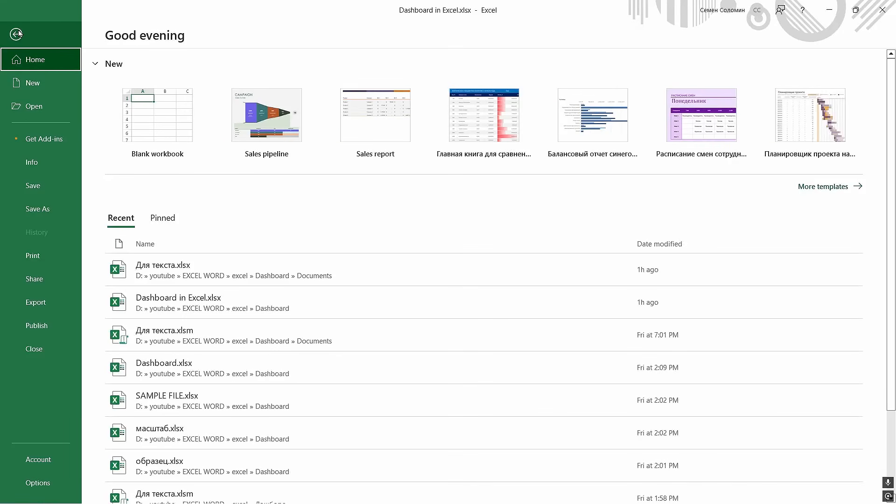
{"action": "left_click", "coordinate": [37, 487]}
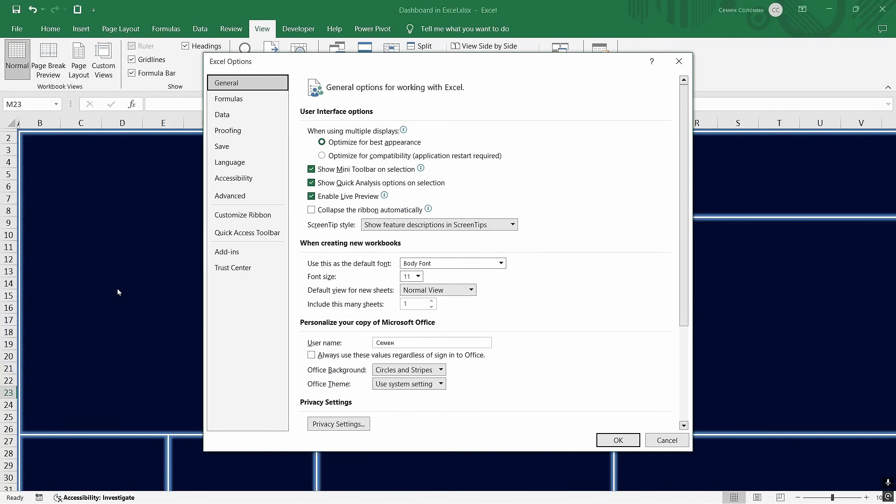
{"action": "left_click", "coordinate": [229, 196]}
{"action": "left_click_drag", "start_coordinate": [682, 146], "coordinate": [672, 300]}
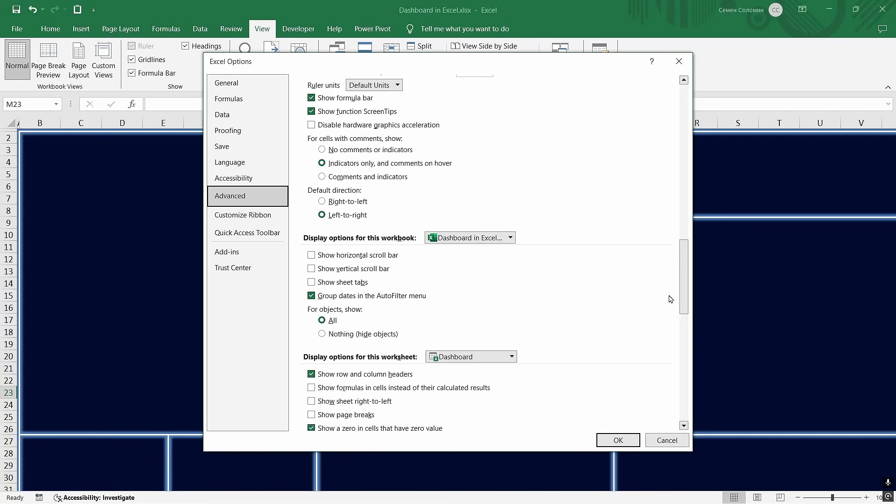
{"action": "left_click", "coordinate": [311, 255]}
{"action": "left_click", "coordinate": [312, 269]}
{"action": "left_click", "coordinate": [312, 283]}
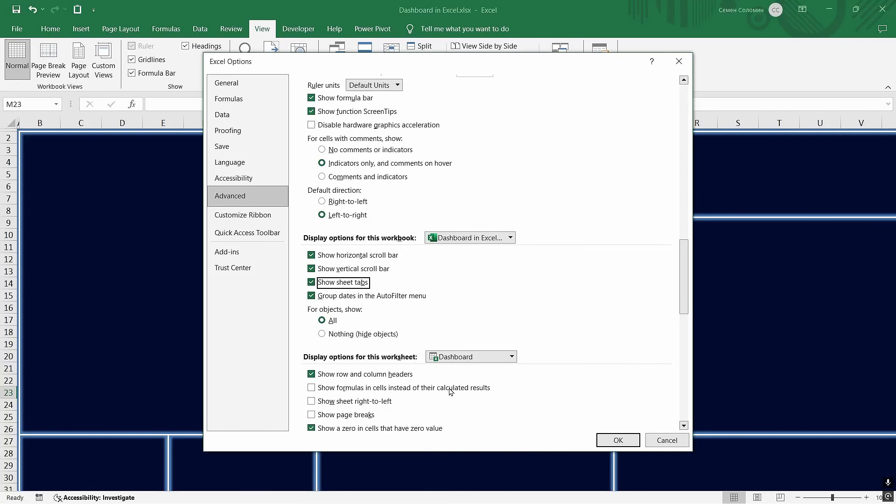
{"action": "left_click", "coordinate": [617, 441]}
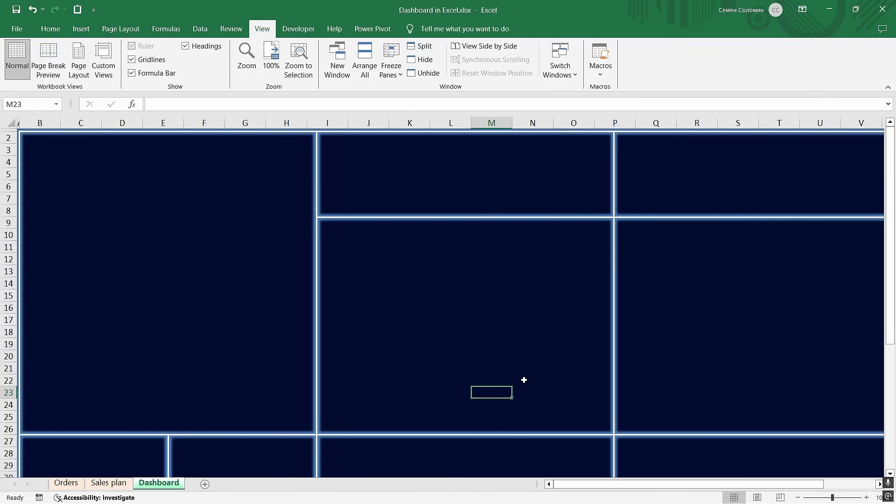
Step: Examine the complete frame layout on the Dashboard sheet at a reduced zoom, returning to the original scale
{"action": "left_click", "coordinate": [798, 497]}
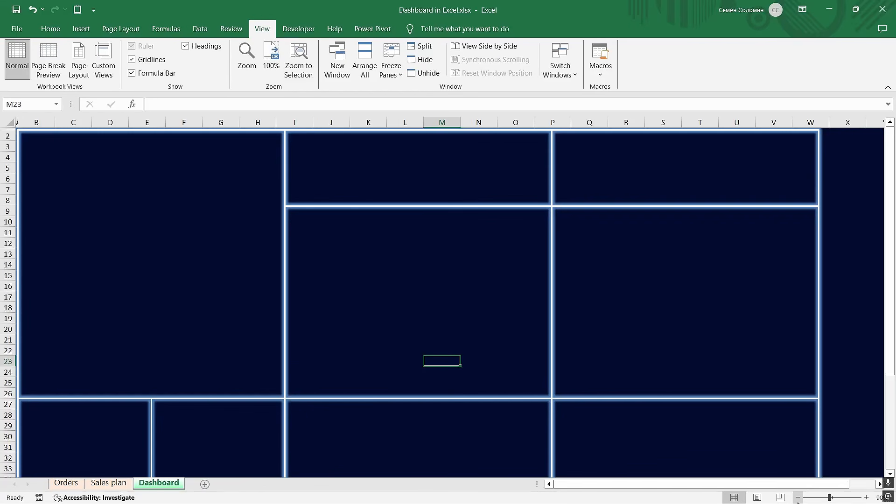
{"action": "left_click", "coordinate": [798, 498]}
{"action": "left_click", "coordinate": [798, 497]}
{"action": "left_click", "coordinate": [798, 498]}
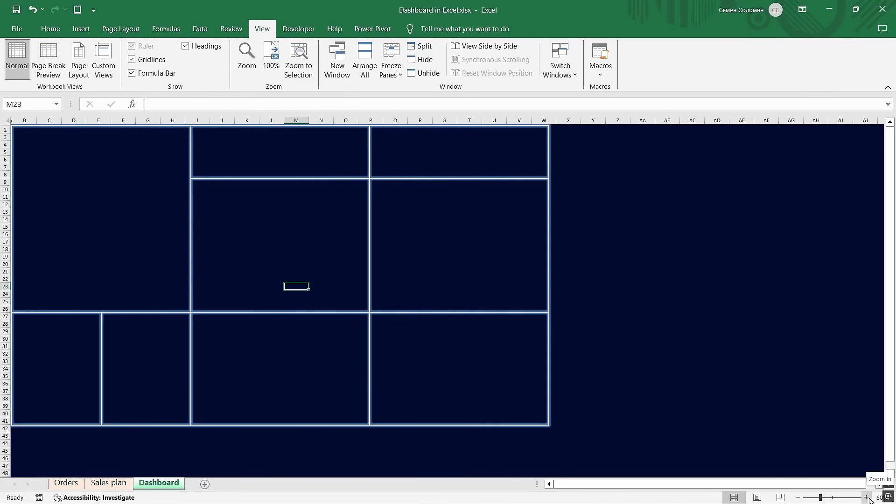
{"action": "left_click", "coordinate": [867, 498]}
{"action": "left_click", "coordinate": [867, 497]}
{"action": "left_click", "coordinate": [867, 498]}
{"action": "left_click", "coordinate": [867, 498]}
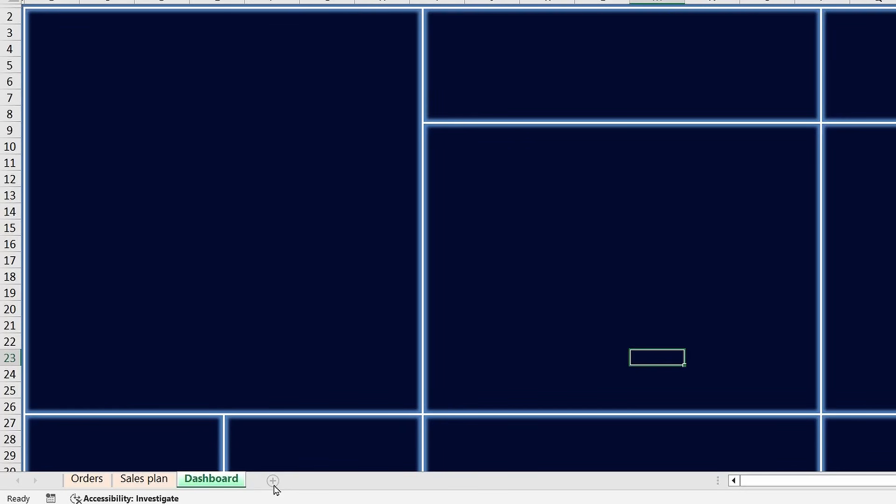
Step: Add a new worksheet to the workbook and name it Pivot Tables
{"action": "left_click", "coordinate": [205, 485]}
{"action": "double_click", "coordinate": [267, 479]}
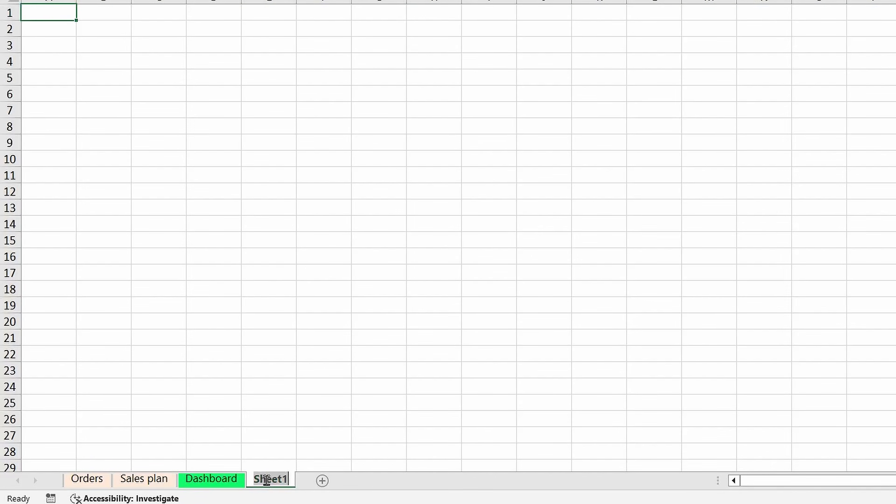
{"action": "type", "text": "Piv"}
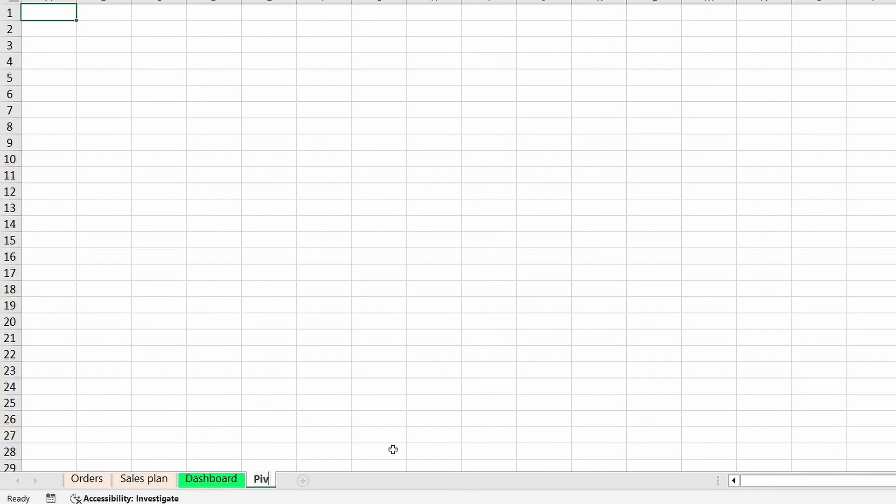
{"action": "type", "text": "ot Tables"}
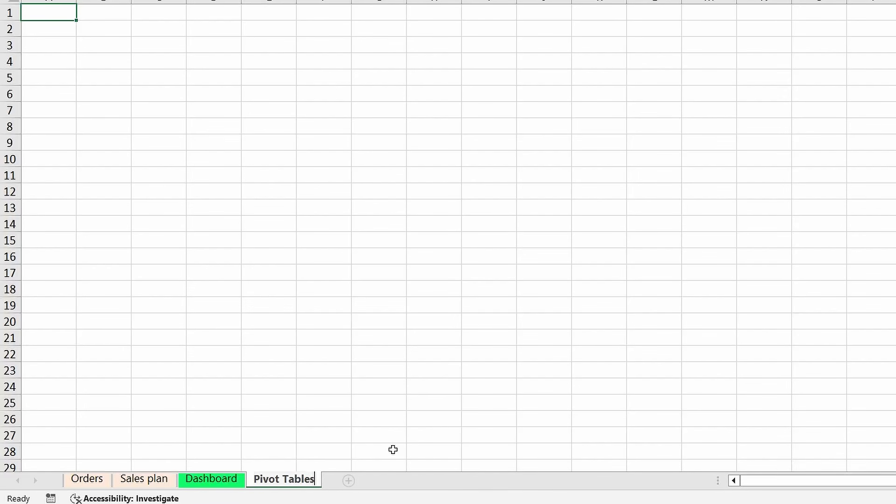
{"action": "key", "text": "Return"}
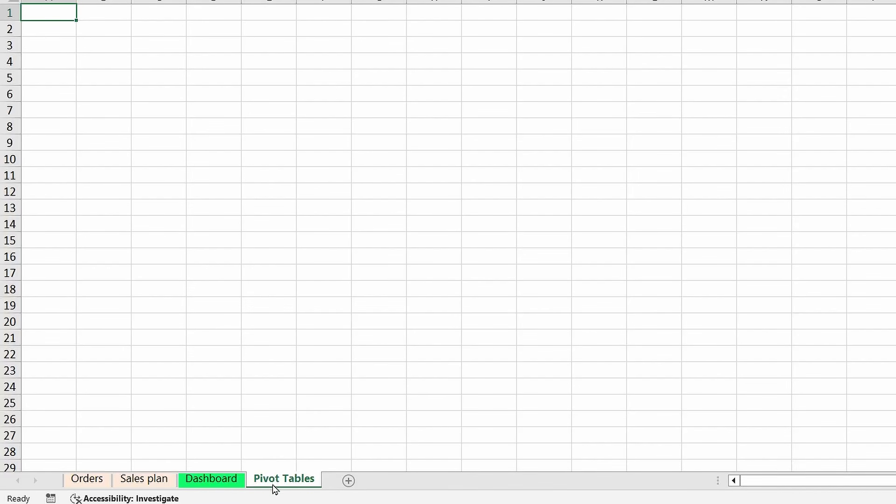
Step: Place the Pivot Tables sheet before the Dashboard sheet and colour its tab light blue
{"action": "left_click_drag", "start_coordinate": [291, 485], "coordinate": [179, 488]}
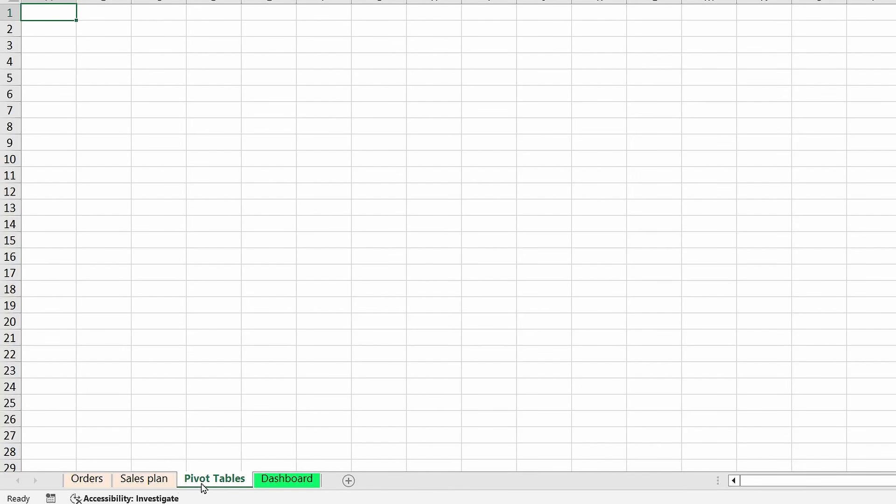
{"action": "right_click", "coordinate": [216, 484]}
{"action": "mouse_move", "coordinate": [246, 424]}
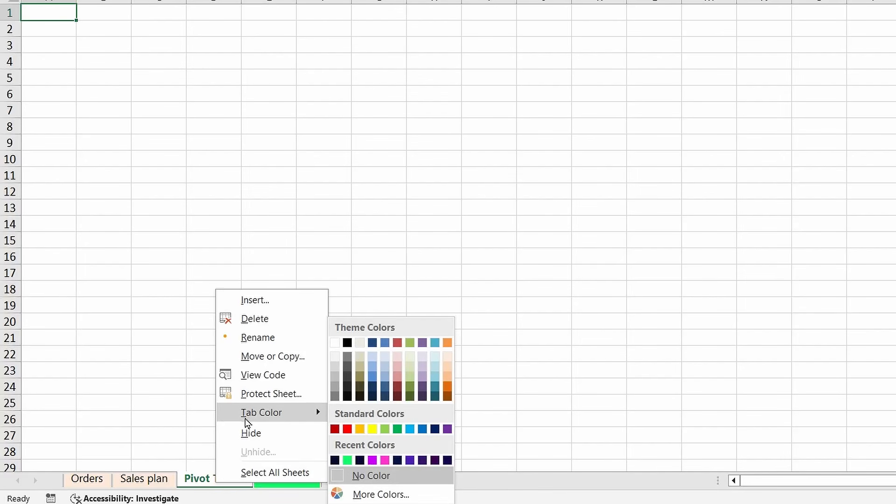
{"action": "left_click", "coordinate": [410, 430]}
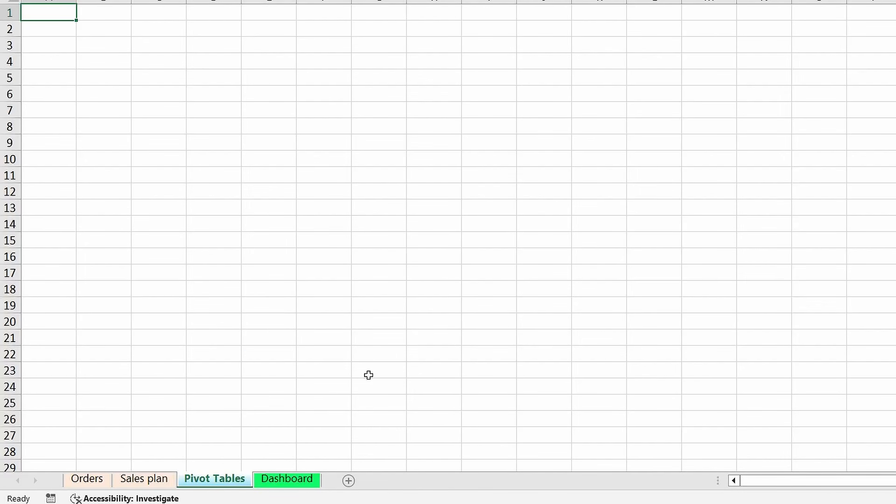
Step: Convert the whole data range $A$1:$L$9995 on the Orders sheet into a table with headers
{"action": "left_click", "coordinate": [84, 481]}
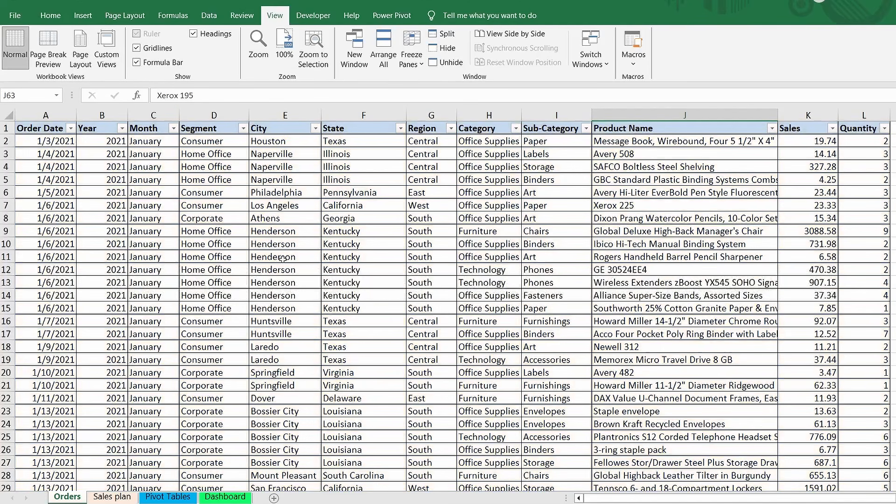
{"action": "left_click", "coordinate": [257, 231]}
{"action": "key", "text": "ctrl+a"}
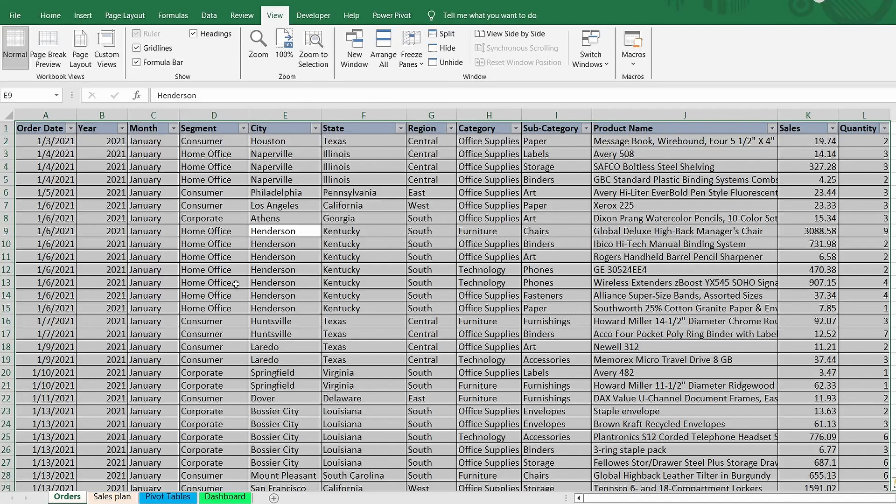
{"action": "key", "text": "ctrl+t"}
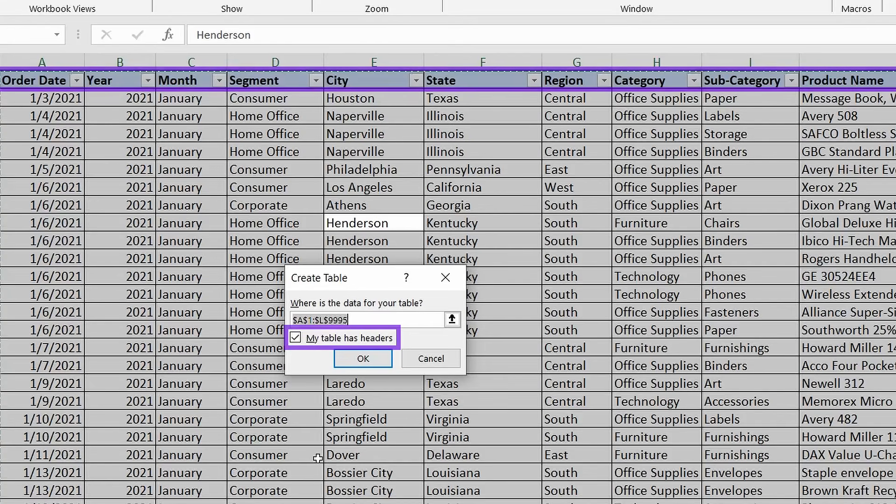
{"action": "left_click", "coordinate": [367, 369]}
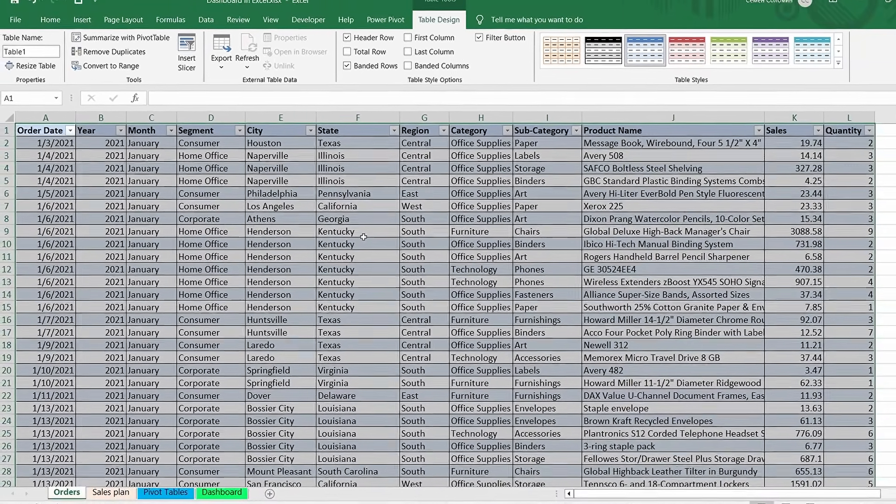
Step: Name the new table on the Orders sheet Orders
{"action": "left_click", "coordinate": [387, 232]}
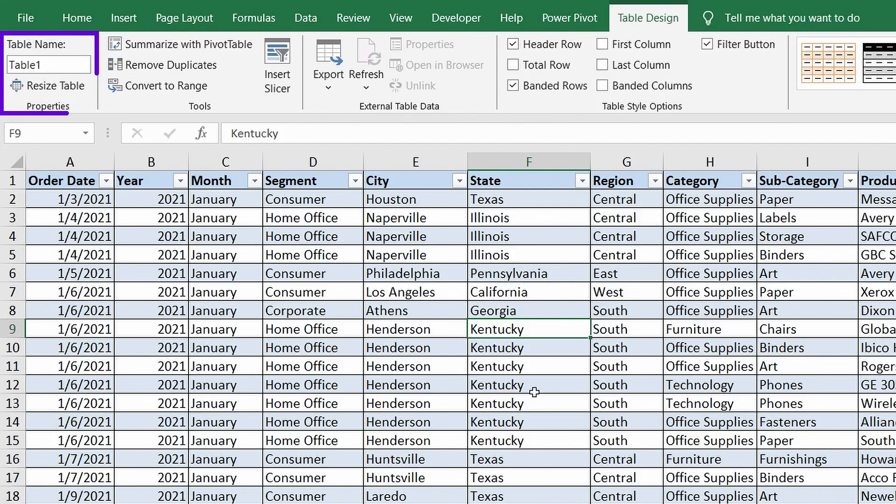
{"action": "left_click", "coordinate": [64, 64]}
{"action": "type", "text": "O"}
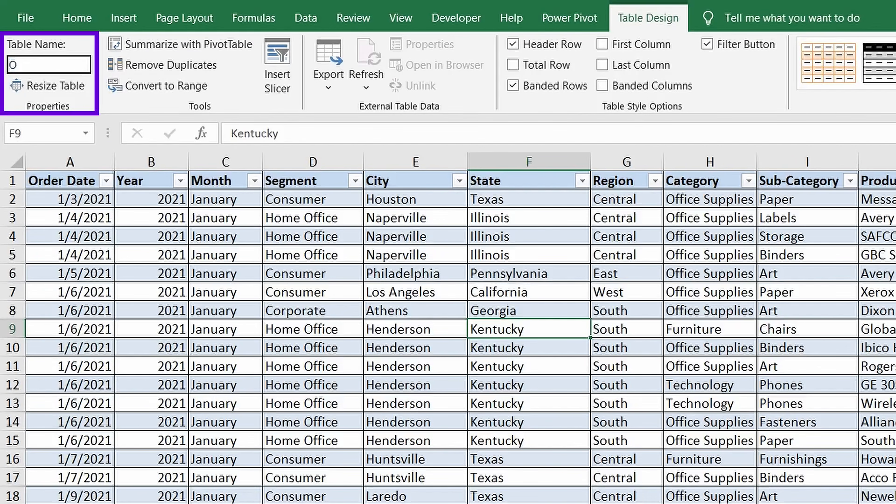
{"action": "type", "text": "rders"}
{"action": "key", "text": "Return"}
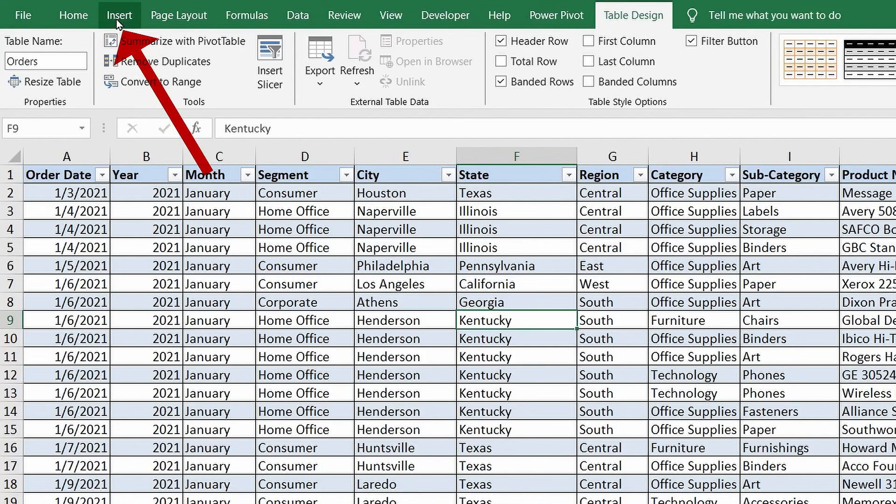
Step: Insert a PivotTable from the Orders table in cell B3 of the Pivot Tables sheet, adding the data to the Data Model
{"action": "left_click", "coordinate": [118, 19]}
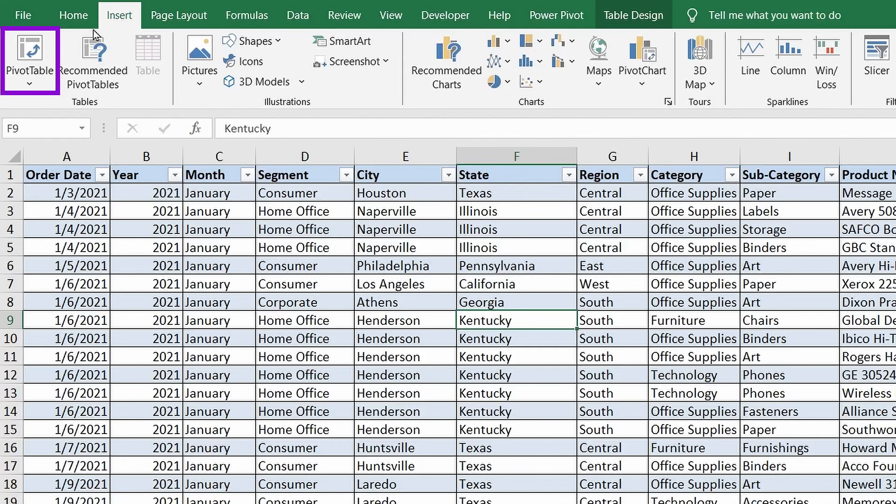
{"action": "left_click", "coordinate": [33, 57]}
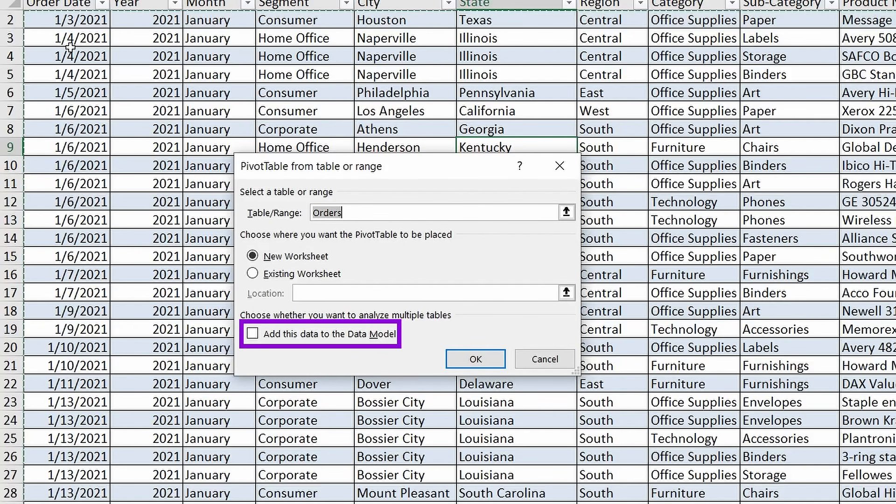
{"action": "left_click", "coordinate": [253, 333]}
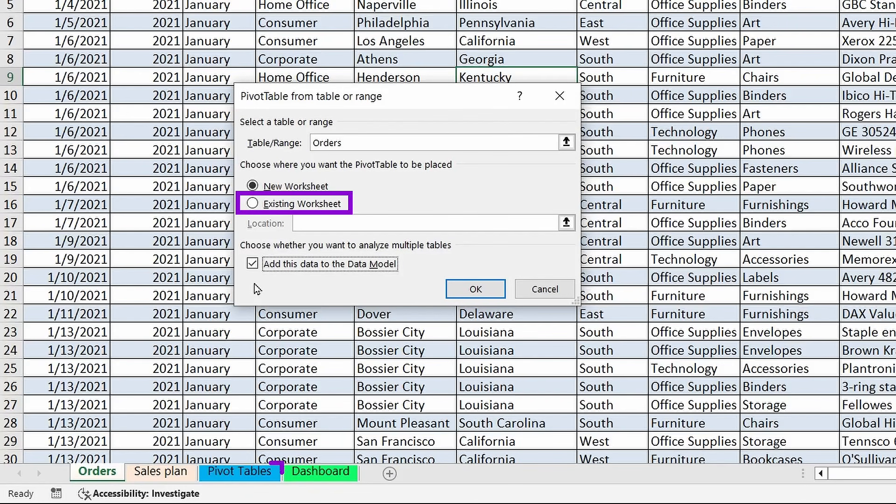
{"action": "left_click", "coordinate": [252, 203]}
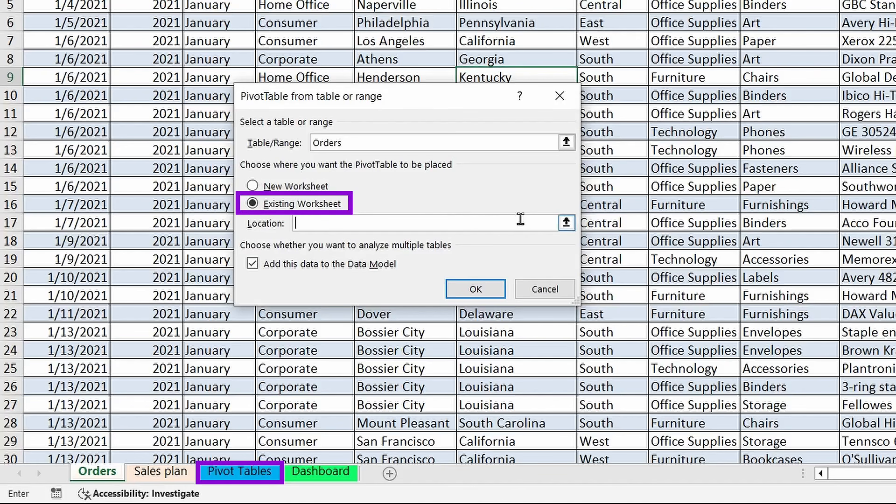
{"action": "left_click", "coordinate": [566, 223]}
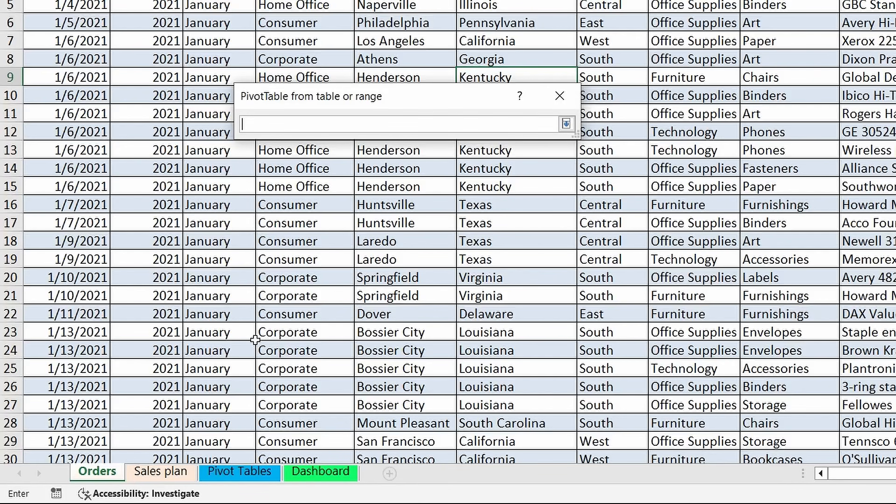
{"action": "left_click", "coordinate": [228, 474]}
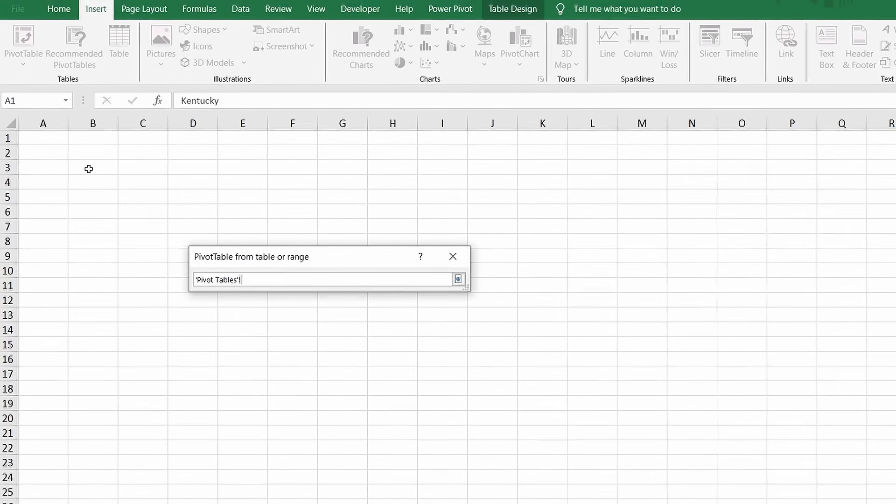
{"action": "left_click", "coordinate": [88, 168]}
{"action": "key", "text": "Return"}
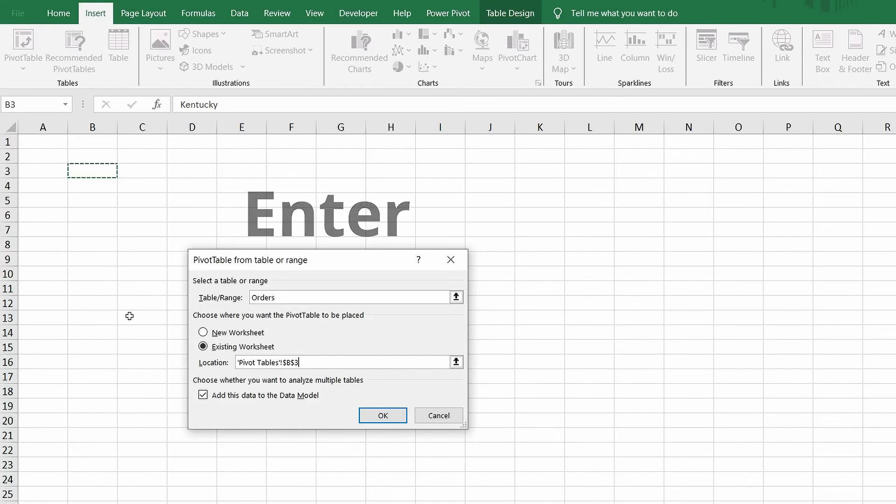
{"action": "left_click", "coordinate": [382, 416]}
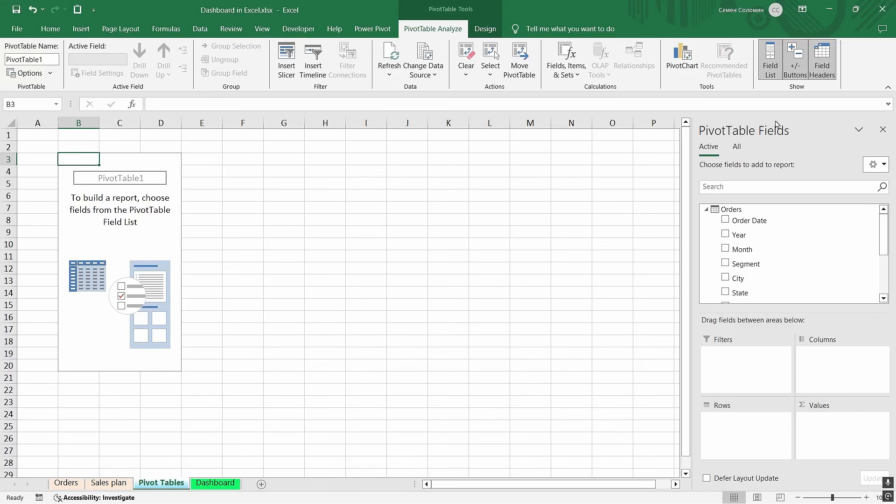
Step: Detach the PivotTable field list, enlarge it and place it beside the empty pivot table
{"action": "left_click_drag", "start_coordinate": [777, 125], "coordinate": [338, 168]}
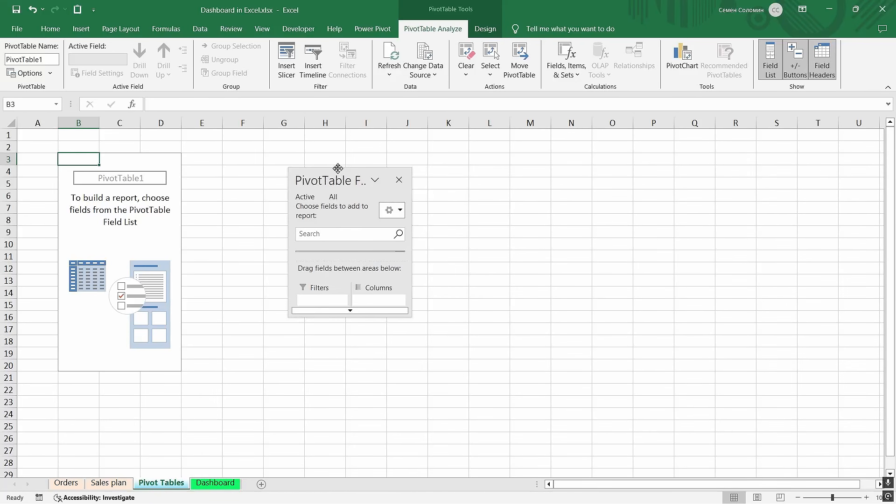
{"action": "left_click_drag", "start_coordinate": [410, 315], "coordinate": [535, 480]}
{"action": "left_click_drag", "start_coordinate": [404, 167], "coordinate": [461, 112]}
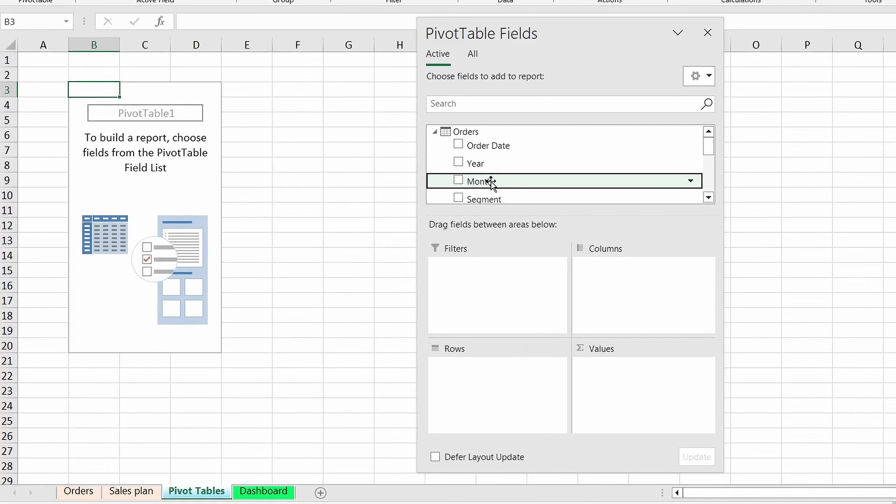
Step: Add Month to the pivot table's rows and Sales to its values
{"action": "right_click", "coordinate": [487, 181]}
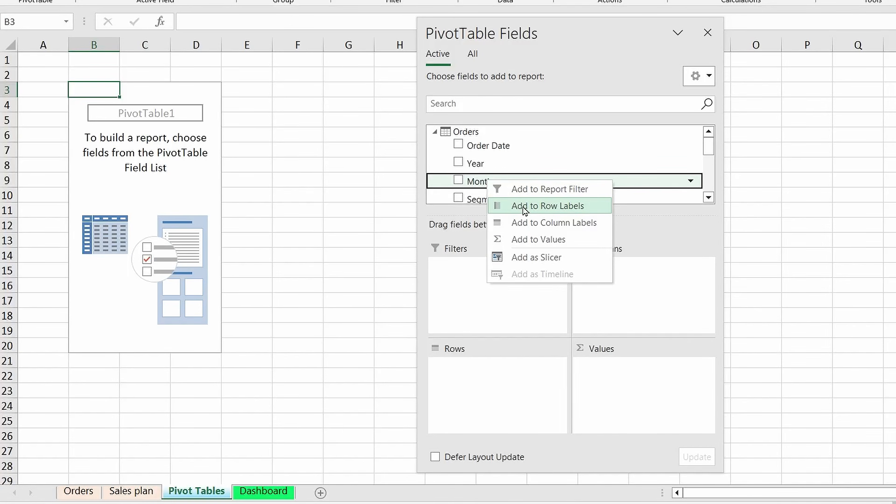
{"action": "left_click", "coordinate": [525, 209]}
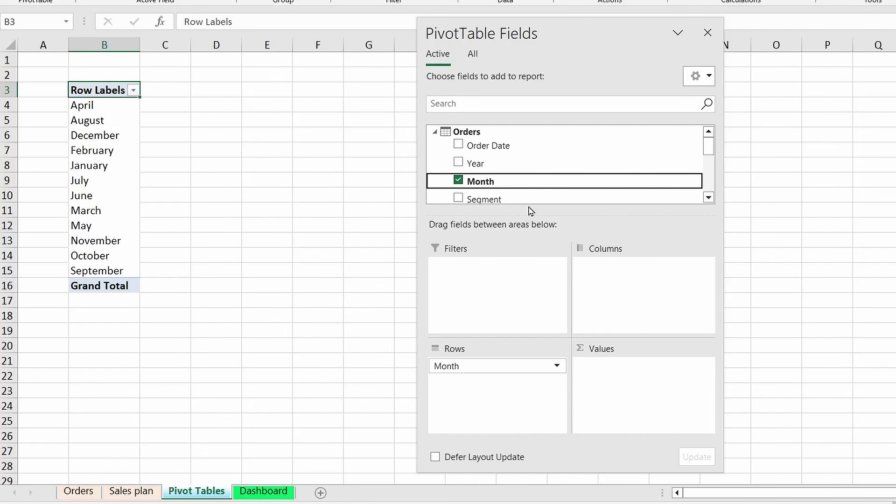
{"action": "left_click_drag", "start_coordinate": [710, 146], "coordinate": [694, 184]}
{"action": "right_click", "coordinate": [481, 174]}
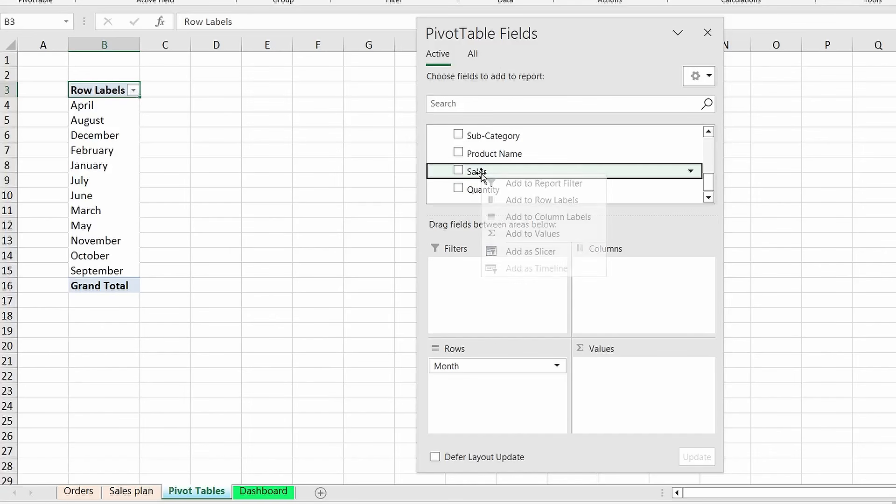
{"action": "left_click", "coordinate": [527, 234]}
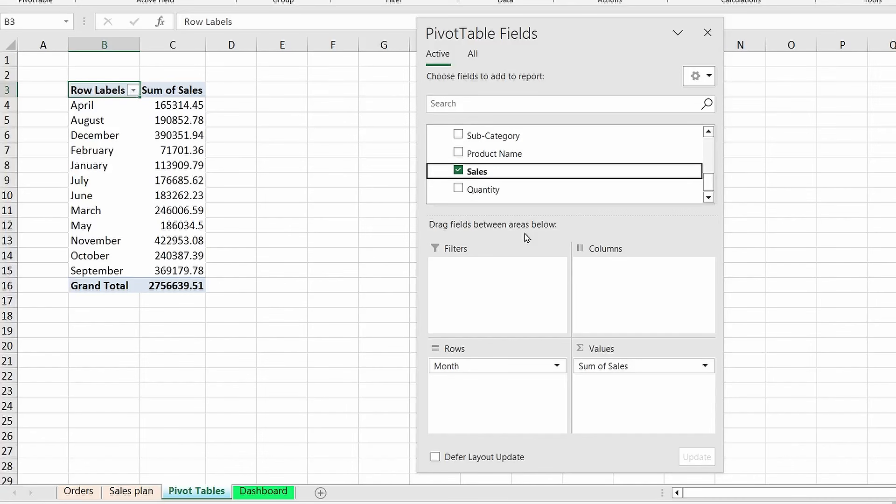
Step: Add Year to the pivot table's columns and move the field list clear of the table
{"action": "left_click_drag", "start_coordinate": [708, 189], "coordinate": [709, 151]}
{"action": "right_click", "coordinate": [490, 148]}
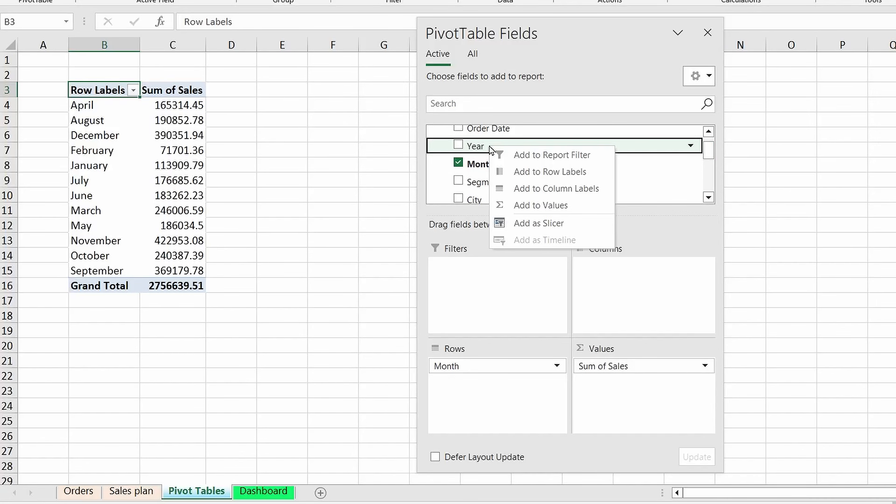
{"action": "left_click", "coordinate": [566, 191]}
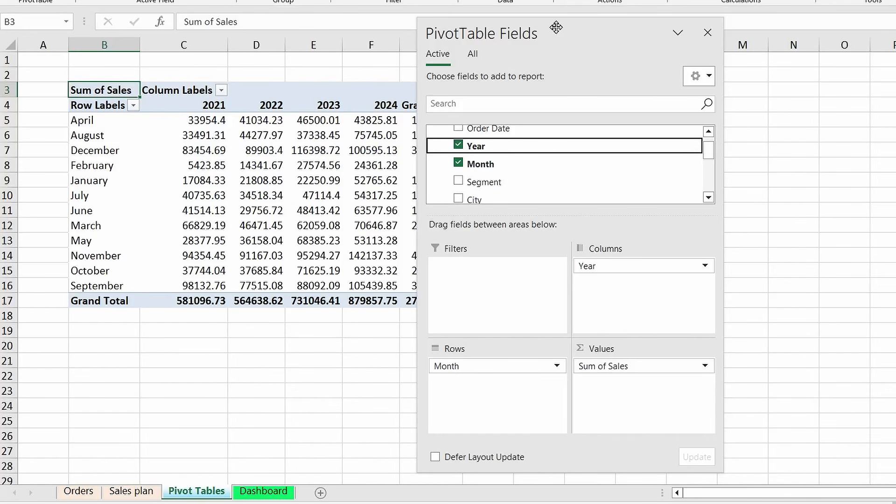
{"action": "left_click_drag", "start_coordinate": [556, 27], "coordinate": [620, 28]}
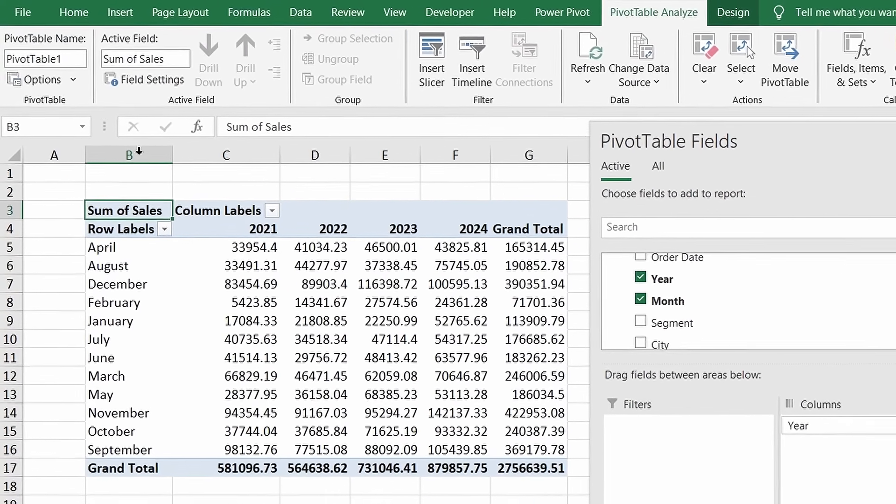
Step: Name the pivot table Revenue by Month
{"action": "left_click", "coordinate": [56, 55]}
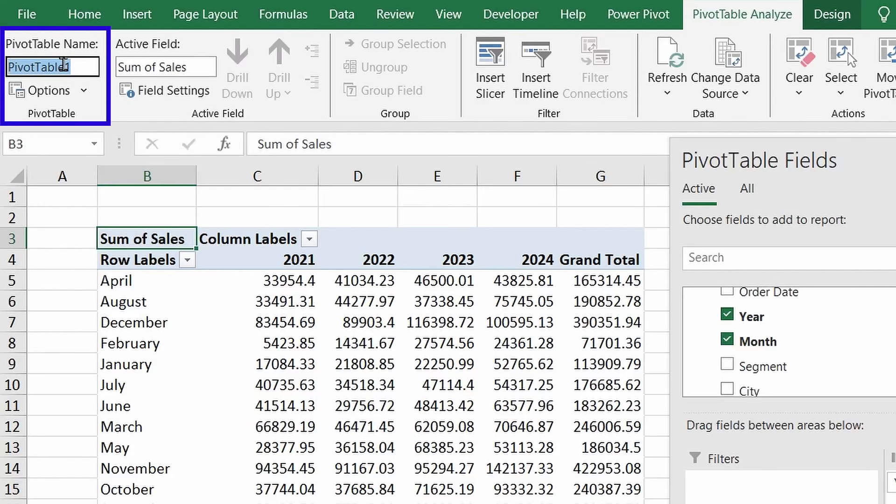
{"action": "type", "text": "Revenue"}
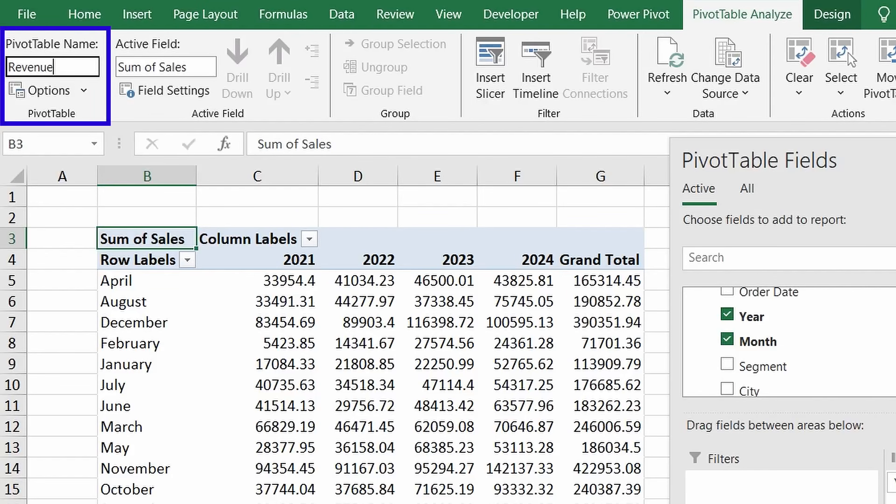
{"action": "type", "text": " by month"}
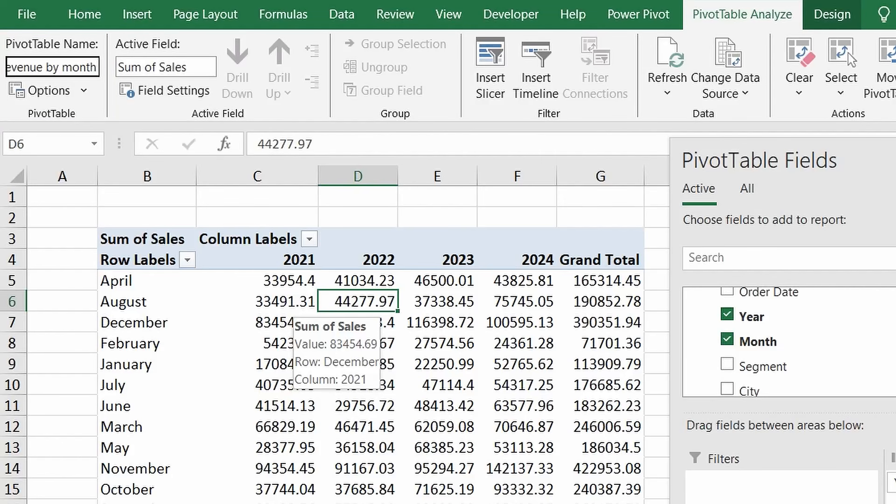
Step: Merge and center cells B1:G1 above the pivot table and paste the copied pivot table name there as the title
{"action": "key", "text": "ctrl+a"}
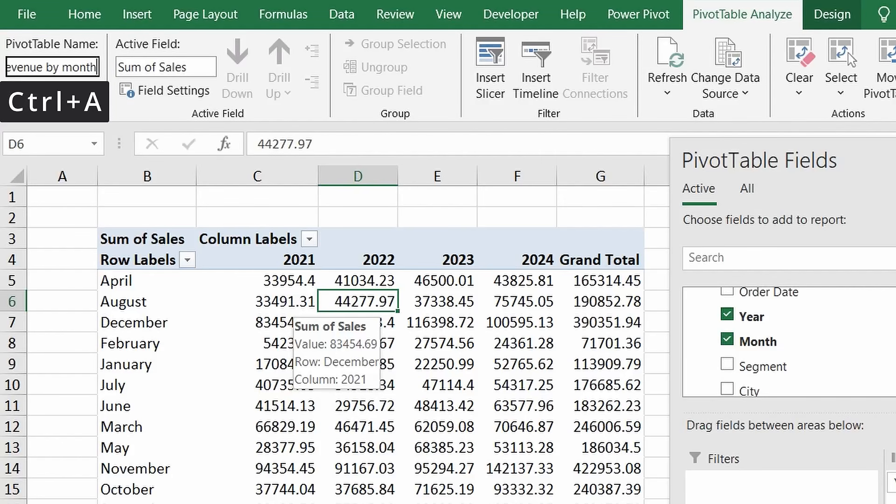
{"action": "key", "text": "ctrl+c"}
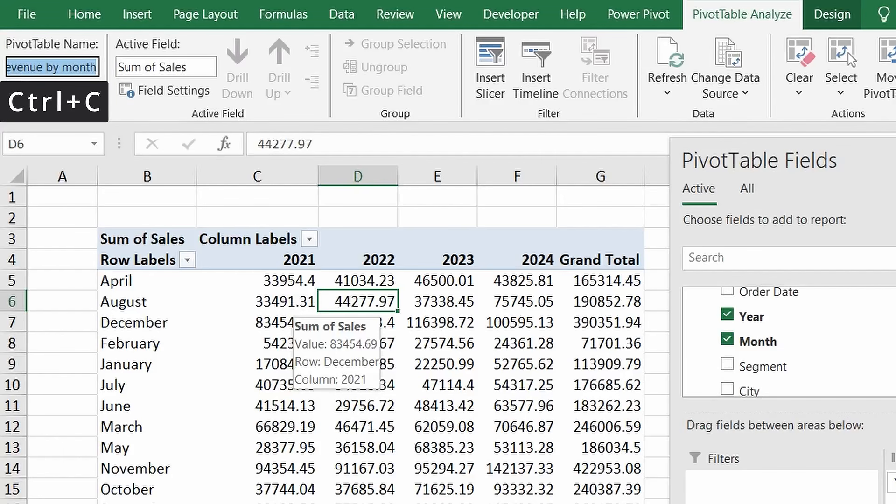
{"action": "left_click_drag", "start_coordinate": [140, 192], "coordinate": [590, 197]}
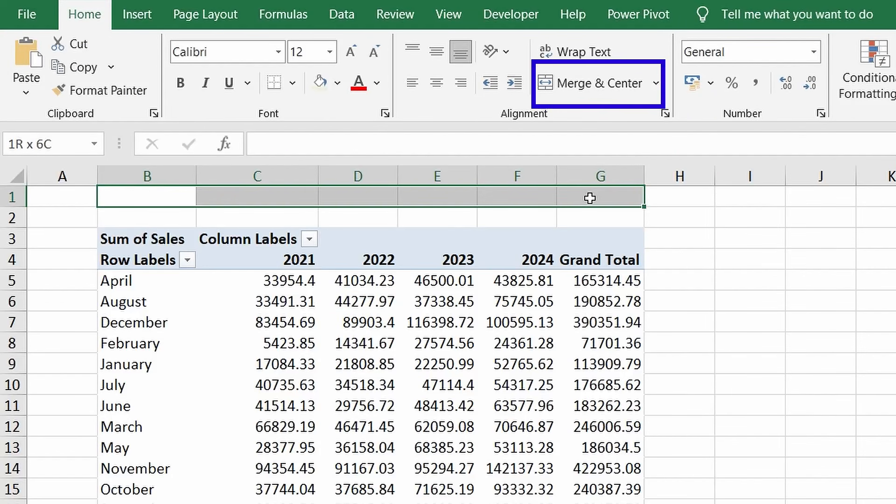
{"action": "left_click", "coordinate": [573, 83]}
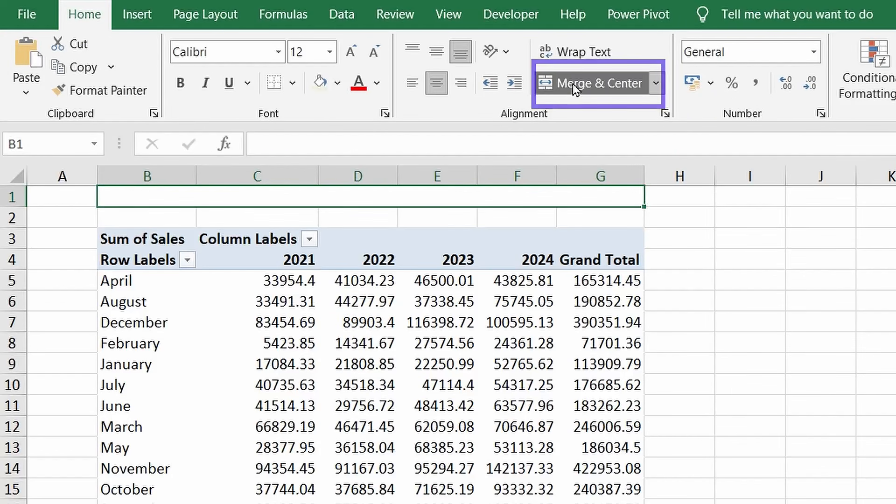
{"action": "left_click", "coordinate": [276, 144]}
{"action": "key", "text": "ctrl+v"}
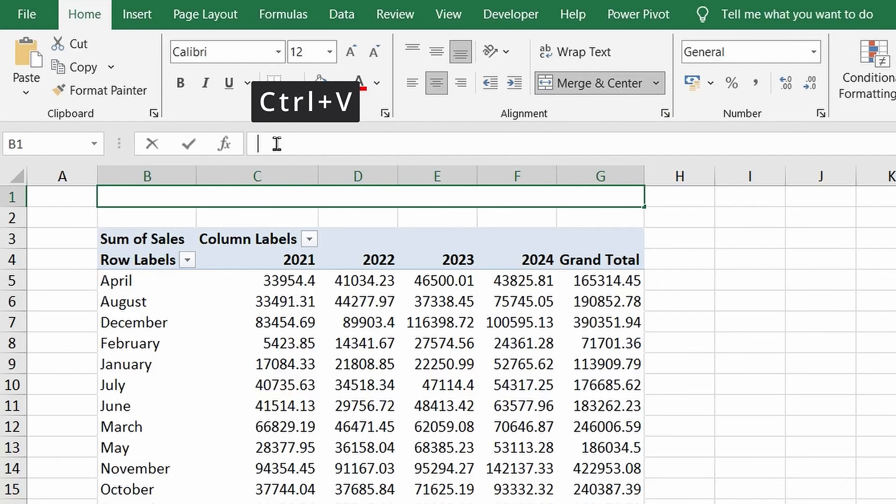
{"action": "key", "text": "Return"}
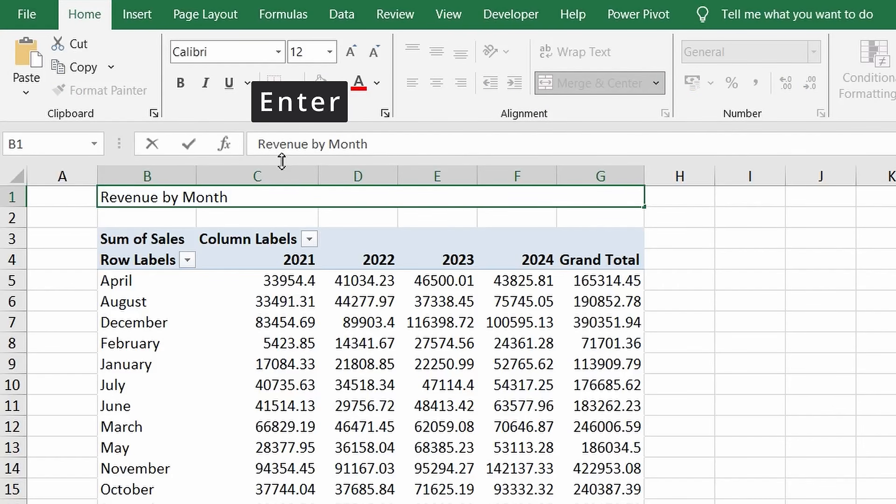
Step: Fill the merged Revenue by Month title cell with light green and make its text bold
{"action": "left_click", "coordinate": [383, 198]}
{"action": "left_click", "coordinate": [337, 83]}
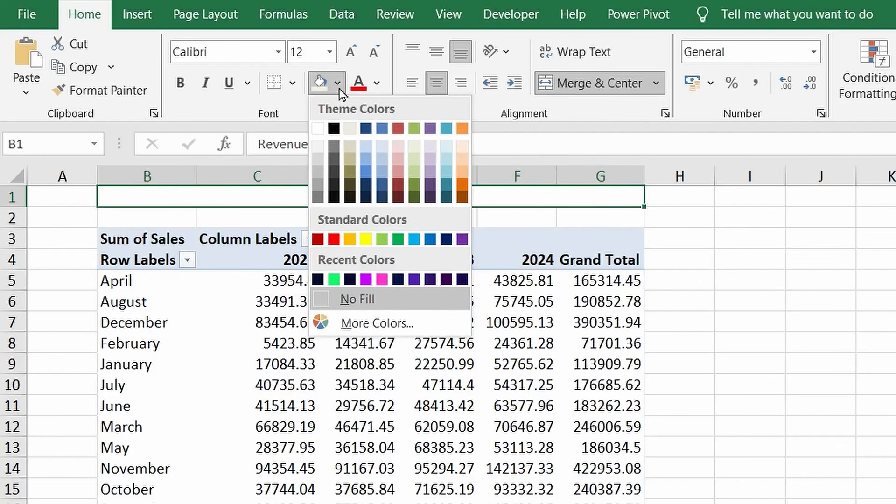
{"action": "left_click", "coordinate": [414, 148]}
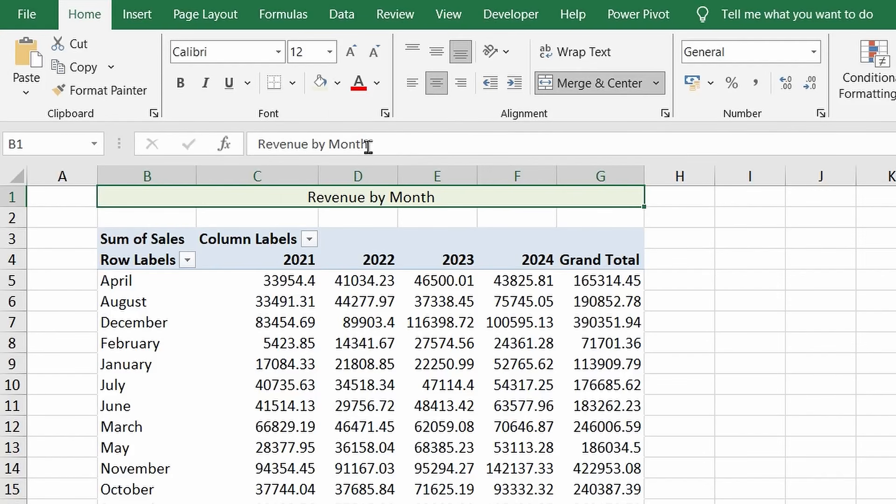
{"action": "left_click", "coordinate": [178, 89]}
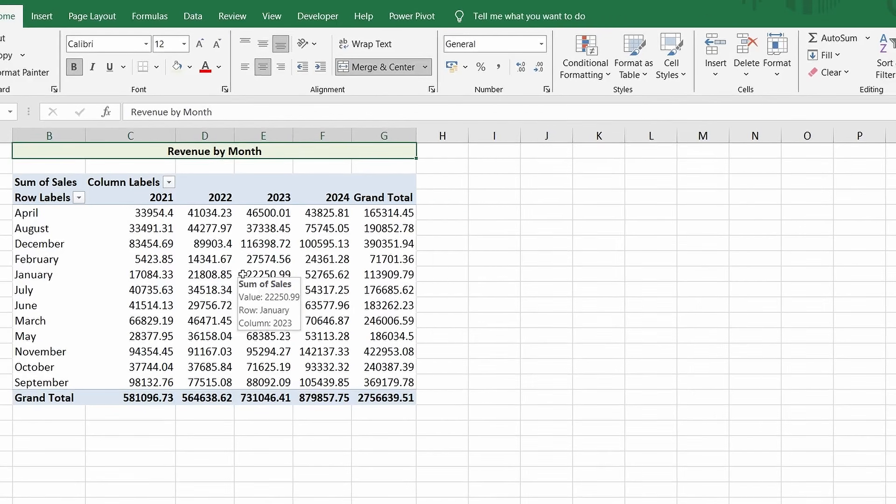
Step: Insert a Stacked Bar PivotChart based on the Revenue by Month pivot table
{"action": "left_click", "coordinate": [318, 315]}
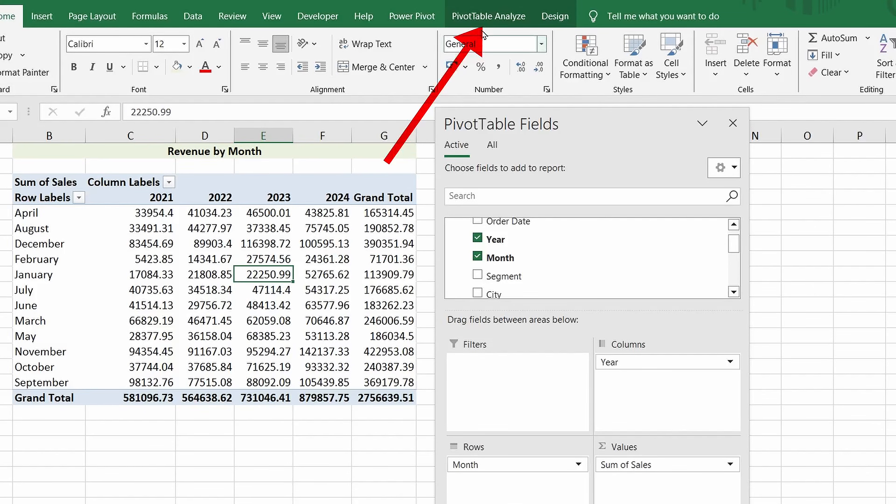
{"action": "left_click", "coordinate": [496, 17]}
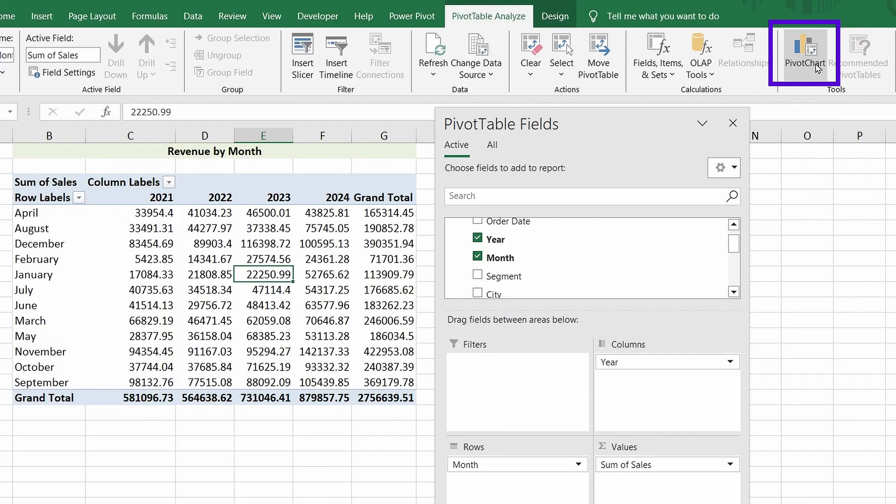
{"action": "left_click", "coordinate": [805, 54]}
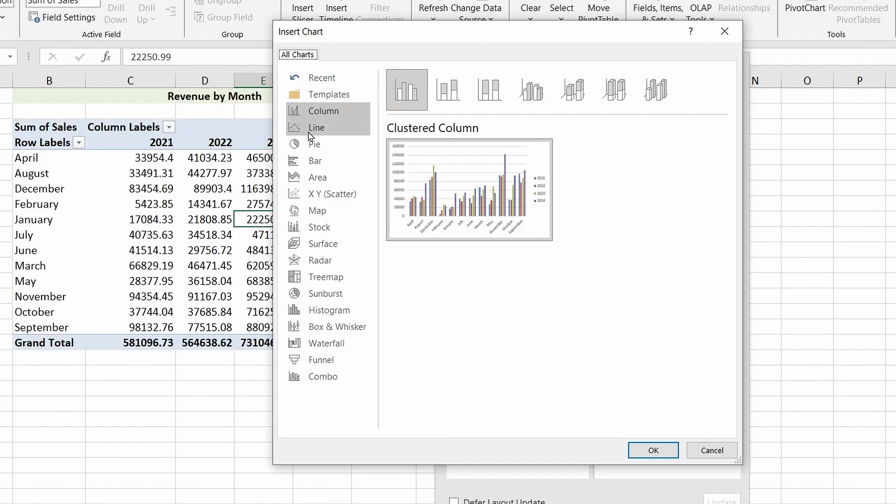
{"action": "left_click", "coordinate": [314, 165]}
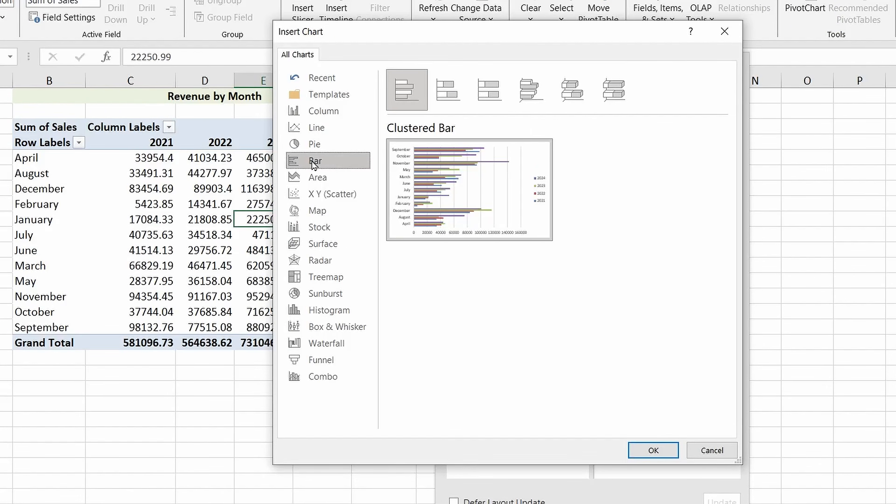
{"action": "left_click", "coordinate": [449, 90]}
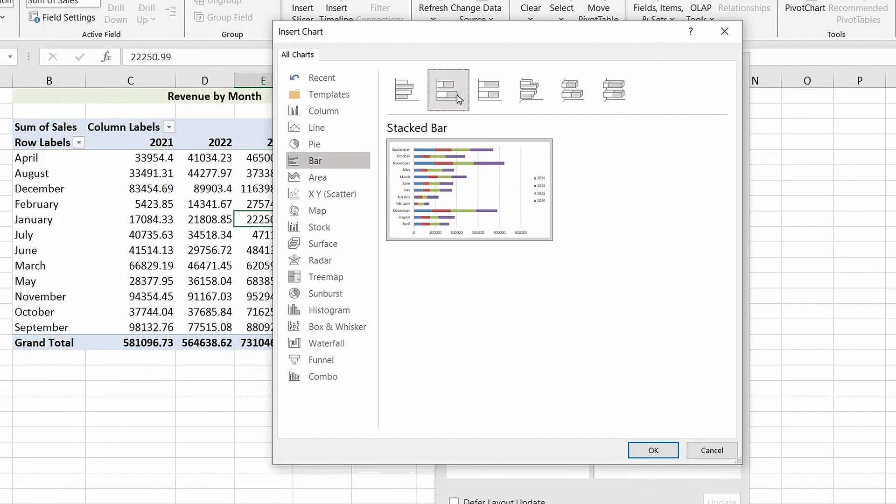
{"action": "mouse_move", "coordinate": [464, 176]}
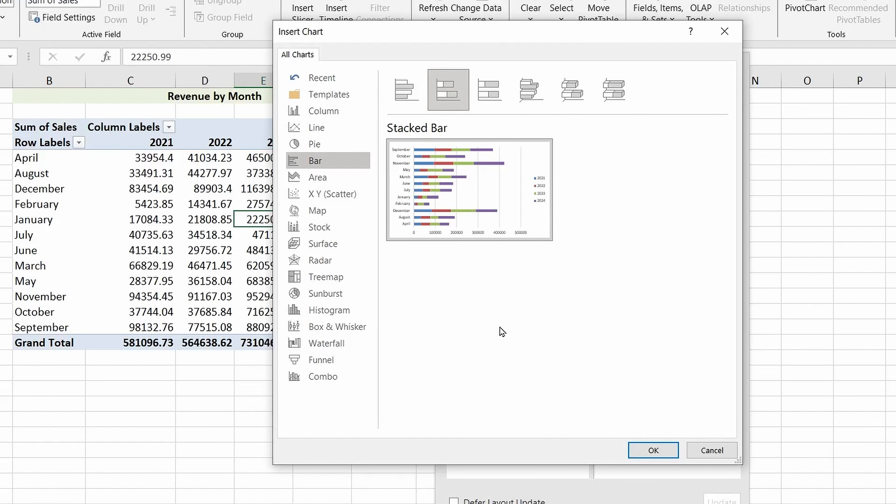
{"action": "left_click", "coordinate": [655, 451]}
Step: Enlarge the stacked bar chart and place it so the pivot table's month labels are uncovered, with the field list moved clear of it
{"action": "left_click_drag", "start_coordinate": [584, 65], "coordinate": [747, 65]}
{"action": "left_click_drag", "start_coordinate": [566, 220], "coordinate": [355, 158]}
{"action": "left_click_drag", "start_coordinate": [489, 360], "coordinate": [526, 431]}
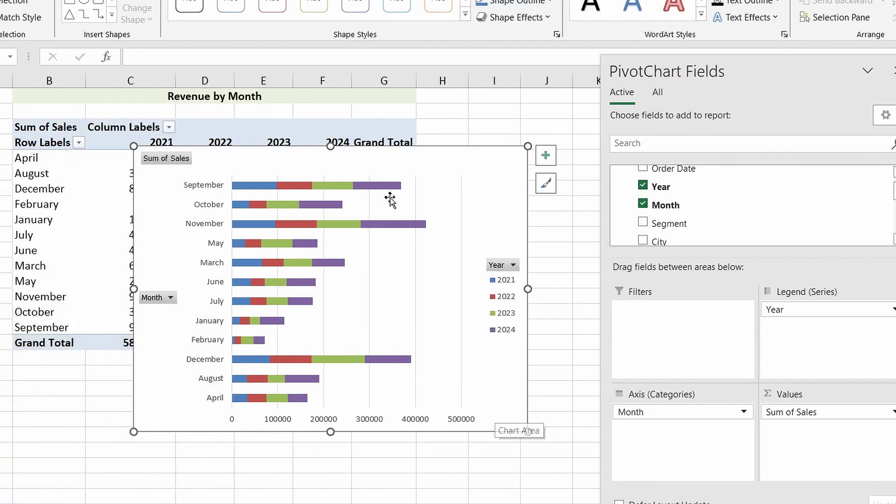
{"action": "left_click_drag", "start_coordinate": [635, 64], "coordinate": [717, 41]}
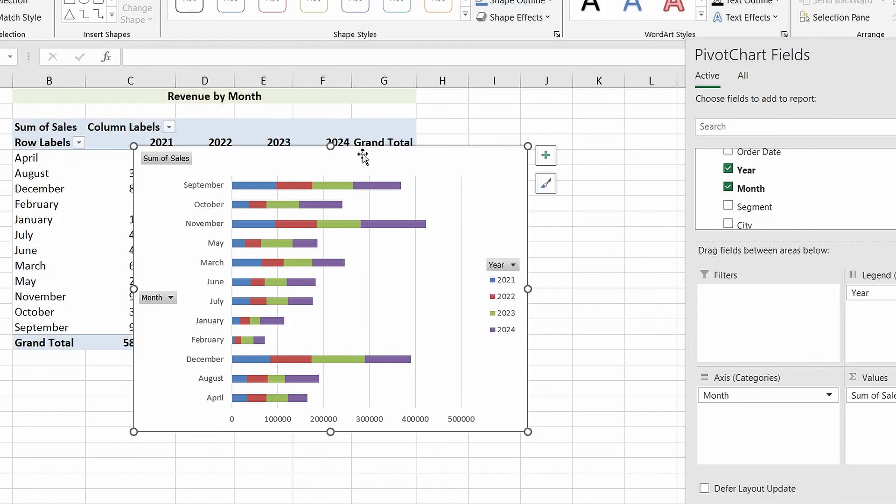
{"action": "left_click_drag", "start_coordinate": [363, 157], "coordinate": [515, 212]}
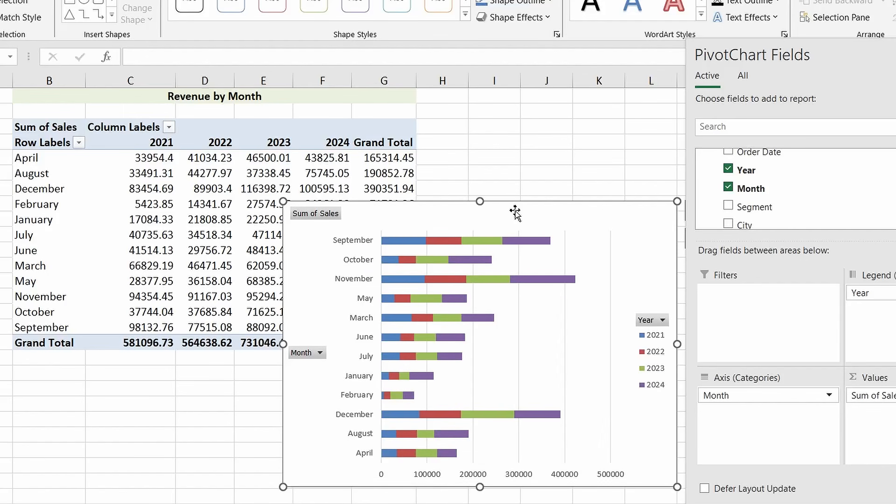
Step: Open the additional sort options for the Month row labels and turn off automatic sorting on each report update
{"action": "left_click", "coordinate": [49, 160]}
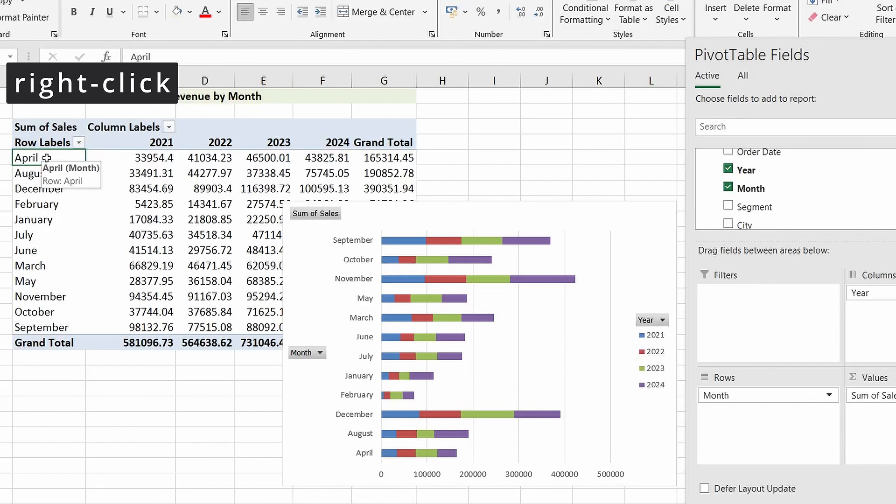
{"action": "right_click", "coordinate": [48, 159]}
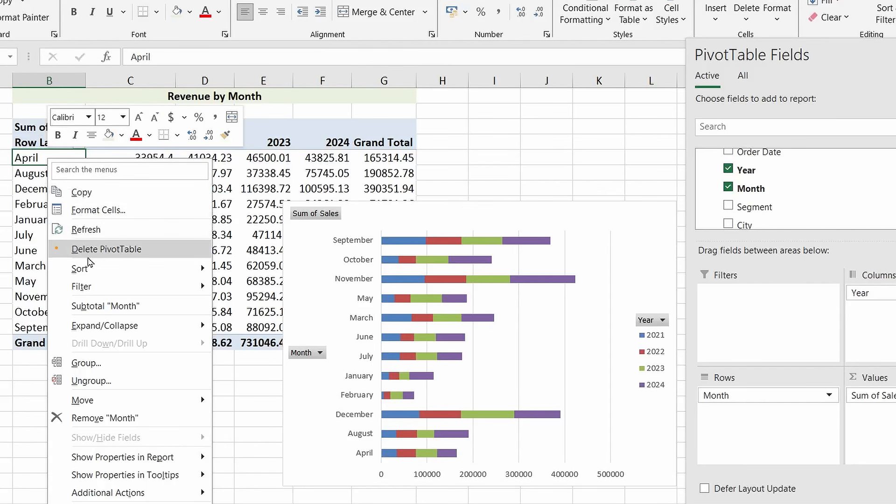
{"action": "mouse_move", "coordinate": [90, 269]}
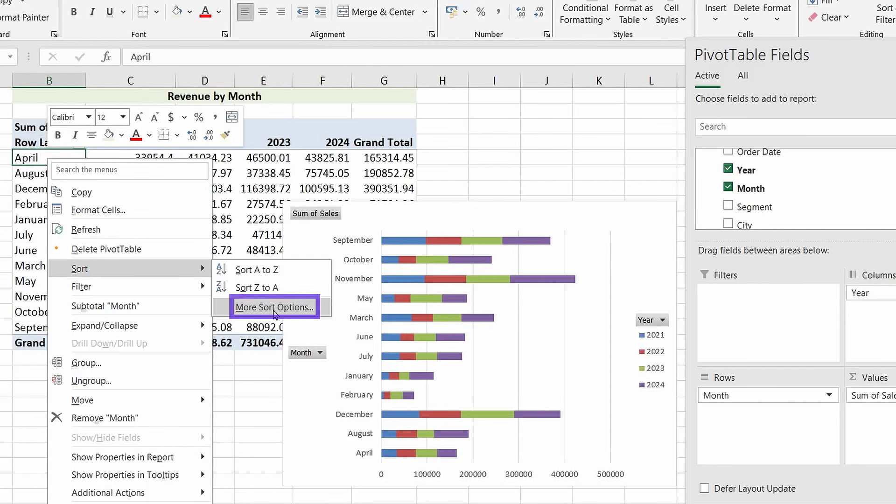
{"action": "left_click", "coordinate": [274, 308]}
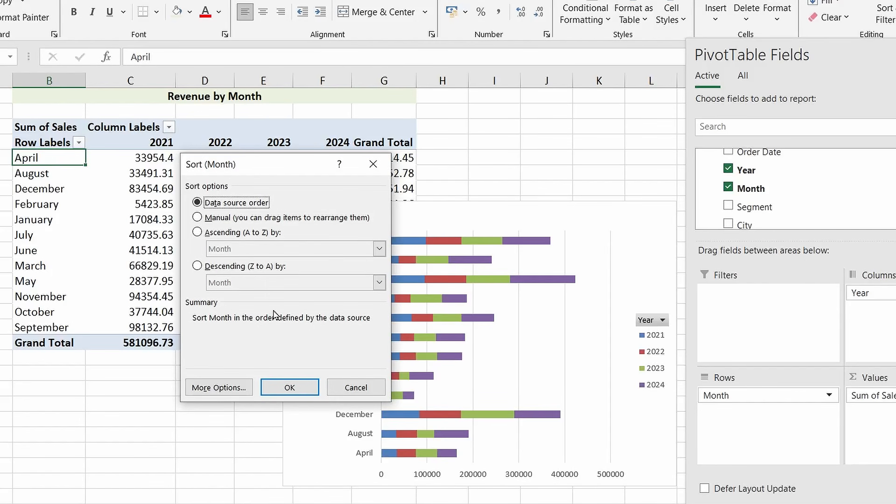
{"action": "left_click", "coordinate": [218, 388]}
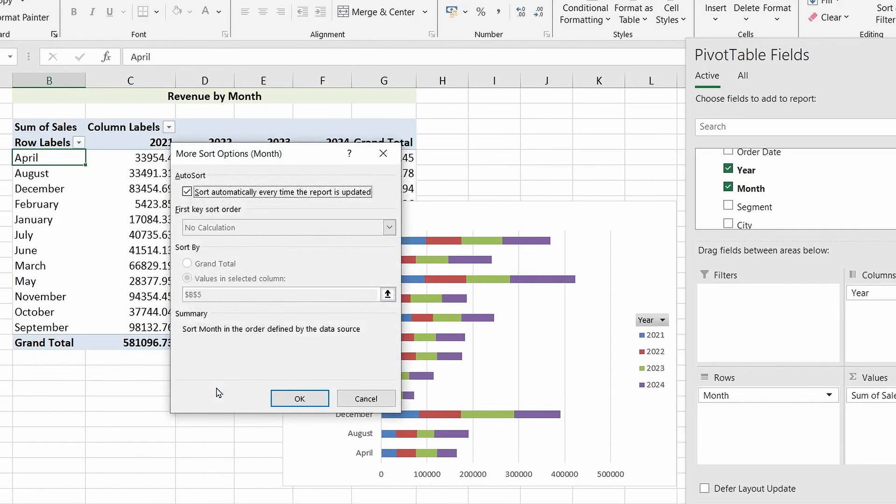
{"action": "left_click", "coordinate": [186, 192]}
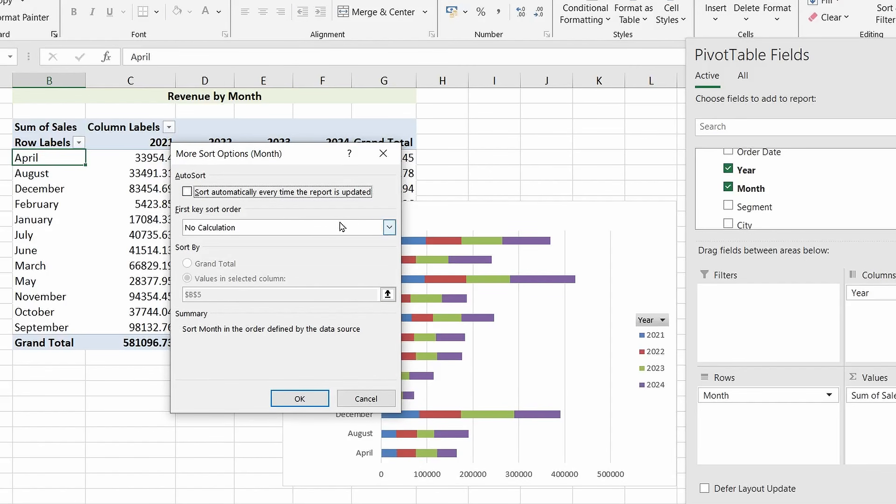
Step: Set the first key sort order to the full English month names starting with January, and sort Month in descending order
{"action": "left_click", "coordinate": [390, 228]}
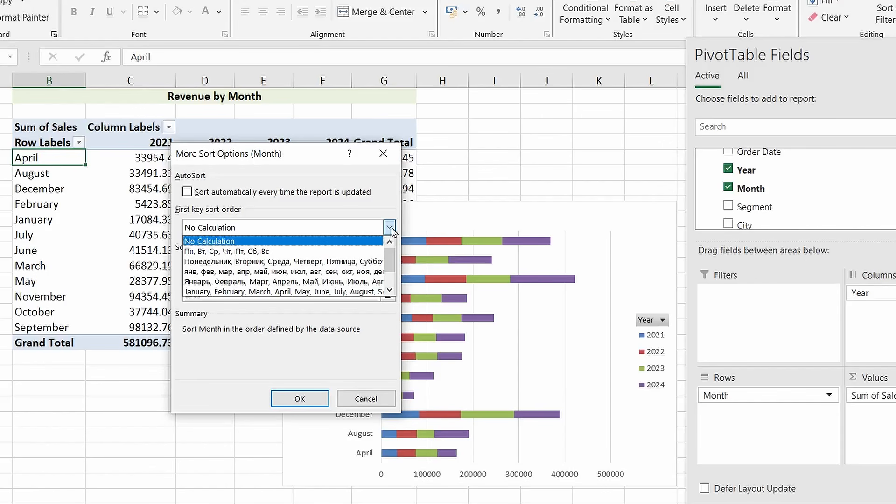
{"action": "left_click_drag", "start_coordinate": [392, 263], "coordinate": [393, 276]}
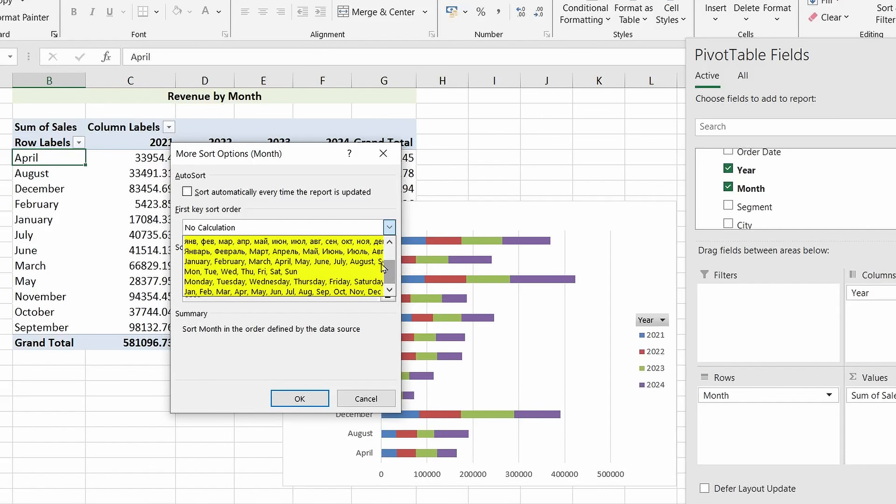
{"action": "left_click", "coordinate": [286, 263]}
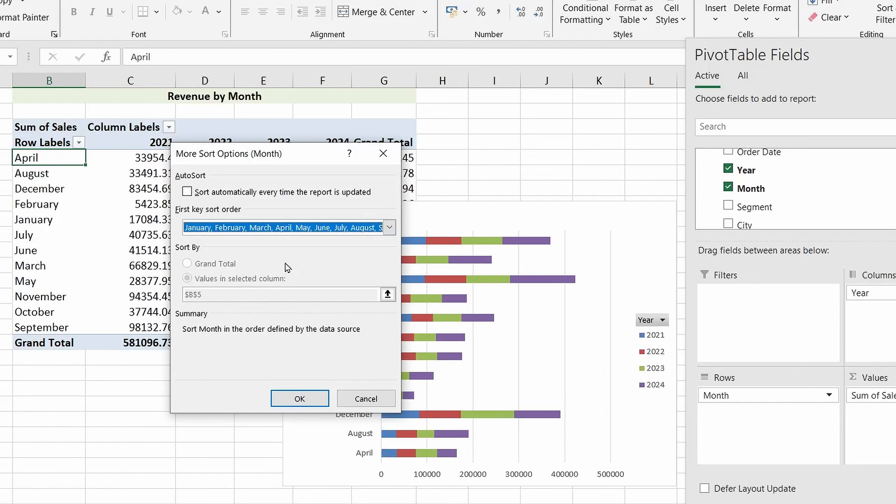
{"action": "left_click", "coordinate": [300, 400]}
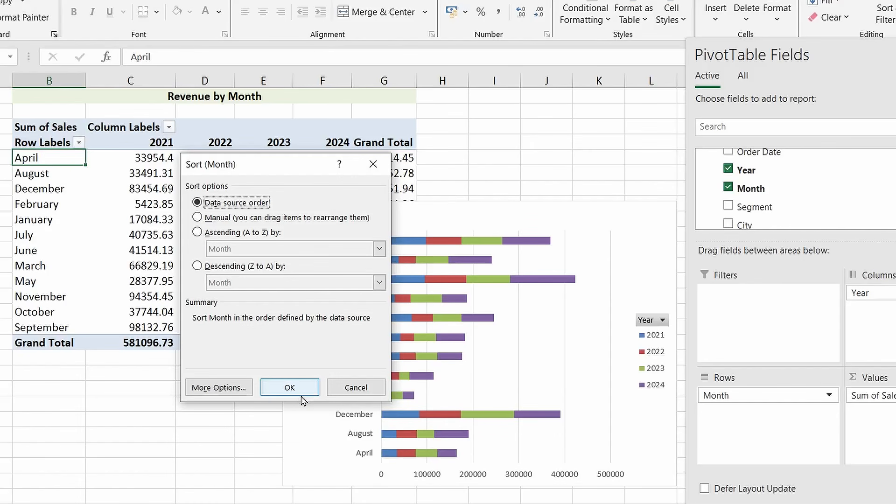
{"action": "left_click", "coordinate": [198, 266]}
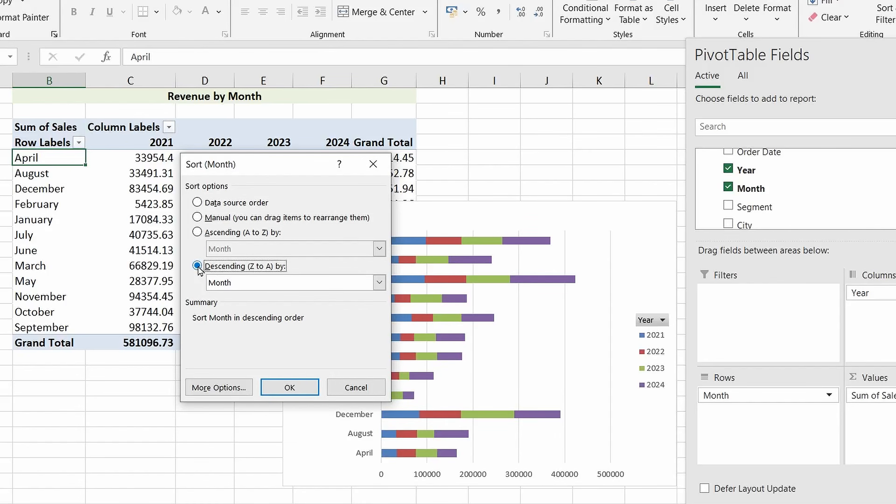
{"action": "left_click", "coordinate": [290, 387]}
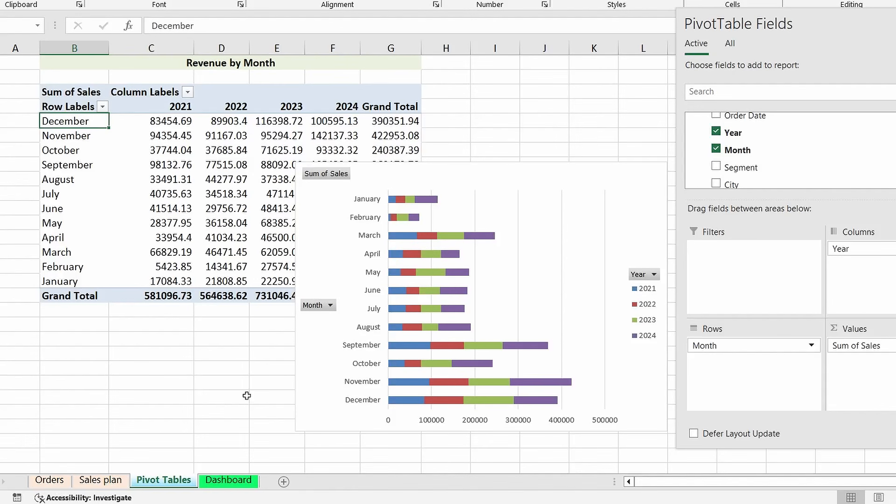
Step: Cut the Revenue by Month chart from the Pivot Tables sheet and paste it on the Dashboard sheet, placed in the large frame over columns B to H
{"action": "left_click", "coordinate": [510, 173]}
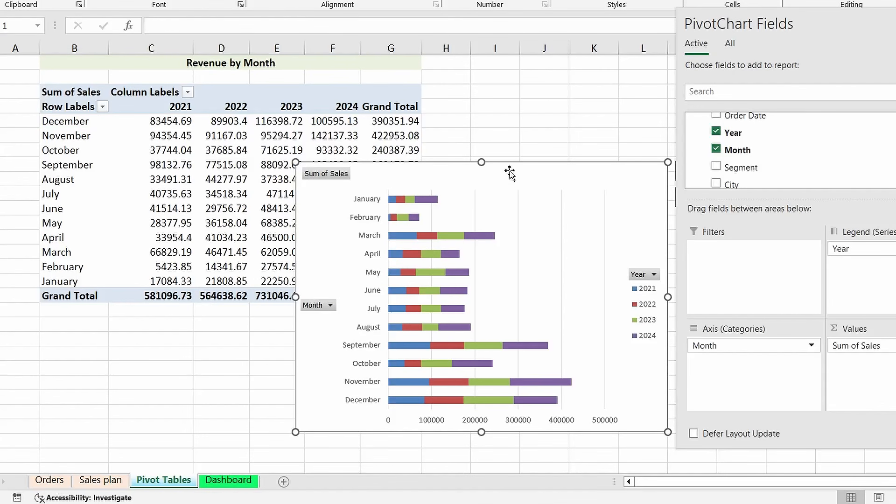
{"action": "right_click", "coordinate": [510, 172]}
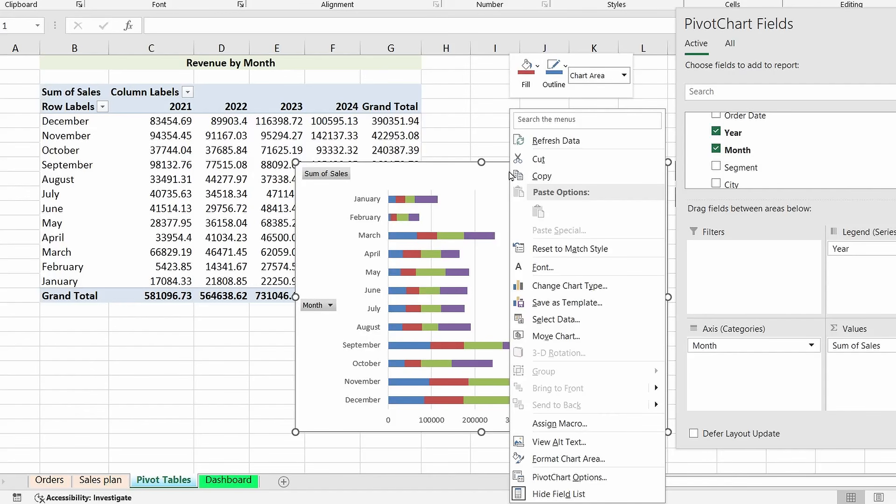
{"action": "left_click", "coordinate": [539, 160]}
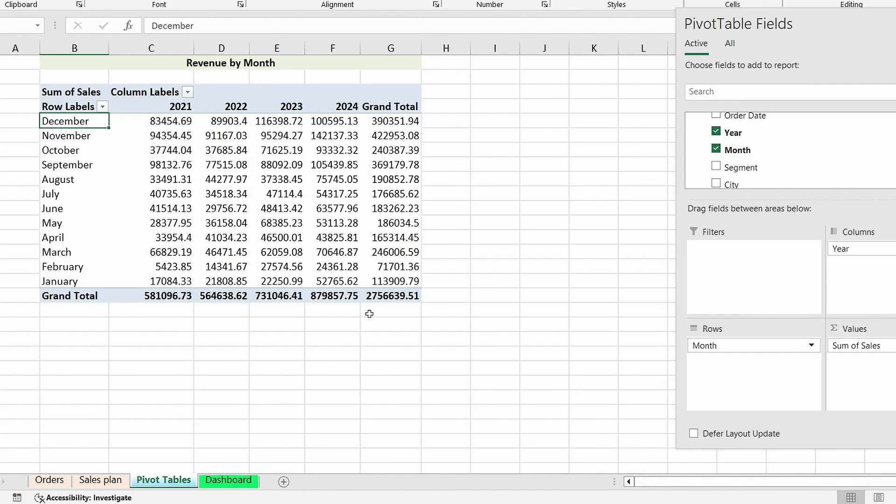
{"action": "left_click", "coordinate": [229, 483]}
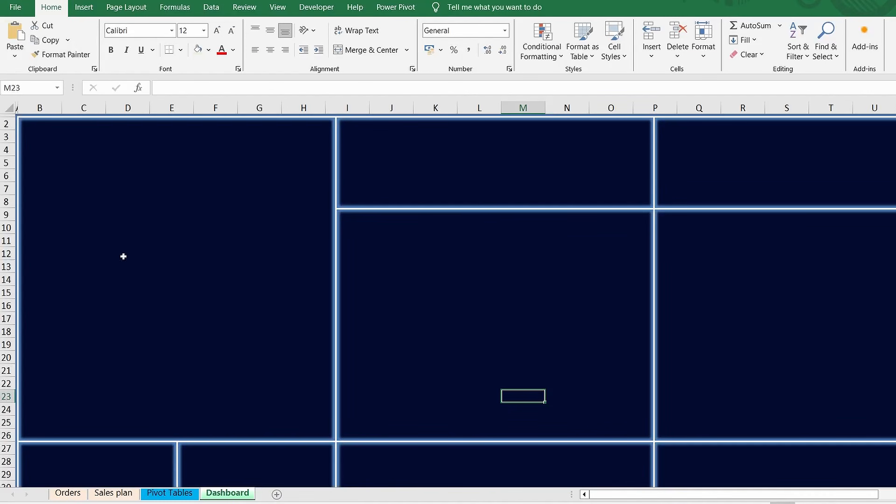
{"action": "left_click", "coordinate": [86, 163]}
{"action": "key", "text": "ctrl+v"}
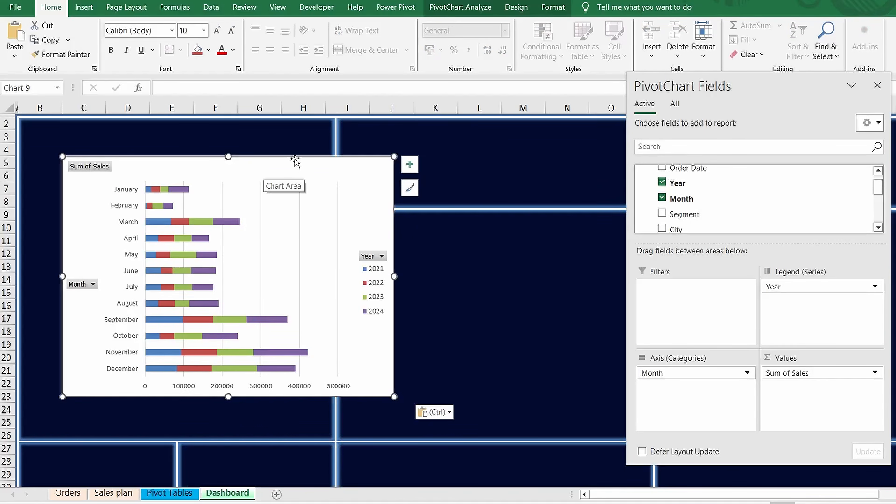
{"action": "left_click_drag", "start_coordinate": [296, 160], "coordinate": [257, 146]}
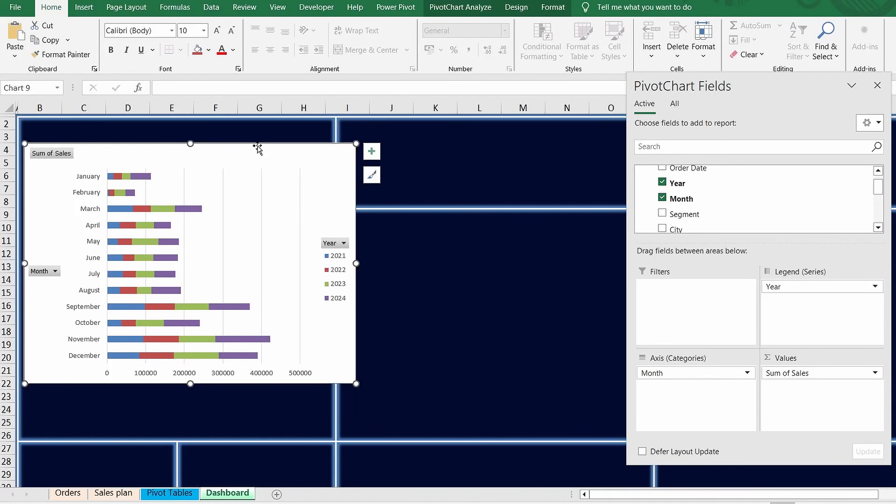
Step: Hide all field buttons on the stacked bar chart
{"action": "left_click", "coordinate": [448, 10]}
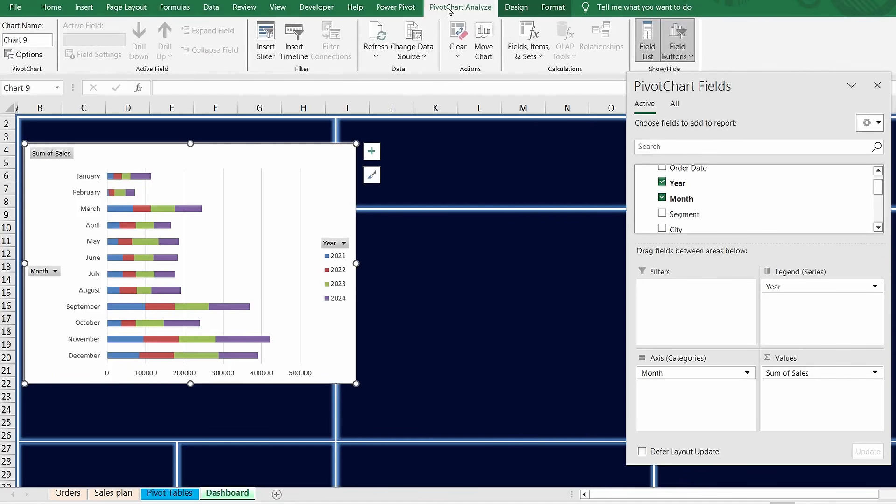
{"action": "left_click", "coordinate": [689, 57]}
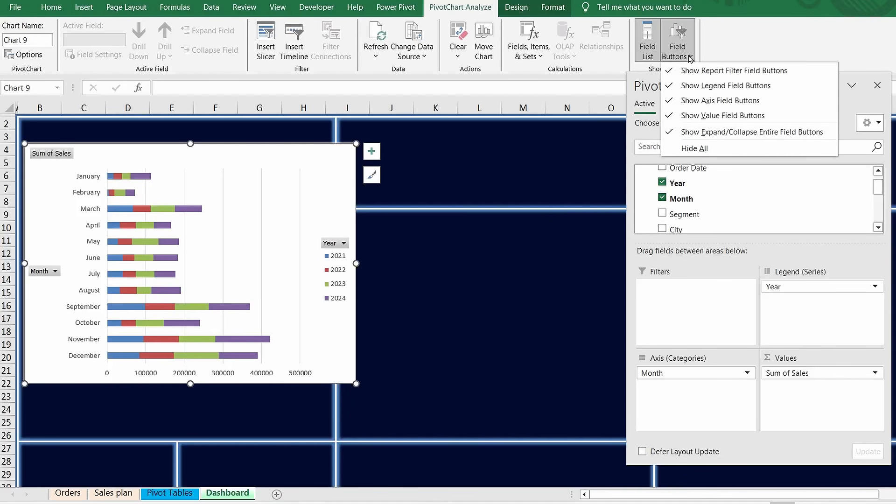
{"action": "left_click", "coordinate": [693, 150]}
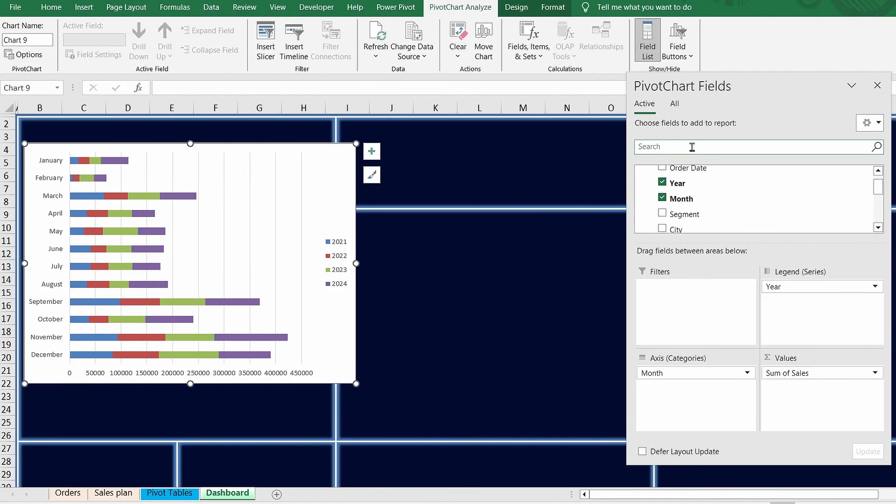
Step: Remove the stacked bar chart's gridlines and primary horizontal axis, and set its legend position to Bottom
{"action": "left_click", "coordinate": [376, 154]}
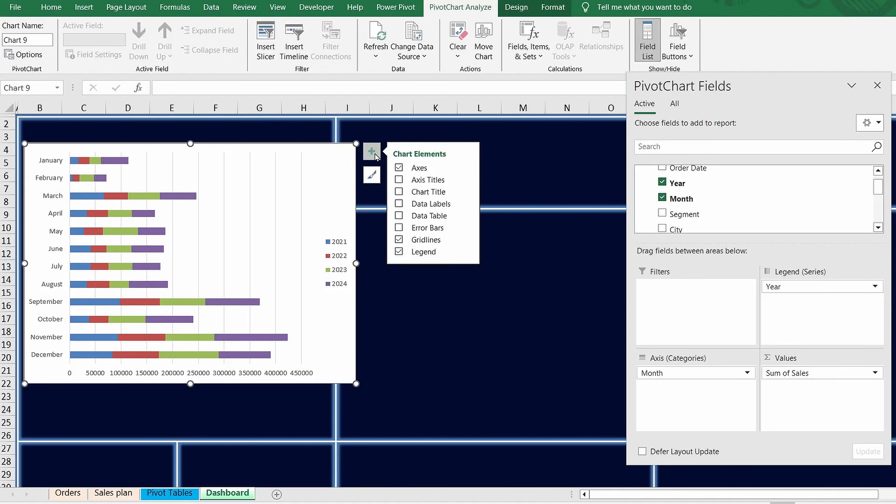
{"action": "left_click", "coordinate": [399, 242]}
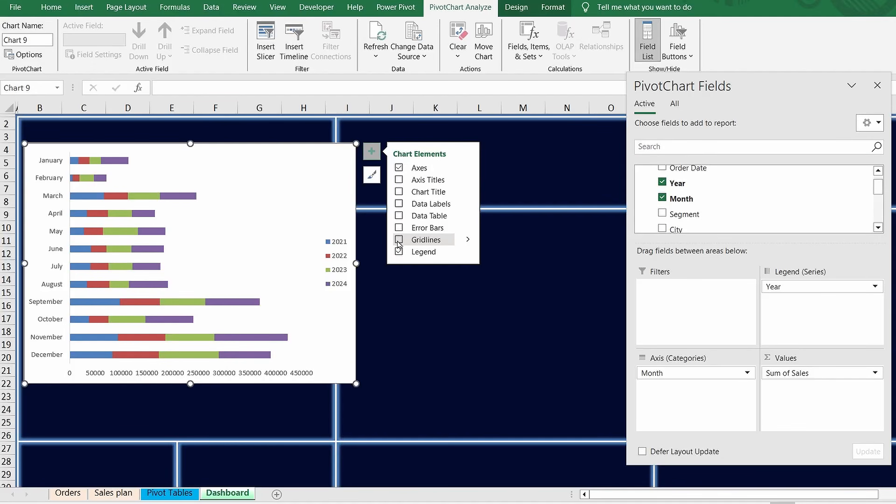
{"action": "left_click", "coordinate": [469, 168]}
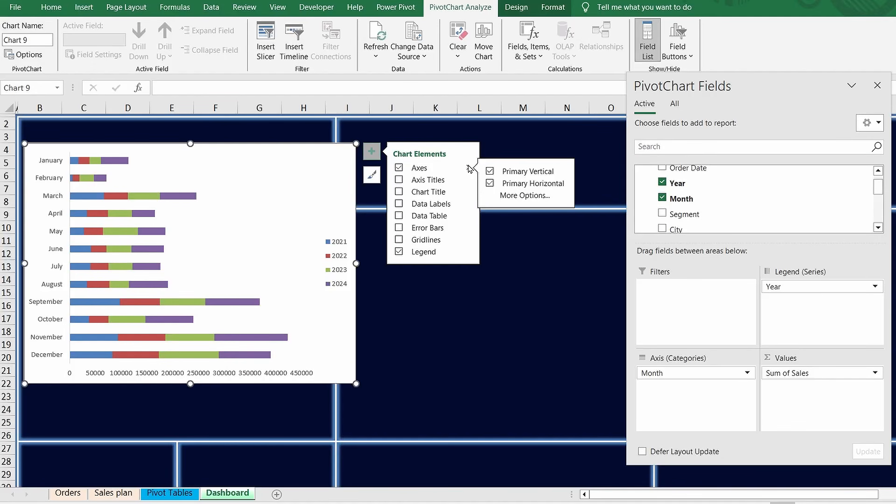
{"action": "left_click", "coordinate": [489, 185]}
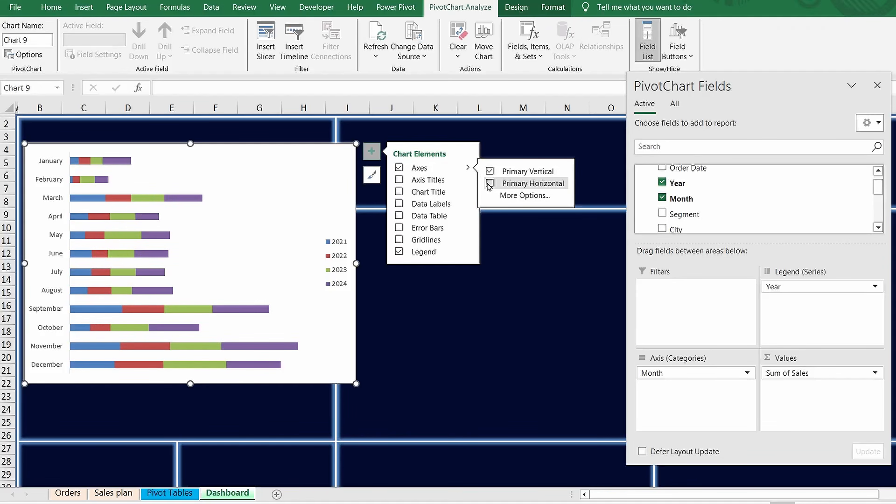
{"action": "left_click", "coordinate": [468, 253]}
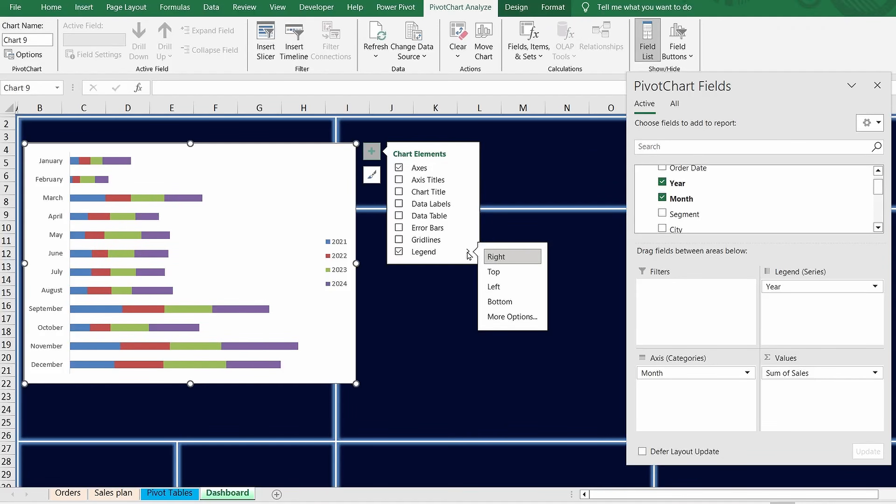
{"action": "left_click", "coordinate": [512, 302]}
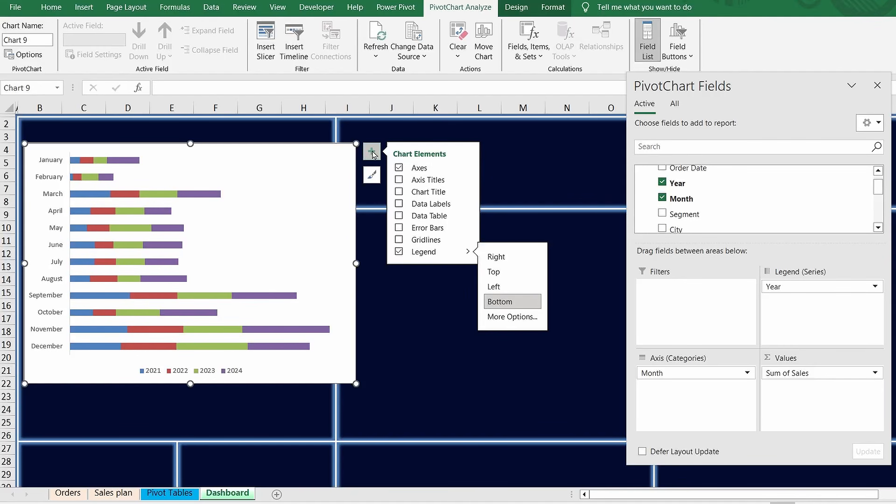
{"action": "left_click", "coordinate": [373, 154]}
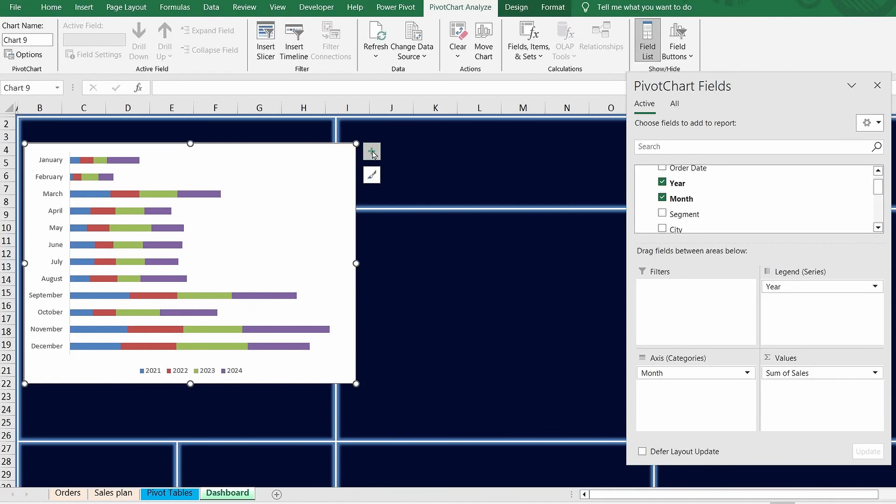
Step: Give the stacked bar chart's area no fill and no outline
{"action": "left_click", "coordinate": [553, 8]}
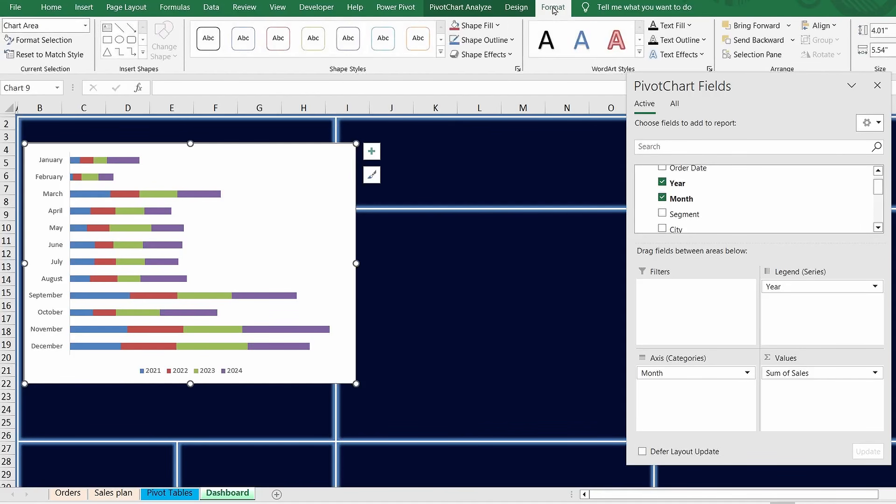
{"action": "left_click", "coordinate": [489, 30]}
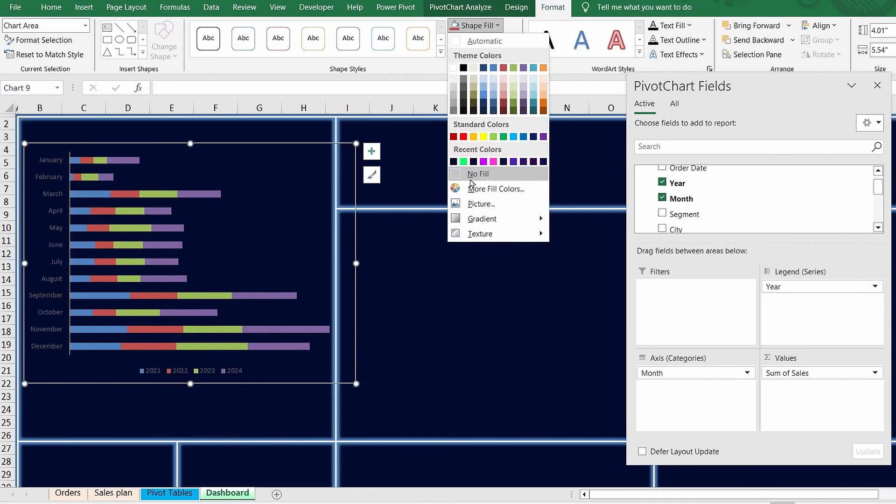
{"action": "left_click", "coordinate": [473, 177]}
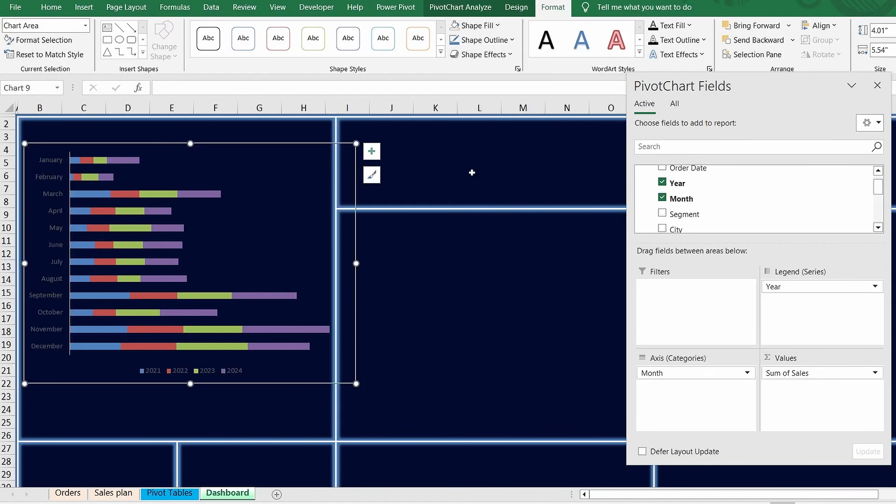
{"action": "left_click", "coordinate": [511, 40]}
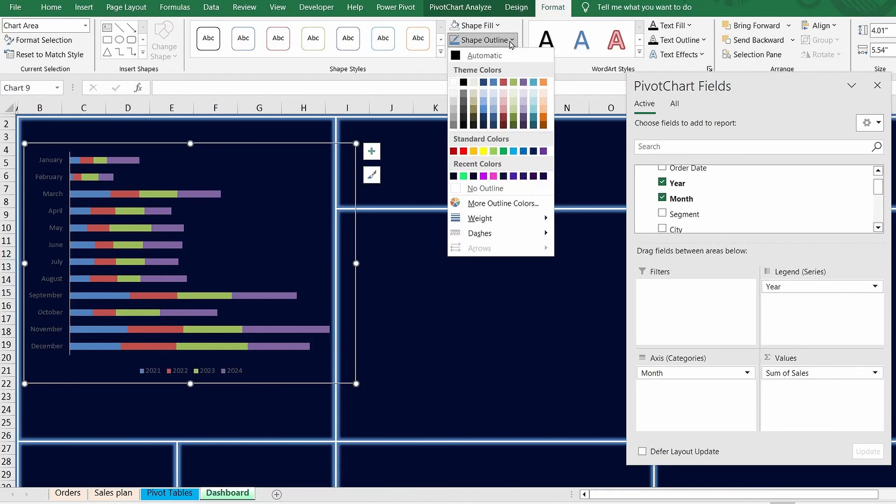
{"action": "left_click", "coordinate": [484, 190]}
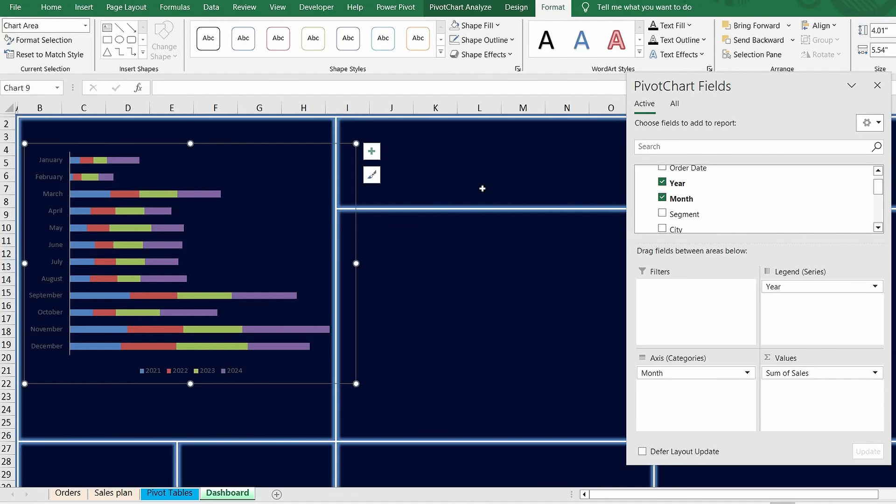
Step: Format the month labels on the chart's vertical axis as white, bold text at size 10.5
{"action": "left_click", "coordinate": [193, 259]}
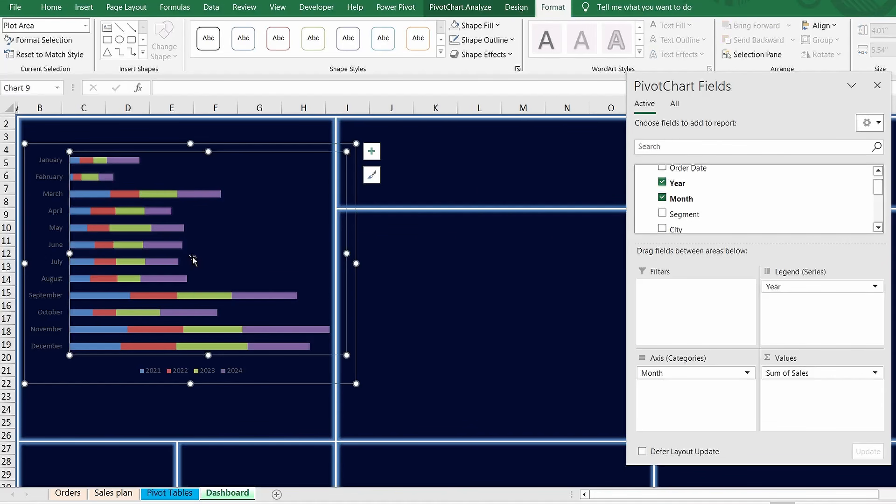
{"action": "left_click", "coordinate": [55, 229]}
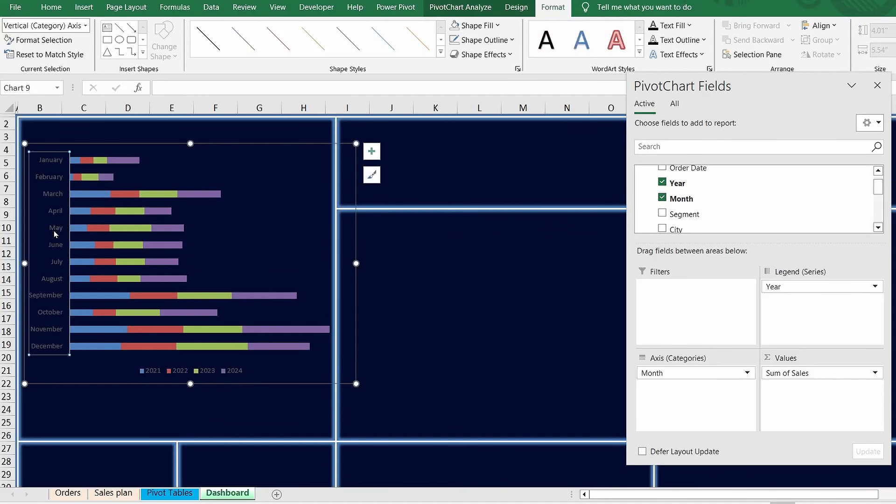
{"action": "left_click", "coordinate": [51, 8]}
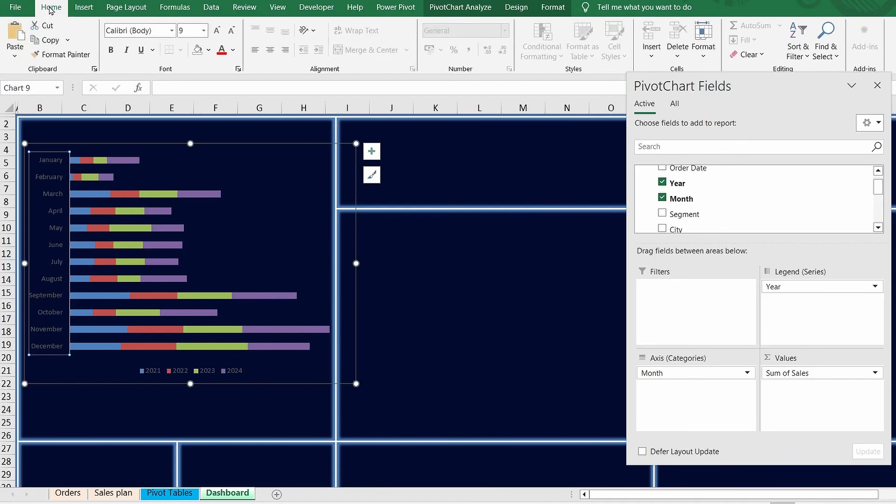
{"action": "left_click", "coordinate": [233, 50]}
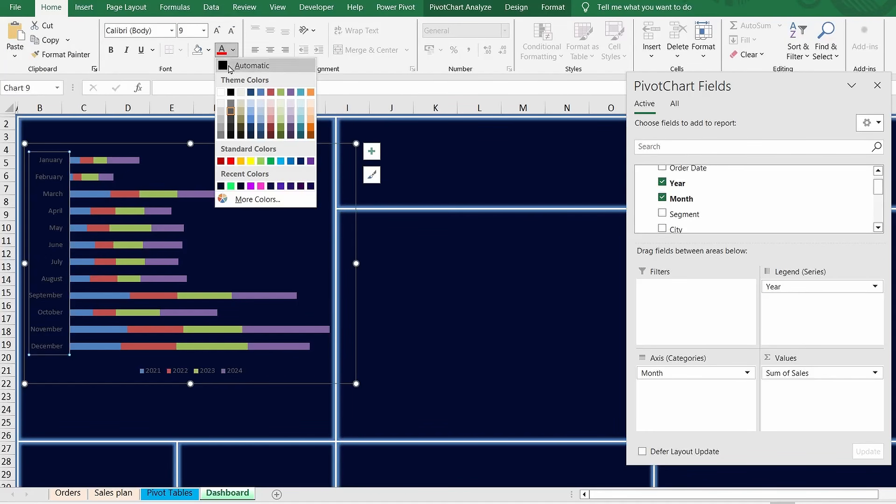
{"action": "left_click", "coordinate": [222, 95]}
{"action": "left_click", "coordinate": [111, 50]}
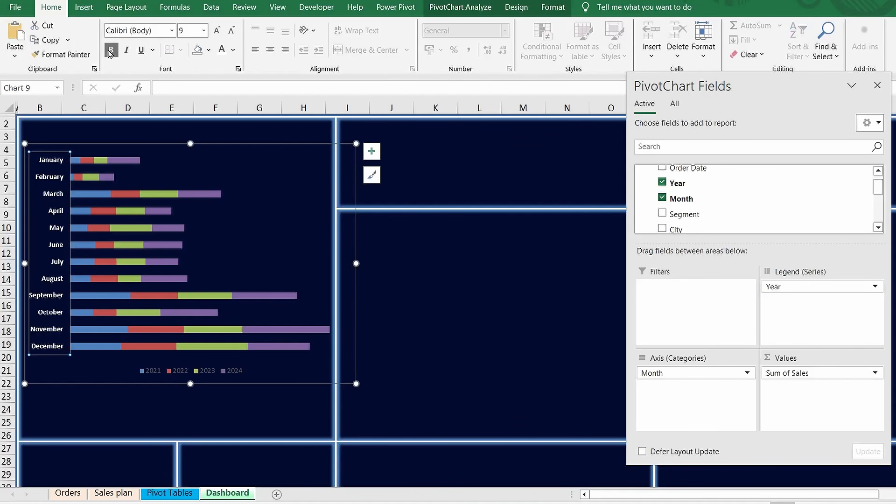
{"action": "left_click", "coordinate": [216, 31]}
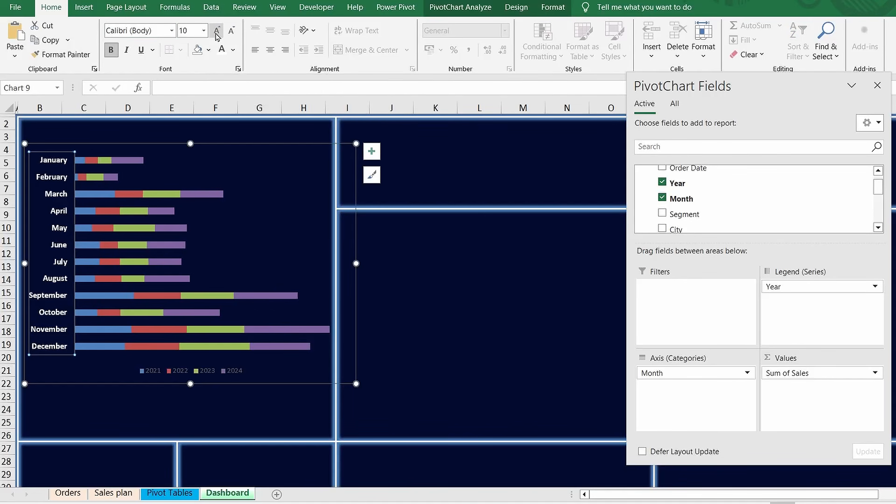
{"action": "left_click", "coordinate": [216, 33]}
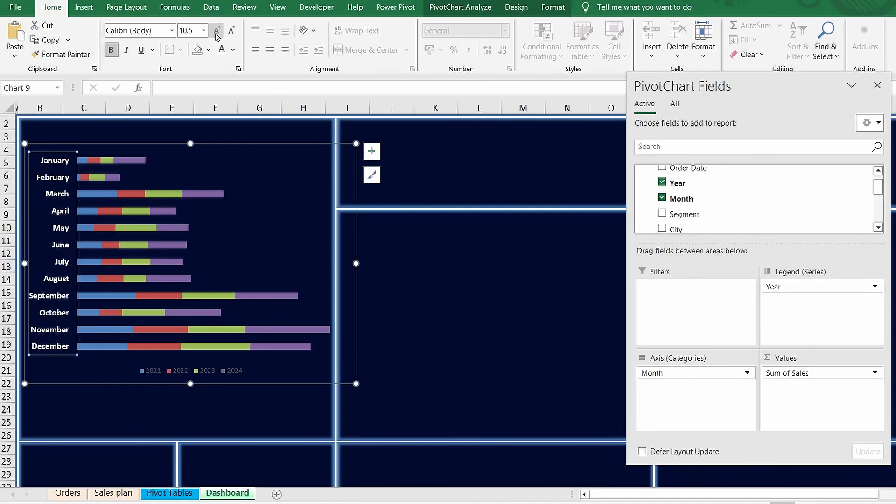
Step: Format the chart's year legend as white, bold text at size 11
{"action": "left_click", "coordinate": [209, 372]}
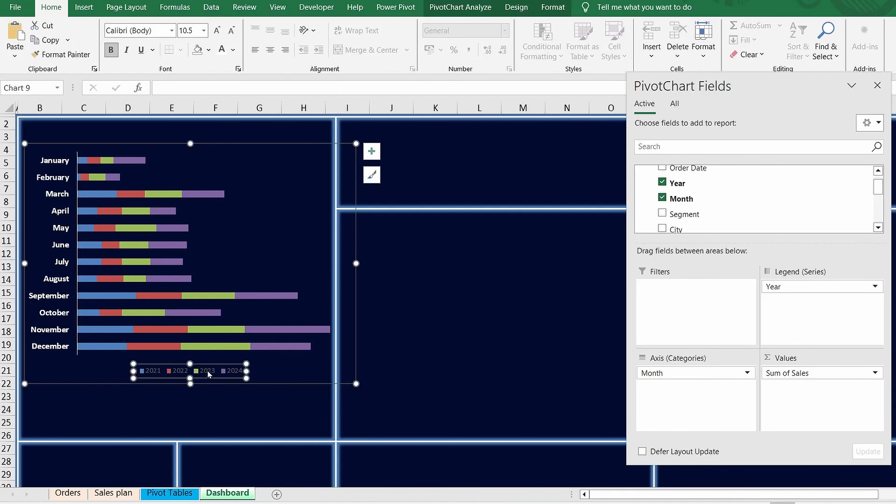
{"action": "left_click", "coordinate": [222, 51]}
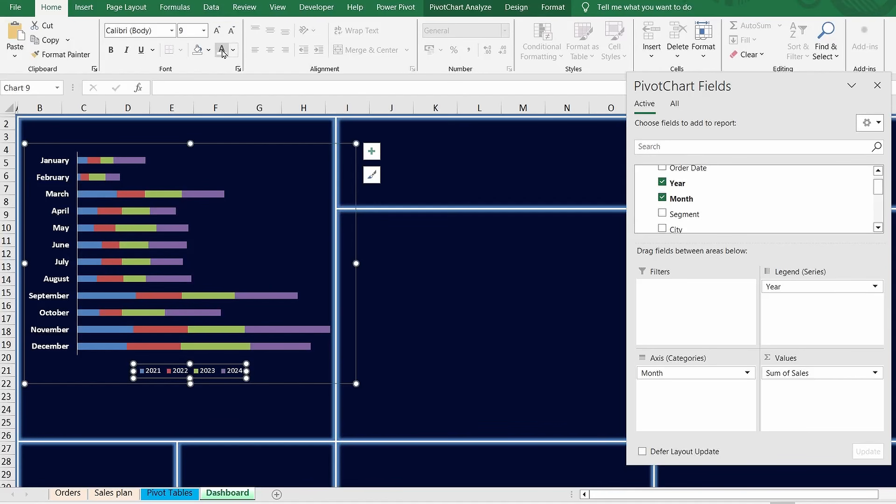
{"action": "left_click", "coordinate": [111, 52]}
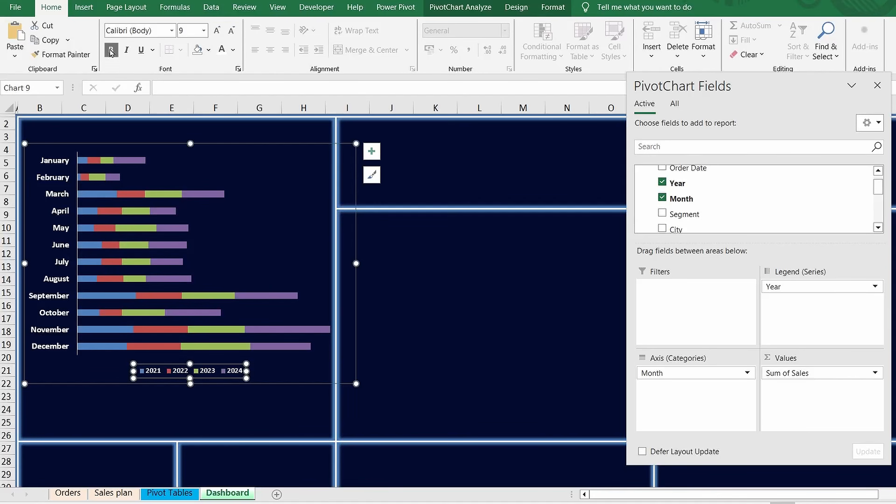
{"action": "left_click", "coordinate": [217, 31]}
{"action": "left_click", "coordinate": [217, 31]}
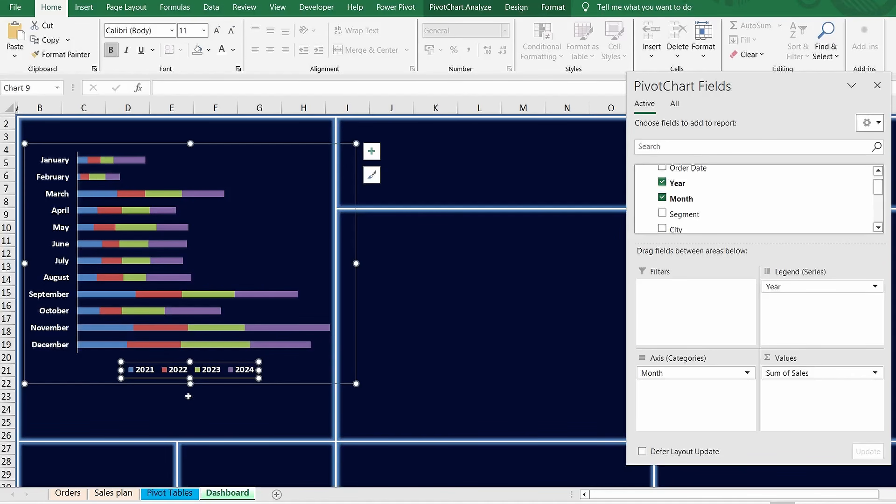
Step: Resize the stacked bar chart to fit inside its frame, spanning about rows 5 to 26, with free space above it
{"action": "left_click_drag", "start_coordinate": [191, 383], "coordinate": [191, 441]}
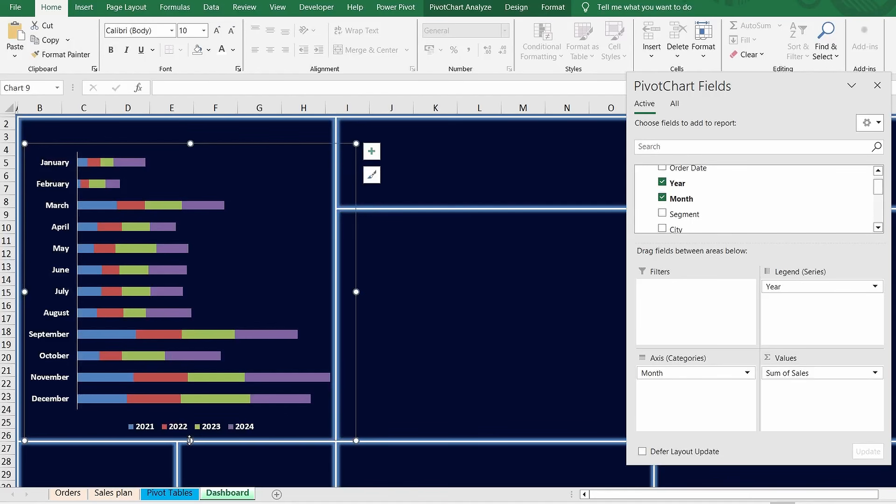
{"action": "left_click_drag", "start_coordinate": [356, 291], "coordinate": [328, 291]}
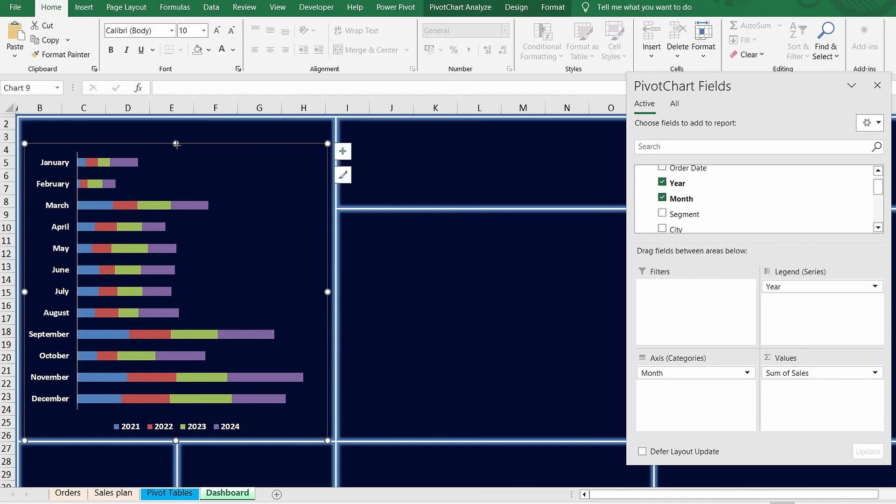
{"action": "left_click_drag", "start_coordinate": [176, 143], "coordinate": [176, 157]}
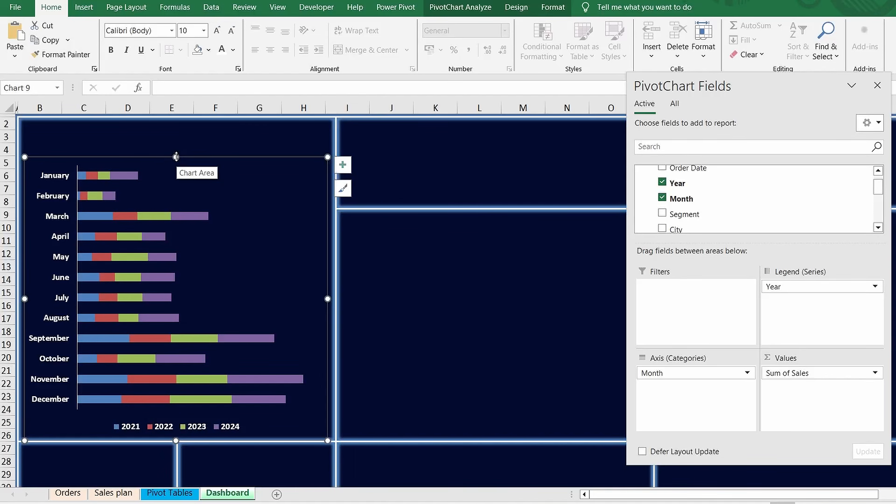
Step: Set the gap width of the stacked bar chart's data series to 75%
{"action": "key", "text": "ctrl+1"}
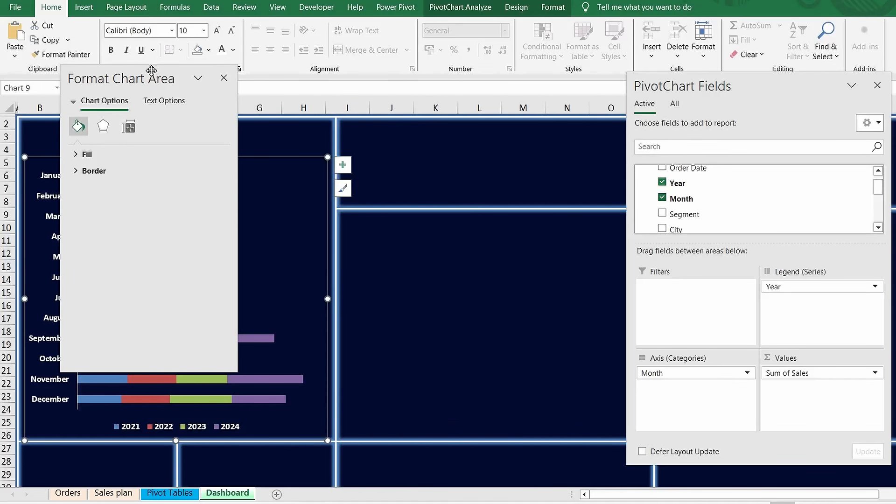
{"action": "left_click_drag", "start_coordinate": [151, 71], "coordinate": [437, 141]}
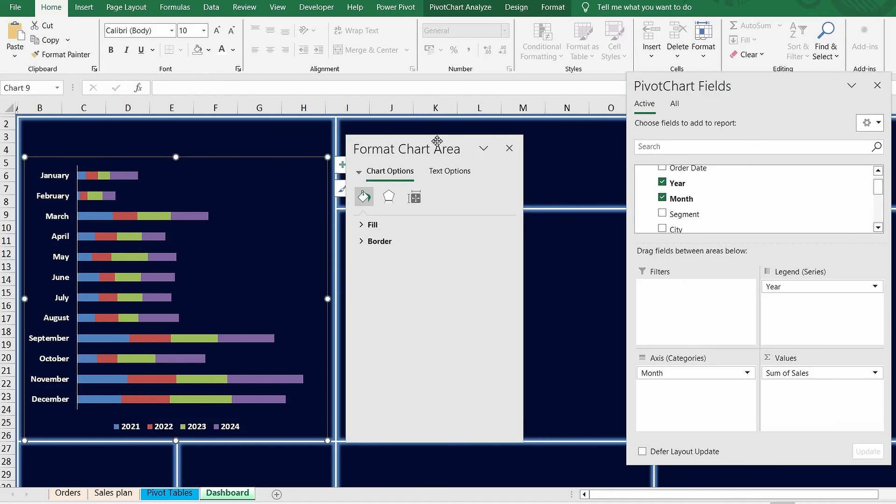
{"action": "left_click", "coordinate": [415, 197]}
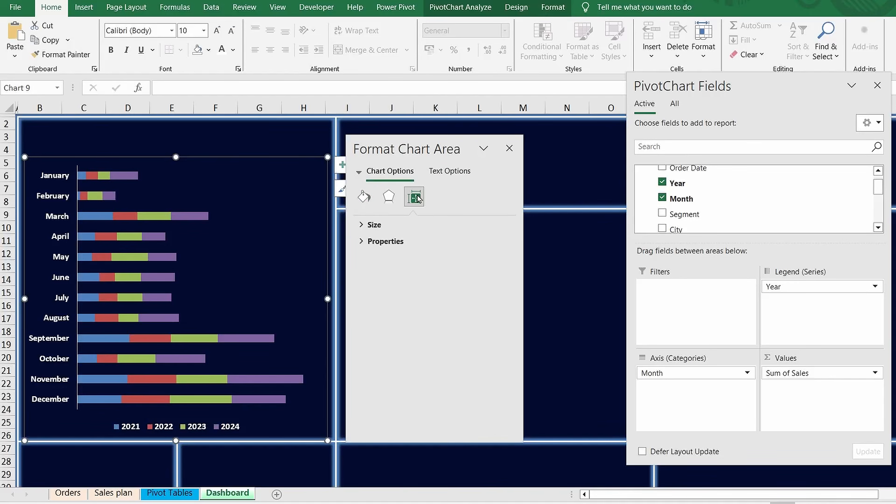
{"action": "left_click", "coordinate": [202, 221]}
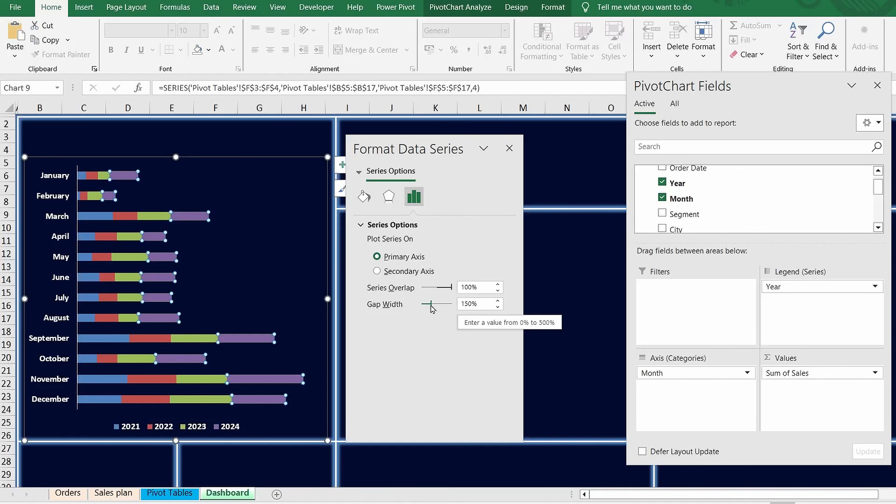
{"action": "left_click_drag", "start_coordinate": [431, 306], "coordinate": [426, 308]}
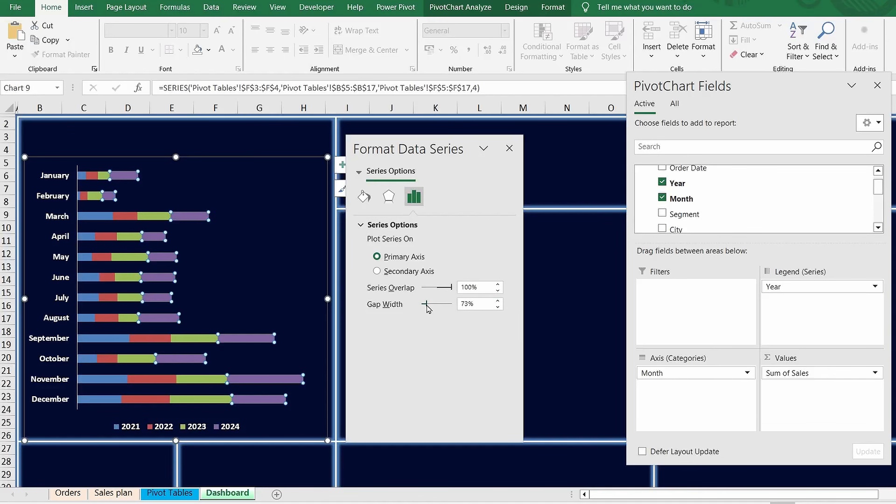
{"action": "left_click", "coordinate": [498, 302]}
{"action": "left_click", "coordinate": [498, 302]}
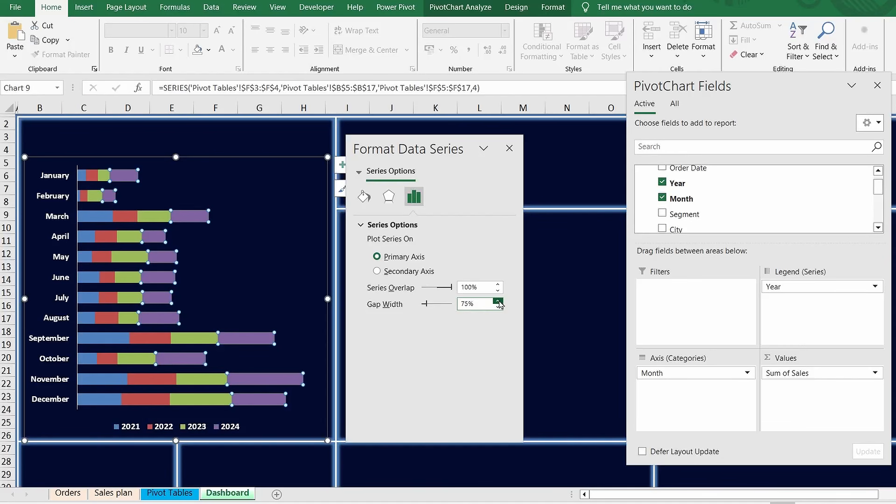
Step: Fill the chart's 2021 series with solid bright magenta-purple and the 2022 series with the standard orange-gold color
{"action": "left_click", "coordinate": [98, 340]}
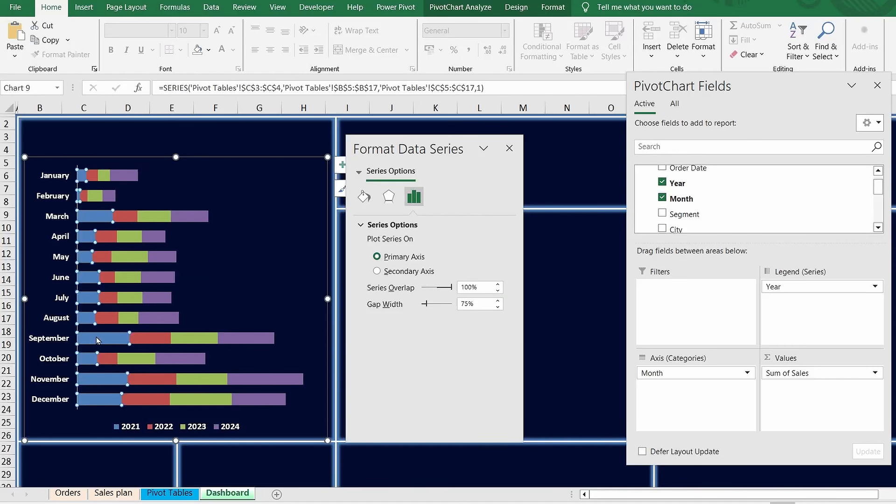
{"action": "left_click", "coordinate": [364, 196]}
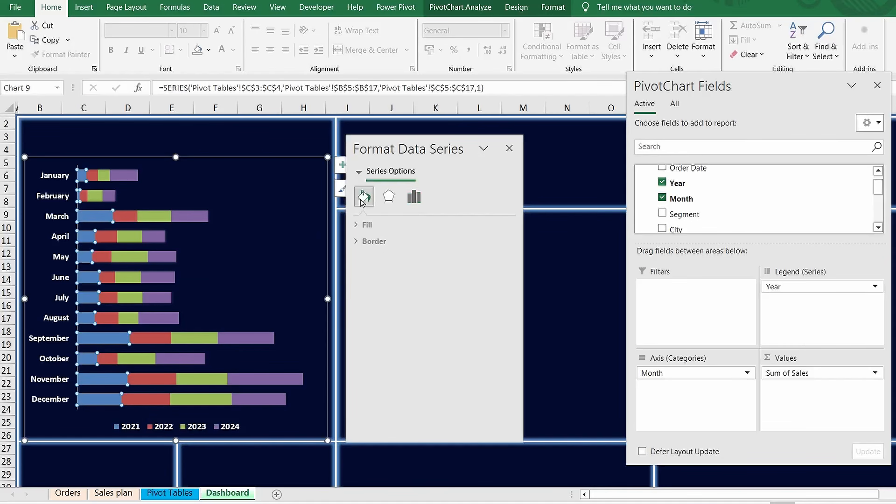
{"action": "left_click", "coordinate": [363, 225]}
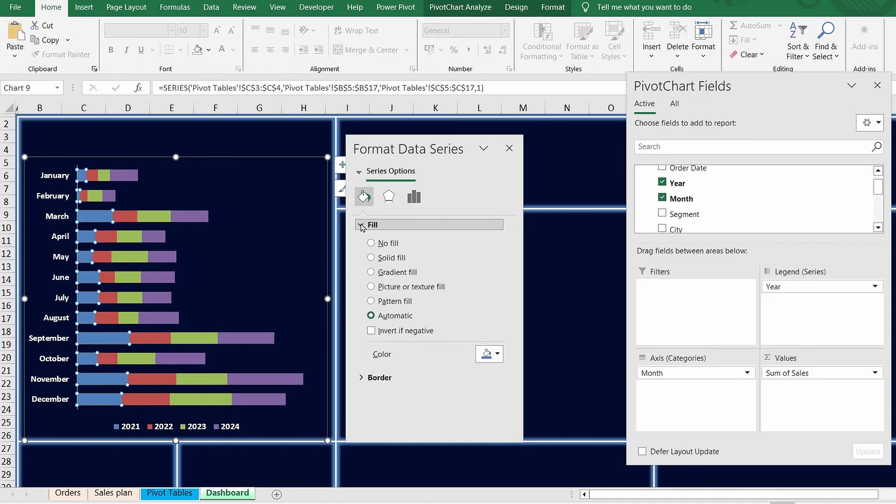
{"action": "left_click", "coordinate": [498, 355]}
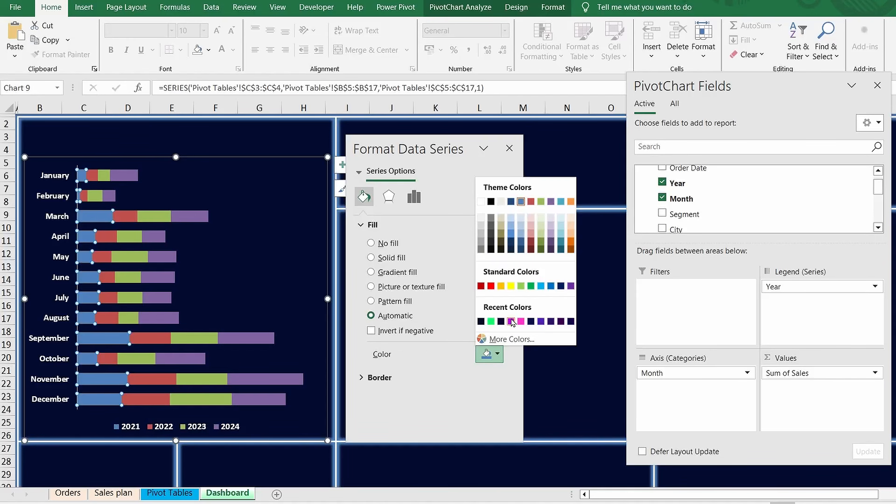
{"action": "left_click", "coordinate": [511, 321]}
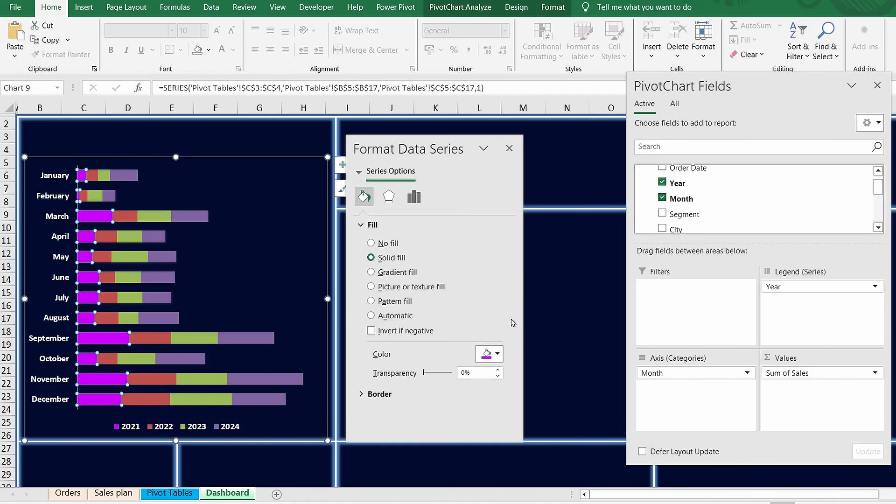
{"action": "left_click", "coordinate": [110, 360]}
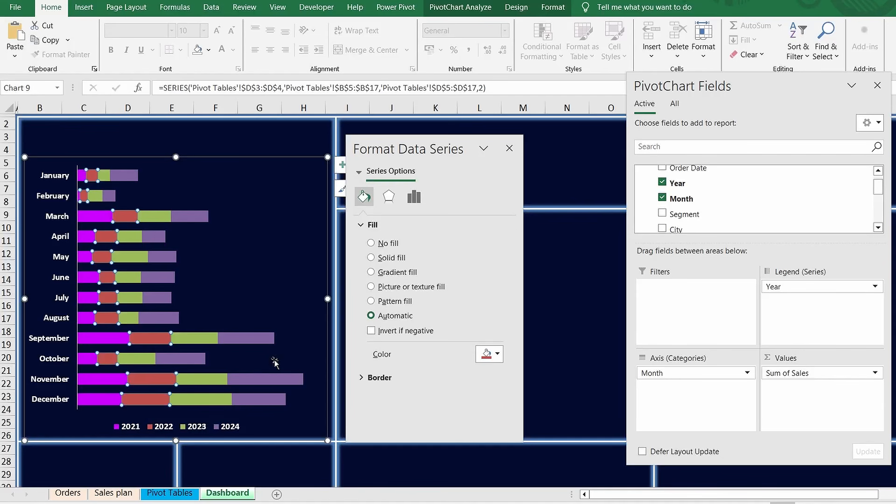
{"action": "left_click", "coordinate": [497, 354]}
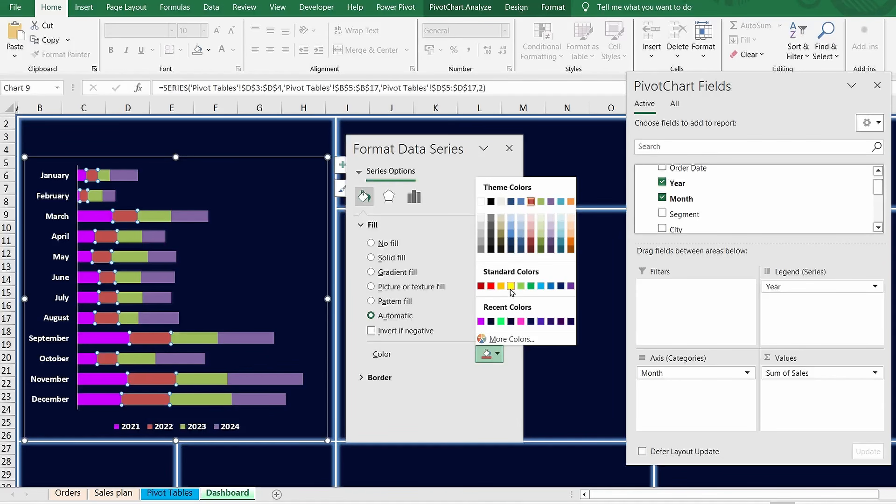
{"action": "left_click", "coordinate": [501, 286]}
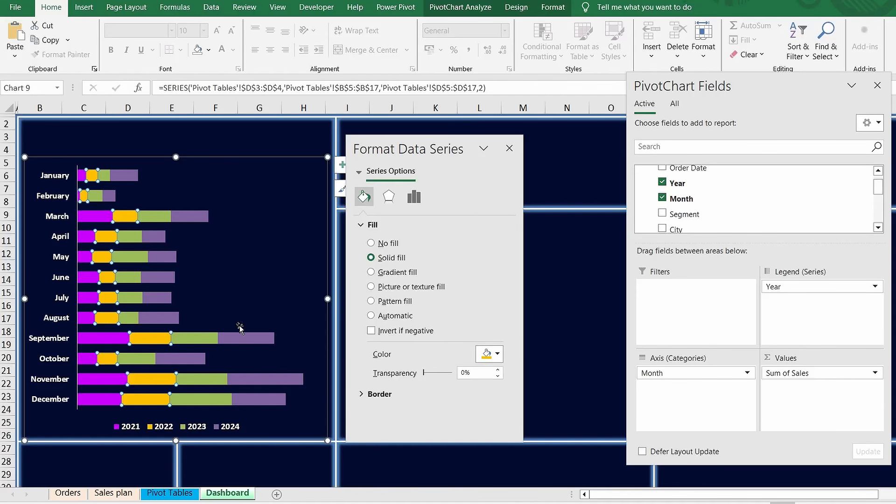
Step: Fill the chart's 2023 series with the recently used bright green and the 2024 series with the standard light blue
{"action": "left_click", "coordinate": [216, 401]}
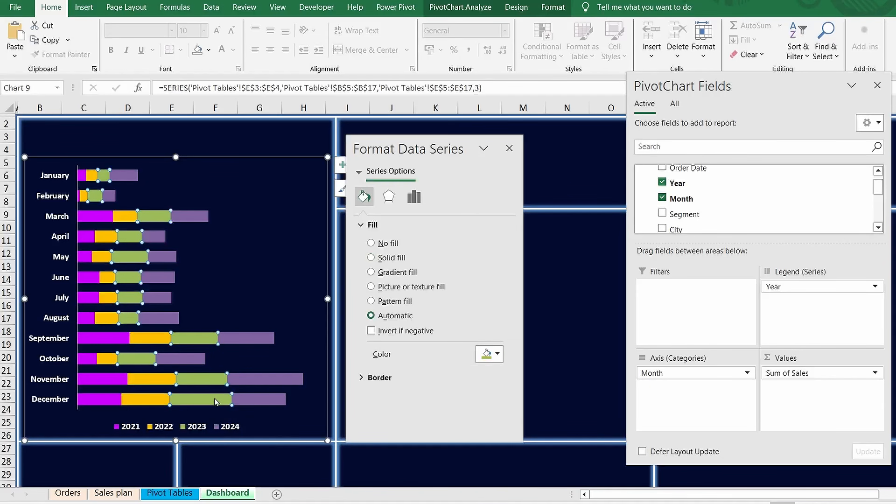
{"action": "left_click", "coordinate": [499, 356]}
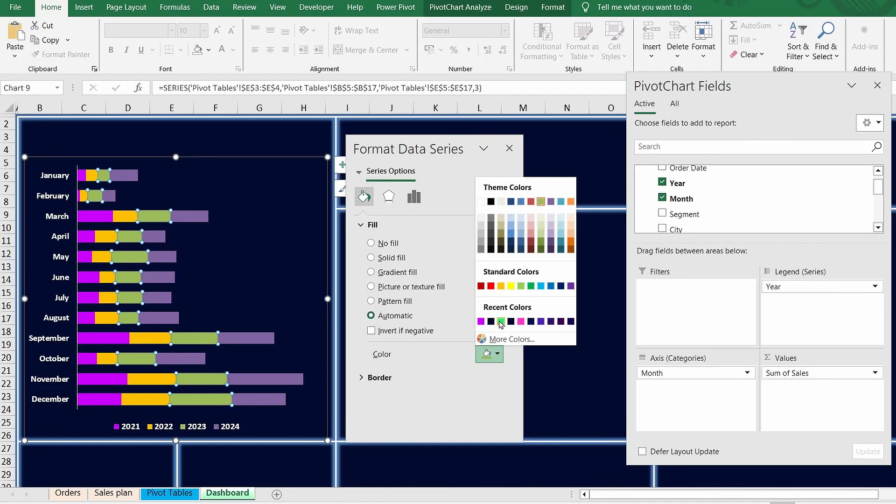
{"action": "left_click", "coordinate": [500, 323]}
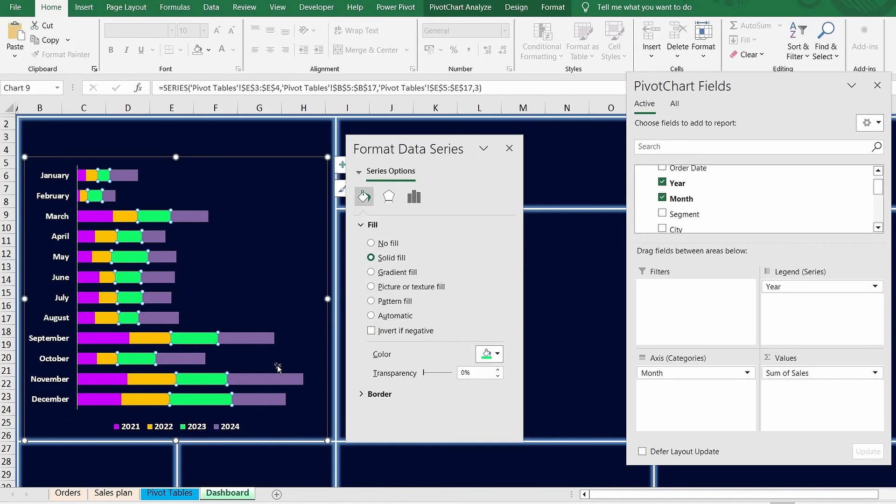
{"action": "left_click", "coordinate": [267, 401]}
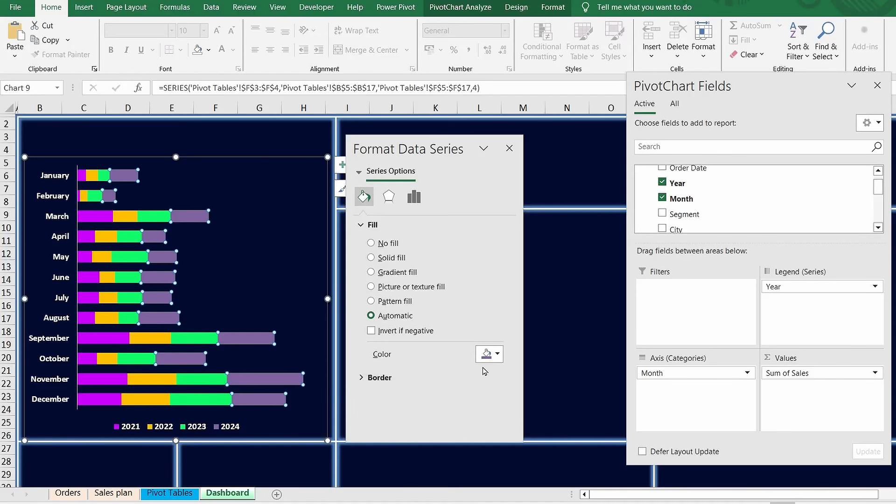
{"action": "left_click", "coordinate": [499, 355]}
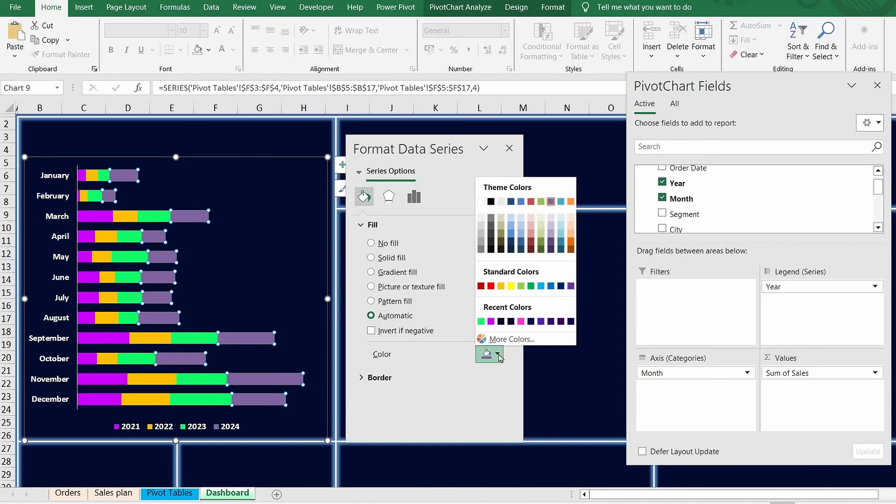
{"action": "left_click", "coordinate": [541, 287]}
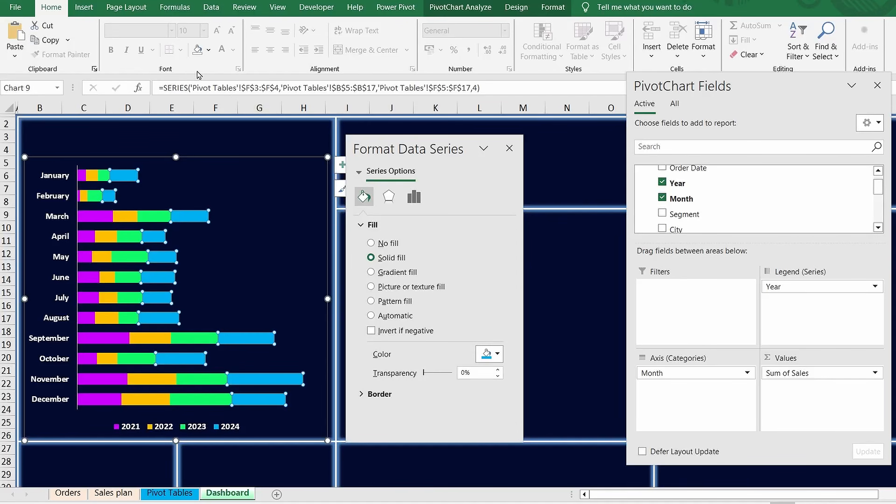
Step: Insert a text box above the stacked bar chart reading "Revenue by month" in bold yellow text
{"action": "left_click", "coordinate": [86, 10]}
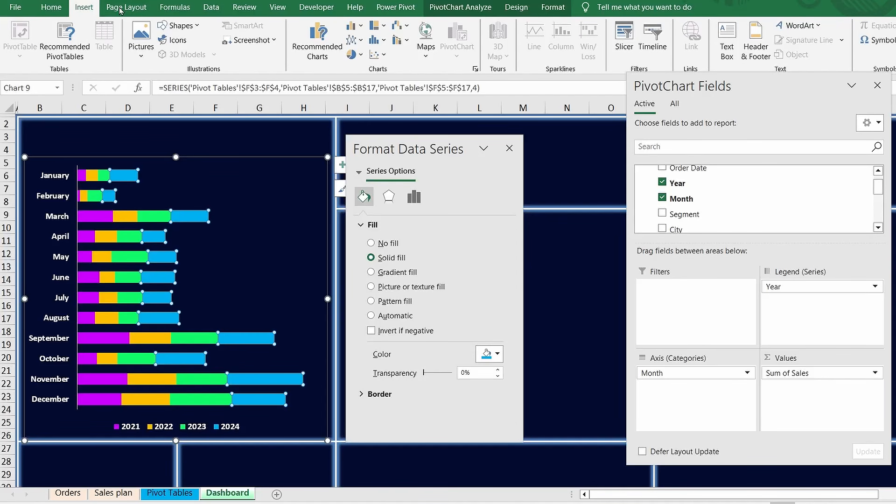
{"action": "left_click", "coordinate": [186, 27]}
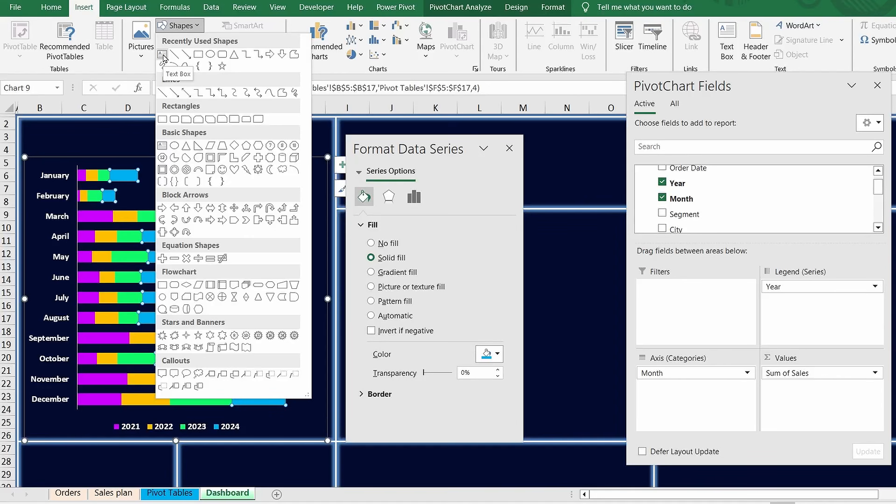
{"action": "left_click", "coordinate": [164, 56]}
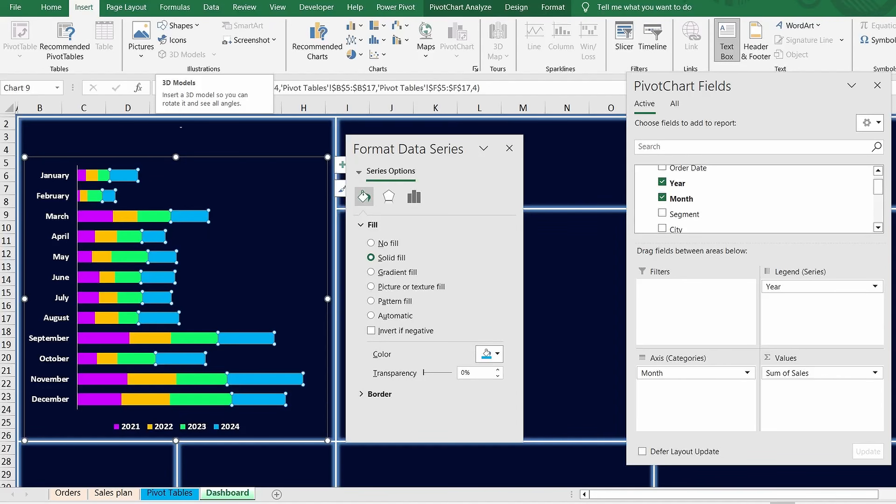
{"action": "left_click", "coordinate": [175, 138]}
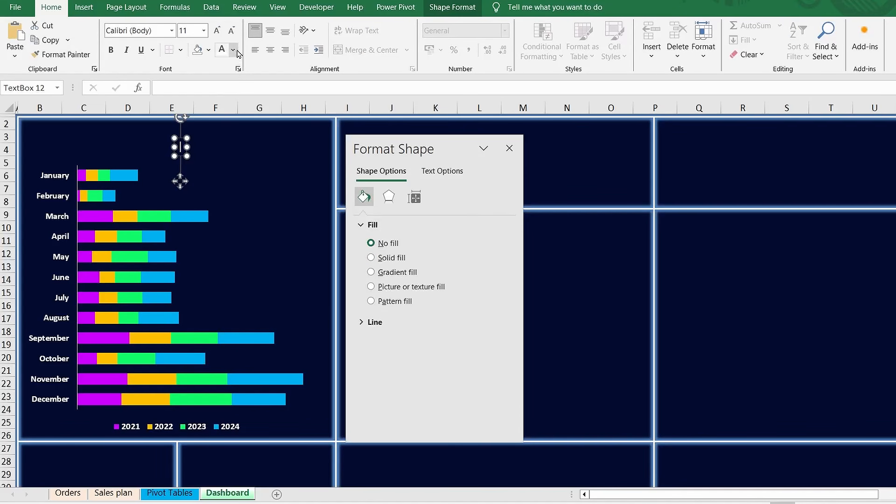
{"action": "left_click", "coordinate": [233, 50]}
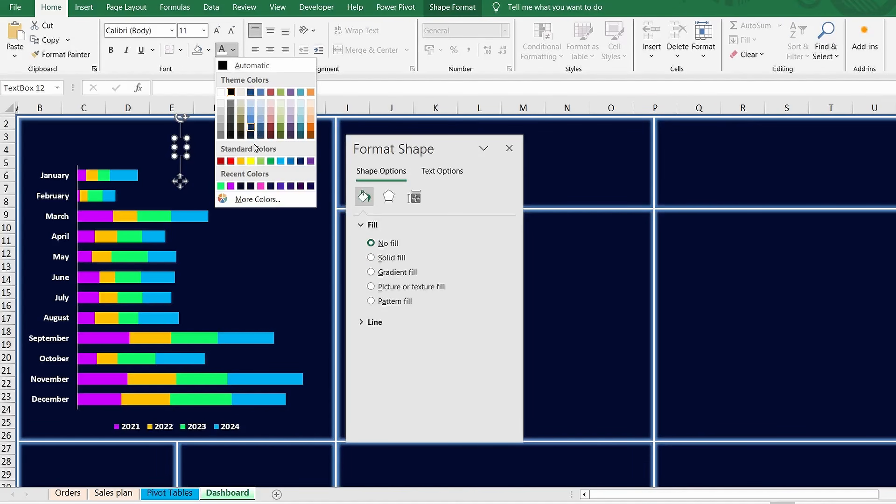
{"action": "left_click", "coordinate": [252, 161]}
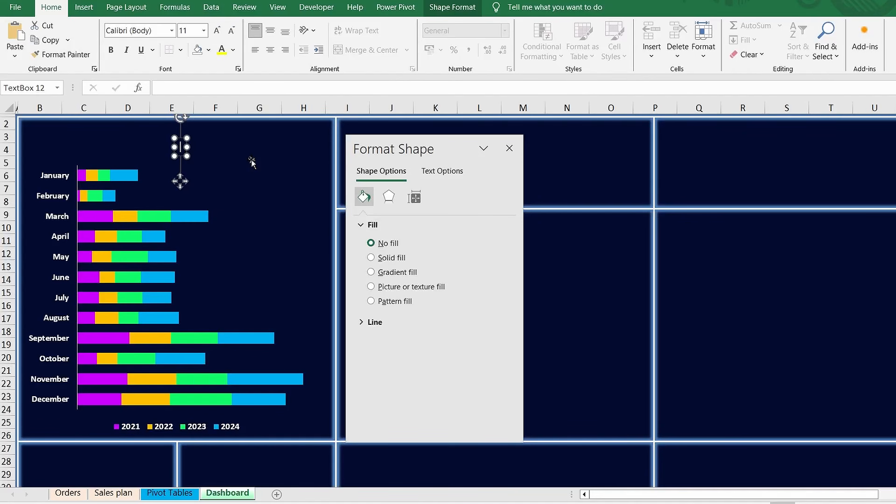
{"action": "left_click", "coordinate": [112, 51]}
{"action": "type", "text": "R"}
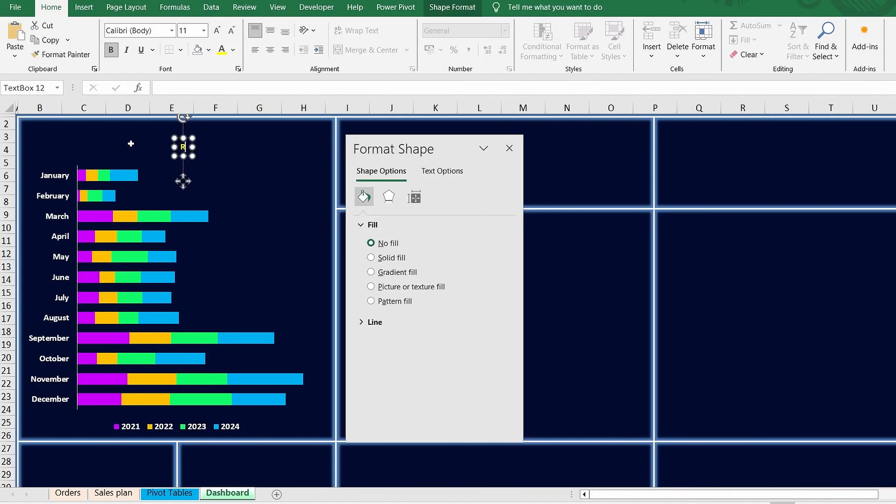
{"action": "type", "text": "evenue by"}
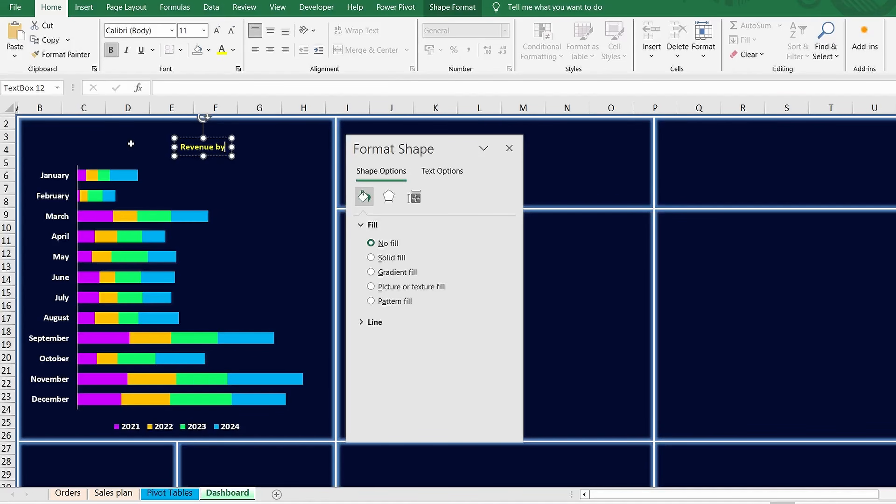
{"action": "type", "text": " month"}
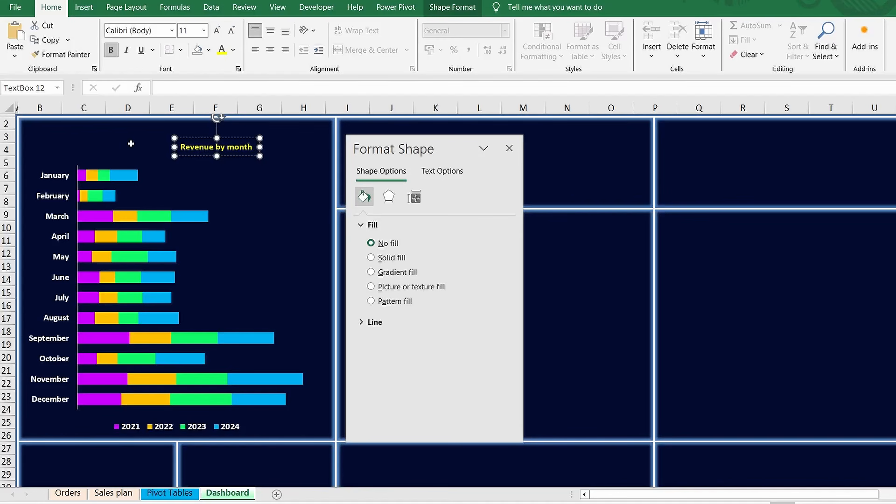
Step: Enlarge the "Revenue by month" title to size 12 and center it near the top of the chart's frame, around row 3
{"action": "key", "text": "ctrl+a"}
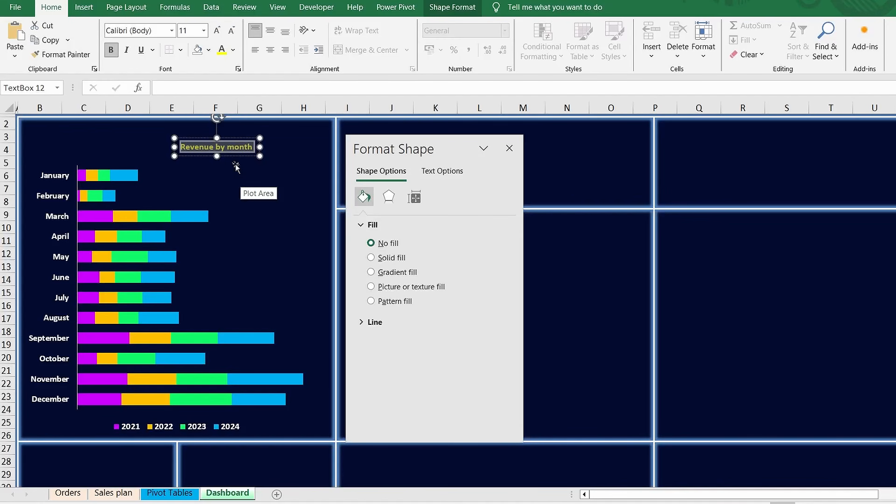
{"action": "left_click", "coordinate": [217, 31]}
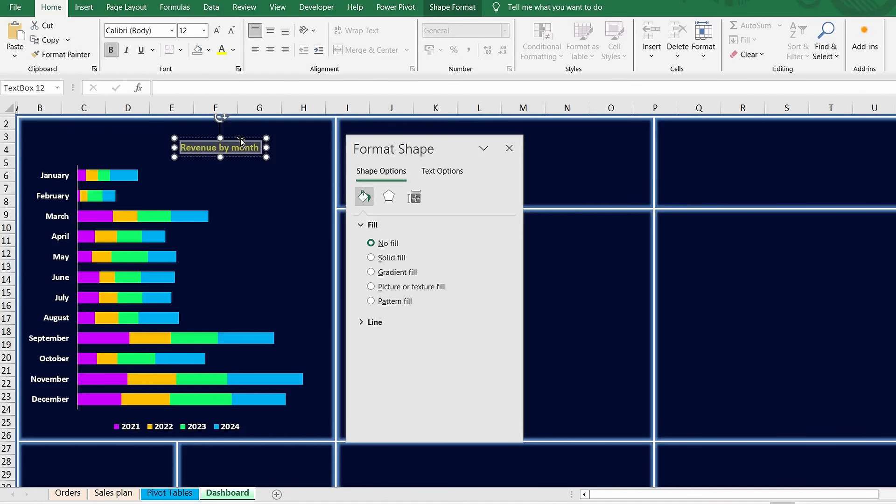
{"action": "left_click_drag", "start_coordinate": [240, 139], "coordinate": [202, 124]}
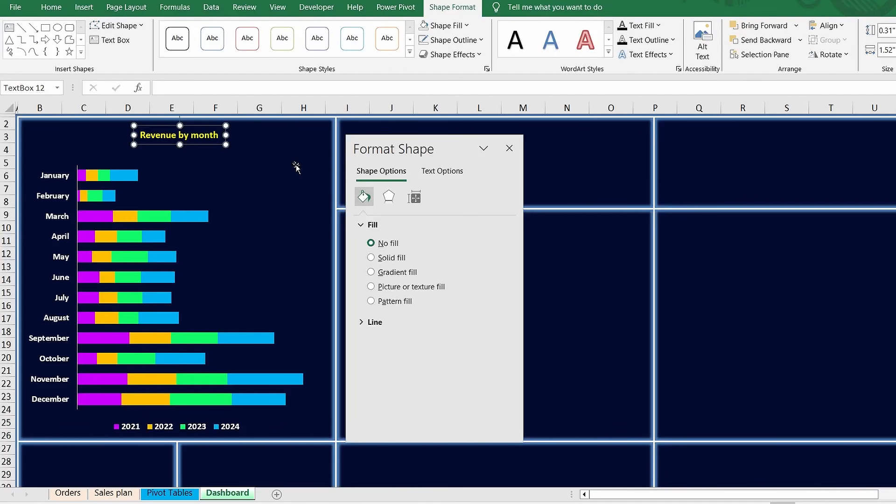
{"action": "left_click", "coordinate": [301, 139]}
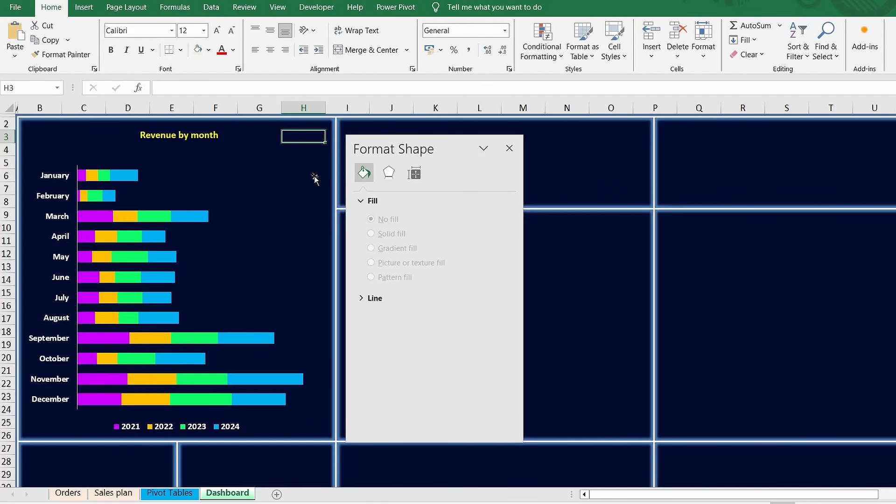
Step: Insert Year and Region slicers for the "Revenue by month" chart
{"action": "left_click", "coordinate": [197, 256]}
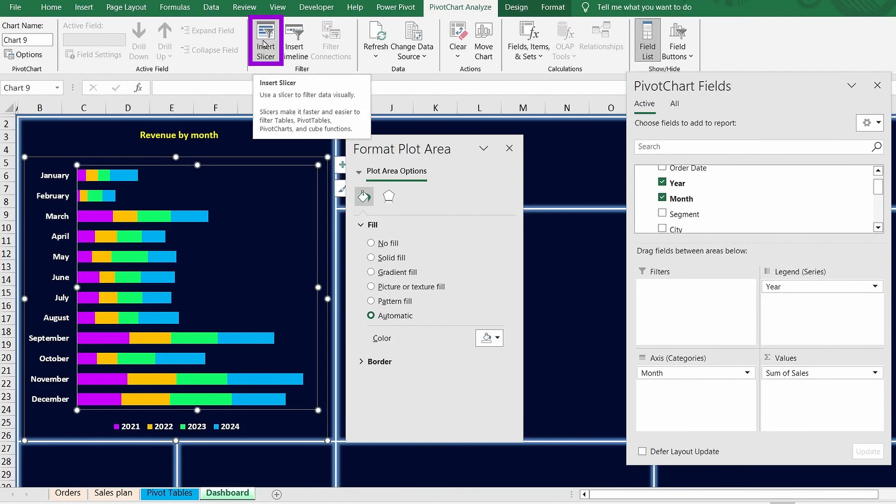
{"action": "left_click", "coordinate": [265, 51]}
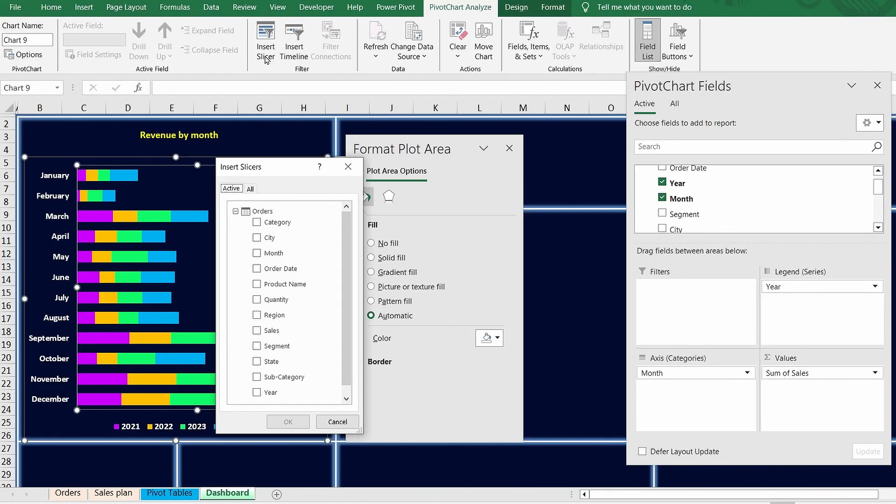
{"action": "left_click_drag", "start_coordinate": [346, 263], "coordinate": [348, 281]}
{"action": "left_click", "coordinate": [257, 383]}
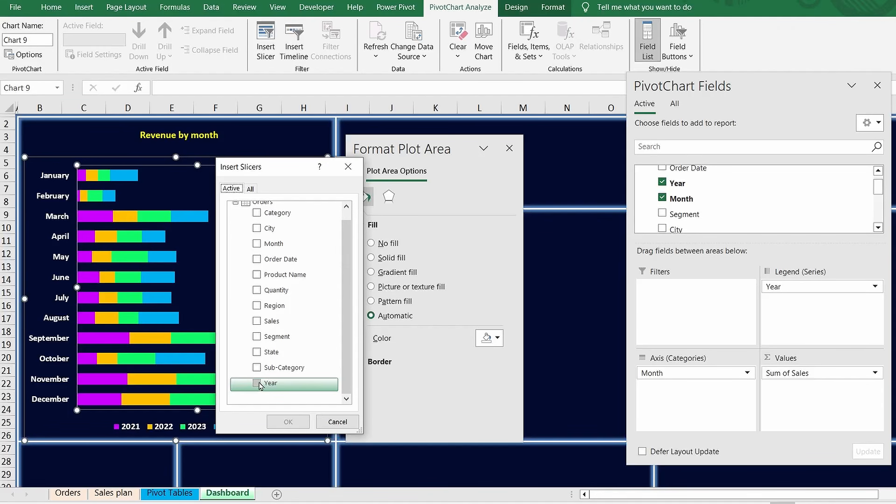
{"action": "left_click", "coordinate": [258, 309]}
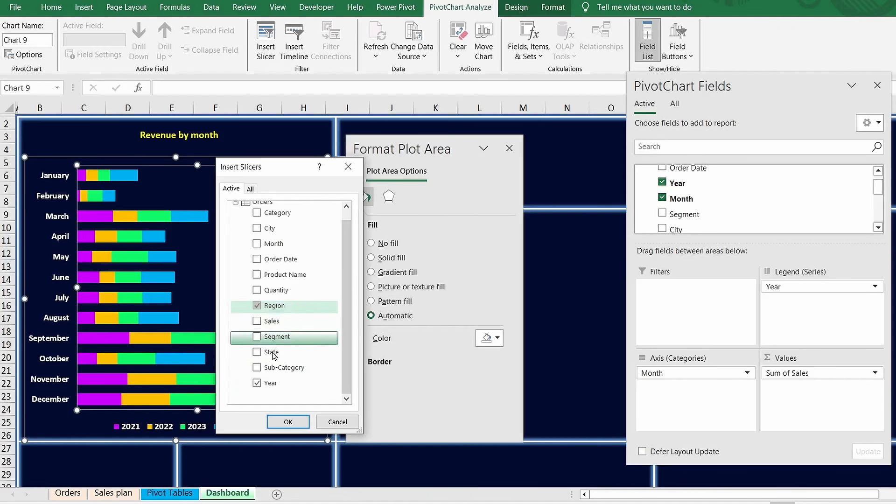
{"action": "left_click", "coordinate": [288, 423]}
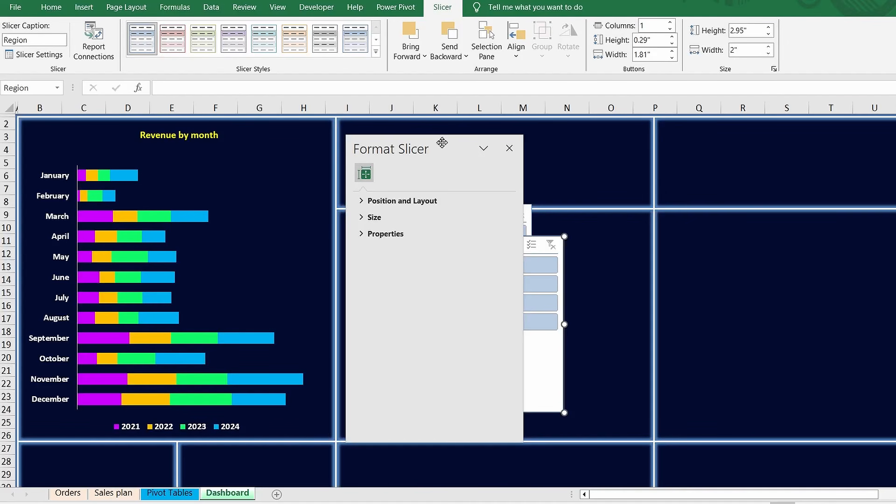
Step: Place the Region slicer directly beside the Year slicer and select both slicers together
{"action": "left_click_drag", "start_coordinate": [442, 143], "coordinate": [678, 166]}
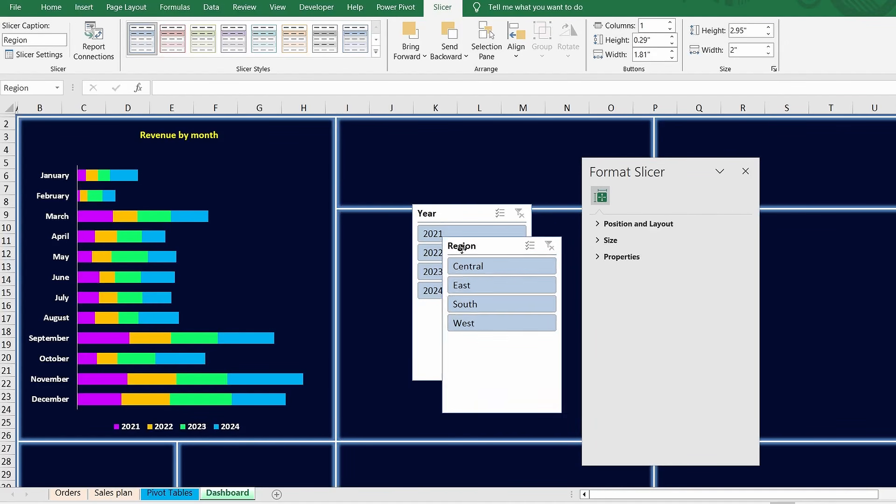
{"action": "left_click_drag", "start_coordinate": [462, 248], "coordinate": [337, 215]}
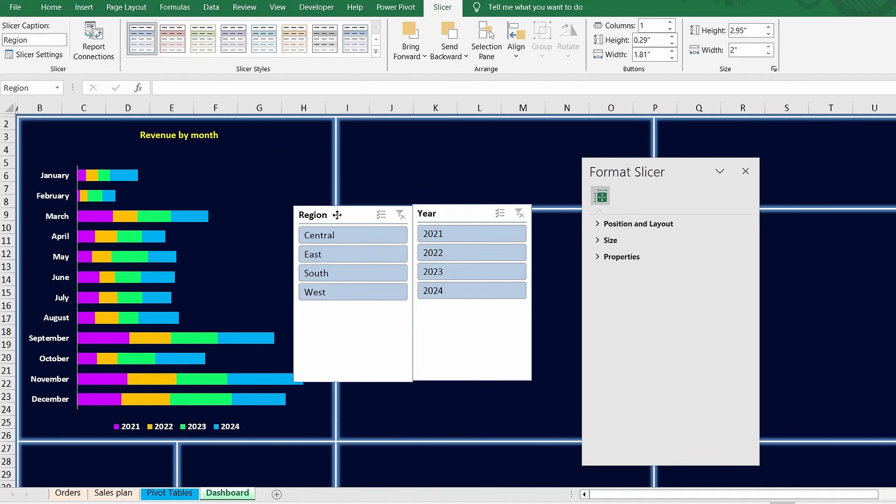
{"action": "left_click", "coordinate": [456, 225], "text": "ctrl"}
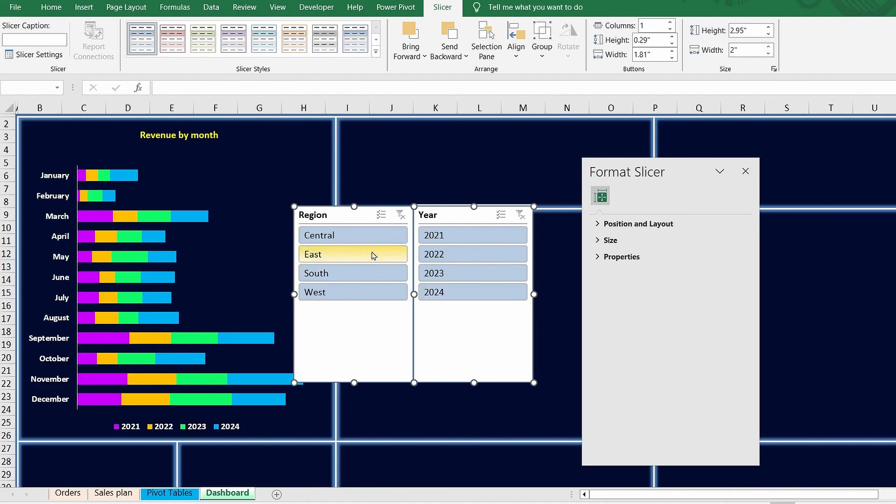
Step: Test the slicers by limiting the chart to 2021 and 2022, excluding South and Central, adding 2024 and 2023, and restoring all regions
{"action": "left_click", "coordinate": [440, 237]}
{"action": "left_click", "coordinate": [440, 254], "text": "ctrl"}
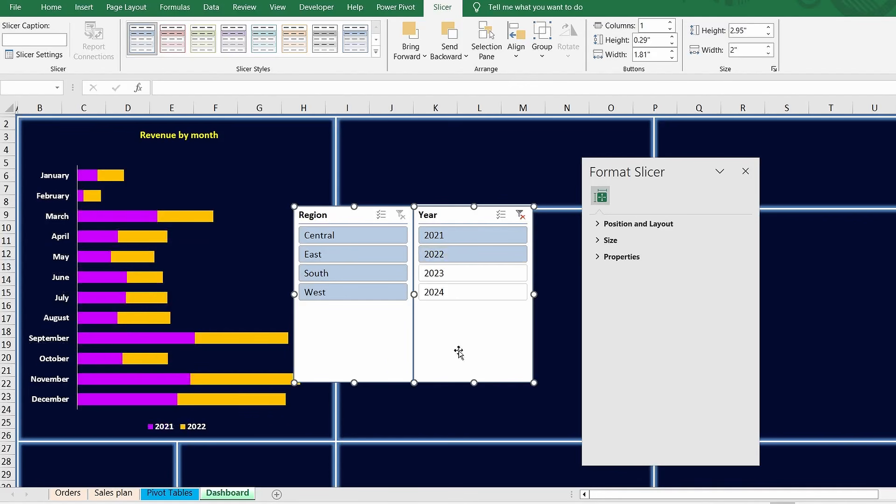
{"action": "left_click", "coordinate": [312, 273], "text": "ctrl"}
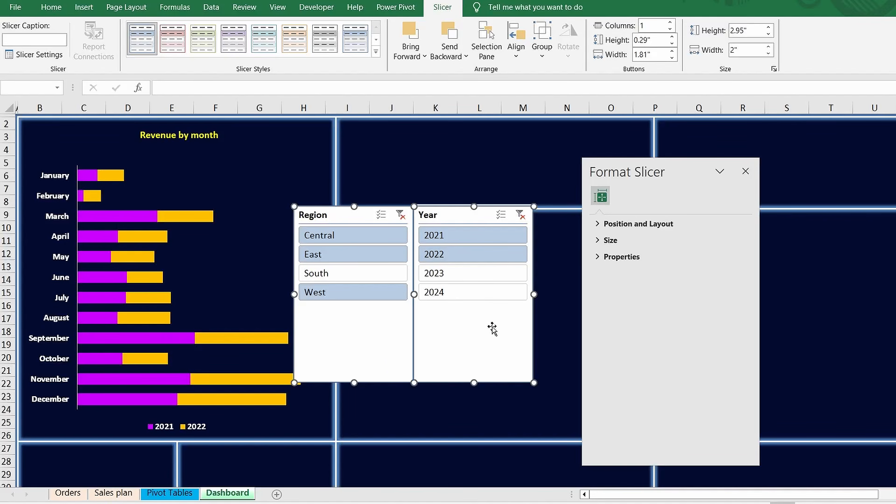
{"action": "left_click", "coordinate": [445, 294], "text": "ctrl"}
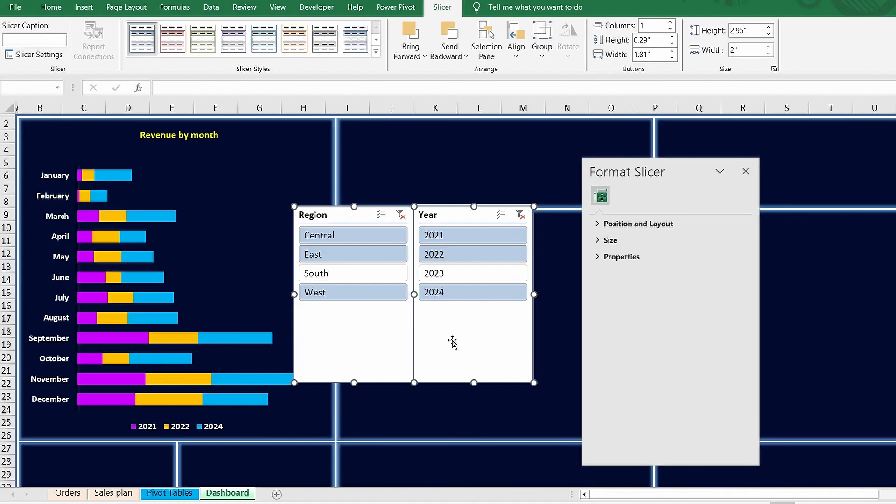
{"action": "left_click", "coordinate": [344, 236], "text": "ctrl"}
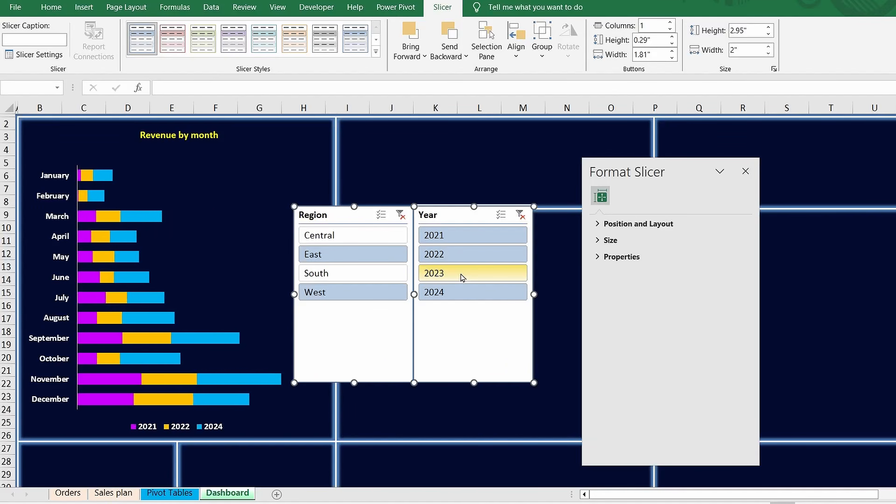
{"action": "left_click", "coordinate": [463, 277], "text": "ctrl"}
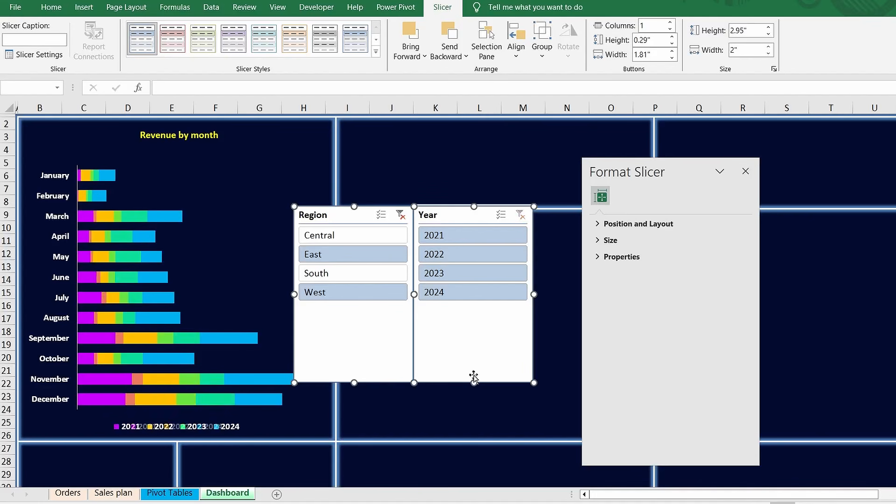
{"action": "left_click", "coordinate": [345, 278], "text": "ctrl"}
{"action": "left_click", "coordinate": [344, 237], "text": "ctrl"}
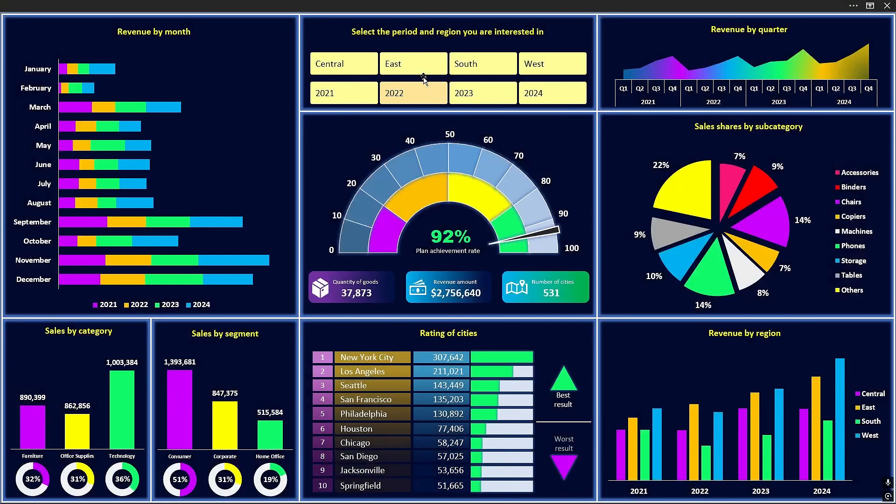
Step: Try the finished dashboard's slicers with East, Central and 2024, reselect all regions and years, and switch the city rating to worst results
{"action": "left_click", "coordinate": [392, 64]}
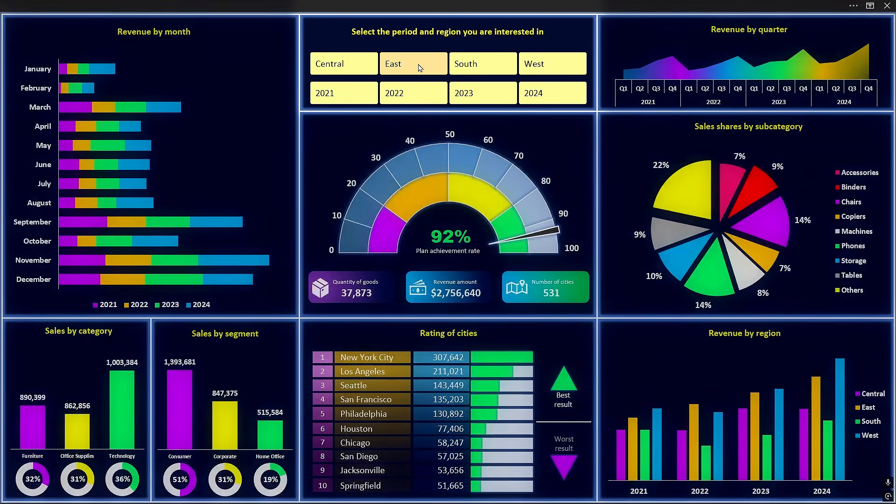
{"action": "left_click", "coordinate": [556, 92]}
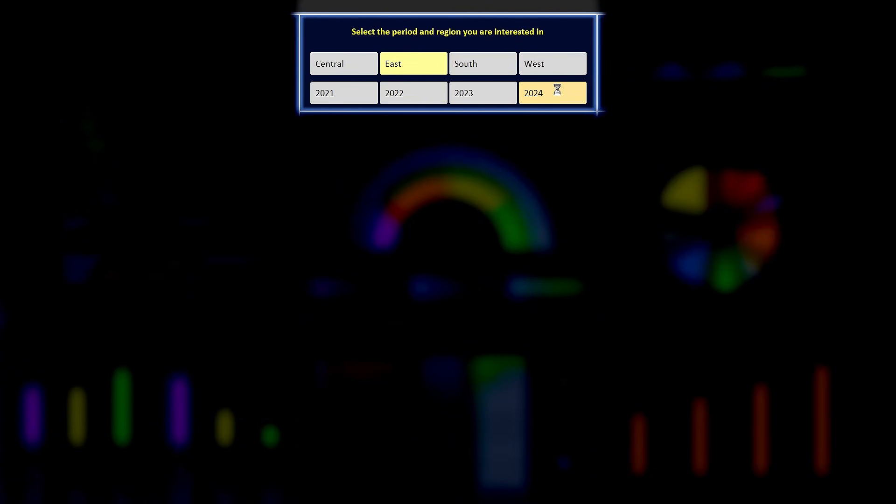
{"action": "left_click", "coordinate": [537, 70]}
{"action": "left_click", "coordinate": [357, 65]}
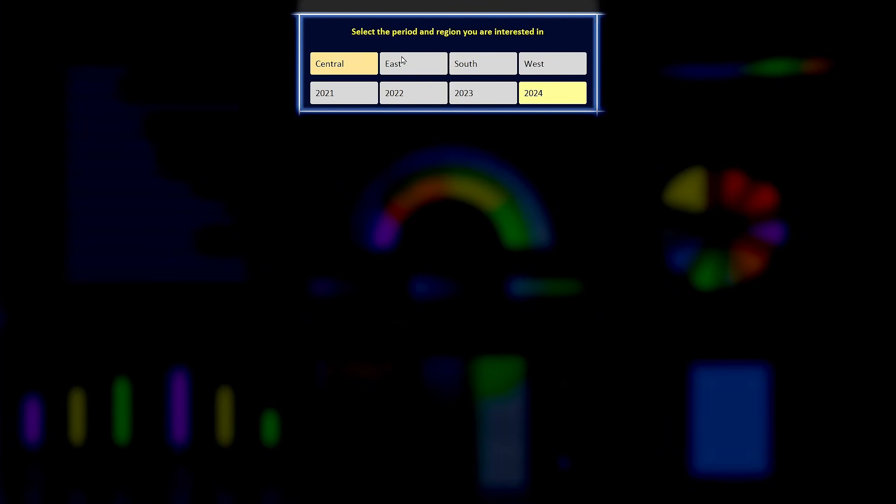
{"action": "left_click_drag", "start_coordinate": [532, 64], "coordinate": [407, 68]}
{"action": "left_click", "coordinate": [363, 94], "text": "ctrl"}
{"action": "left_click", "coordinate": [424, 95], "text": "ctrl"}
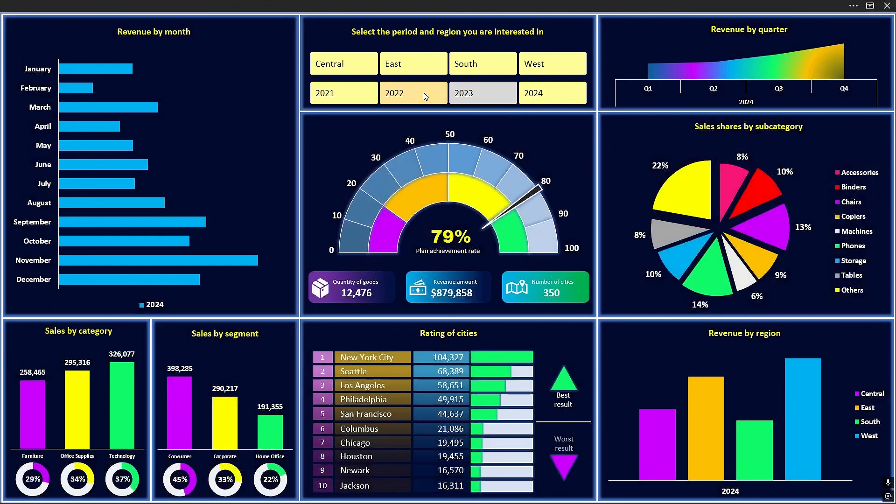
{"action": "left_click", "coordinate": [474, 95], "text": "ctrl"}
{"action": "left_click", "coordinate": [569, 465]}
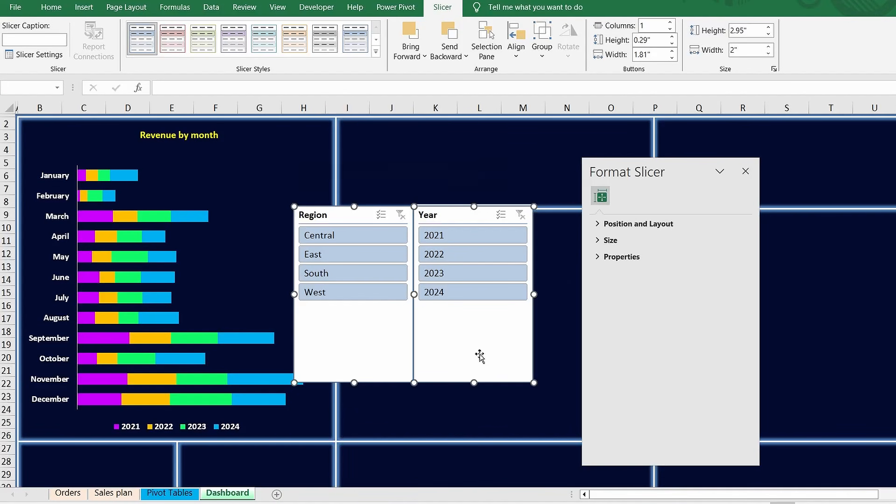
Step: Delete the Region and Year slicers from the dashboard
{"action": "key", "text": "Delete"}
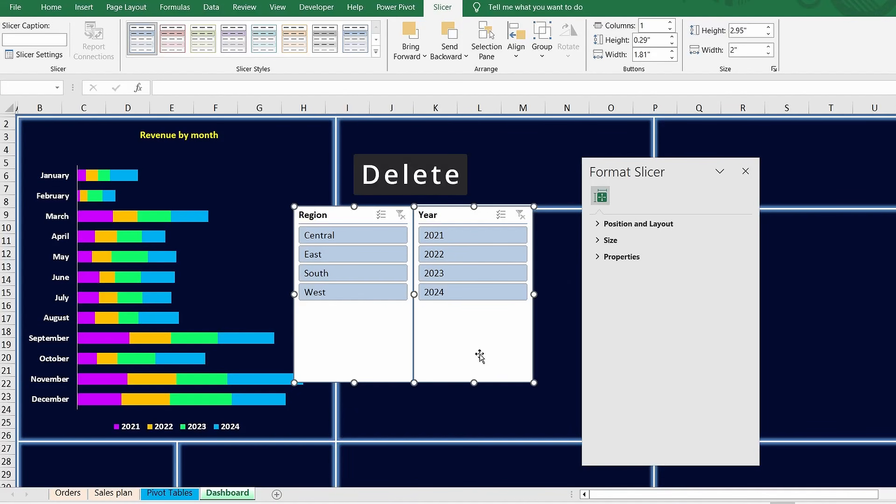
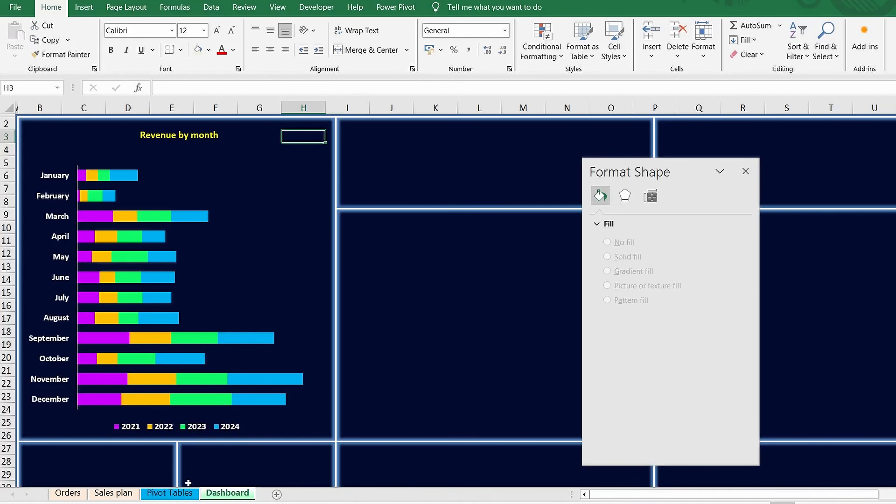
Step: Copy the Revenue by Month pivot table on the Pivot Tables sheet and paste it below at cell B23
{"action": "left_click", "coordinate": [174, 495]}
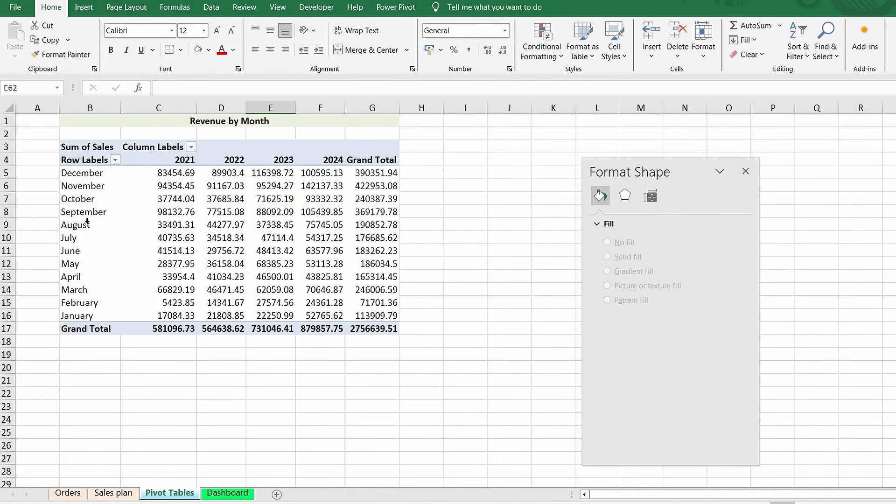
{"action": "left_click_drag", "start_coordinate": [80, 148], "coordinate": [357, 325]}
{"action": "key", "text": "ctrl+c"}
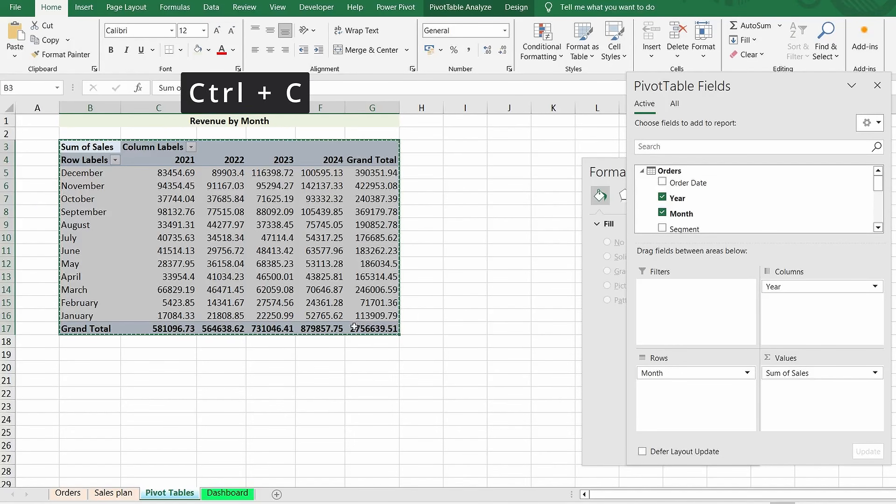
{"action": "left_click", "coordinate": [71, 407]}
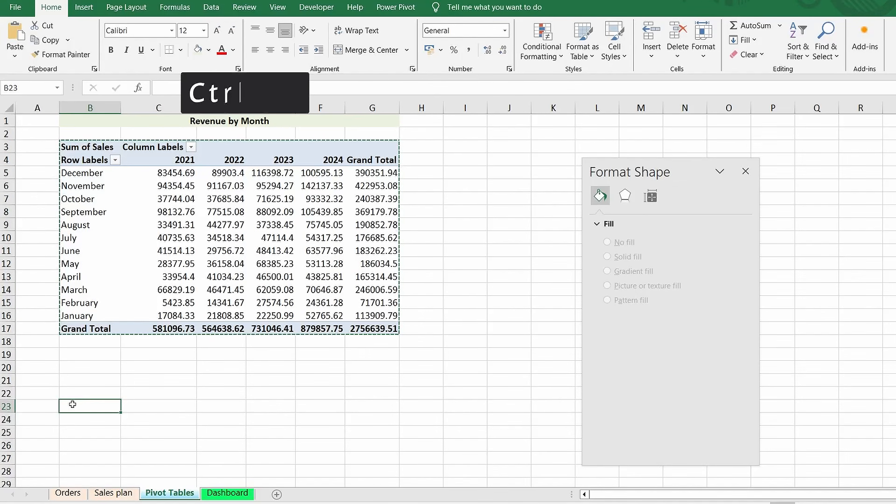
{"action": "key", "text": "ctrl+v"}
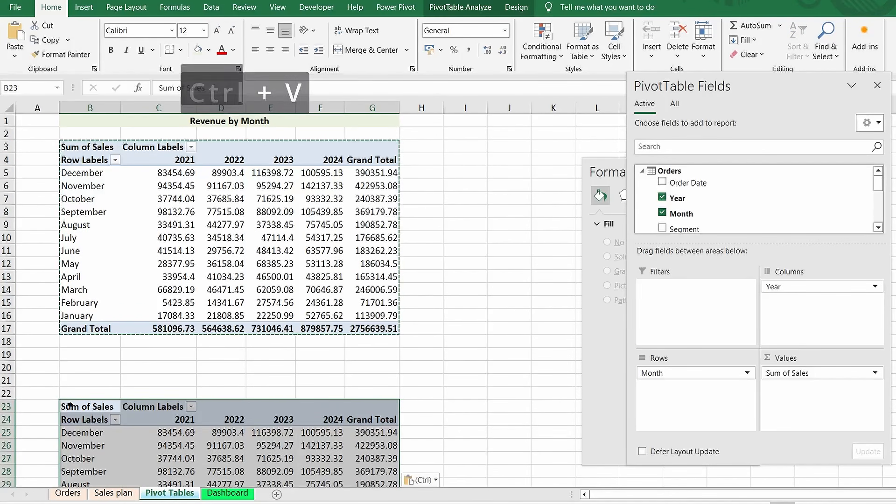
{"action": "key", "text": "Escape"}
Step: Rearrange the copied pivot table by removing Month, moving Year to the rows and adding Region as column labels
{"action": "scroll", "coordinate": [110, 369], "scroll_direction": "down", "scroll_amount": 3}
{"action": "left_click", "coordinate": [112, 343]}
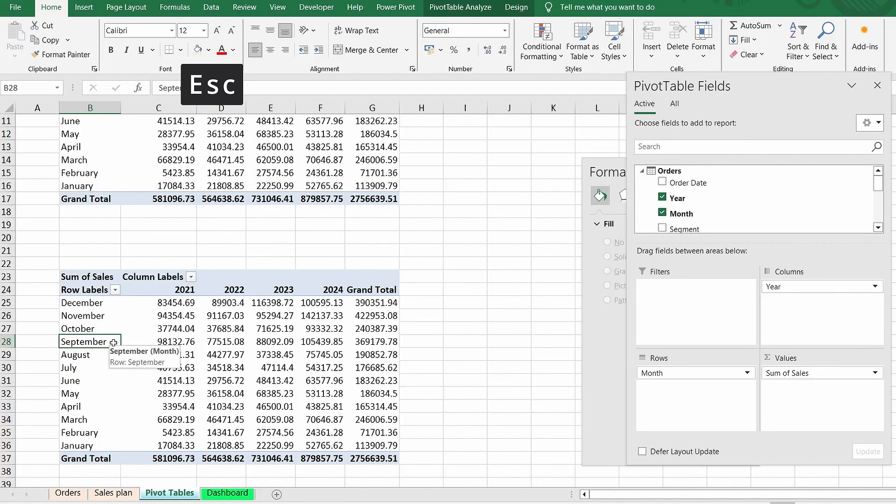
{"action": "left_click", "coordinate": [663, 214]}
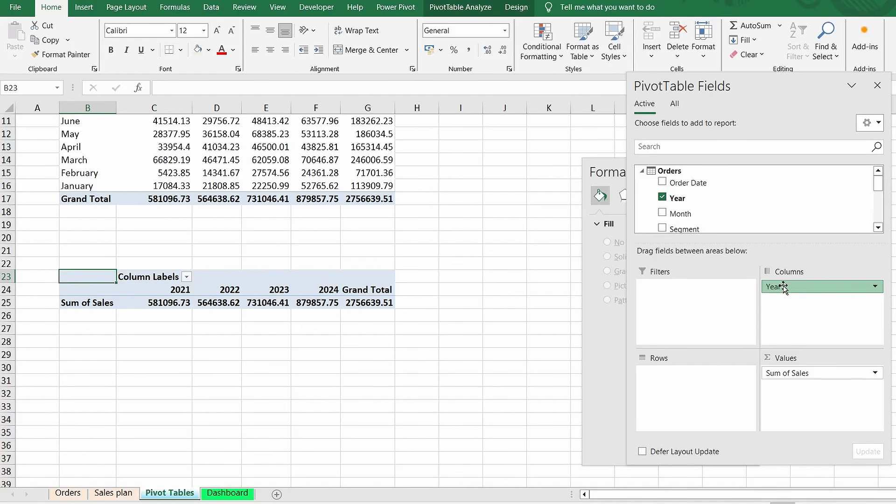
{"action": "left_click_drag", "start_coordinate": [783, 286], "coordinate": [691, 373]}
{"action": "left_click_drag", "start_coordinate": [877, 183], "coordinate": [878, 200]}
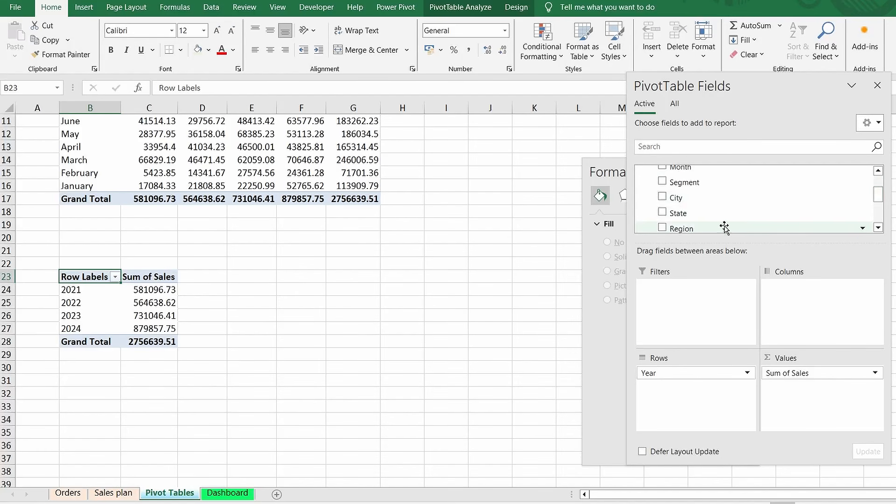
{"action": "right_click", "coordinate": [692, 228]}
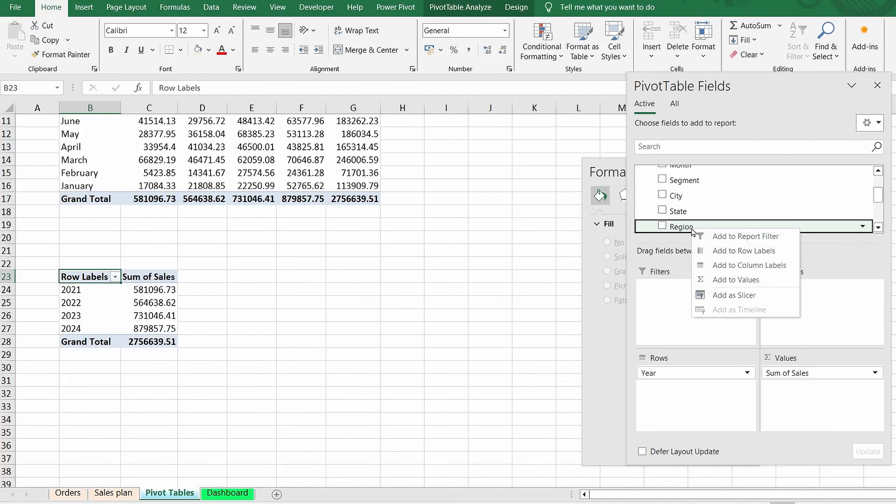
{"action": "left_click", "coordinate": [731, 266]}
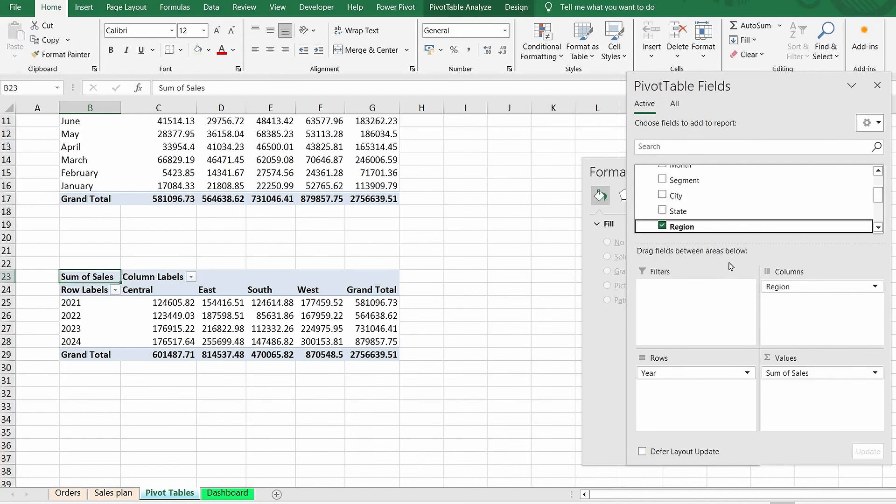
Step: Name the copied pivot table "Revenue by region"
{"action": "left_click", "coordinate": [442, 14]}
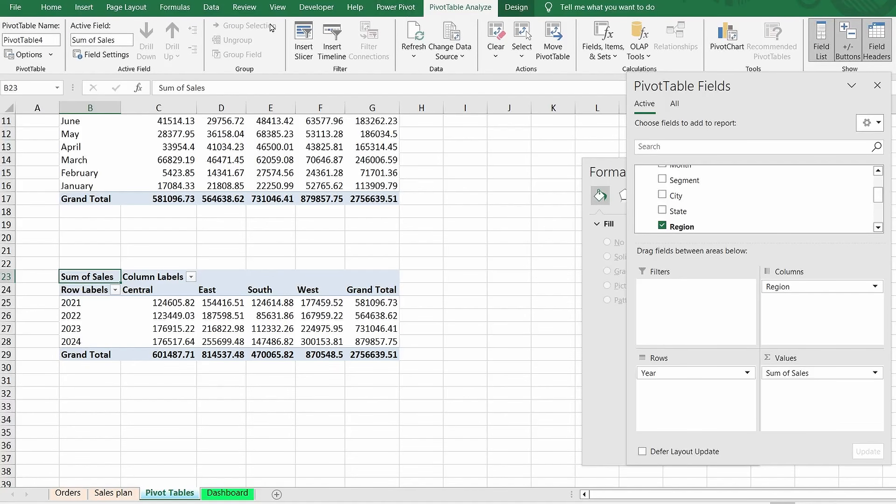
{"action": "left_click", "coordinate": [54, 40]}
{"action": "type", "text": "Reven"}
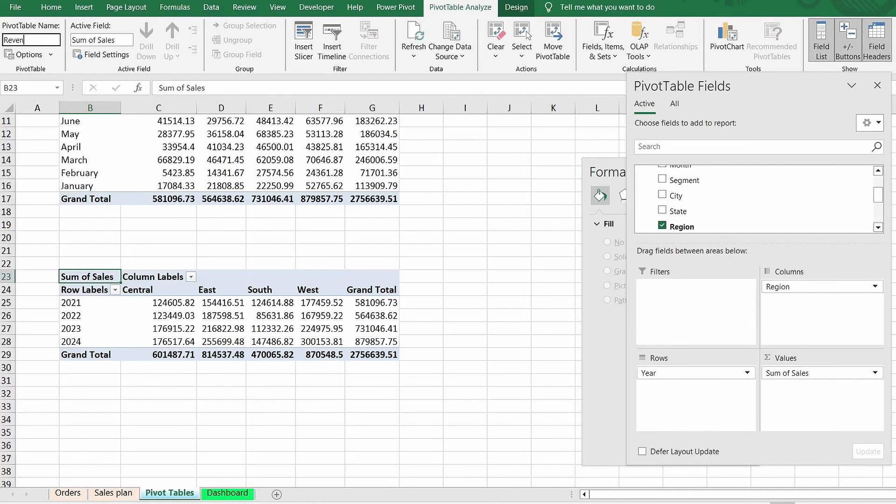
{"action": "type", "text": "ue by region"}
{"action": "key", "text": "Return"}
Step: Create a heading bar above the region pivot table by filling B21:G21 light green and merging and centering the cells
{"action": "left_click", "coordinate": [51, 40]}
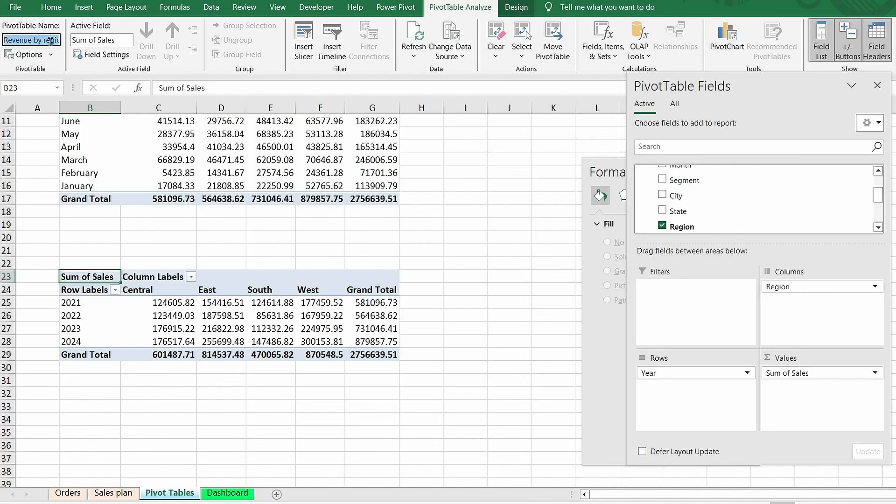
{"action": "left_click_drag", "start_coordinate": [82, 250], "coordinate": [368, 253]}
{"action": "left_click", "coordinate": [199, 50]}
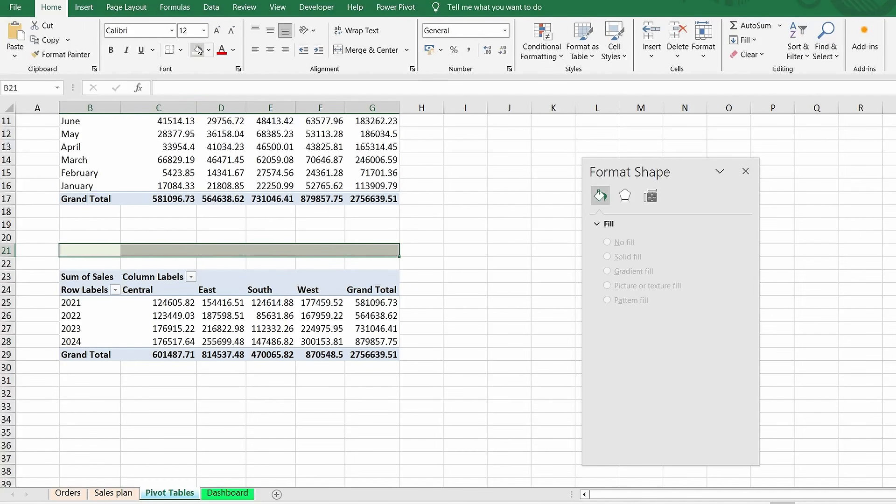
{"action": "left_click", "coordinate": [366, 50]}
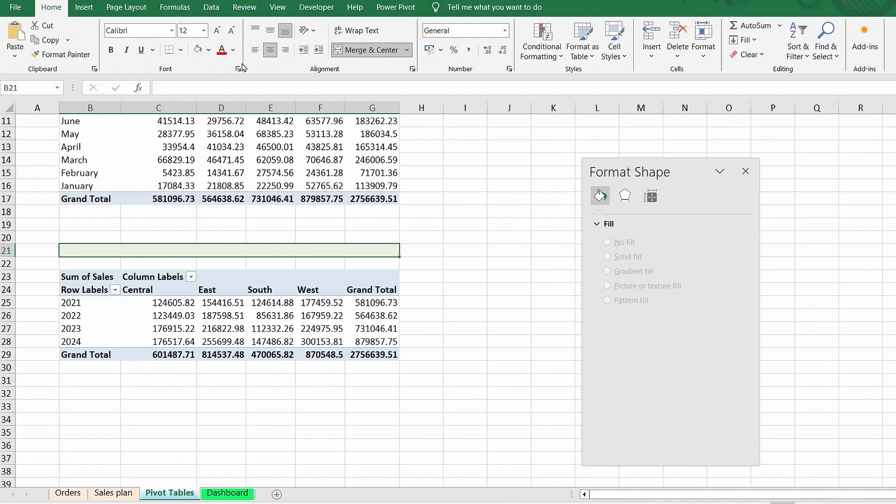
Step: Enter the bold heading "Revenue by region" in the merged cell B21 above the region pivot table
{"action": "left_click", "coordinate": [157, 88]}
{"action": "type", "text": "Revenue by region"}
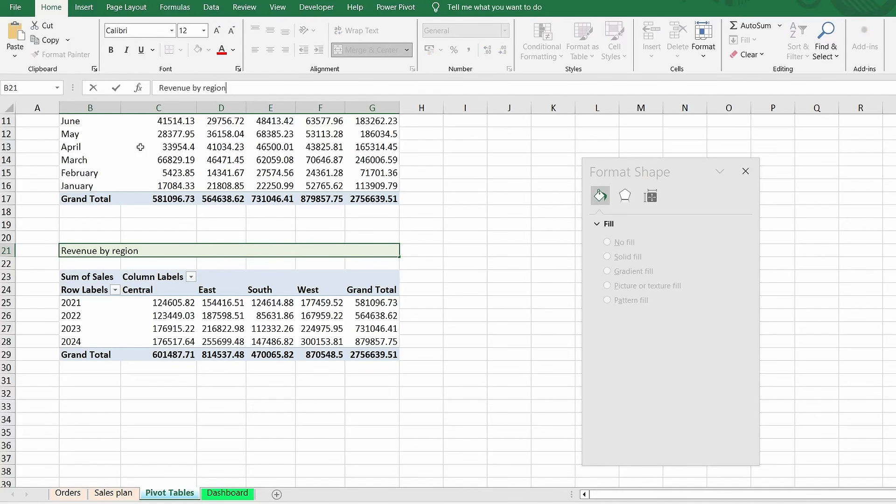
{"action": "key", "text": "ctrl+Return"}
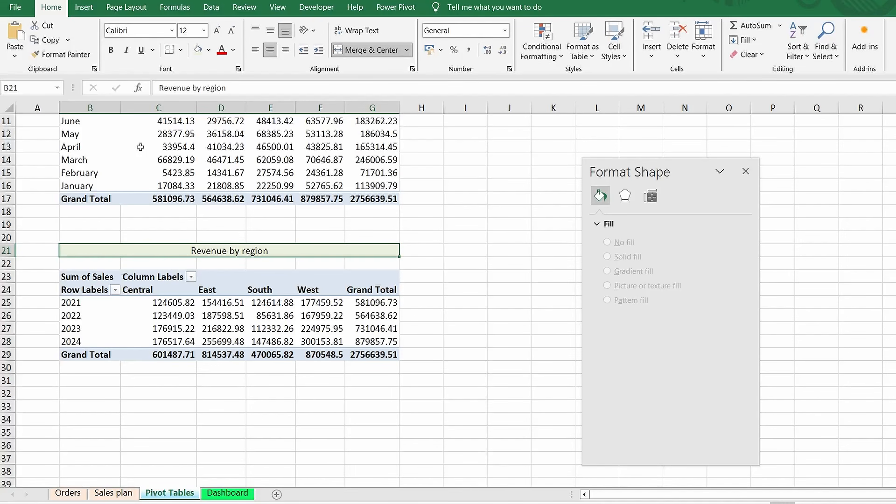
{"action": "left_click", "coordinate": [111, 50]}
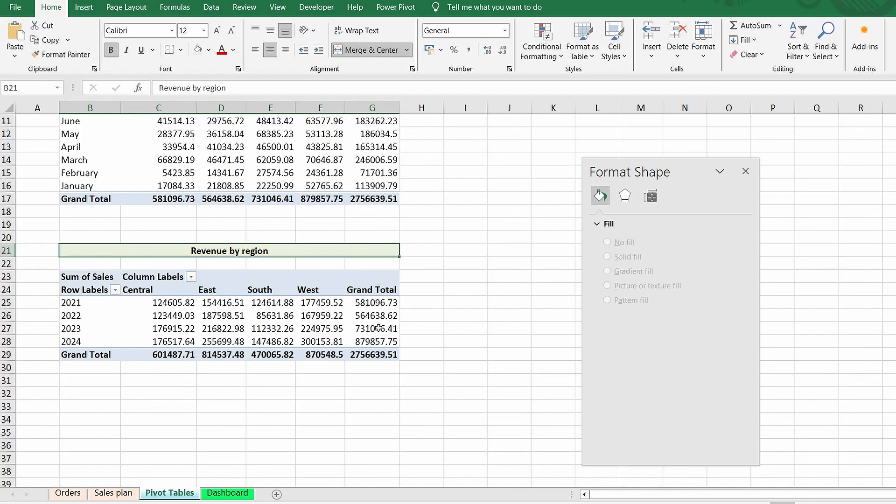
Step: Insert a Clustered Column pivot chart based on the Revenue by region pivot table
{"action": "left_click", "coordinate": [189, 317]}
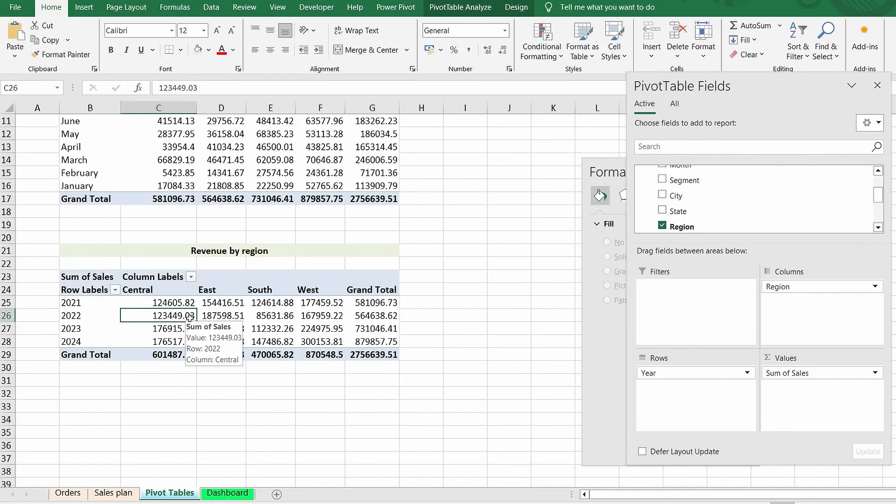
{"action": "left_click", "coordinate": [447, 10]}
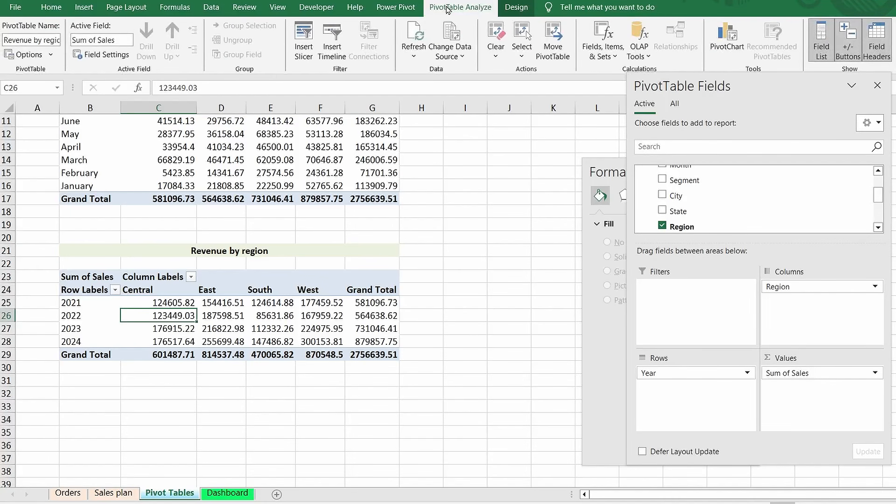
{"action": "left_click", "coordinate": [729, 38]}
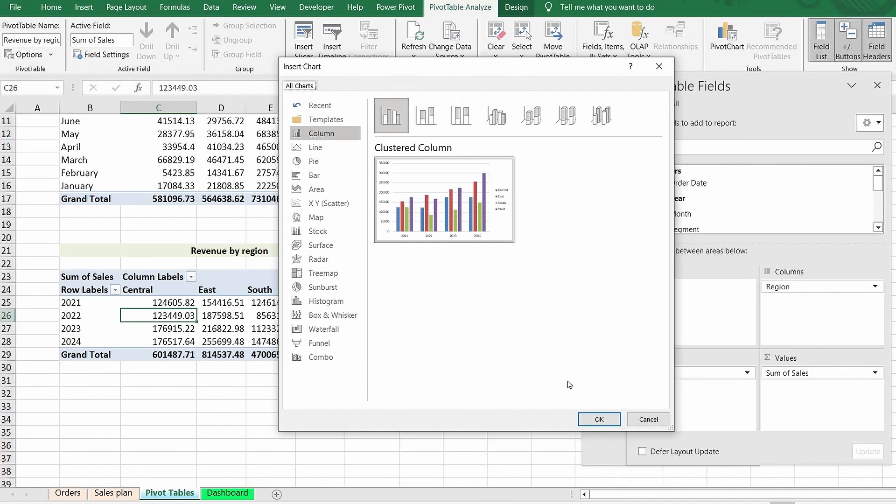
{"action": "left_click", "coordinate": [599, 421]}
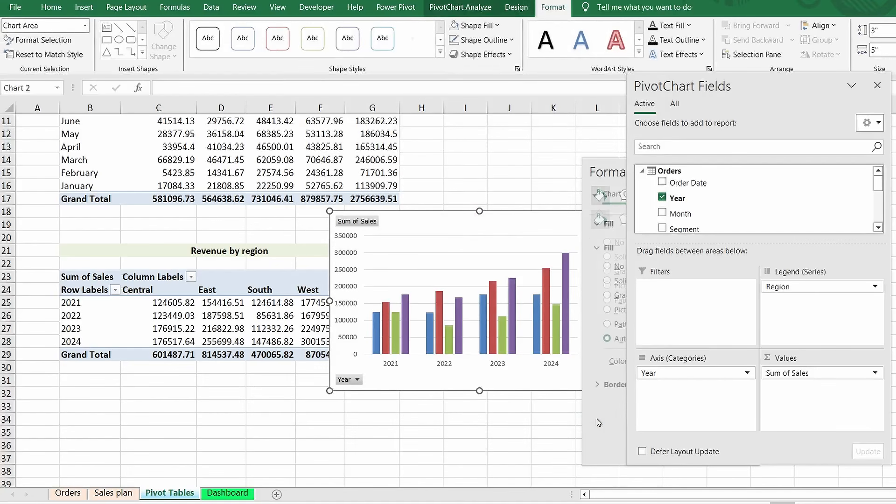
Step: Cut the region column chart and paste it on the Dashboard sheet, placing it inside the empty frame spanning columns P to W below row 27
{"action": "left_click_drag", "start_coordinate": [438, 214], "coordinate": [347, 252]}
{"action": "right_click", "coordinate": [348, 256]}
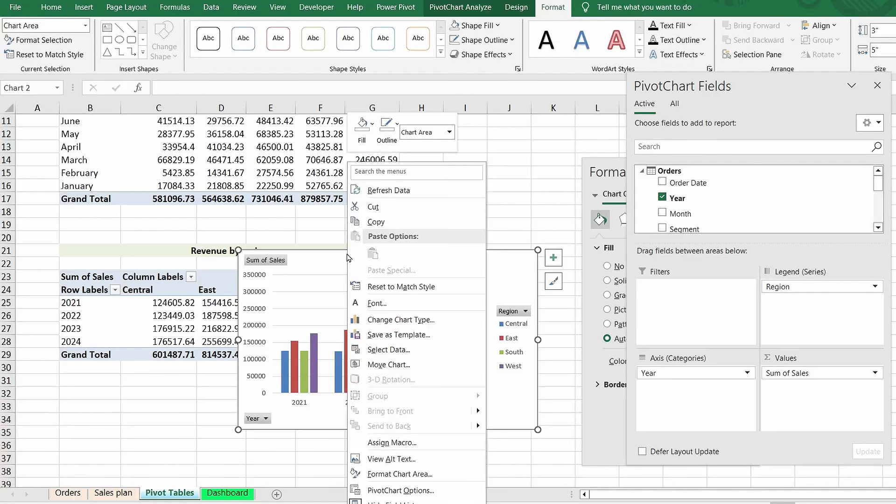
{"action": "left_click", "coordinate": [372, 207]}
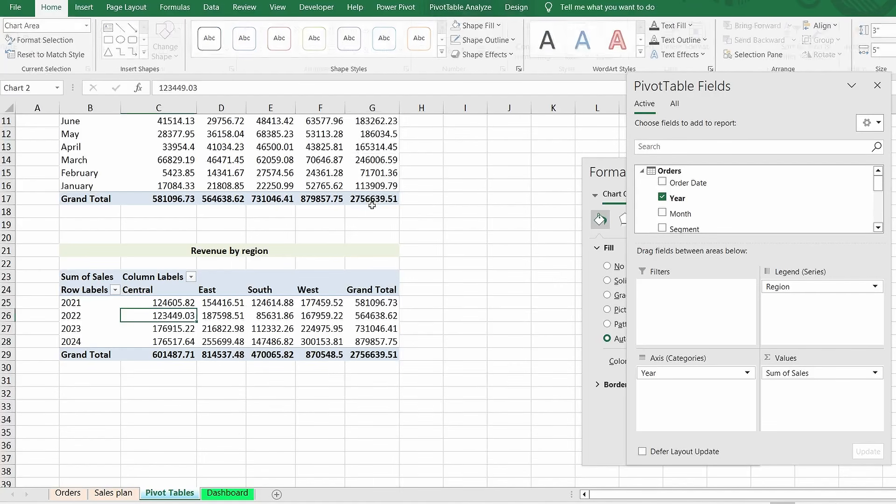
{"action": "left_click", "coordinate": [245, 492]}
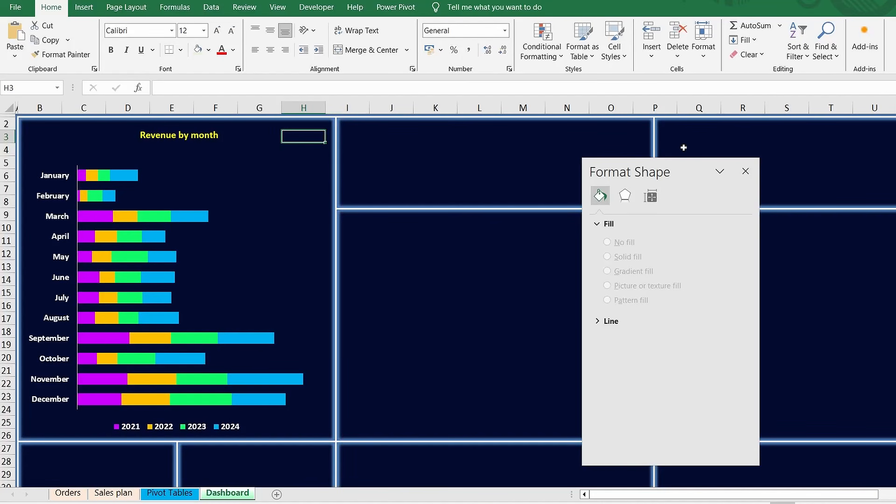
{"action": "left_click_drag", "start_coordinate": [690, 165], "coordinate": [366, 162]}
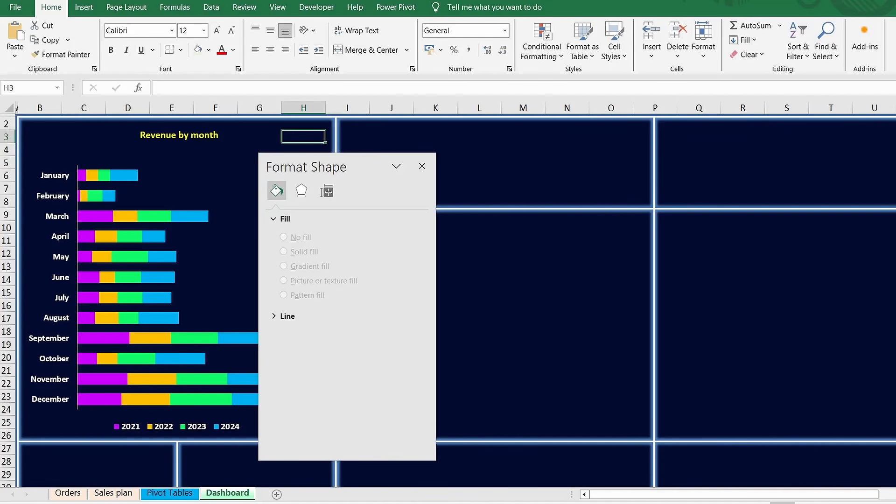
{"action": "scroll", "coordinate": [801, 495], "scroll_direction": "down", "scroll_amount": 4}
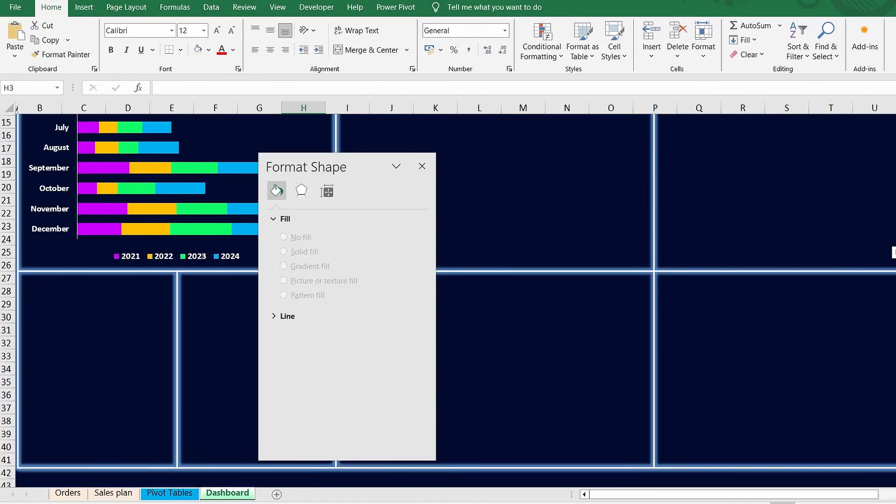
{"action": "left_click_drag", "start_coordinate": [801, 495], "coordinate": [814, 495]}
{"action": "left_click", "coordinate": [729, 368]}
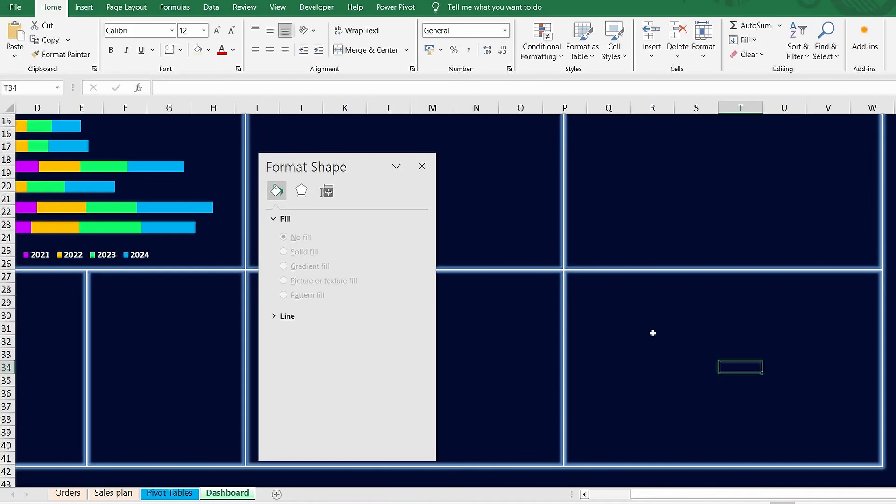
{"action": "key", "text": "ctrl+v"}
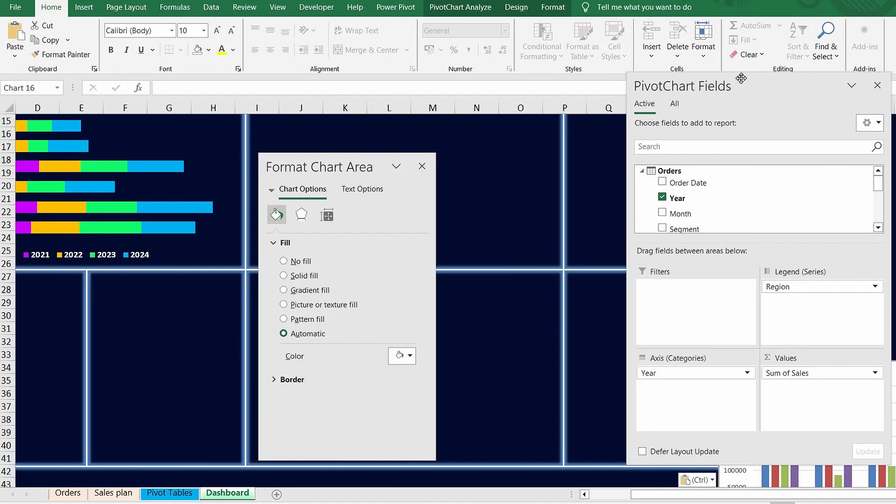
{"action": "left_click_drag", "start_coordinate": [761, 83], "coordinate": [133, 130]}
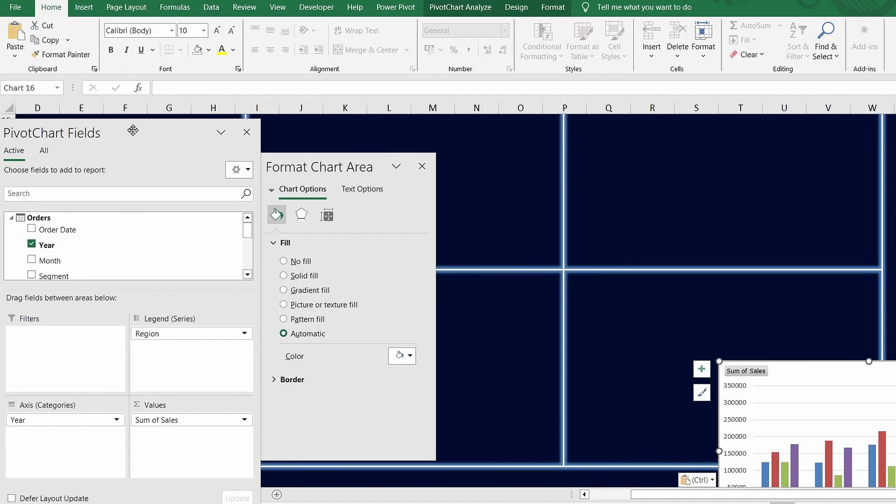
{"action": "left_click_drag", "start_coordinate": [815, 371], "coordinate": [666, 286]}
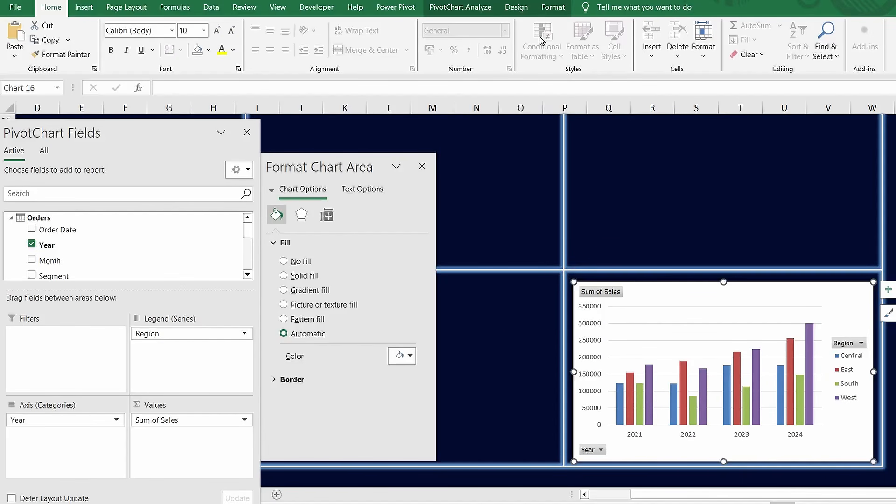
Step: Set the region chart's area to No Fill and No Outline
{"action": "left_click", "coordinate": [553, 7]}
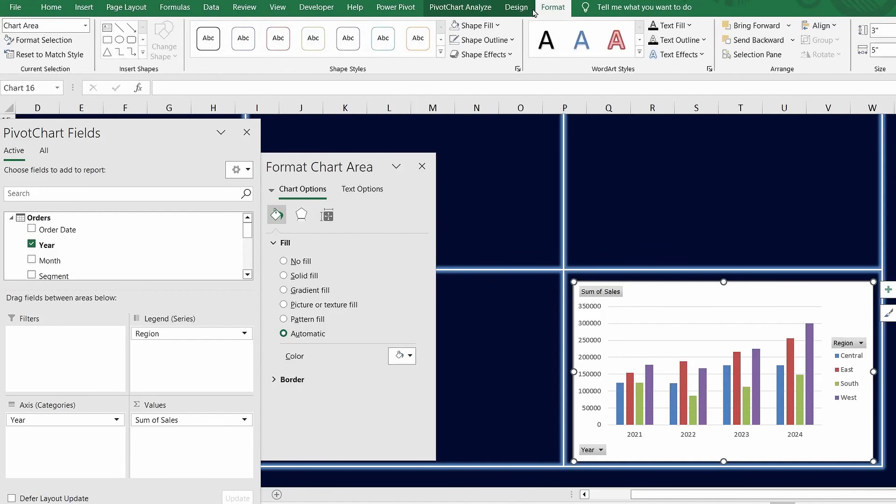
{"action": "left_click", "coordinate": [497, 27]}
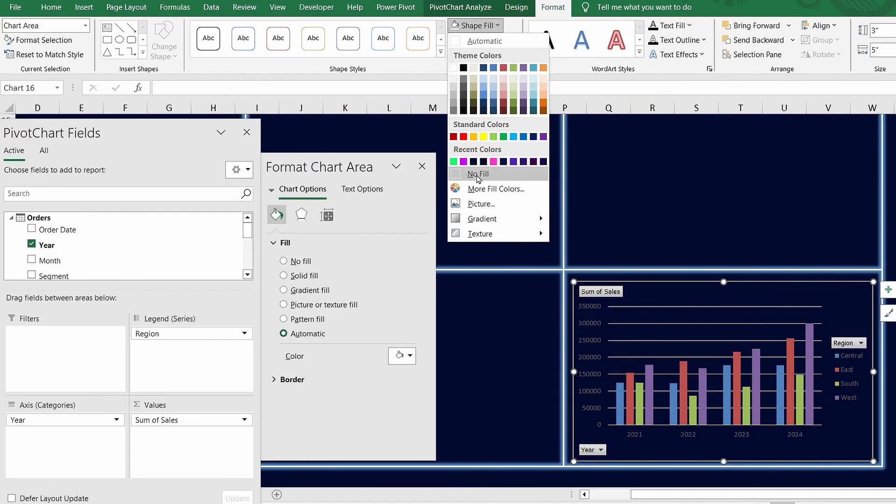
{"action": "left_click", "coordinate": [477, 175]}
{"action": "left_click", "coordinate": [509, 41]}
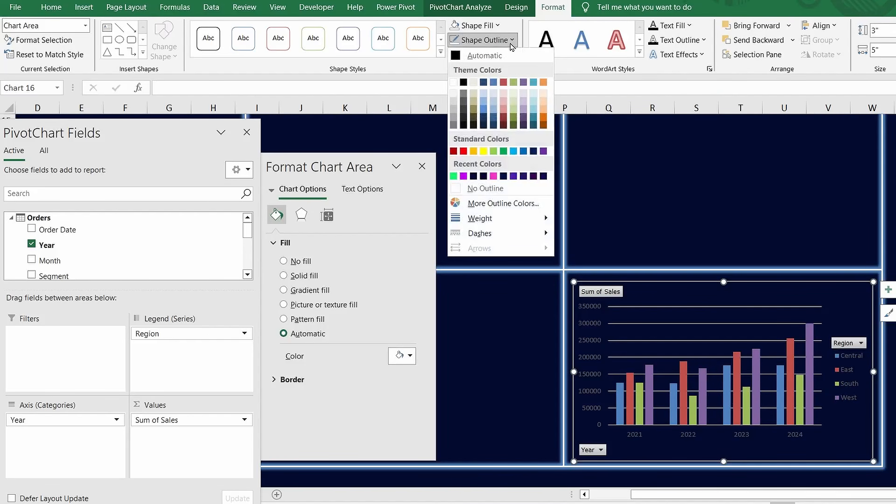
{"action": "left_click", "coordinate": [480, 187]}
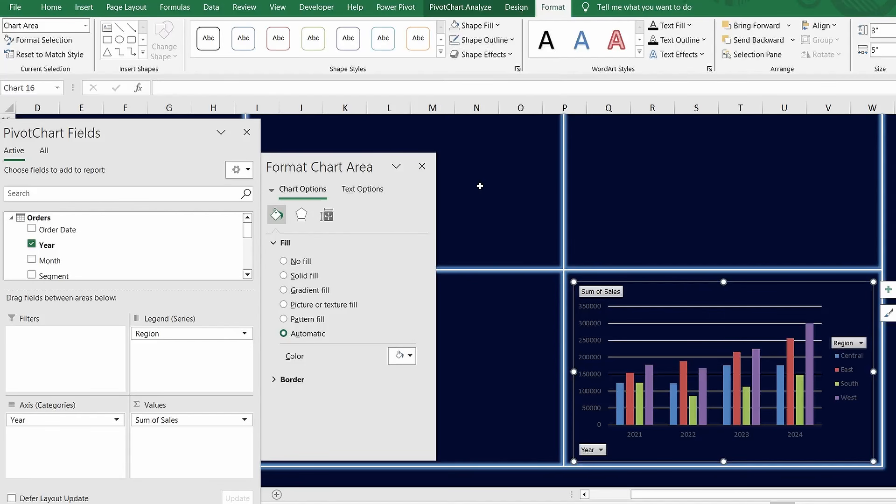
Step: Hide all field buttons on the region chart
{"action": "left_click", "coordinate": [475, 11]}
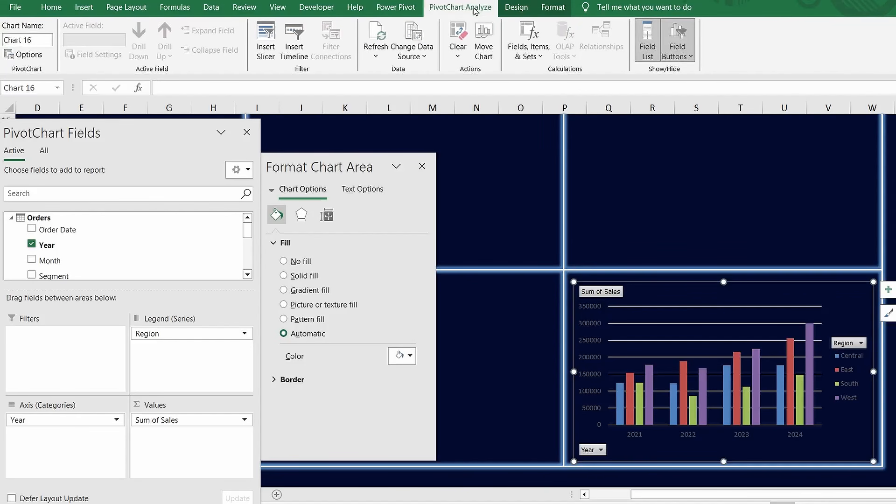
{"action": "left_click", "coordinate": [678, 57]}
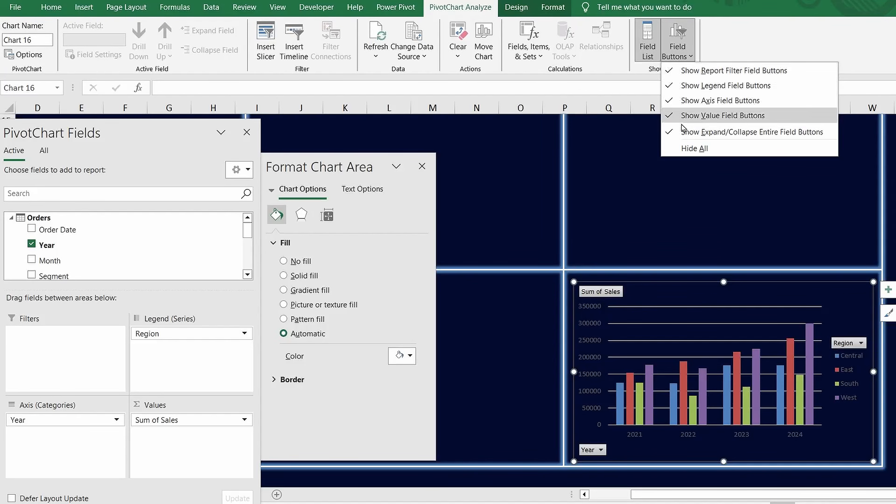
{"action": "left_click", "coordinate": [685, 149]}
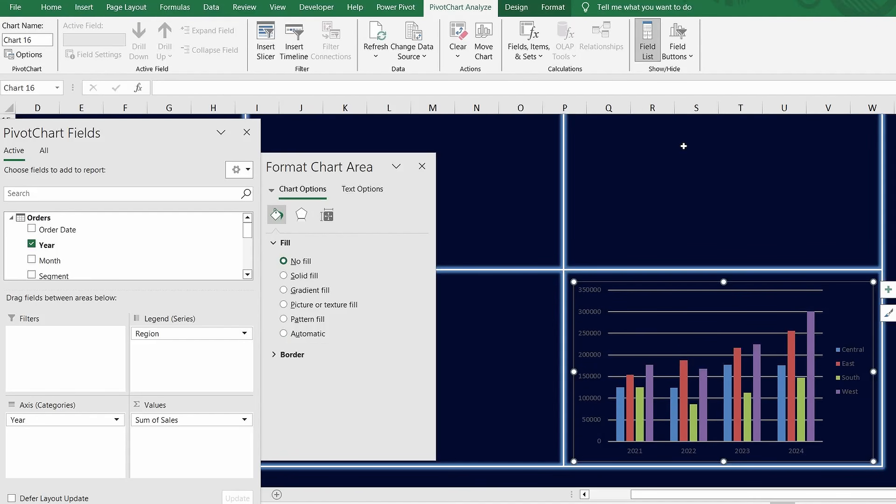
Step: Remove the primary vertical axis and the gridlines from the region chart
{"action": "left_click", "coordinate": [889, 292]}
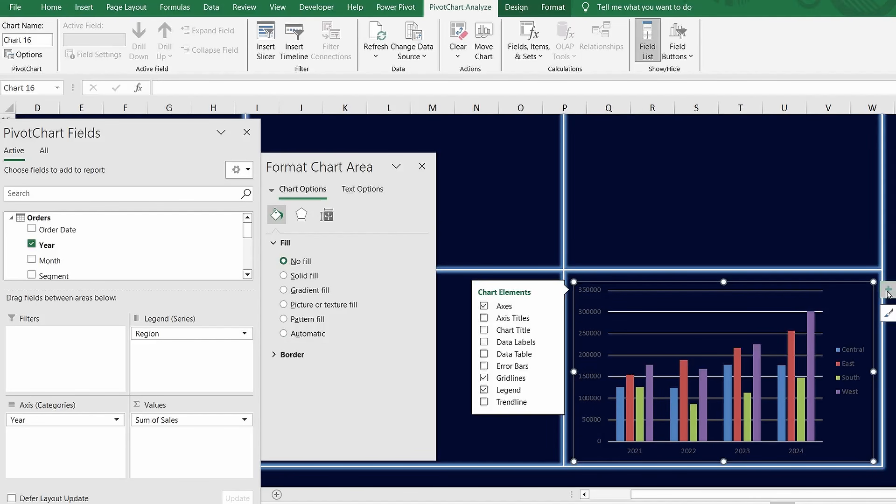
{"action": "left_click", "coordinate": [552, 307]}
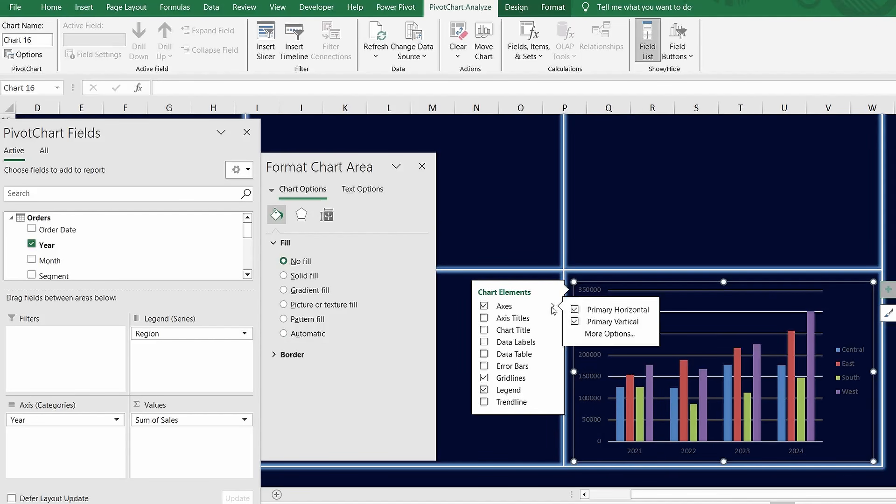
{"action": "left_click", "coordinate": [575, 322]}
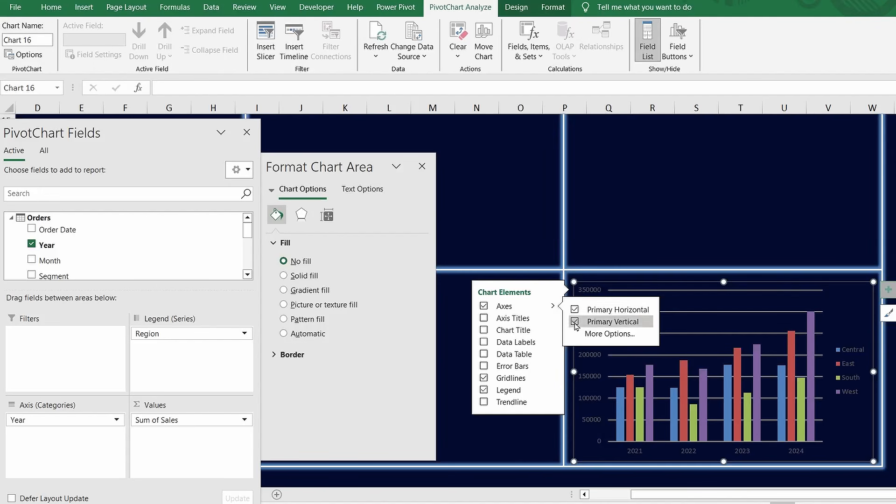
{"action": "left_click", "coordinate": [484, 379]}
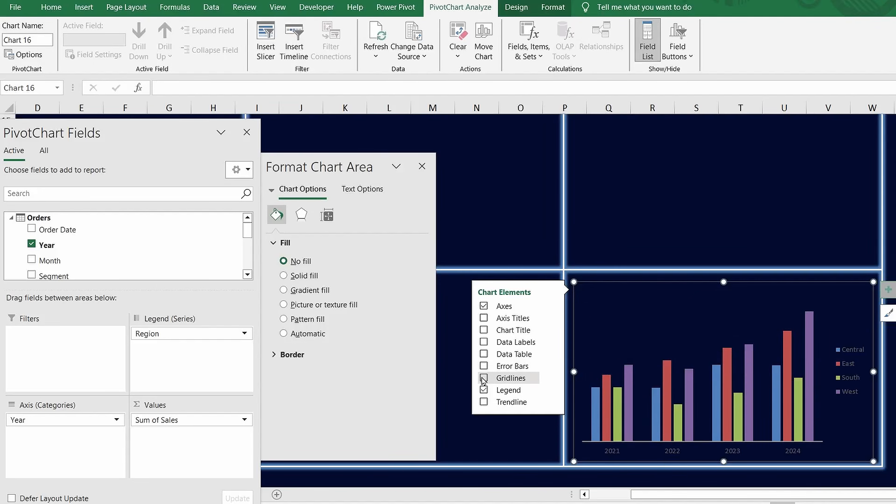
Step: Format the region chart's year axis labels as white, bold, 11 pt text
{"action": "left_click", "coordinate": [613, 451]}
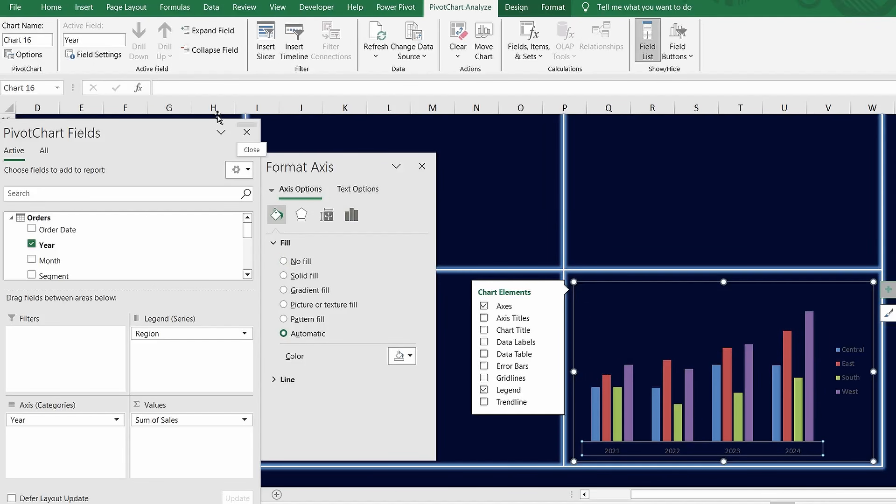
{"action": "left_click", "coordinate": [51, 7]}
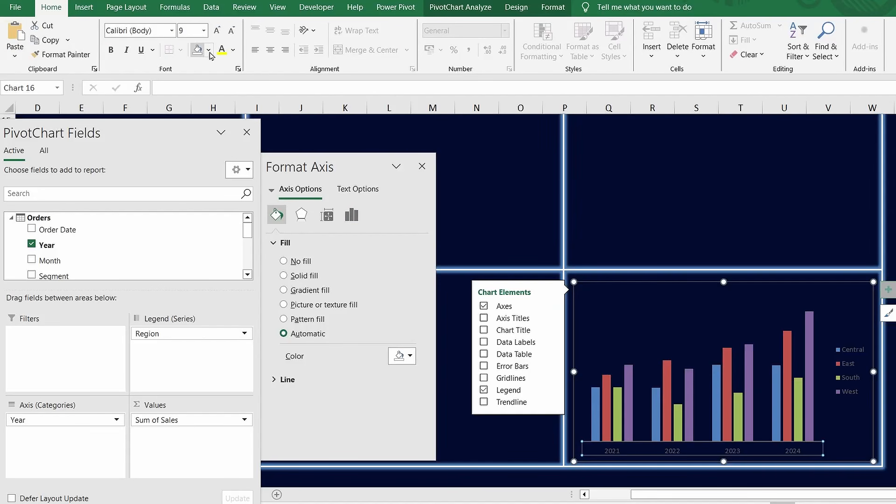
{"action": "left_click", "coordinate": [232, 50]}
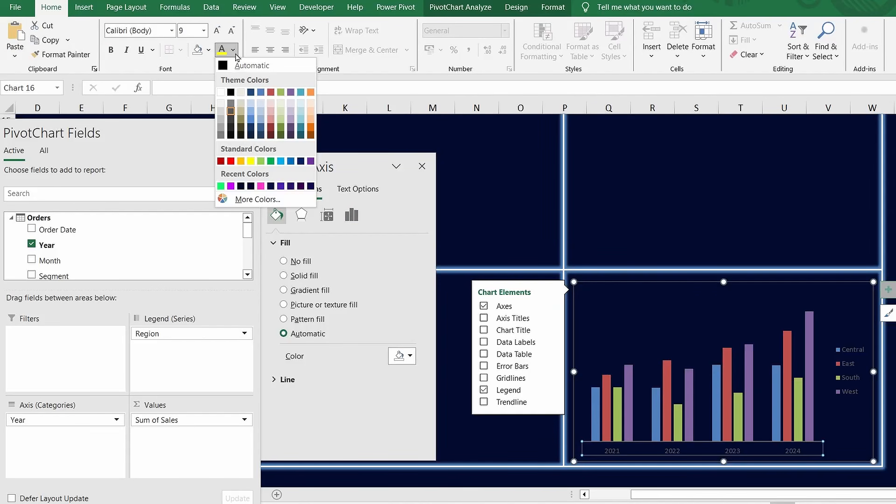
{"action": "left_click", "coordinate": [220, 93]}
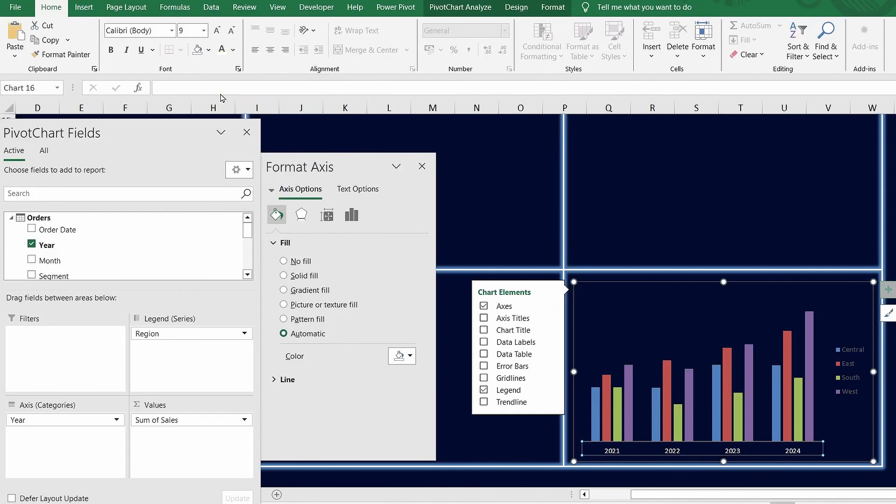
{"action": "left_click", "coordinate": [111, 50]}
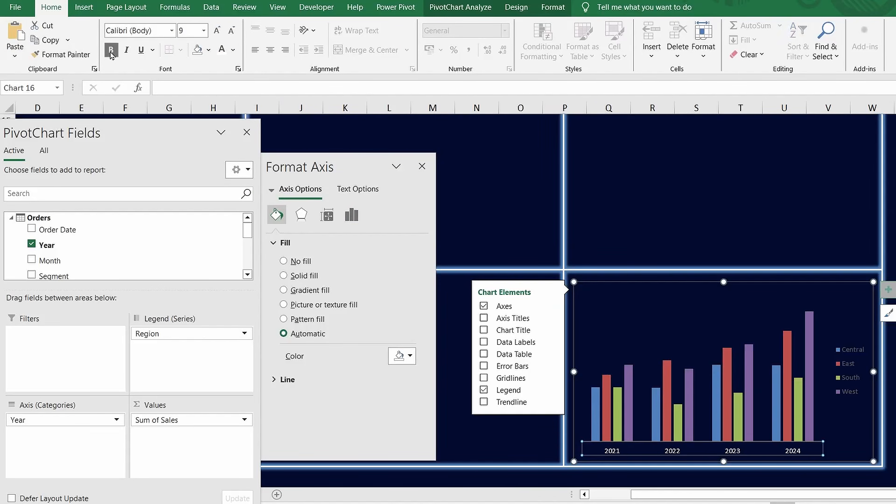
{"action": "left_click", "coordinate": [218, 31]}
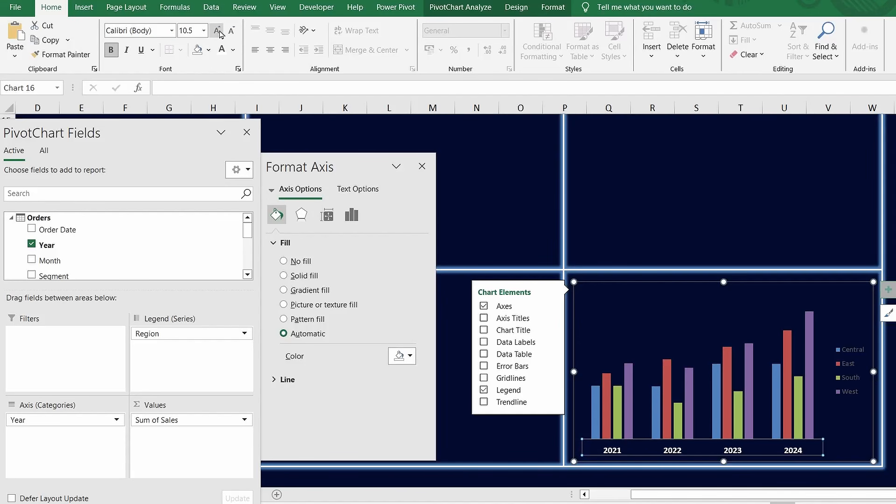
{"action": "left_click", "coordinate": [218, 32]}
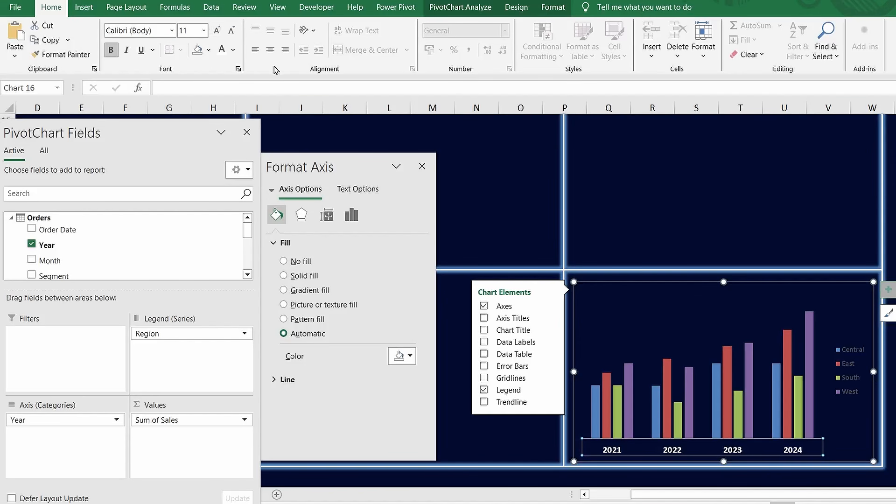
Step: Format the region chart's legend text as white, bold, 10 pt
{"action": "left_click", "coordinate": [845, 366]}
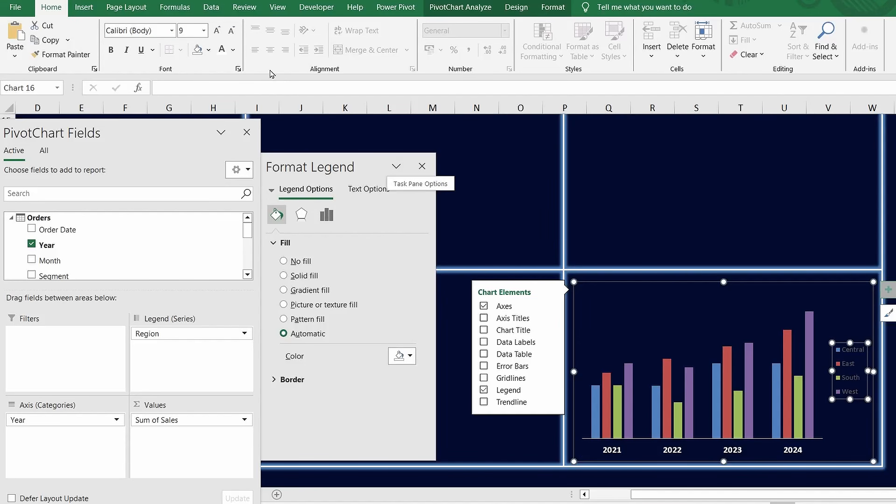
{"action": "left_click", "coordinate": [222, 49]}
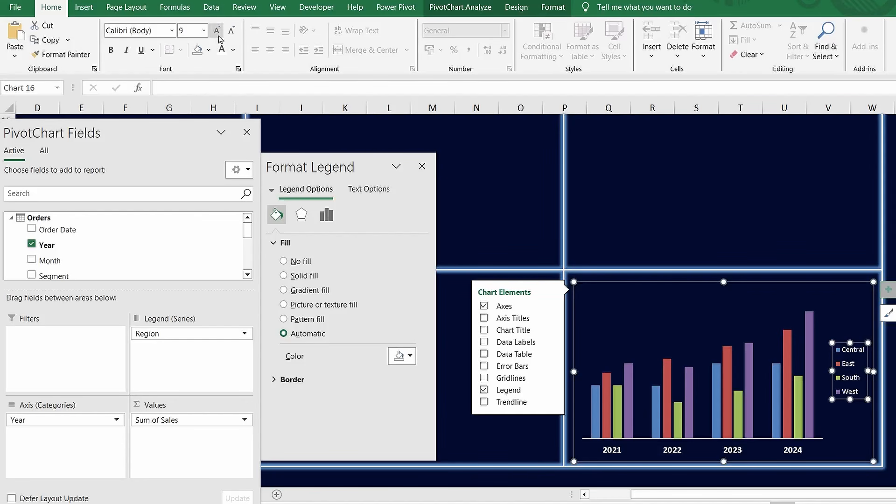
{"action": "left_click", "coordinate": [217, 31]}
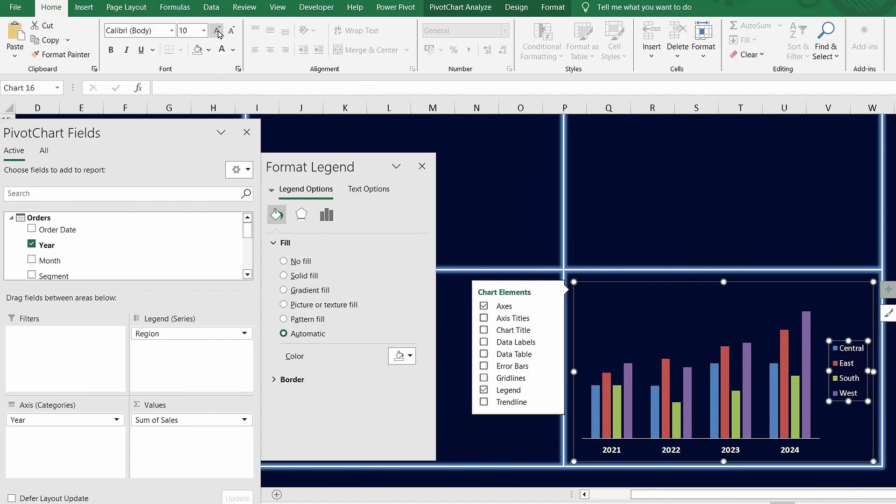
{"action": "left_click", "coordinate": [111, 50]}
Step: Widen the region chart on both sides to fill its frame and stretch its plot area toward the legend
{"action": "left_click_drag", "start_coordinate": [876, 372], "coordinate": [879, 371]}
{"action": "left_click", "coordinate": [869, 372]}
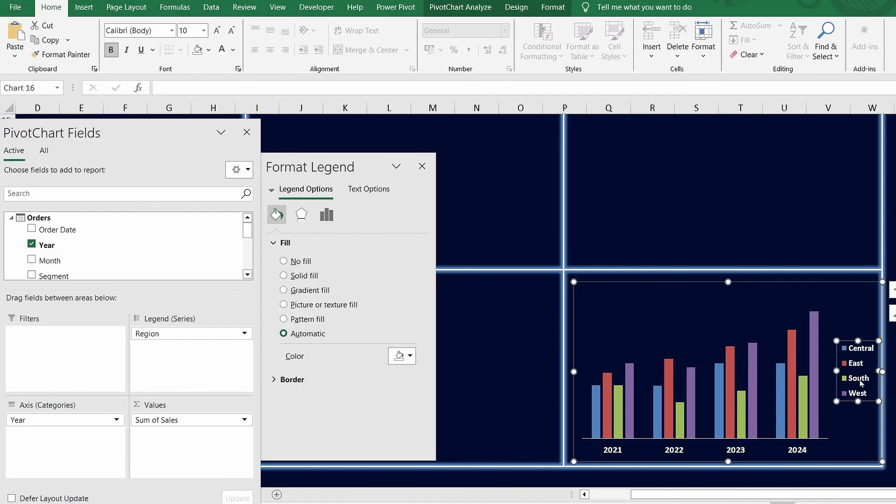
{"action": "left_click", "coordinate": [573, 372]}
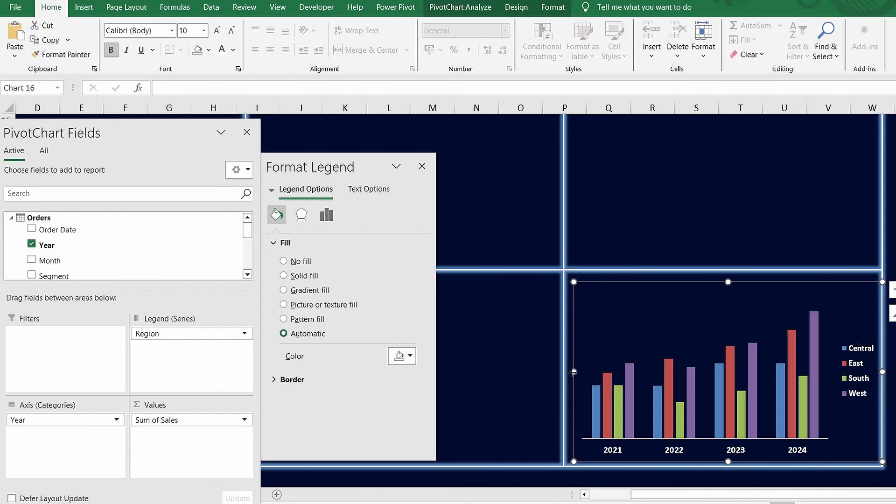
{"action": "left_click_drag", "start_coordinate": [573, 372], "coordinate": [567, 372]}
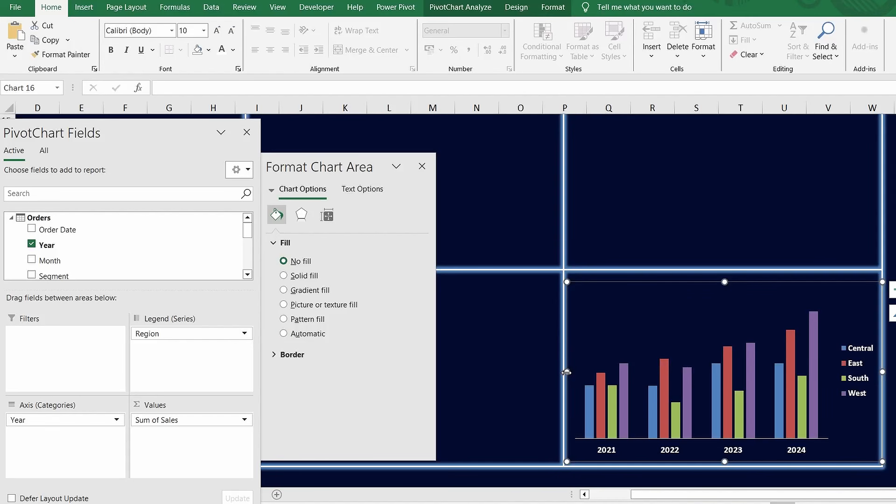
{"action": "left_click", "coordinate": [824, 379]}
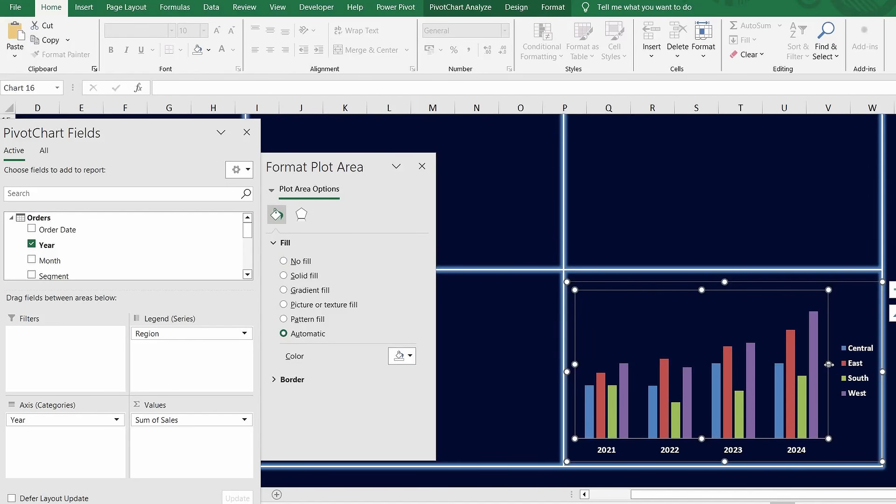
{"action": "left_click_drag", "start_coordinate": [829, 365], "coordinate": [837, 365]}
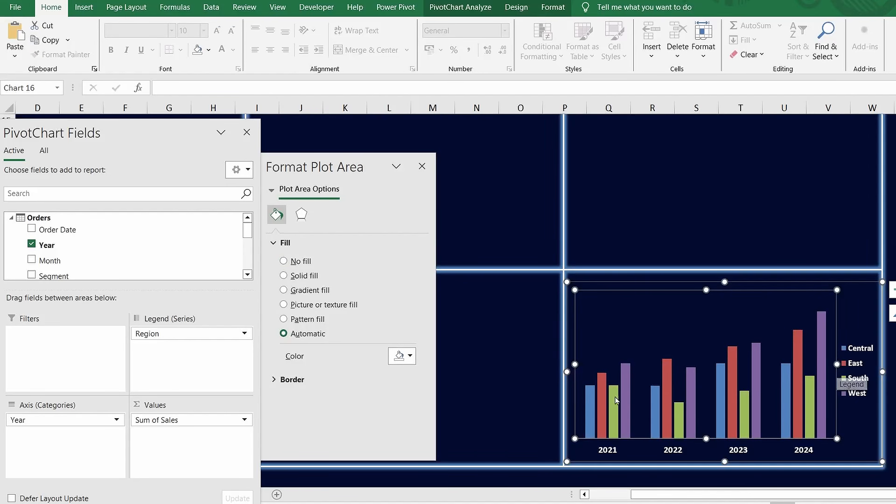
Step: Fill the region chart's Central columns with bright purple from the recent colours and the East columns with standard orange
{"action": "left_click", "coordinate": [589, 409]}
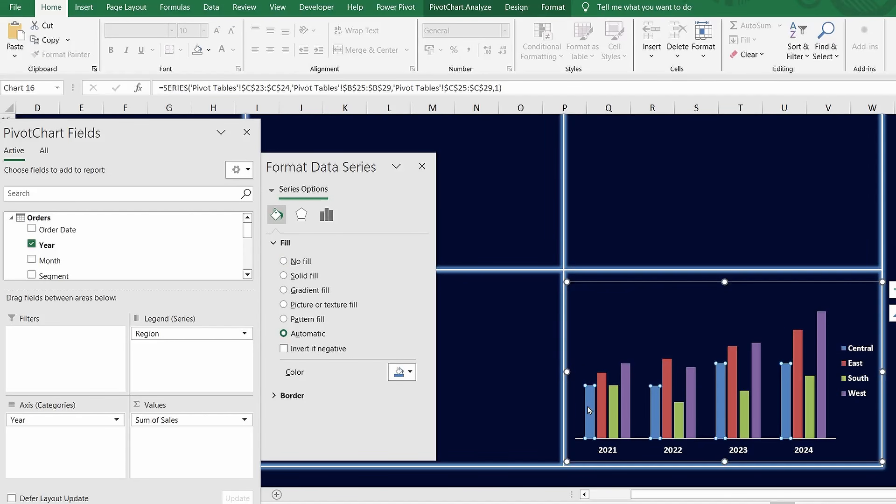
{"action": "left_click", "coordinate": [410, 372]}
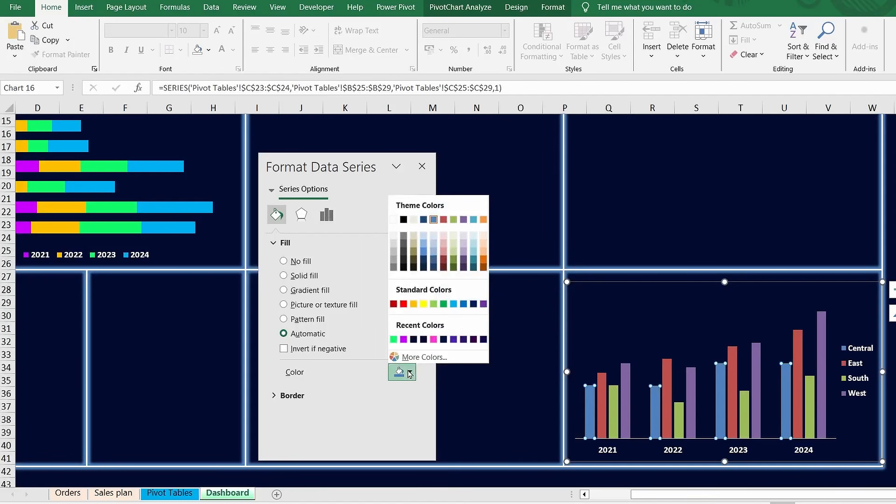
{"action": "left_click", "coordinate": [403, 340]}
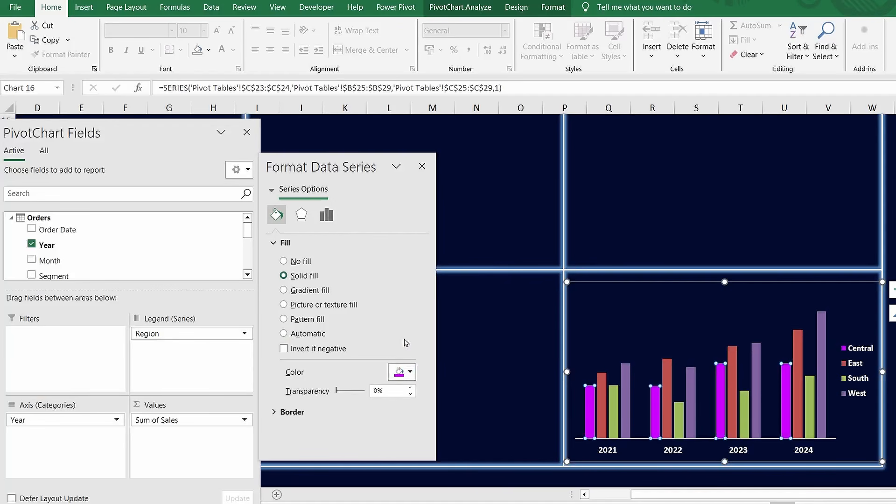
{"action": "left_click", "coordinate": [601, 415]}
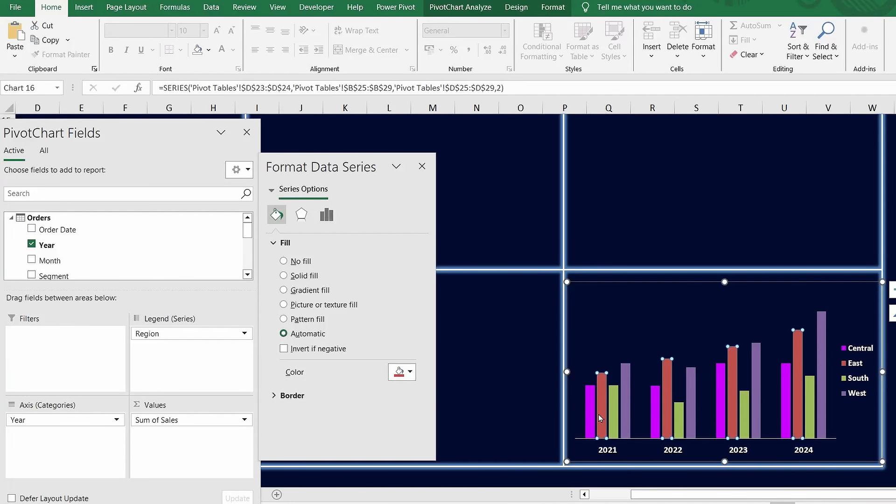
{"action": "left_click", "coordinate": [410, 373]}
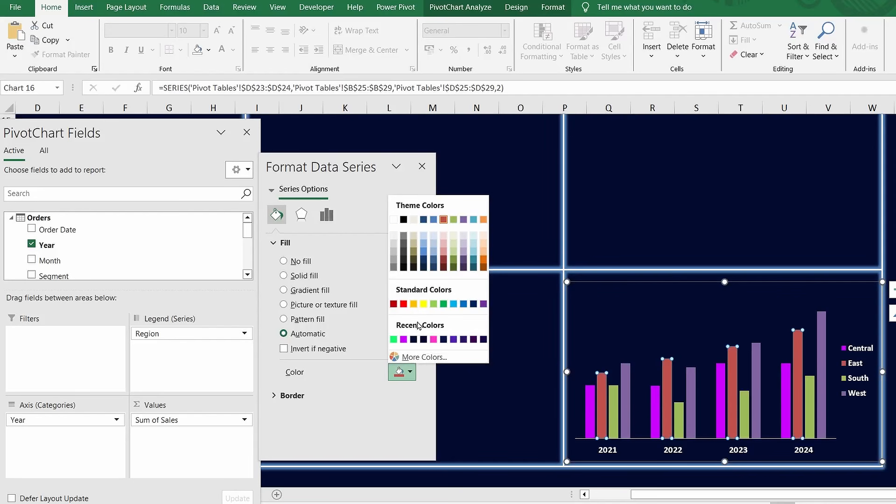
{"action": "left_click", "coordinate": [414, 304]}
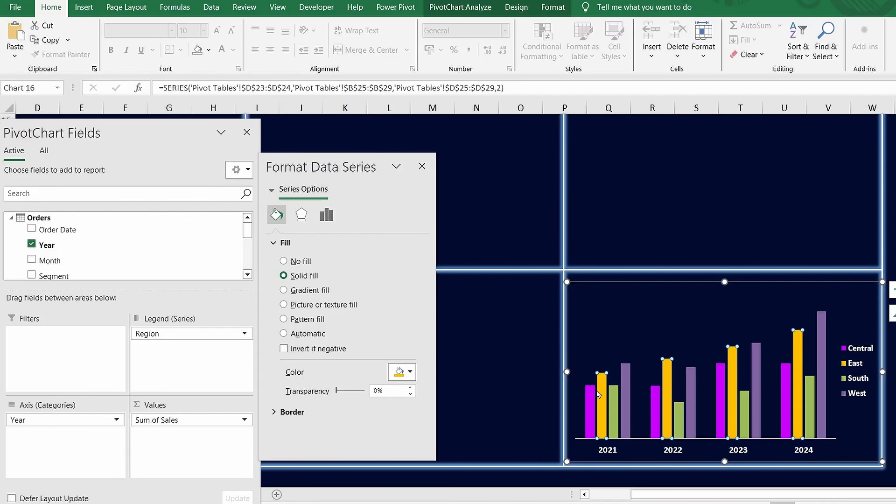
Step: Fill the region chart's South columns with bright green from the recent colours and the West columns with standard light blue
{"action": "left_click", "coordinate": [613, 410]}
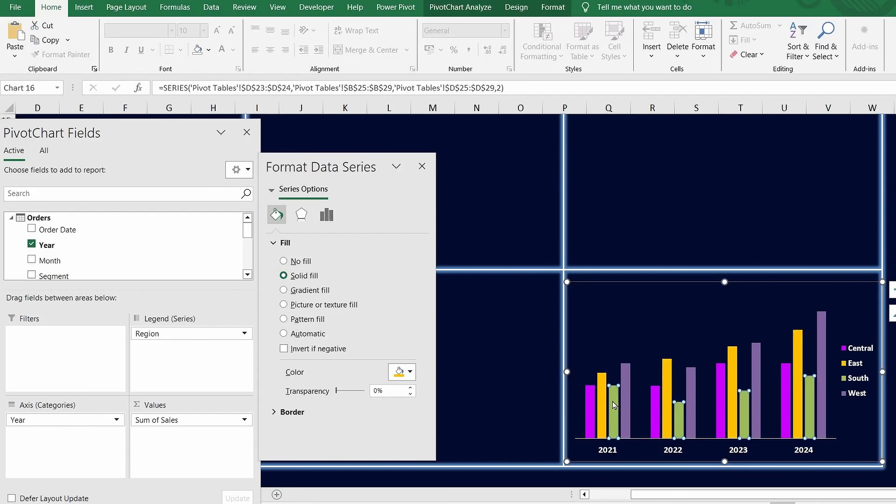
{"action": "left_click", "coordinate": [410, 374]}
{"action": "left_click", "coordinate": [393, 344]}
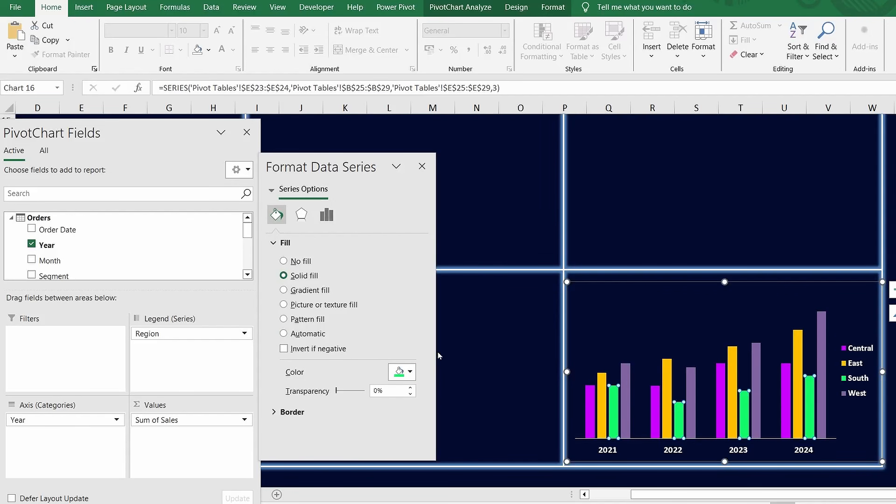
{"action": "left_click", "coordinate": [626, 383]}
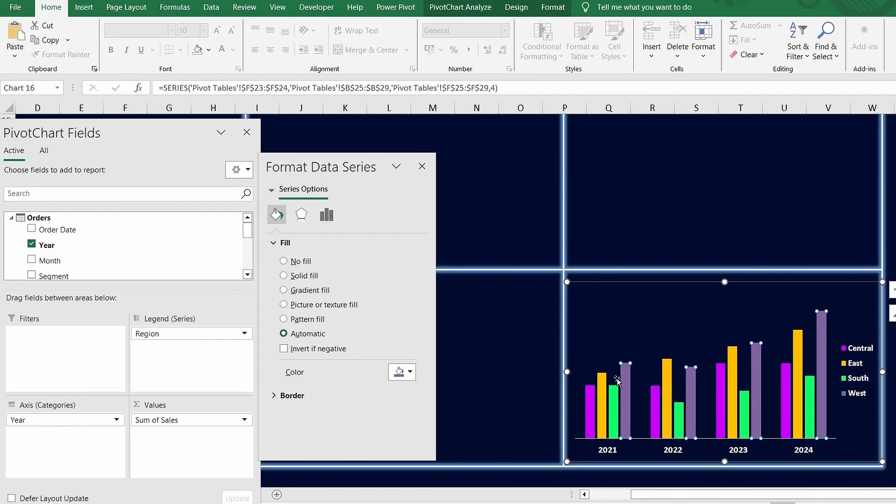
{"action": "left_click", "coordinate": [411, 375]}
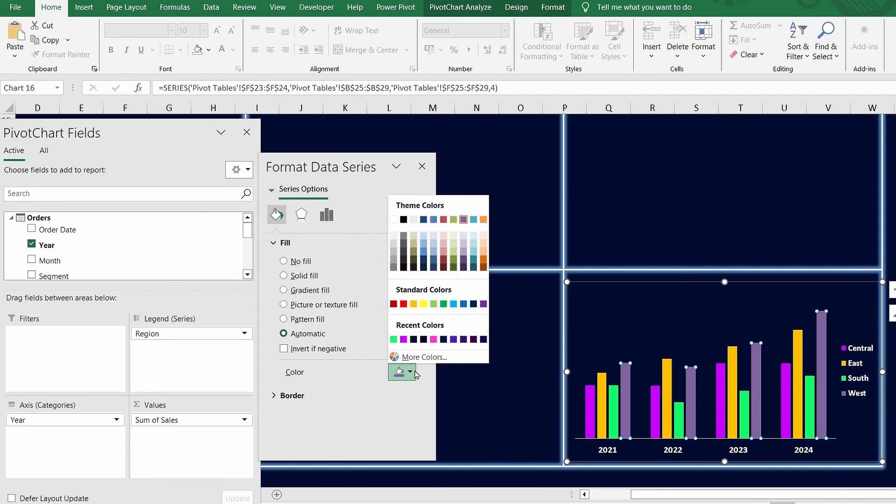
{"action": "left_click", "coordinate": [453, 304]}
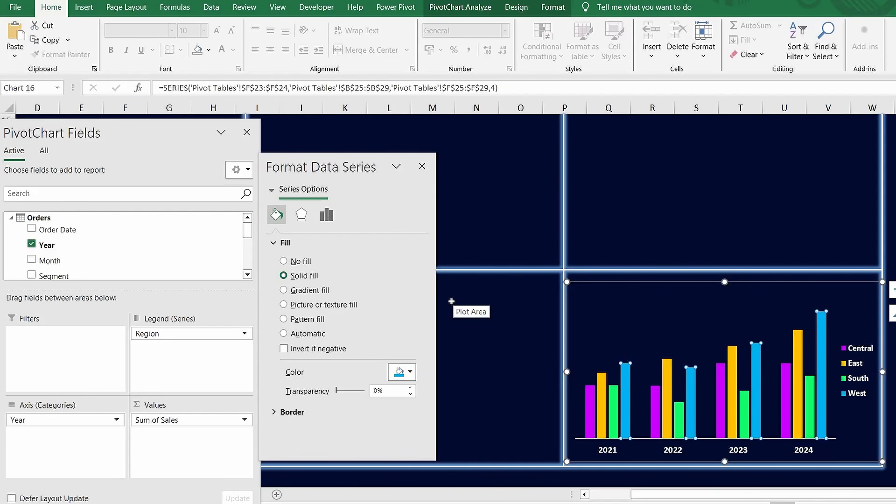
Step: Set the region chart's gap width to 170% and its series overlap to -33%
{"action": "left_click", "coordinate": [326, 215]}
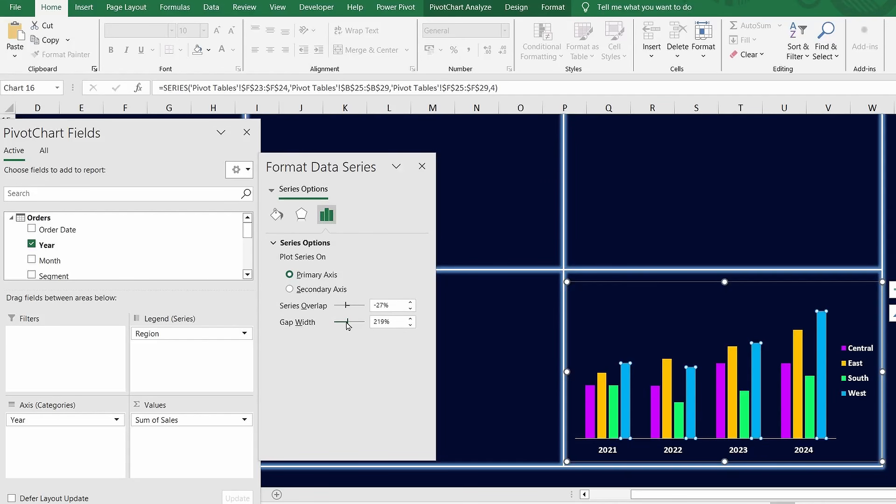
{"action": "left_click_drag", "start_coordinate": [348, 326], "coordinate": [347, 310]}
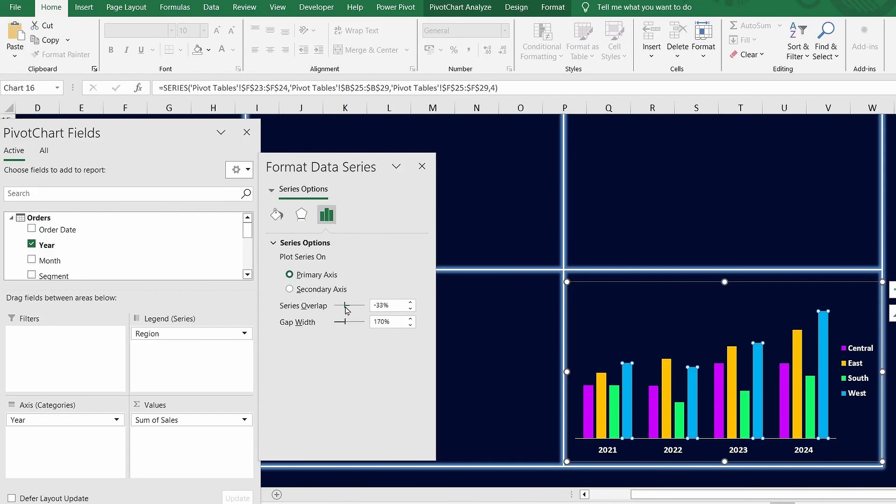
Step: Copy the "Revenue by month" title text box and paste it above the region chart
{"action": "left_click", "coordinate": [682, 234]}
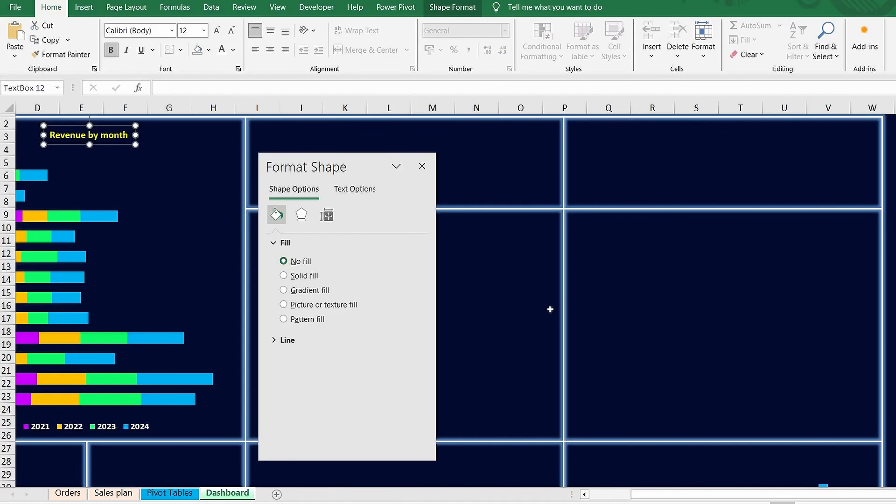
{"action": "scroll", "coordinate": [551, 309], "scroll_direction": "down", "scroll_amount": 3}
{"action": "left_click", "coordinate": [678, 335]}
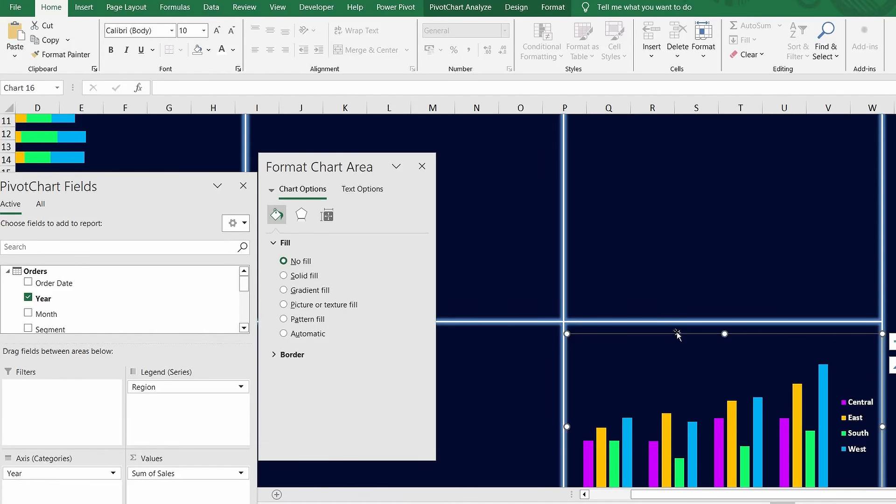
{"action": "left_click", "coordinate": [677, 329]}
{"action": "key", "text": "ctrl+v"}
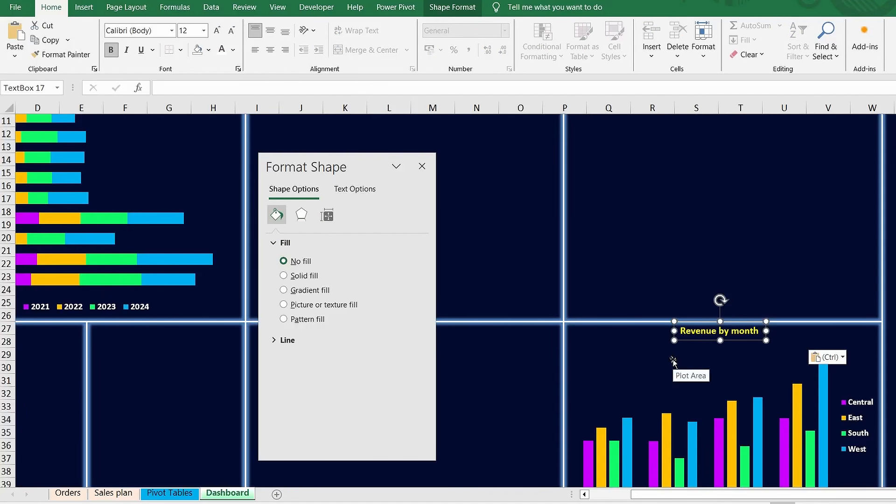
Step: Change the pasted title to "Revenue by region" and move it slightly down inside the chart's frame
{"action": "scroll", "coordinate": [673, 364], "scroll_direction": "down", "scroll_amount": 2}
{"action": "double_click", "coordinate": [745, 265]}
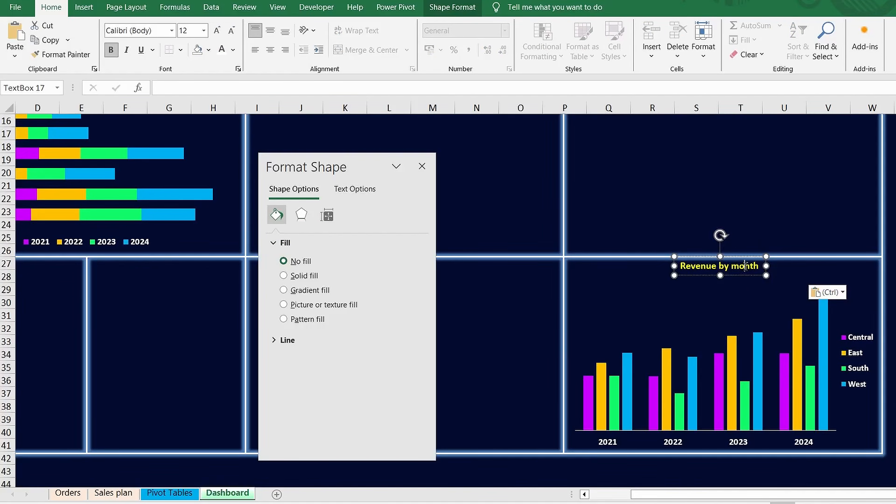
{"action": "type", "text": "region"}
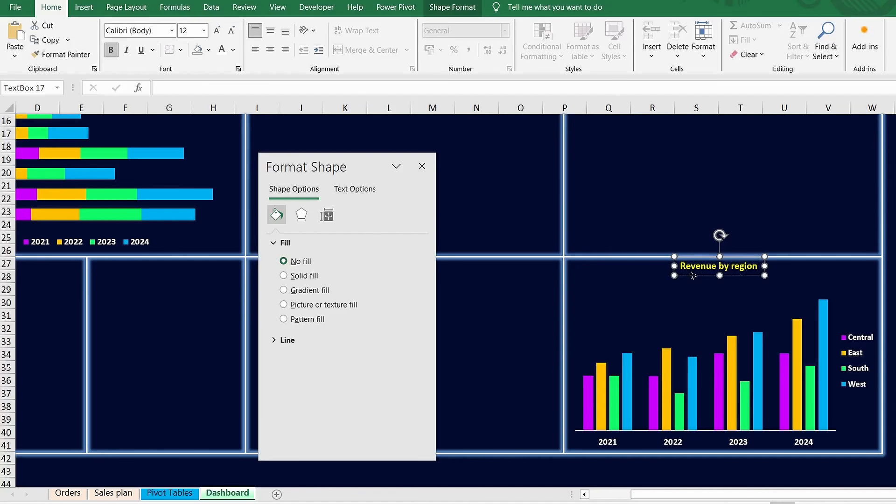
{"action": "mouse_move", "coordinate": [693, 276]}
{"action": "left_mouse_down"}
{"action": "mouse_move", "coordinate": [705, 292]}
{"action": "mouse_move", "coordinate": [695, 276]}
{"action": "mouse_move", "coordinate": [695, 284]}
{"action": "left_mouse_up"}
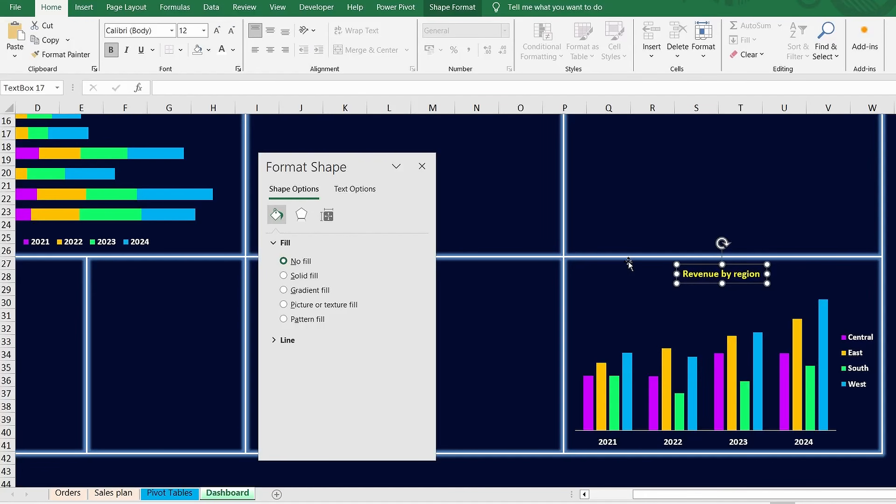
{"action": "left_click", "coordinate": [612, 243]}
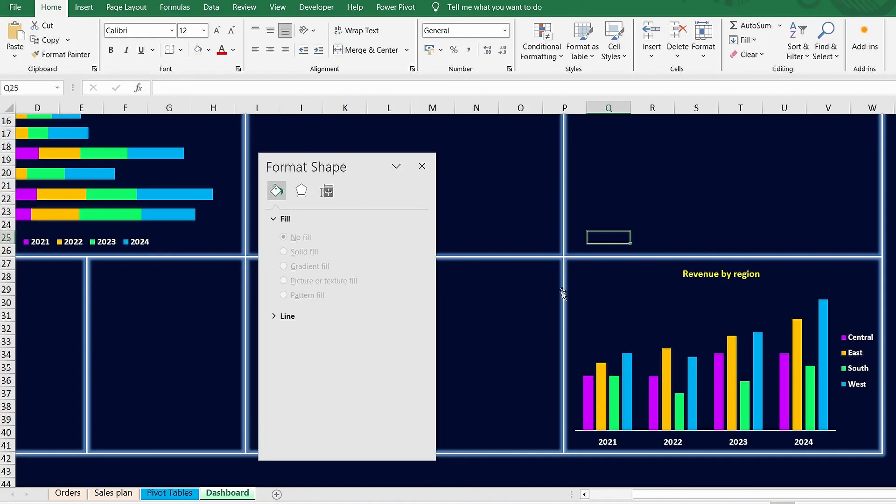
Step: On the Pivot Tables sheet, copy the Revenue by region pivot table (B23:G29) and paste it at cell J3
{"action": "left_click", "coordinate": [169, 493]}
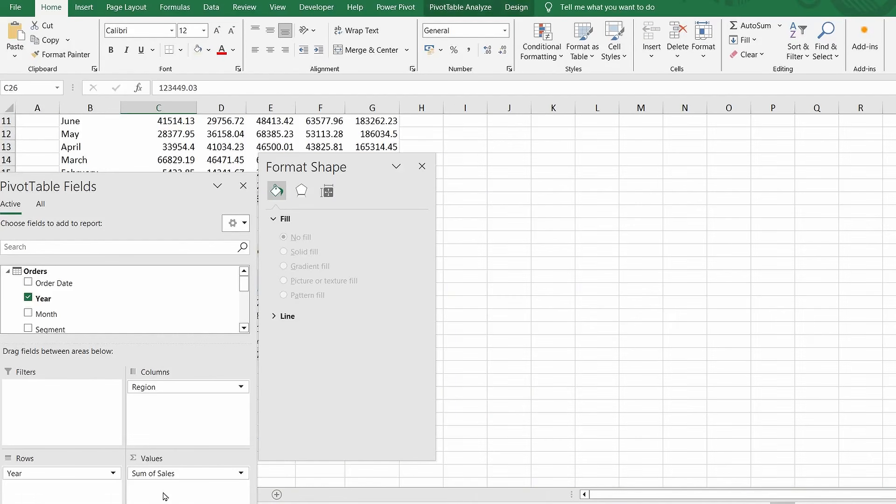
{"action": "left_click", "coordinate": [422, 166]}
{"action": "left_click_drag", "start_coordinate": [146, 182], "coordinate": [644, 411]}
{"action": "left_click_drag", "start_coordinate": [80, 276], "coordinate": [377, 357]}
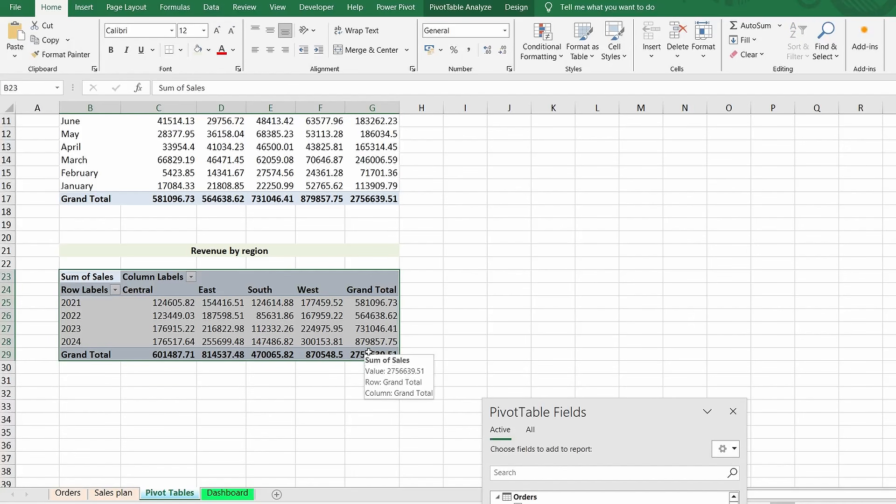
{"action": "key", "text": "ctrl+c"}
{"action": "scroll", "coordinate": [466, 350], "scroll_direction": "up", "scroll_amount": 4}
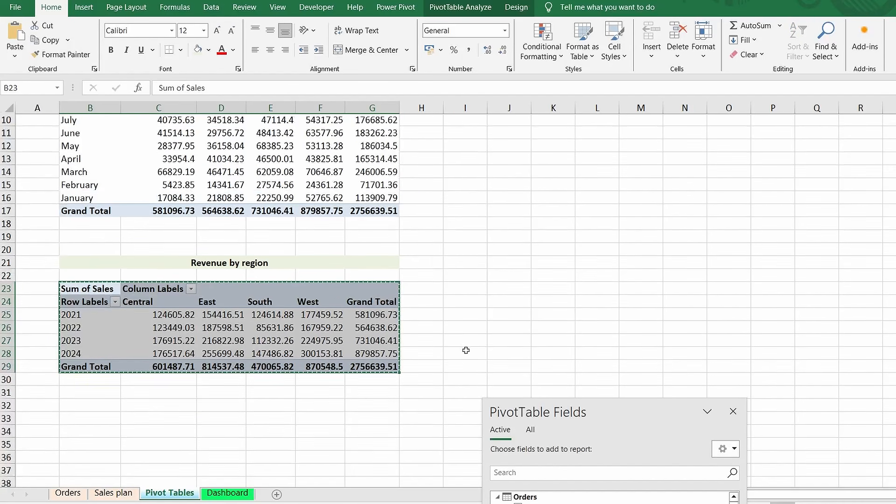
{"action": "left_click", "coordinate": [512, 146]}
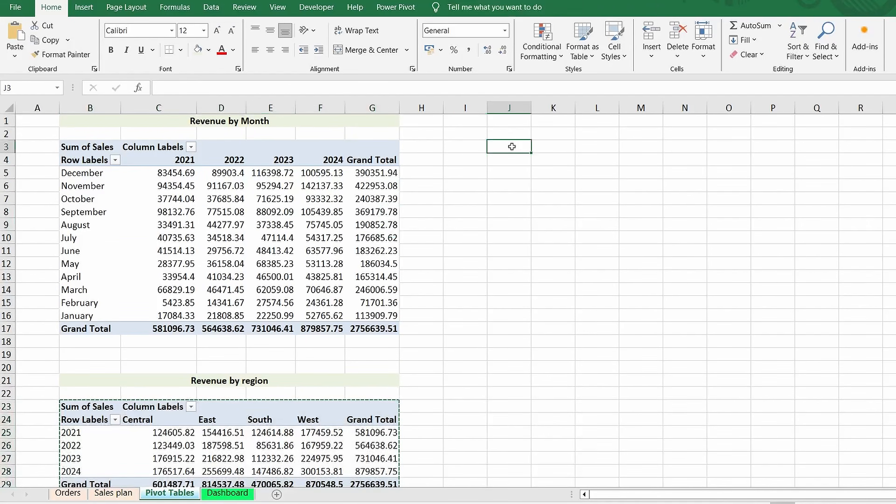
{"action": "key", "text": "ctrl+v"}
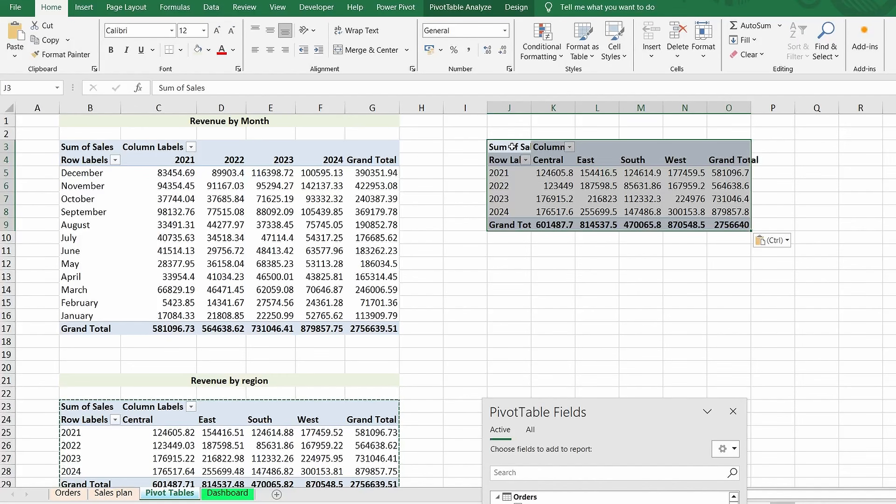
Step: Remove the Year and Region fields from the pasted pivot table and add Order Date to its row labels
{"action": "left_click_drag", "start_coordinate": [616, 419], "coordinate": [315, 108]}
{"action": "mouse_move", "coordinate": [433, 210]}
{"action": "left_mouse_down"}
{"action": "mouse_move", "coordinate": [432, 225]}
{"action": "mouse_move", "coordinate": [441, 212]}
{"action": "left_mouse_up"}
{"action": "left_click", "coordinate": [218, 234]}
{"action": "left_click", "coordinate": [218, 210]}
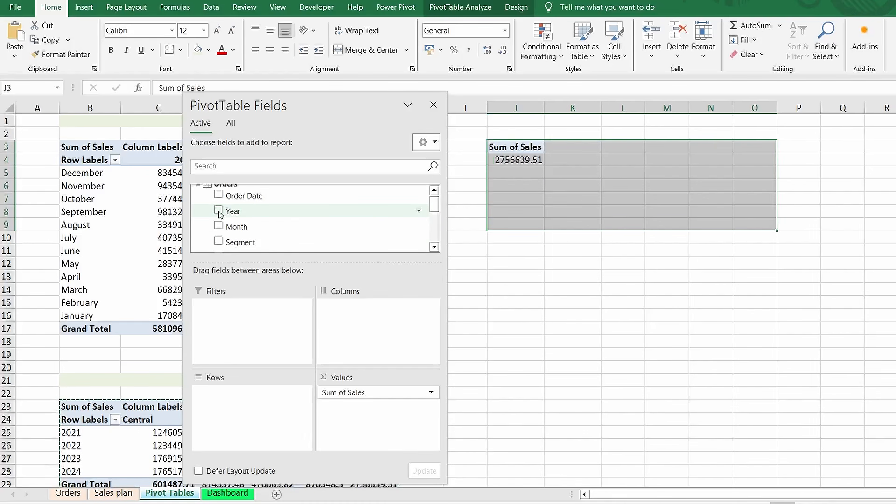
{"action": "right_click", "coordinate": [236, 196]}
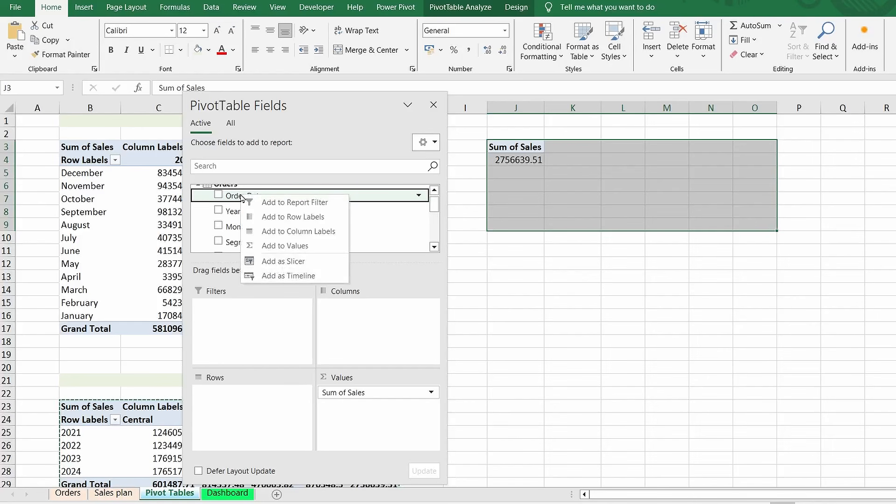
{"action": "left_click", "coordinate": [274, 218]}
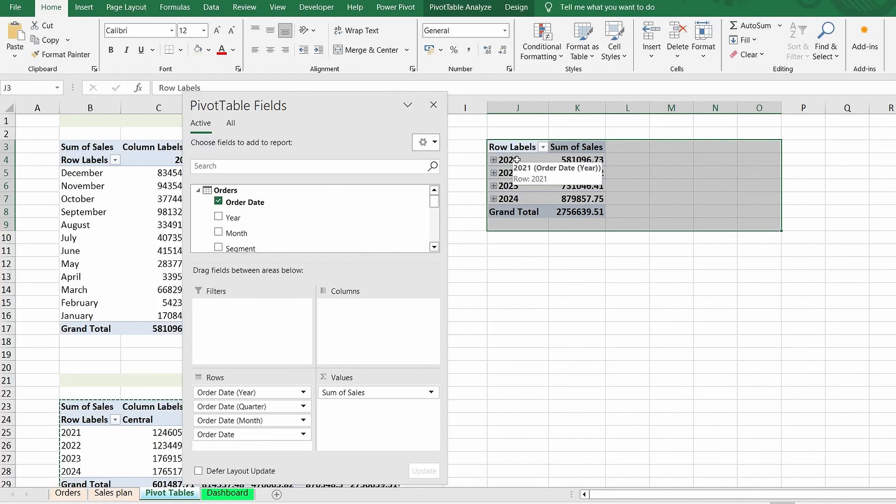
Step: Open the Expand/Collapse options for the 2021 row of the new Order Date pivot table
{"action": "left_click", "coordinate": [517, 160]}
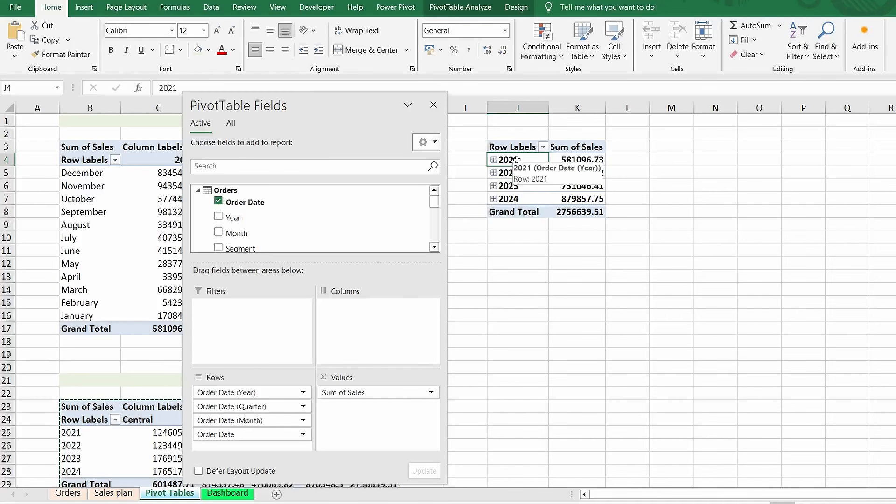
{"action": "right_click", "coordinate": [518, 160]}
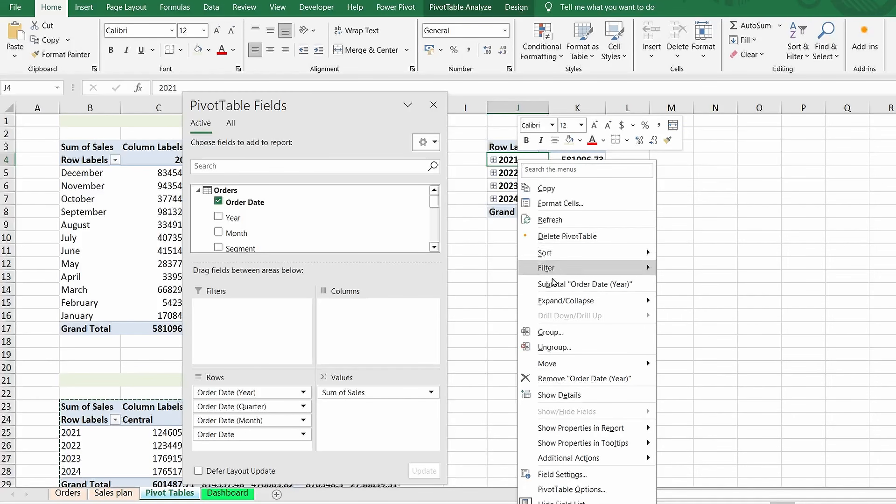
{"action": "mouse_move", "coordinate": [558, 302]}
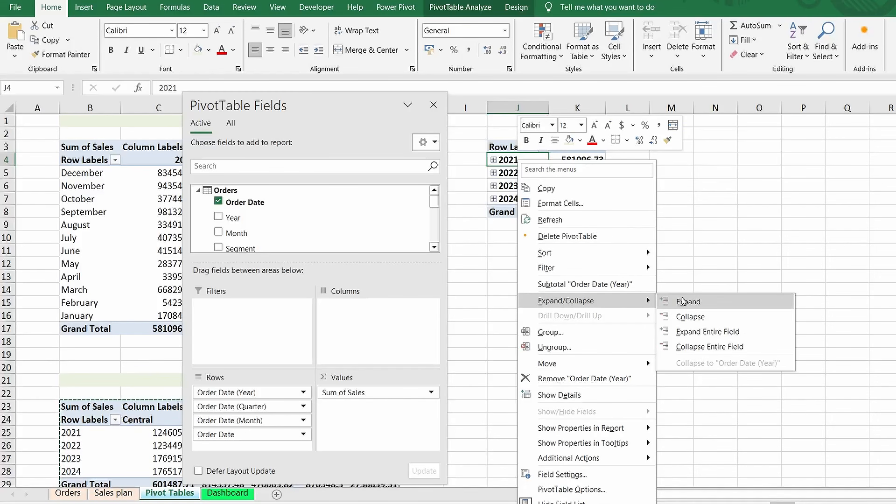
Step: Expand the entire year field of the sales pivot table to quarters and rename Qtr1 to Q1
{"action": "left_click", "coordinate": [698, 332]}
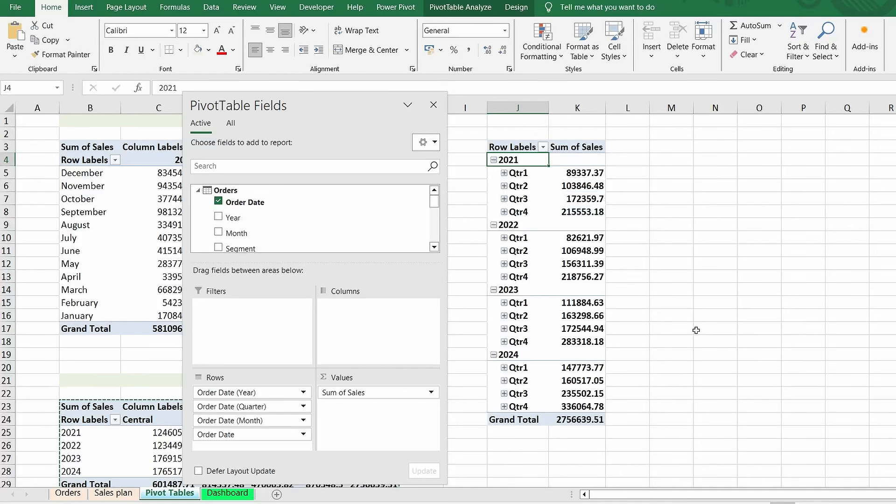
{"action": "left_click_drag", "start_coordinate": [329, 98], "coordinate": [337, 123]}
{"action": "left_click", "coordinate": [521, 173]}
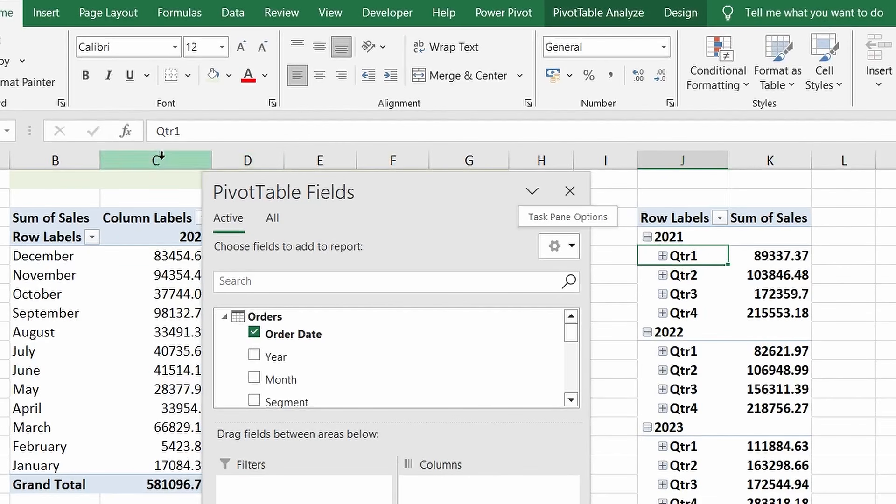
{"action": "left_click", "coordinate": [174, 131]}
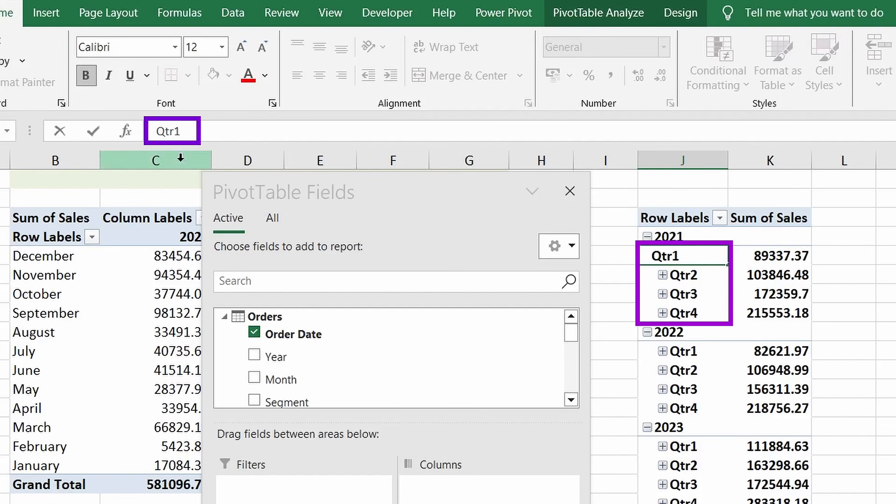
{"action": "key", "text": "BackSpace"}
{"action": "key", "text": "BackSpace"}
{"action": "key", "text": "Return"}
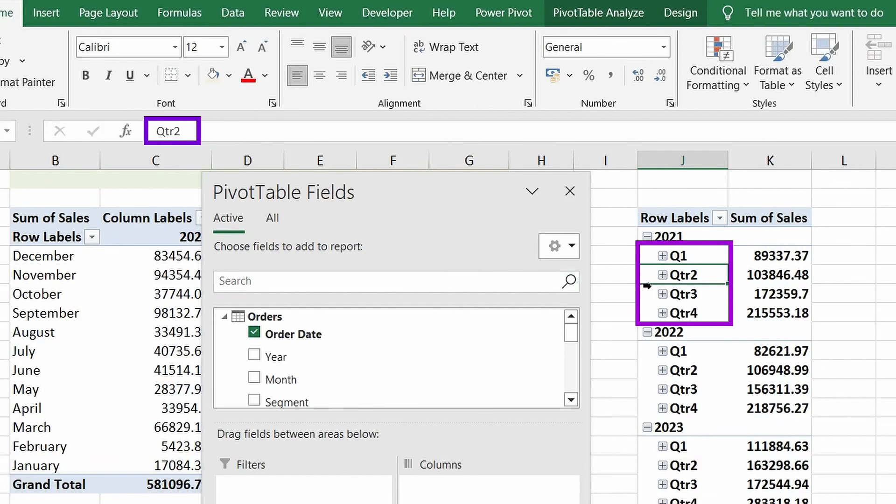
Step: Rename the remaining quarter labels Qtr2, Qtr3 and Qtr4 in the pivot table to Q2, Q3 and Q4
{"action": "left_click", "coordinate": [177, 132]}
{"action": "key", "text": "BackSpace"}
{"action": "key", "text": "BackSpace"}
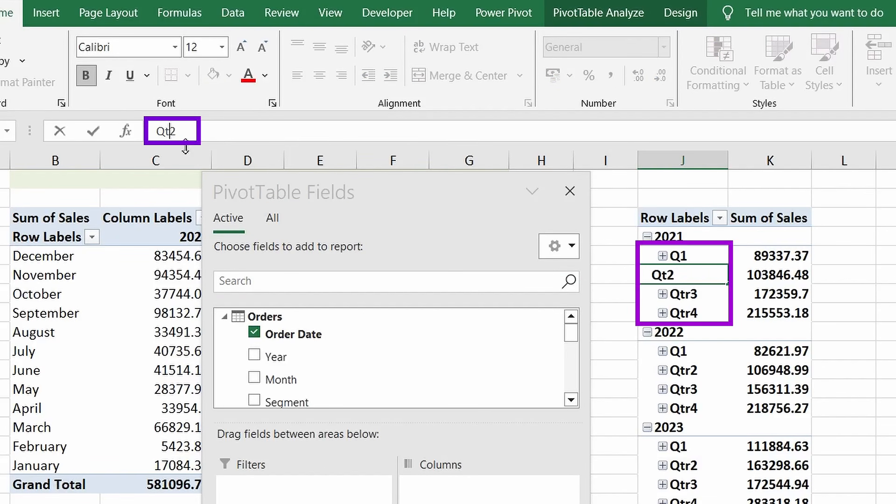
{"action": "key", "text": "Return"}
{"action": "left_click", "coordinate": [180, 132]}
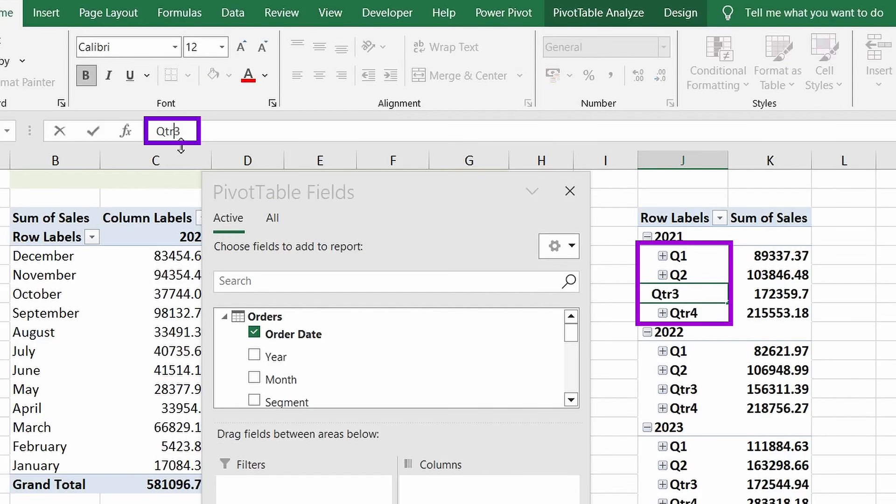
{"action": "key", "text": "BackSpace"}
{"action": "key", "text": "BackSpace"}
{"action": "key", "text": "Return"}
{"action": "left_click", "coordinate": [174, 132]}
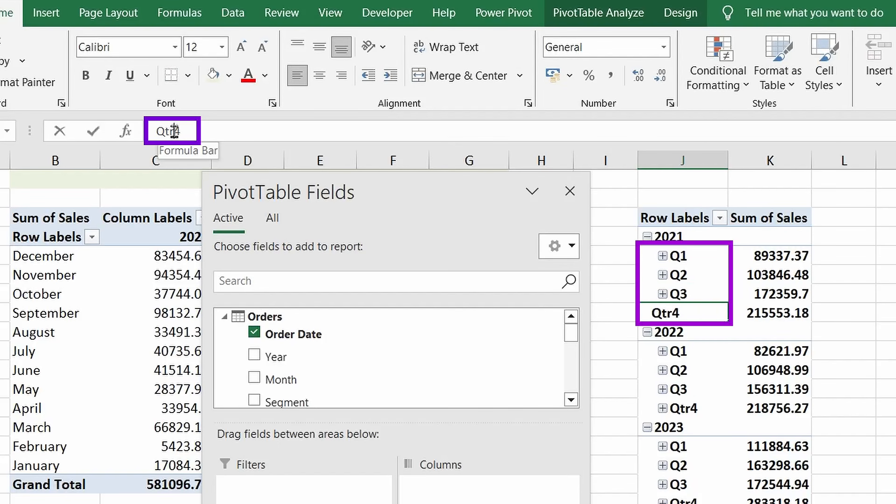
{"action": "key", "text": "BackSpace"}
{"action": "key", "text": "BackSpace"}
{"action": "key", "text": "Return"}
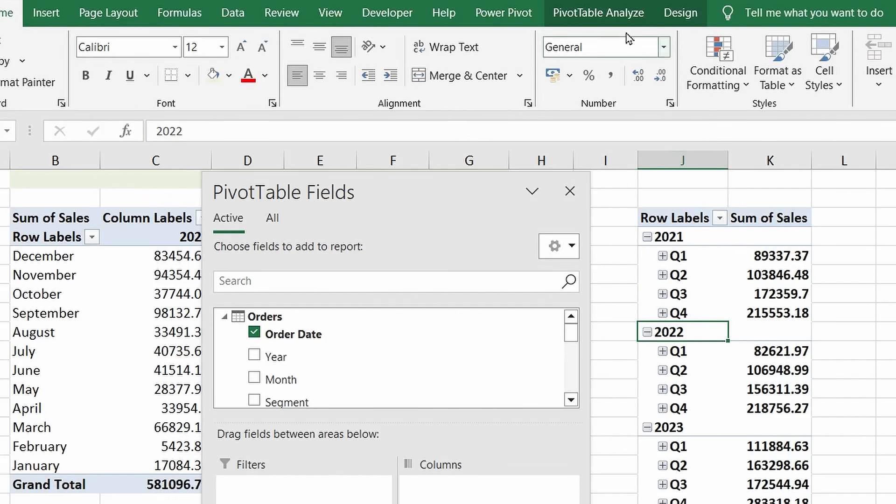
Step: Name the quarterly pivot table "Revenue by quarter"
{"action": "left_click", "coordinate": [620, 19]}
{"action": "double_click", "coordinate": [29, 59]}
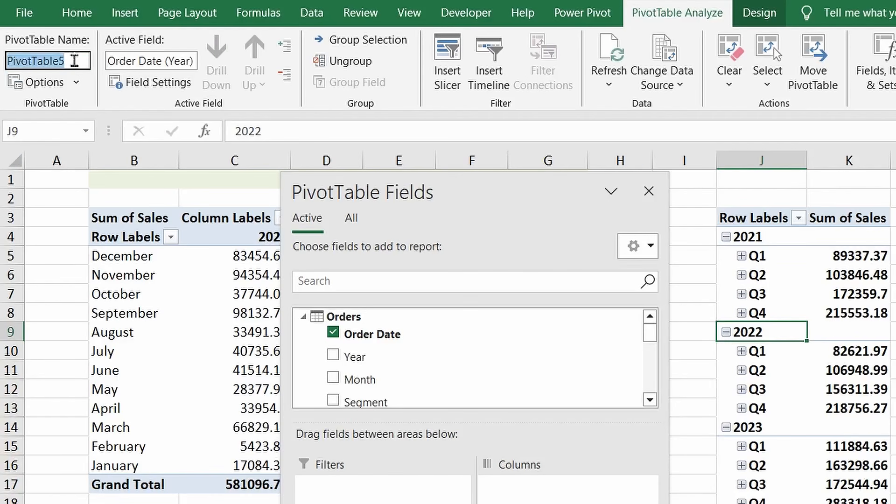
{"action": "type", "text": "Revenue"}
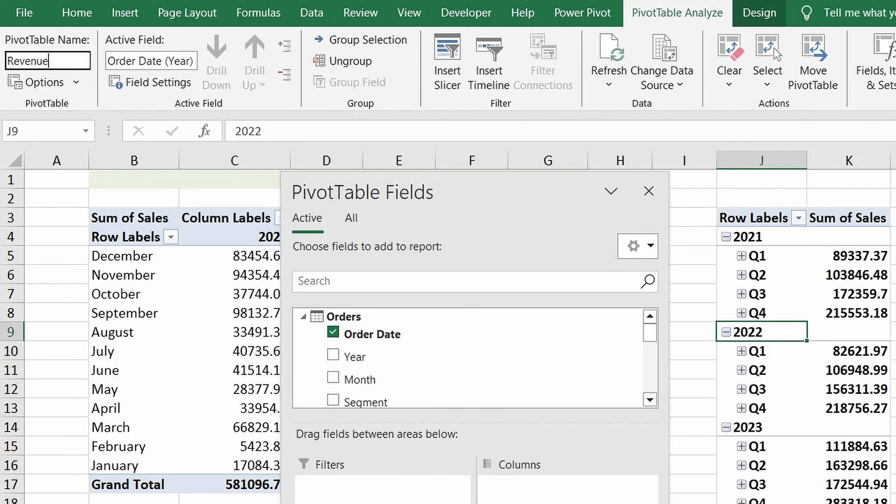
{"action": "type", "text": " by quarter"}
{"action": "key", "text": "Return"}
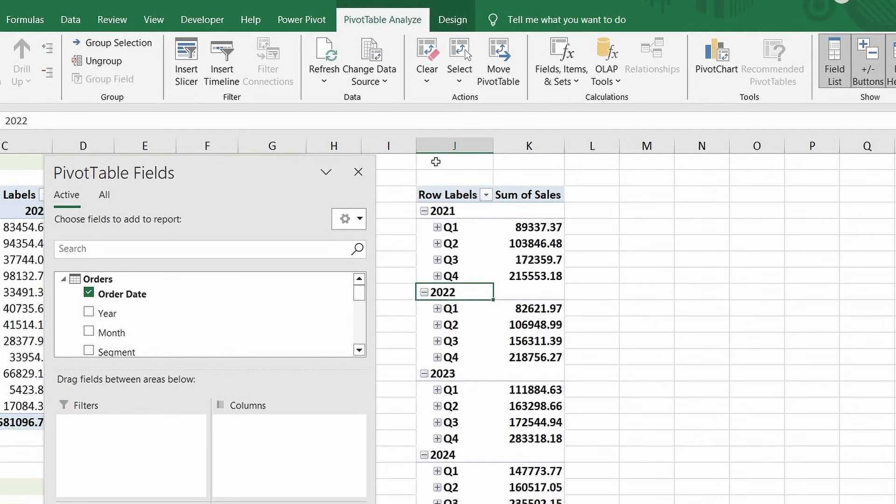
Step: Merge and center cells J1:K1 above the quarterly pivot table and fill them light green
{"action": "left_click", "coordinate": [682, 175]}
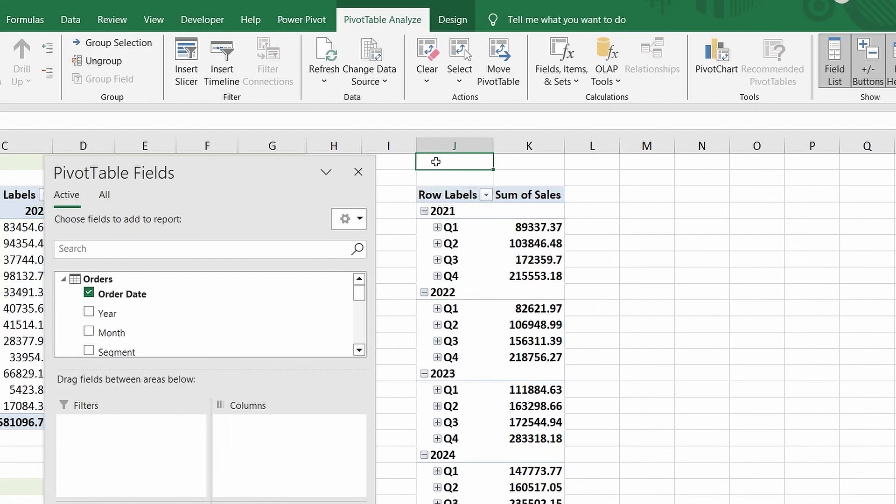
{"action": "left_click_drag", "start_coordinate": [448, 161], "coordinate": [507, 164]}
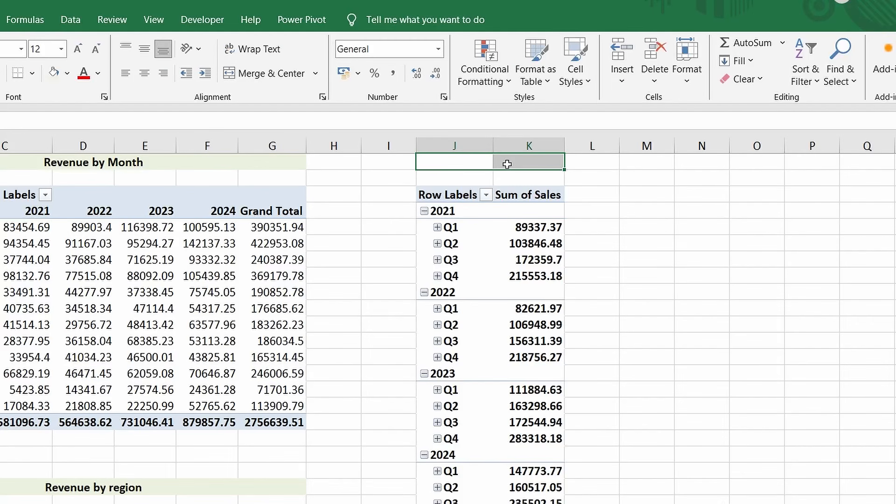
{"action": "left_click", "coordinate": [238, 73]}
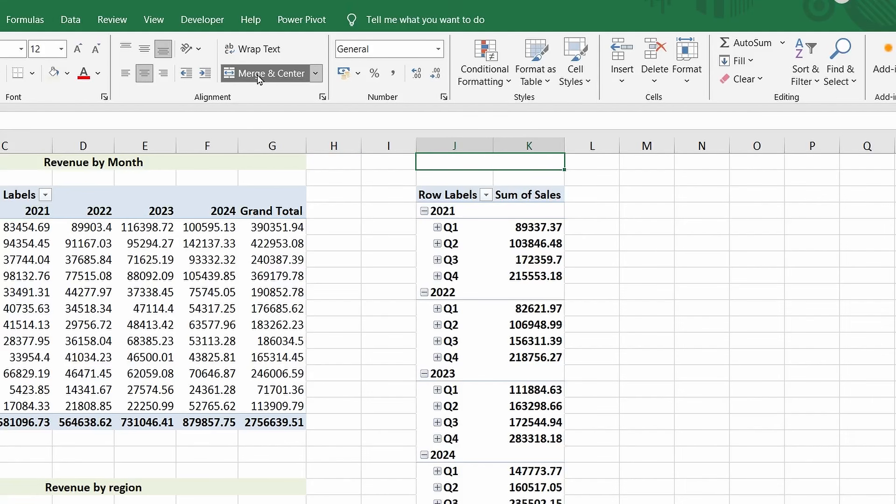
{"action": "left_click", "coordinate": [53, 74]}
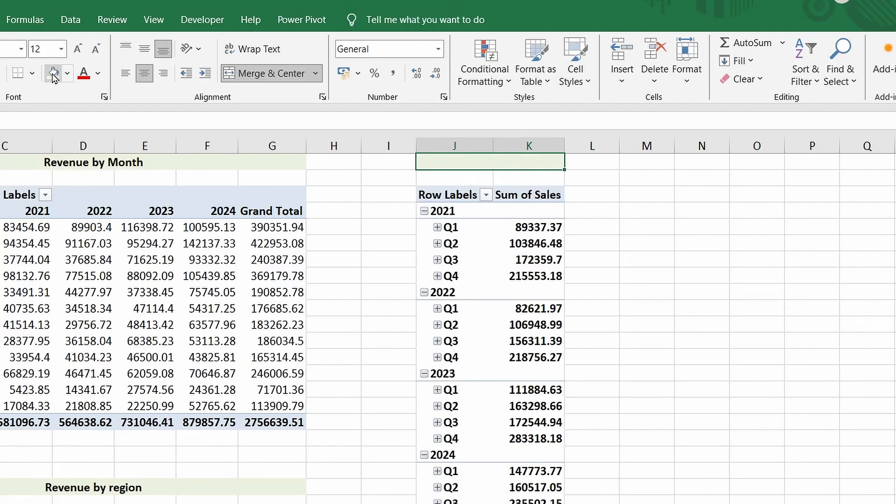
Step: Enter the heading "Revenue by quarter" in the merged cell J1 and make it bold
{"action": "left_click", "coordinate": [37, 120]}
{"action": "type", "text": "Revenue by quarter"}
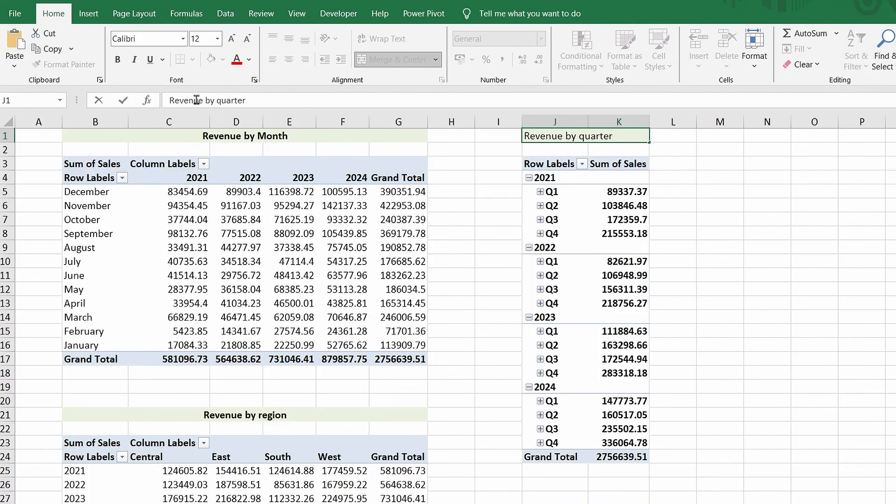
{"action": "left_click", "coordinate": [118, 60]}
{"action": "key", "text": "Return"}
{"action": "left_click", "coordinate": [566, 139]}
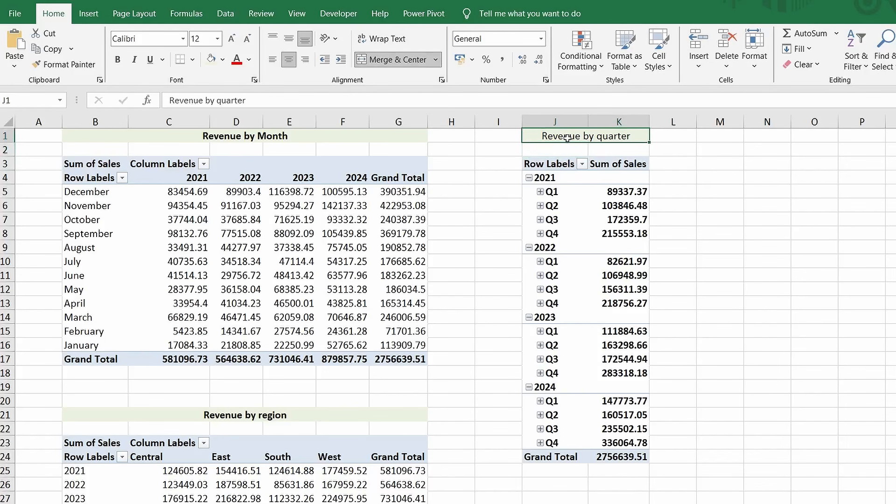
{"action": "left_click", "coordinate": [118, 59]}
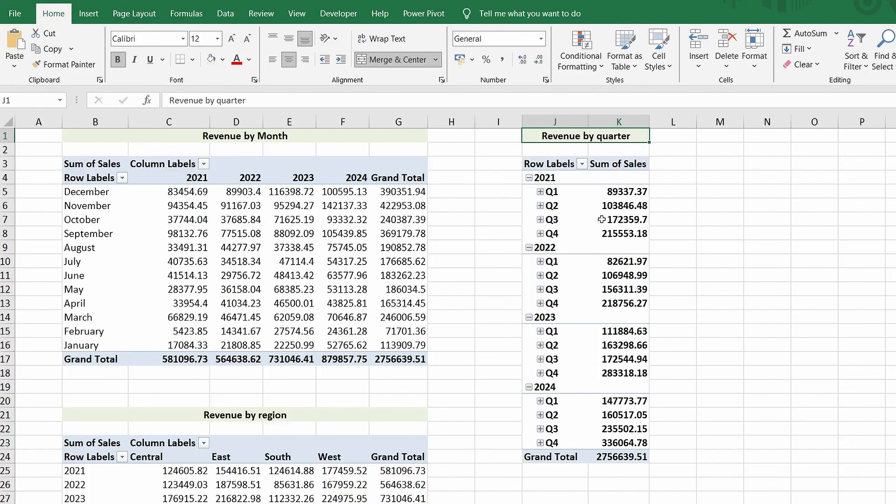
Step: Insert an Area PivotChart based on the quarterly revenue pivot table
{"action": "left_click", "coordinate": [614, 204]}
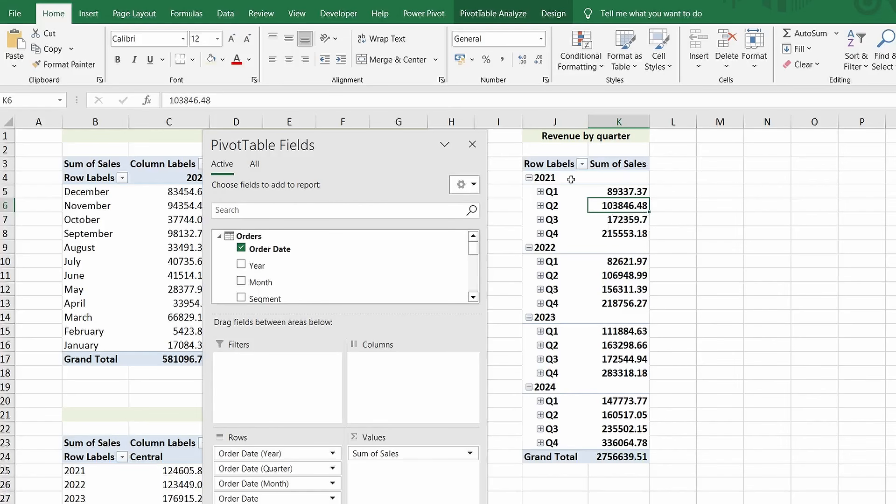
{"action": "left_click", "coordinate": [501, 14]}
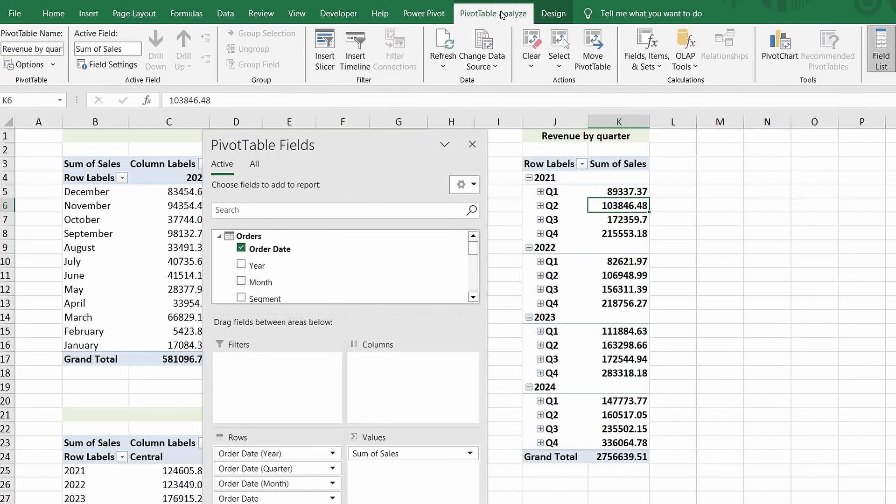
{"action": "left_click", "coordinate": [778, 47]}
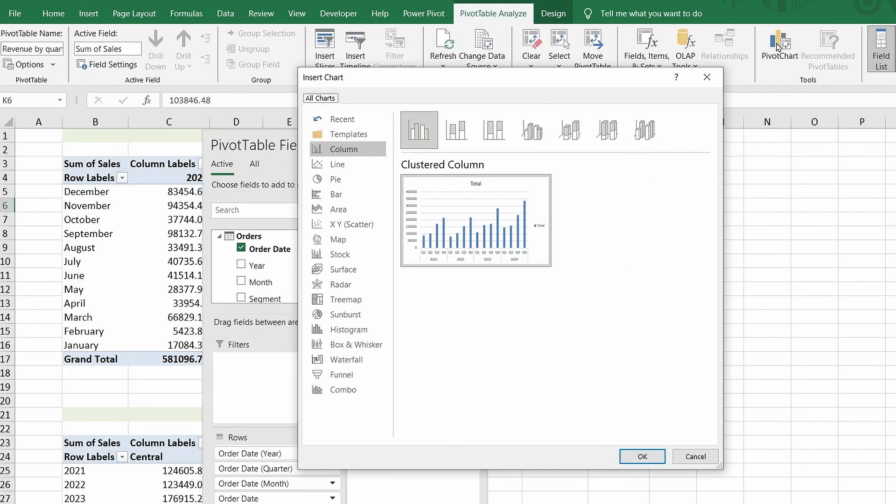
{"action": "left_click", "coordinate": [348, 210]}
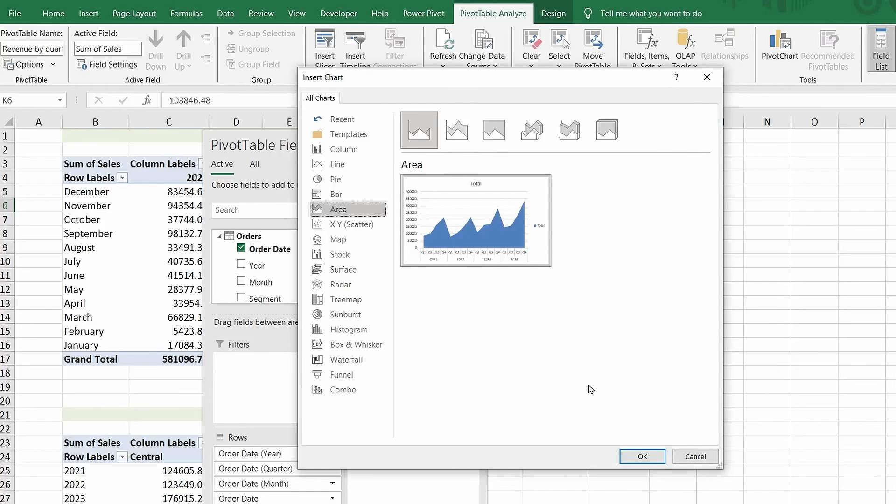
{"action": "left_click", "coordinate": [634, 453]}
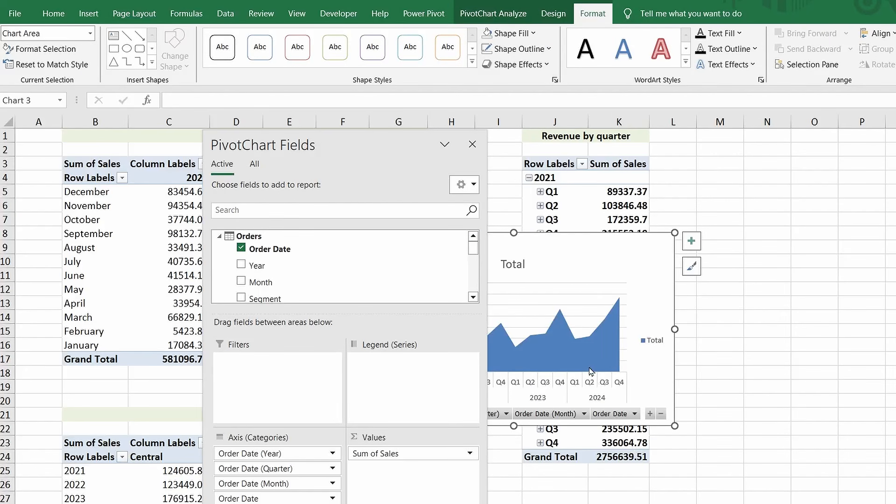
Step: Cut the area chart from the Pivot Tables sheet and paste it at cell Q7 of the Dashboard sheet
{"action": "left_click_drag", "start_coordinate": [526, 240], "coordinate": [696, 255]}
{"action": "right_click", "coordinate": [696, 255]}
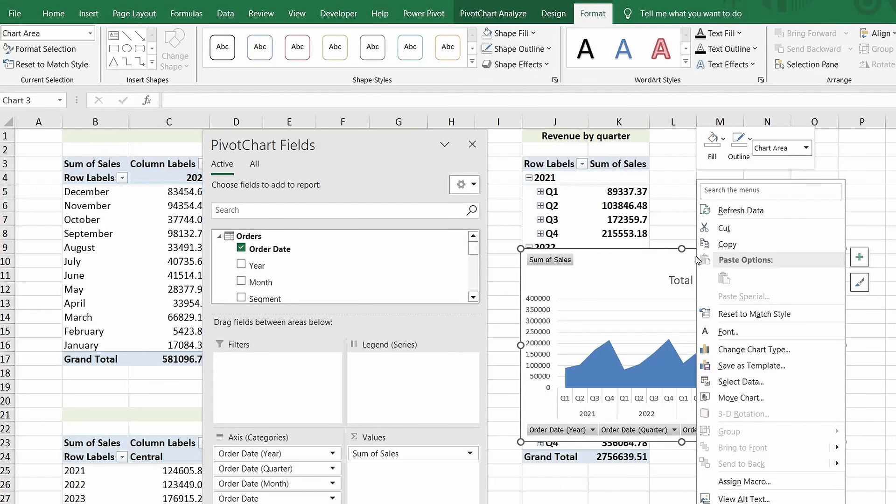
{"action": "left_click", "coordinate": [715, 228]}
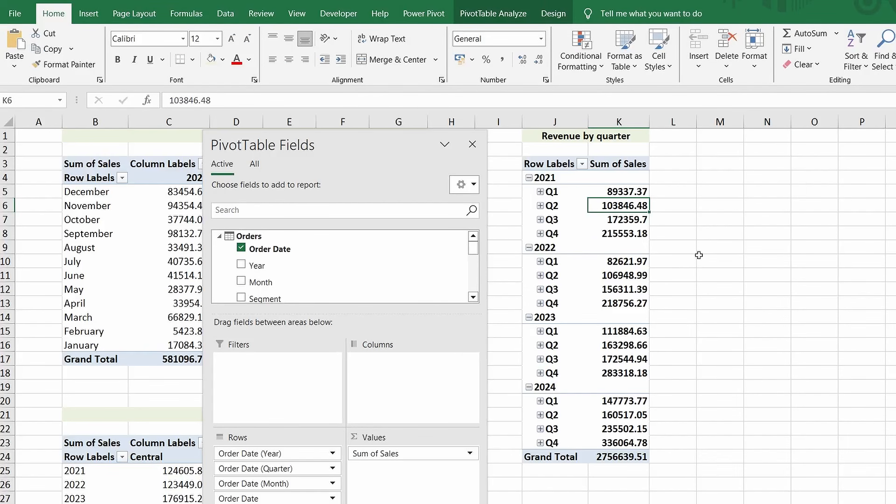
{"action": "left_click", "coordinate": [472, 144]}
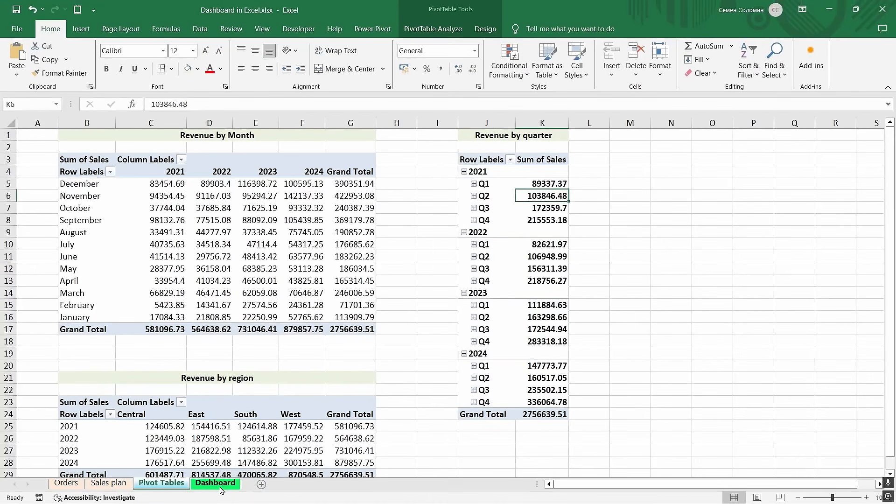
{"action": "left_click", "coordinate": [216, 483]}
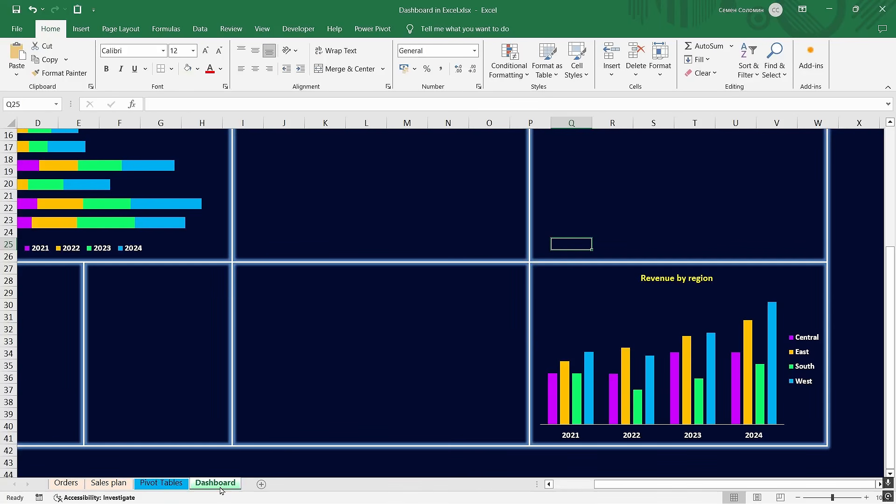
{"action": "scroll", "coordinate": [584, 329], "scroll_direction": "up", "scroll_amount": 5}
{"action": "left_click", "coordinate": [557, 204]}
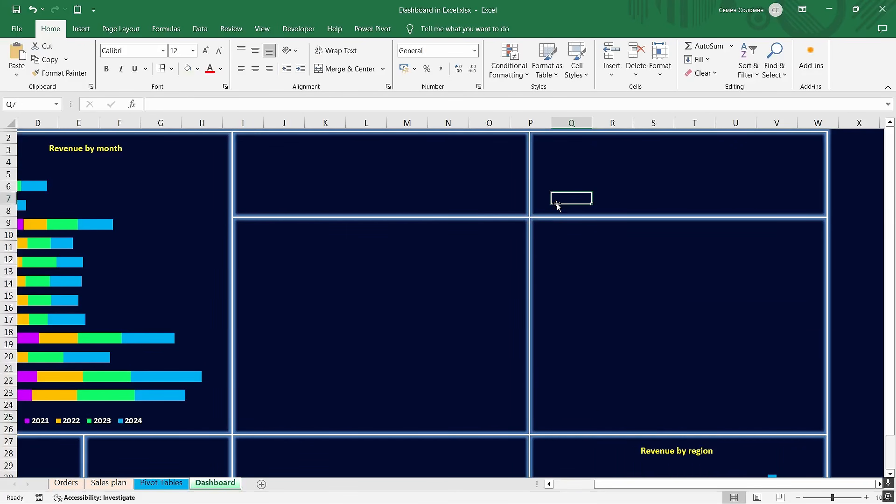
{"action": "key", "text": "ctrl+v"}
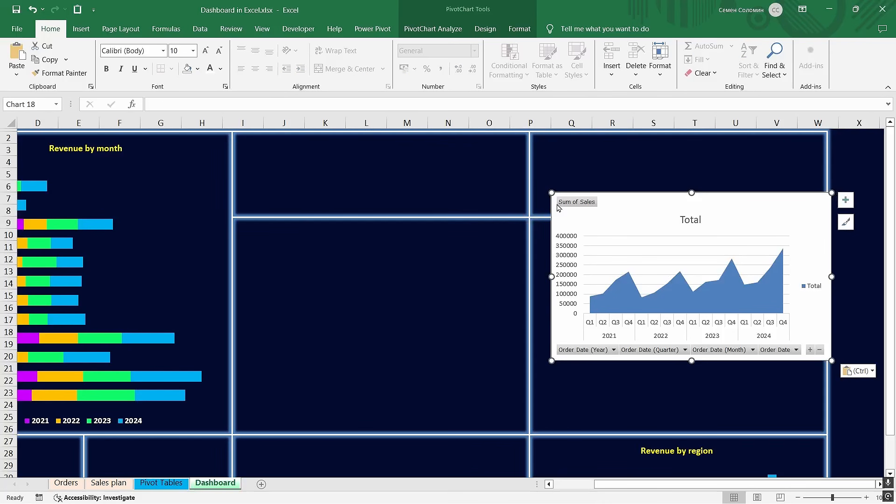
Step: Hide all field buttons on the pasted area chart
{"action": "left_click", "coordinate": [484, 33]}
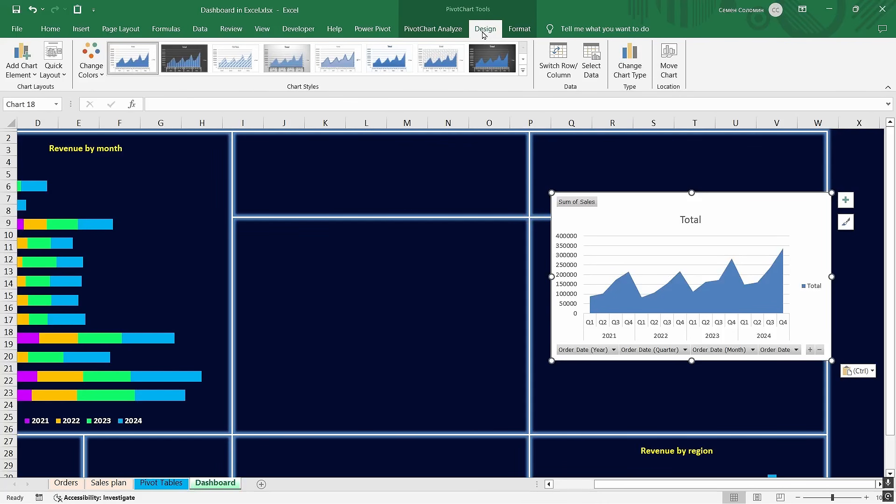
{"action": "left_click", "coordinate": [432, 29]}
{"action": "left_click", "coordinate": [627, 72]}
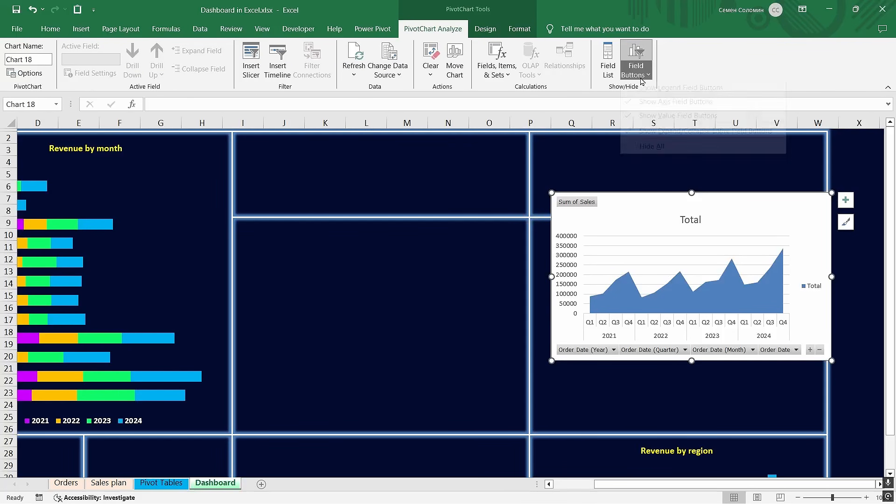
{"action": "left_click", "coordinate": [647, 161]}
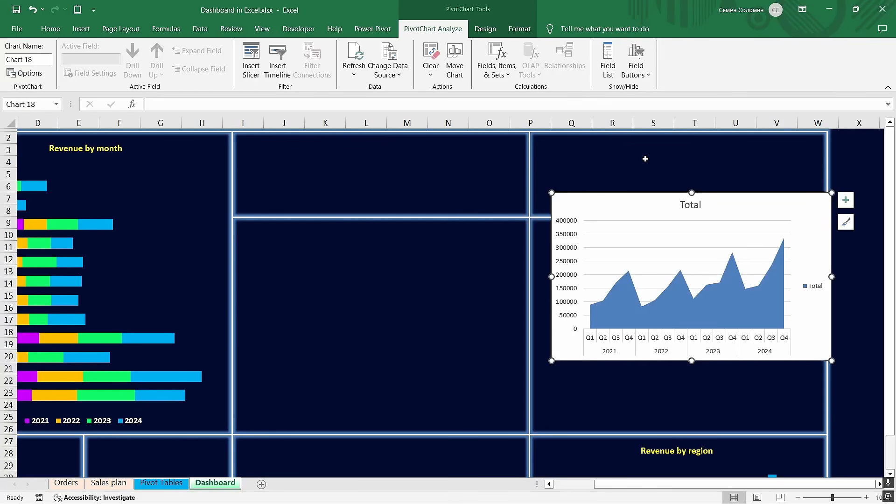
Step: Remove the chart title, gridlines and legend from the area chart
{"action": "left_click", "coordinate": [845, 201]}
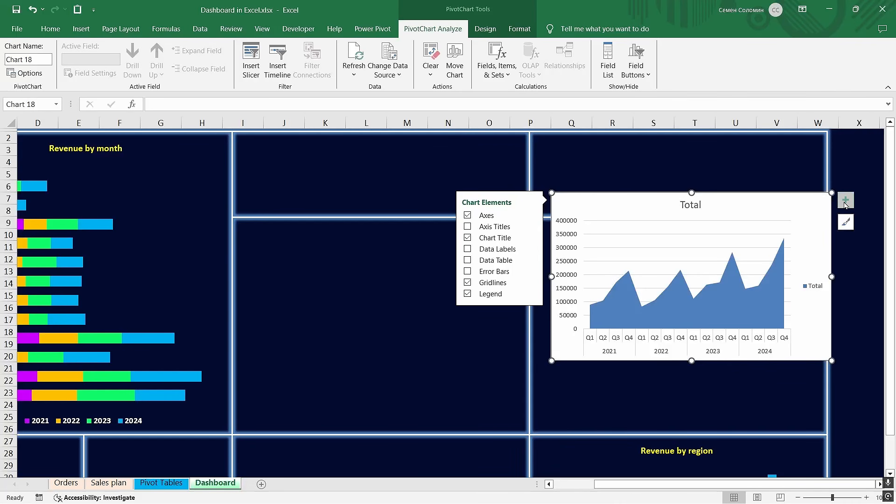
{"action": "left_click", "coordinate": [467, 239]}
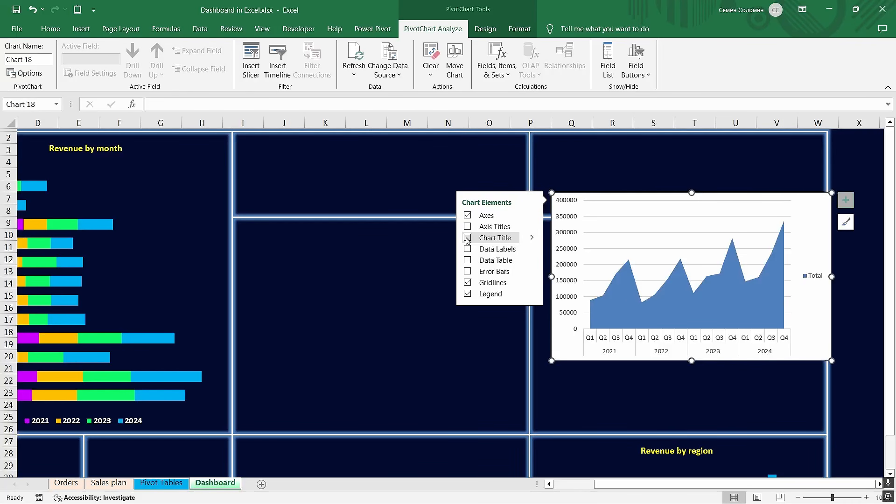
{"action": "left_click", "coordinate": [468, 294]}
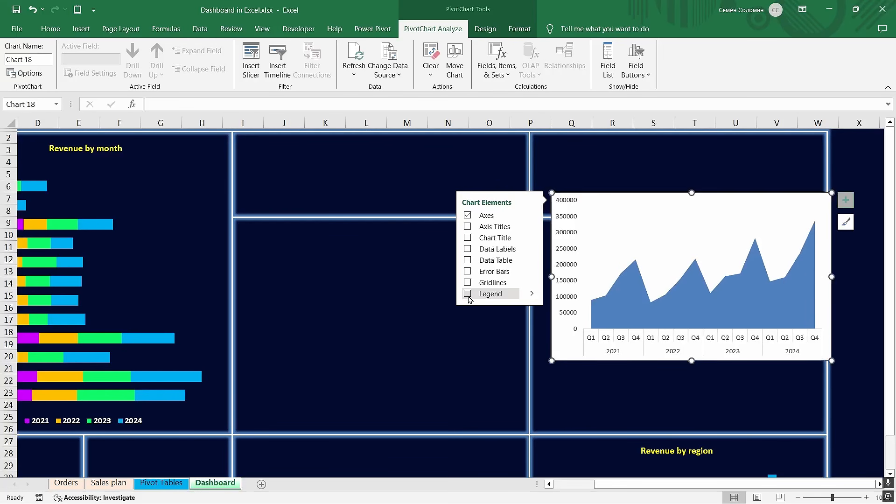
Step: Hide the area chart's primary vertical axis, then shrink the chart to fit inside the empty panel around P2:W8
{"action": "left_click", "coordinate": [532, 216]}
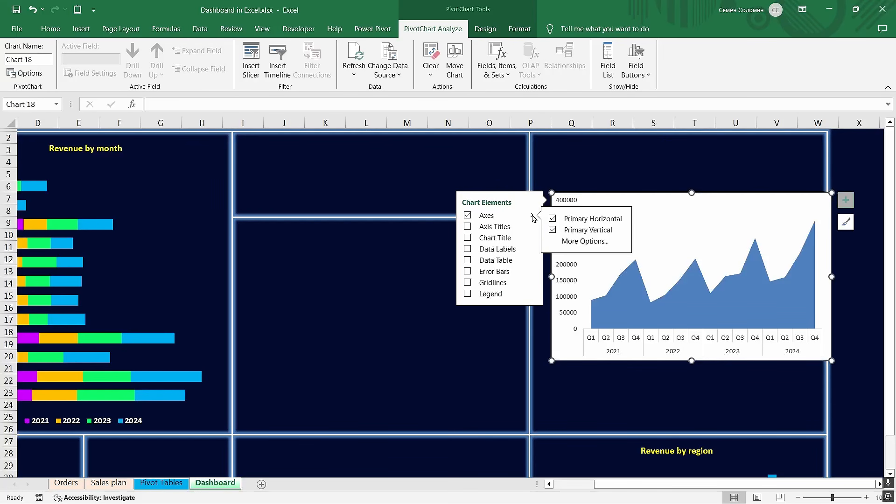
{"action": "left_click", "coordinate": [553, 230]}
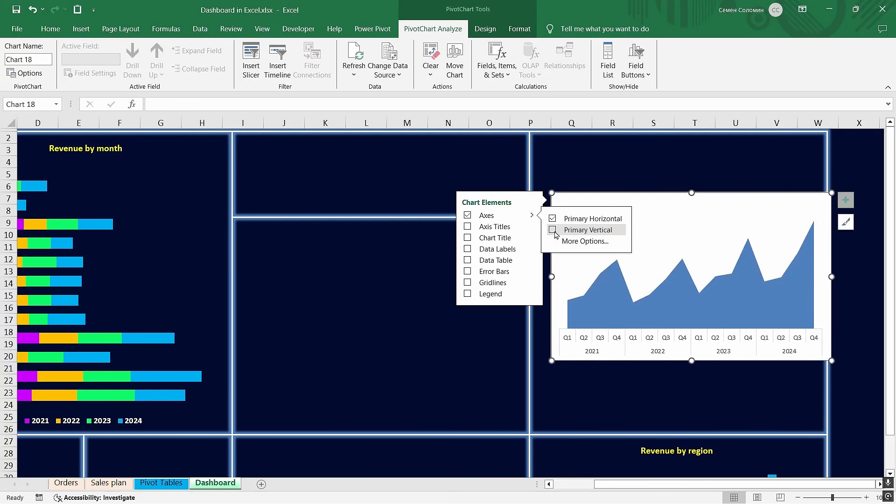
{"action": "mouse_move", "coordinate": [692, 192]}
{"action": "left_mouse_down"}
{"action": "mouse_move", "coordinate": [692, 268]}
{"action": "mouse_move", "coordinate": [673, 194]}
{"action": "mouse_move", "coordinate": [682, 139]}
{"action": "left_mouse_up"}
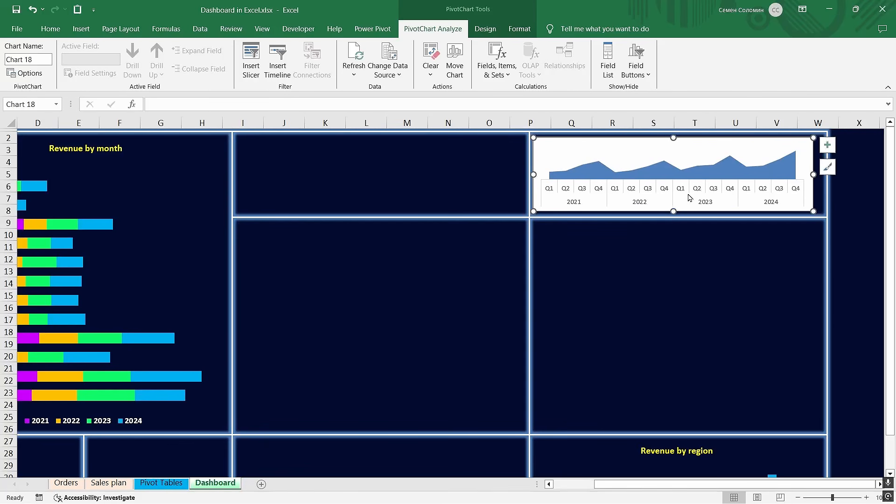
{"action": "left_click", "coordinate": [663, 279]}
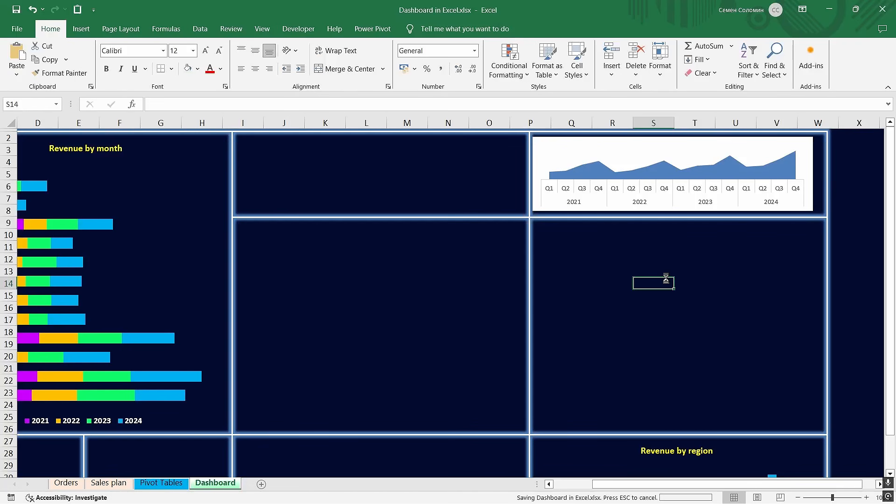
Step: Lower the top edges of the two large adjacent panels in columns I to W to the bottom of row 9
{"action": "left_click", "coordinate": [409, 219]}
{"action": "left_click", "coordinate": [562, 223], "text": "ctrl"}
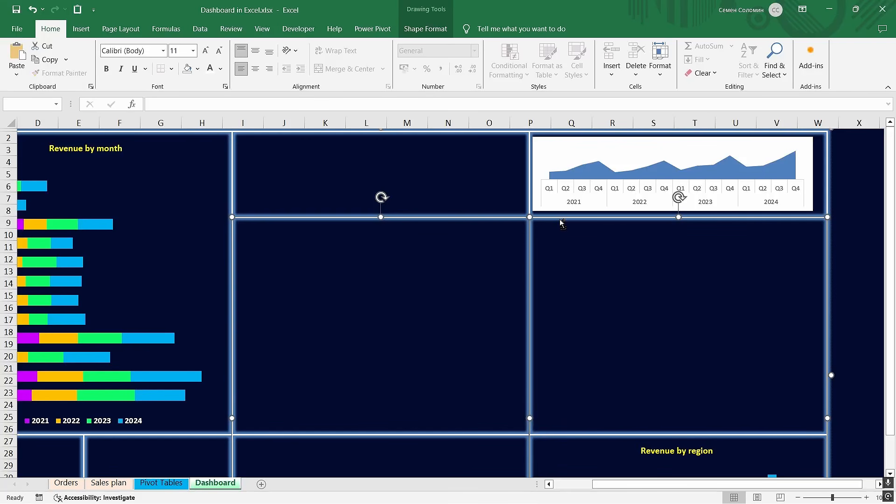
{"action": "left_click_drag", "start_coordinate": [381, 218], "coordinate": [382, 225]}
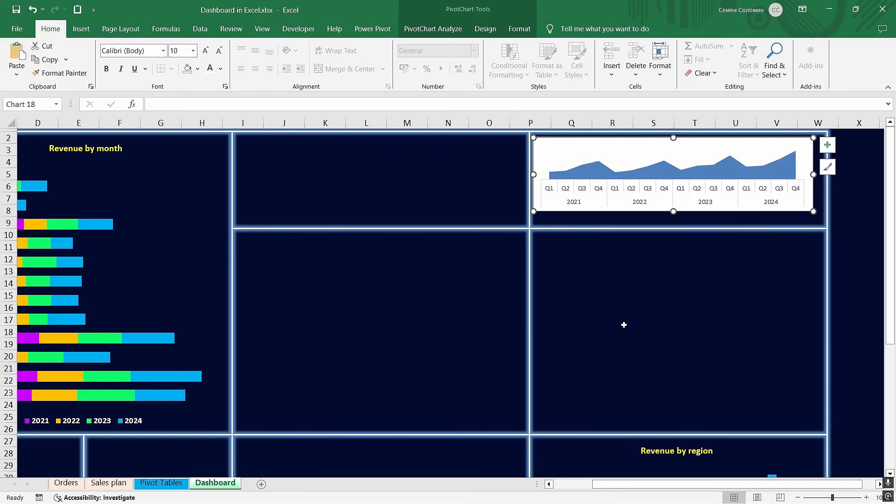
Step: Set the area chart's background to No Fill and its border to No Outline
{"action": "left_click", "coordinate": [520, 29]}
{"action": "left_click", "coordinate": [446, 45]}
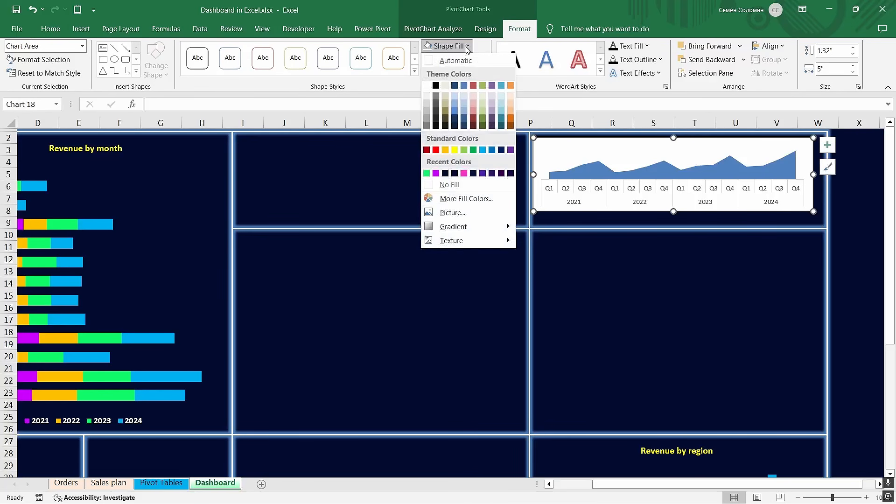
{"action": "left_click", "coordinate": [448, 186]}
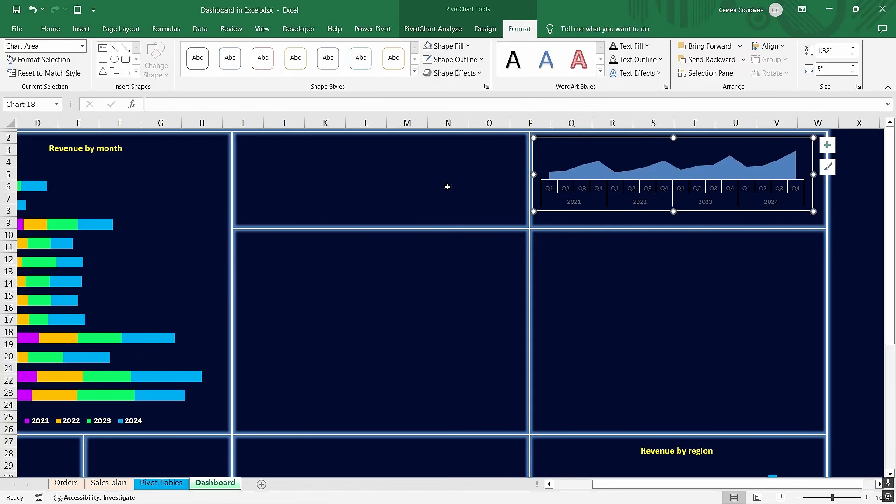
{"action": "left_click", "coordinate": [460, 59]}
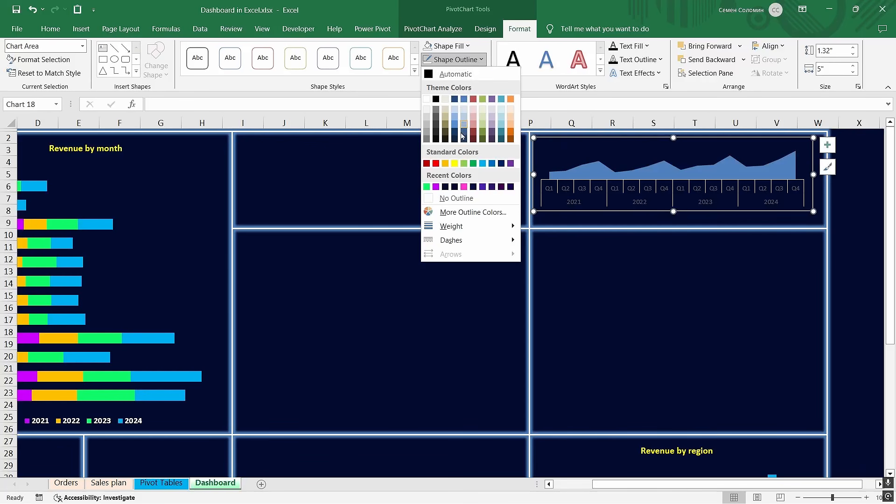
{"action": "left_click", "coordinate": [452, 198]}
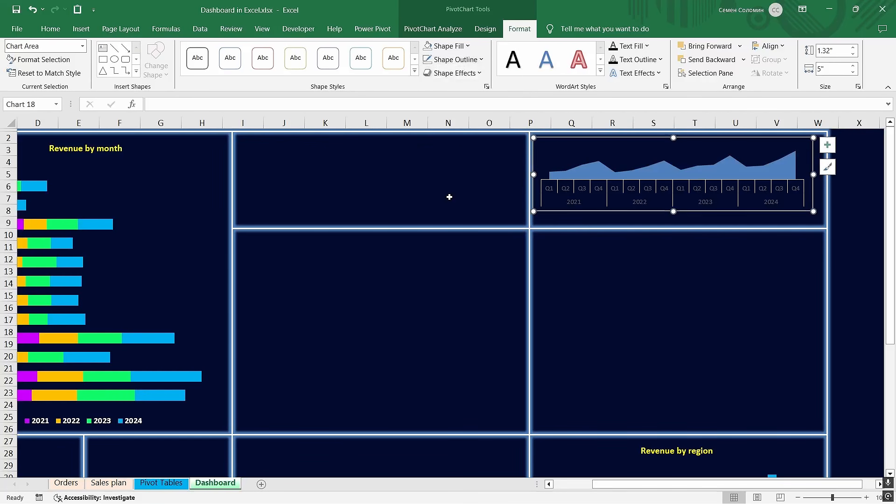
Step: Make the area chart's horizontal axis labels white and bold
{"action": "left_click", "coordinate": [570, 189]}
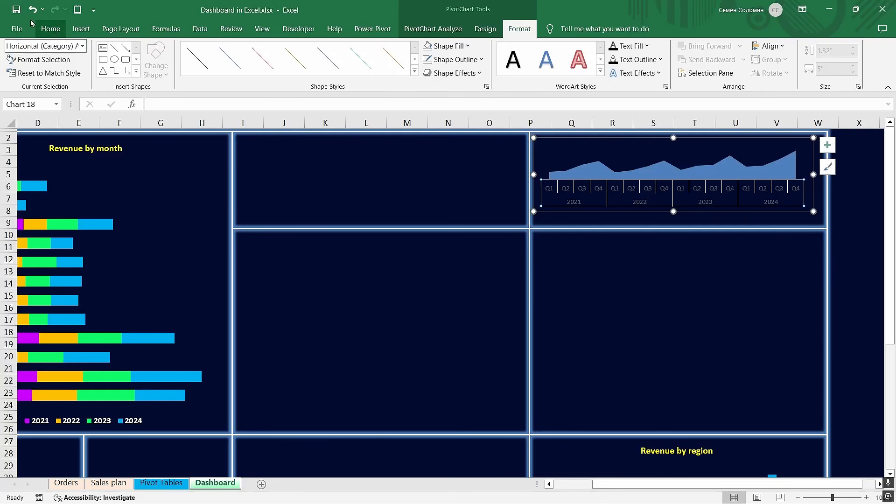
{"action": "left_click", "coordinate": [50, 28]}
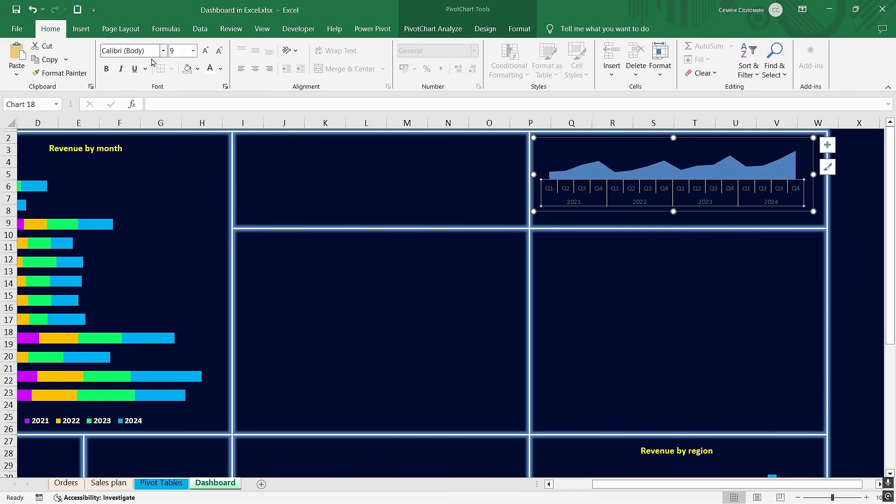
{"action": "left_click", "coordinate": [210, 68]}
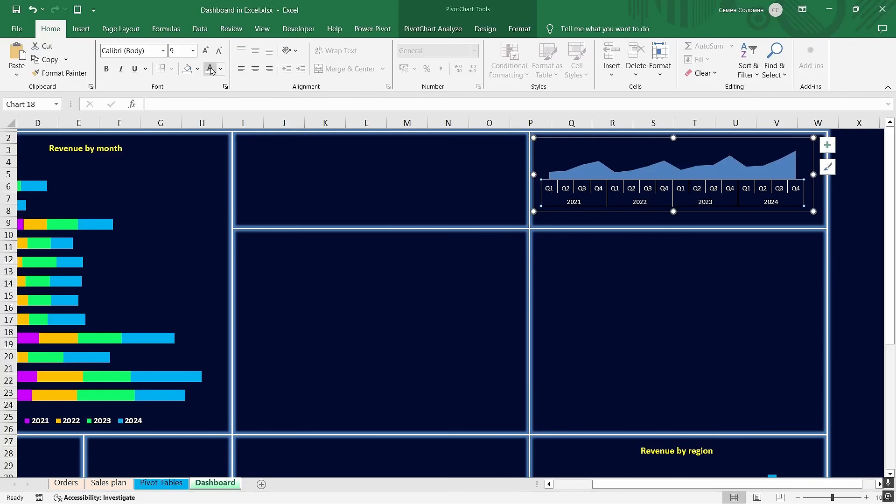
{"action": "left_click", "coordinate": [106, 69]}
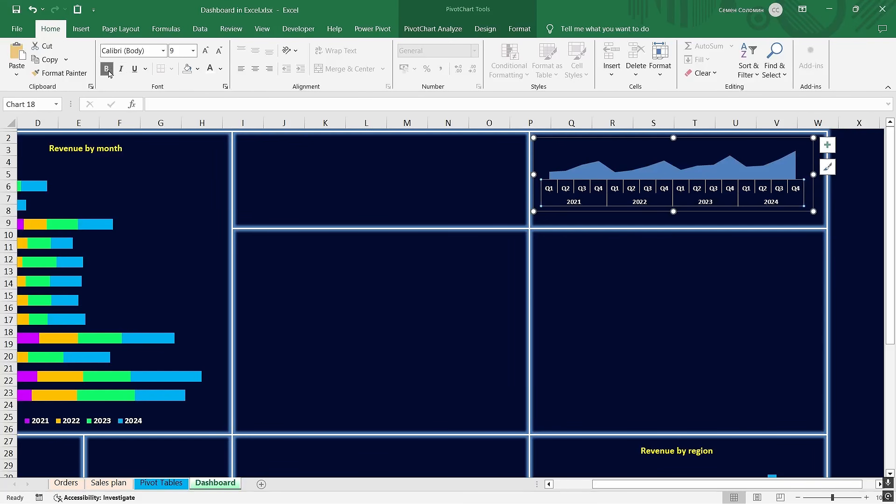
Step: Nudge the area chart slightly right and down within its panel, leaving room above it
{"action": "left_click", "coordinate": [601, 136]}
{"action": "key", "text": "Right"}
{"action": "key", "text": "Right"}
{"action": "key", "text": "Right"}
{"action": "key", "text": "Right"}
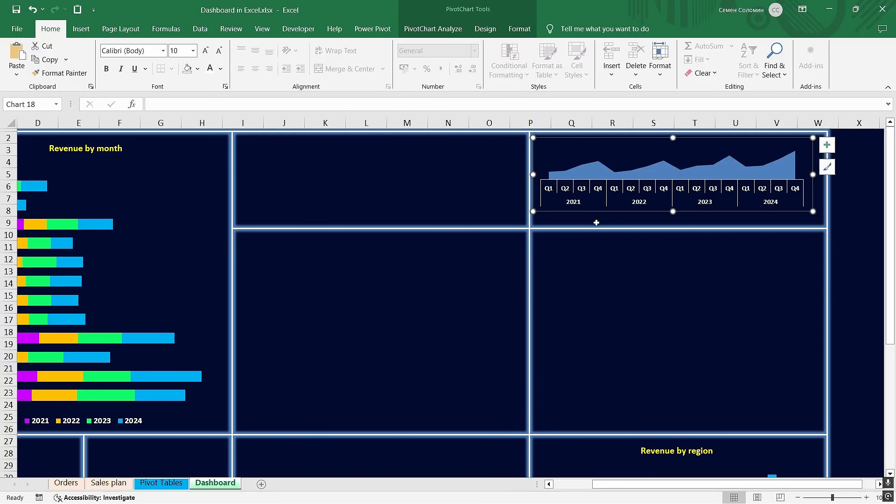
{"action": "key", "text": "Down"}
{"action": "key", "text": "Down"}
{"action": "key", "text": "Down"}
{"action": "key", "text": "Down"}
{"action": "key", "text": "Down"}
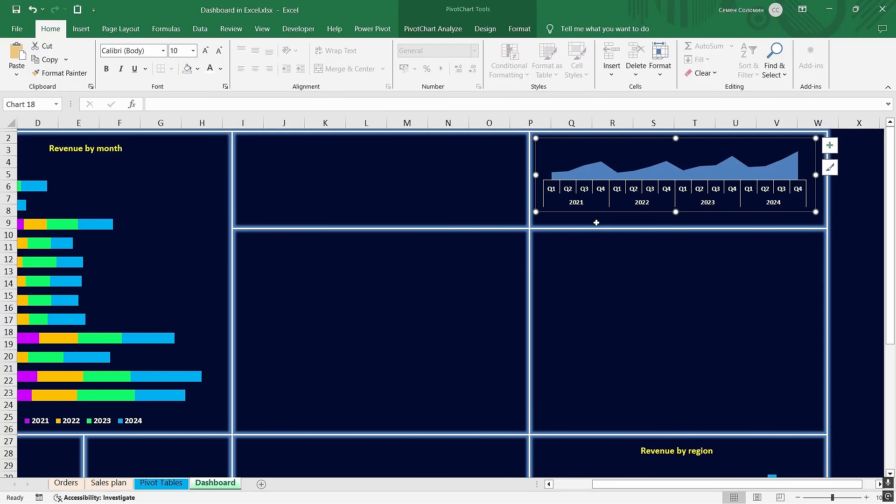
{"action": "key", "text": "Down"}
{"action": "key", "text": "Down"}
{"action": "key", "text": "Down"}
{"action": "key", "text": "Down"}
{"action": "key", "text": "Down"}
{"action": "key", "text": "Down"}
{"action": "key", "text": "Down"}
{"action": "key", "text": "Down"}
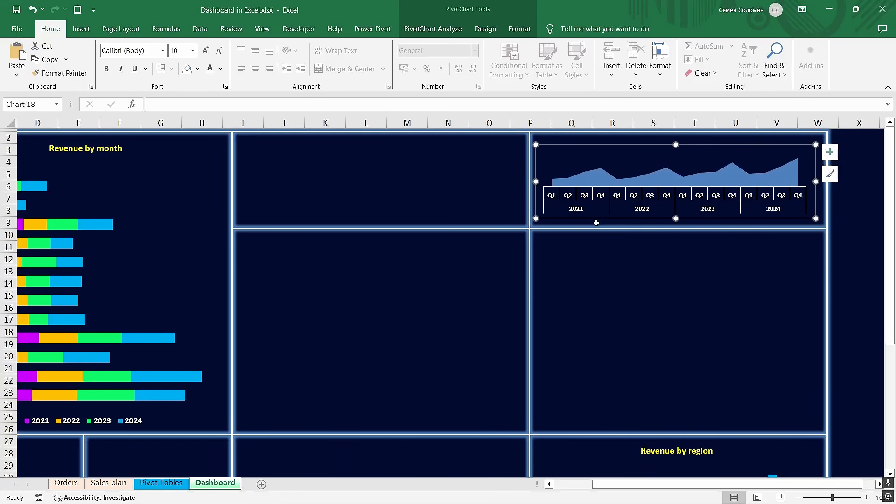
{"action": "key", "text": "Down"}
{"action": "key", "text": "Down"}
{"action": "key", "text": "Down"}
{"action": "key", "text": "Down"}
{"action": "key", "text": "Down"}
{"action": "key", "text": "Down"}
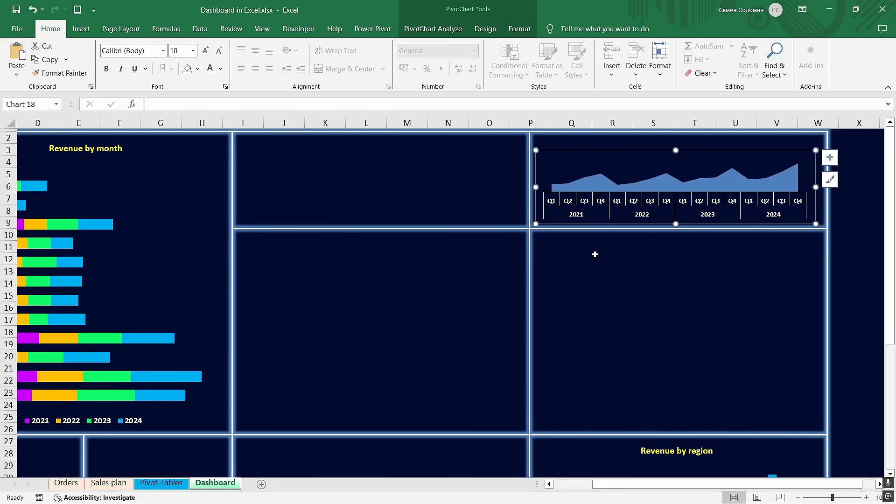
{"action": "key", "text": "Right"}
{"action": "key", "text": "Right"}
{"action": "key", "text": "Right"}
{"action": "key", "text": "Right"}
Step: Make the area chart slightly taller so that it fills more of its panel
{"action": "left_click", "coordinate": [694, 209]}
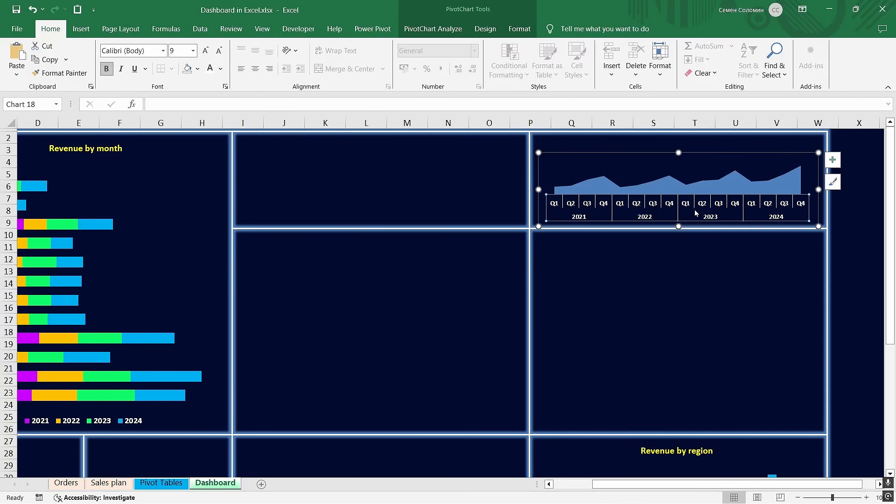
{"action": "left_click", "coordinate": [679, 154]}
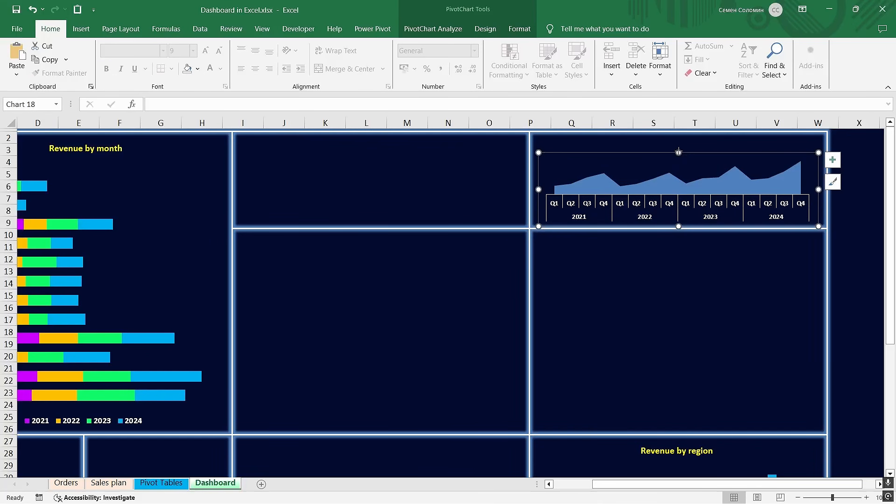
{"action": "left_click_drag", "start_coordinate": [678, 151], "coordinate": [689, 149]}
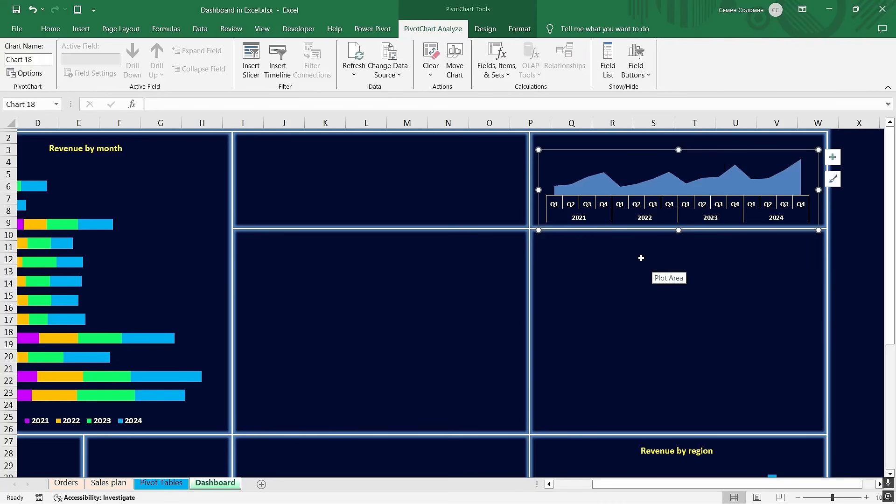
Step: Format the area chart's Sum of Sales data series with a gradient fill
{"action": "left_click", "coordinate": [602, 187]}
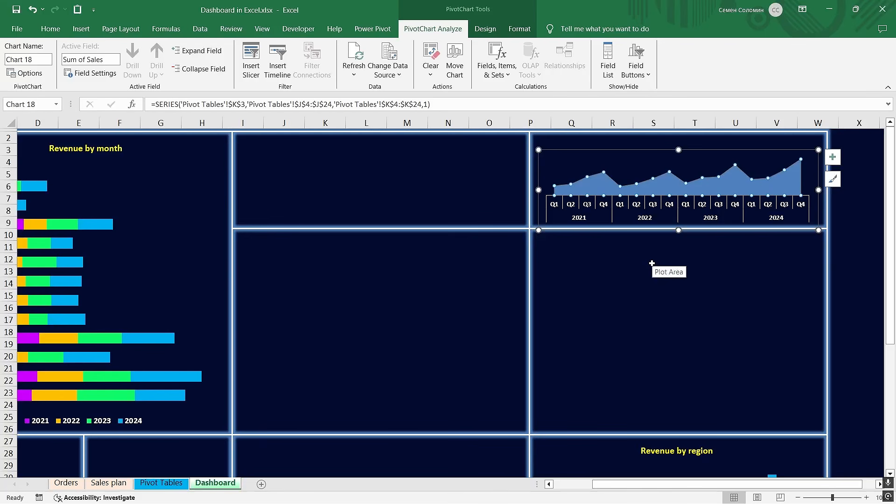
{"action": "key", "text": "ctrl+1"}
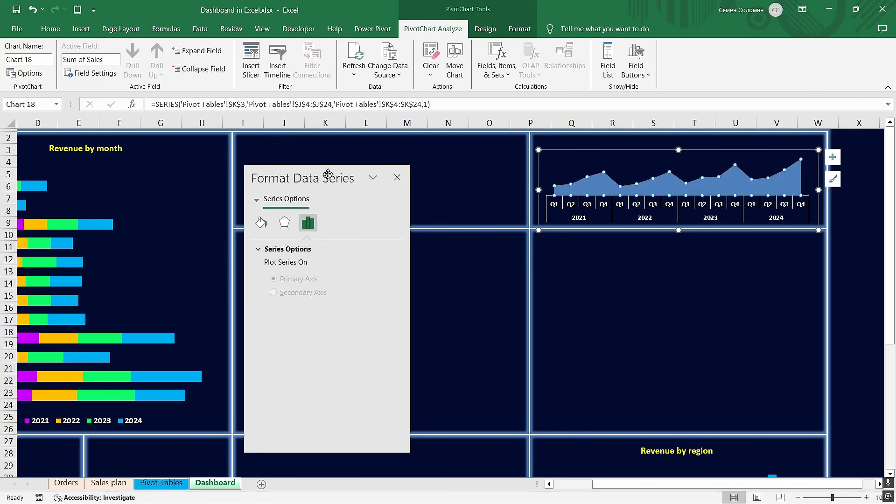
{"action": "left_click_drag", "start_coordinate": [330, 170], "coordinate": [423, 143]}
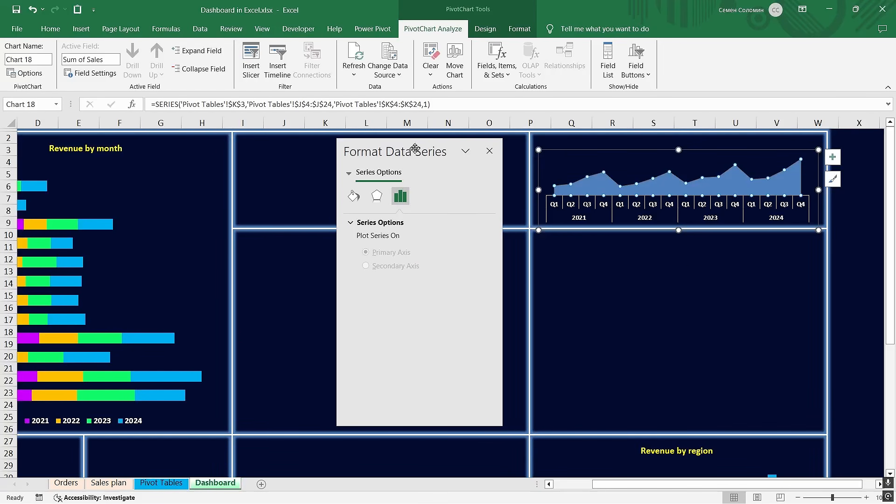
{"action": "left_click", "coordinate": [354, 197]}
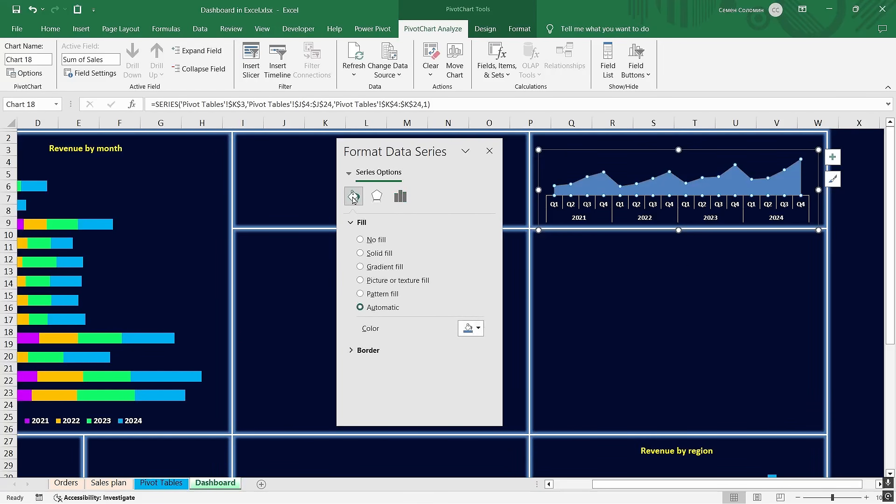
{"action": "left_click", "coordinate": [360, 267]}
{"action": "left_click_drag", "start_coordinate": [491, 341], "coordinate": [490, 370]}
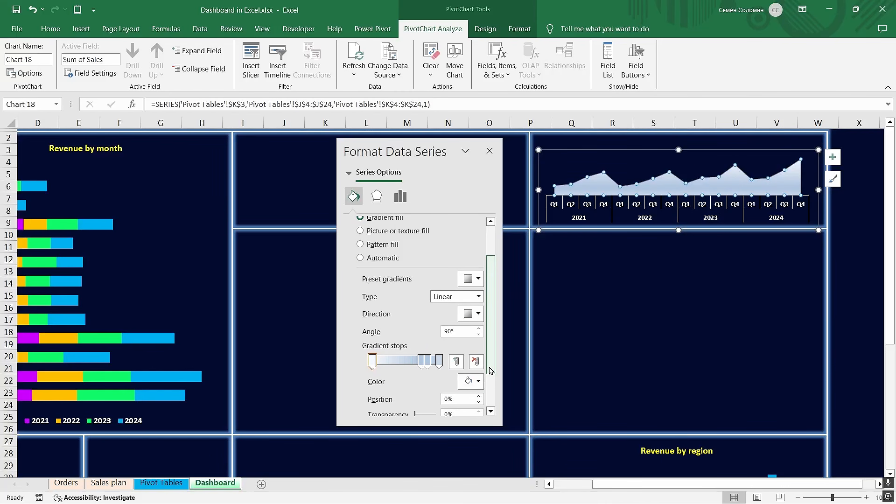
Step: Set the first gradient stop's color to purple and the linear gradient's angle to 45°
{"action": "left_click", "coordinate": [373, 362]}
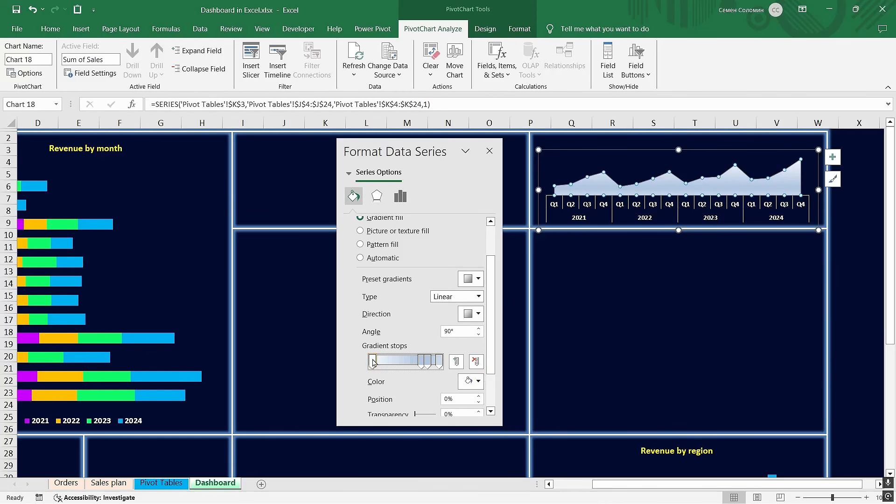
{"action": "left_click", "coordinate": [478, 383]}
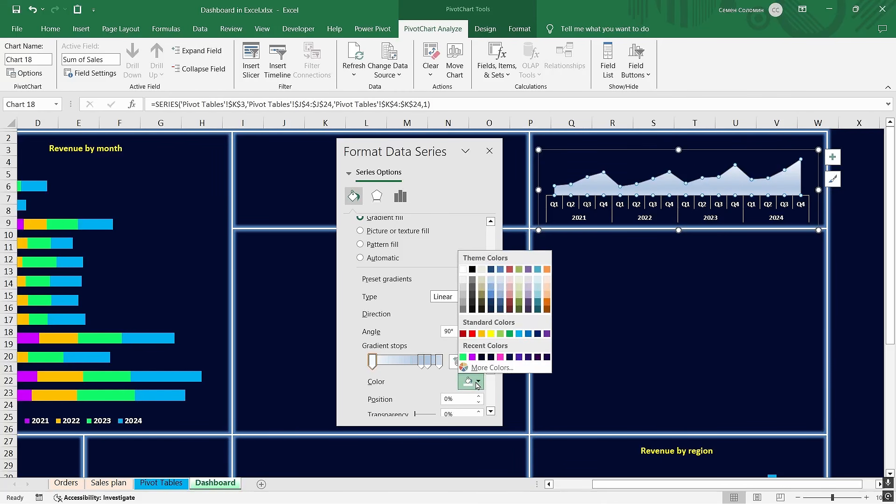
{"action": "left_click", "coordinate": [472, 357]}
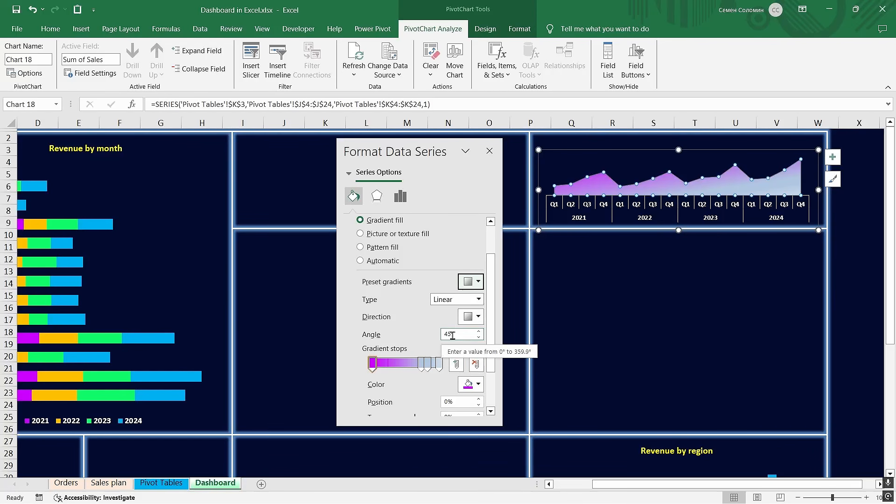
Step: Change the series gradient type to Radial and place the second gradient stop at 55%
{"action": "left_click", "coordinate": [410, 365]}
{"action": "left_click_drag", "start_coordinate": [409, 365], "coordinate": [418, 365]}
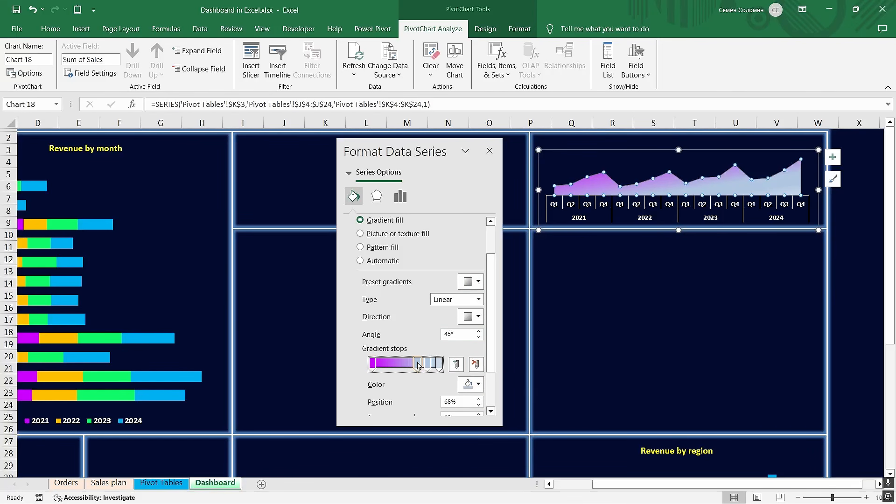
{"action": "left_click", "coordinate": [479, 299]}
{"action": "left_click", "coordinate": [462, 323]}
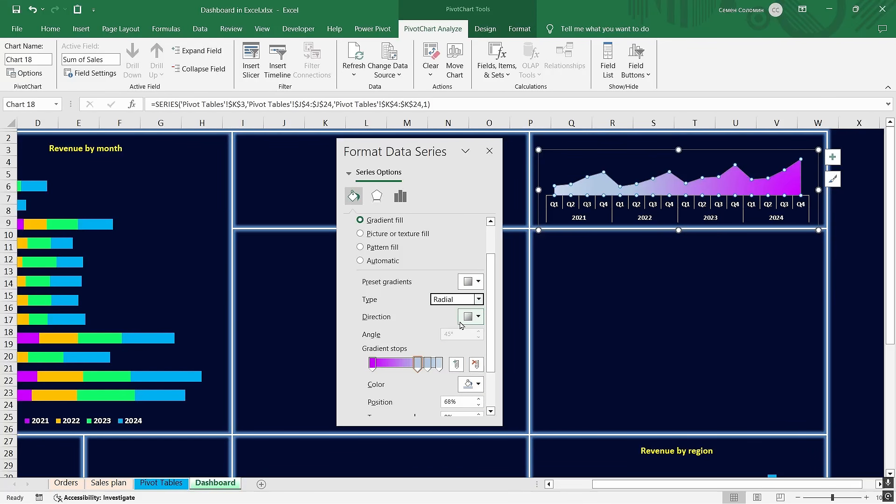
{"action": "mouse_move", "coordinate": [417, 364]}
{"action": "left_mouse_down"}
{"action": "mouse_move", "coordinate": [393, 364]}
{"action": "mouse_move", "coordinate": [409, 364]}
{"action": "left_mouse_up"}
Step: Set the first gradient stop's color to the standard yellow
{"action": "left_click", "coordinate": [373, 365]}
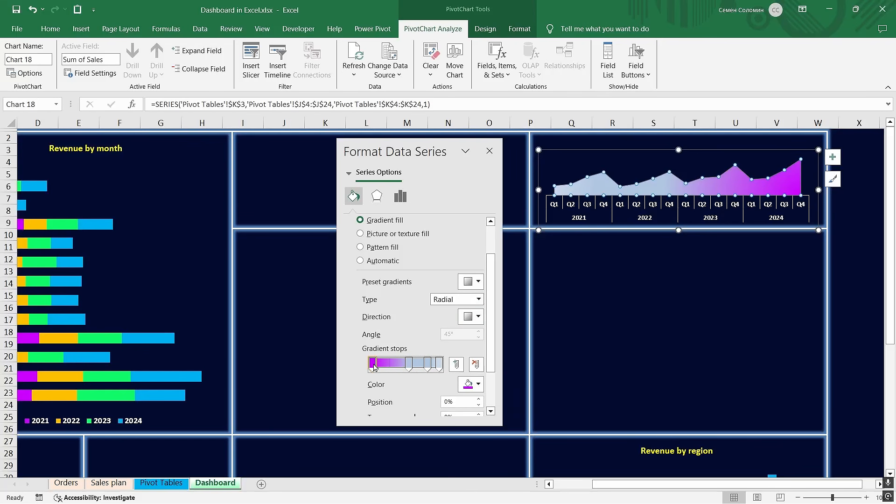
{"action": "left_click", "coordinate": [474, 384]}
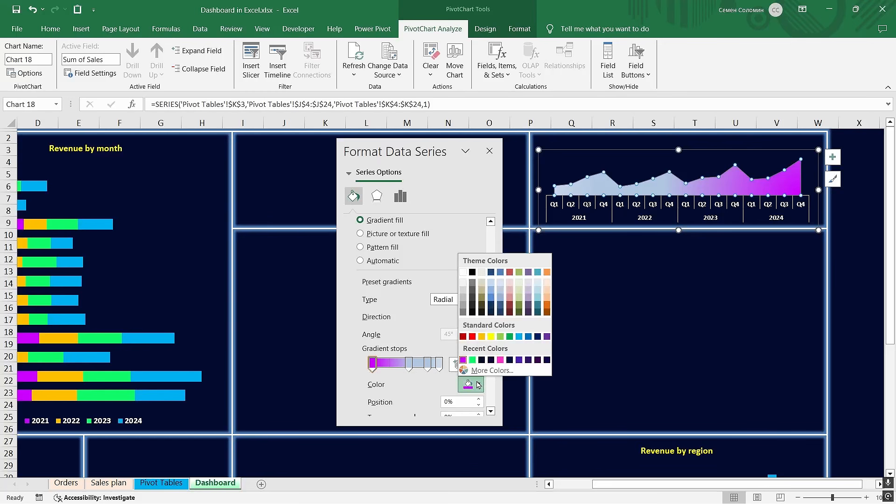
{"action": "left_click", "coordinate": [491, 337]}
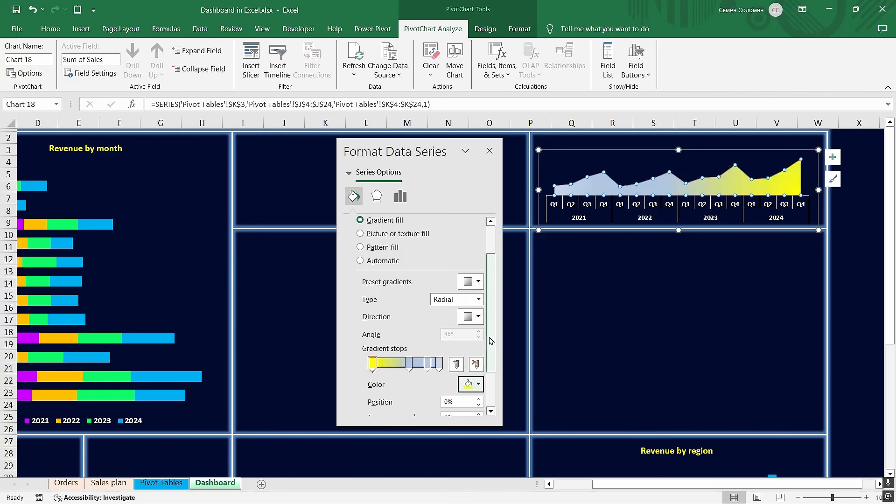
Step: Set the 55% gradient stop's color to standard orange and the 83% stop's color to the recent bright green
{"action": "left_click", "coordinate": [410, 363]}
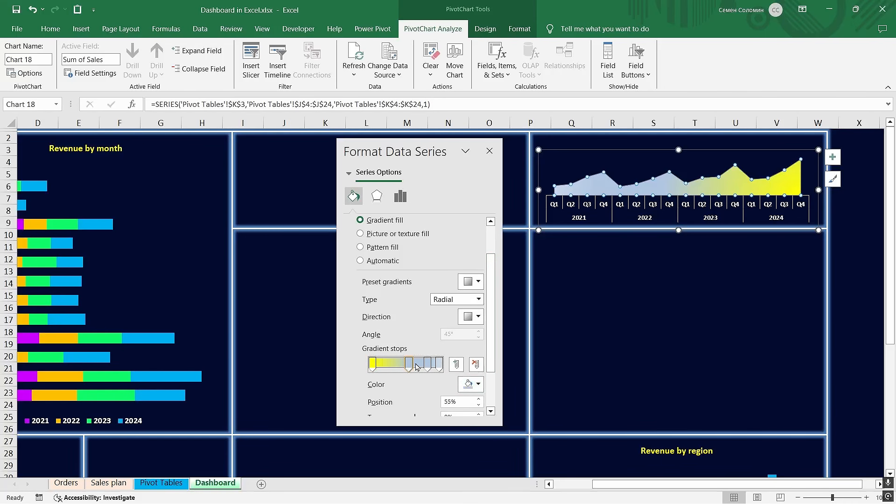
{"action": "left_click", "coordinate": [478, 385]}
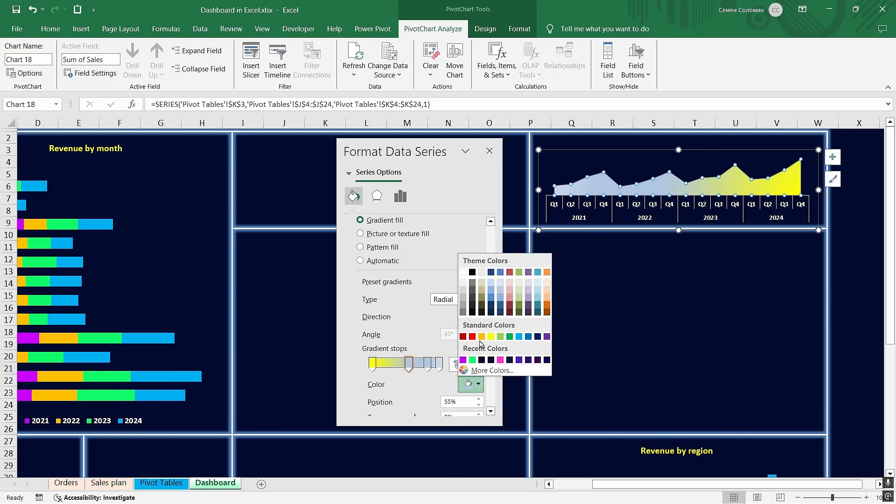
{"action": "left_click", "coordinate": [482, 336]}
{"action": "left_click", "coordinate": [427, 363]}
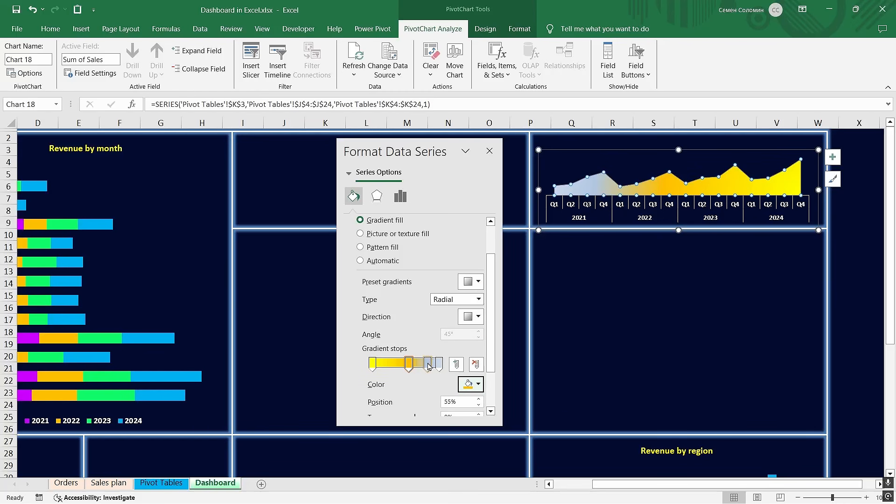
{"action": "left_click", "coordinate": [477, 385]}
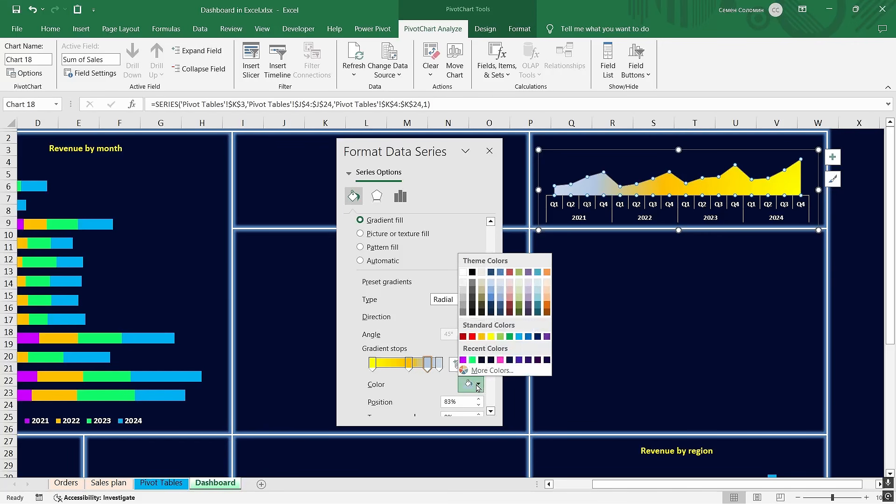
{"action": "left_click", "coordinate": [472, 359]}
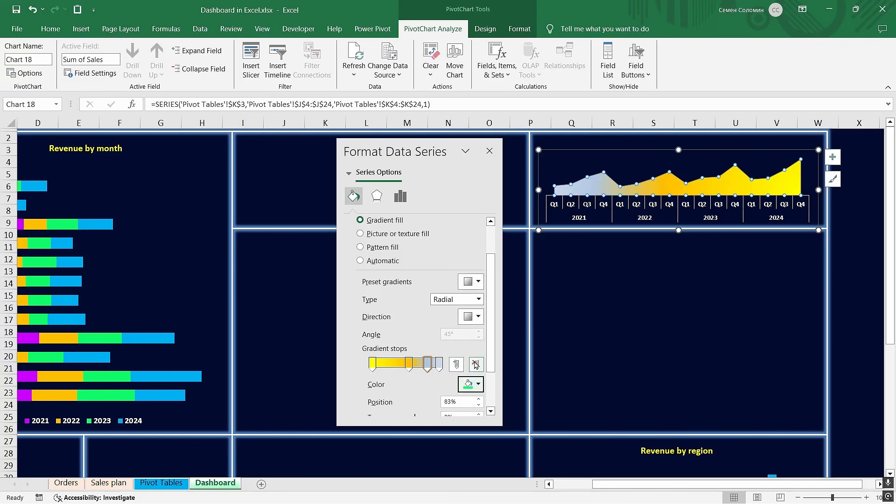
Step: Set the 100% gradient stop's color to the standard light blue
{"action": "left_click", "coordinate": [440, 364]}
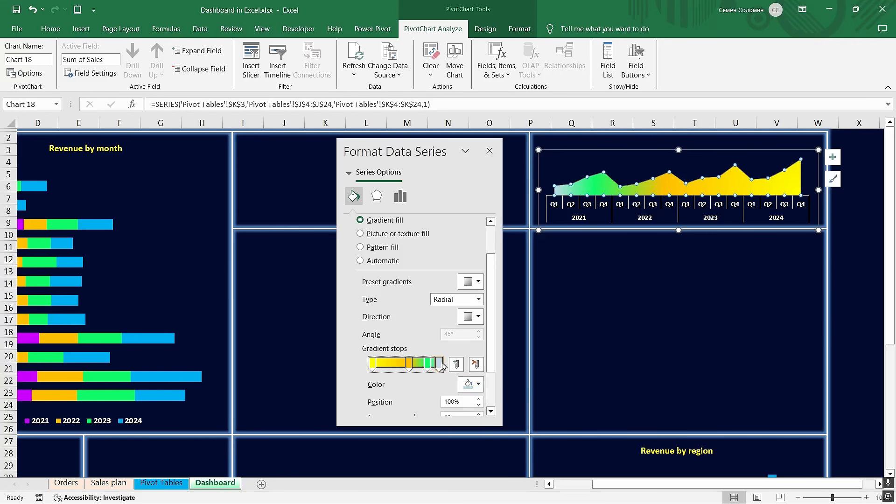
{"action": "left_click", "coordinate": [479, 385]}
{"action": "left_click", "coordinate": [519, 336]}
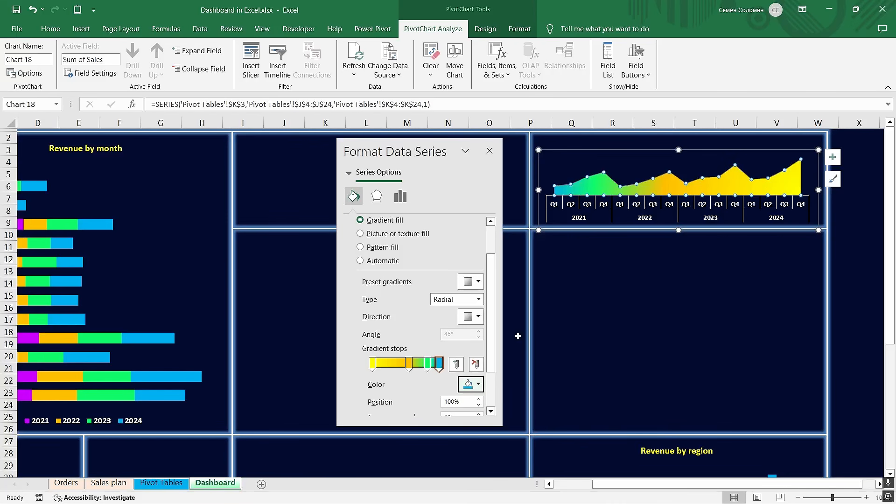
Step: Add extra light blue gradient stops and spread the stops along the gradient, placing the fifth of six at 80%
{"action": "left_click_drag", "start_coordinate": [409, 364], "coordinate": [434, 368]}
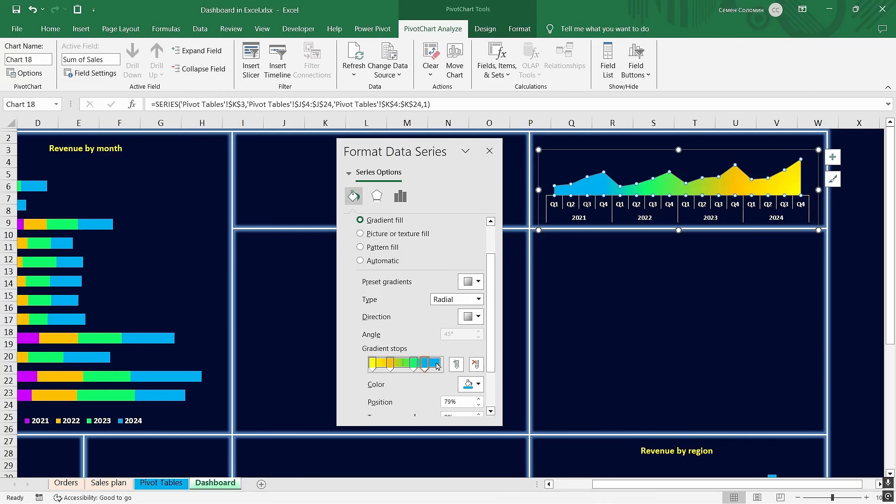
{"action": "left_click", "coordinate": [457, 364]}
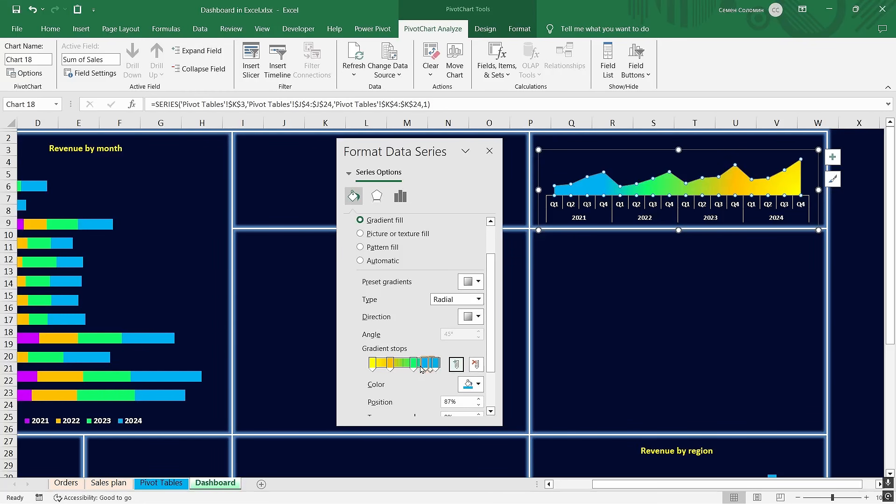
{"action": "left_click_drag", "start_coordinate": [422, 369], "coordinate": [425, 373]}
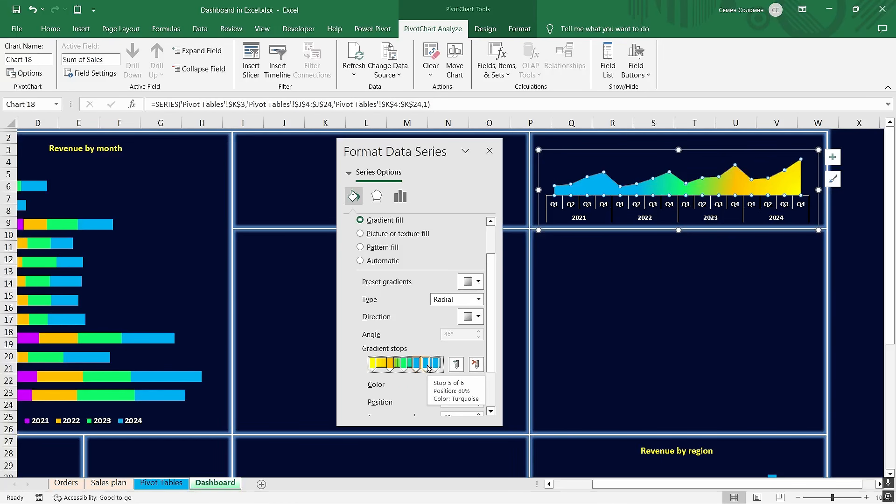
Step: Set the 80% gradient stop's color to the recent purple
{"action": "left_click", "coordinate": [427, 367]}
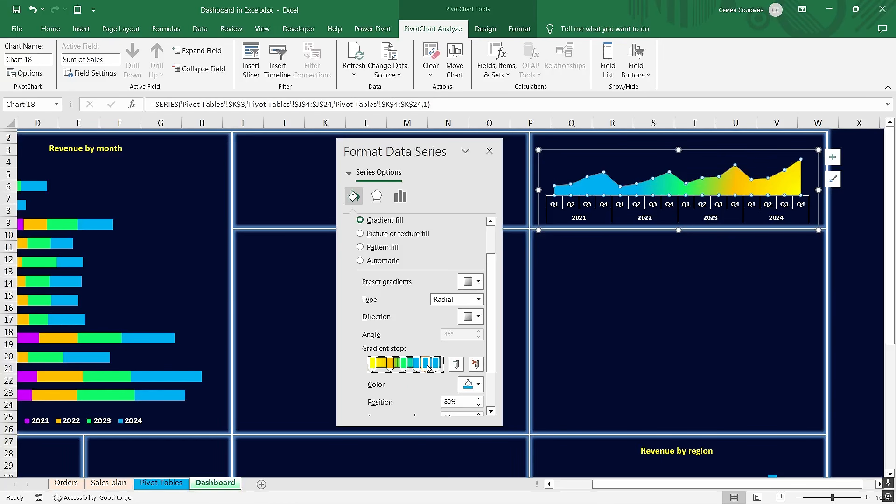
{"action": "left_click", "coordinate": [479, 384]}
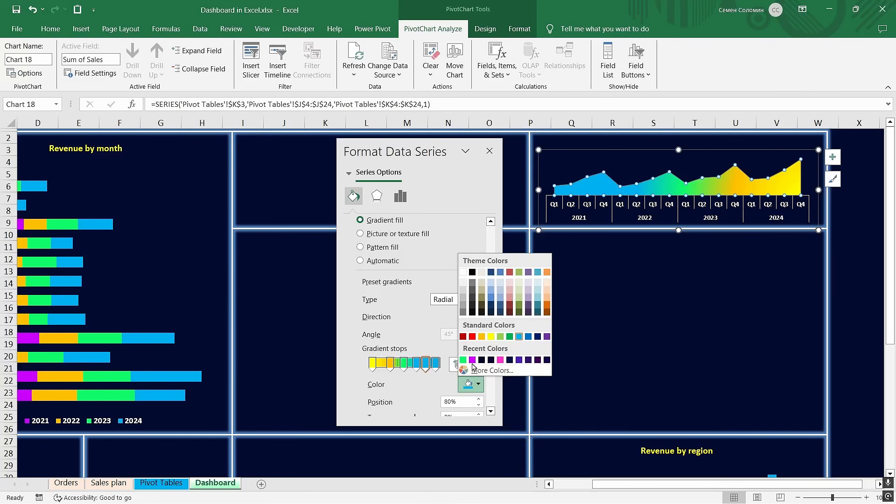
{"action": "left_click", "coordinate": [472, 359]}
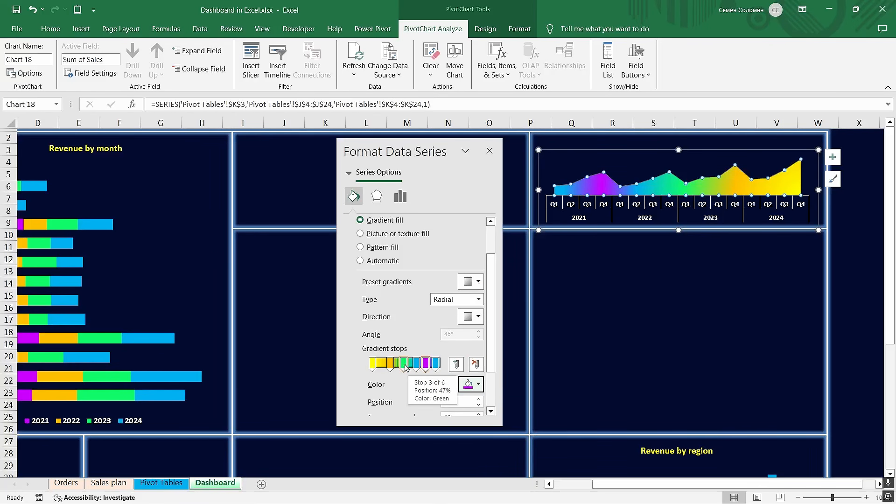
Step: Space the gradient stops evenly, with orange at 20%, green at 36%, purple at 76% and the last light blue stop at 100%
{"action": "left_click_drag", "start_coordinate": [392, 369], "coordinate": [385, 368]}
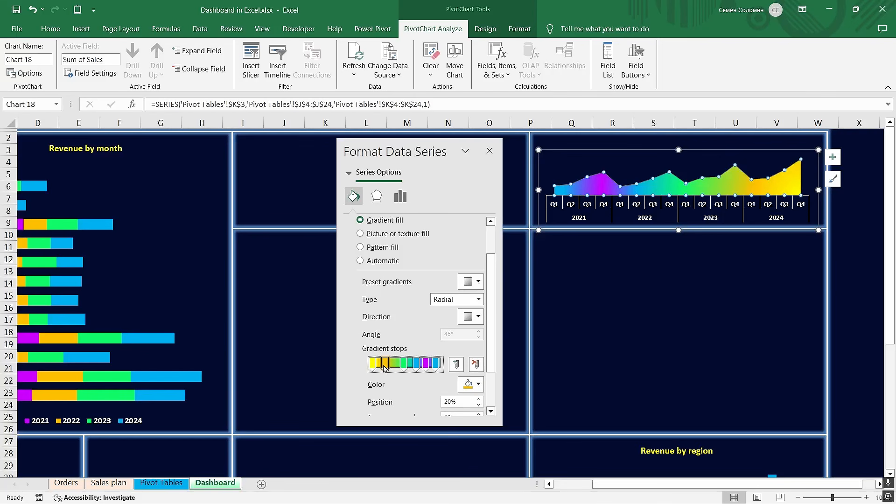
{"action": "left_click", "coordinate": [395, 369]}
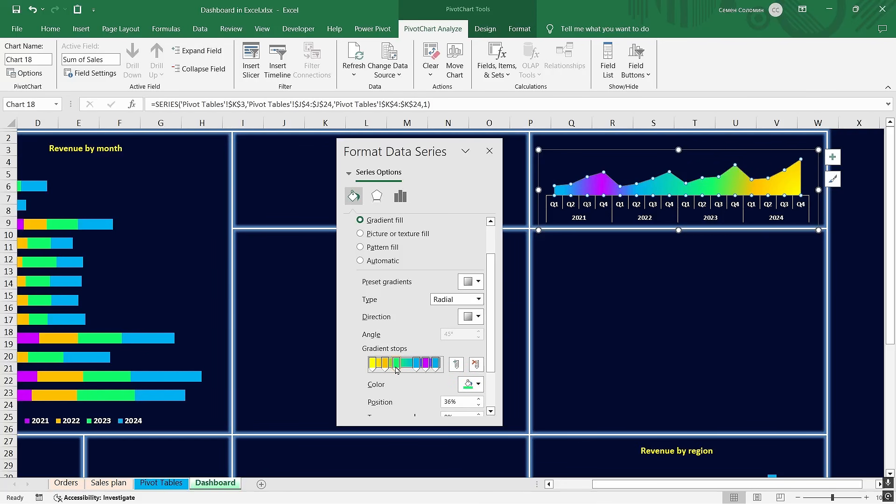
{"action": "left_click_drag", "start_coordinate": [417, 369], "coordinate": [422, 369]}
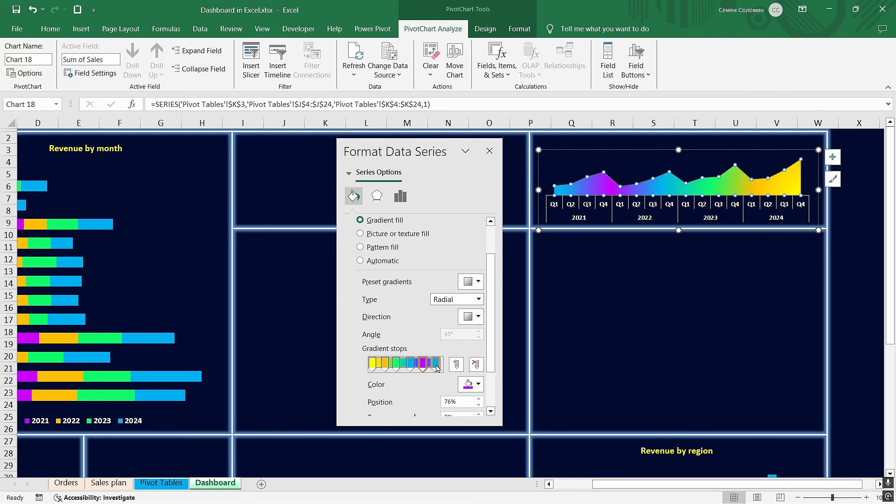
{"action": "left_click", "coordinate": [441, 368]}
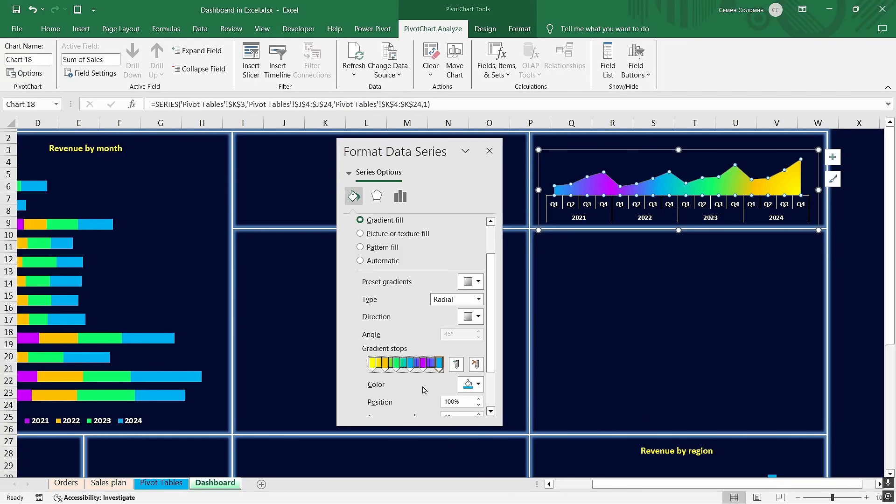
Step: Set the first yellow gradient stop's transparency to 57% and its brightness to -15%
{"action": "scroll", "coordinate": [442, 368], "scroll_direction": "down", "scroll_amount": 2}
{"action": "left_click", "coordinate": [372, 316]}
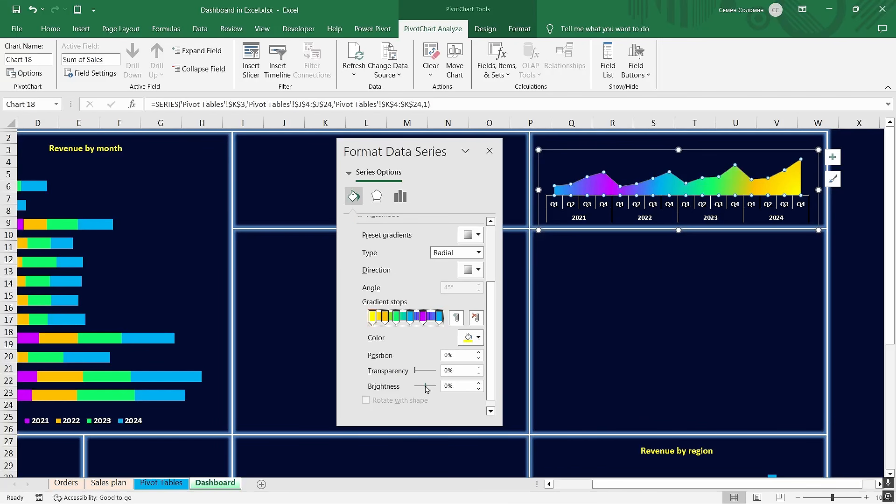
{"action": "mouse_move", "coordinate": [425, 388]}
{"action": "left_mouse_down"}
{"action": "mouse_move", "coordinate": [417, 388]}
{"action": "mouse_move", "coordinate": [427, 372]}
{"action": "left_mouse_up"}
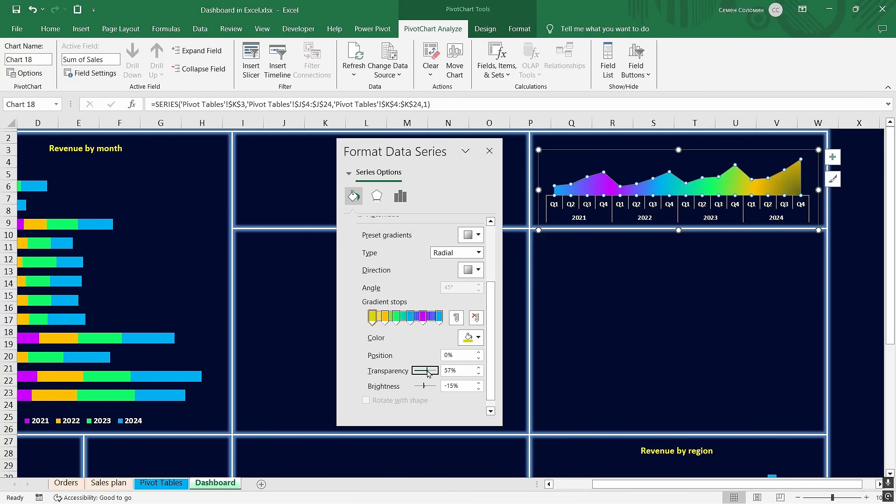
Step: Set the last light blue gradient stop's transparency to 46% and finish formatting the series
{"action": "left_click", "coordinate": [440, 318]}
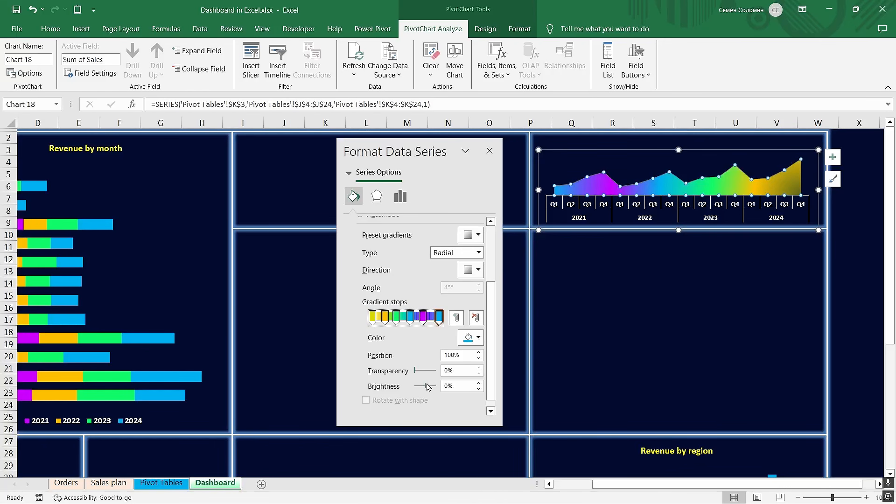
{"action": "left_click_drag", "start_coordinate": [415, 371], "coordinate": [425, 371]}
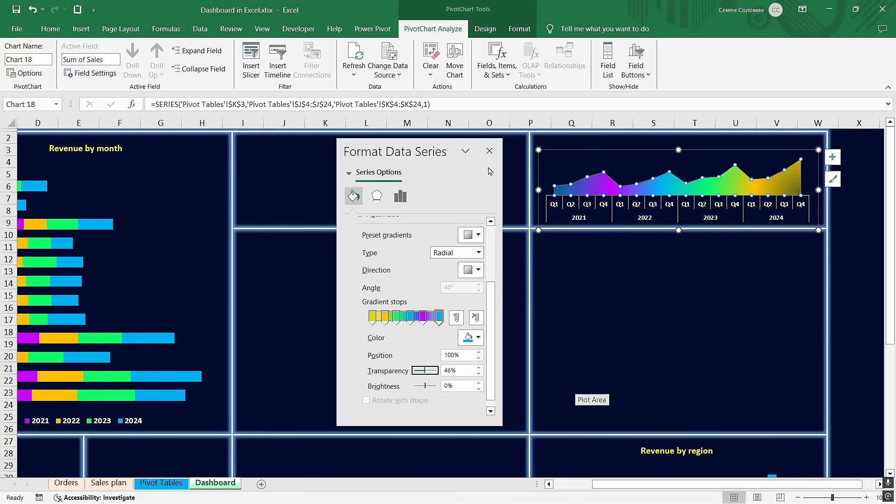
{"action": "left_click", "coordinate": [489, 152]}
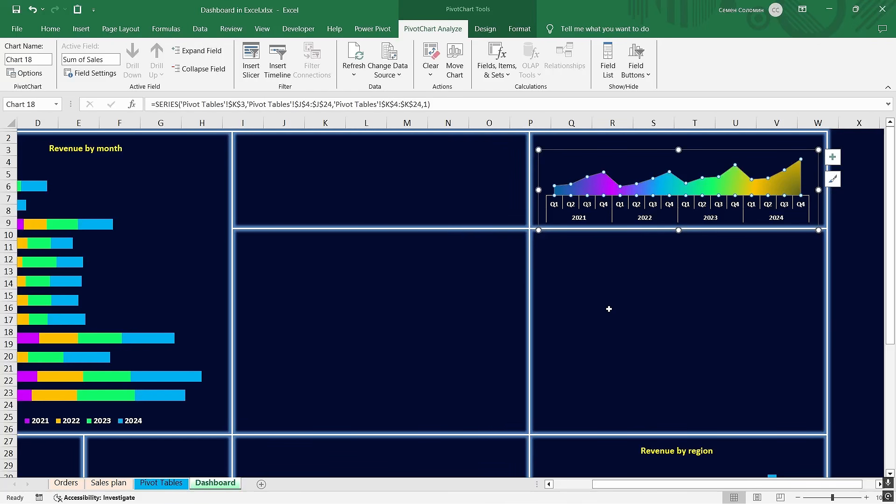
{"action": "left_click", "coordinate": [608, 324]}
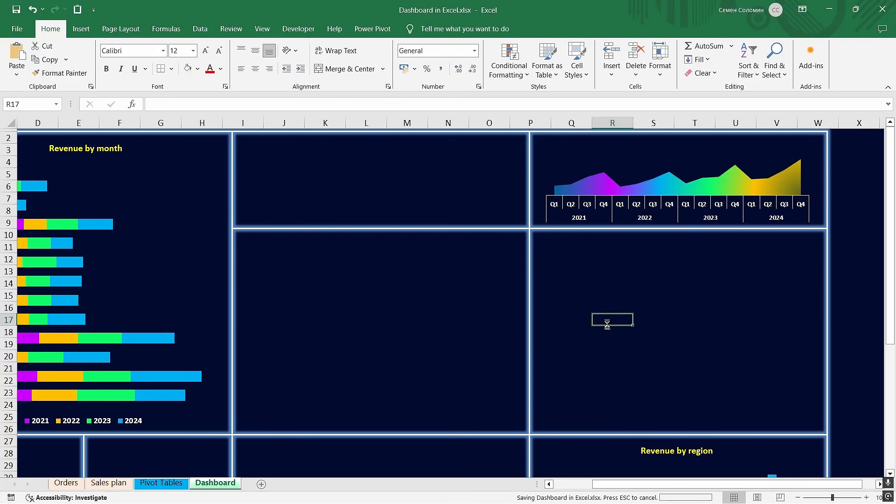
Step: Copy the "Revenue by month" title above the quarterly area chart and change the copy's text to "Revenue by quarter"
{"action": "left_click", "coordinate": [99, 149]}
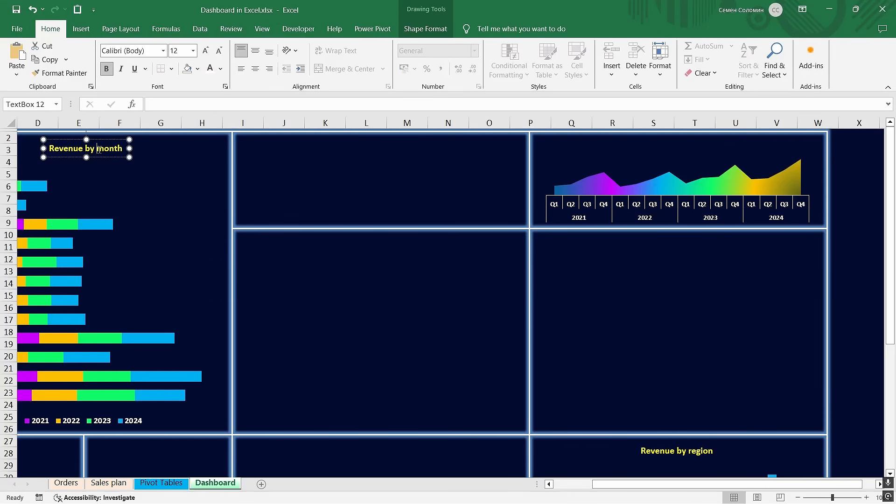
{"action": "left_click_drag", "start_coordinate": [115, 157], "coordinate": [689, 151]}
{"action": "double_click", "coordinate": [703, 144]}
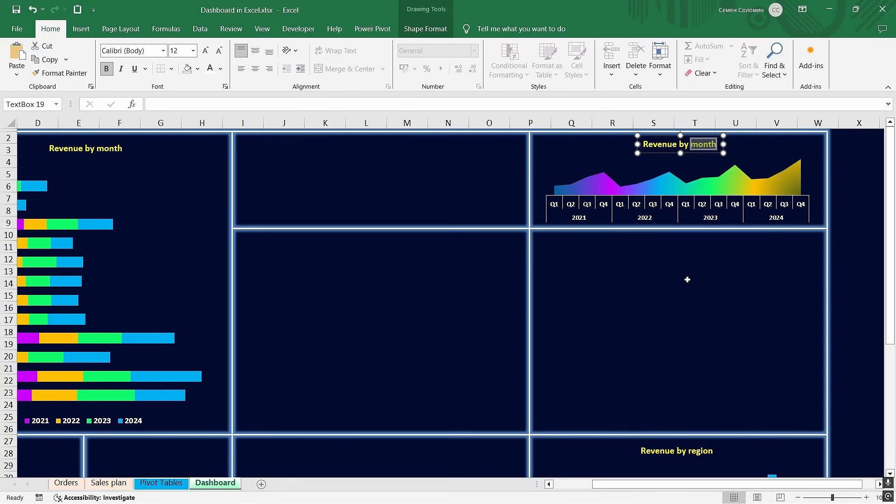
{"action": "type", "text": "quarter"}
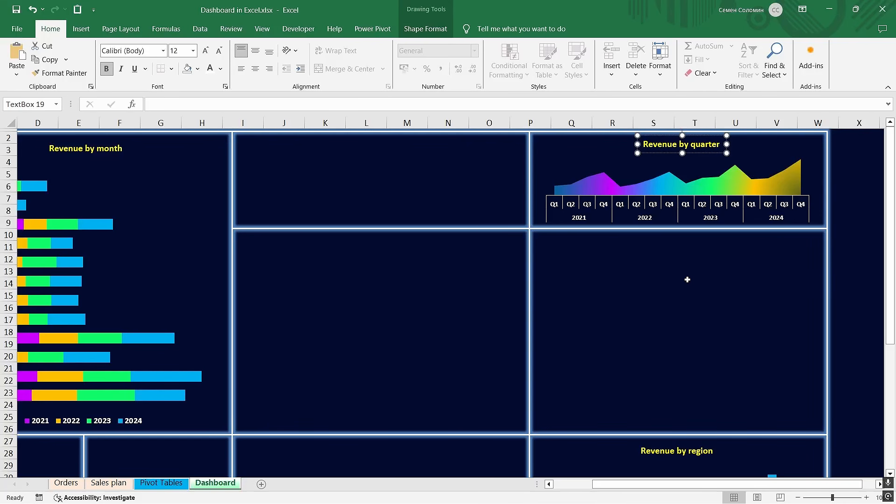
{"action": "key", "text": "Escape"}
{"action": "key", "text": "Down"}
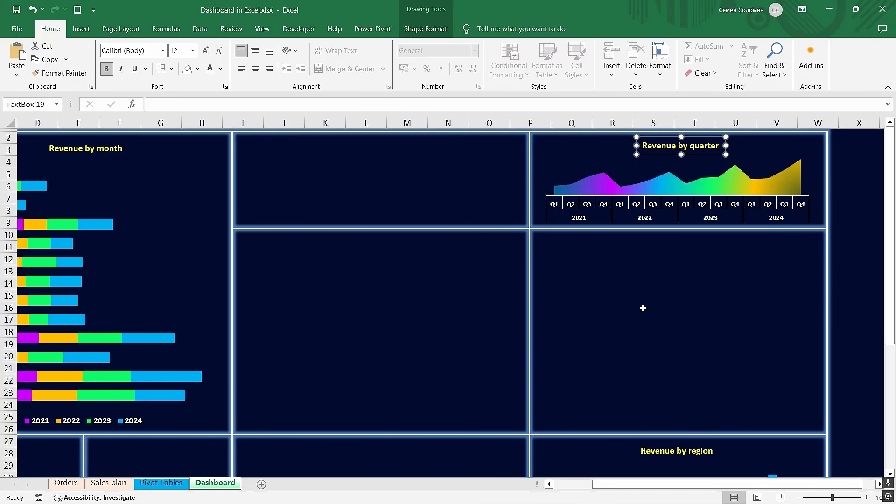
{"action": "left_click", "coordinate": [643, 308]}
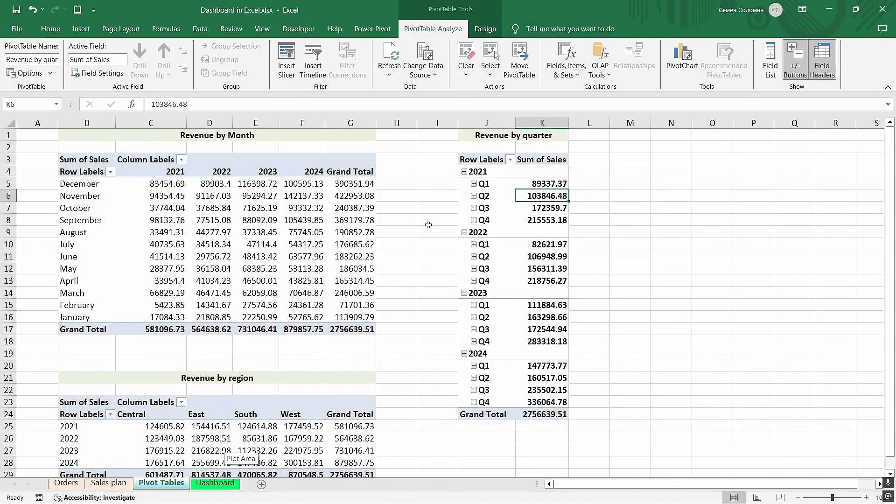
Step: Copy the Revenue by quarter pivot table on the Pivot Tables sheet and paste it at B35, below the Revenue by region table
{"action": "left_click_drag", "start_coordinate": [478, 160], "coordinate": [538, 410]}
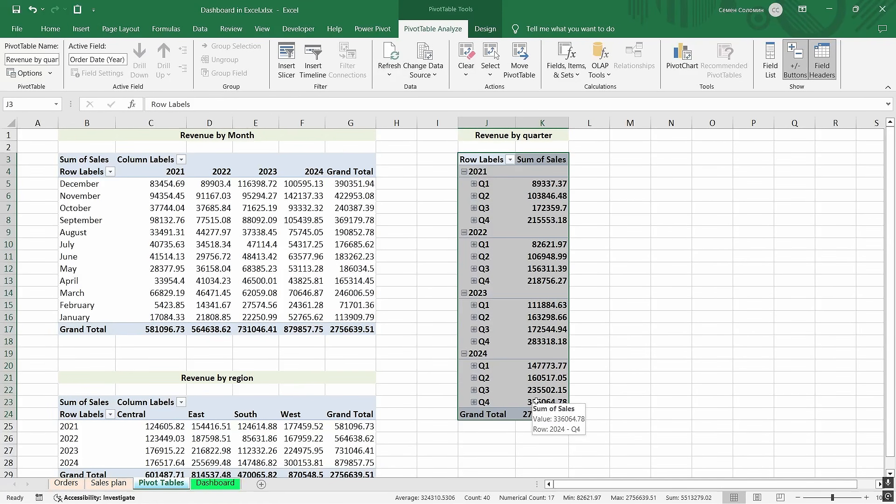
{"action": "key", "text": "ctrl+c"}
{"action": "scroll", "coordinate": [336, 427], "scroll_direction": "down", "scroll_amount": 5}
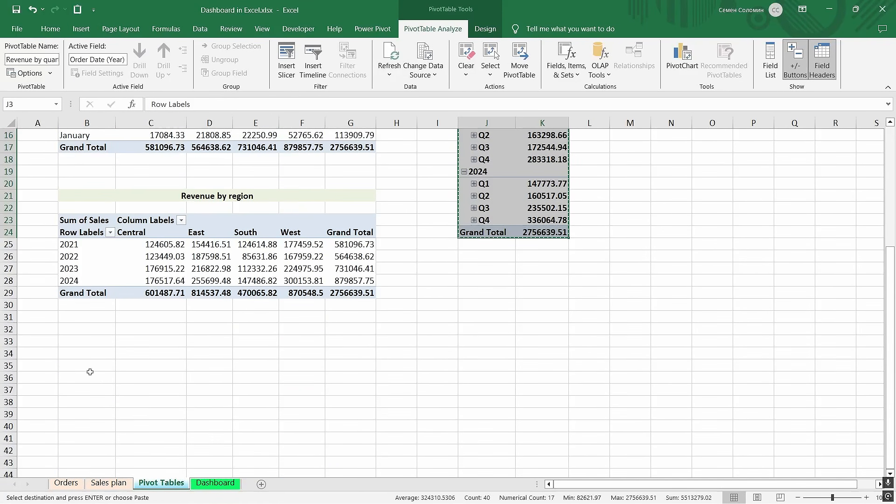
{"action": "left_click", "coordinate": [74, 363]}
{"action": "key", "text": "ctrl+v"}
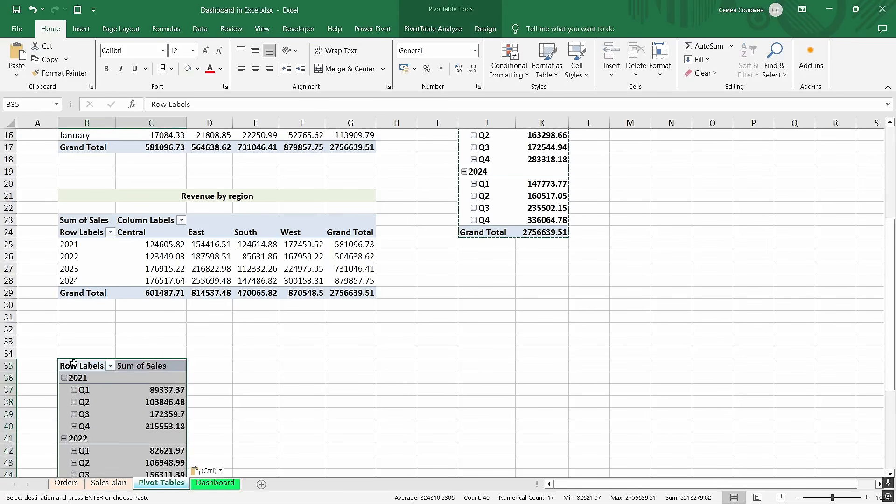
Step: Remove the Order Date (Year), (Quarter) and (Month) fields from the rows of the pivot table pasted at B35
{"action": "left_click", "coordinate": [133, 398]}
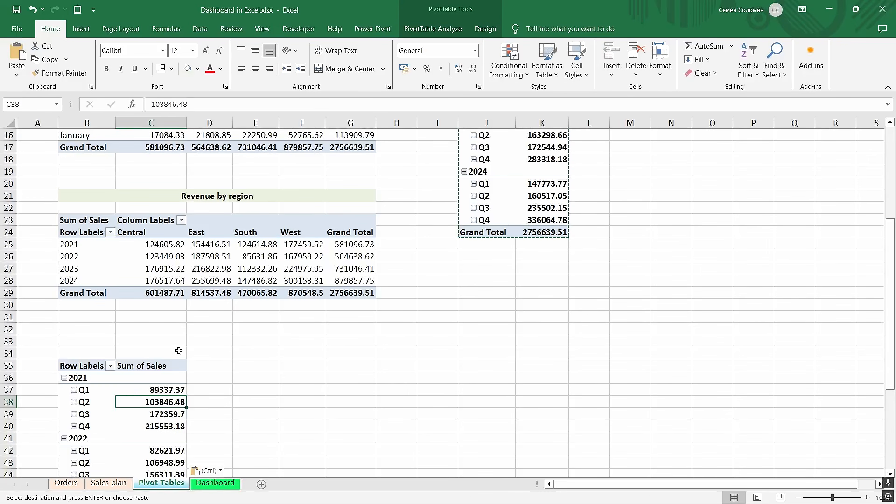
{"action": "left_click", "coordinate": [441, 32]}
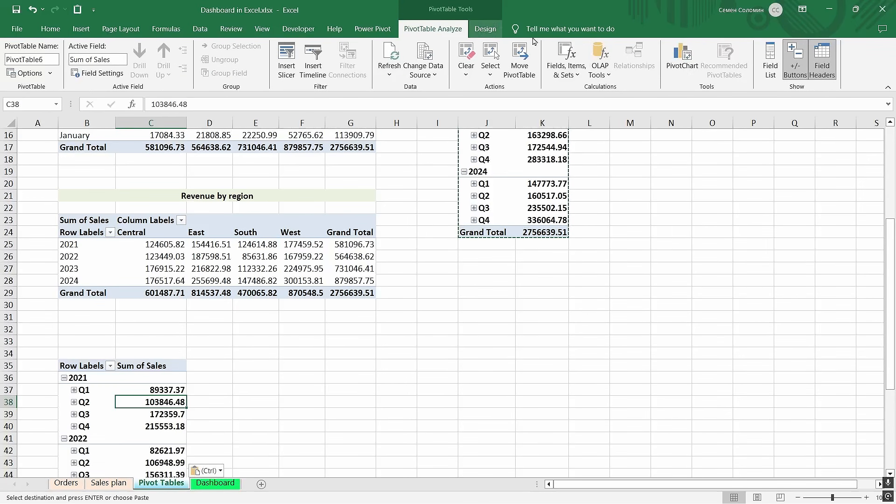
{"action": "left_click", "coordinate": [773, 63]}
{"action": "left_click_drag", "start_coordinate": [321, 142], "coordinate": [444, 129]}
{"action": "left_click", "coordinate": [338, 222]}
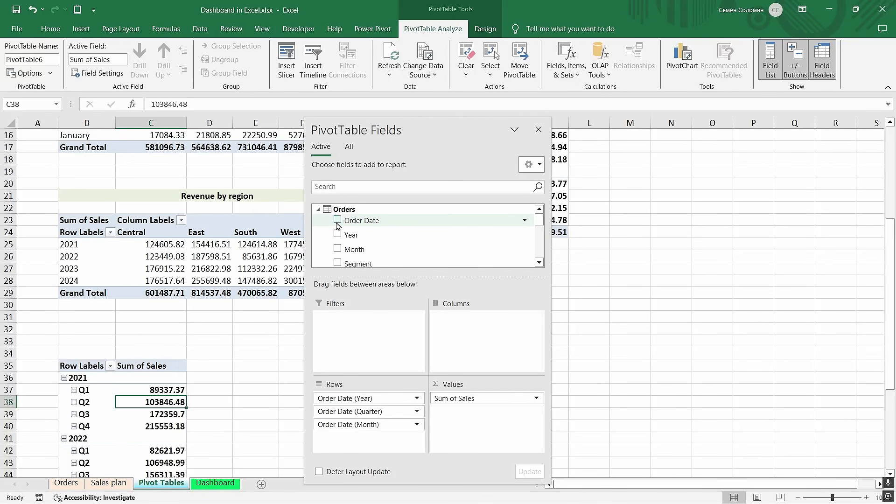
{"action": "scroll", "coordinate": [532, 236], "scroll_direction": "down", "scroll_amount": 2}
{"action": "scroll", "coordinate": [533, 235], "scroll_direction": "down", "scroll_amount": 2}
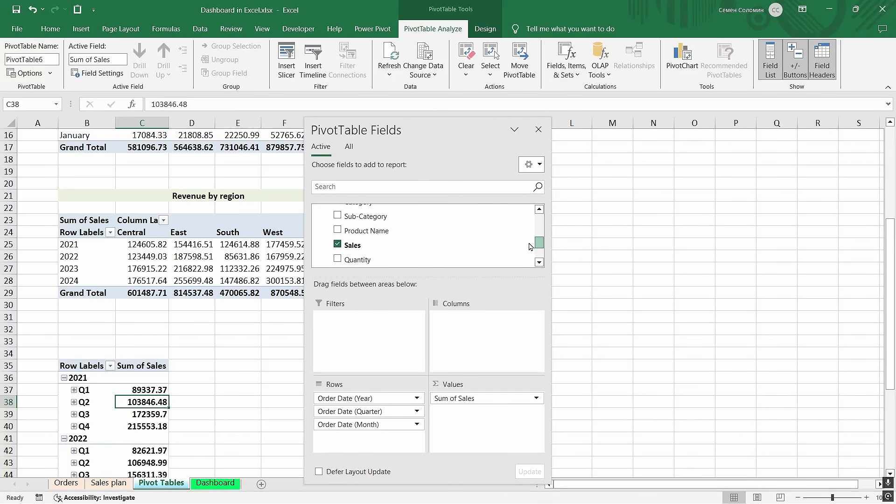
{"action": "left_click", "coordinate": [337, 253]}
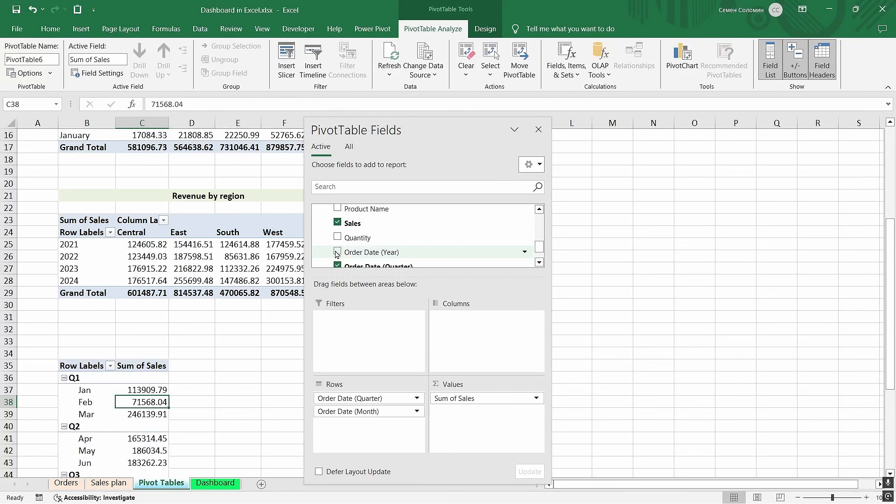
{"action": "scroll", "coordinate": [338, 253], "scroll_direction": "down", "scroll_amount": 1}
{"action": "left_click", "coordinate": [338, 239]}
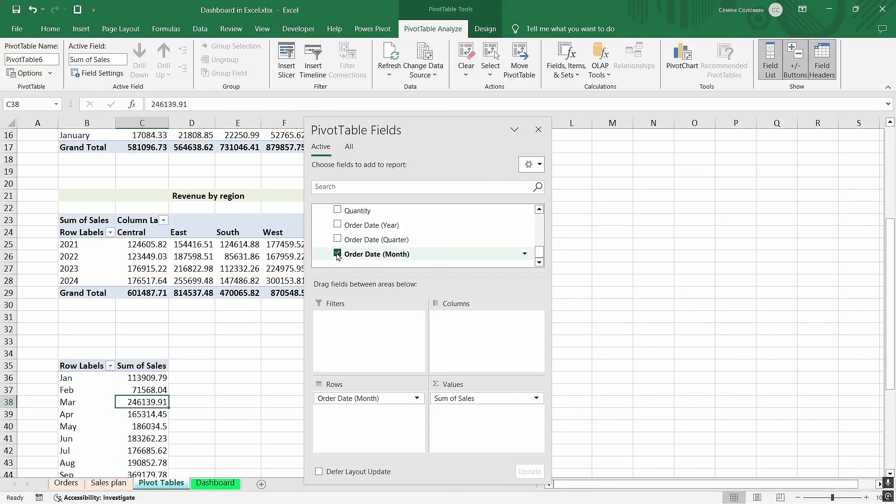
{"action": "left_click", "coordinate": [337, 253]}
Step: Add the Sub-Category field to the row labels of the pivot table at B35
{"action": "left_click_drag", "start_coordinate": [539, 251], "coordinate": [537, 241]}
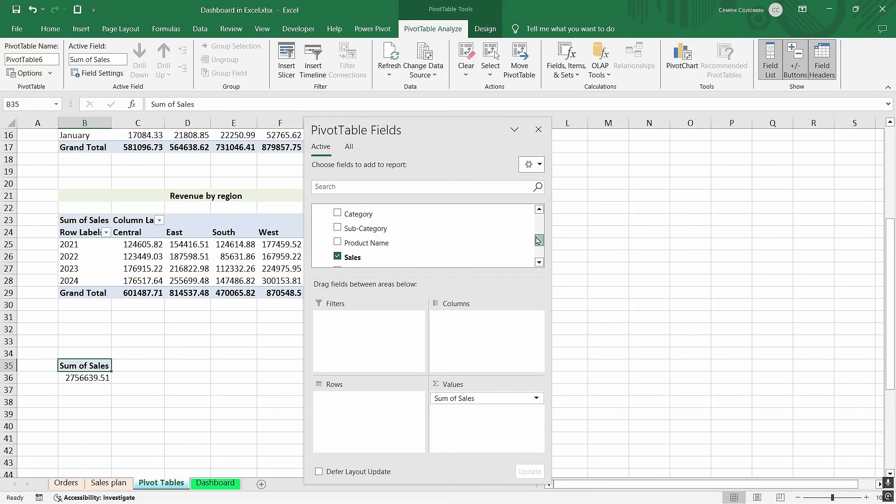
{"action": "right_click", "coordinate": [363, 229]}
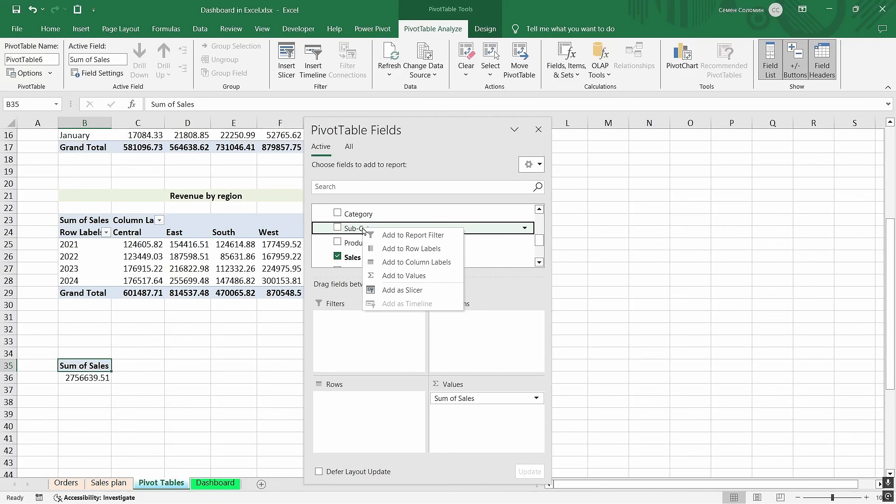
{"action": "left_click", "coordinate": [392, 249]}
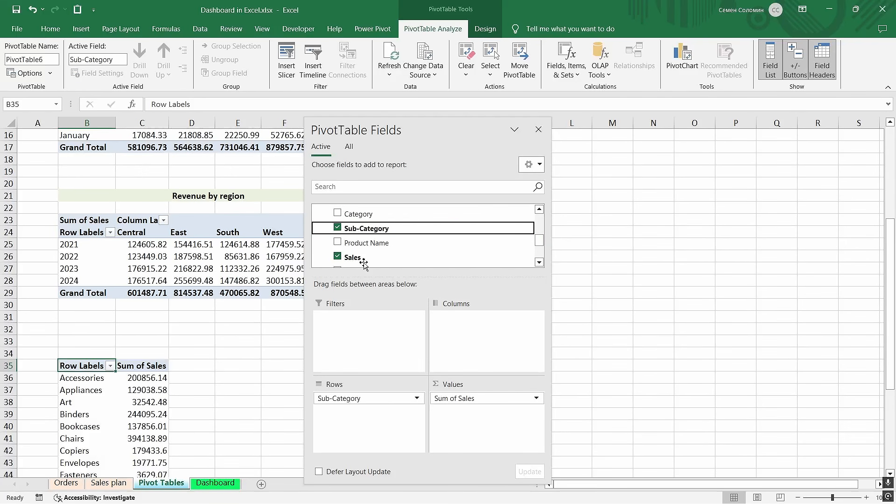
{"action": "scroll", "coordinate": [255, 371], "scroll_direction": "down", "scroll_amount": 3}
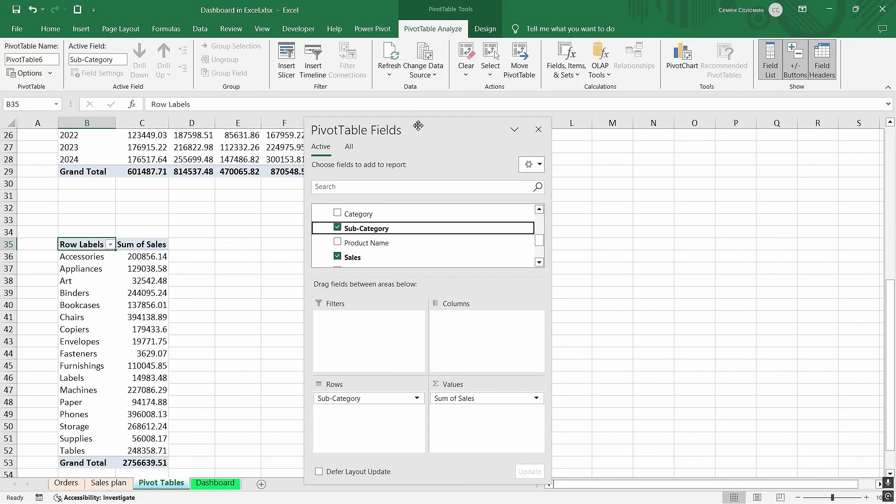
{"action": "left_click_drag", "start_coordinate": [418, 125], "coordinate": [670, 136]}
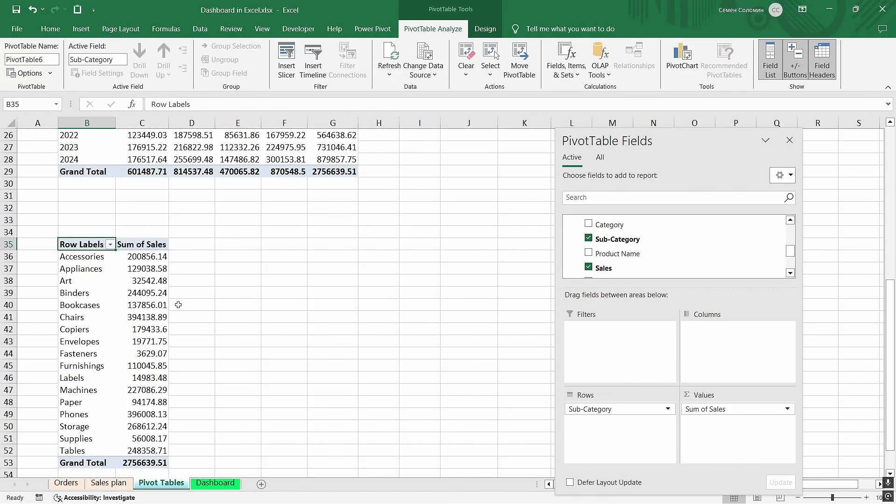
Step: Insert a pie PivotChart from the sub-category pivot table, place it beside the table and increase its height
{"action": "left_click", "coordinate": [682, 62]}
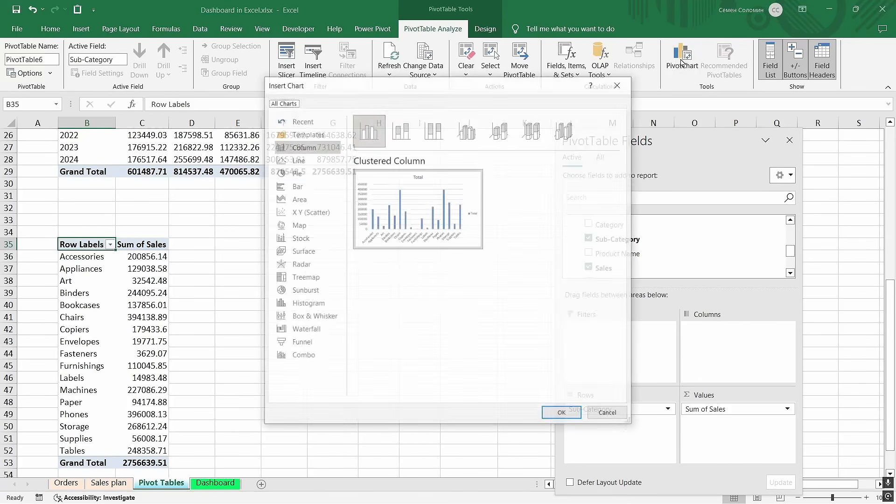
{"action": "left_click", "coordinate": [295, 172]}
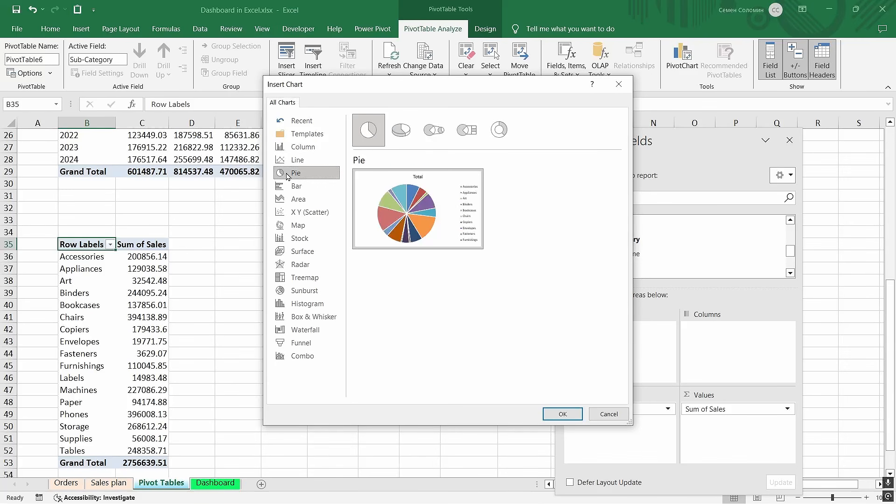
{"action": "left_click", "coordinate": [563, 414]}
{"action": "left_click_drag", "start_coordinate": [419, 222], "coordinate": [306, 212]}
{"action": "left_click_drag", "start_coordinate": [339, 379], "coordinate": [327, 472]}
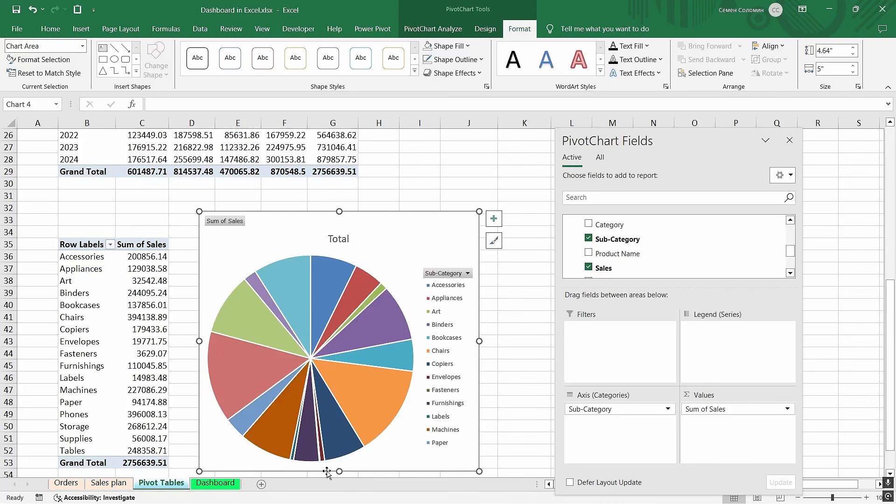
{"action": "left_click_drag", "start_coordinate": [340, 212], "coordinate": [342, 130]}
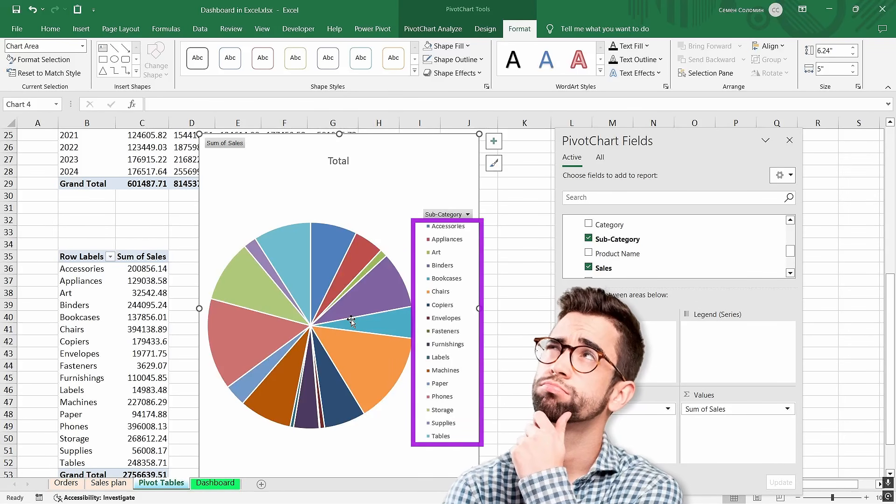
Step: Remove the pie chart's legend and delete the whole chart
{"action": "key", "text": "ctrl+z"}
{"action": "left_click", "coordinate": [447, 414]}
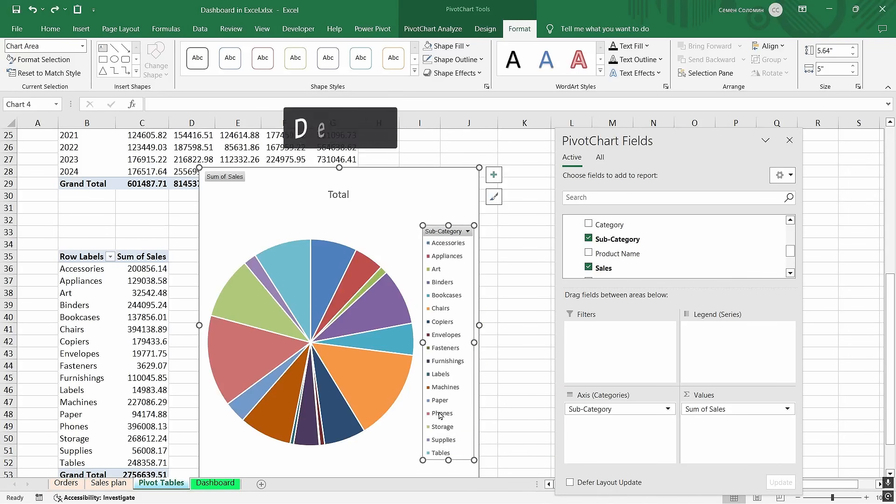
{"action": "key", "text": "Delete"}
{"action": "left_click", "coordinate": [377, 171]}
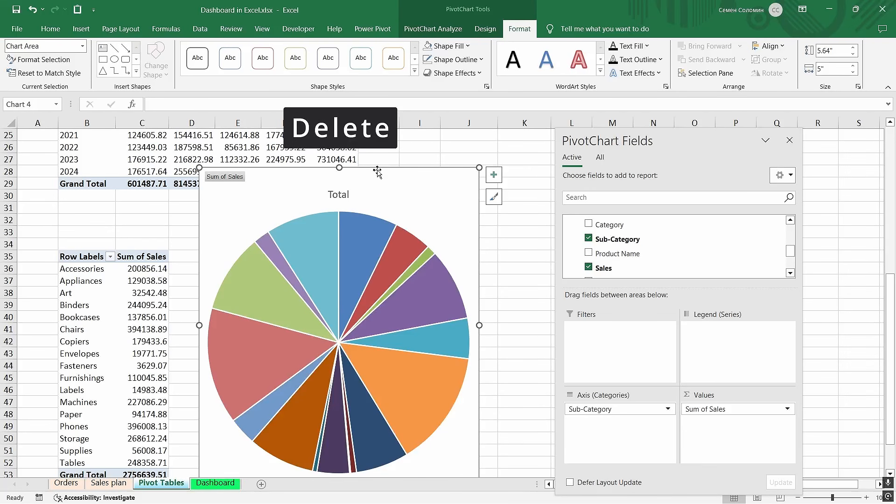
{"action": "key", "text": "Delete"}
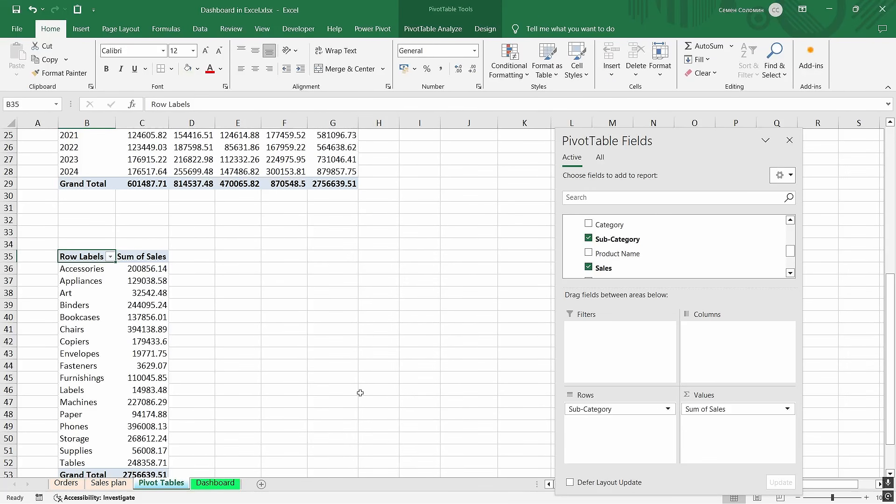
Step: Copy the sub-category pivot table and paste the copy at E35 beside the original
{"action": "scroll", "coordinate": [361, 393], "scroll_direction": "down", "scroll_amount": 2}
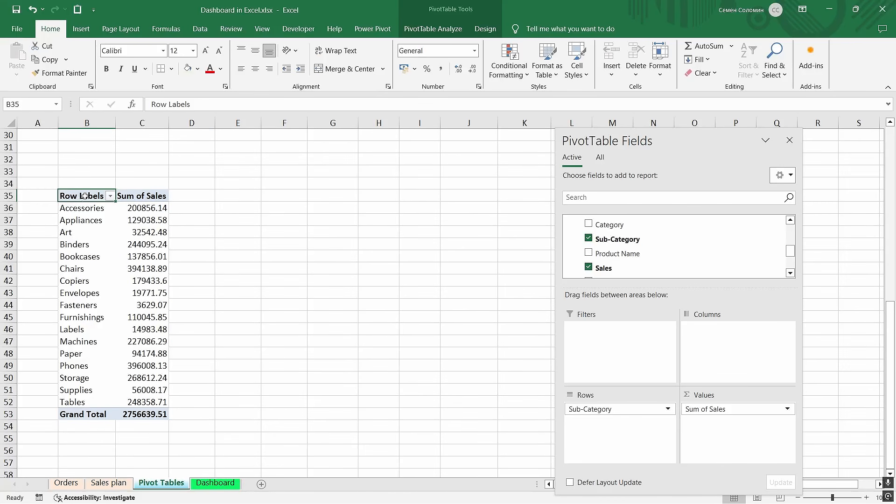
{"action": "left_click_drag", "start_coordinate": [84, 195], "coordinate": [135, 414]}
{"action": "key", "text": "ctrl+c"}
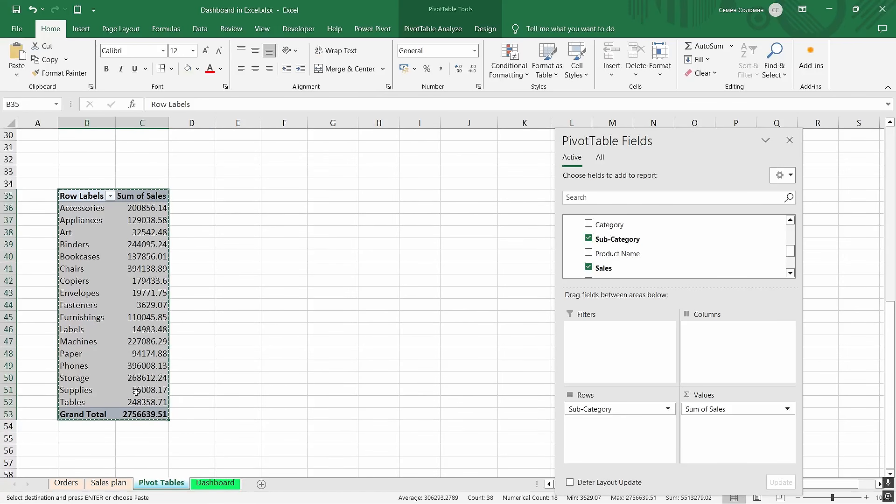
{"action": "left_click", "coordinate": [225, 196]}
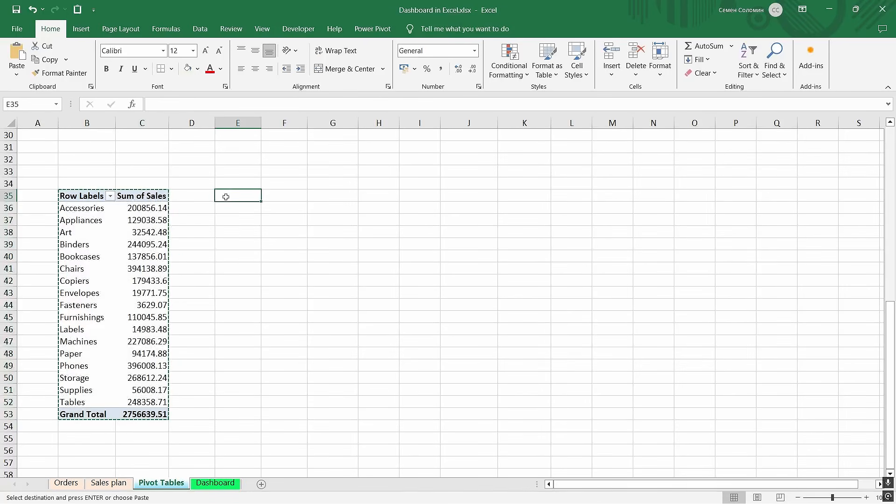
{"action": "key", "text": "ctrl+v"}
{"action": "key", "text": "ctrl"}
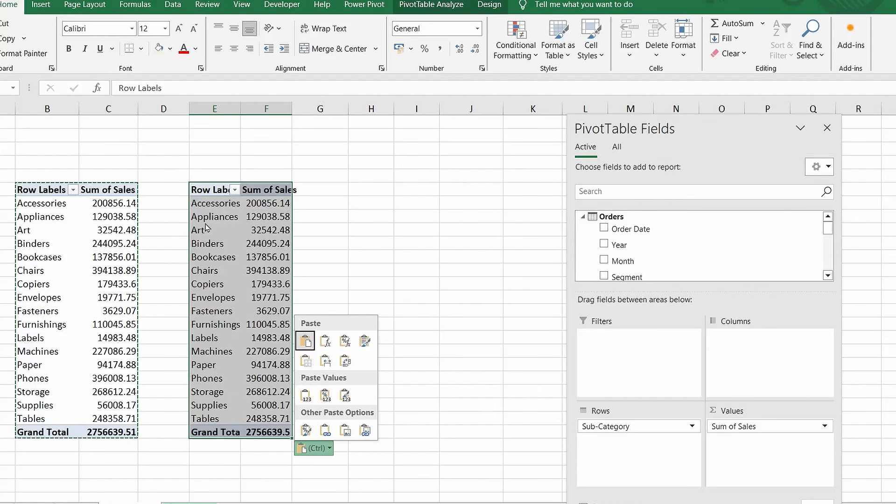
{"action": "key", "text": "Escape"}
Step: Filter the copied pivot table at E35 to the top 8 sub-category items by Sum of Sales
{"action": "left_click", "coordinate": [218, 205]}
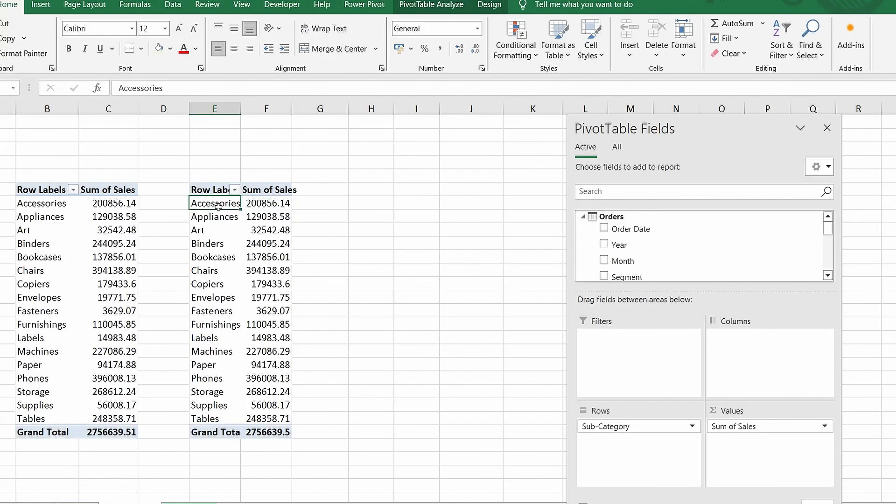
{"action": "right_click", "coordinate": [219, 210]}
{"action": "mouse_move", "coordinate": [287, 293]}
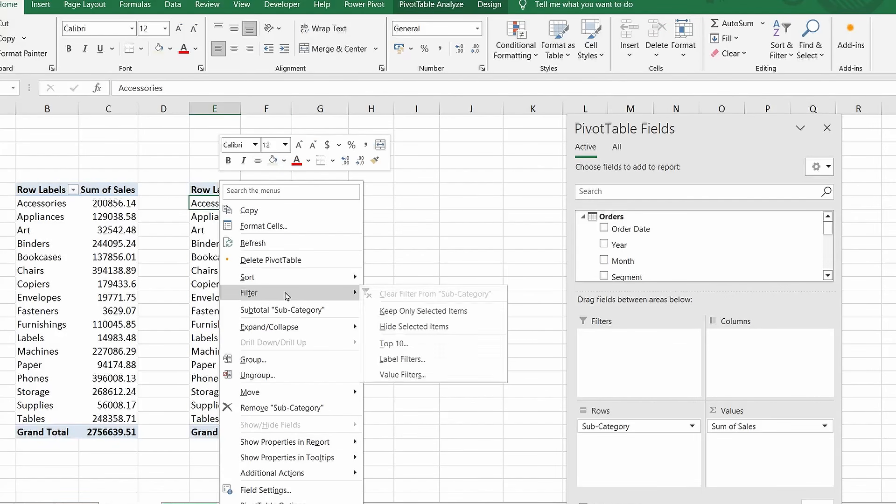
{"action": "left_click", "coordinate": [399, 346]}
{"action": "left_click", "coordinate": [239, 288]}
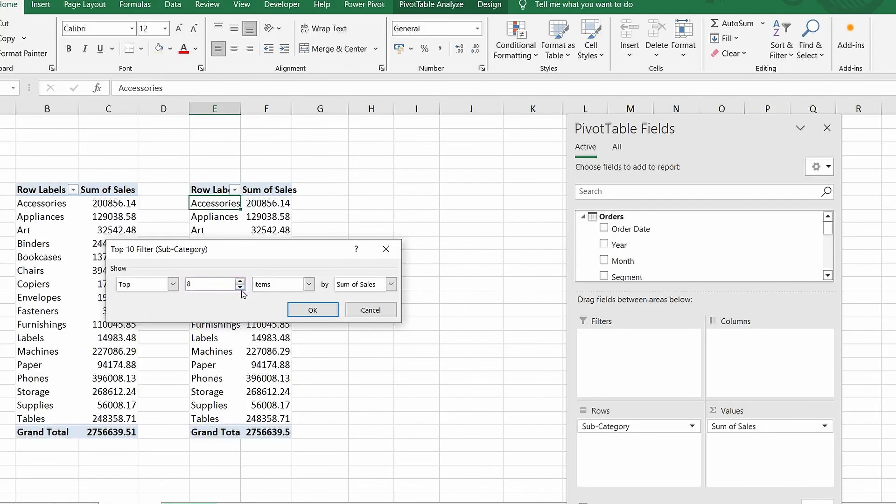
{"action": "left_click", "coordinate": [324, 316]}
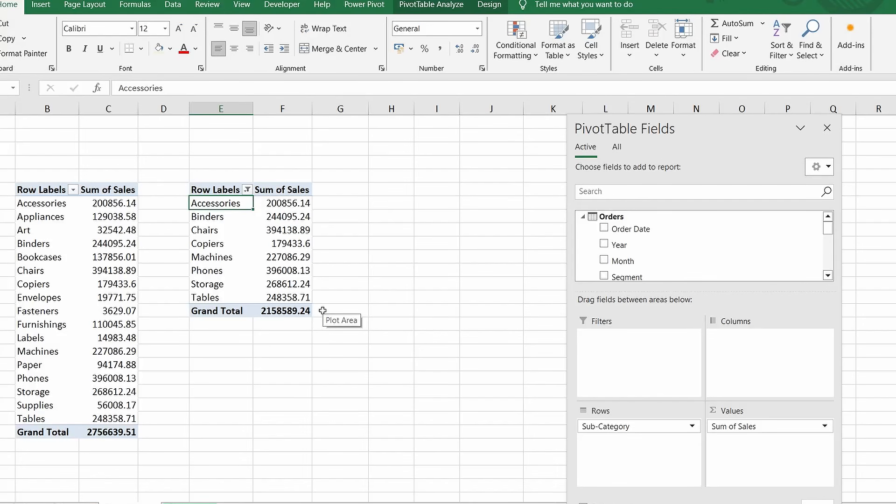
Step: Link H36 to the first sub-category with =E36, fill the formula down to H43 and fit column H to its contents
{"action": "left_click", "coordinate": [388, 205]}
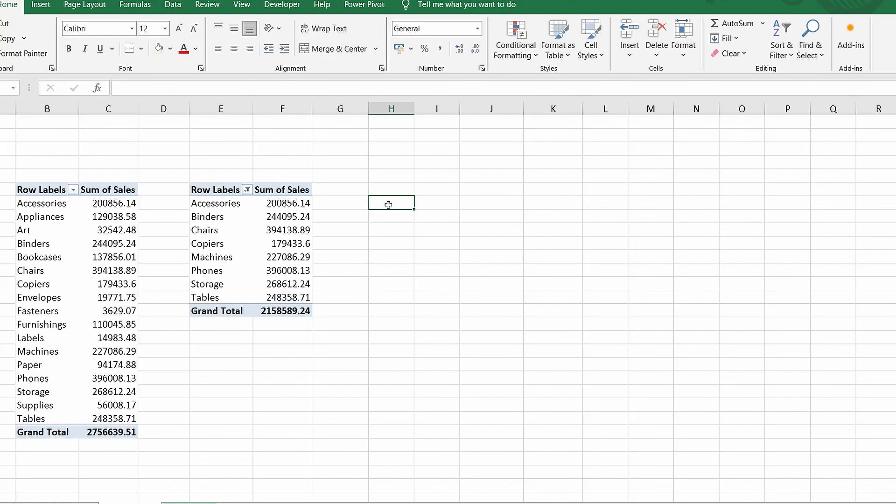
{"action": "type", "text": "="}
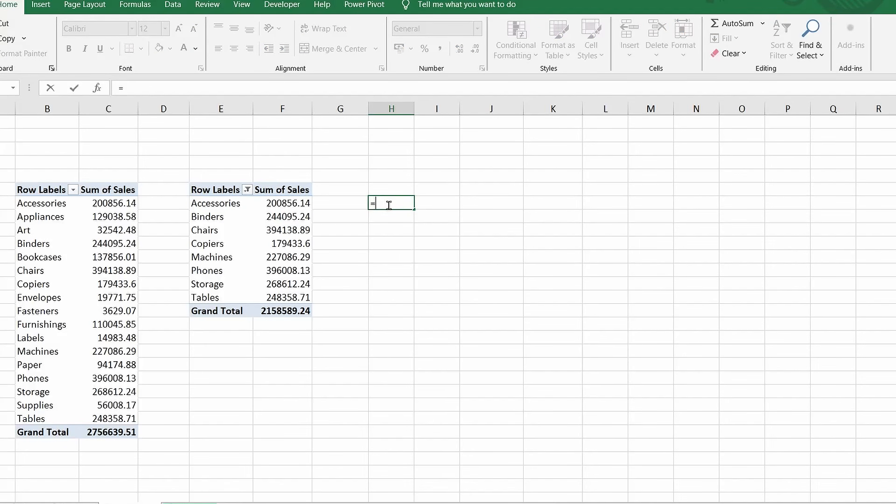
{"action": "left_click", "coordinate": [209, 204]}
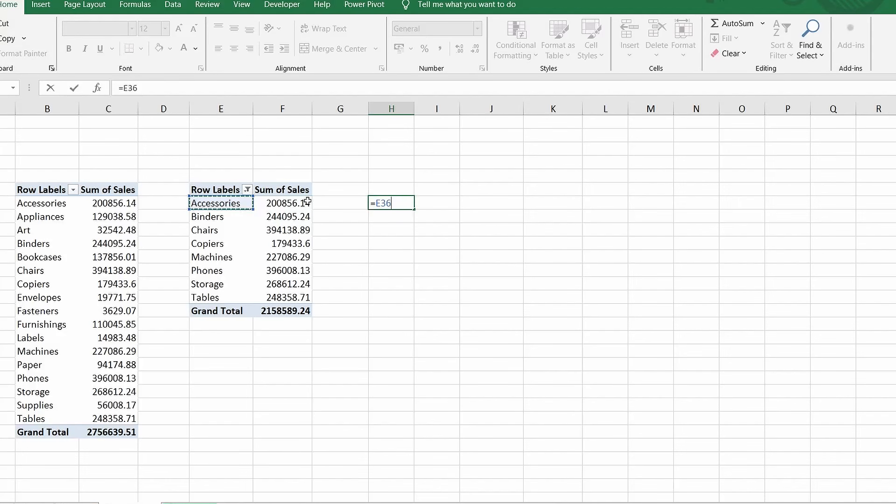
{"action": "key", "text": "Return"}
{"action": "left_click", "coordinate": [398, 204]}
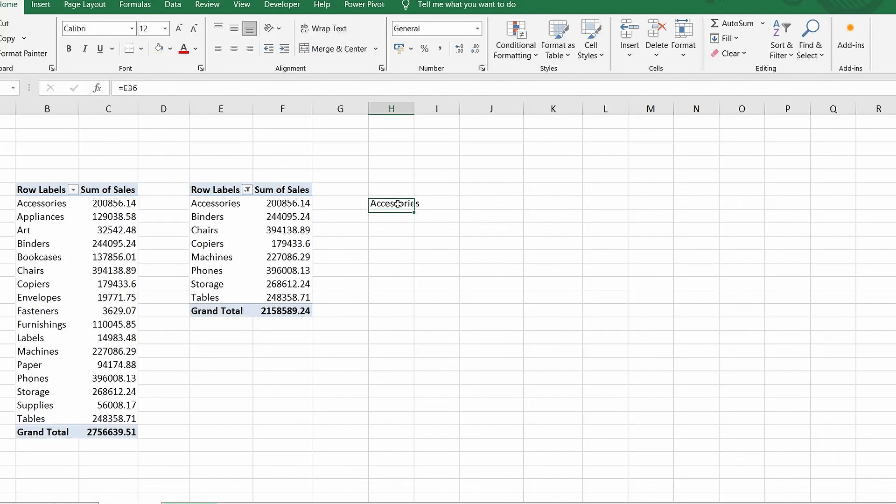
{"action": "left_click_drag", "start_coordinate": [414, 212], "coordinate": [410, 301]}
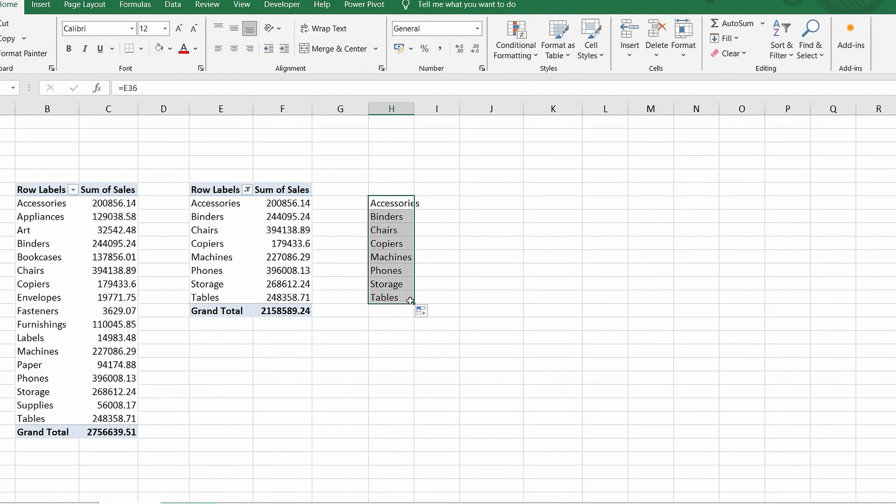
{"action": "double_click", "coordinate": [415, 110]}
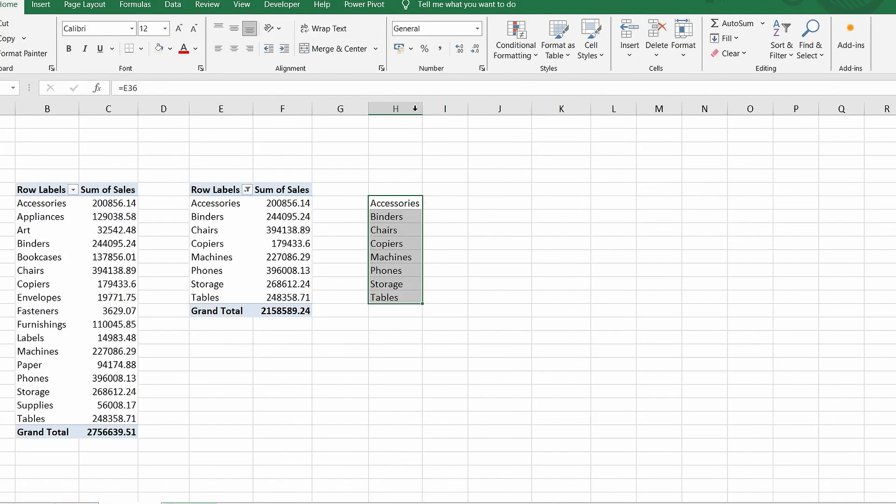
Step: Enter the label Others in H44, directly below the linked sub-category names
{"action": "left_click", "coordinate": [388, 310]}
{"action": "type", "text": "Others"}
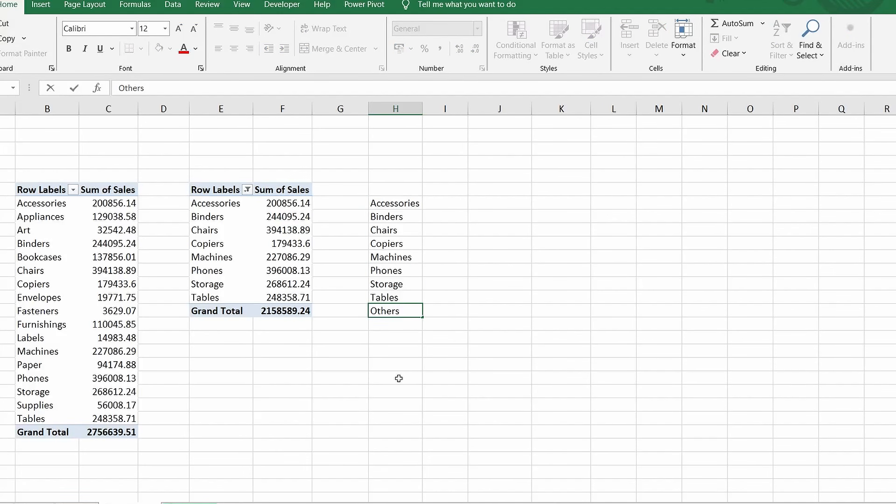
{"action": "key", "text": "ctrl+Return"}
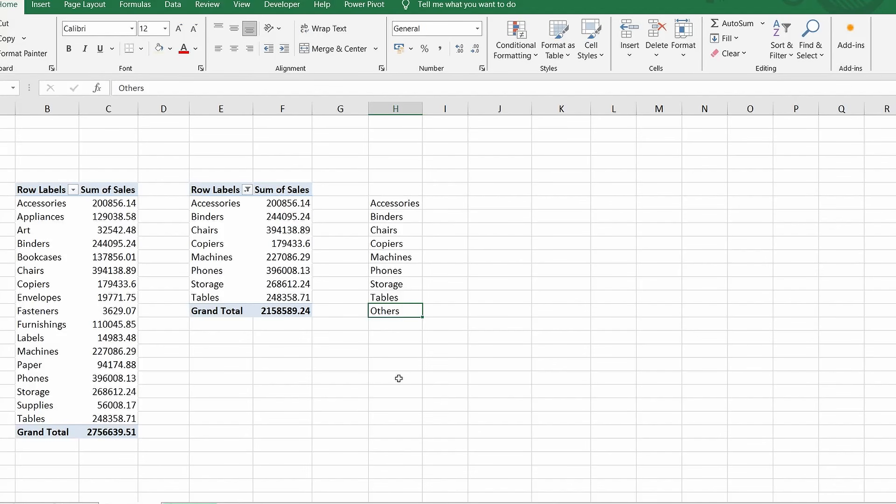
{"action": "left_click", "coordinate": [438, 203]}
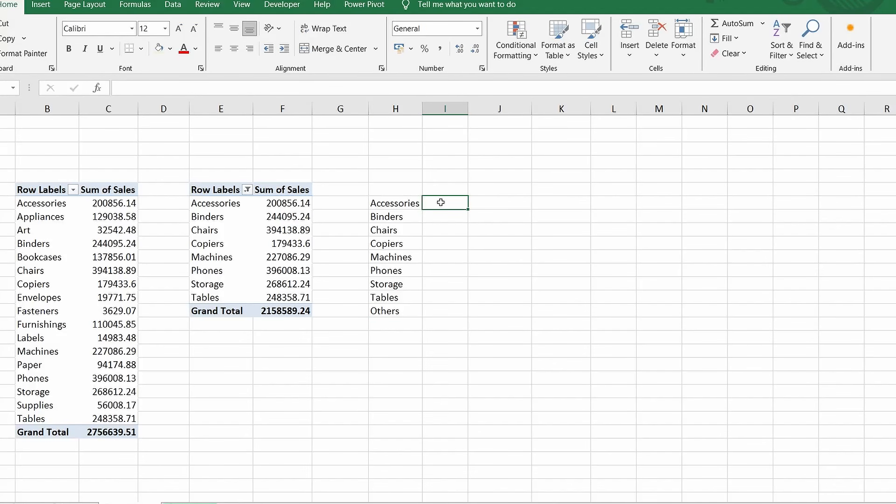
Step: Try linking I36 to the Accessories sales value in the filtered pivot table with GETPIVOTDATA and filling the formula down to I44
{"action": "type", "text": "="}
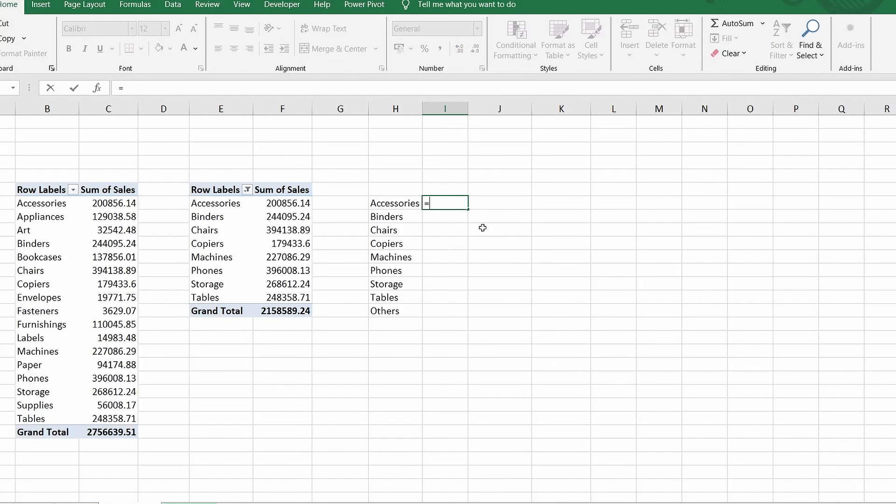
{"action": "left_click", "coordinate": [280, 204]}
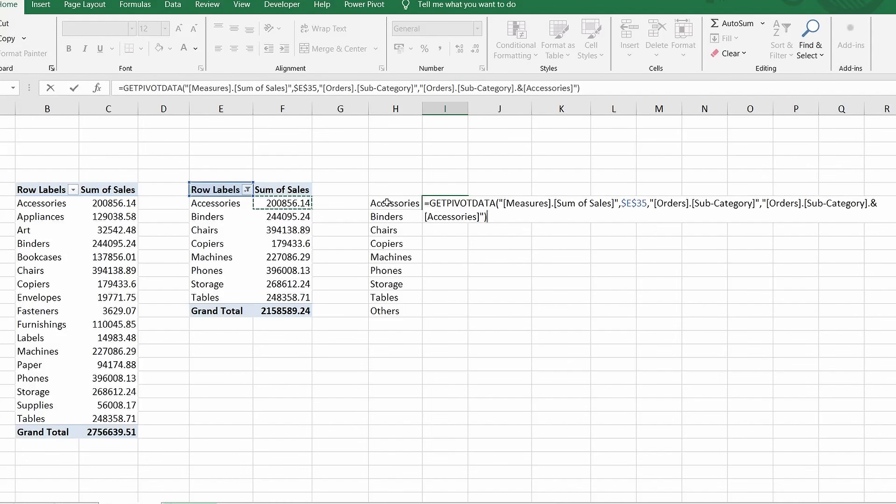
{"action": "key", "text": "Return"}
{"action": "left_click", "coordinate": [459, 206]}
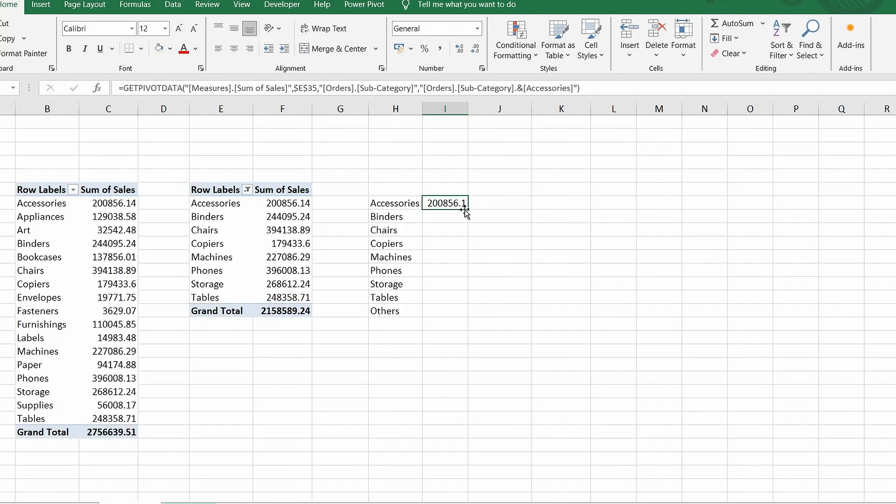
{"action": "double_click", "coordinate": [469, 210]}
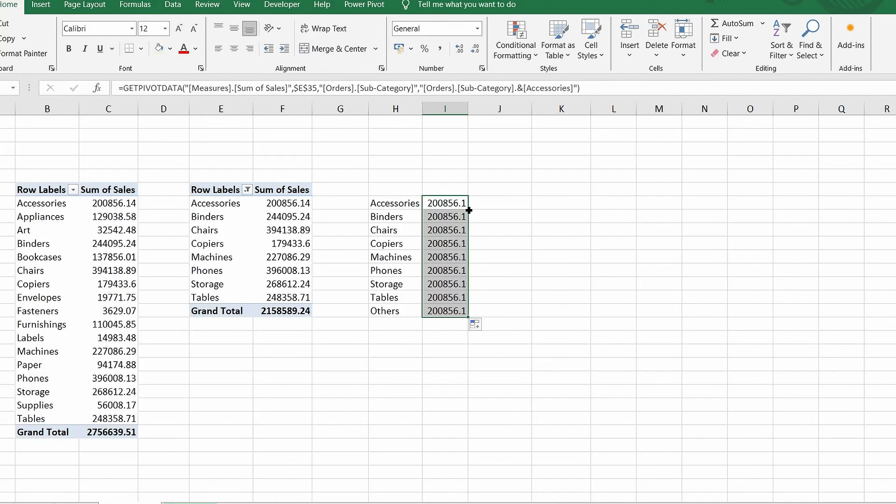
{"action": "left_click", "coordinate": [537, 388]}
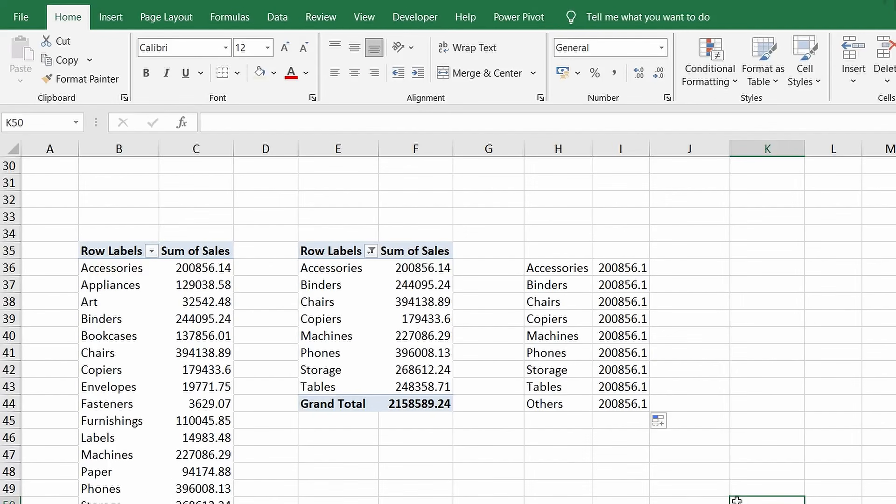
Step: Undo the fill and the GETPIVOTDATA formula in column I
{"action": "left_click", "coordinate": [620, 304]}
{"action": "key", "text": "ctrl+z"}
{"action": "key", "text": "ctrl+z"}
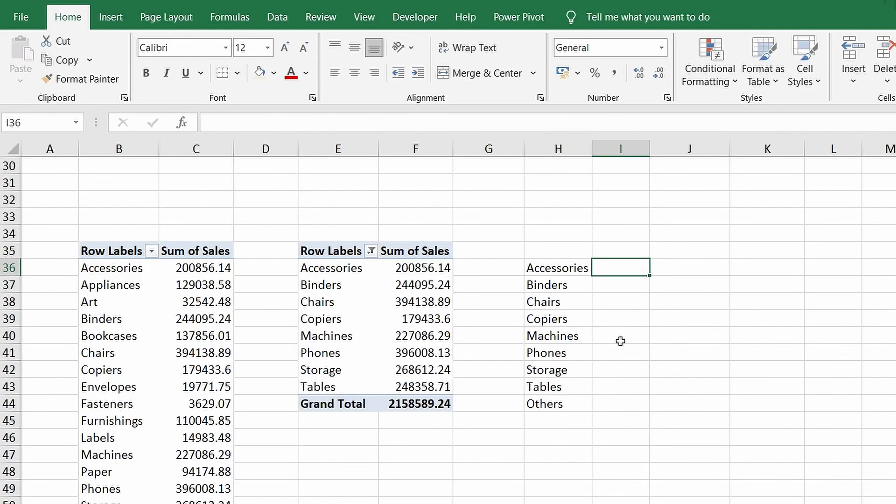
Step: Link I36 to the first sales value with the direct reference =F36 and fill the formula down to I43
{"action": "left_click", "coordinate": [425, 267]}
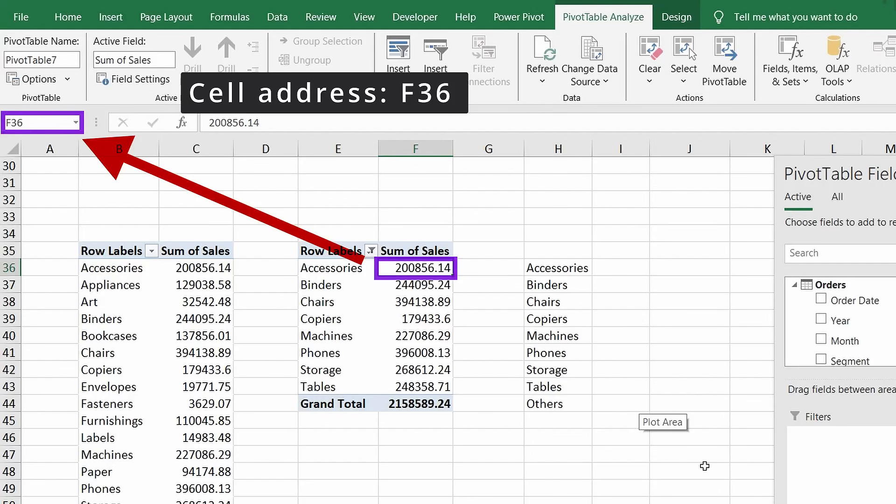
{"action": "left_click", "coordinate": [615, 268]}
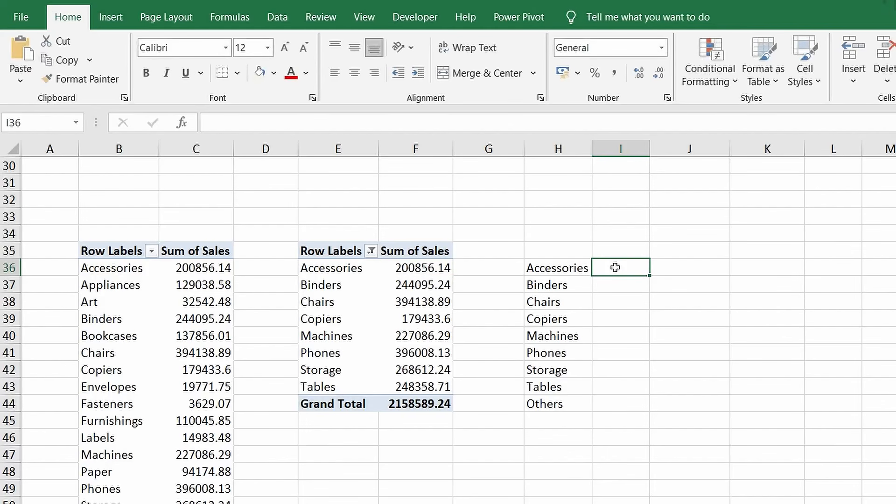
{"action": "type", "text": "=F36"}
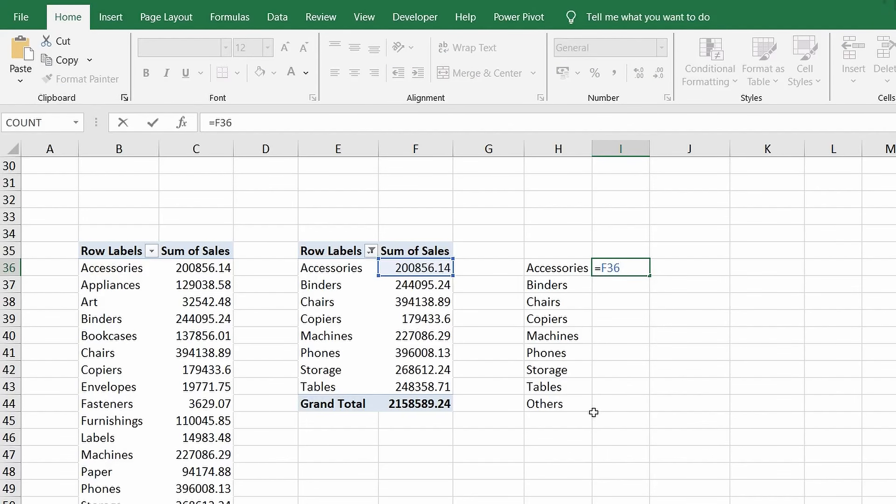
{"action": "key", "text": "Return"}
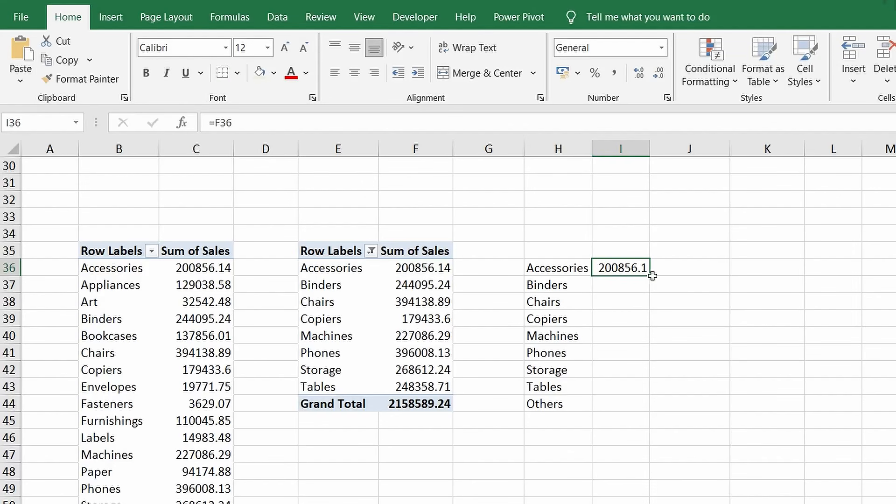
{"action": "left_click_drag", "start_coordinate": [649, 277], "coordinate": [646, 391]}
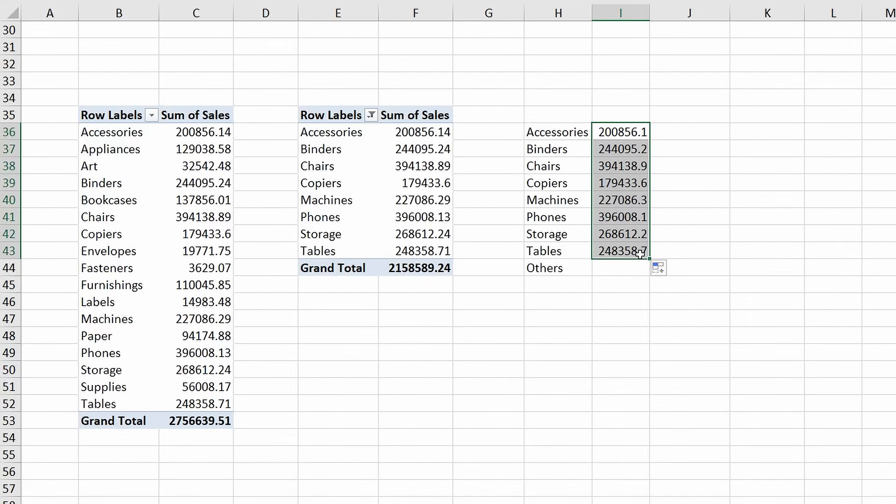
Step: In I44, calculate the Others sales as the full pivot table's grand total minus the top-eight pivot table's grand total
{"action": "left_click", "coordinate": [636, 267]}
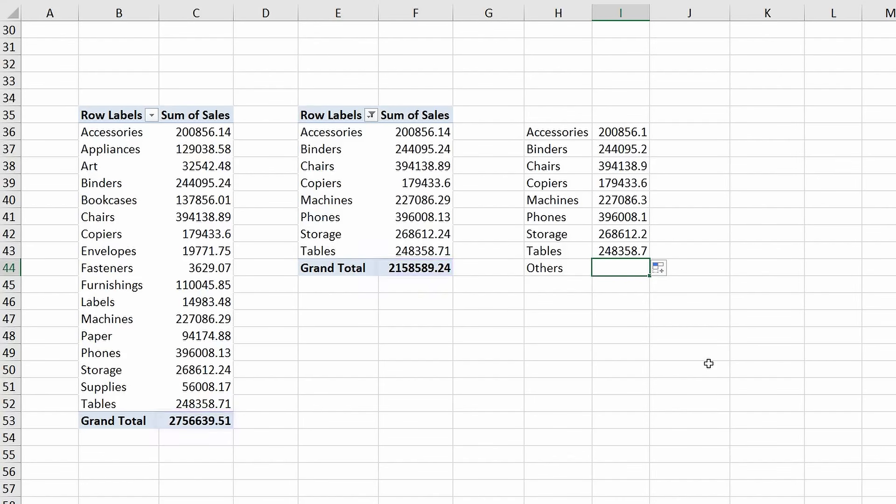
{"action": "type", "text": "="}
{"action": "left_click", "coordinate": [182, 421]}
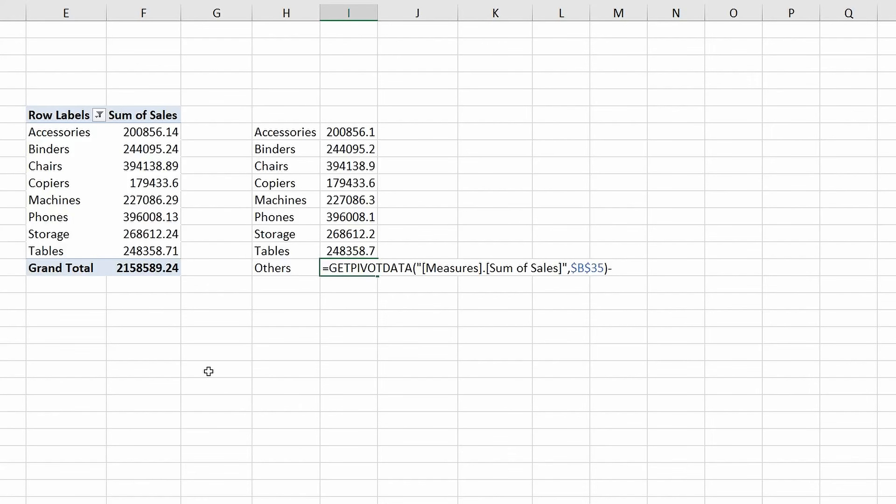
{"action": "type", "text": "-"}
{"action": "left_click", "coordinate": [161, 266]}
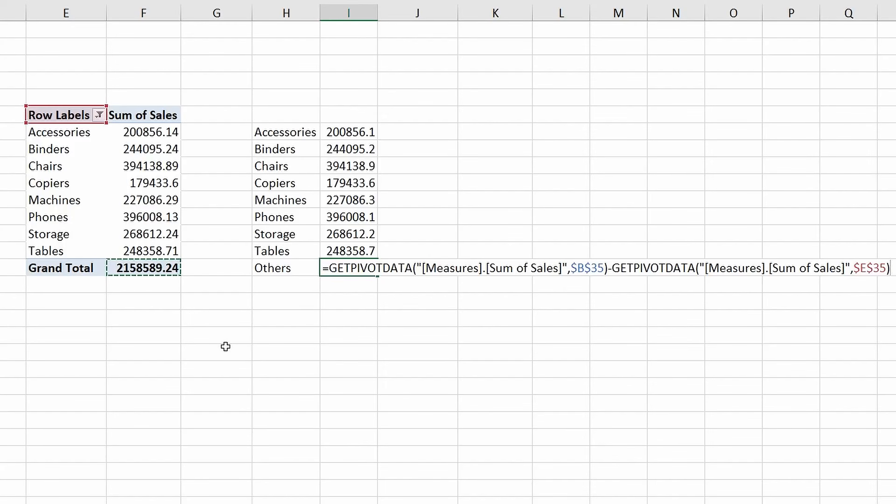
{"action": "key", "text": "ctrl+Return"}
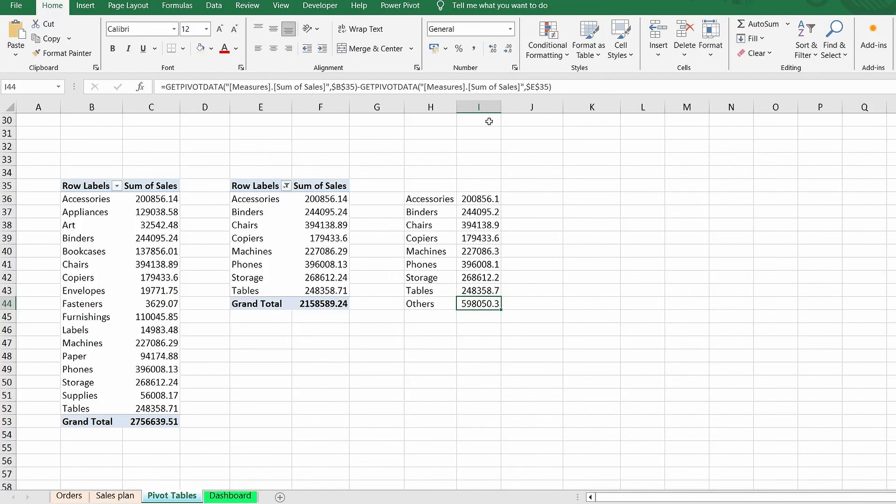
Step: Fit column I to its contents and apply all borders to the helper table H36:I44
{"action": "double_click", "coordinate": [500, 107]}
{"action": "left_click_drag", "start_coordinate": [430, 199], "coordinate": [479, 305]}
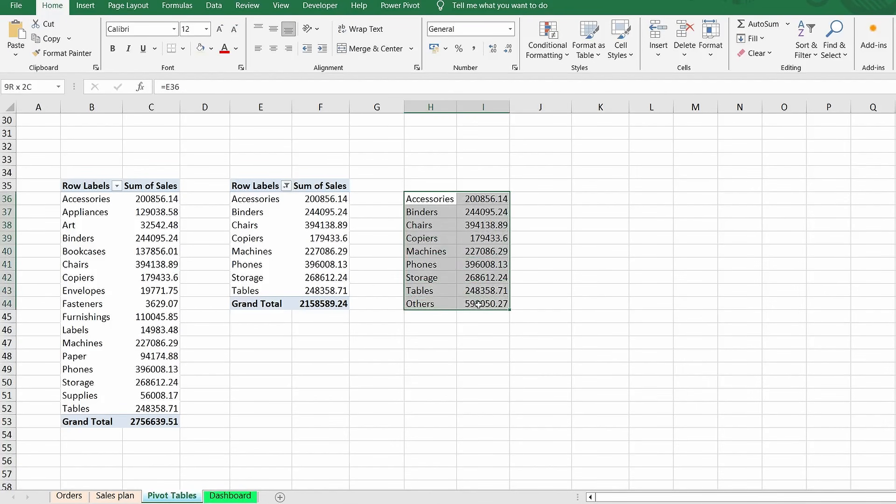
{"action": "left_click", "coordinate": [184, 49]}
{"action": "left_click", "coordinate": [198, 159]}
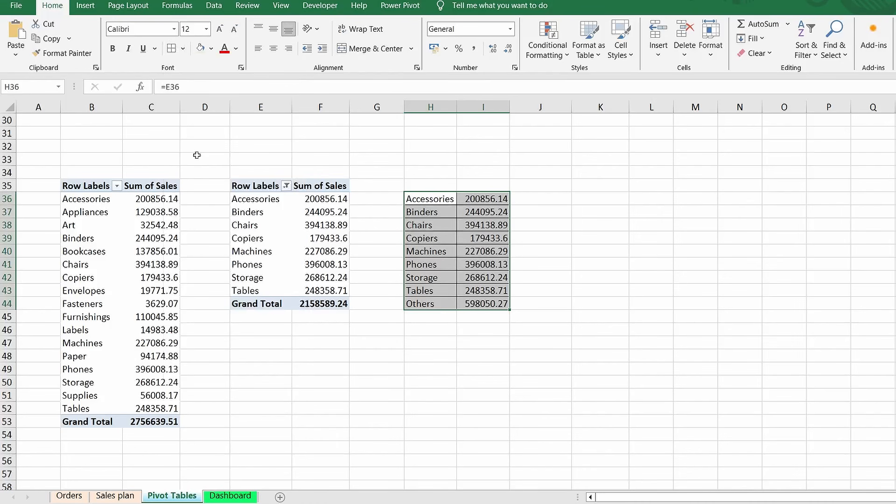
Step: Name the full sub-category pivot table Subcategory
{"action": "left_click", "coordinate": [137, 222]}
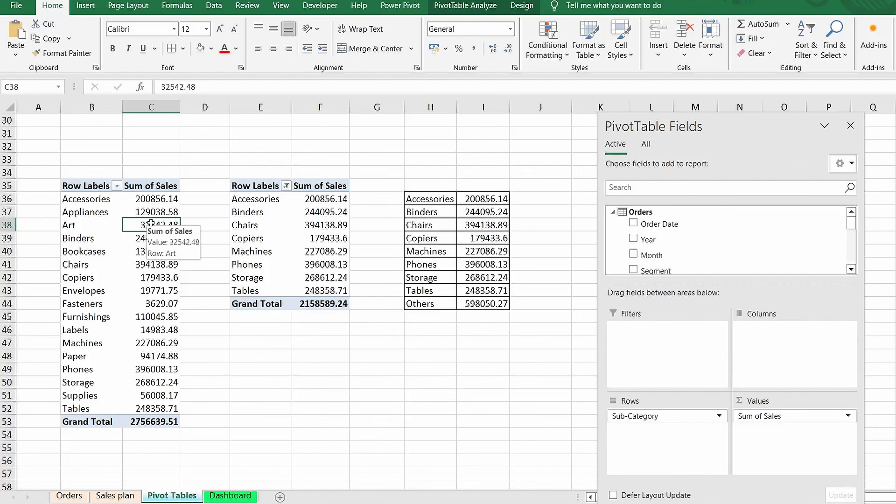
{"action": "left_click", "coordinate": [461, 7]}
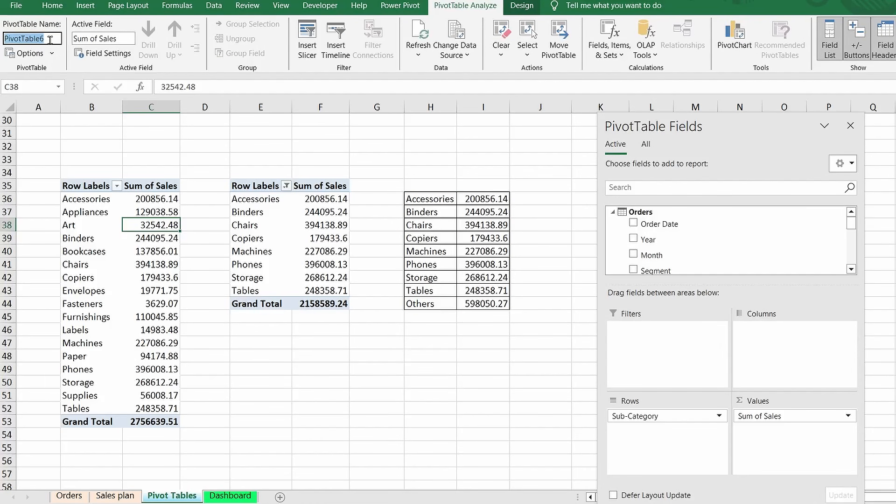
{"action": "type", "text": "Subcategory"}
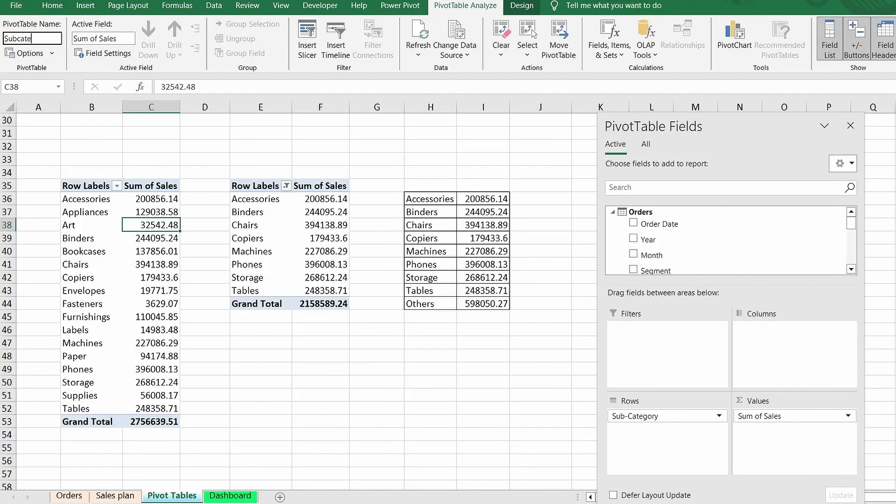
Step: Copy the first pivot table's name and use it to rename the filtered top-eight pivot table Subcategory2
{"action": "double_click", "coordinate": [31, 41]}
{"action": "key", "text": "ctrl+c"}
{"action": "left_click", "coordinate": [275, 221]}
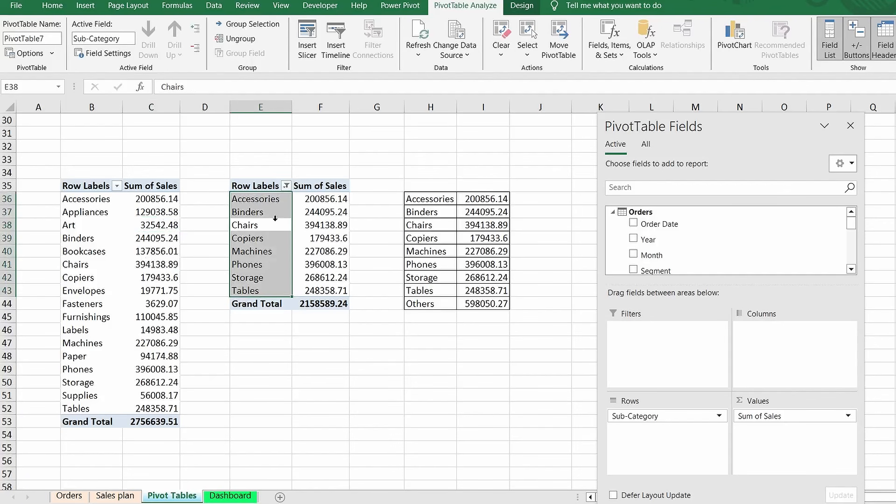
{"action": "left_click", "coordinate": [51, 38]}
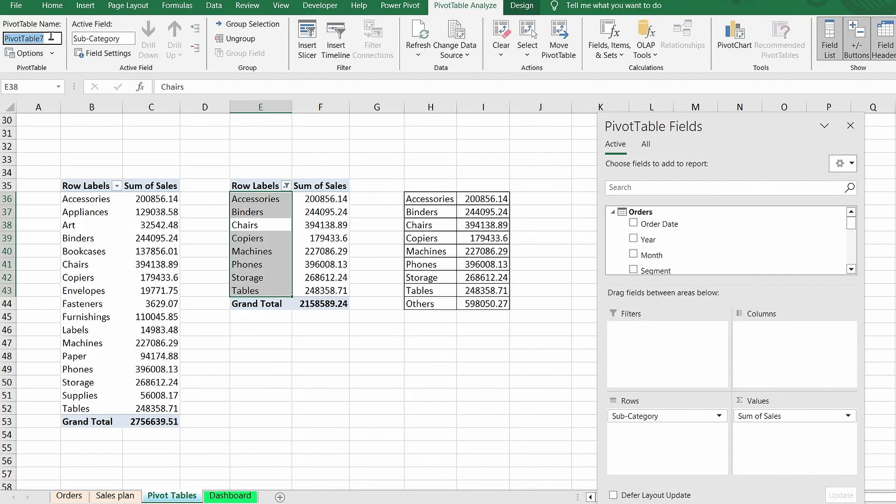
{"action": "key", "text": "ctrl+v"}
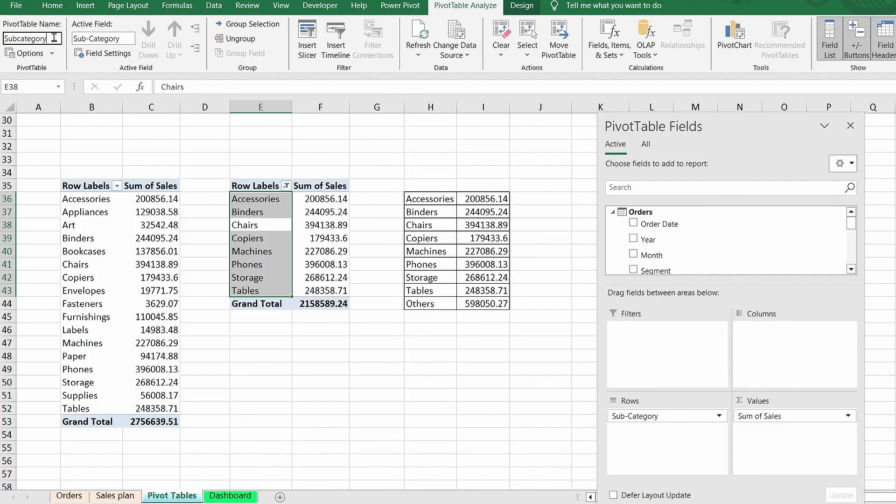
{"action": "key", "text": "Return"}
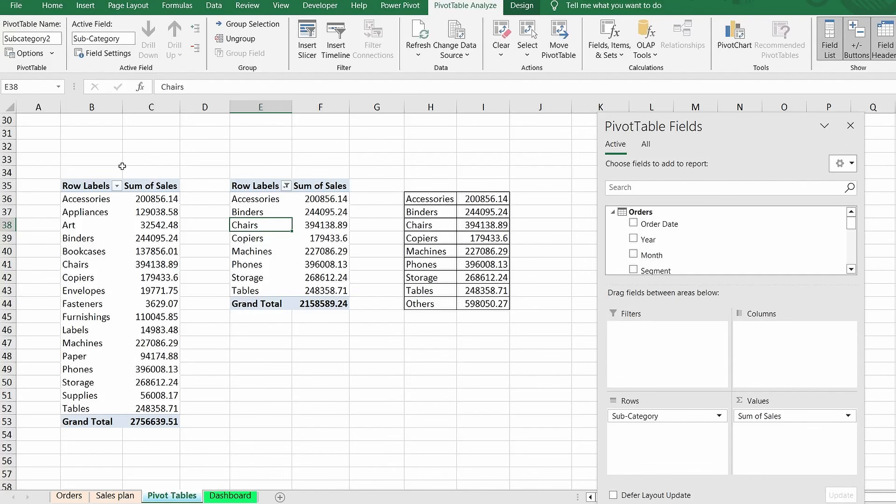
Step: Merge and center B33:I33 above the tables and give it a light green fill and bold text
{"action": "left_click_drag", "start_coordinate": [104, 158], "coordinate": [462, 159]}
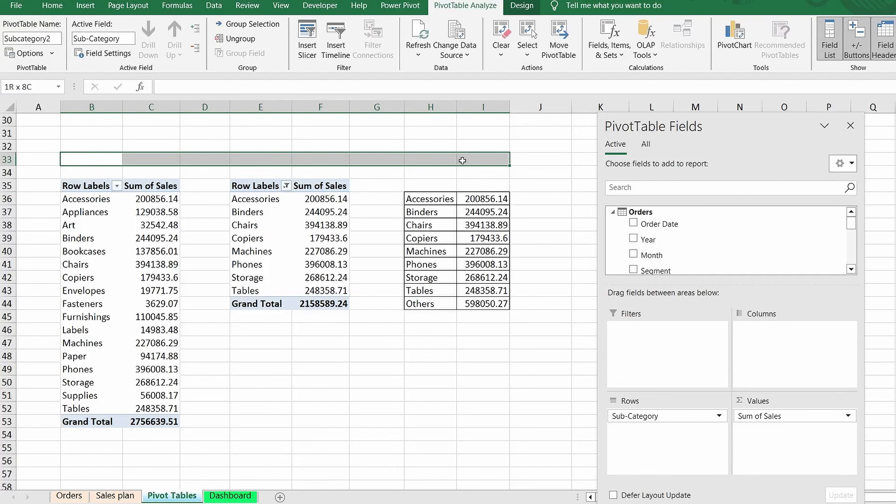
{"action": "left_click", "coordinate": [369, 48]}
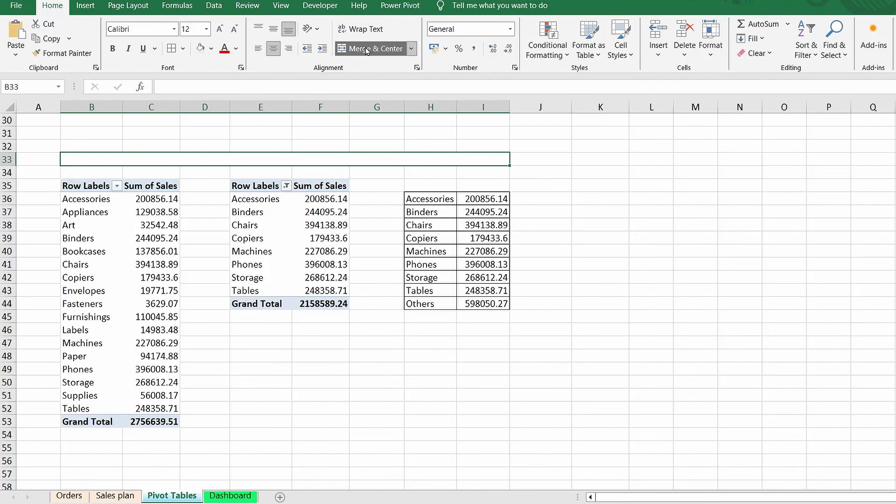
{"action": "left_click", "coordinate": [200, 49]}
{"action": "left_click", "coordinate": [113, 49]}
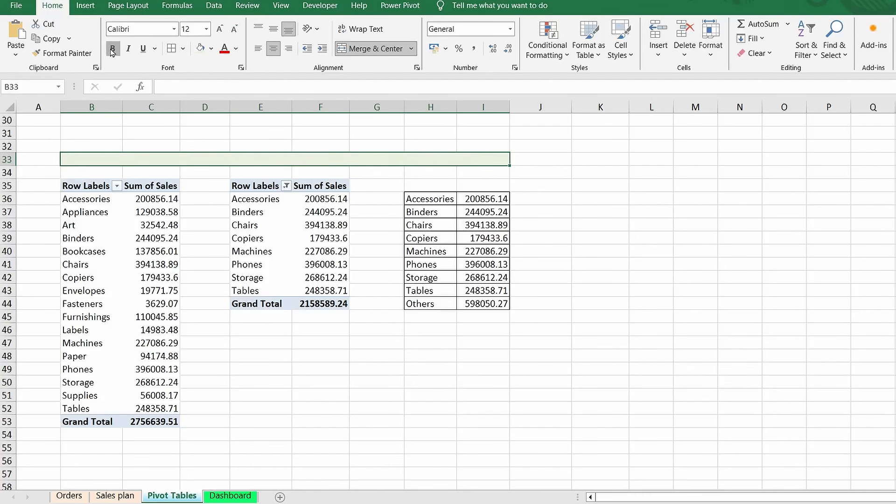
Step: Enter the heading Sales shares by subcategory in the merged cell B33
{"action": "type", "text": "Sal"}
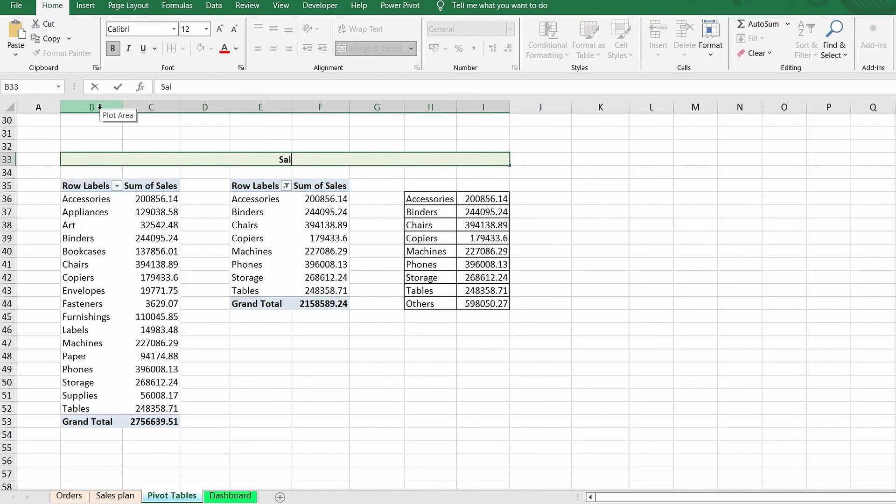
{"action": "type", "text": "es shares b"}
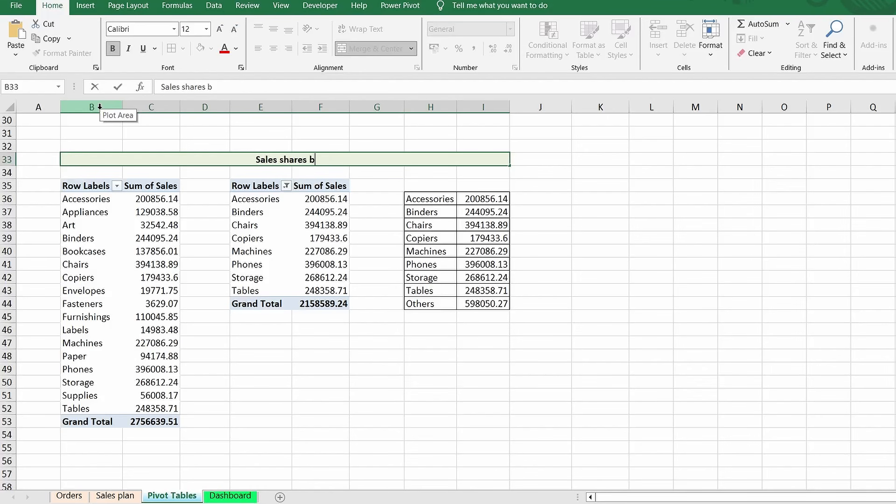
{"action": "type", "text": "y subcate"}
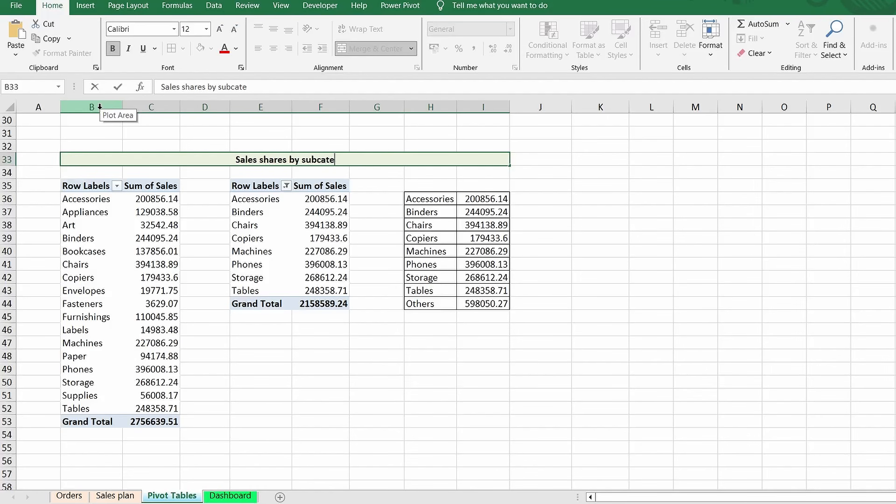
{"action": "type", "text": "gory"}
{"action": "key", "text": "Return"}
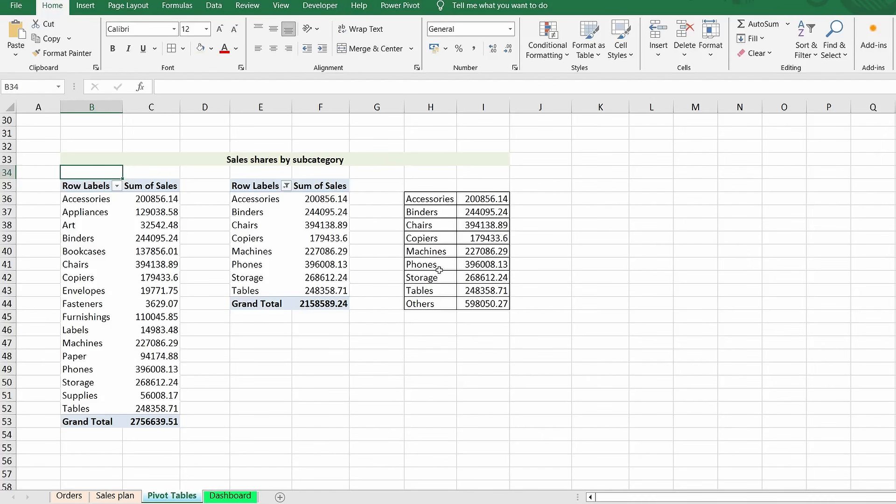
Step: Insert a 2-D pie chart from the helper table H36:I44
{"action": "left_click_drag", "start_coordinate": [425, 198], "coordinate": [480, 306]}
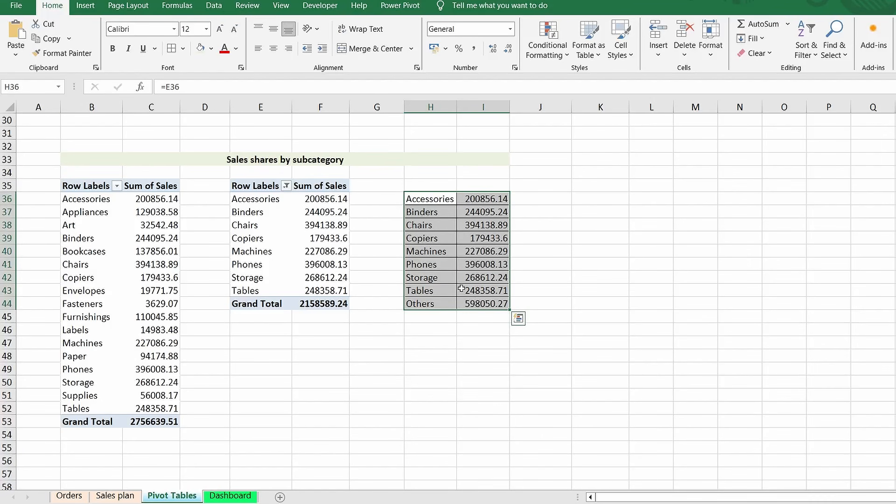
{"action": "left_click", "coordinate": [86, 6]}
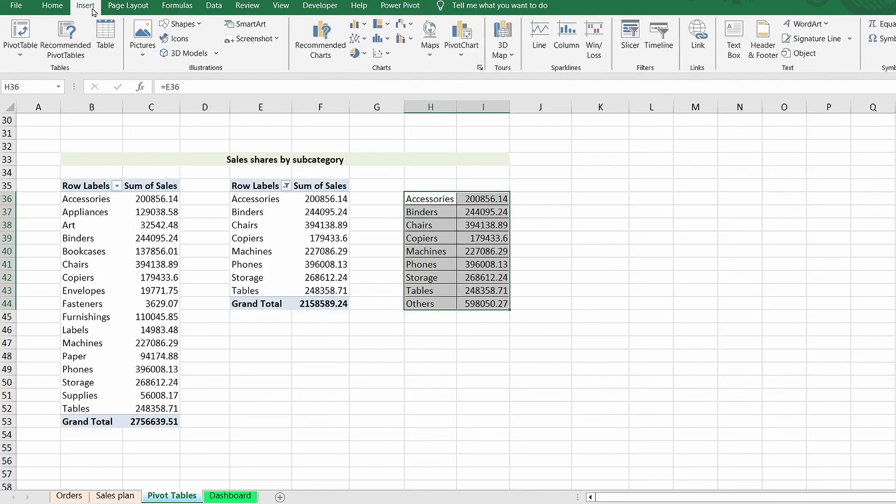
{"action": "left_click", "coordinate": [365, 54]}
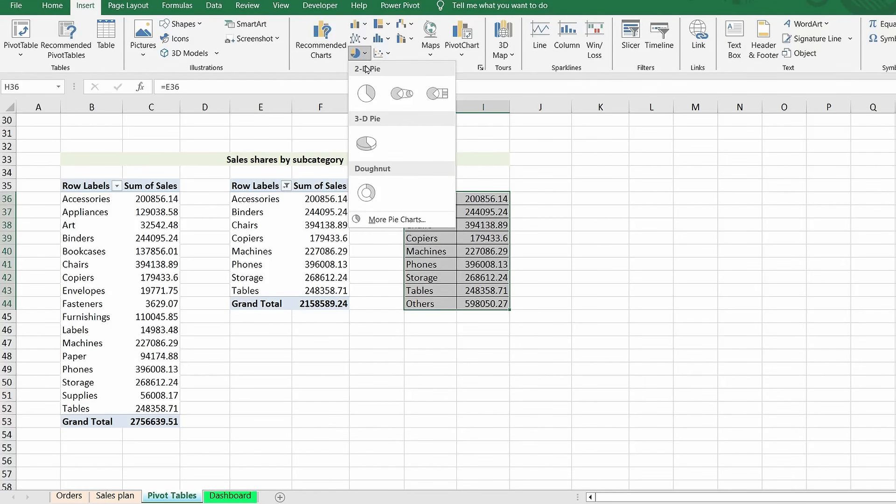
{"action": "left_click", "coordinate": [367, 94]}
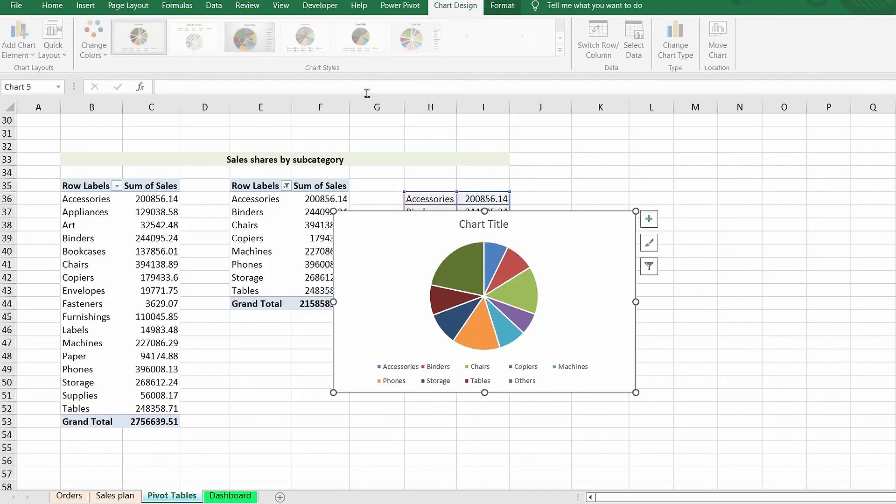
Step: Move the pie chart beside the helper table and insert Region and Year slicers for the top-eight pivot table
{"action": "left_click_drag", "start_coordinate": [524, 222], "coordinate": [710, 196]}
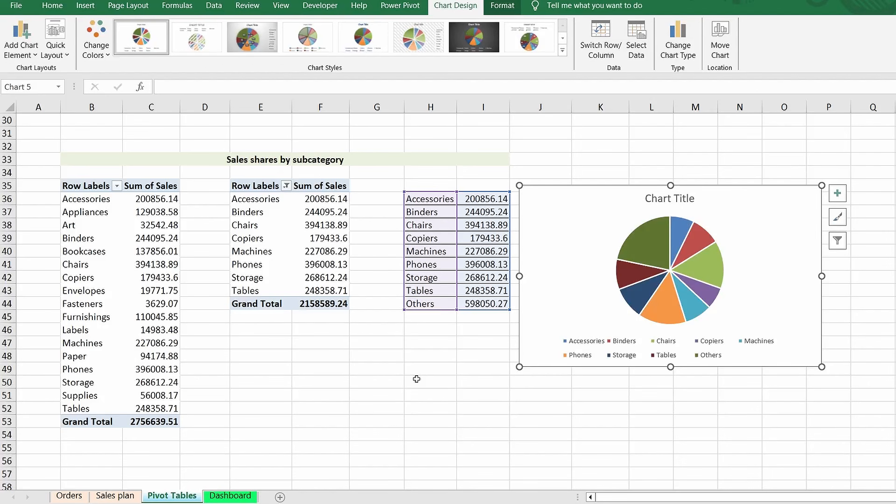
{"action": "left_click", "coordinate": [255, 228]}
{"action": "left_click", "coordinate": [255, 200]}
{"action": "left_click", "coordinate": [447, 6]}
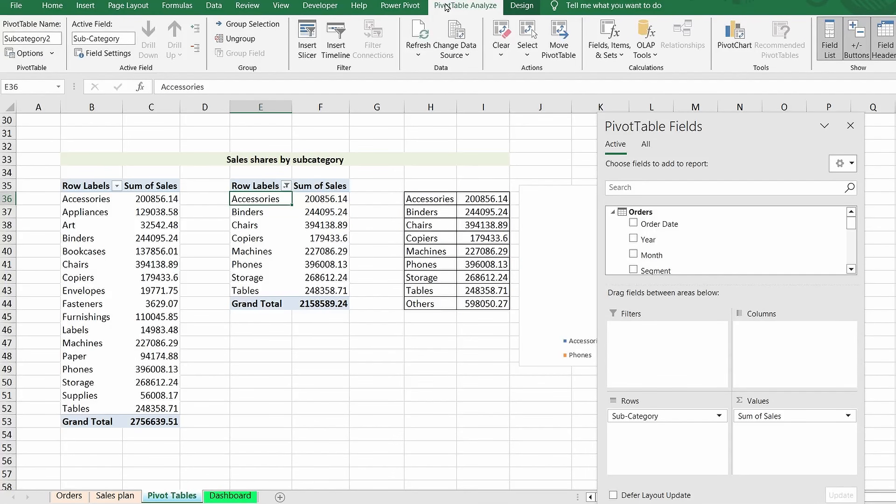
{"action": "left_click", "coordinate": [304, 43]}
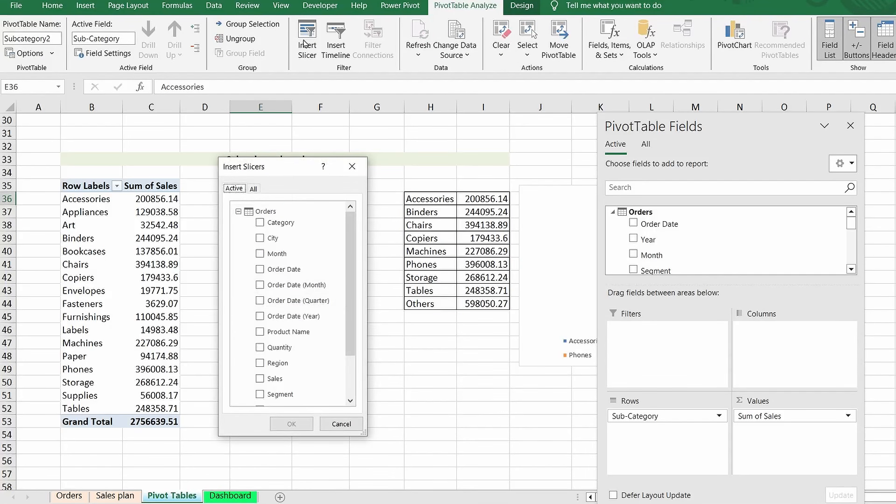
{"action": "scroll", "coordinate": [271, 346], "scroll_direction": "down", "scroll_amount": 2}
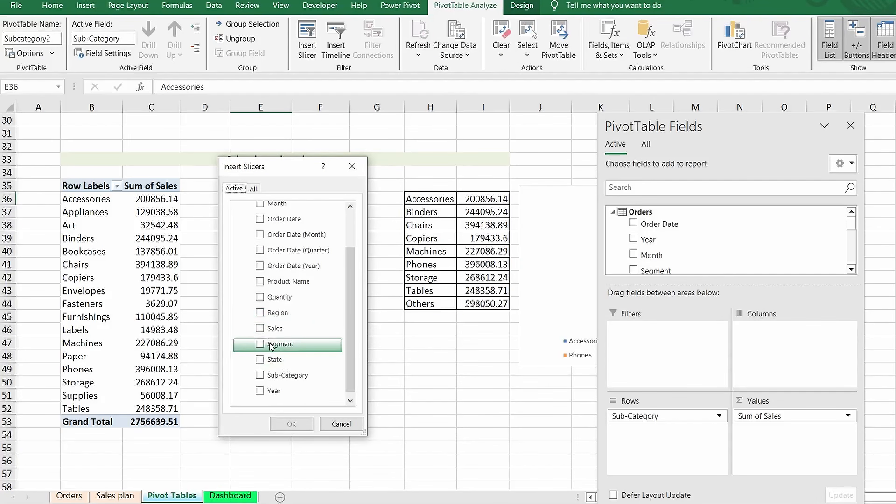
{"action": "left_click", "coordinate": [260, 312]}
{"action": "left_click", "coordinate": [260, 392]}
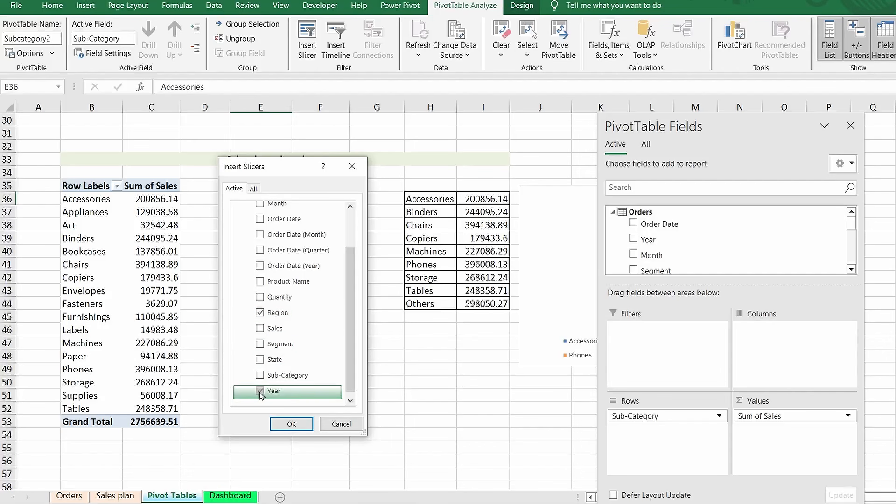
{"action": "left_click", "coordinate": [292, 423]}
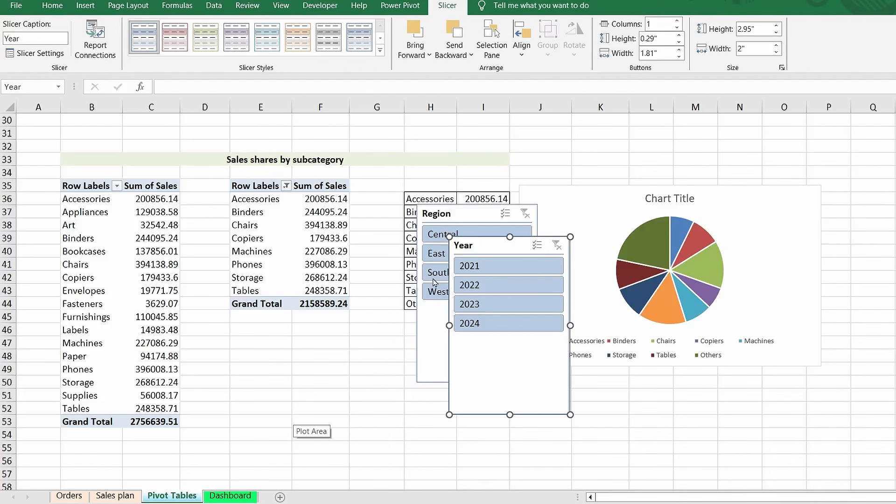
Step: Place the Year and Region slicers side by side below the pivot tables and connect the Year slicer to the Subcategory pivot table
{"action": "left_click_drag", "start_coordinate": [484, 249], "coordinate": [272, 327]}
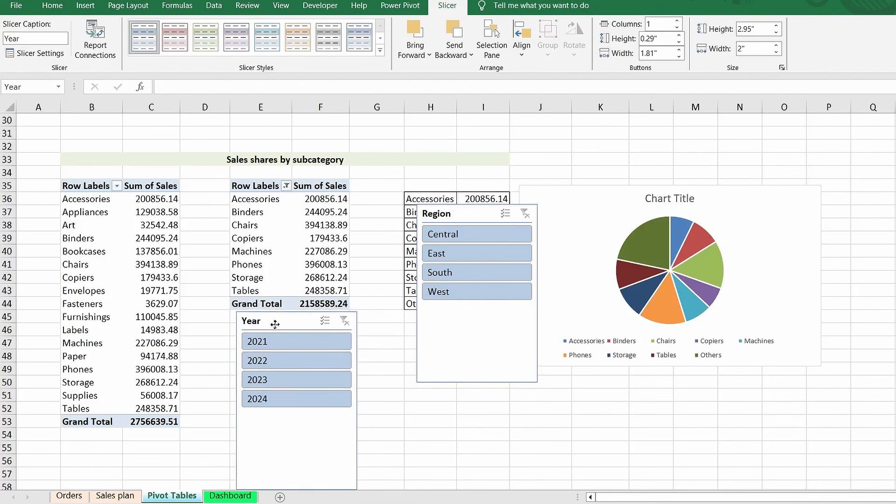
{"action": "left_click_drag", "start_coordinate": [460, 210], "coordinate": [403, 320]}
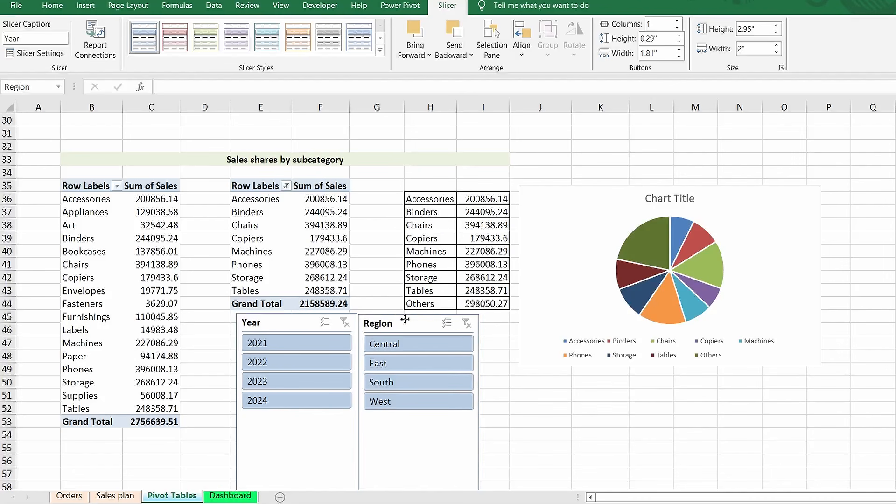
{"action": "left_click", "coordinate": [295, 322]}
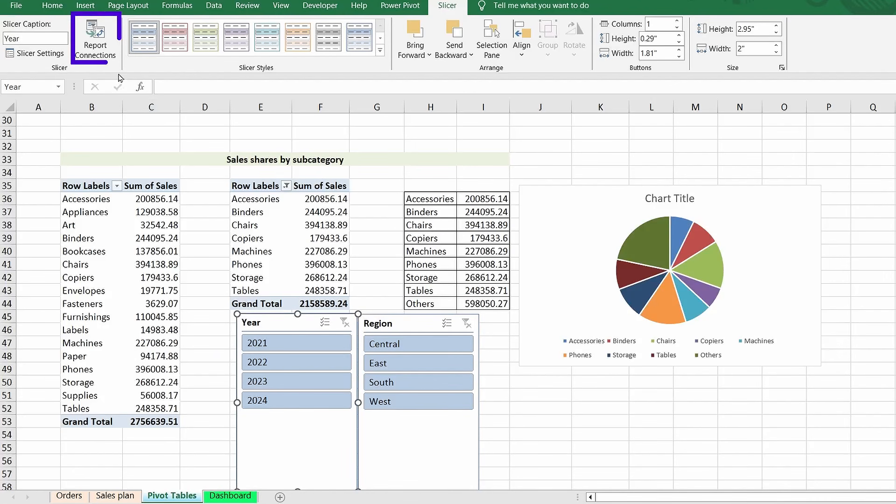
{"action": "left_click", "coordinate": [102, 55]}
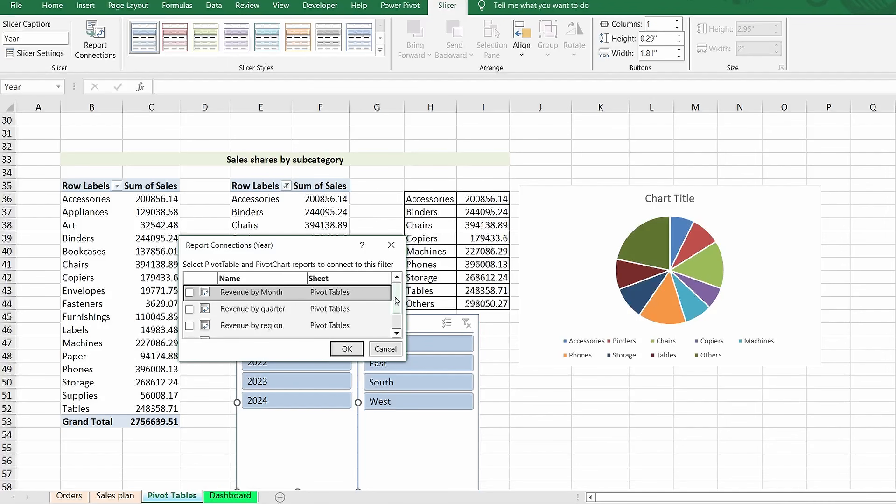
{"action": "left_click_drag", "start_coordinate": [397, 298], "coordinate": [397, 317]}
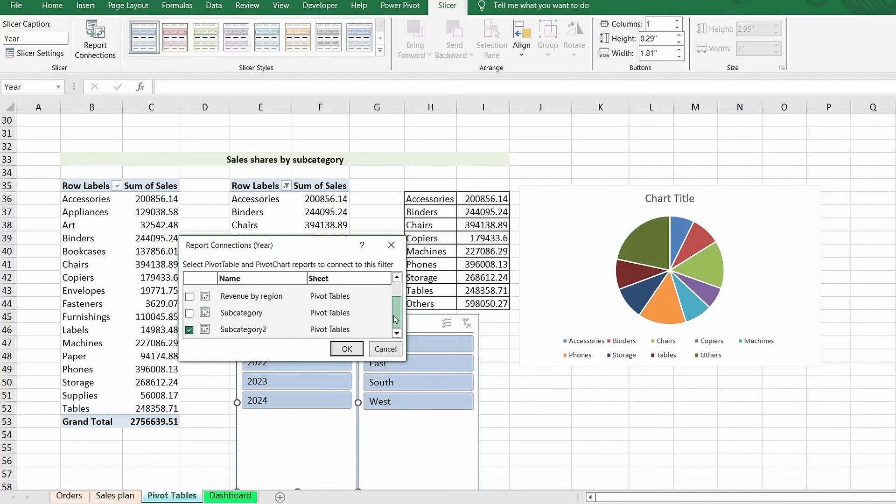
{"action": "left_click", "coordinate": [189, 314]}
{"action": "left_click", "coordinate": [347, 350]}
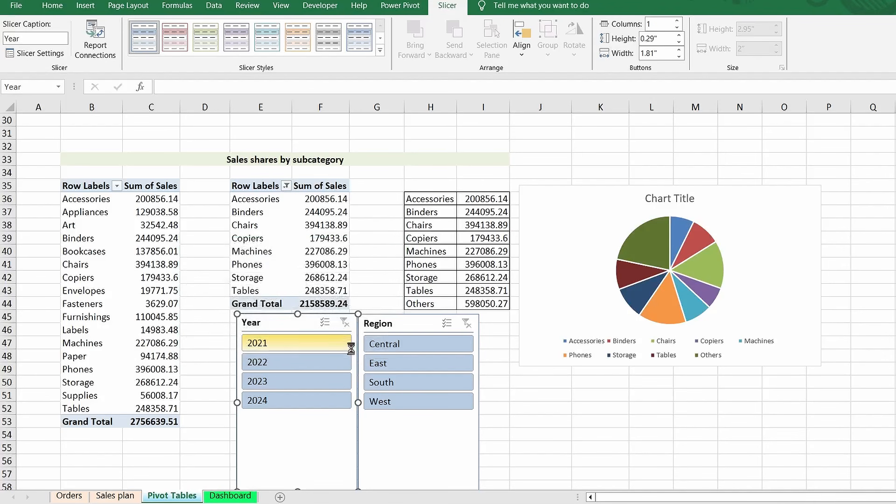
Step: Connect the Region slicer to the Subcategory pivot table in addition to Subcategory2
{"action": "left_click", "coordinate": [406, 326]}
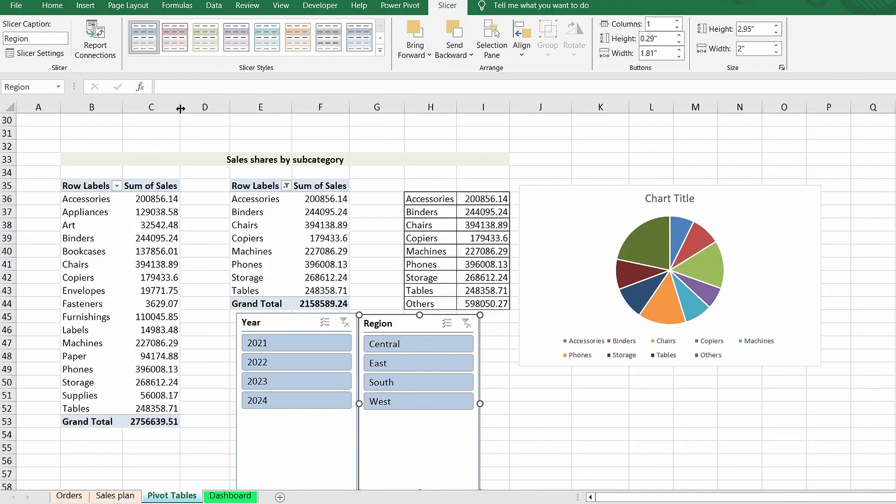
{"action": "left_click", "coordinate": [95, 39]}
{"action": "scroll", "coordinate": [296, 311], "scroll_direction": "down", "scroll_amount": 1}
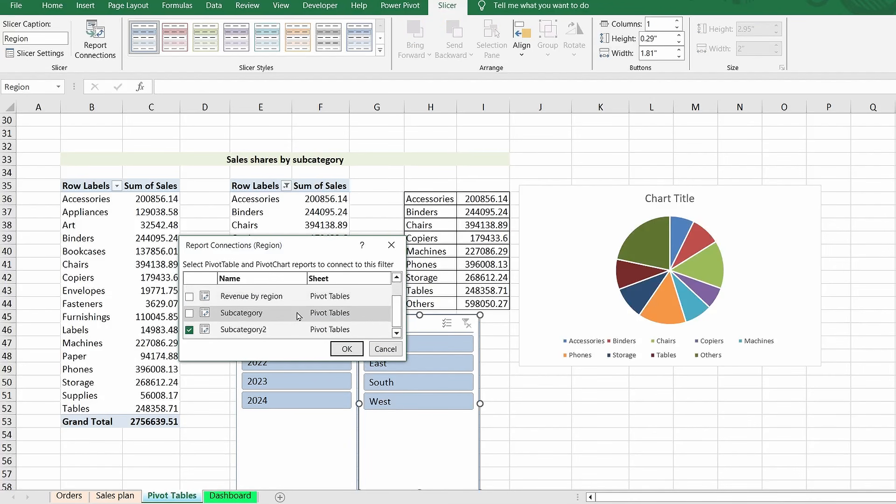
{"action": "left_click", "coordinate": [190, 330]}
{"action": "left_click", "coordinate": [190, 313]}
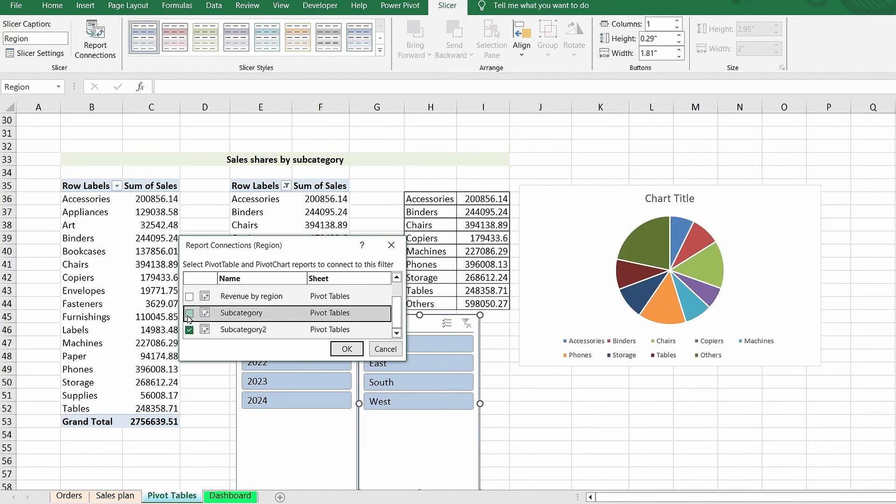
{"action": "left_click", "coordinate": [346, 349]}
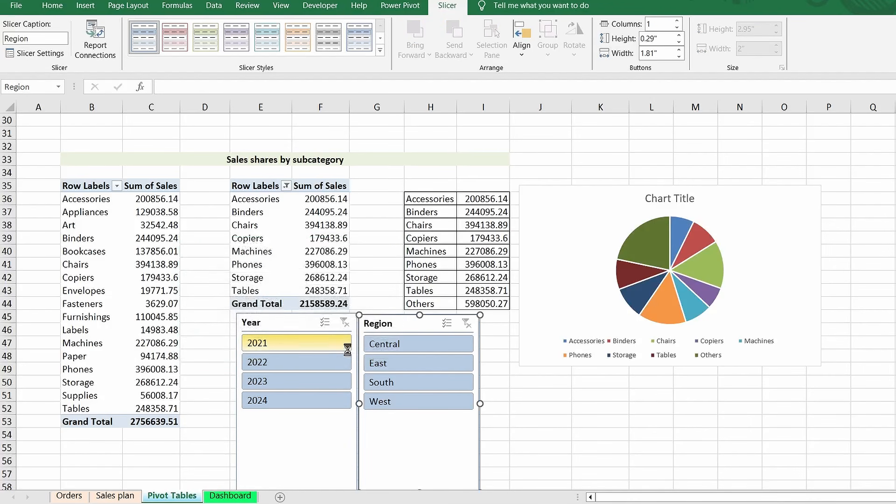
Step: Test the slicers by filtering the years 2021, 2023 and 2024, and the regions East, South and West in turn
{"action": "left_click", "coordinate": [296, 349]}
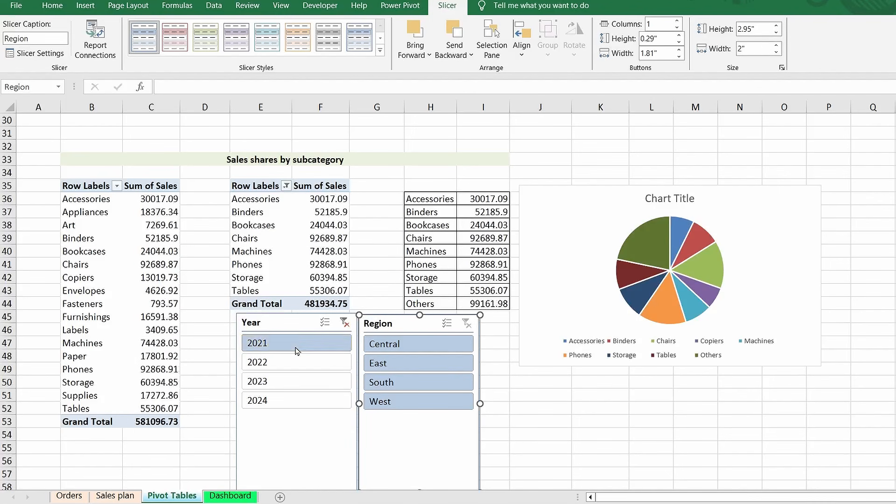
{"action": "left_click", "coordinate": [296, 386]}
{"action": "left_click", "coordinate": [295, 400]}
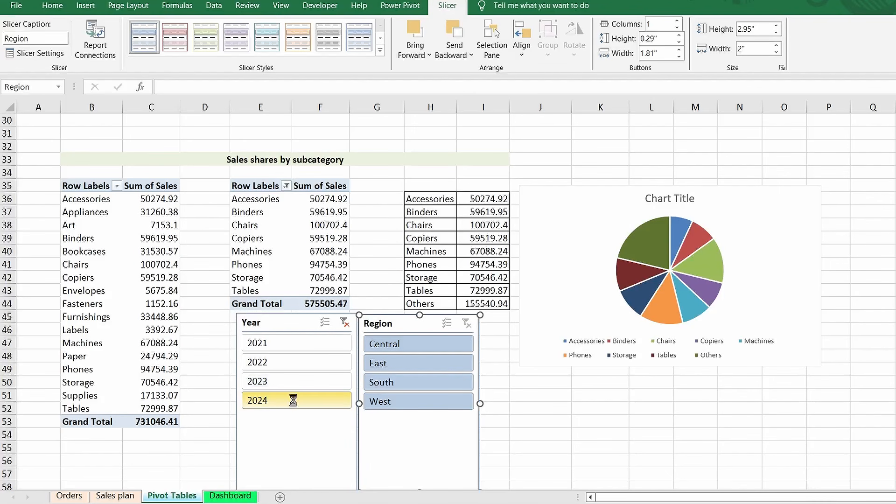
{"action": "left_click", "coordinate": [379, 363]}
{"action": "left_click", "coordinate": [390, 387]}
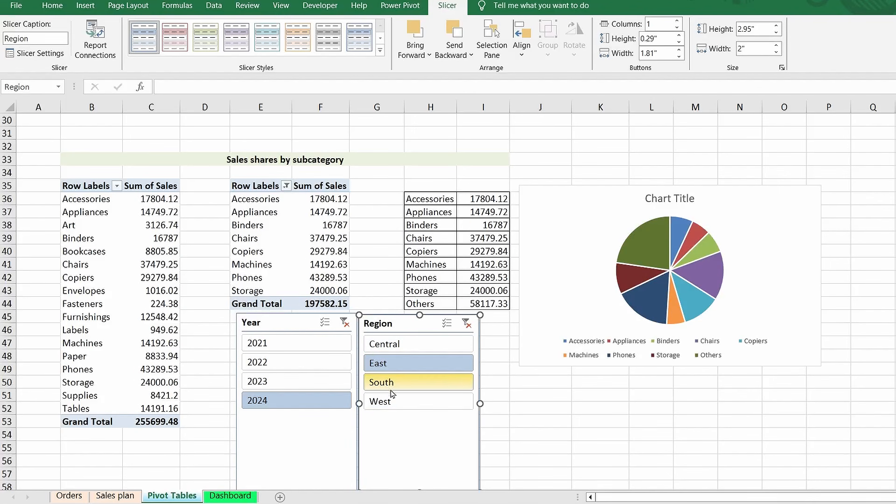
{"action": "left_click", "coordinate": [392, 403]}
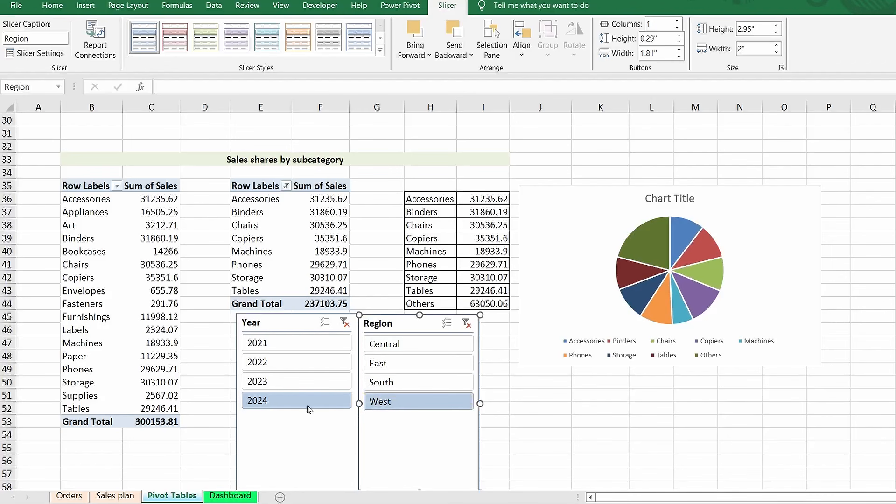
Step: Reselect all years from 2021 to 2024 and all four regions in the slicers
{"action": "left_click", "coordinate": [298, 384], "text": "ctrl"}
{"action": "left_click", "coordinate": [295, 366], "text": "ctrl"}
{"action": "left_click", "coordinate": [292, 346], "text": "ctrl"}
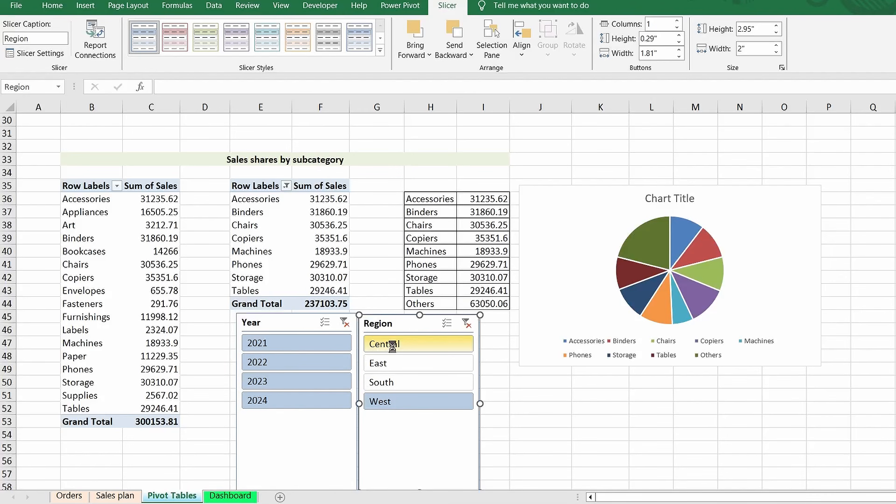
{"action": "left_click", "coordinate": [392, 382], "text": "ctrl"}
{"action": "left_click", "coordinate": [392, 364], "text": "ctrl"}
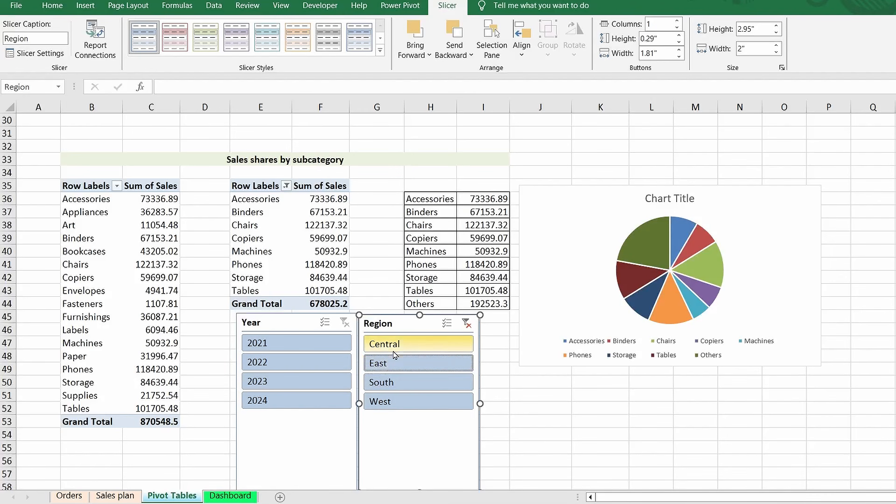
{"action": "left_click", "coordinate": [399, 346], "text": "ctrl"}
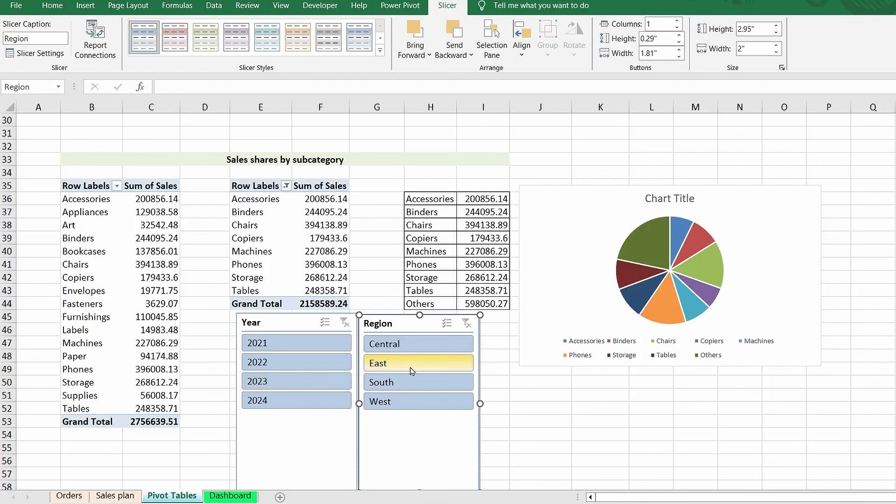
Step: Delete both the Year and Region slicers from the Pivot Tables sheet
{"action": "left_click", "coordinate": [300, 324], "text": "ctrl"}
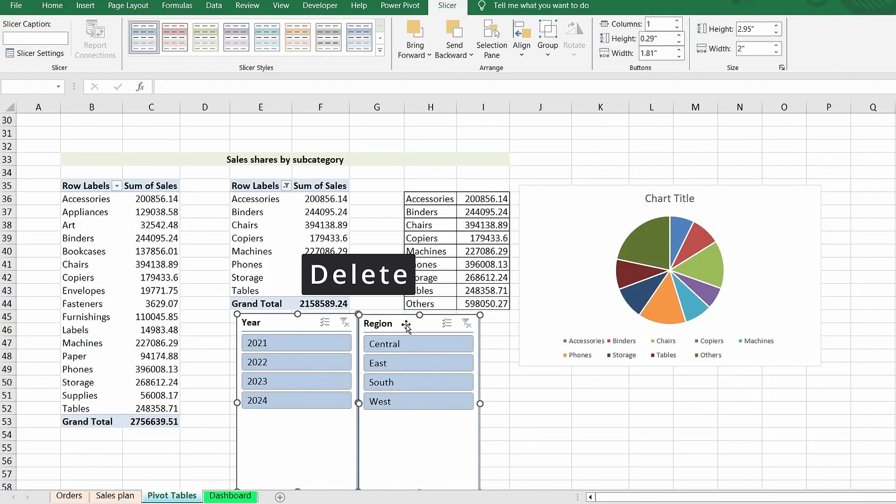
{"action": "key", "text": "Delete"}
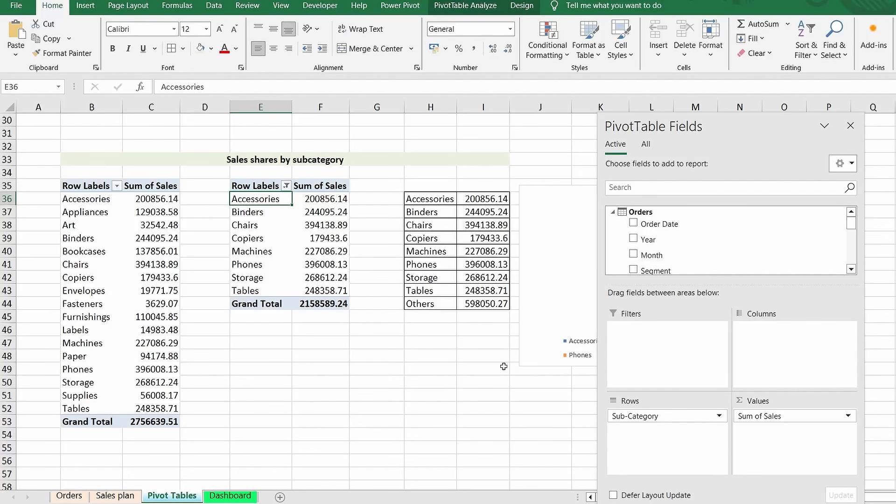
Step: Cut the pie chart from the Pivot Tables sheet and paste it at Q12 on the Dashboard sheet
{"action": "left_click_drag", "start_coordinate": [749, 123], "coordinate": [295, 263]}
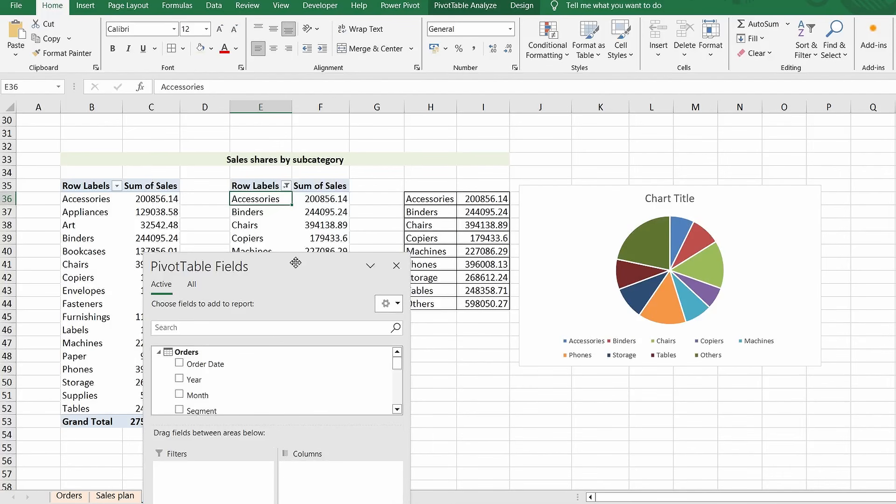
{"action": "left_click", "coordinate": [579, 191]}
{"action": "right_click", "coordinate": [580, 191]}
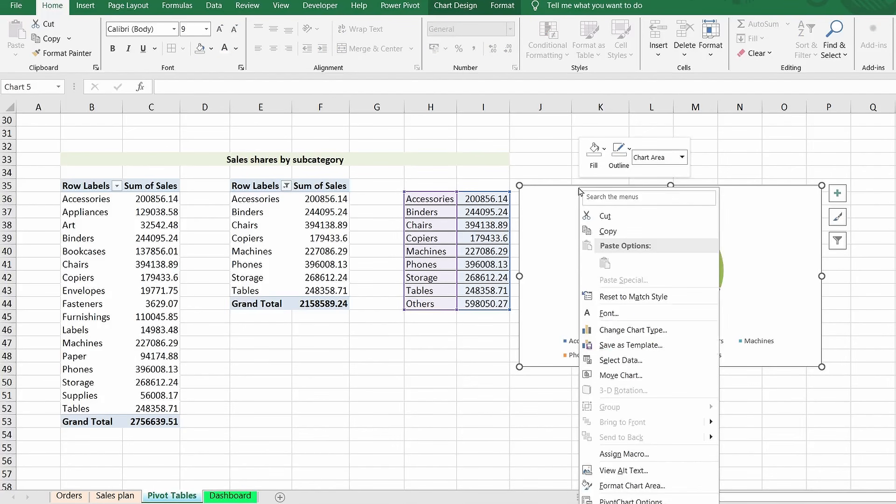
{"action": "left_click", "coordinate": [605, 216]}
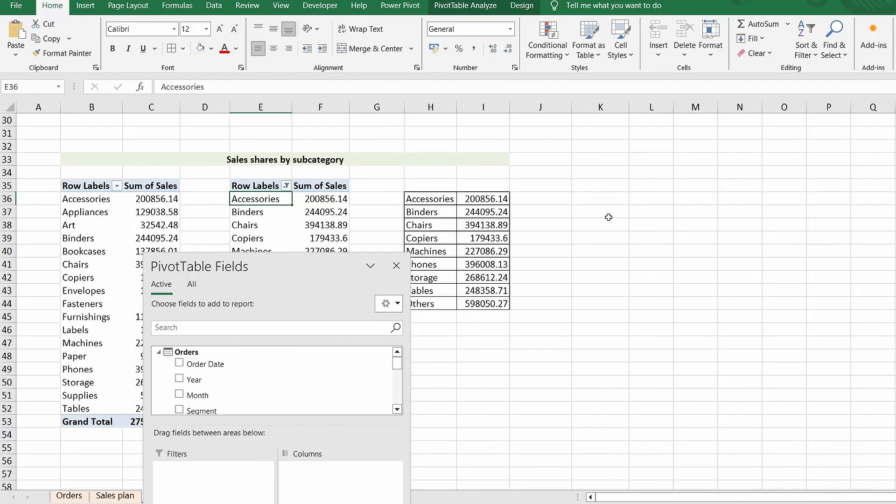
{"action": "left_click_drag", "start_coordinate": [321, 264], "coordinate": [297, 82]}
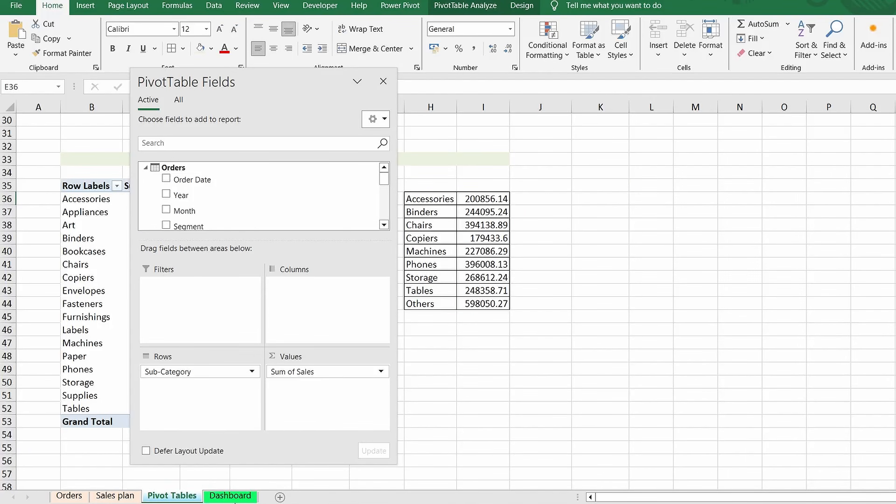
{"action": "left_click", "coordinate": [234, 498]}
{"action": "left_click", "coordinate": [626, 256]}
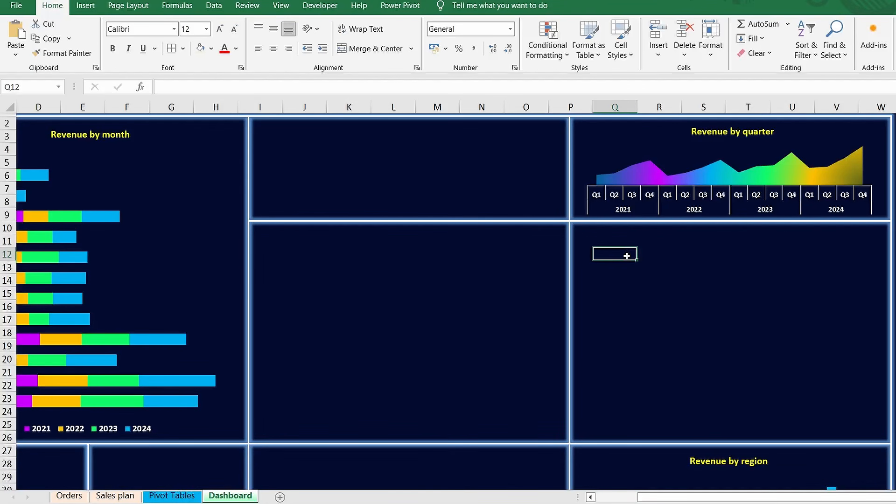
{"action": "key", "text": "ctrl+v"}
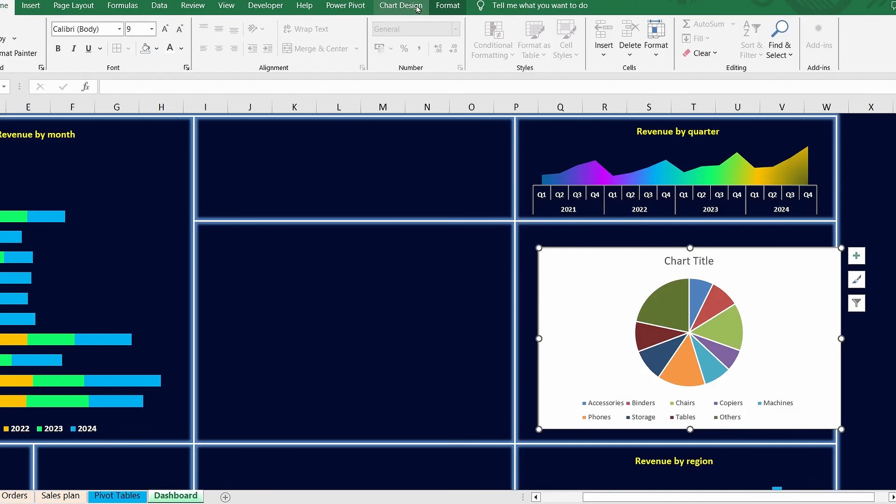
Step: Format the pasted pie chart's area with no fill and no outline
{"action": "left_click", "coordinate": [493, 7]}
{"action": "left_click", "coordinate": [449, 25]}
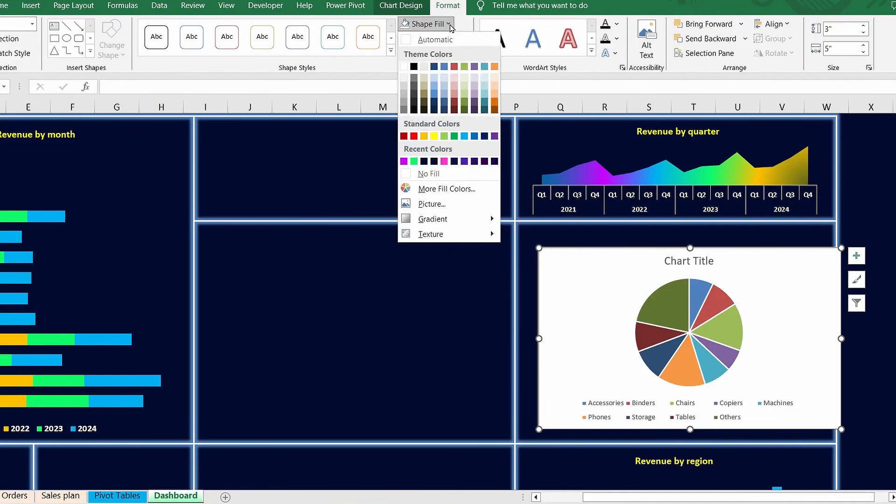
{"action": "left_click", "coordinate": [426, 173]}
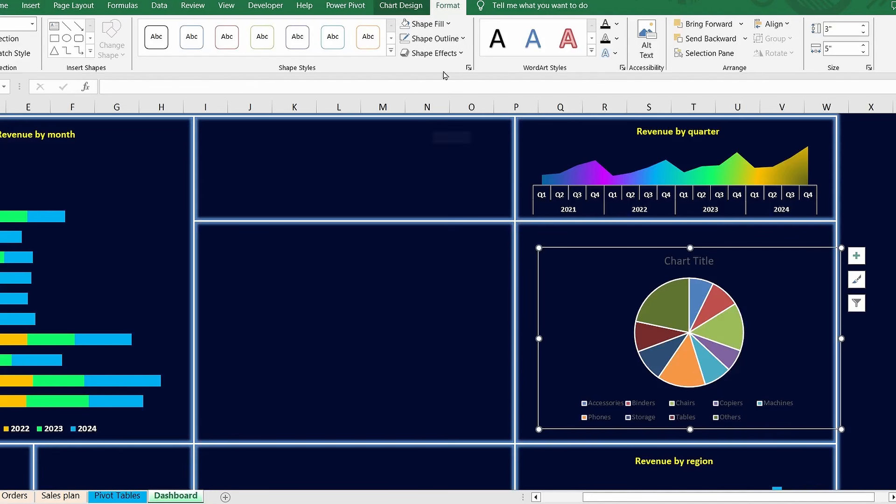
{"action": "left_click", "coordinate": [462, 39]}
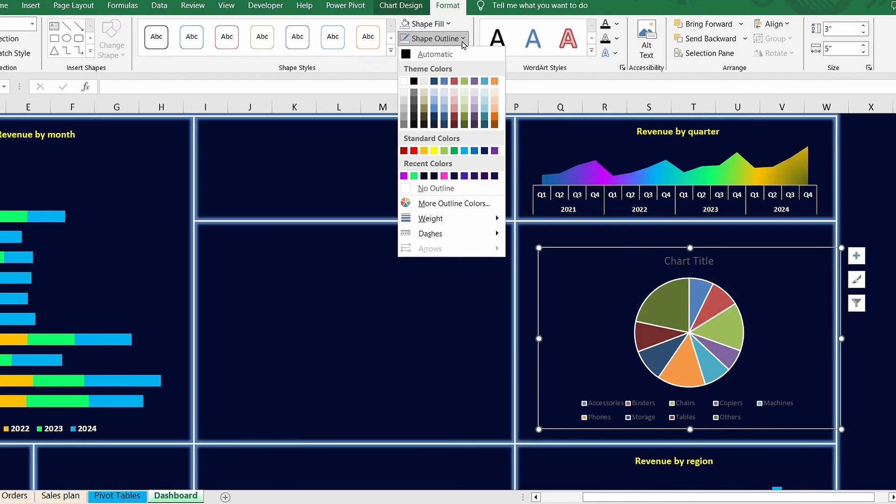
{"action": "left_click", "coordinate": [434, 189]}
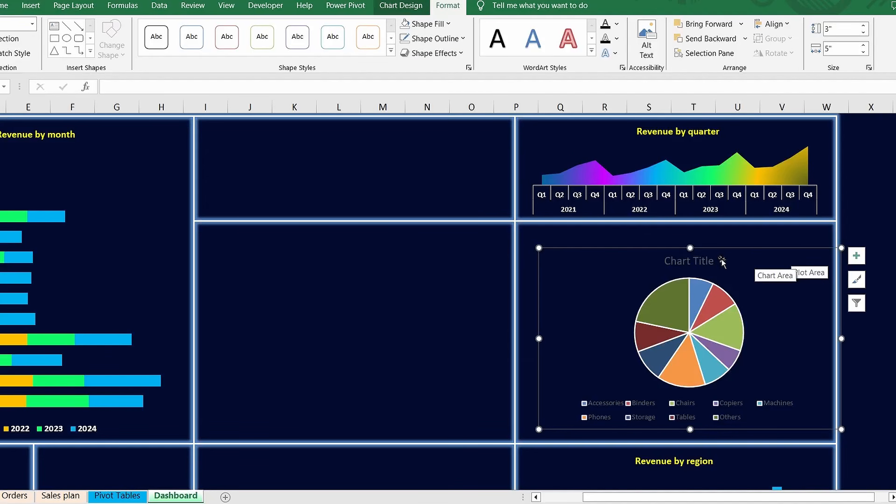
Step: Remove the pie chart's title and place its legend on the right side of the chart
{"action": "left_click", "coordinate": [856, 256]}
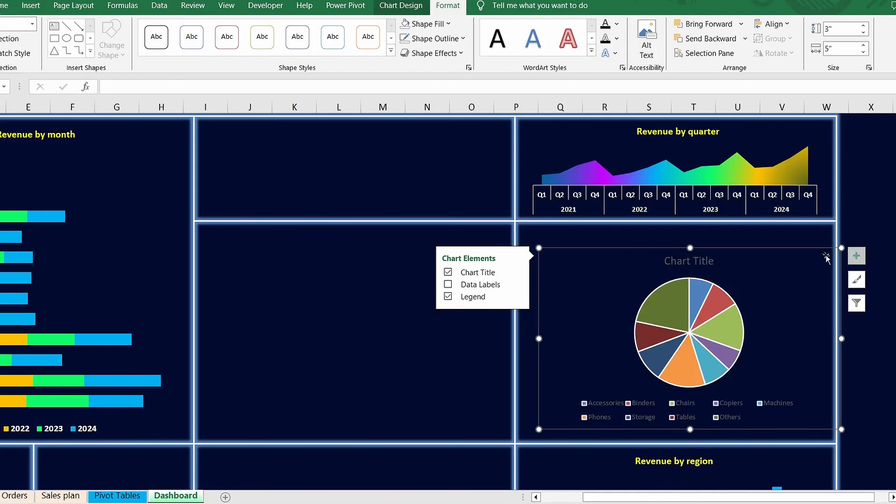
{"action": "left_click", "coordinate": [448, 272]}
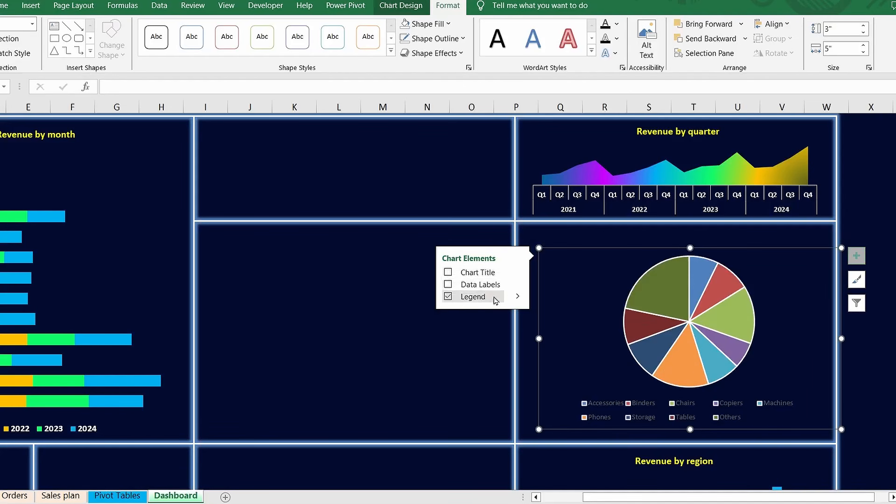
{"action": "left_click", "coordinate": [519, 297]}
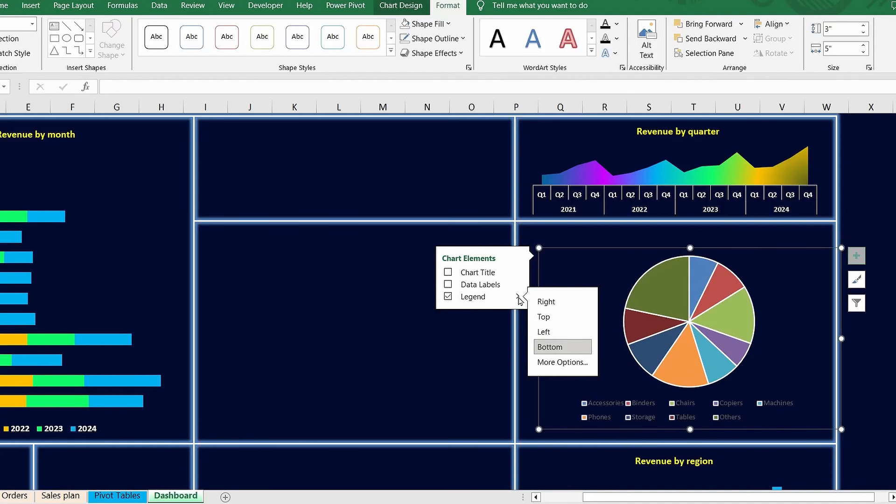
{"action": "left_click", "coordinate": [550, 303]}
Step: Format the pie chart's legend text as white, bold, size 10, and slightly widen and heighten the legend box
{"action": "left_click", "coordinate": [807, 297]}
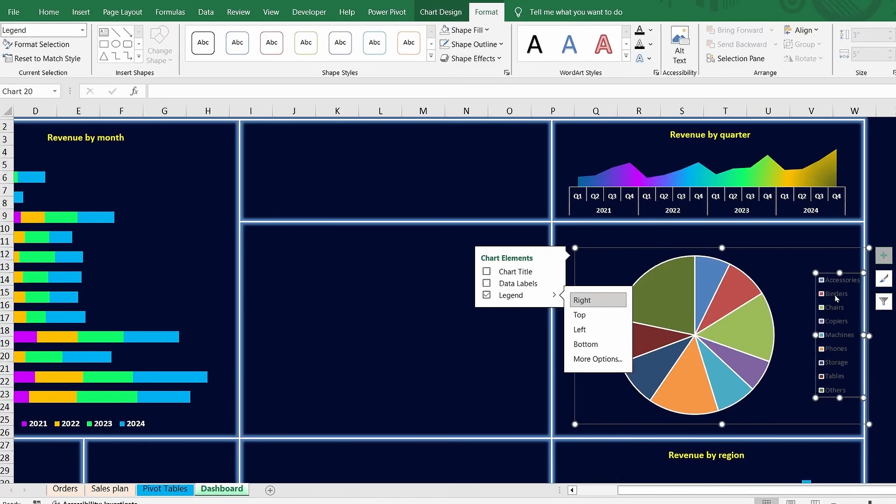
{"action": "left_click", "coordinate": [56, 12]}
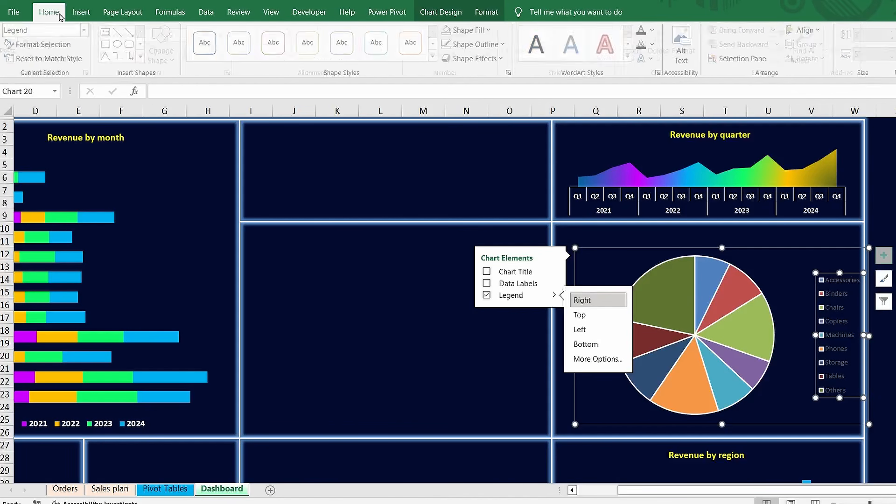
{"action": "left_click", "coordinate": [216, 54]}
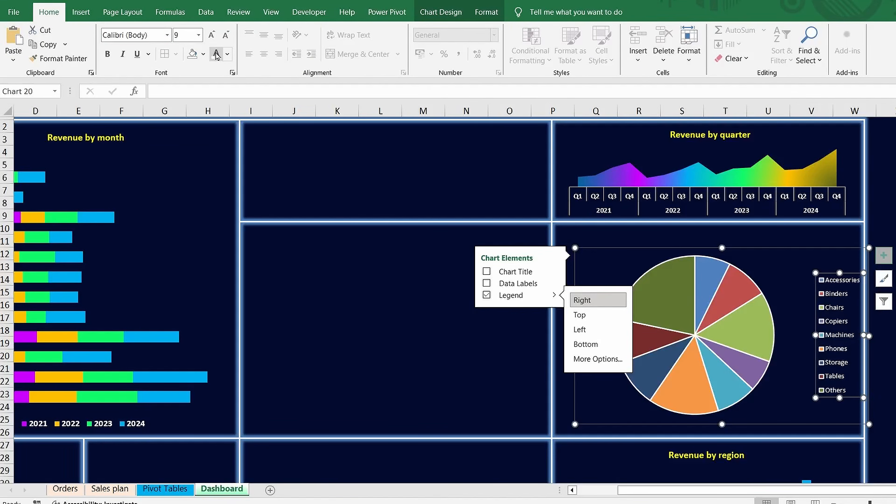
{"action": "left_click", "coordinate": [107, 55]}
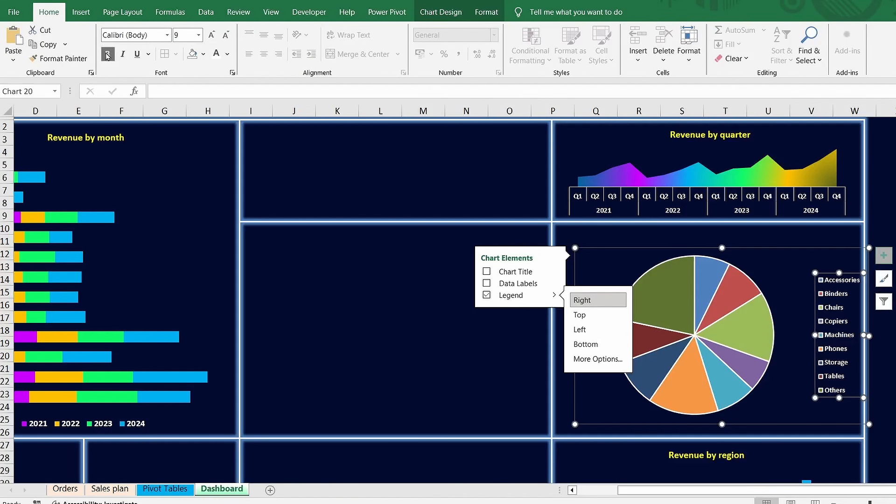
{"action": "left_click", "coordinate": [211, 37]}
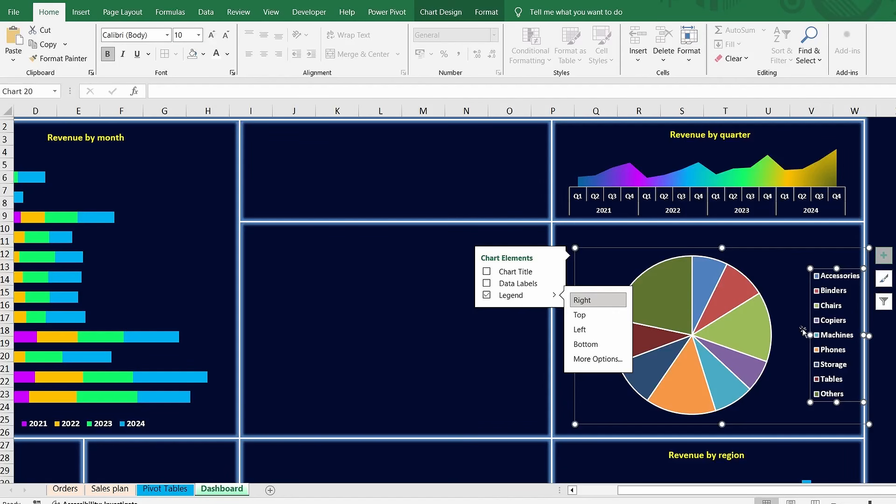
{"action": "left_click_drag", "start_coordinate": [810, 335], "coordinate": [801, 335]}
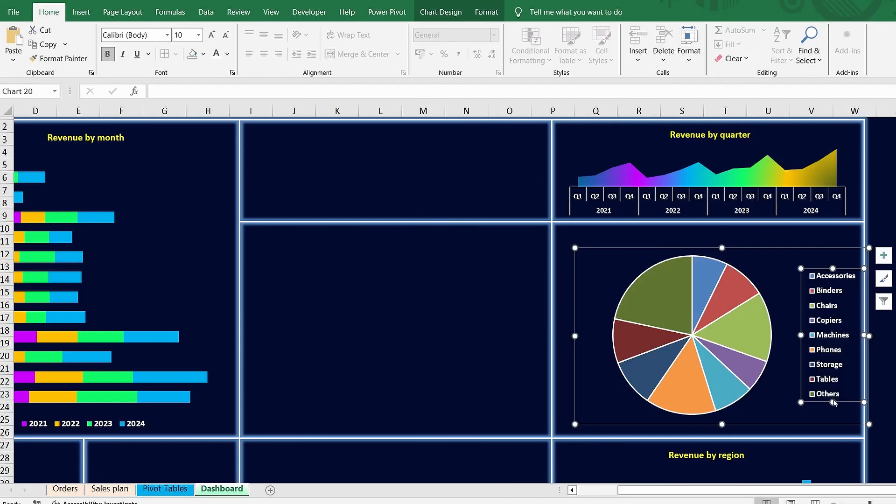
{"action": "left_click_drag", "start_coordinate": [834, 404], "coordinate": [834, 408]}
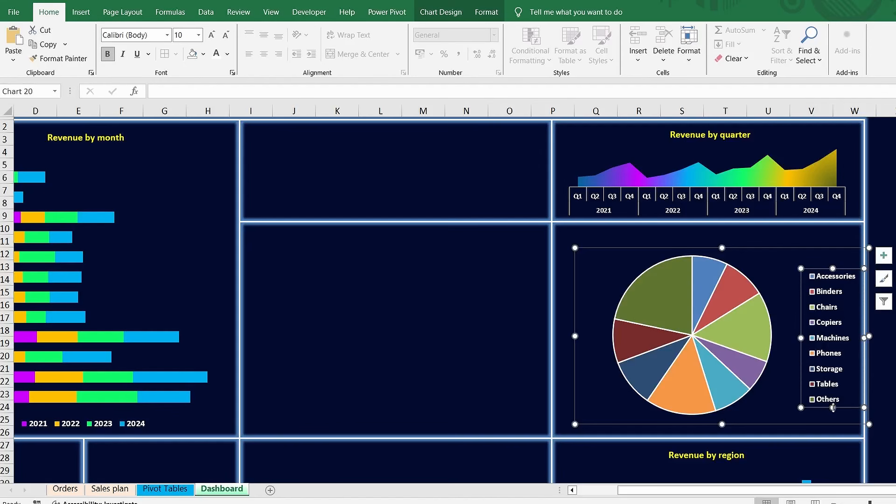
Step: Add data labels to the pie chart showing Percentage instead of Value, positioned at Outside End
{"action": "left_click", "coordinate": [684, 289]}
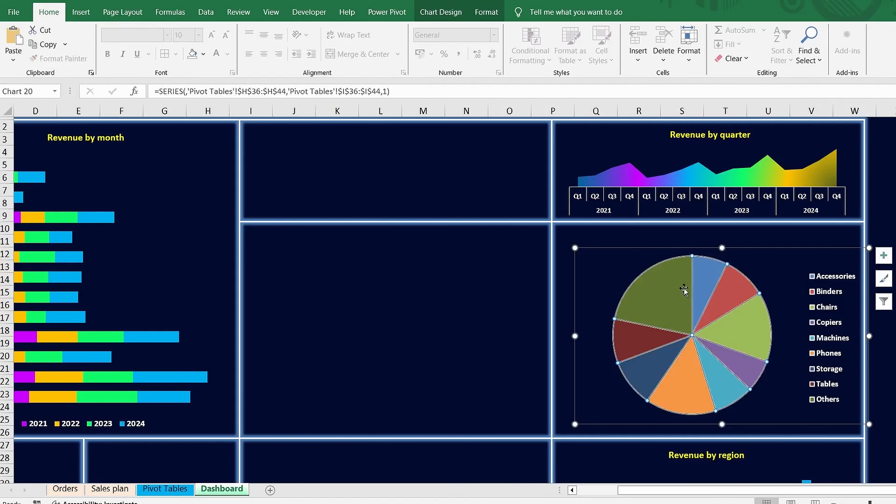
{"action": "left_click", "coordinate": [884, 258]}
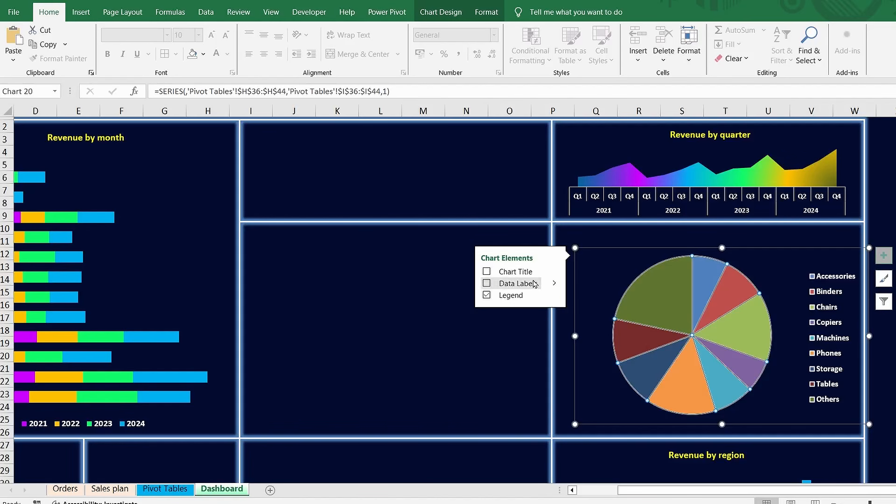
{"action": "left_click", "coordinate": [487, 284]}
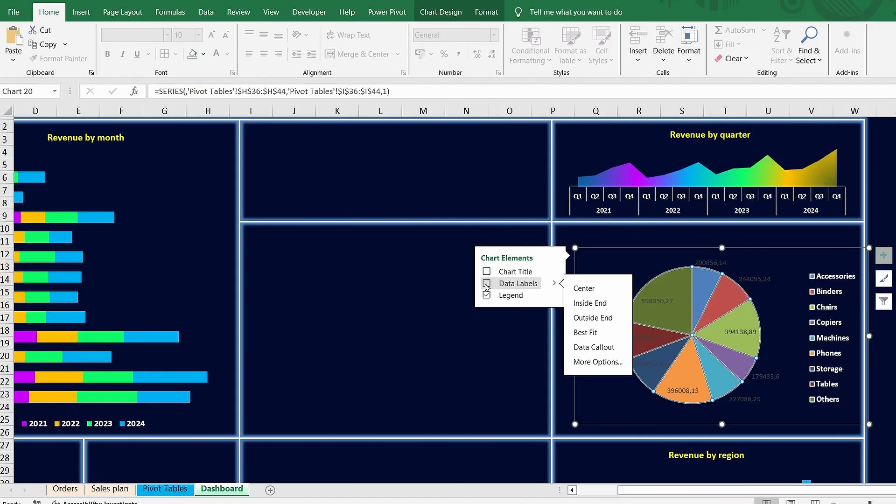
{"action": "left_click", "coordinate": [598, 362]}
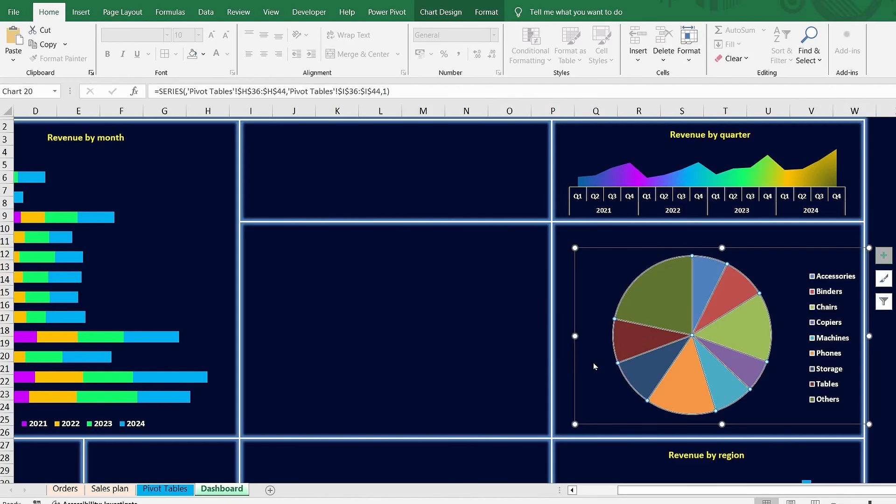
{"action": "left_click", "coordinate": [380, 289]}
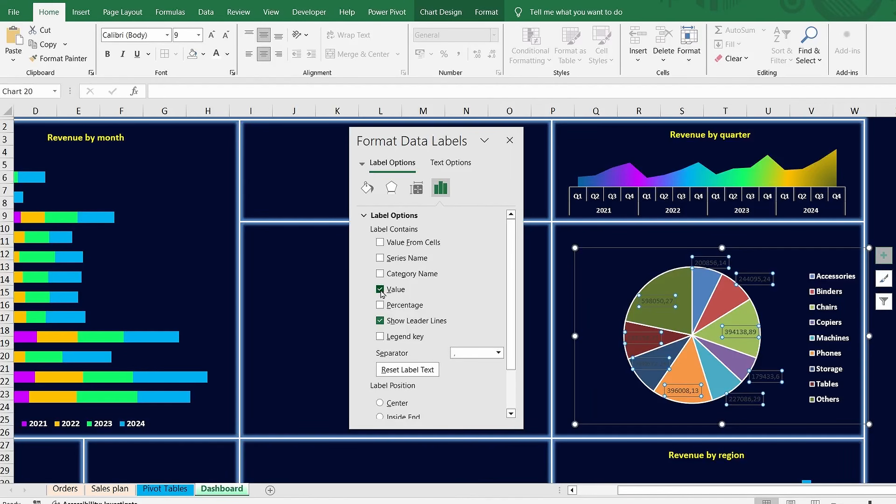
{"action": "left_click", "coordinate": [380, 306]}
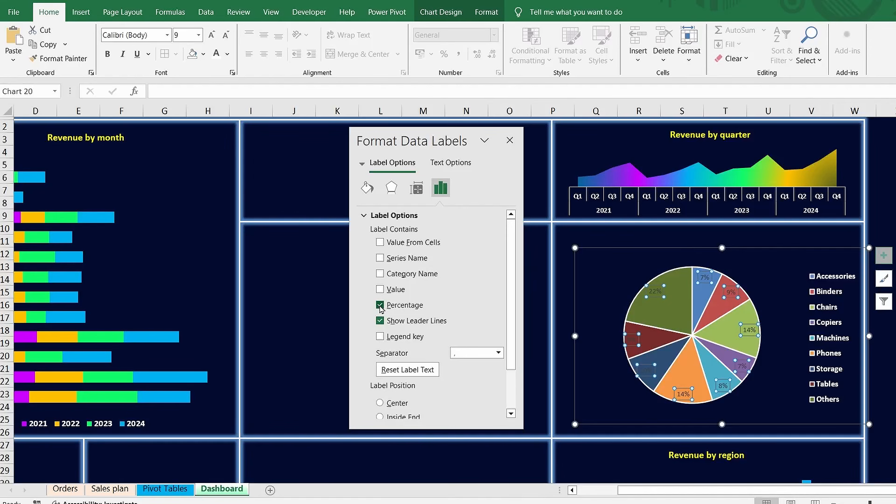
{"action": "scroll", "coordinate": [380, 317], "scroll_direction": "down", "scroll_amount": 2}
{"action": "left_click", "coordinate": [380, 382]}
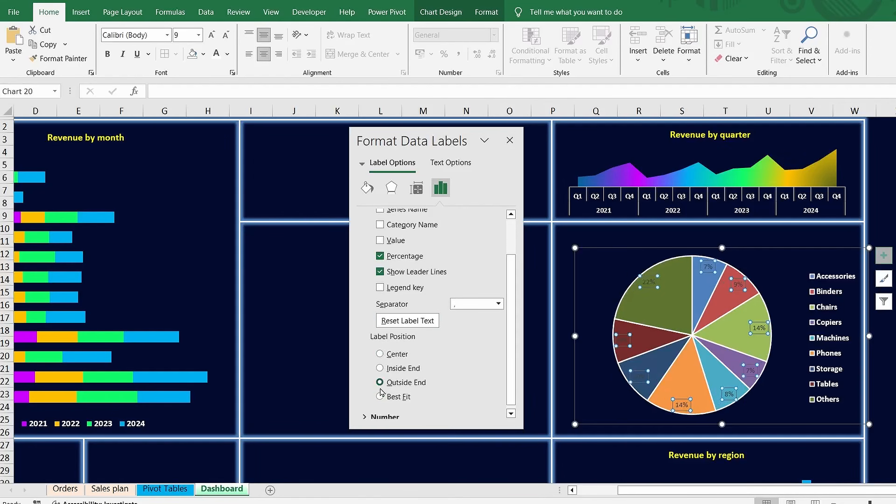
Step: Format the pie chart's percentage labels as white, bold text at size 12
{"action": "left_click", "coordinate": [367, 188]}
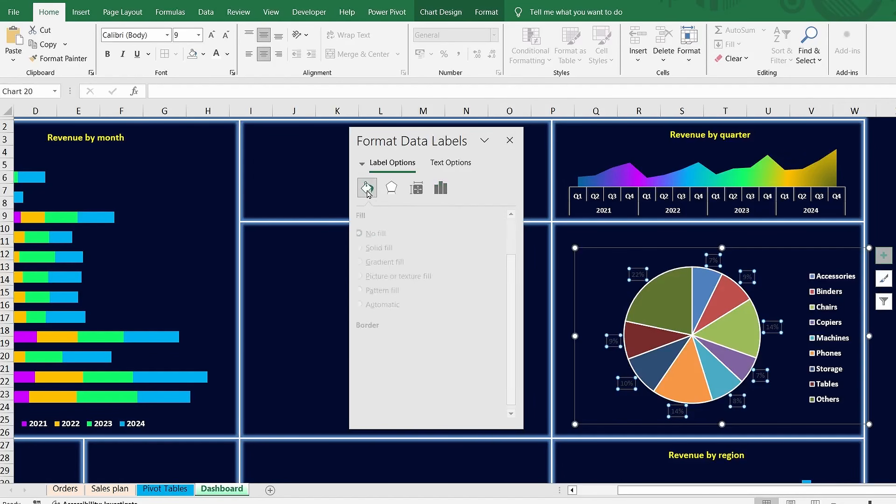
{"action": "left_click", "coordinate": [217, 55]}
{"action": "left_click", "coordinate": [107, 56]}
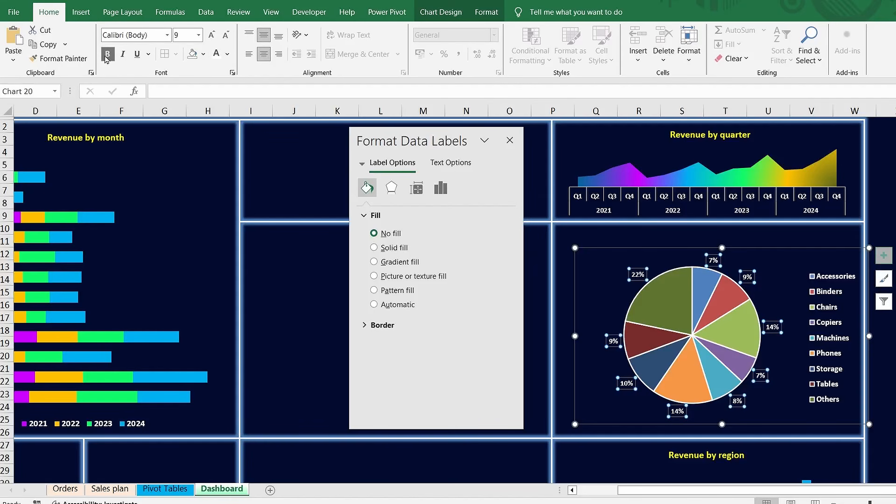
{"action": "left_click", "coordinate": [213, 38]}
{"action": "left_click", "coordinate": [212, 38]}
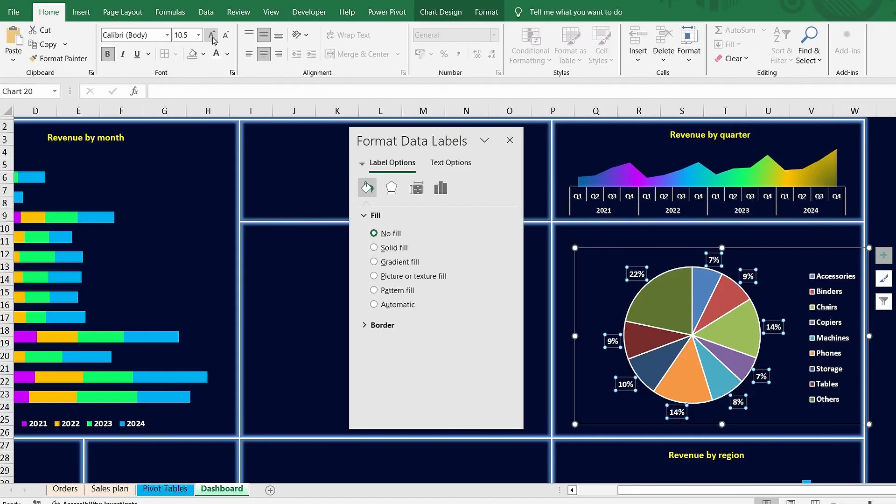
{"action": "left_click", "coordinate": [213, 38]}
{"action": "left_click", "coordinate": [213, 38]}
Step: Separate all slices of the pie series with a Pie Explosion of 10%
{"action": "left_click", "coordinate": [723, 320]}
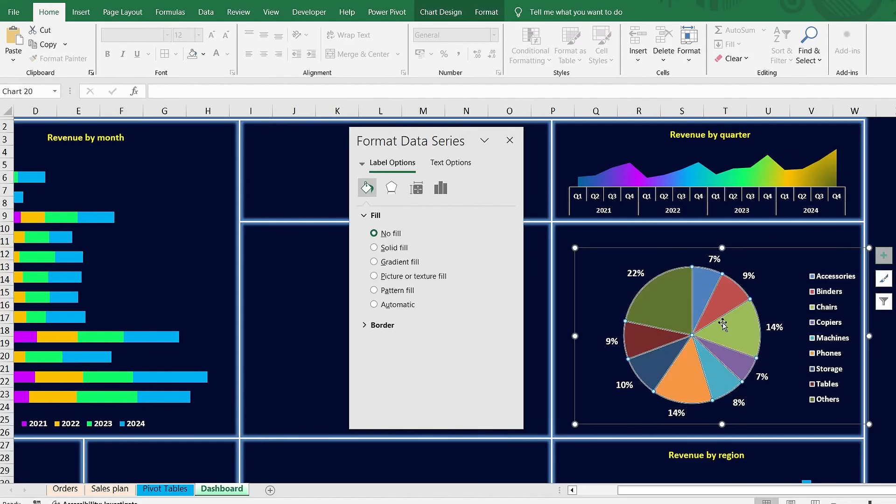
{"action": "left_click", "coordinate": [416, 188]}
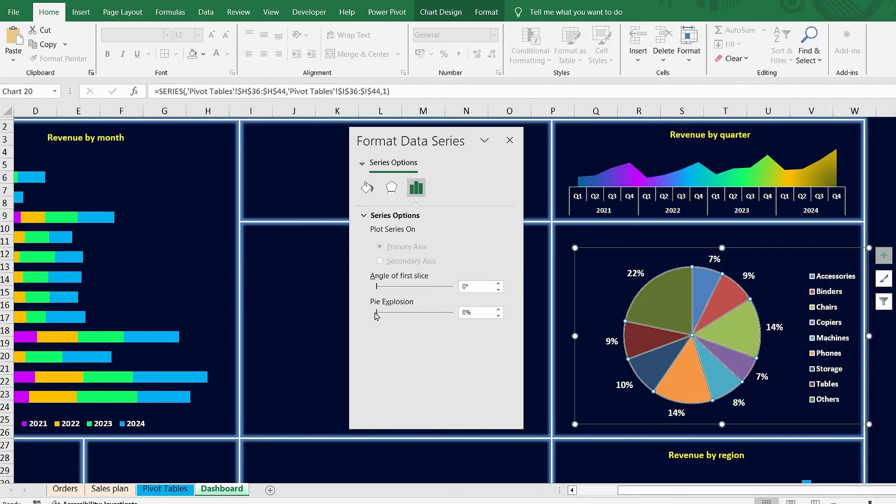
{"action": "left_click_drag", "start_coordinate": [378, 316], "coordinate": [381, 316]}
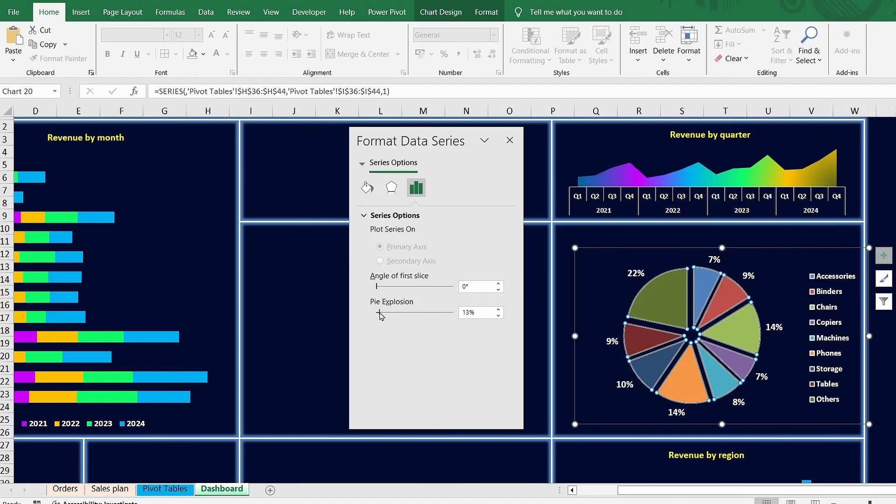
{"action": "left_click", "coordinate": [498, 316]}
{"action": "left_click", "coordinate": [499, 316]}
{"action": "left_click", "coordinate": [499, 316]}
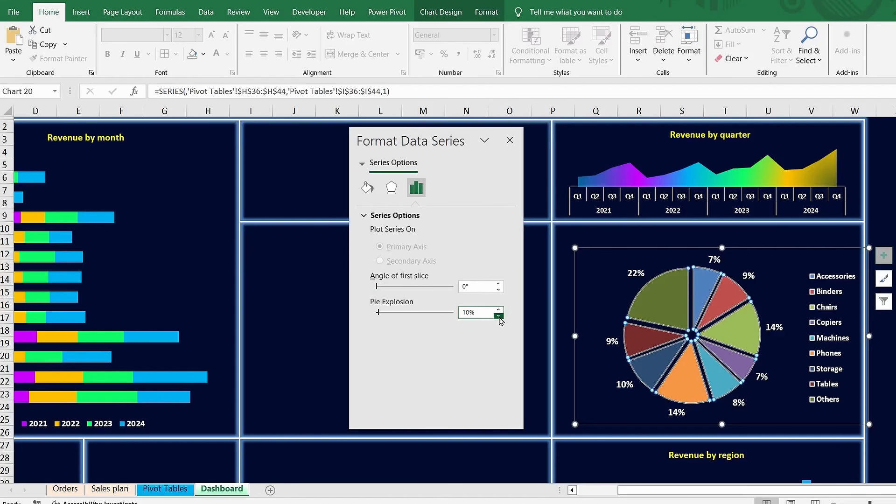
Step: Pull the Others, Binders, Chairs, Phones and Tables slices farther out, with Others about 20%, Binders about 23% and Phones about 14%
{"action": "left_click", "coordinate": [669, 302]}
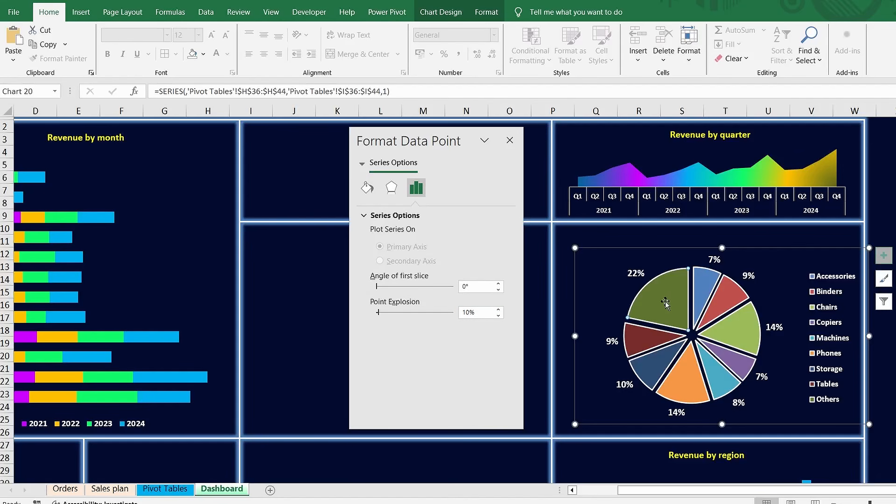
{"action": "left_click_drag", "start_coordinate": [666, 305], "coordinate": [661, 299]}
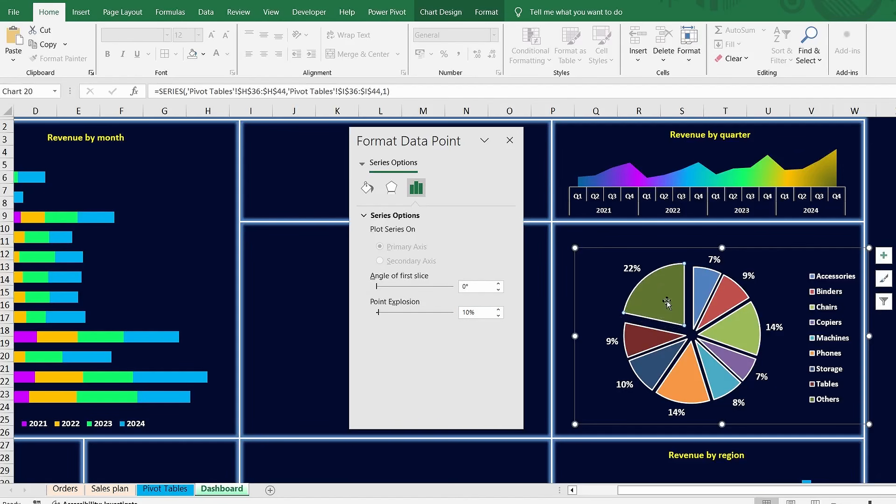
{"action": "left_click", "coordinate": [722, 304]}
{"action": "left_click", "coordinate": [736, 333]}
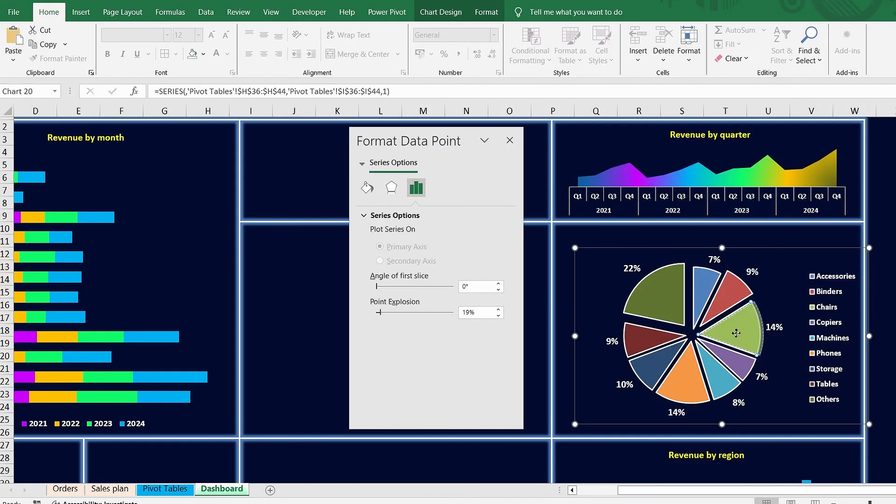
{"action": "left_click_drag", "start_coordinate": [736, 333], "coordinate": [736, 335]}
{"action": "left_click", "coordinate": [688, 380]}
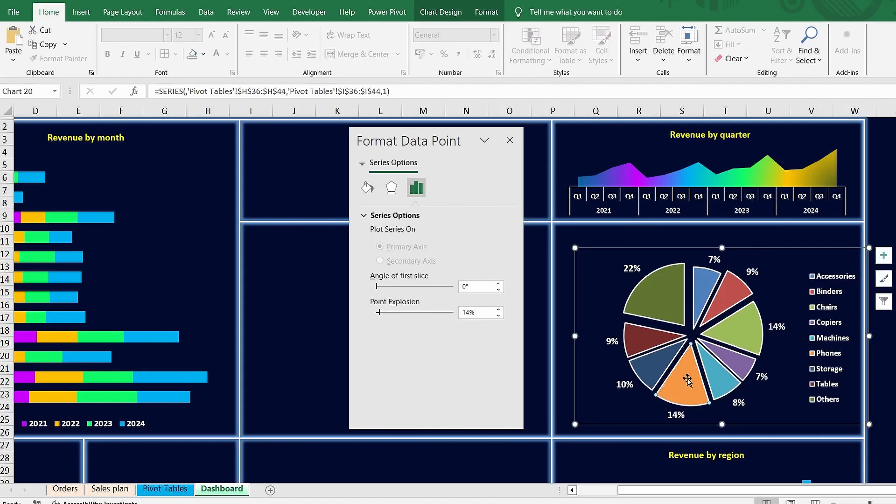
{"action": "left_click", "coordinate": [726, 303]}
{"action": "left_click", "coordinate": [734, 334]}
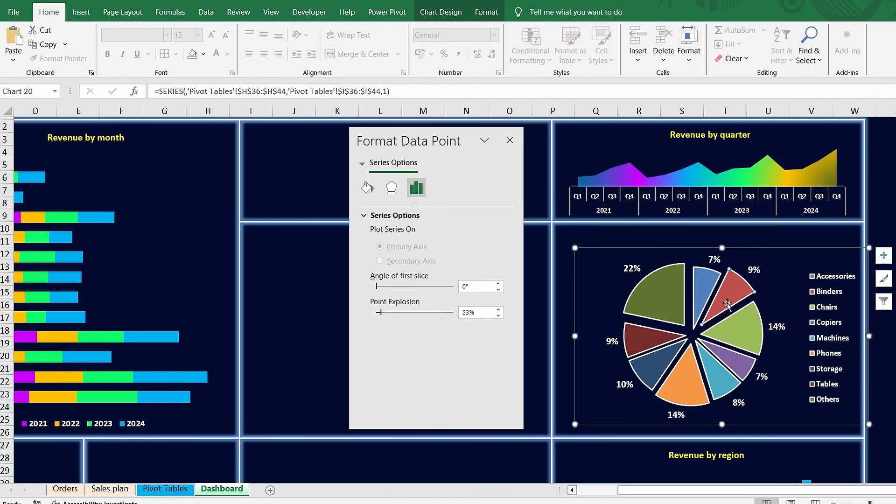
{"action": "left_click", "coordinate": [652, 343]}
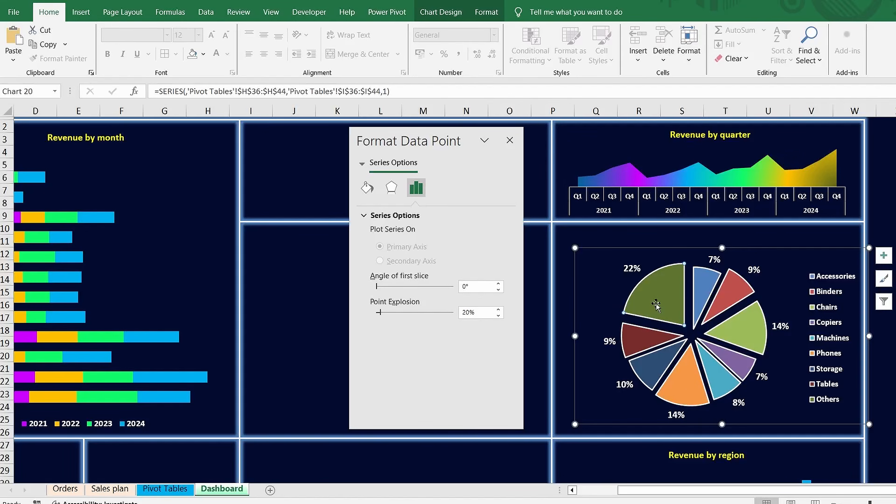
Step: Remove the border line from the Others slice and fill it with solid yellow
{"action": "left_click", "coordinate": [368, 188]}
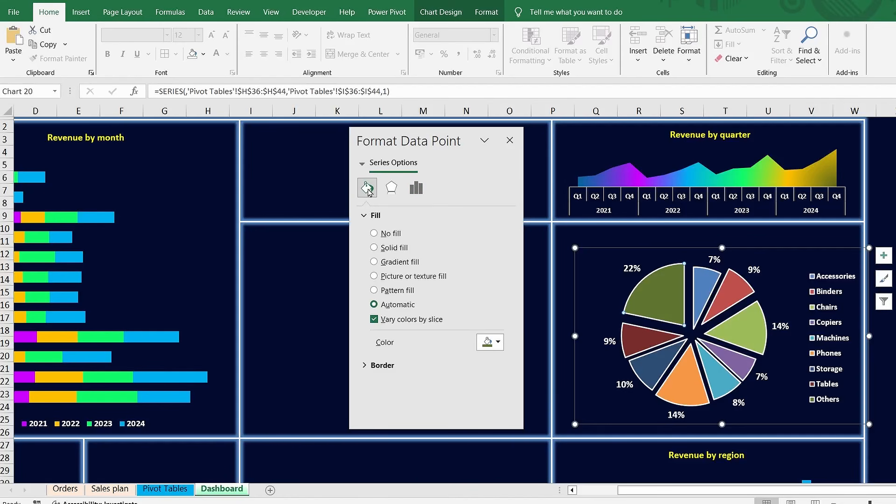
{"action": "left_click", "coordinate": [368, 365]}
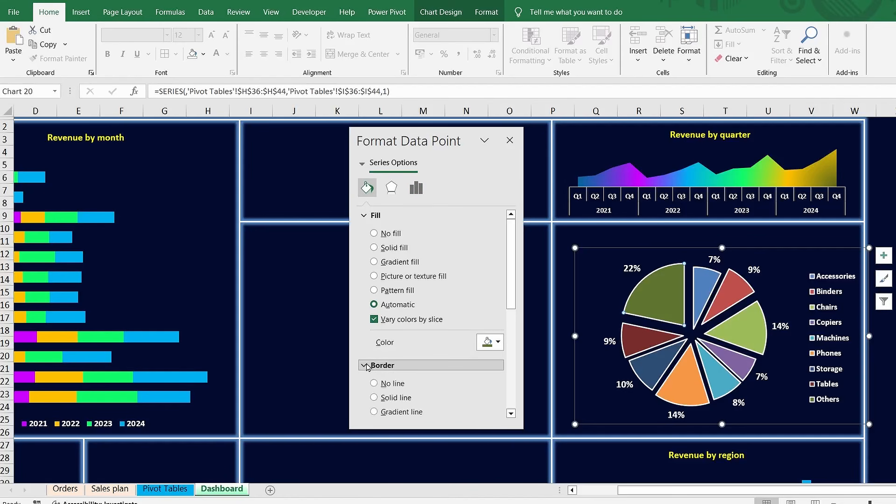
{"action": "left_click", "coordinate": [374, 384]}
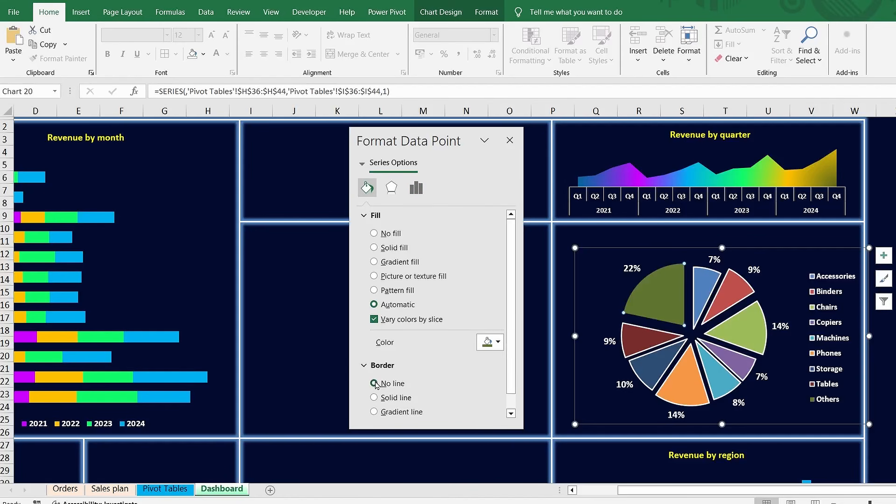
{"action": "left_click", "coordinate": [497, 343]}
{"action": "left_click", "coordinate": [511, 276]}
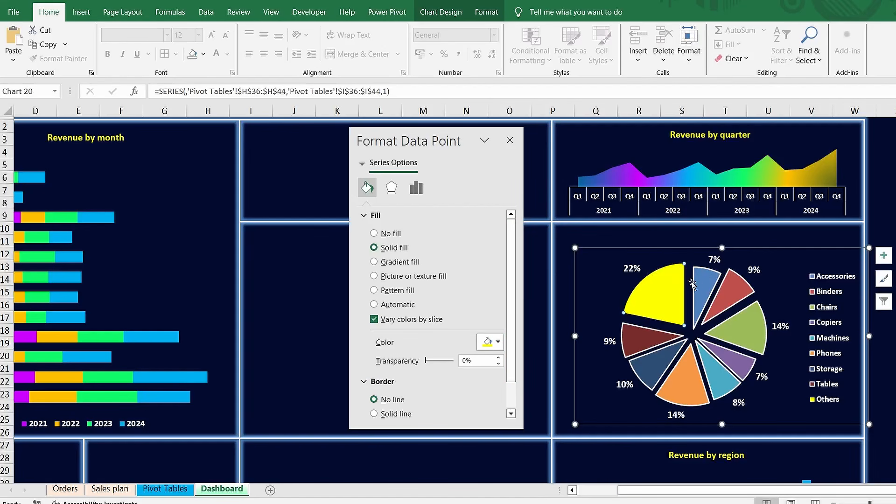
Step: Remove the border line from the Accessories slice and fill it with a custom bright pink
{"action": "left_click", "coordinate": [394, 384]}
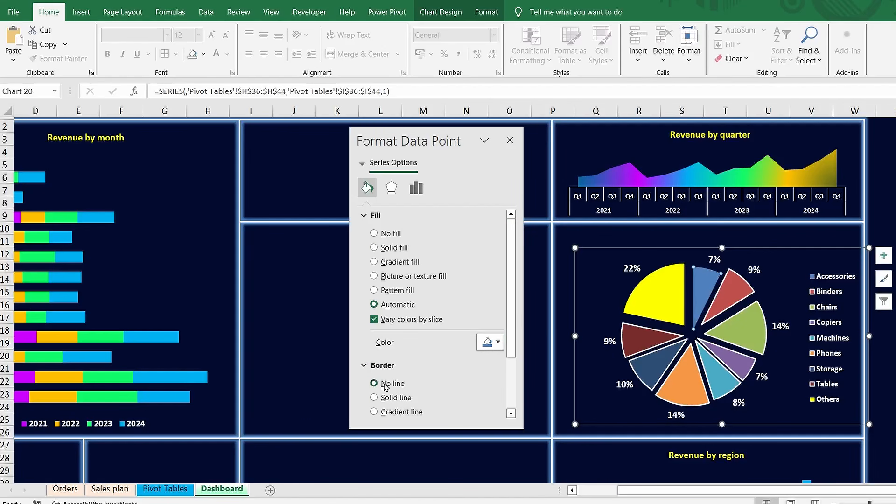
{"action": "left_click", "coordinate": [498, 342]}
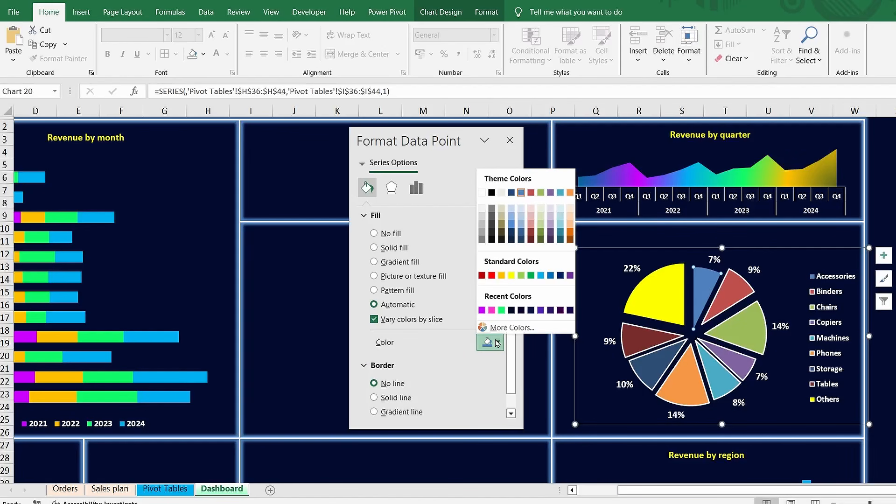
{"action": "left_click", "coordinate": [510, 328]}
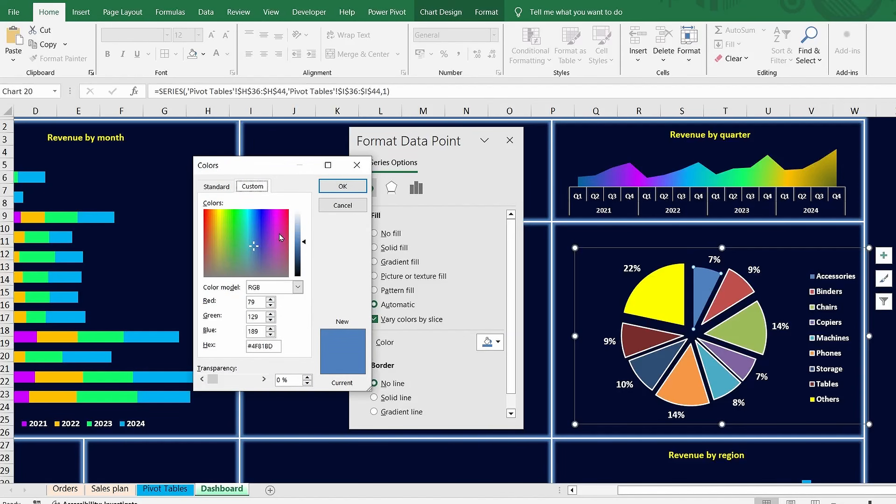
{"action": "left_click", "coordinate": [283, 218]}
{"action": "left_click", "coordinate": [343, 186]}
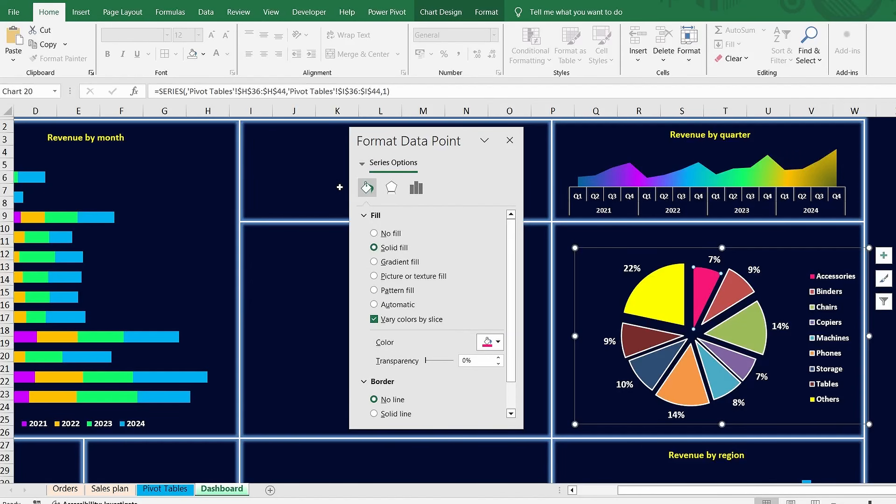
Step: Make the Binders and Chairs slices borderless, filling Binders with red and Chairs with bright purple
{"action": "key", "text": "Right"}
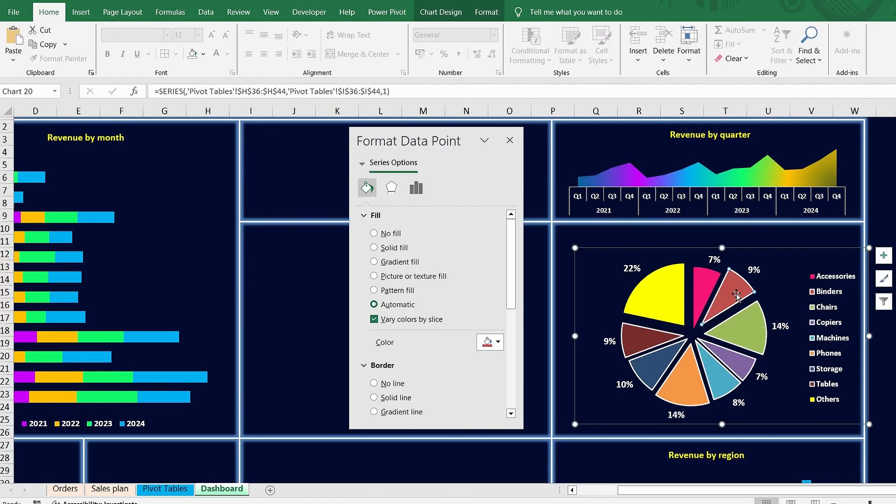
{"action": "left_click", "coordinate": [500, 344]}
{"action": "left_click", "coordinate": [491, 276]}
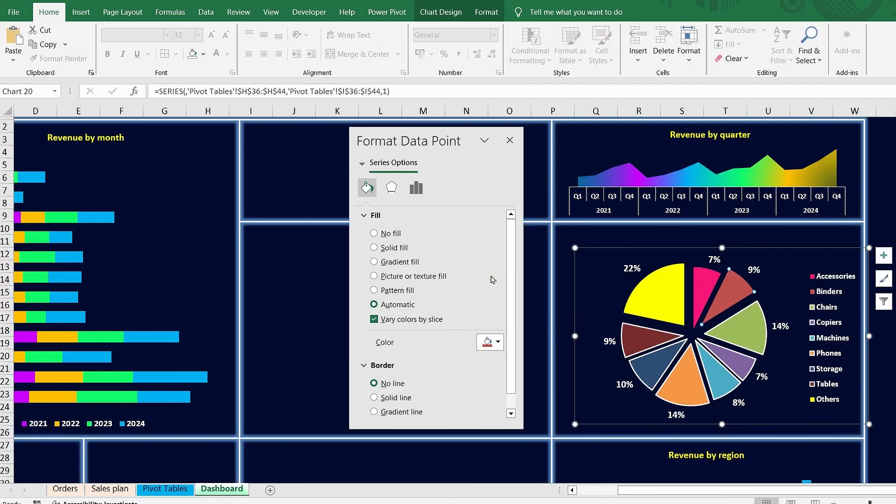
{"action": "left_click", "coordinate": [740, 330]}
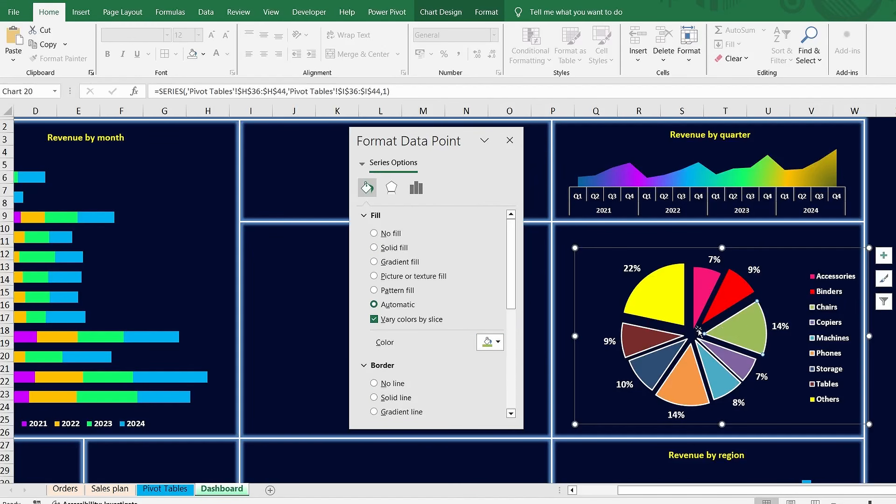
{"action": "left_click", "coordinate": [392, 383]}
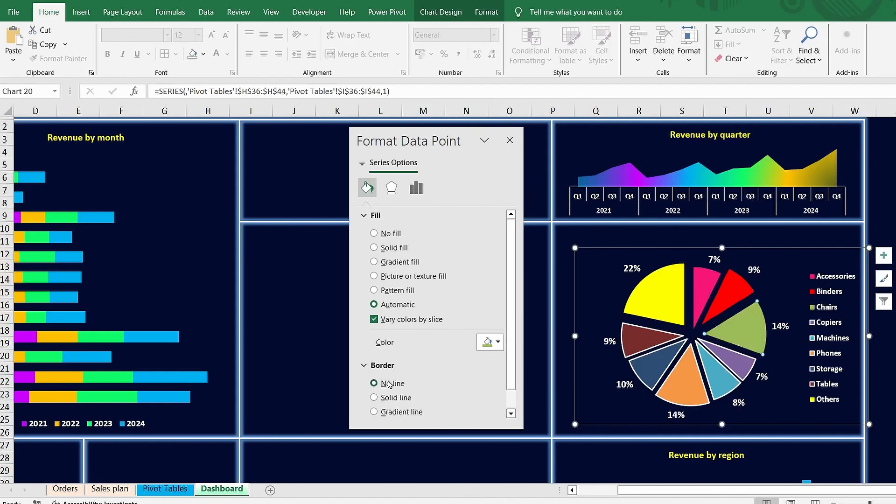
{"action": "left_click", "coordinate": [498, 344]}
{"action": "left_click", "coordinate": [492, 310]}
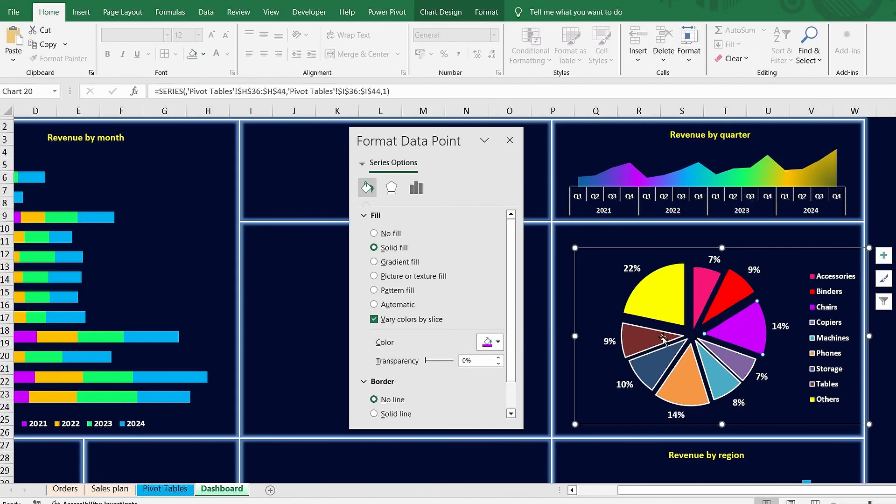
Step: Make the Copiers and Machines slices borderless, filling Copiers with standard orange and Machines with the very light olive green theme shade
{"action": "left_click", "coordinate": [729, 360]}
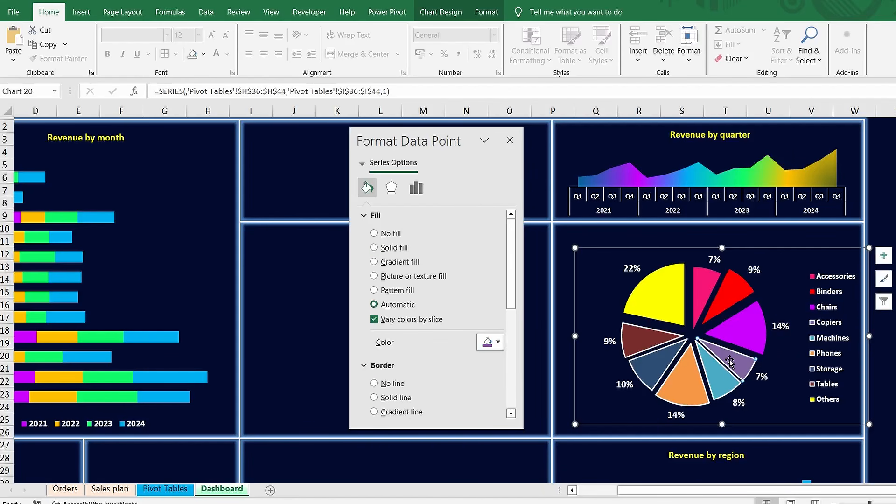
{"action": "left_click", "coordinate": [392, 383]}
{"action": "left_click", "coordinate": [499, 344]}
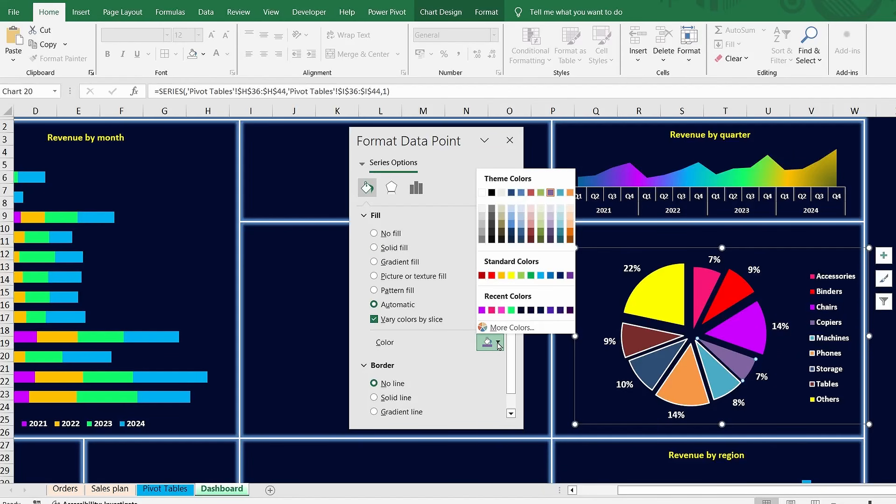
{"action": "left_click", "coordinate": [502, 275]}
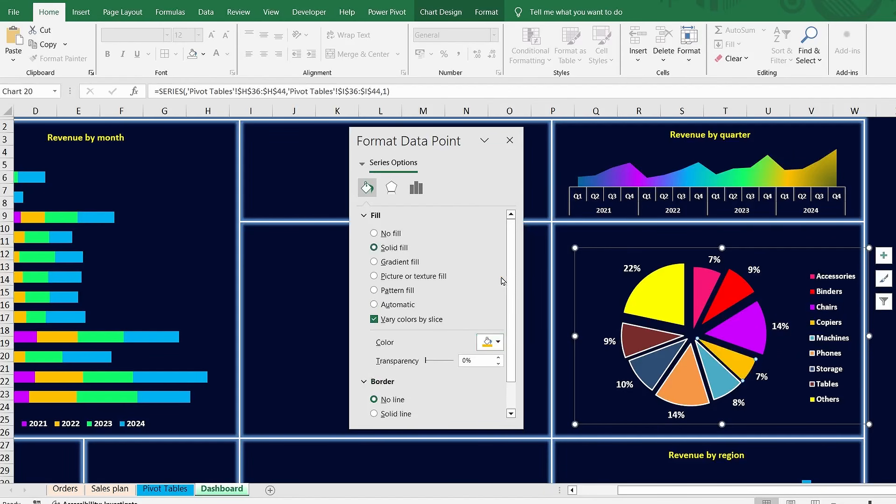
{"action": "left_click", "coordinate": [702, 368]}
{"action": "left_click", "coordinate": [499, 346]}
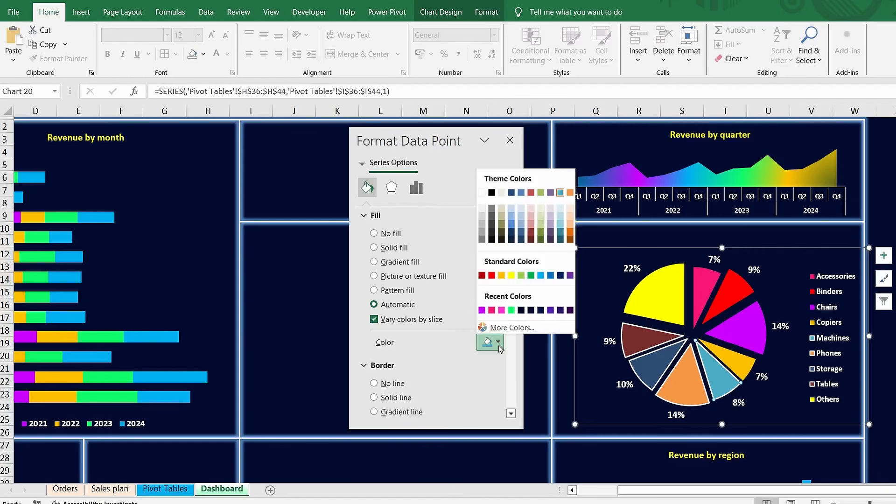
{"action": "left_click", "coordinate": [541, 217]}
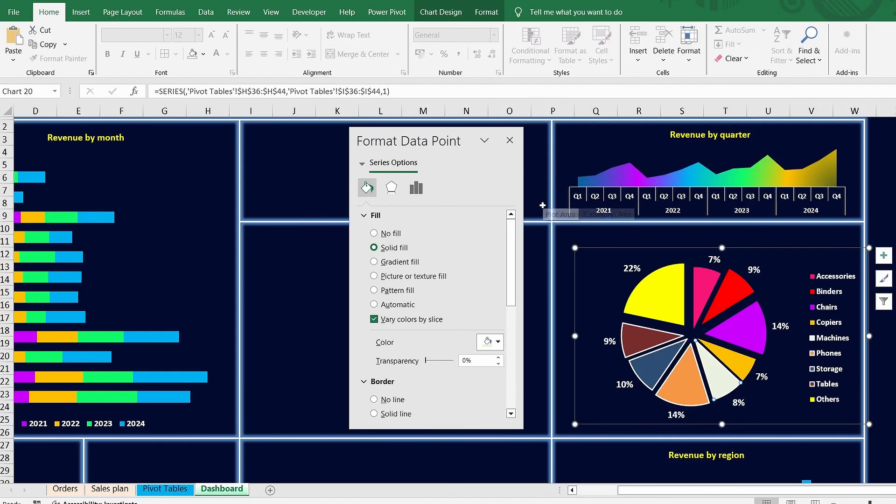
{"action": "left_click", "coordinate": [385, 402]}
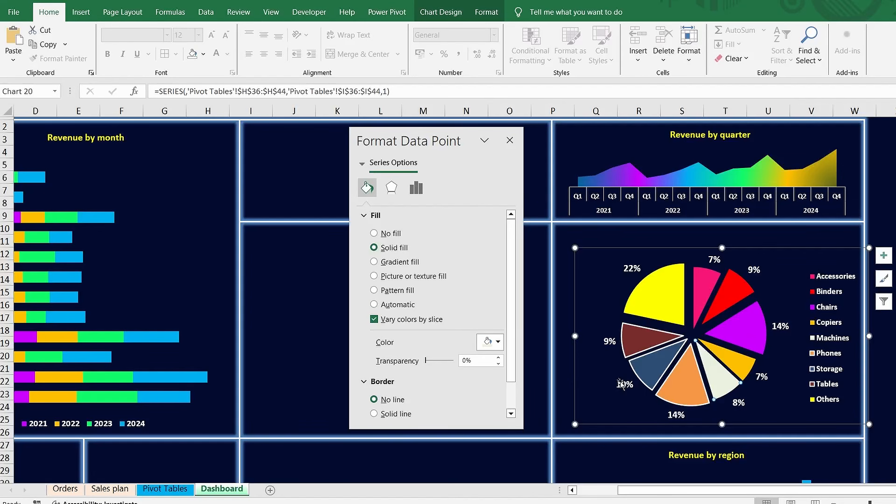
Step: Fill the Phones slice with the recently used bright green and the Storage slice with light blue, both without a border line
{"action": "left_click", "coordinate": [675, 385]}
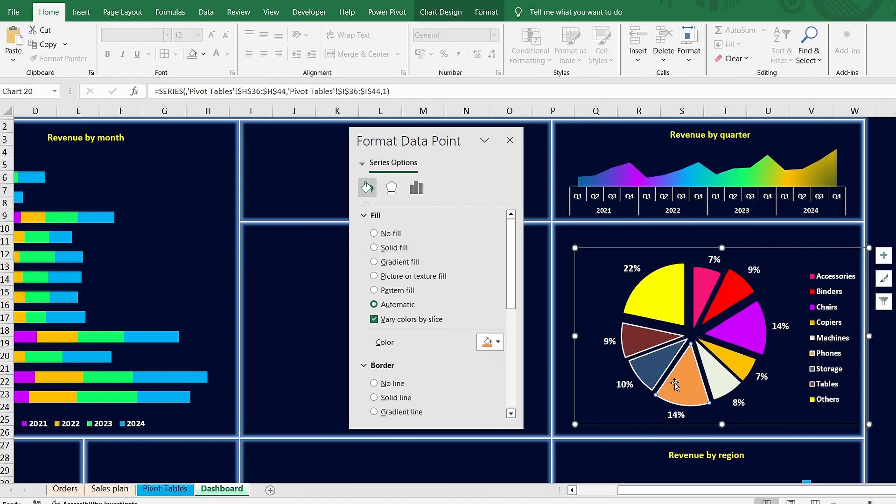
{"action": "left_click", "coordinate": [498, 343]}
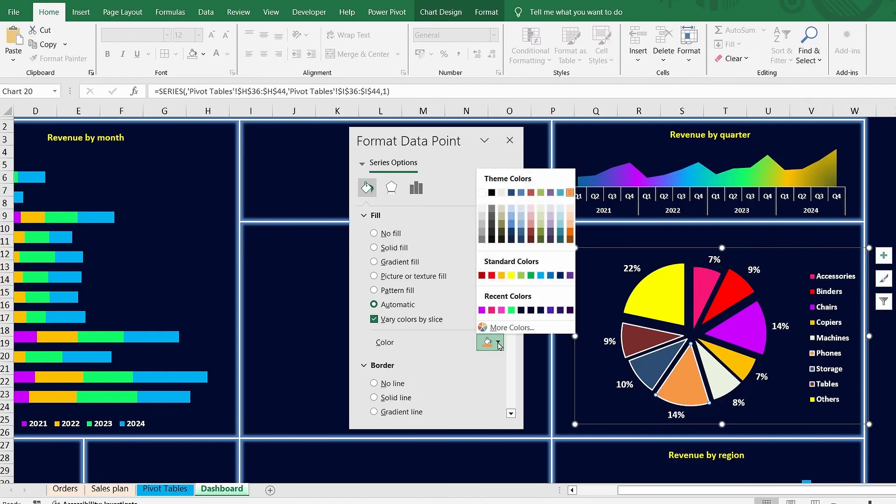
{"action": "left_click", "coordinate": [512, 310]}
{"action": "left_click", "coordinate": [390, 402]}
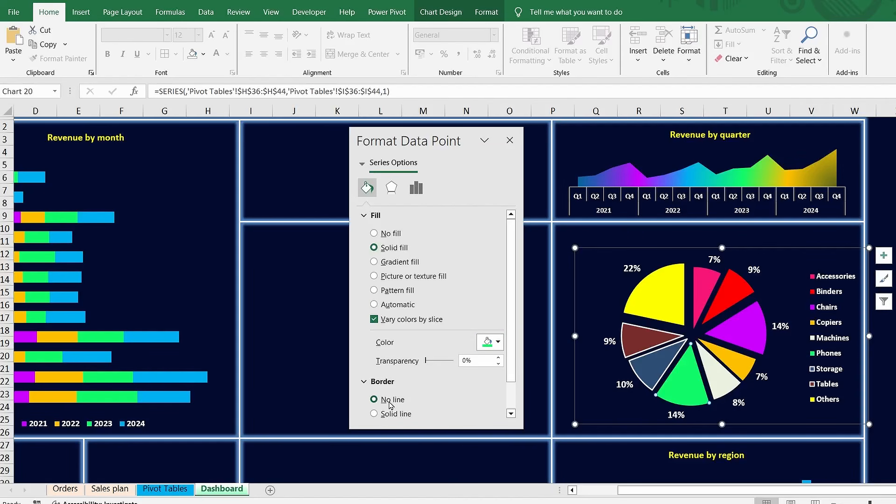
{"action": "left_click", "coordinate": [639, 368]}
{"action": "left_click", "coordinate": [496, 345]}
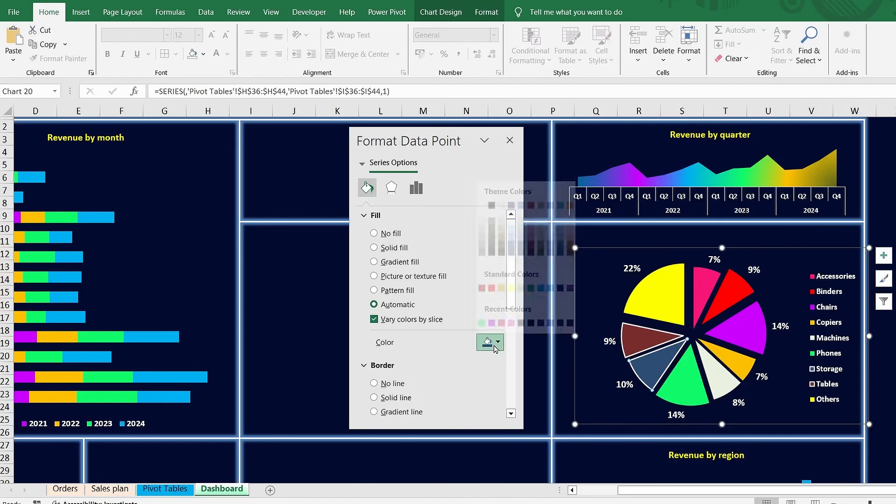
{"action": "left_click", "coordinate": [540, 276]}
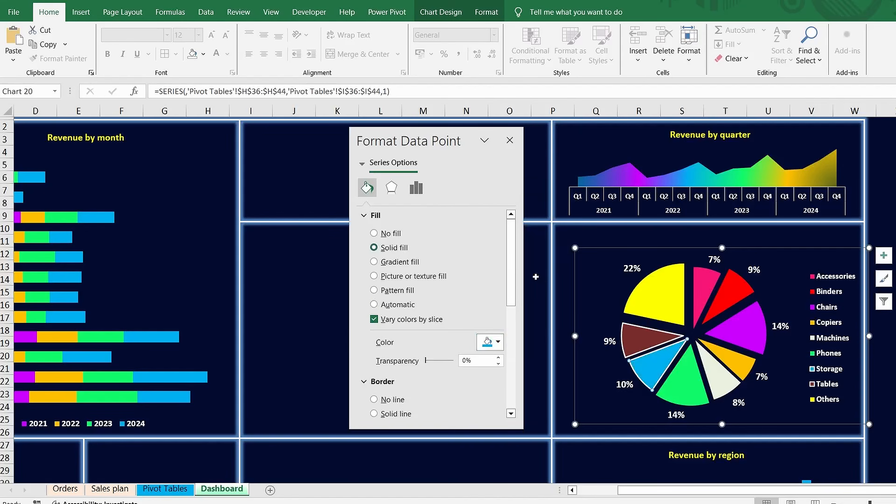
{"action": "left_click", "coordinate": [392, 401]}
Step: Remove the border line from the Tables slice and fill it with gray
{"action": "left_click", "coordinate": [628, 344]}
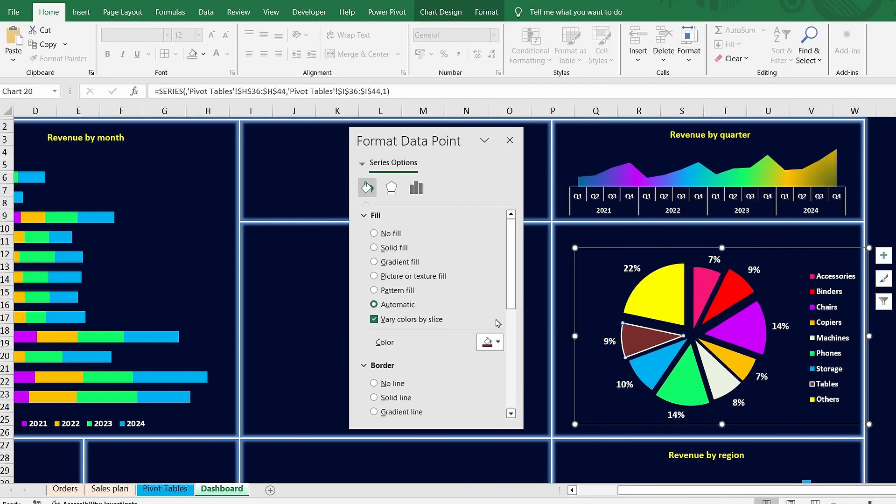
{"action": "left_click", "coordinate": [383, 385]}
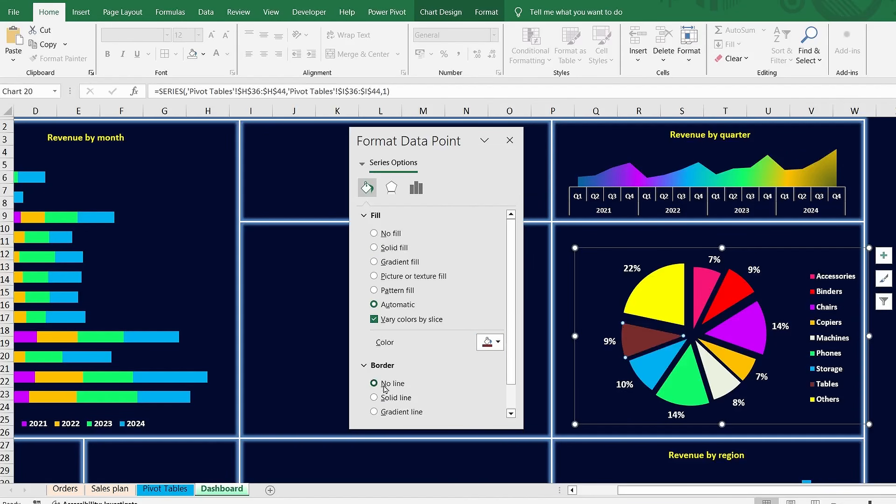
{"action": "left_click", "coordinate": [496, 344]}
{"action": "left_click", "coordinate": [481, 232]}
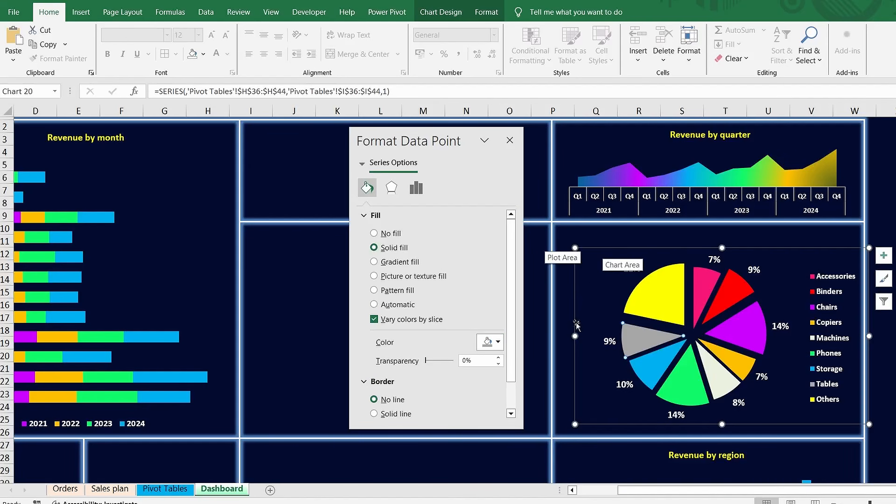
Step: Resize and nudge the pie chart so it fits inside its dashboard frame with room for a title above it
{"action": "left_click_drag", "start_coordinate": [575, 336], "coordinate": [565, 336]}
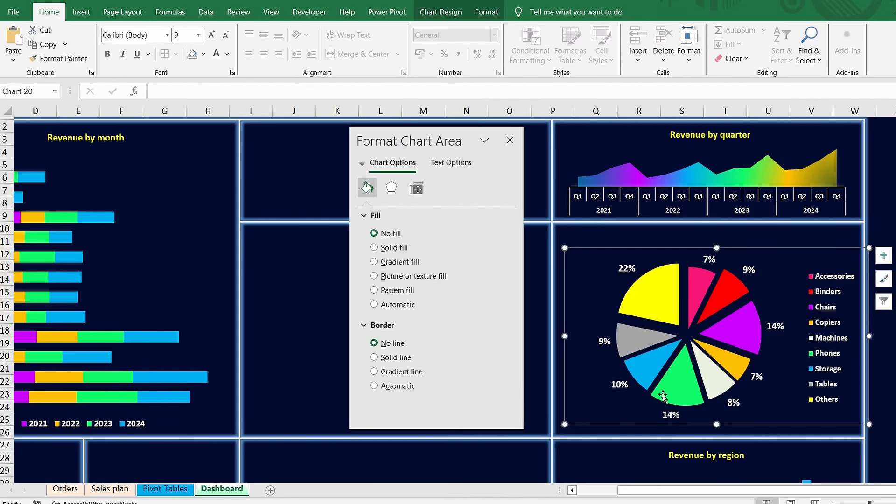
{"action": "left_click_drag", "start_coordinate": [716, 425], "coordinate": [716, 433]}
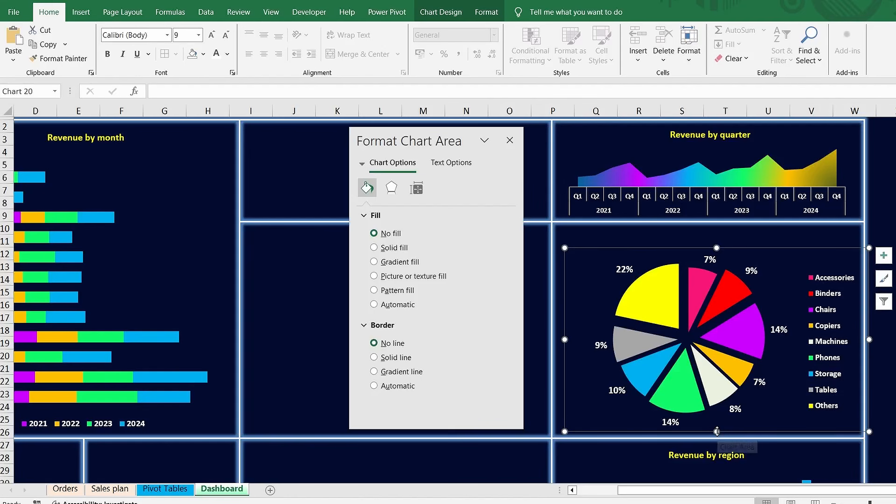
{"action": "left_click_drag", "start_coordinate": [681, 249], "coordinate": [679, 251]}
{"action": "key", "text": "Left"}
{"action": "key", "text": "Left"}
{"action": "key", "text": "Left"}
{"action": "key", "text": "Left"}
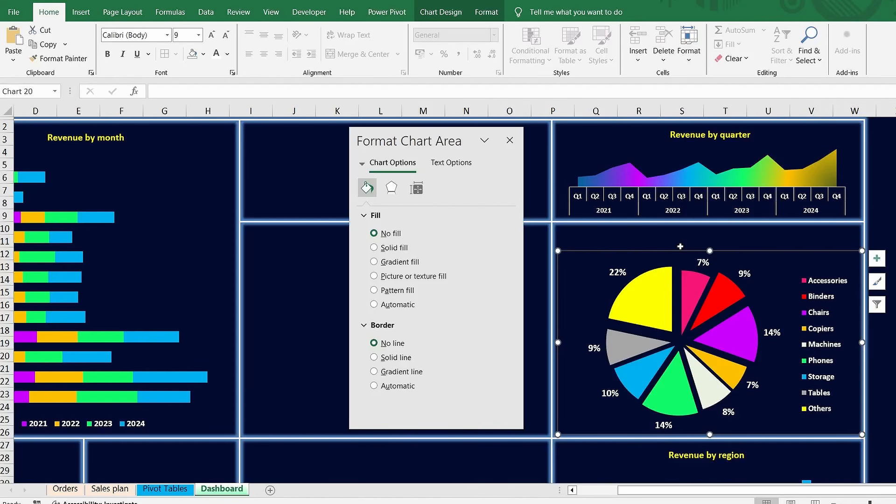
{"action": "left_click_drag", "start_coordinate": [710, 250], "coordinate": [710, 258]}
Step: Copy the "Revenue by quarter" title above the pie chart, change its text to "Sales shares by subcategory" and center it over the chart
{"action": "left_click", "coordinate": [690, 133]}
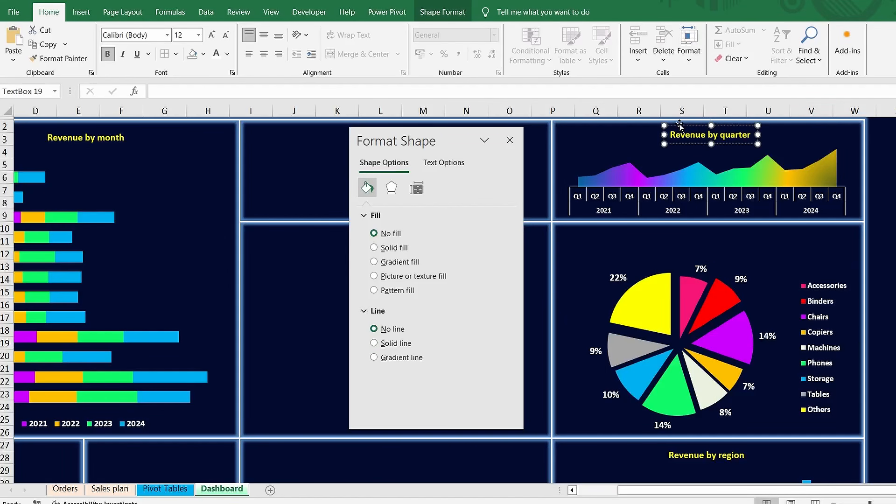
{"action": "left_click_drag", "start_coordinate": [680, 125], "coordinate": [675, 231]}
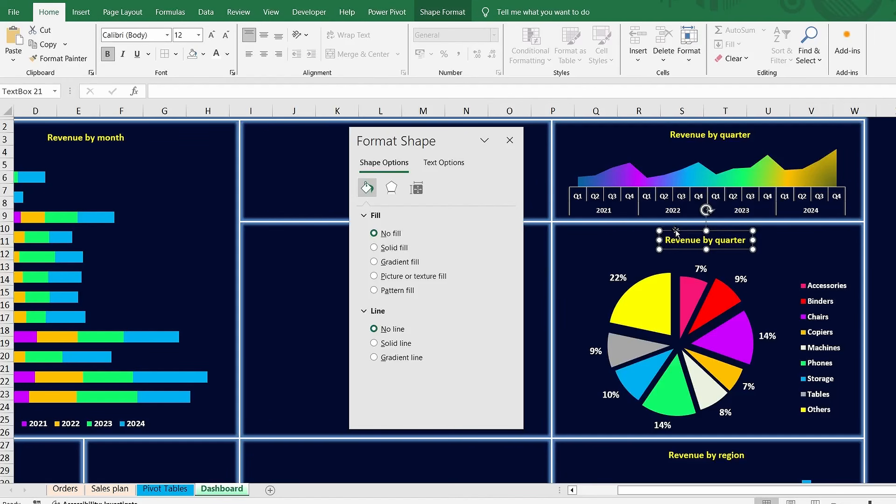
{"action": "triple_click", "coordinate": [692, 240]}
{"action": "key", "text": "BackSpace"}
{"action": "key", "text": "alt"}
{"action": "key", "text": "Escape"}
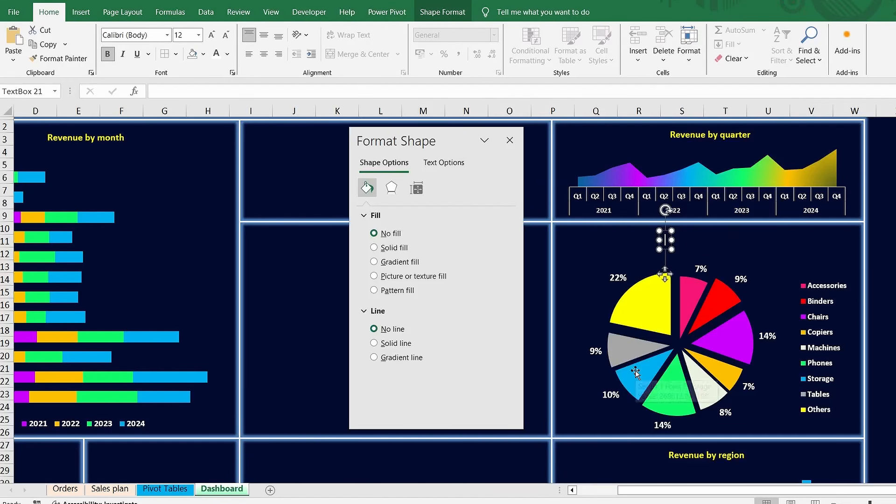
{"action": "type", "text": "Sales"}
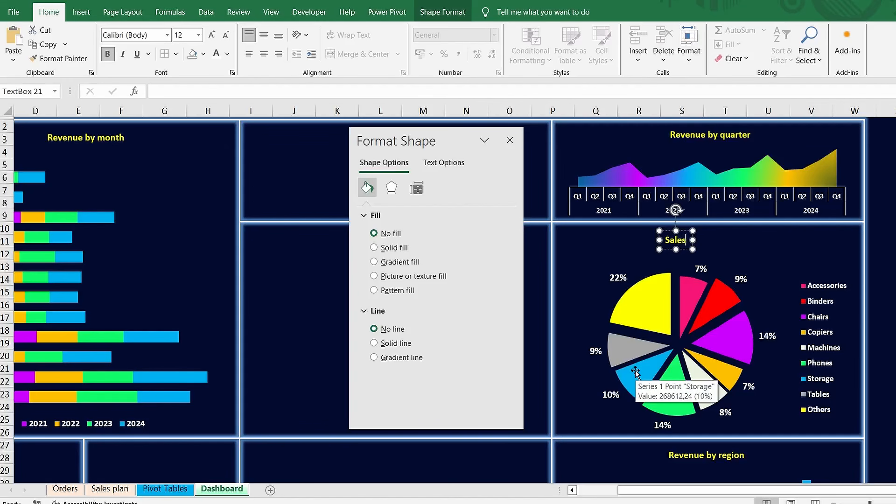
{"action": "type", "text": " shares by"}
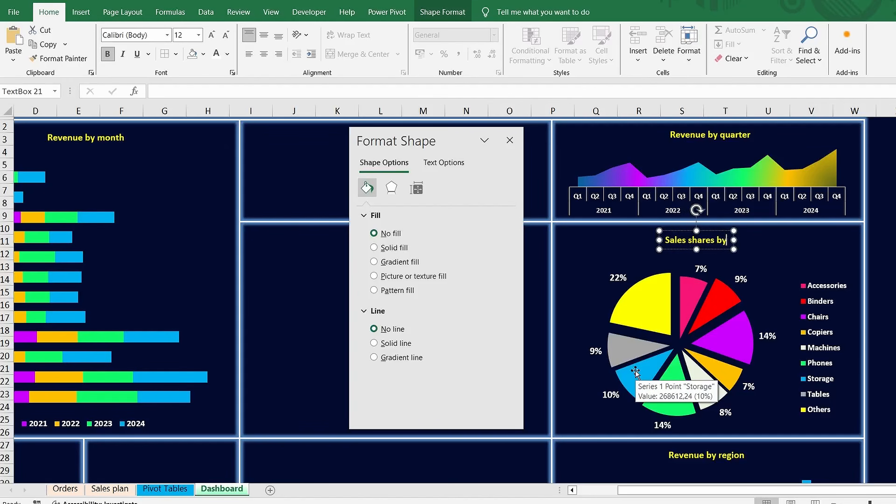
{"action": "type", "text": " subca"}
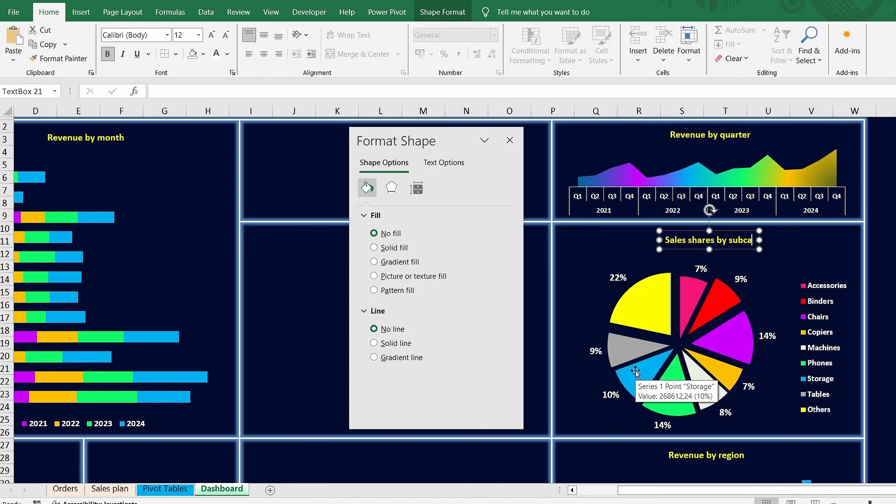
{"action": "type", "text": "tegory"}
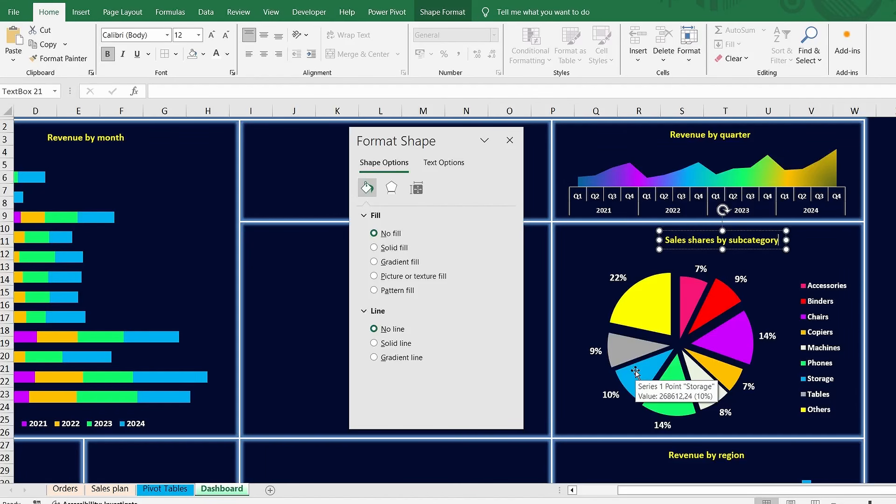
{"action": "left_click_drag", "start_coordinate": [688, 230], "coordinate": [676, 228]}
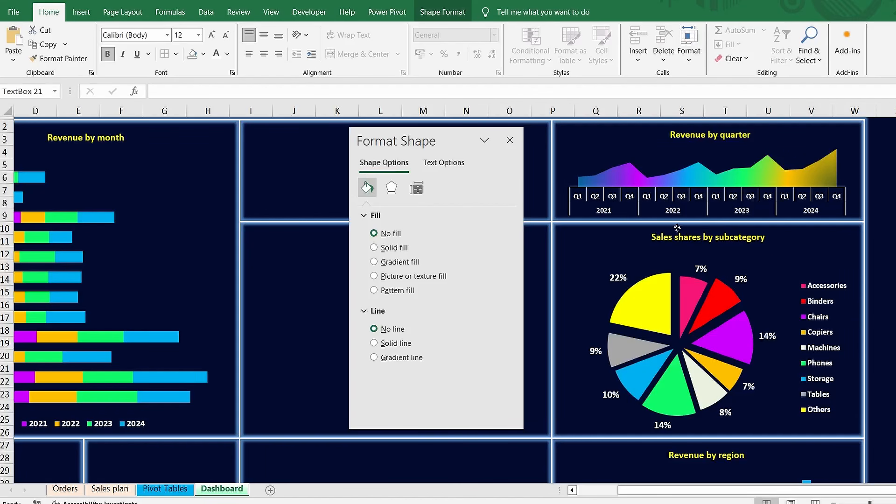
{"action": "left_click", "coordinate": [544, 416]}
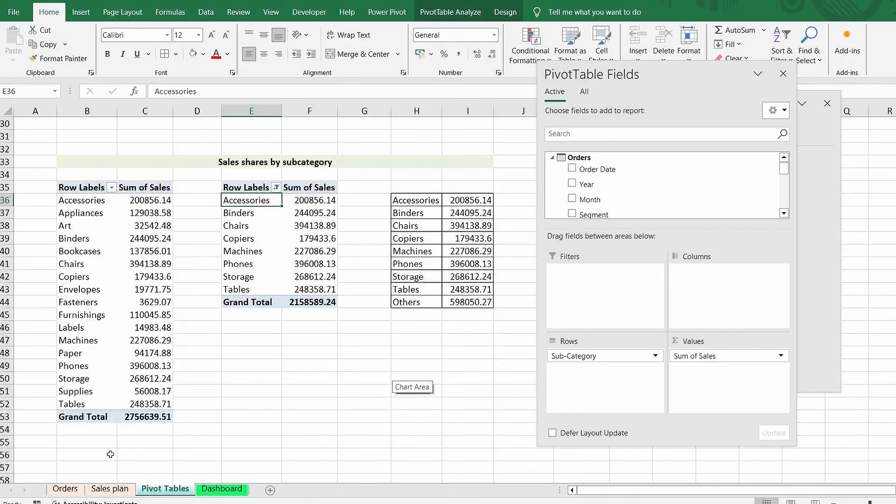
Step: Copy the filtered sub-category pivot table with its grand total and paste it at cell B58, below the full sub-category table
{"action": "scroll", "coordinate": [110, 454], "scroll_direction": "down", "scroll_amount": 2}
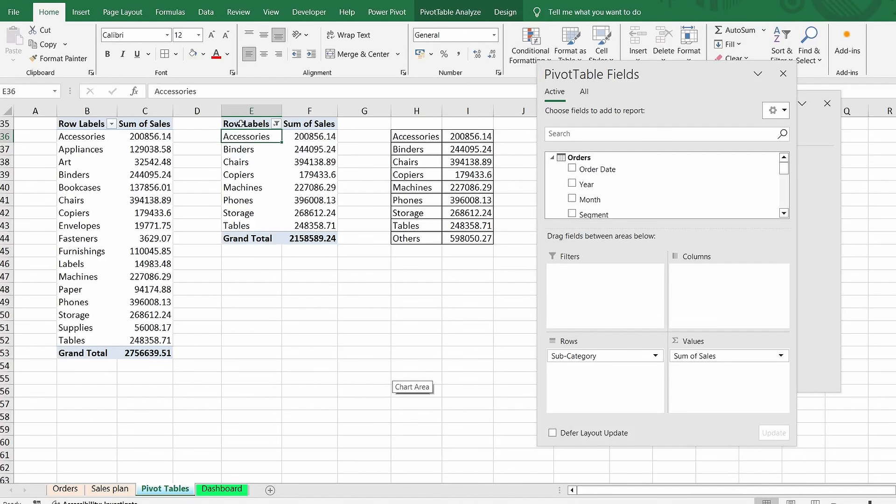
{"action": "left_click_drag", "start_coordinate": [240, 124], "coordinate": [316, 232]}
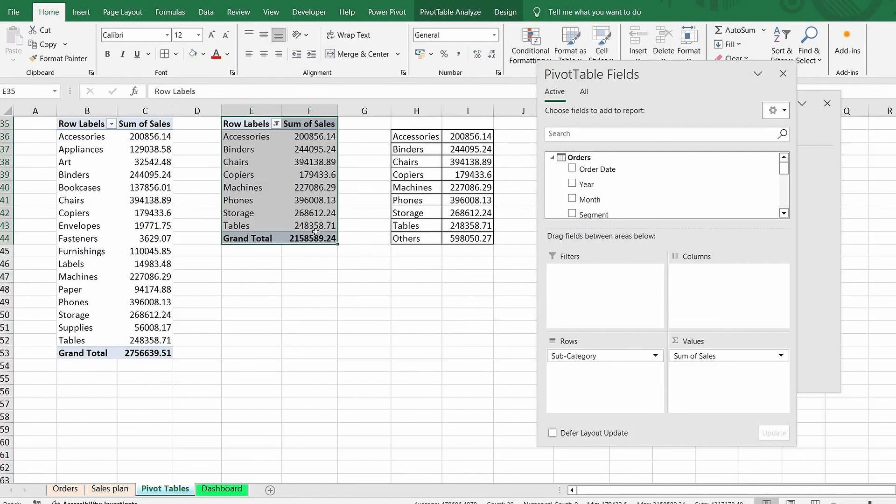
{"action": "key", "text": "ctrl+c"}
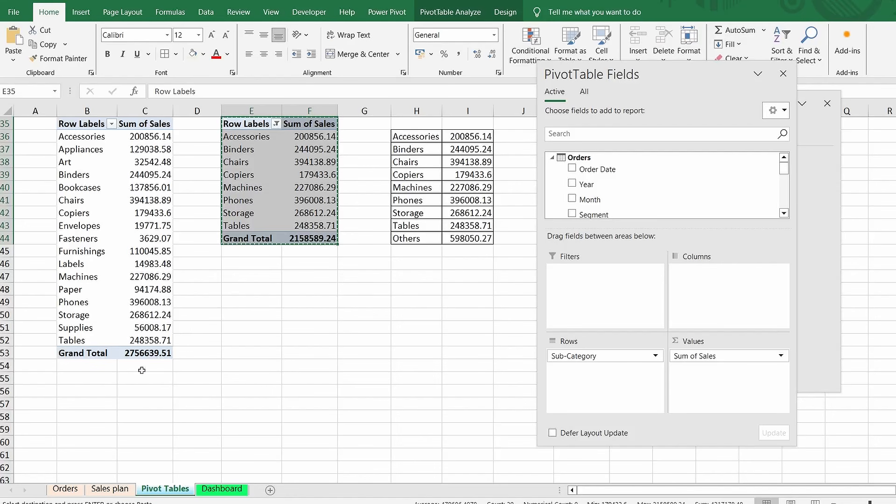
{"action": "left_click", "coordinate": [74, 415]}
{"action": "key", "text": "ctrl+v"}
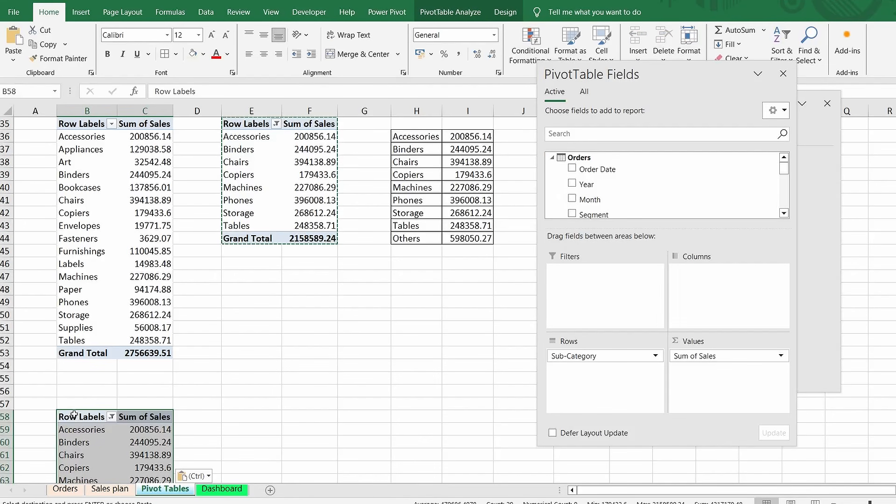
Step: Replace Sub-Category with Category as the row field of the pasted pivot table, keeping Sum of Sales as the values
{"action": "scroll", "coordinate": [74, 414], "scroll_direction": "down", "scroll_amount": 5}
{"action": "left_click", "coordinate": [83, 252]}
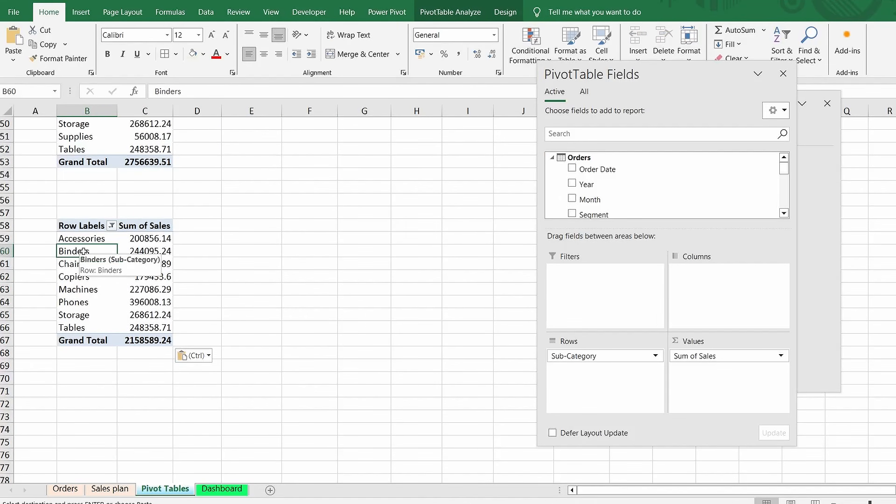
{"action": "scroll", "coordinate": [660, 196], "scroll_direction": "down", "scroll_amount": 4}
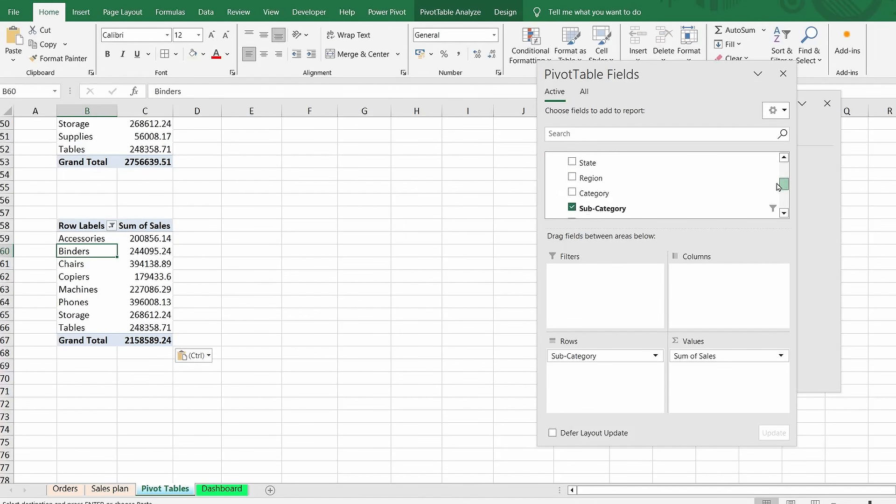
{"action": "left_click", "coordinate": [572, 169]}
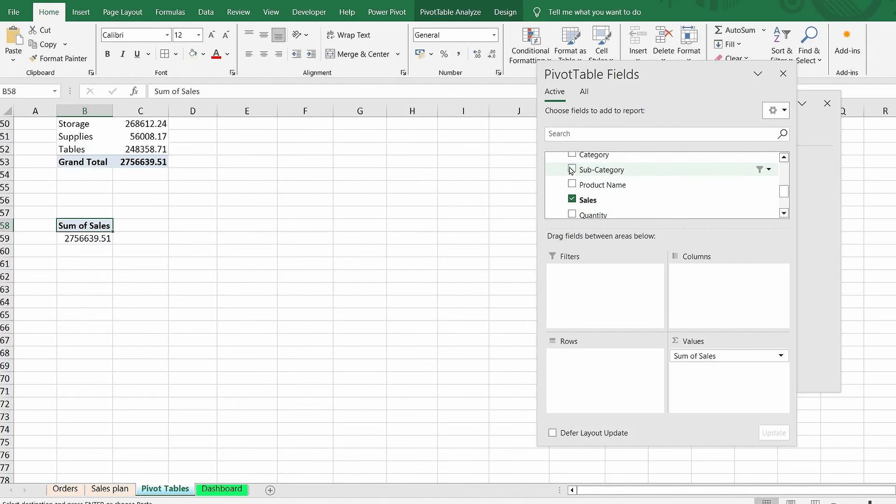
{"action": "scroll", "coordinate": [621, 175], "scroll_direction": "up", "scroll_amount": 1}
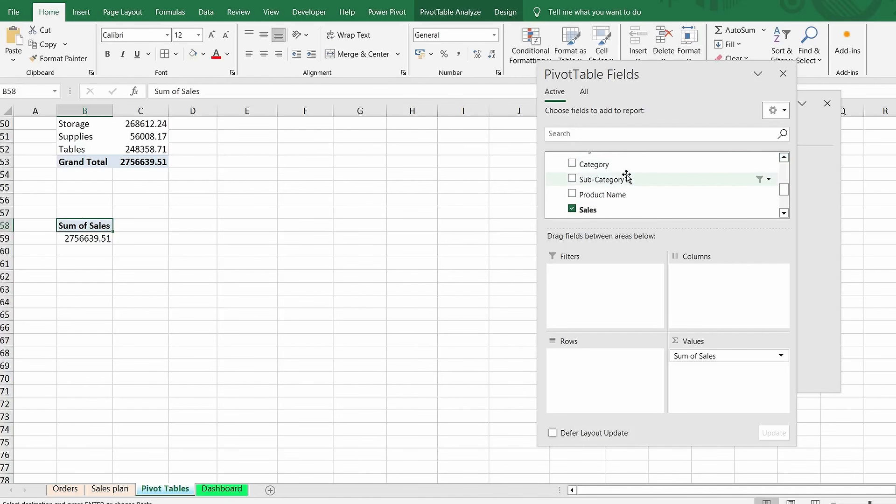
{"action": "right_click", "coordinate": [606, 166]}
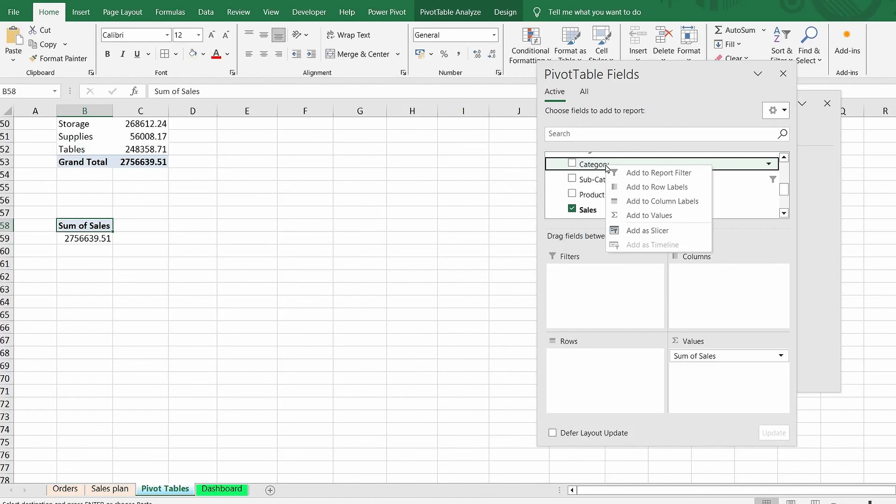
{"action": "left_click", "coordinate": [646, 189]}
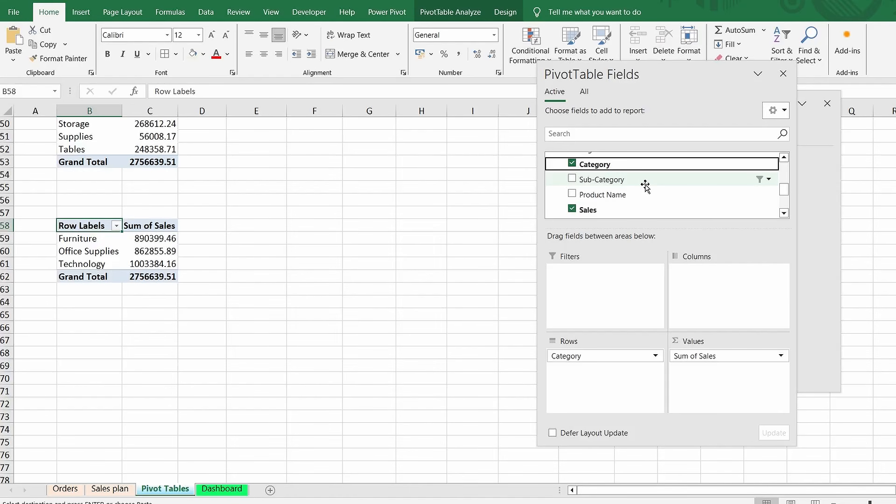
Step: Insert a clustered column PivotChart from the category pivot table and place it beside the table
{"action": "left_click", "coordinate": [150, 251]}
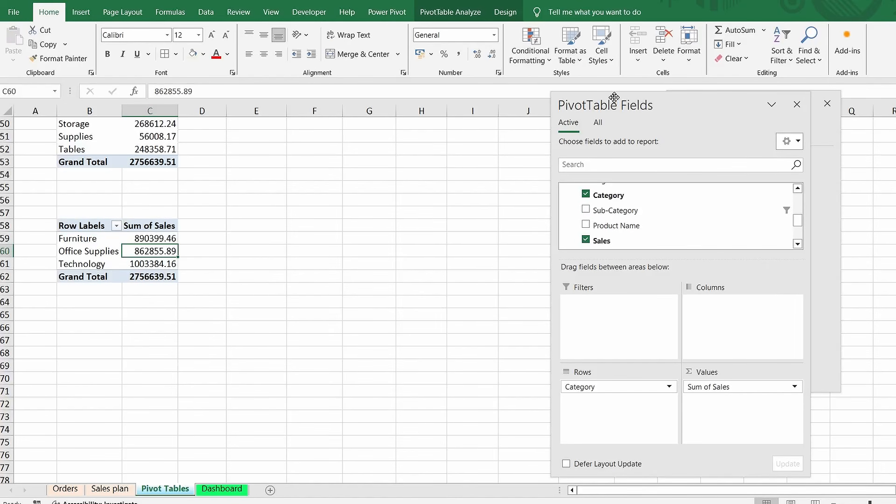
{"action": "left_click", "coordinate": [449, 12]}
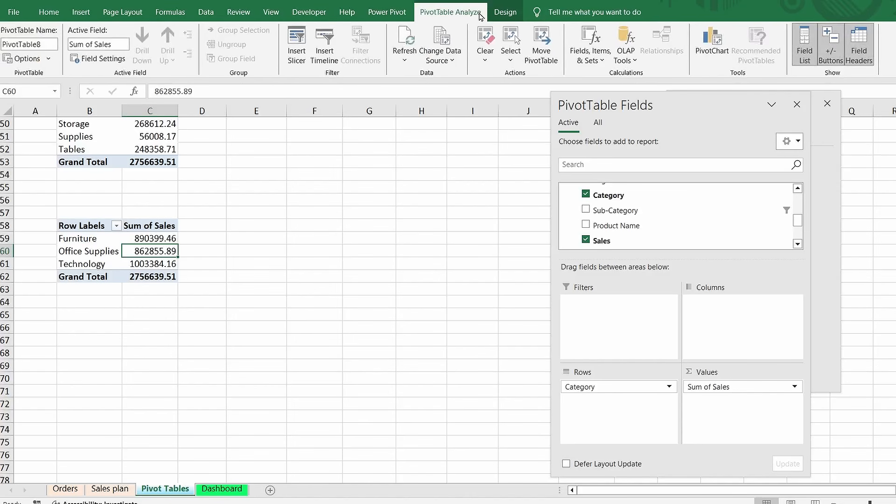
{"action": "left_click", "coordinate": [707, 44]}
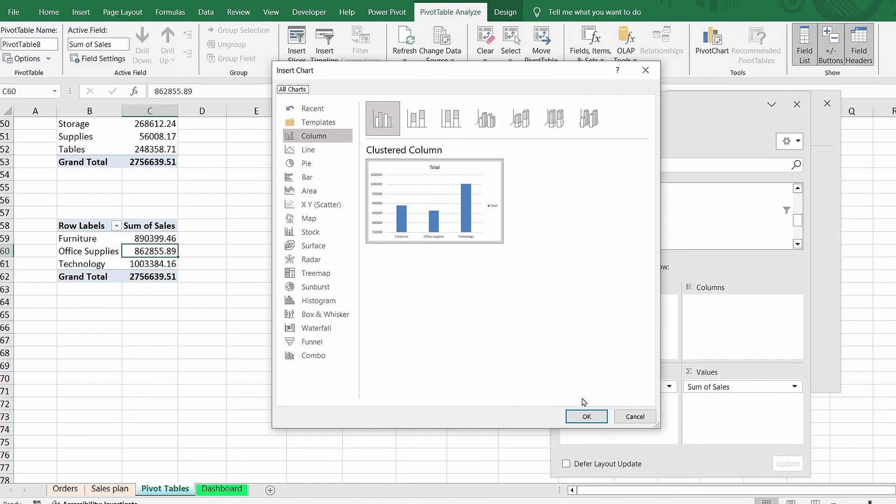
{"action": "left_click", "coordinate": [586, 419]}
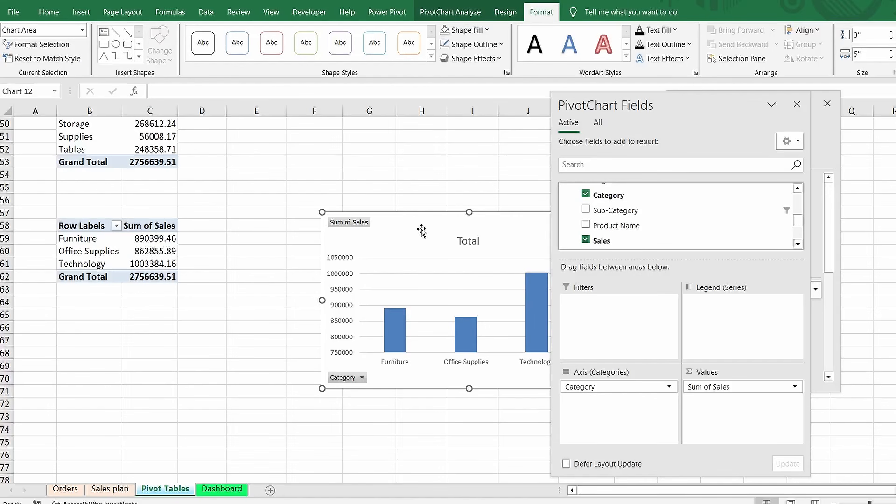
{"action": "left_click_drag", "start_coordinate": [421, 230], "coordinate": [298, 171]}
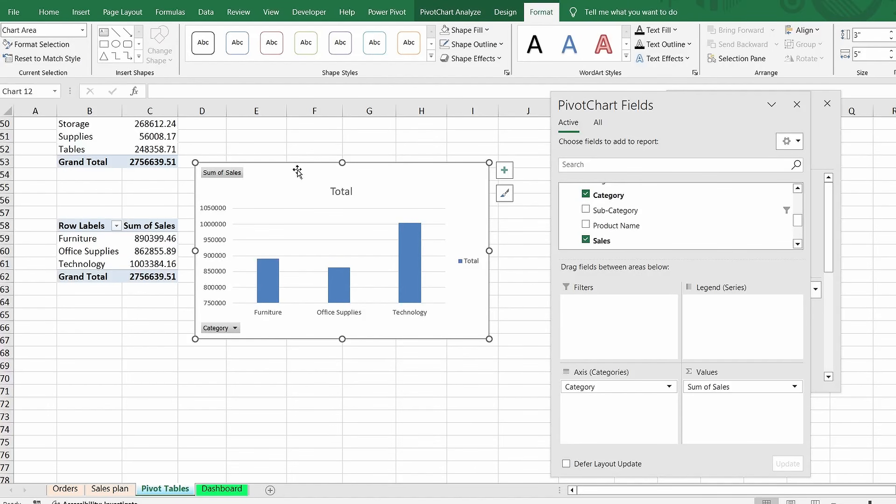
Step: Move the category column chart to the Dashboard sheet by cutting and pasting it, and position it over the first empty frame below Revenue by month
{"action": "right_click", "coordinate": [298, 171]}
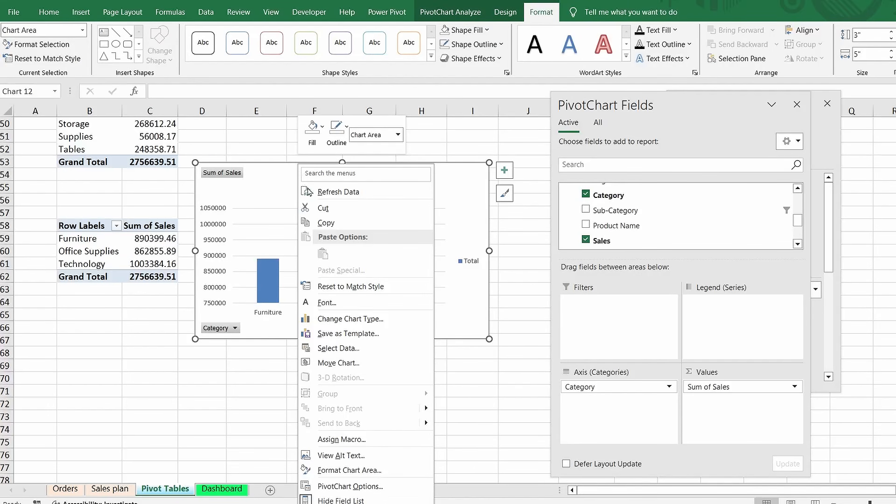
{"action": "left_click", "coordinate": [323, 208]}
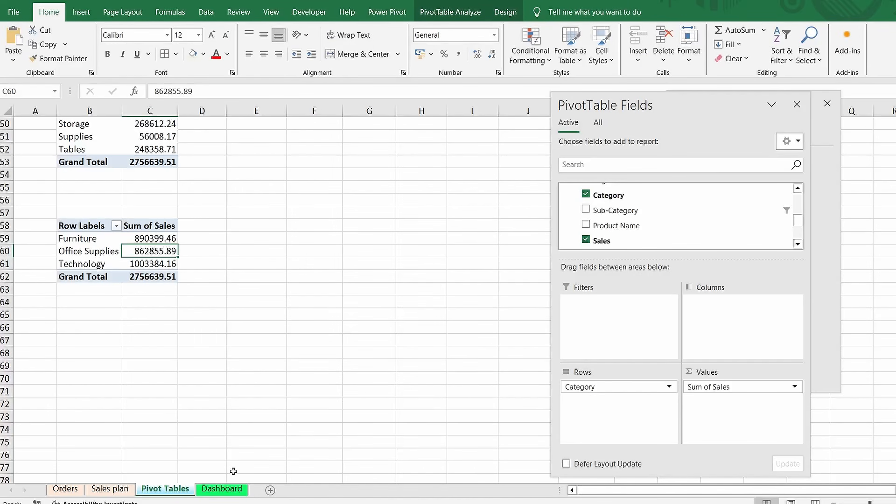
{"action": "left_click", "coordinate": [222, 489]}
{"action": "scroll", "coordinate": [444, 414], "scroll_direction": "up", "scroll_amount": 7}
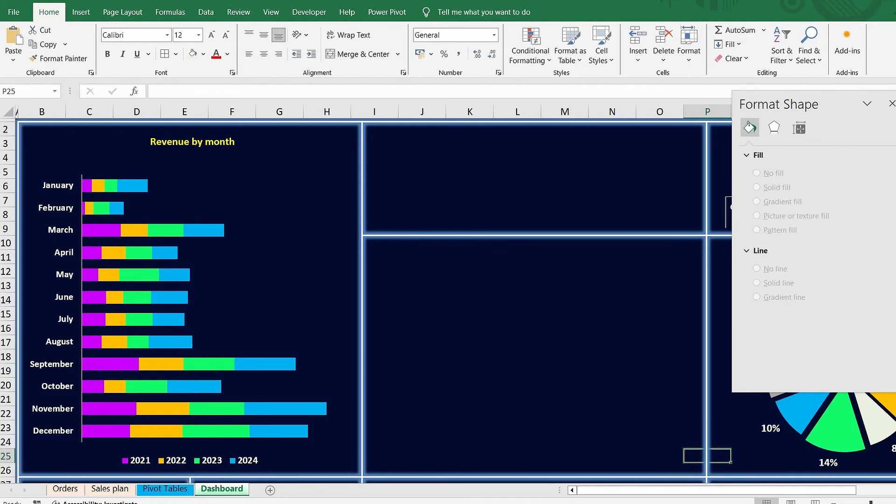
{"action": "scroll", "coordinate": [444, 414], "scroll_direction": "up", "scroll_amount": 2}
{"action": "scroll", "coordinate": [444, 415], "scroll_direction": "down", "scroll_amount": 7}
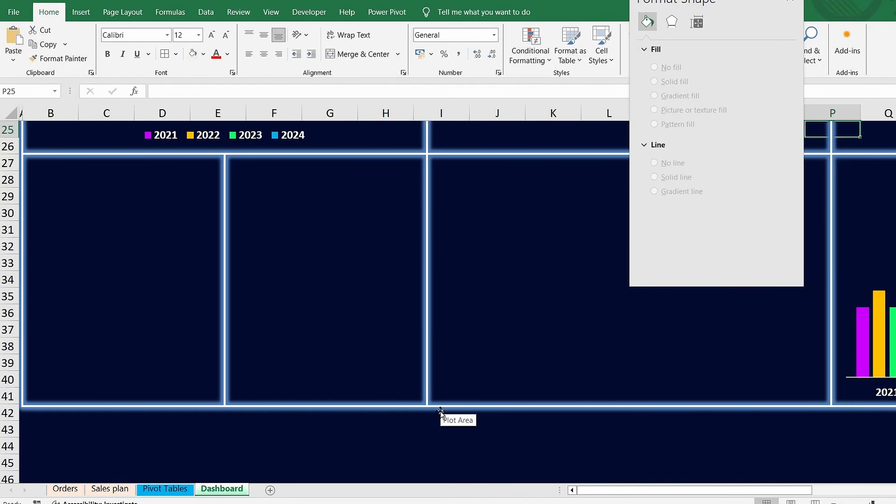
{"action": "left_click", "coordinate": [99, 335]}
{"action": "key", "text": "ctrl+v"}
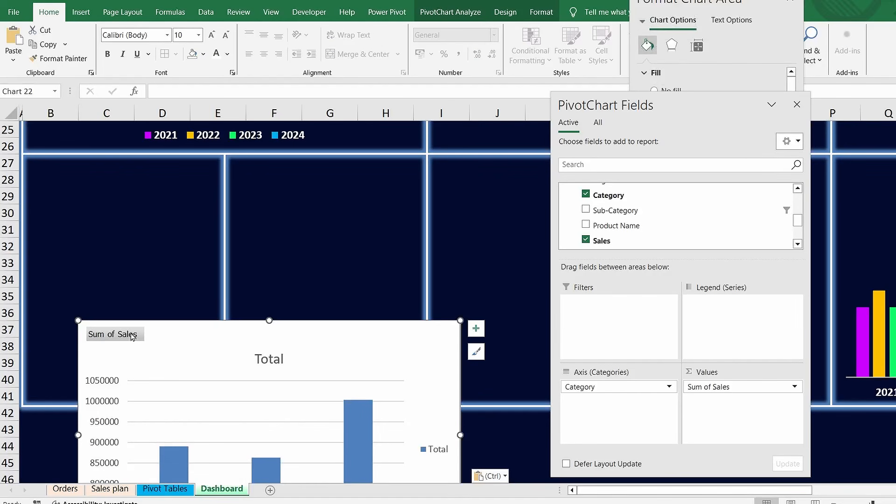
{"action": "left_click_drag", "start_coordinate": [211, 334], "coordinate": [176, 184]}
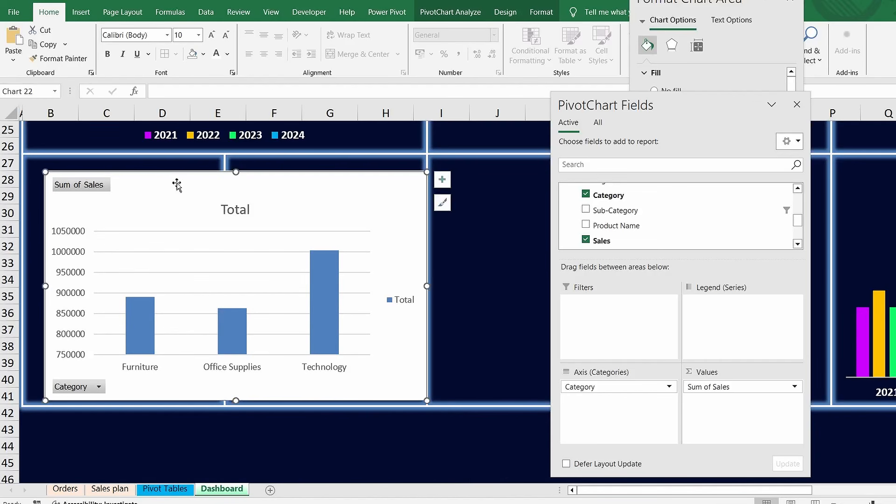
Step: Remove the chart title, primary vertical axis, gridlines and legend from the category column chart
{"action": "left_click", "coordinate": [442, 179]}
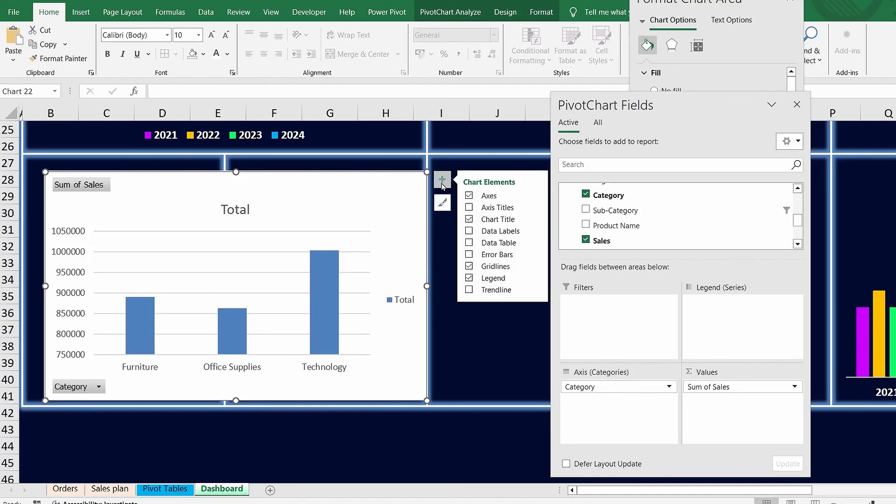
{"action": "left_click", "coordinate": [469, 219]}
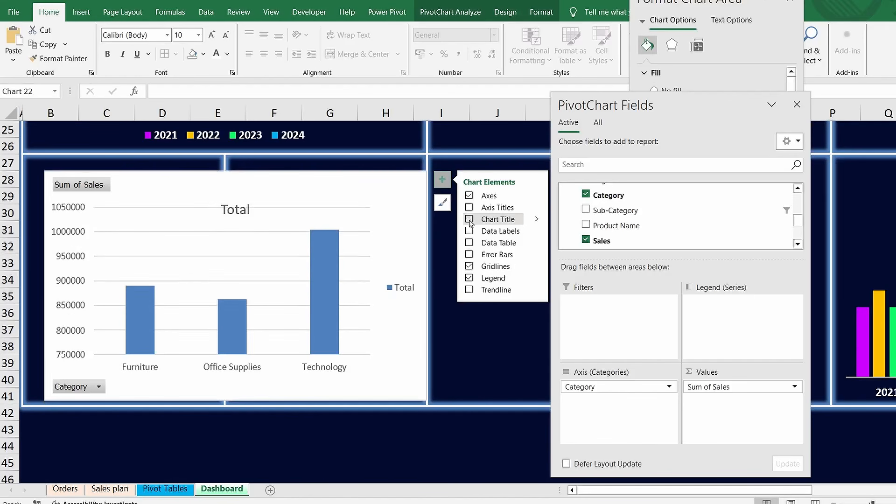
{"action": "left_click", "coordinate": [537, 196]}
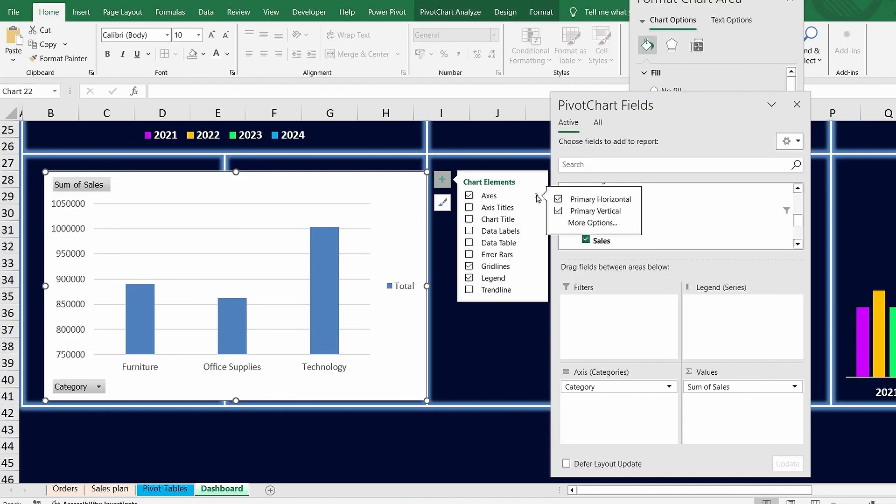
{"action": "left_click", "coordinate": [559, 211]}
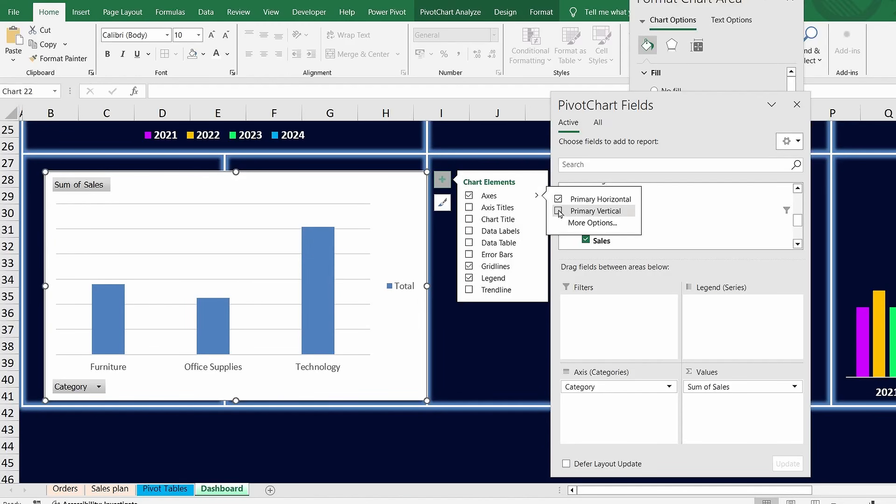
{"action": "left_click", "coordinate": [470, 267]}
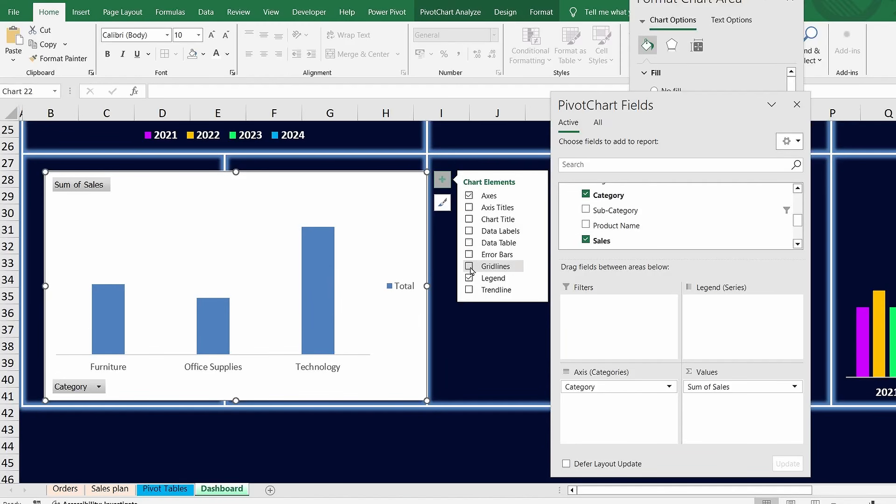
{"action": "left_click", "coordinate": [469, 278]}
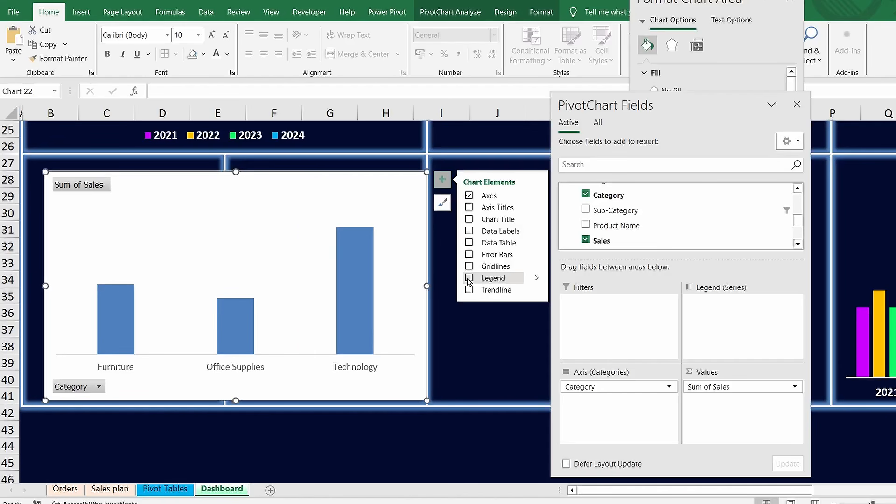
Step: Hide all field buttons on the category column chart
{"action": "left_click", "coordinate": [477, 14]}
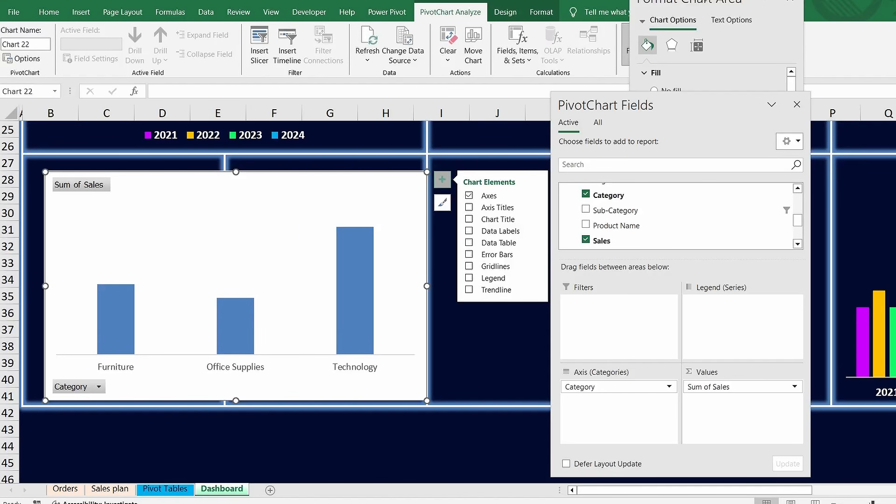
{"action": "left_click_drag", "start_coordinate": [705, 2], "coordinate": [796, 193]}
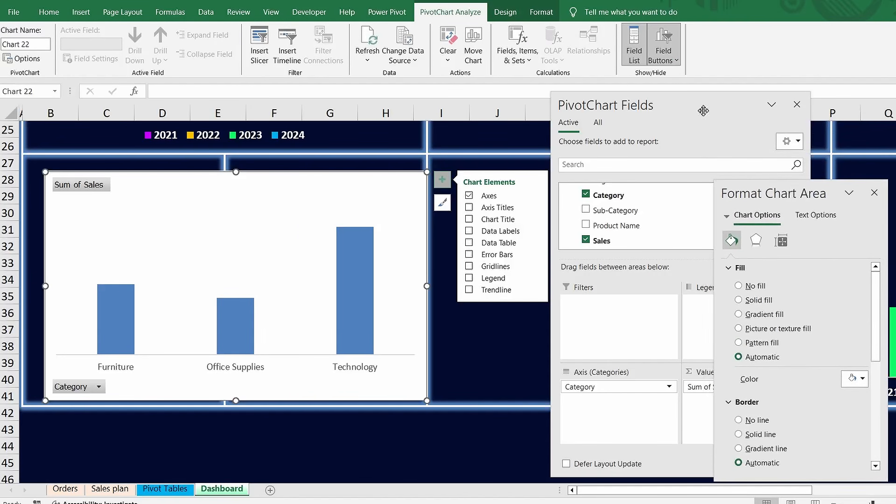
{"action": "left_click", "coordinate": [673, 62]}
{"action": "left_click", "coordinate": [681, 151]}
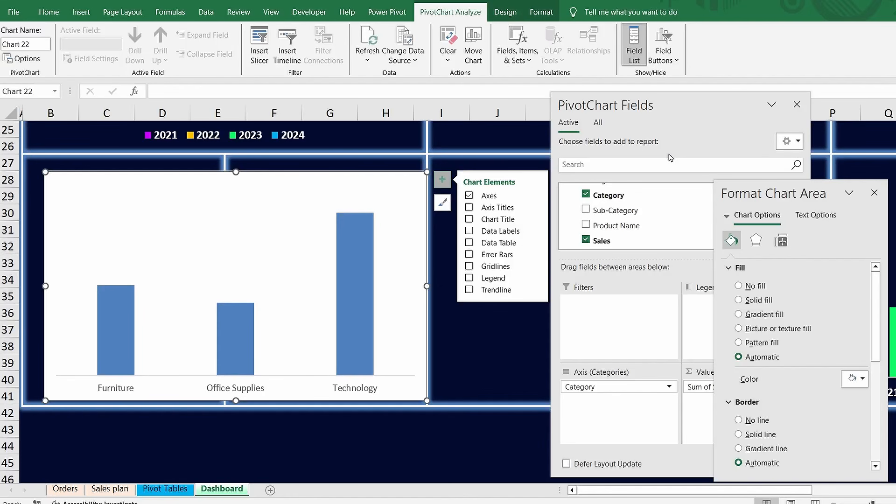
Step: Give the category chart area no fill and no outline so the dashboard background shows through
{"action": "left_click", "coordinate": [541, 11]}
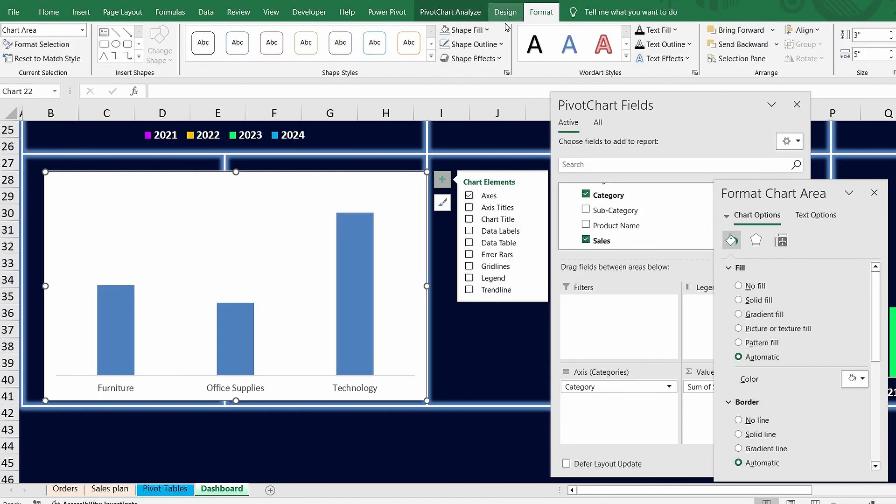
{"action": "left_click", "coordinate": [481, 31]}
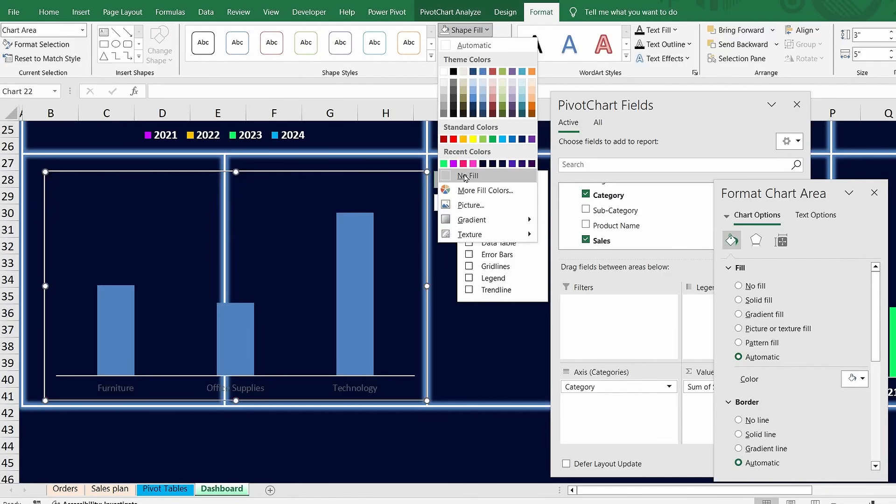
{"action": "left_click", "coordinate": [464, 177]}
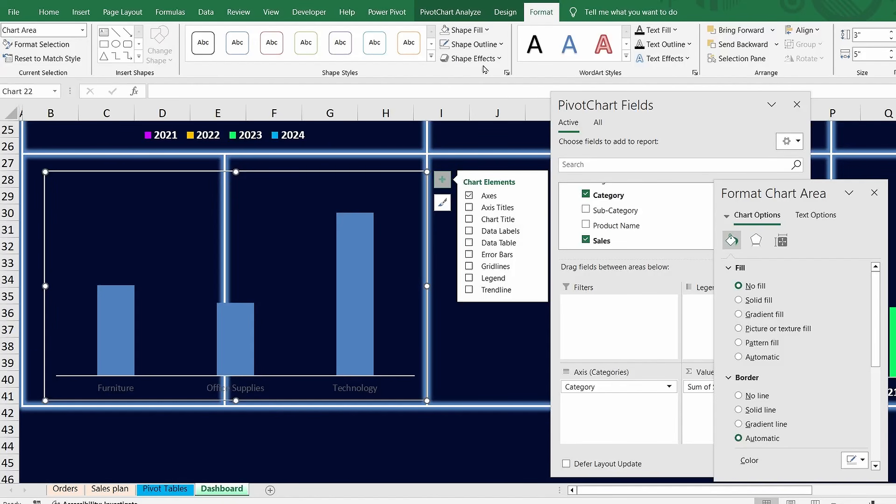
{"action": "left_click", "coordinate": [472, 44]}
{"action": "left_click", "coordinate": [469, 190]}
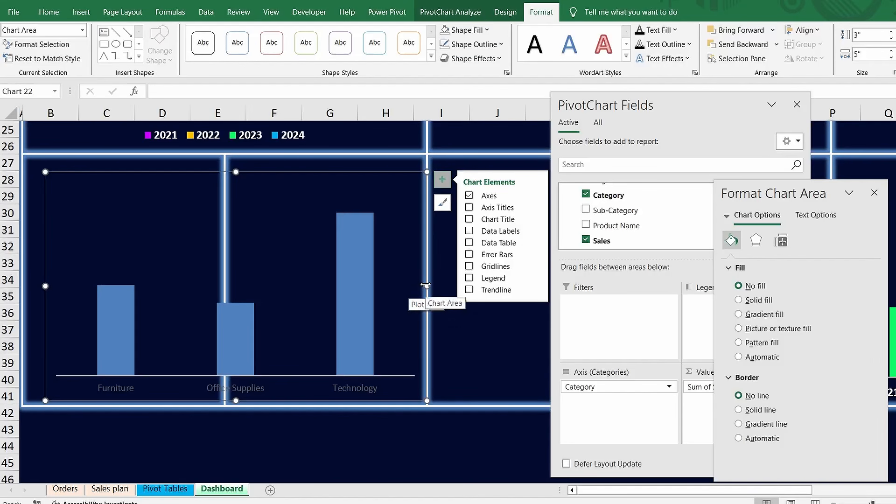
Step: Shrink the category chart to about 2.3" wide and 2.1" high, fitting it into the lower part of its dashboard frame
{"action": "left_click_drag", "start_coordinate": [427, 285], "coordinate": [221, 287]}
{"action": "left_click_drag", "start_coordinate": [133, 171], "coordinate": [133, 240]}
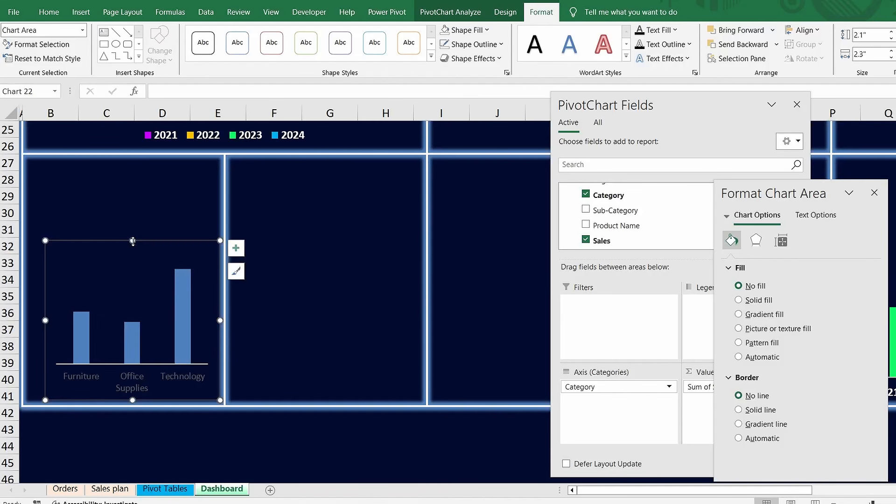
Step: Widen the category chart's columns by reducing the data series gap width to 79%
{"action": "left_click", "coordinate": [190, 322]}
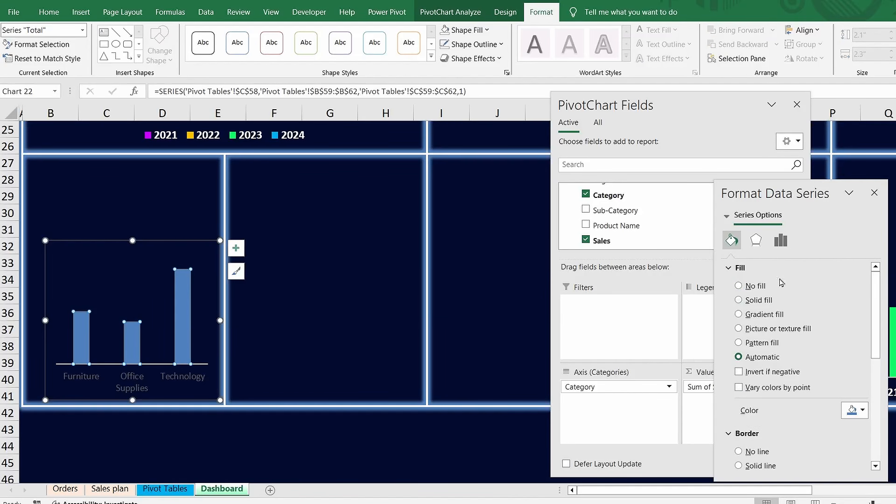
{"action": "left_click", "coordinate": [781, 240]}
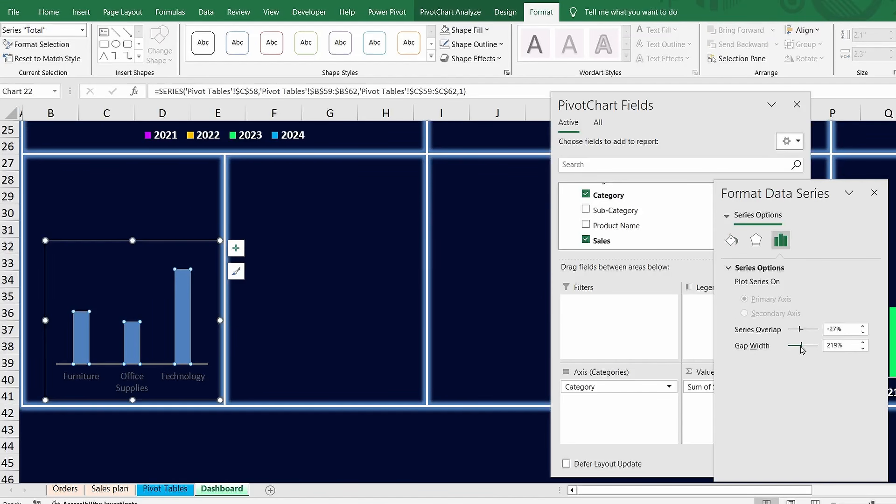
{"action": "left_click_drag", "start_coordinate": [801, 347], "coordinate": [795, 349]}
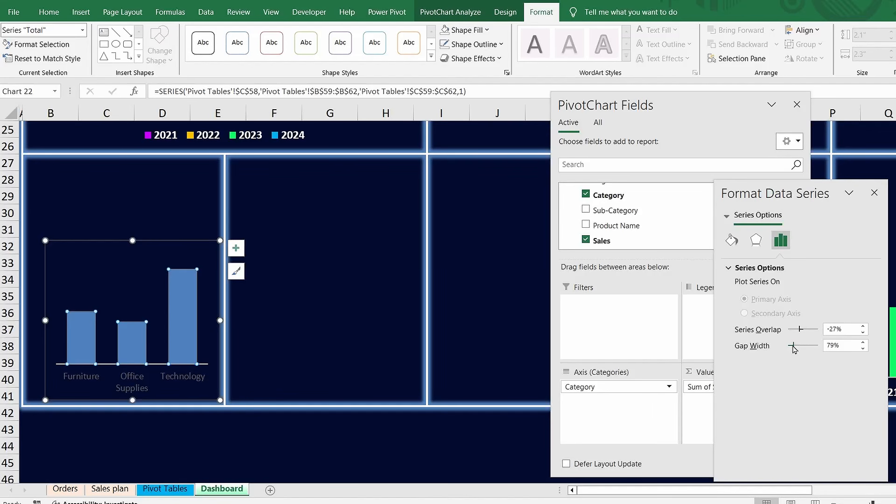
Step: Format the category chart's horizontal axis labels as white, bold text at size 7
{"action": "left_click", "coordinate": [138, 381]}
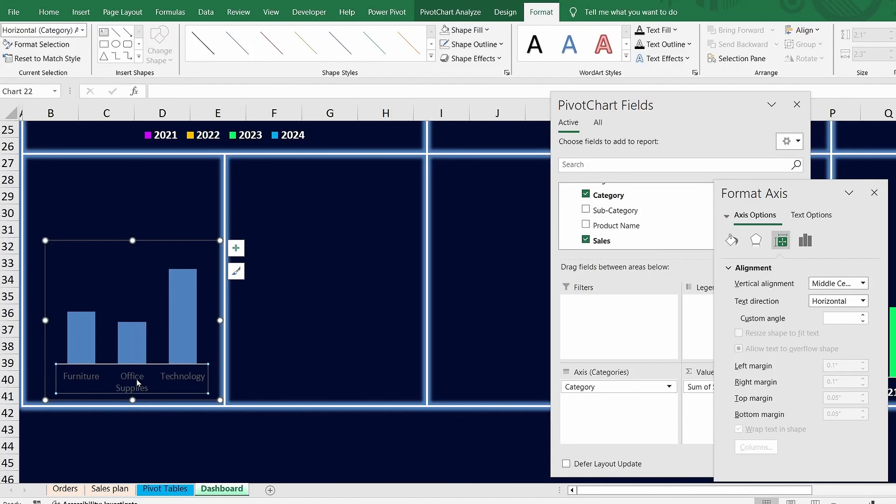
{"action": "left_click", "coordinate": [49, 12]}
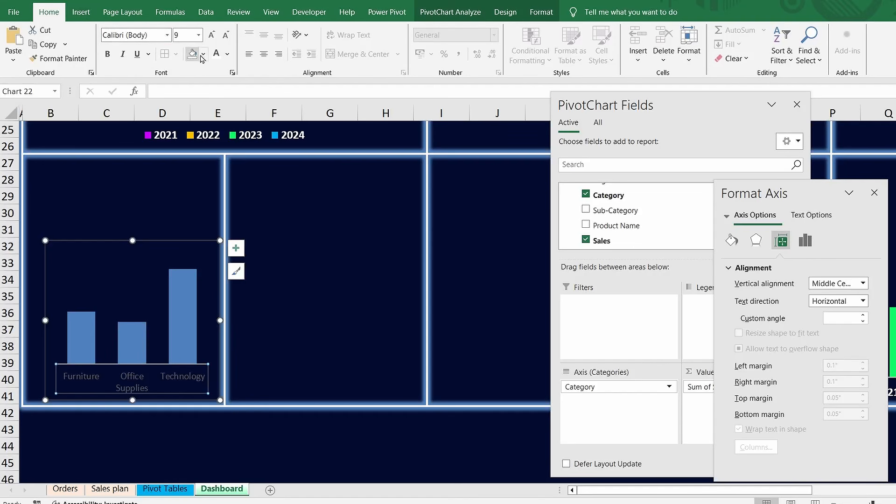
{"action": "left_click", "coordinate": [226, 36]}
{"action": "left_click", "coordinate": [226, 36]}
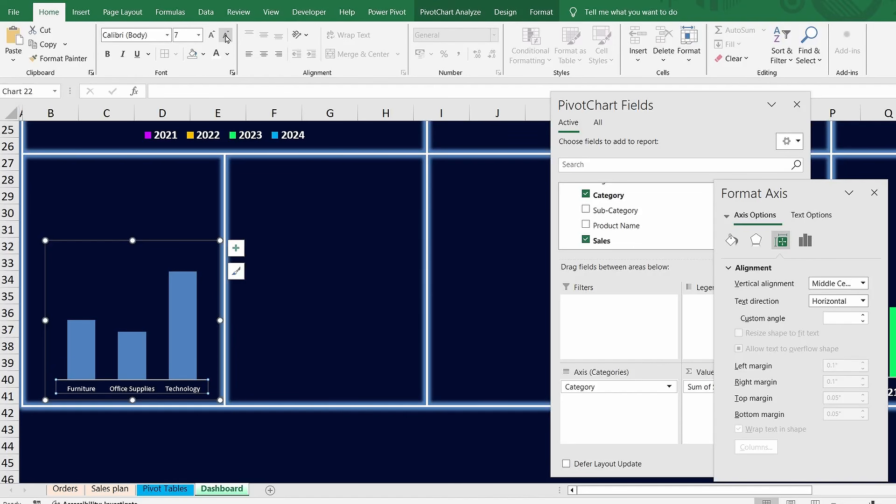
{"action": "left_click", "coordinate": [108, 54]}
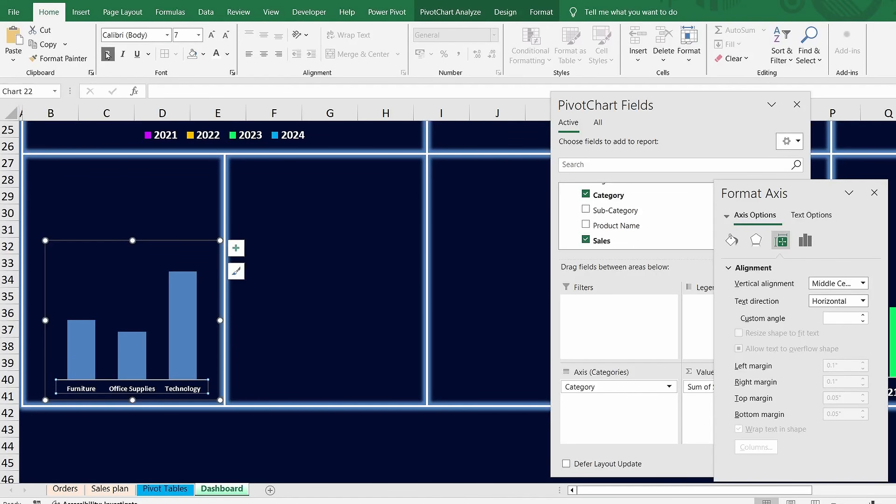
Step: Move the category chart up to the frame's left edge and widen it to span the frame
{"action": "left_click_drag", "start_coordinate": [172, 242], "coordinate": [147, 198]}
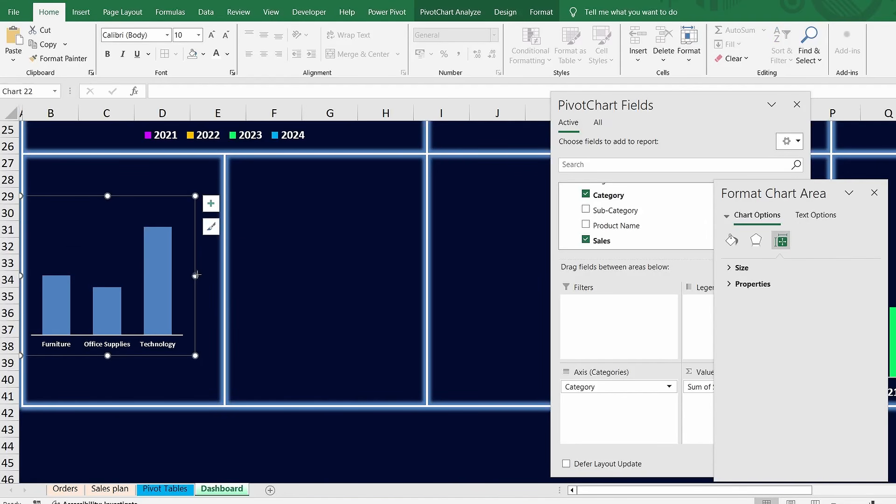
{"action": "left_click_drag", "start_coordinate": [197, 275], "coordinate": [226, 276]}
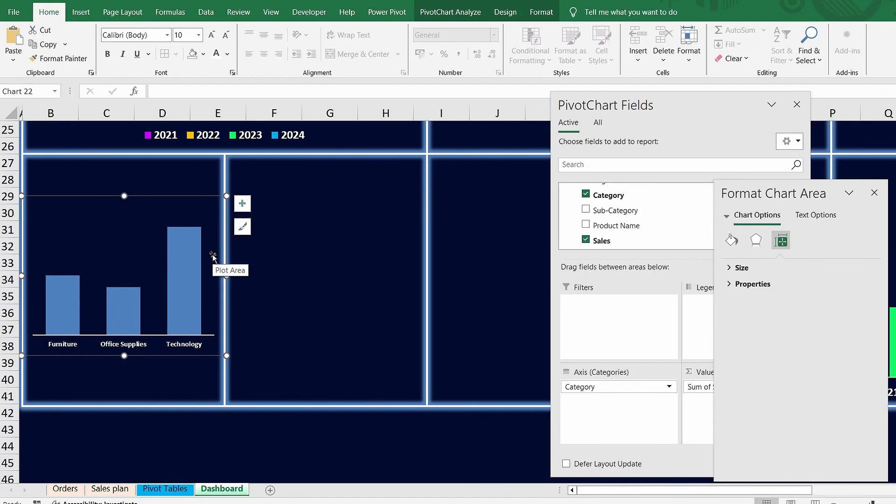
Step: Fill only the Furniture column with the recently used bright purple
{"action": "left_click", "coordinate": [73, 299]}
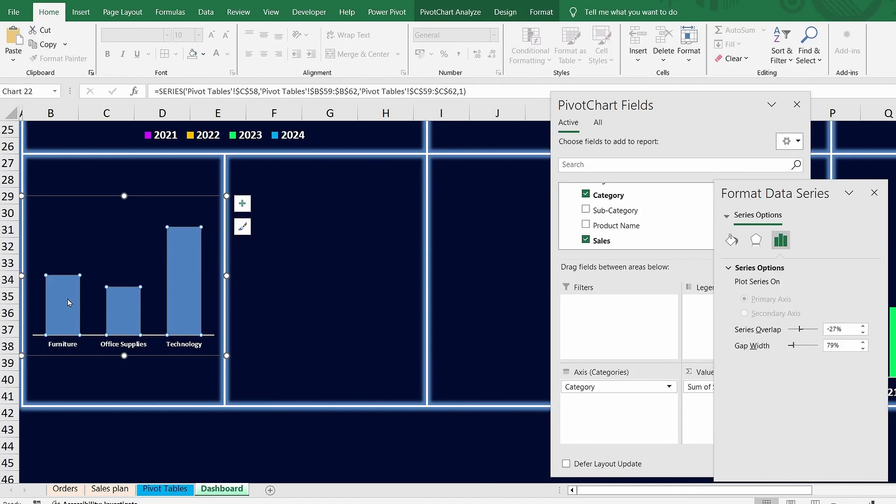
{"action": "left_click", "coordinate": [68, 302]}
{"action": "left_click", "coordinate": [731, 241]}
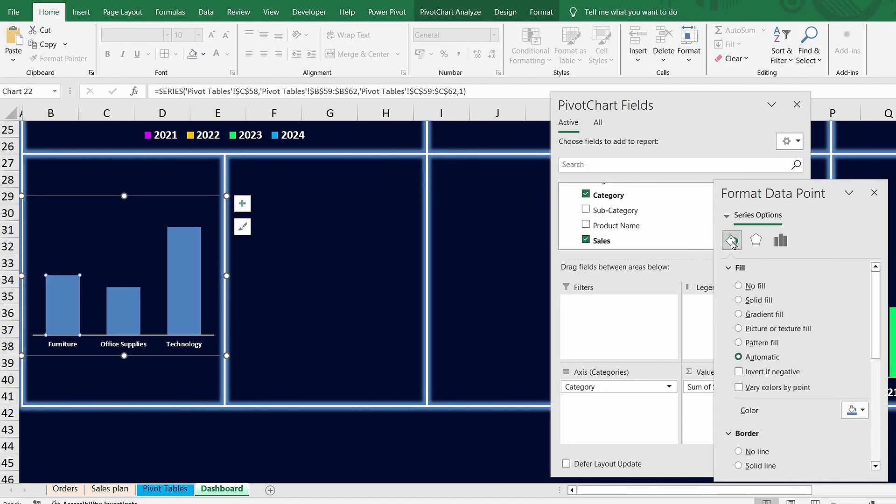
{"action": "left_click", "coordinate": [863, 413]}
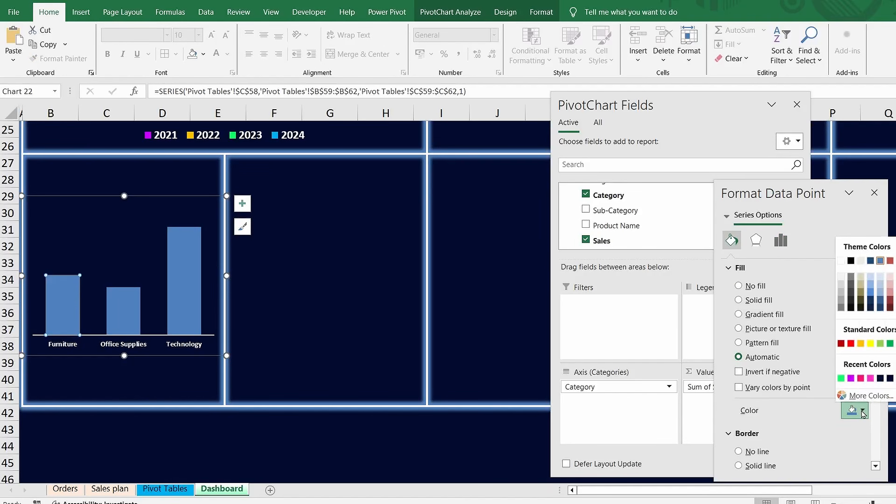
{"action": "left_click", "coordinate": [851, 378]}
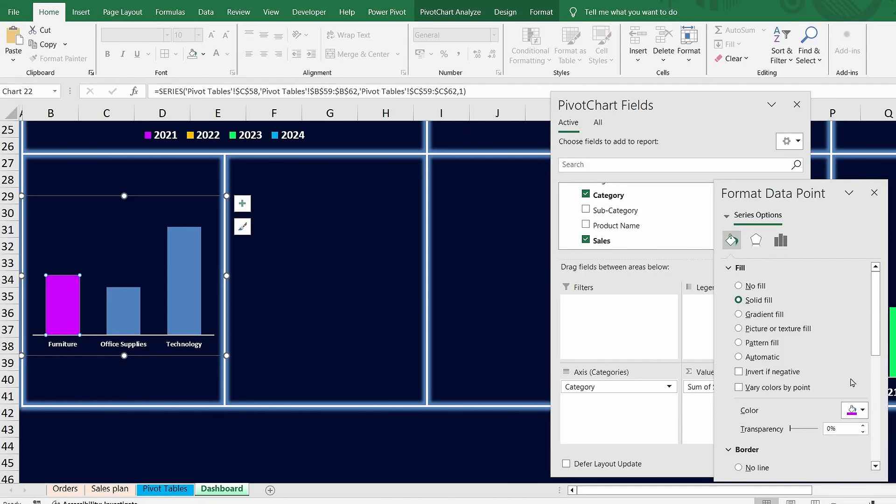
Step: Fill the Office Supplies column with standard yellow and the Technology column with the recently used bright green
{"action": "left_click", "coordinate": [123, 301]}
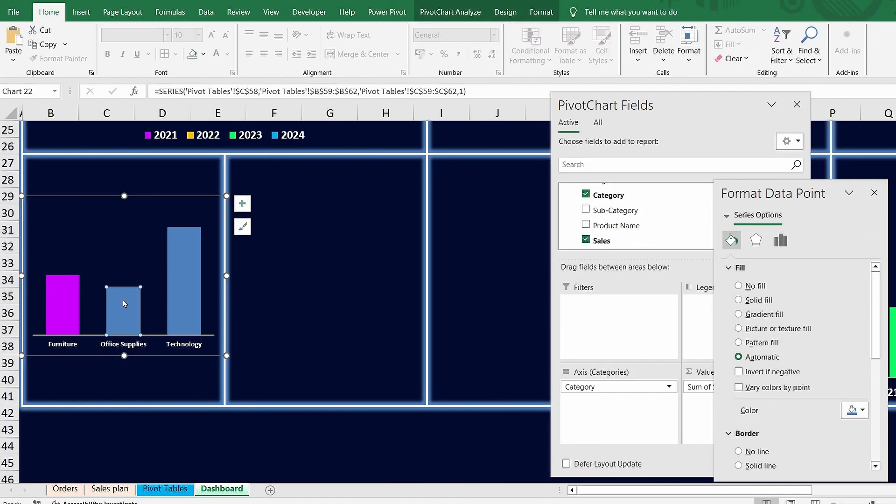
{"action": "left_click", "coordinate": [863, 411]}
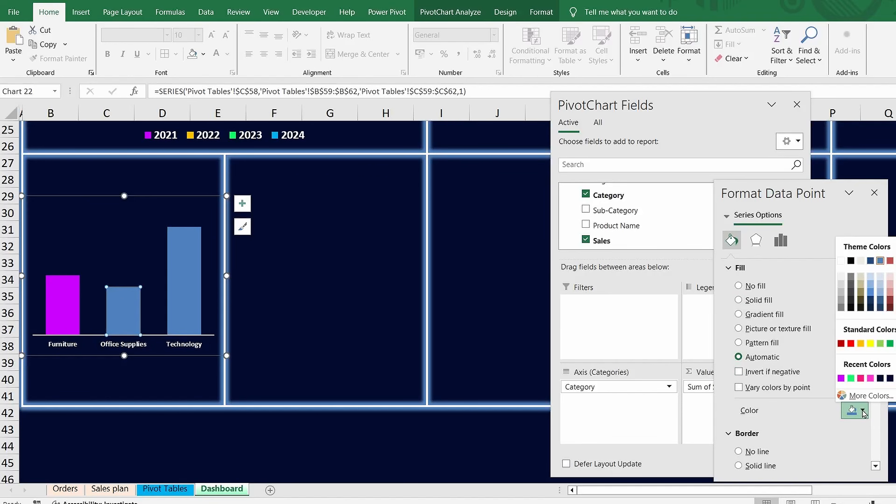
{"action": "left_click", "coordinate": [870, 344]}
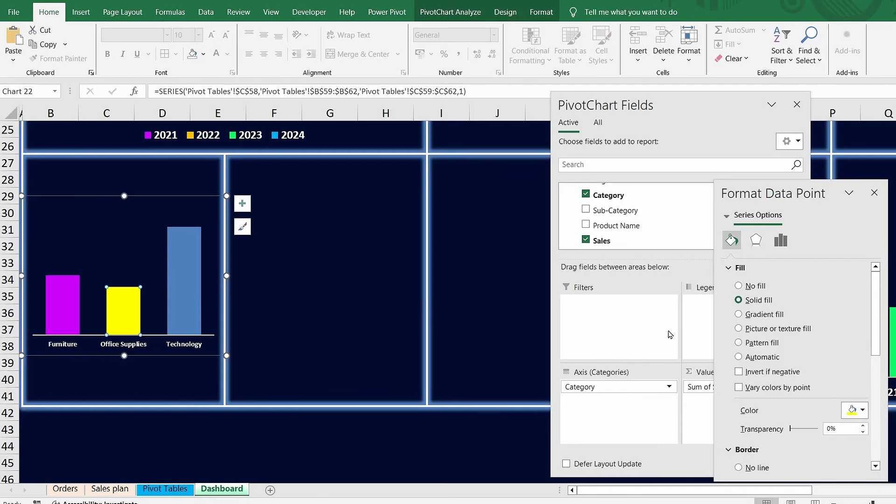
{"action": "left_click", "coordinate": [189, 302]}
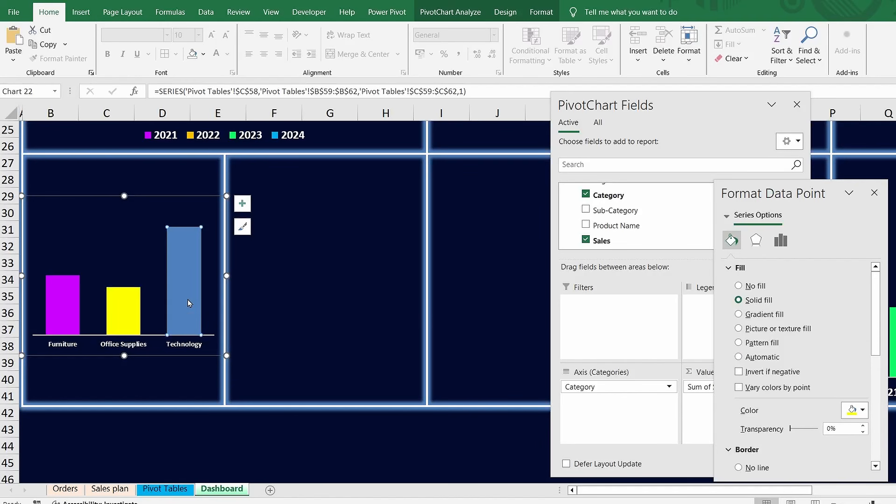
{"action": "left_click", "coordinate": [862, 412]}
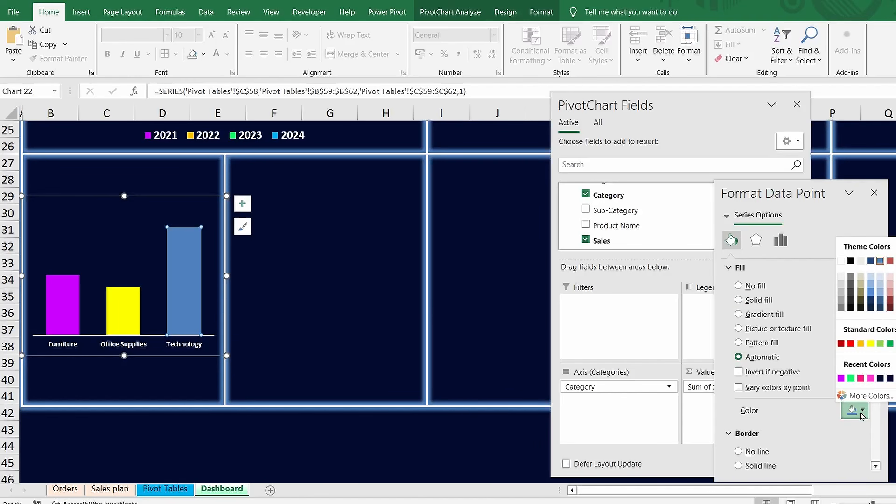
{"action": "left_click", "coordinate": [851, 378]}
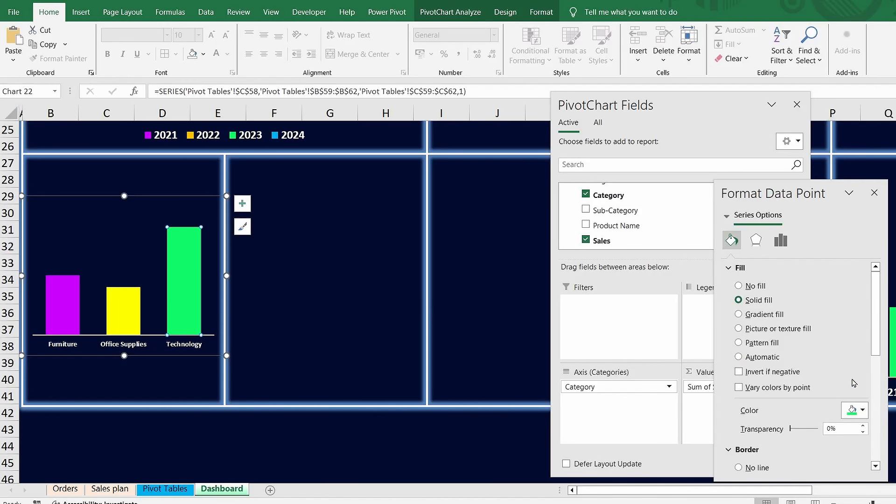
Step: Add data labels to the category columns and turn off text wrapping in the labels
{"action": "left_click", "coordinate": [139, 250]}
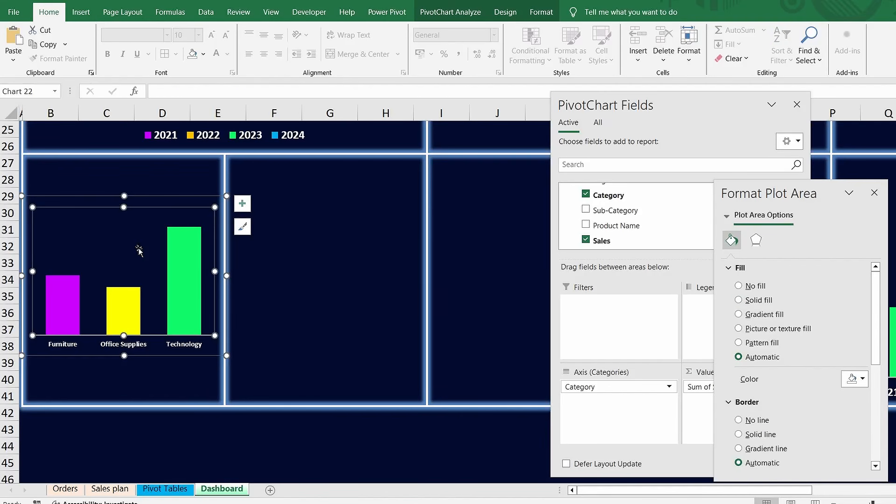
{"action": "left_click", "coordinate": [242, 204]}
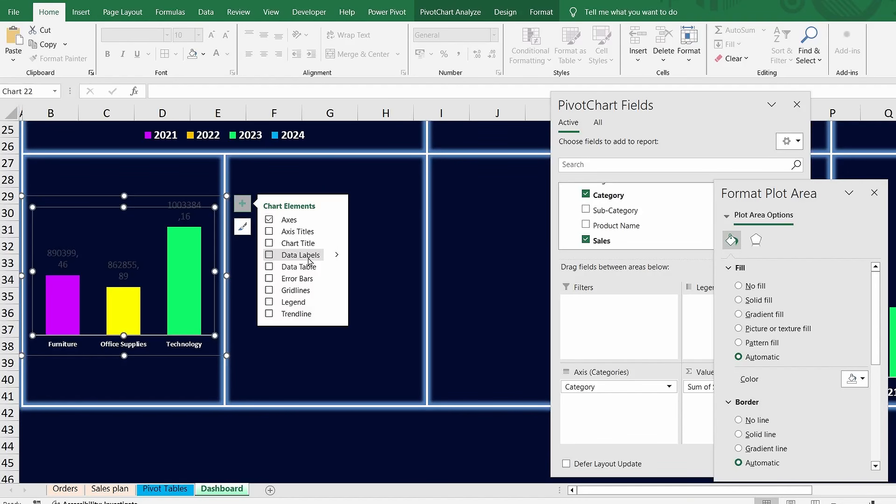
{"action": "left_click", "coordinate": [270, 257]}
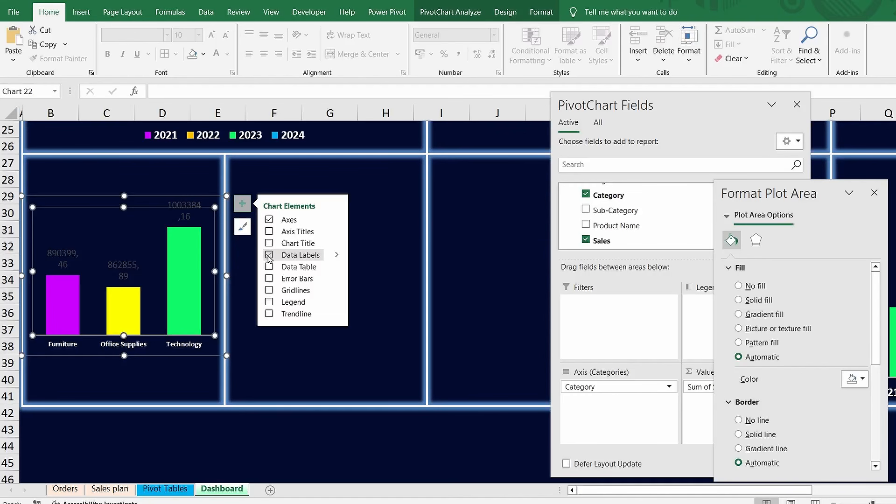
{"action": "left_click", "coordinate": [122, 265]}
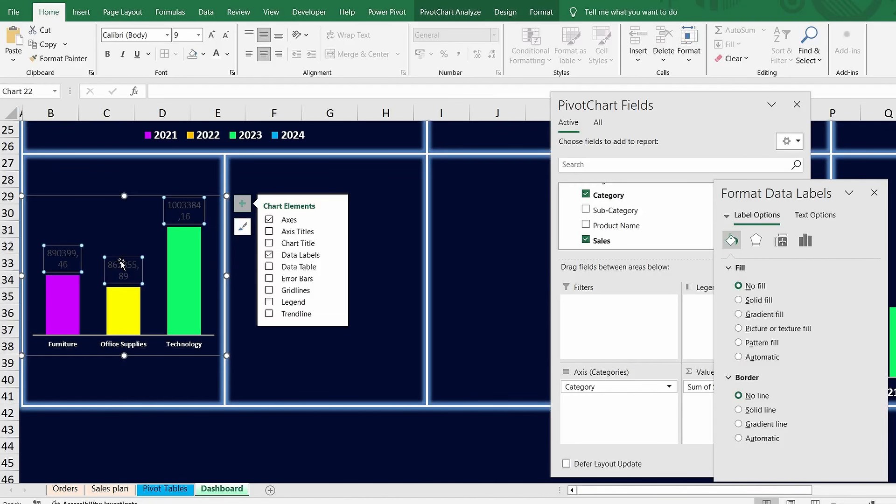
{"action": "left_click", "coordinate": [455, 175]}
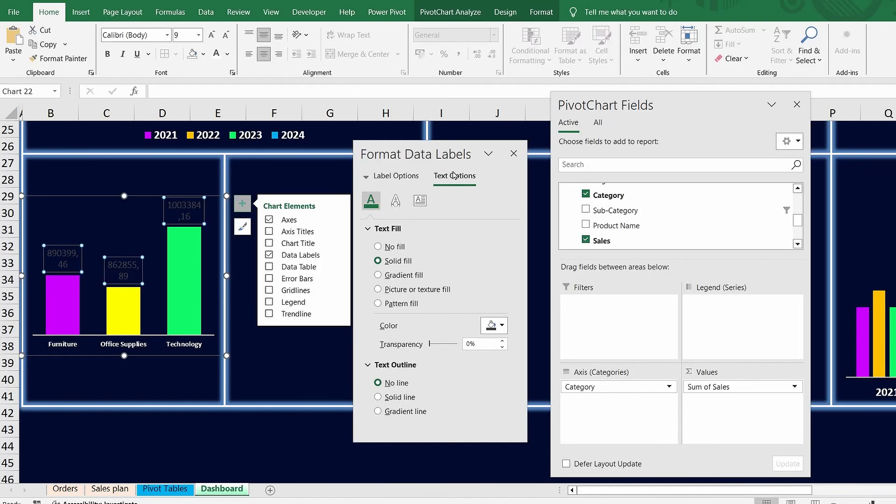
{"action": "left_click", "coordinate": [422, 202]}
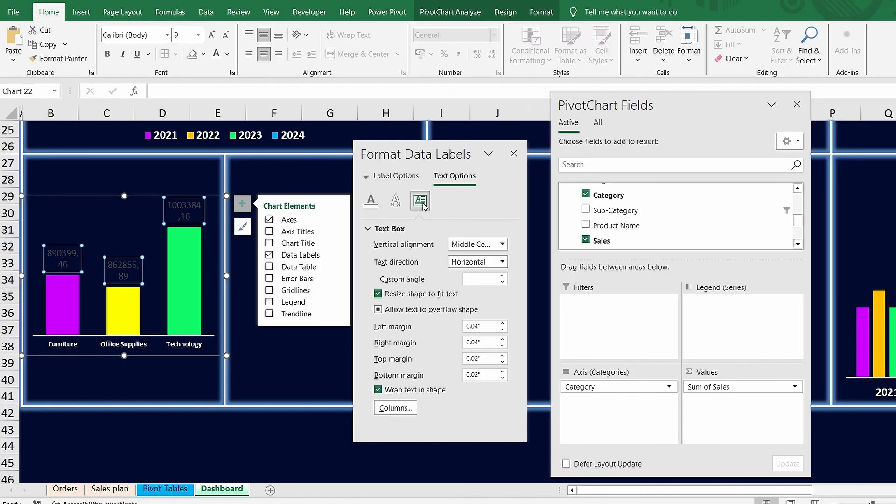
{"action": "left_click", "coordinate": [379, 391]}
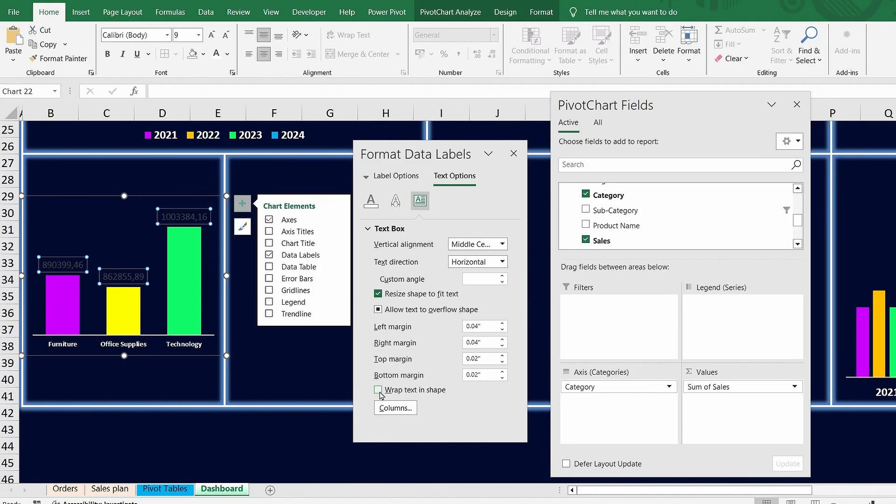
Step: Format the data labels as Number with 0 decimal places and the 1000 separator
{"action": "left_click", "coordinate": [393, 178]}
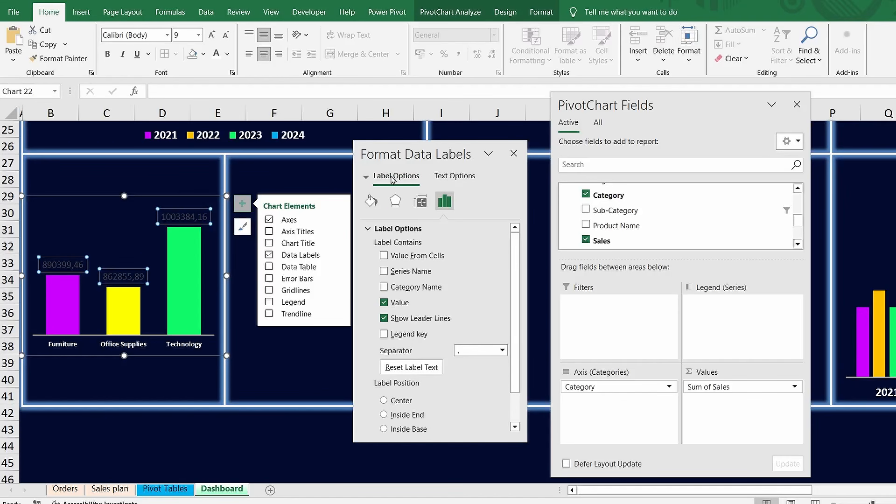
{"action": "scroll", "coordinate": [434, 355], "scroll_direction": "down", "scroll_amount": 3}
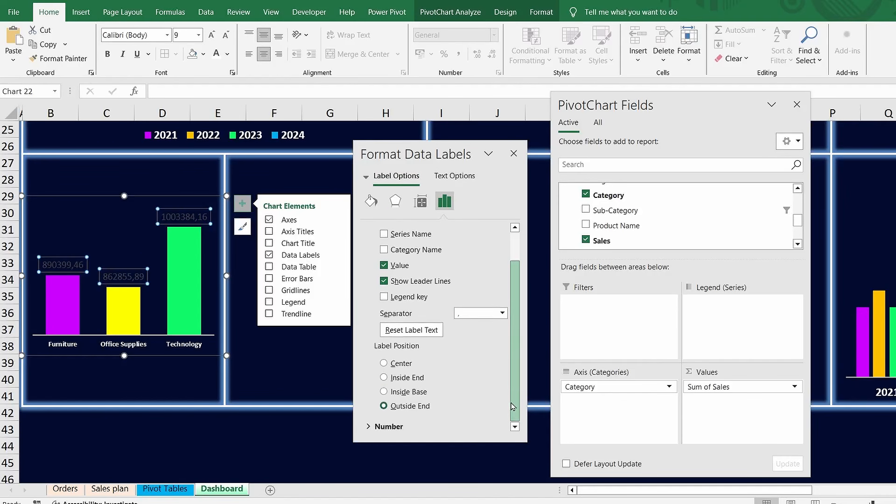
{"action": "left_click", "coordinate": [409, 425]}
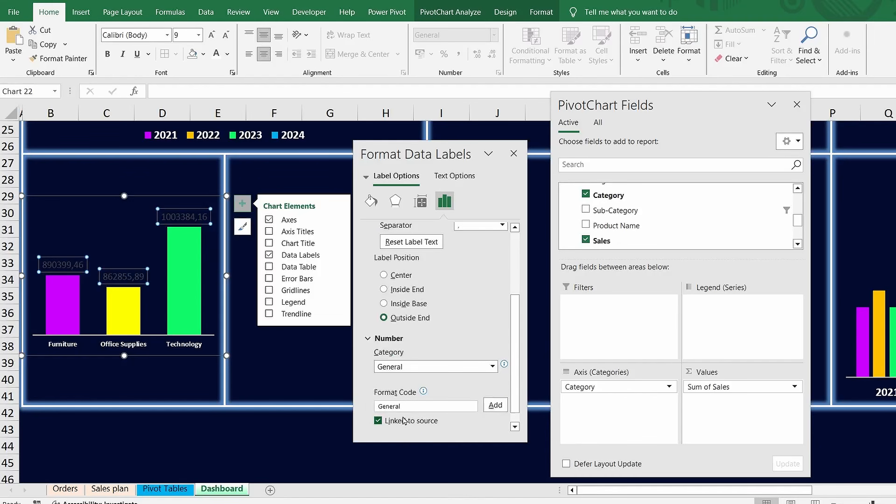
{"action": "left_click", "coordinate": [493, 367]}
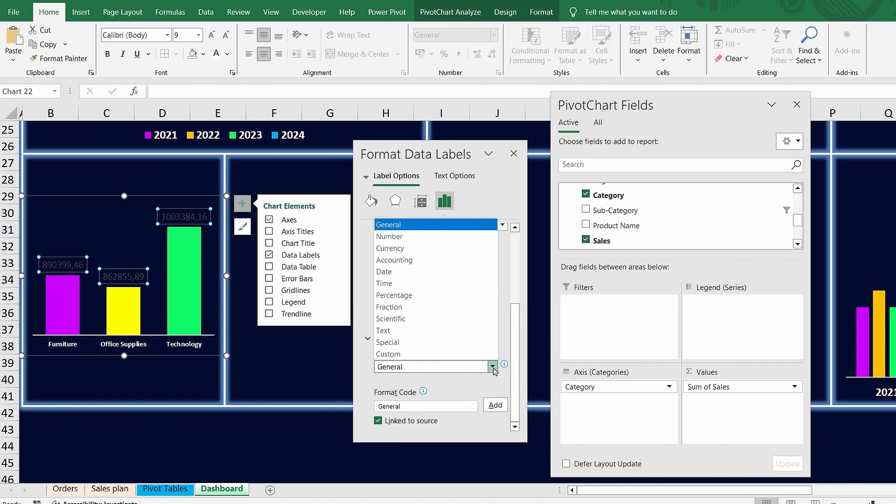
{"action": "left_click", "coordinate": [405, 240]}
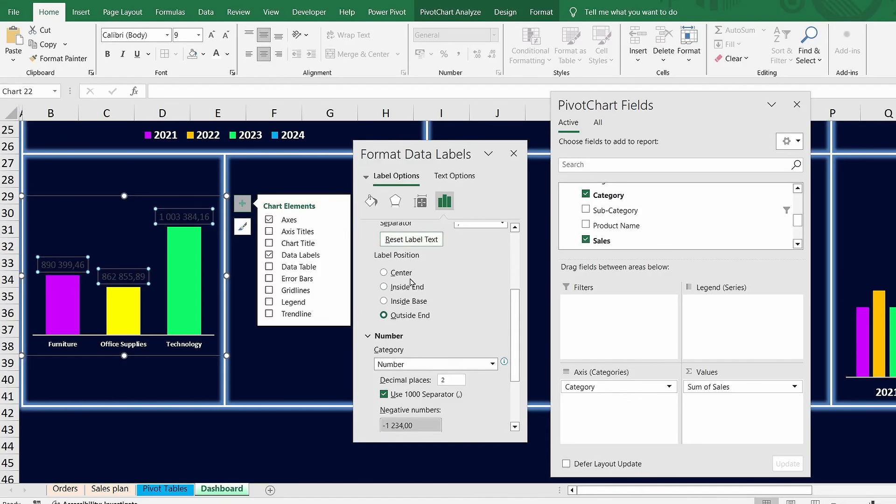
{"action": "left_click", "coordinate": [453, 381]}
{"action": "key", "text": "Return"}
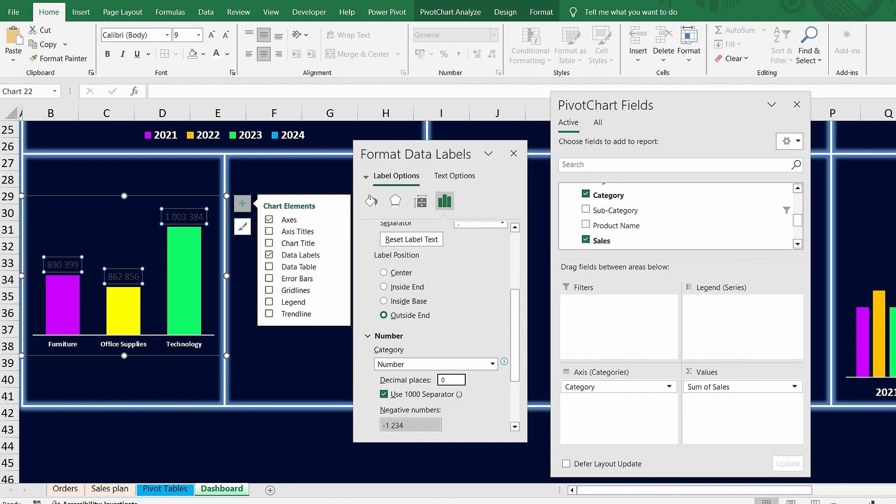
Step: Make the category chart's data labels white, bold and size 10, and deselect the chart
{"action": "left_click", "coordinate": [217, 55]}
{"action": "left_click", "coordinate": [212, 35]}
{"action": "left_click", "coordinate": [107, 55]}
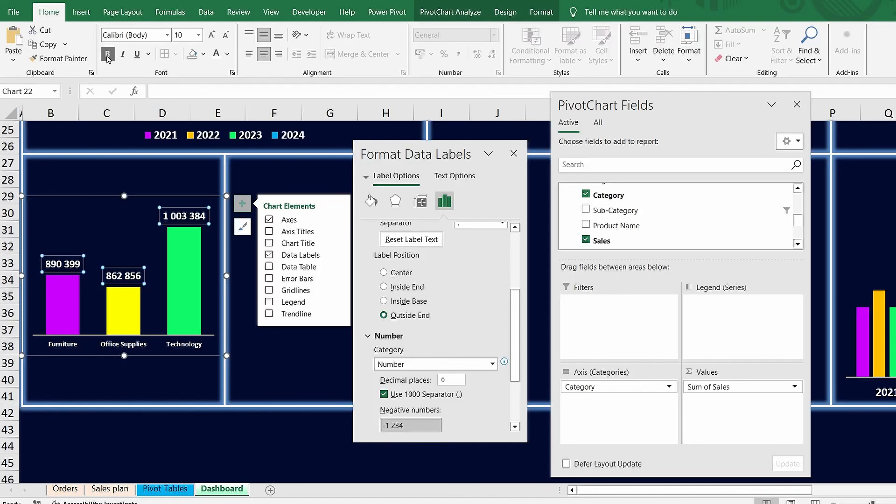
{"action": "left_click", "coordinate": [187, 390]}
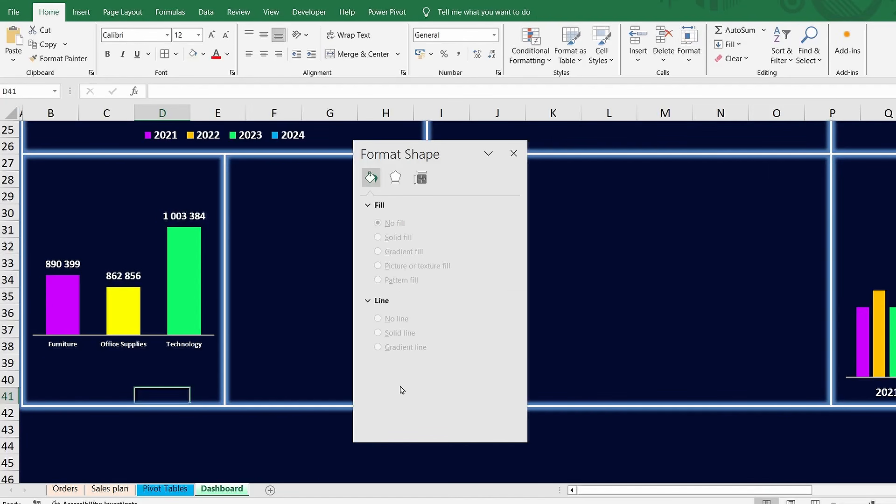
Step: Insert a doughnut PivotChart from the category sales pivot table on the Pivot Tables sheet
{"action": "left_click", "coordinate": [164, 488]}
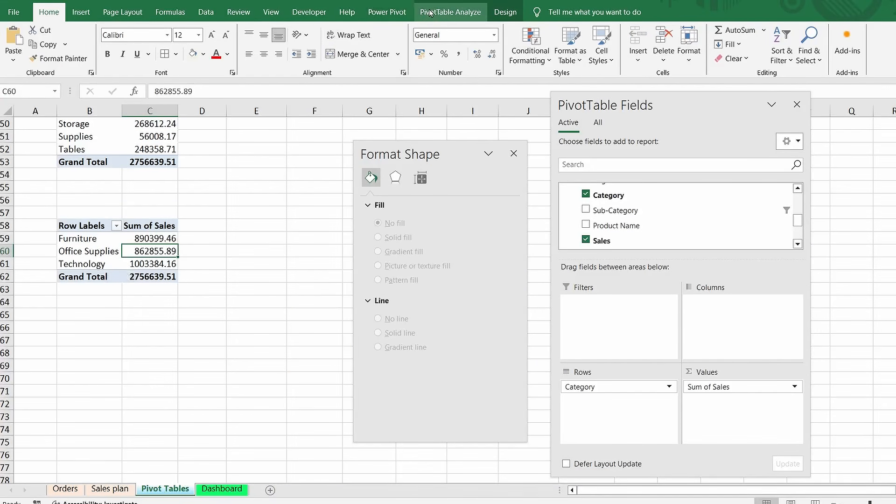
{"action": "left_click", "coordinate": [439, 12]}
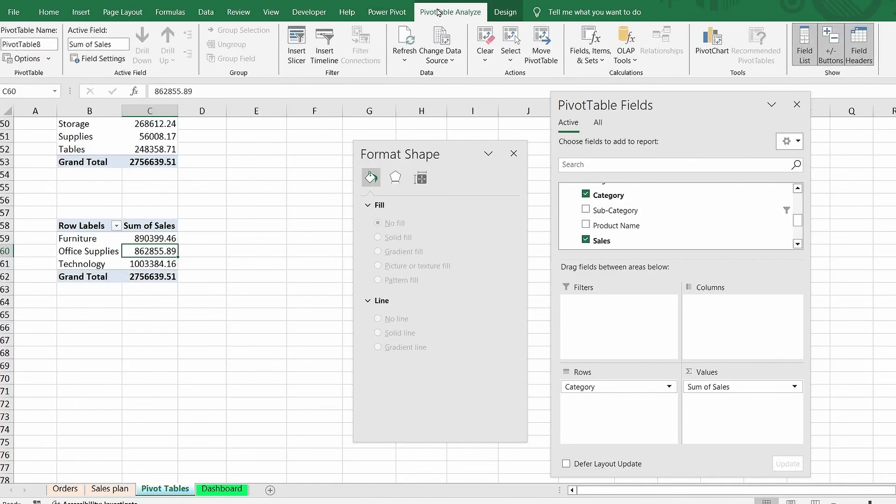
{"action": "left_click", "coordinate": [719, 51]}
{"action": "left_click", "coordinate": [308, 164]}
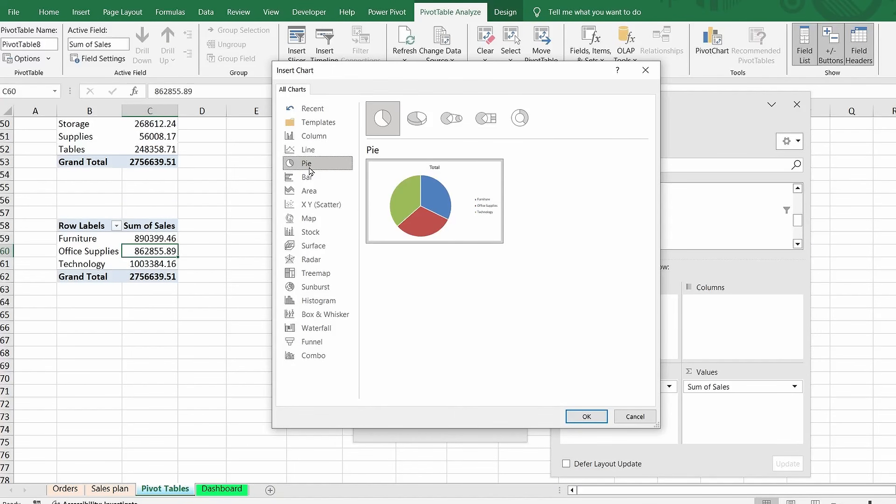
{"action": "left_click", "coordinate": [516, 125]}
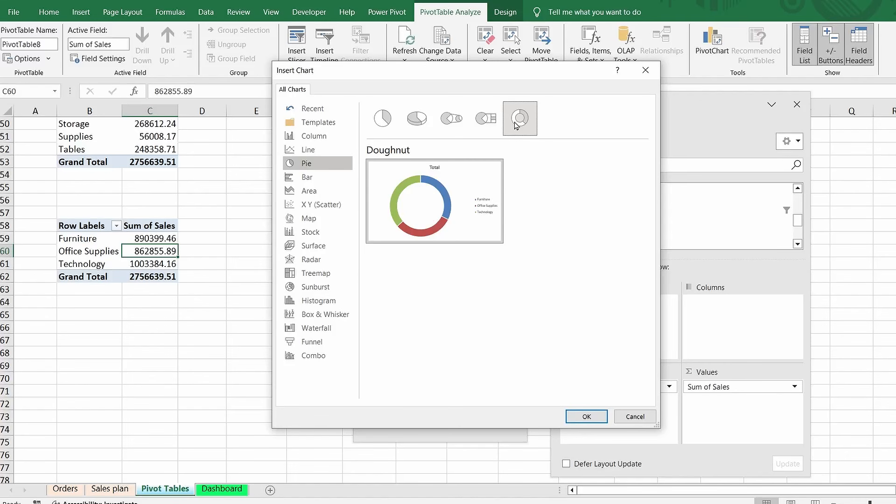
{"action": "left_click", "coordinate": [587, 416]}
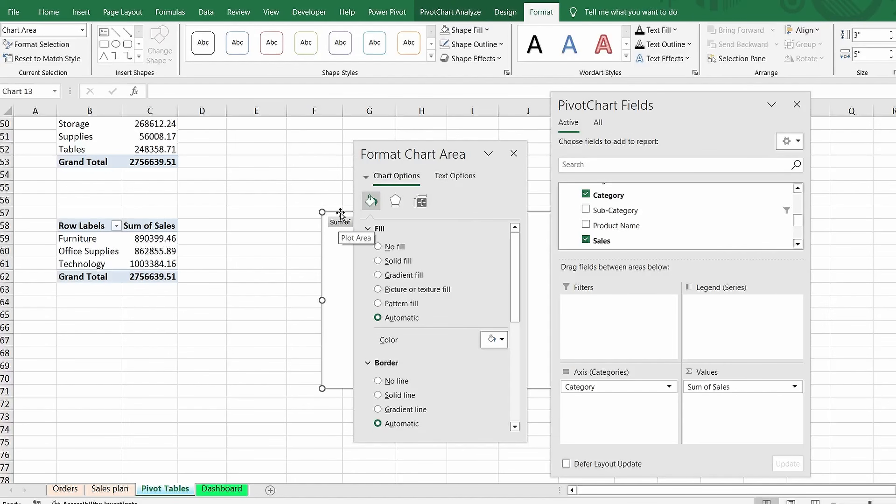
Step: Cut the new doughnut chart and paste it onto the Dashboard sheet
{"action": "left_click_drag", "start_coordinate": [350, 234], "coordinate": [99, 279]}
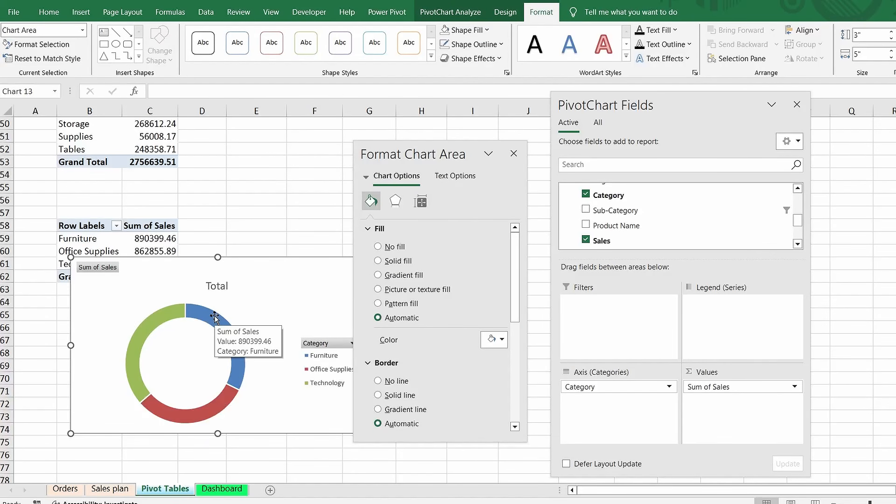
{"action": "right_click", "coordinate": [251, 280]}
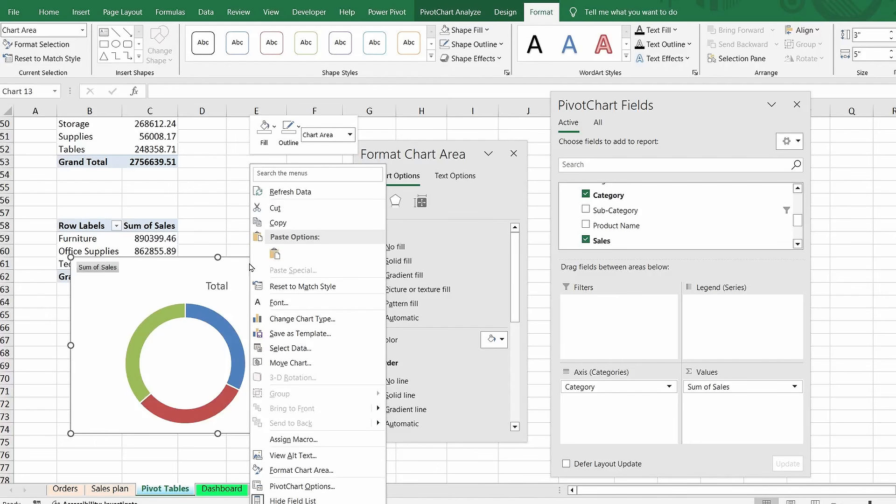
{"action": "left_click", "coordinate": [274, 209]}
{"action": "left_click", "coordinate": [220, 488]}
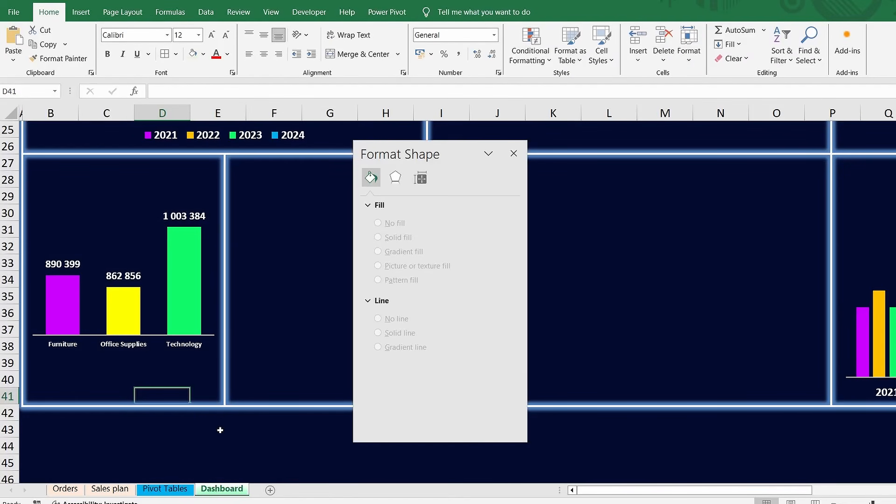
{"action": "key", "text": "ctrl+v"}
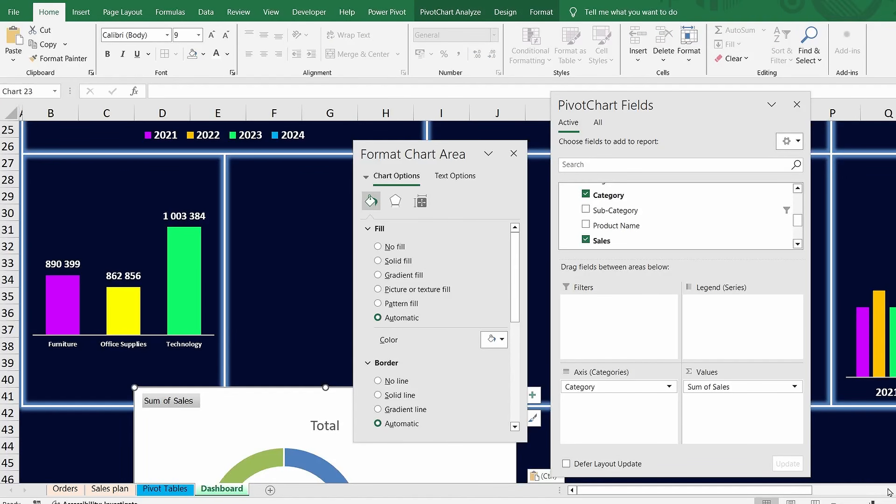
Step: Shrink the doughnut chart to about 1.9 by 2.88 inches and place it over the lower part of the category frame
{"action": "left_click_drag", "start_coordinate": [267, 407], "coordinate": [153, 228]}
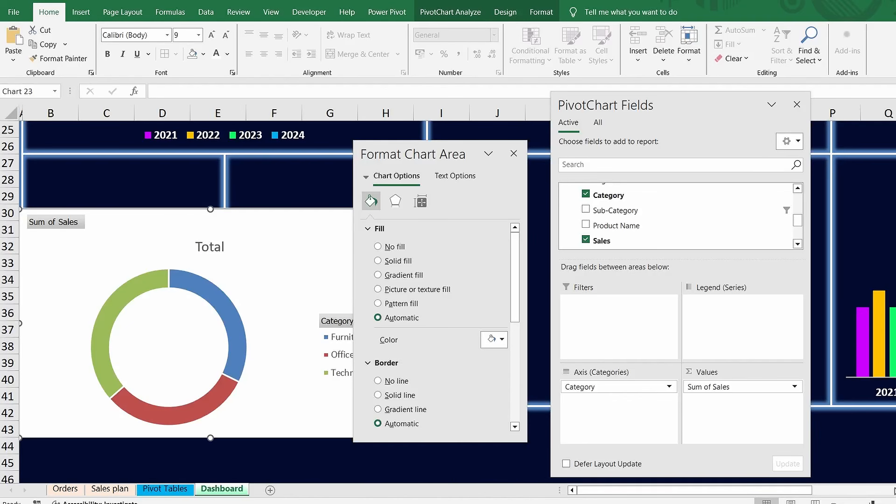
{"action": "scroll", "coordinate": [883, 477], "scroll_direction": "down", "scroll_amount": 3}
{"action": "left_click_drag", "start_coordinate": [872, 503], "coordinate": [875, 503]}
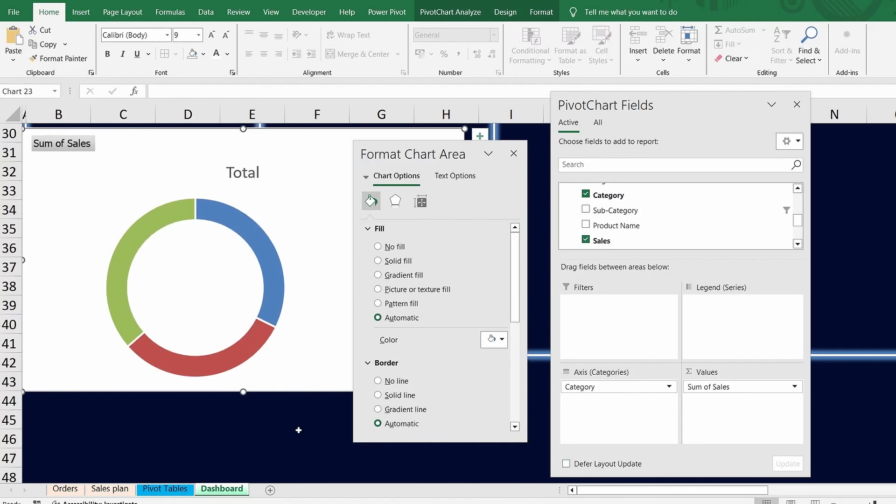
{"action": "scroll", "coordinate": [298, 430], "scroll_direction": "up", "scroll_amount": 2}
{"action": "left_click_drag", "start_coordinate": [385, 146], "coordinate": [551, 187]}
{"action": "left_click_drag", "start_coordinate": [465, 224], "coordinate": [278, 354]}
{"action": "left_click_drag", "start_coordinate": [219, 362], "coordinate": [316, 320]}
{"action": "left_click_drag", "start_coordinate": [246, 304], "coordinate": [248, 277]}
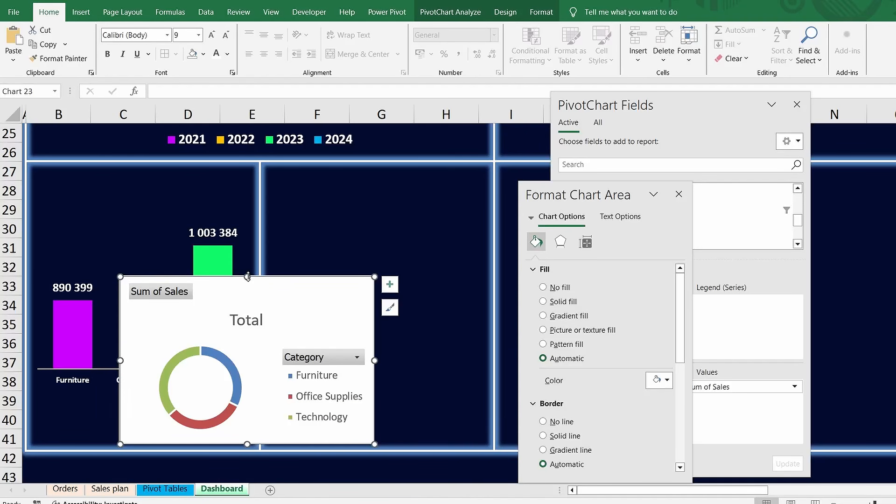
Step: Hide all field buttons on the doughnut chart and remove its title and legend
{"action": "left_click", "coordinate": [478, 13]}
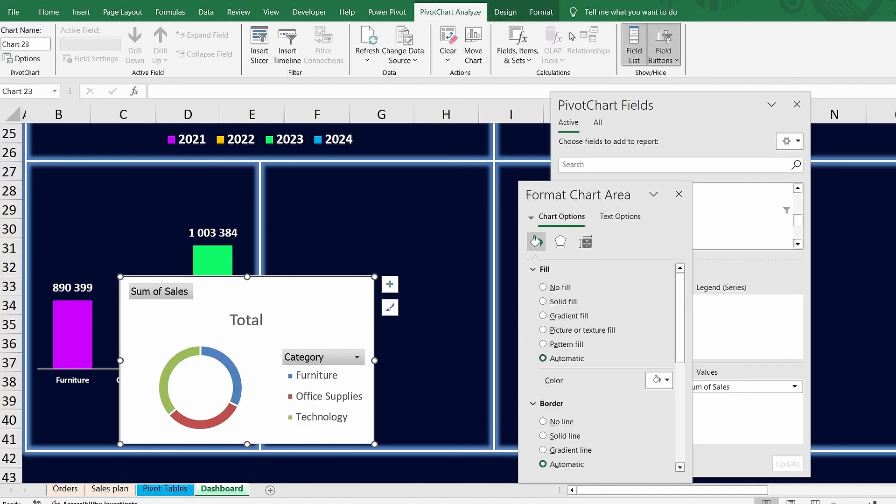
{"action": "left_click", "coordinate": [664, 55]}
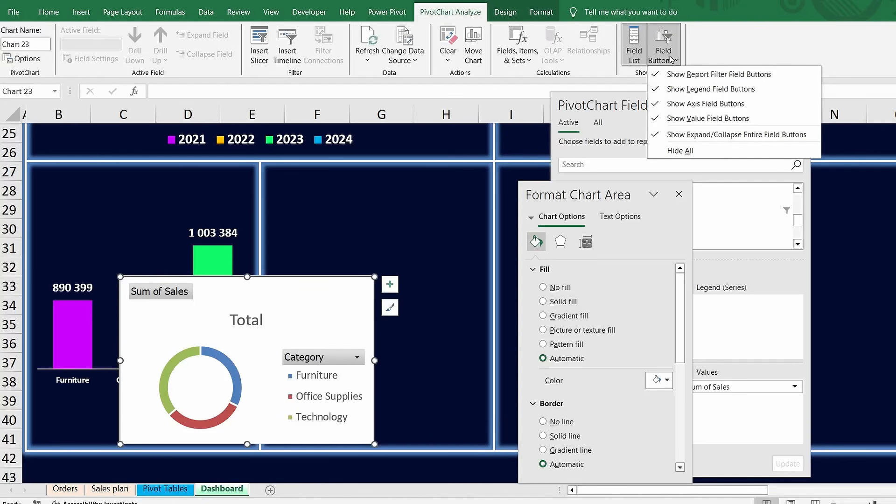
{"action": "left_click", "coordinate": [668, 151]}
{"action": "left_click", "coordinate": [389, 285]}
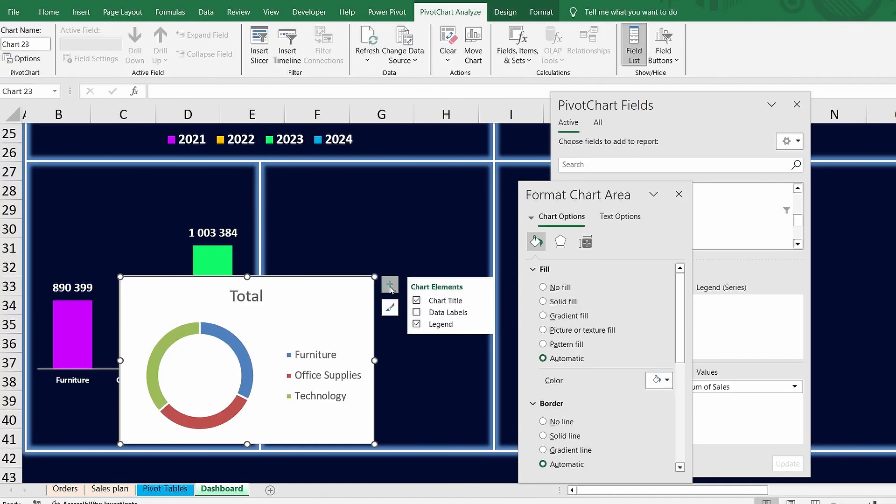
{"action": "left_click", "coordinate": [417, 301]}
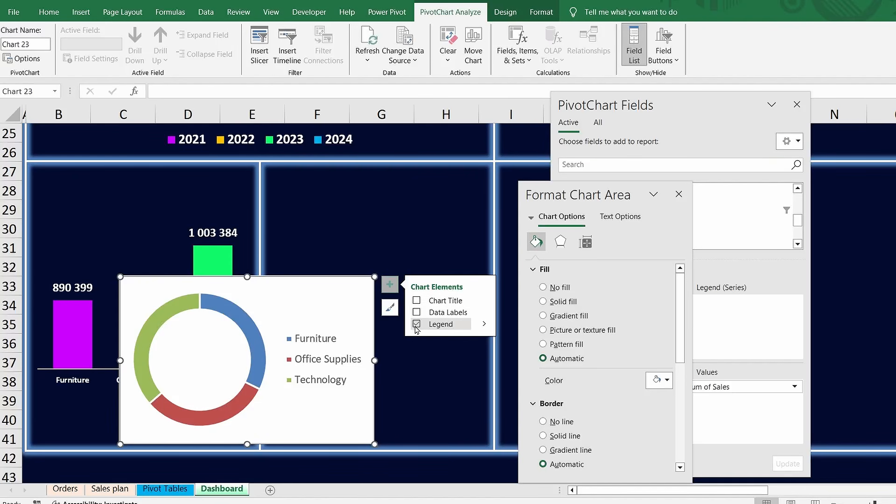
{"action": "left_click", "coordinate": [417, 324]}
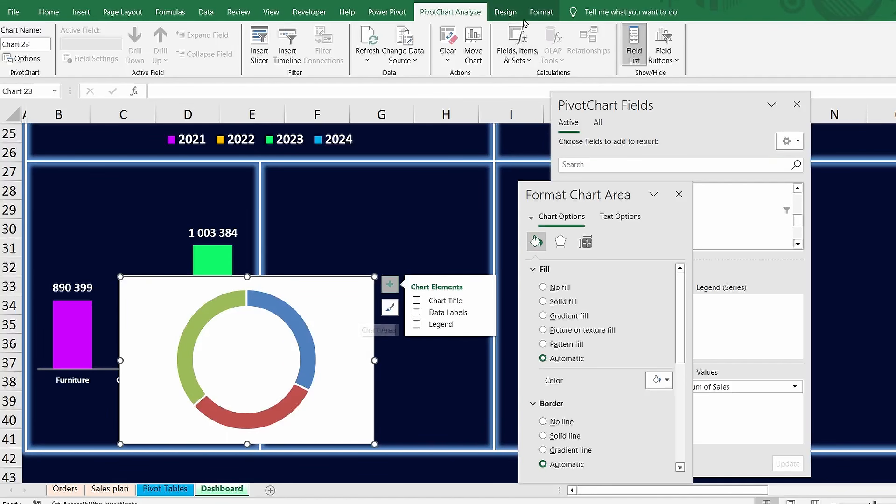
Step: Remove the doughnut chart's fill and outline, and shrink it to about 0.86 by 1.08 inches beneath the Furniture column
{"action": "left_click", "coordinate": [537, 13]}
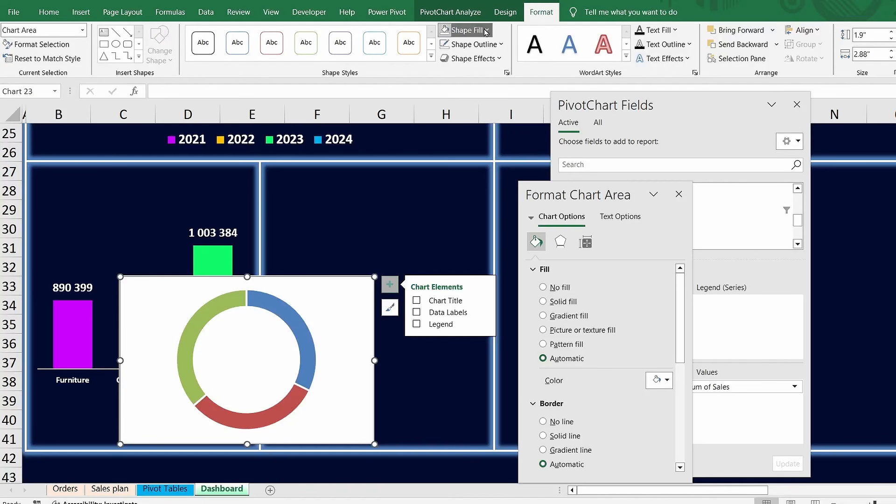
{"action": "left_click", "coordinate": [467, 30]}
{"action": "left_click", "coordinate": [454, 175]}
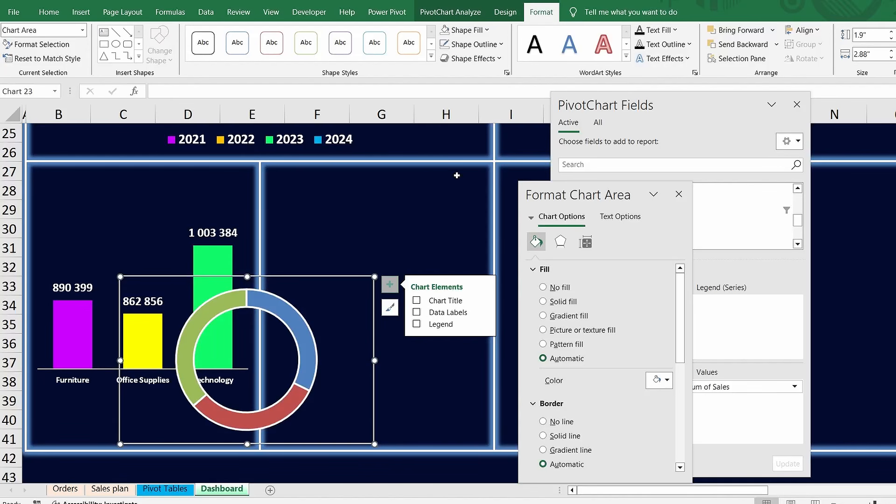
{"action": "left_click", "coordinate": [492, 45]}
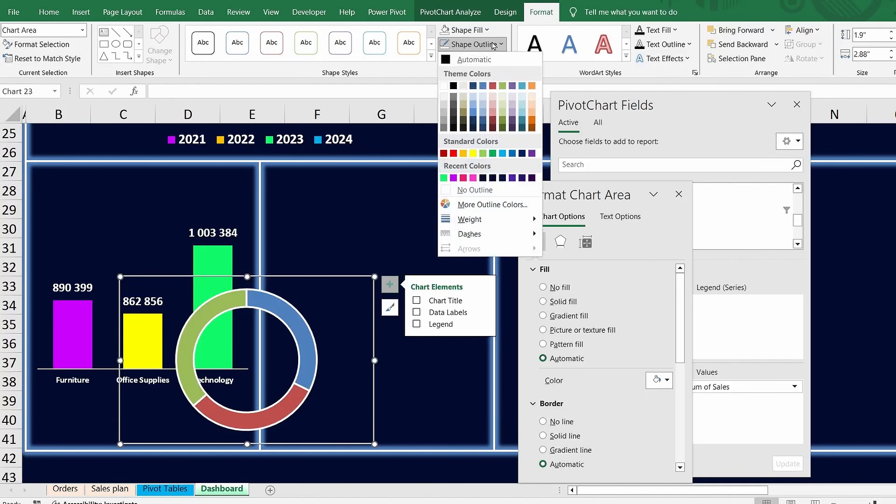
{"action": "left_click", "coordinate": [461, 190]}
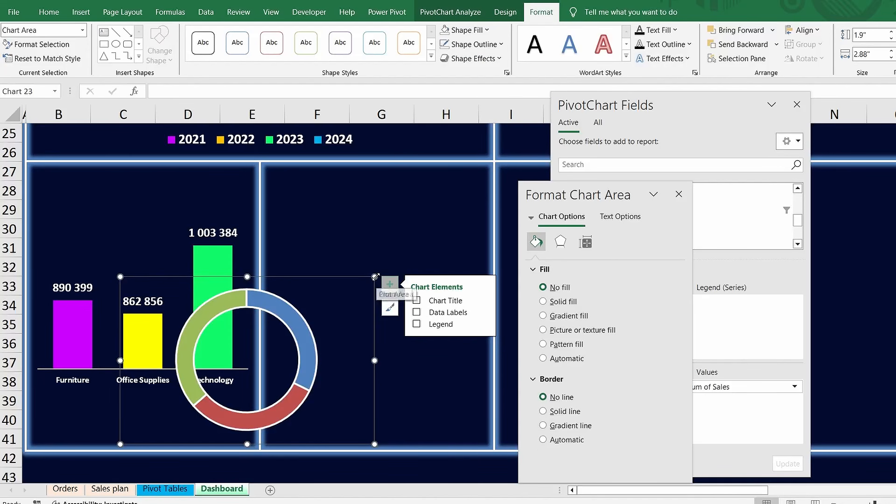
{"action": "left_click_drag", "start_coordinate": [374, 277], "coordinate": [118, 382]}
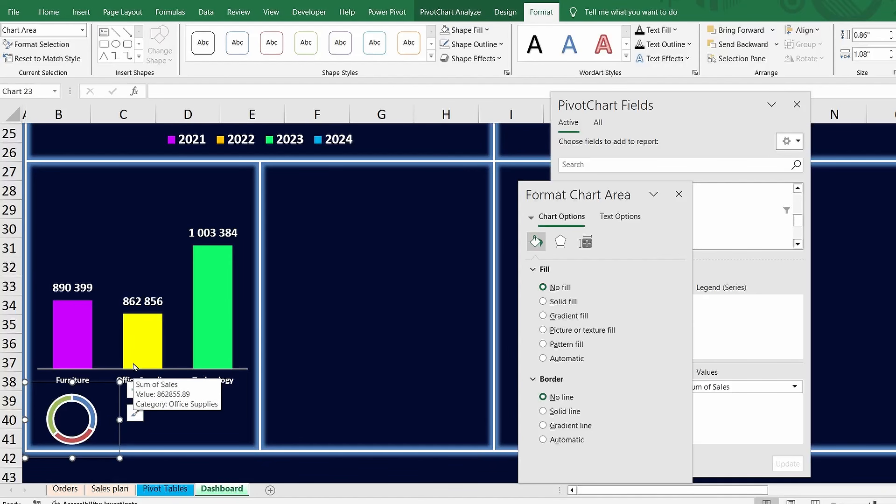
Step: Set the doughnut hole size to 65%, close the formatting and deselect the chart
{"action": "left_click", "coordinate": [88, 402]}
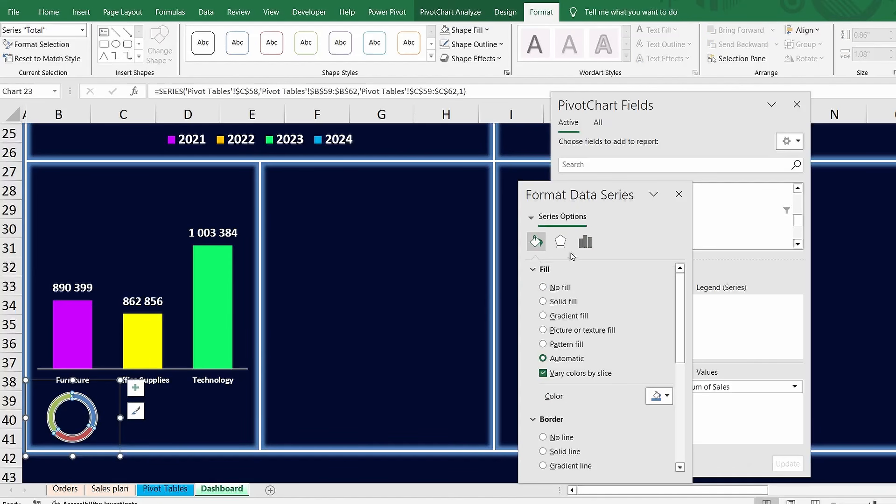
{"action": "left_click_drag", "start_coordinate": [564, 186], "coordinate": [354, 179]}
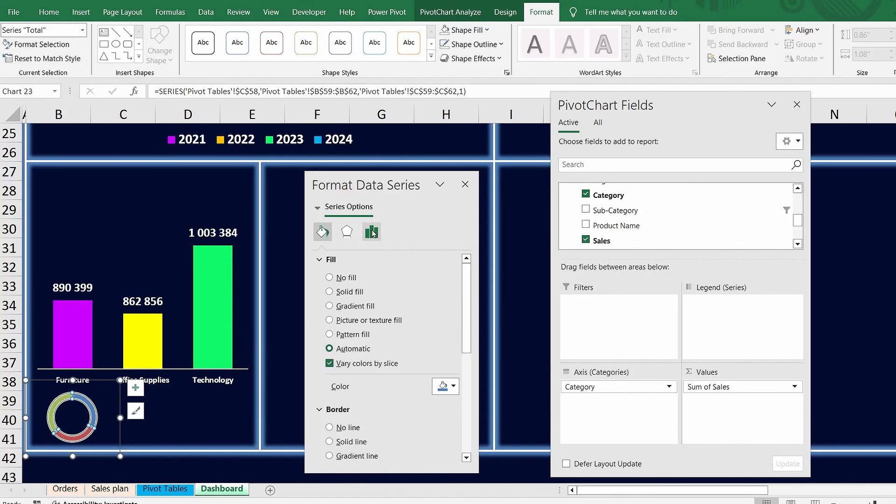
{"action": "left_click", "coordinate": [372, 232]}
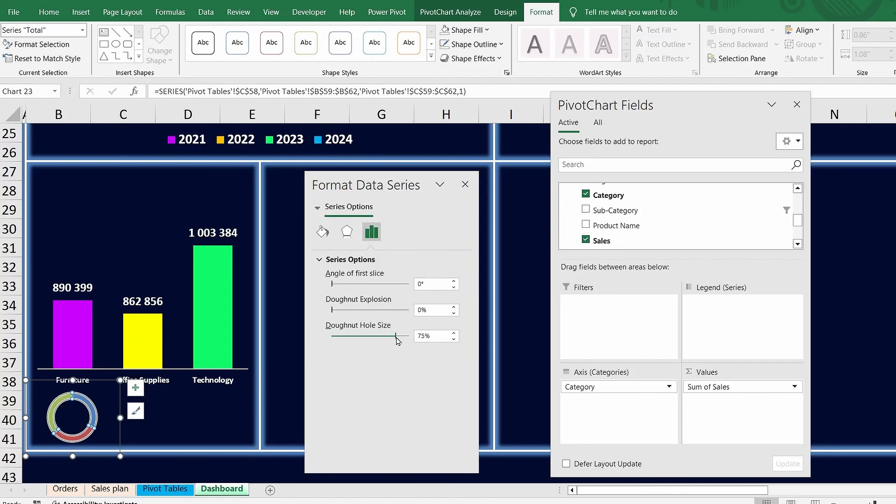
{"action": "left_click_drag", "start_coordinate": [396, 338], "coordinate": [390, 338]}
{"action": "left_click", "coordinate": [453, 341]}
{"action": "left_click", "coordinate": [452, 341]}
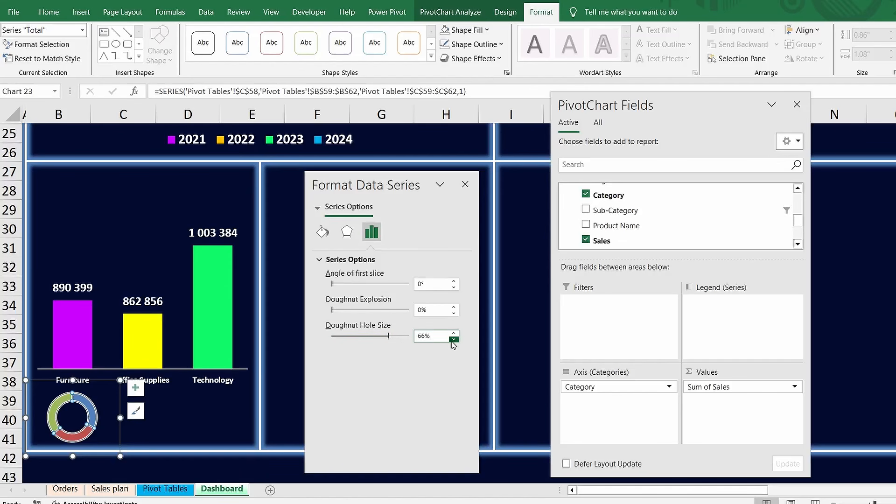
{"action": "left_click", "coordinate": [452, 341]}
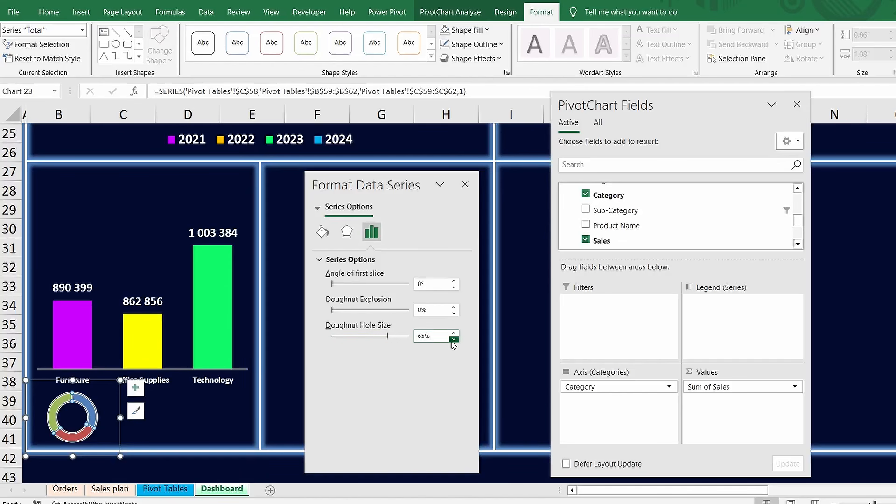
{"action": "left_click", "coordinate": [466, 185]}
{"action": "left_click", "coordinate": [226, 437]}
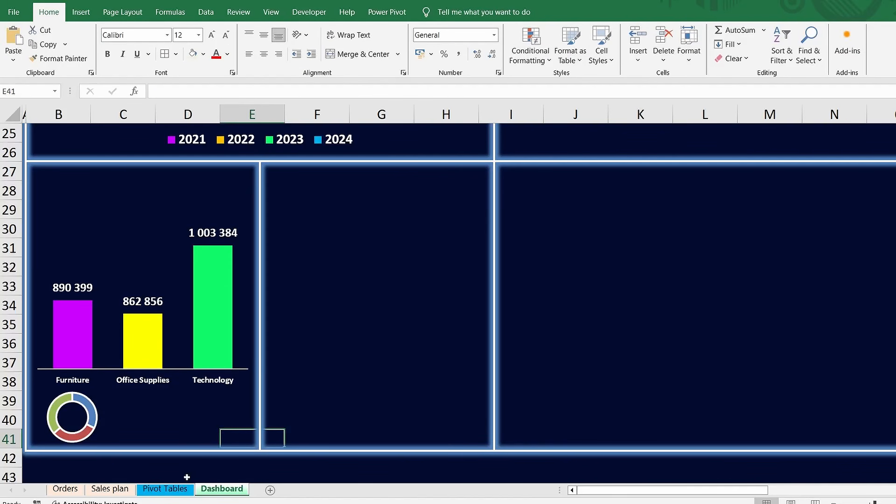
Step: On the Pivot Tables sheet, enter =C59/$C$62 in D59 and fill it down to D61
{"action": "left_click", "coordinate": [176, 494]}
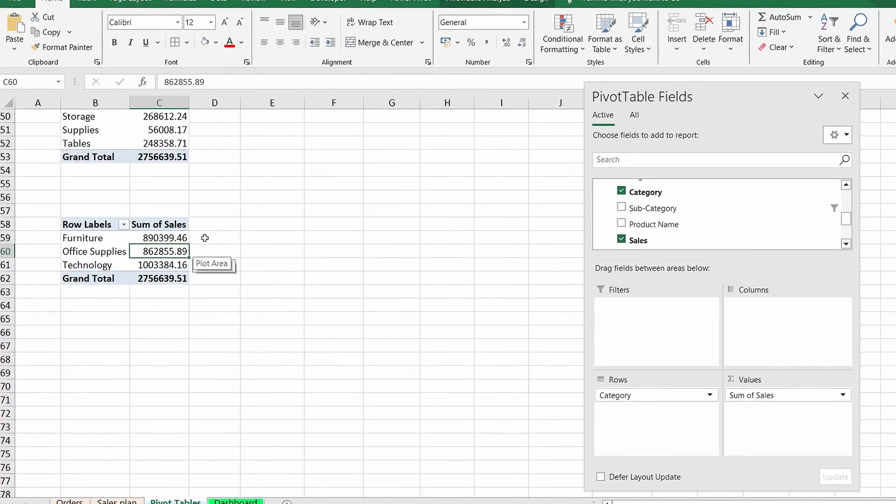
{"action": "left_click", "coordinate": [202, 238]}
{"action": "type", "text": "="}
{"action": "type", "text": "C"}
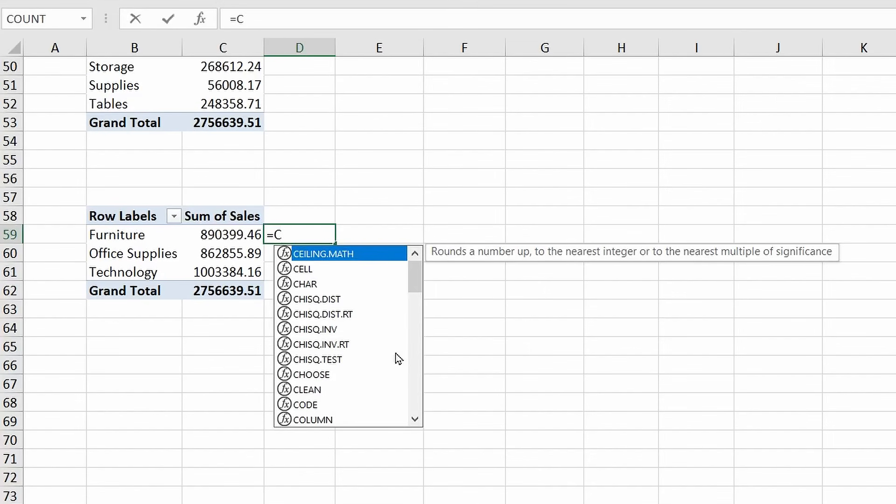
{"action": "type", "text": "59/C62"}
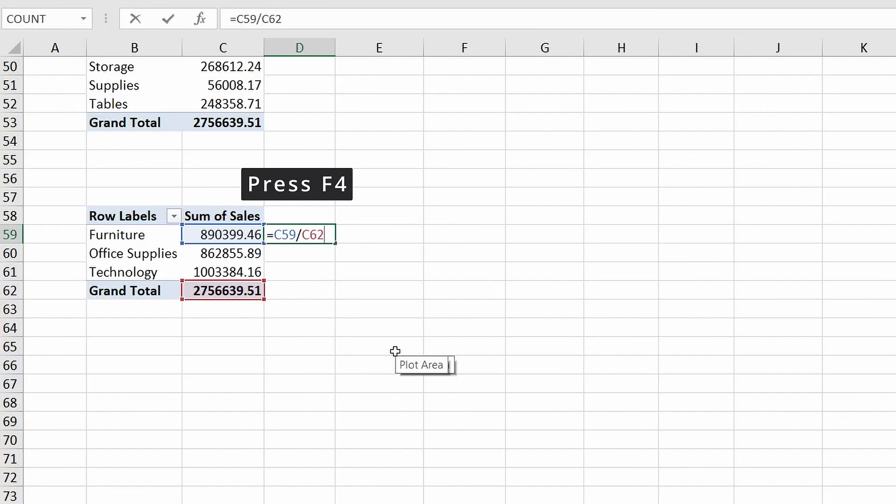
{"action": "key", "text": "F4"}
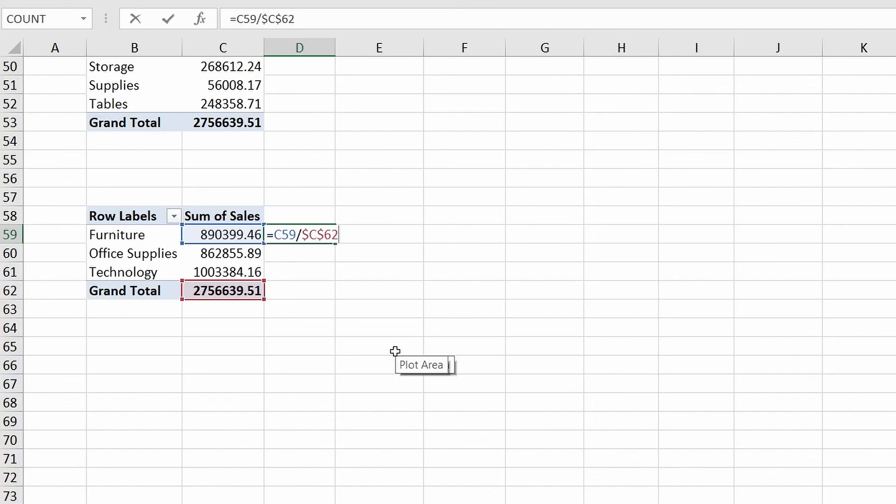
{"action": "key", "text": "ctrl+Return"}
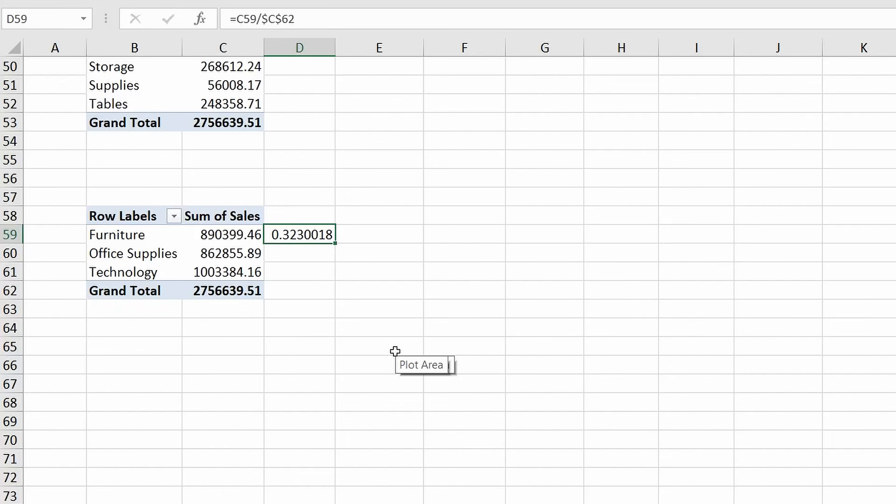
{"action": "left_click_drag", "start_coordinate": [335, 244], "coordinate": [330, 279]}
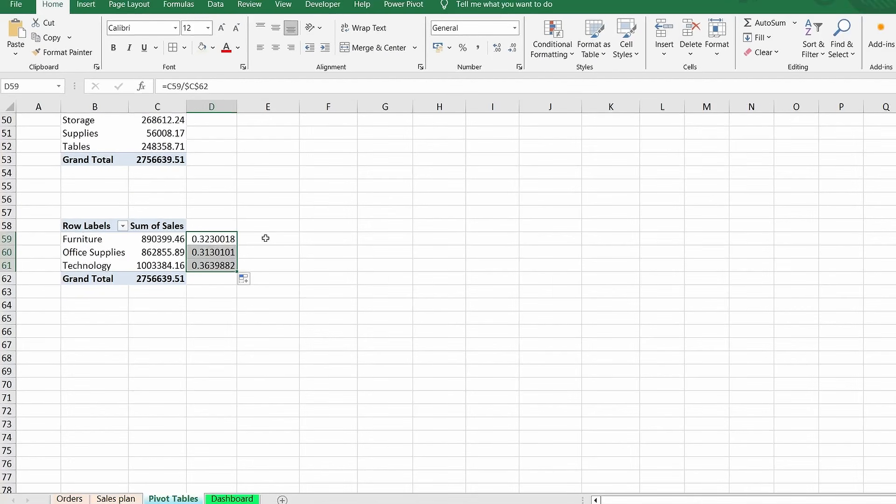
Step: Format D59:D61 as percentages with standard dark blue fill, white text and font size 16
{"action": "left_click", "coordinate": [463, 49]}
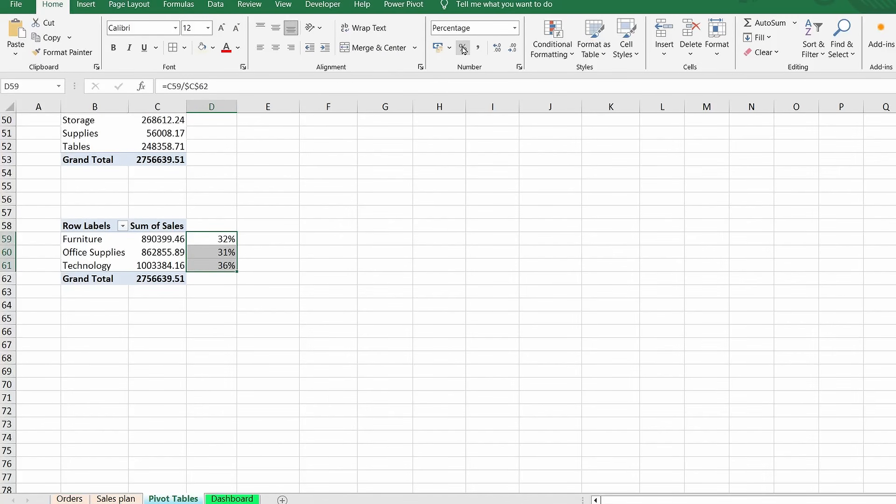
{"action": "left_click", "coordinate": [213, 47]}
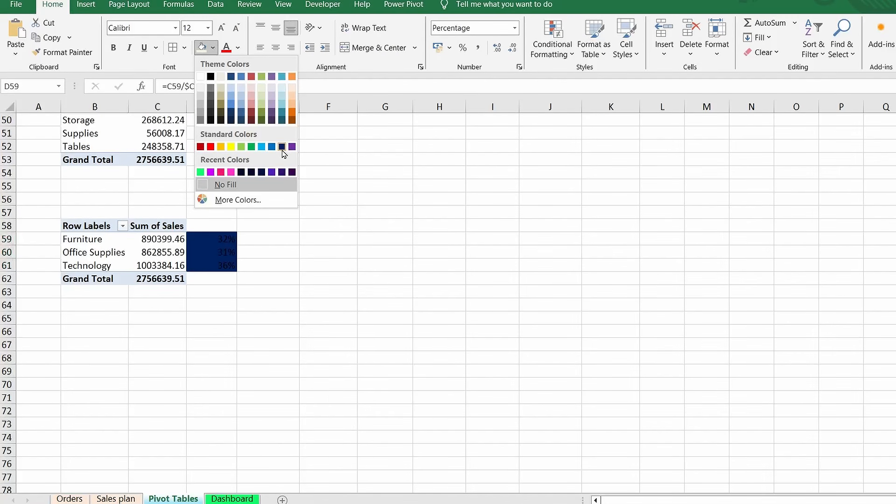
{"action": "left_click", "coordinate": [281, 147]}
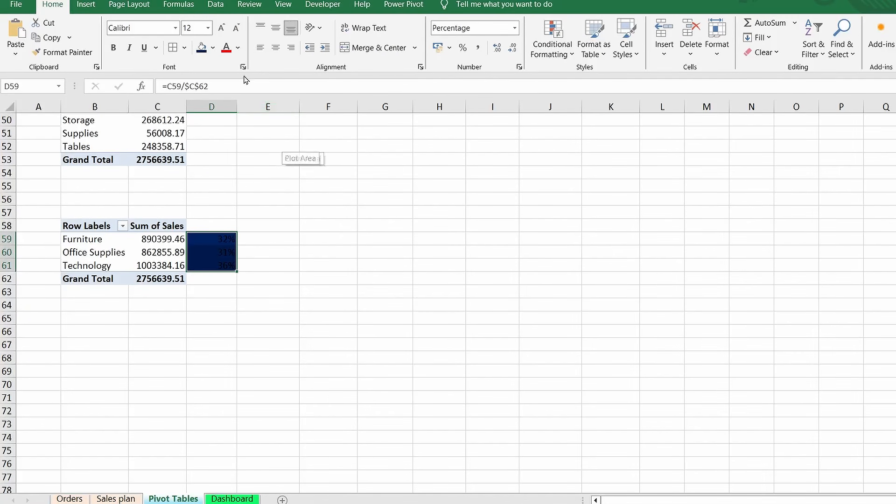
{"action": "left_click", "coordinate": [240, 48]}
{"action": "left_click", "coordinate": [226, 92]}
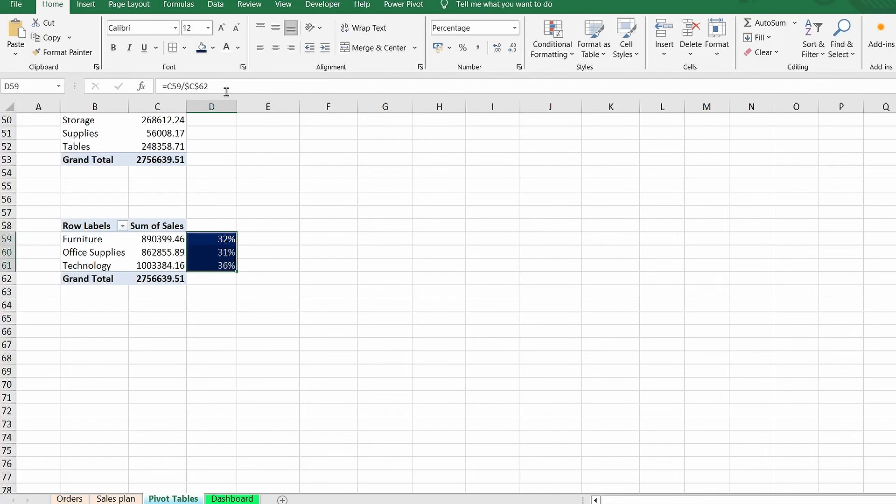
{"action": "left_click", "coordinate": [222, 28]}
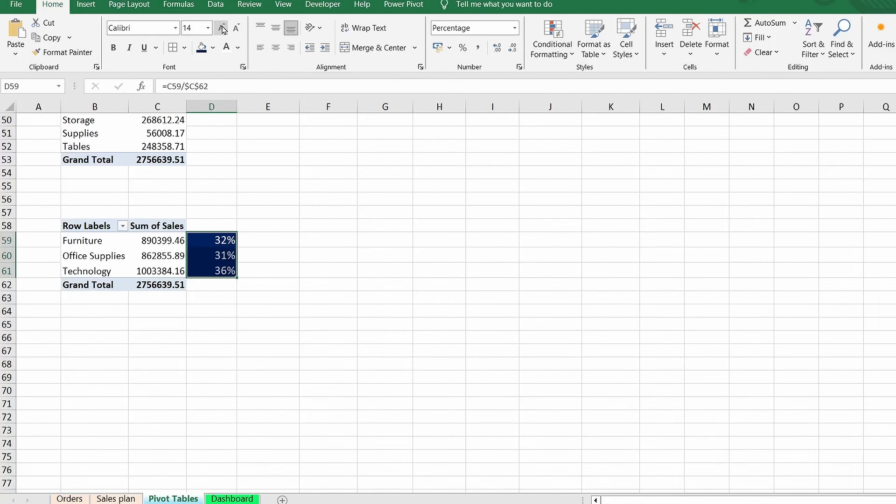
{"action": "left_click", "coordinate": [223, 28]}
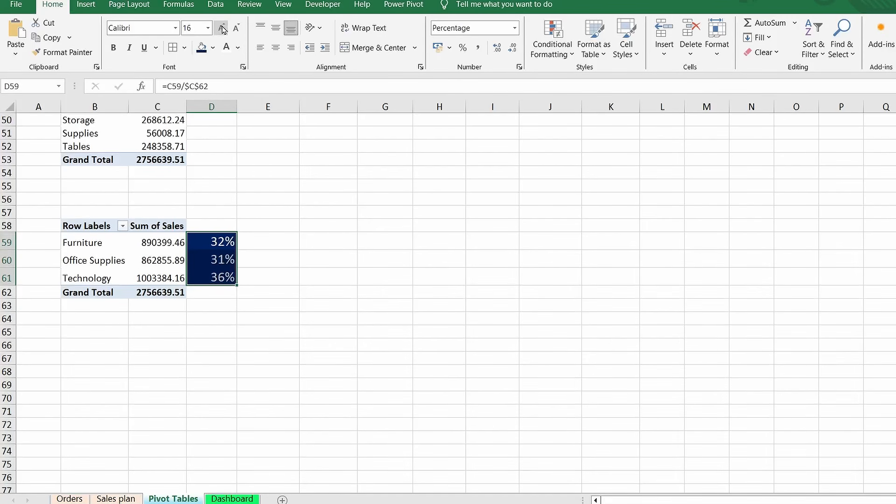
Step: Make the percentages in D59:D61 bold and name the category PivotTable "Sales by category"
{"action": "left_click", "coordinate": [113, 48]}
{"action": "left_click", "coordinate": [113, 259]}
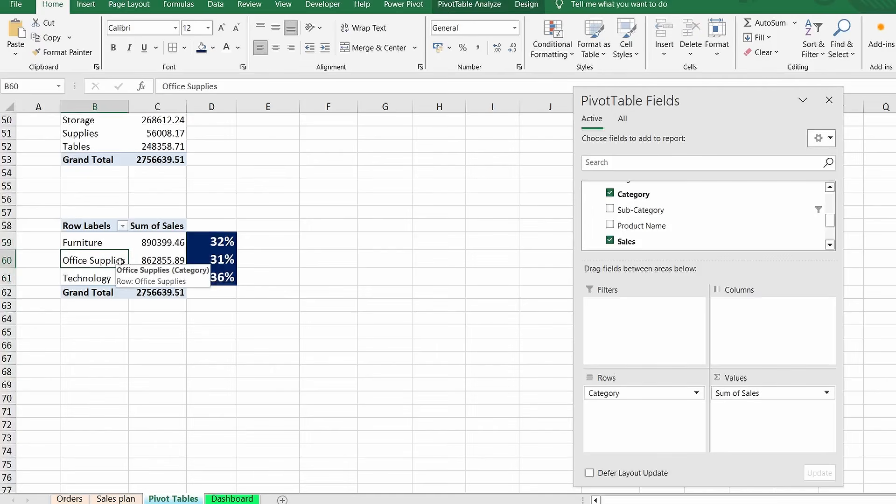
{"action": "left_click", "coordinate": [446, 7]}
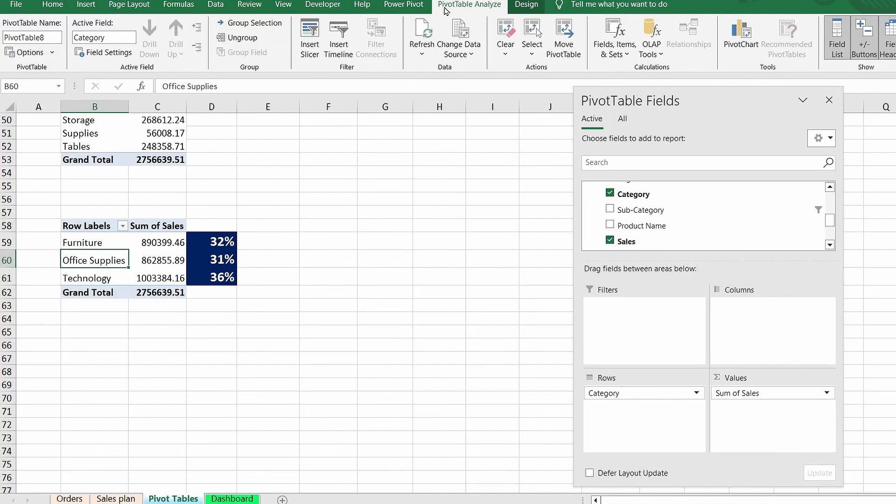
{"action": "left_click", "coordinate": [52, 38]}
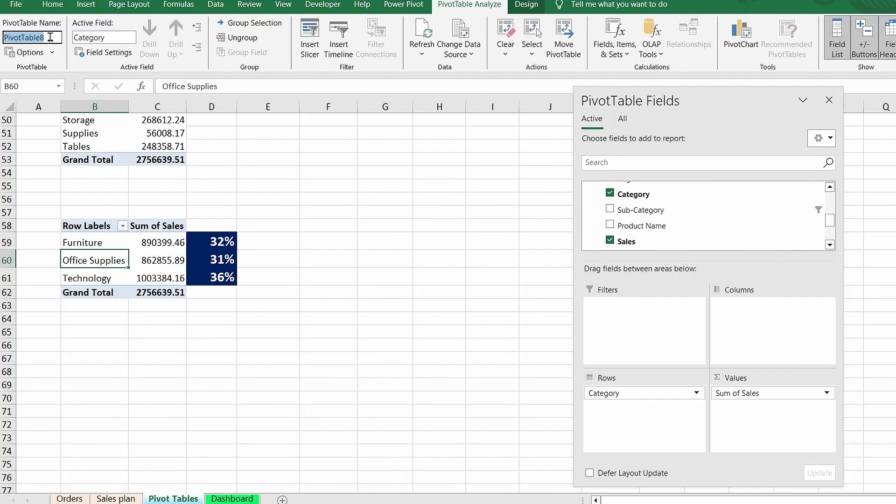
{"action": "type", "text": "Sales by category"}
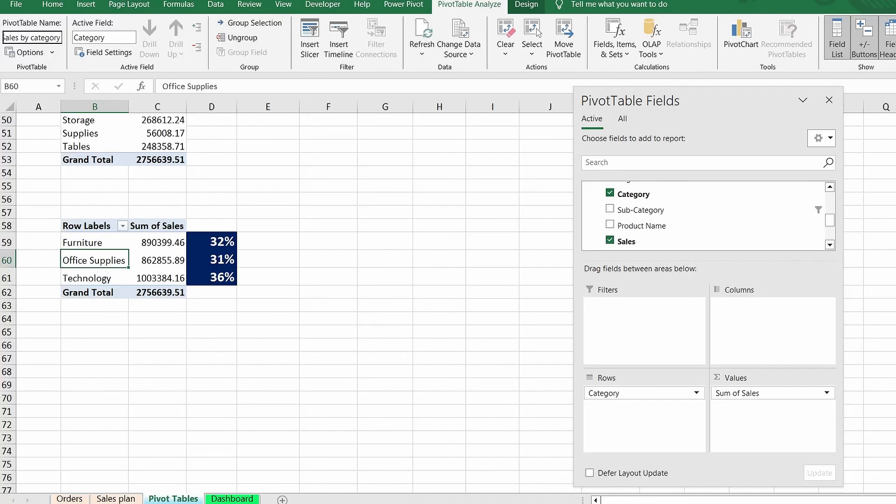
{"action": "key", "text": "Return"}
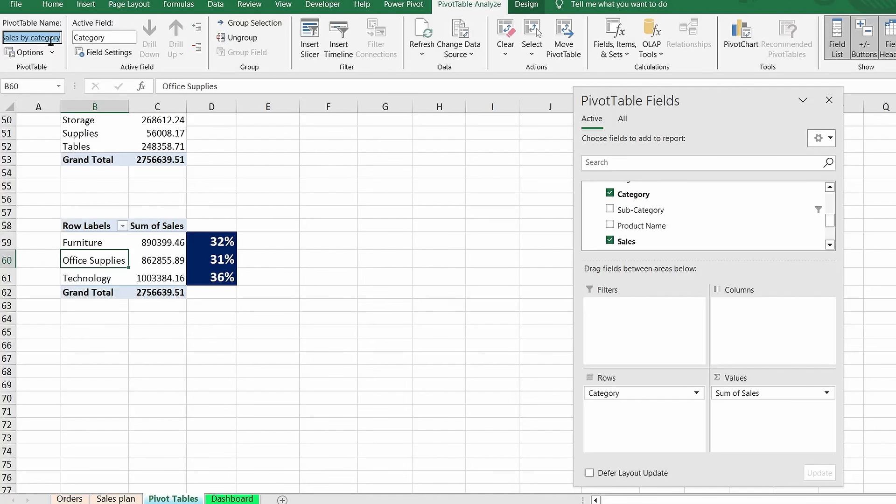
Step: Merge and center B56:D56 above the category PivotTable and fill it with Olive Green, Accent 3, Lighter 60%
{"action": "left_click_drag", "start_coordinate": [87, 196], "coordinate": [226, 198]}
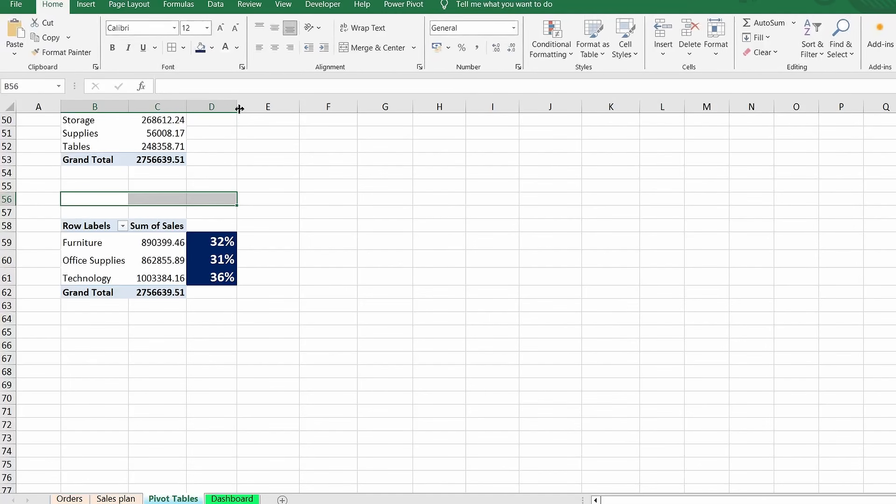
{"action": "left_click", "coordinate": [390, 48]}
{"action": "left_click", "coordinate": [213, 47]}
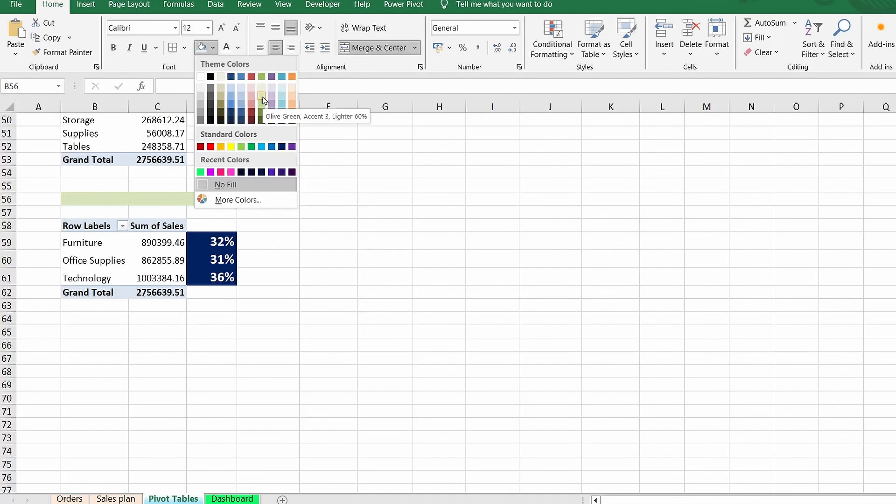
{"action": "left_click", "coordinate": [262, 99]}
Step: Enter the bold heading "Sales by category" in the merged green cell B56
{"action": "type", "text": "Sales by category"}
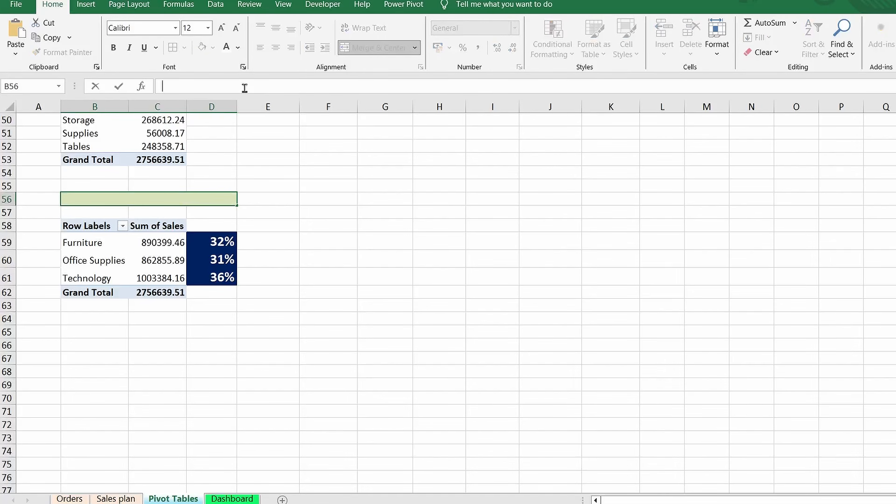
{"action": "triple_click", "coordinate": [245, 88]}
{"action": "left_click", "coordinate": [114, 48]}
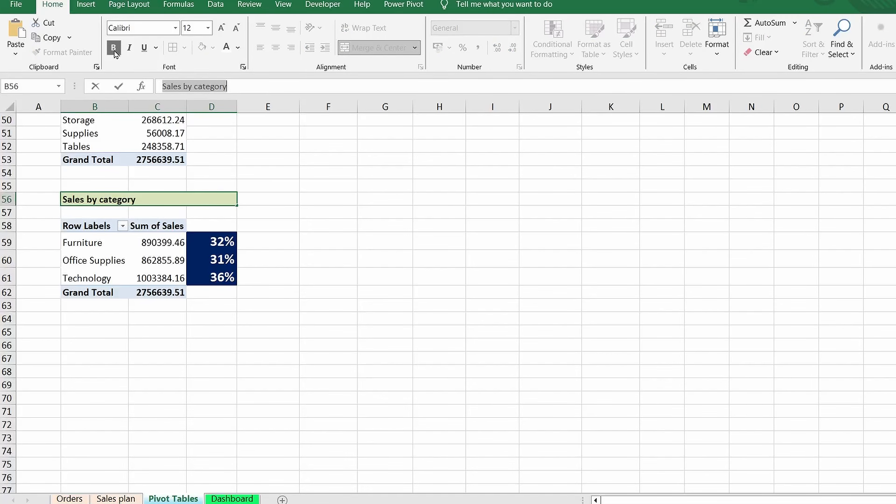
Step: Insert an empty text box beside the small doughnut chart on the Dashboard sheet
{"action": "left_click", "coordinate": [240, 500]}
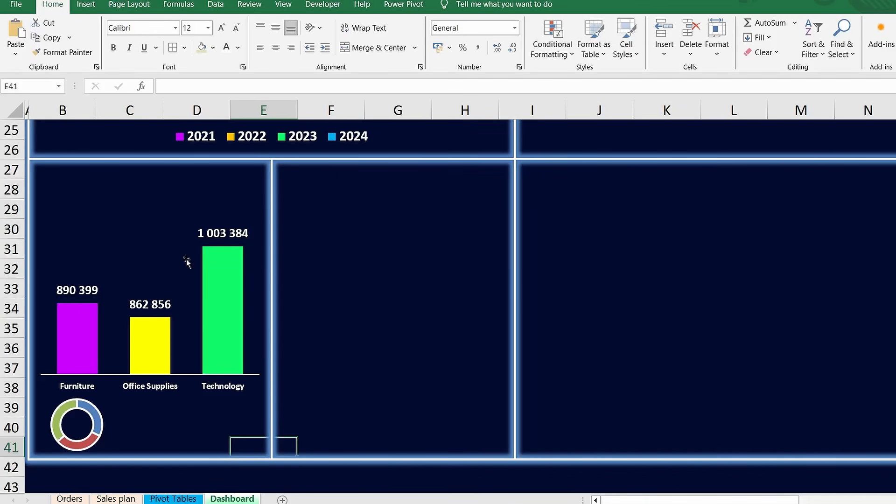
{"action": "left_click", "coordinate": [86, 5]}
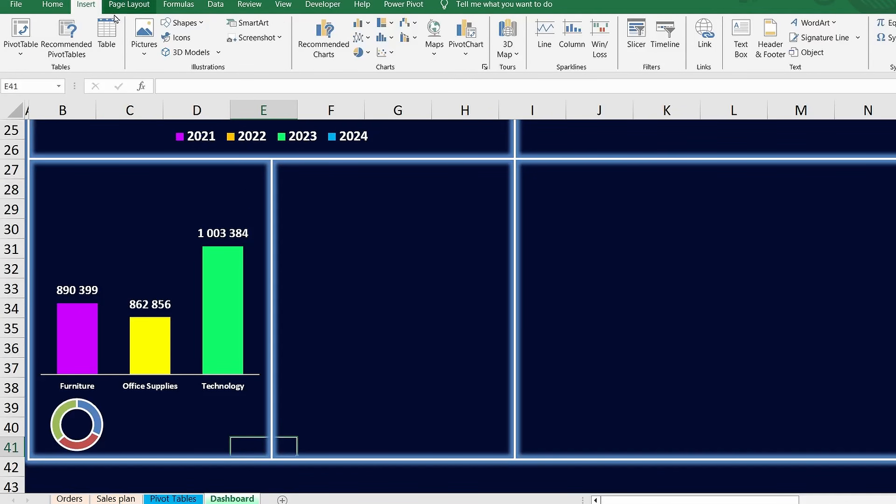
{"action": "left_click", "coordinate": [200, 24]}
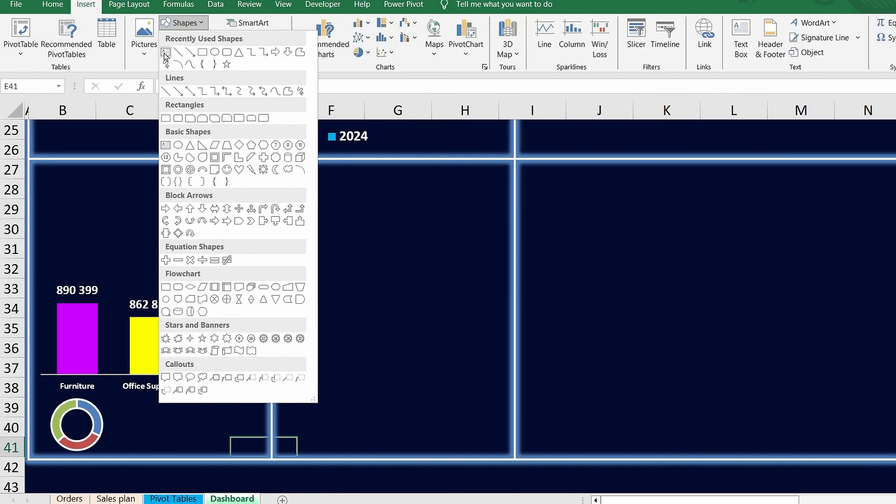
{"action": "left_click", "coordinate": [166, 53]}
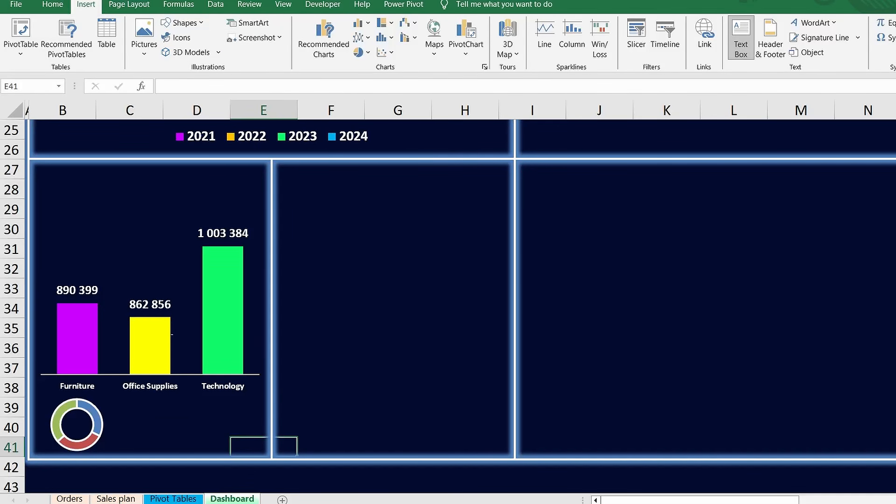
{"action": "left_click", "coordinate": [142, 418]}
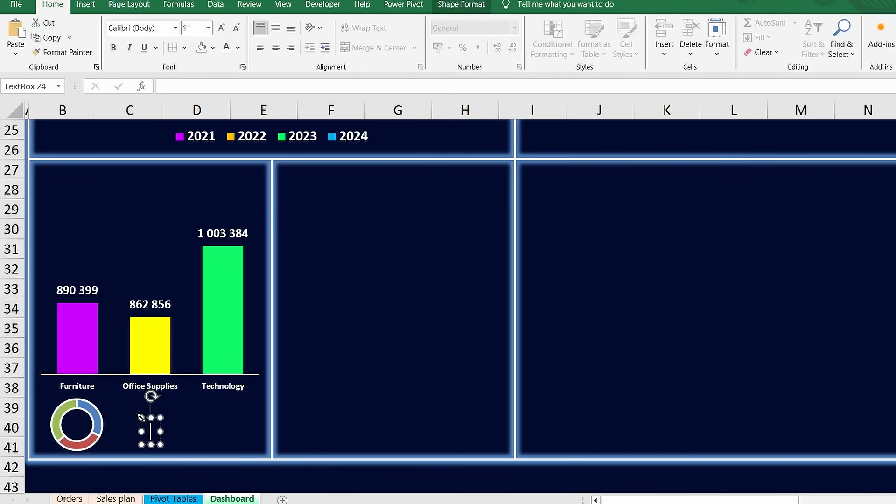
Step: Link the new text box to the Furniture percentage with ='Pivot Tables'!D59
{"action": "left_click", "coordinate": [161, 87]}
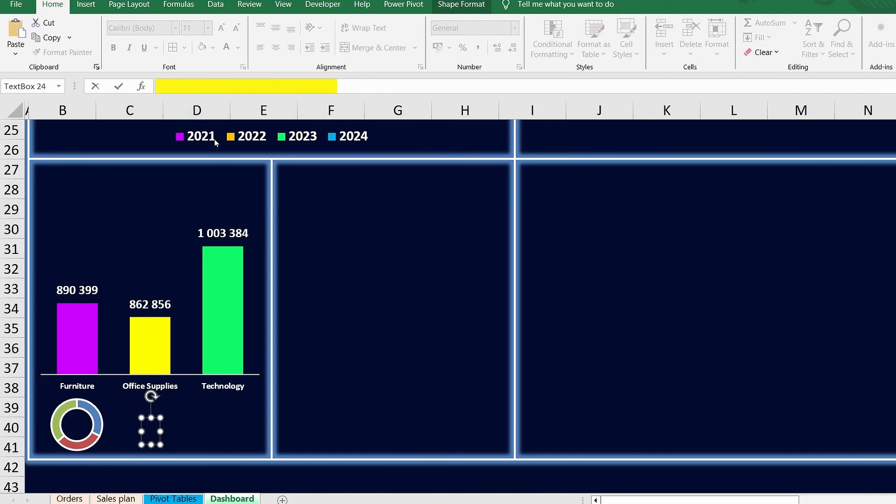
{"action": "type", "text": "="}
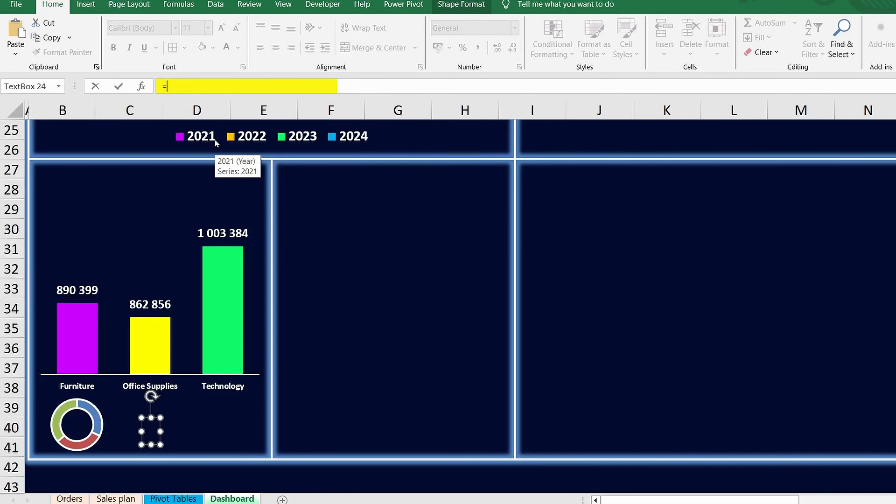
{"action": "left_click", "coordinate": [173, 498]}
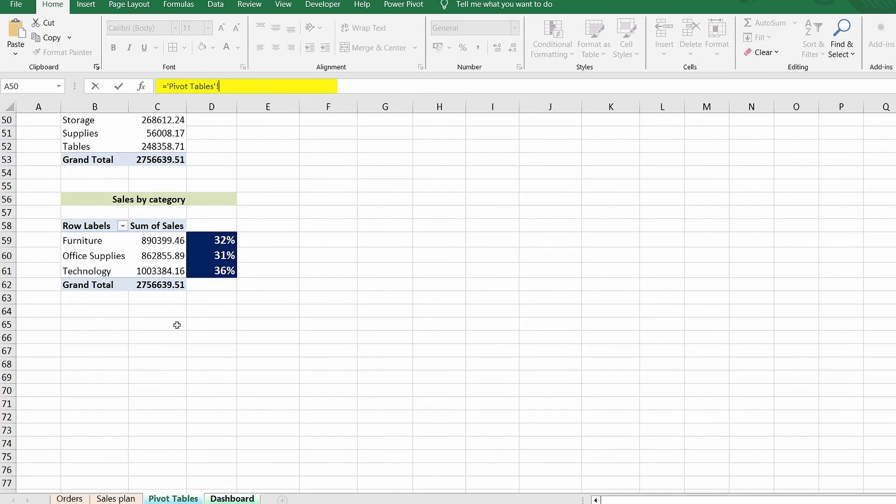
{"action": "left_click", "coordinate": [211, 240]}
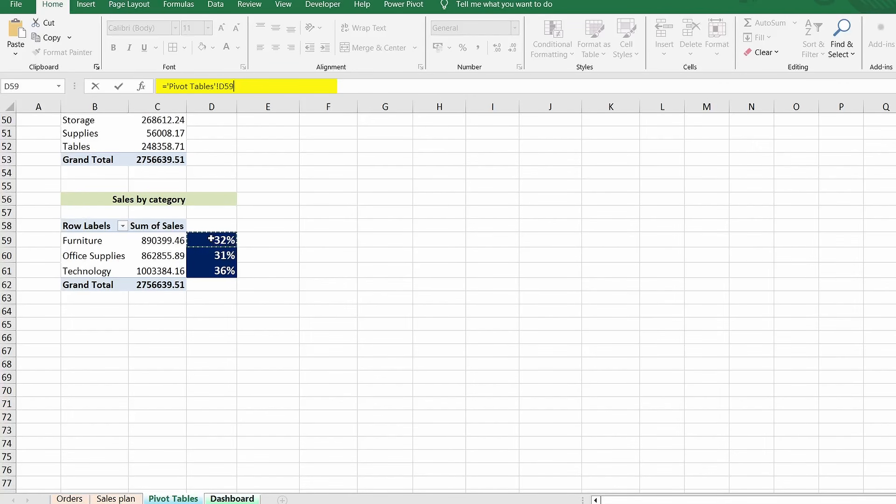
{"action": "key", "text": "Return"}
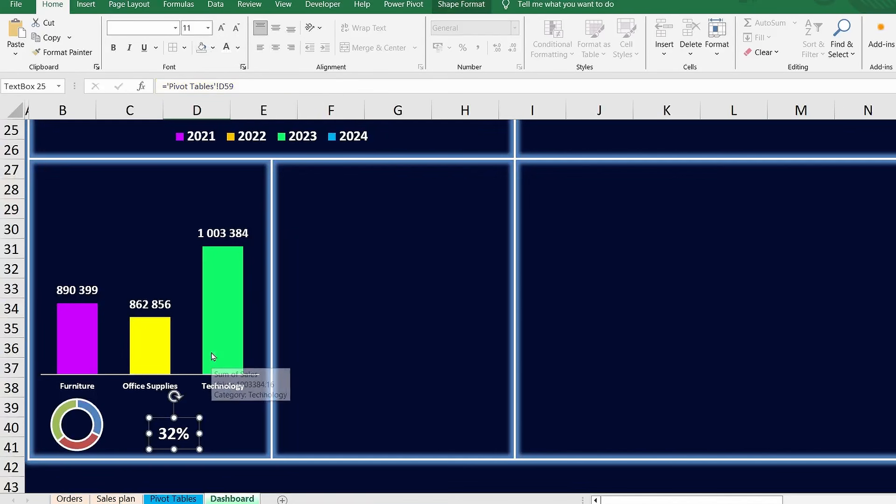
Step: Enlarge the doughnut ring slightly and move the linked percentage text box into its hole
{"action": "left_click", "coordinate": [89, 418]}
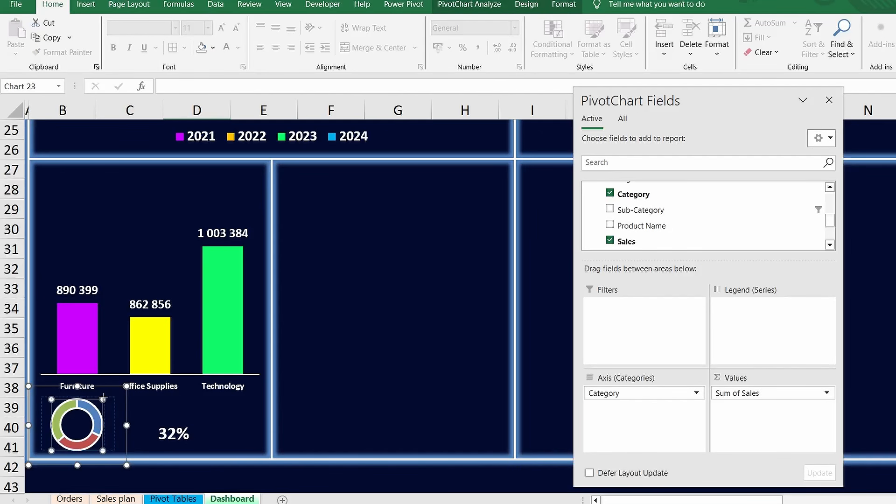
{"action": "left_click", "coordinate": [168, 430]}
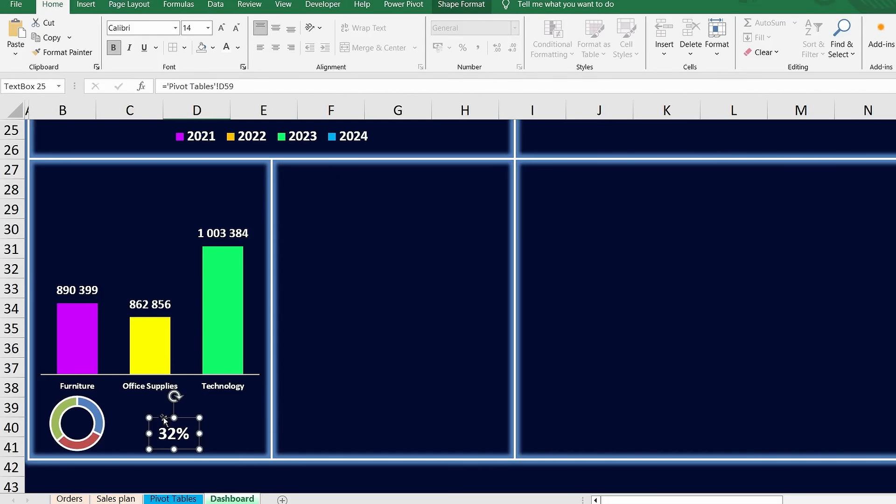
{"action": "left_click_drag", "start_coordinate": [167, 430], "coordinate": [67, 408]}
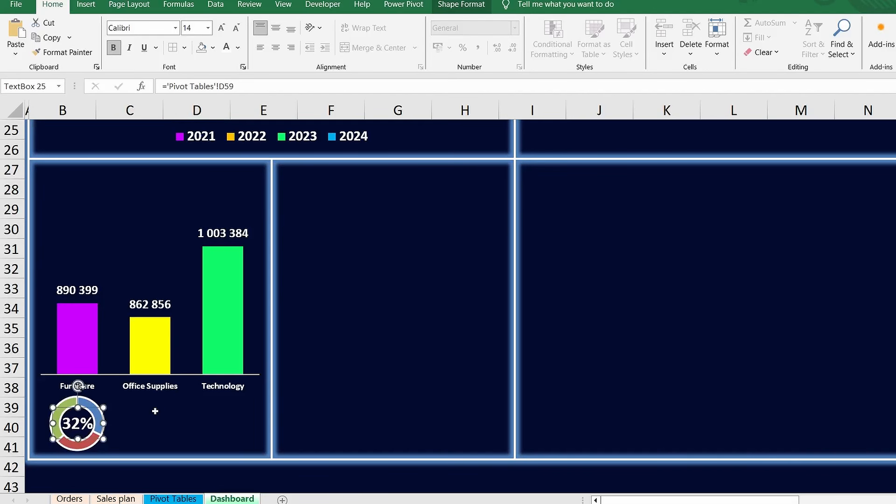
Step: Reduce the percentage label's font size to 11 and nudge it to the exact centre of the doughnut
{"action": "left_click", "coordinate": [237, 29]}
{"action": "left_click", "coordinate": [237, 29]}
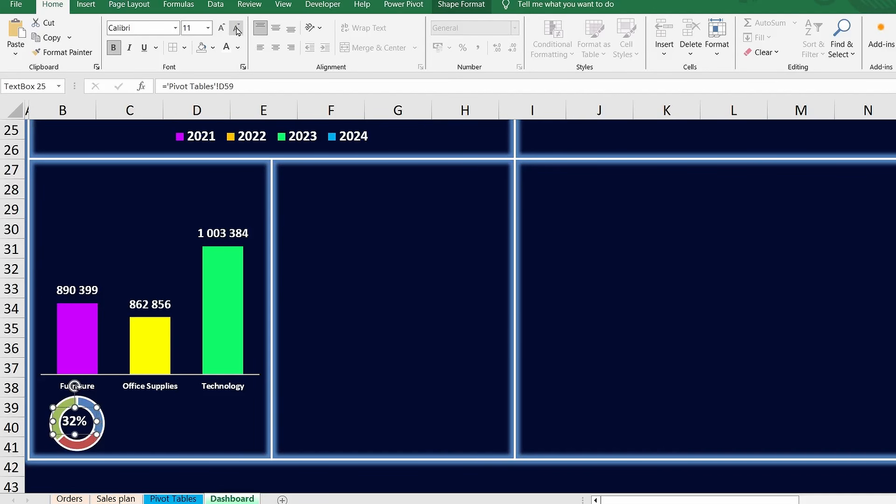
{"action": "key", "text": "Right"}
{"action": "key", "text": "Right"}
{"action": "key", "text": "Right"}
{"action": "key", "text": "Right"}
{"action": "key", "text": "Down"}
{"action": "key", "text": "Down"}
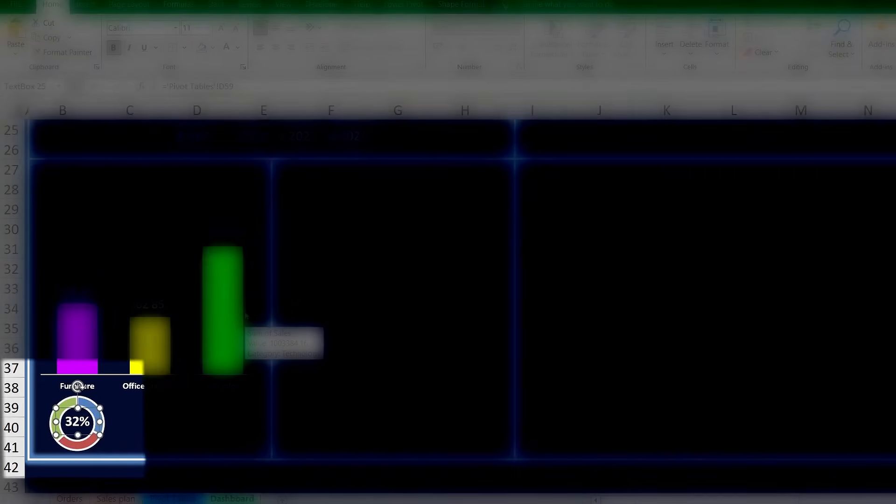
{"action": "key", "text": "Right"}
{"action": "key", "text": "Down"}
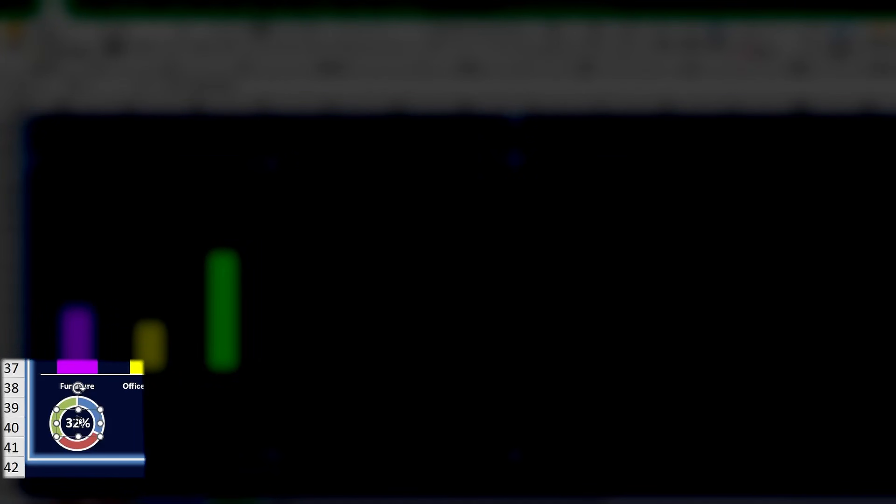
Step: Group the percentage text box with the doughnut chart
{"action": "left_click", "coordinate": [89, 403], "text": "shift"}
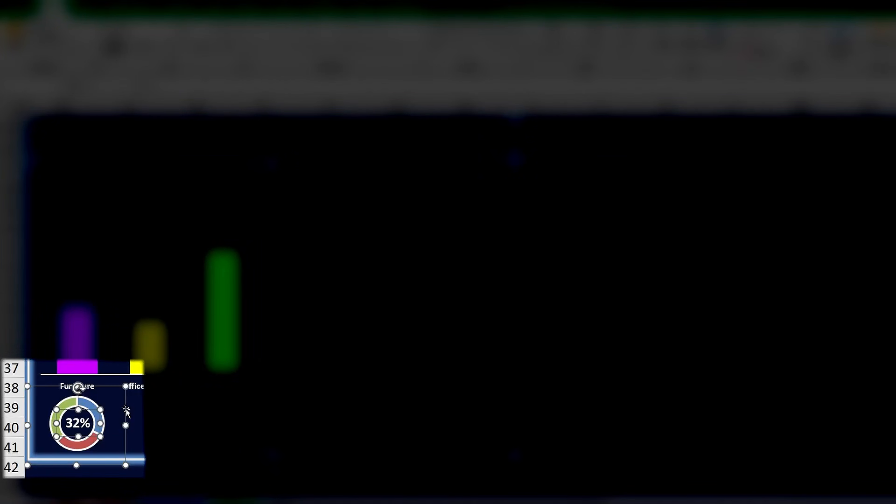
{"action": "right_click", "coordinate": [126, 411]}
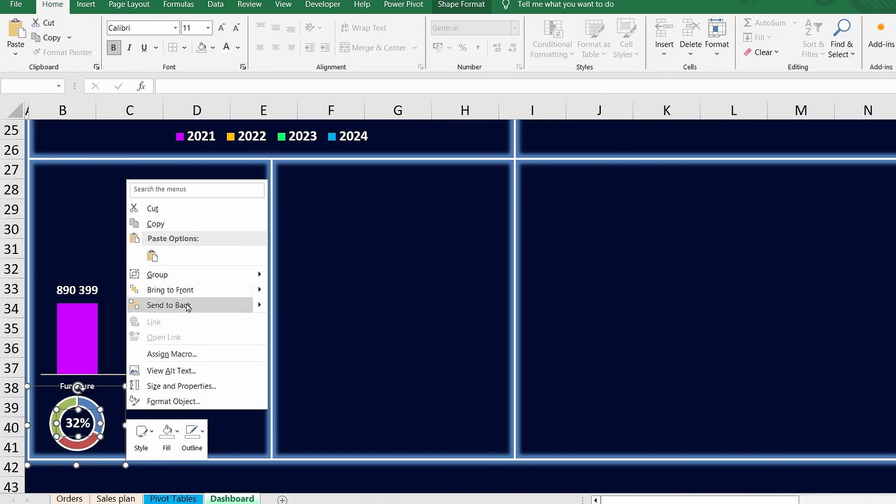
{"action": "mouse_move", "coordinate": [192, 277]}
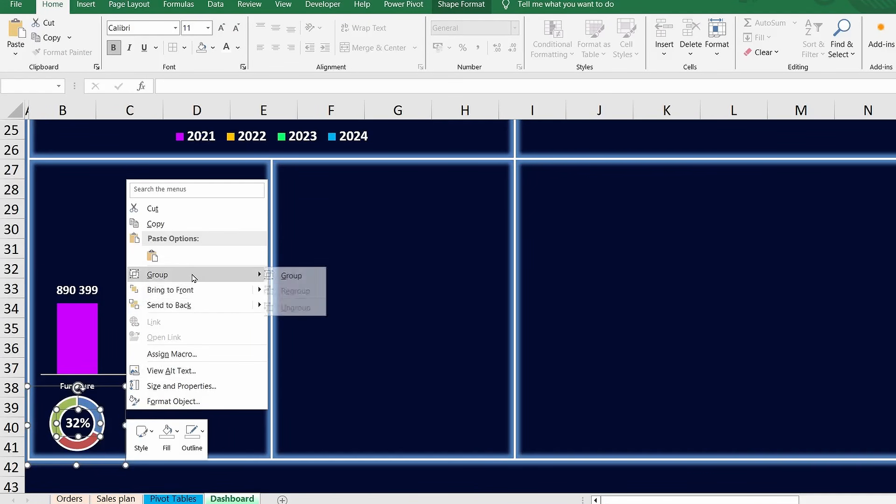
{"action": "left_click", "coordinate": [294, 278]}
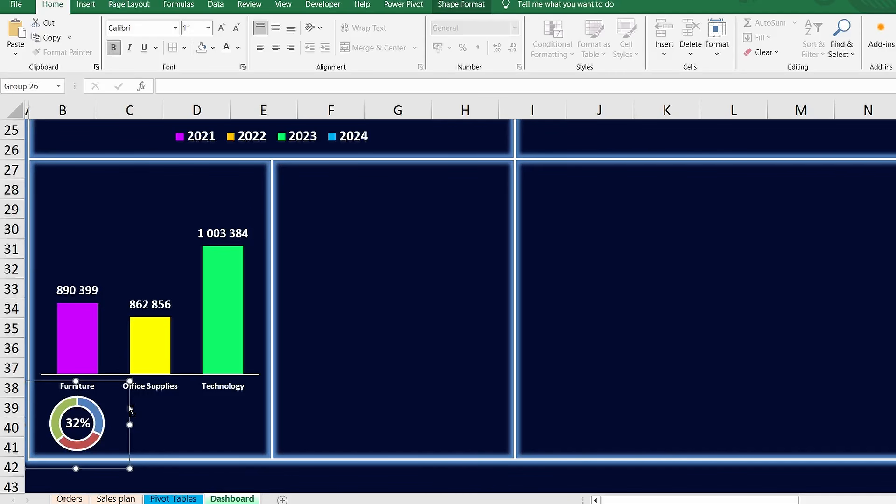
Step: Place copies of the doughnut group under Office Supplies and Technology, nudging the last one beneath the Technology label
{"action": "left_click_drag", "start_coordinate": [128, 405], "coordinate": [264, 410]}
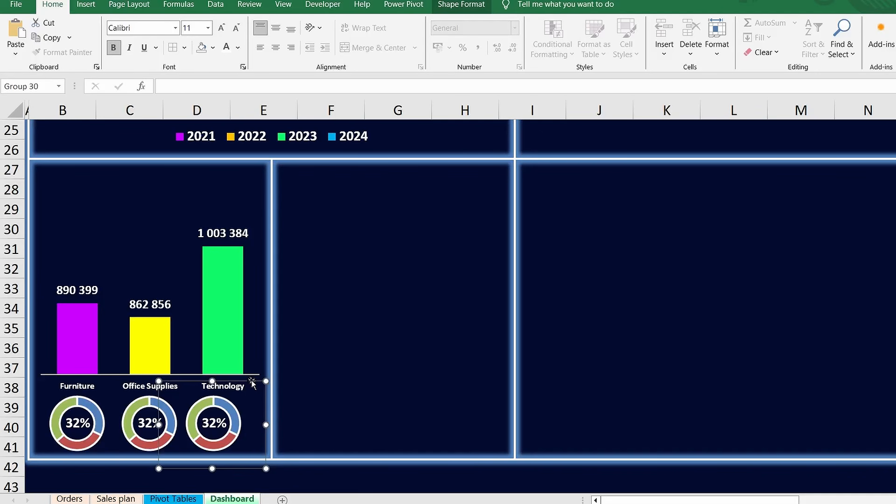
{"action": "key", "text": "Right"}
{"action": "key", "text": "Right"}
{"action": "key", "text": "Right"}
{"action": "key", "text": "Right"}
{"action": "key", "text": "Right"}
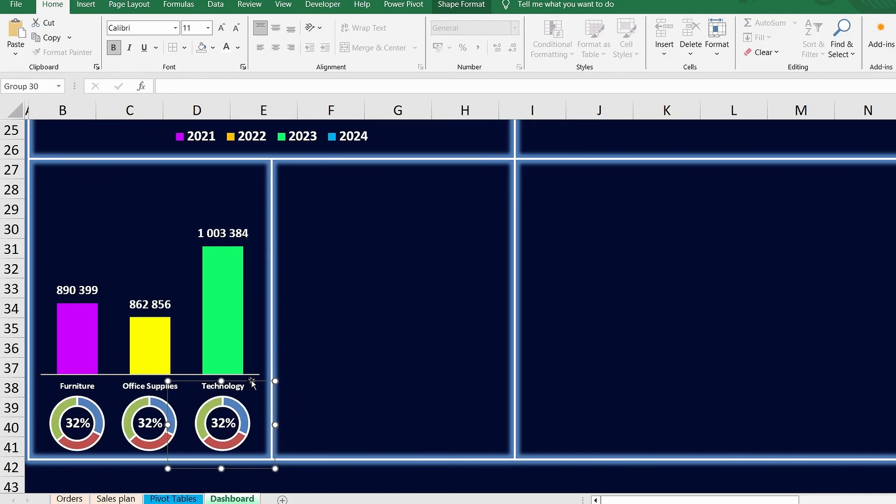
{"action": "key", "text": "Right"}
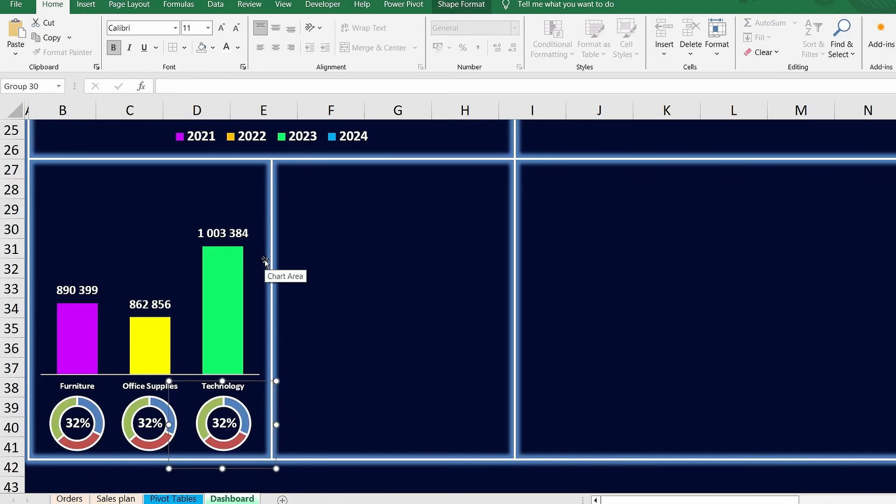
Step: Distribute the Furniture, Office Supplies and Technology doughnut groups horizontally so they are evenly spaced
{"action": "left_click", "coordinate": [140, 417], "text": "ctrl"}
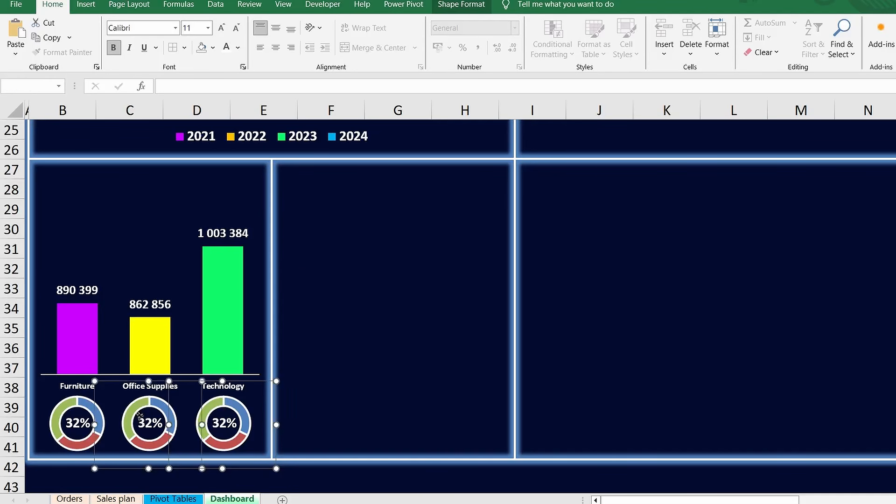
{"action": "left_click", "coordinate": [67, 410], "text": "ctrl"}
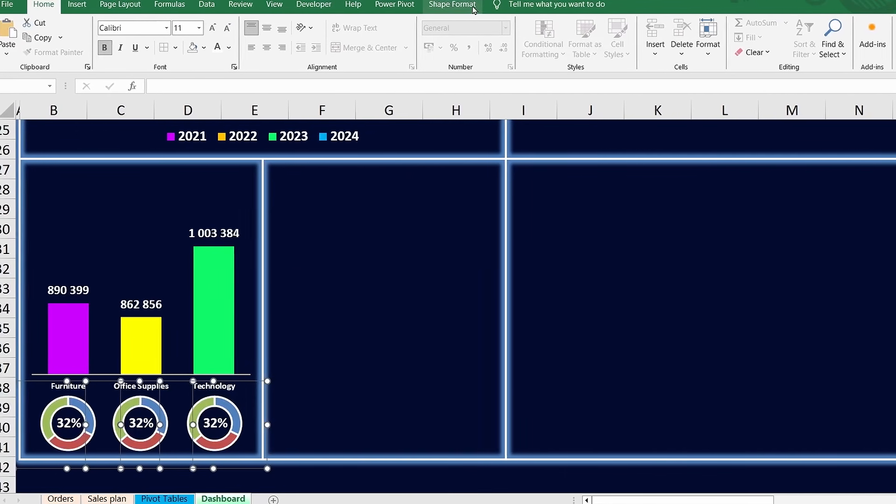
{"action": "left_click", "coordinate": [462, 5]}
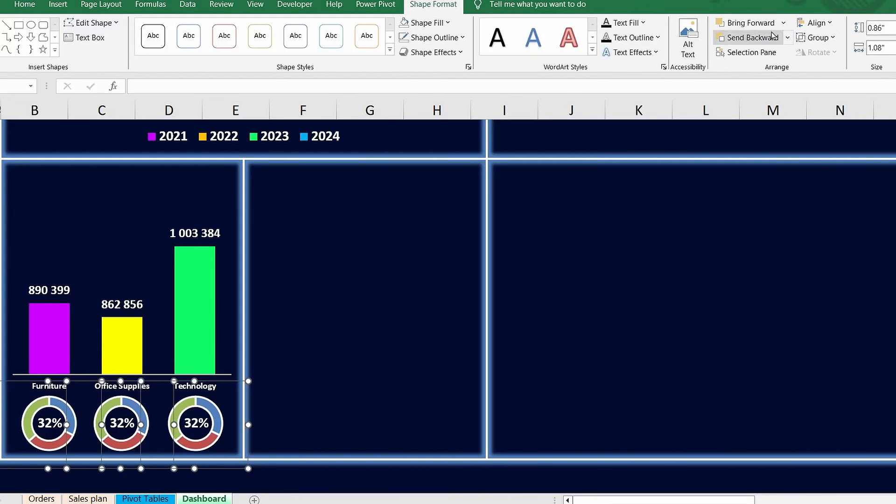
{"action": "left_click", "coordinate": [829, 23]}
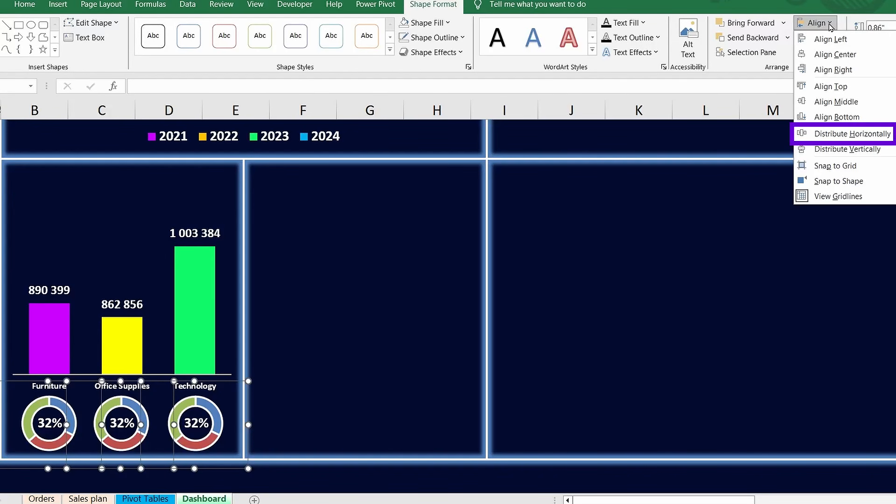
{"action": "left_click", "coordinate": [830, 135]}
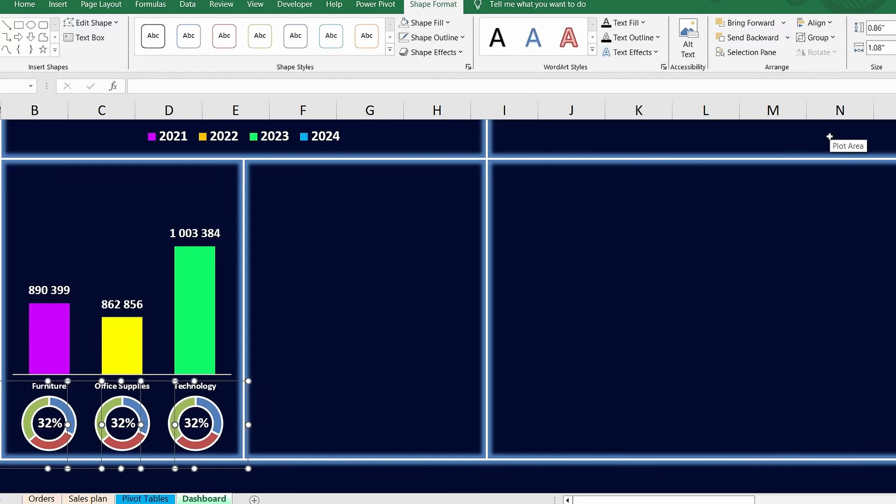
{"action": "left_click", "coordinate": [377, 387]}
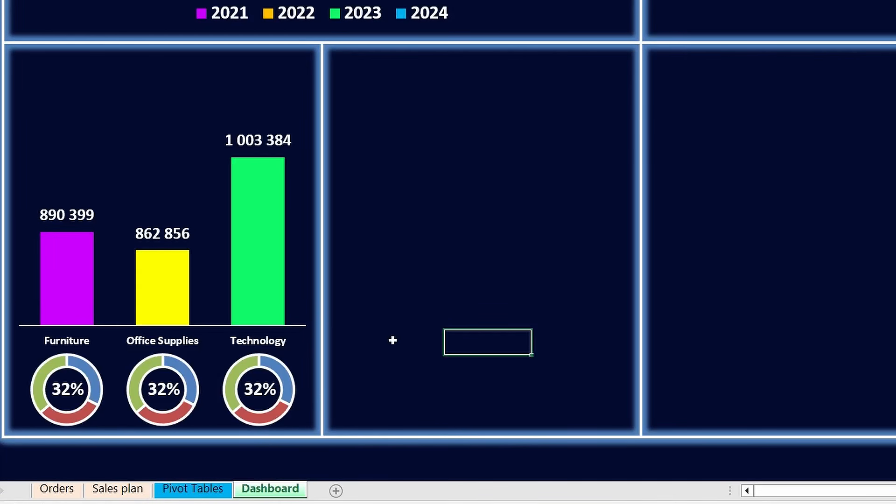
Step: Give the blue slice of the Furniture doughnut a solid magenta fill matching the Furniture column
{"action": "left_click", "coordinate": [42, 368]}
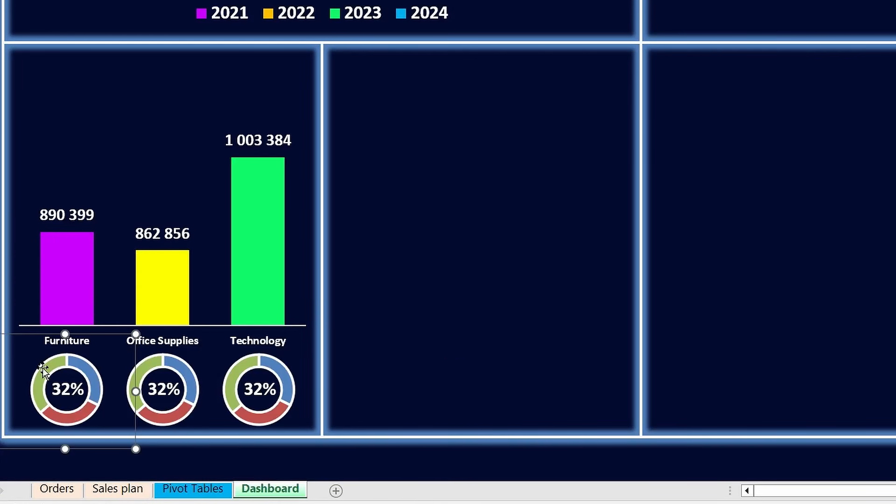
{"action": "left_click", "coordinate": [46, 369]}
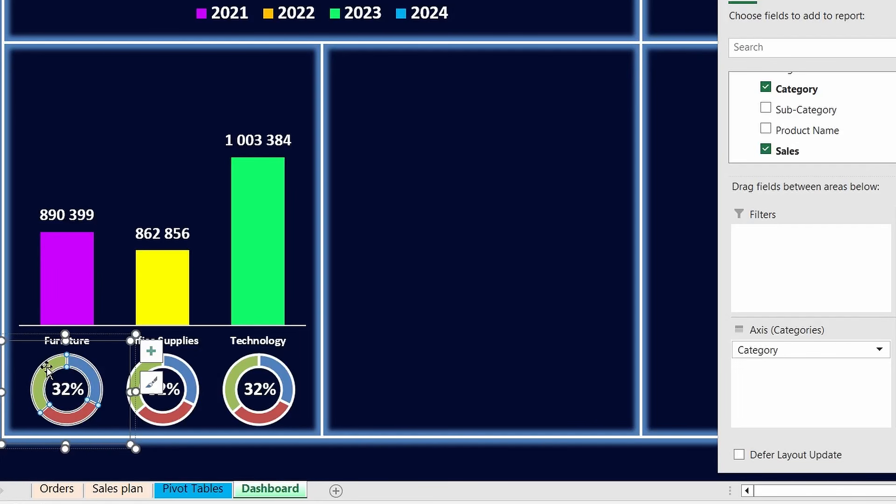
{"action": "left_click", "coordinate": [90, 371]}
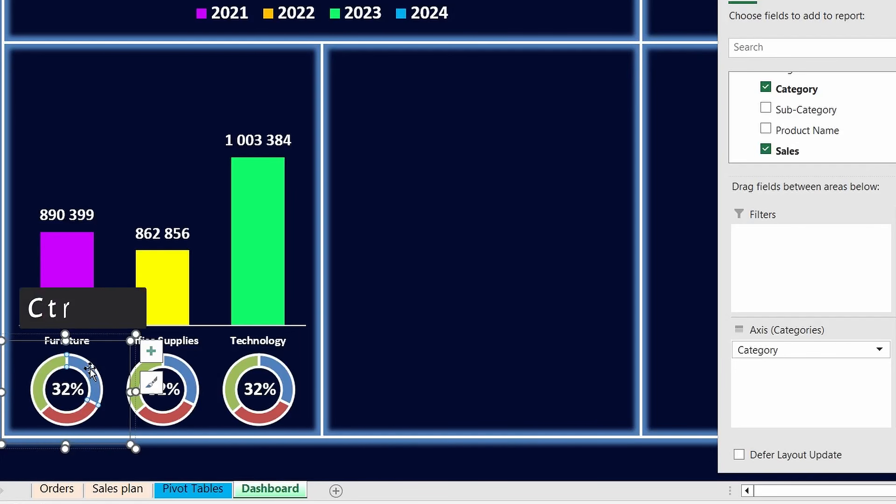
{"action": "key", "text": "ctrl+1"}
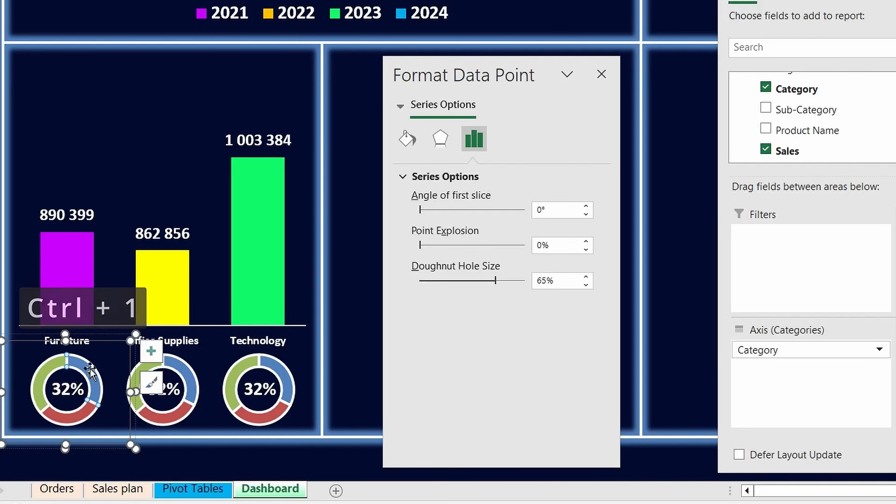
{"action": "left_click", "coordinate": [410, 148]}
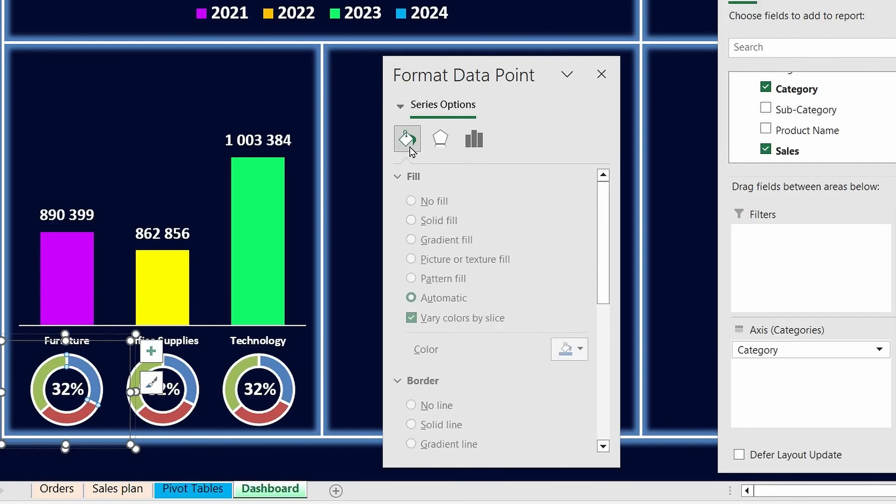
{"action": "left_click", "coordinate": [417, 220]}
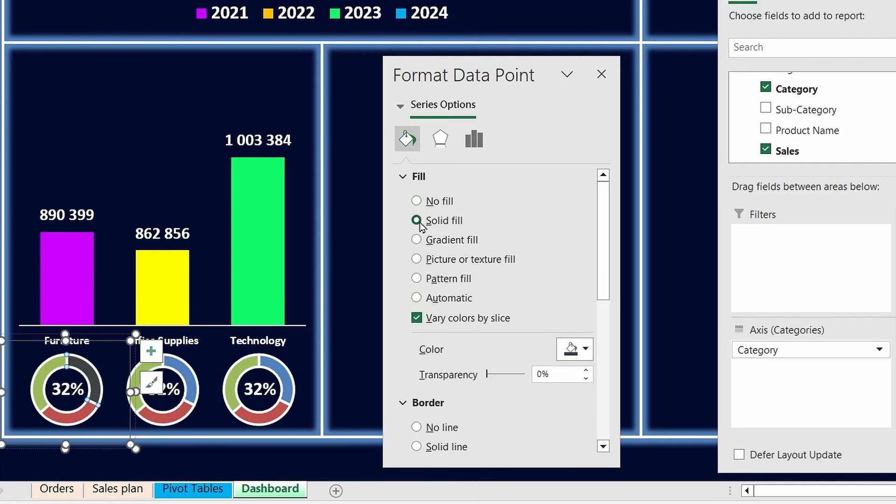
{"action": "left_click", "coordinate": [587, 350]}
{"action": "left_click", "coordinate": [577, 306]}
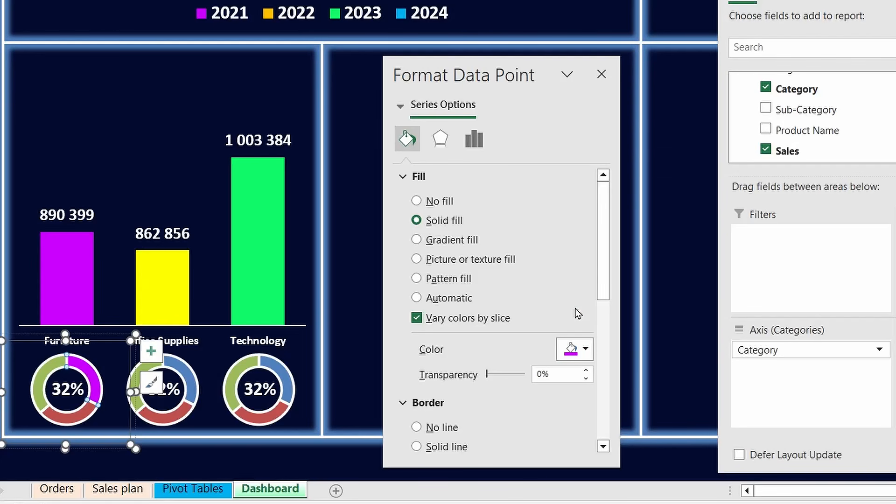
Step: Give the Furniture doughnut's magenta slice a solid border in the same magenta
{"action": "left_click", "coordinate": [416, 447]}
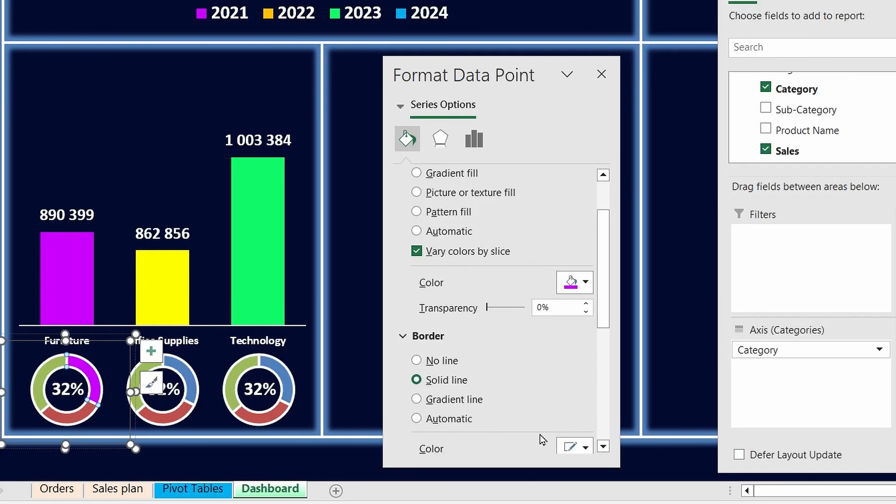
{"action": "scroll", "coordinate": [546, 434], "scroll_direction": "down", "scroll_amount": 2}
{"action": "left_click", "coordinate": [586, 382]}
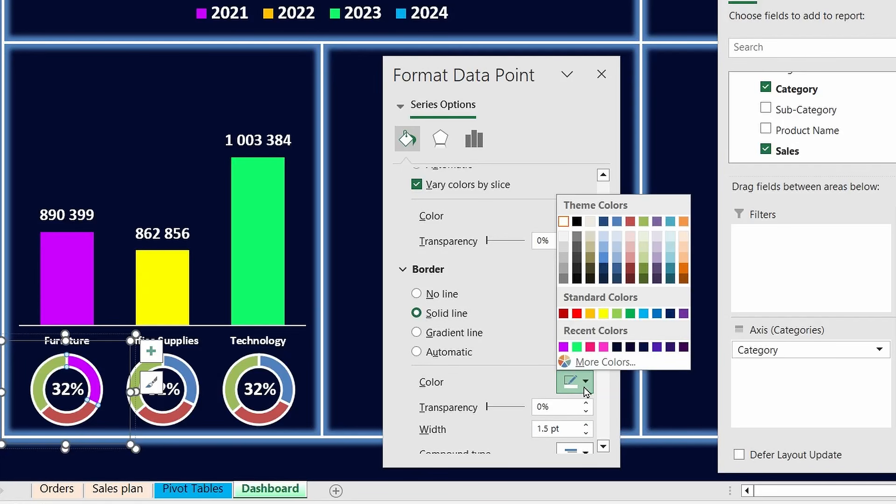
{"action": "left_click", "coordinate": [563, 347]}
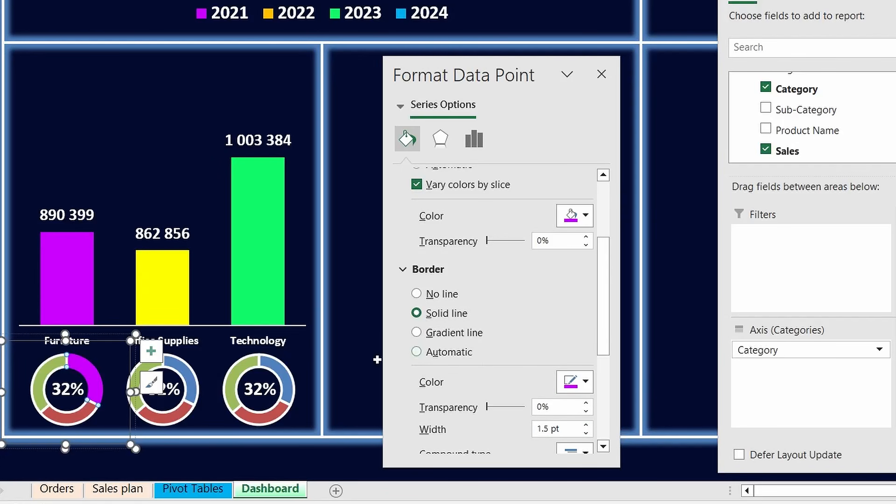
Step: Recolour the green slice of the Furniture doughnut with a very light grey fill and a matching border
{"action": "left_click", "coordinate": [45, 371]}
{"action": "left_click", "coordinate": [586, 216]}
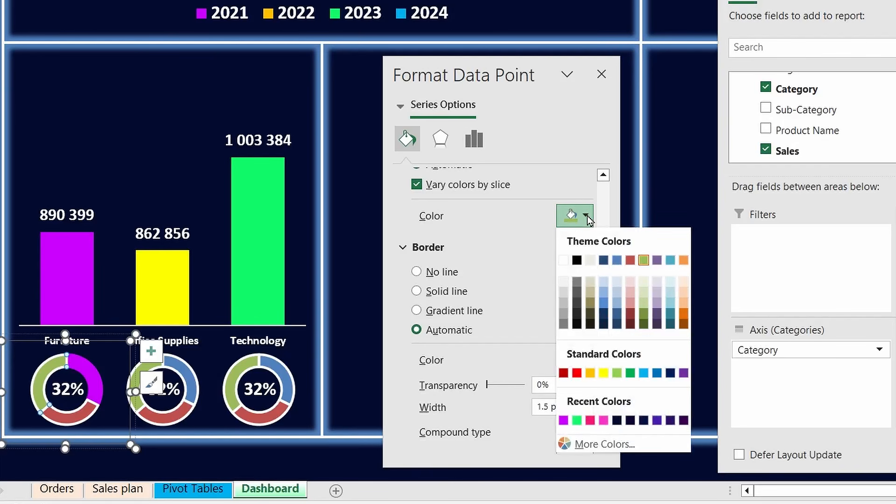
{"action": "left_click", "coordinate": [563, 280]}
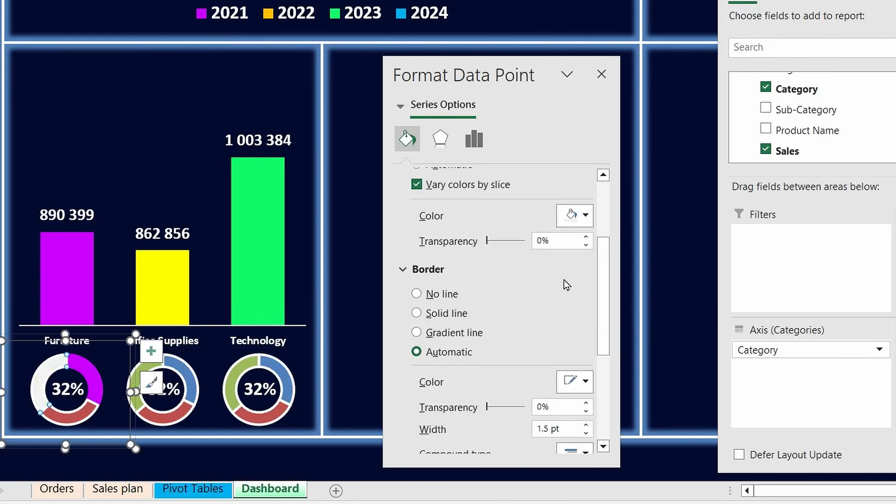
{"action": "left_click", "coordinate": [586, 383]}
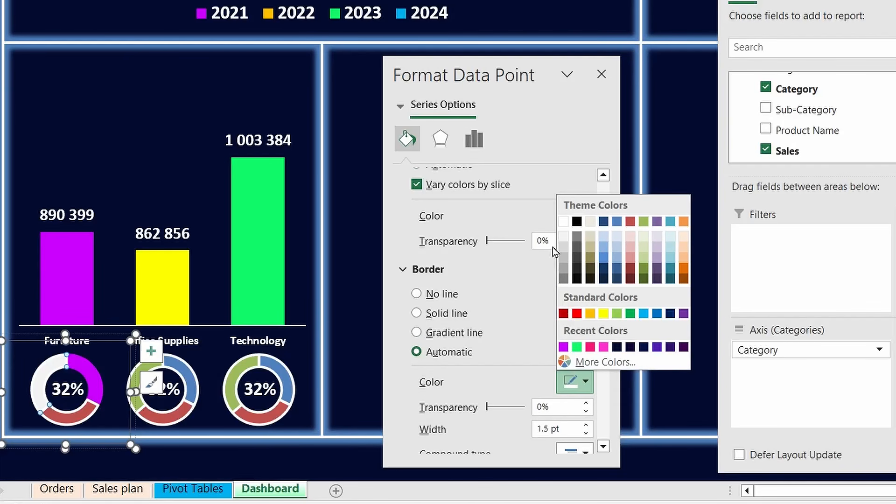
{"action": "left_click", "coordinate": [564, 236]}
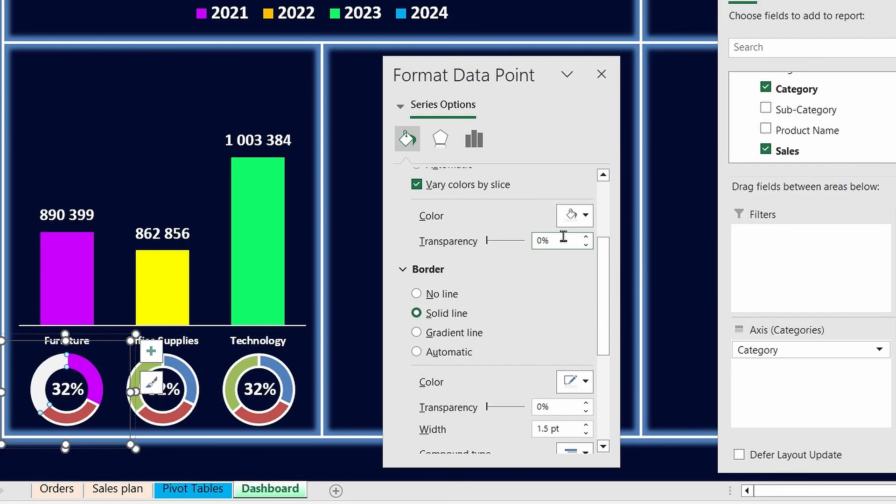
Step: Recolour the red slice of the Furniture doughnut with the same very light grey fill and border
{"action": "left_click", "coordinate": [67, 414]}
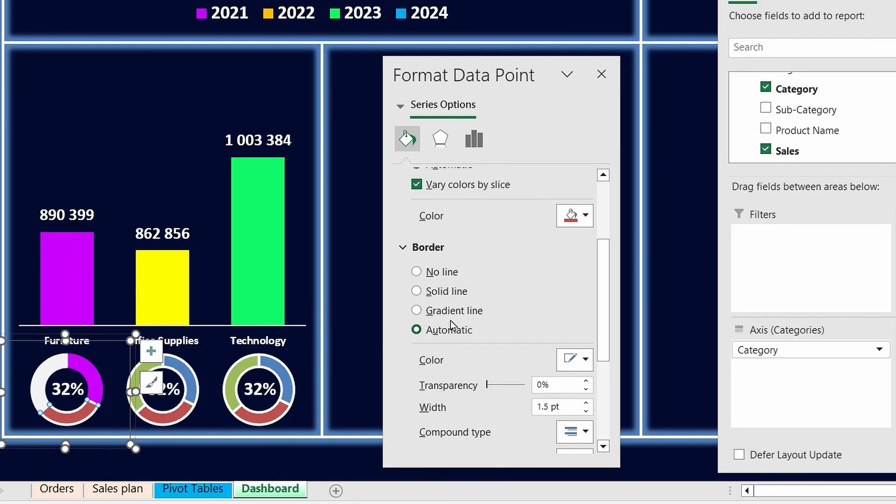
{"action": "left_click", "coordinate": [580, 218]}
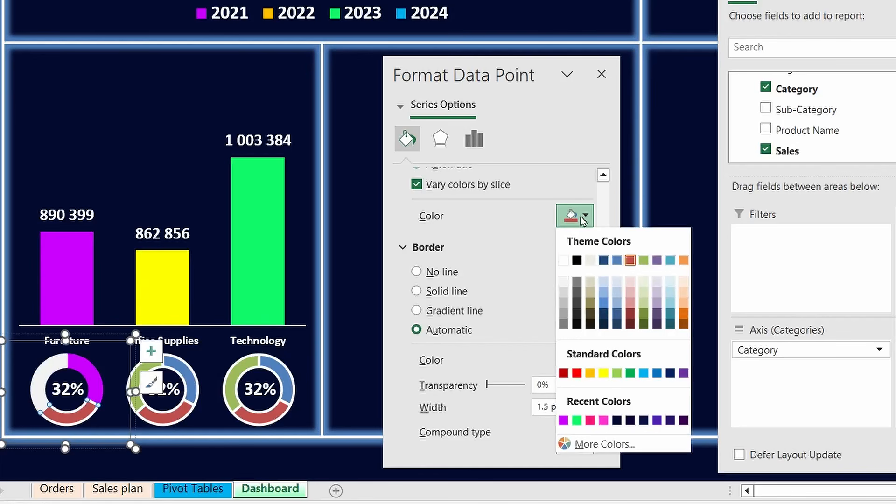
{"action": "left_click", "coordinate": [564, 282]}
{"action": "left_click", "coordinate": [578, 375]}
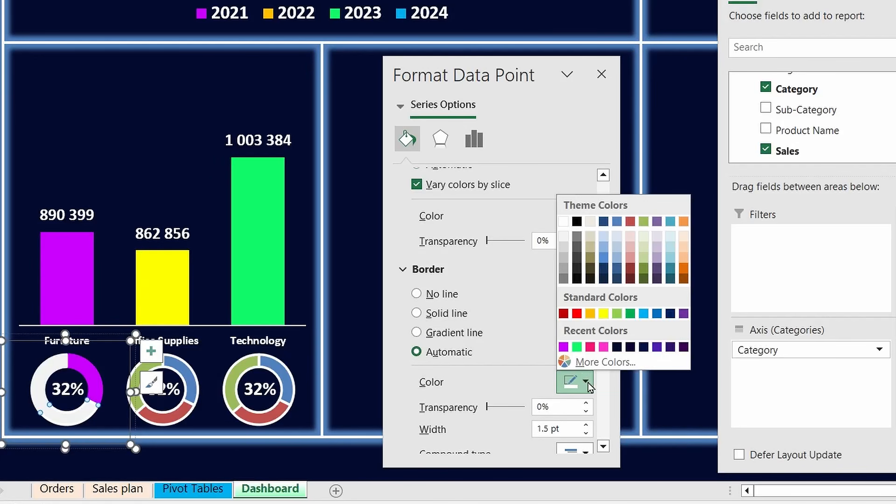
{"action": "left_click", "coordinate": [564, 237]}
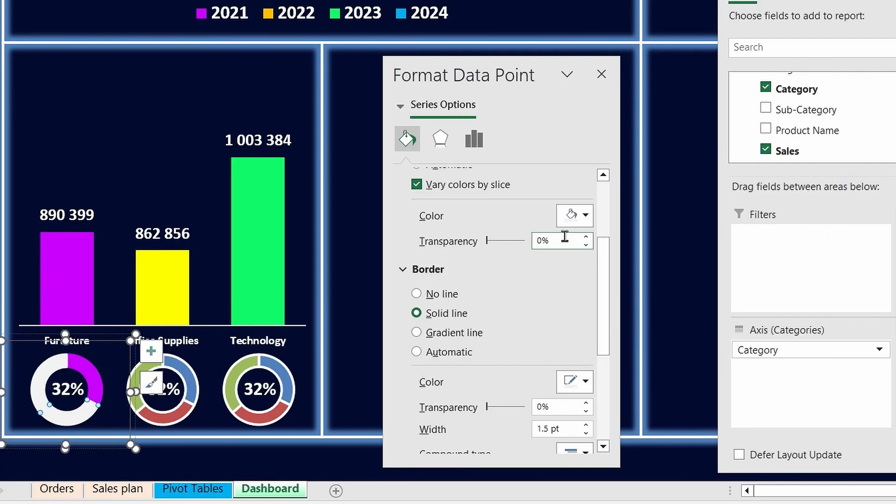
Step: Link the Office Supplies doughnut's percentage text box to cell D60 of the Pivot Tables sheet and reduce its font size to 11
{"action": "left_click", "coordinate": [187, 381]}
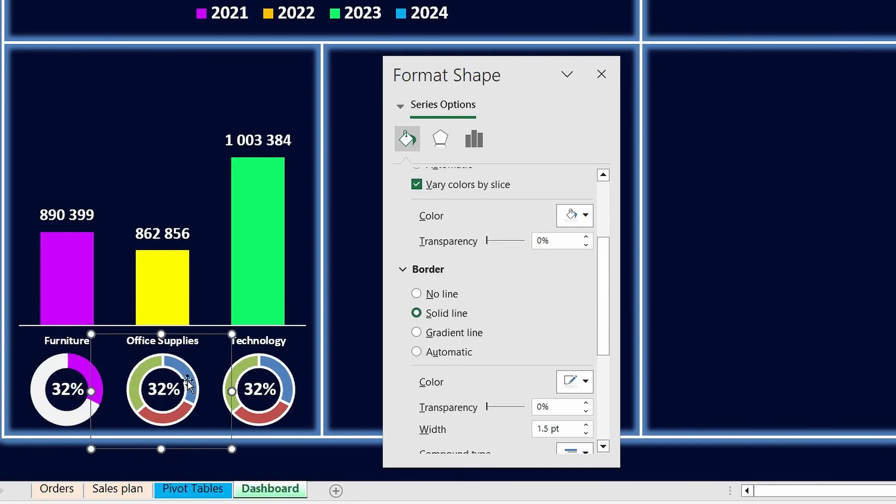
{"action": "left_click", "coordinate": [164, 390]}
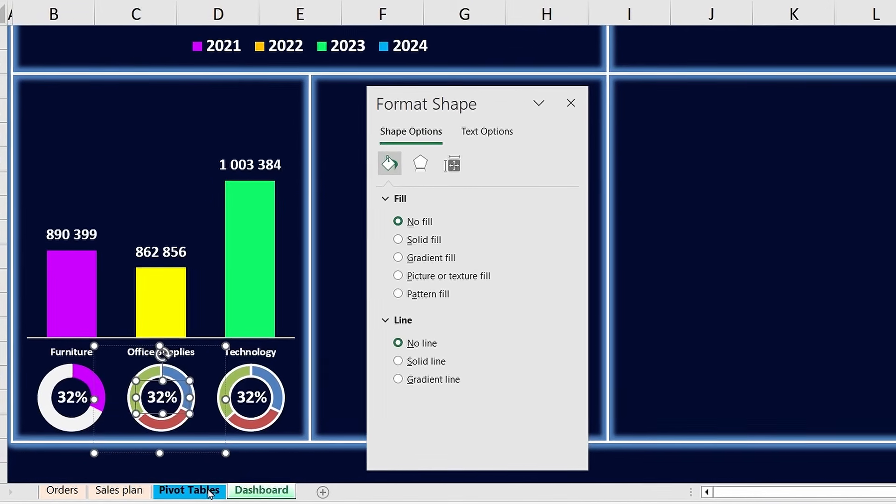
{"action": "left_click", "coordinate": [210, 491]}
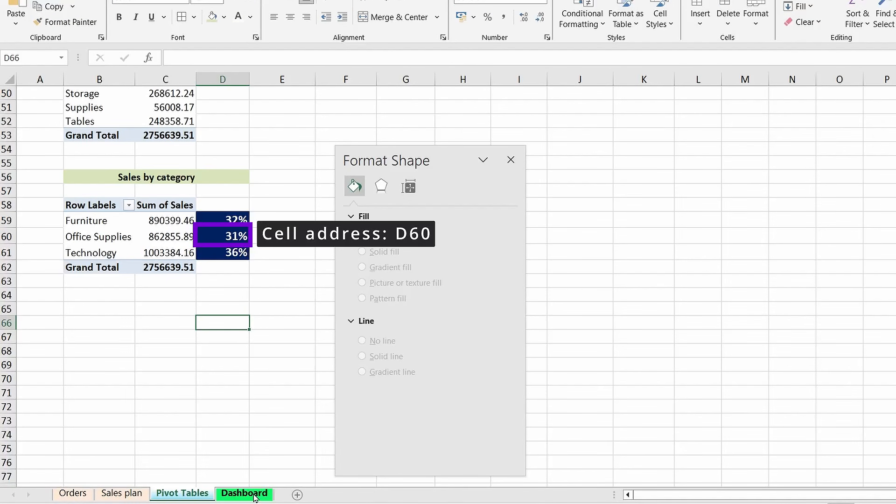
{"action": "left_click", "coordinate": [244, 493]}
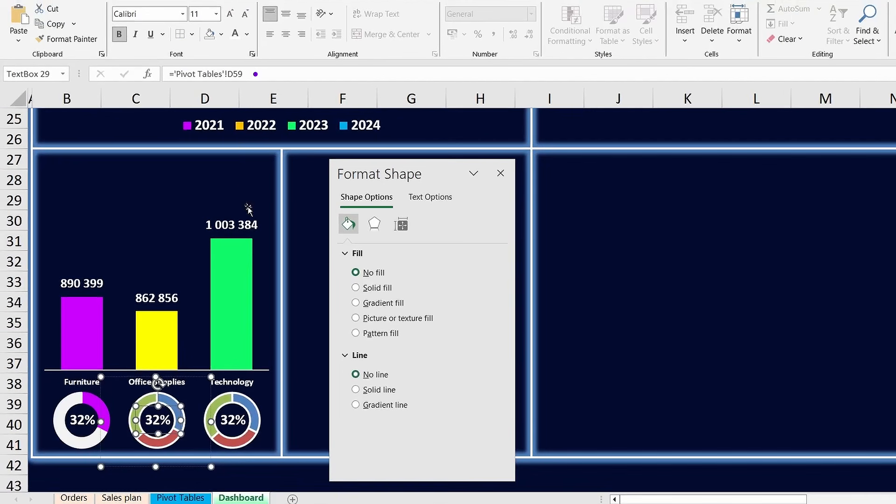
{"action": "left_click", "coordinate": [249, 75]}
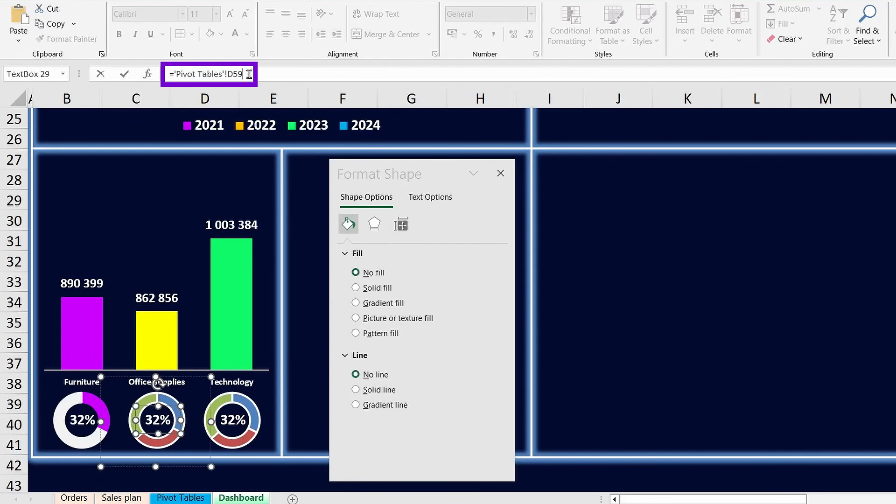
{"action": "type", "text": "60"}
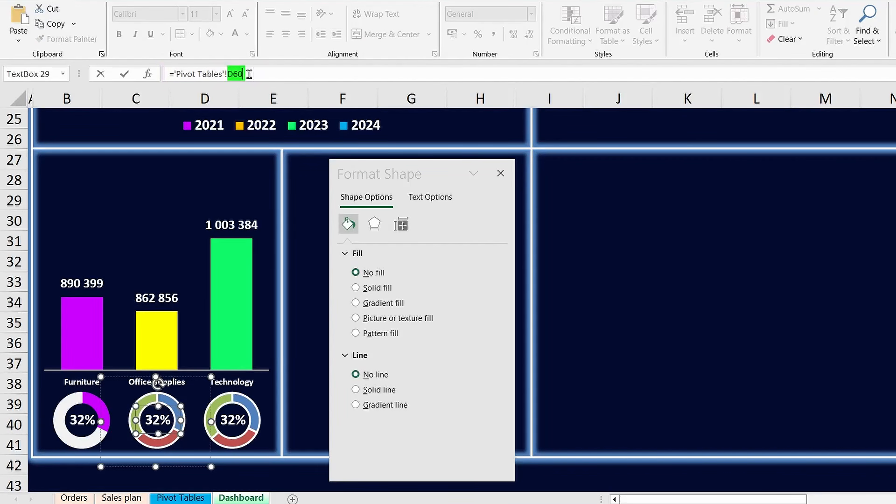
{"action": "key", "text": "Return"}
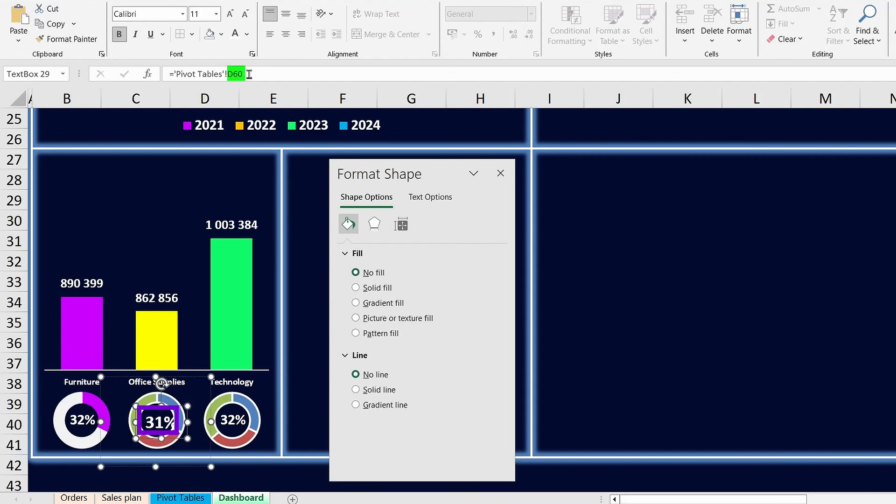
{"action": "left_click", "coordinate": [245, 17]}
{"action": "left_click", "coordinate": [245, 18]}
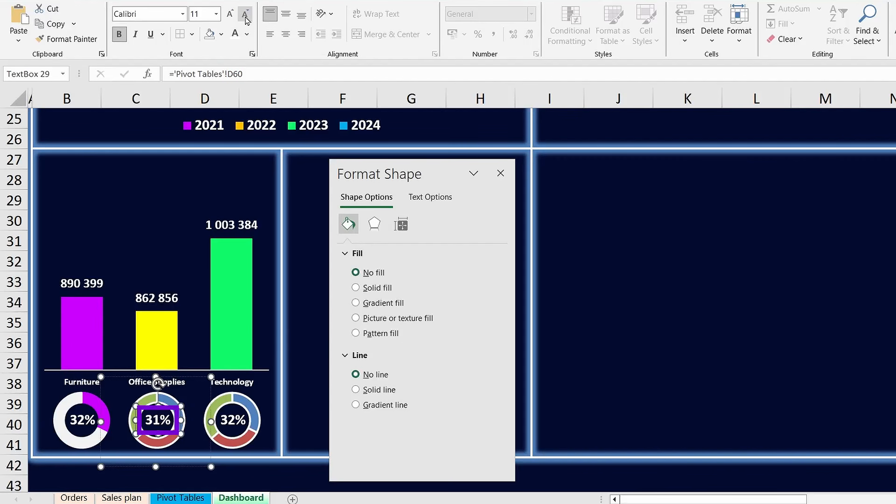
Step: Recolour the red slice of the Office Supplies doughnut with a yellow fill and a matching solid yellow border
{"action": "left_click", "coordinate": [152, 399]}
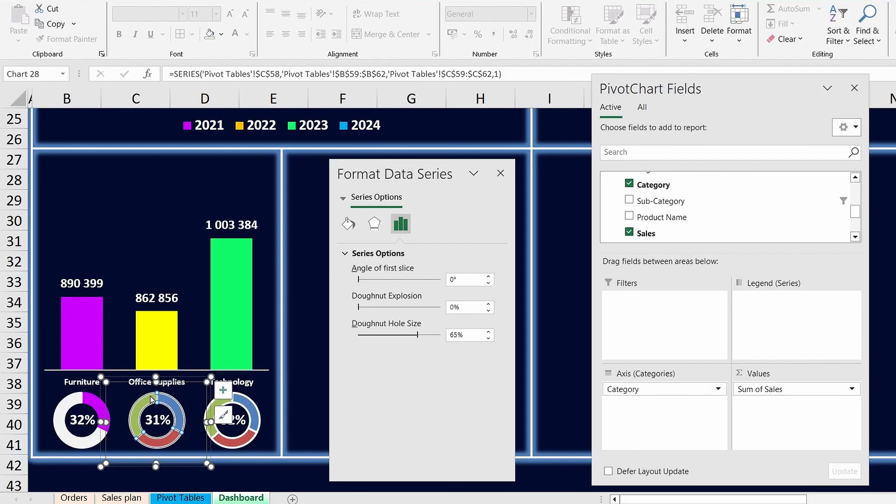
{"action": "left_click", "coordinate": [148, 444]}
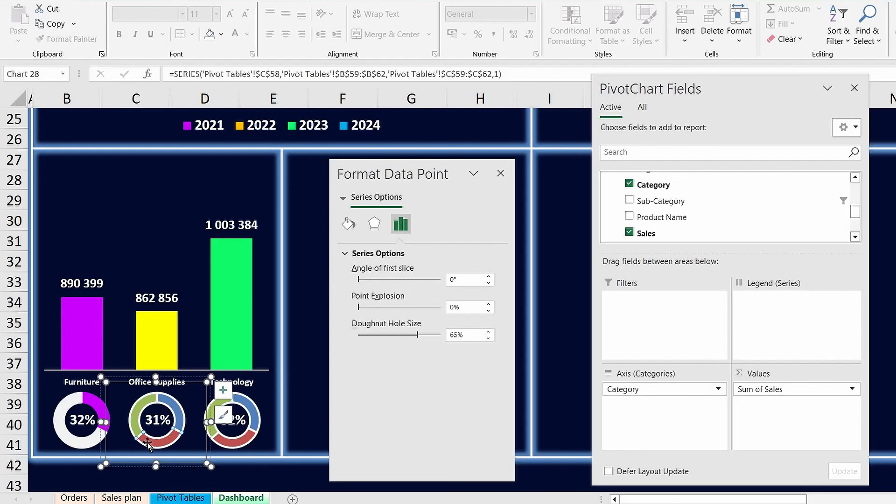
{"action": "left_click", "coordinate": [348, 224]}
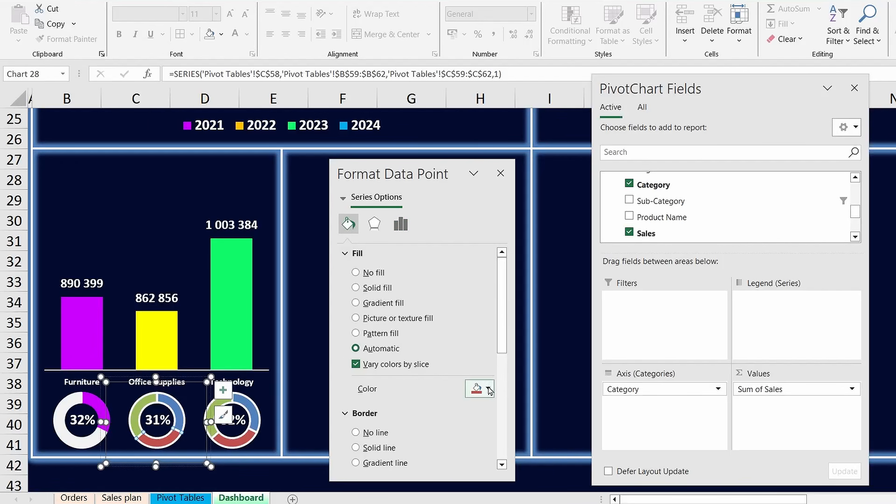
{"action": "left_click", "coordinate": [489, 391]}
{"action": "left_click", "coordinate": [502, 318]}
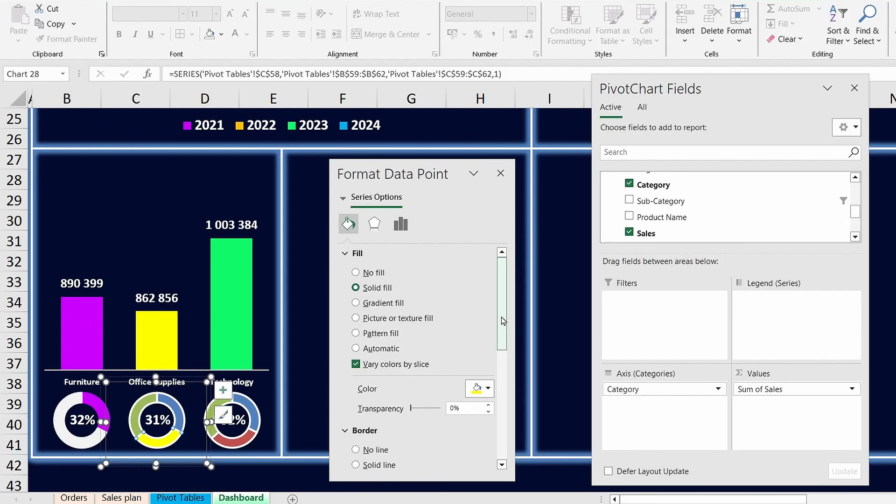
{"action": "scroll", "coordinate": [416, 457], "scroll_direction": "down", "scroll_amount": 3}
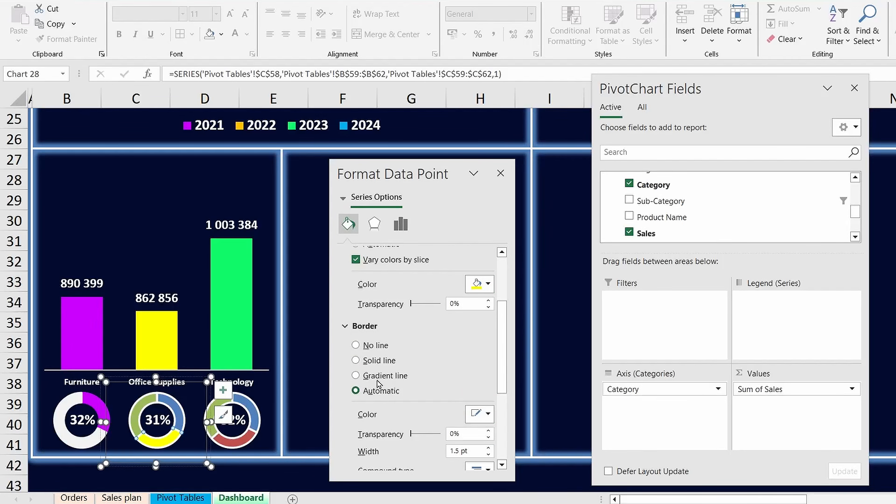
{"action": "left_click", "coordinate": [374, 361]}
{"action": "left_click", "coordinate": [488, 414]}
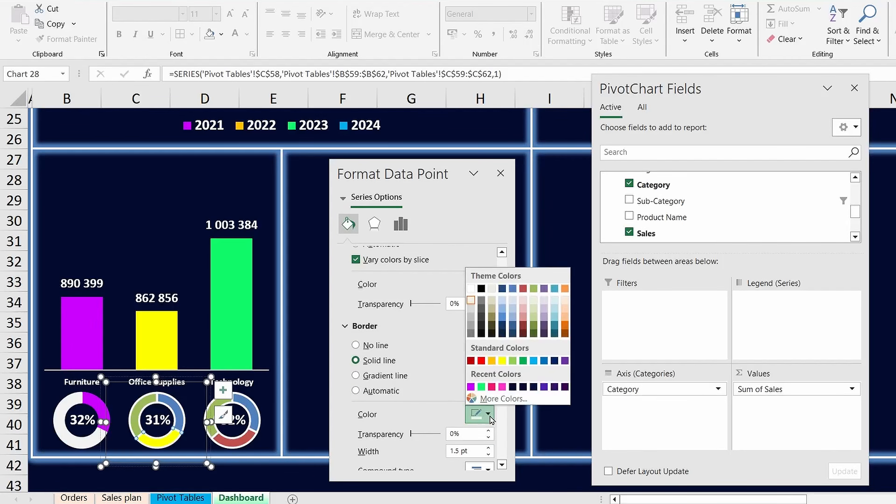
{"action": "left_click", "coordinate": [502, 361]}
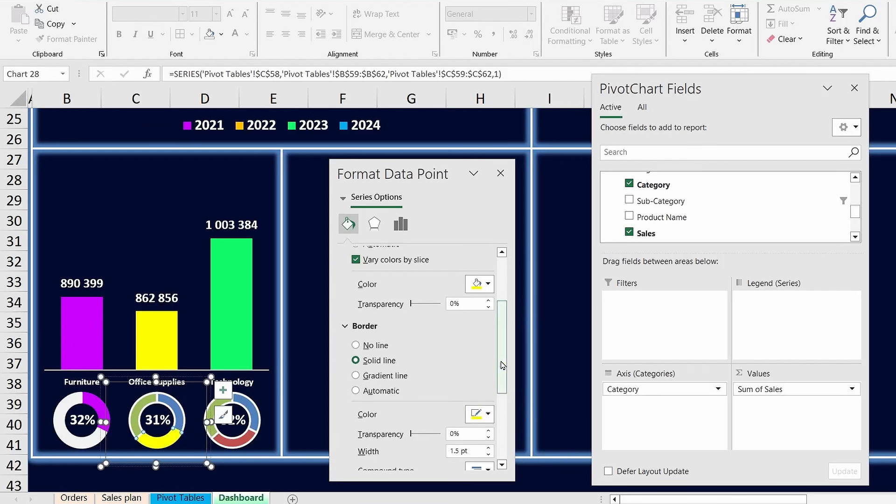
Step: Recolour the green slice of the Office Supplies doughnut with a very light grey fill and a matching border
{"action": "left_click", "coordinate": [135, 423]}
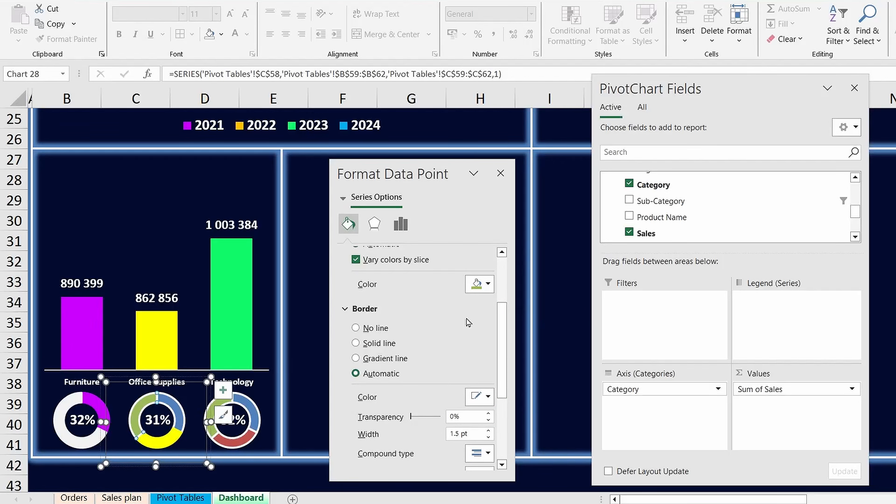
{"action": "left_click", "coordinate": [488, 285]}
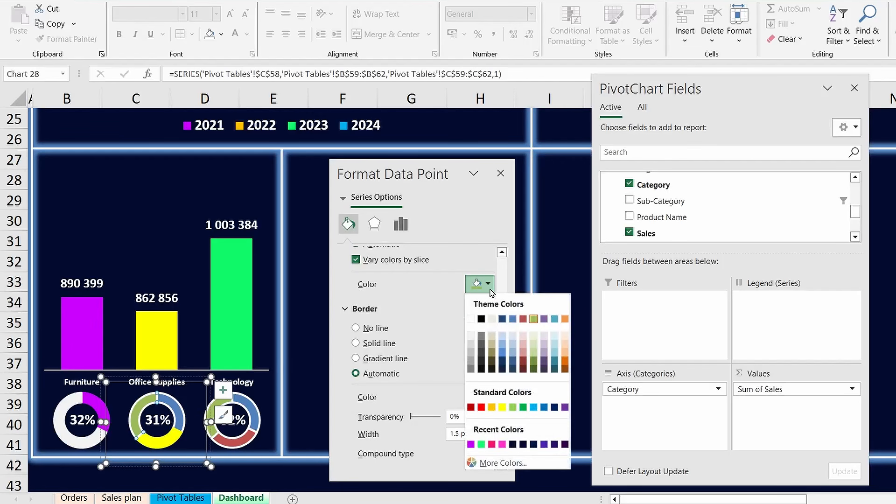
{"action": "left_click", "coordinate": [471, 341]}
{"action": "left_click", "coordinate": [488, 416]}
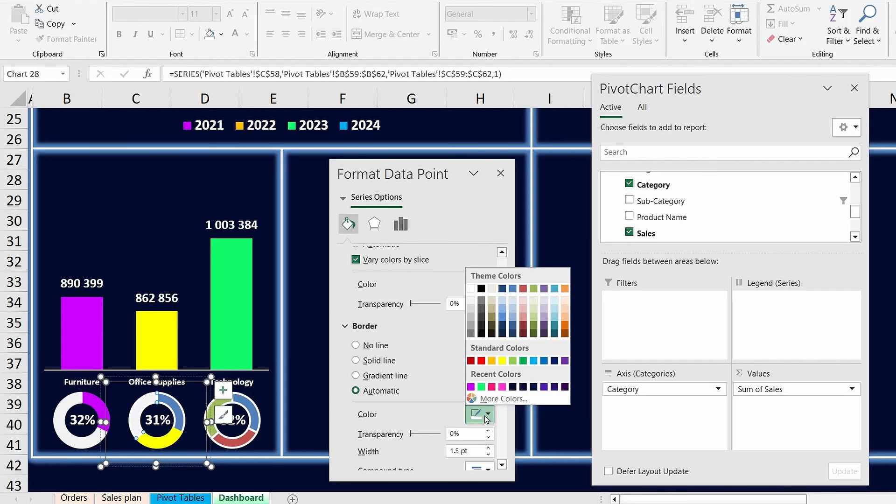
{"action": "left_click", "coordinate": [472, 300]}
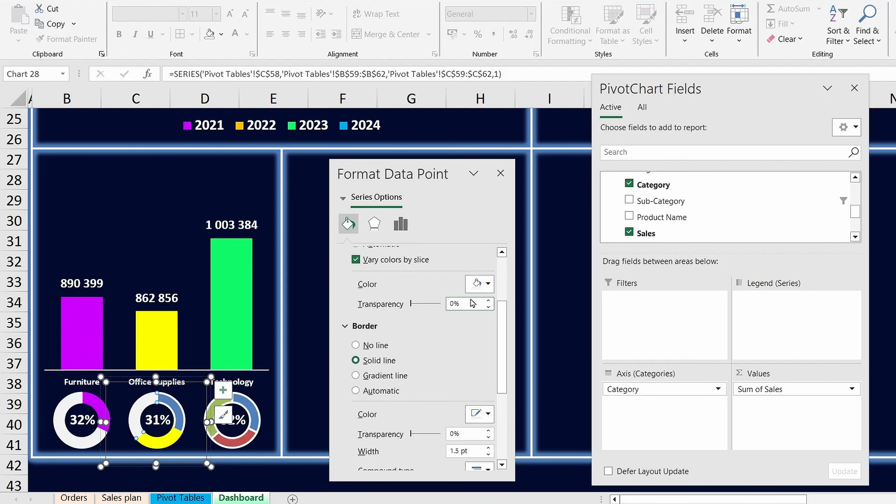
Step: Recolour the blue slice of the Office Supplies doughnut with the same very light grey fill and border
{"action": "left_click", "coordinate": [169, 400]}
{"action": "left_click", "coordinate": [169, 402]}
{"action": "left_click", "coordinate": [170, 402]}
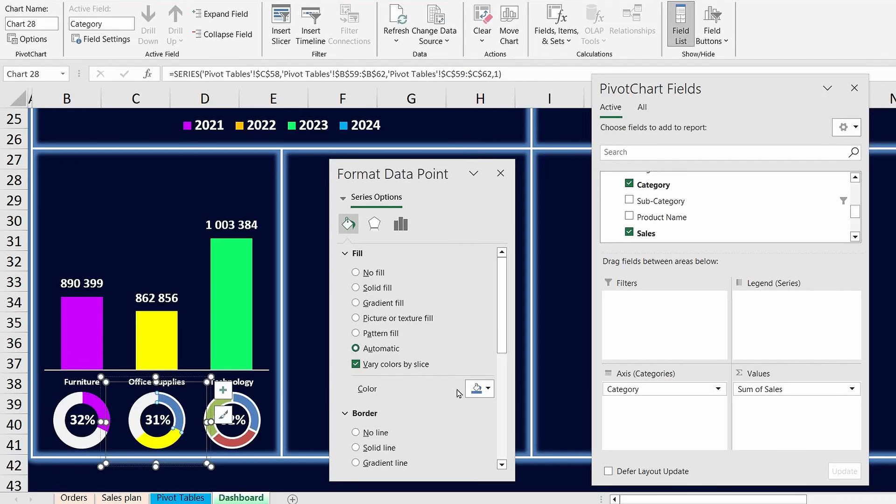
{"action": "left_click", "coordinate": [489, 391]}
{"action": "left_click", "coordinate": [471, 251]}
{"action": "scroll", "coordinate": [474, 337], "scroll_direction": "down", "scroll_amount": 5}
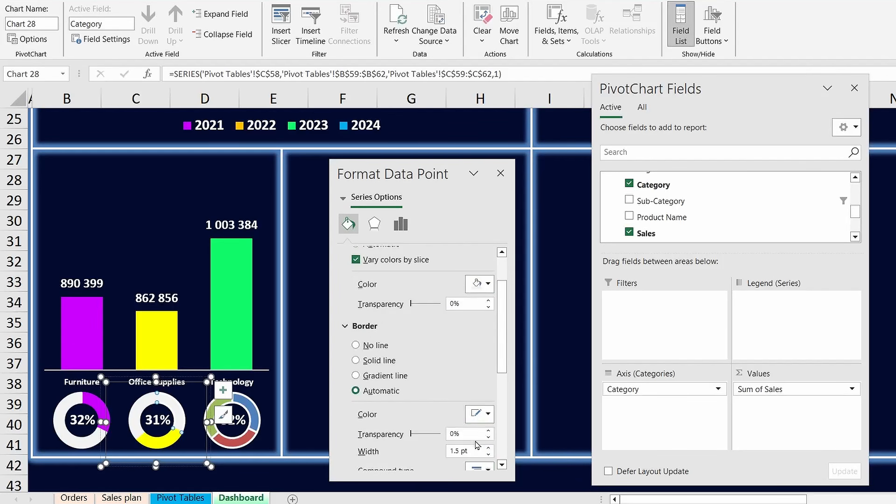
{"action": "left_click", "coordinate": [485, 362]}
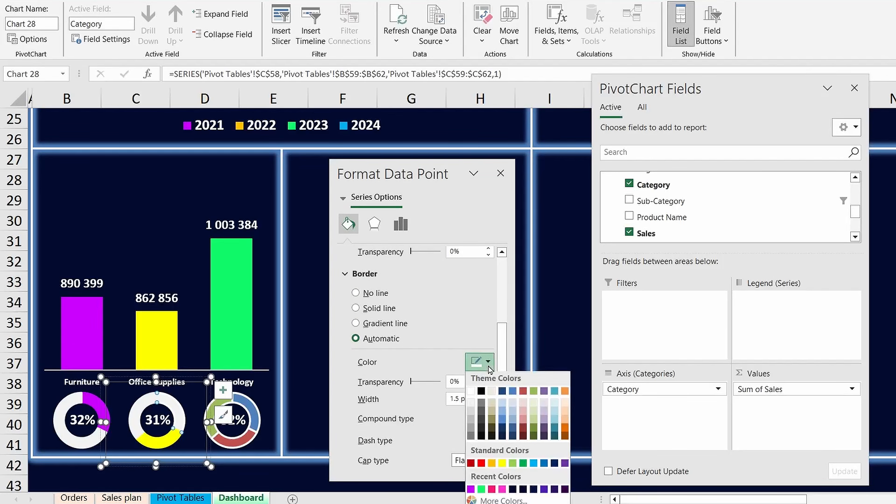
{"action": "left_click", "coordinate": [470, 405]}
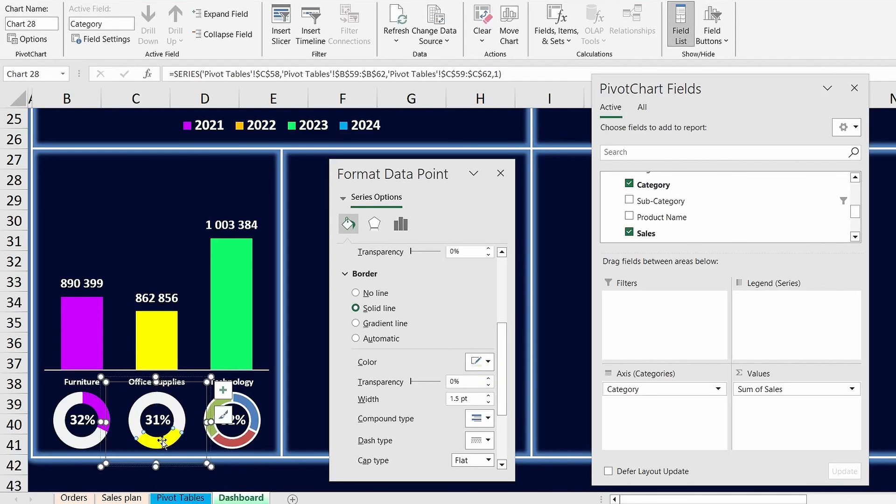
Step: Rotate the Office Supplies doughnut by setting its angle of first slice to 243°
{"action": "left_click", "coordinate": [403, 225]}
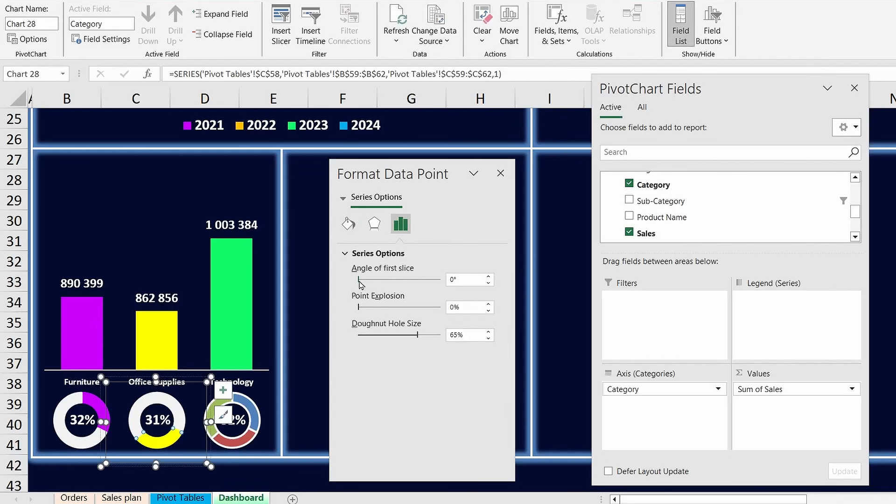
{"action": "left_click_drag", "start_coordinate": [358, 280], "coordinate": [414, 285]}
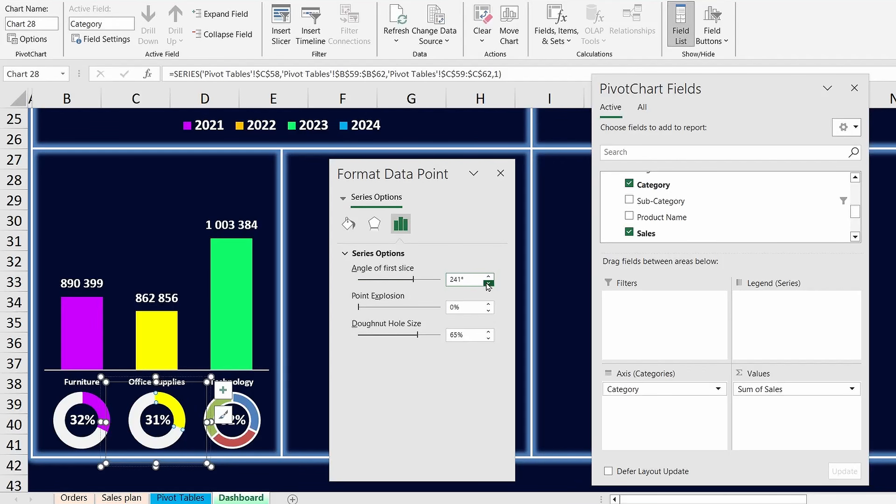
{"action": "left_click", "coordinate": [489, 277]}
{"action": "left_click", "coordinate": [489, 276]}
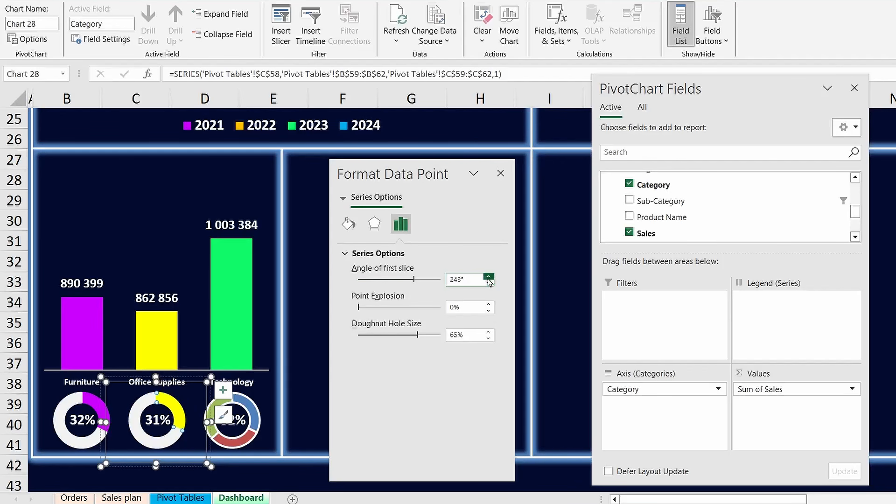
{"action": "left_click", "coordinate": [278, 435]}
Step: Link the Technology doughnut's percentage text box to cell D61 of the Pivot Tables sheet and reduce its font size to 11
{"action": "left_click", "coordinate": [232, 416]}
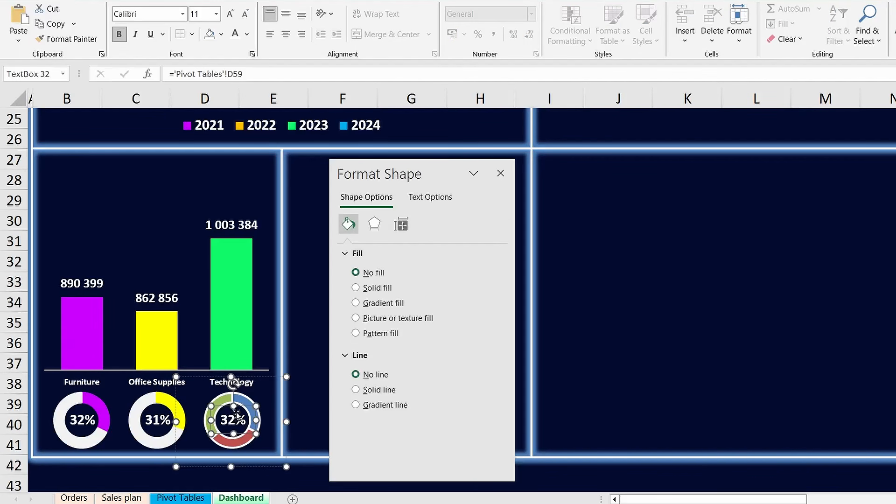
{"action": "left_click", "coordinate": [259, 76]}
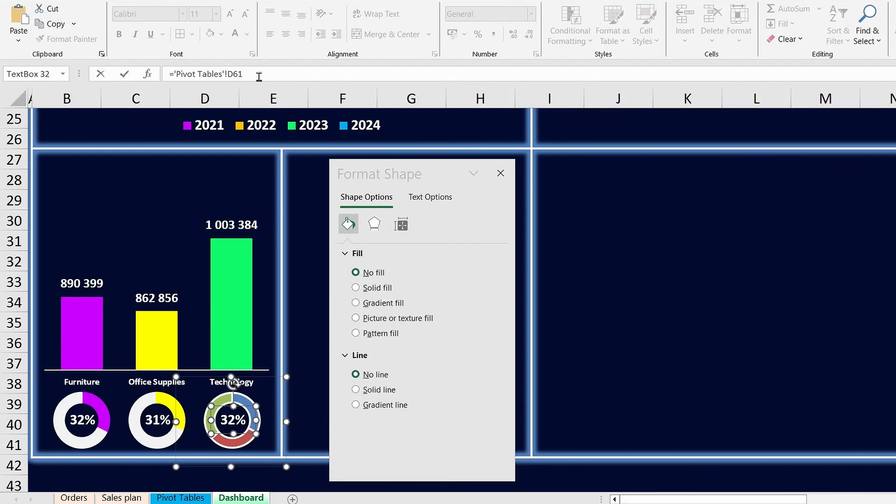
{"action": "key", "text": "Return"}
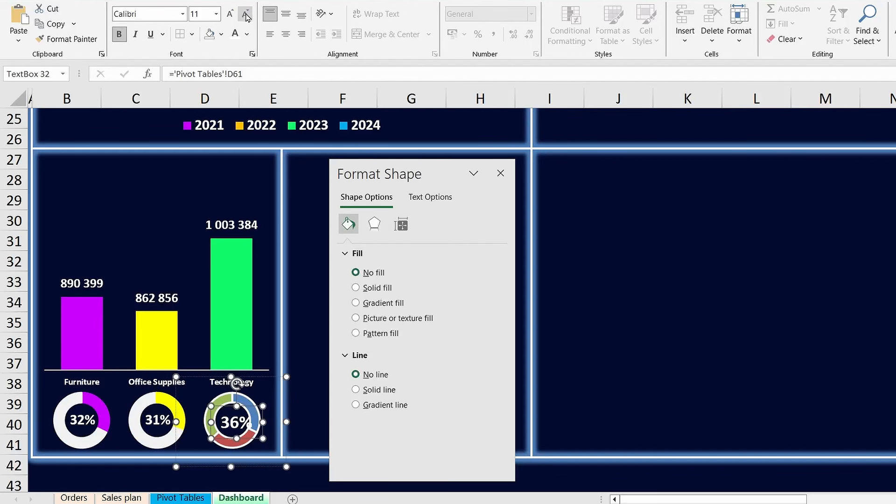
{"action": "left_click", "coordinate": [246, 15]}
{"action": "left_click", "coordinate": [246, 16]}
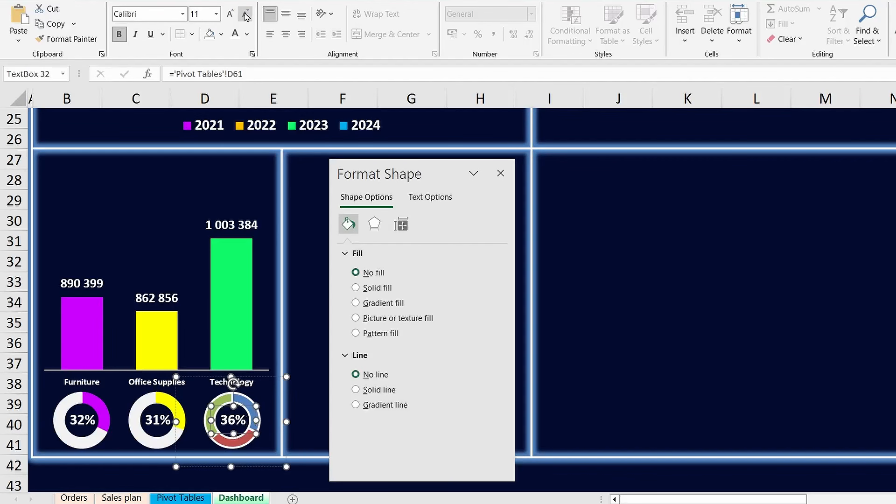
Step: Recolour the olive-green slice of the Technology doughnut with the column's bright green fill and a matching border
{"action": "left_click", "coordinate": [221, 400]}
{"action": "left_click", "coordinate": [217, 401]}
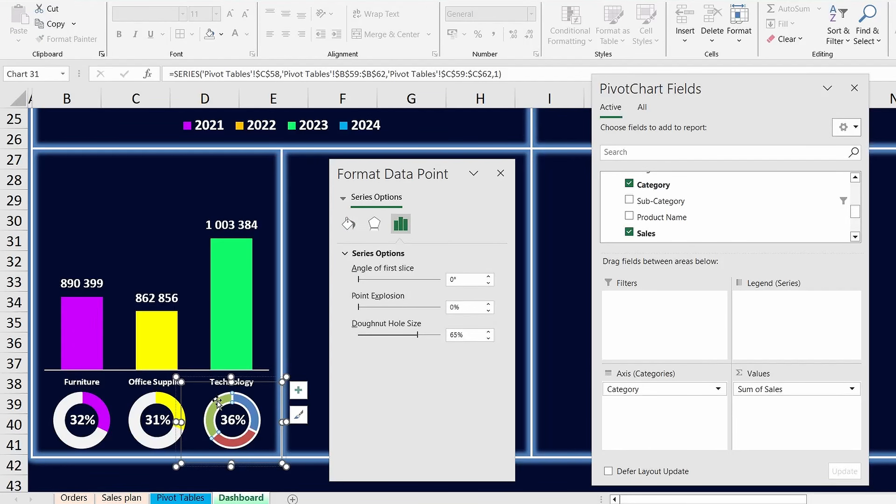
{"action": "left_click", "coordinate": [348, 224]}
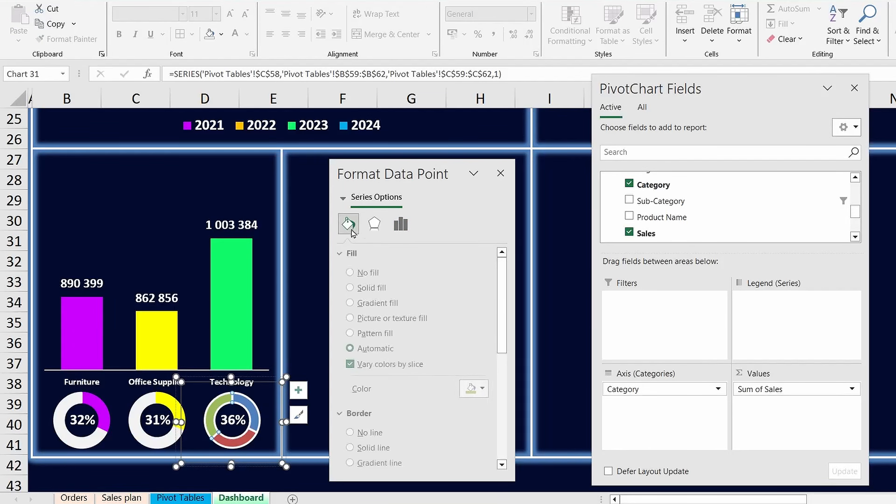
{"action": "left_click", "coordinate": [487, 391]}
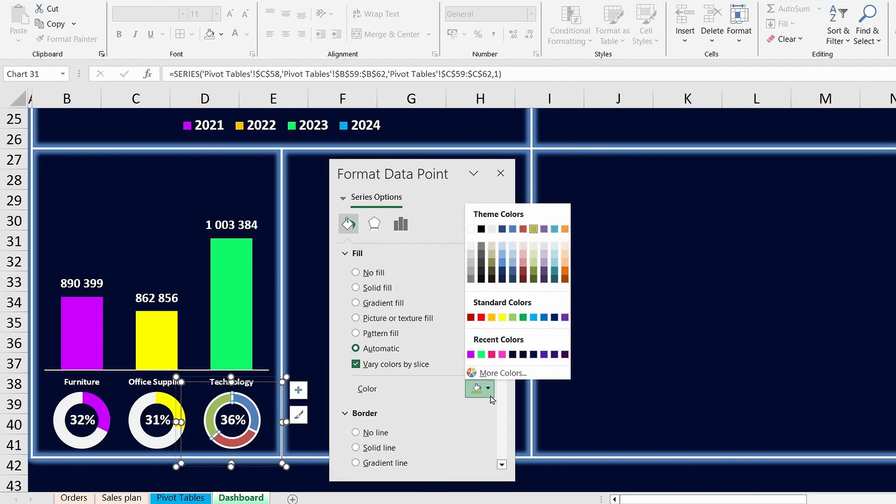
{"action": "left_click", "coordinate": [481, 355]}
{"action": "scroll", "coordinate": [460, 385], "scroll_direction": "down", "scroll_amount": 1}
{"action": "scroll", "coordinate": [460, 385], "scroll_direction": "down", "scroll_amount": 1}
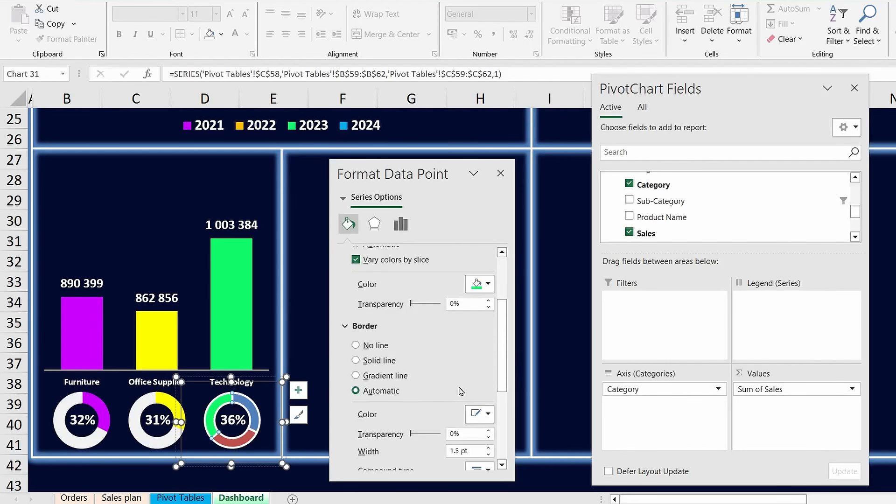
{"action": "left_click", "coordinate": [488, 414]}
{"action": "left_click", "coordinate": [471, 387]}
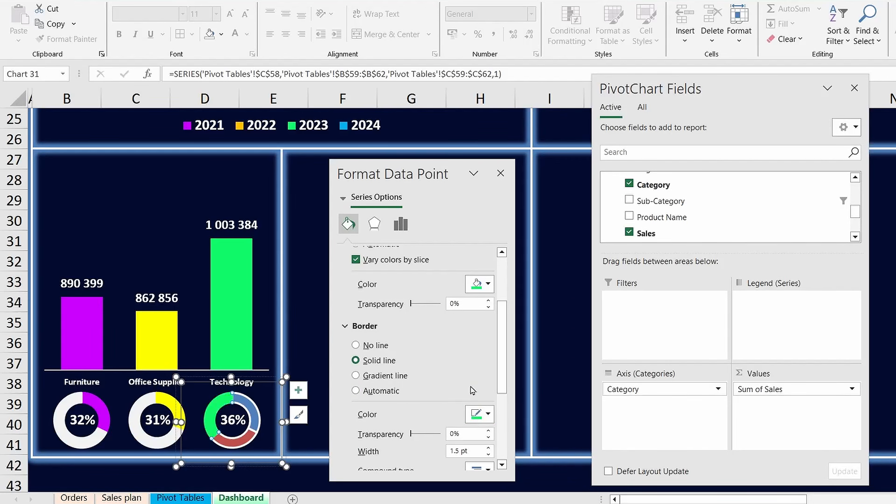
Step: Recolour the red slice of the Technology doughnut with a very light grey fill and a matching border
{"action": "key", "text": "ctrl+z"}
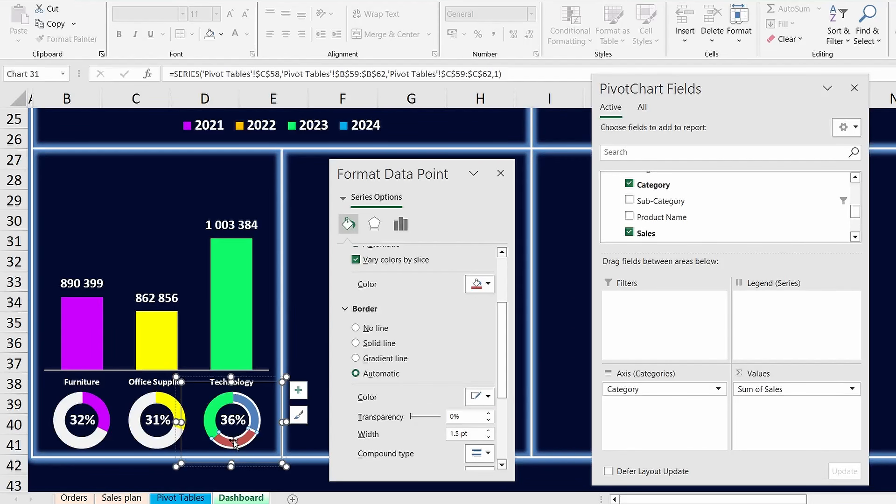
{"action": "key", "text": "ctrl+z"}
{"action": "left_click", "coordinate": [487, 284]}
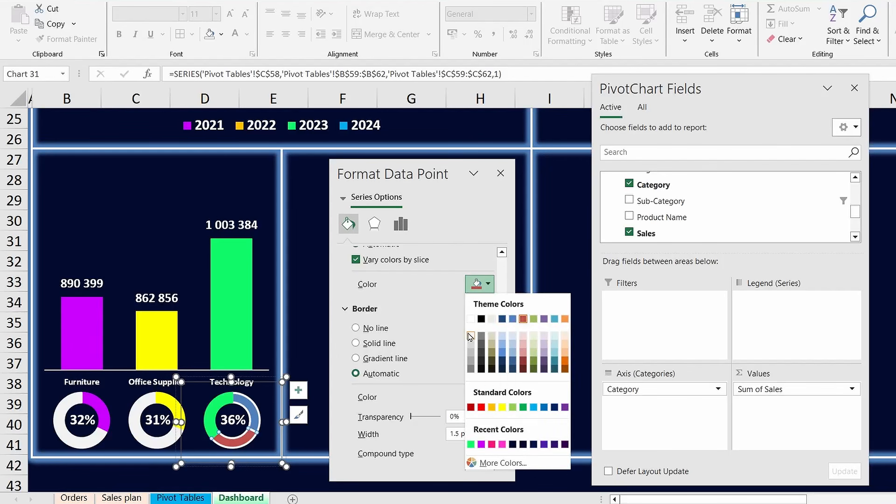
{"action": "left_click", "coordinate": [470, 336]}
{"action": "left_click", "coordinate": [488, 414]}
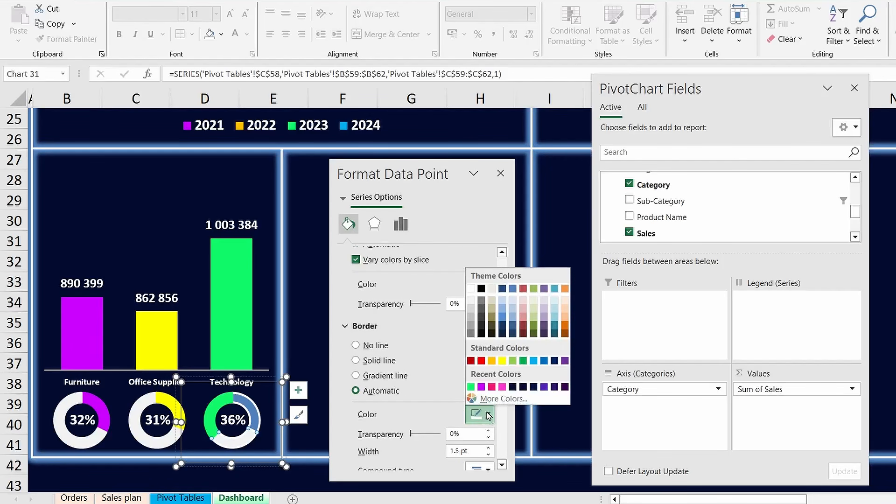
{"action": "left_click", "coordinate": [470, 301]}
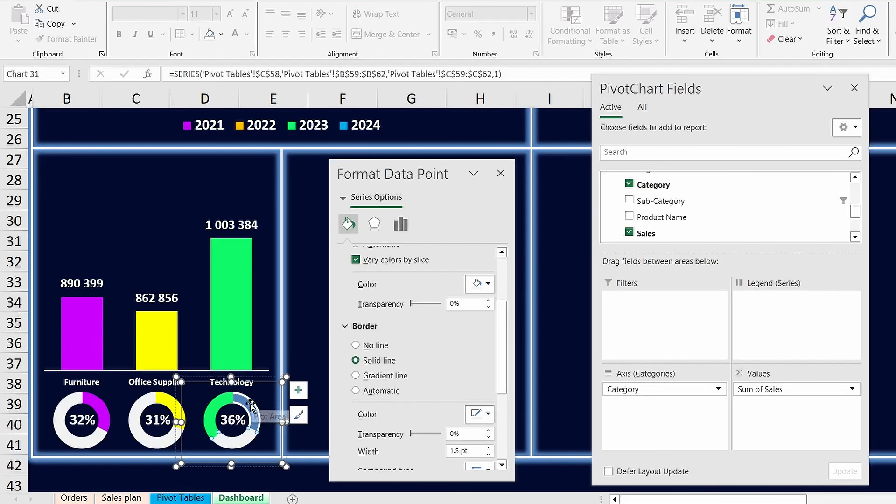
Step: Recolour the blue slice of the Technology doughnut with the same very light grey fill and border
{"action": "key", "text": "ctrl+z"}
{"action": "left_click", "coordinate": [485, 286]}
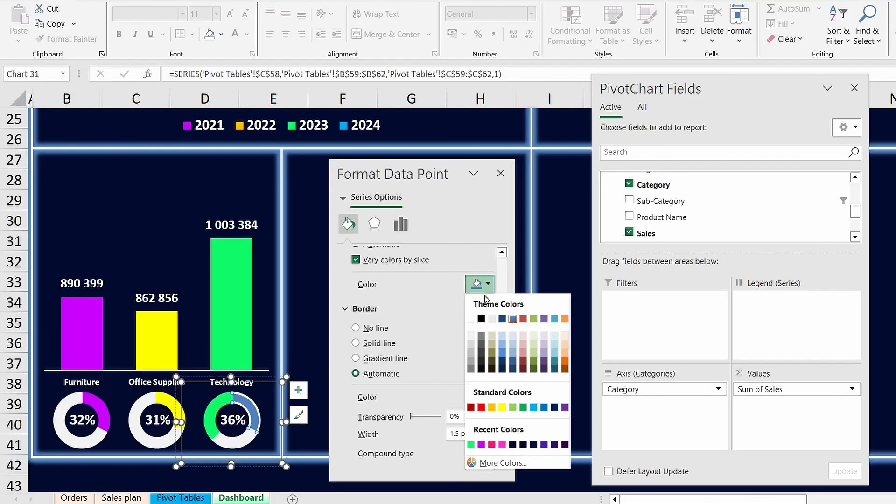
{"action": "left_click", "coordinate": [471, 337]}
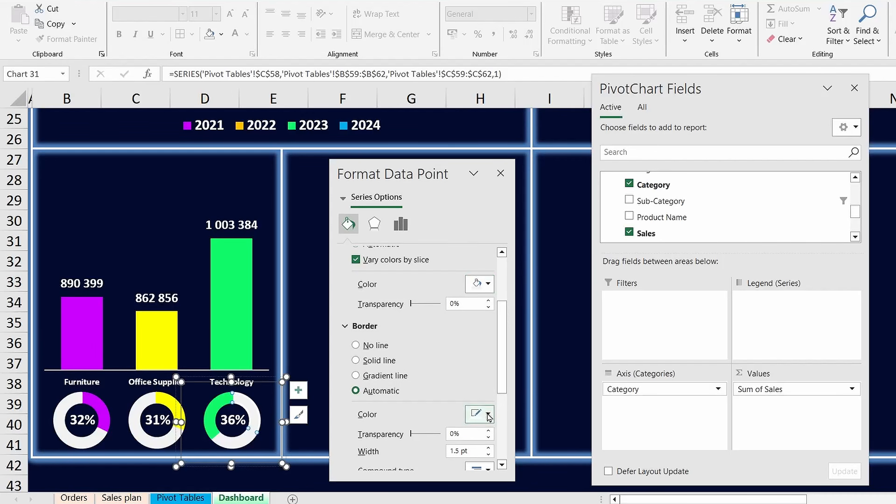
{"action": "left_click", "coordinate": [489, 415]}
{"action": "left_click", "coordinate": [470, 300]}
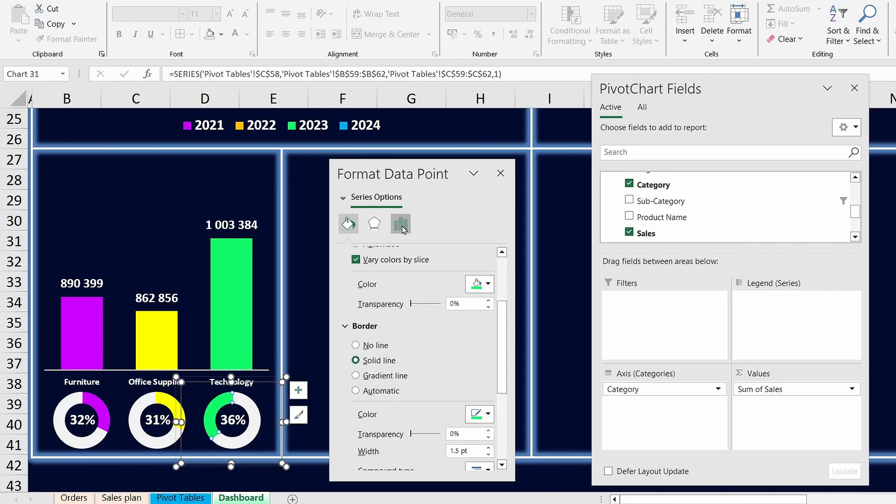
Step: Rotate the Technology doughnut to a first-slice angle slightly above 126° so its green slice starts at twelve o'clock
{"action": "left_click", "coordinate": [401, 224]}
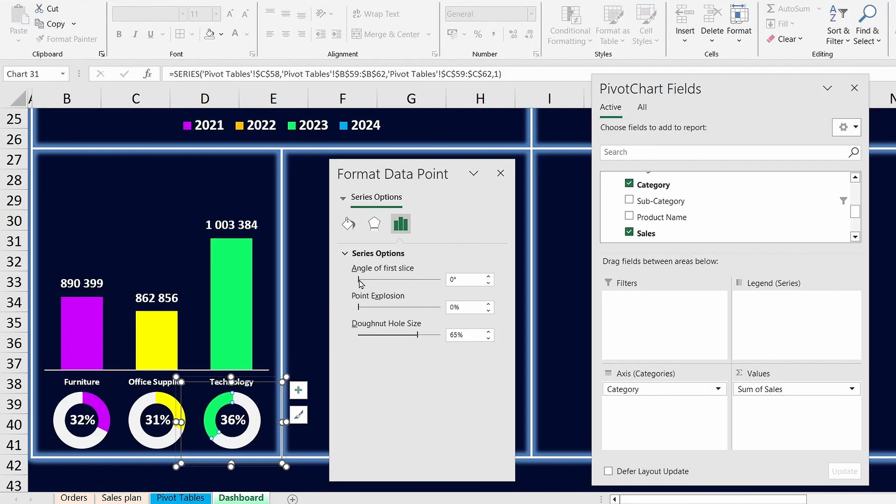
{"action": "left_click_drag", "start_coordinate": [360, 283], "coordinate": [388, 282]}
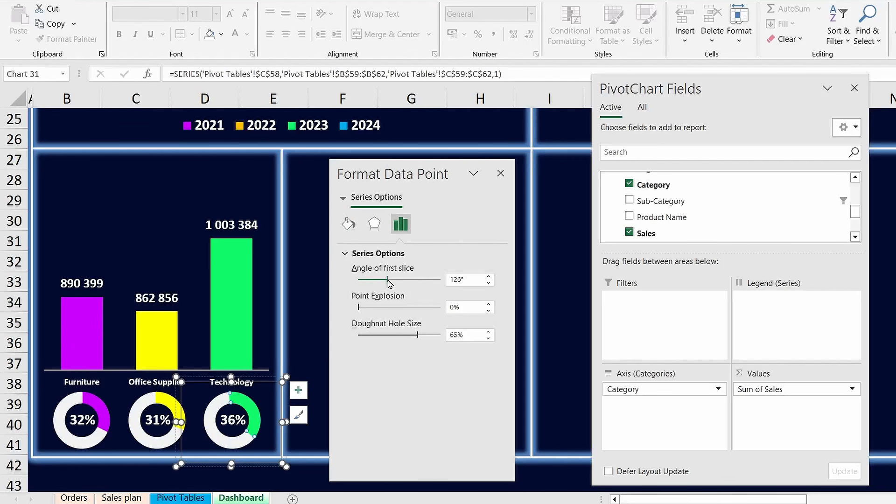
{"action": "left_click", "coordinate": [488, 277]}
{"action": "left_click", "coordinate": [313, 264]}
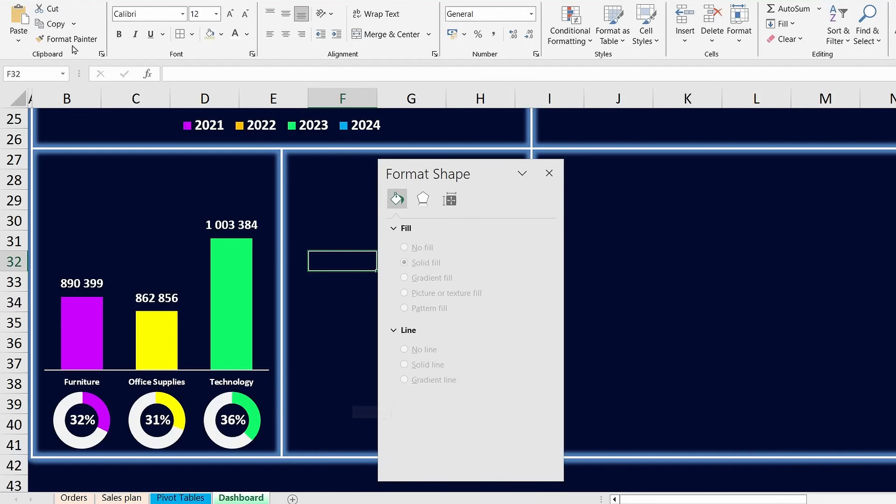
Step: Copy the "Revenue by month" title text box and place the copy above the category column chart, around rows 27–28
{"action": "scroll", "coordinate": [140, 187], "scroll_direction": "up", "scroll_amount": 8}
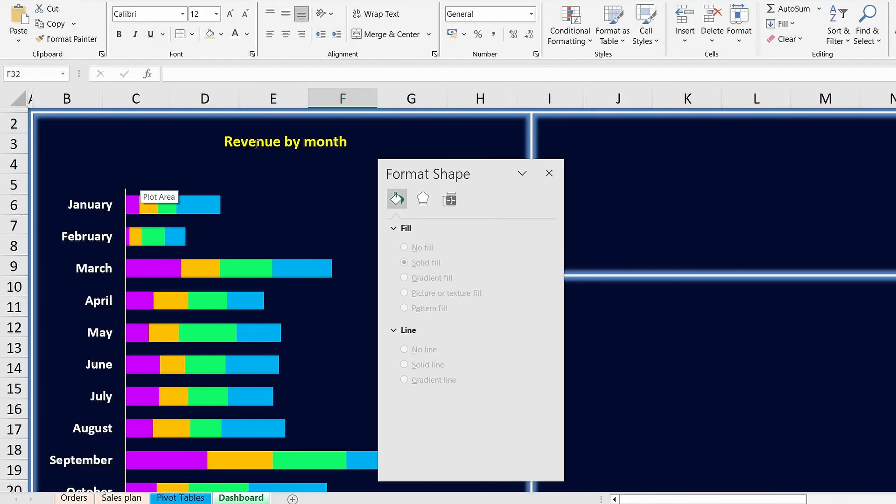
{"action": "left_click", "coordinate": [256, 145]}
{"action": "left_click", "coordinate": [251, 127]}
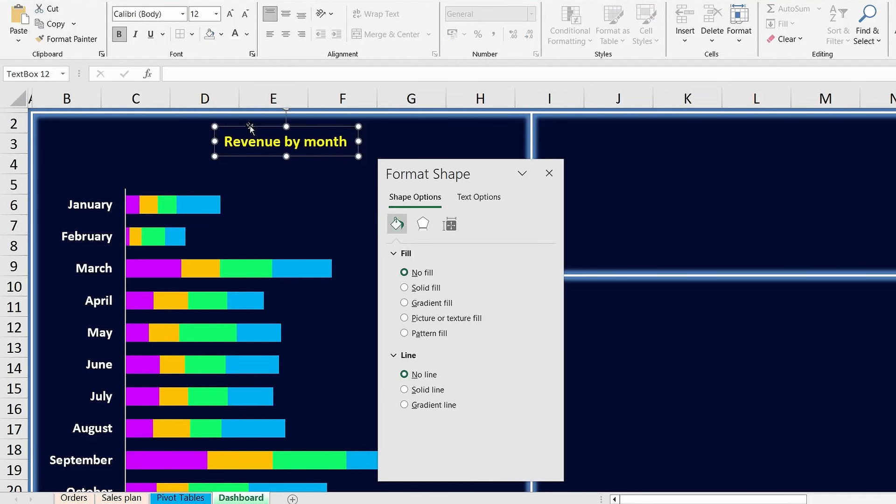
{"action": "scroll", "coordinate": [190, 314], "scroll_direction": "down", "scroll_amount": 6}
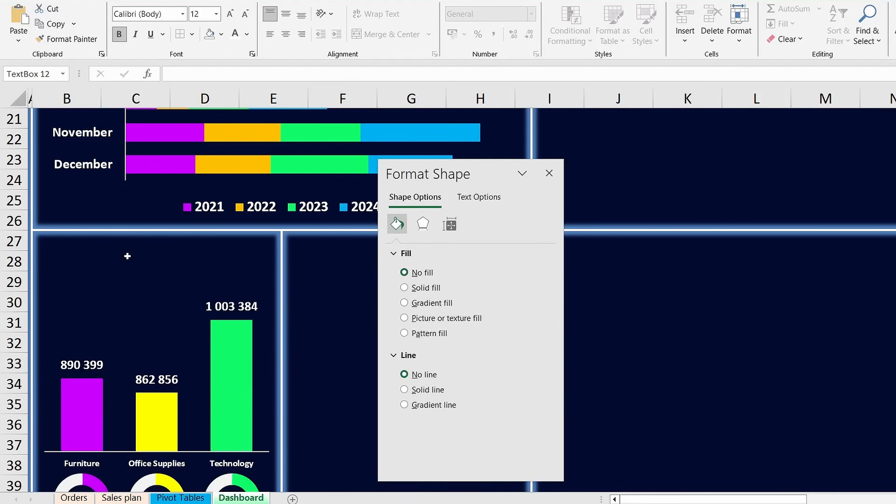
{"action": "left_click", "coordinate": [128, 256]}
{"action": "key", "text": "ctrl+v"}
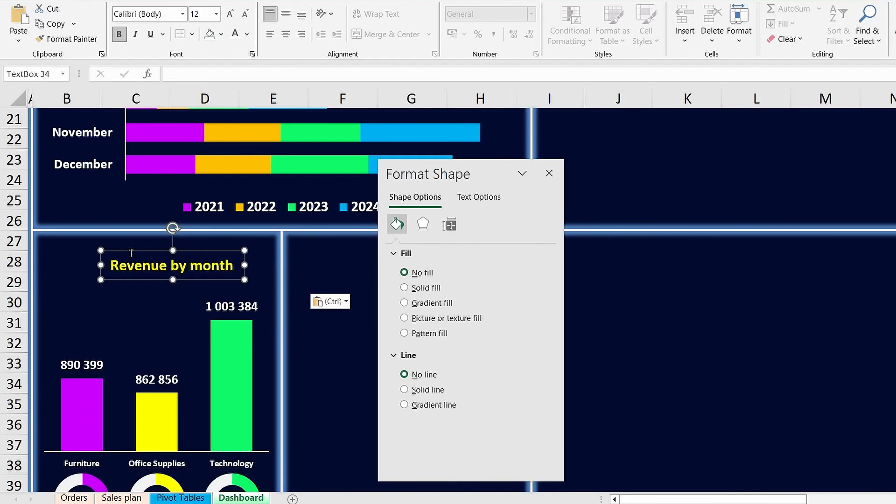
{"action": "left_click_drag", "start_coordinate": [131, 250], "coordinate": [116, 237]}
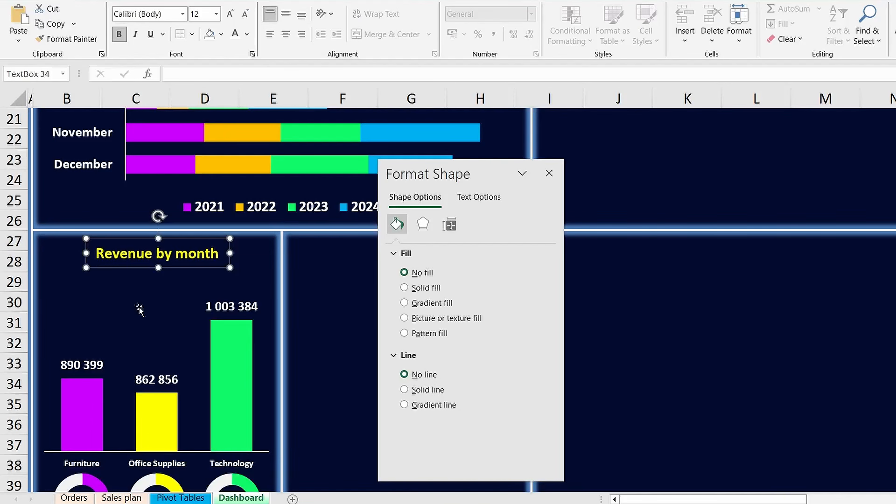
Step: Change the copied title's text to "Sales by category" and nudge it right to centre it over the columns
{"action": "scroll", "coordinate": [139, 308], "scroll_direction": "down", "scroll_amount": 2}
{"action": "triple_click", "coordinate": [216, 158]}
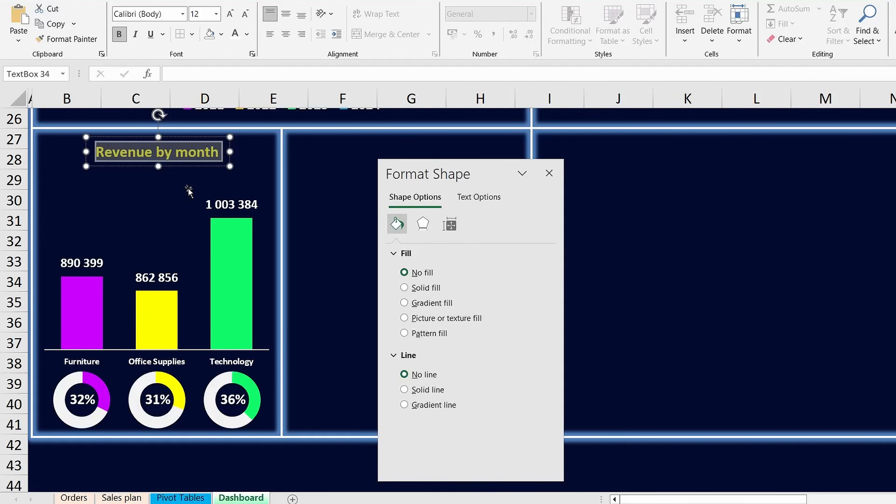
{"action": "type", "text": "Sales"}
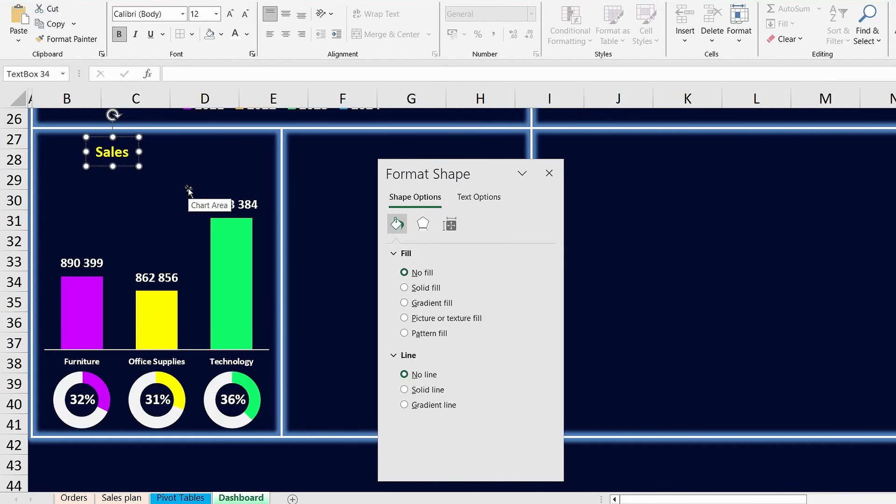
{"action": "type", "text": " by category"}
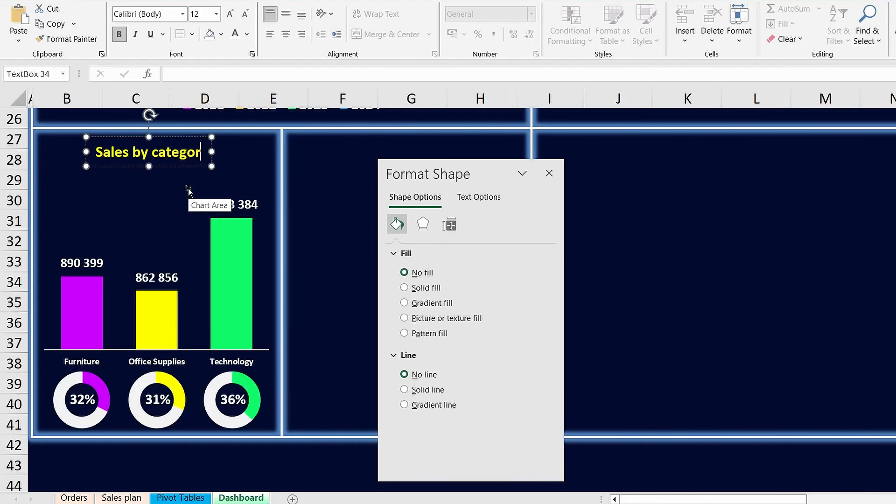
{"action": "key", "text": "Escape"}
{"action": "key", "text": "Right"}
{"action": "key", "text": "Right"}
{"action": "key", "text": "Right"}
{"action": "key", "text": "Right"}
{"action": "key", "text": "Right"}
{"action": "key", "text": "Right"}
{"action": "key", "text": "Right"}
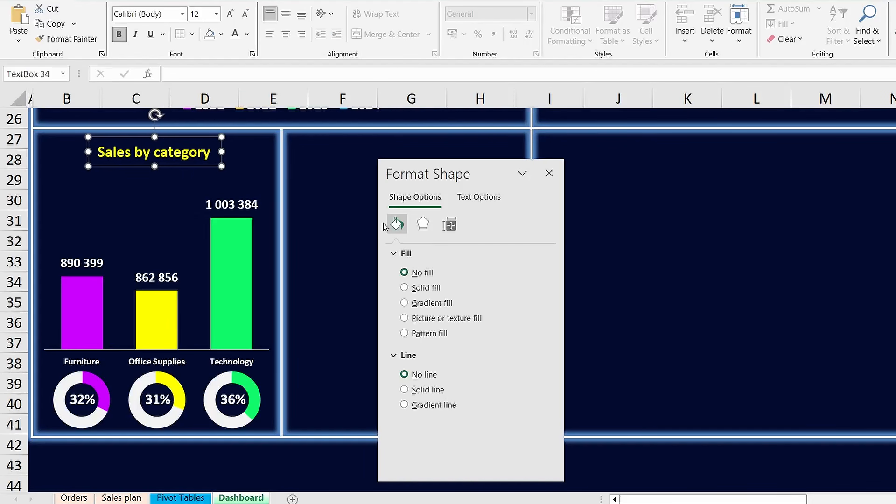
Step: Move the Format Shape pane out of the way and group the "Sales by category" title, column chart and three doughnut charts
{"action": "left_click", "coordinate": [310, 418]}
{"action": "left_click_drag", "start_coordinate": [485, 166], "coordinate": [840, 159]}
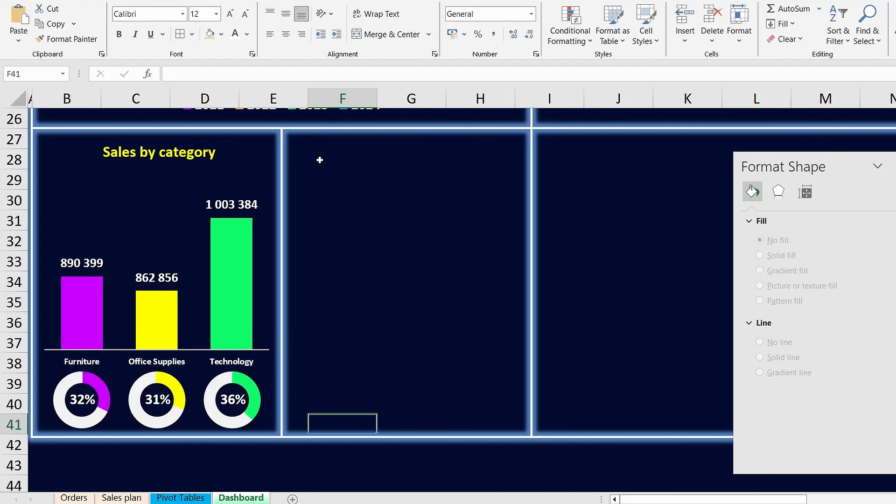
{"action": "left_click", "coordinate": [173, 157]}
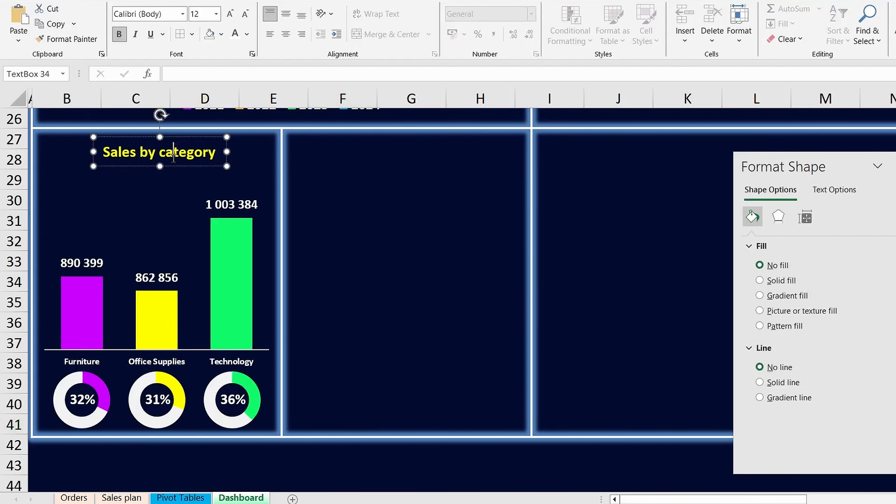
{"action": "left_click", "coordinate": [214, 248], "text": "shift"}
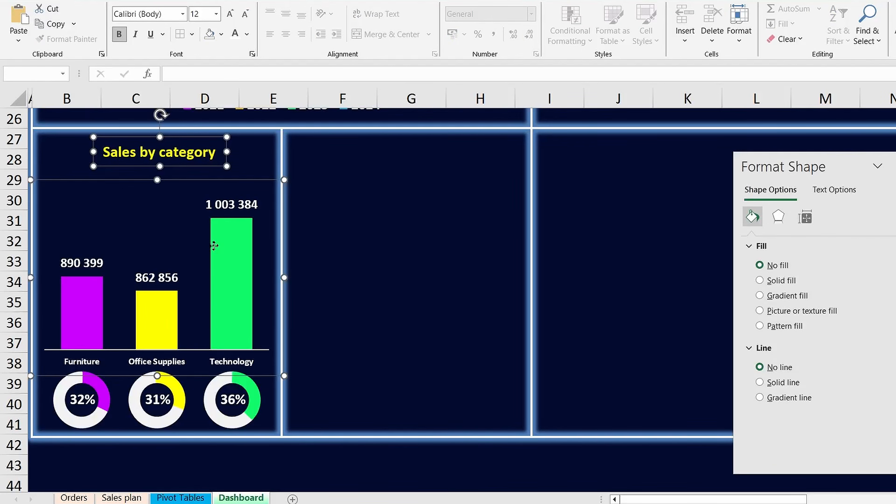
{"action": "left_click", "coordinate": [210, 415], "text": "shift"}
{"action": "left_click", "coordinate": [159, 425], "text": "shift"}
{"action": "left_click", "coordinate": [73, 429], "text": "shift"}
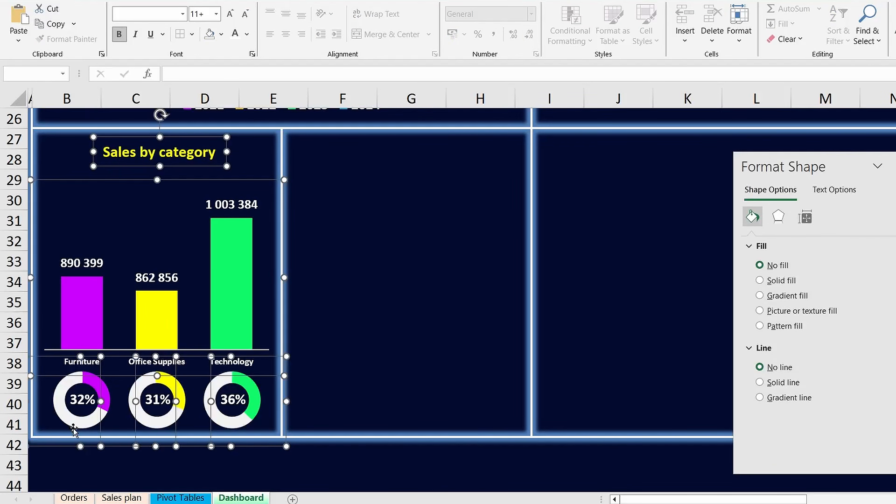
{"action": "right_click", "coordinate": [136, 422]}
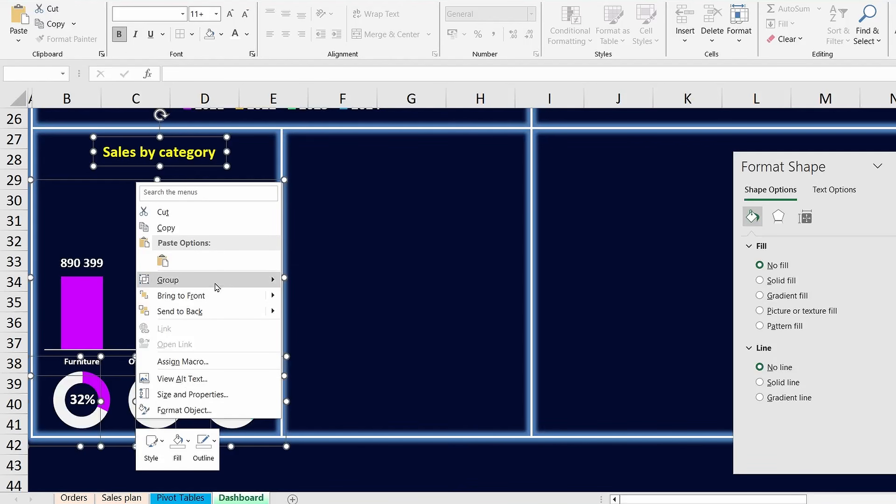
{"action": "mouse_move", "coordinate": [217, 281]}
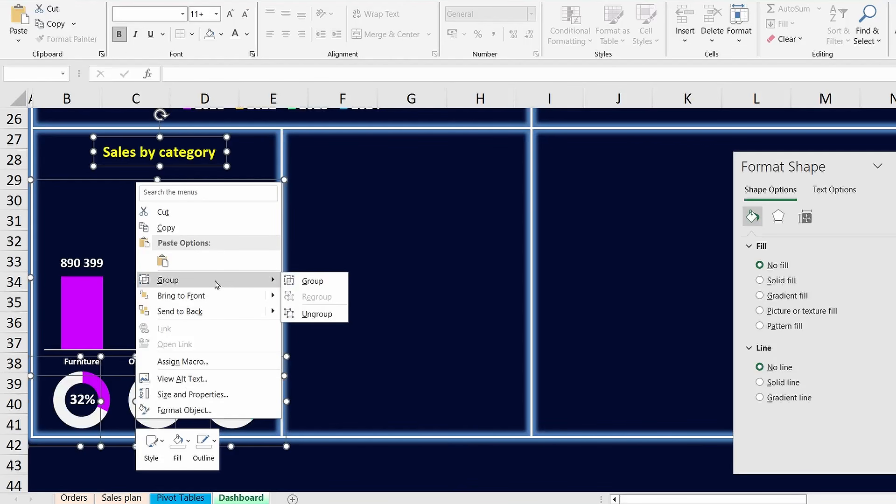
{"action": "left_click", "coordinate": [321, 281]}
Step: Duplicate the sales-by-category group into the adjacent empty panel across columns F to H and nudge it slightly left into alignment
{"action": "left_click_drag", "start_coordinate": [288, 260], "coordinate": [532, 256]}
{"action": "key", "text": "Left"}
{"action": "key", "text": "Left"}
{"action": "key", "text": "Left"}
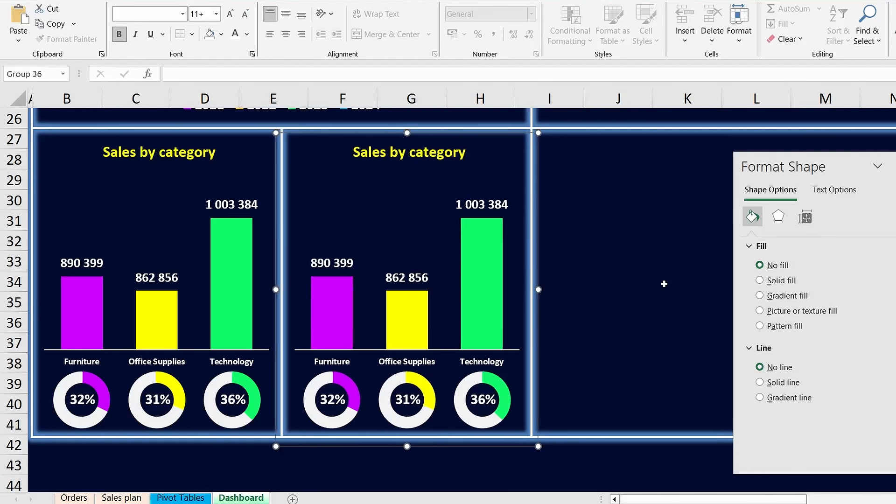
{"action": "left_click", "coordinate": [606, 367]}
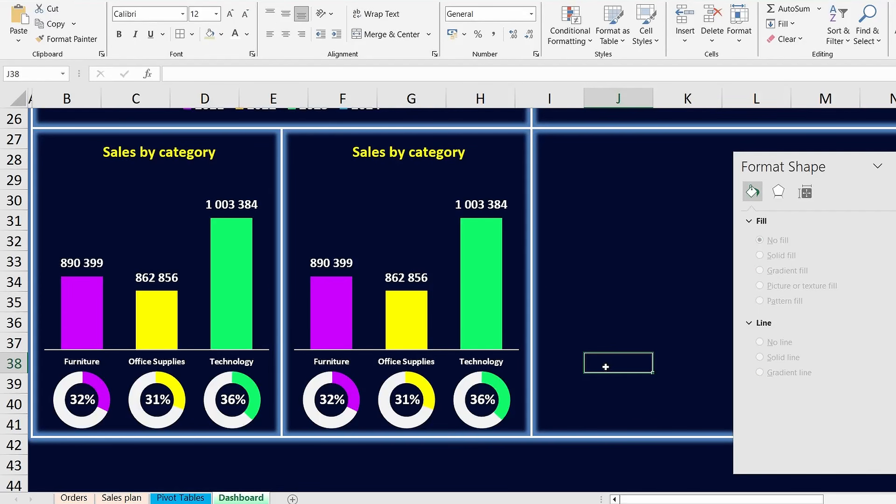
Step: Inspect the data source of the duplicated column chart and leave it without changes
{"action": "left_click", "coordinate": [440, 294]}
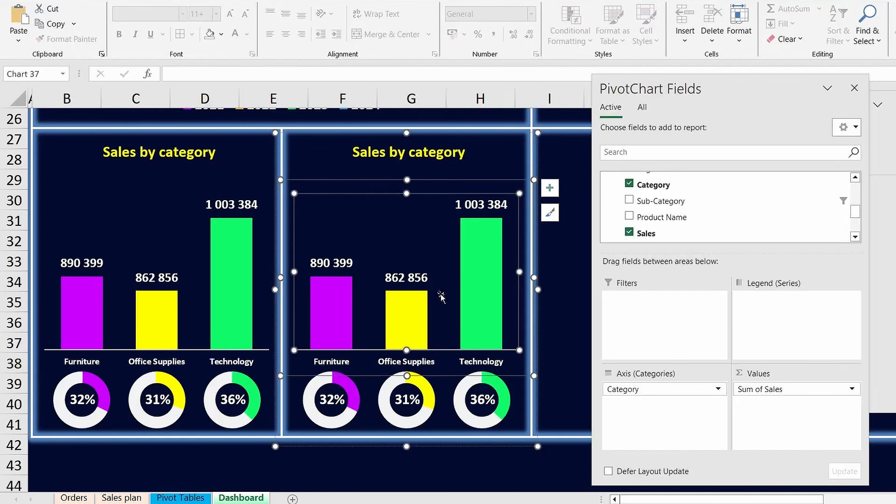
{"action": "right_click", "coordinate": [468, 194]}
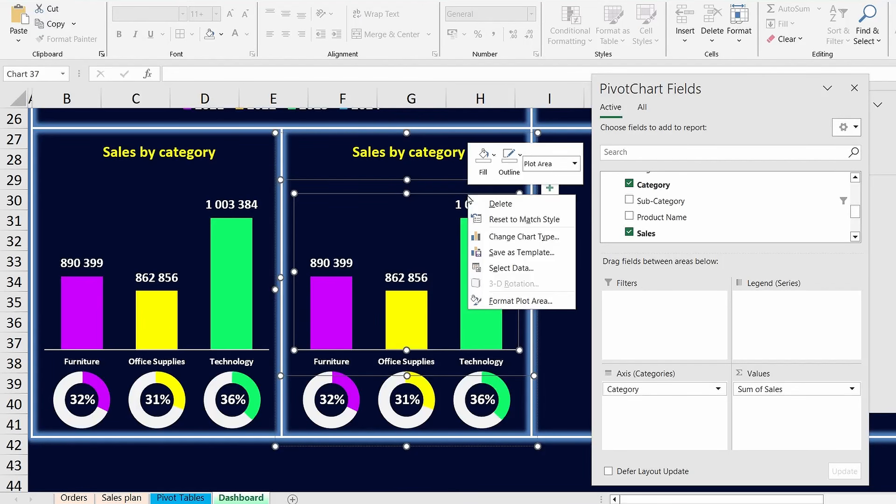
{"action": "left_click", "coordinate": [501, 270]}
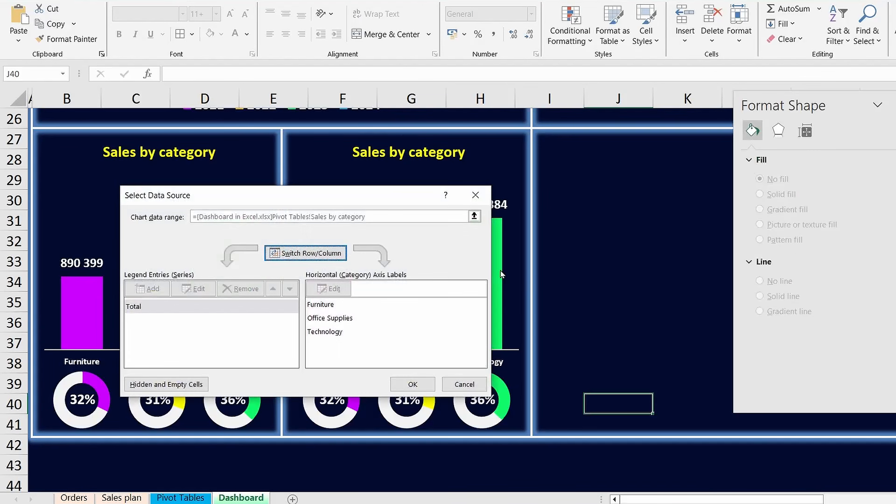
{"action": "left_click_drag", "start_coordinate": [393, 196], "coordinate": [490, 98]}
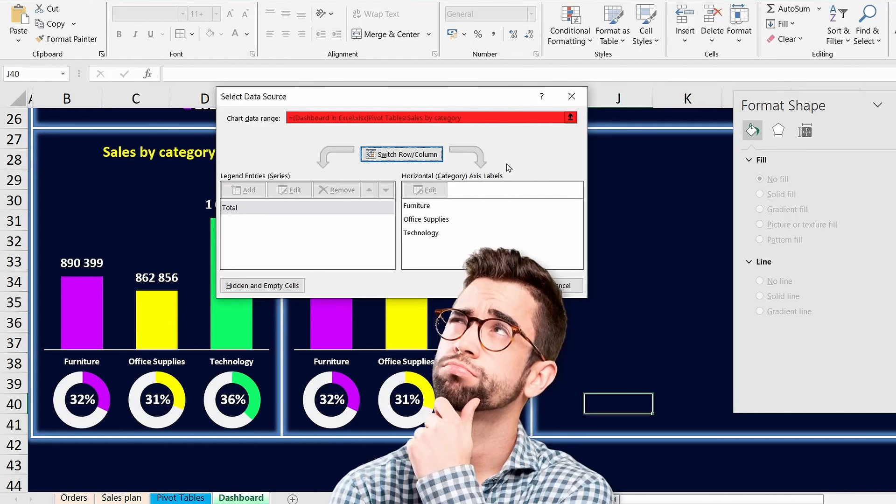
{"action": "left_click", "coordinate": [556, 284]}
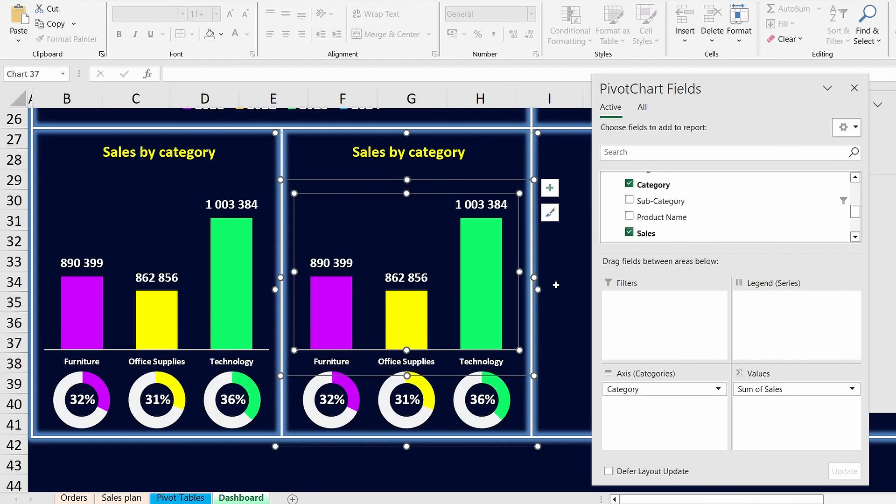
{"action": "left_click", "coordinate": [556, 305]}
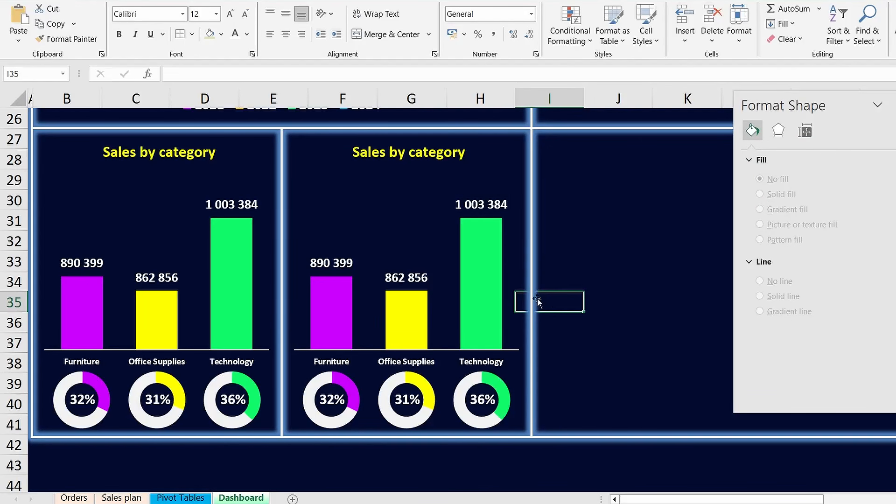
Step: Cut the duplicated sales-by-category group from the dashboard and paste it into a new blank workbook
{"action": "left_click", "coordinate": [452, 262]}
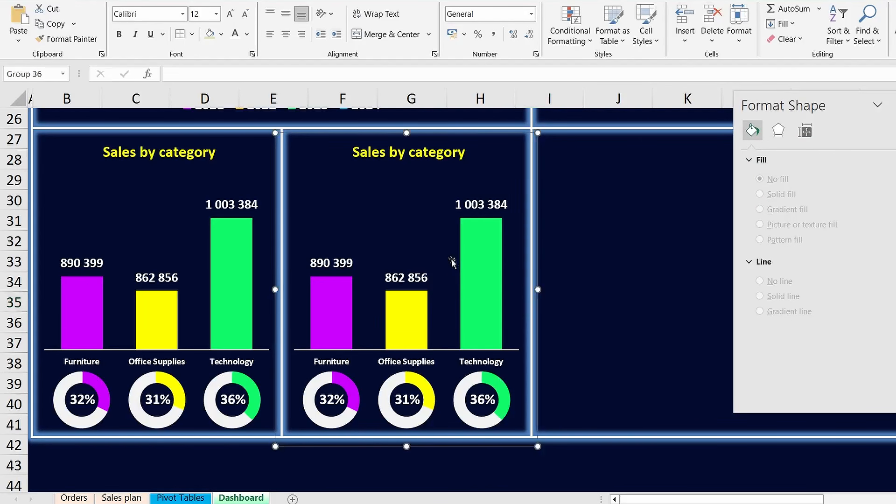
{"action": "right_click", "coordinate": [539, 265]}
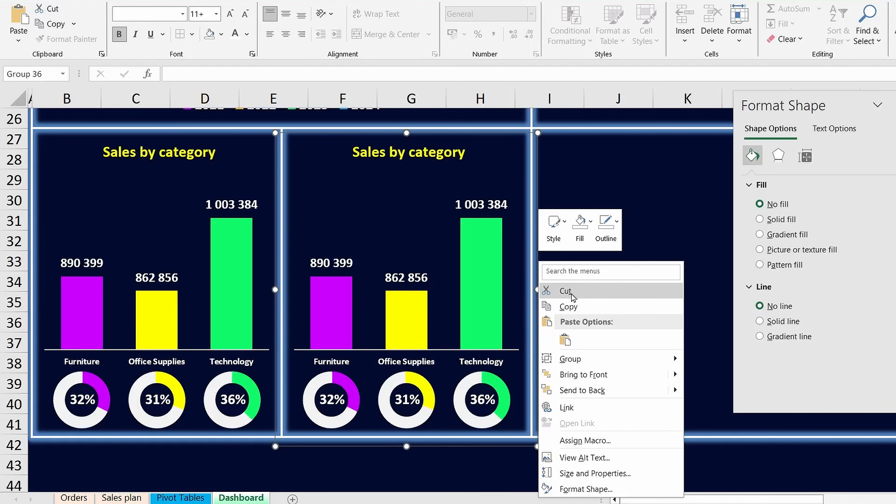
{"action": "left_click", "coordinate": [565, 291]}
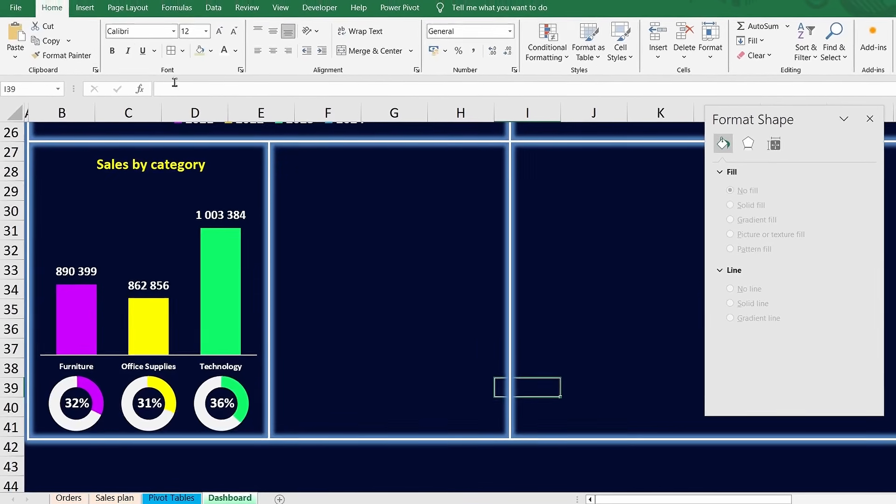
{"action": "left_click", "coordinate": [20, 13]}
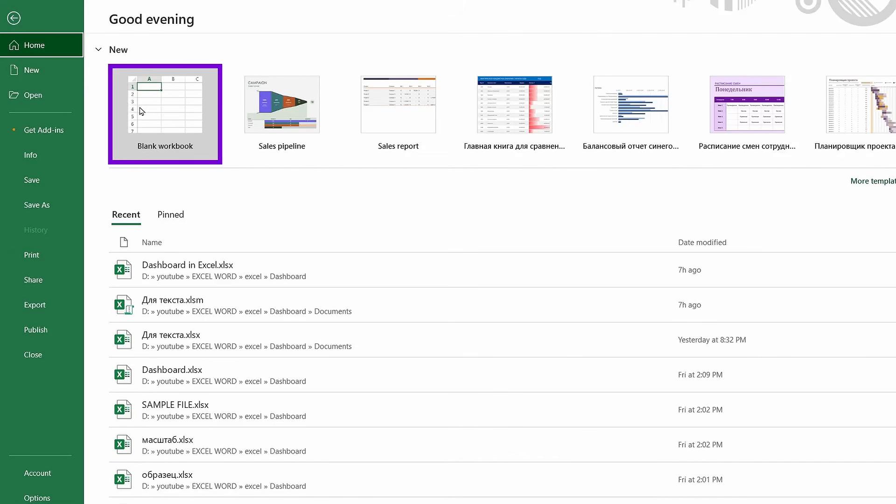
{"action": "left_click", "coordinate": [141, 111]}
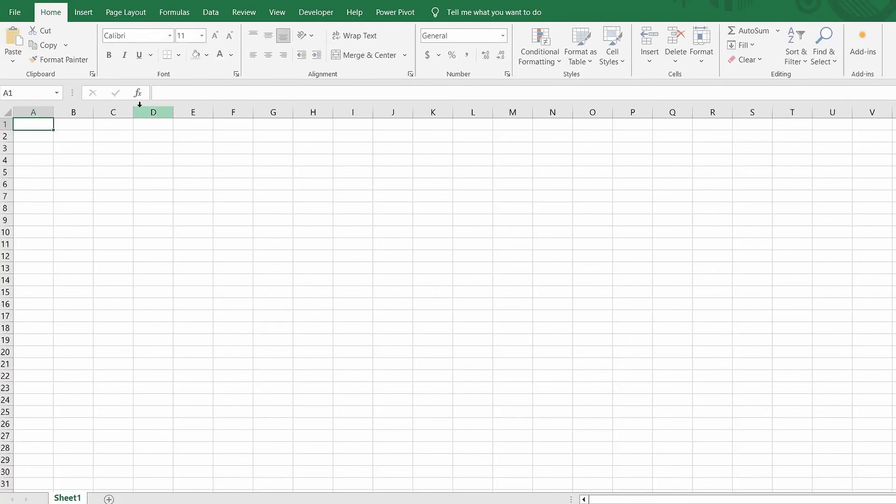
{"action": "key", "text": "ctrl+v"}
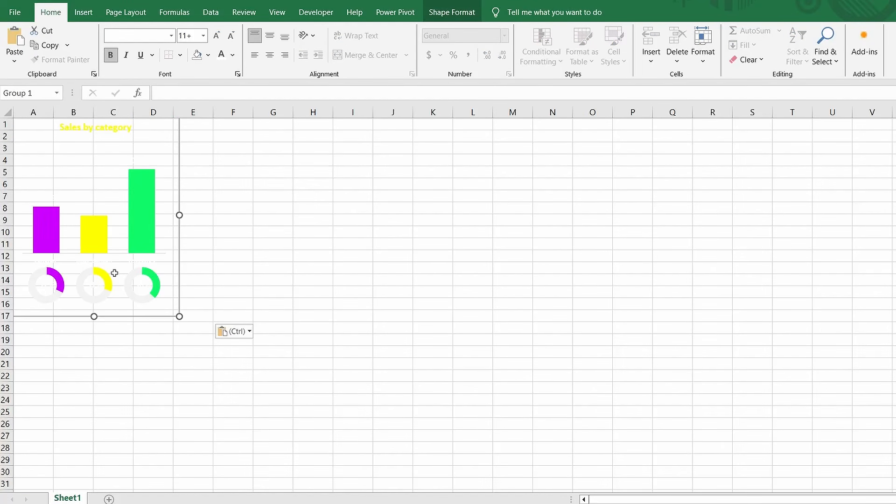
Step: Cut the group from the new workbook and paste it back into the Dashboard sheet of the original workbook
{"action": "right_click", "coordinate": [181, 244]}
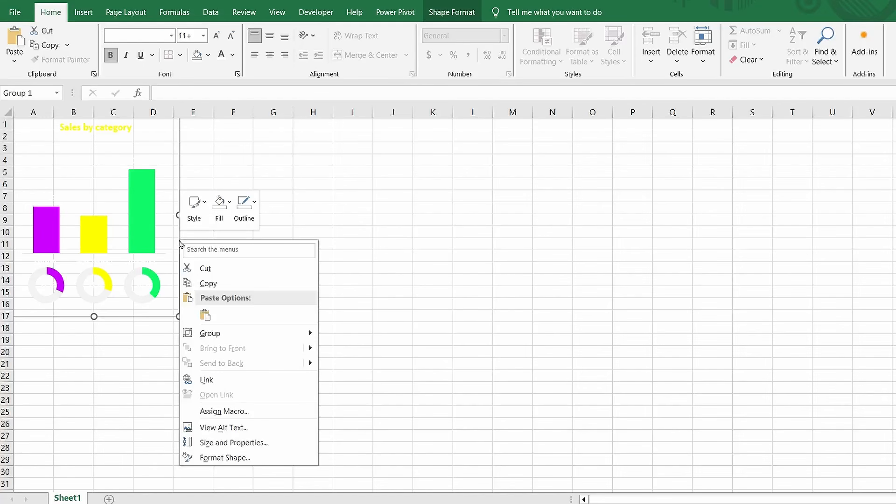
{"action": "left_click", "coordinate": [199, 268]}
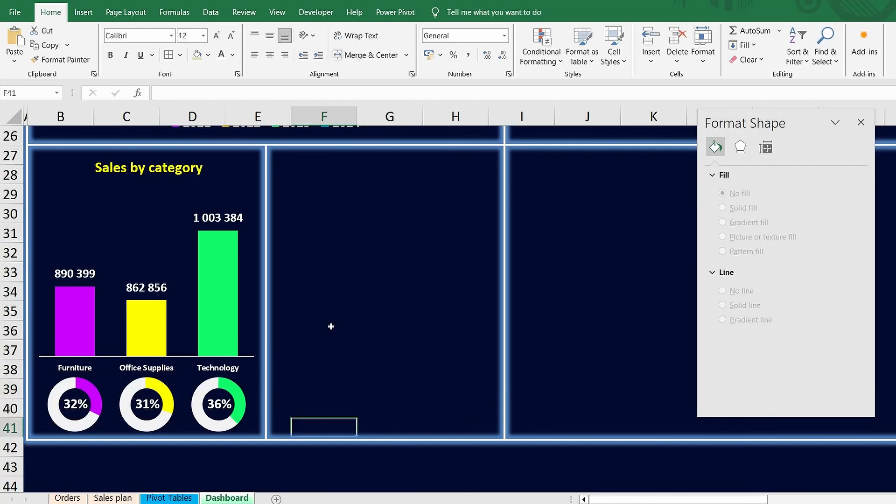
{"action": "key", "text": "ctrl+v"}
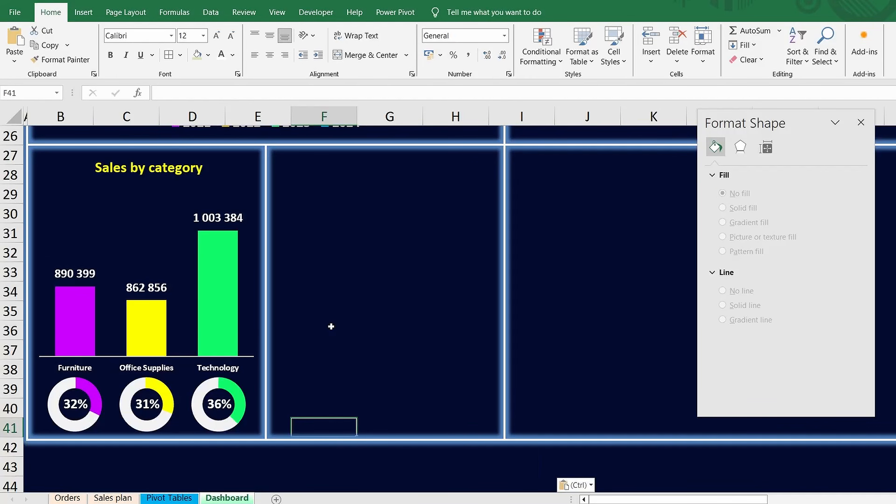
Step: Move the pasted chart group into the empty panel across columns F to H and close the temporary Book1 workbook
{"action": "left_click_drag", "start_coordinate": [361, 414], "coordinate": [331, 148]}
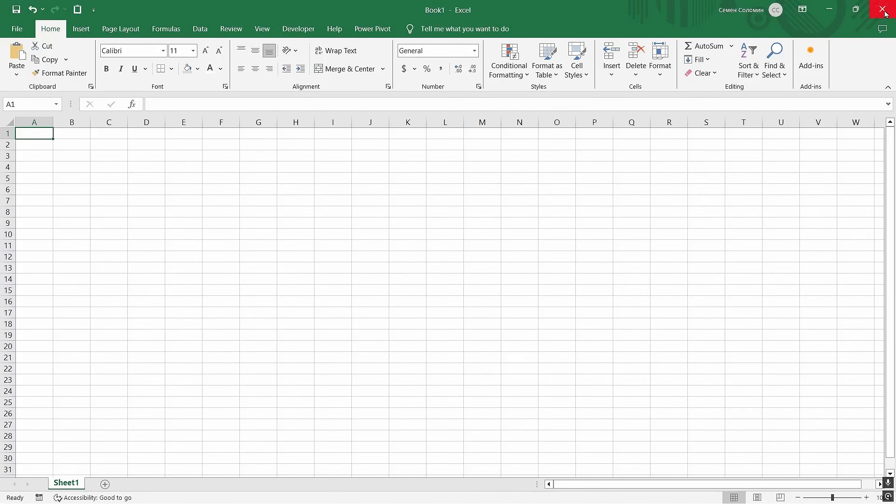
{"action": "left_click", "coordinate": [883, 9]}
{"action": "left_click", "coordinate": [504, 322]}
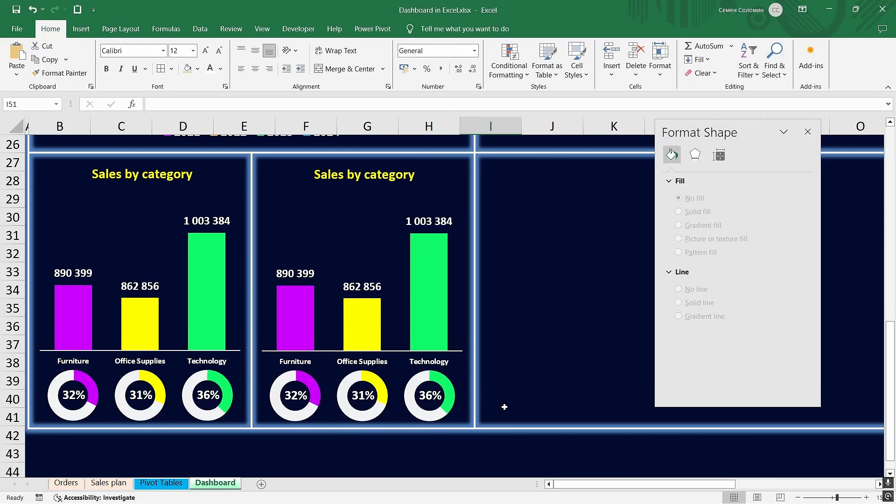
Step: Copy the Sales by category pivot block B56:D62 on the Pivot Tables sheet and paste it at F56
{"action": "left_click", "coordinate": [180, 484]}
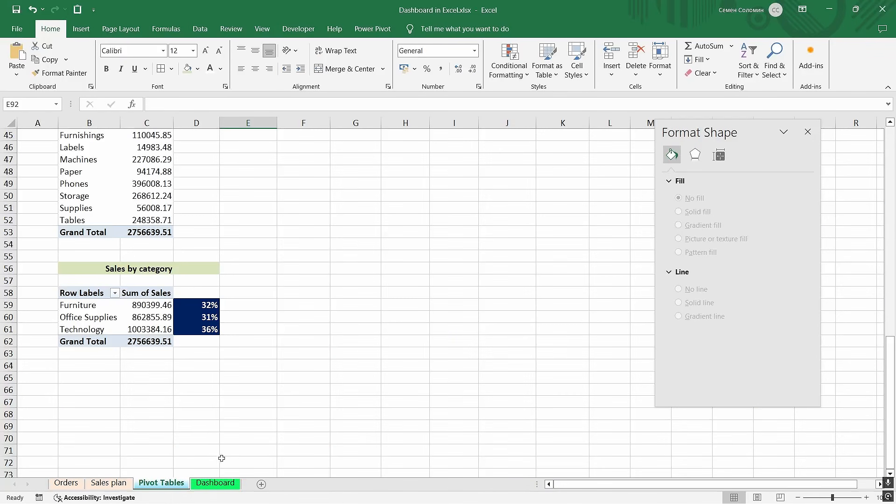
{"action": "left_click_drag", "start_coordinate": [75, 270], "coordinate": [182, 343]}
{"action": "key", "text": "ctrl+c"}
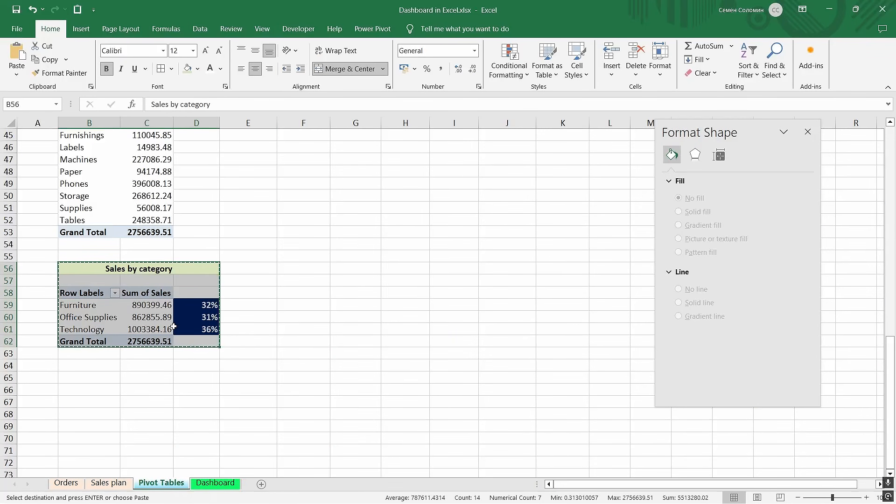
{"action": "left_click", "coordinate": [299, 269]}
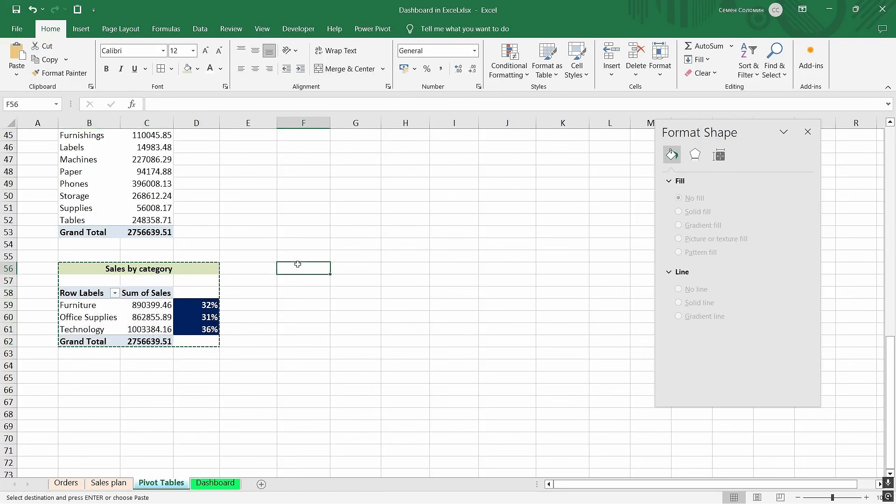
{"action": "key", "text": "ctrl+v"}
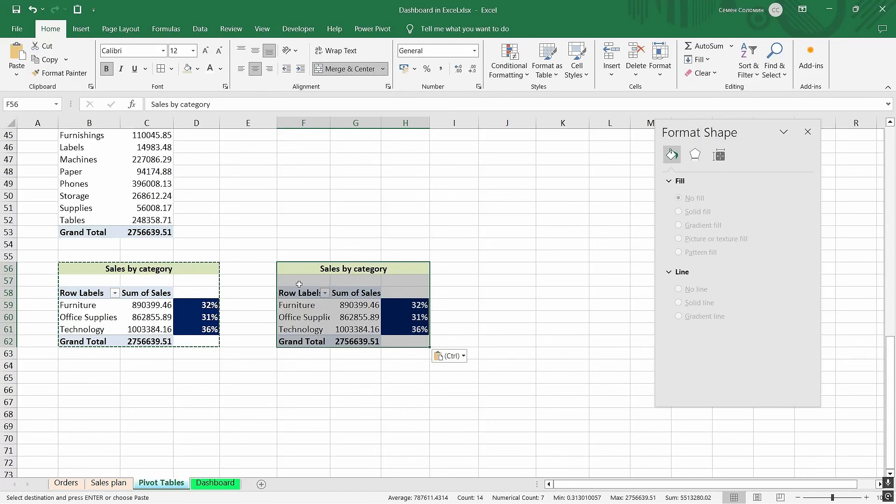
Step: Replace Category with Segment as the row field of the copied pivot table
{"action": "left_click", "coordinate": [303, 317]}
{"action": "left_click_drag", "start_coordinate": [763, 207], "coordinate": [762, 223]}
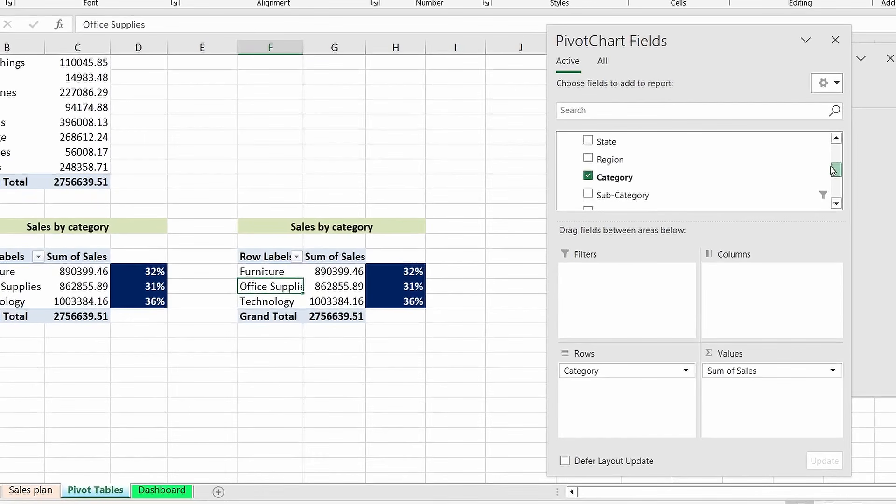
{"action": "left_click", "coordinate": [588, 178]}
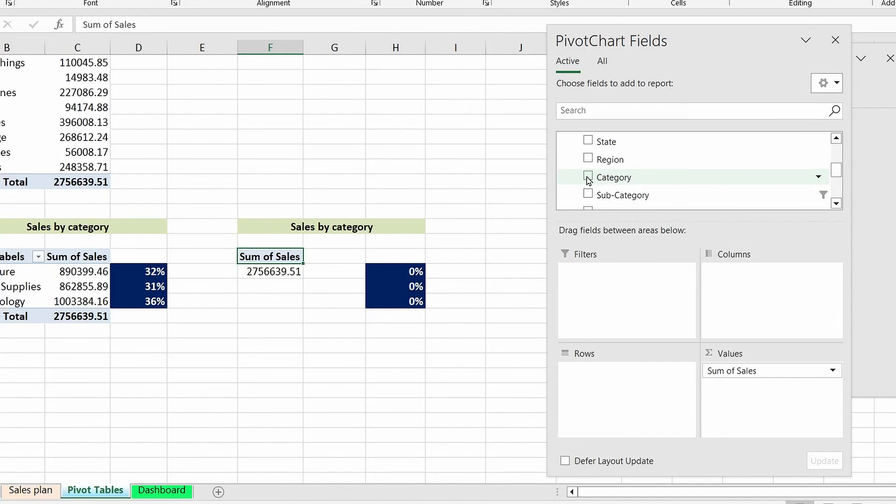
{"action": "left_click_drag", "start_coordinate": [835, 172], "coordinate": [834, 164]}
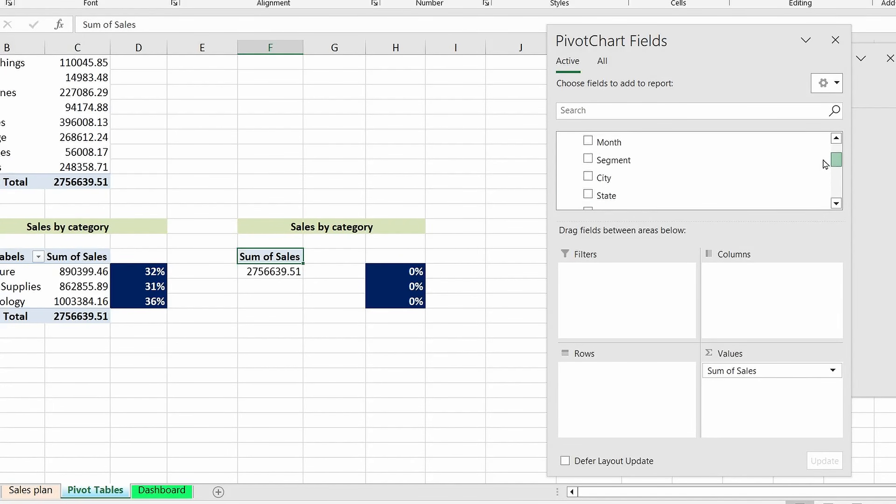
{"action": "right_click", "coordinate": [615, 166]}
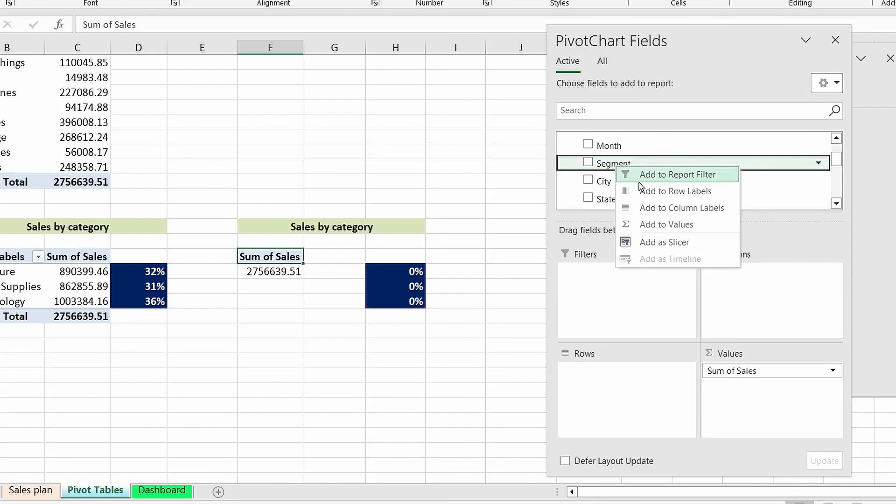
{"action": "left_click", "coordinate": [658, 191]}
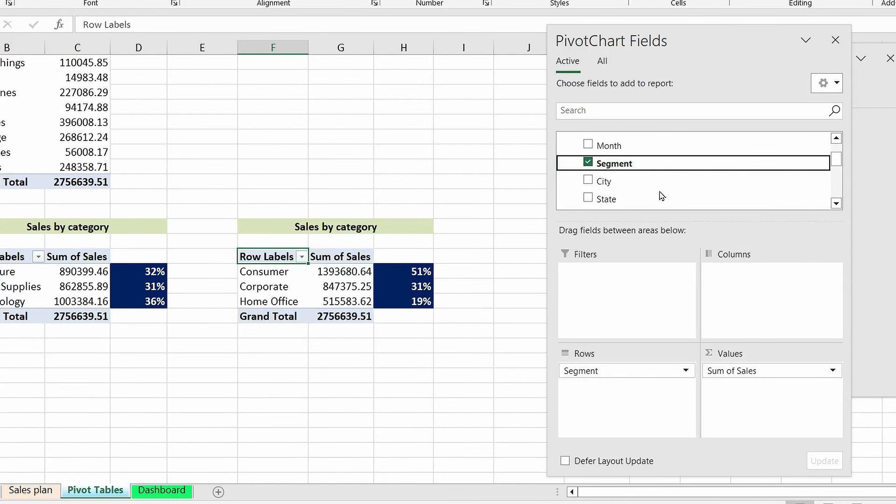
Step: Change the share formula in H59 to =G59/$G$62 and fill it down to H61
{"action": "left_click", "coordinate": [416, 271]}
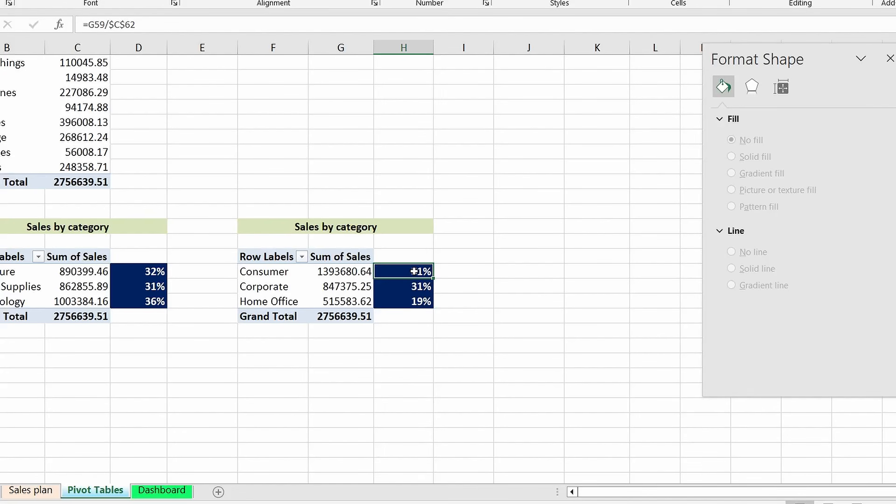
{"action": "double_click", "coordinate": [414, 271]}
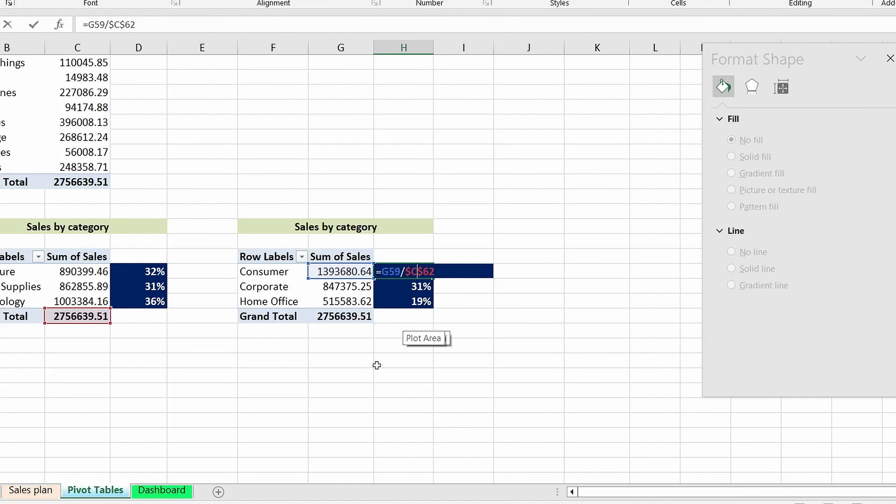
{"action": "key", "text": "BackSpace"}
{"action": "type", "text": "G"}
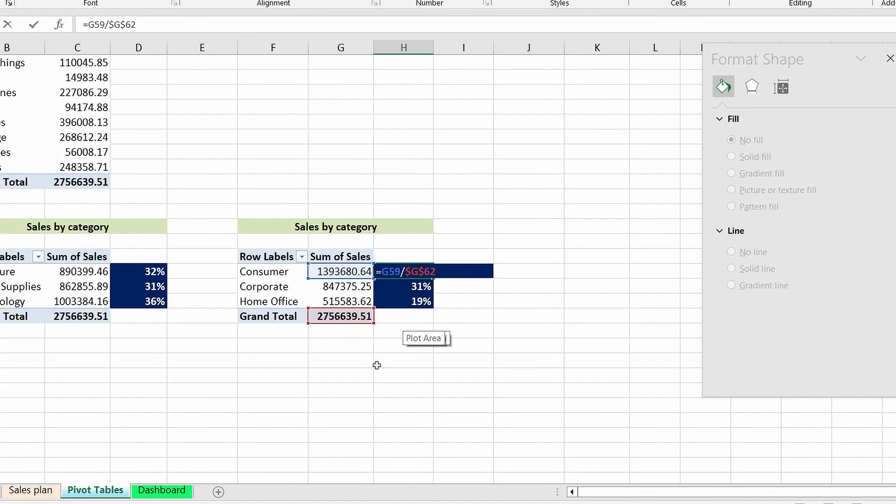
{"action": "key", "text": "ctrl+Return"}
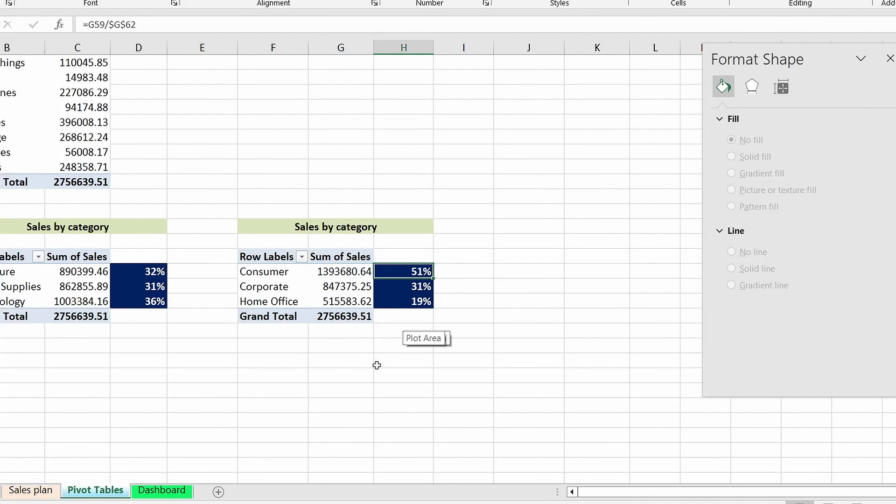
{"action": "left_click_drag", "start_coordinate": [433, 278], "coordinate": [430, 311]}
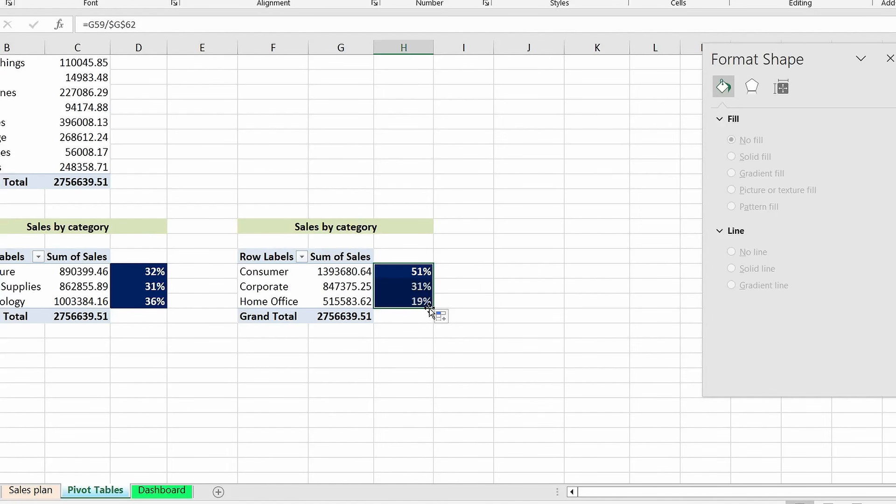
{"action": "left_click", "coordinate": [405, 273]}
Step: Retitle the copied block's heading in F56 as "Sales by segment" and copy the title text
{"action": "left_click", "coordinate": [347, 227]}
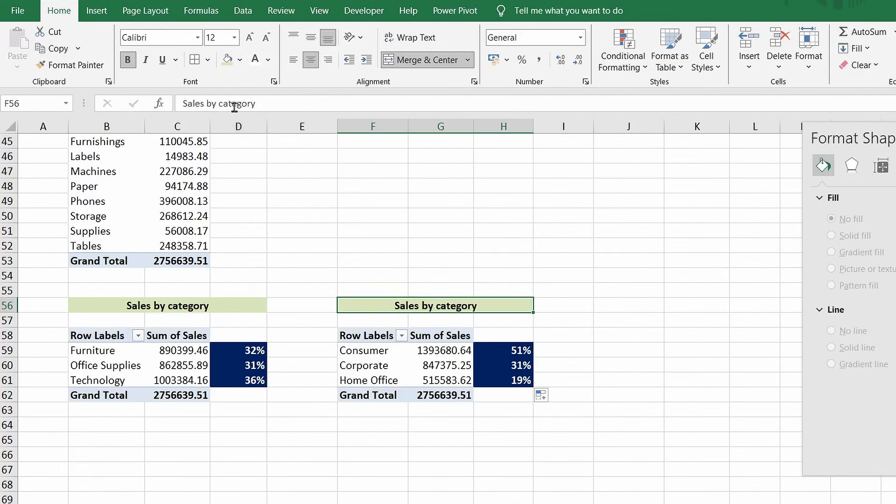
{"action": "double_click", "coordinate": [235, 103]}
{"action": "type", "text": "segme"}
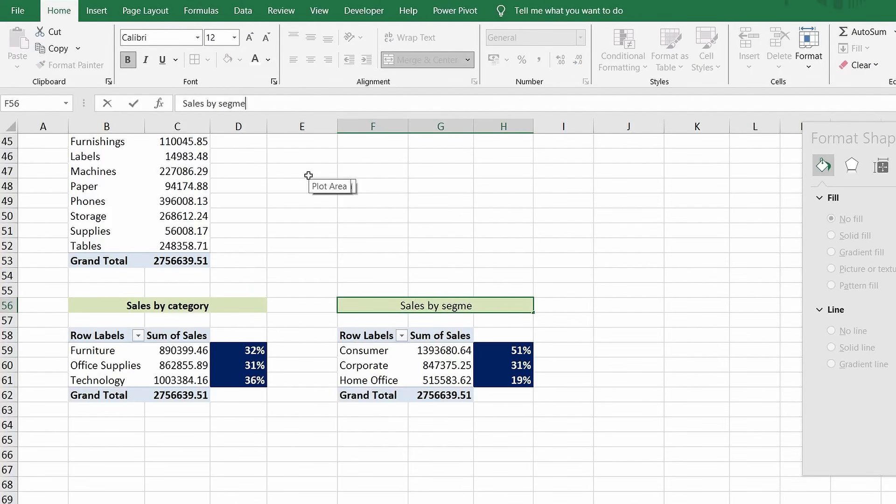
{"action": "type", "text": "nt"}
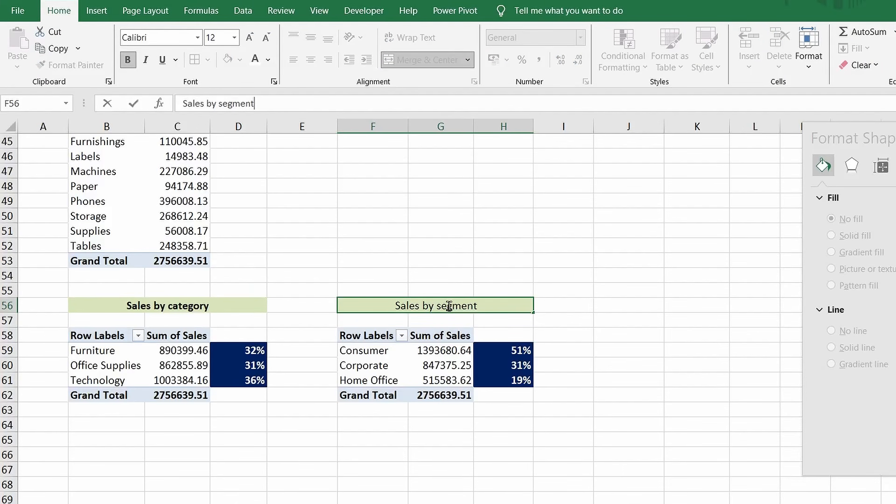
{"action": "left_click_drag", "start_coordinate": [256, 104], "coordinate": [183, 104]}
{"action": "right_click", "coordinate": [198, 106]}
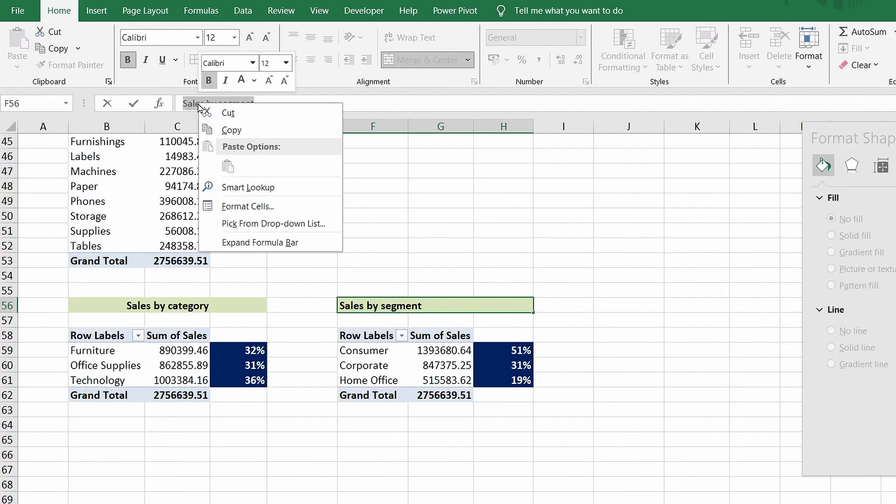
{"action": "left_click", "coordinate": [231, 129]}
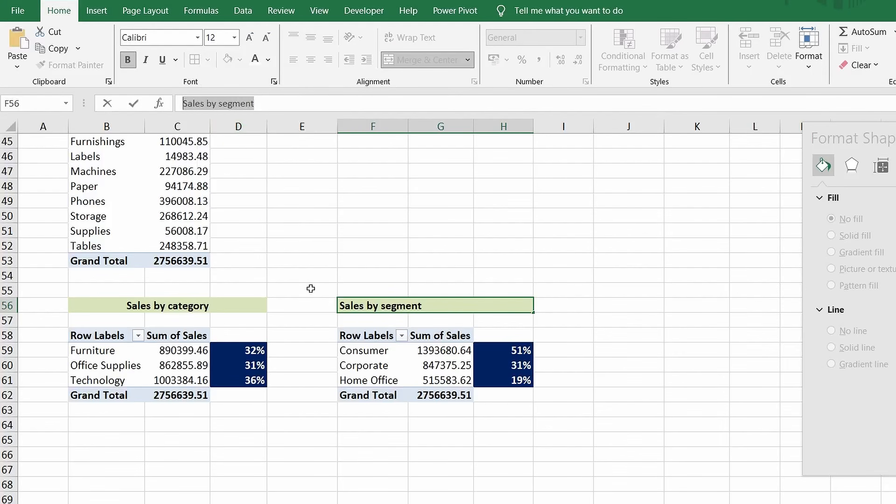
Step: Rename the copied pivot table with the segment rows as "Sales by segment"
{"action": "left_click", "coordinate": [383, 362]}
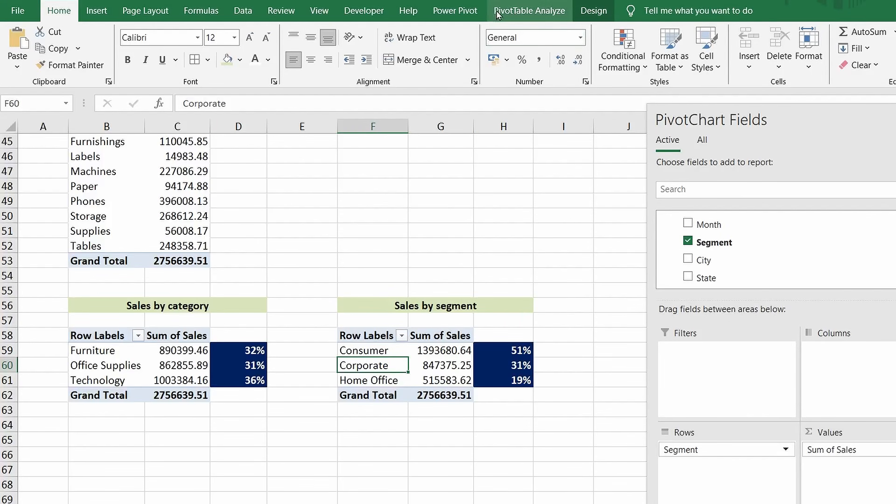
{"action": "left_click", "coordinate": [530, 10]}
{"action": "left_click", "coordinate": [60, 52]}
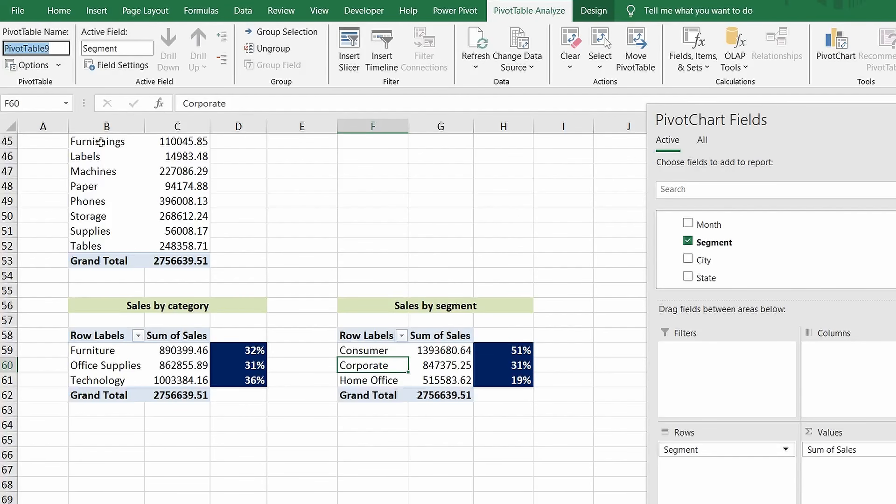
{"action": "type", "text": "Sales by segment"}
{"action": "key", "text": "Return"}
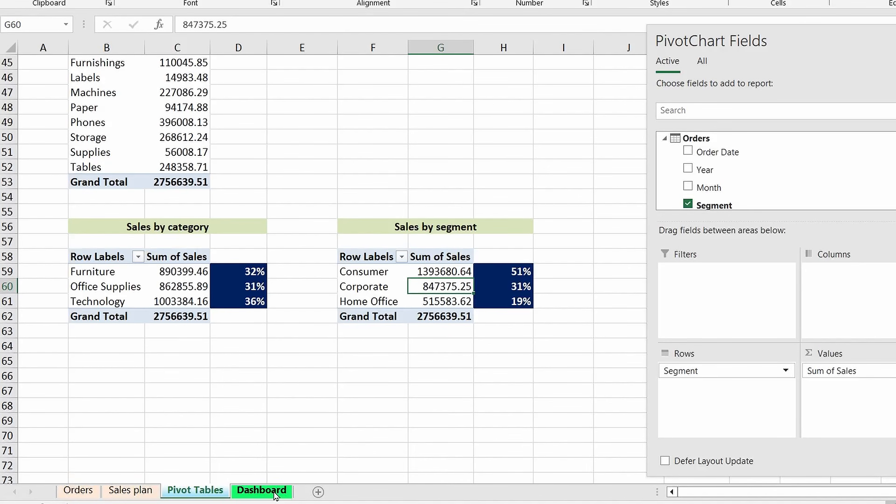
Step: Set the data source of the Dashboard's duplicated column chart to the Sales by segment pivot table
{"action": "left_click", "coordinate": [274, 491]}
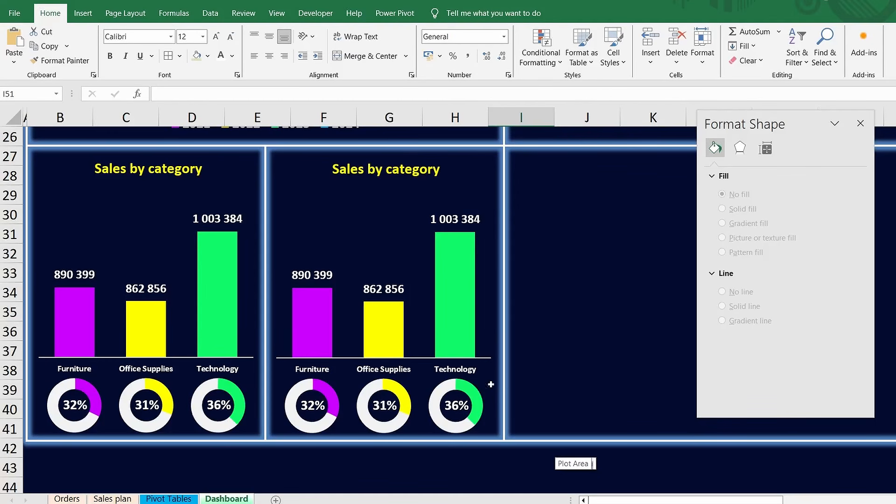
{"action": "left_click", "coordinate": [460, 318]}
{"action": "left_click", "coordinate": [455, 14]}
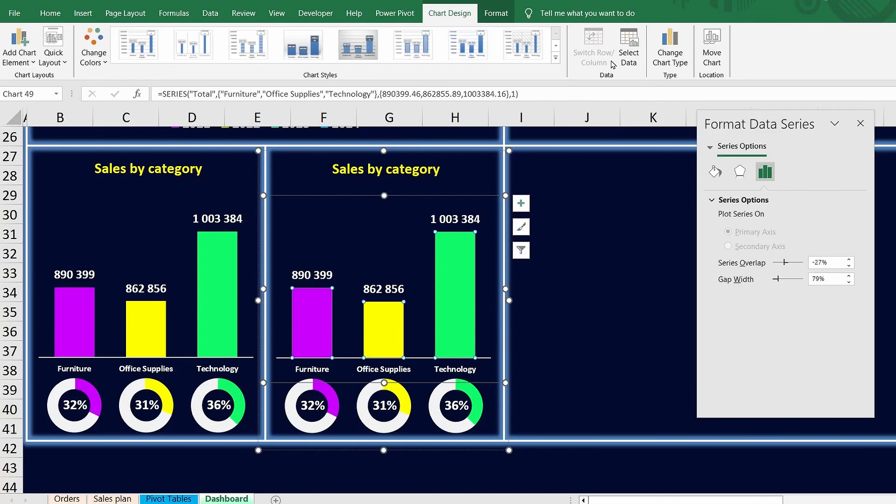
{"action": "left_click", "coordinate": [630, 58]}
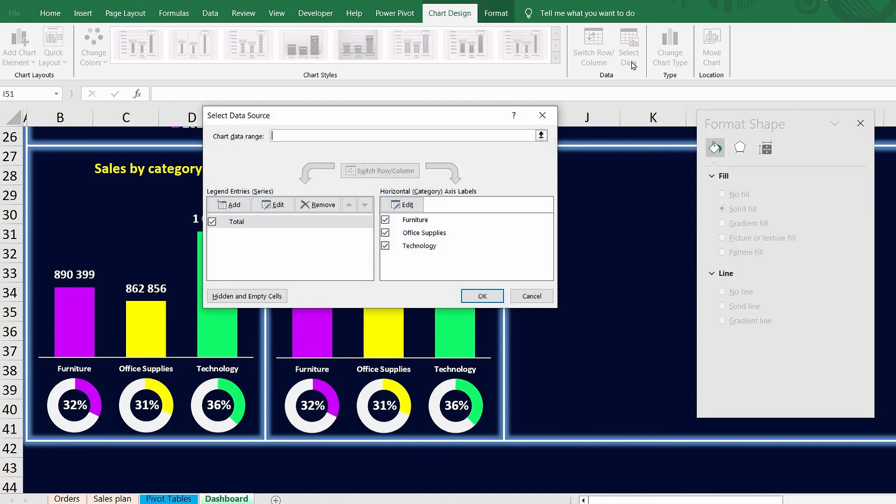
{"action": "left_click", "coordinate": [541, 136]}
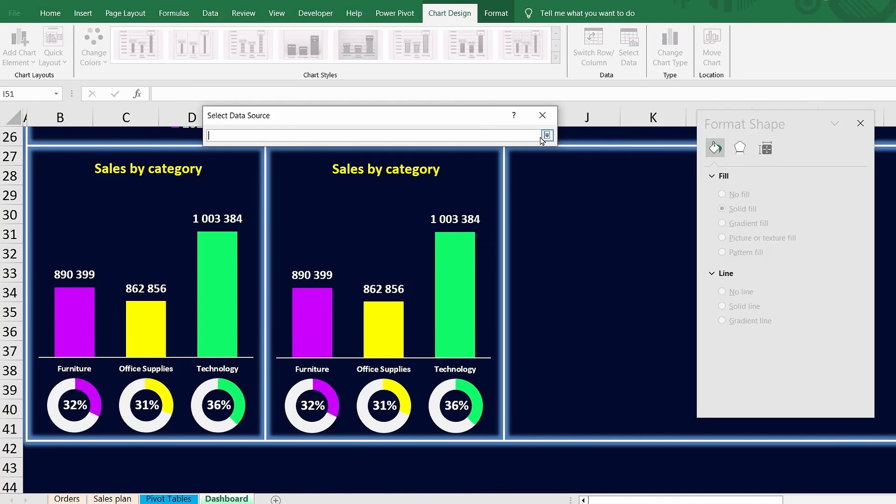
{"action": "left_click", "coordinate": [169, 499]}
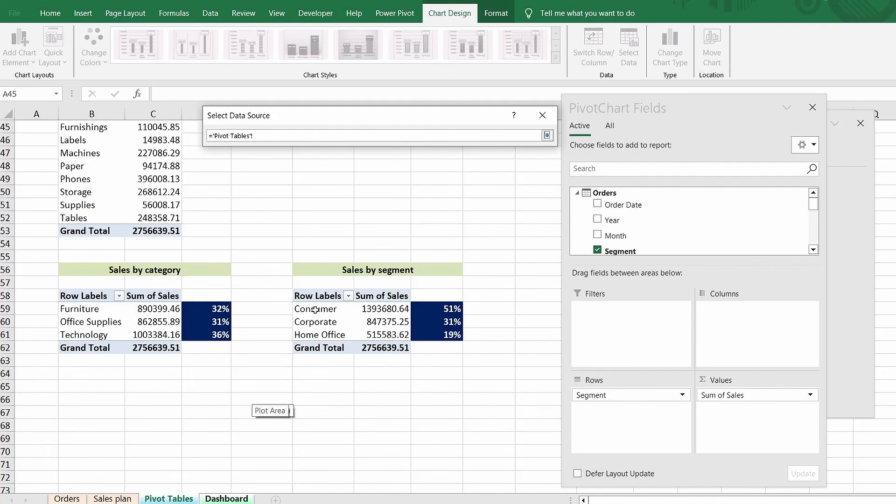
{"action": "left_click_drag", "start_coordinate": [316, 309], "coordinate": [359, 323]}
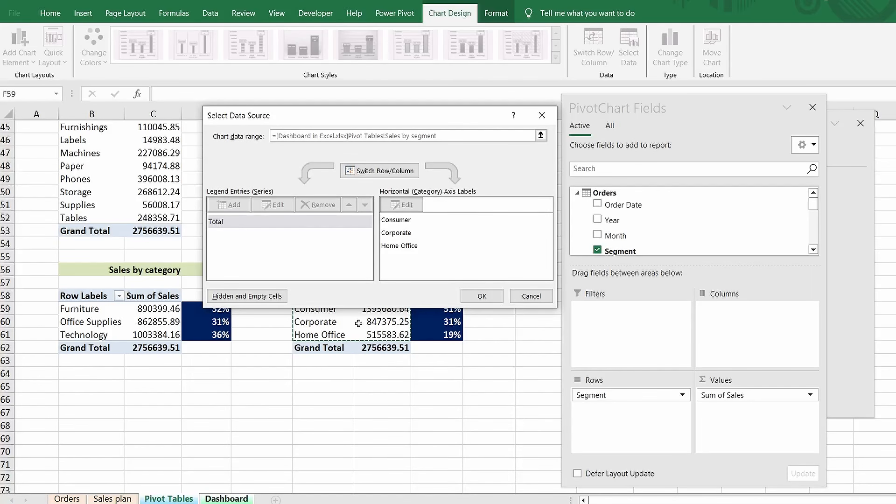
{"action": "left_click", "coordinate": [483, 297]}
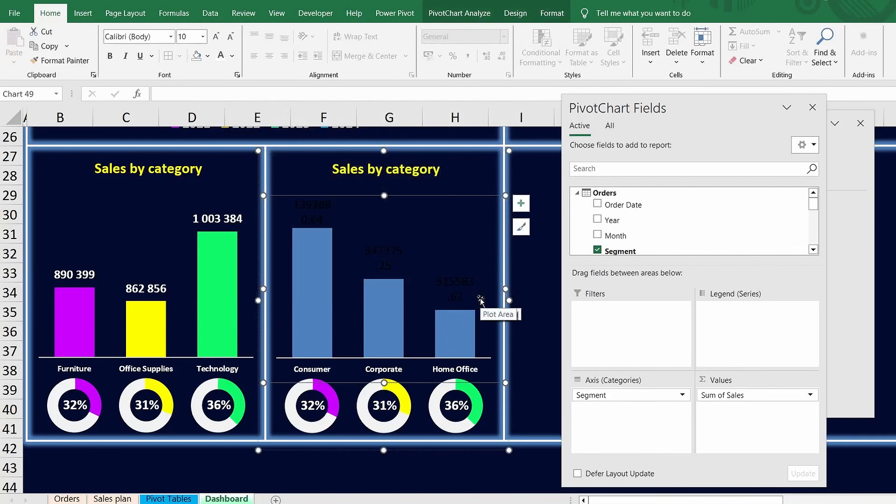
Step: Turn off text wrapping for the segment column chart's data labels, moving the field and format panes clear of the chart
{"action": "left_click", "coordinate": [385, 255]}
{"action": "left_click_drag", "start_coordinate": [657, 106], "coordinate": [776, 211]}
{"action": "left_click", "coordinate": [730, 116]}
{"action": "left_click_drag", "start_coordinate": [731, 117], "coordinate": [556, 165]}
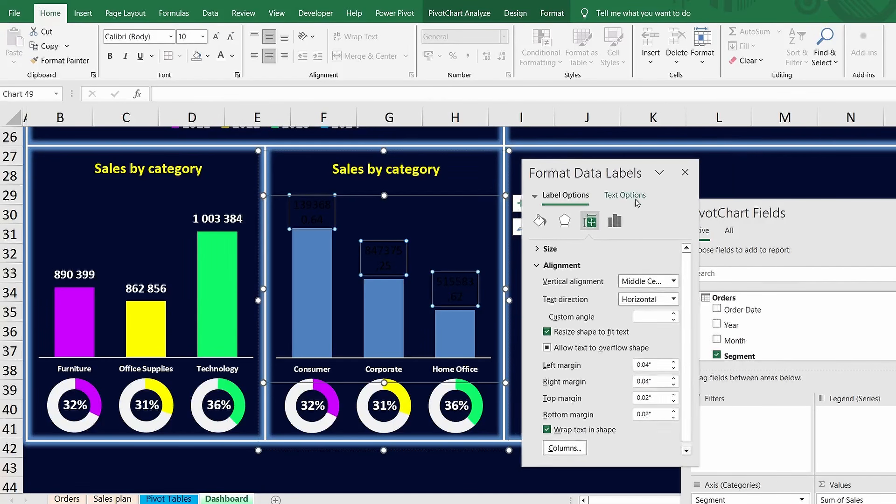
{"action": "left_click", "coordinate": [628, 196]}
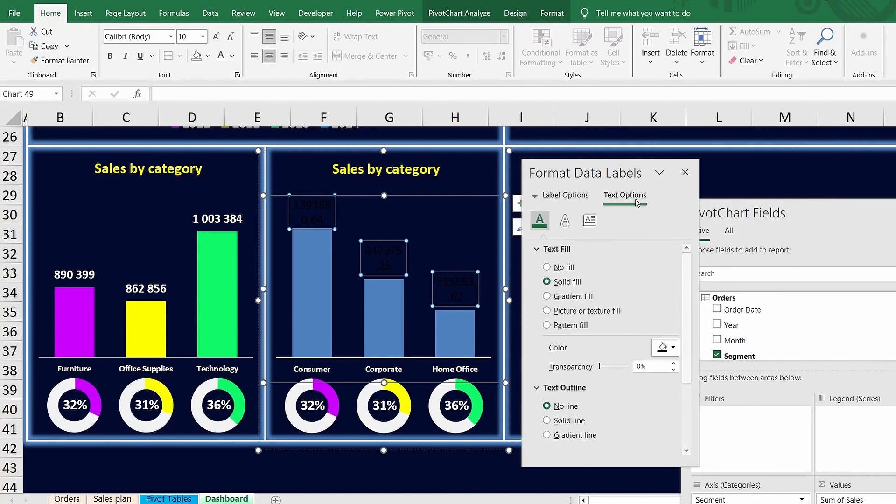
{"action": "left_click", "coordinate": [591, 220]}
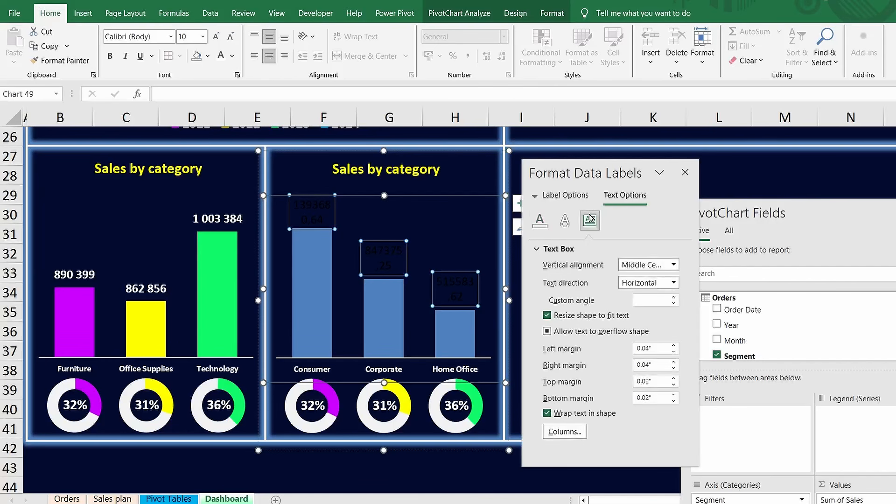
{"action": "left_click", "coordinate": [547, 414]}
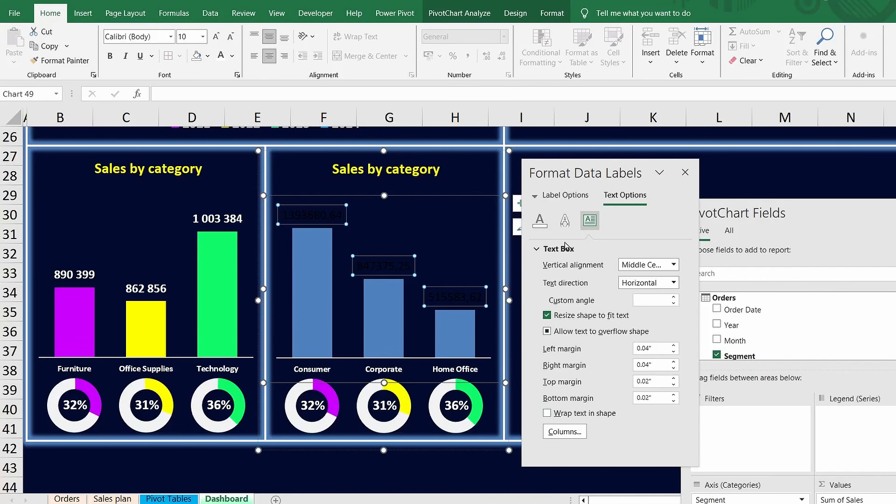
Step: Format the segment column chart's data labels as Number with 0 decimal places, in bold white text
{"action": "left_click", "coordinate": [564, 196]}
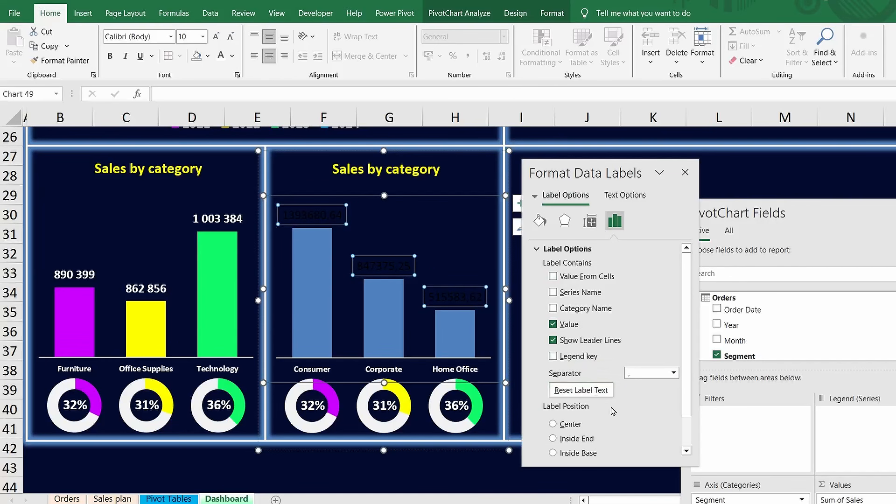
{"action": "scroll", "coordinate": [613, 411], "scroll_direction": "down", "scroll_amount": 2}
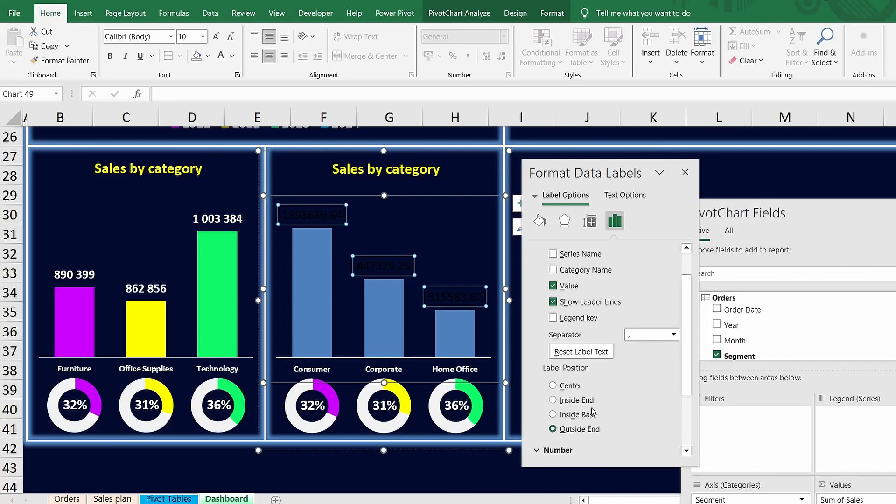
{"action": "left_click", "coordinate": [555, 450]}
{"action": "left_click", "coordinate": [664, 390]}
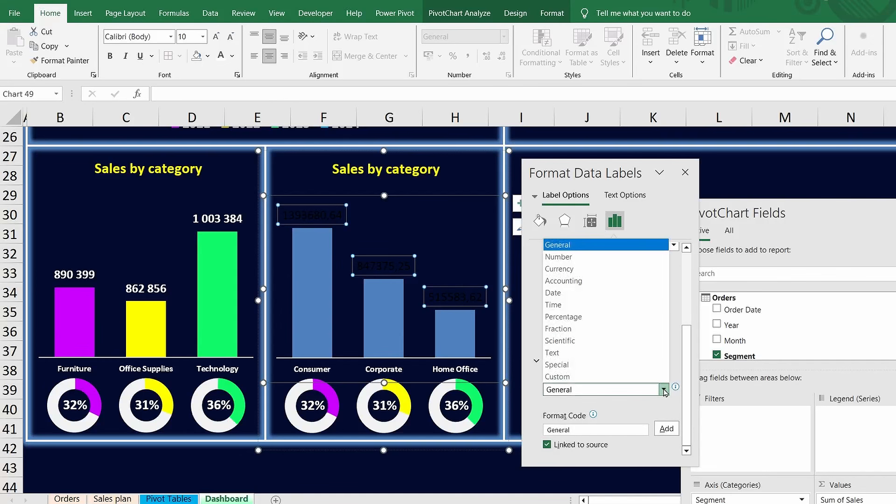
{"action": "left_click", "coordinate": [546, 258]}
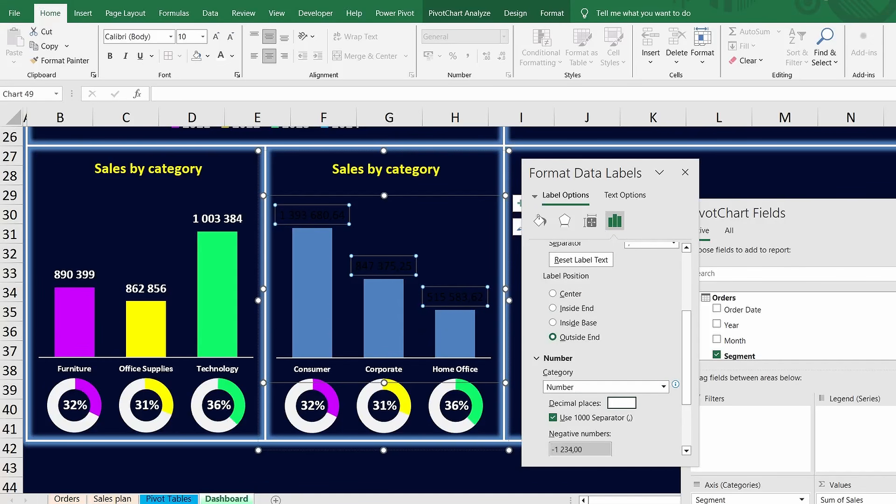
{"action": "key", "text": "Return"}
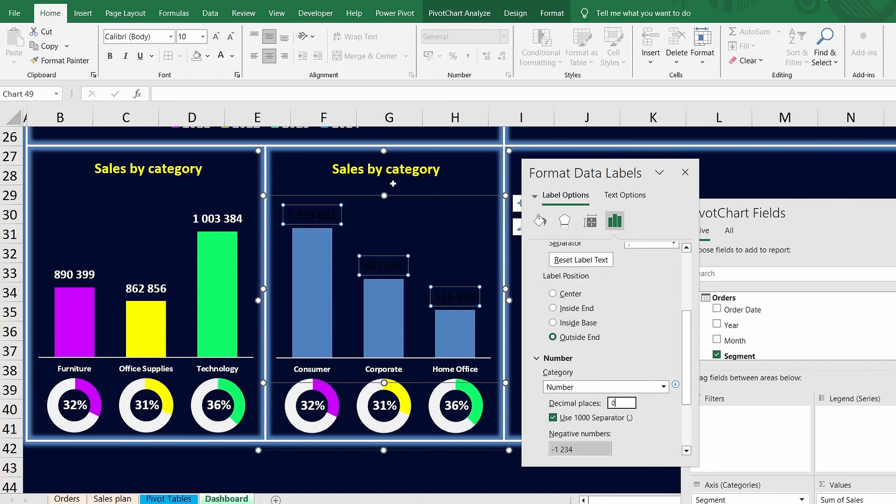
{"action": "left_click", "coordinate": [220, 56]}
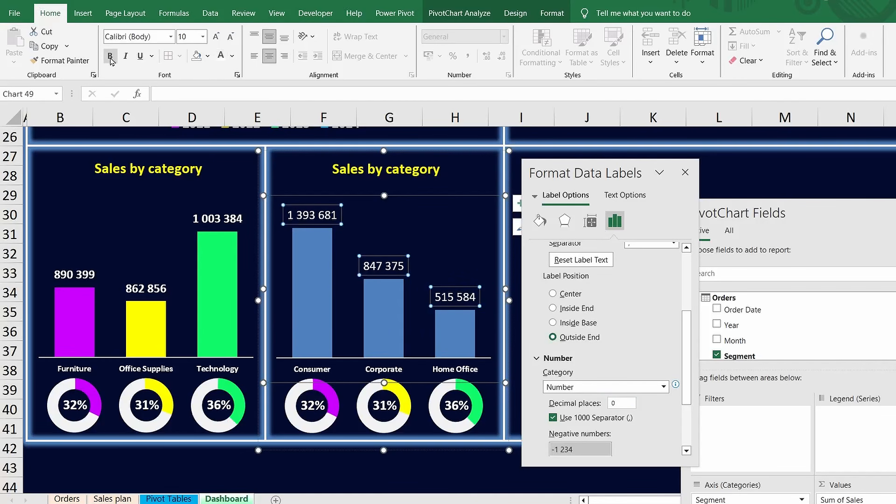
{"action": "left_click", "coordinate": [110, 57]}
Step: Give the Consumer column in the segment chart a solid purple fill
{"action": "left_click", "coordinate": [316, 305]}
{"action": "left_click", "coordinate": [316, 299]}
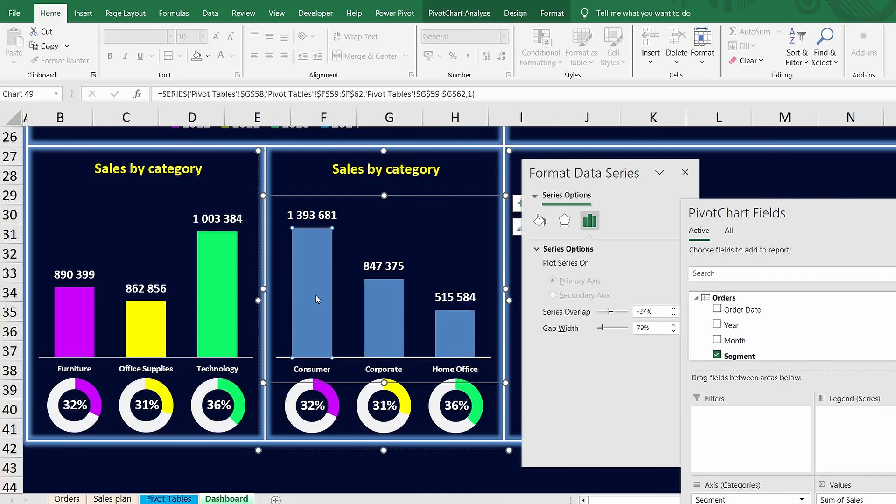
{"action": "left_click", "coordinate": [539, 221]}
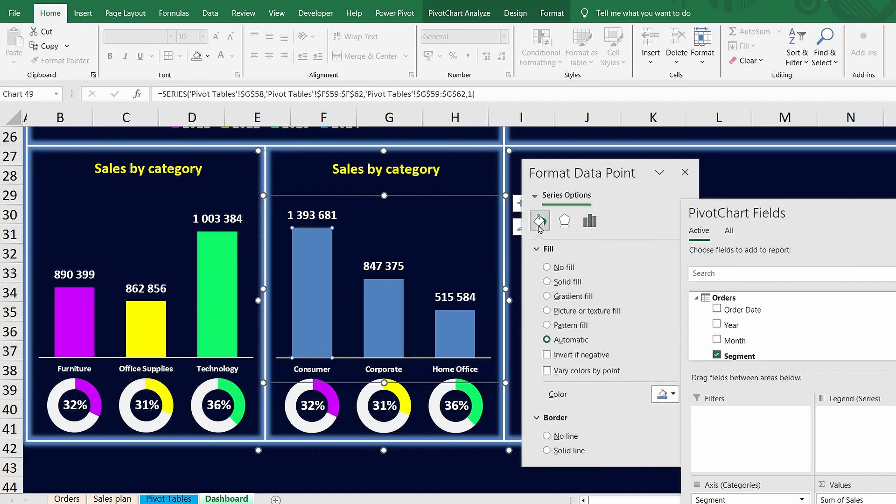
{"action": "left_click", "coordinate": [547, 282]}
{"action": "left_click", "coordinate": [674, 394]}
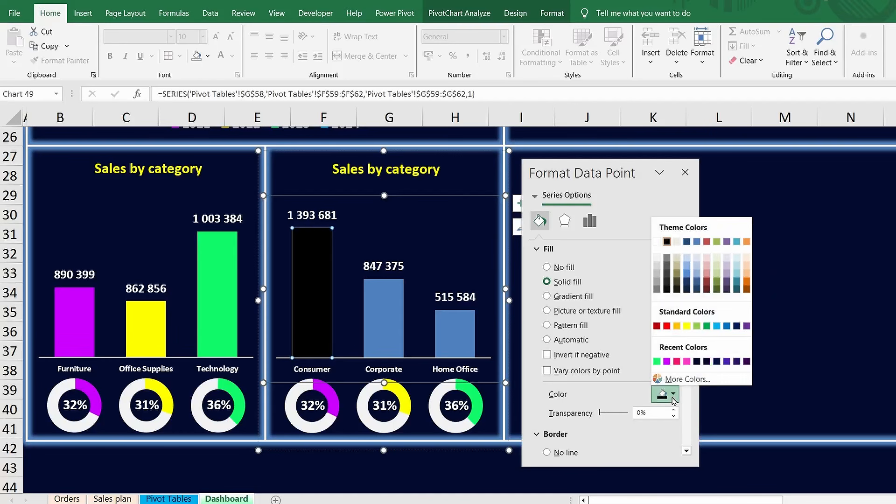
{"action": "left_click", "coordinate": [667, 361]}
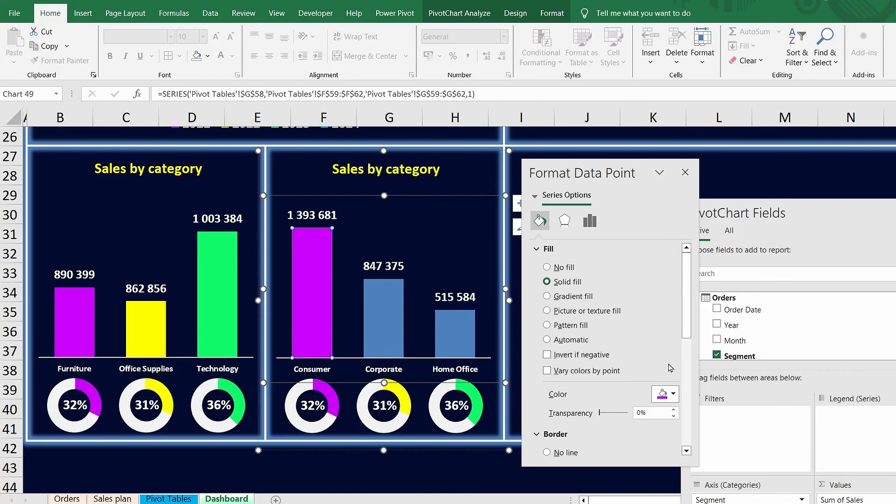
Step: Fill the Corporate column with yellow and the Home Office column with green
{"action": "left_click", "coordinate": [384, 314]}
{"action": "left_click", "coordinate": [674, 395]}
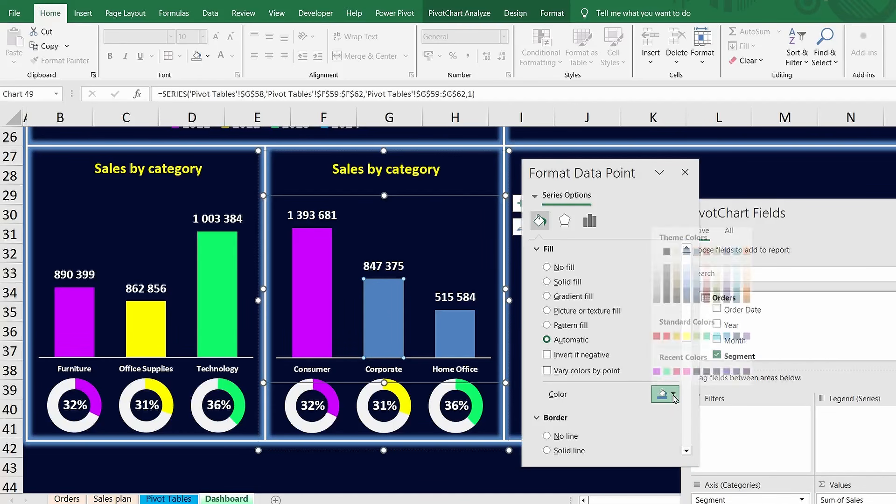
{"action": "left_click", "coordinate": [686, 325]}
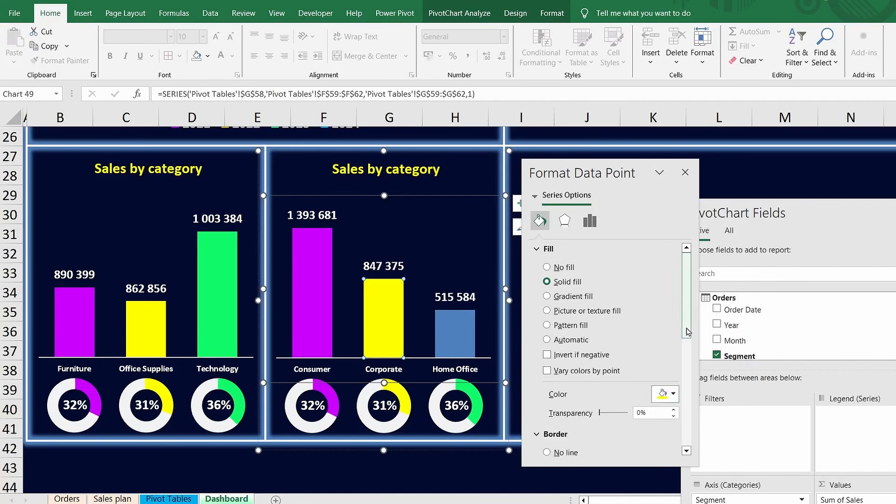
{"action": "left_click", "coordinate": [454, 344]}
{"action": "left_click", "coordinate": [674, 395]}
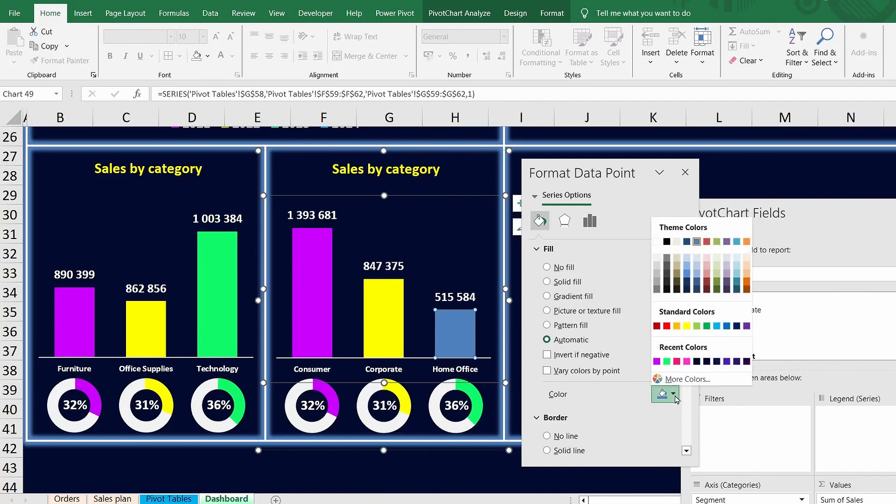
{"action": "left_click", "coordinate": [665, 368]}
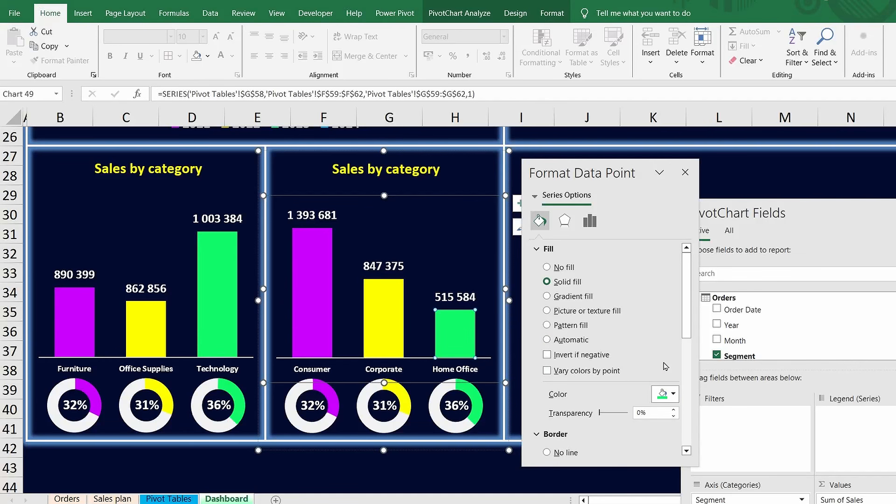
{"action": "left_click", "coordinate": [590, 220]}
Step: Set the data source of the doughnut chart under Consumer to the Sales by segment pivot table on the Pivot Tables sheet
{"action": "left_click", "coordinate": [323, 422]}
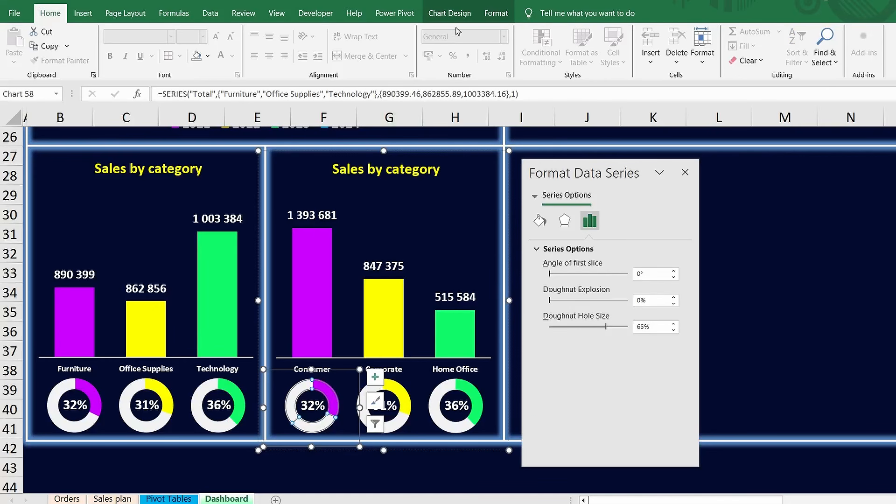
{"action": "left_click", "coordinate": [449, 14]}
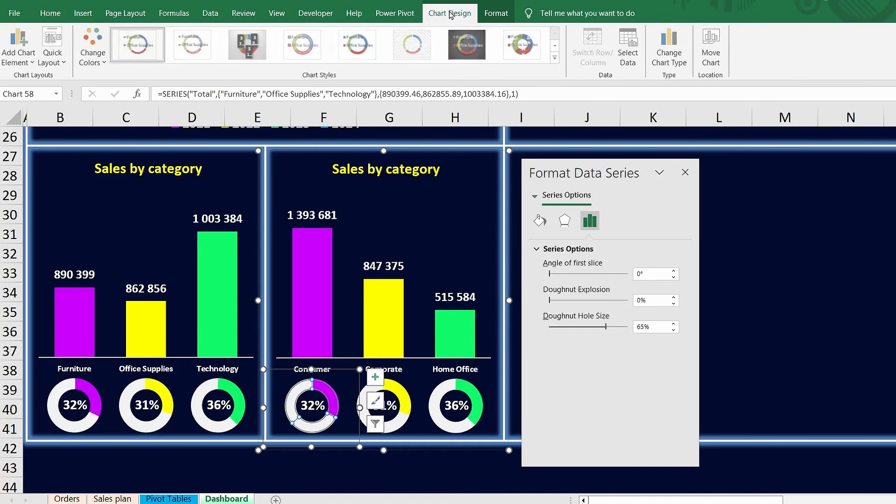
{"action": "left_click", "coordinate": [630, 59]}
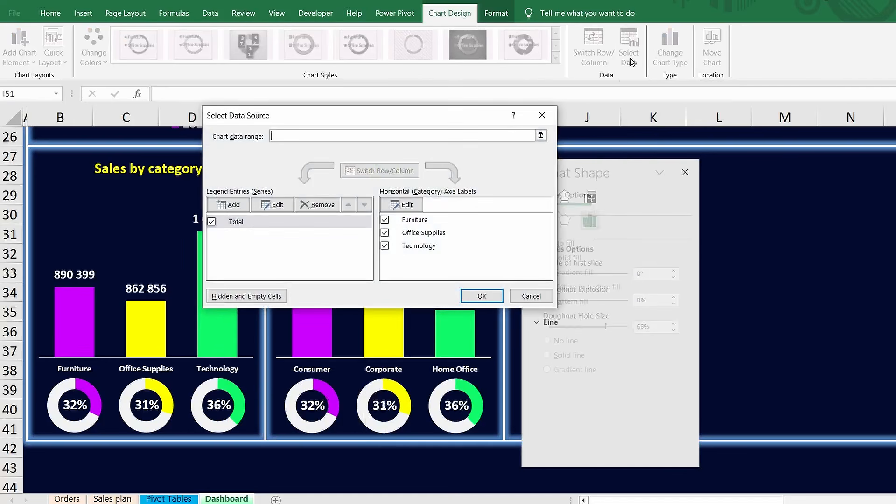
{"action": "left_click", "coordinate": [540, 136]}
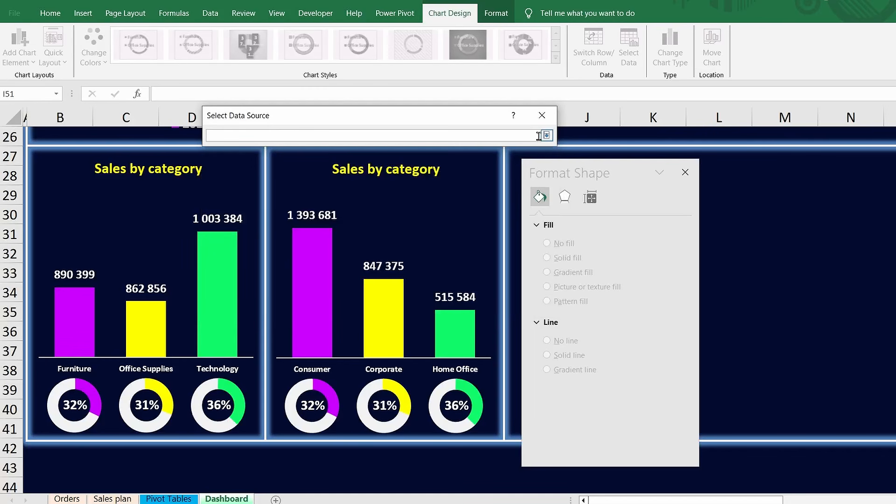
{"action": "left_click", "coordinate": [168, 499]}
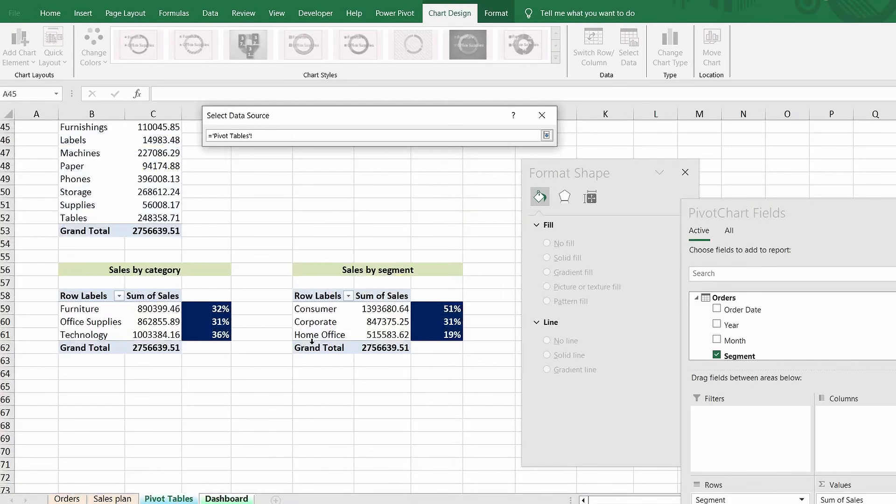
{"action": "left_click_drag", "start_coordinate": [319, 309], "coordinate": [375, 333]}
{"action": "key", "text": "Return"}
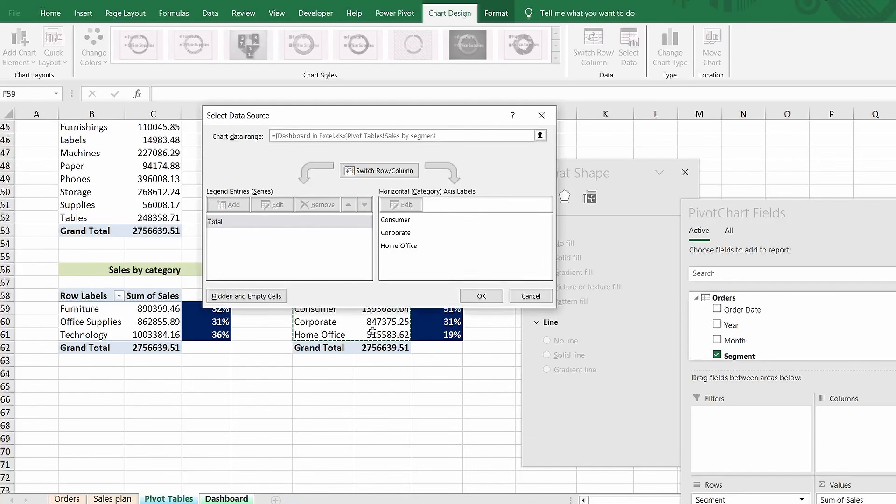
{"action": "left_click", "coordinate": [480, 297]}
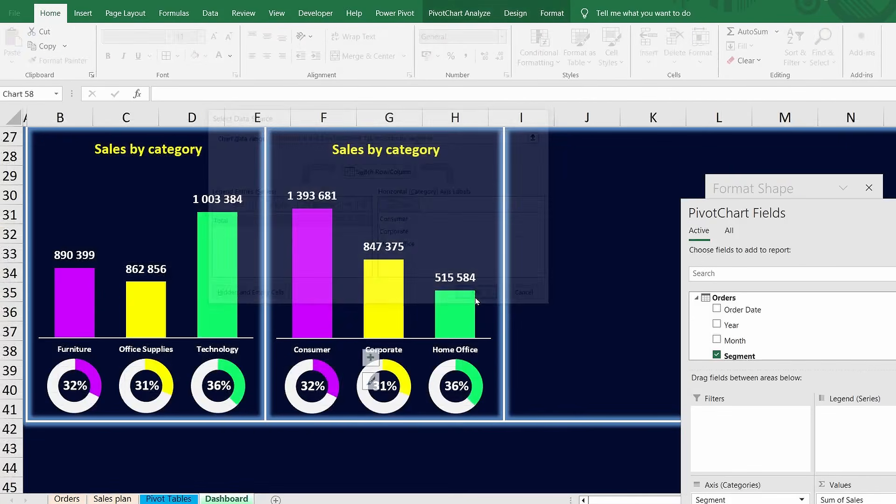
{"action": "left_click", "coordinate": [374, 358]}
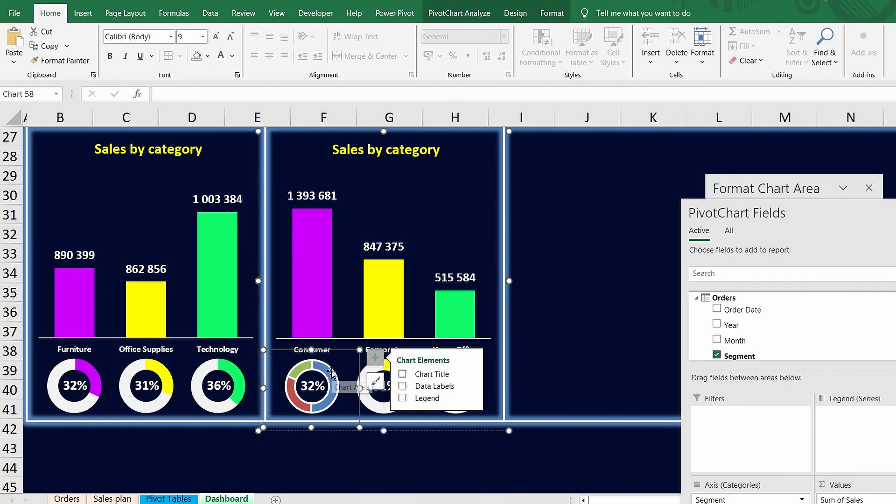
Step: Give the Consumer slice of the first segment doughnut a purple fill and a solid purple border, moving the format pane closer
{"action": "left_click", "coordinate": [326, 369]}
{"action": "left_click", "coordinate": [325, 369]}
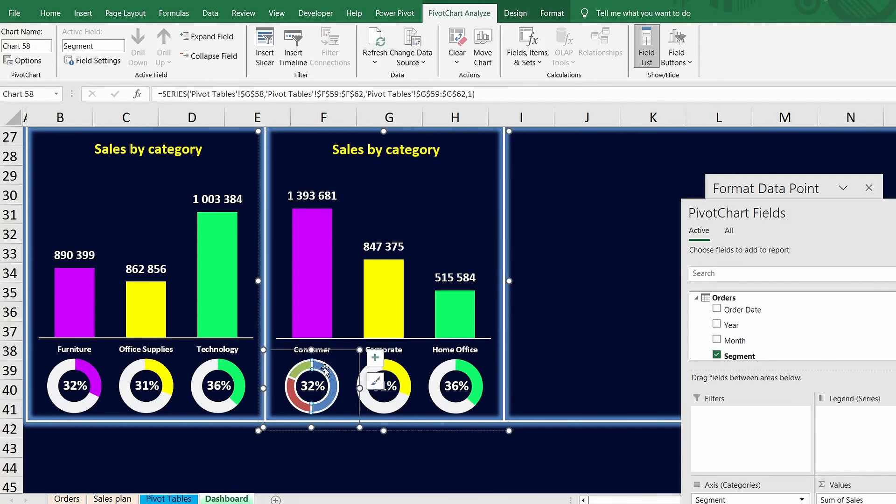
{"action": "left_click_drag", "start_coordinate": [728, 187], "coordinate": [505, 183]}
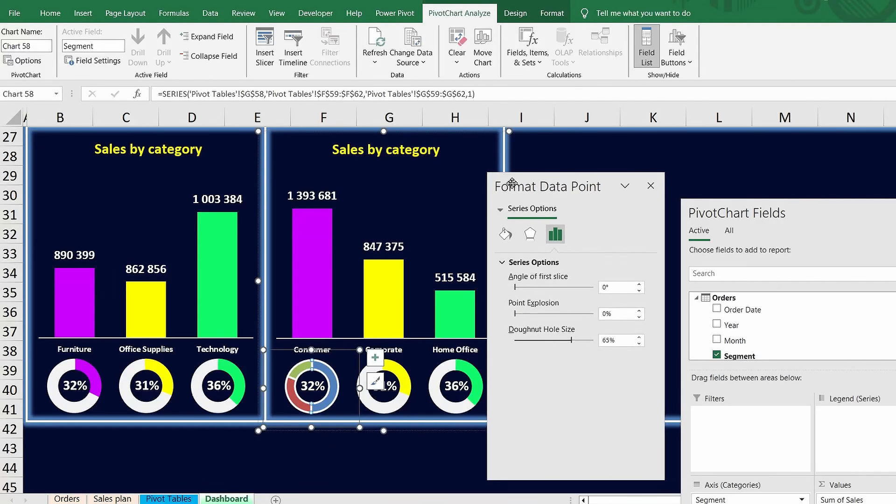
{"action": "left_click", "coordinate": [506, 233]}
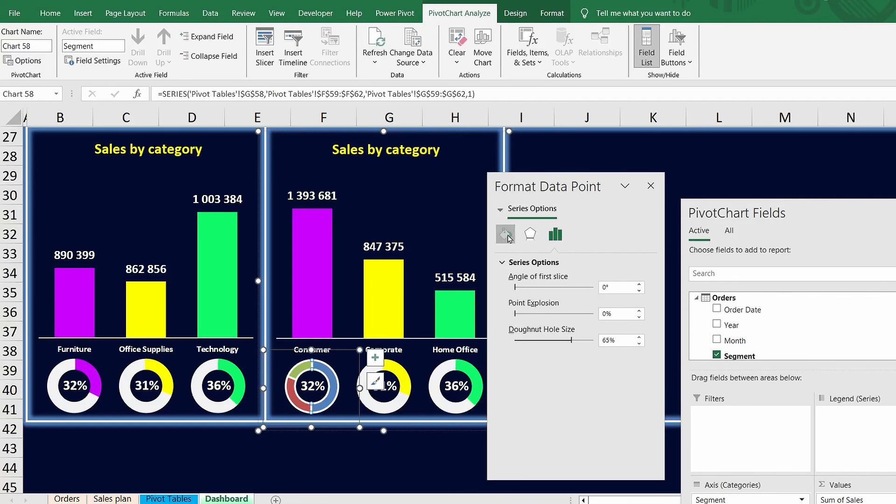
{"action": "left_click", "coordinate": [640, 393]}
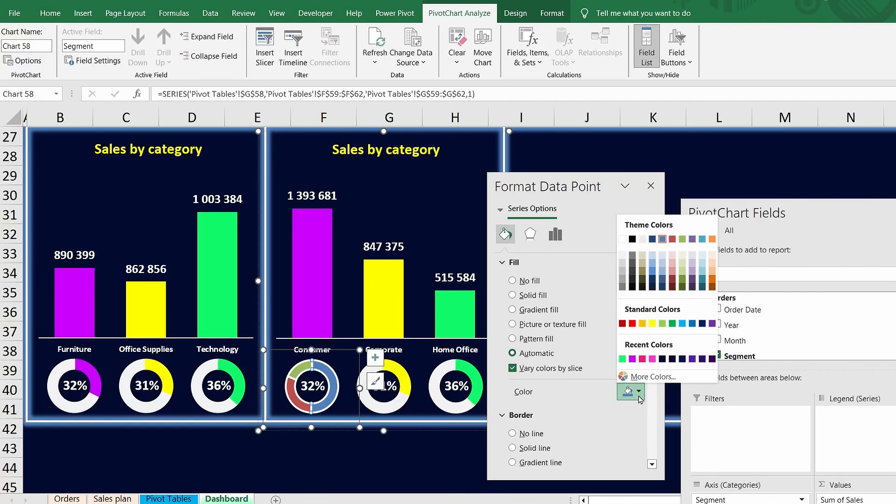
{"action": "left_click", "coordinate": [632, 358]}
{"action": "scroll", "coordinate": [624, 394], "scroll_direction": "down", "scroll_amount": 1}
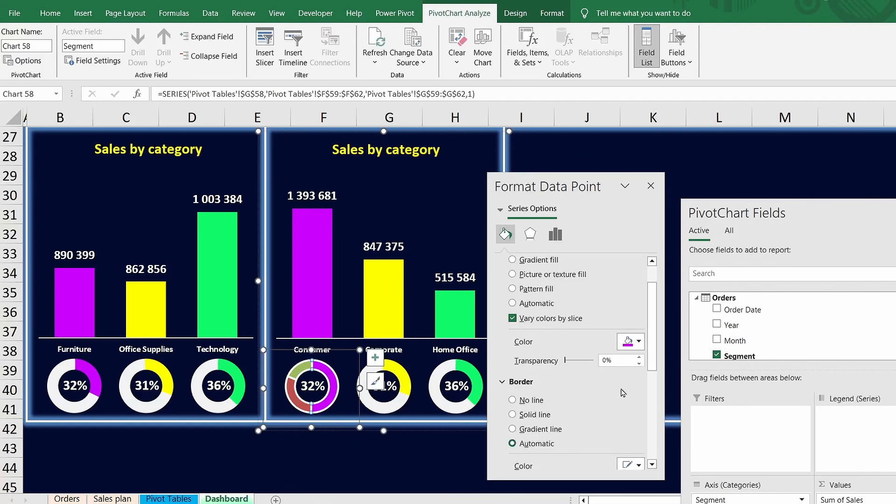
{"action": "left_click", "coordinate": [513, 415]}
{"action": "scroll", "coordinate": [537, 410], "scroll_direction": "down", "scroll_amount": 1}
{"action": "left_click", "coordinate": [640, 417]}
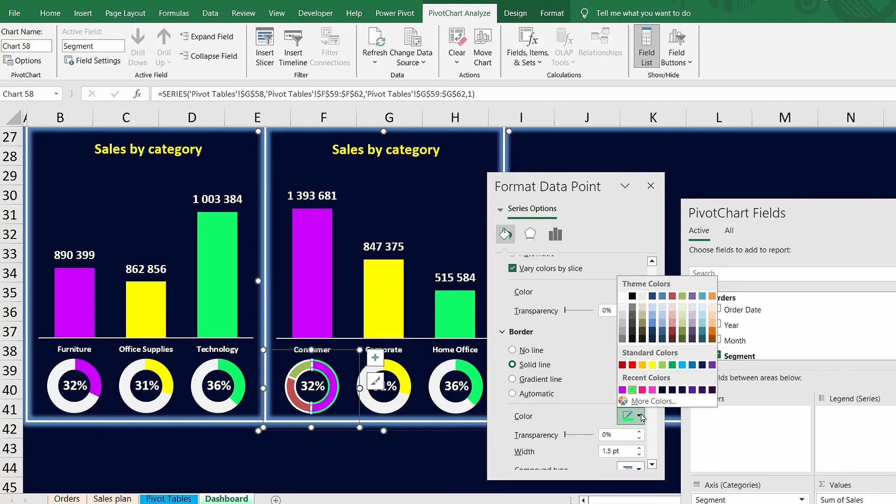
{"action": "left_click", "coordinate": [623, 392]}
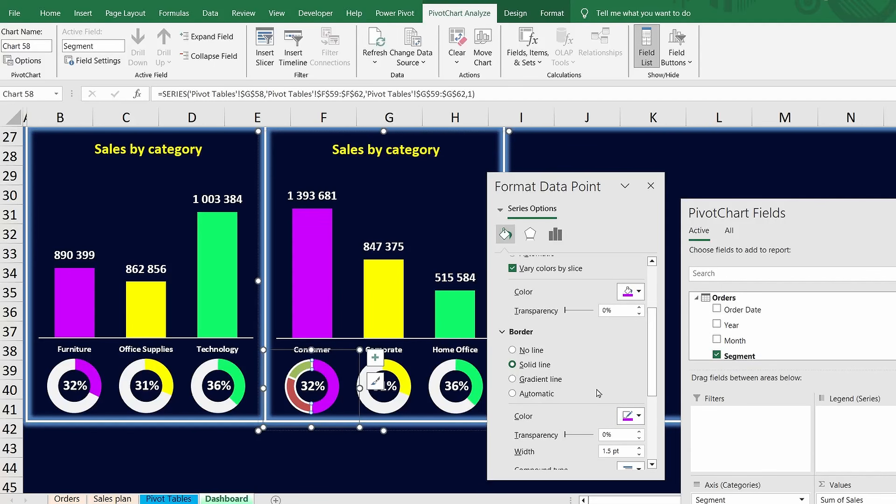
Step: Give the Home Office slice of the Consumer doughnut a light grey fill and a solid light grey border
{"action": "left_click", "coordinate": [299, 370]}
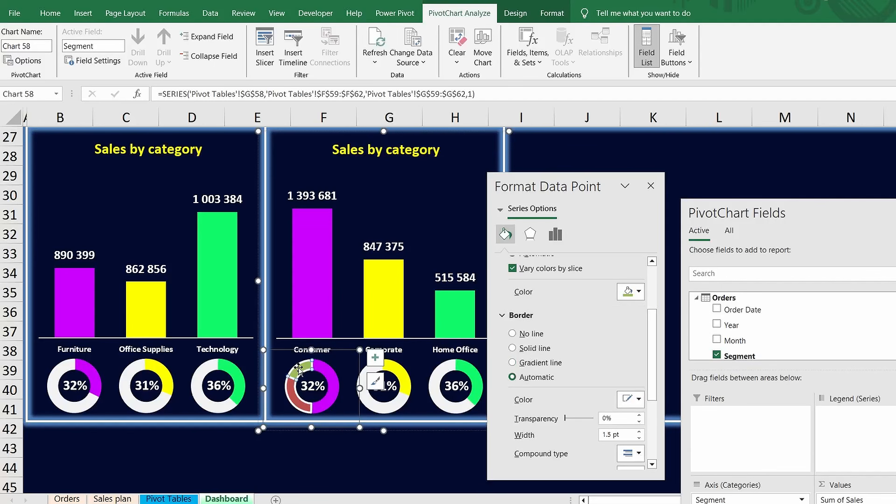
{"action": "left_click", "coordinate": [639, 400]}
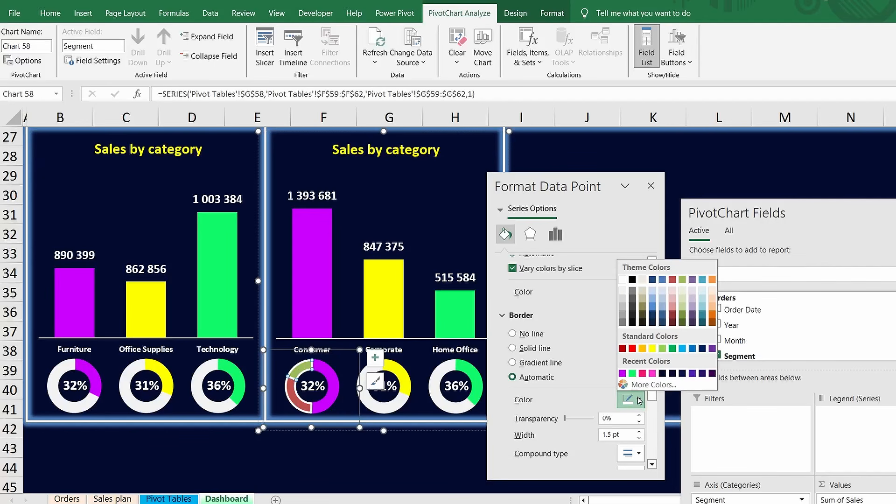
{"action": "left_click", "coordinate": [623, 300]}
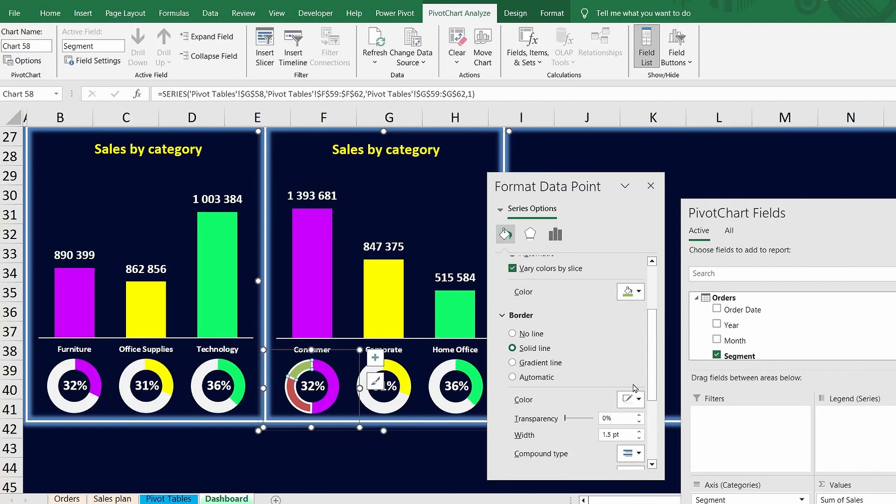
{"action": "left_click", "coordinate": [639, 292]}
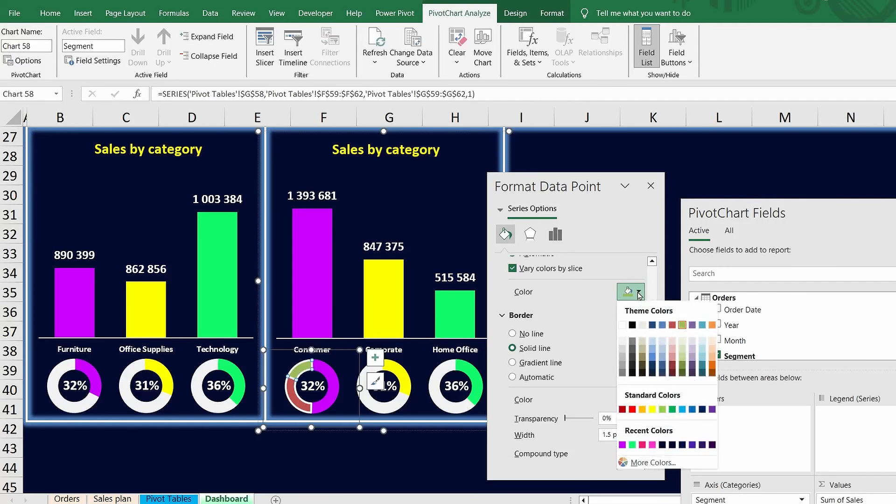
{"action": "left_click", "coordinate": [623, 345]}
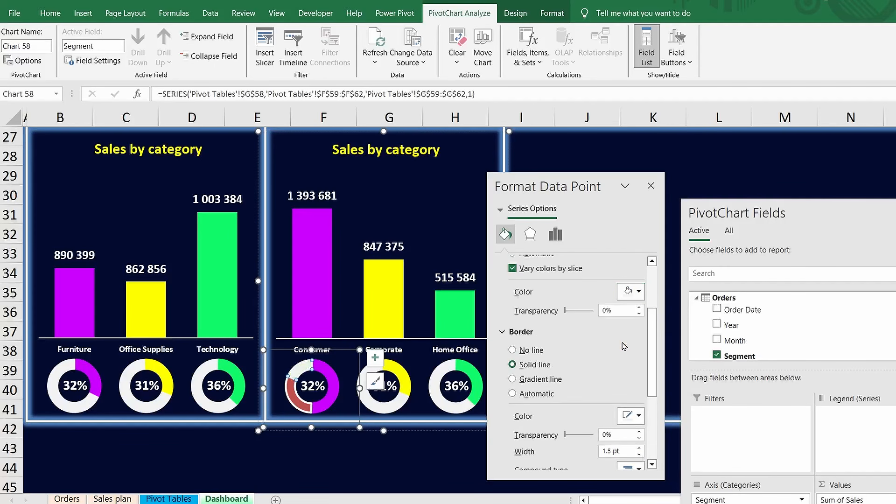
Step: Give the Corporate slice of the Consumer doughnut a light grey fill and a solid light grey border
{"action": "left_click", "coordinate": [291, 395]}
{"action": "left_click", "coordinate": [638, 293]}
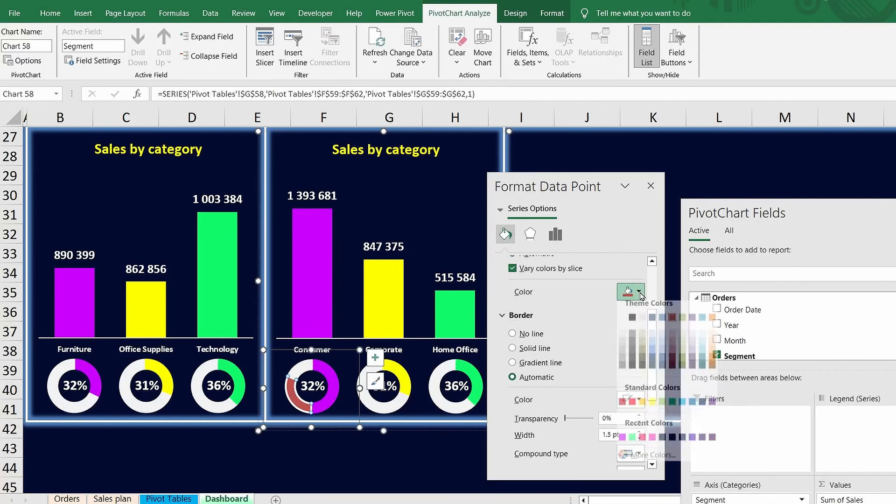
{"action": "left_click", "coordinate": [625, 344]}
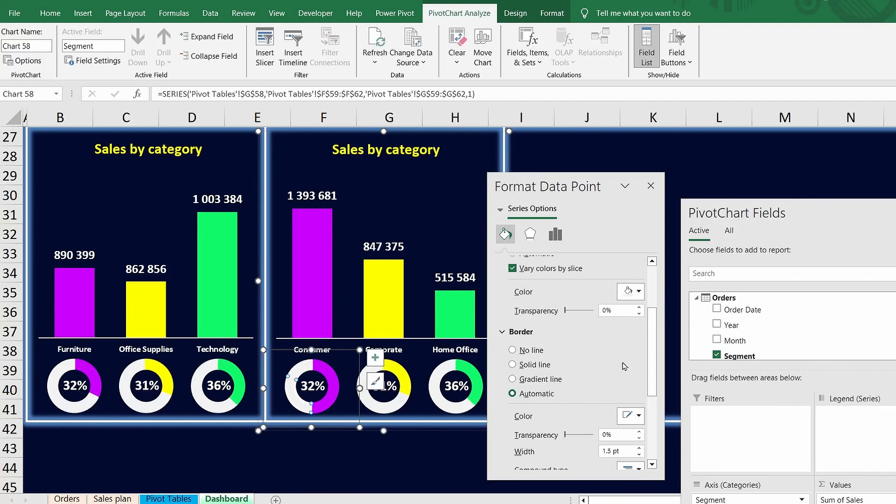
{"action": "left_click", "coordinate": [639, 416]}
{"action": "left_click", "coordinate": [624, 309]}
Step: Link the percentage text box in the Consumer doughnut to cell H59 of the Pivot Tables sheet and reduce its font size one step
{"action": "left_click", "coordinate": [311, 386]}
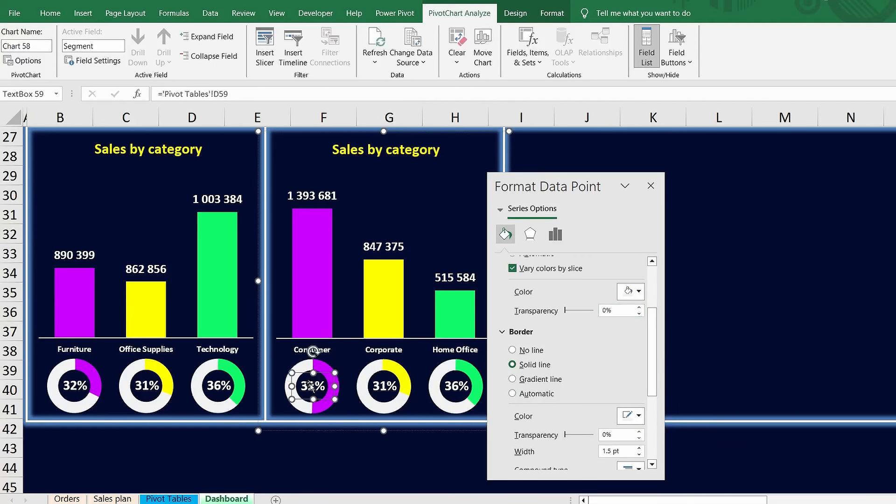
{"action": "left_click", "coordinate": [183, 499]}
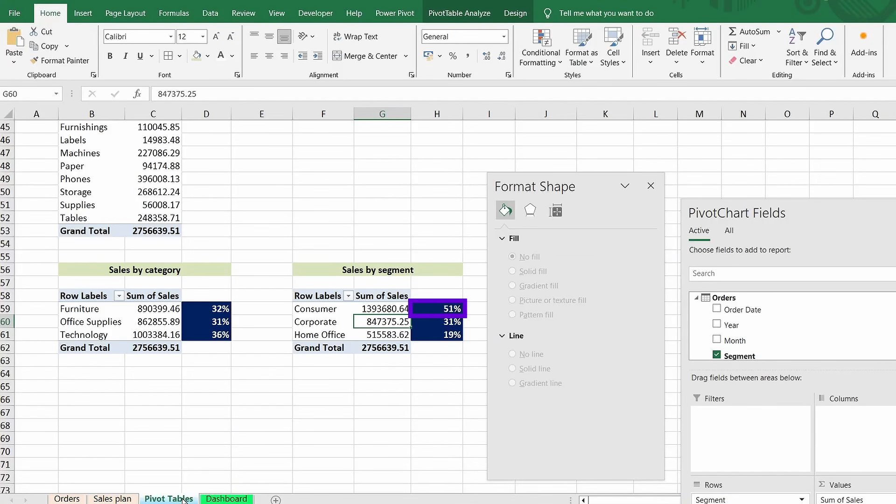
{"action": "left_click", "coordinate": [227, 499]}
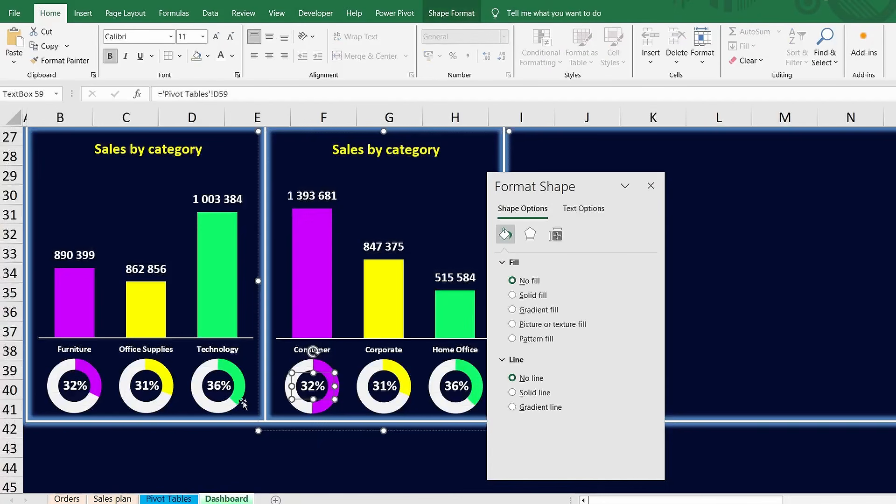
{"action": "left_click", "coordinate": [220, 95]}
{"action": "key", "text": "BackSpace"}
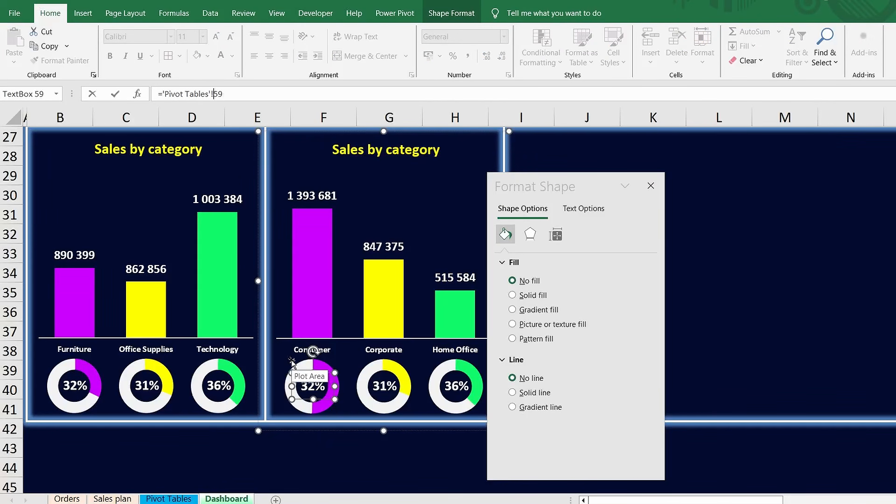
{"action": "type", "text": "H"}
{"action": "key", "text": "Return"}
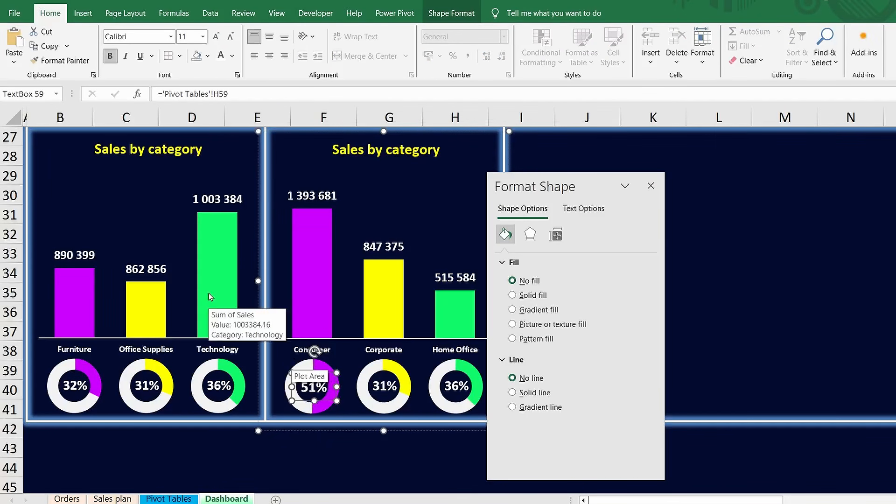
{"action": "left_click", "coordinate": [230, 41]}
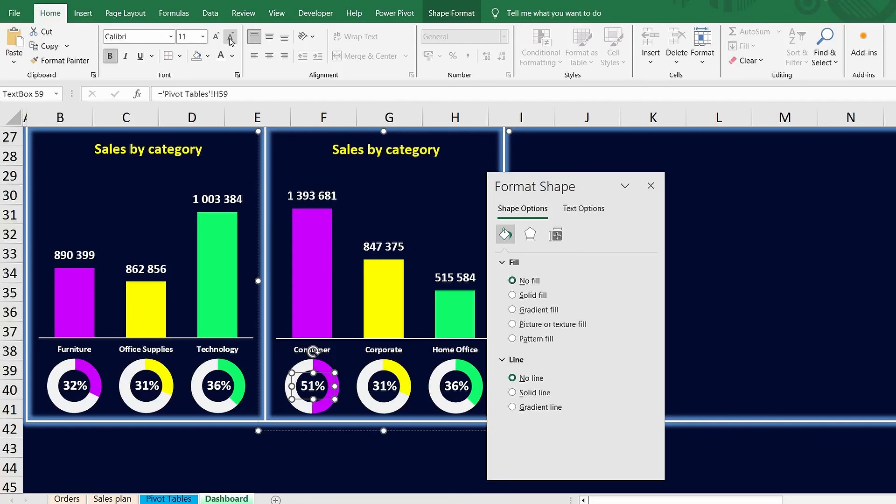
Step: Set the data source of the doughnut chart under Corporate to the Sales by segment pivot table on the Pivot Tables sheet
{"action": "left_click", "coordinate": [378, 365]}
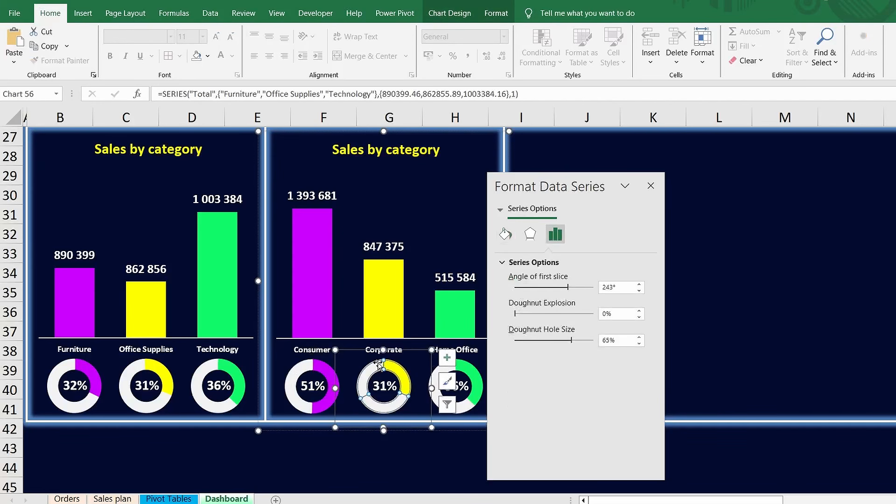
{"action": "left_click", "coordinate": [450, 13]}
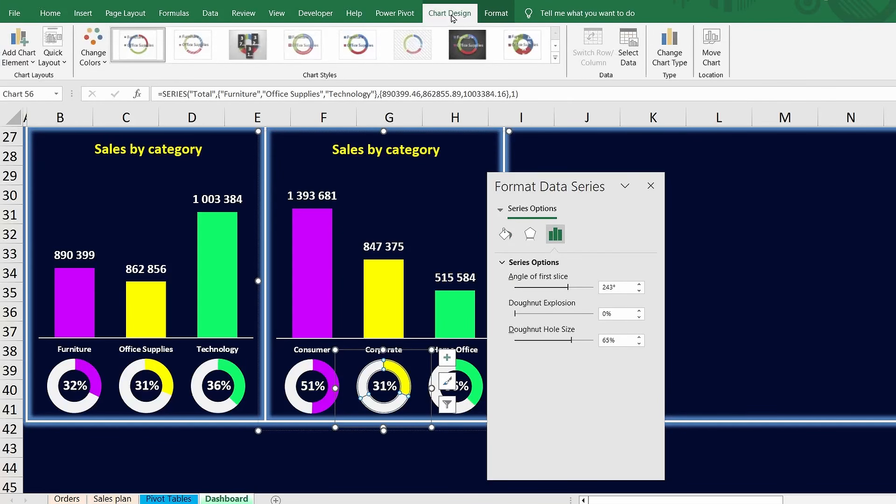
{"action": "left_click", "coordinate": [628, 54]}
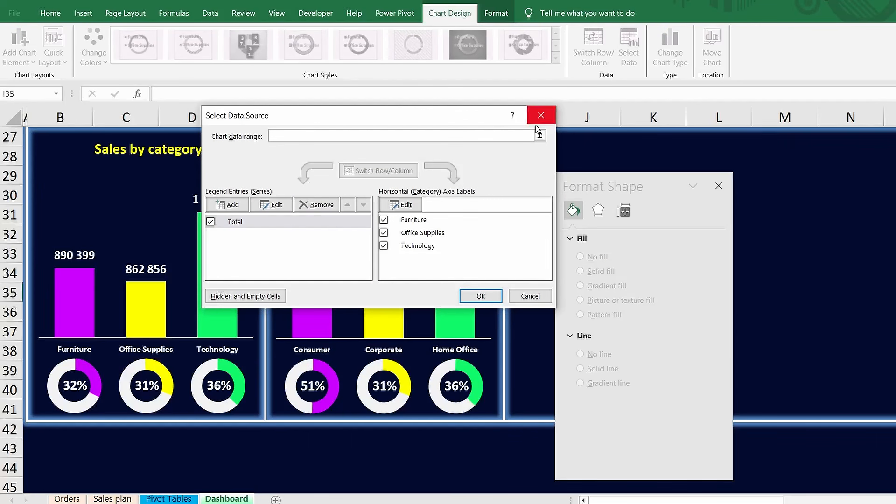
{"action": "left_click", "coordinate": [539, 135]}
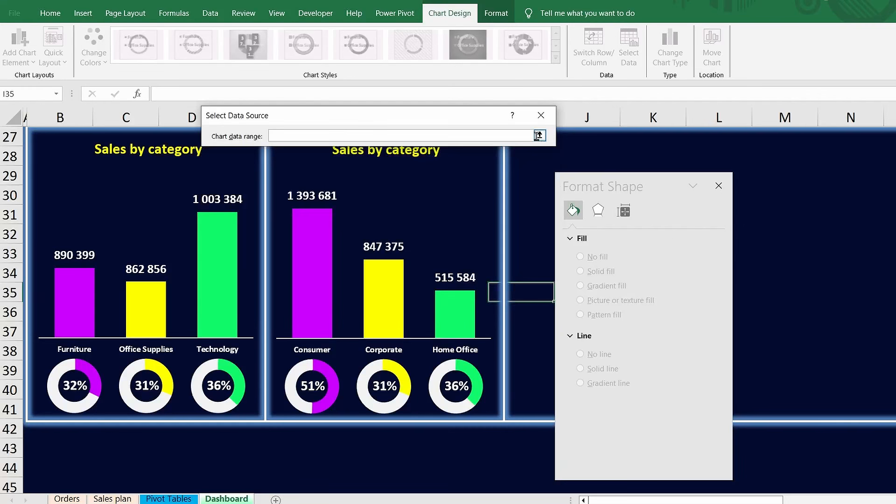
{"action": "left_click", "coordinate": [169, 498]}
{"action": "left_click_drag", "start_coordinate": [299, 308], "coordinate": [377, 326]}
{"action": "key", "text": "Return"}
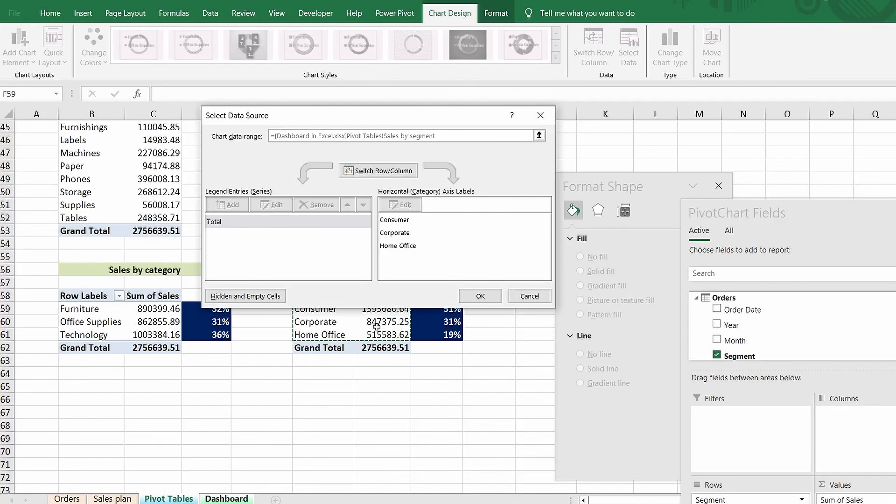
{"action": "left_click", "coordinate": [481, 297]}
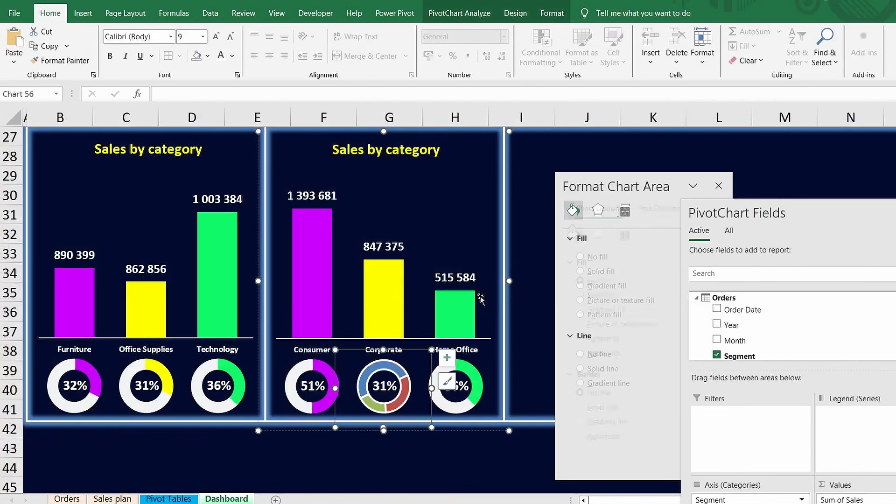
Step: Give the Corporate slice of the Corporate doughnut a solid yellow fill and yellow border, moving the PivotChart Fields pane clear of the format pane
{"action": "left_click", "coordinate": [399, 406]}
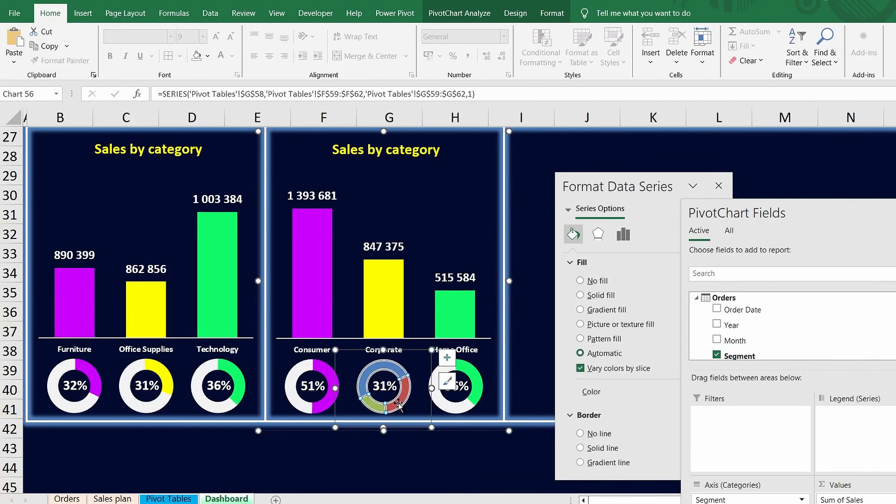
{"action": "left_click", "coordinate": [399, 405]}
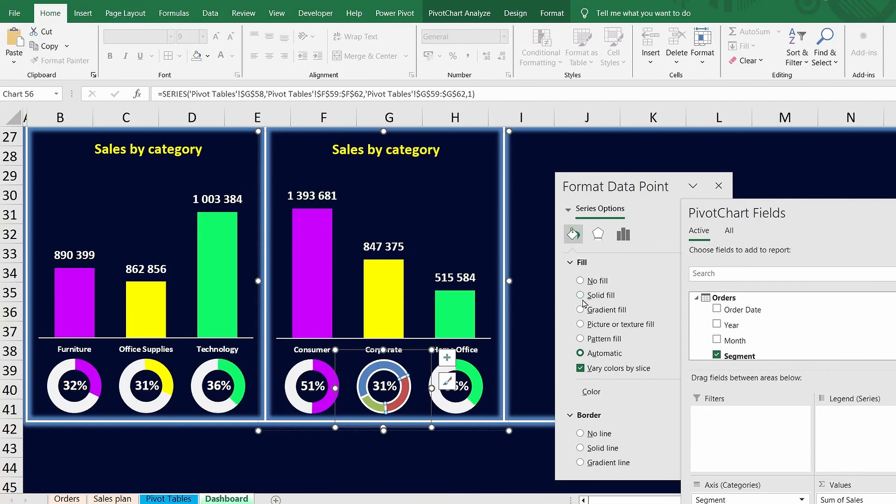
{"action": "left_click_drag", "start_coordinate": [724, 213], "coordinate": [828, 205]}
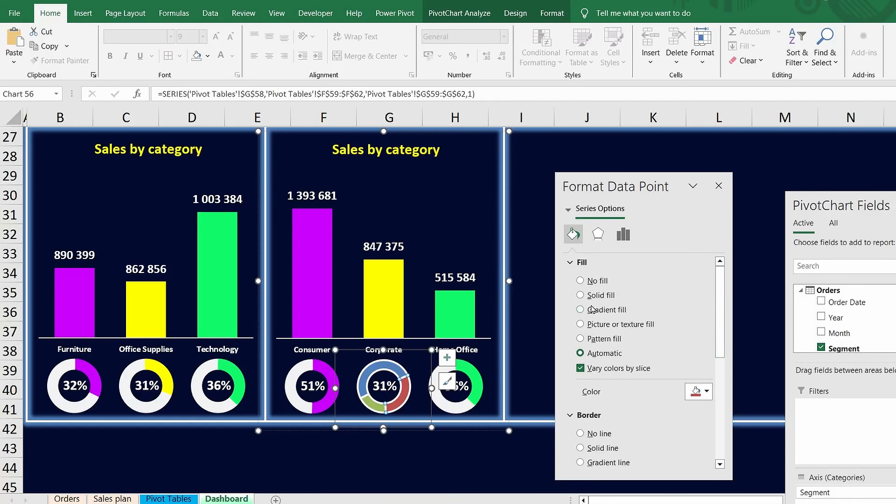
{"action": "left_click", "coordinate": [581, 295]}
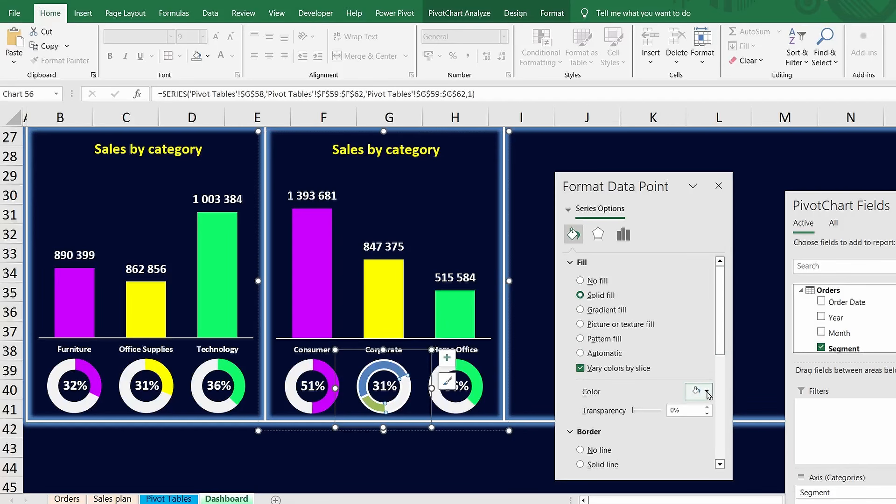
{"action": "left_click", "coordinate": [708, 395]}
{"action": "left_click", "coordinate": [724, 319]}
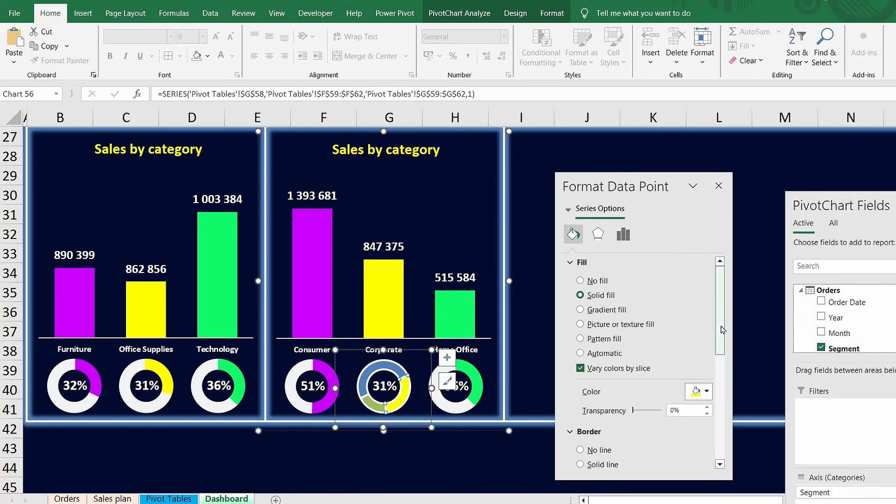
{"action": "scroll", "coordinate": [675, 388], "scroll_direction": "down", "scroll_amount": 5}
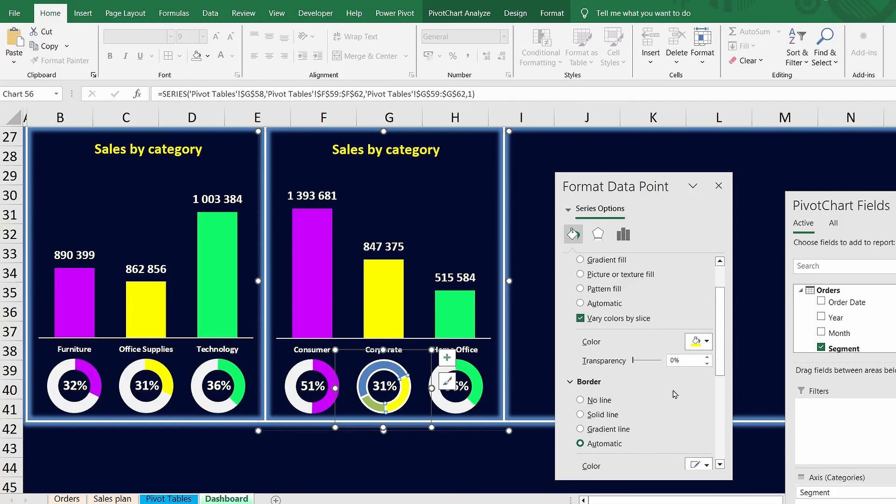
{"action": "left_click", "coordinate": [708, 417]}
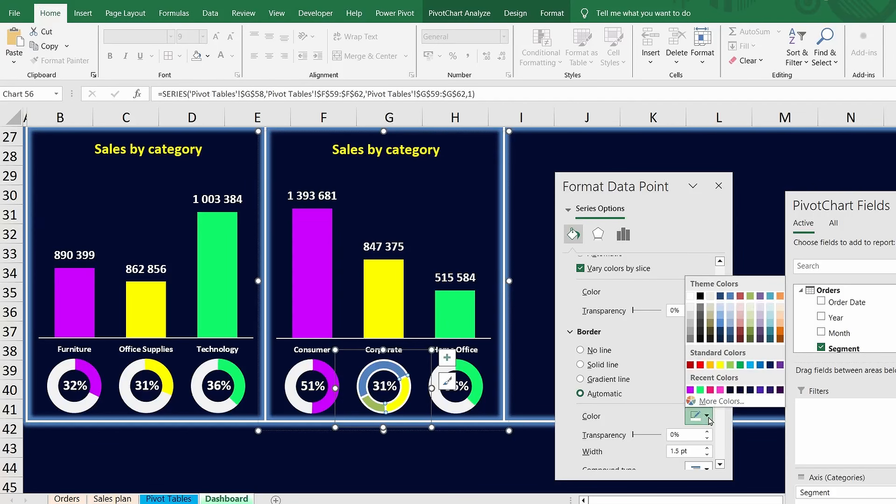
{"action": "left_click", "coordinate": [721, 365]}
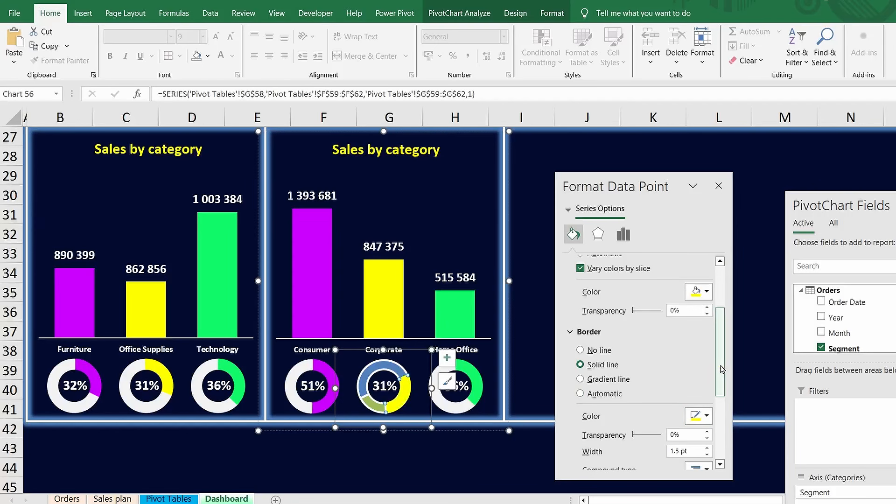
Step: Give the Consumer slice of the Corporate doughnut a light grey fill and a solid light grey border
{"action": "left_click", "coordinate": [386, 368]}
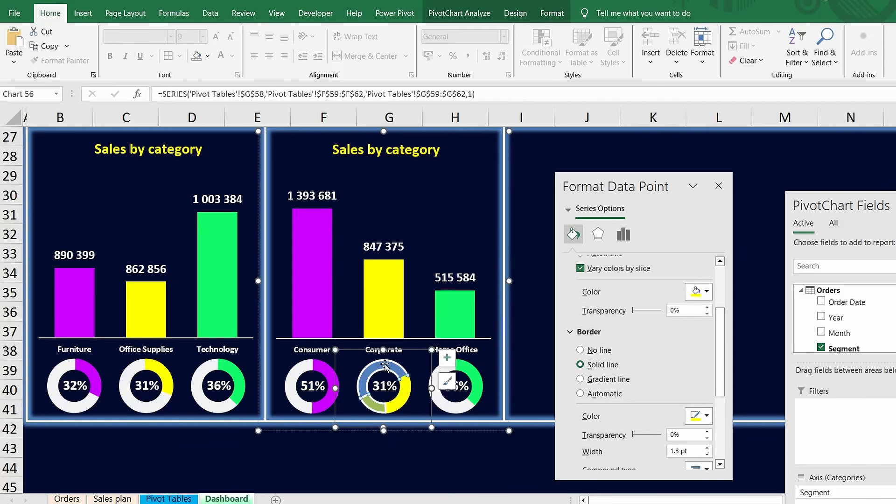
{"action": "left_click", "coordinate": [707, 291]}
{"action": "left_click", "coordinate": [690, 342]}
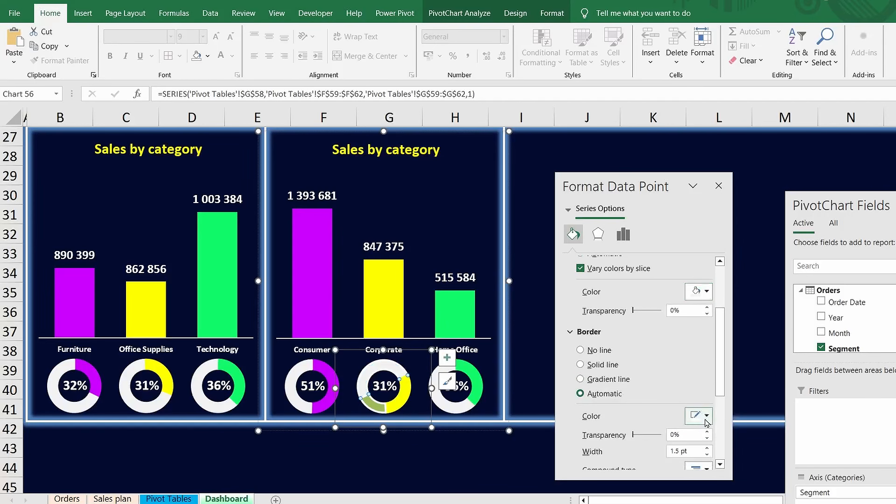
{"action": "left_click", "coordinate": [707, 416]}
{"action": "left_click", "coordinate": [690, 308]}
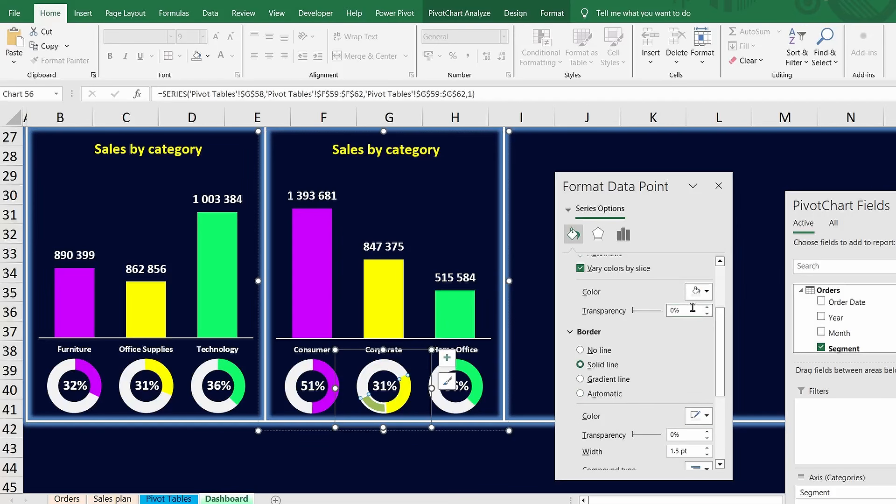
Step: Give the Home Office slice of the Corporate doughnut a light grey fill and a solid light grey border
{"action": "left_click", "coordinate": [372, 402]}
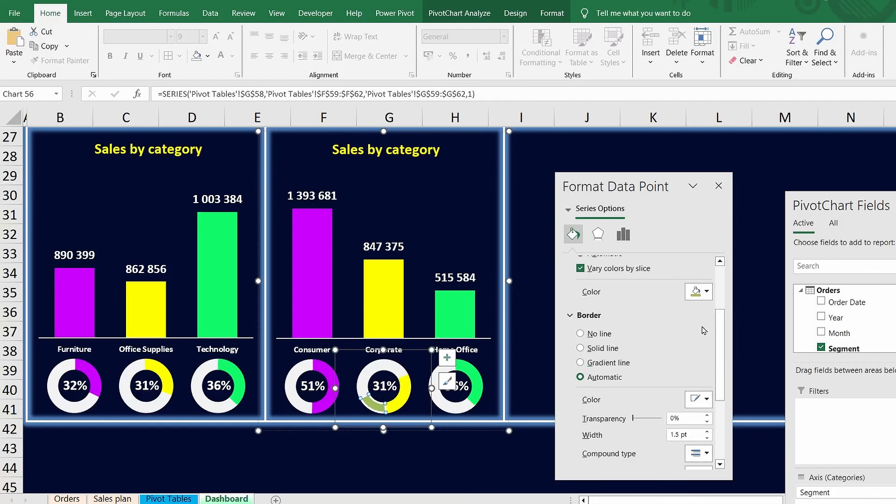
{"action": "left_click", "coordinate": [698, 292]}
{"action": "left_click", "coordinate": [690, 342]}
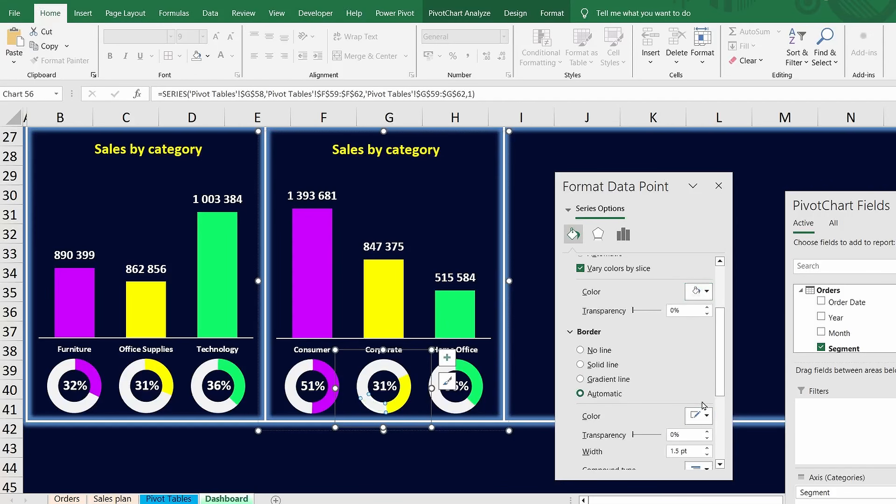
{"action": "left_click", "coordinate": [707, 416]}
{"action": "left_click", "coordinate": [691, 309]}
Step: Rotate the Corporate doughnut by setting its angle of first slice to 180° so the yellow slice starts at twelve o'clock
{"action": "left_click", "coordinate": [400, 406]}
{"action": "left_click", "coordinate": [623, 234]}
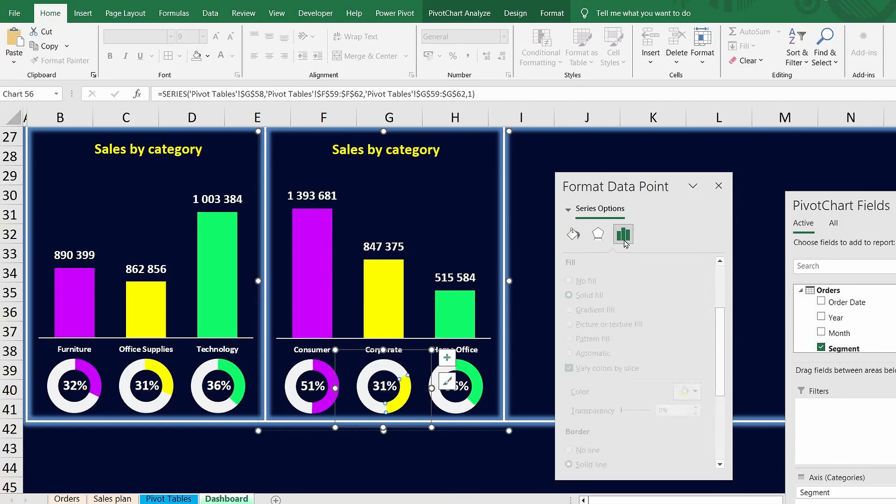
{"action": "left_click_drag", "start_coordinate": [635, 292], "coordinate": [622, 286]}
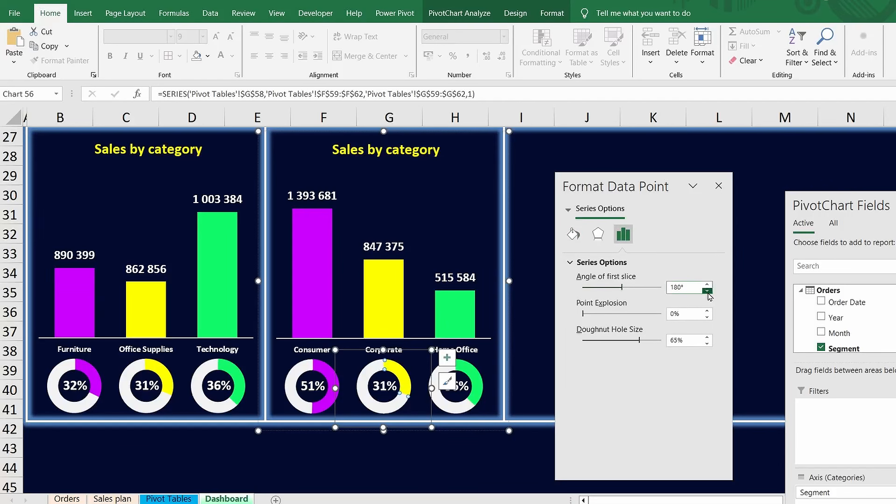
Step: Link the percentage text box in the Corporate doughnut to cell H60 of the Pivot Tables sheet and reduce its font size one step
{"action": "left_click", "coordinate": [386, 388]}
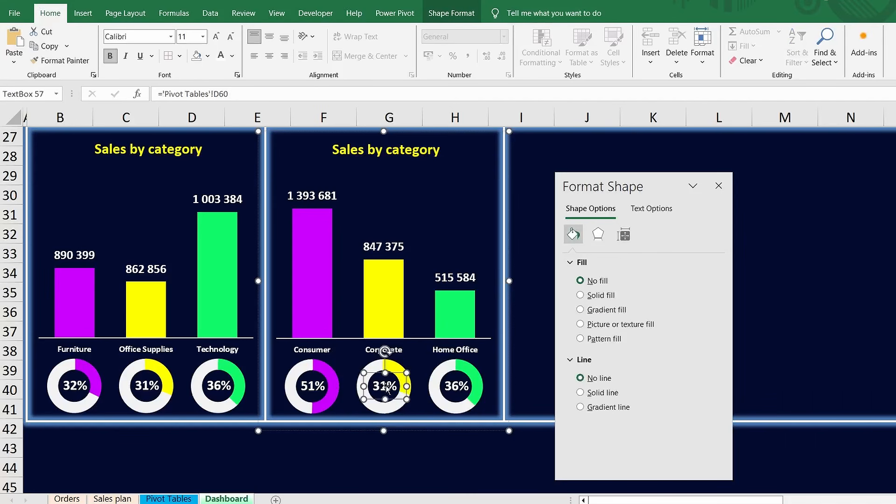
{"action": "left_click", "coordinate": [218, 95]}
{"action": "key", "text": "BackSpace"}
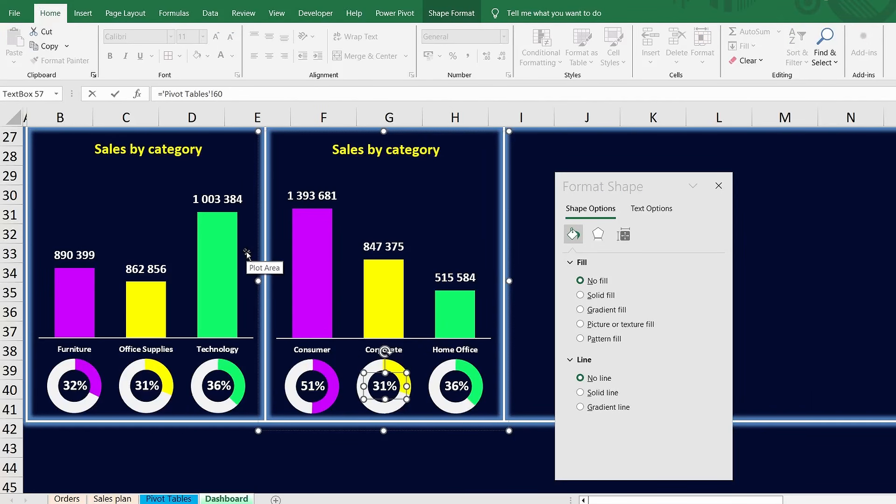
{"action": "type", "text": "H"}
{"action": "key", "text": "Return"}
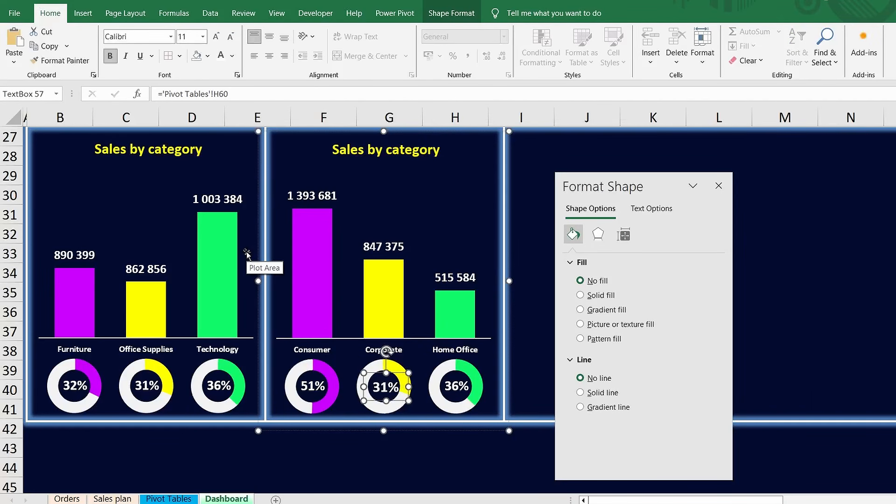
{"action": "left_click", "coordinate": [232, 37]}
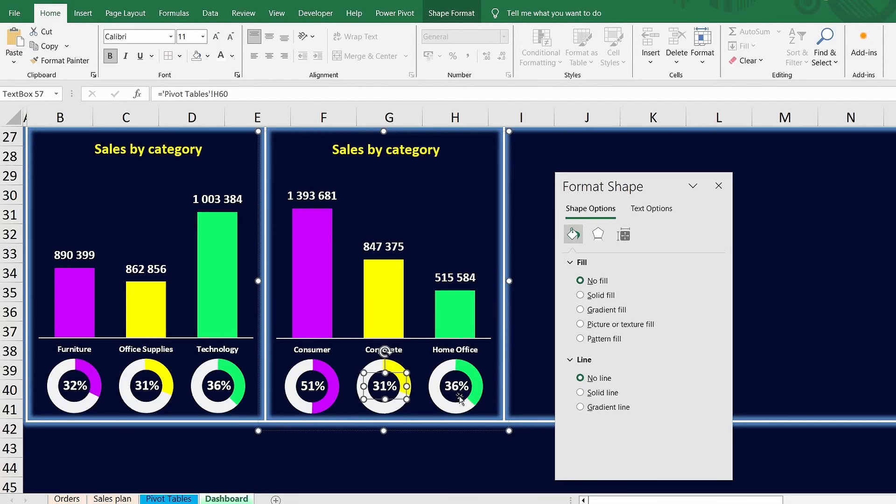
Step: Link the Home Office doughnut's data source to the sales-by-segment range F59:G61 on the Pivot Tables sheet
{"action": "left_click", "coordinate": [475, 373]}
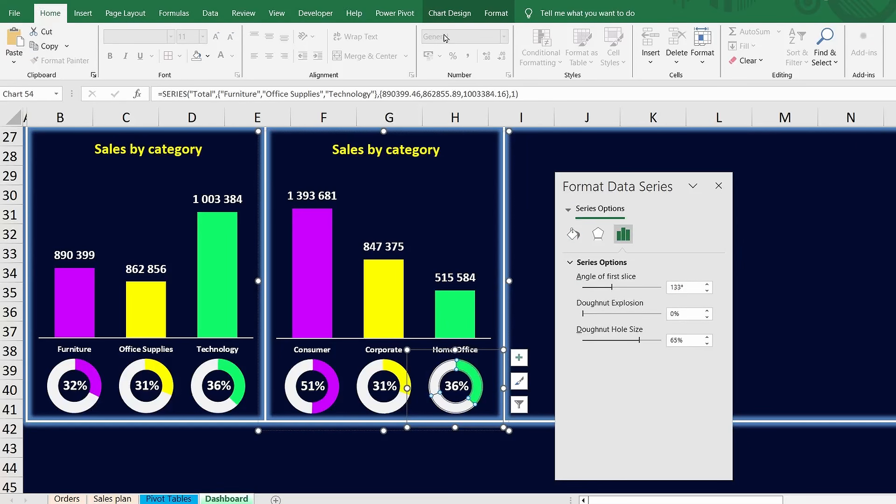
{"action": "left_click", "coordinate": [449, 14]}
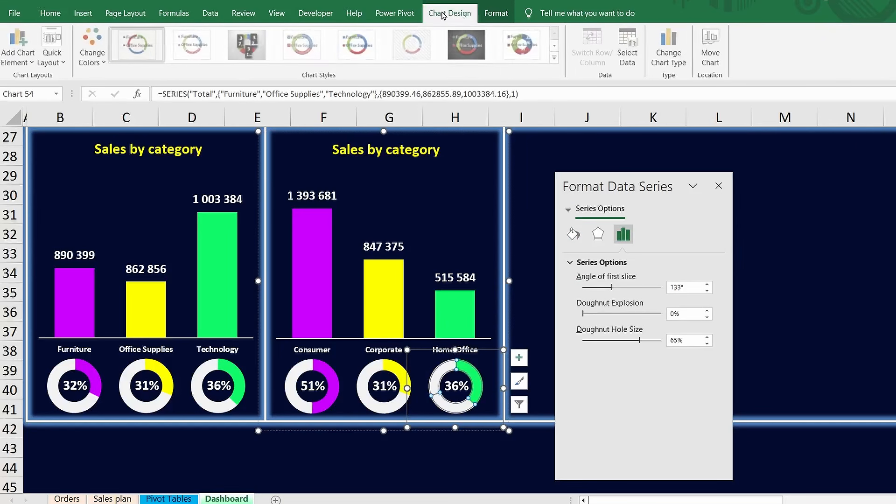
{"action": "left_click", "coordinate": [628, 53]}
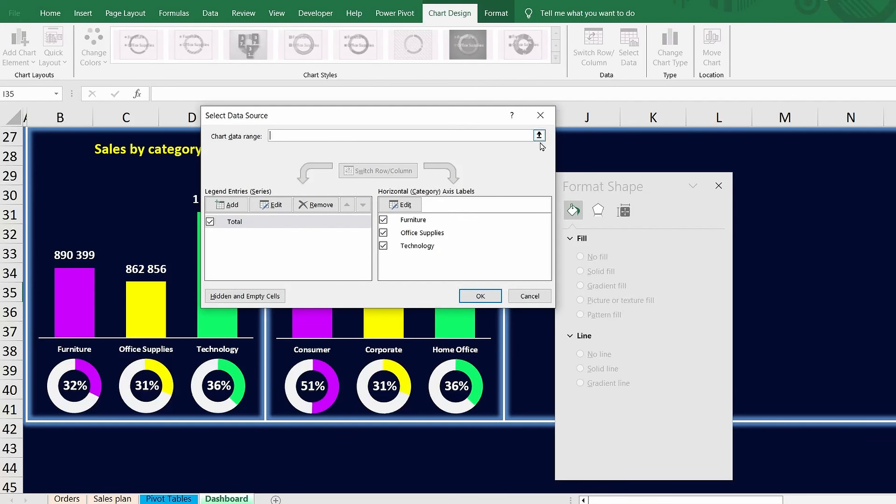
{"action": "left_click", "coordinate": [540, 136]}
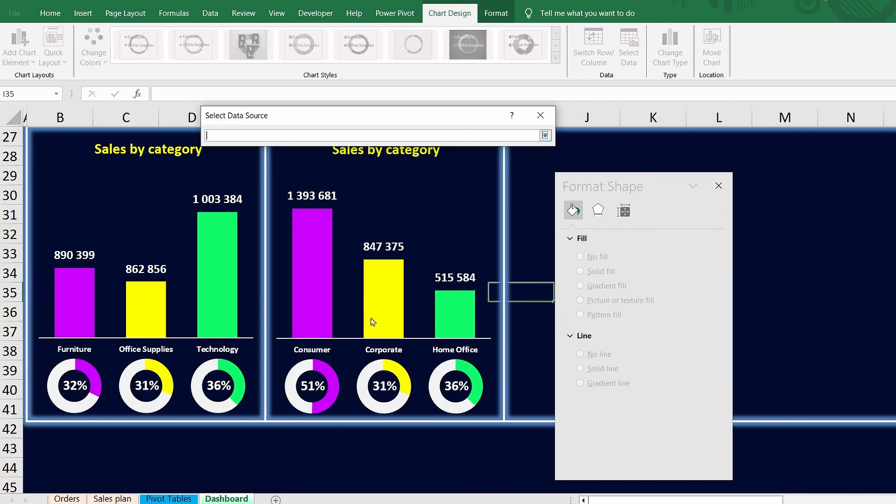
{"action": "left_click", "coordinate": [167, 498]}
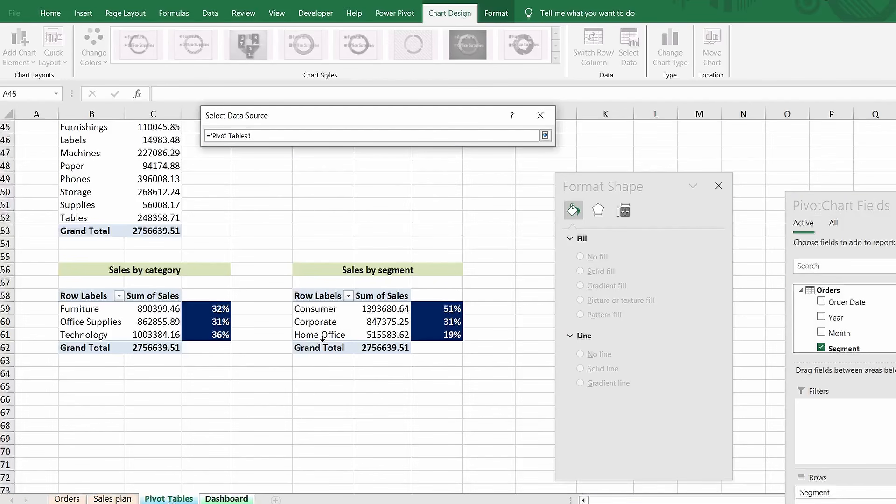
{"action": "left_click_drag", "start_coordinate": [317, 309], "coordinate": [377, 331]}
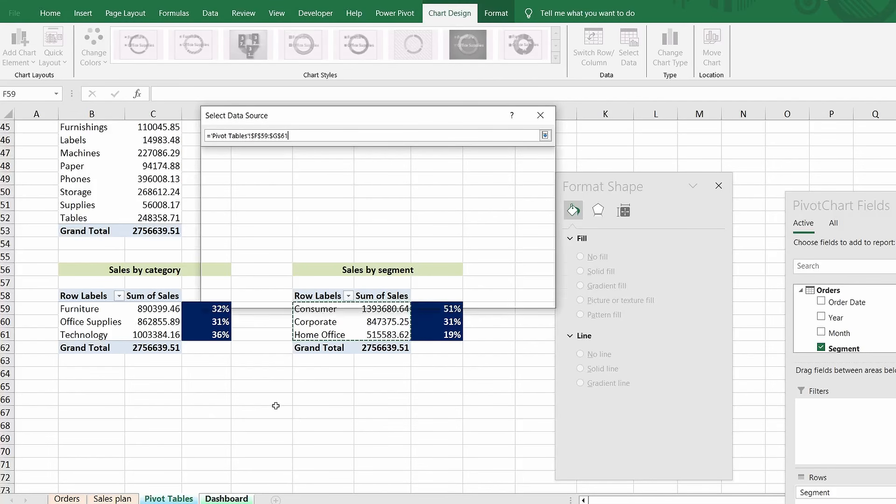
{"action": "key", "text": "Return"}
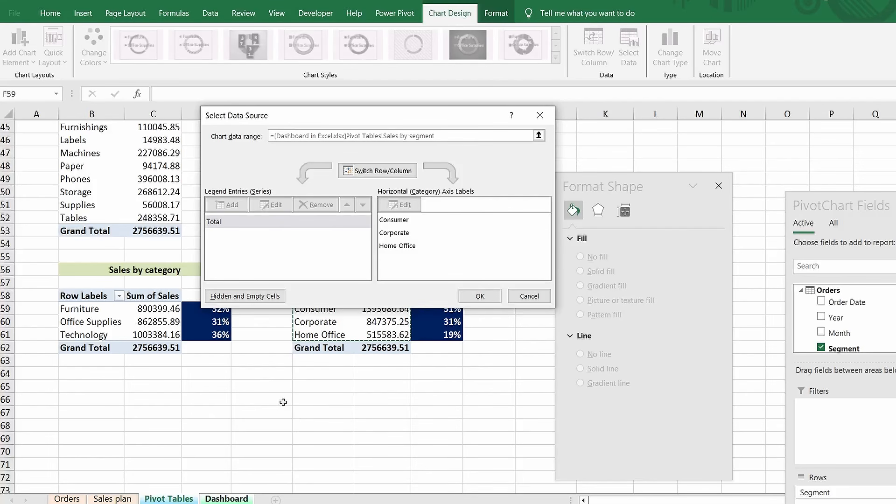
{"action": "left_click", "coordinate": [480, 297]}
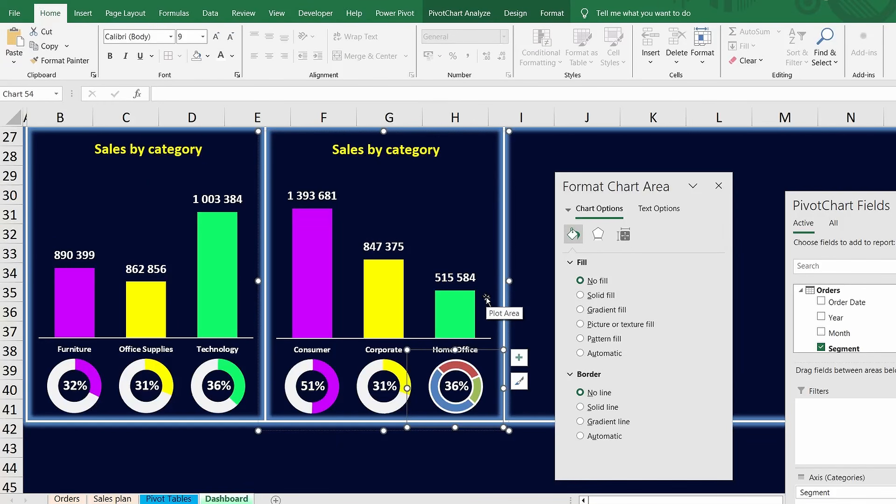
Step: Give the Home Office slice of the Home Office doughnut a bright green fill and a solid bright green border
{"action": "left_click", "coordinate": [477, 394]}
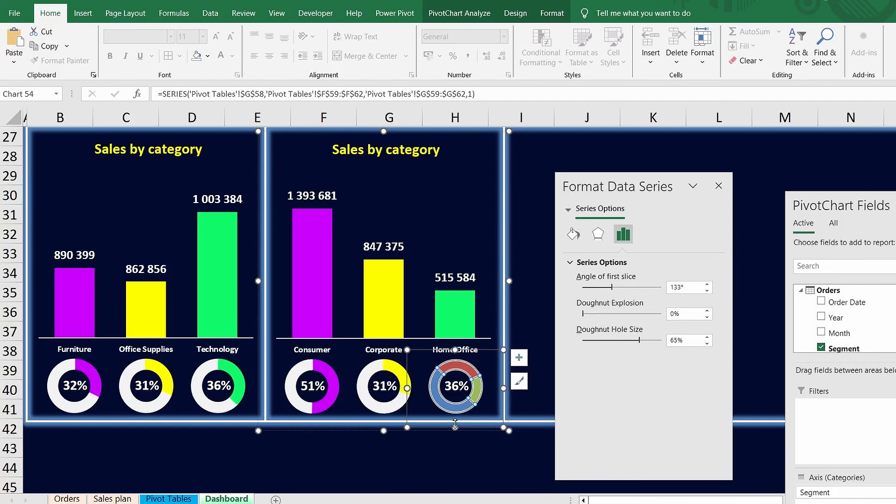
{"action": "left_click", "coordinate": [477, 394]}
{"action": "left_click", "coordinate": [574, 235]}
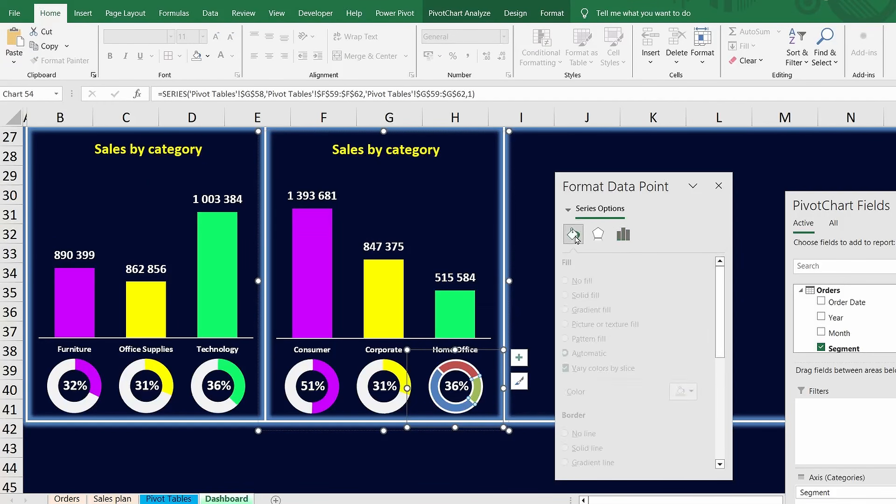
{"action": "left_click", "coordinate": [696, 392]}
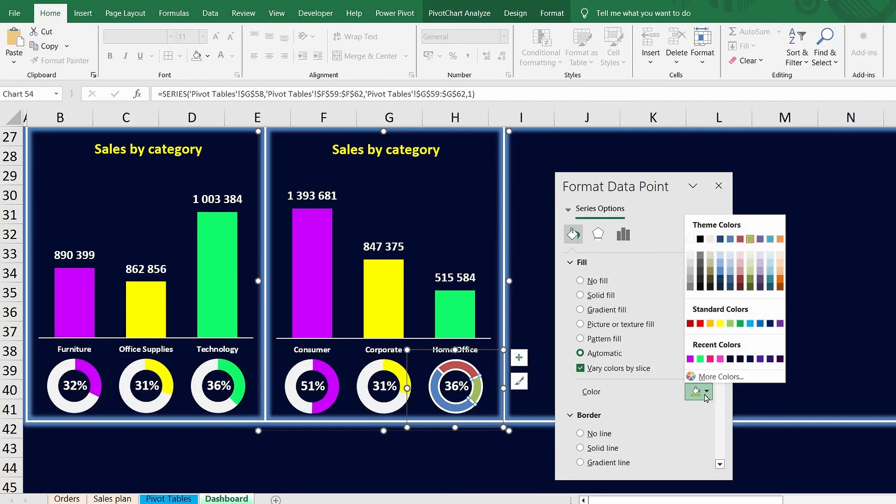
{"action": "left_click", "coordinate": [700, 359]}
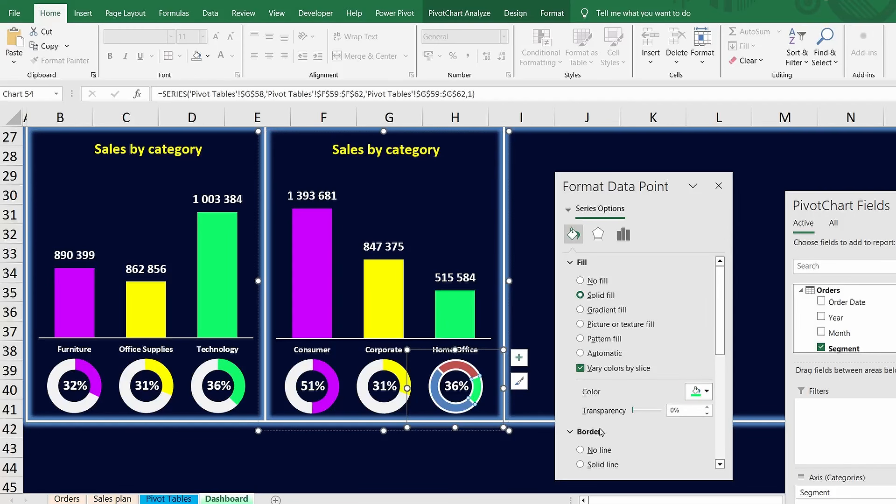
{"action": "scroll", "coordinate": [601, 432], "scroll_direction": "down", "scroll_amount": 2}
{"action": "left_click", "coordinate": [581, 420]}
{"action": "scroll", "coordinate": [703, 463], "scroll_direction": "down", "scroll_amount": 3}
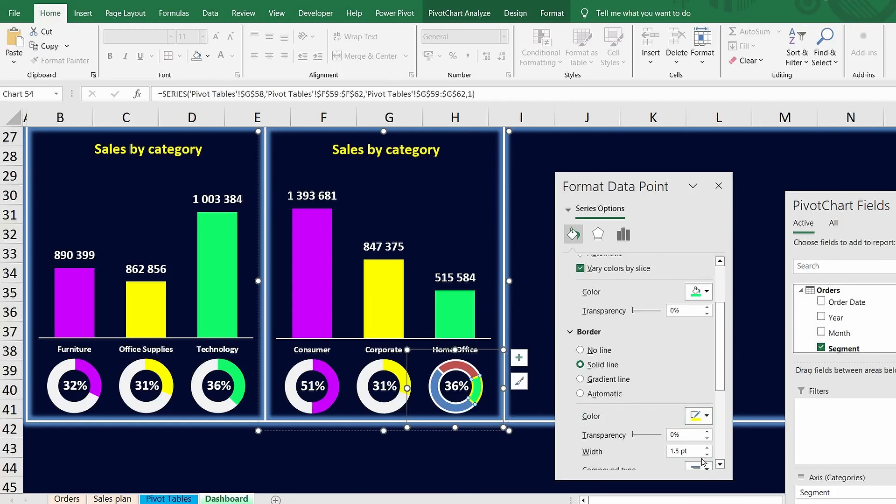
{"action": "left_click", "coordinate": [705, 416]}
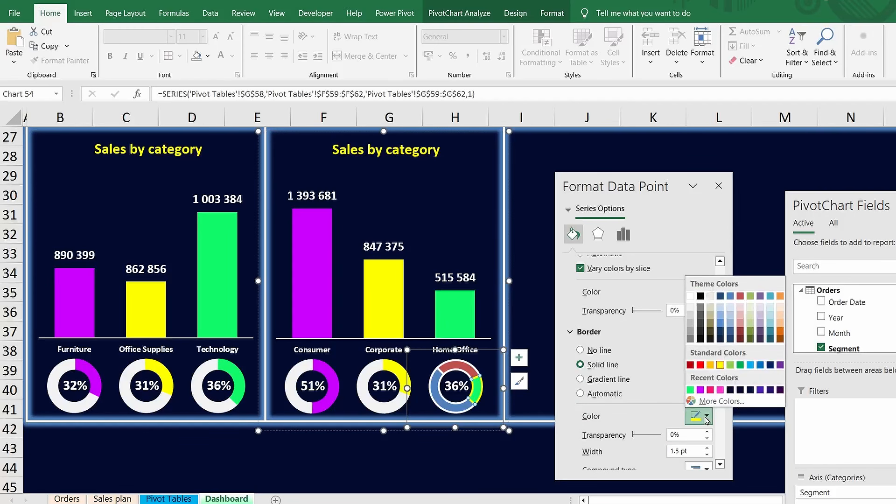
{"action": "left_click", "coordinate": [691, 391]}
Step: Give the Corporate slice of the Home Office doughnut a light grey fill and a solid light grey border
{"action": "left_click", "coordinate": [449, 366]}
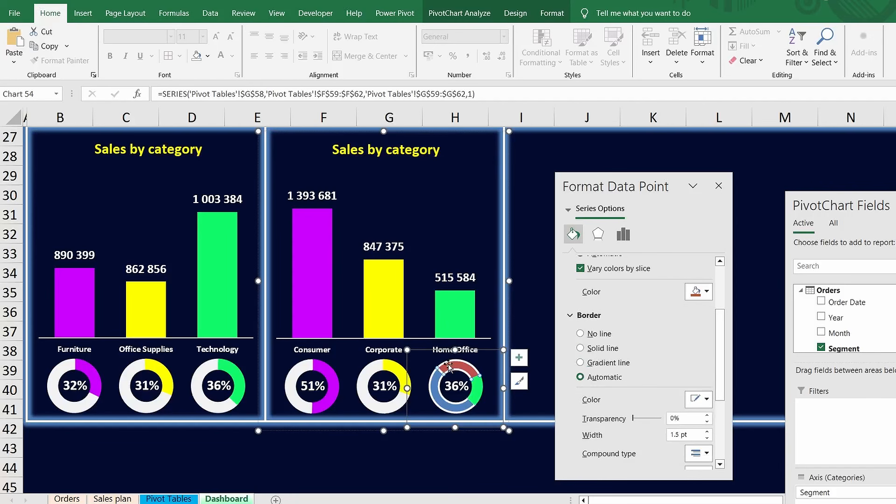
{"action": "left_click", "coordinate": [698, 292]}
{"action": "left_click", "coordinate": [689, 347]}
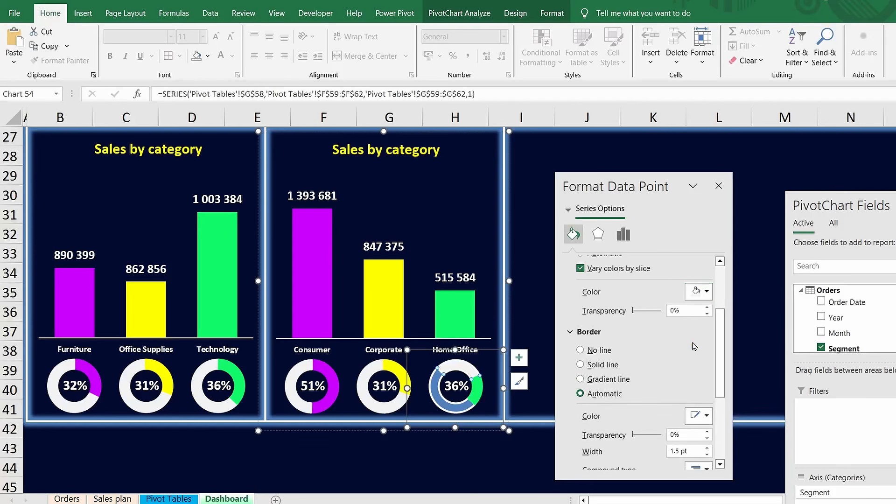
{"action": "left_click", "coordinate": [705, 417]}
{"action": "left_click", "coordinate": [691, 312]}
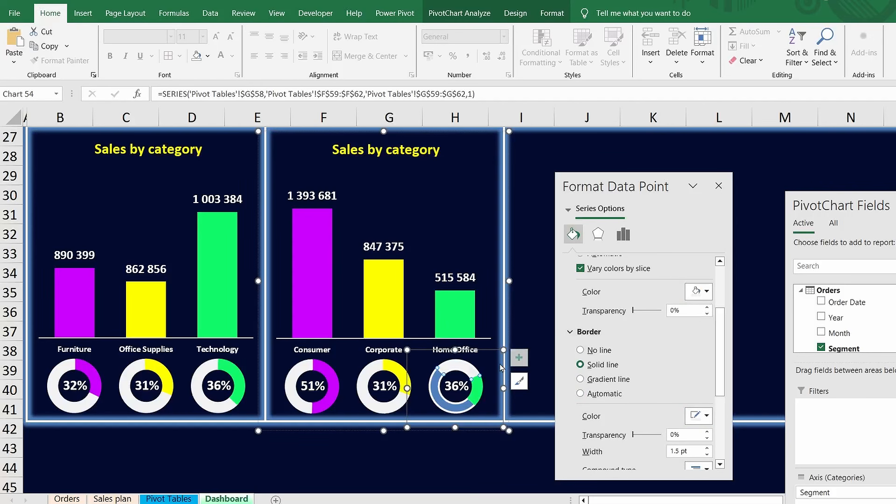
Step: Give the Consumer slice of the Home Office doughnut a light grey fill and a solid light grey border
{"action": "left_click", "coordinate": [436, 397]}
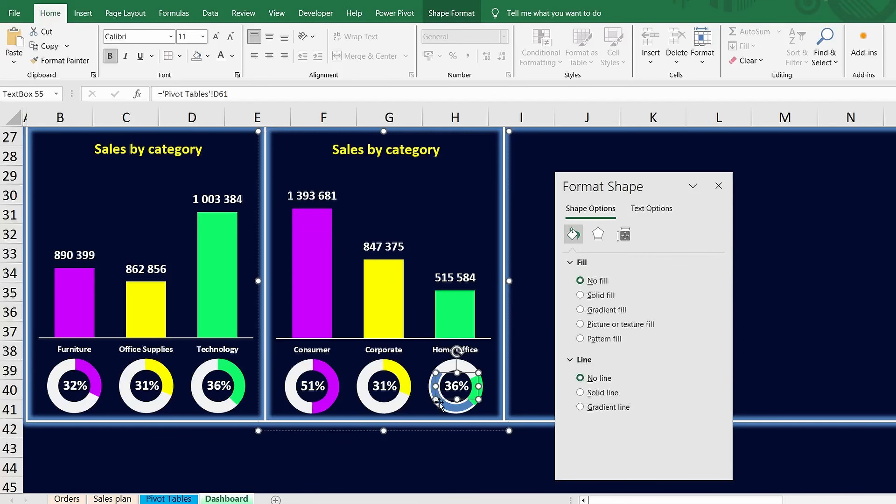
{"action": "left_click", "coordinate": [442, 403]}
{"action": "left_click", "coordinate": [442, 403]}
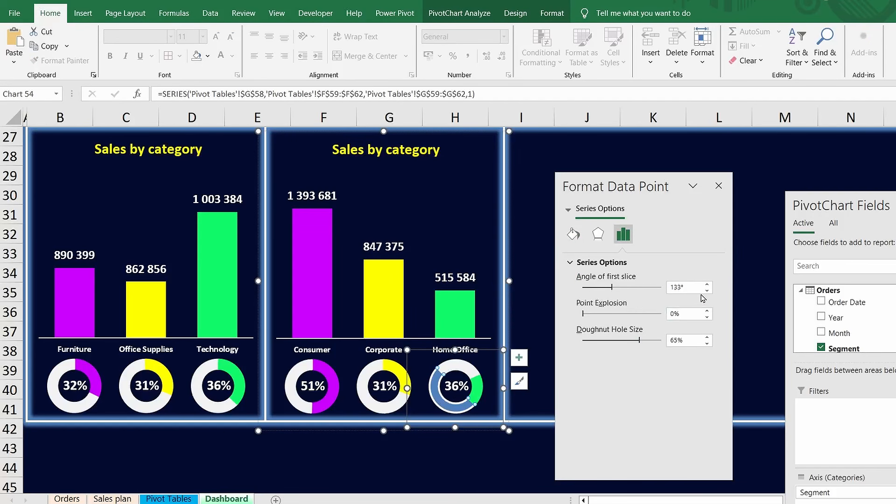
{"action": "left_click", "coordinate": [575, 239]}
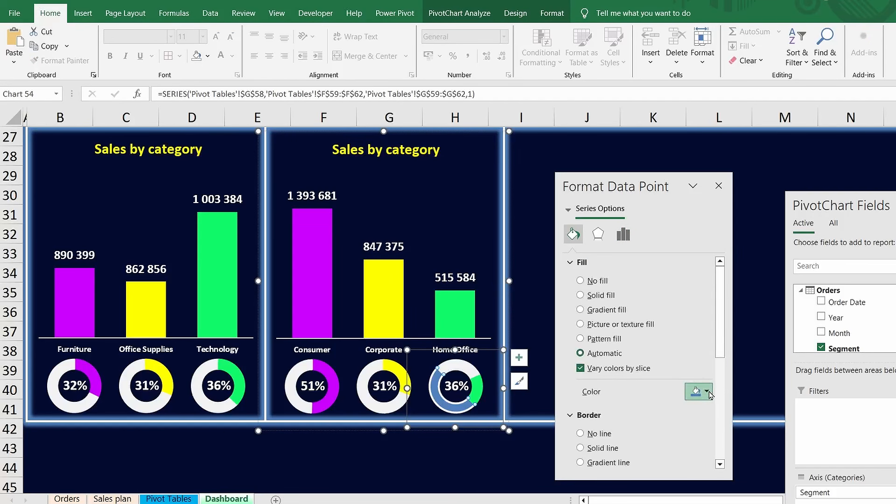
{"action": "left_click", "coordinate": [708, 394]}
{"action": "left_click", "coordinate": [691, 257]}
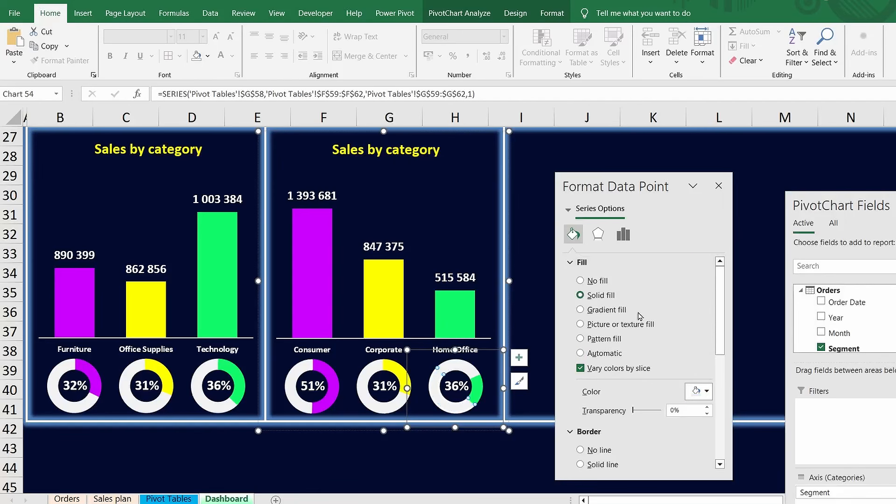
{"action": "scroll", "coordinate": [602, 397], "scroll_direction": "down", "scroll_amount": 2}
{"action": "scroll", "coordinate": [664, 427], "scroll_direction": "down", "scroll_amount": 2}
{"action": "left_click", "coordinate": [699, 416]}
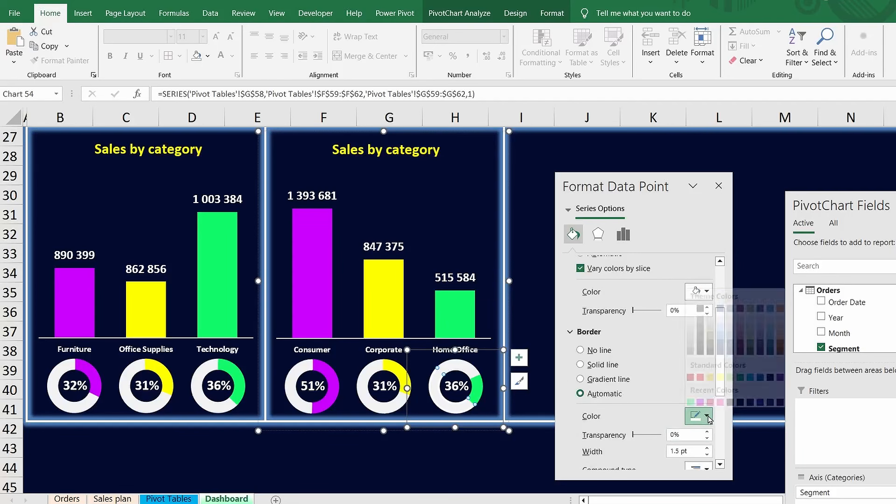
{"action": "left_click", "coordinate": [693, 309]}
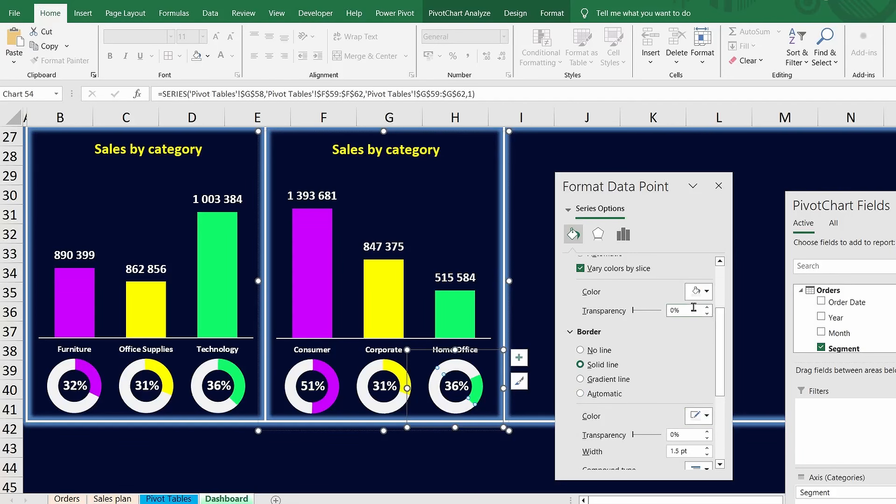
Step: Rotate the Home Office doughnut by setting its angle of first slice to 68° so the green slice starts at twelve o'clock
{"action": "left_click", "coordinate": [476, 400]}
{"action": "left_click", "coordinate": [623, 234]}
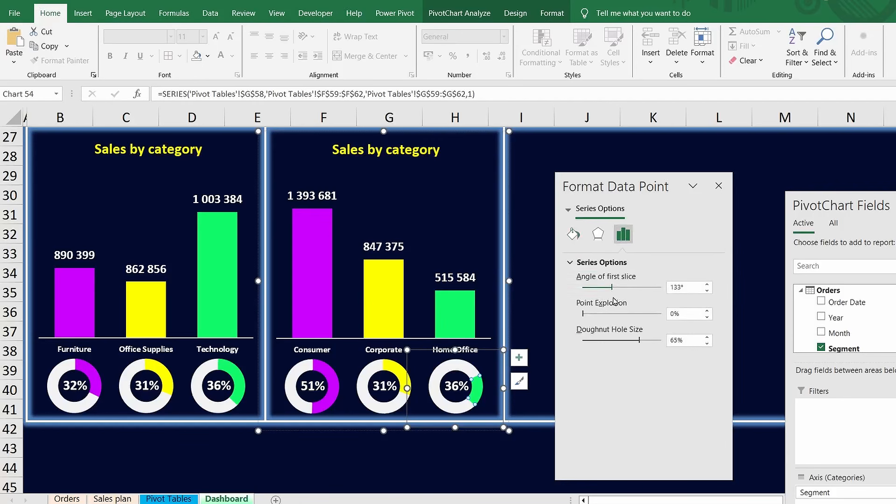
{"action": "left_click_drag", "start_coordinate": [613, 288], "coordinate": [598, 288]}
{"action": "left_click", "coordinate": [708, 293]}
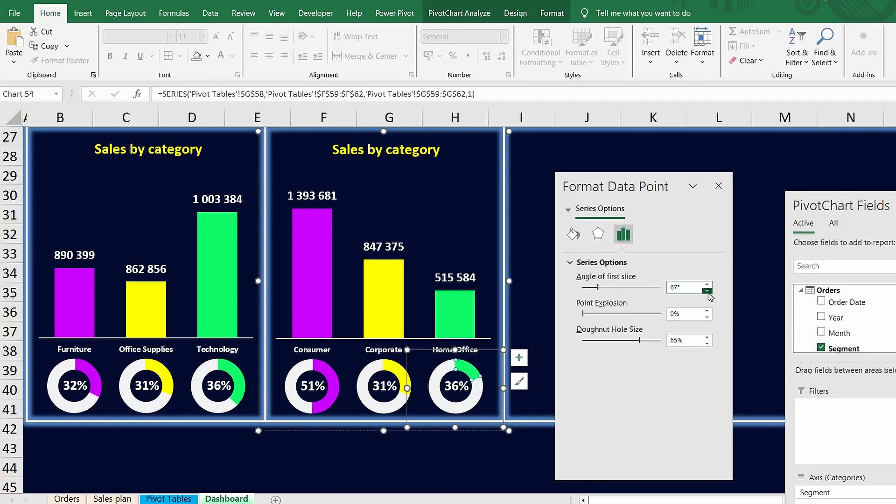
{"action": "left_click", "coordinate": [708, 285]}
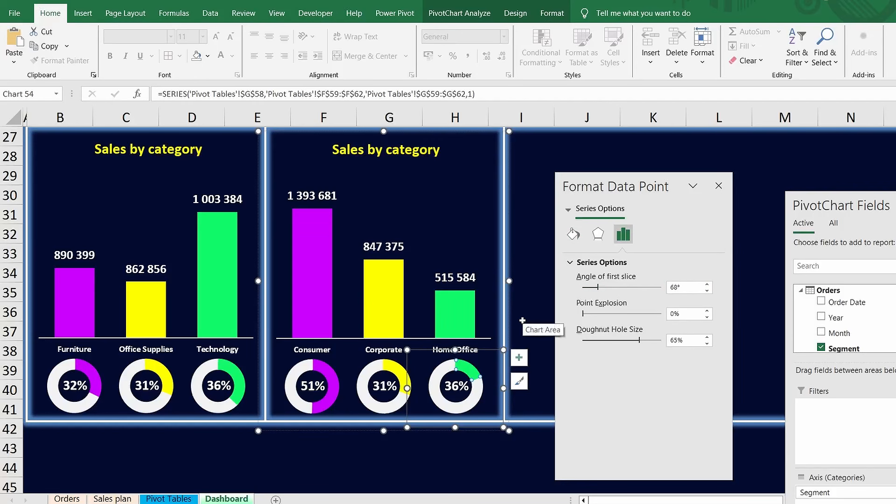
Step: Link the percentage text box in the Home Office doughnut to cell H61 of the Pivot Tables sheet and reduce its font size one step
{"action": "left_click", "coordinate": [457, 391]}
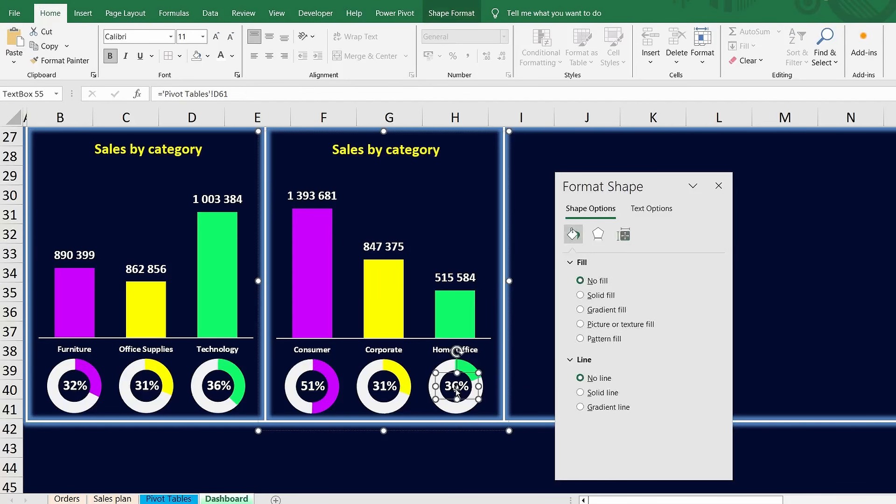
{"action": "left_click", "coordinate": [220, 93]}
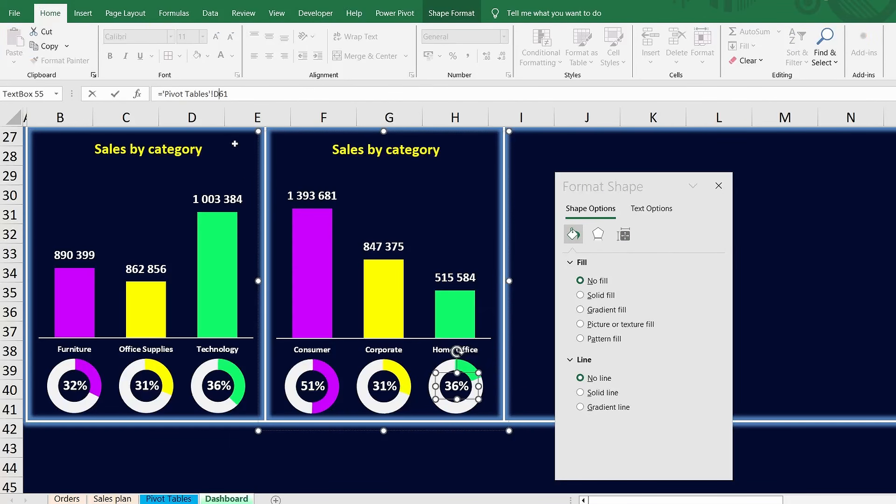
{"action": "key", "text": "BackSpace"}
{"action": "type", "text": "H"}
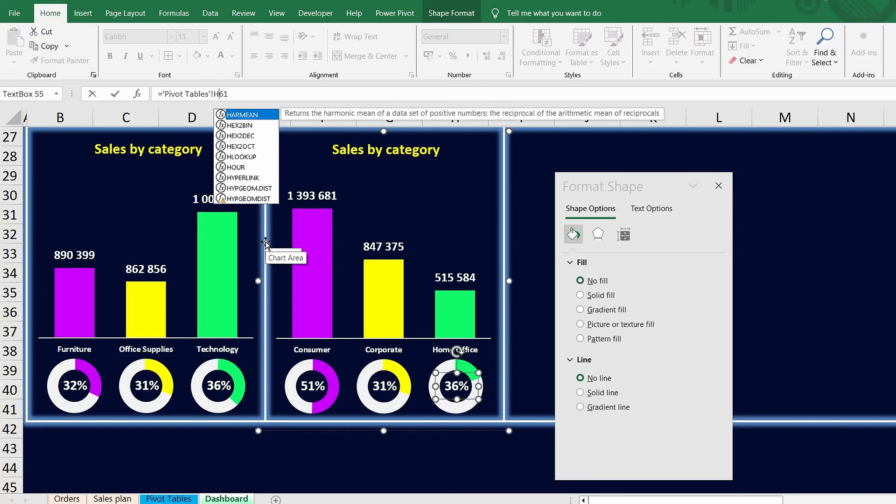
{"action": "key", "text": "Return"}
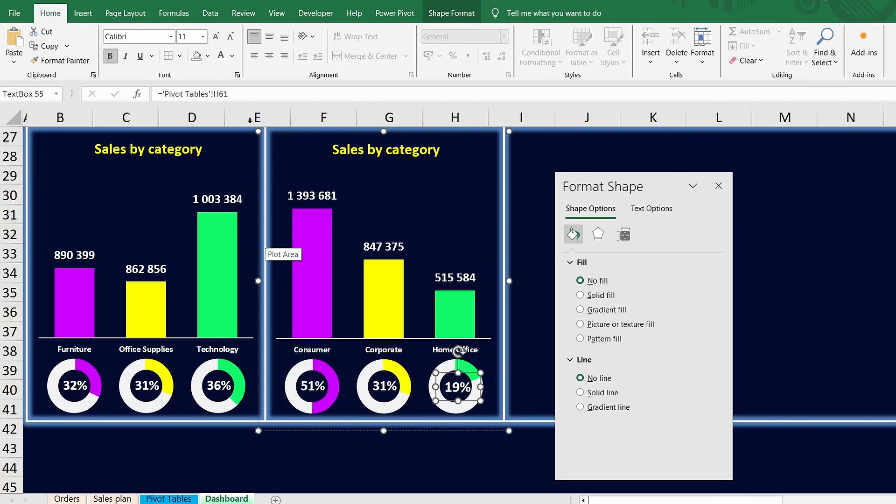
{"action": "left_click", "coordinate": [231, 37]}
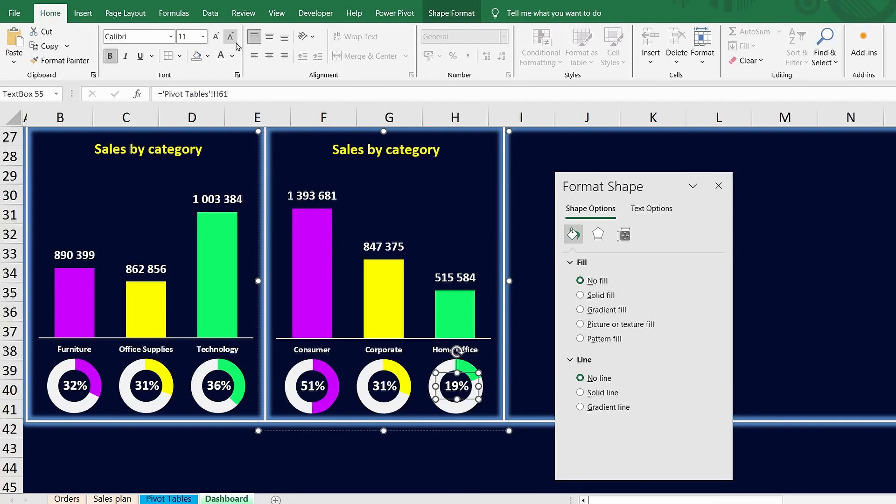
Step: Change the title of the duplicated panel to "Sales by segment" and deselect the text box
{"action": "left_click", "coordinate": [399, 151]}
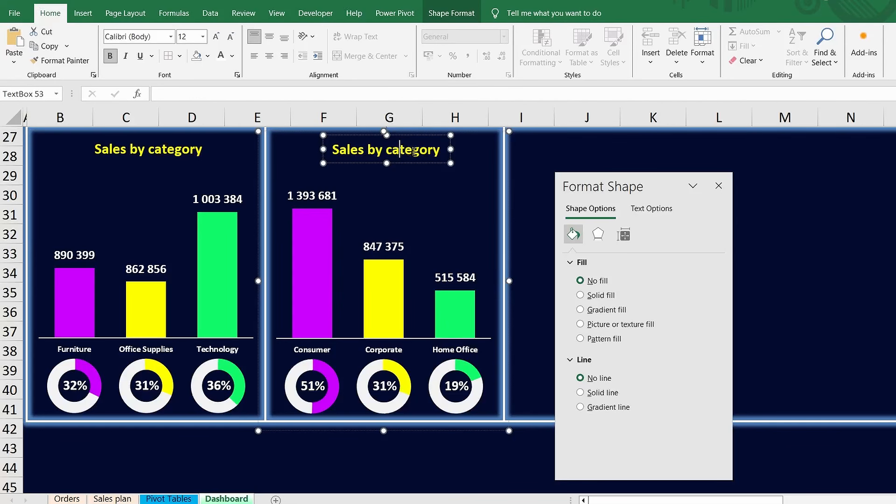
{"action": "double_click", "coordinate": [413, 151]}
{"action": "type", "text": "seg"}
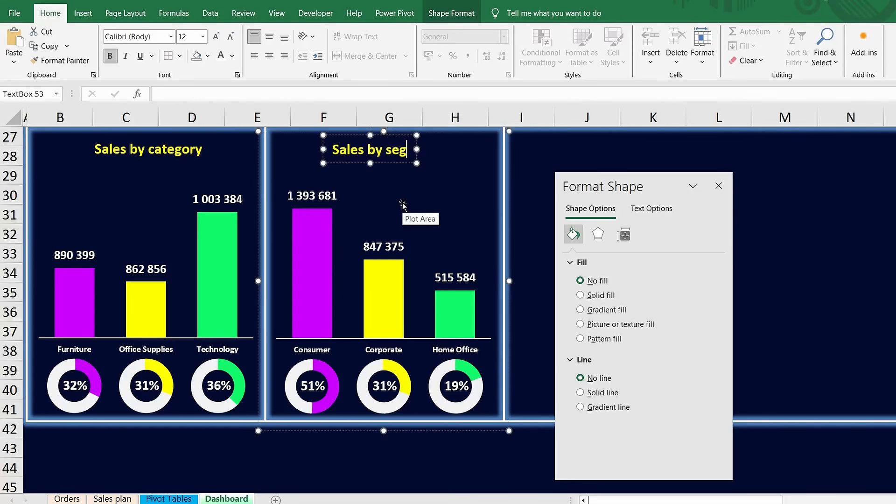
{"action": "type", "text": "ment"}
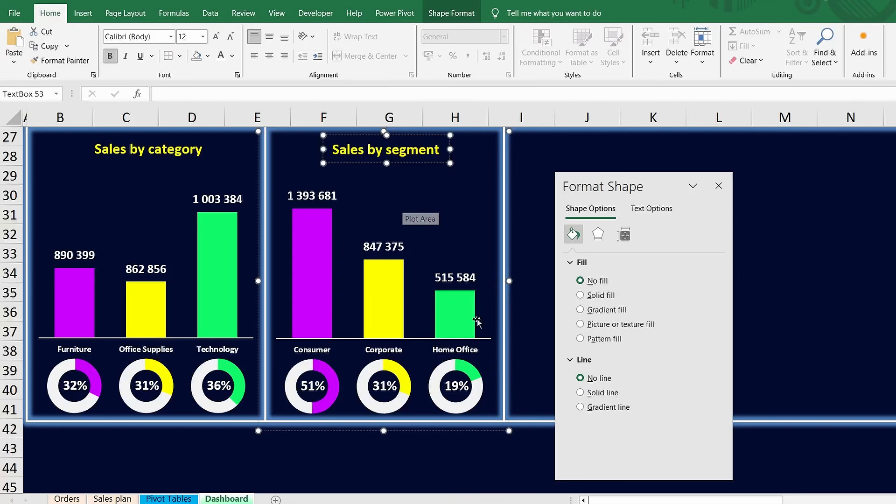
{"action": "left_click", "coordinate": [536, 403]}
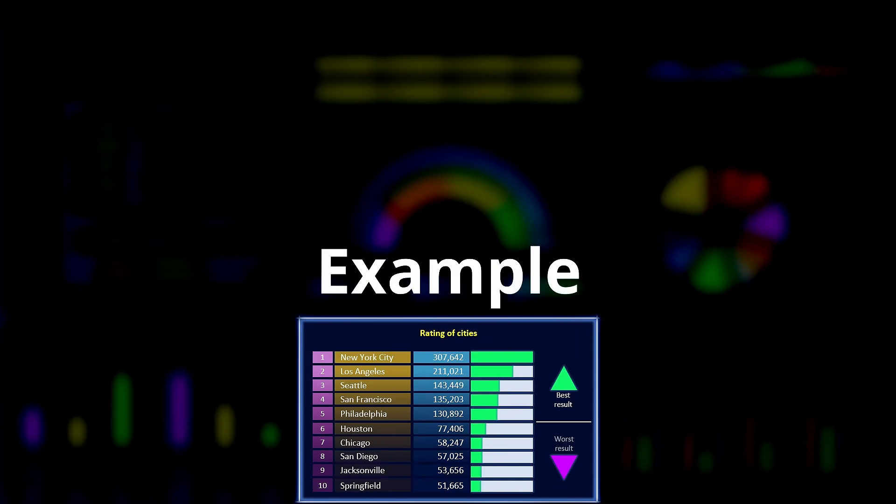
Step: Switch the example rating-of-cities panel to the worst result and back to the best result to examine both views
{"action": "left_click", "coordinate": [571, 464]}
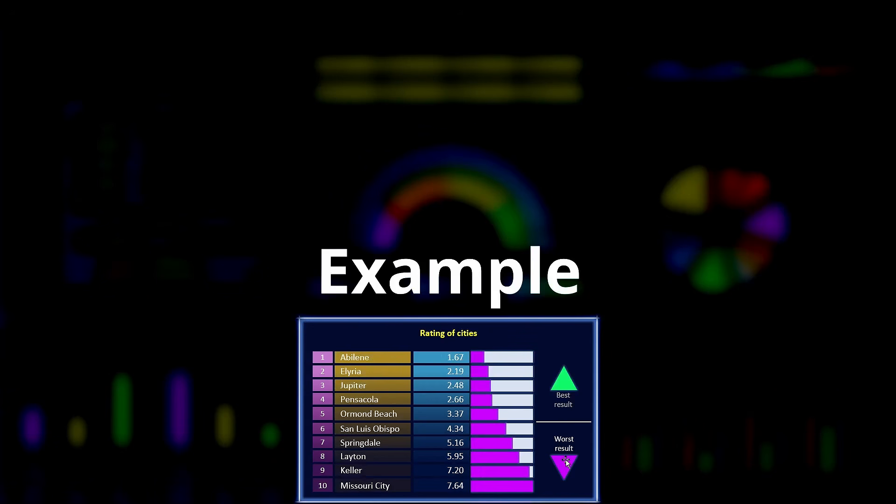
{"action": "left_click", "coordinate": [563, 380]}
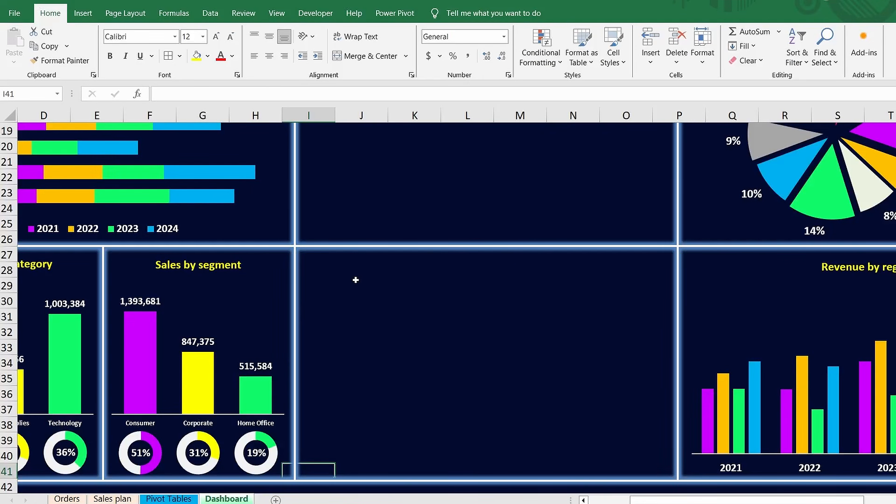
Step: Try adding borders to cells J29:N40 in the empty lower dashboard panel, and undo them
{"action": "left_click_drag", "start_coordinate": [356, 281], "coordinate": [597, 461]}
{"action": "left_click", "coordinate": [172, 56]}
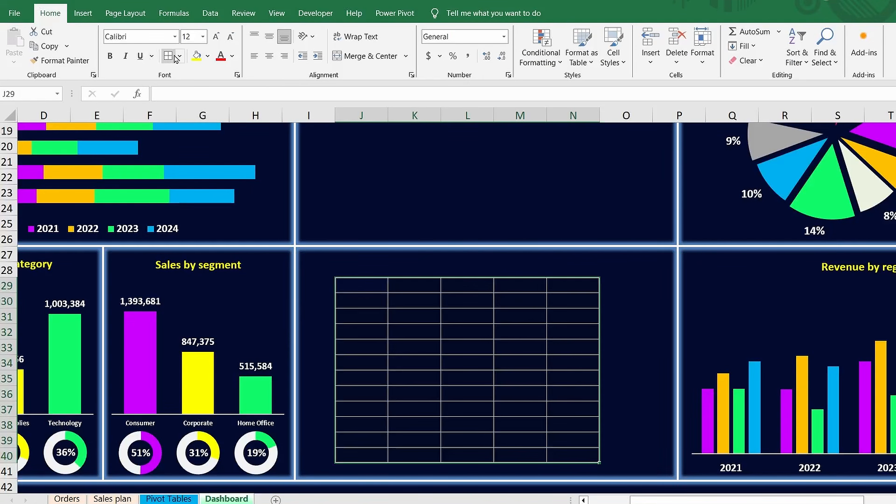
{"action": "left_click", "coordinate": [578, 360]}
{"action": "left_click", "coordinate": [606, 327]}
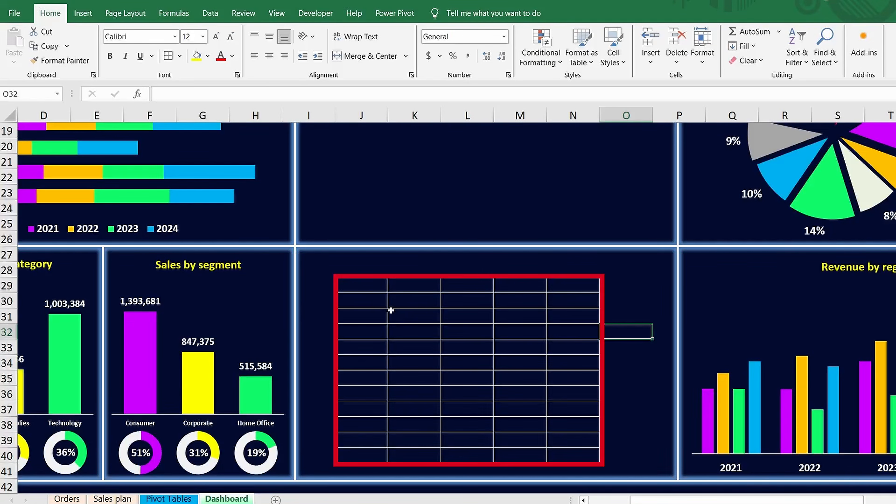
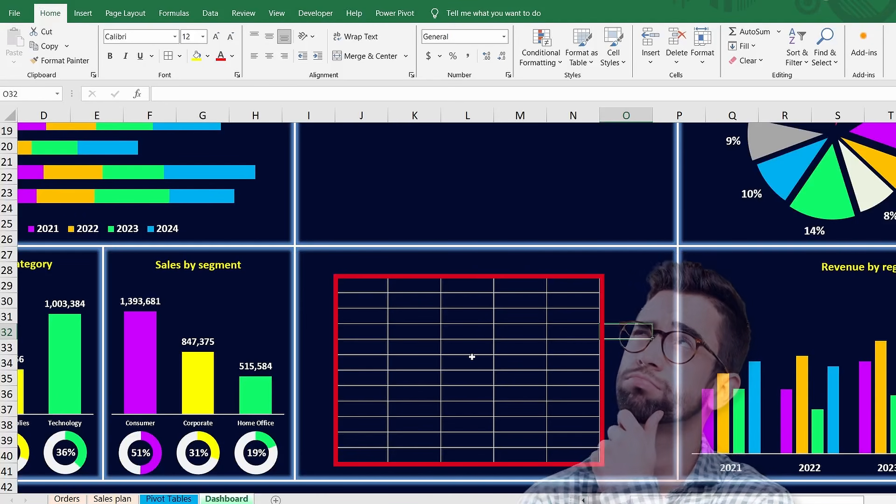
{"action": "key", "text": "ctrl+z"}
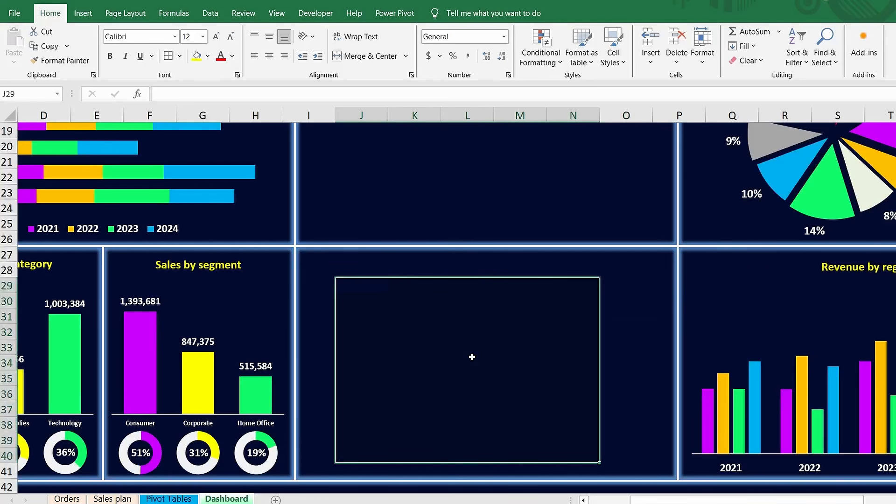
{"action": "left_click", "coordinate": [349, 437]}
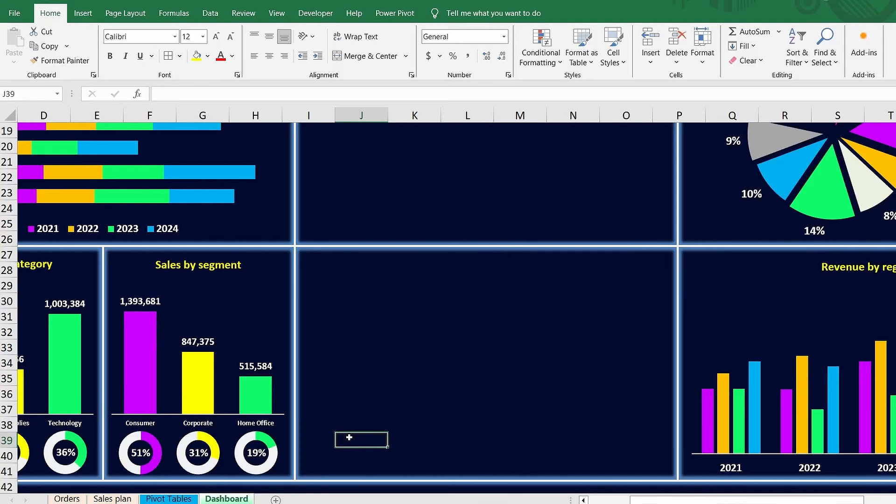
Step: Copy the sales-by-category pivot table on the Pivot Tables sheet and paste it at cell B68
{"action": "left_click", "coordinate": [181, 499]}
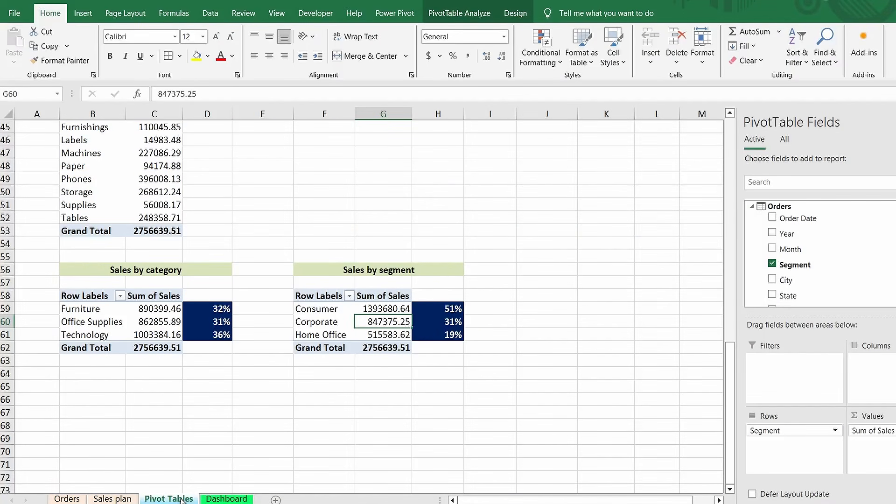
{"action": "scroll", "coordinate": [51, 214], "scroll_direction": "down", "scroll_amount": 2}
{"action": "left_click_drag", "start_coordinate": [85, 217], "coordinate": [147, 269]}
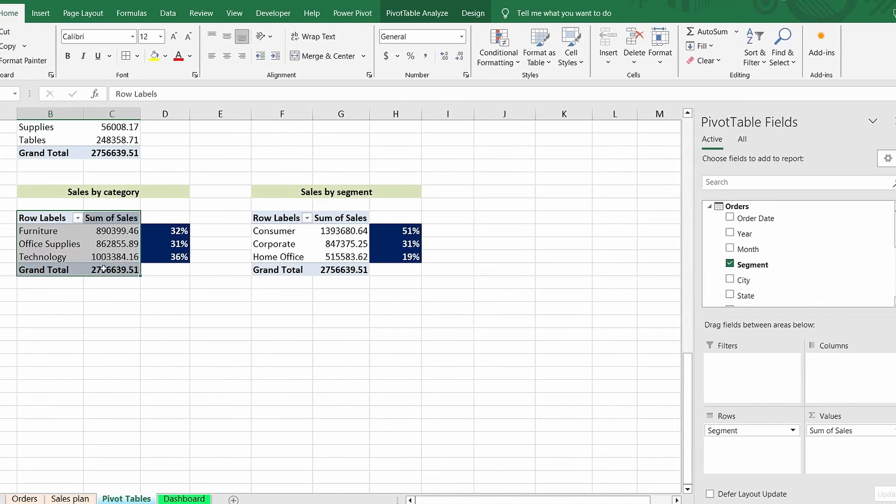
{"action": "key", "text": "ctrl+c"}
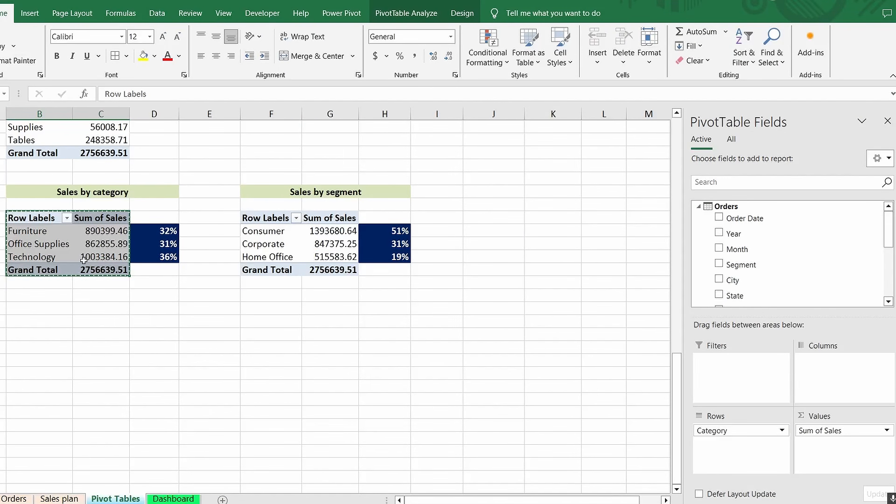
{"action": "left_click", "coordinate": [32, 347]}
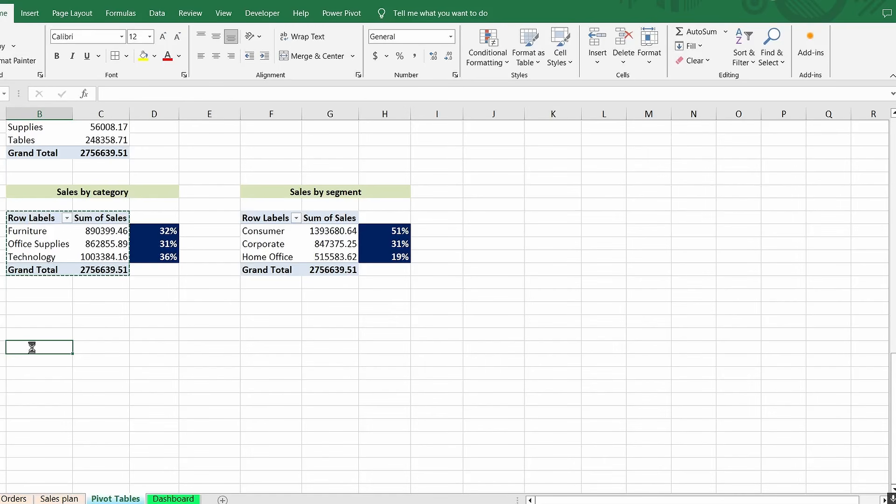
{"action": "key", "text": "ctrl+v"}
Step: Replace the Category field with City in the rows of the pasted pivot table
{"action": "left_click", "coordinate": [30, 363]}
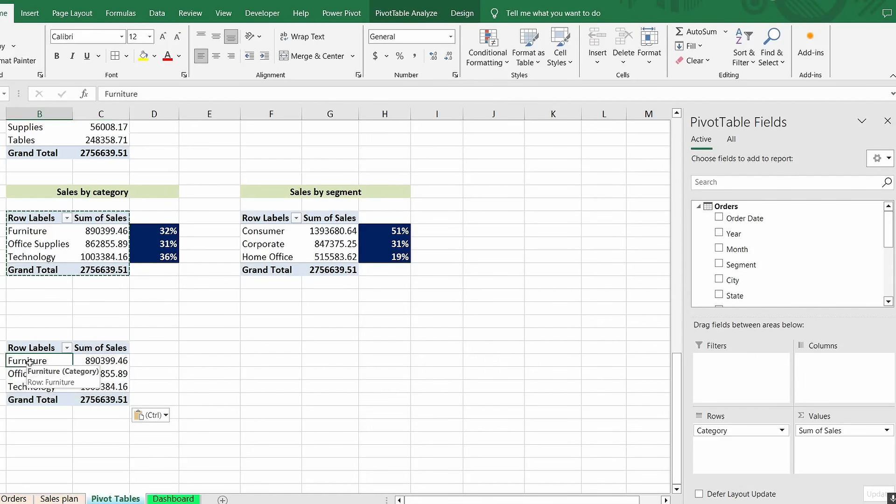
{"action": "scroll", "coordinate": [794, 256], "scroll_direction": "down", "scroll_amount": 2}
{"action": "left_click", "coordinate": [719, 271]}
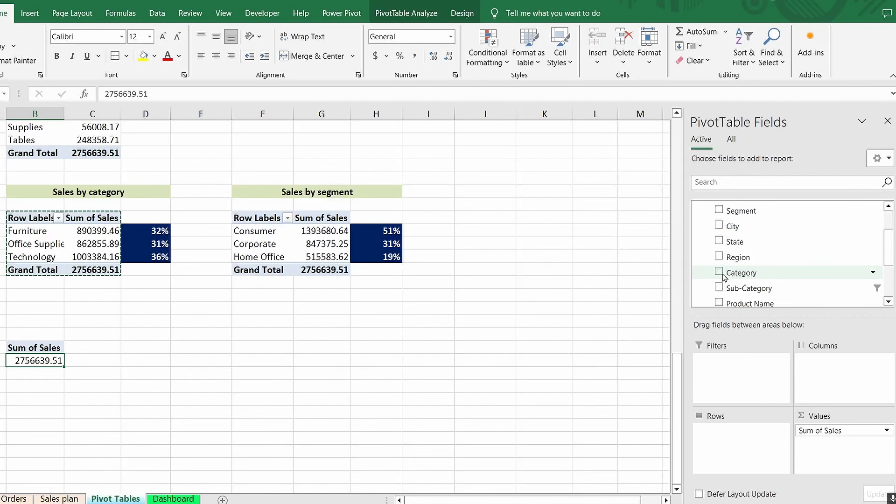
{"action": "left_click_drag", "start_coordinate": [723, 227], "coordinate": [724, 437]}
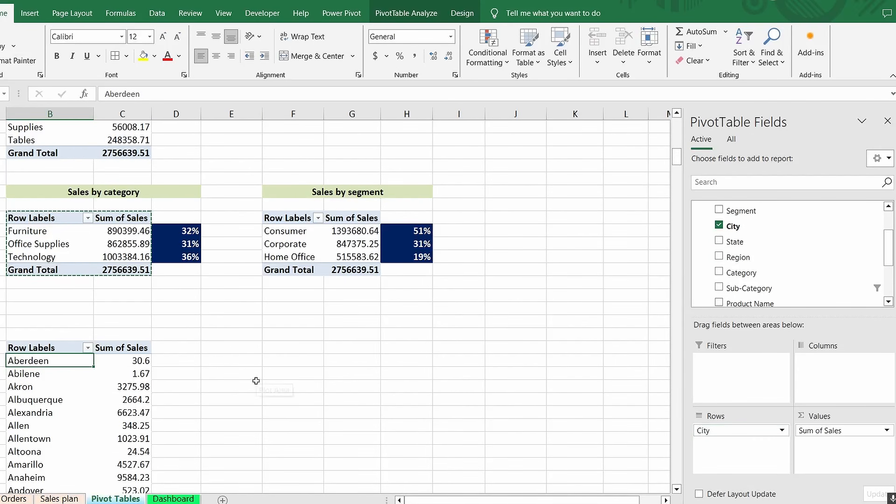
Step: Filter the cities in the new pivot table to the top 10 items by Sum of Sales
{"action": "scroll", "coordinate": [256, 381], "scroll_direction": "down", "scroll_amount": 3}
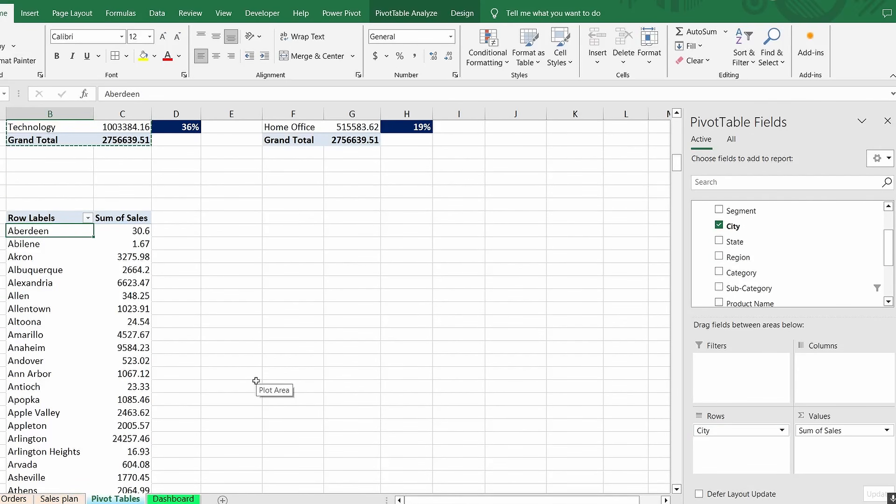
{"action": "scroll", "coordinate": [255, 381], "scroll_direction": "down", "scroll_amount": 5}
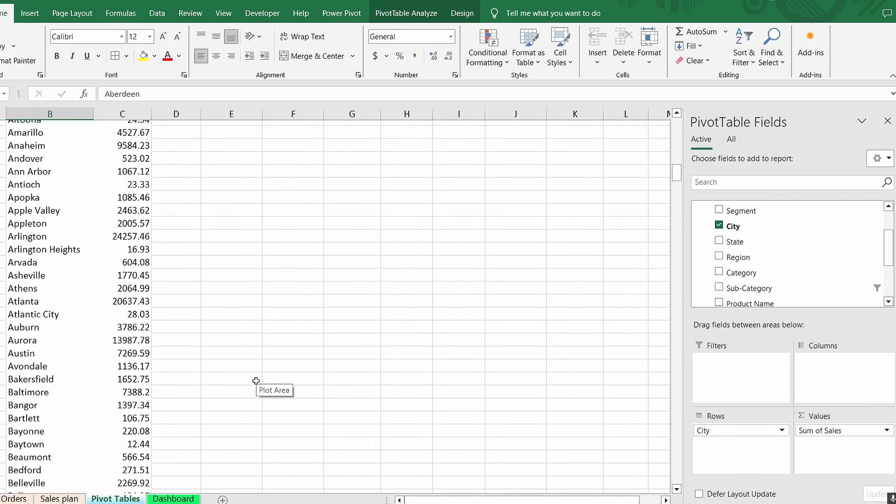
{"action": "scroll", "coordinate": [256, 380], "scroll_direction": "up", "scroll_amount": 4}
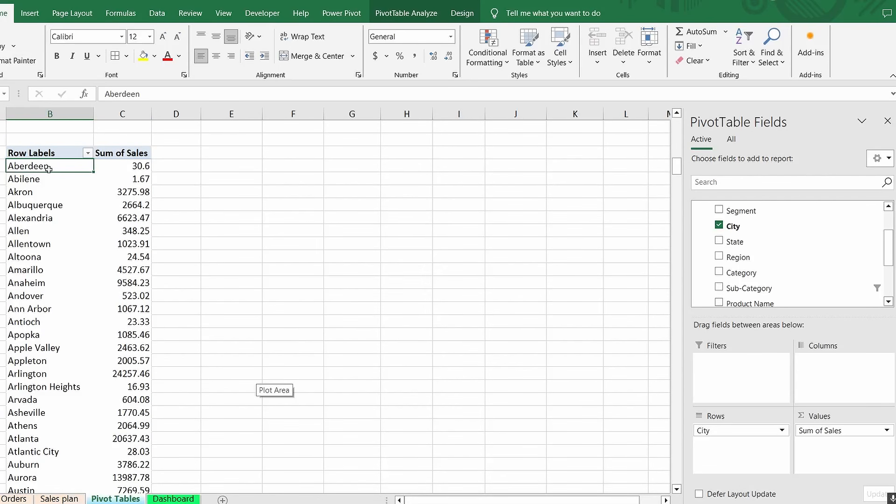
{"action": "right_click", "coordinate": [49, 169]}
{"action": "mouse_move", "coordinate": [124, 270]}
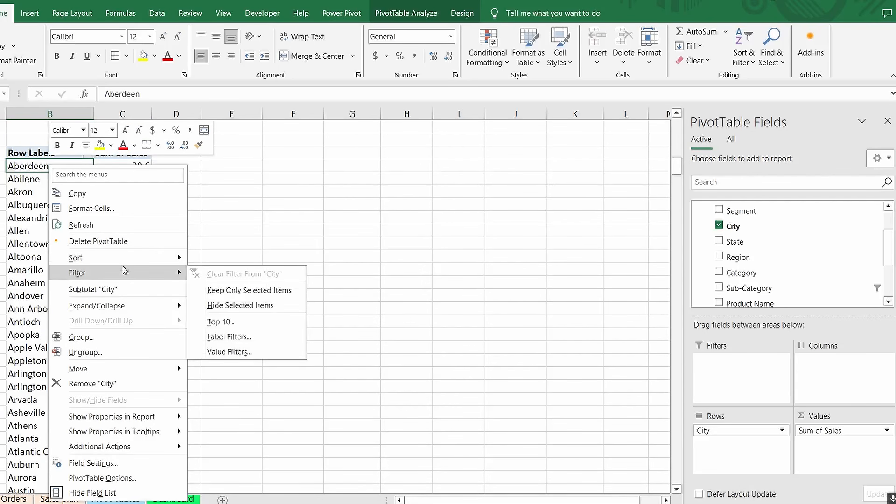
{"action": "left_click", "coordinate": [224, 325]}
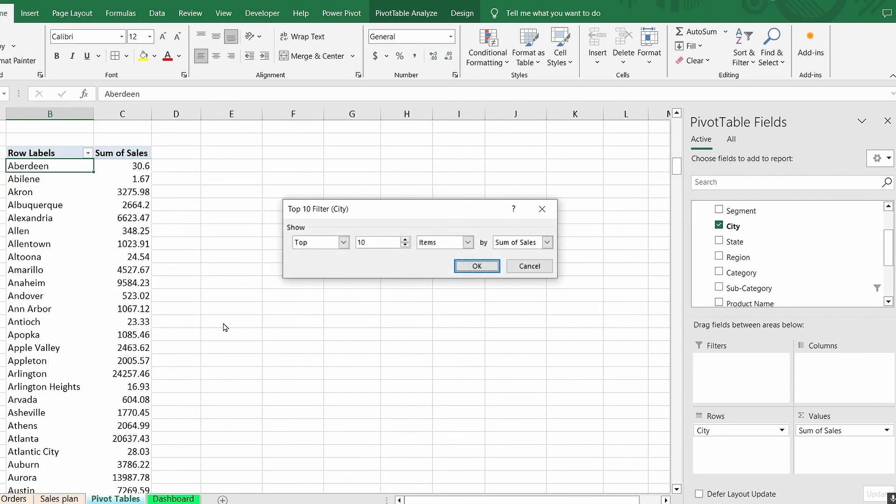
{"action": "left_click", "coordinate": [478, 265]}
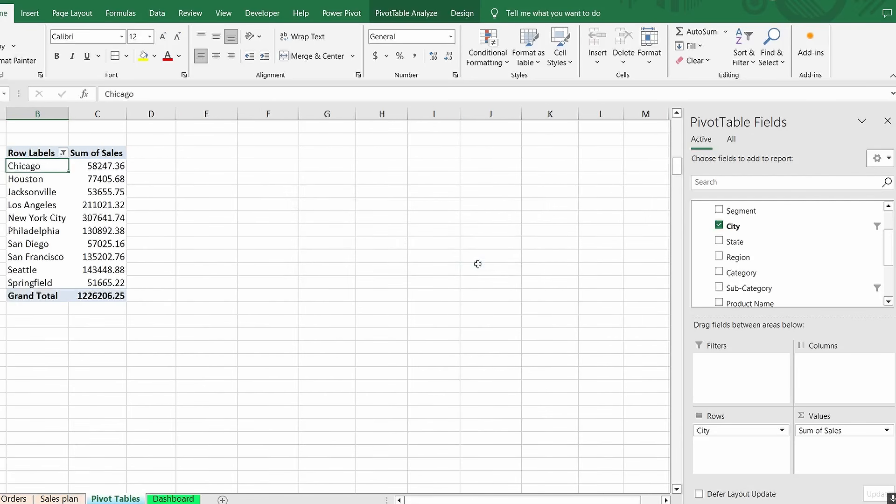
Step: Sort the filtered cities by Sum of Sales from largest to smallest
{"action": "left_click", "coordinate": [103, 165]}
{"action": "right_click", "coordinate": [104, 167]}
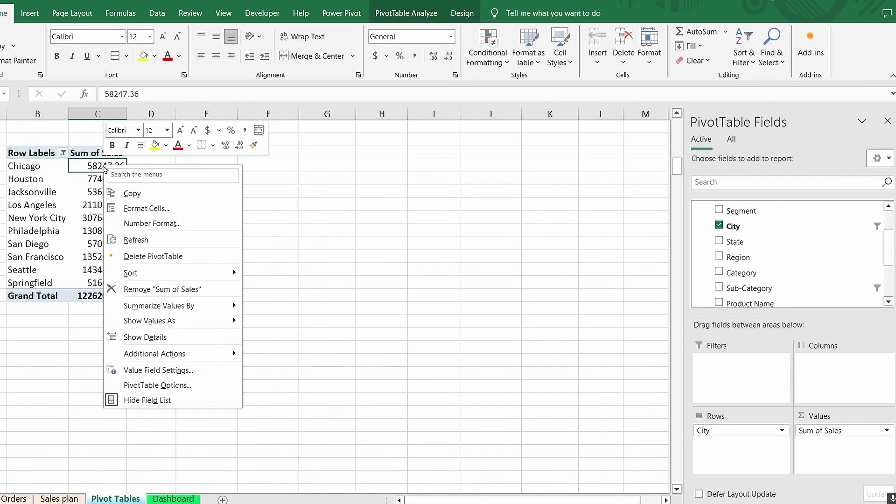
{"action": "mouse_move", "coordinate": [167, 275]}
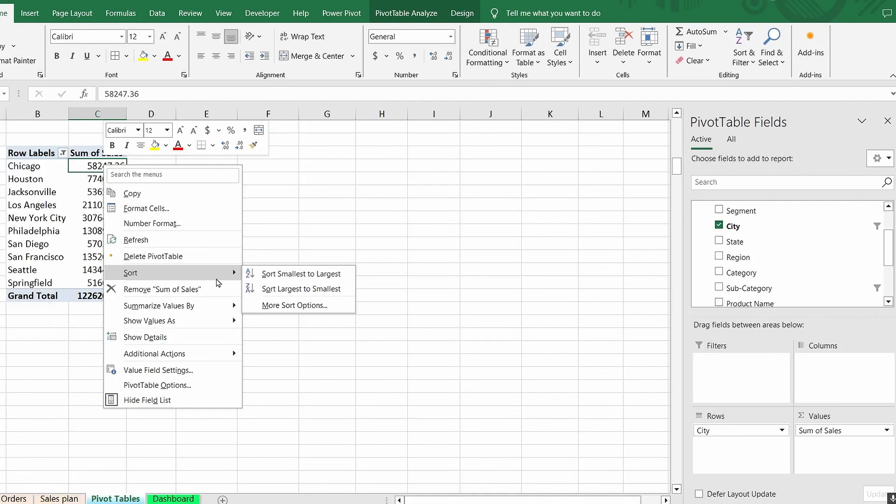
{"action": "left_click", "coordinate": [279, 289]}
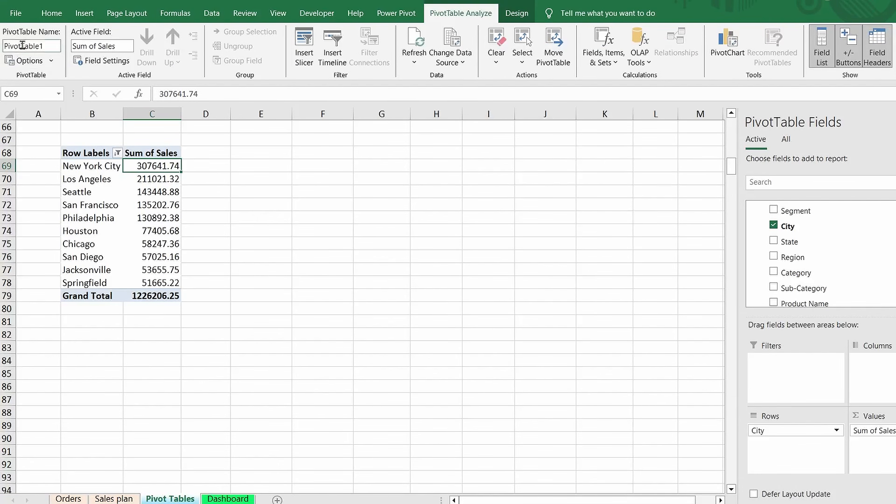
Step: Name the city pivot table "Rating of cities +"
{"action": "left_click", "coordinate": [51, 44]}
{"action": "type", "text": "Rating of citi"}
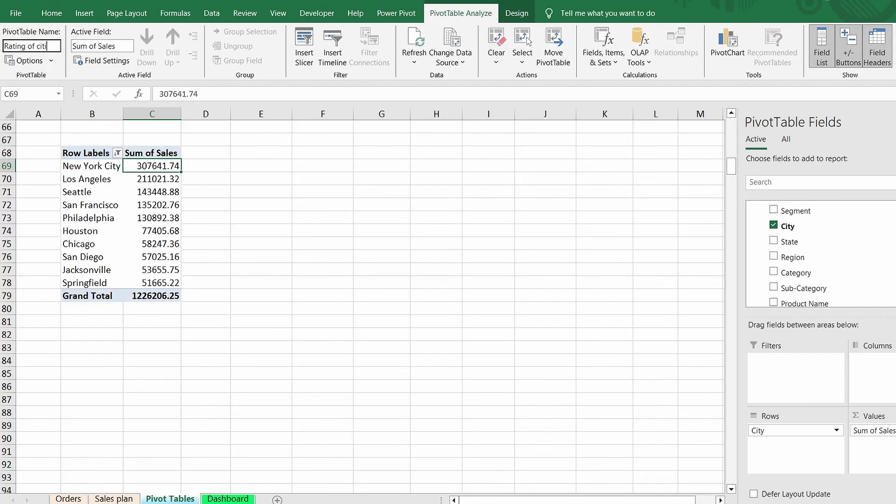
{"action": "type", "text": "es +"}
{"action": "key", "text": "Return"}
Step: Format B66:C66 as a bold, merged and centred heading with a light green fill, reading "Rating of cities +"
{"action": "left_click_drag", "start_coordinate": [94, 127], "coordinate": [129, 128]}
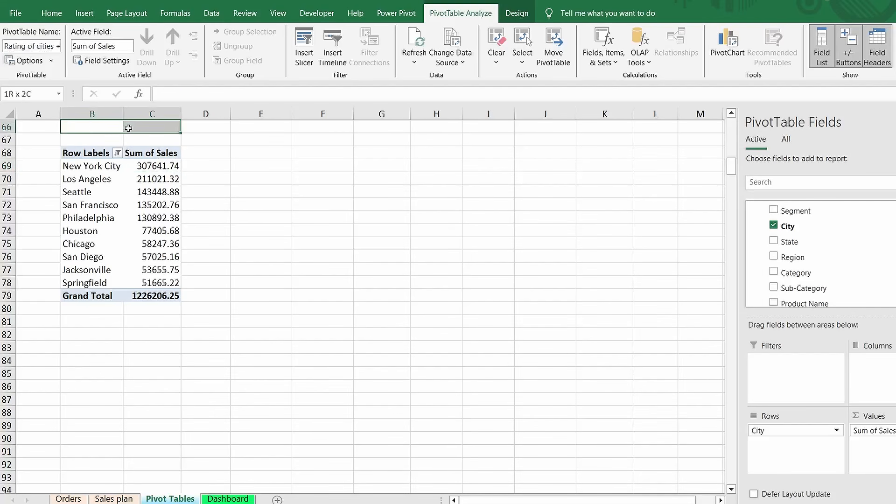
{"action": "left_click", "coordinate": [112, 57]}
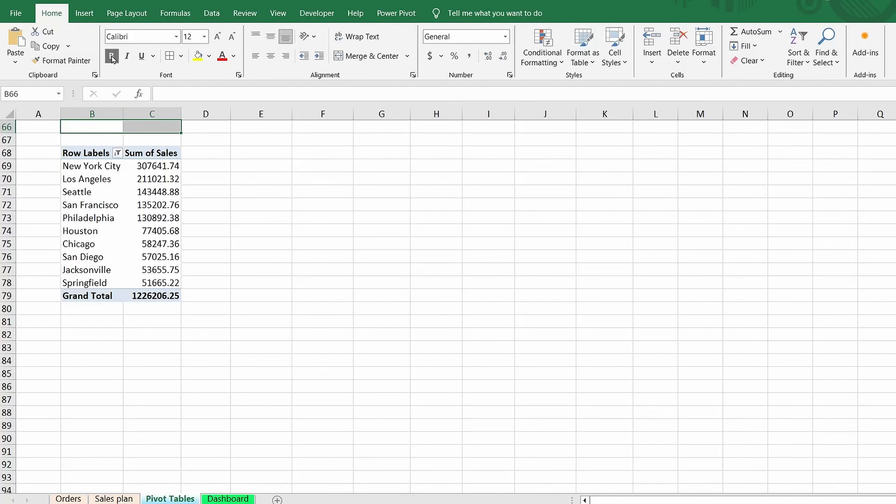
{"action": "left_click", "coordinate": [210, 57]}
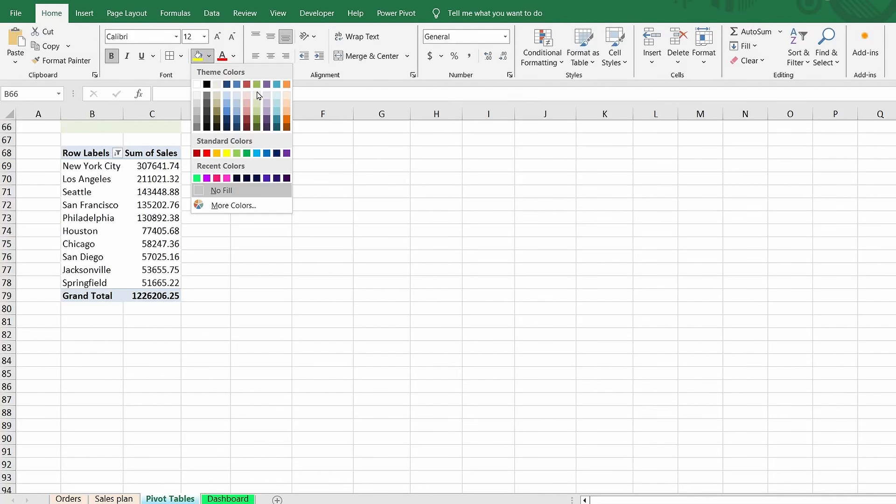
{"action": "left_click", "coordinate": [258, 96]}
{"action": "left_click", "coordinate": [360, 57]}
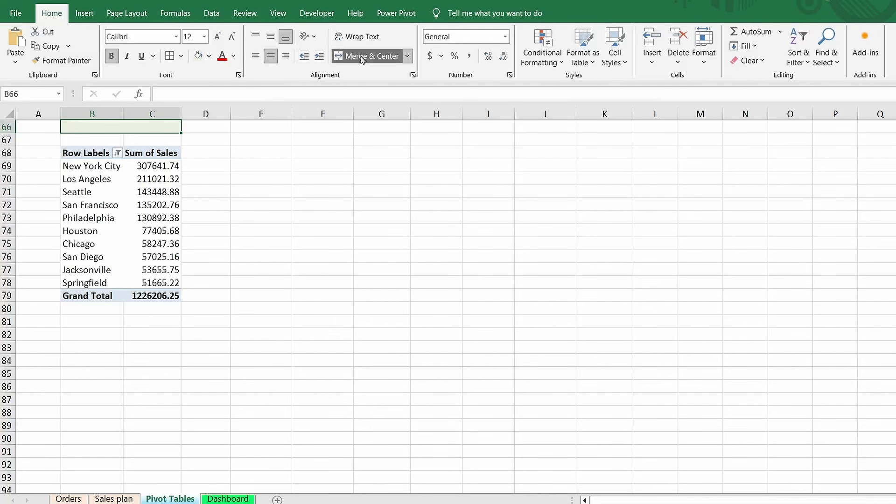
{"action": "left_click", "coordinate": [212, 90]}
{"action": "type", "text": "Rating of cities +"}
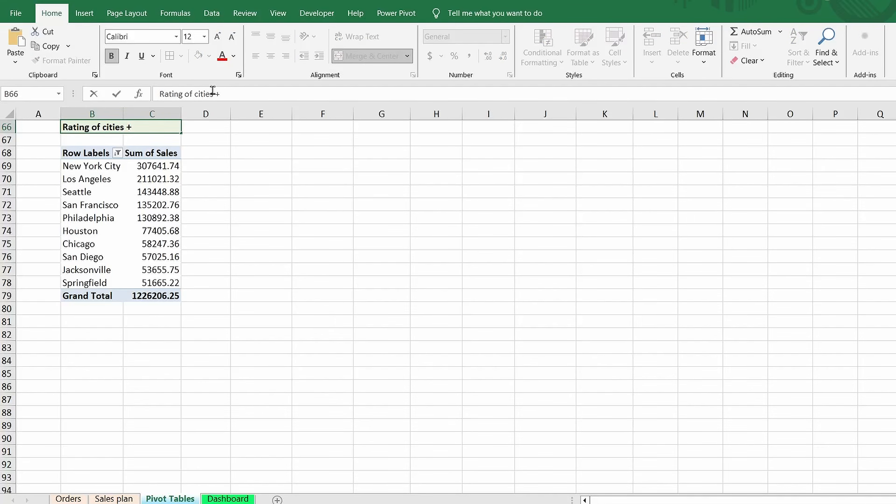
{"action": "key", "text": "ctrl+Return"}
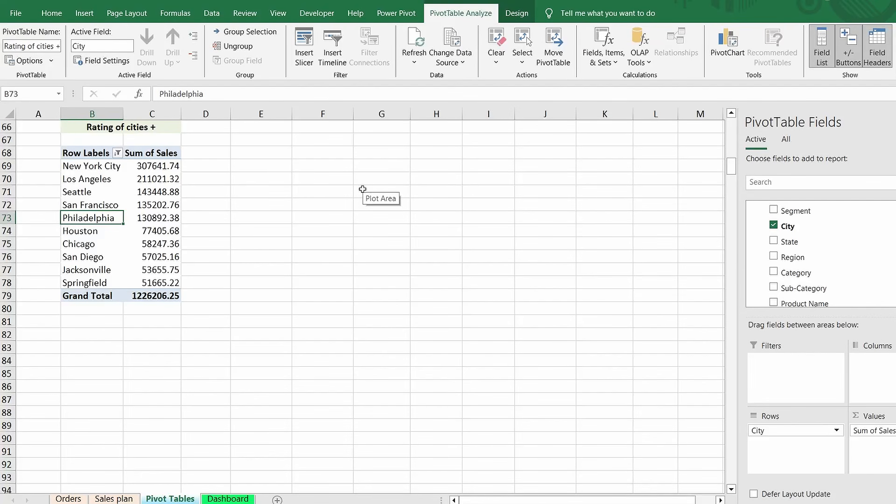
Step: Draw a small horizontal rectangle in the empty lower panel of the Dashboard sheet and place two copies beside it
{"action": "left_click", "coordinate": [229, 499]}
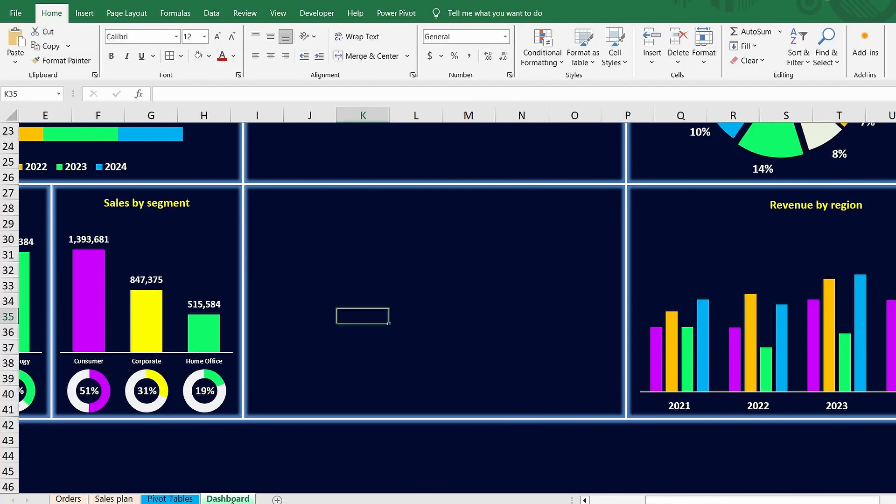
{"action": "left_click", "coordinate": [84, 13]}
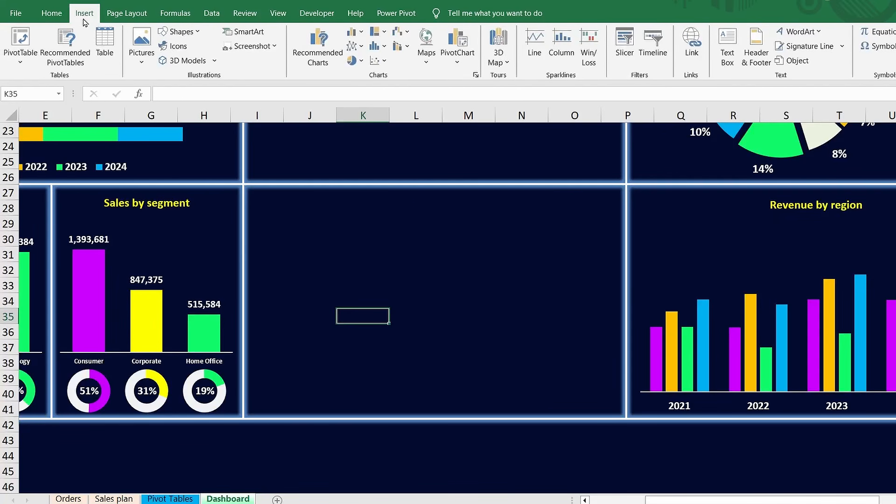
{"action": "left_click", "coordinate": [196, 37]}
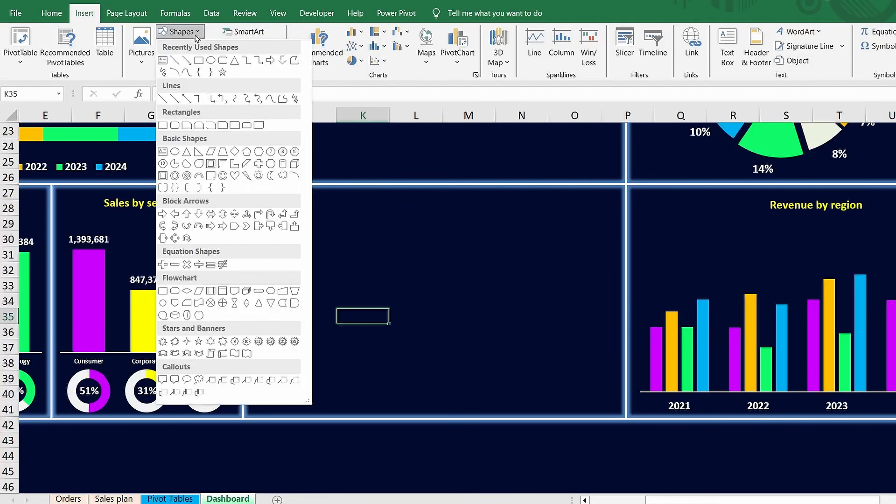
{"action": "left_click", "coordinate": [200, 59]}
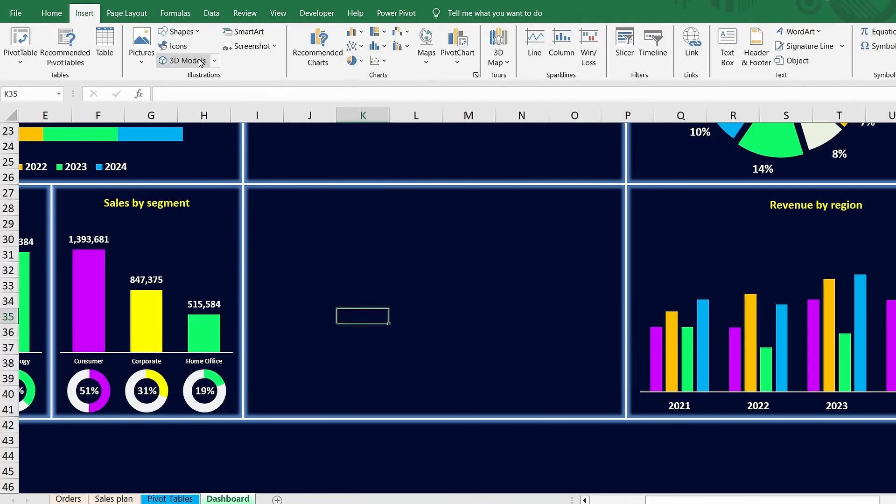
{"action": "mouse_move", "coordinate": [304, 214]}
{"action": "left_mouse_down"}
{"action": "mouse_move", "coordinate": [378, 231]}
{"action": "mouse_move", "coordinate": [503, 223]}
{"action": "left_mouse_up"}
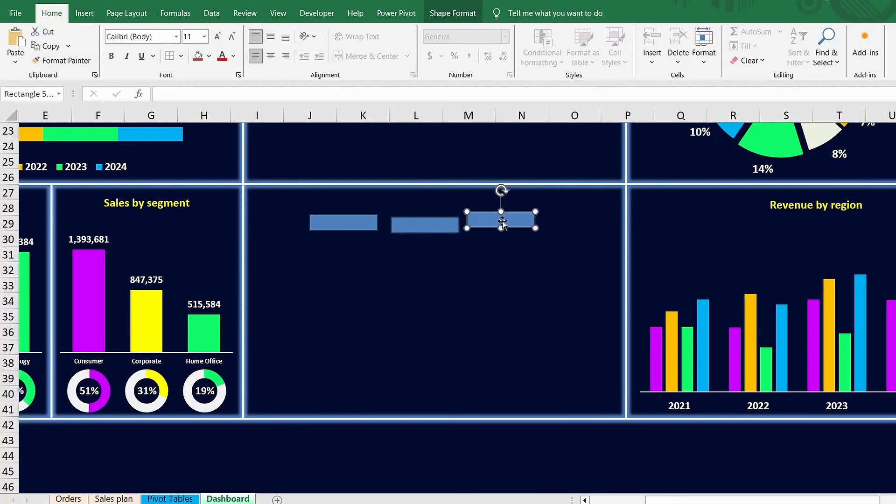
Step: Align the three rectangles in the empty lower panel to their middles and distribute them horizontally
{"action": "left_click", "coordinate": [444, 225], "text": "ctrl"}
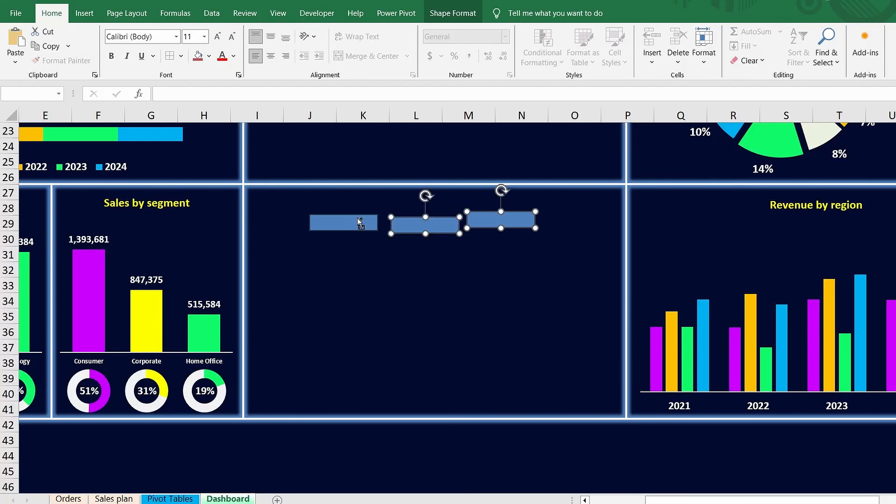
{"action": "left_click", "coordinate": [360, 223], "text": "ctrl"}
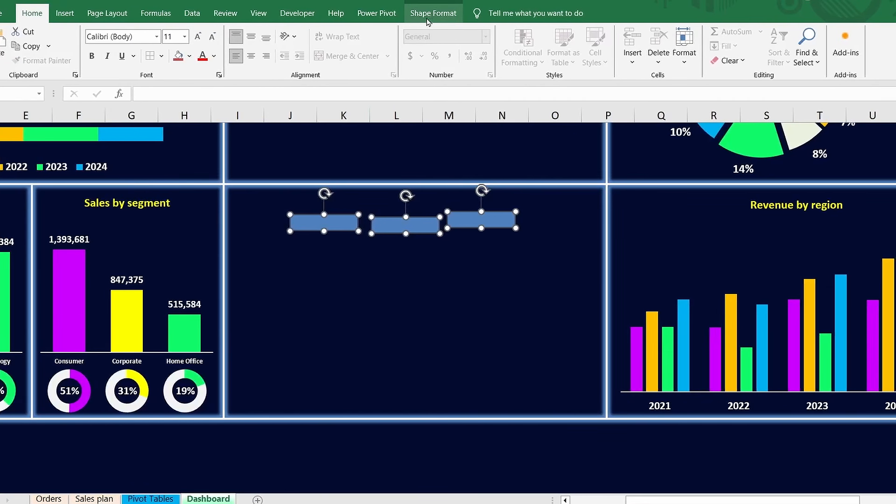
{"action": "left_click", "coordinate": [425, 14]}
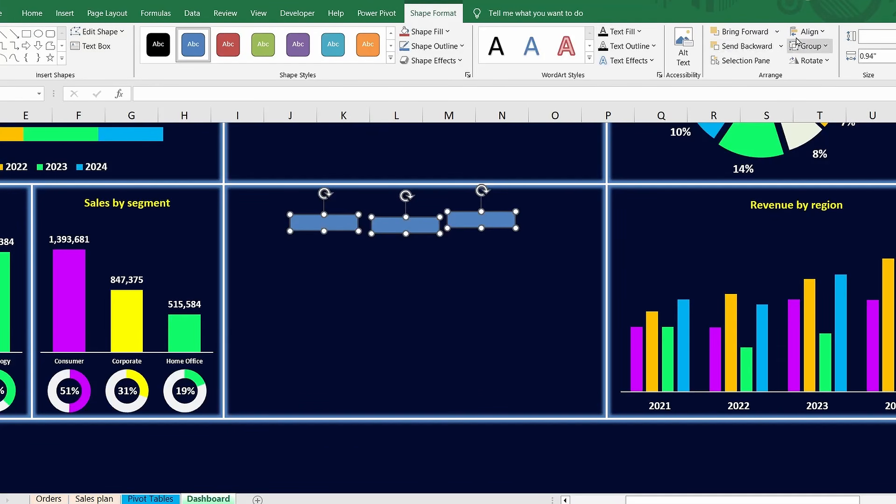
{"action": "left_click", "coordinate": [819, 33]}
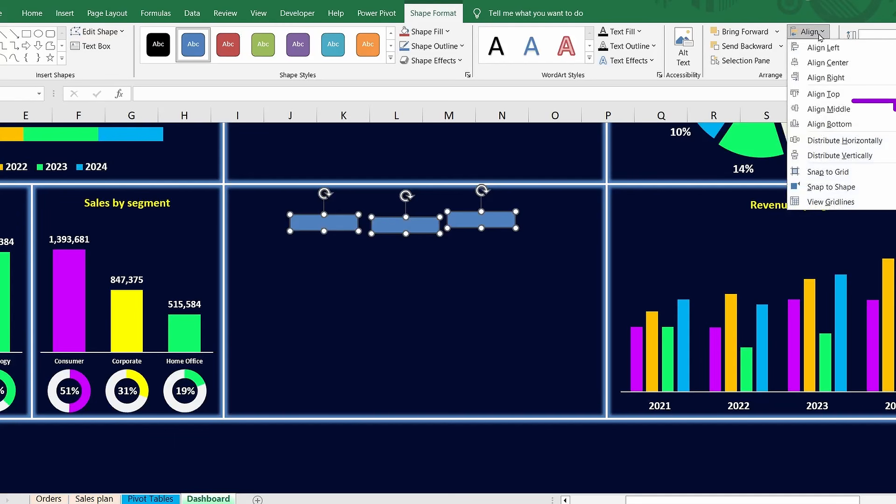
{"action": "left_click", "coordinate": [825, 110]}
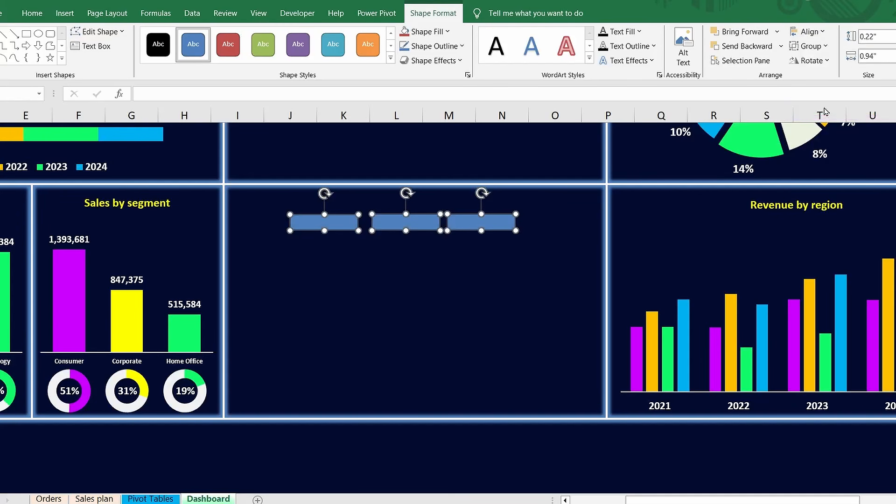
{"action": "left_click", "coordinate": [815, 31]}
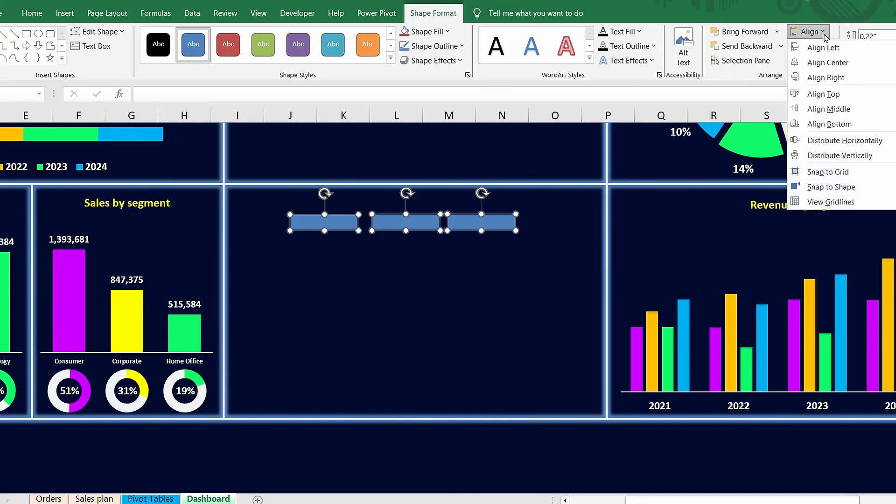
{"action": "left_click", "coordinate": [835, 141]}
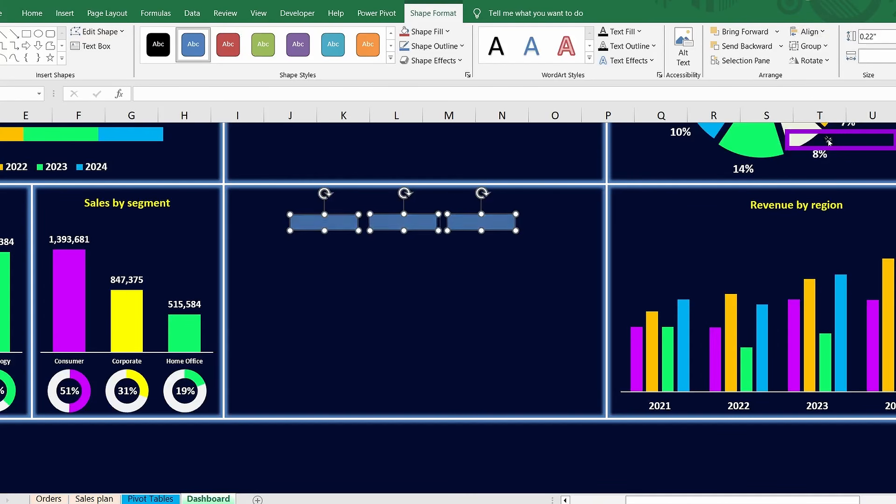
{"action": "left_click", "coordinate": [326, 249]}
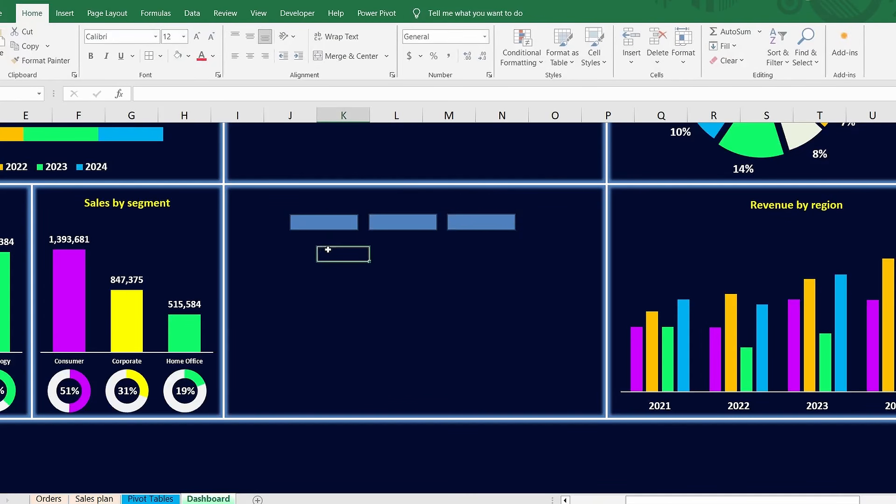
Step: Enter 1 in the first rectangle and centre the text horizontally and vertically
{"action": "left_click", "coordinate": [329, 222]}
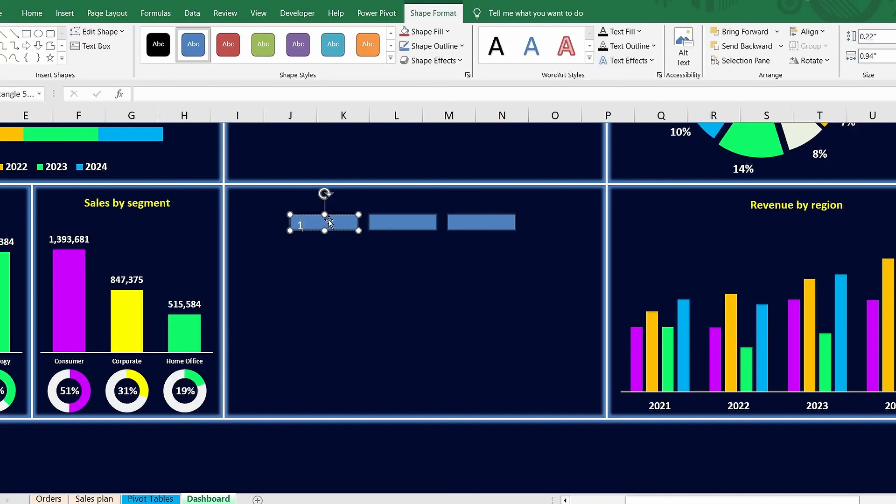
{"action": "left_click", "coordinate": [32, 19]}
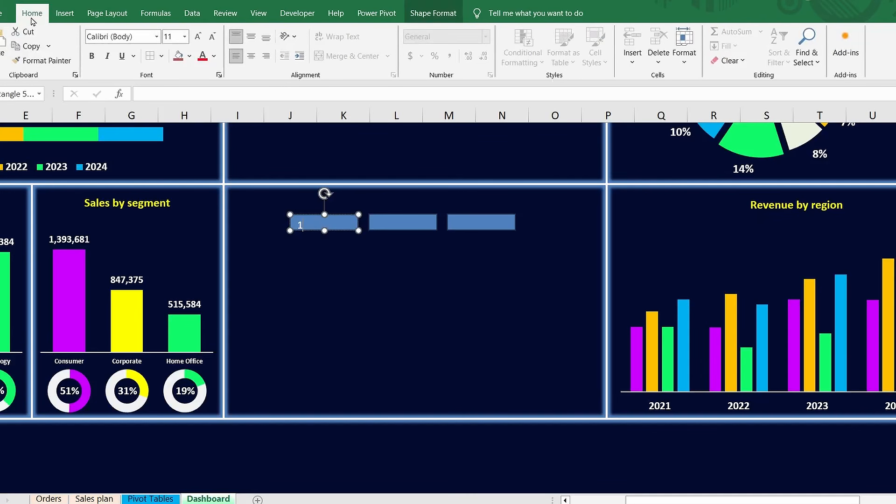
{"action": "left_click", "coordinate": [251, 56]}
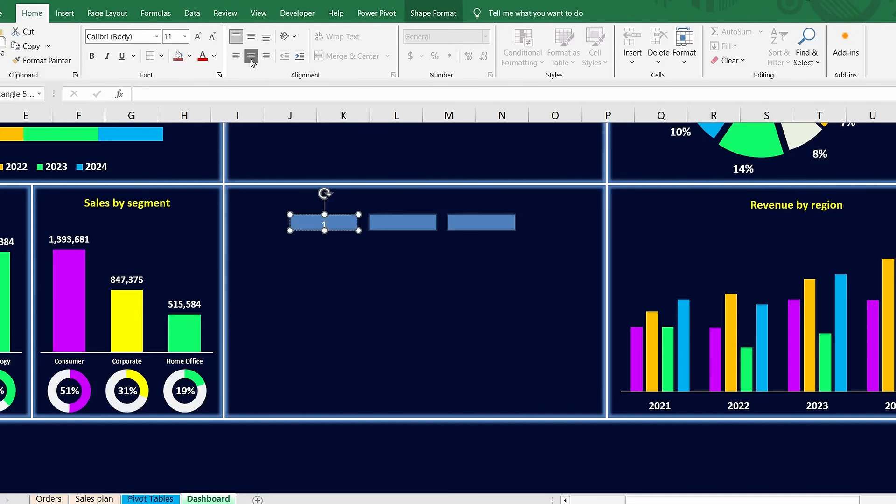
{"action": "left_click", "coordinate": [253, 37]}
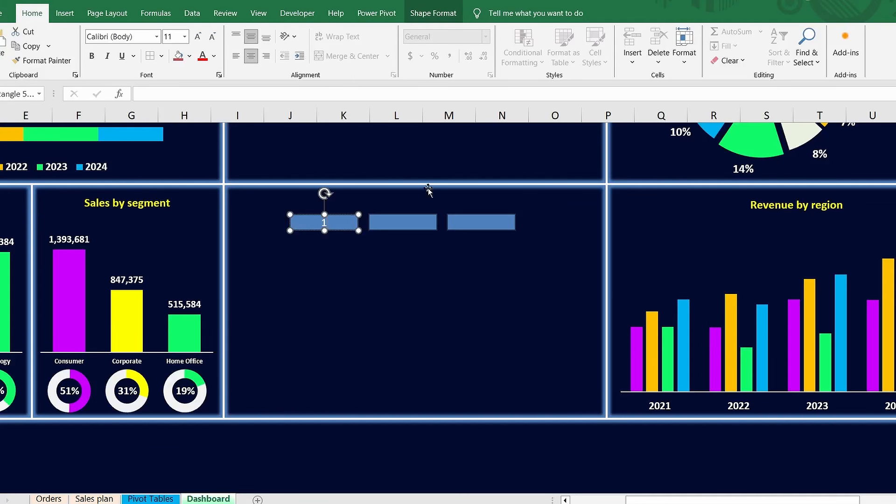
Step: Link the second rectangle's text to the first city name with the formula ='Pivot Tables'!B69
{"action": "left_click", "coordinate": [414, 219]}
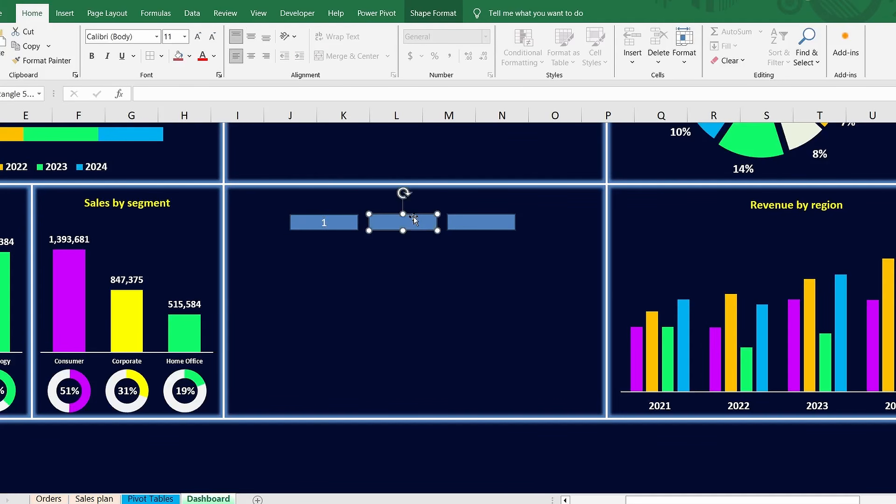
{"action": "left_click", "coordinate": [208, 94]}
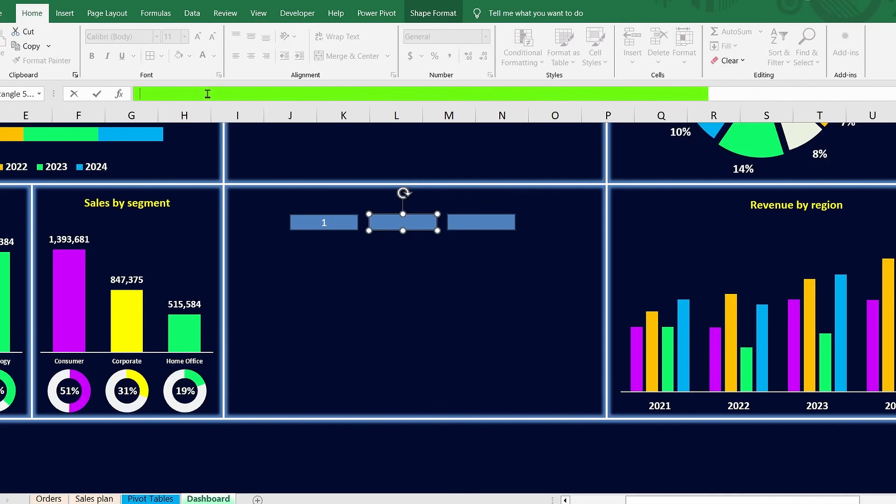
{"action": "type", "text": "="}
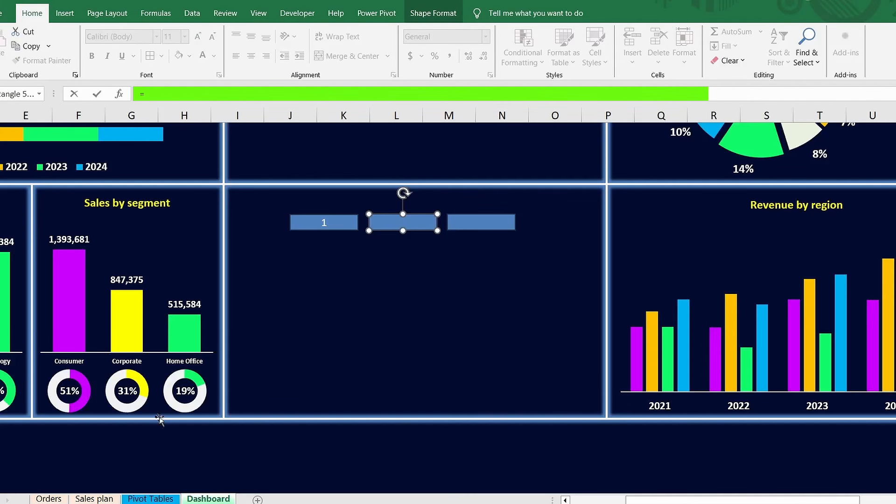
{"action": "left_click", "coordinate": [143, 499]}
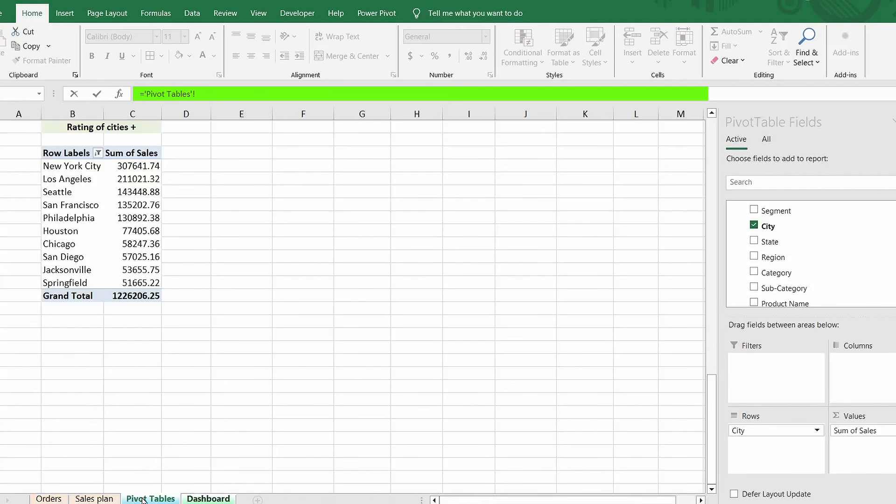
{"action": "left_click", "coordinate": [64, 167]}
{"action": "key", "text": "Return"}
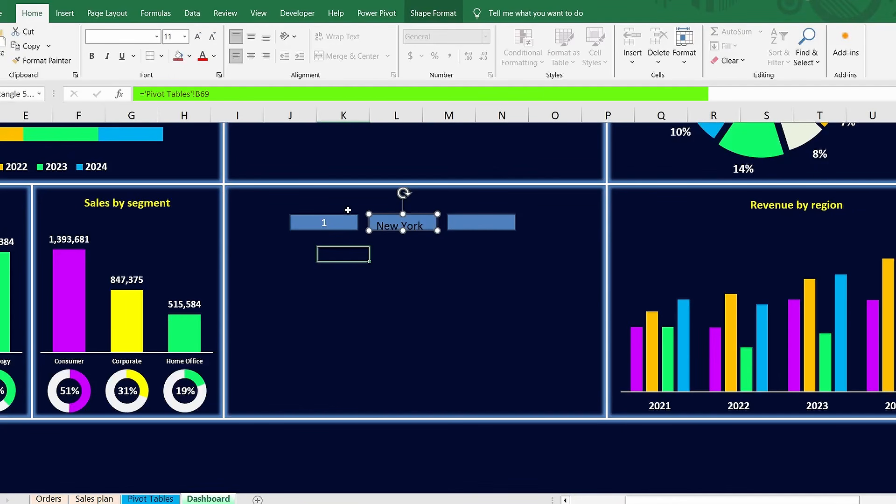
Step: Link the third rectangle's text to the first city's sales with ='Pivot Tables'!C69 in place of the GETPIVOTDATA formula
{"action": "left_click", "coordinate": [463, 225]}
{"action": "left_click", "coordinate": [176, 90]}
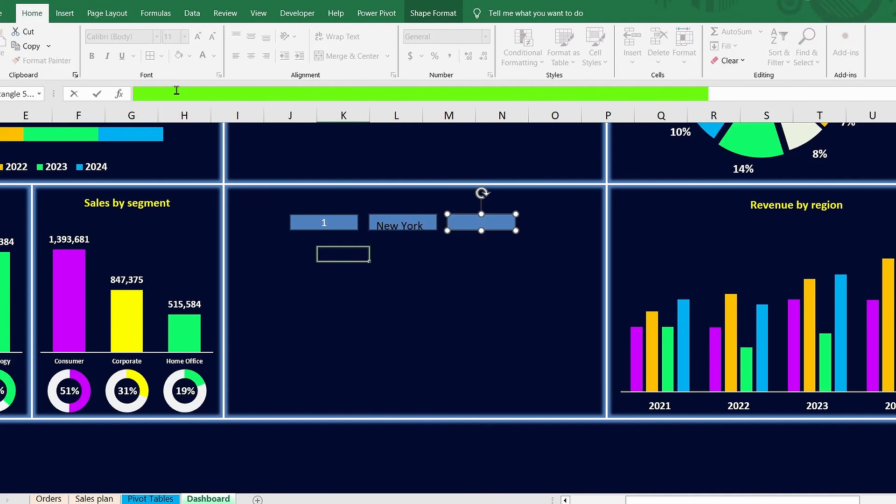
{"action": "type", "text": "="}
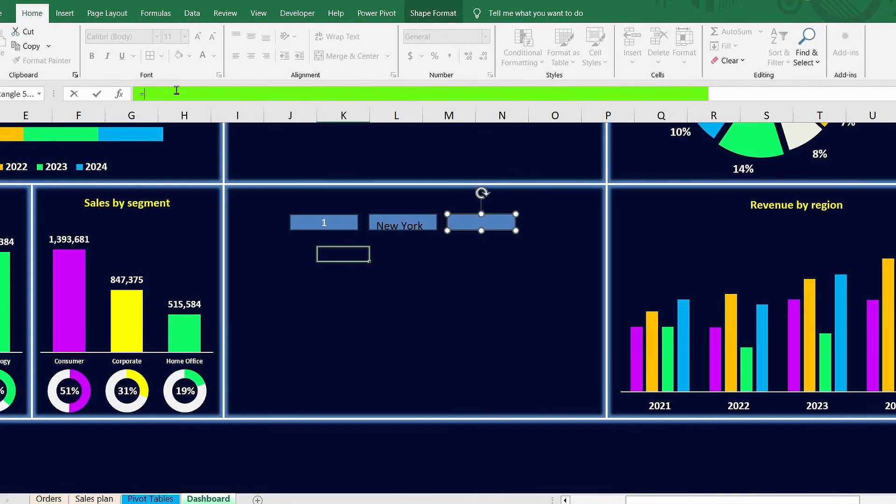
{"action": "left_click", "coordinate": [151, 499]}
{"action": "left_click", "coordinate": [122, 166]}
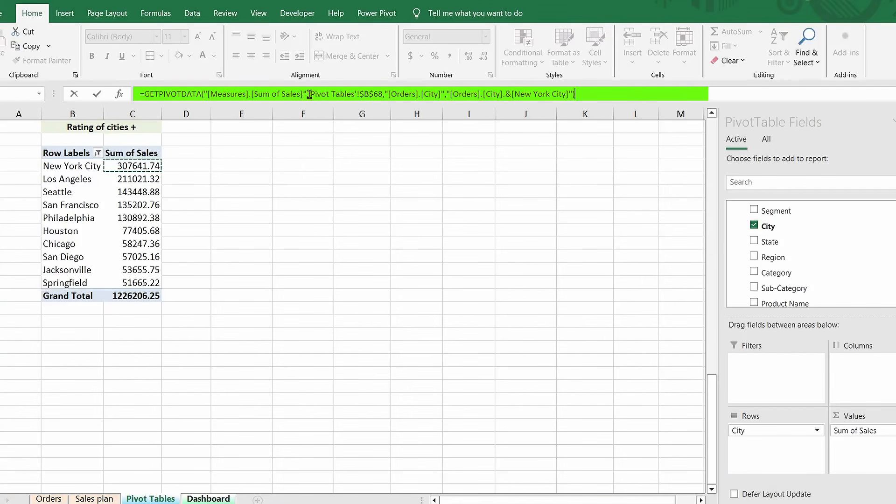
{"action": "left_click_drag", "start_coordinate": [309, 94], "coordinate": [144, 95]}
{"action": "key", "text": "BackSpace"}
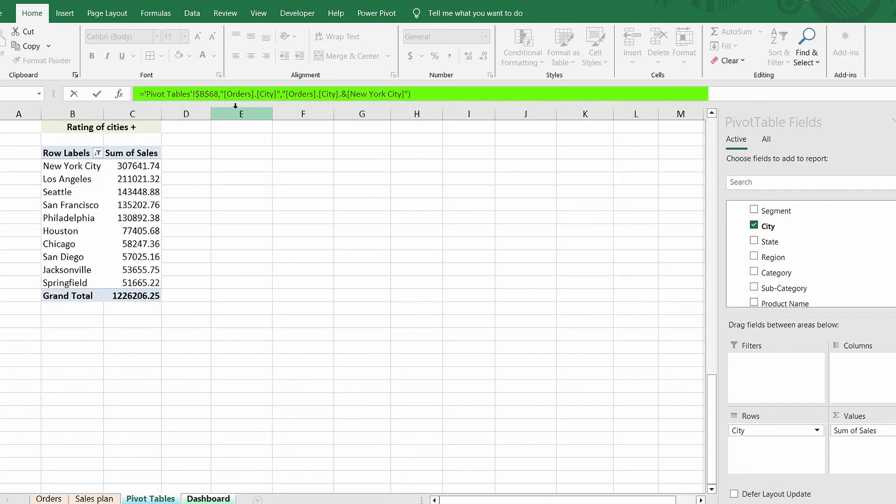
{"action": "left_click_drag", "start_coordinate": [196, 94], "coordinate": [418, 95]}
{"action": "key", "text": "BackSpace"}
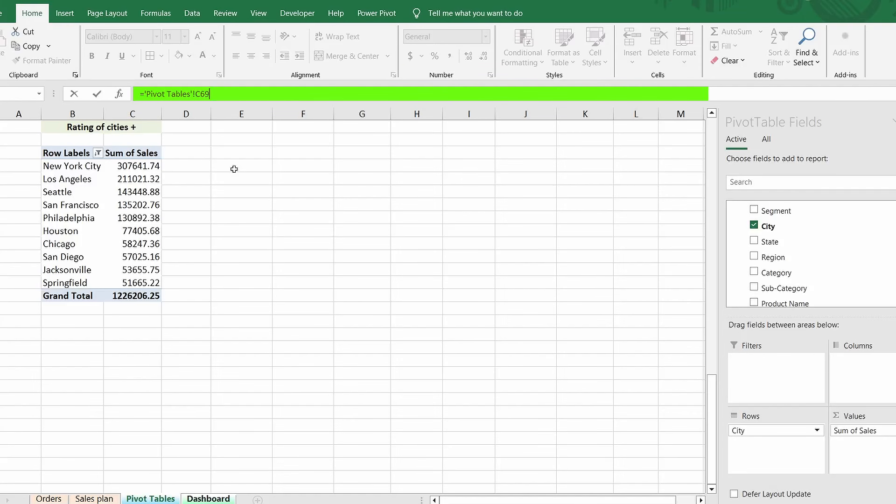
{"action": "key", "text": "Return"}
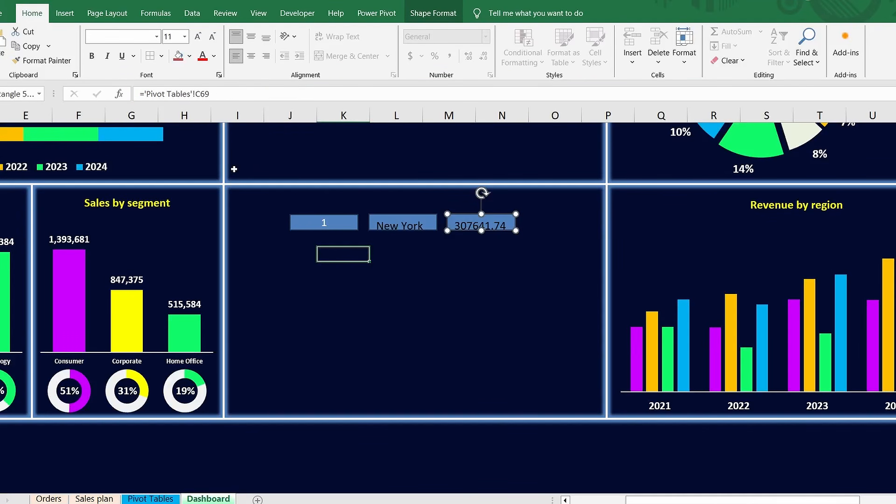
Step: Group the rank, city and sales rectangles into one row object
{"action": "left_click", "coordinate": [390, 220], "text": "ctrl"}
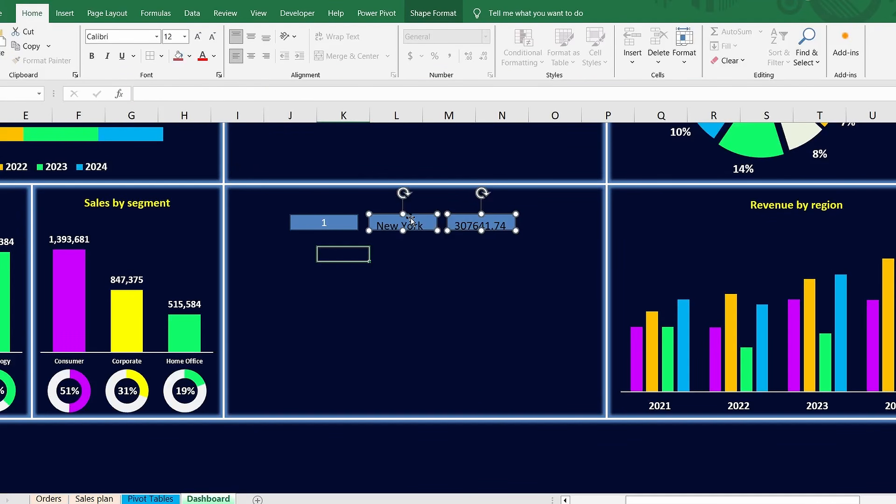
{"action": "left_click", "coordinate": [350, 220], "text": "ctrl"}
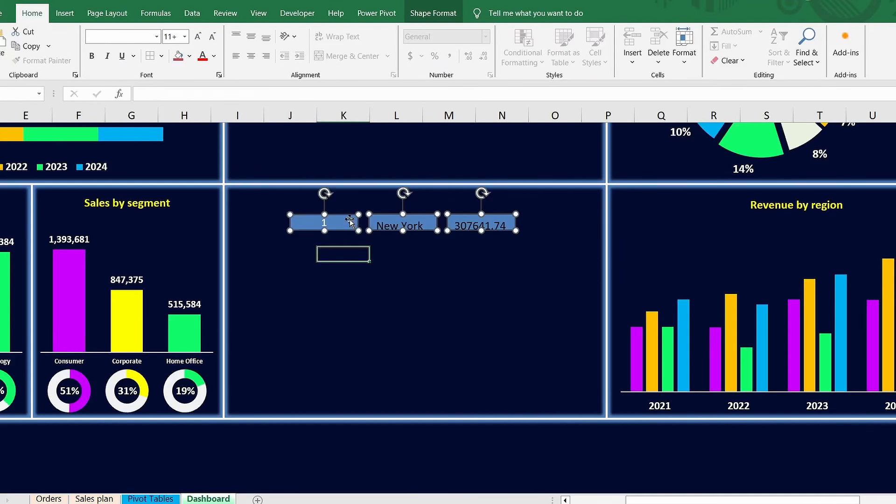
{"action": "right_click", "coordinate": [345, 219]}
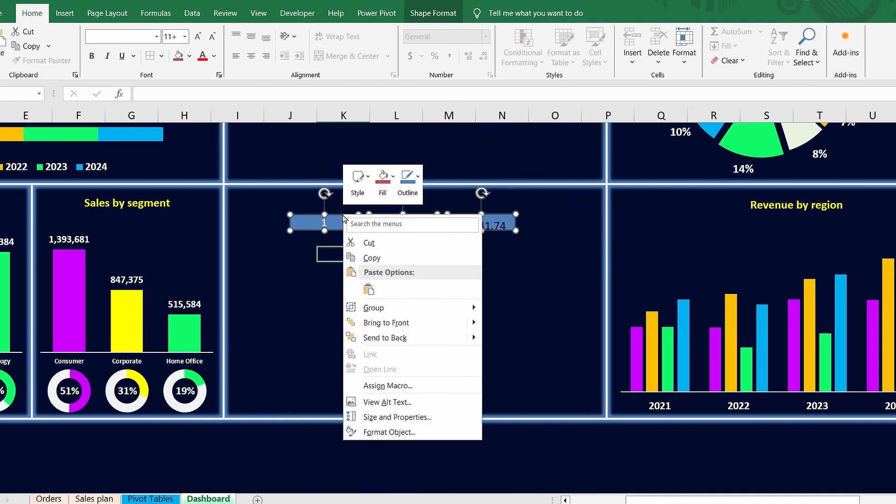
{"action": "mouse_move", "coordinate": [380, 308]}
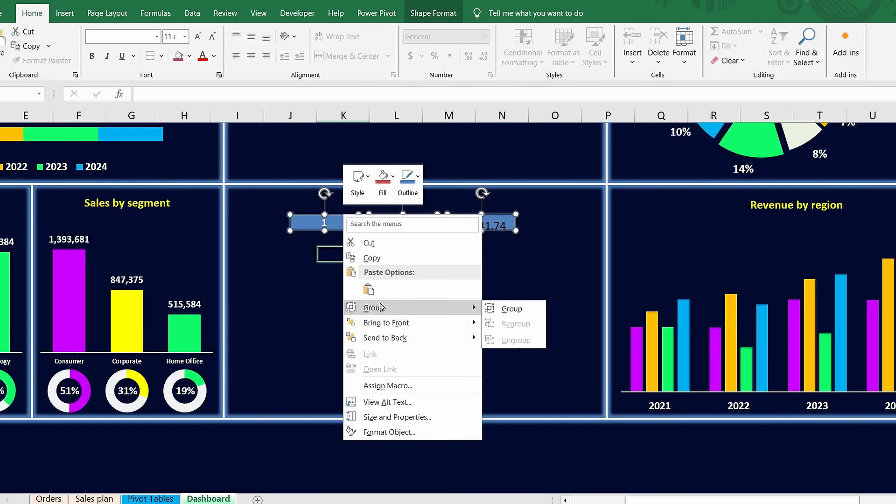
{"action": "left_click", "coordinate": [511, 309]}
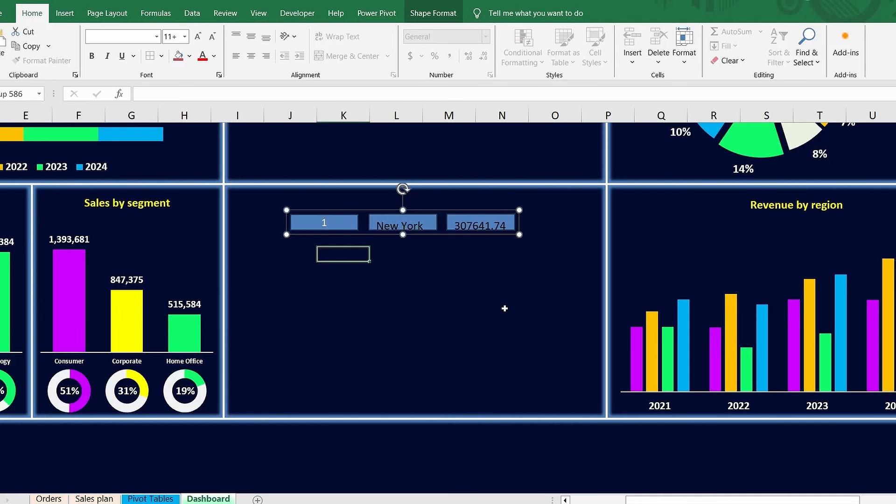
Step: Copy the grouped row and paste it nine times on the Dashboard sheet
{"action": "key", "text": "ctrl+c"}
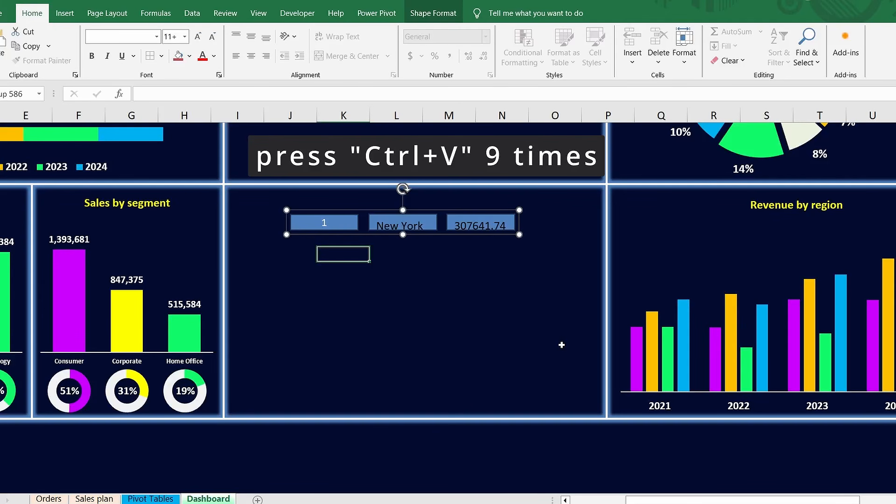
{"action": "key", "text": "ctrl+v"}
{"action": "key", "text": "ctrl+v"}
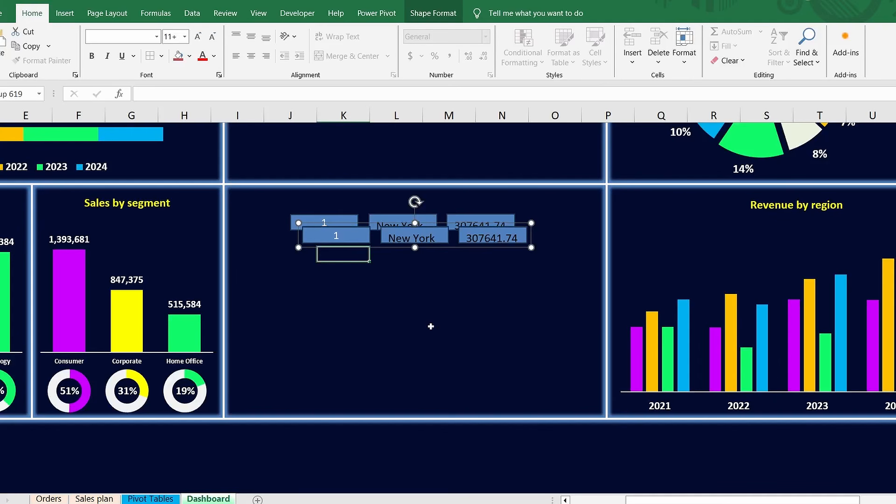
Step: Move the last pasted row straight down to just above the panel's lower border
{"action": "key", "text": "Down"}
{"action": "key", "text": "Down"}
{"action": "key", "text": "Down"}
{"action": "key", "text": "Down"}
{"action": "key", "text": "Down"}
{"action": "key", "text": "Down"}
{"action": "key", "text": "Down"}
{"action": "key", "text": "Down"}
{"action": "key", "text": "Down"}
{"action": "key", "text": "Down"}
{"action": "key", "text": "Down"}
{"action": "key", "text": "Down"}
{"action": "key", "text": "Down"}
{"action": "key", "text": "Down"}
{"action": "key", "text": "Down"}
{"action": "key", "text": "Down"}
{"action": "key", "text": "Down"}
{"action": "key", "text": "Down"}
{"action": "key", "text": "Down"}
{"action": "key", "text": "Down"}
{"action": "key", "text": "Down"}
{"action": "key", "text": "Down"}
{"action": "key", "text": "Down"}
{"action": "key", "text": "Down"}
{"action": "key", "text": "Down"}
{"action": "key", "text": "Down"}
{"action": "key", "text": "Down"}
{"action": "key", "text": "Down"}
{"action": "key", "text": "Down"}
{"action": "key", "text": "Down"}
{"action": "key", "text": "Down"}
{"action": "key", "text": "Down"}
{"action": "key", "text": "Down"}
{"action": "key", "text": "Down"}
{"action": "key", "text": "Down"}
{"action": "key", "text": "Down"}
{"action": "key", "text": "Down"}
{"action": "key", "text": "Down"}
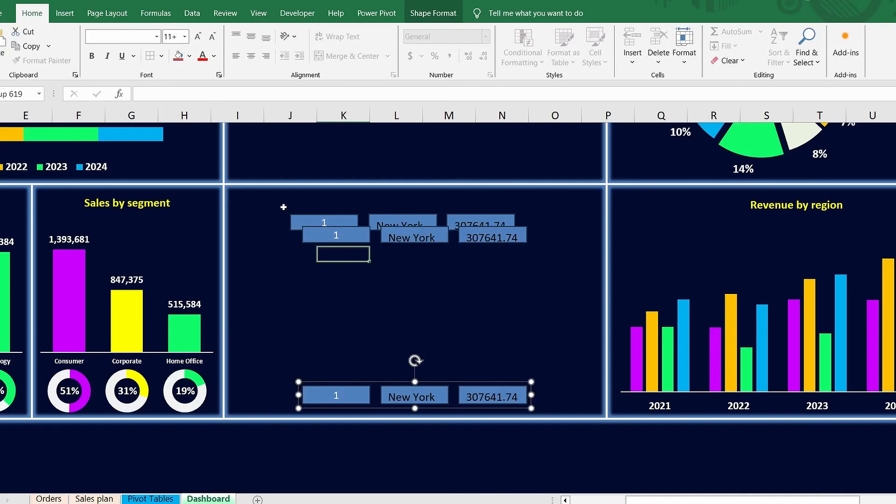
Step: Select all ten grouped city rows, align them left and distribute them vertically within the panel
{"action": "left_click", "coordinate": [803, 63]}
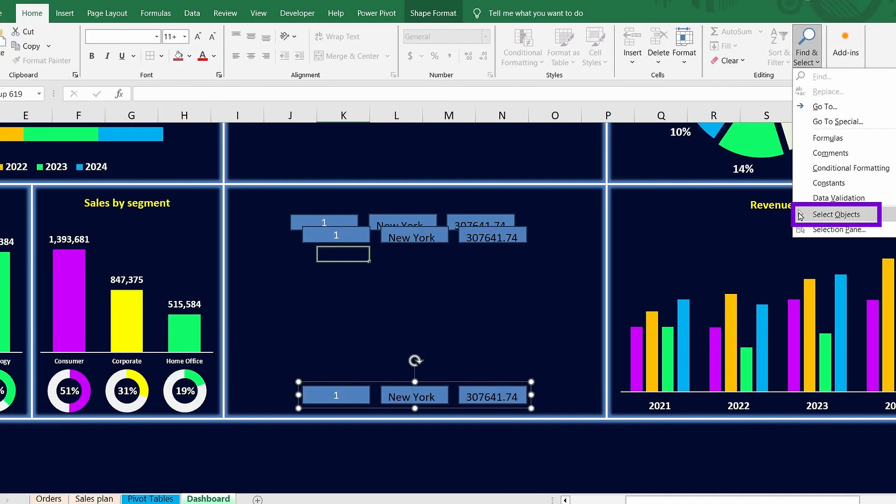
{"action": "left_click", "coordinate": [807, 217]}
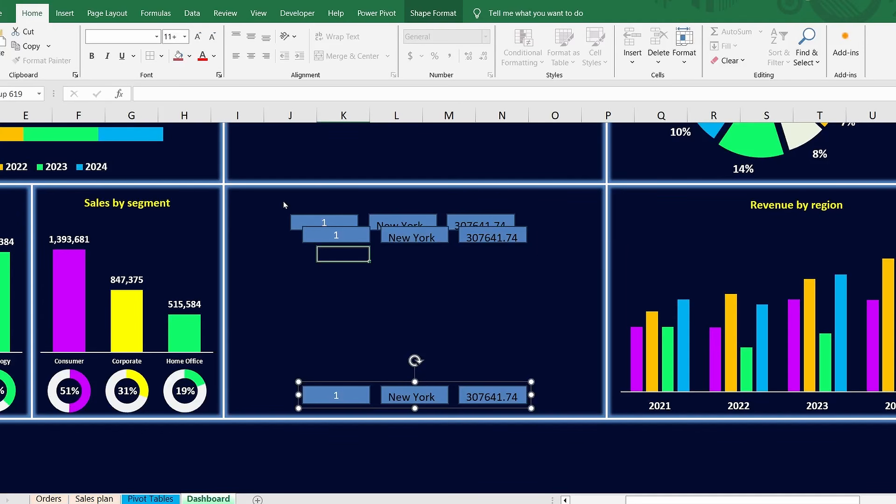
{"action": "left_click_drag", "start_coordinate": [283, 200], "coordinate": [552, 413]}
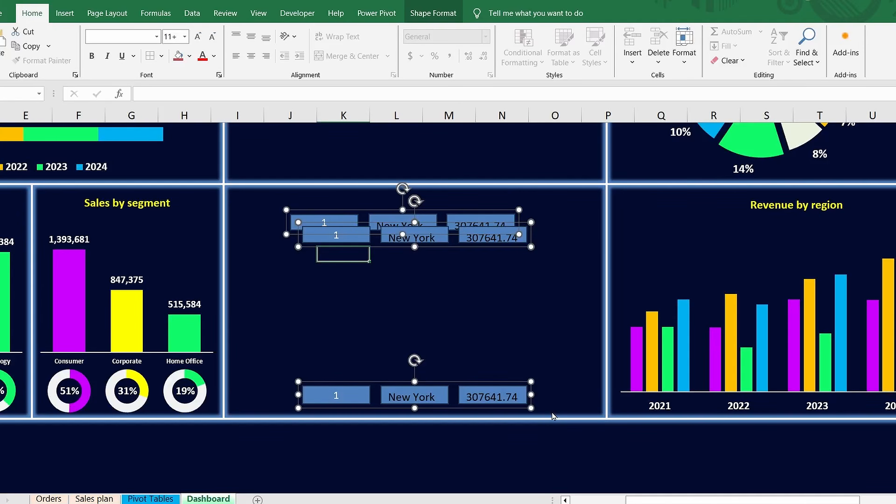
{"action": "left_click", "coordinate": [433, 13]}
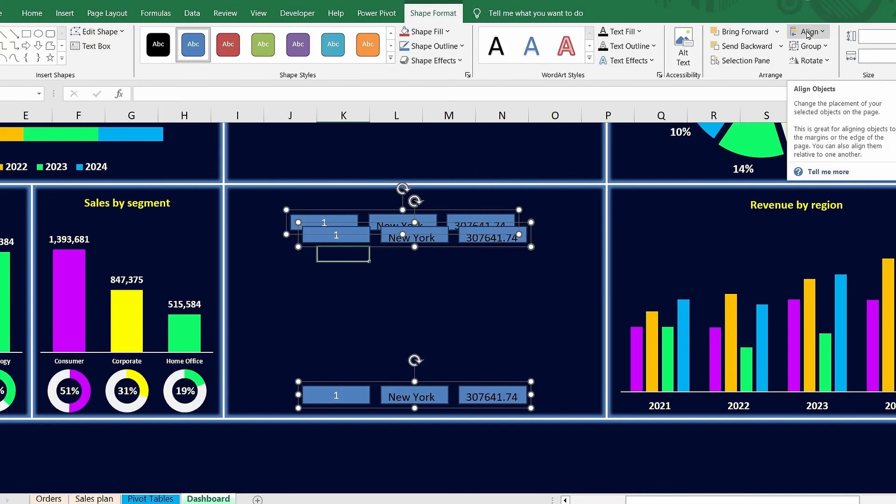
{"action": "left_click", "coordinate": [806, 33]}
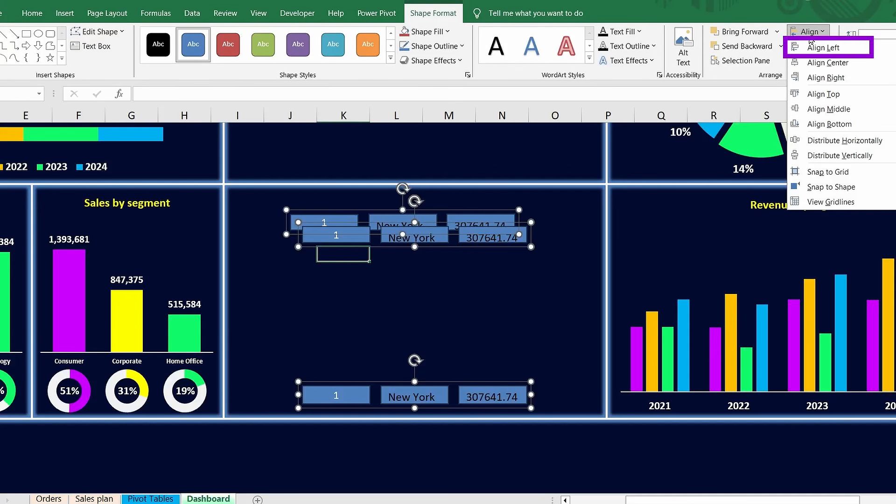
{"action": "left_click", "coordinate": [817, 49]}
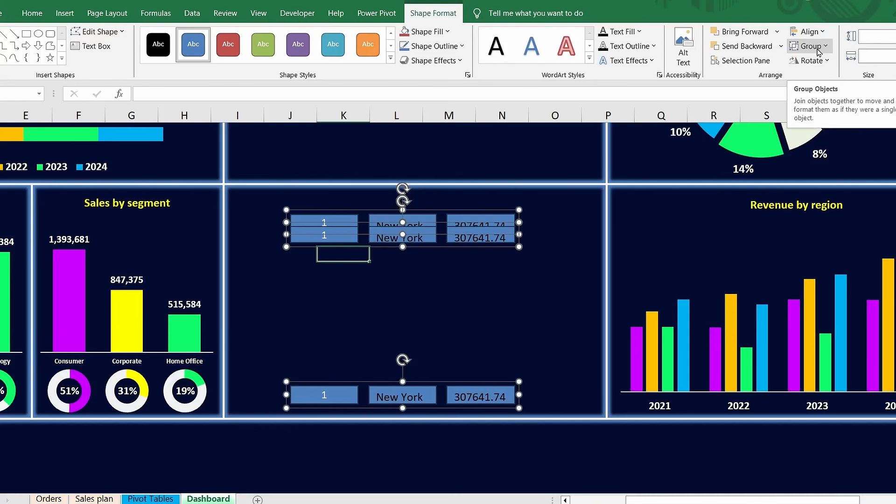
{"action": "left_click", "coordinate": [820, 32]}
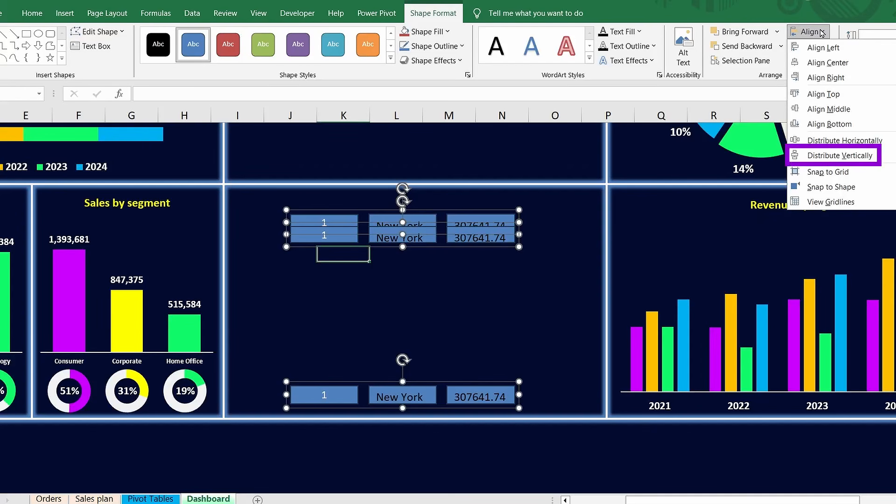
{"action": "left_click", "coordinate": [833, 157]}
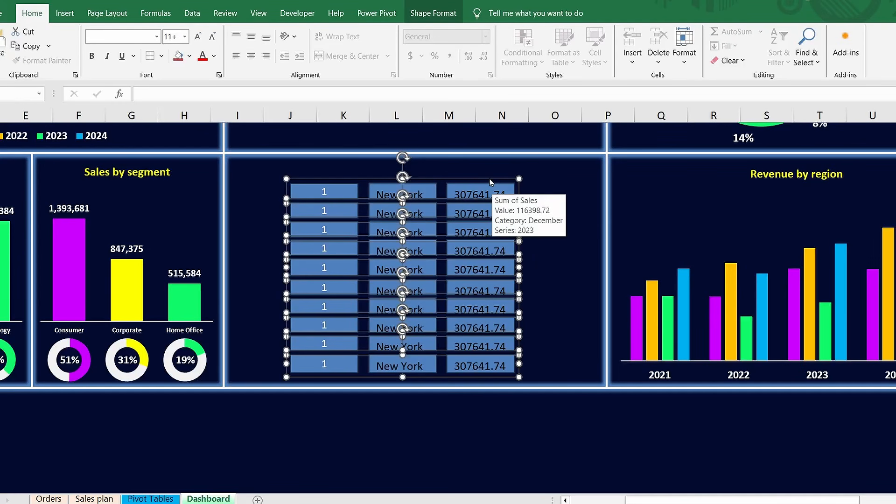
Step: Ungroup all ten city rows into separate rectangles and leave object selection mode
{"action": "right_click", "coordinate": [491, 182]}
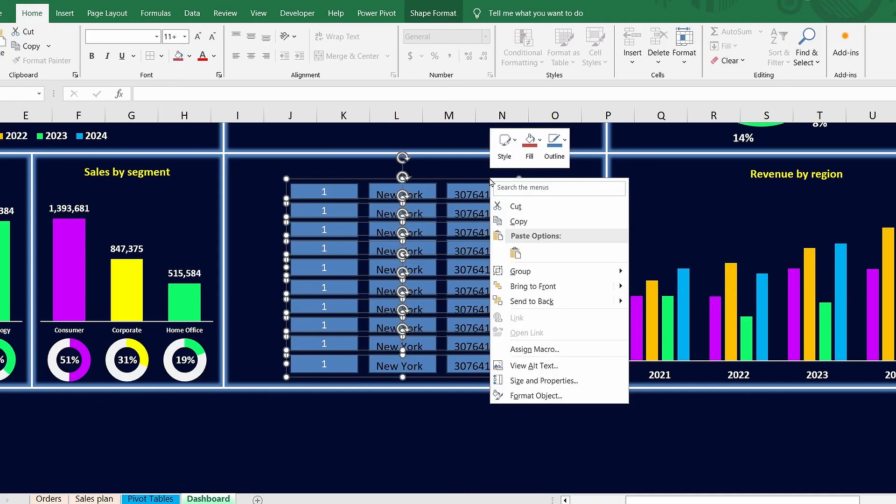
{"action": "mouse_move", "coordinate": [517, 274]}
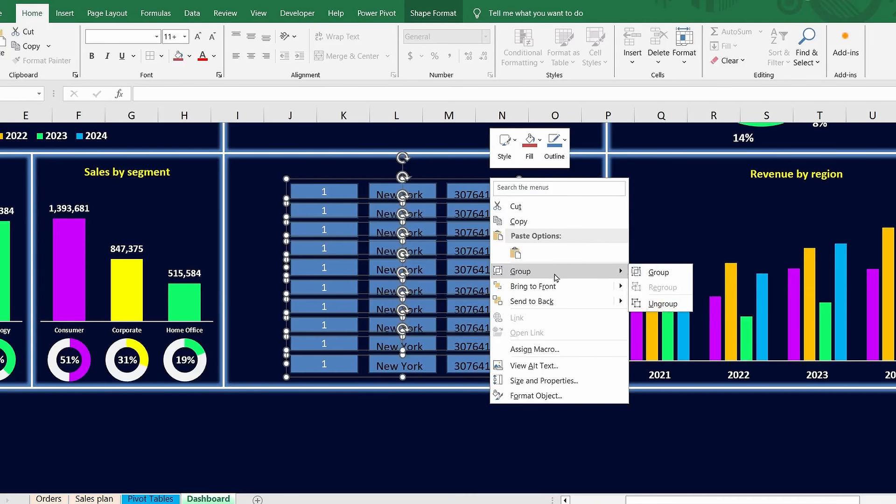
{"action": "left_click", "coordinate": [662, 304]}
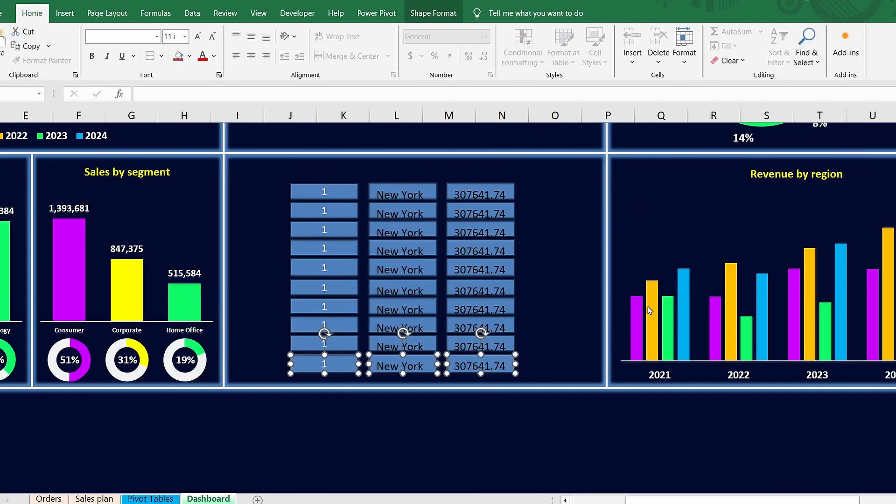
{"action": "left_click", "coordinate": [801, 64]}
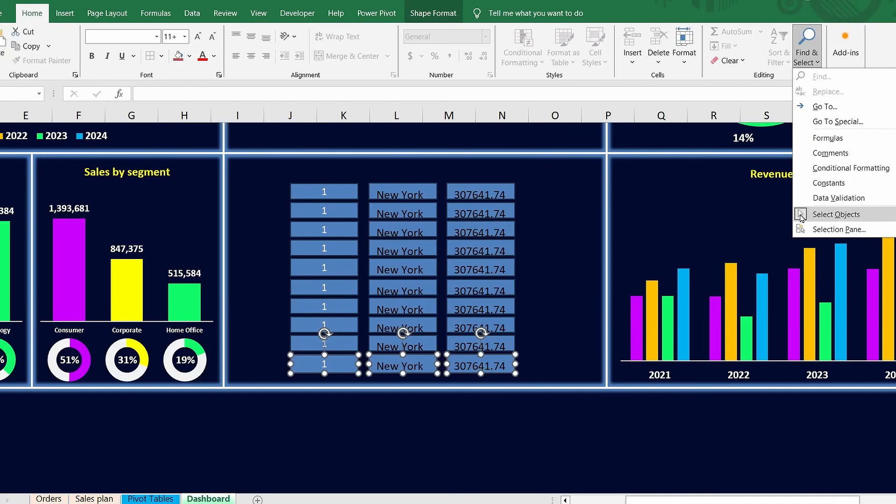
{"action": "left_click", "coordinate": [801, 214]}
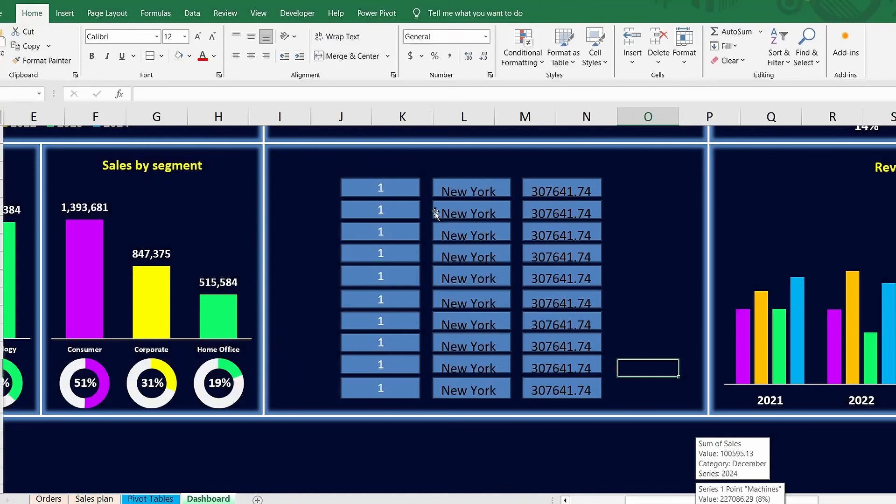
Step: Replace the rank numbers in the second to fifth rows with 2, 3, 4 and 5
{"action": "left_click", "coordinate": [391, 209]}
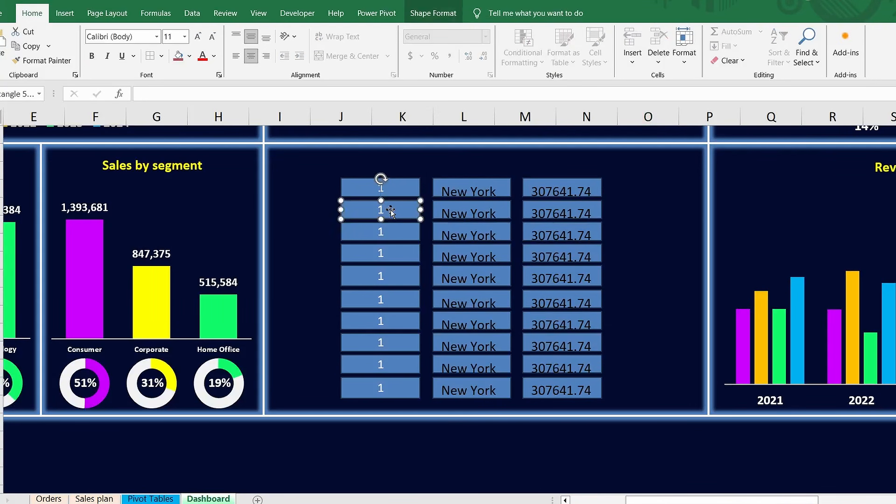
{"action": "left_click", "coordinate": [389, 235]}
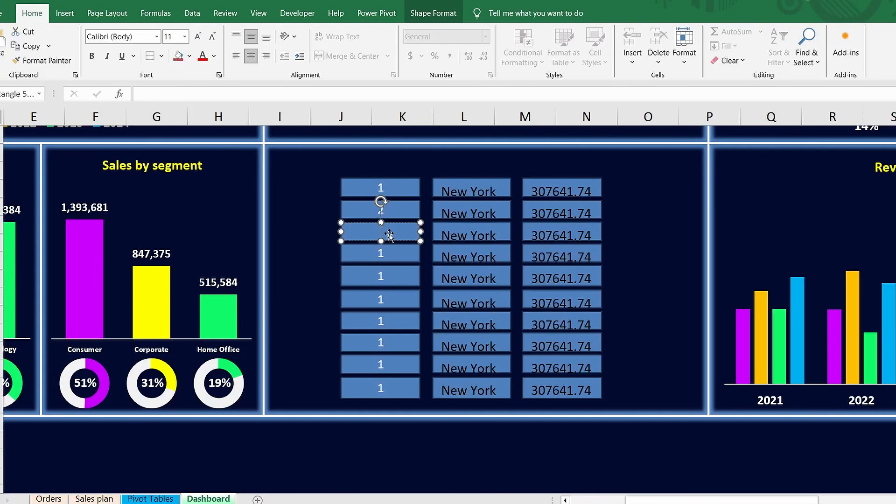
{"action": "type", "text": "3"}
{"action": "left_click", "coordinate": [391, 253]}
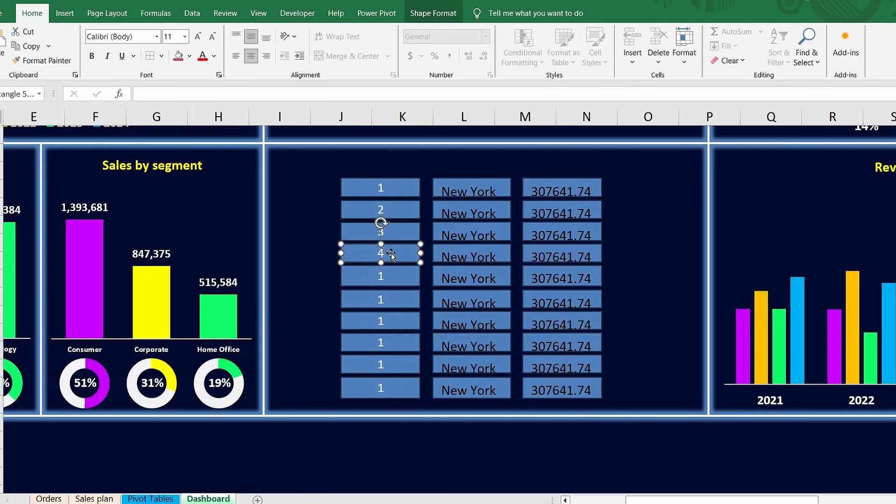
{"action": "type", "text": "4"}
{"action": "left_click", "coordinate": [387, 278]}
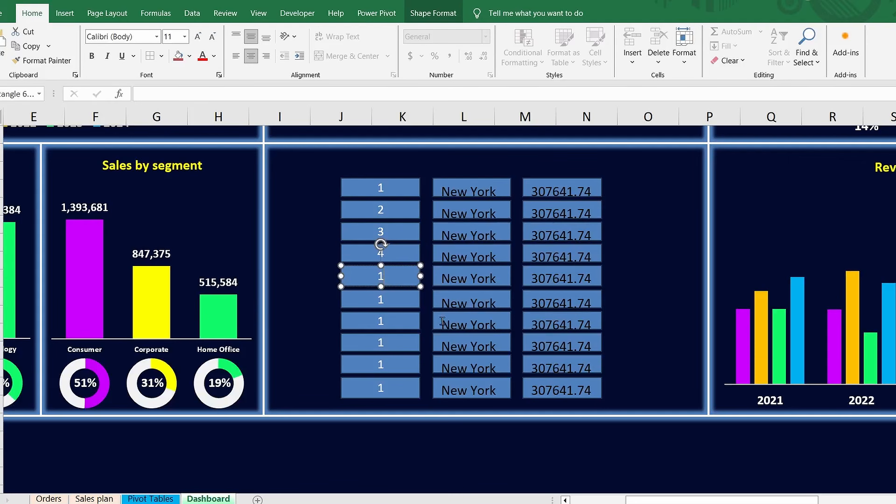
{"action": "key", "text": "BackSpace"}
Step: Replace the rank numbers in the sixth to tenth rows with 6, 7, 8, 9 and 10
{"action": "left_click", "coordinate": [409, 305]}
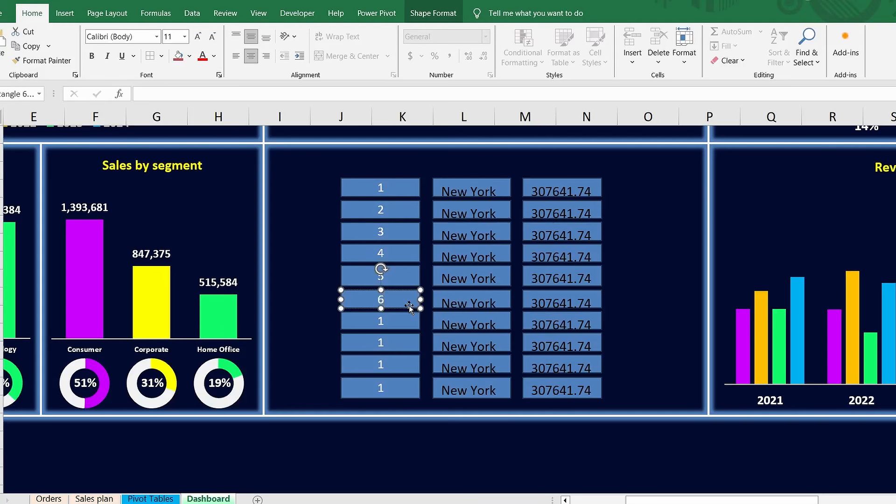
{"action": "type", "text": "6"}
{"action": "left_click", "coordinate": [393, 320]}
{"action": "type", "text": "7"}
{"action": "left_click", "coordinate": [392, 346]}
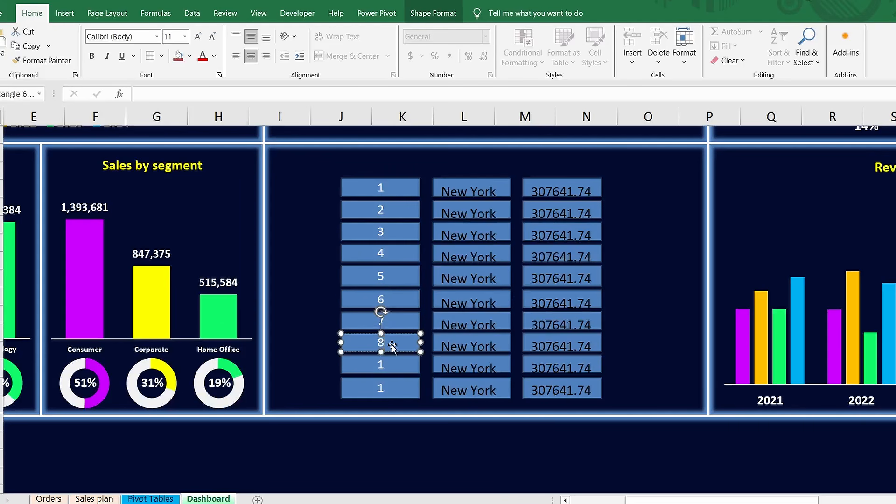
{"action": "type", "text": "8"}
{"action": "left_click", "coordinate": [392, 366]}
{"action": "type", "text": "9"}
{"action": "left_click", "coordinate": [390, 391]}
{"action": "type", "text": "0"}
Step: Link the second and third rows' city rectangles to ='Pivot Tables'!B70 and ='Pivot Tables'!B71
{"action": "left_click", "coordinate": [471, 212]}
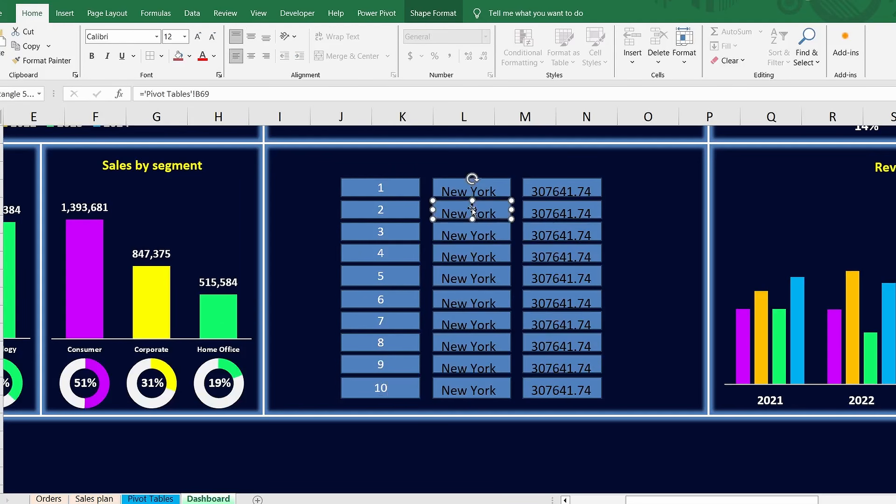
{"action": "left_click", "coordinate": [217, 96]}
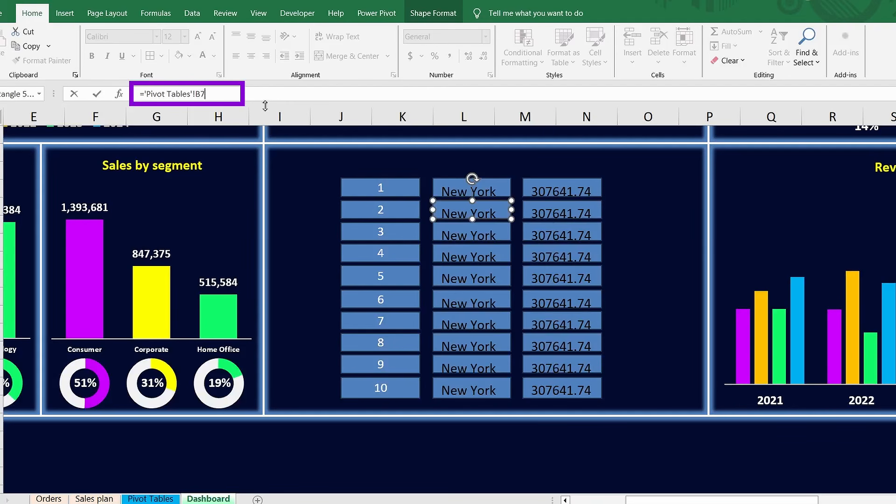
{"action": "key", "text": "Return"}
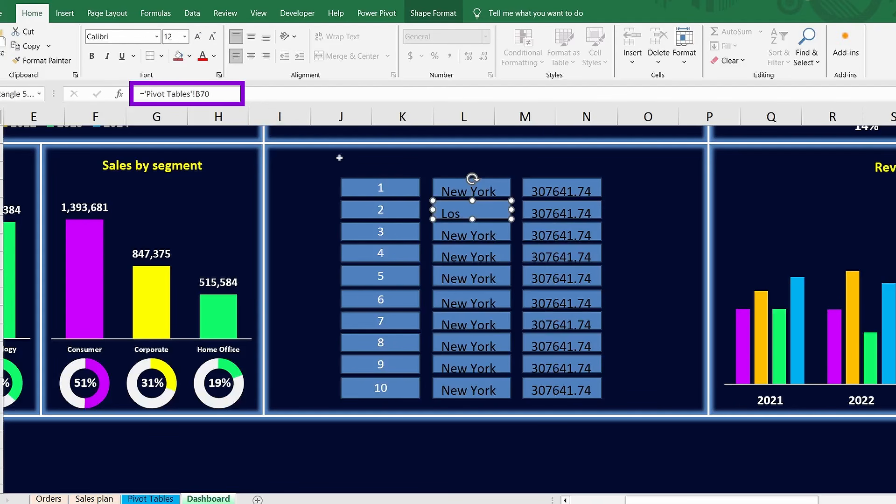
{"action": "left_click", "coordinate": [475, 232]}
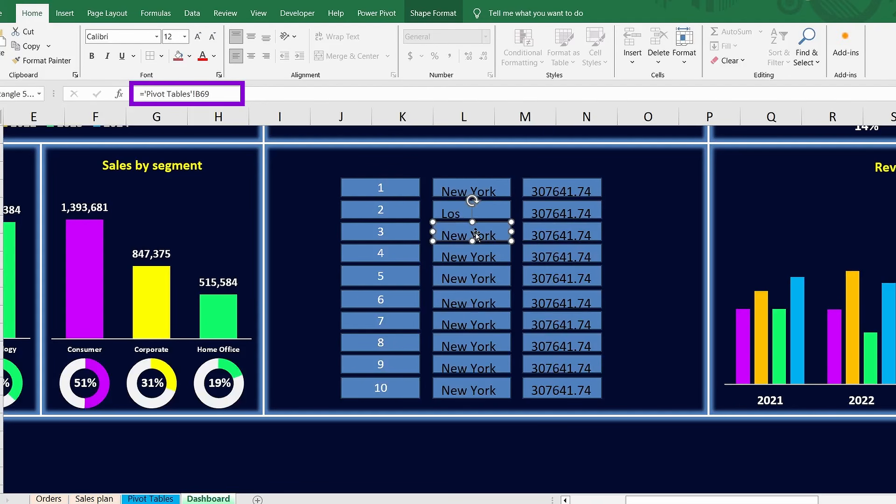
{"action": "left_click", "coordinate": [234, 93]}
{"action": "key", "text": "BackSpace"}
{"action": "key", "text": "BackSpace"}
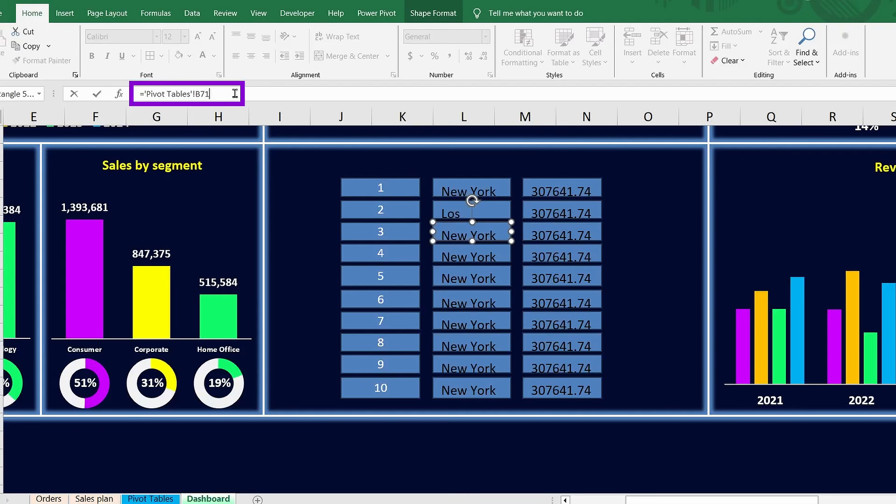
{"action": "key", "text": "Return"}
Step: Link the fourth and fifth rows' city rectangles to ='Pivot Tables'!B72 and ='Pivot Tables'!B73
{"action": "left_click", "coordinate": [460, 248]}
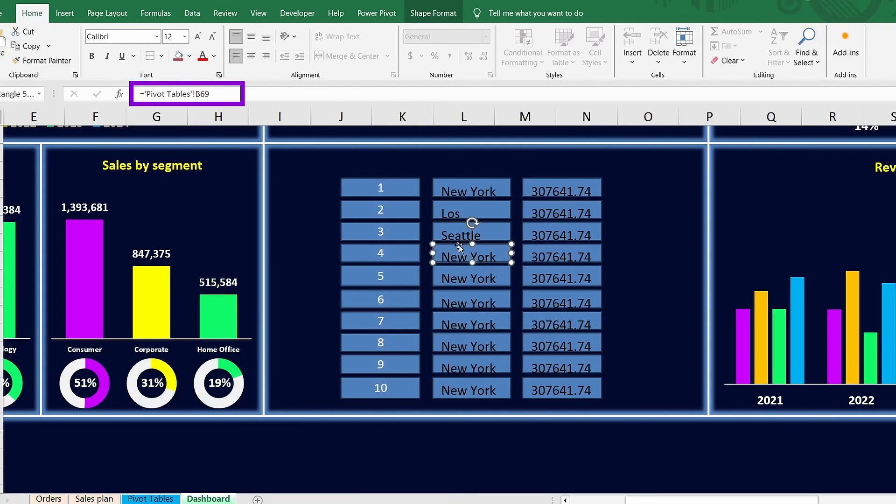
{"action": "left_click", "coordinate": [223, 94]}
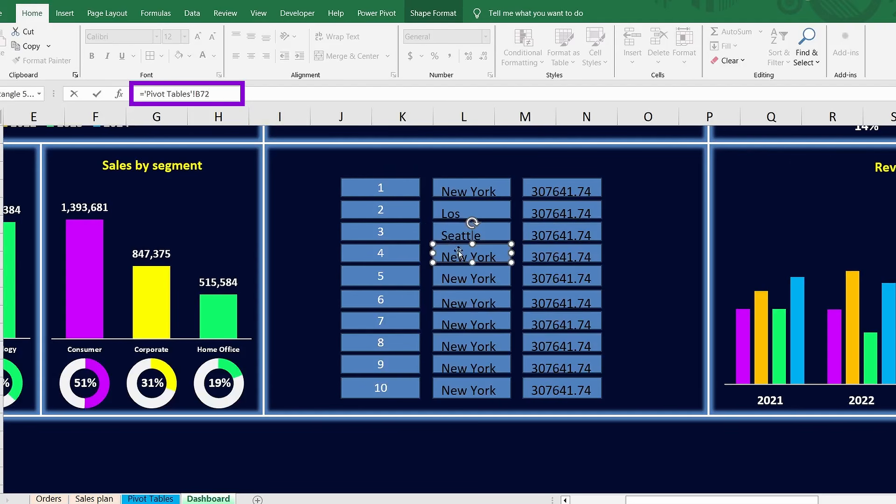
{"action": "key", "text": "Return"}
{"action": "left_click", "coordinate": [453, 276]}
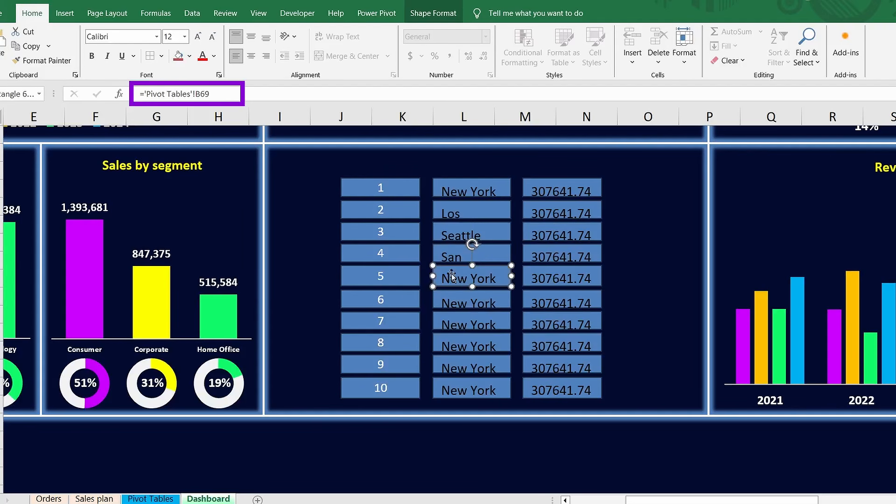
{"action": "left_click", "coordinate": [221, 94]}
{"action": "key", "text": "BackSpace"}
{"action": "key", "text": "BackSpace"}
{"action": "type", "text": "73"}
{"action": "key", "text": "Return"}
Step: Link the sixth and seventh rows' city rectangles to ='Pivot Tables'!B74 and ='Pivot Tables'!B75
{"action": "left_click", "coordinate": [439, 305]}
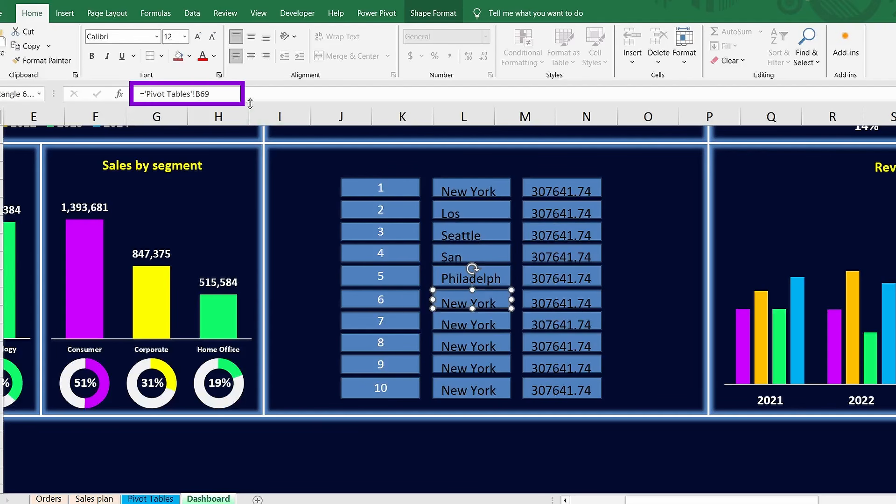
{"action": "left_click", "coordinate": [229, 95]}
{"action": "key", "text": "BackSpace"}
{"action": "key", "text": "BackSpace"}
{"action": "type", "text": "74"}
{"action": "key", "text": "Return"}
{"action": "left_click", "coordinate": [444, 322]}
{"action": "left_click", "coordinate": [229, 94]}
{"action": "key", "text": "BackSpace"}
{"action": "key", "text": "BackSpace"}
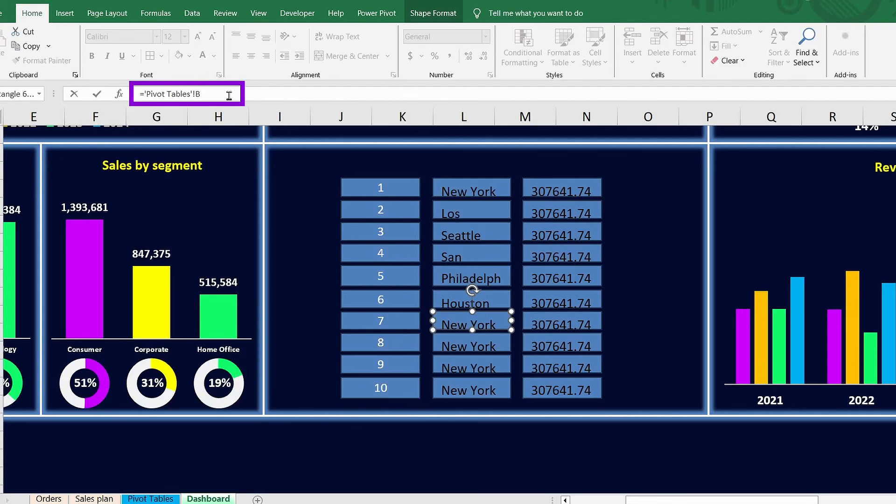
{"action": "type", "text": "75"}
{"action": "key", "text": "Return"}
Step: Link the eighth and ninth rows' city rectangles to ='Pivot Tables'!B76 and ='Pivot Tables'!B77
{"action": "left_click", "coordinate": [444, 345]}
{"action": "left_click", "coordinate": [233, 93]}
{"action": "key", "text": "BackSpace"}
{"action": "key", "text": "BackSpace"}
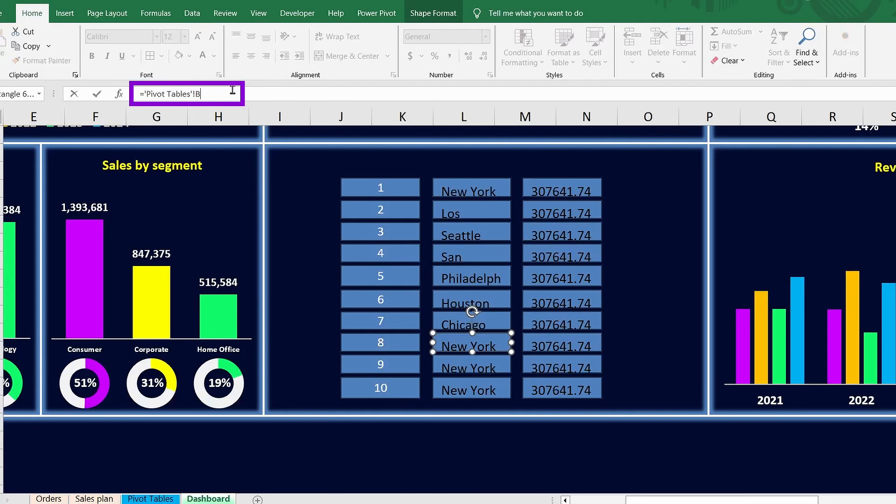
{"action": "type", "text": "76"}
{"action": "key", "text": "Return"}
{"action": "left_click", "coordinate": [465, 367]}
{"action": "left_click", "coordinate": [226, 94]}
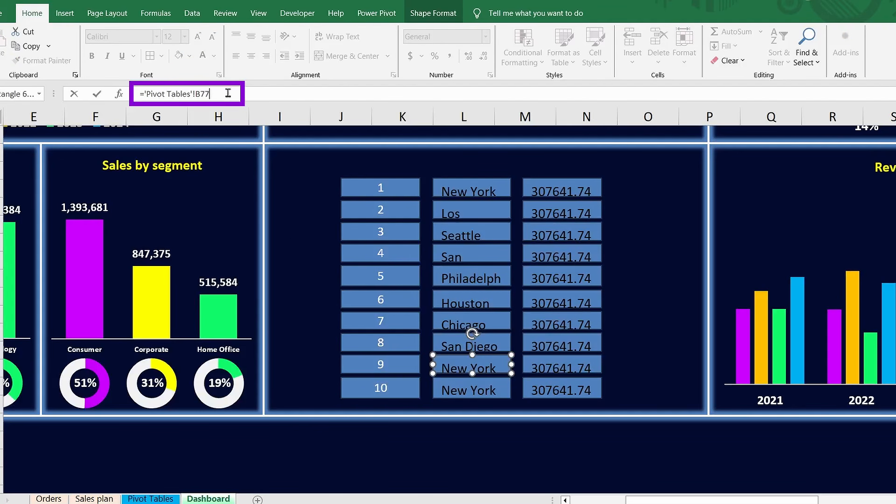
{"action": "type", "text": "77"}
{"action": "key", "text": "Return"}
Step: Link the tenth row's city rectangle to ='Pivot Tables'!B78
{"action": "left_click", "coordinate": [467, 390]}
{"action": "left_click", "coordinate": [225, 93]}
{"action": "key", "text": "BackSpace"}
{"action": "key", "text": "BackSpace"}
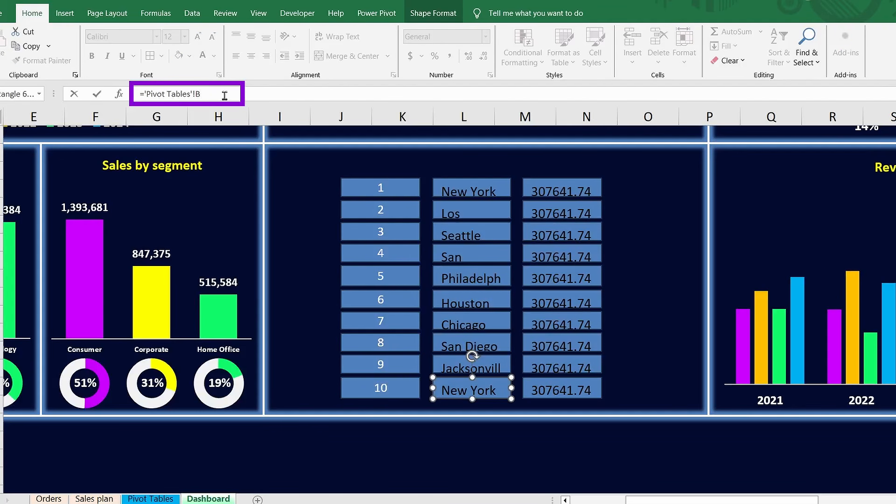
{"action": "type", "text": "78"}
{"action": "key", "text": "Return"}
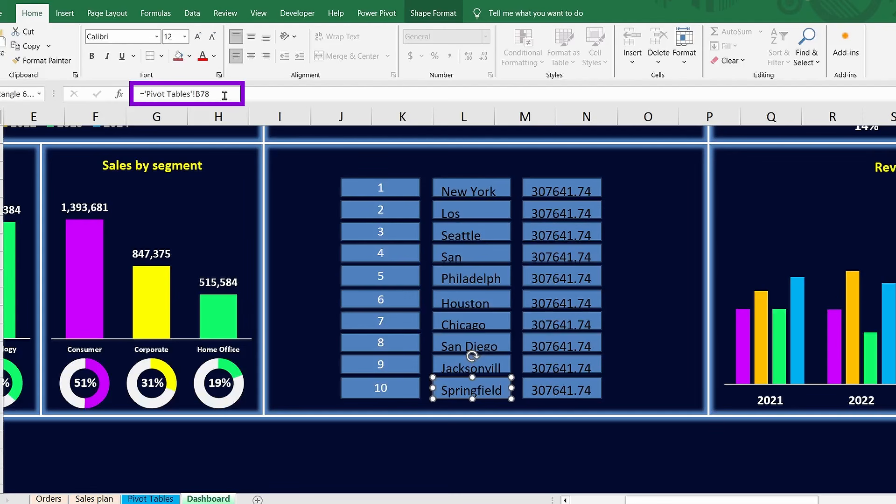
Step: Link the second row's sales rectangle to ='Pivot Tables'!C70
{"action": "left_click", "coordinate": [554, 190]}
{"action": "left_click", "coordinate": [560, 213]}
{"action": "left_click", "coordinate": [214, 94]}
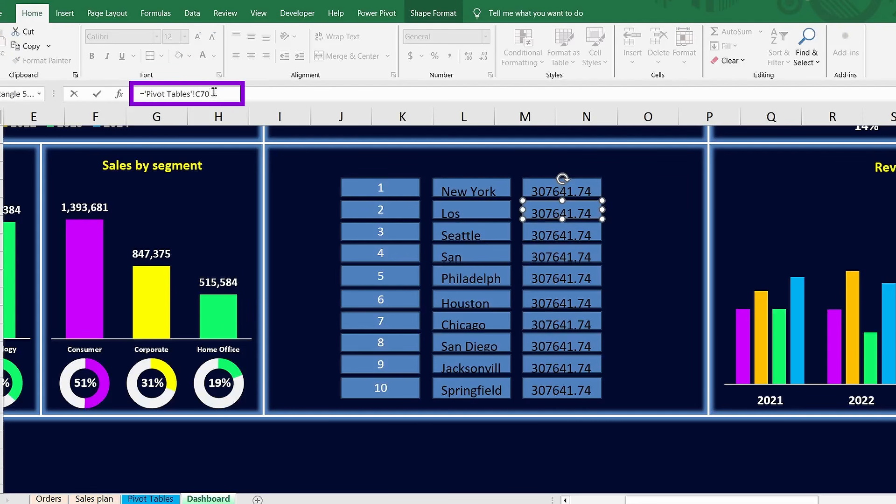
{"action": "type", "text": "70"}
{"action": "key", "text": "Return"}
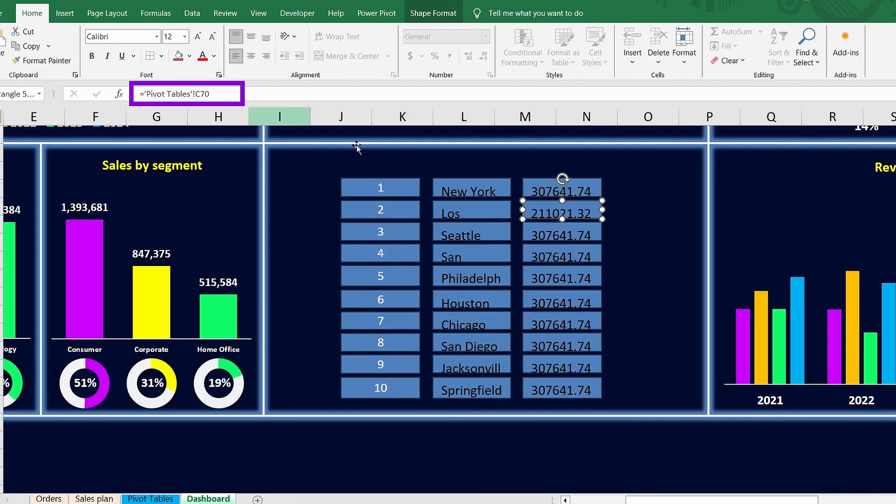
Step: Link the third and fourth rows' sales rectangles to ='Pivot Tables'!C71 and ='Pivot Tables'!C72
{"action": "left_click", "coordinate": [553, 236]}
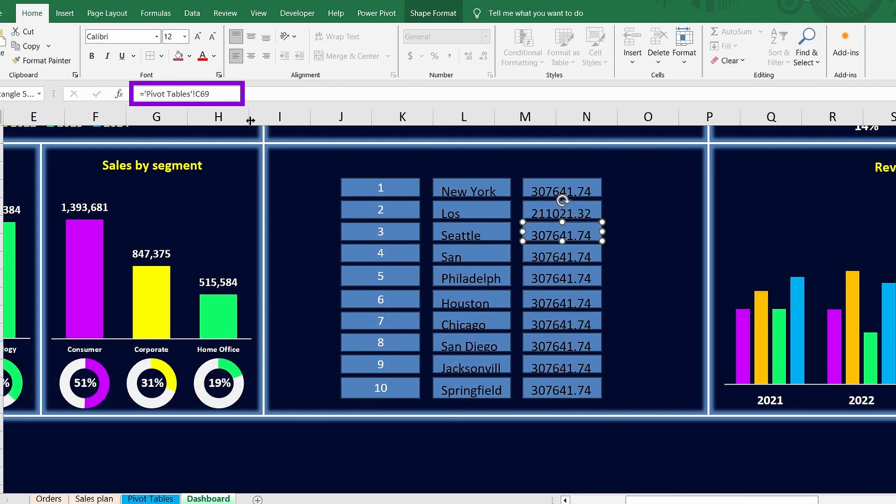
{"action": "left_click", "coordinate": [222, 93]}
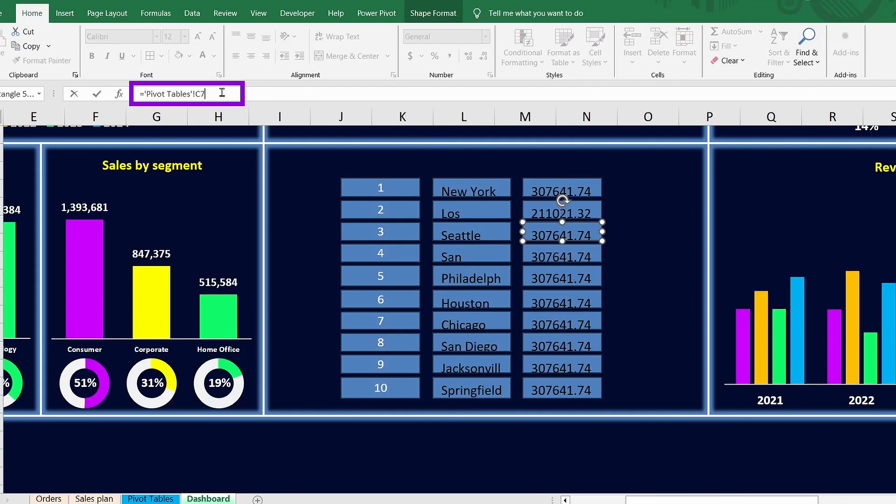
{"action": "key", "text": "Return"}
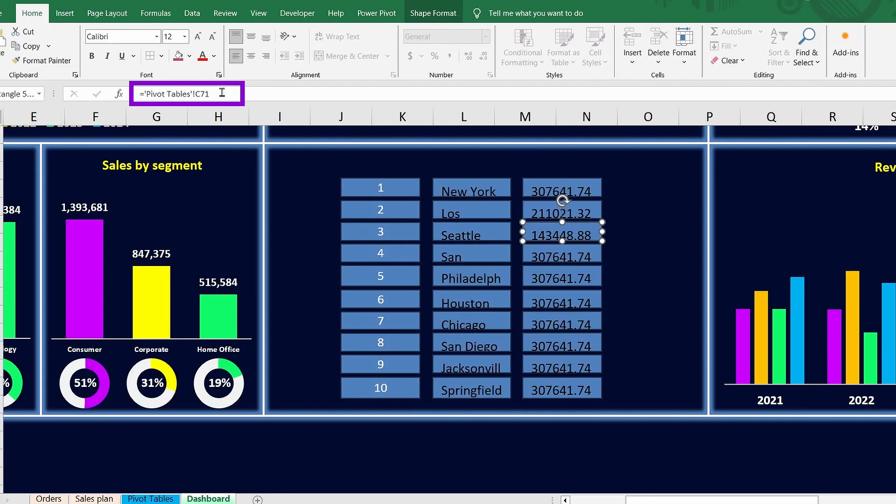
{"action": "left_click", "coordinate": [563, 257]}
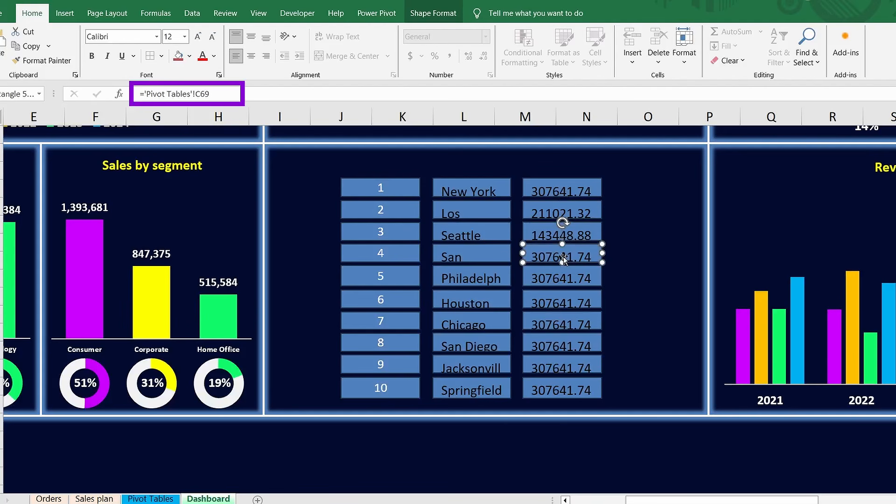
{"action": "left_click", "coordinate": [222, 90]}
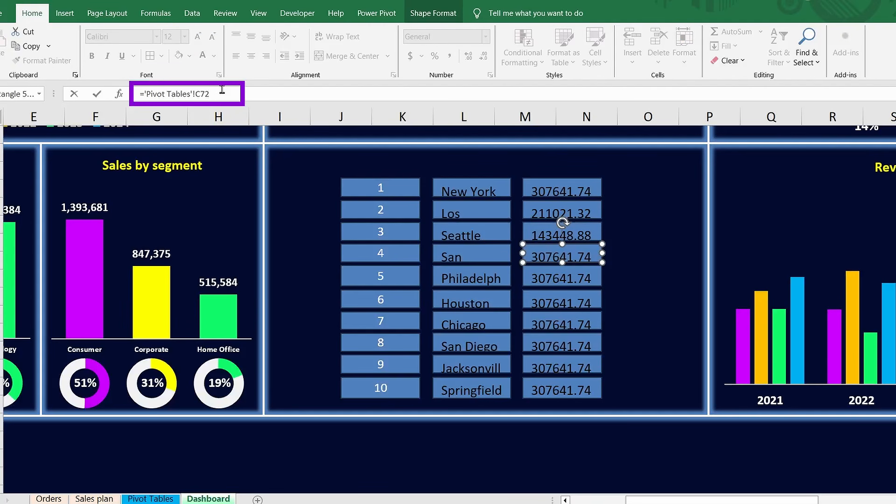
{"action": "key", "text": "Return"}
Step: Link the fifth row's sales rectangle to ='Pivot Tables'!C73
{"action": "key", "text": "Tab"}
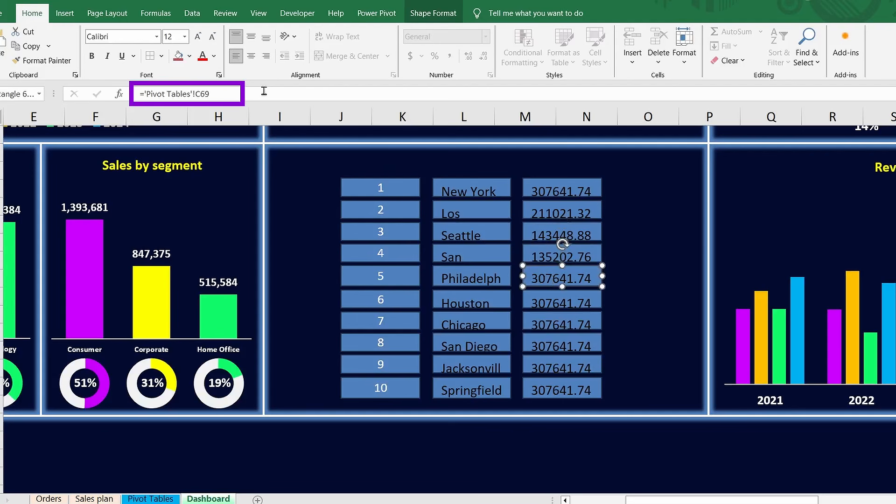
{"action": "left_click", "coordinate": [224, 93]}
{"action": "key", "text": "BackSpace"}
{"action": "key", "text": "BackSpace"}
{"action": "type", "text": "73"}
{"action": "key", "text": "Return"}
Step: Link the sixth row's sales rectangle to ='Pivot Tables'!C74
{"action": "key", "text": "Tab"}
{"action": "left_click", "coordinate": [244, 95]}
{"action": "key", "text": "Return"}
Step: Link the seventh row's sales rectangle to ='Pivot Tables'!C75
{"action": "key", "text": "Tab"}
{"action": "left_click", "coordinate": [223, 94]}
{"action": "key", "text": "BackSpace"}
{"action": "key", "text": "BackSpace"}
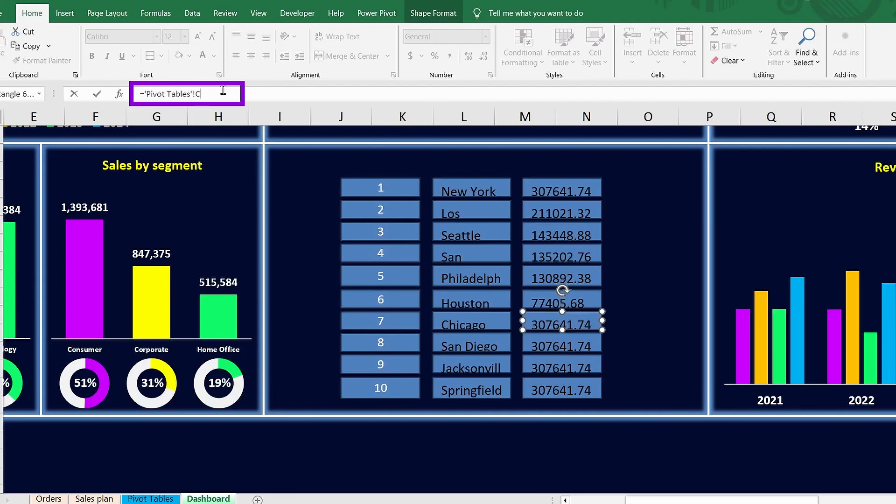
{"action": "type", "text": "75"}
{"action": "key", "text": "Return"}
Step: Link the eighth row's sales rectangle to ='Pivot Tables'!C76
{"action": "key", "text": "Tab"}
{"action": "left_click", "coordinate": [222, 95]}
{"action": "key", "text": "BackSpace"}
{"action": "key", "text": "BackSpace"}
{"action": "type", "text": "76"}
{"action": "key", "text": "Return"}
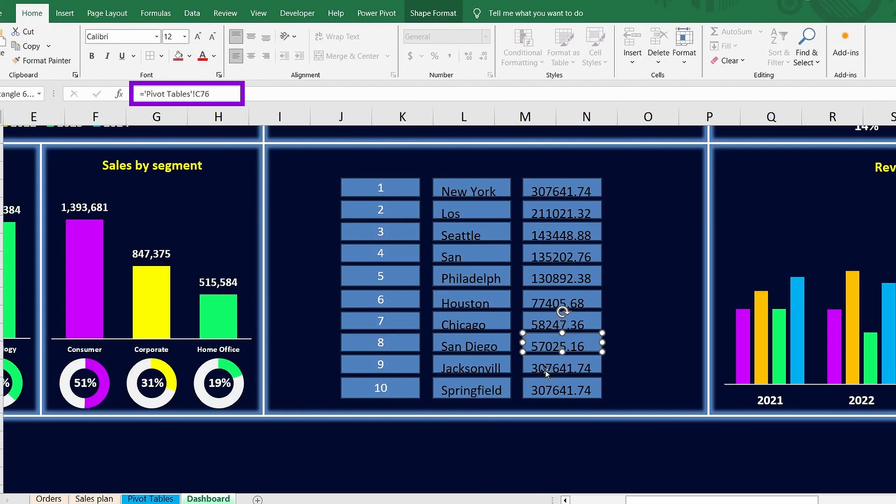
Step: Link the ninth row's sales rectangle to ='Pivot Tables'!C77
{"action": "key", "text": "Tab"}
{"action": "left_click", "coordinate": [227, 94]}
{"action": "key", "text": "BackSpace"}
{"action": "key", "text": "BackSpace"}
{"action": "type", "text": "77"}
{"action": "key", "text": "Return"}
Step: Link the tenth row's sales rectangle to ='Pivot Tables'!C78 and deselect it
{"action": "key", "text": "Tab"}
{"action": "left_click", "coordinate": [227, 95]}
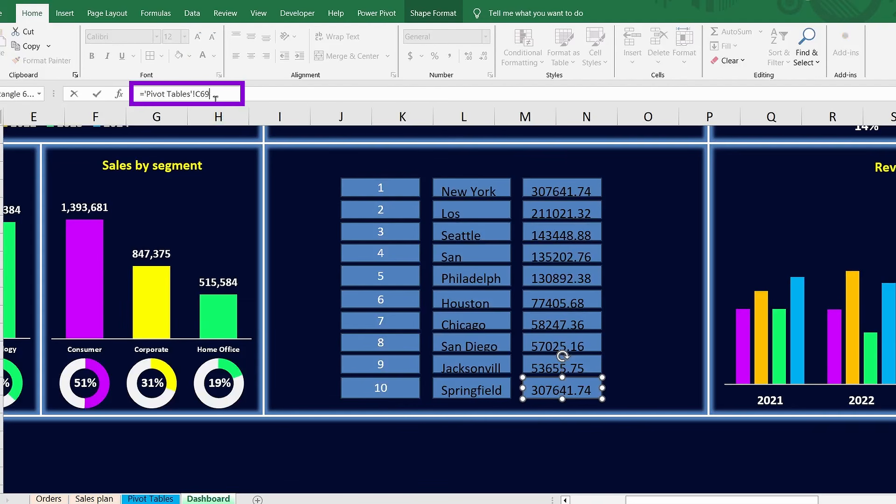
{"action": "key", "text": "BackSpace"}
{"action": "key", "text": "BackSpace"}
{"action": "type", "text": "78"}
{"action": "key", "text": "Return"}
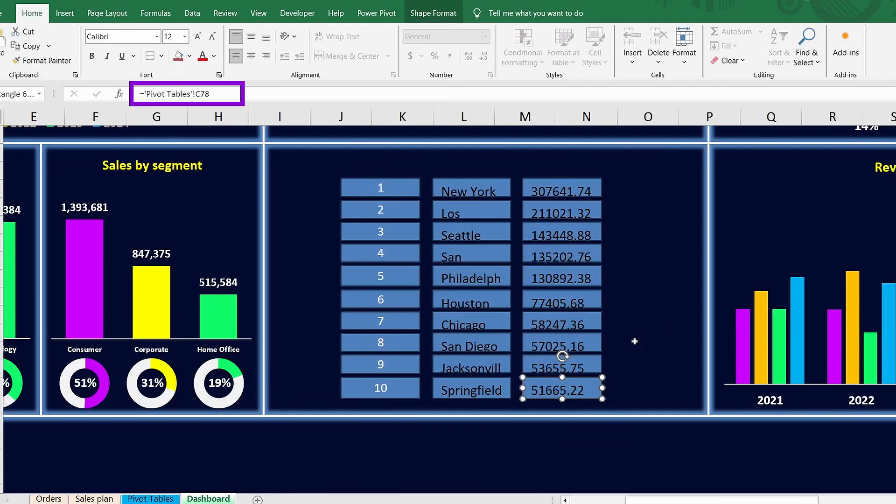
{"action": "left_click", "coordinate": [635, 306]}
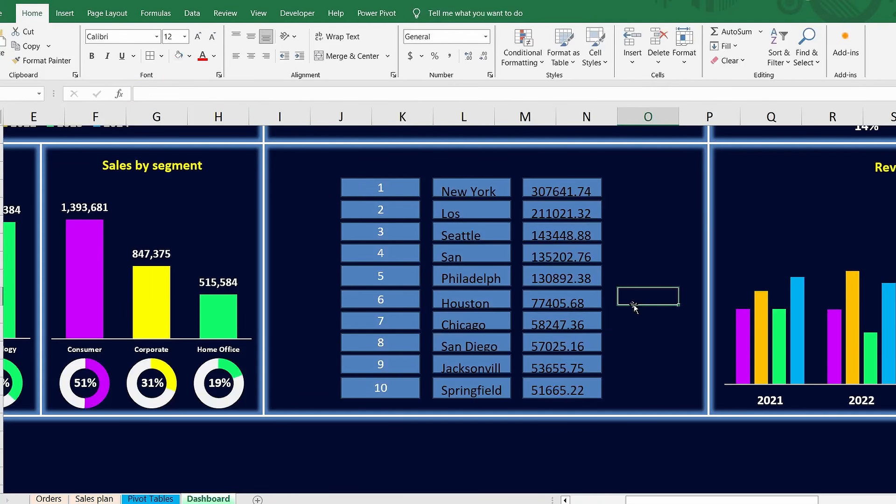
Step: Turn on object selection and group the ten rank number boxes (1 to 10) into one object
{"action": "left_click", "coordinate": [806, 63]}
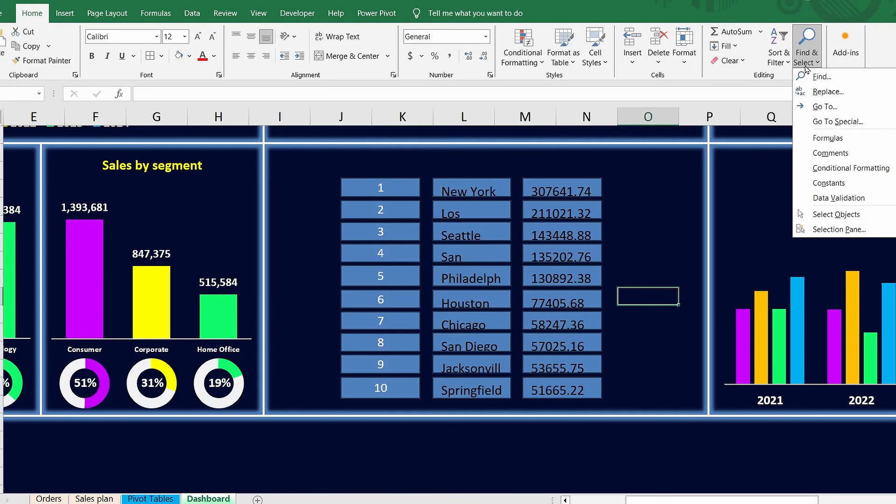
{"action": "left_click", "coordinate": [836, 214]}
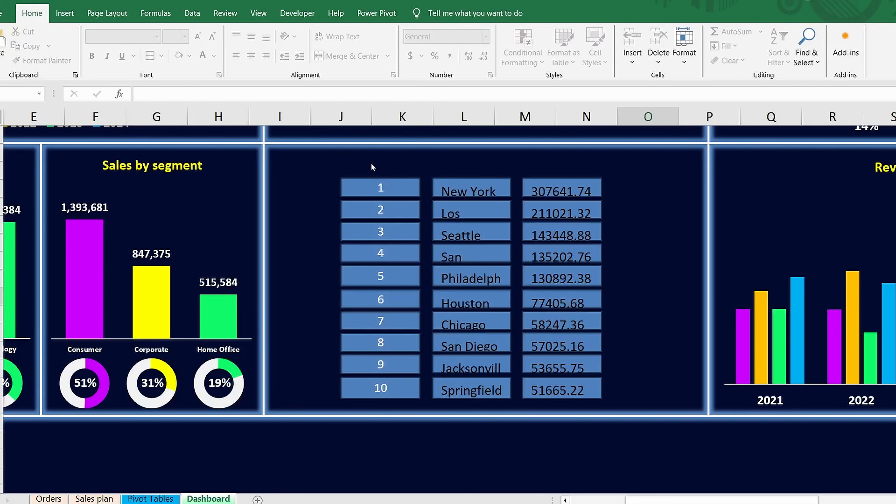
{"action": "left_click_drag", "start_coordinate": [330, 172], "coordinate": [425, 409]}
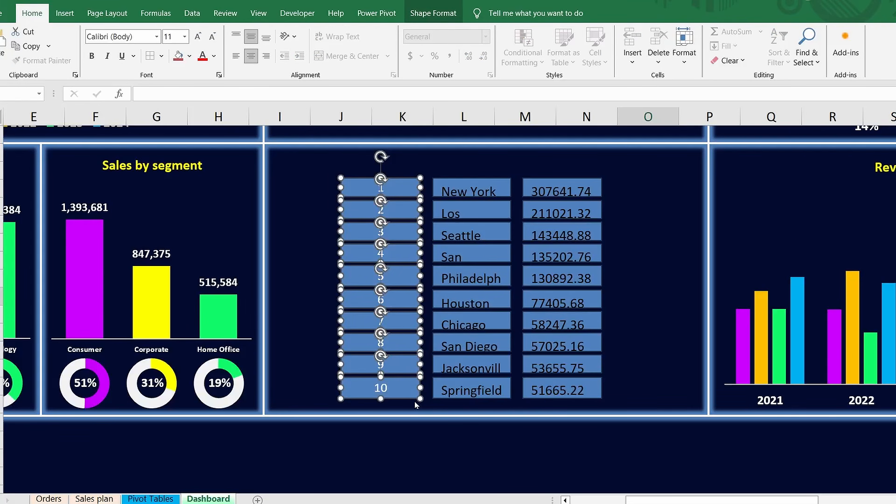
{"action": "right_click", "coordinate": [408, 398]}
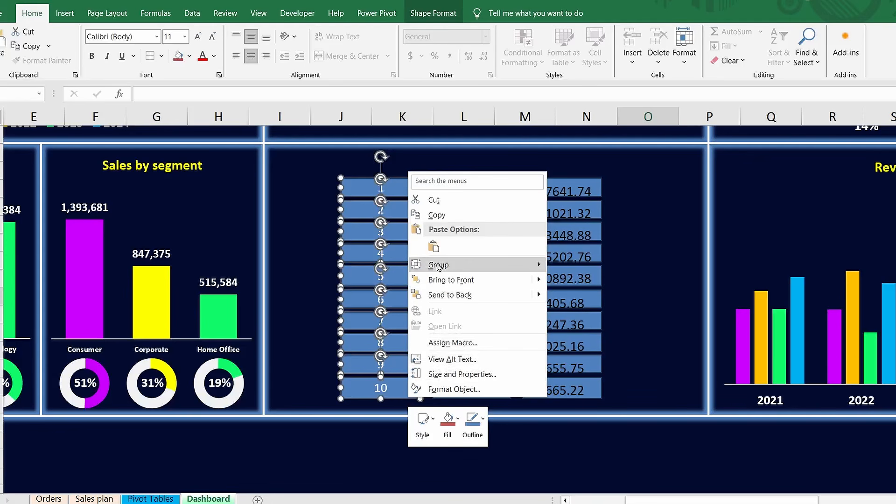
{"action": "mouse_move", "coordinate": [439, 266]}
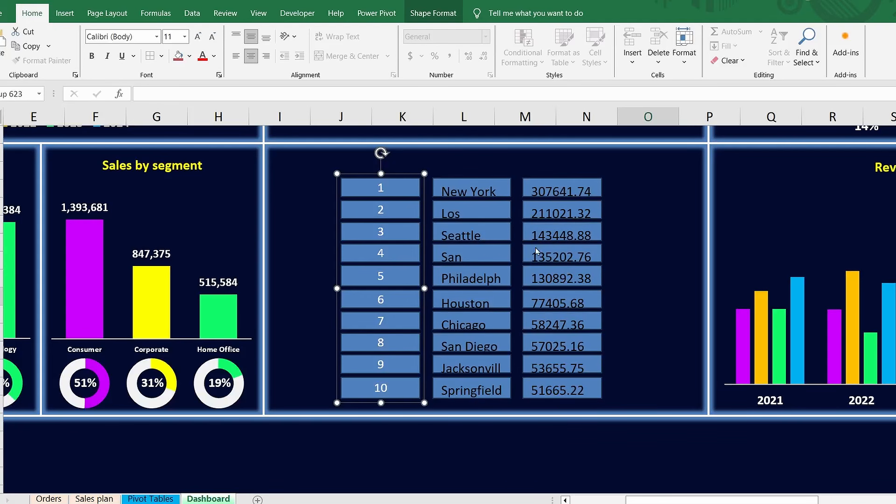
Step: Group the ten city name boxes, from New York to Springfield, into one object
{"action": "left_click_drag", "start_coordinate": [433, 166], "coordinate": [515, 404]}
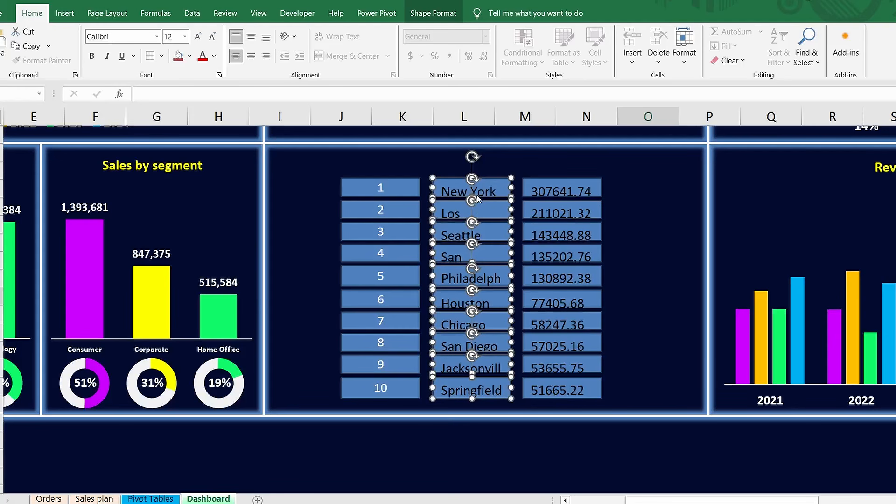
{"action": "right_click", "coordinate": [487, 182]}
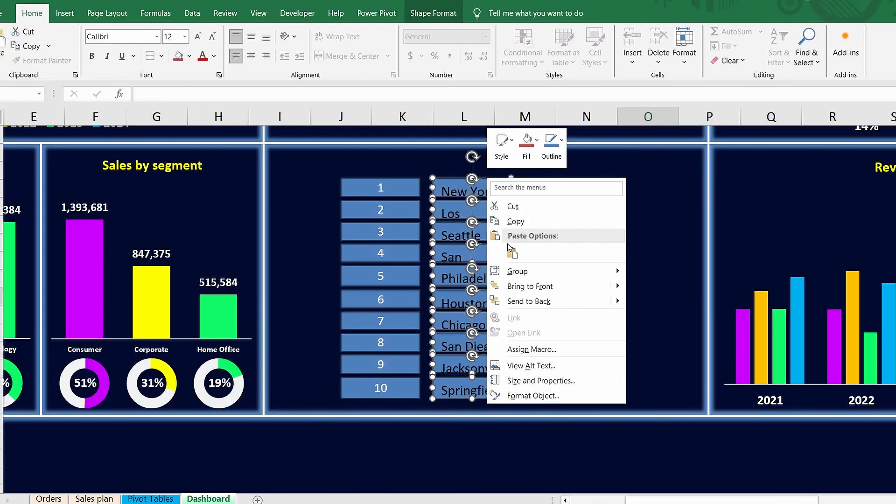
{"action": "mouse_move", "coordinate": [518, 272]}
{"action": "left_click", "coordinate": [653, 276]}
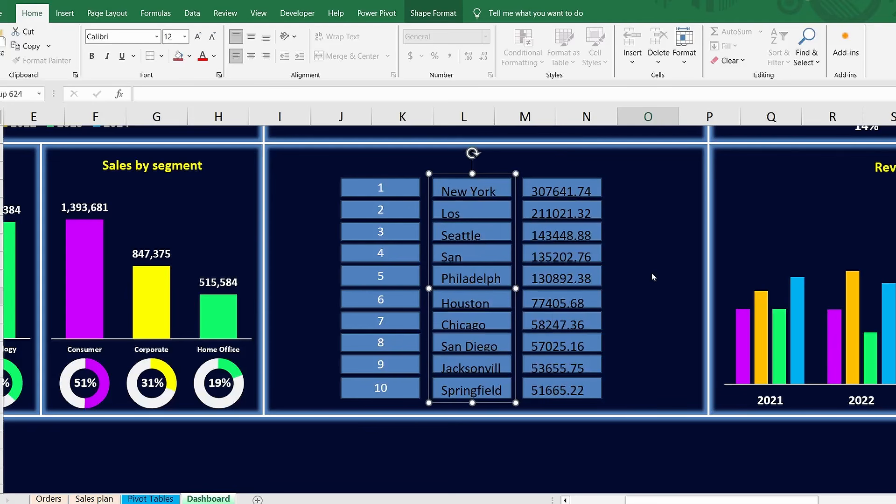
Step: Group the ten sales value boxes beside the city names into one object
{"action": "left_click_drag", "start_coordinate": [522, 164], "coordinate": [610, 404]}
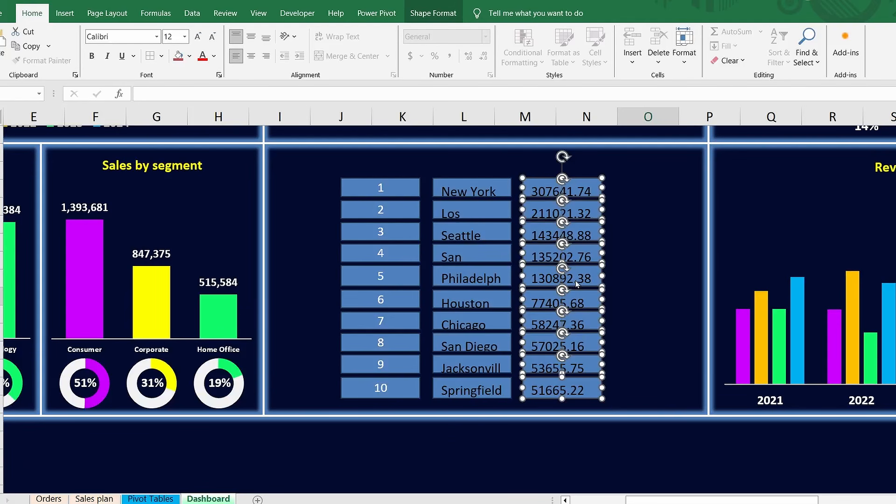
{"action": "right_click", "coordinate": [574, 178]}
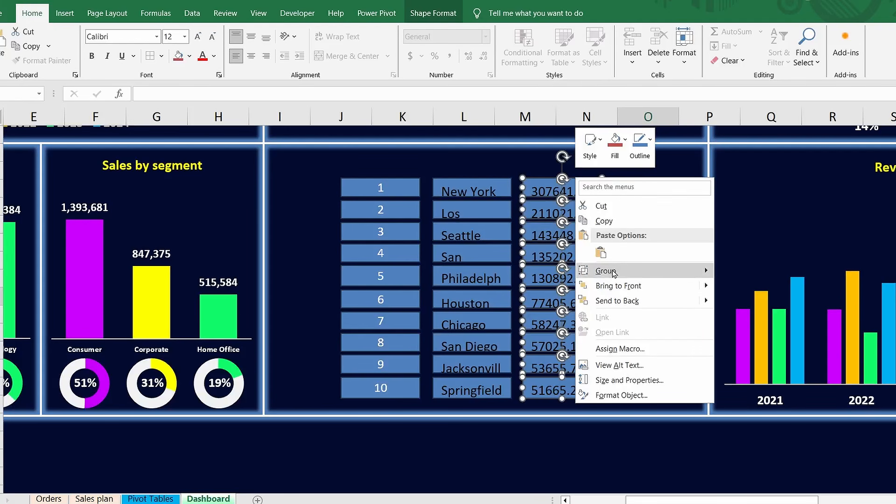
{"action": "mouse_move", "coordinate": [691, 271]}
{"action": "left_click", "coordinate": [734, 275]}
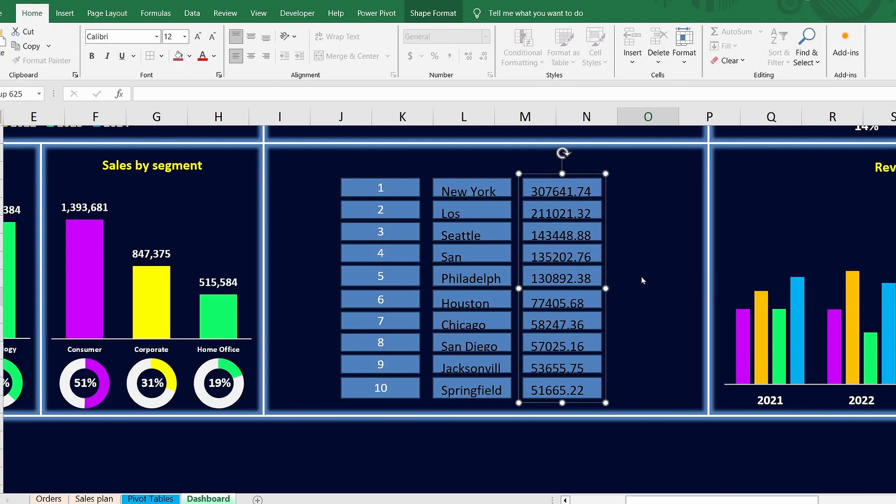
Step: Apply a gradient fill to the grouped rank number boxes
{"action": "left_click", "coordinate": [354, 201]}
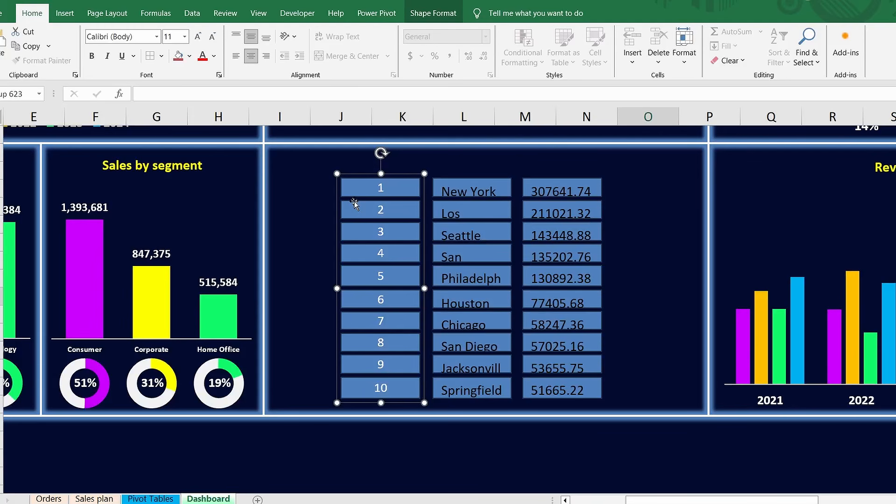
{"action": "key", "text": "ctrl+1"}
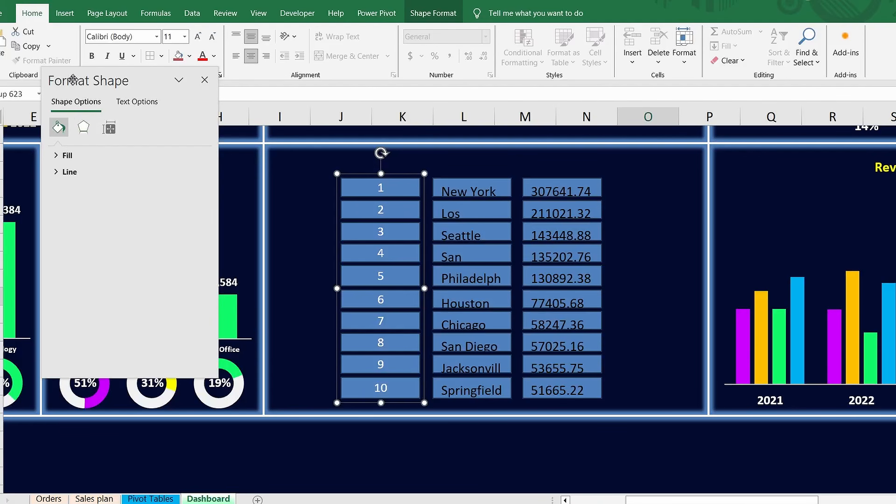
{"action": "left_click_drag", "start_coordinate": [73, 78], "coordinate": [153, 123]}
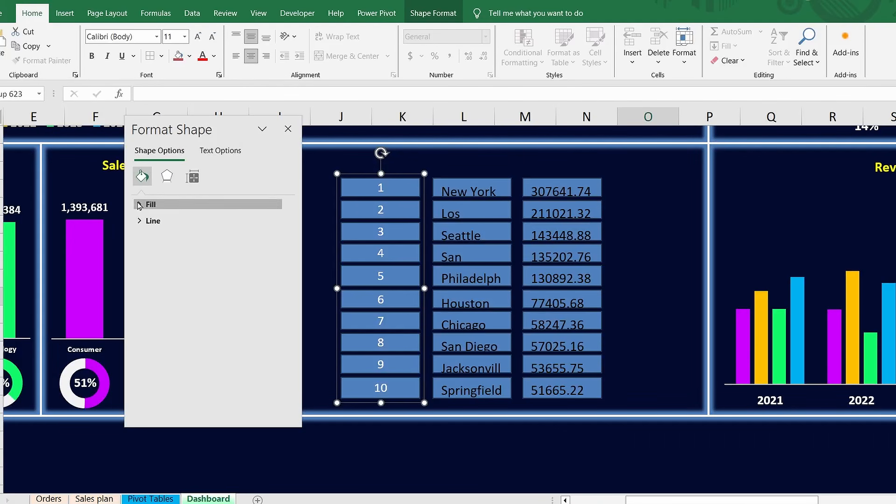
{"action": "left_click", "coordinate": [139, 205]}
{"action": "left_click", "coordinate": [149, 252]}
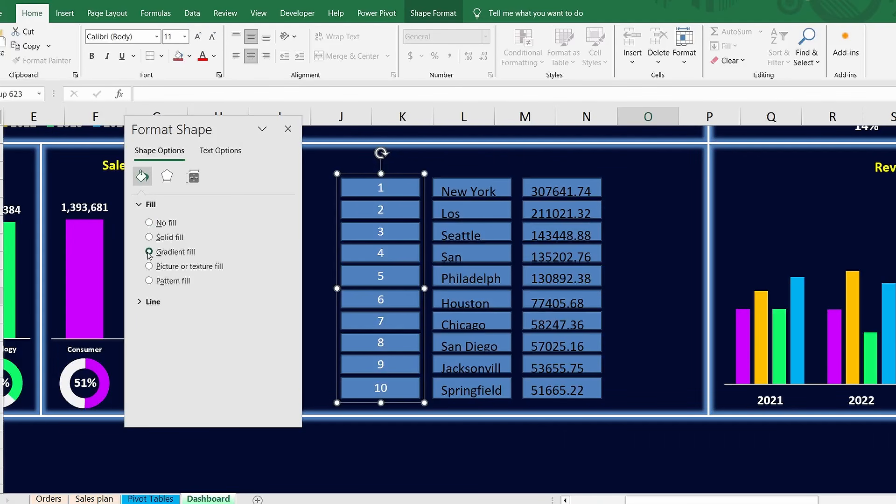
{"action": "scroll", "coordinate": [288, 283], "scroll_direction": "down", "scroll_amount": 4}
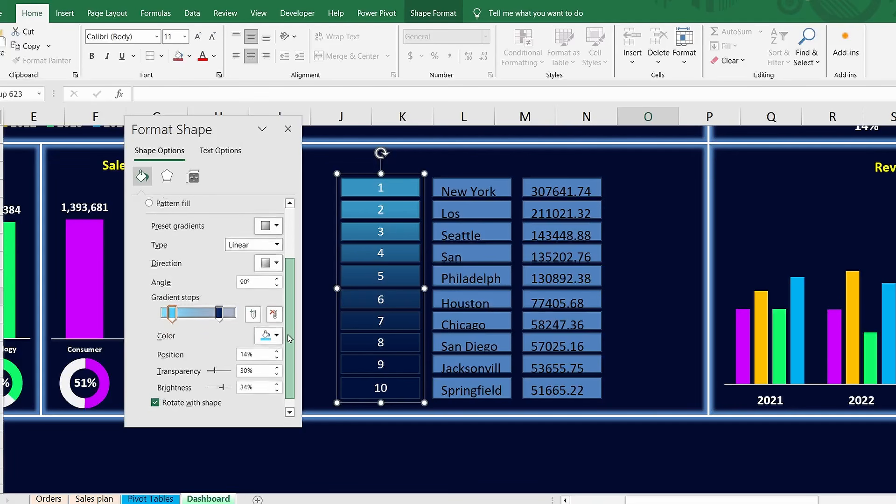
Step: Set the rank group's first gradient stop, at 14%, to a light pink from the standard color palette
{"action": "left_click", "coordinate": [173, 304]}
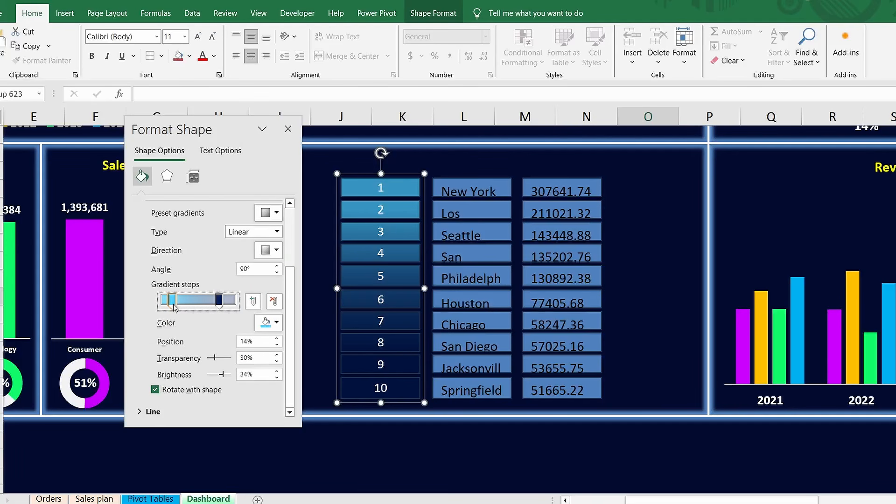
{"action": "left_click", "coordinate": [276, 324]}
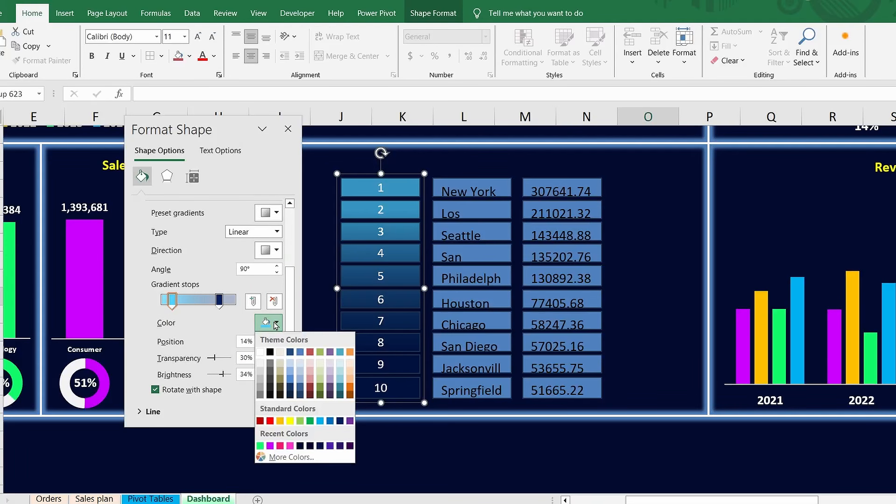
{"action": "left_click", "coordinate": [297, 457]}
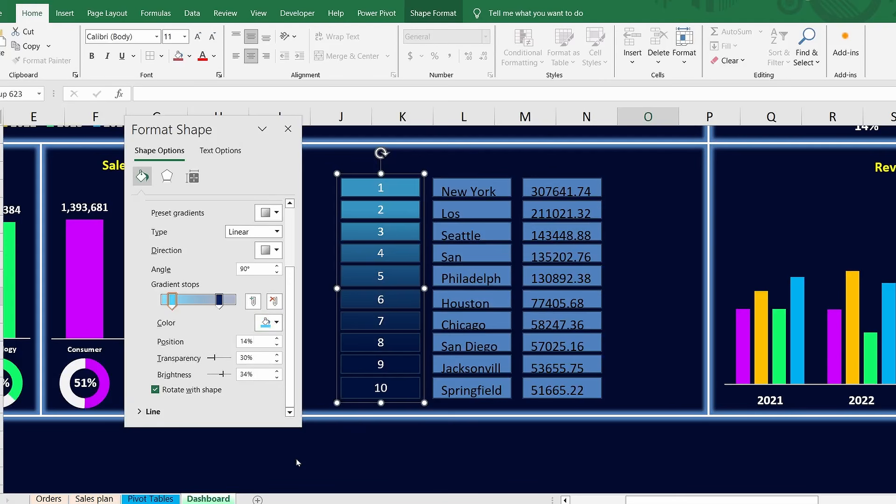
{"action": "left_click", "coordinate": [377, 145]}
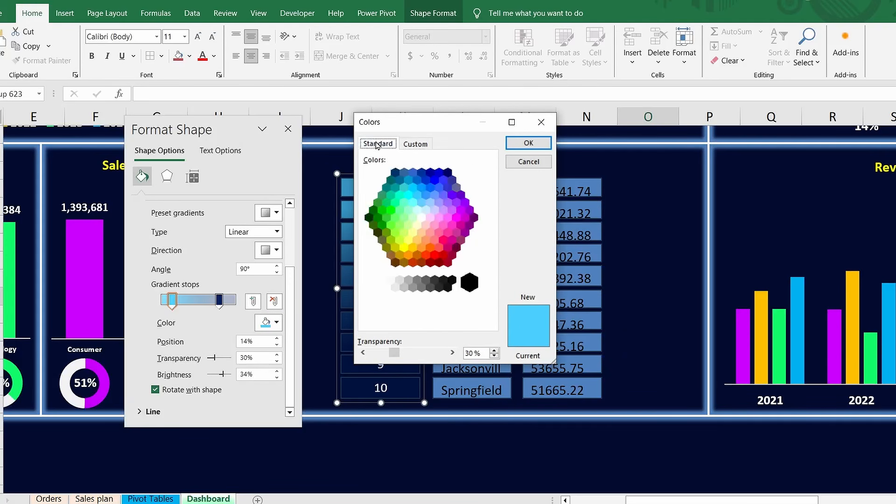
{"action": "left_click", "coordinate": [439, 218]}
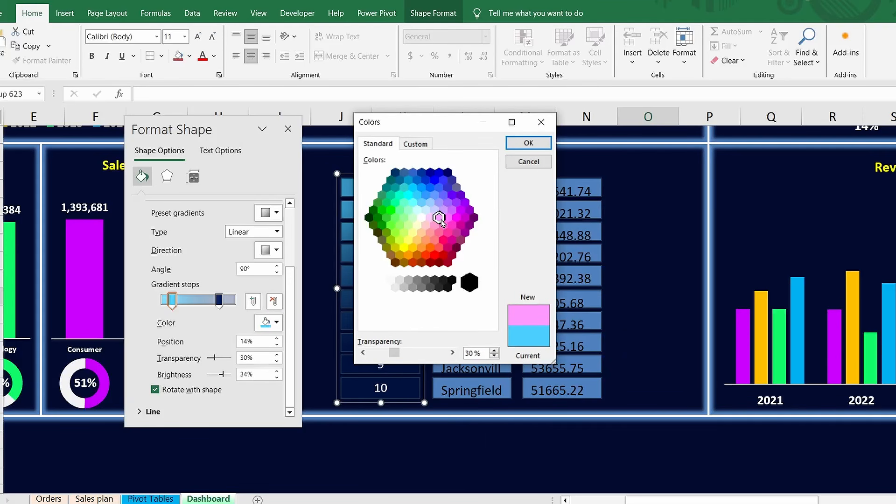
{"action": "left_click", "coordinate": [521, 142]}
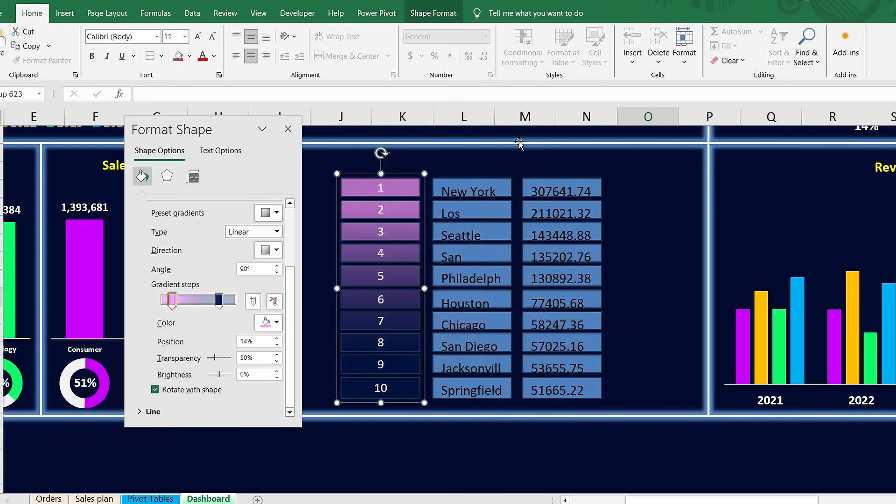
Step: Set the rank group's second gradient stop, at 79%, to the recently used hot pink
{"action": "left_click", "coordinate": [220, 304]}
{"action": "left_click", "coordinate": [278, 327]}
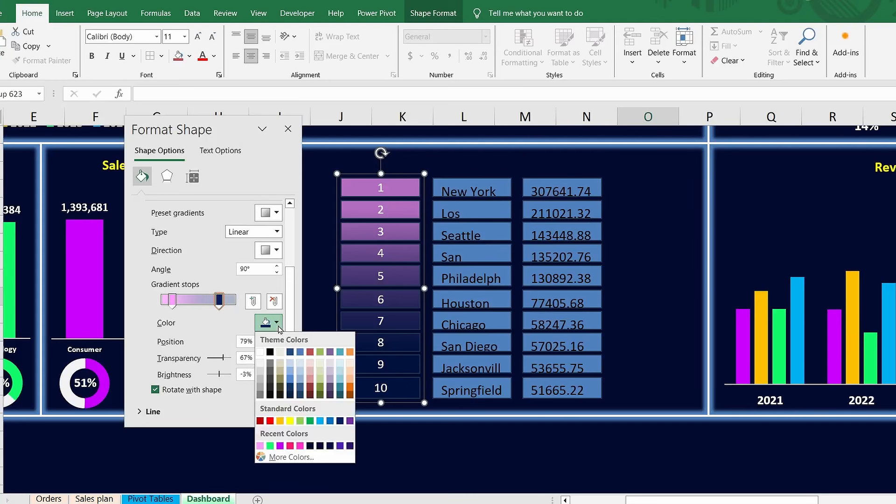
{"action": "left_click", "coordinate": [301, 446]}
Step: Set the rank group's gradient transparency to 24% for the first stop and 77% for the second
{"action": "left_click", "coordinate": [173, 301]}
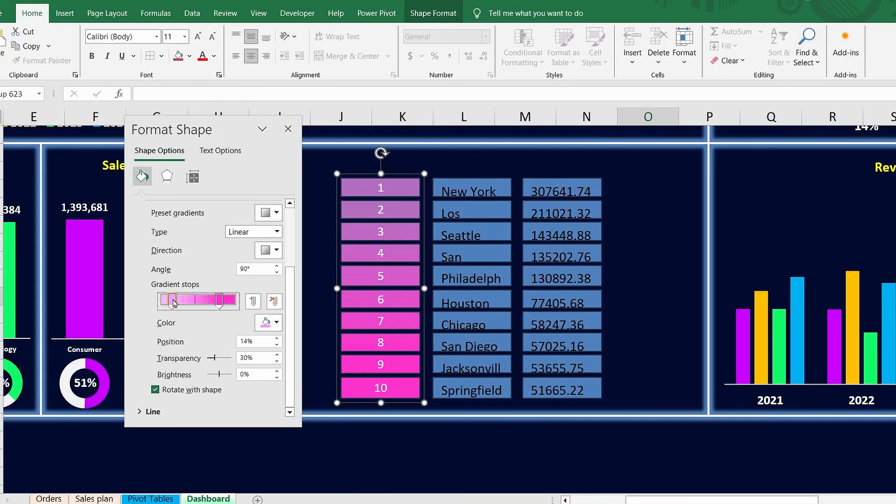
{"action": "left_click", "coordinate": [276, 361]}
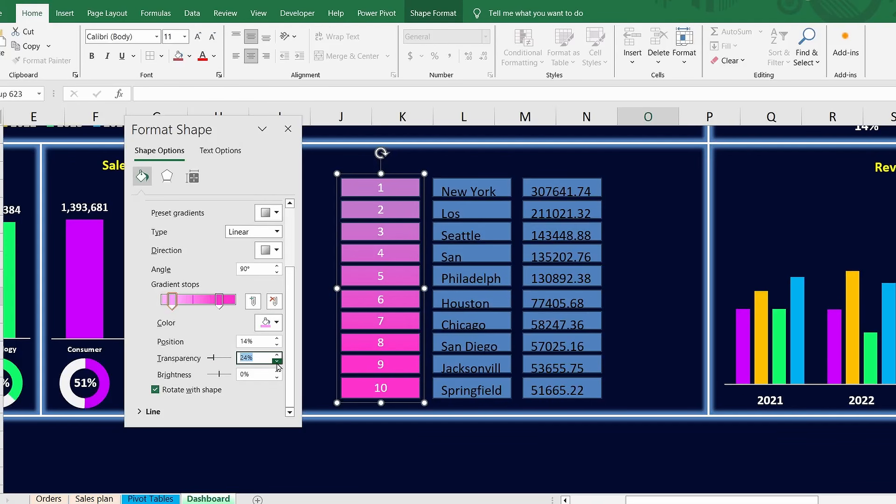
{"action": "left_click", "coordinate": [220, 300]}
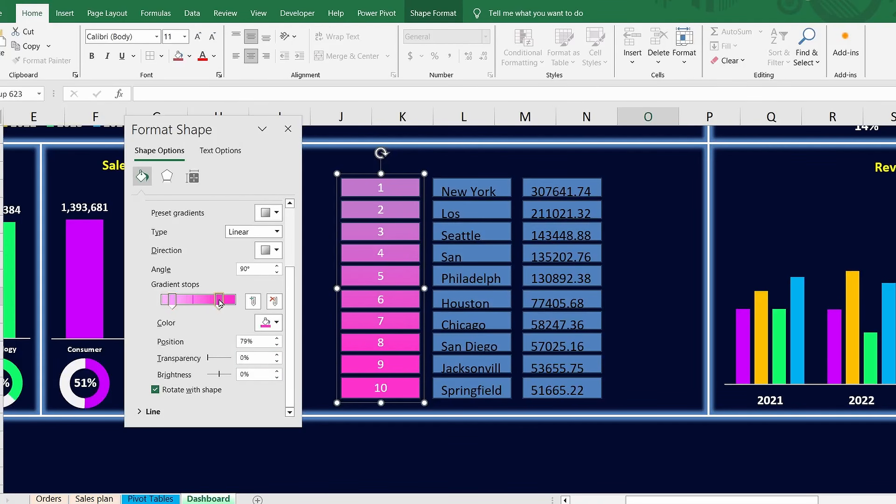
{"action": "double_click", "coordinate": [262, 357]}
{"action": "type", "text": "77"}
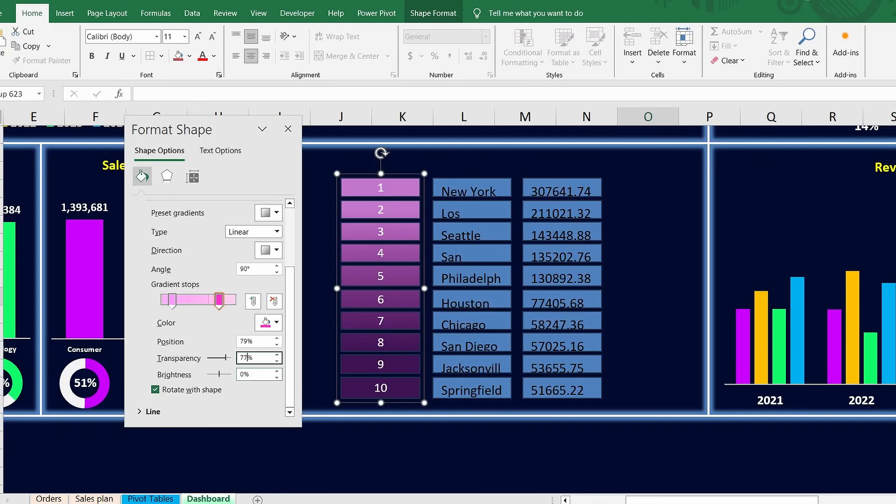
Step: Remove the outline from the grouped rank number boxes
{"action": "left_click", "coordinate": [150, 411]}
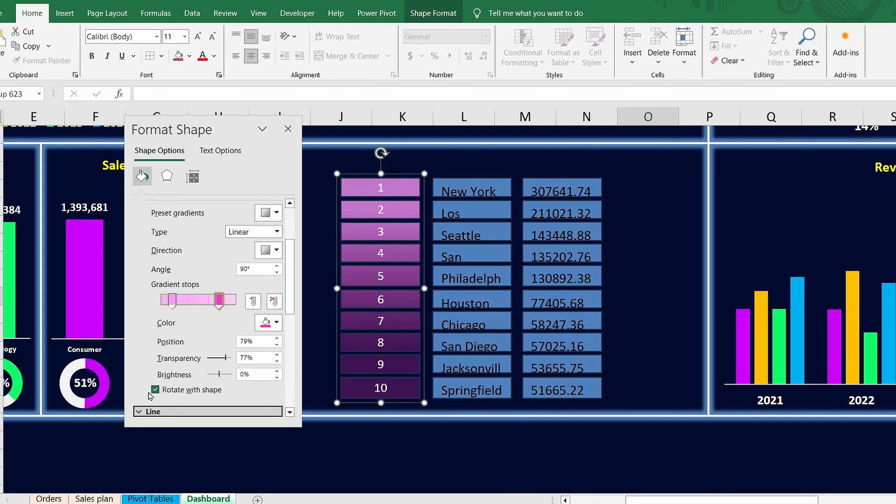
{"action": "left_click", "coordinate": [149, 394]}
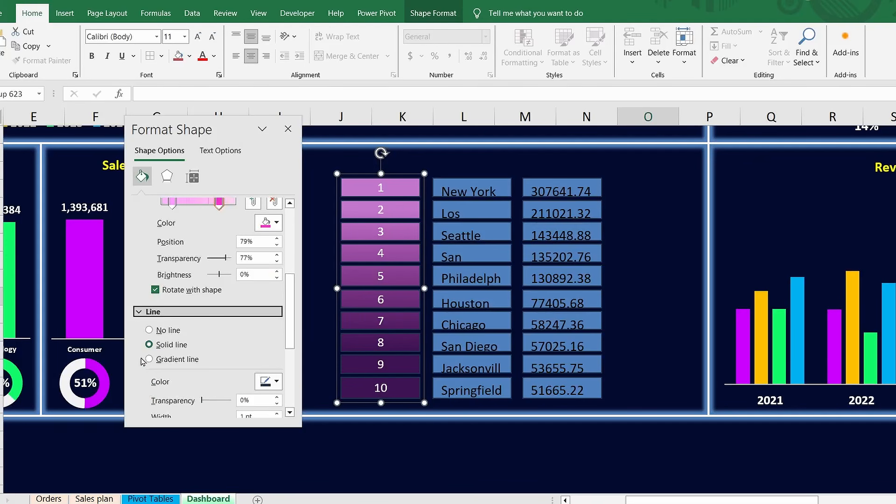
{"action": "left_click", "coordinate": [149, 330]}
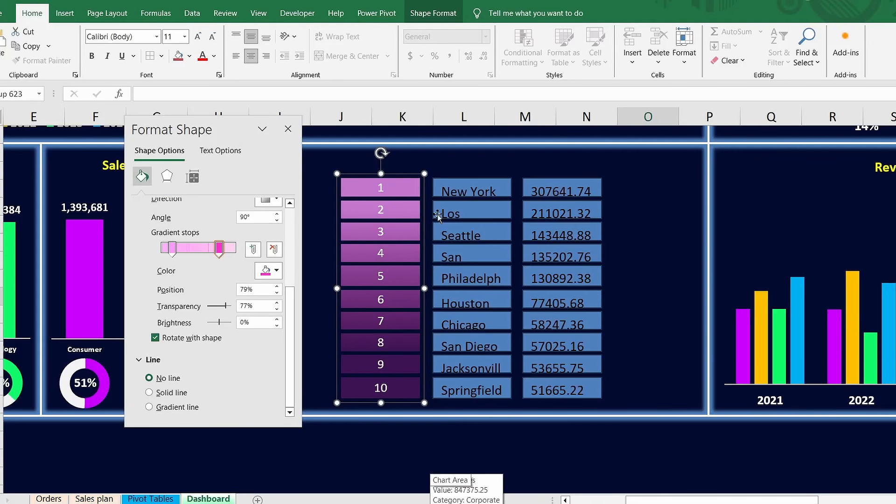
Step: Remove the outline from the grouped city name boxes
{"action": "left_click", "coordinate": [457, 193]}
{"action": "scroll", "coordinate": [150, 282], "scroll_direction": "up", "scroll_amount": 3}
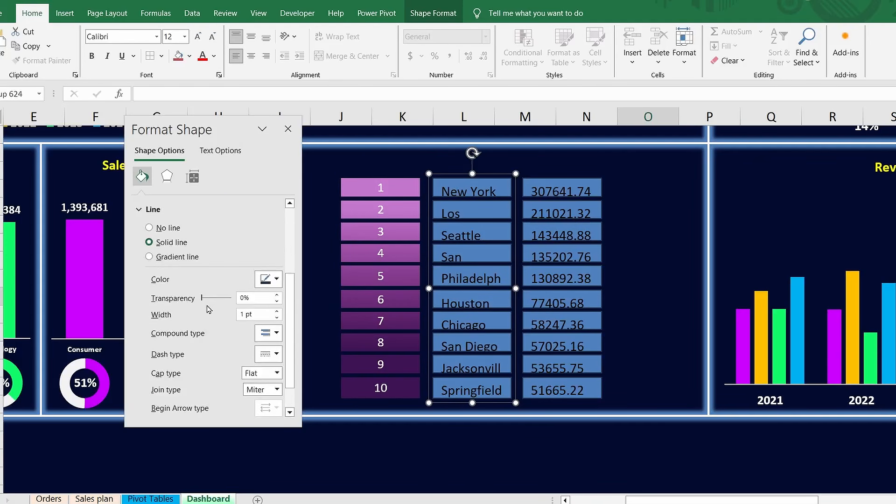
{"action": "left_click", "coordinate": [150, 280]}
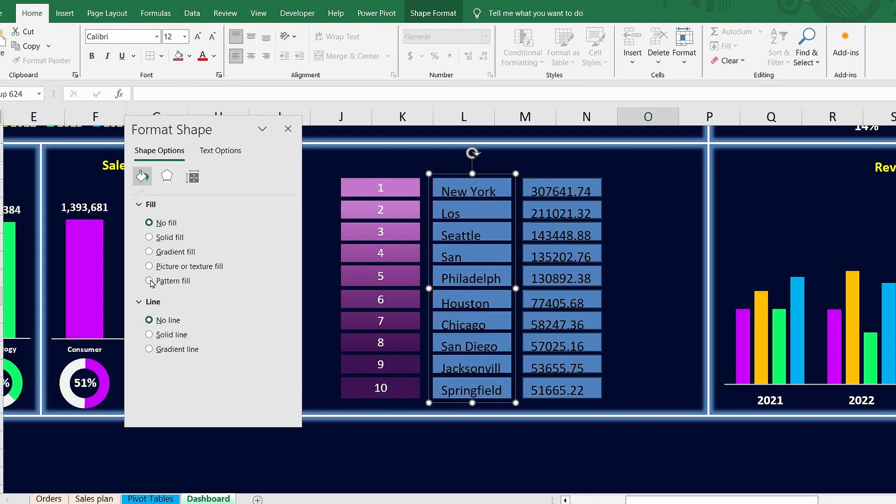
Step: Give the city name group a gradient fill and set its first stop, at 14%, to standard orange
{"action": "left_click", "coordinate": [149, 252]}
{"action": "scroll", "coordinate": [290, 378], "scroll_direction": "down", "scroll_amount": 3}
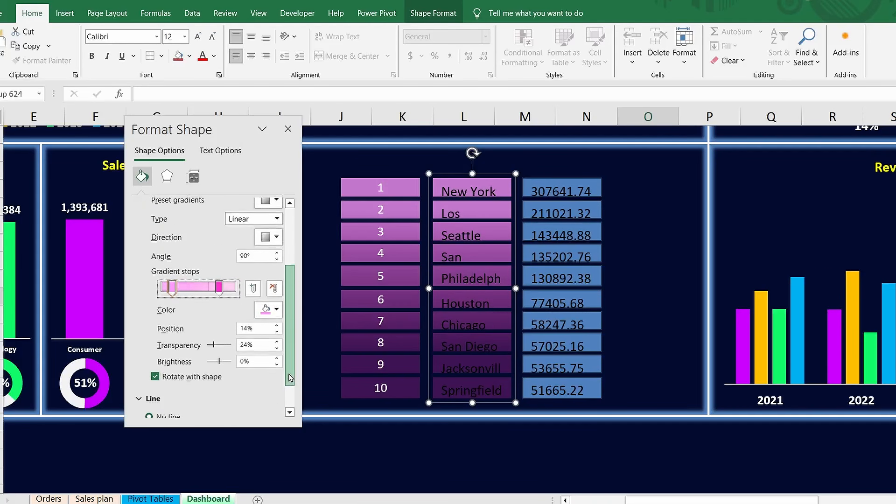
{"action": "left_click", "coordinate": [268, 304]}
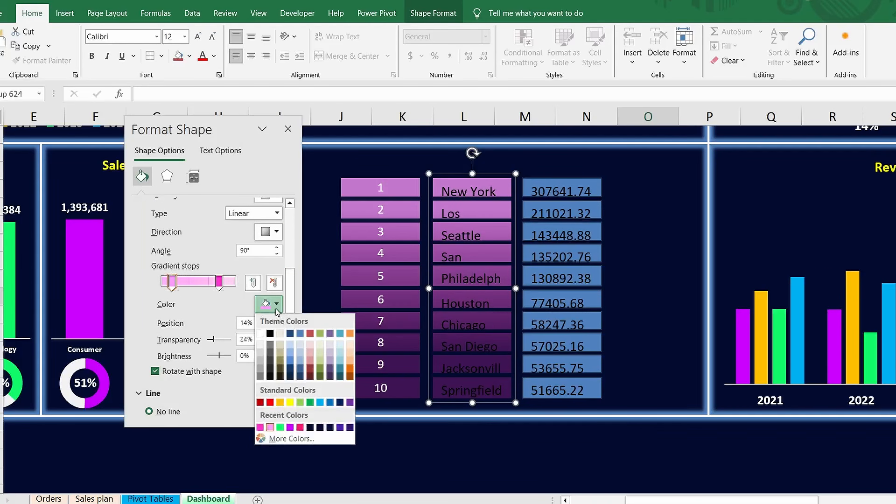
{"action": "left_click", "coordinate": [281, 403]}
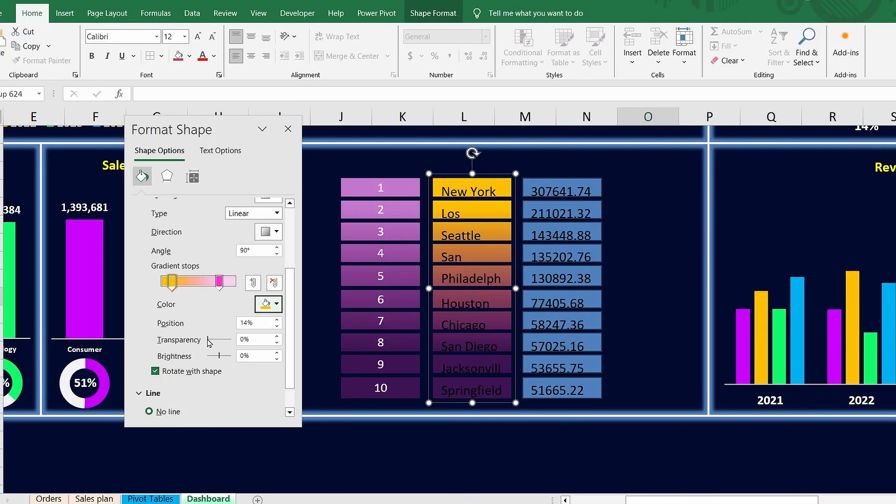
Step: Set the city name group's first gradient stop to 33% transparency and 12% brightness, and recolor its second stop, at 79%, brown
{"action": "left_click_drag", "start_coordinate": [208, 343], "coordinate": [223, 359]}
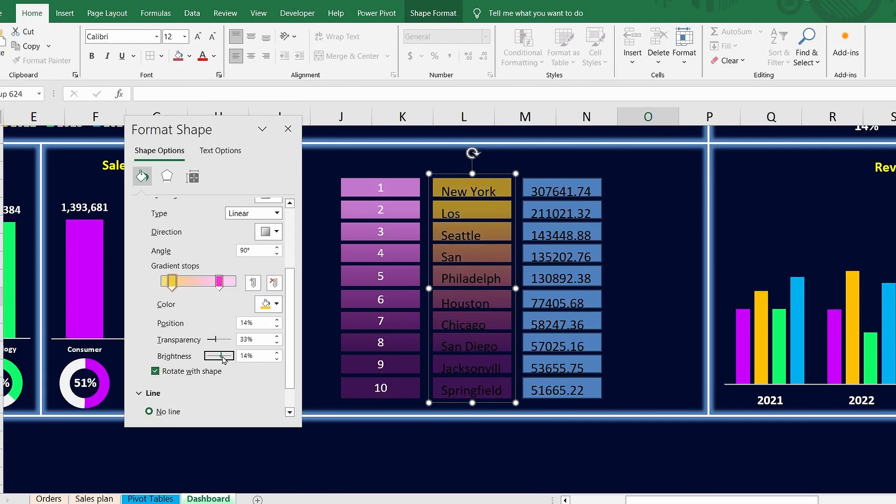
{"action": "left_click", "coordinate": [276, 359]}
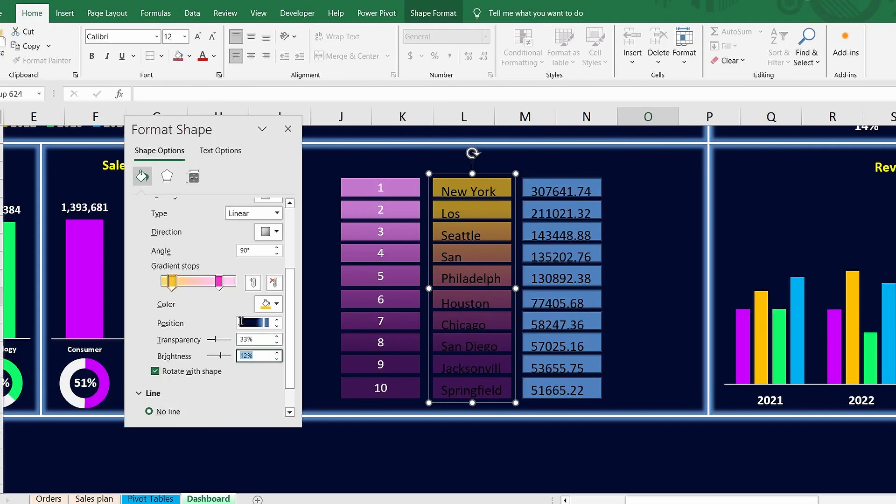
{"action": "left_click", "coordinate": [218, 283]}
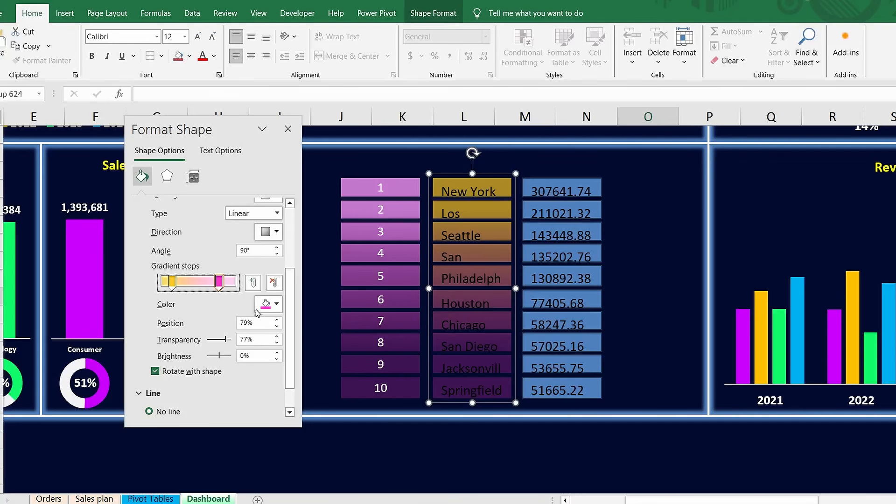
{"action": "left_click", "coordinate": [276, 306]}
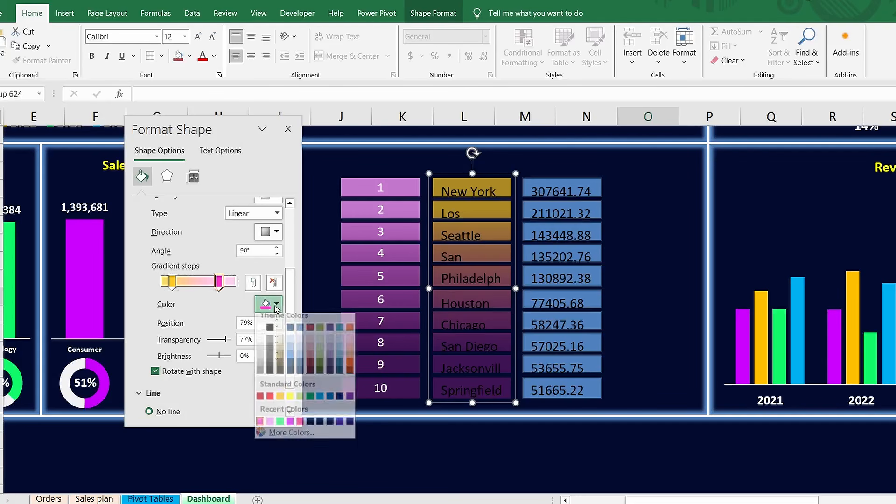
{"action": "left_click", "coordinate": [279, 440]}
{"action": "left_click", "coordinate": [408, 255]}
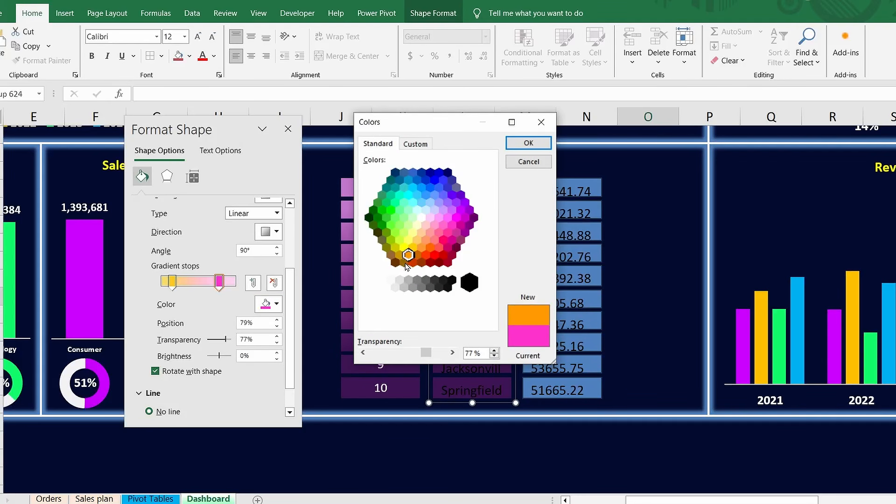
{"action": "left_click", "coordinate": [404, 262]}
{"action": "left_click", "coordinate": [528, 143]}
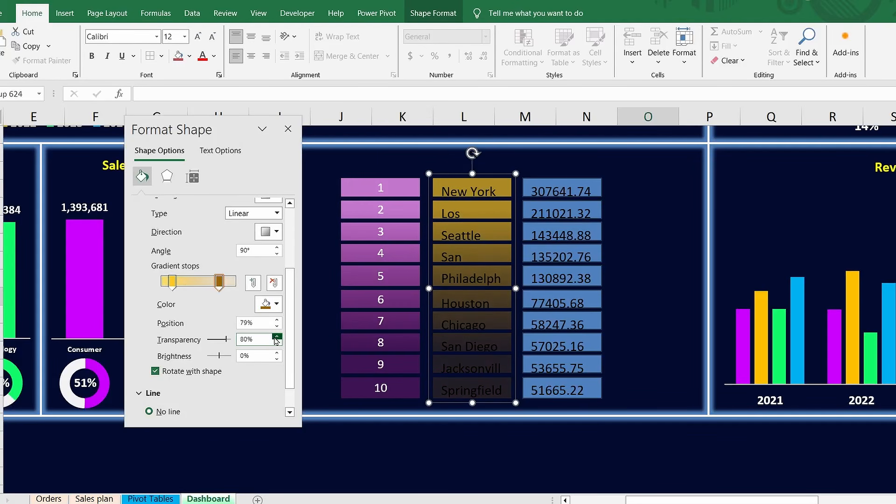
Step: Set the city name group's second gradient stop to 86% transparency and -16% brightness
{"action": "left_click", "coordinate": [277, 359]}
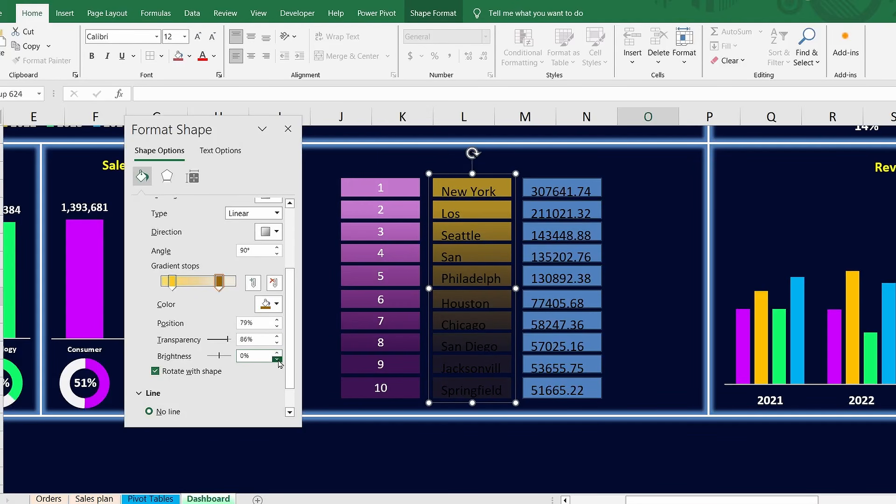
{"action": "left_click", "coordinate": [278, 360]}
{"action": "left_click", "coordinate": [278, 359]}
{"action": "left_click", "coordinate": [277, 359]}
{"action": "left_click", "coordinate": [277, 359]}
Step: Make the city names' text white and align it vertically to the middle of the boxes
{"action": "left_click", "coordinate": [214, 56]}
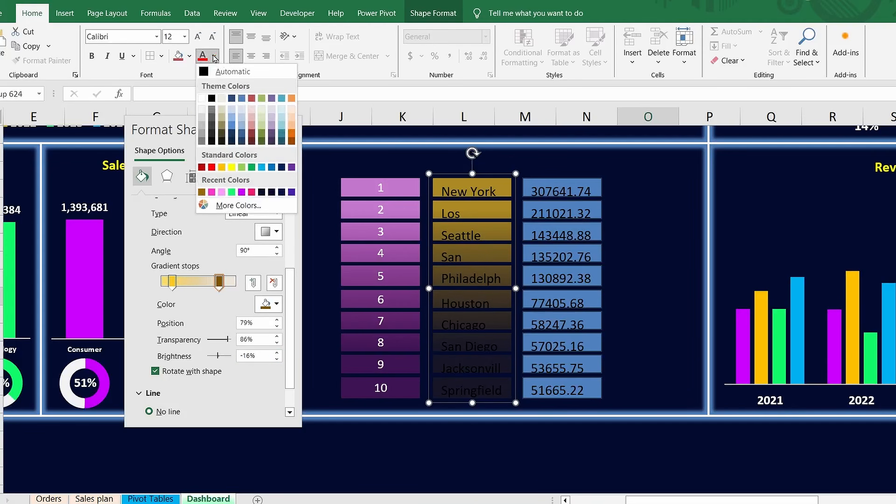
{"action": "left_click", "coordinate": [202, 99]}
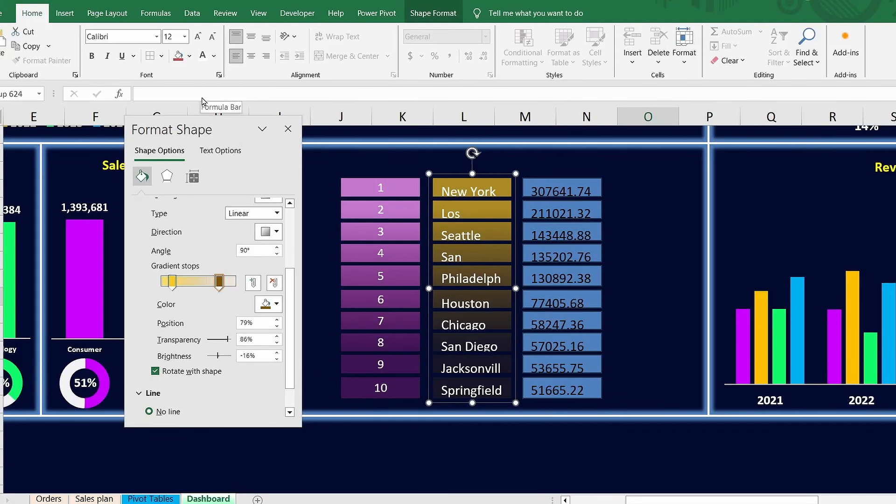
{"action": "left_click", "coordinate": [251, 40]}
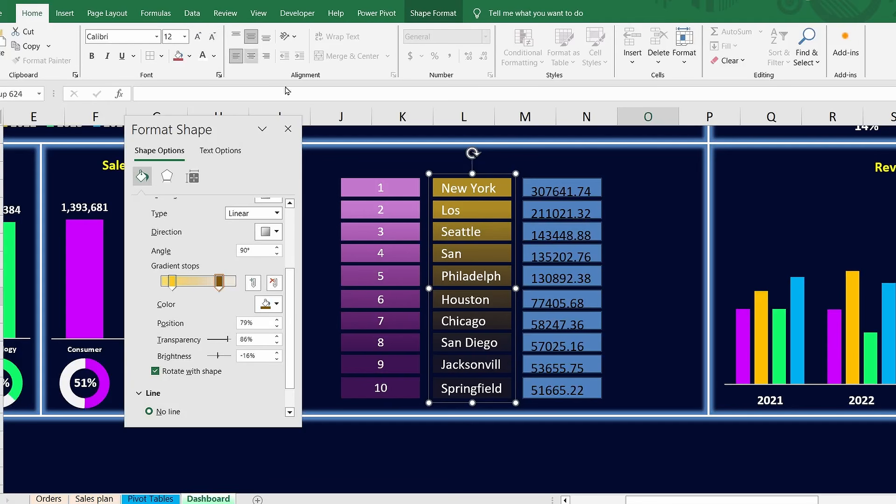
Step: Remove the outline from the grouped sales value boxes and give them a gradient fill
{"action": "left_click", "coordinate": [539, 183]}
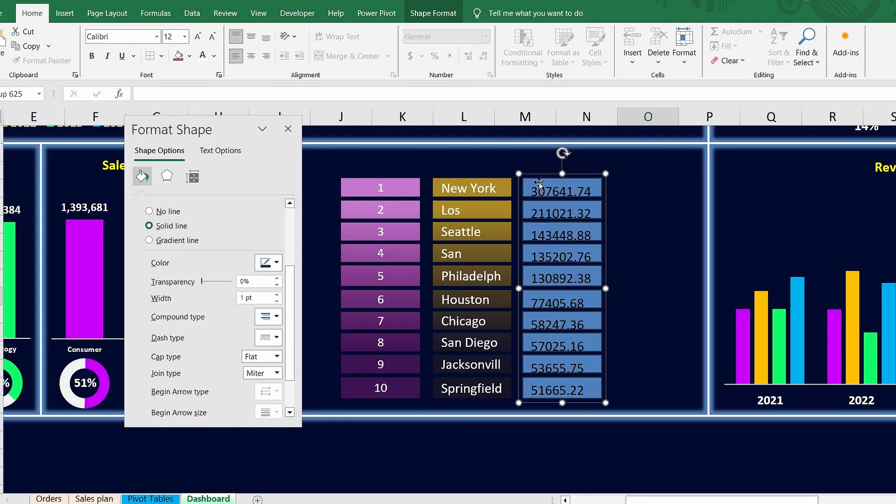
{"action": "left_click", "coordinate": [151, 212]}
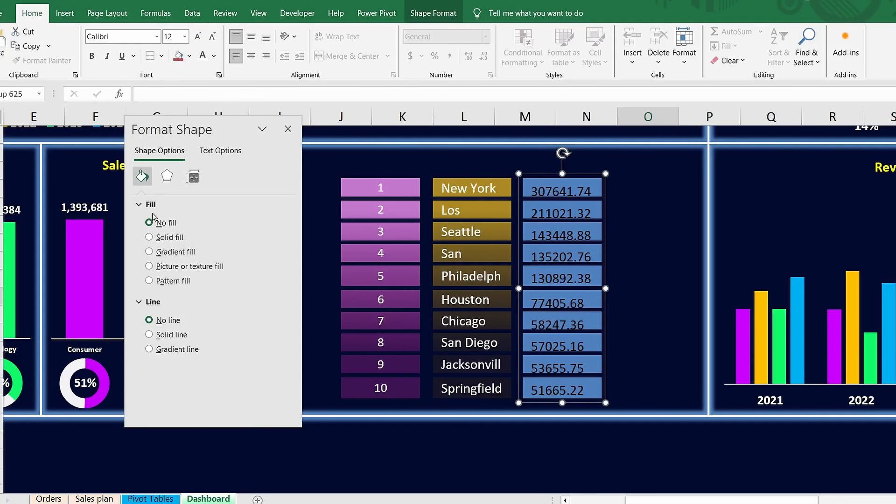
{"action": "left_click", "coordinate": [149, 252]}
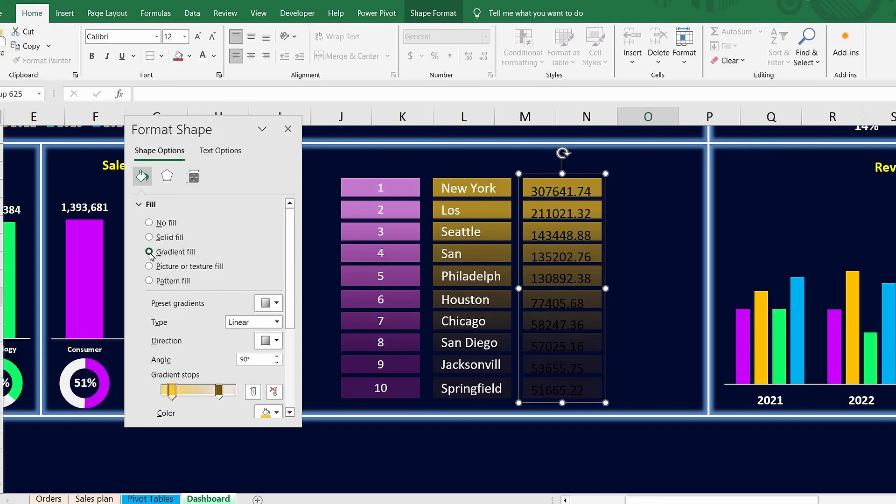
{"action": "scroll", "coordinate": [184, 321], "scroll_direction": "down", "scroll_amount": 2}
{"action": "scroll", "coordinate": [184, 321], "scroll_direction": "down", "scroll_amount": 2}
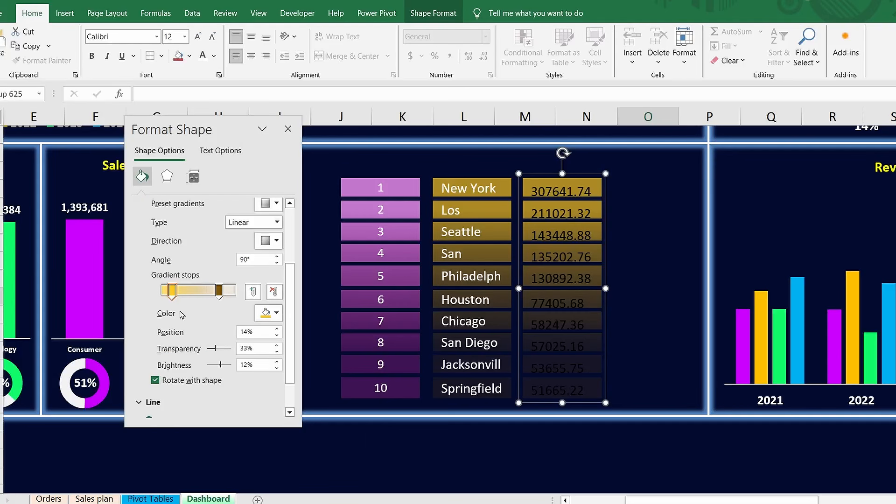
Step: Set the sales value group's first gradient stop to standard light blue with 30% transparency and 34% brightness
{"action": "left_click", "coordinate": [277, 313]}
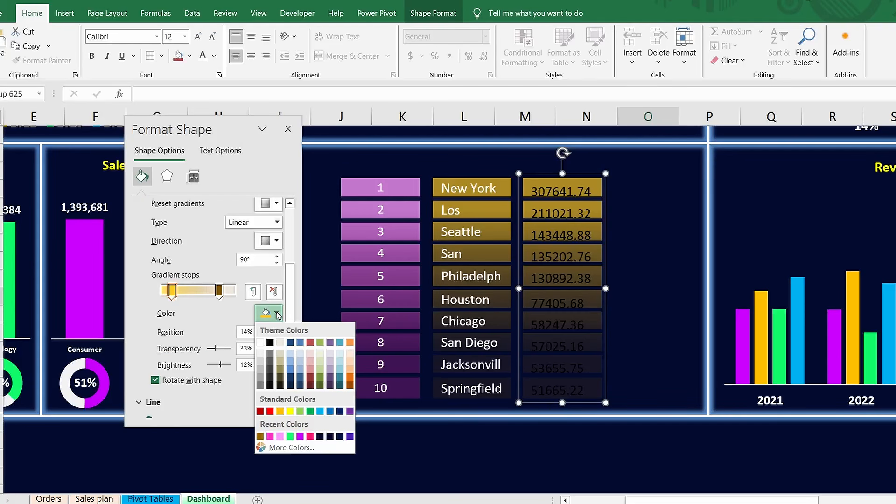
{"action": "left_click", "coordinate": [320, 412]}
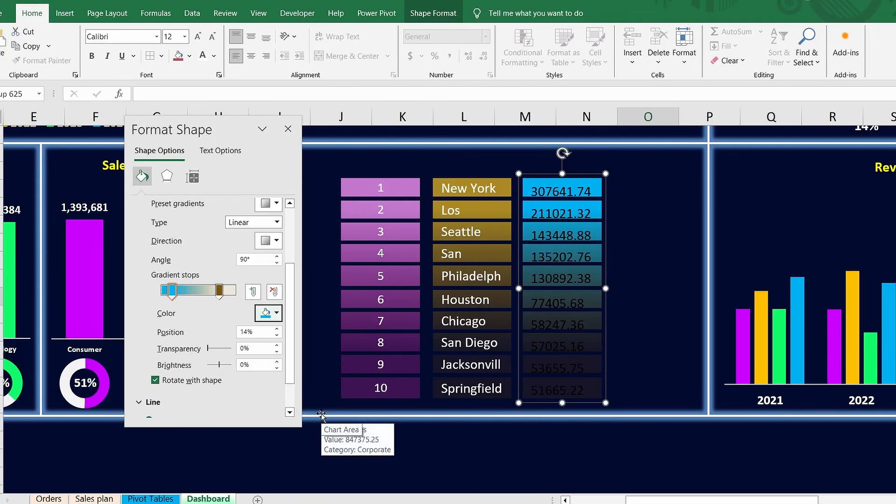
{"action": "left_click_drag", "start_coordinate": [210, 351], "coordinate": [225, 367]}
{"action": "left_click", "coordinate": [277, 368]}
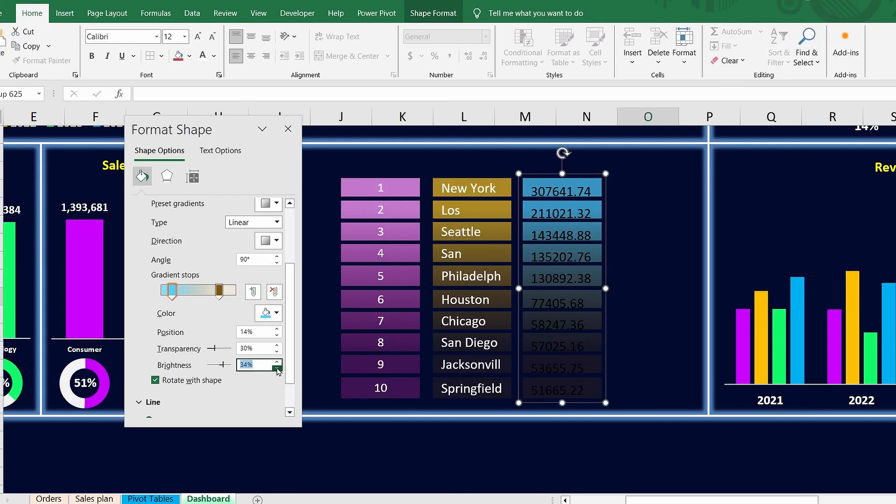
Step: Set the sales value group's second gradient stop to standard dark blue with 67% transparency and -3% brightness
{"action": "left_click", "coordinate": [219, 292]}
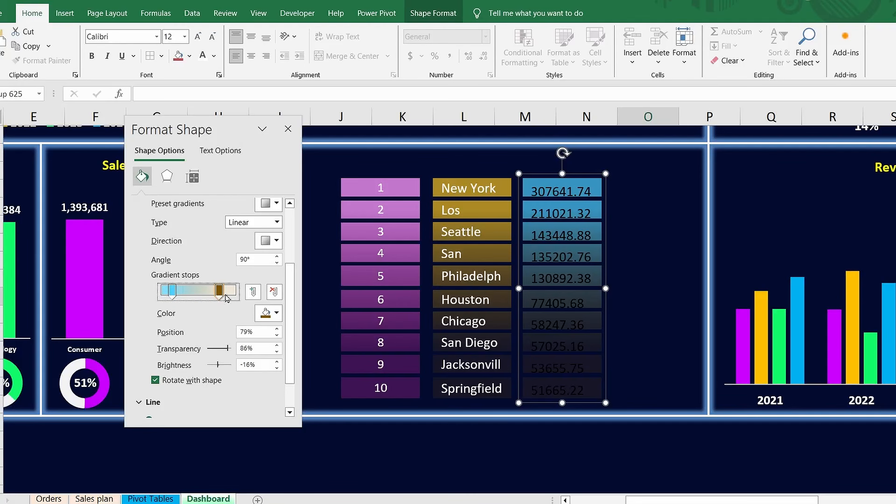
{"action": "left_click", "coordinate": [280, 318]}
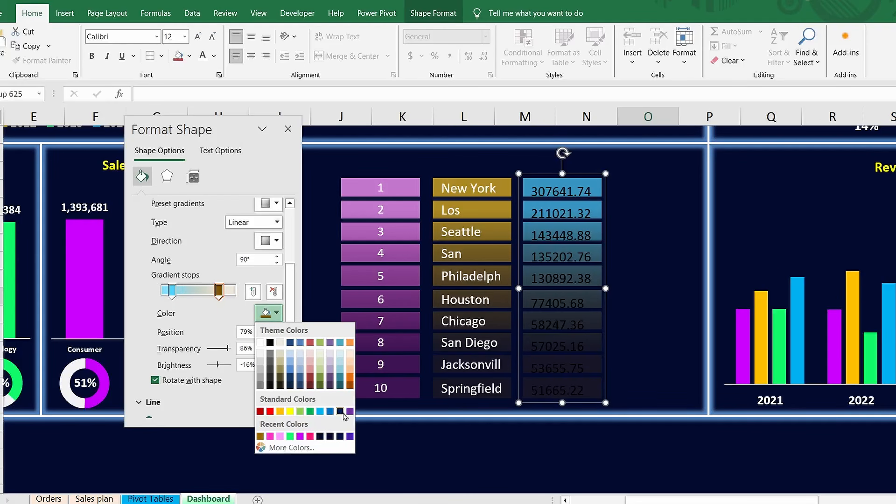
{"action": "left_click", "coordinate": [342, 415]}
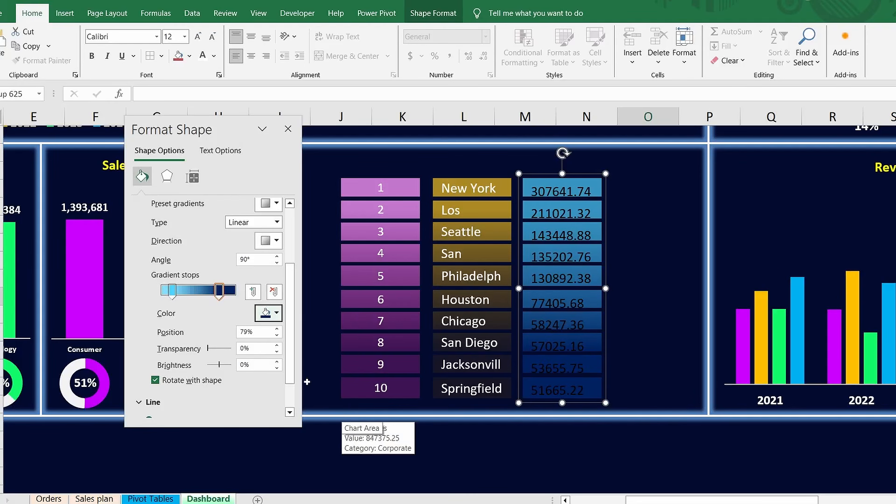
{"action": "left_click_drag", "start_coordinate": [209, 354], "coordinate": [223, 353]}
{"action": "left_click", "coordinate": [277, 369]}
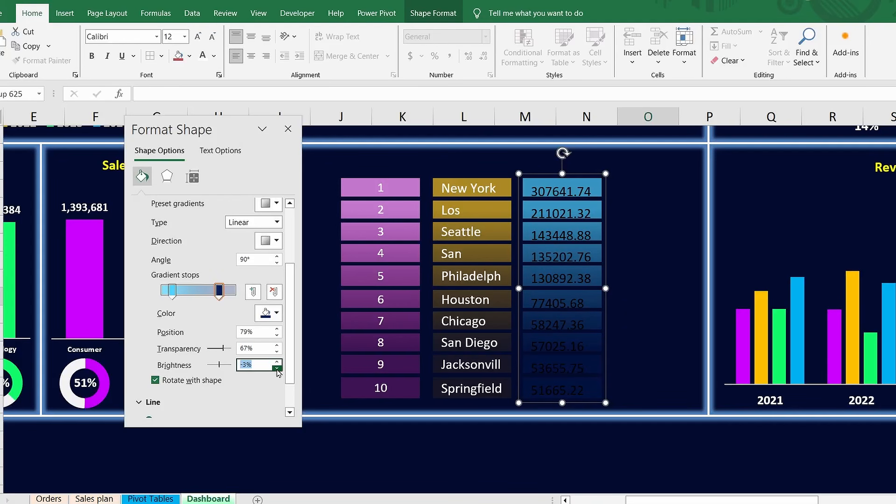
Step: Make the sales values white, middle-aligned vertically and right-aligned, and close the shape formatting options
{"action": "left_click", "coordinate": [203, 56]}
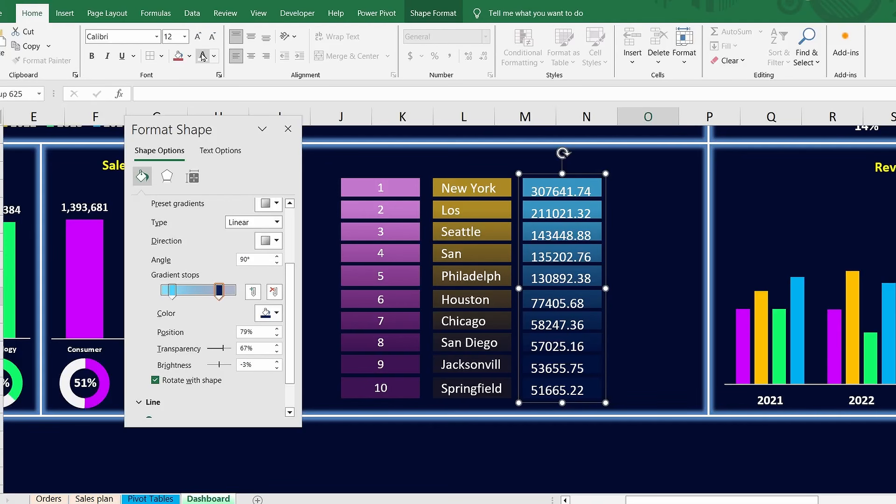
{"action": "left_click", "coordinate": [251, 38]}
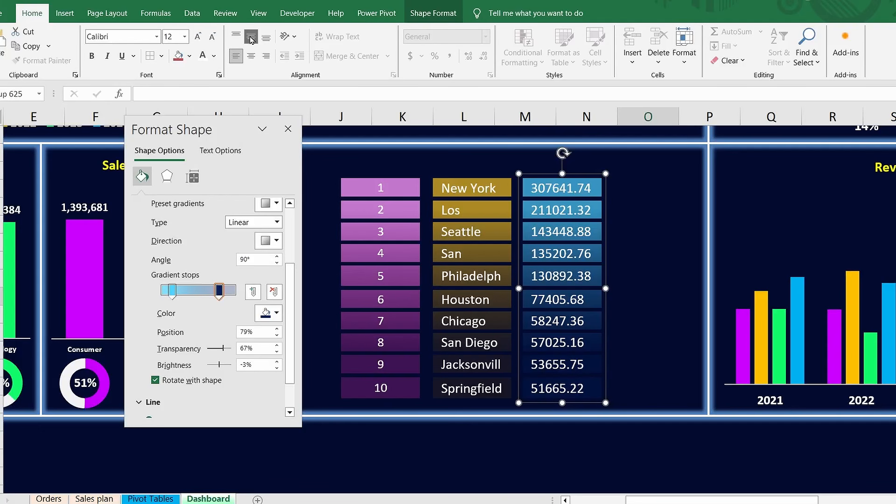
{"action": "left_click", "coordinate": [266, 57]}
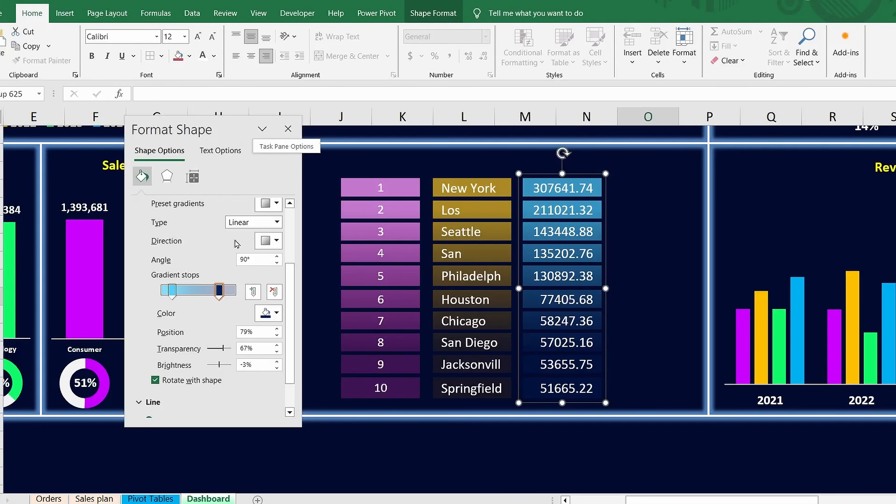
{"action": "left_click", "coordinate": [288, 129]}
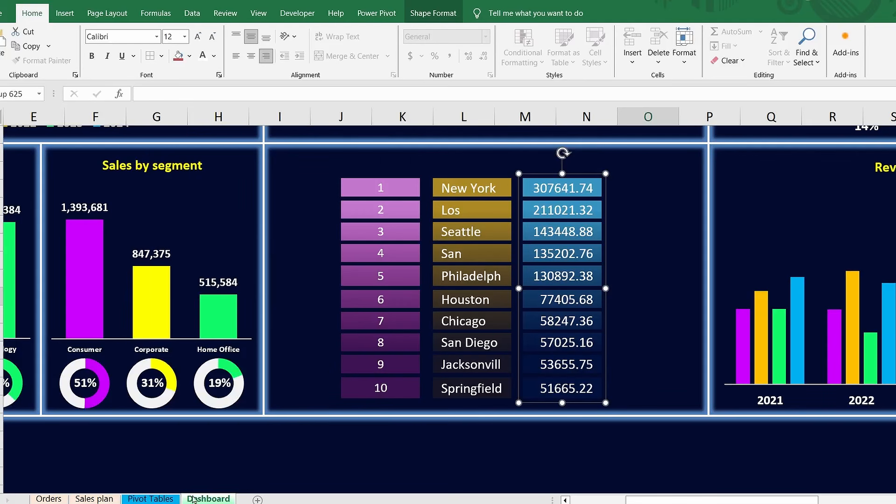
Step: In the Rating of cities pivot table, format Sum of Sales as Currency with no symbol and 0 decimal places
{"action": "left_click", "coordinate": [149, 498]}
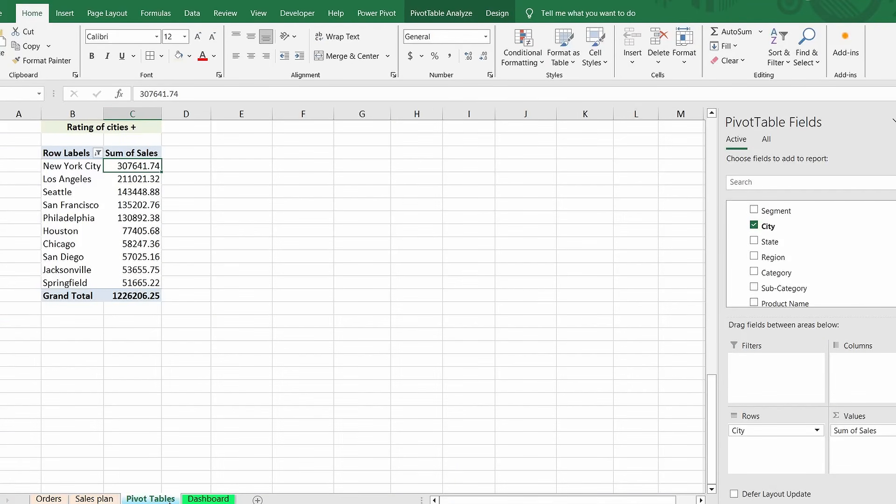
{"action": "right_click", "coordinate": [127, 167]}
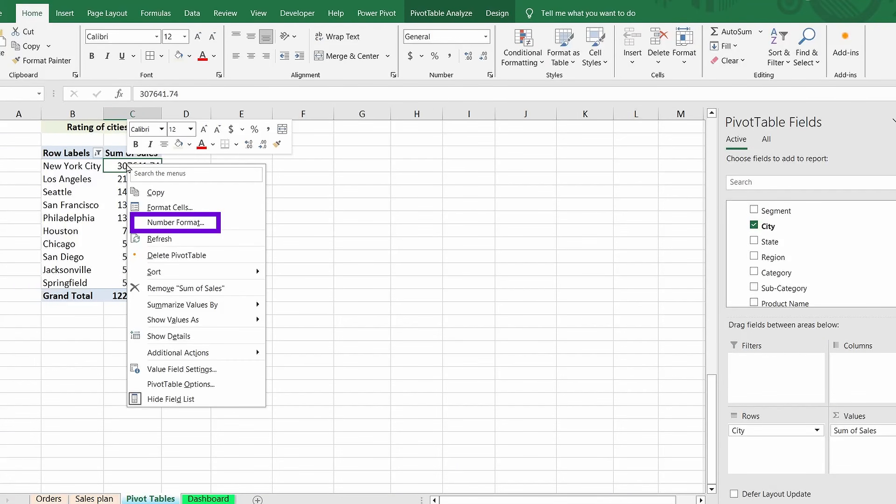
{"action": "left_click", "coordinate": [175, 223]}
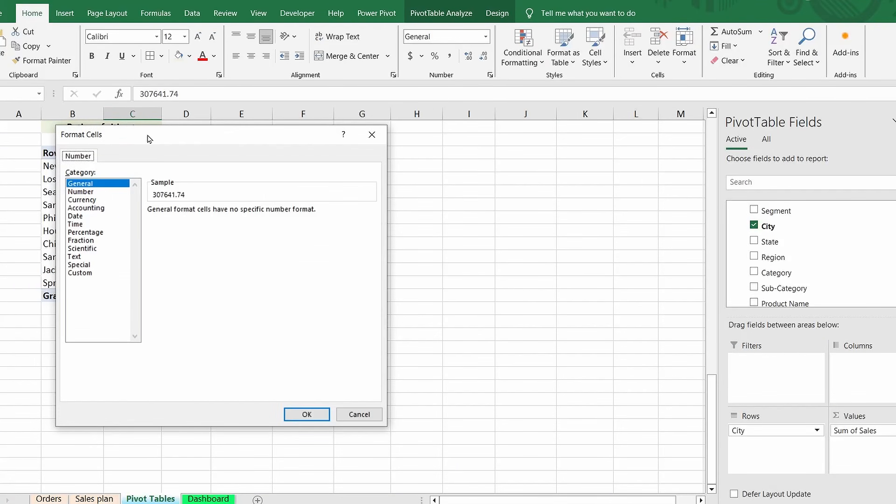
{"action": "left_click_drag", "start_coordinate": [149, 138], "coordinate": [283, 146]}
{"action": "left_click", "coordinate": [227, 207]}
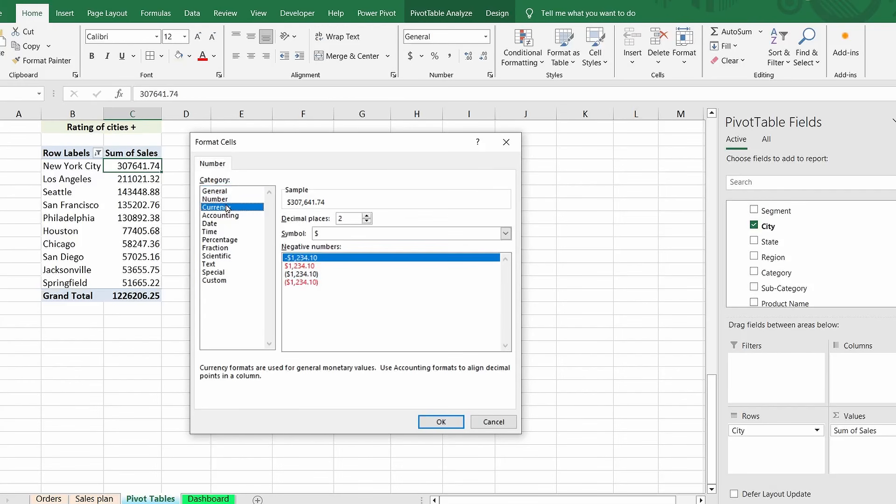
{"action": "left_click", "coordinate": [505, 233]}
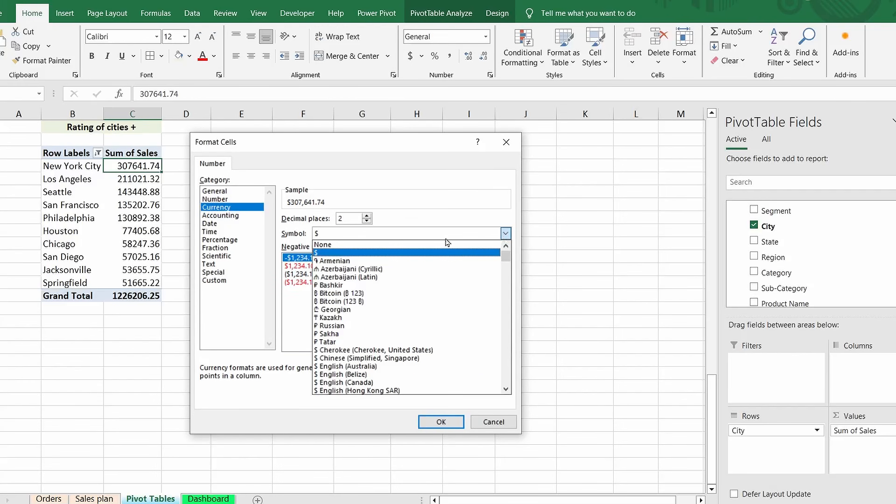
{"action": "left_click", "coordinate": [353, 244]}
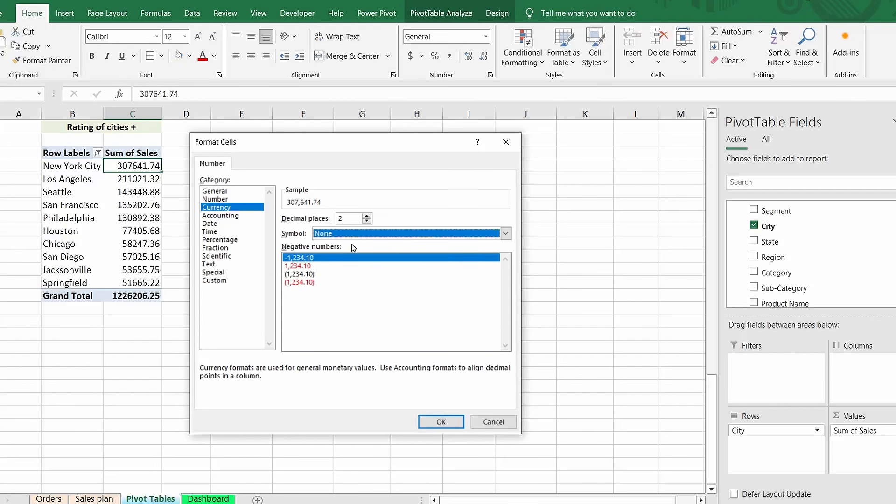
{"action": "double_click", "coordinate": [367, 221]}
{"action": "left_click", "coordinate": [438, 427]}
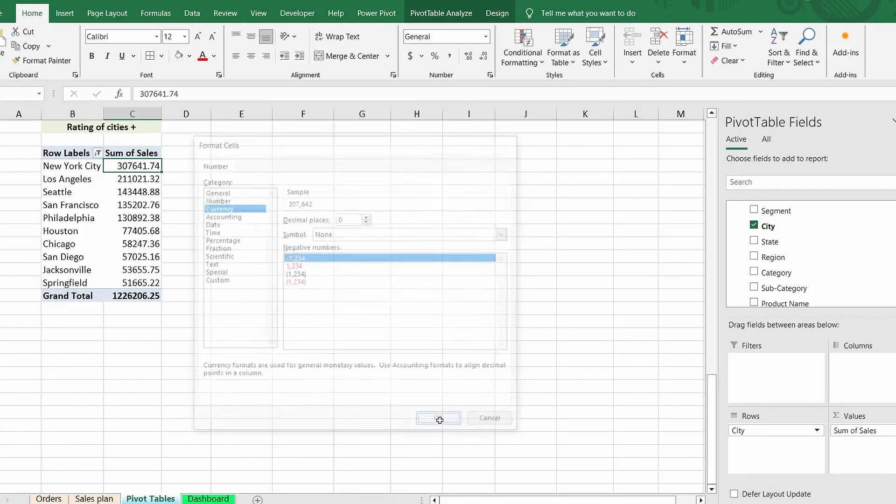
Step: On the Dashboard sheet, narrow the rank number group to about half its width and nudge it left to near the panel's border
{"action": "left_click", "coordinate": [208, 499]}
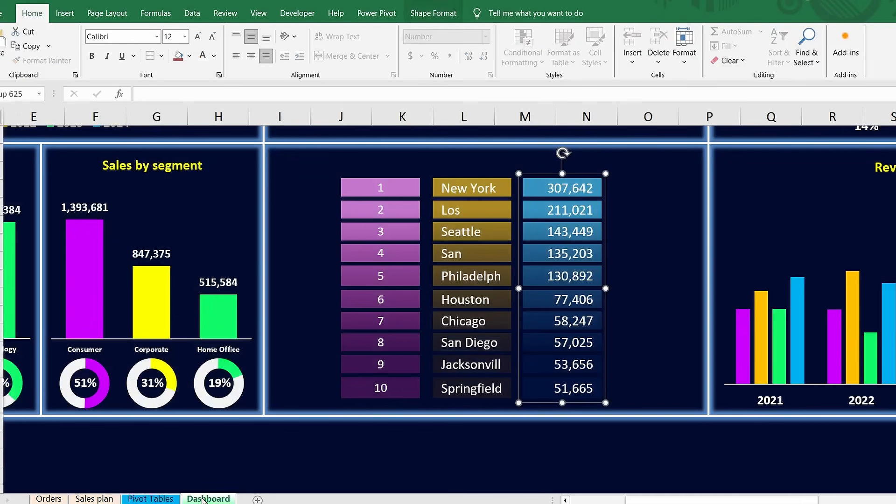
{"action": "left_click", "coordinate": [360, 190]}
{"action": "left_click_drag", "start_coordinate": [424, 288], "coordinate": [382, 288]}
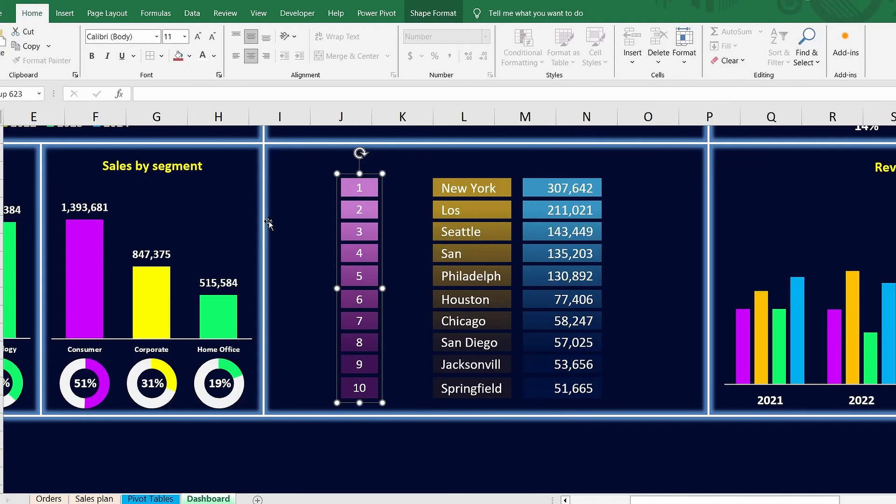
{"action": "key", "text": "Left"}
{"action": "key", "text": "Left"}
{"action": "key", "text": "Left"}
{"action": "key", "text": "Left"}
{"action": "key", "text": "Left"}
{"action": "key", "text": "Left"}
{"action": "key", "text": "Left"}
{"action": "key", "text": "Left"}
{"action": "key", "text": "Left"}
{"action": "key", "text": "Left"}
{"action": "key", "text": "Left"}
{"action": "key", "text": "Left"}
{"action": "key", "text": "Left"}
{"action": "key", "text": "Left"}
{"action": "key", "text": "Left"}
{"action": "key", "text": "Left"}
{"action": "key", "text": "Left"}
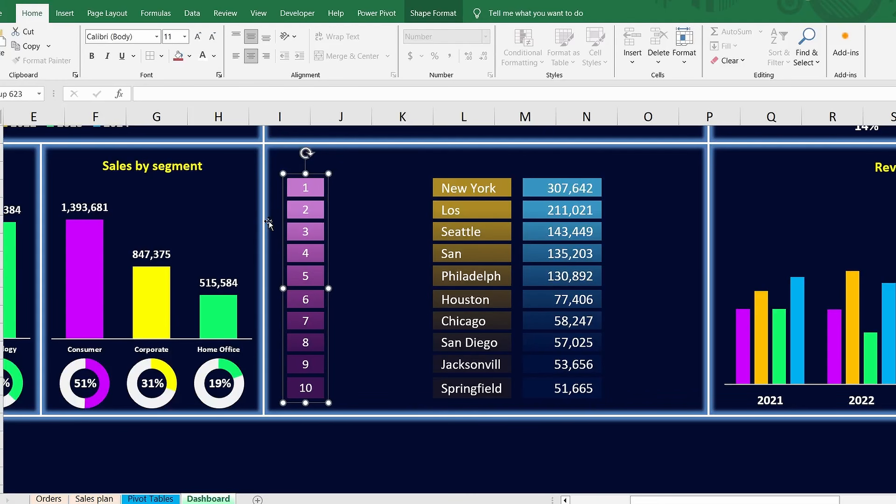
Step: Move the city name group left until it sits beside the rank numbers, and widen it so the full city names fit
{"action": "key", "text": "Tab"}
{"action": "key", "text": "Left"}
{"action": "key", "text": "Left"}
{"action": "key", "text": "Left"}
{"action": "key", "text": "Left"}
{"action": "key", "text": "Left"}
{"action": "key", "text": "Left"}
{"action": "key", "text": "Left"}
{"action": "key", "text": "Left"}
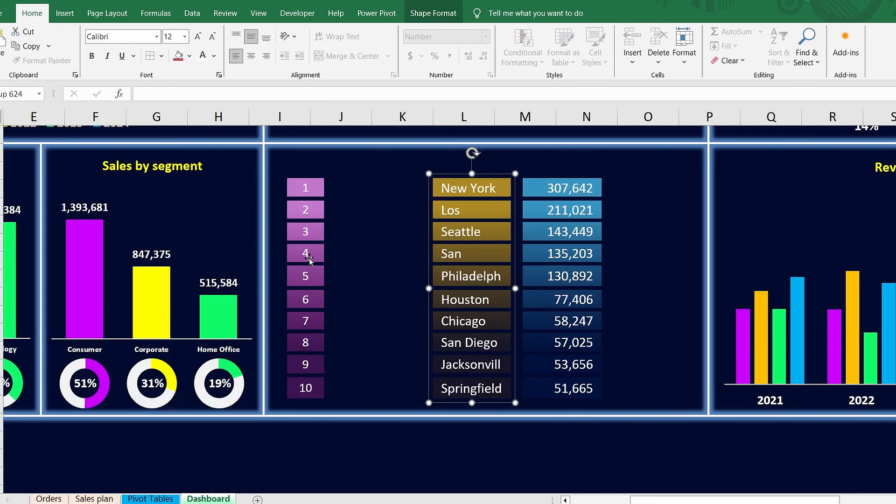
{"action": "key", "text": "Left"}
{"action": "key", "text": "Left"}
{"action": "key", "text": "Left"}
{"action": "key", "text": "Left"}
{"action": "key", "text": "Left"}
{"action": "key", "text": "Left"}
{"action": "key", "text": "Left"}
{"action": "key", "text": "Left"}
{"action": "key", "text": "Left"}
{"action": "key", "text": "Left"}
{"action": "key", "text": "Left"}
{"action": "key", "text": "Left"}
{"action": "key", "text": "Left"}
{"action": "key", "text": "Left"}
{"action": "key", "text": "Left"}
{"action": "key", "text": "Left"}
{"action": "key", "text": "Left"}
{"action": "key", "text": "Left"}
{"action": "key", "text": "Left"}
{"action": "key", "text": "Left"}
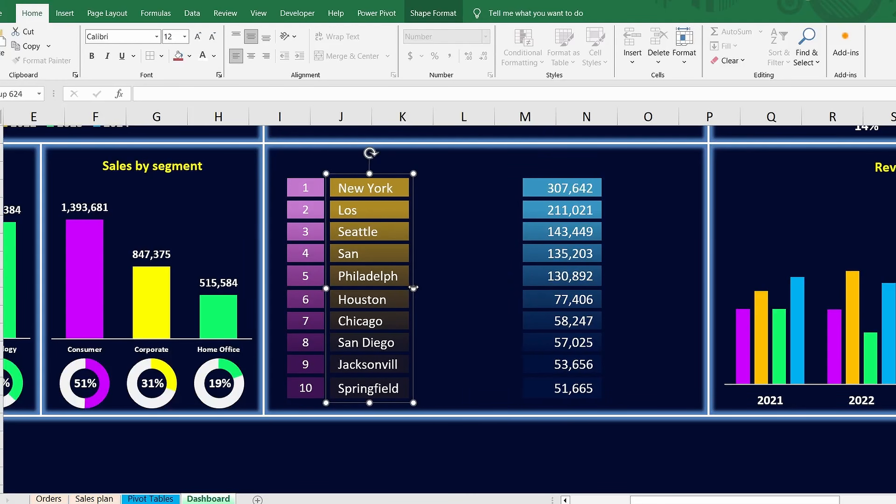
{"action": "left_click_drag", "start_coordinate": [413, 288], "coordinate": [446, 286]}
Step: Move the sales value group left beside the city names, widen it slightly, and deselect it
{"action": "left_click", "coordinate": [536, 279]}
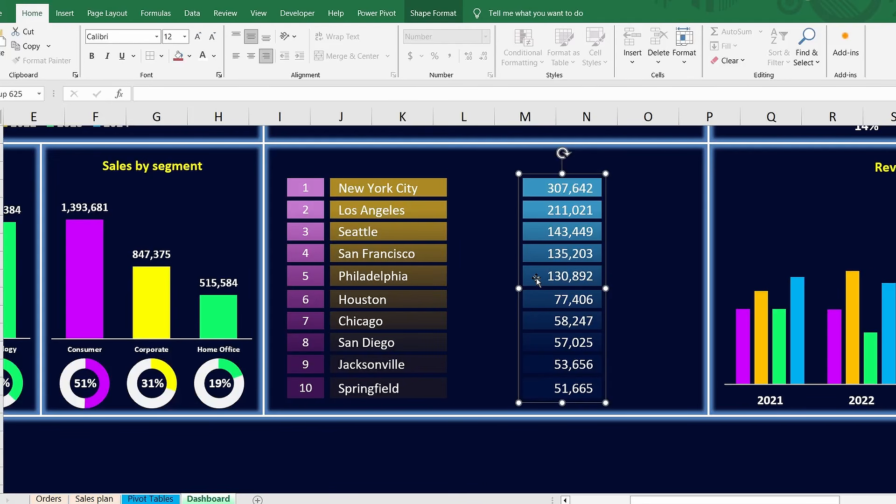
{"action": "key", "text": "Left"}
{"action": "key", "text": "Left"}
{"action": "key", "text": "Left"}
{"action": "key", "text": "Left"}
{"action": "key", "text": "Left"}
{"action": "key", "text": "Left"}
{"action": "key", "text": "Left"}
{"action": "key", "text": "Left"}
{"action": "key", "text": "Left"}
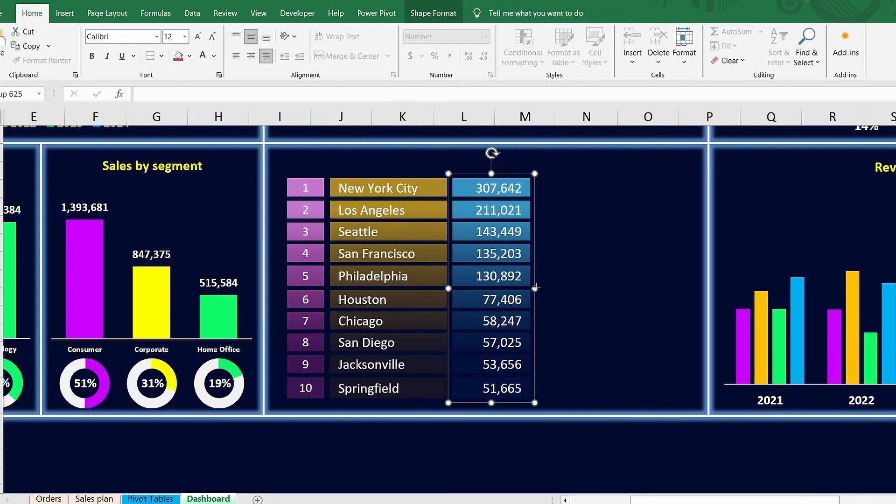
{"action": "left_click", "coordinate": [554, 287]}
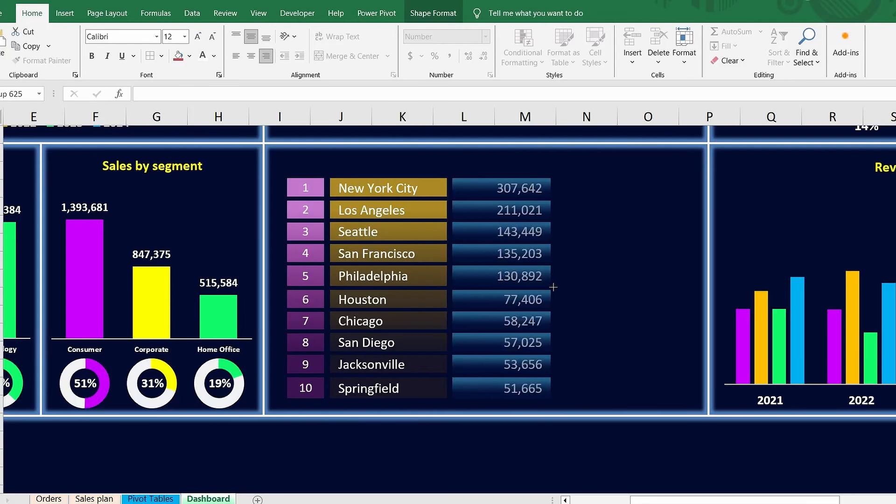
{"action": "left_click", "coordinate": [587, 350]}
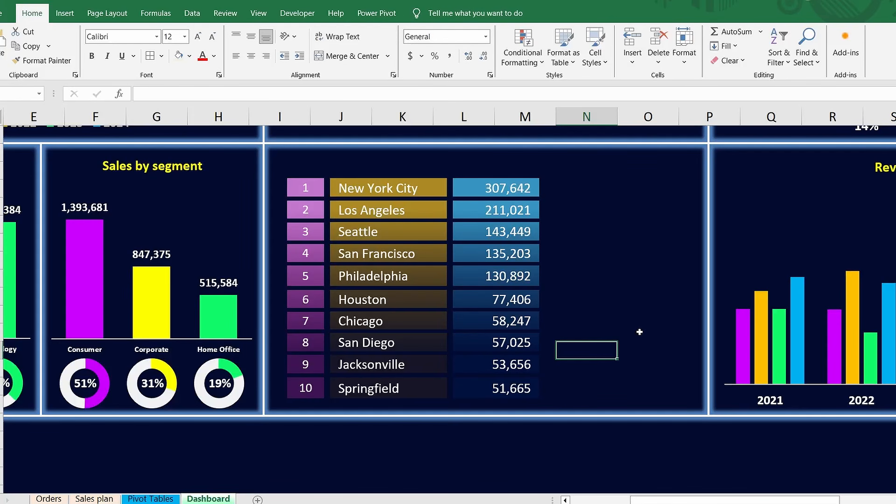
Step: Nudge the rank, city and sales groups together slightly left and down, and reduce their height from the upper edge
{"action": "left_click", "coordinate": [486, 337]}
{"action": "left_click", "coordinate": [407, 352], "text": "shift"}
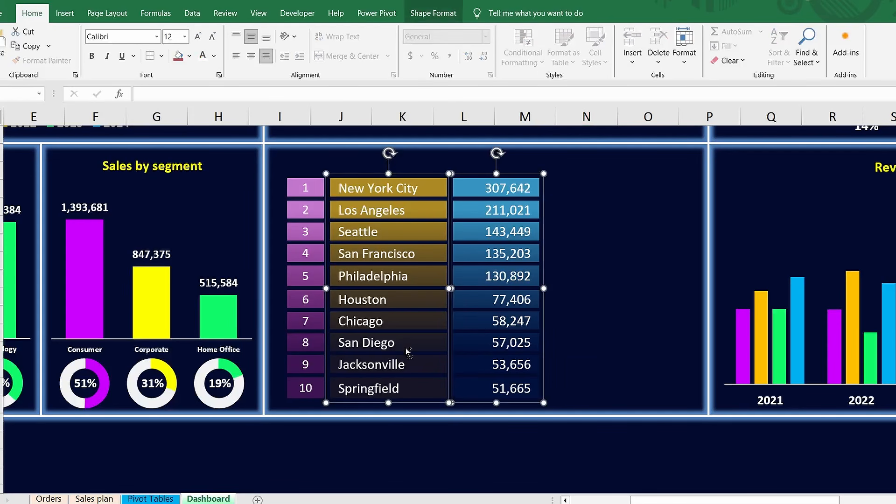
{"action": "left_click", "coordinate": [325, 354], "text": "shift"}
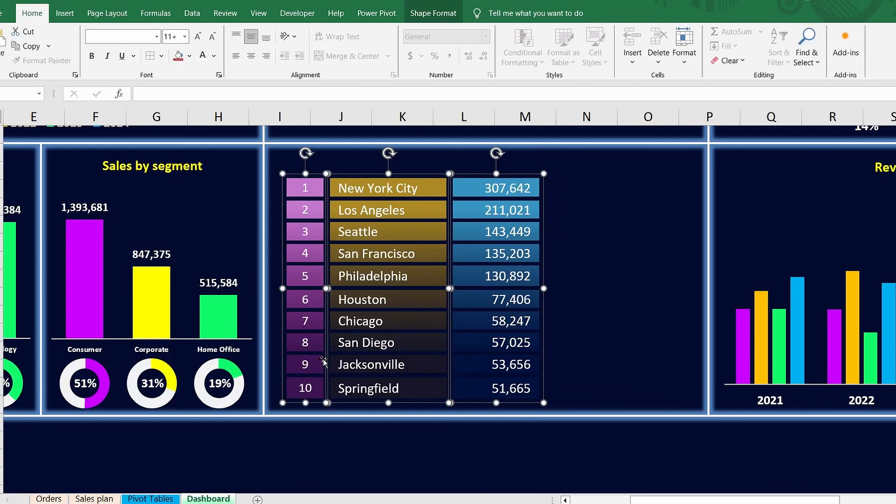
{"action": "key", "text": "Left"}
{"action": "key", "text": "Left"}
{"action": "key", "text": "Left"}
{"action": "key", "text": "Left"}
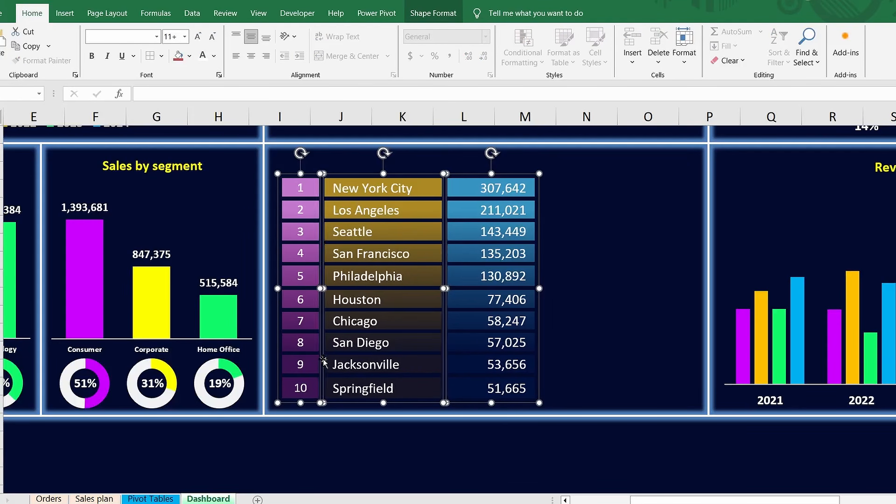
{"action": "key", "text": "Left"}
{"action": "key", "text": "Left"}
{"action": "key", "text": "Down"}
{"action": "key", "text": "Down"}
{"action": "key", "text": "Down"}
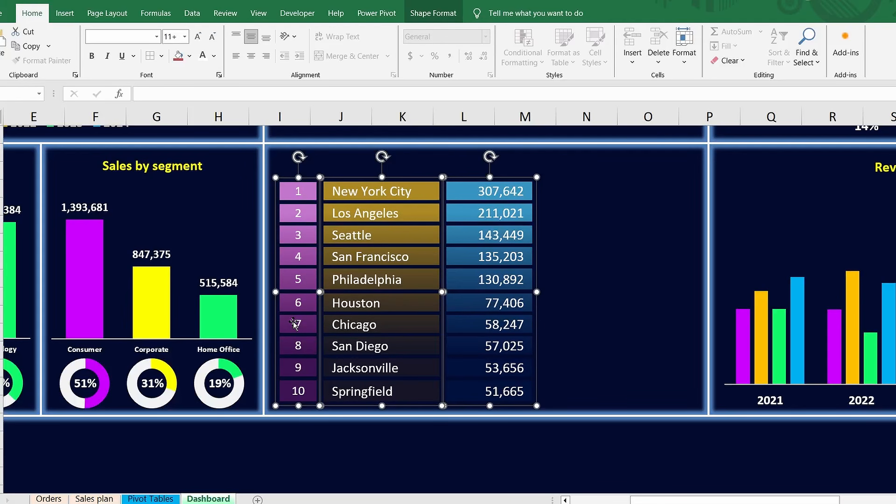
{"action": "left_click_drag", "start_coordinate": [382, 178], "coordinate": [383, 193]}
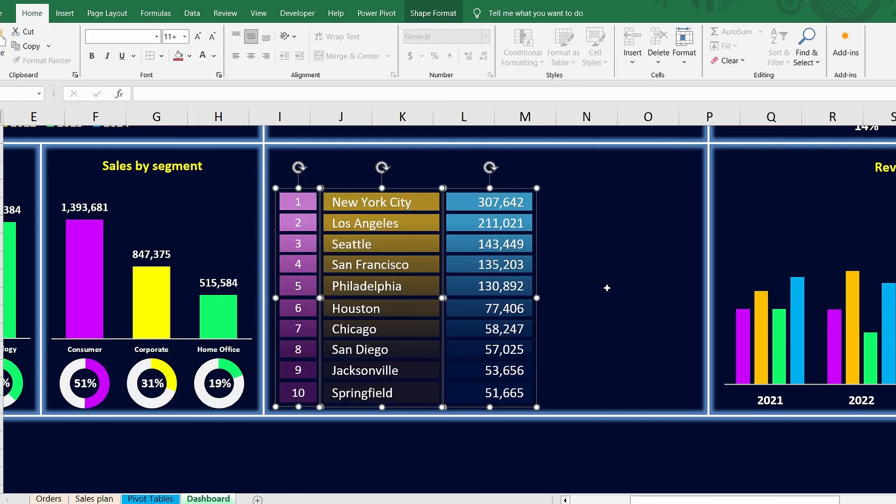
{"action": "left_click", "coordinate": [607, 291]}
Step: Narrow the rank number group slightly and shift the city name group left to close the gap
{"action": "left_click", "coordinate": [311, 201]}
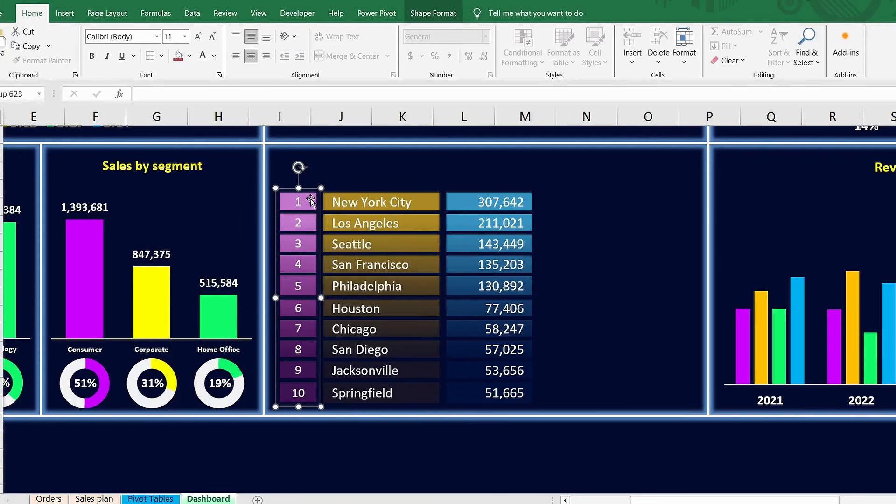
{"action": "left_click_drag", "start_coordinate": [320, 298], "coordinate": [310, 297]}
{"action": "left_click", "coordinate": [383, 250]}
{"action": "left_click_drag", "start_coordinate": [383, 250], "coordinate": [375, 251]}
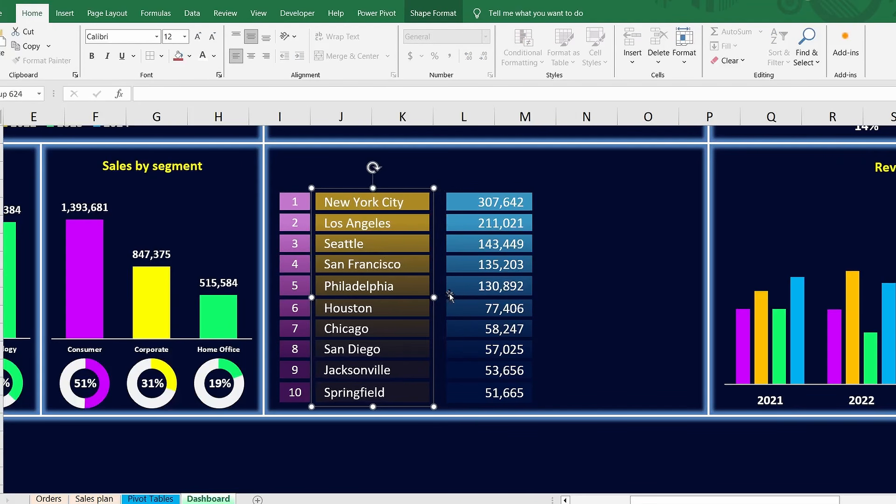
Step: Move the sales value group left, right next to the city names
{"action": "mouse_move", "coordinate": [448, 296]}
{"action": "left_mouse_down"}
{"action": "mouse_move", "coordinate": [410, 303]}
{"action": "mouse_move", "coordinate": [437, 297]}
{"action": "left_mouse_up"}
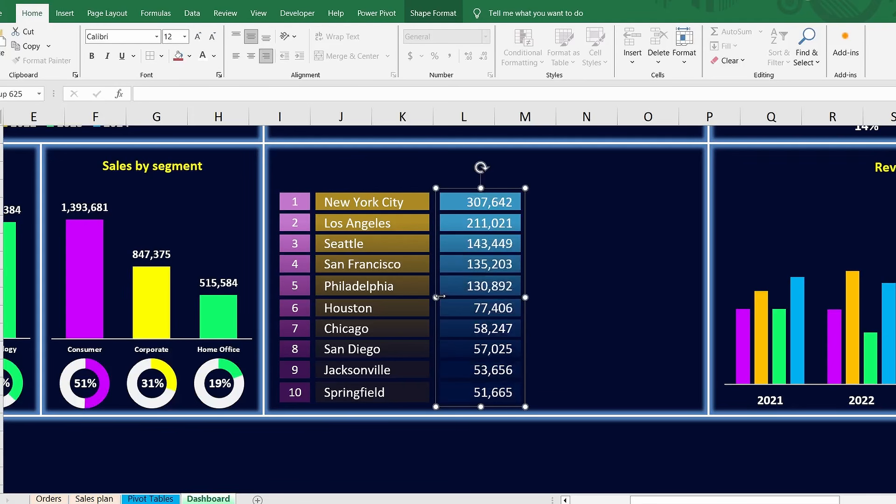
{"action": "key", "text": "Left"}
{"action": "key", "text": "Right"}
{"action": "key", "text": "Right"}
{"action": "key", "text": "Right"}
{"action": "key", "text": "Right"}
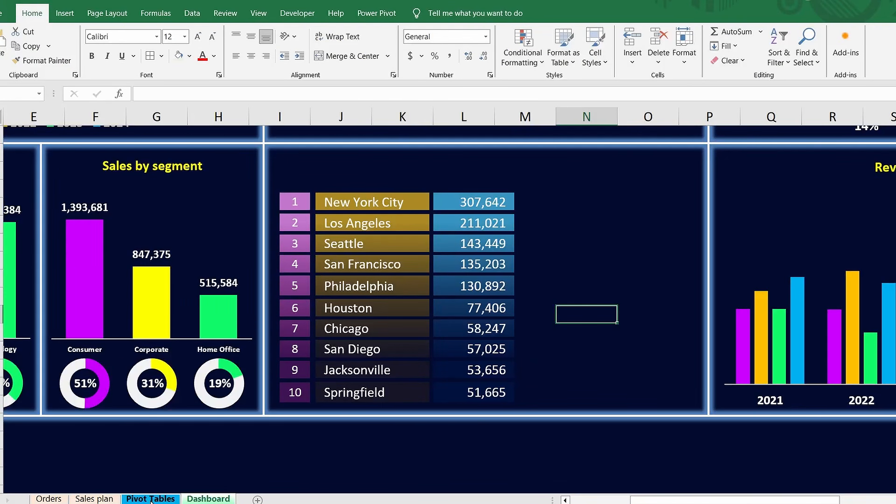
Step: On the Pivot Tables sheet, enter =C69/MAX($C$69:$C$78) in E69 beside the Rating of cities pivot table
{"action": "left_click", "coordinate": [151, 499]}
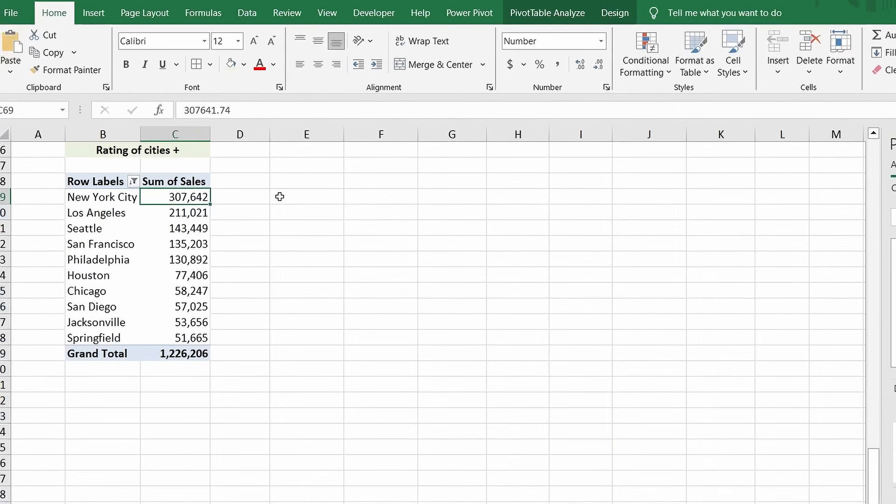
{"action": "left_click", "coordinate": [304, 196]}
{"action": "type", "text": "="}
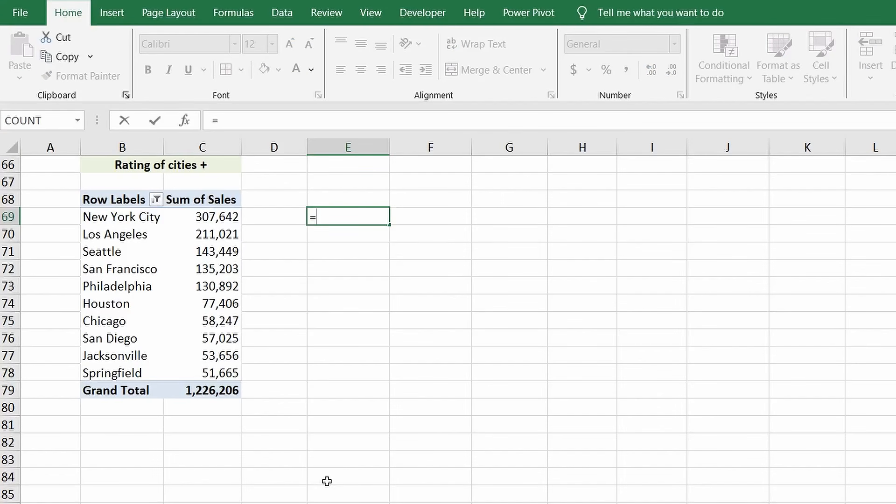
{"action": "type", "text": "C69"}
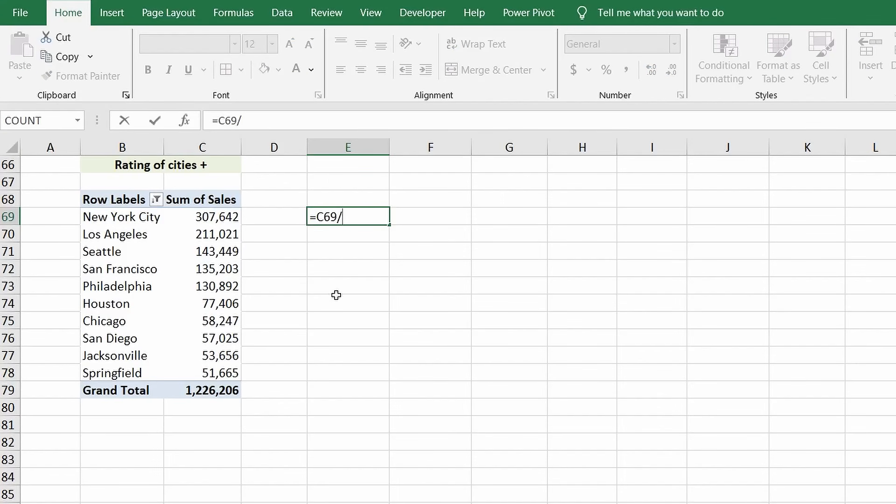
{"action": "type", "text": "/ma"}
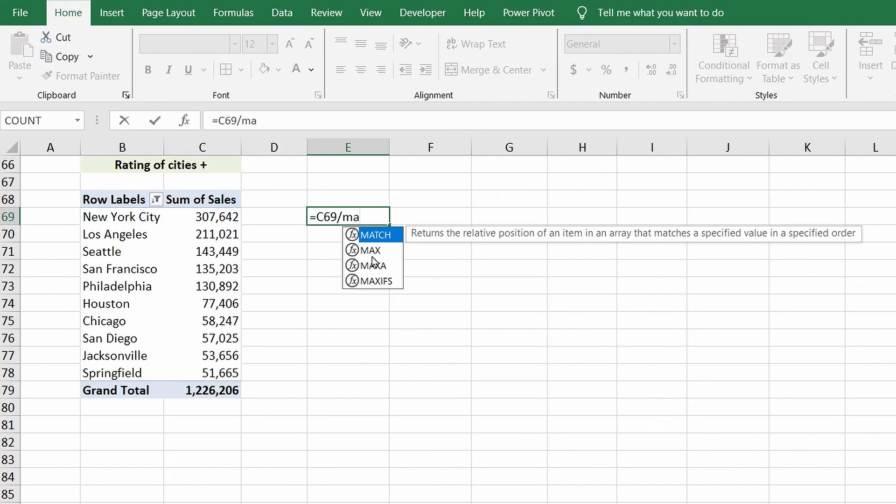
{"action": "left_click", "coordinate": [374, 245]}
{"action": "double_click", "coordinate": [374, 245]}
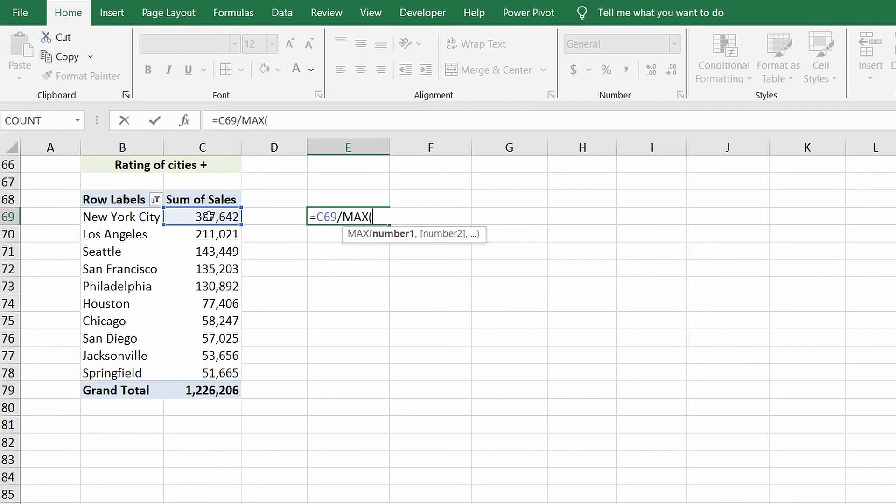
{"action": "left_click_drag", "start_coordinate": [208, 216], "coordinate": [216, 373]}
{"action": "left_click_drag", "start_coordinate": [374, 216], "coordinate": [419, 217]}
{"action": "key", "text": "F4"}
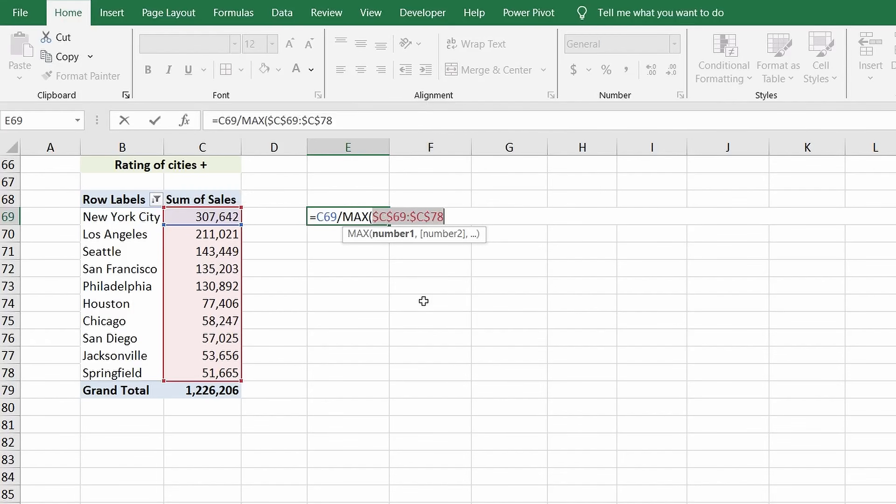
{"action": "left_click", "coordinate": [461, 217]}
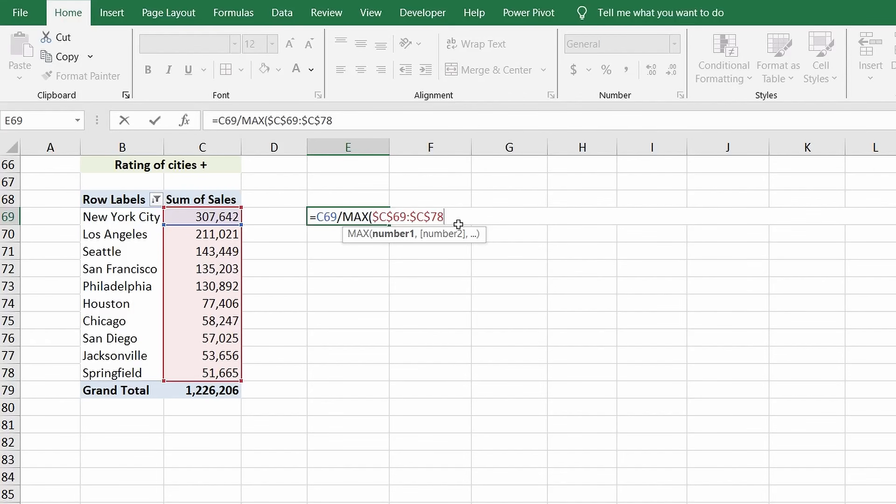
{"action": "type", "text": ")"}
{"action": "key", "text": "Return"}
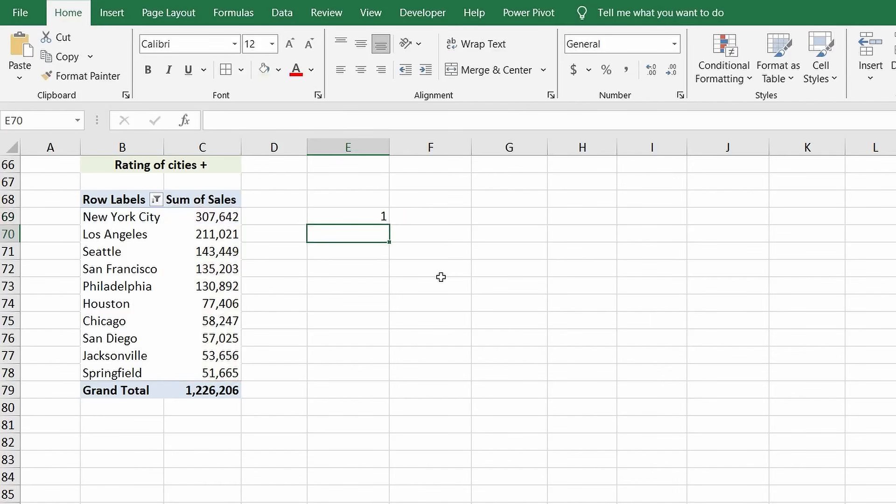
Step: Fill the E69 formula down to E78 and format the range as Percentage
{"action": "left_click", "coordinate": [380, 216]}
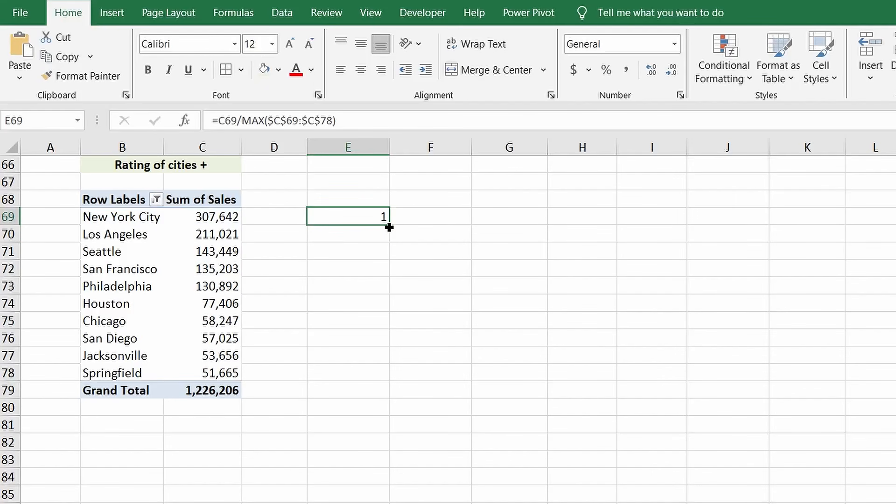
{"action": "left_click_drag", "start_coordinate": [389, 227], "coordinate": [376, 376]}
{"action": "left_click", "coordinate": [675, 45]}
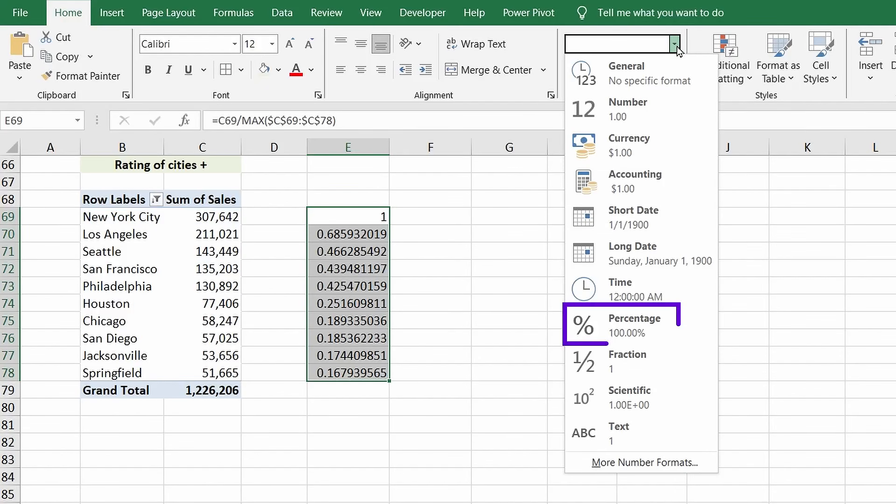
{"action": "left_click", "coordinate": [629, 323]}
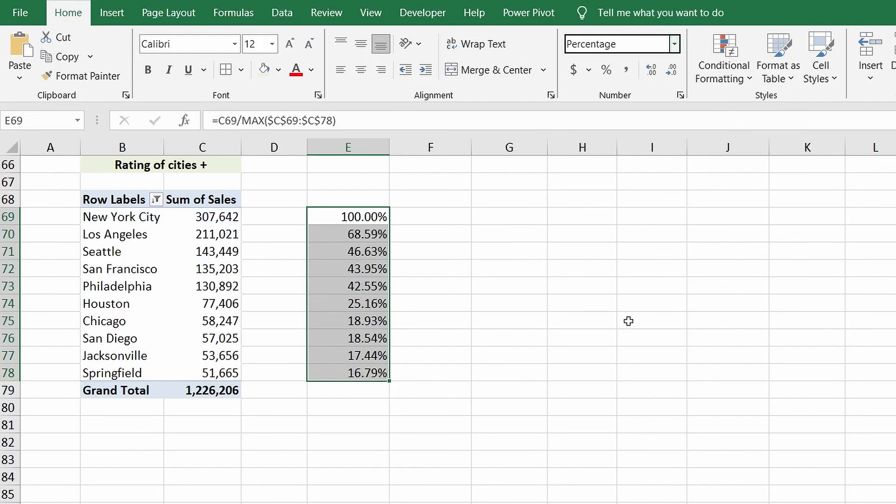
Step: Enter =1-E69 in F69, show it with 0 decimal places, and fill it down to F78
{"action": "left_click", "coordinate": [428, 214]}
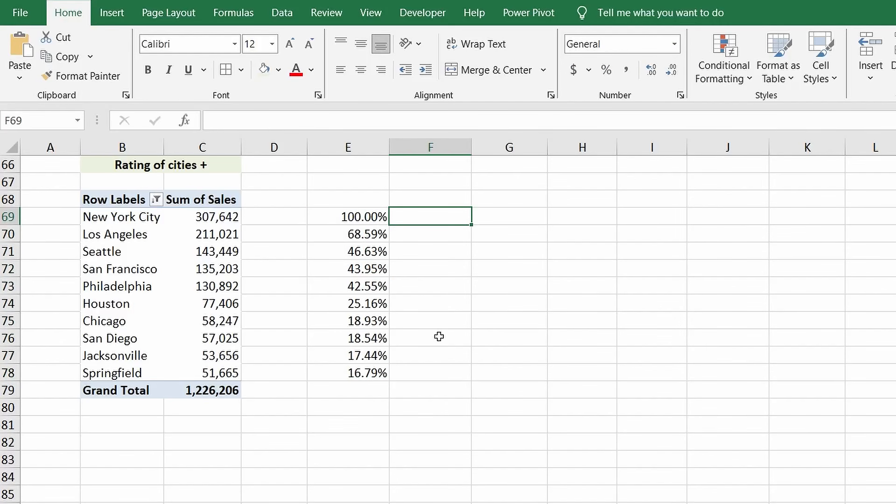
{"action": "type", "text": "=1"}
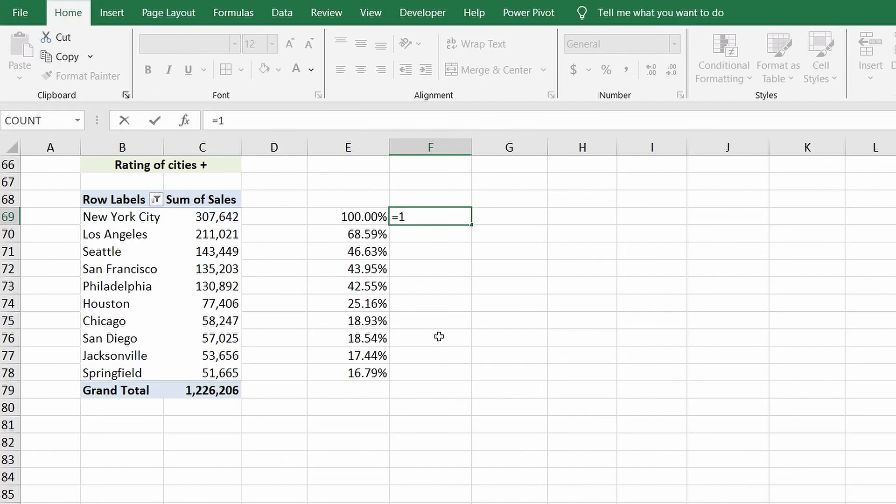
{"action": "type", "text": "-"}
{"action": "left_click", "coordinate": [357, 212]}
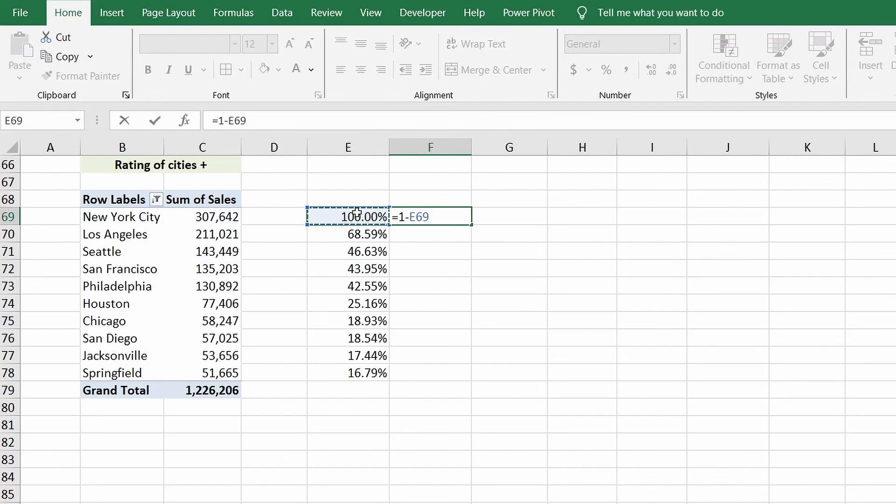
{"action": "key", "text": "ctrl+Return"}
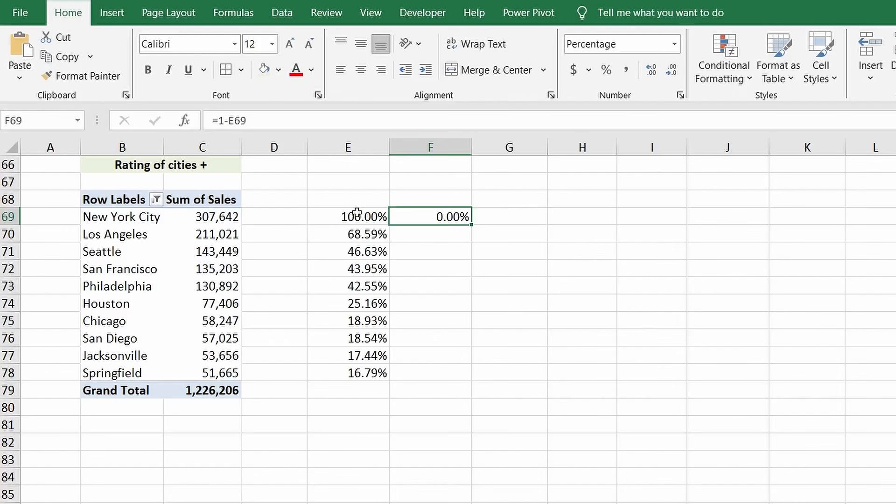
{"action": "left_click", "coordinate": [664, 74]}
{"action": "left_click", "coordinate": [664, 74]}
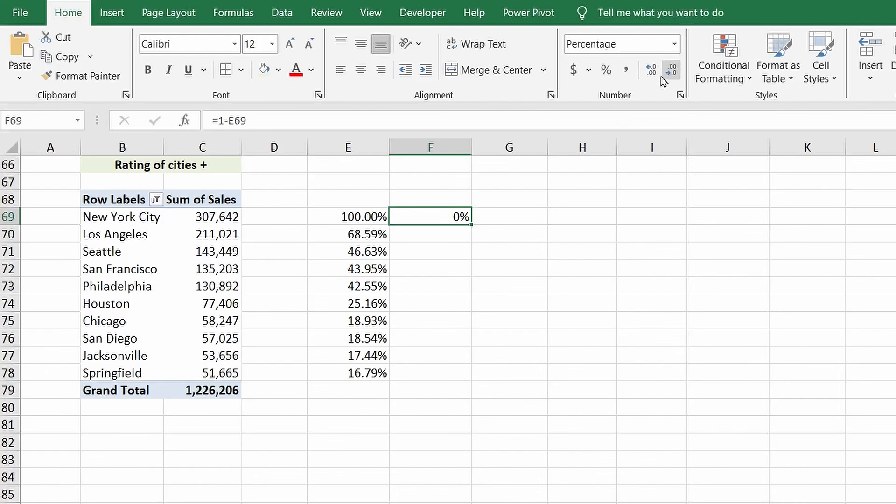
{"action": "double_click", "coordinate": [471, 224]}
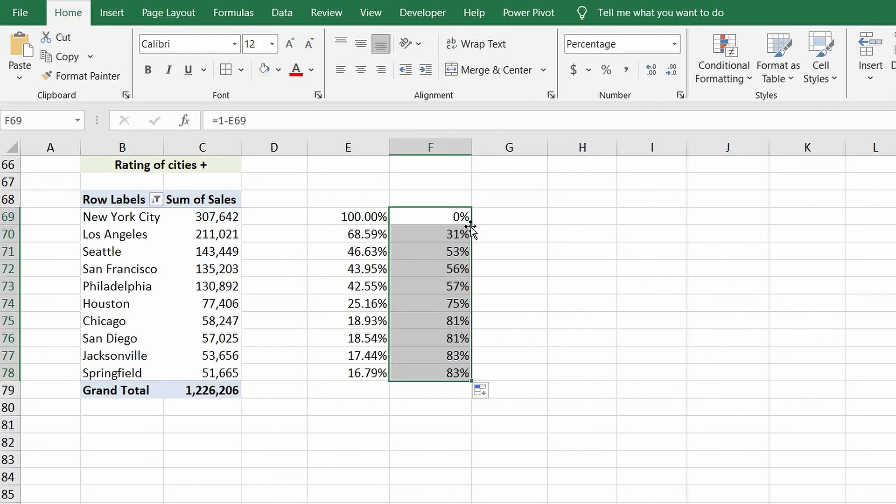
Step: Add borders to all cells in E69:F78
{"action": "left_click_drag", "start_coordinate": [367, 217], "coordinate": [428, 373]}
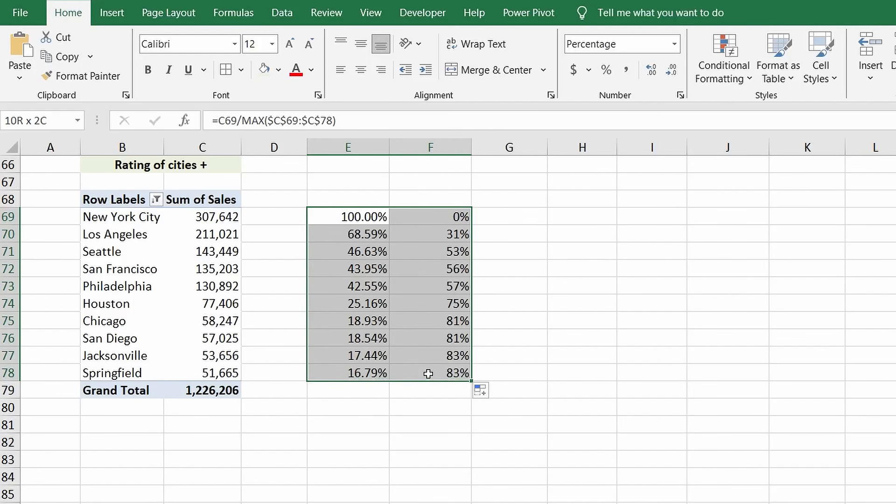
{"action": "left_click", "coordinate": [225, 71]}
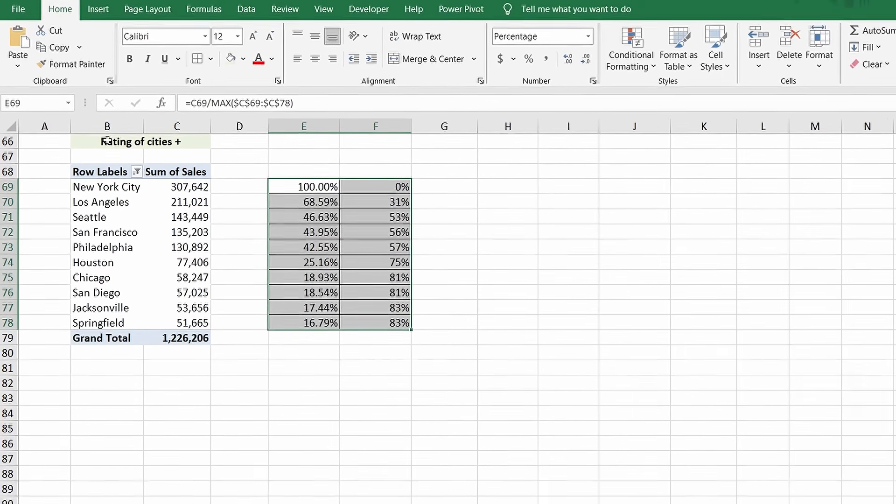
Step: Merge and center the Rating of cities heading across B66:F66
{"action": "left_click_drag", "start_coordinate": [196, 166], "coordinate": [286, 169]}
{"action": "left_click_drag", "start_coordinate": [217, 124], "coordinate": [326, 122]}
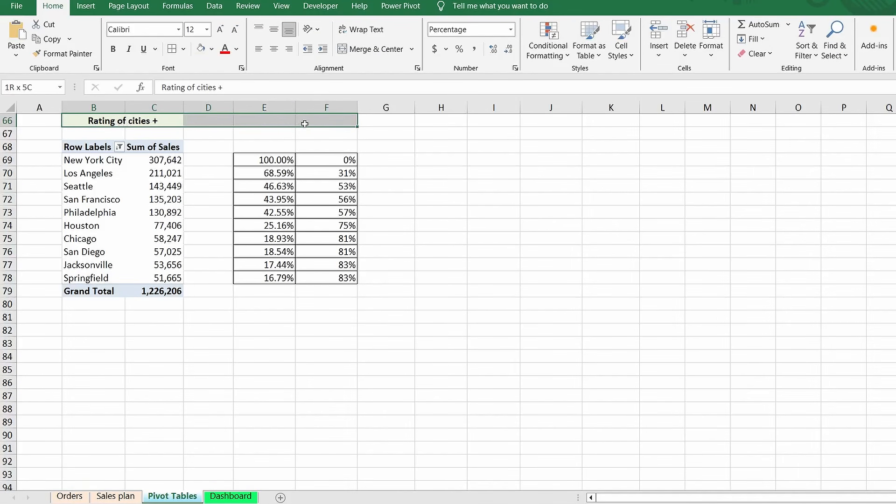
{"action": "left_click", "coordinate": [370, 49]}
{"action": "left_click", "coordinate": [369, 50]}
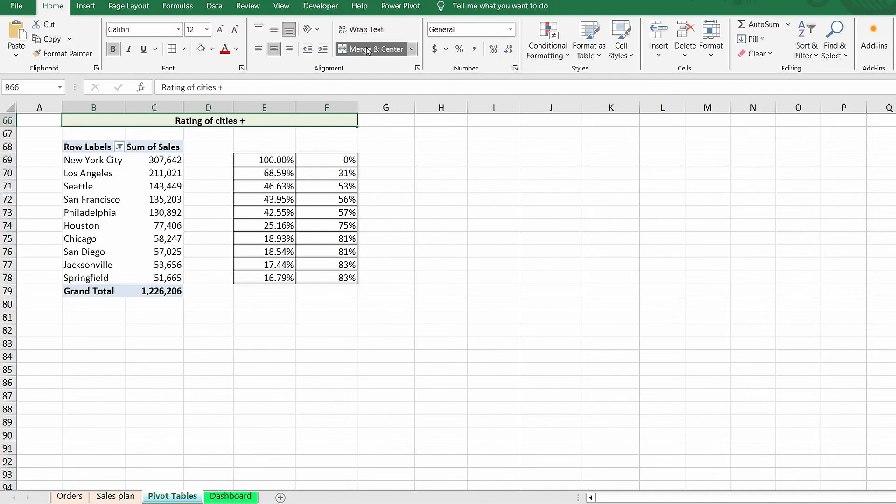
{"action": "left_click", "coordinate": [362, 335]}
Step: Insert a Stacked Bar chart from E69:F78, with one series per column, and place it beside the percentage data
{"action": "scroll", "coordinate": [327, 322], "scroll_direction": "up", "scroll_amount": 3}
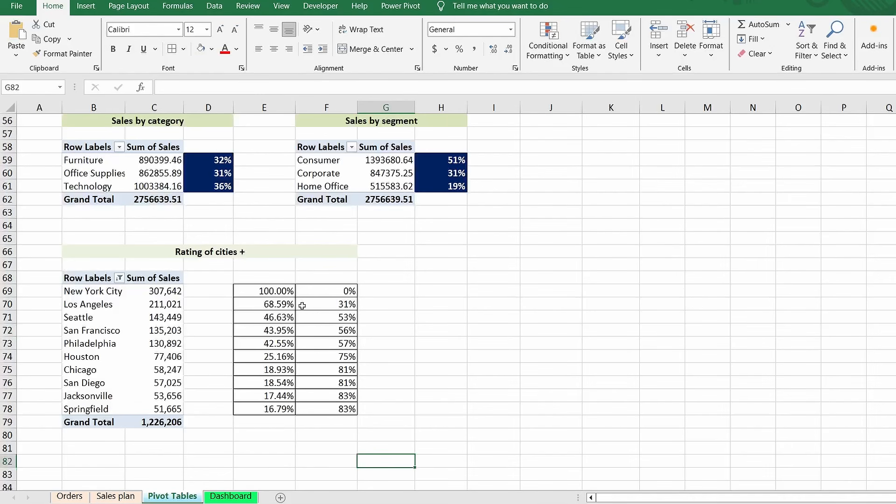
{"action": "left_click_drag", "start_coordinate": [278, 291], "coordinate": [322, 408]}
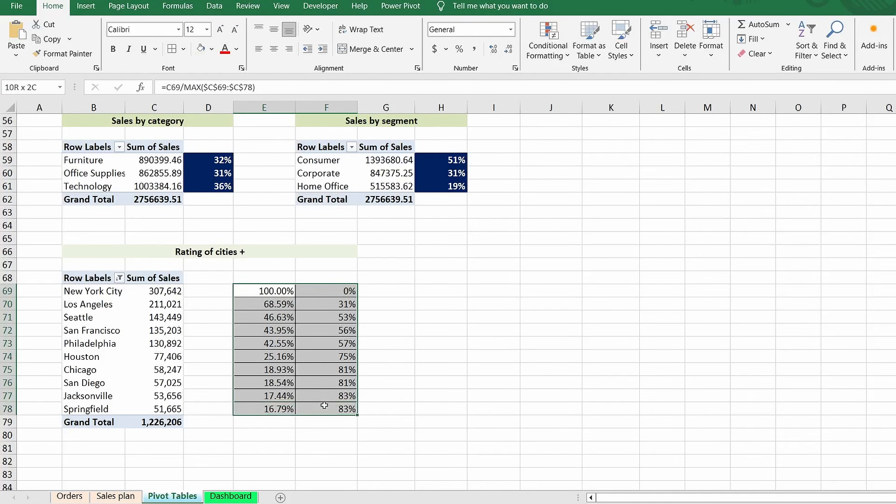
{"action": "left_click", "coordinate": [86, 6]}
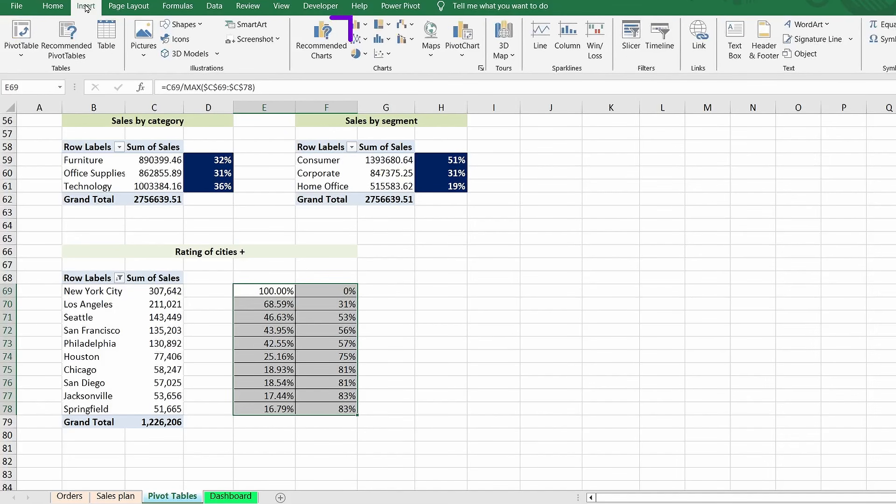
{"action": "left_click", "coordinate": [321, 39]}
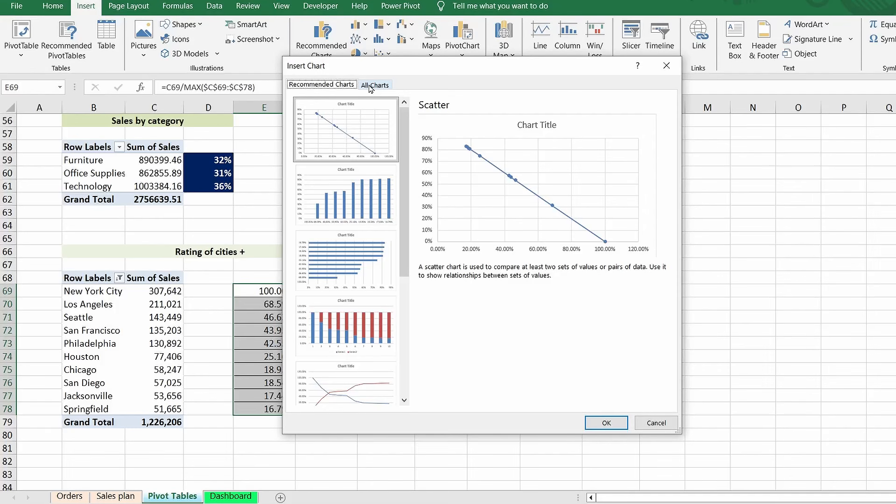
{"action": "left_click", "coordinate": [371, 86]}
{"action": "left_click", "coordinate": [319, 165]}
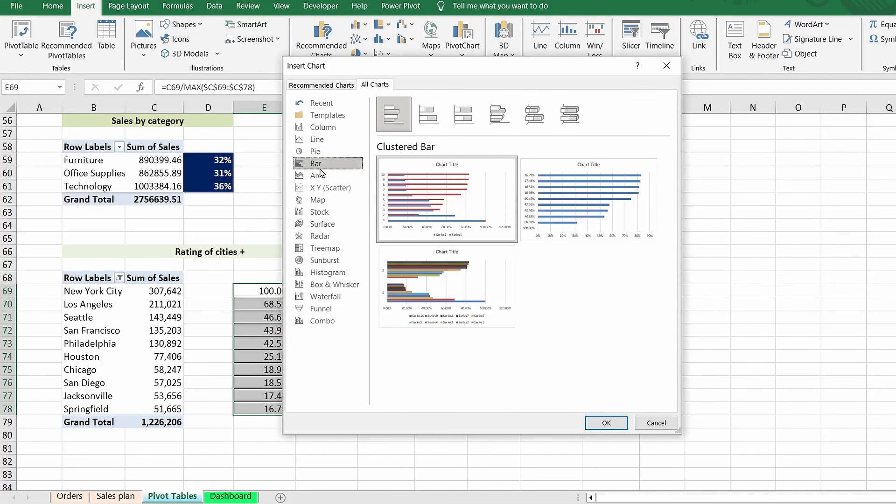
{"action": "left_click", "coordinate": [429, 115]}
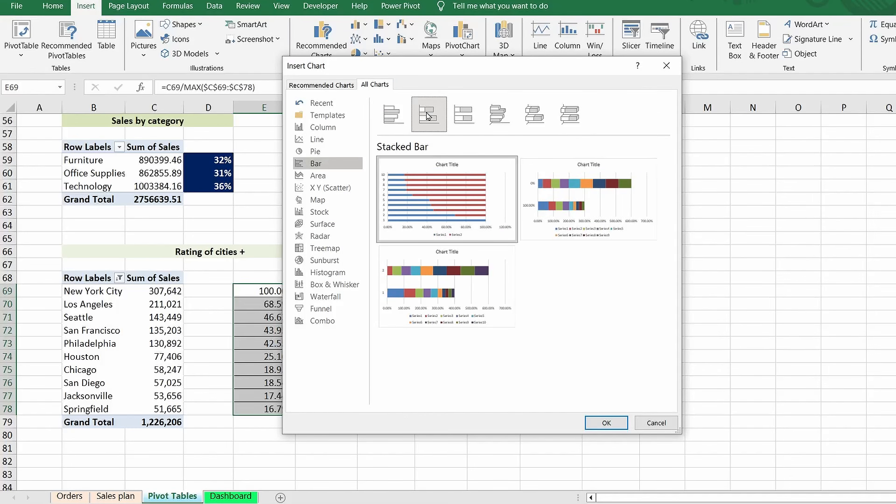
{"action": "mouse_move", "coordinate": [484, 217]}
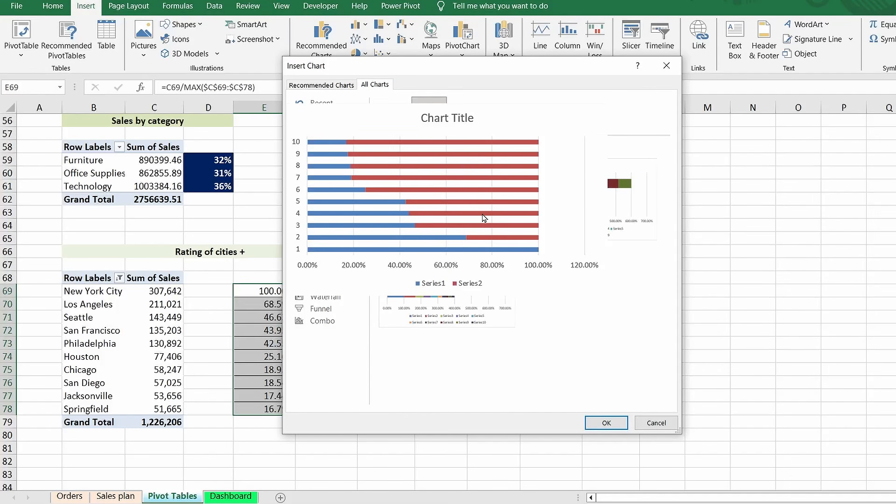
{"action": "left_click", "coordinate": [606, 423]}
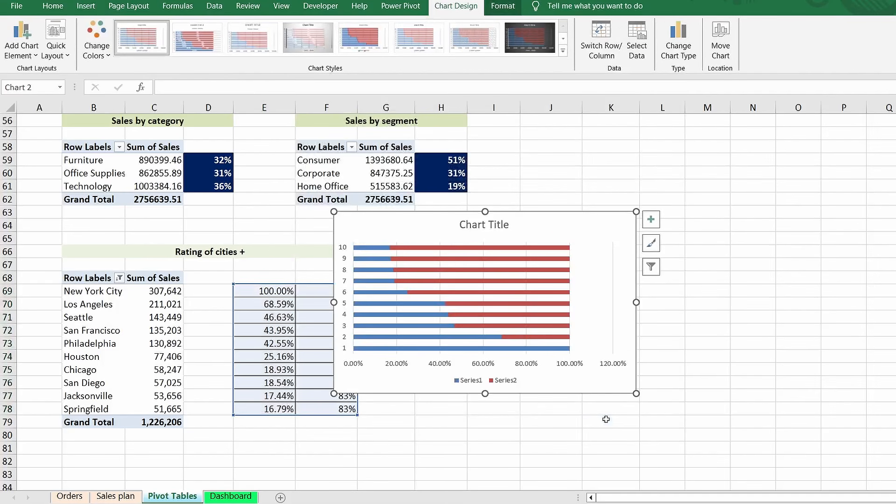
{"action": "left_click_drag", "start_coordinate": [528, 226], "coordinate": [578, 263]}
Step: Set the chart's vertical axis to show categories in reverse order
{"action": "left_click", "coordinate": [397, 318]}
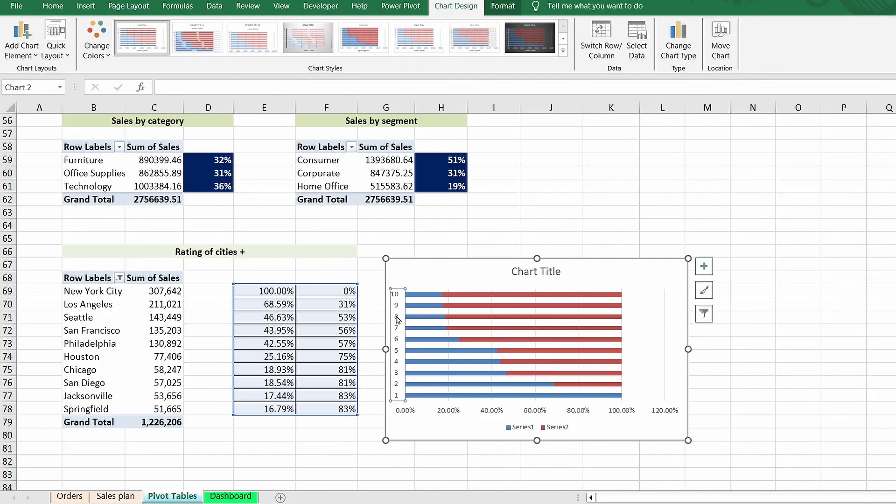
{"action": "double_click", "coordinate": [397, 319]}
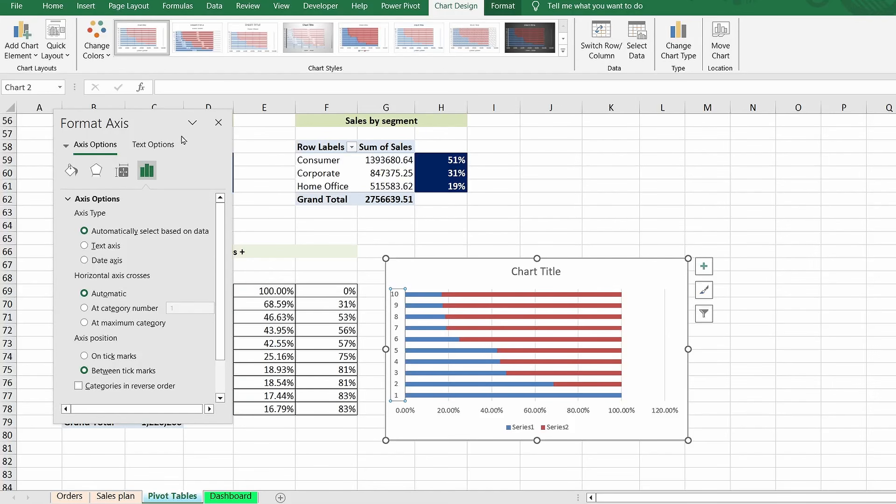
{"action": "left_click_drag", "start_coordinate": [163, 127], "coordinate": [291, 158]}
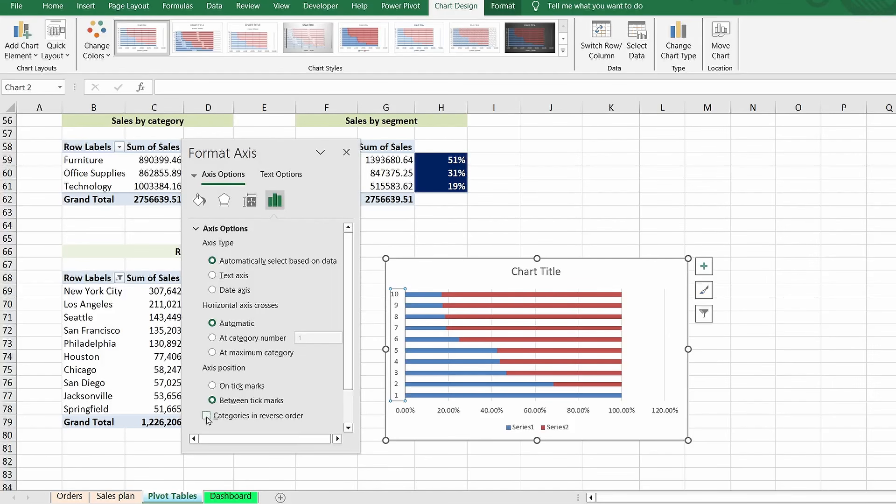
{"action": "left_click", "coordinate": [207, 416]}
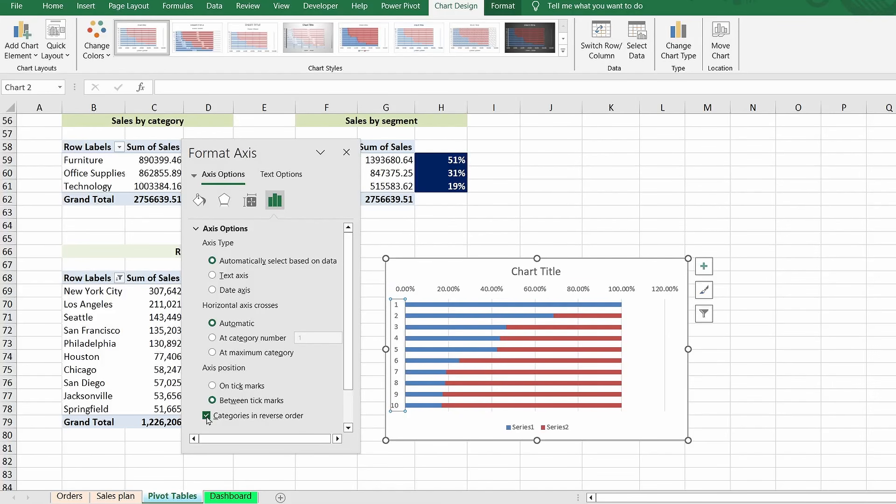
Step: Remove the axes, chart title, gridlines and legend from the stacked bar chart
{"action": "left_click", "coordinate": [705, 269]}
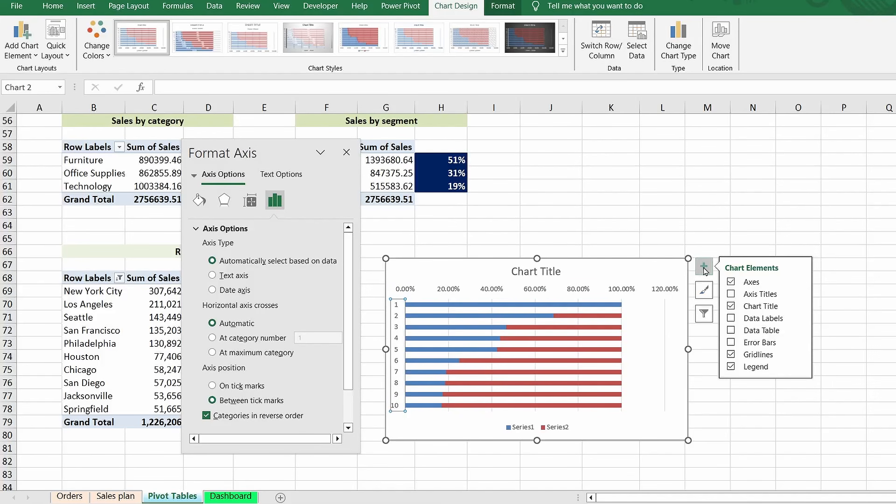
{"action": "left_click", "coordinate": [731, 282]}
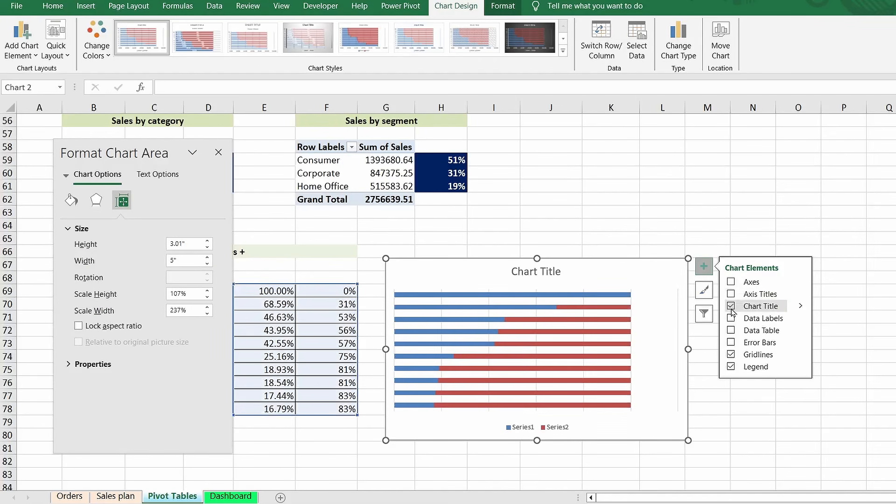
{"action": "left_click", "coordinate": [731, 307]}
{"action": "left_click", "coordinate": [731, 355]}
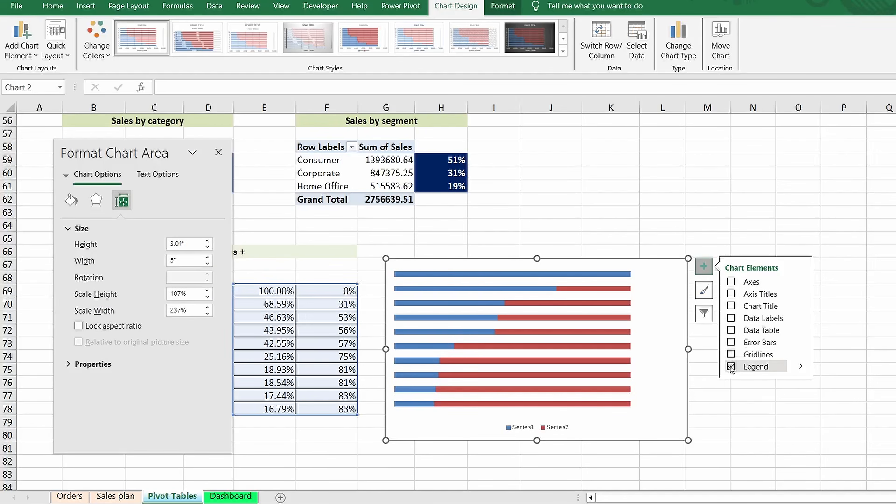
{"action": "left_click", "coordinate": [732, 367]}
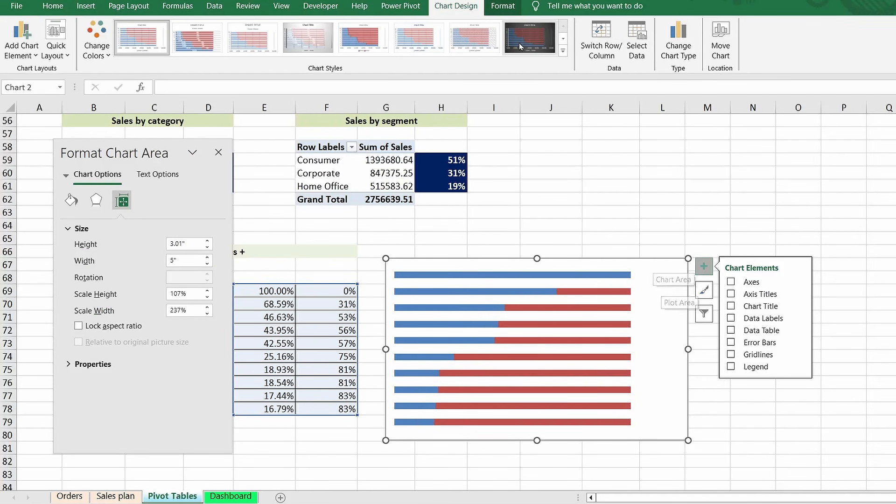
Step: Set the chart area to No Fill and No Outline, and narrow the chart to about 2.68" wide
{"action": "left_click", "coordinate": [505, 8]}
{"action": "left_click", "coordinate": [504, 24]}
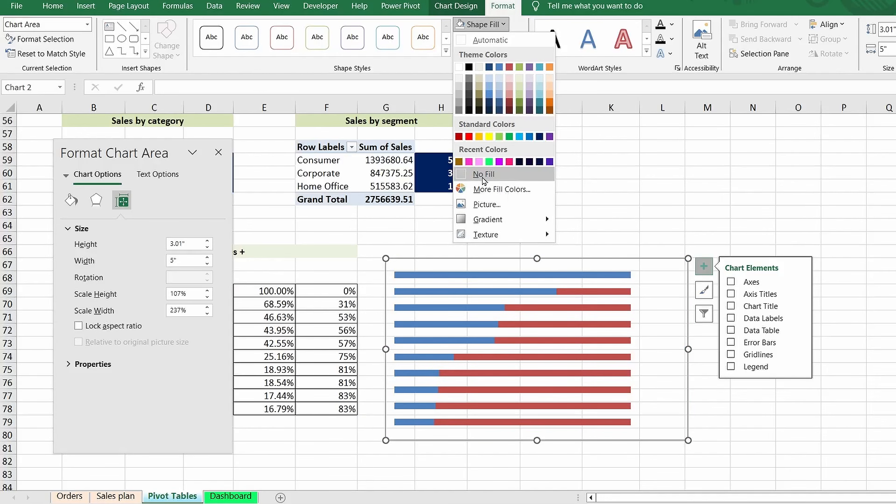
{"action": "left_click", "coordinate": [484, 177]}
{"action": "left_click", "coordinate": [490, 40]}
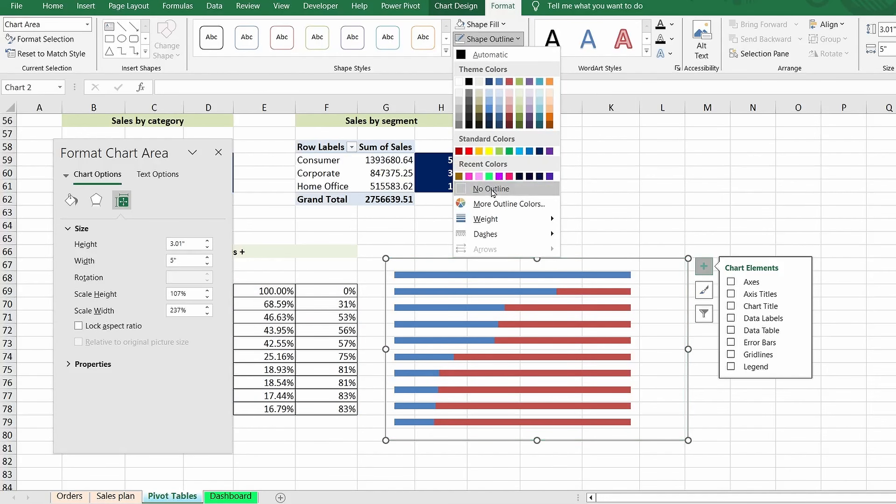
{"action": "left_click", "coordinate": [490, 188]}
{"action": "left_click_drag", "start_coordinate": [690, 350], "coordinate": [548, 350]}
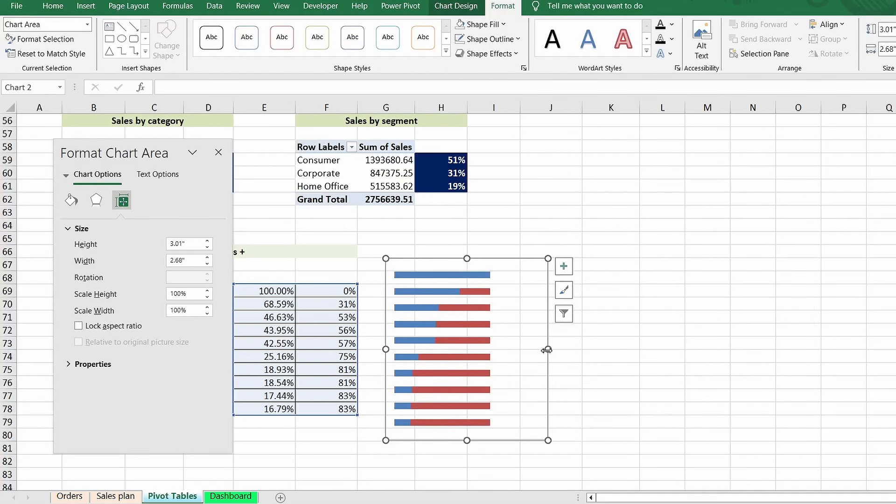
Step: Cut the bar chart and paste it on the Dashboard sheet, placing it beside the top-10 cities' sales values
{"action": "right_click", "coordinate": [508, 266]}
{"action": "left_click", "coordinate": [534, 223]}
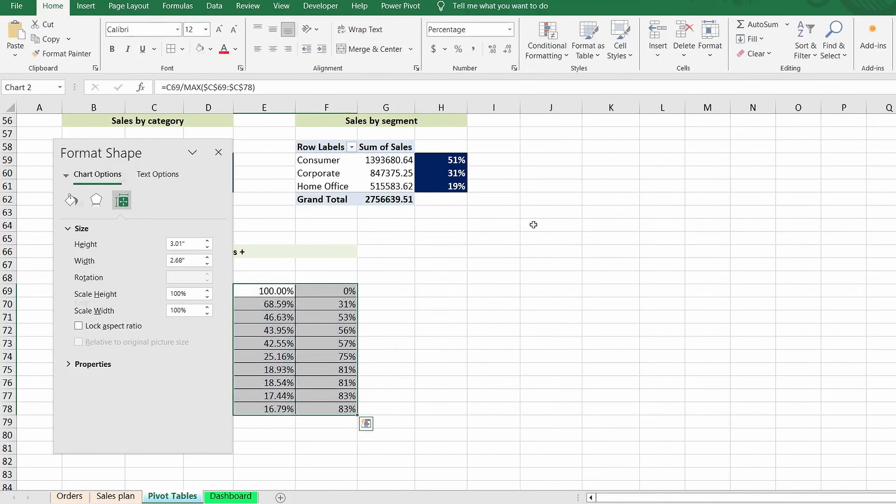
{"action": "left_click", "coordinate": [239, 498]}
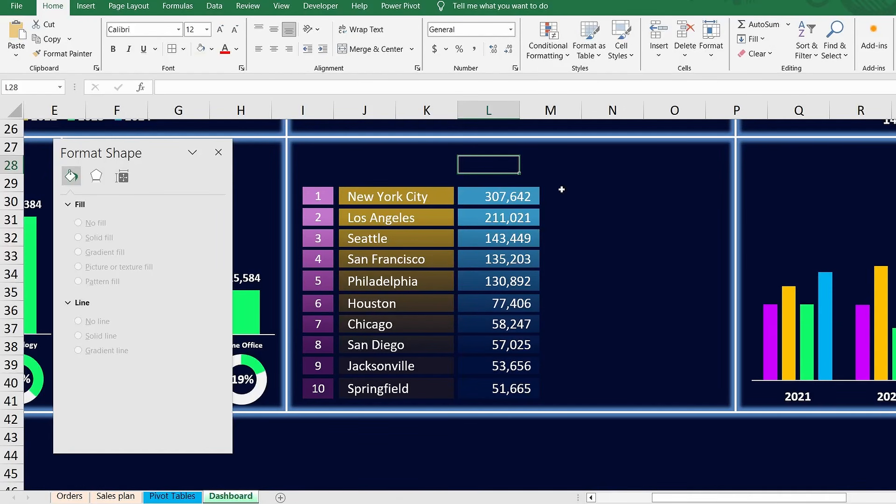
{"action": "left_click", "coordinate": [584, 188]}
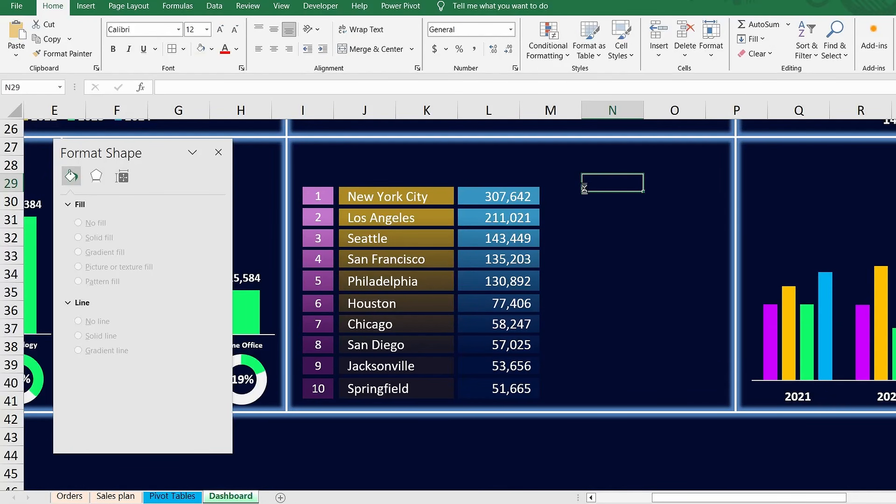
{"action": "key", "text": "ctrl+v"}
{"action": "left_click_drag", "start_coordinate": [608, 176], "coordinate": [558, 168]}
Step: Fill the chart's first bar series (E69:E78) with the bright green used on the dashboard
{"action": "left_click", "coordinate": [583, 194]}
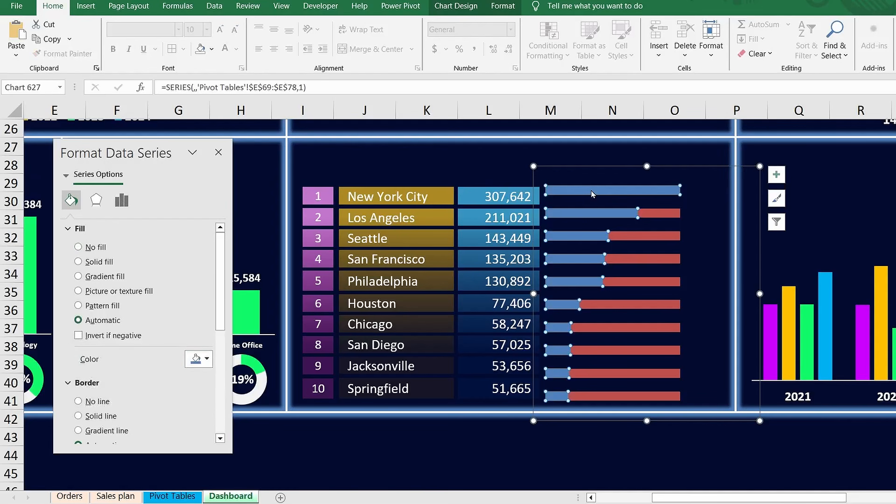
{"action": "left_click", "coordinate": [208, 360]}
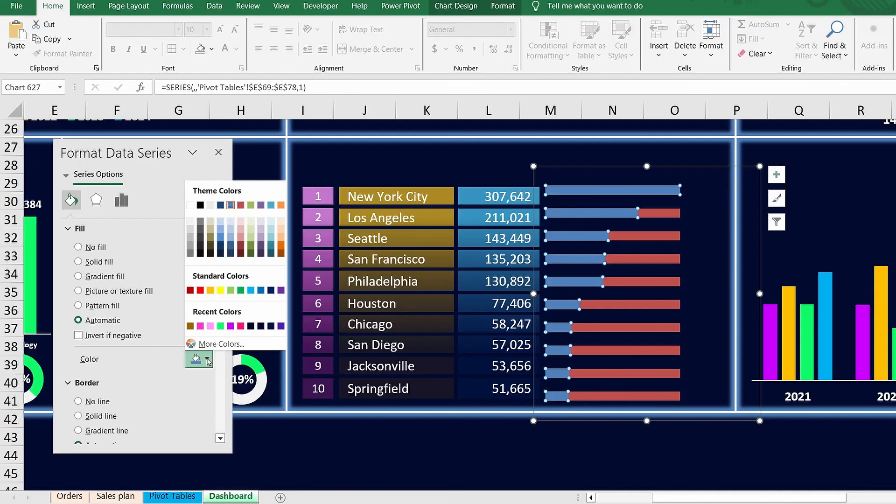
{"action": "left_click", "coordinate": [220, 326]}
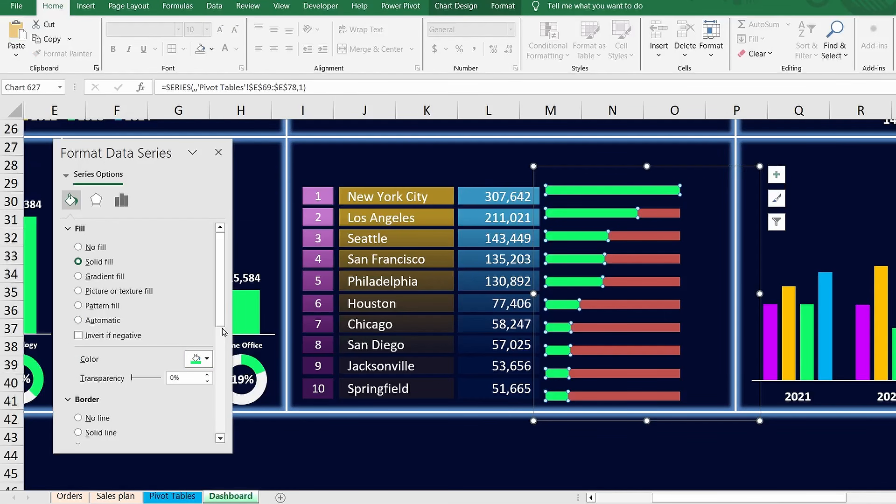
Step: Add a glow effect with a size of 3 pt to the green bar series
{"action": "left_click", "coordinate": [97, 200]}
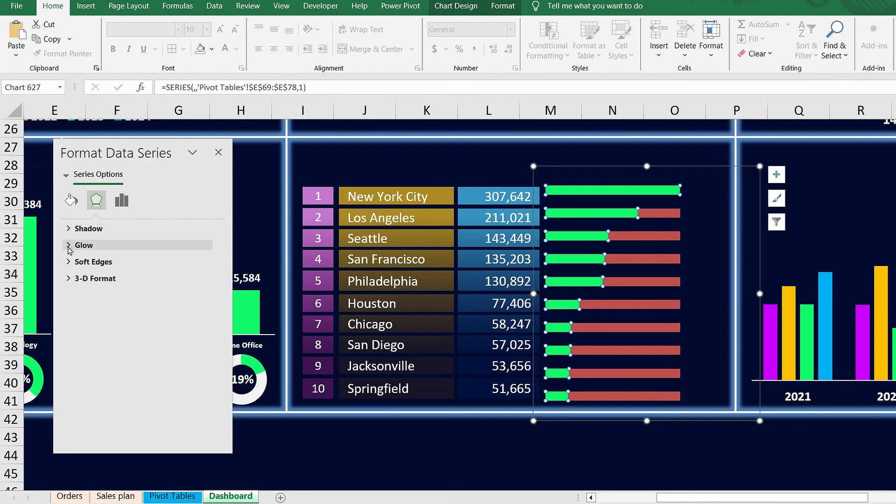
{"action": "left_click", "coordinate": [69, 246]}
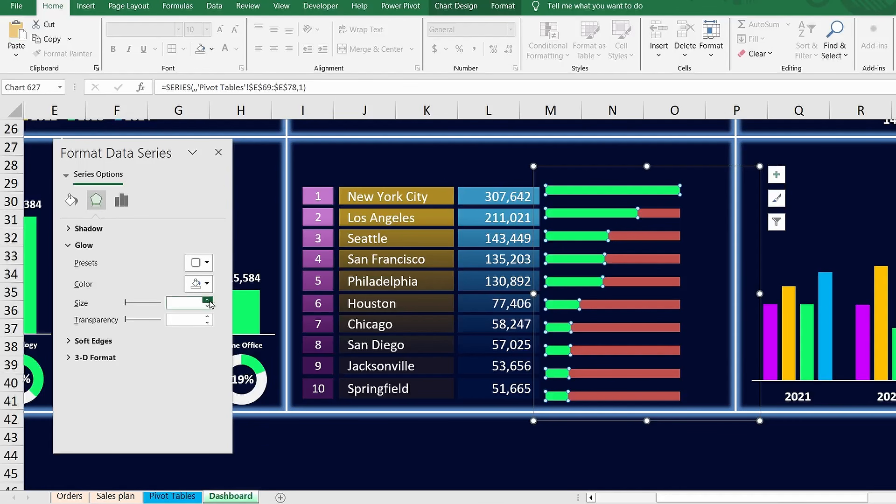
{"action": "left_click", "coordinate": [208, 300]}
{"action": "left_click", "coordinate": [207, 300]}
{"action": "left_click", "coordinate": [207, 300]}
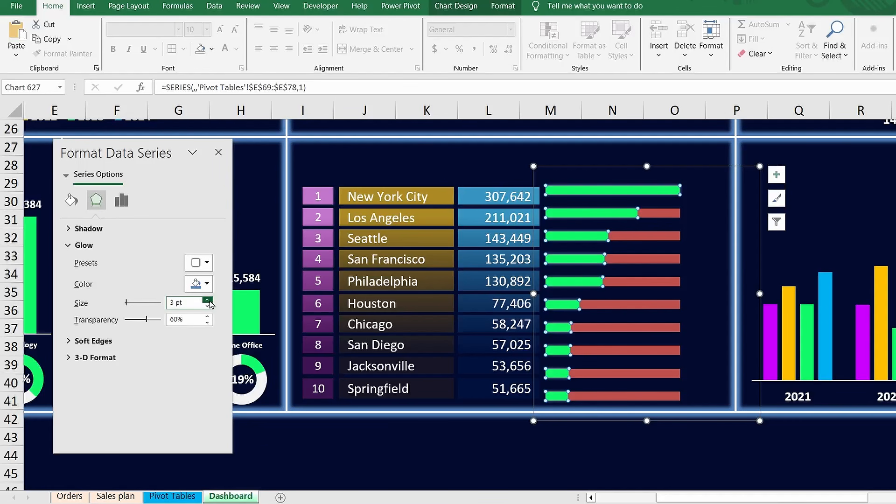
Step: Fill the chart's second bar series (F69:F78) with the lightest blue theme color
{"action": "left_click", "coordinate": [631, 283]}
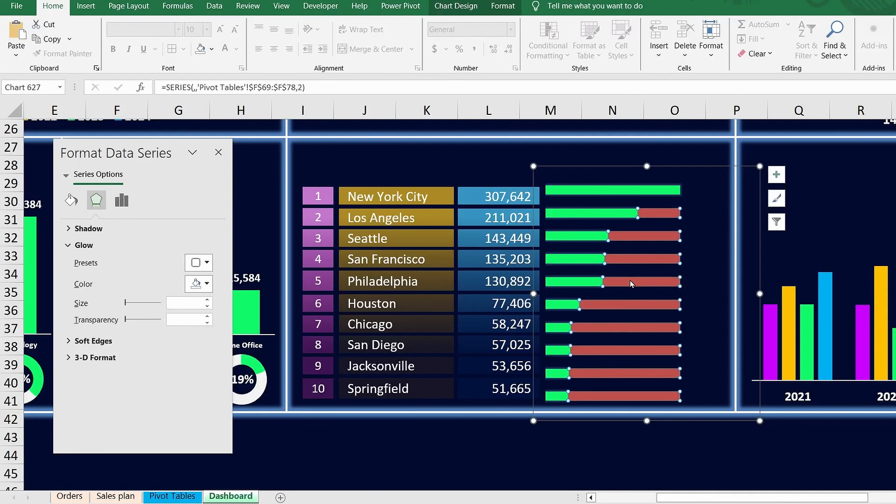
{"action": "left_click", "coordinate": [71, 201]}
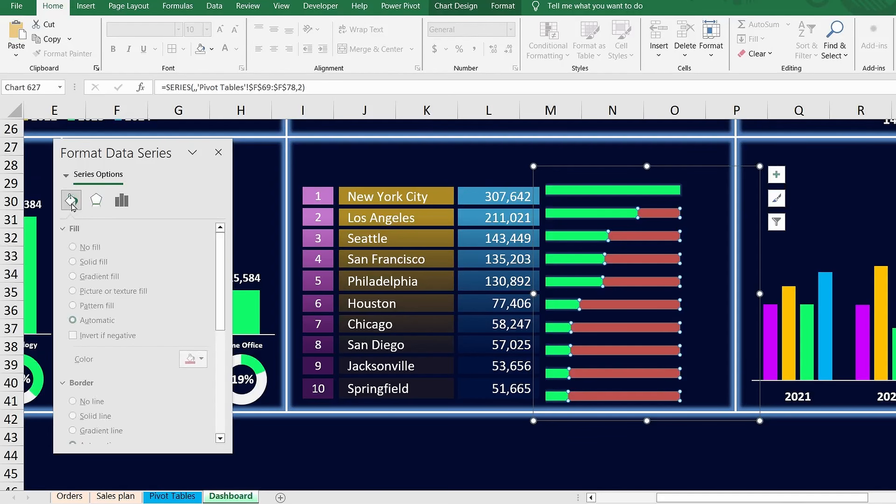
{"action": "scroll", "coordinate": [114, 275], "scroll_direction": "down", "scroll_amount": 1}
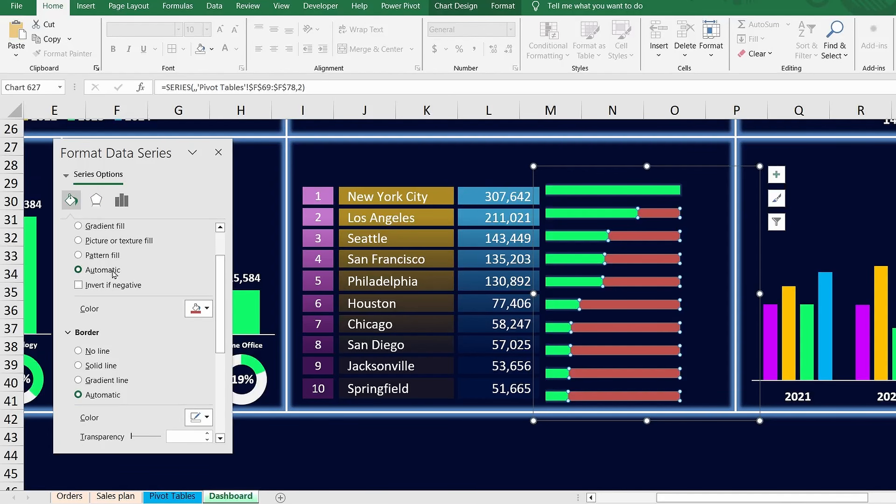
{"action": "left_click", "coordinate": [206, 309]}
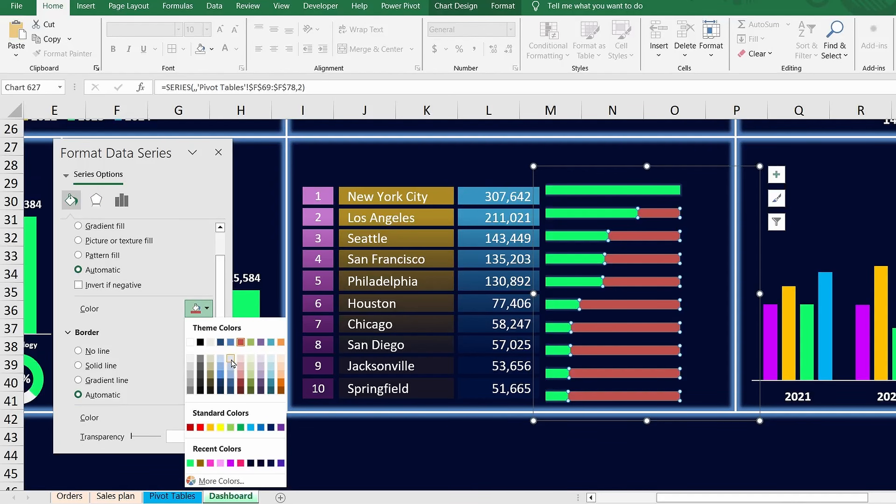
{"action": "left_click", "coordinate": [230, 358]}
Step: Add a glow effect with a size of 3 pt to the light blue bar series
{"action": "left_click", "coordinate": [96, 200]}
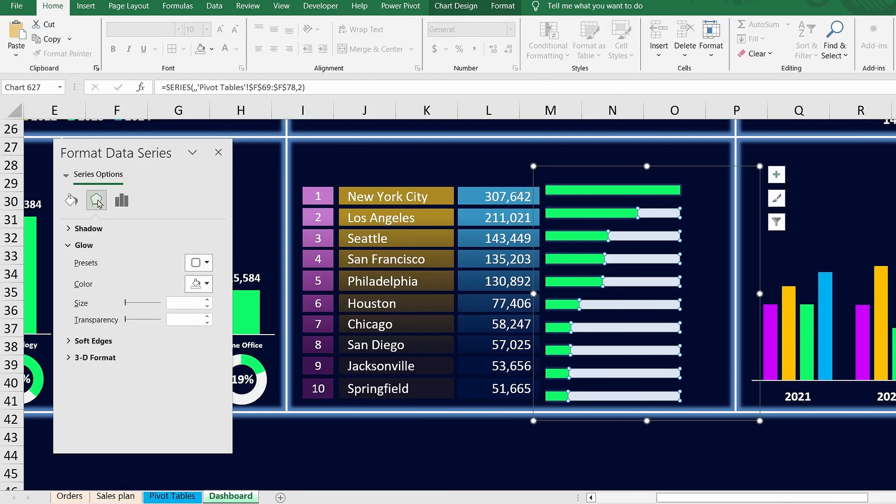
{"action": "left_click", "coordinate": [207, 300]}
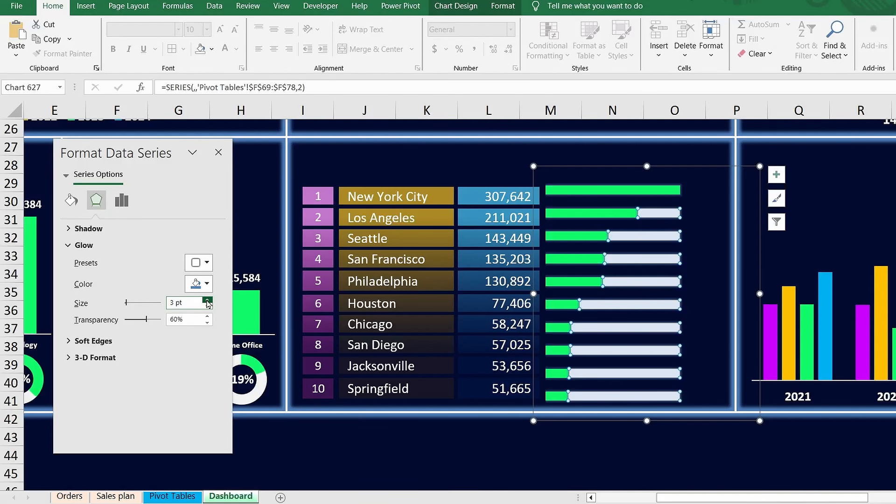
Step: Shorten the chart to 2.88" high to match the city rows and set the bars' gap width to 27%
{"action": "left_click", "coordinate": [122, 200]}
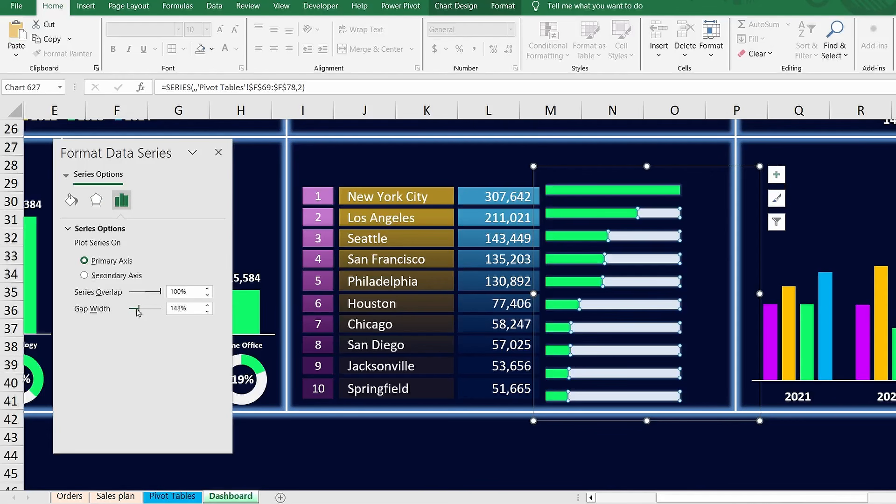
{"action": "left_click_drag", "start_coordinate": [138, 311], "coordinate": [134, 312]}
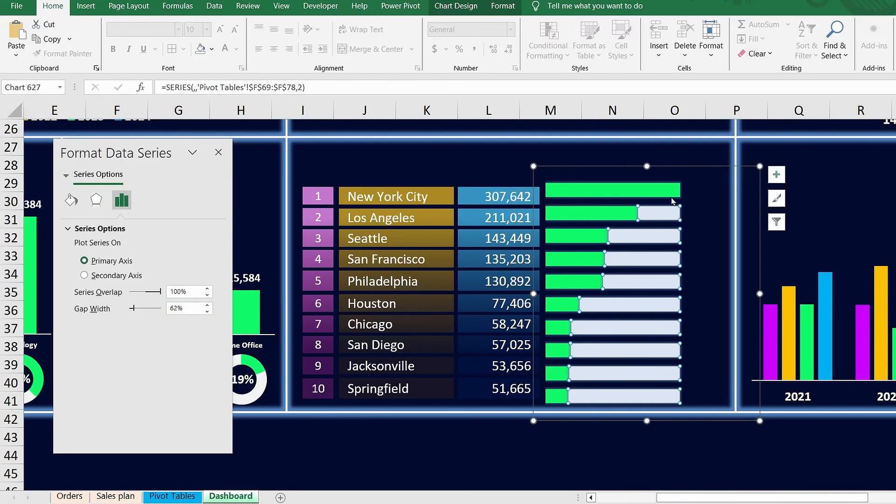
{"action": "left_click_drag", "start_coordinate": [647, 166], "coordinate": [623, 172]}
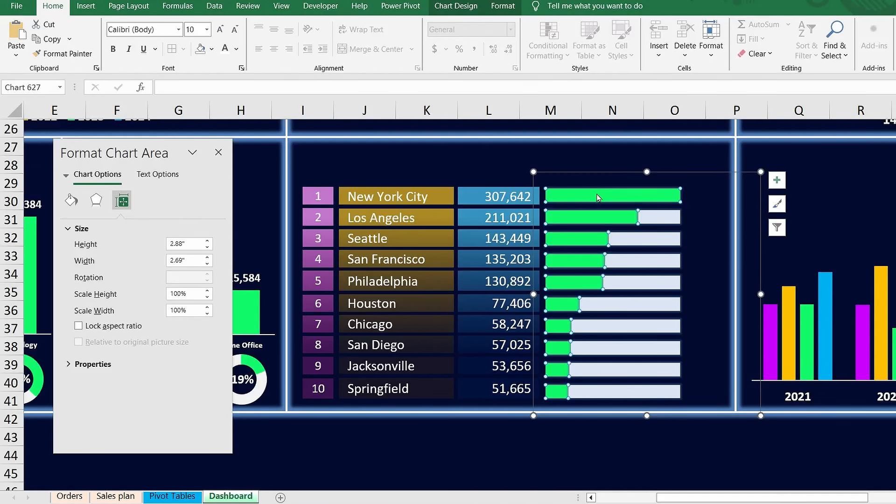
{"action": "left_click", "coordinate": [600, 197]}
{"action": "left_click", "coordinate": [207, 311]}
{"action": "left_click", "coordinate": [207, 312]}
{"action": "left_click", "coordinate": [207, 312]}
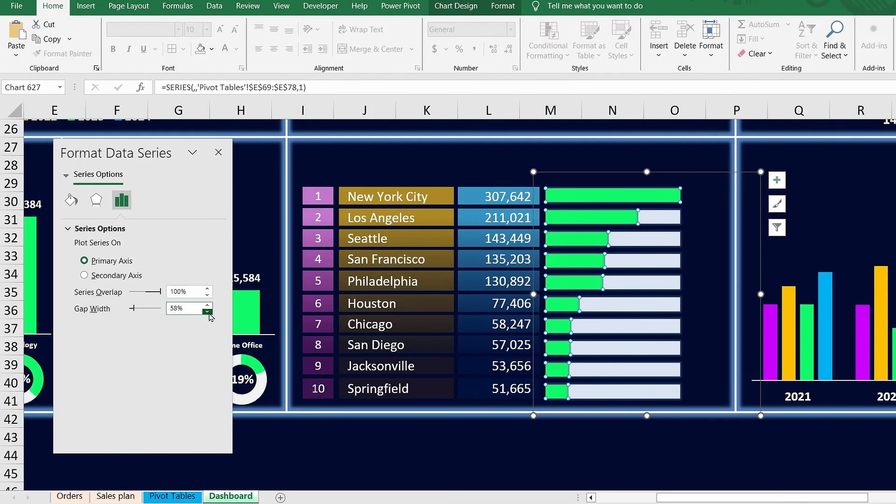
{"action": "left_click", "coordinate": [207, 311]}
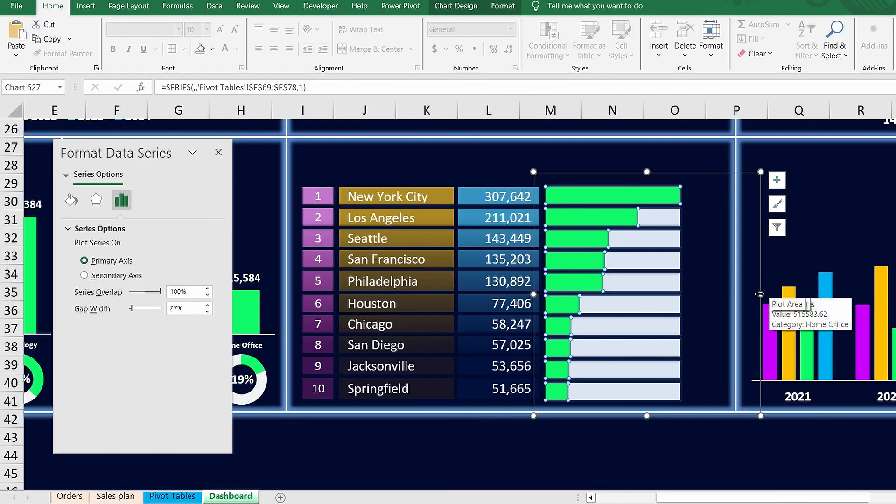
Step: Resize the bar chart to about 1.96" wide and 2.84" high and nudge it against the sales values
{"action": "left_click_drag", "start_coordinate": [761, 294], "coordinate": [696, 294]}
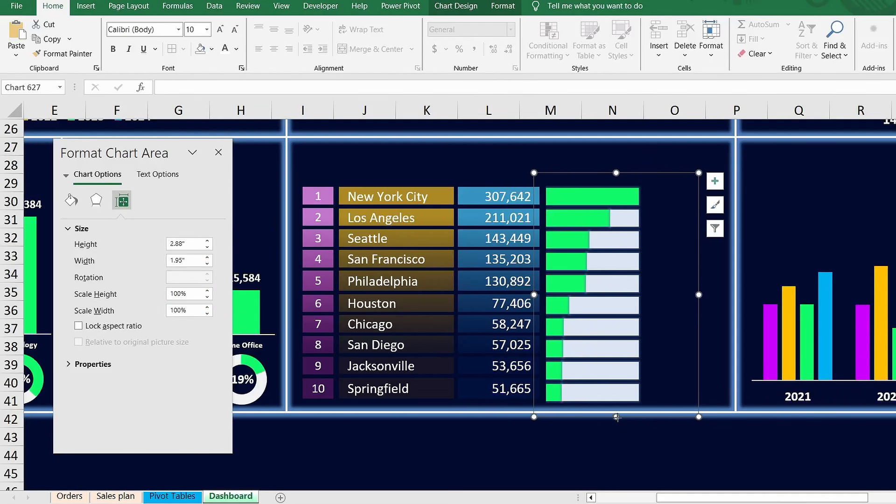
{"action": "left_click_drag", "start_coordinate": [616, 417], "coordinate": [617, 413]}
{"action": "key", "text": "ctrl+Up"}
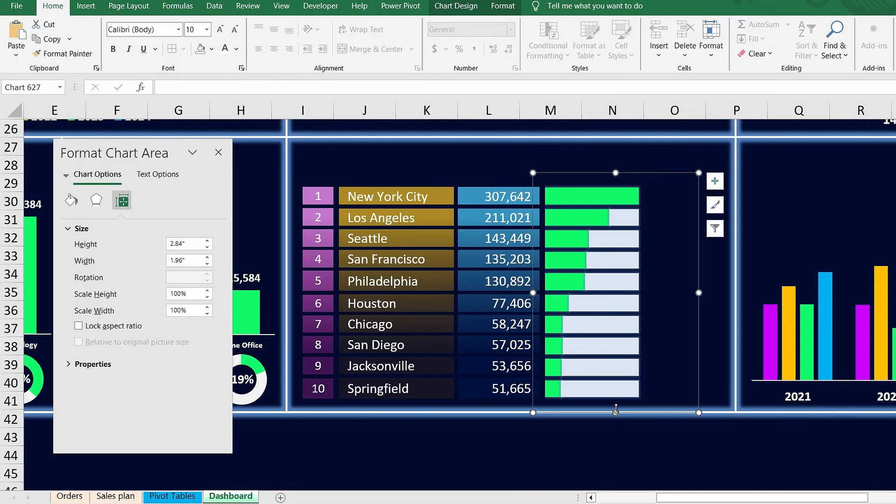
{"action": "key", "text": "ctrl+Left"}
{"action": "key", "text": "ctrl+Left"}
{"action": "key", "text": "ctrl+Left"}
{"action": "key", "text": "ctrl+Left"}
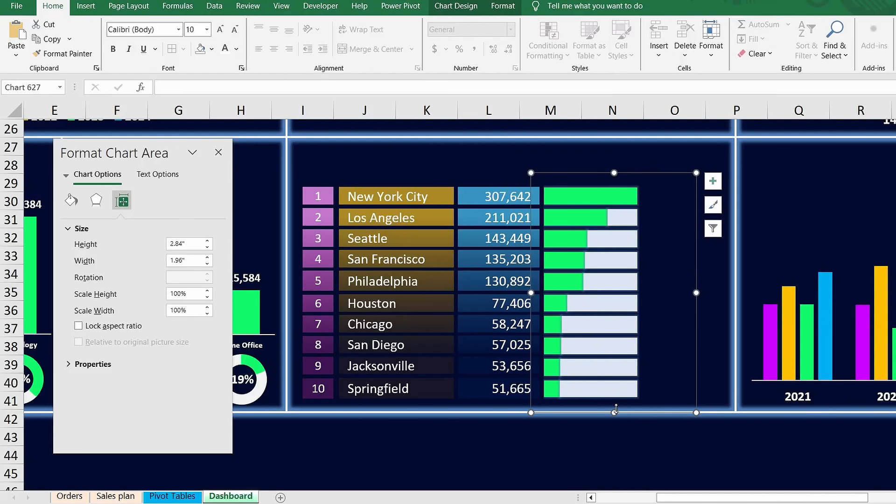
{"action": "left_click", "coordinate": [478, 153]}
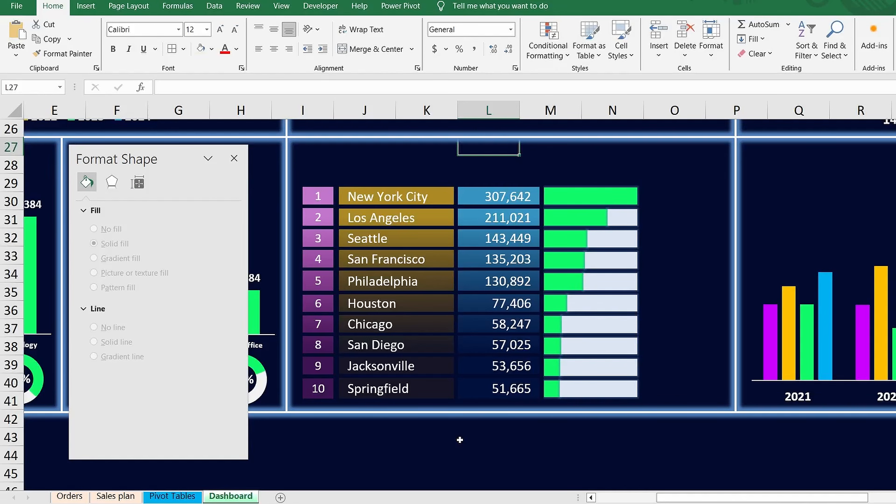
Step: Draw an isosceles triangle about 0.43" high and 0.48" wide beside the city bar chart
{"action": "left_click", "coordinate": [86, 5]}
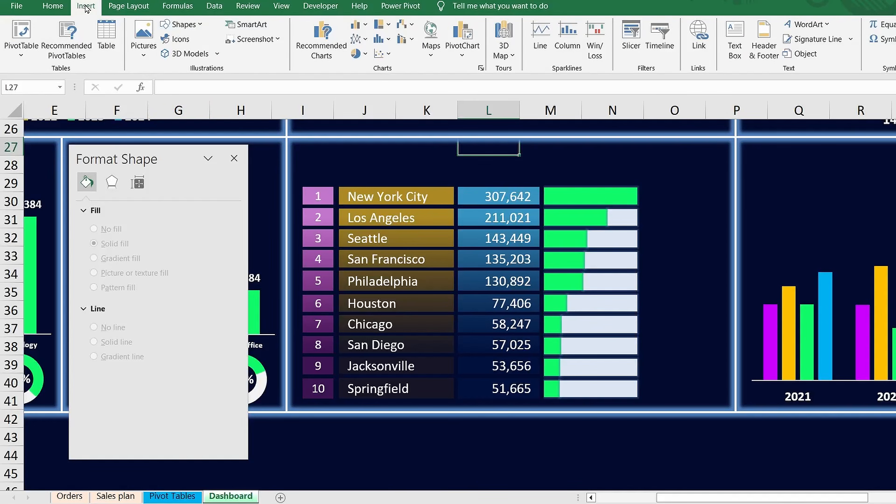
{"action": "left_click", "coordinate": [200, 27]}
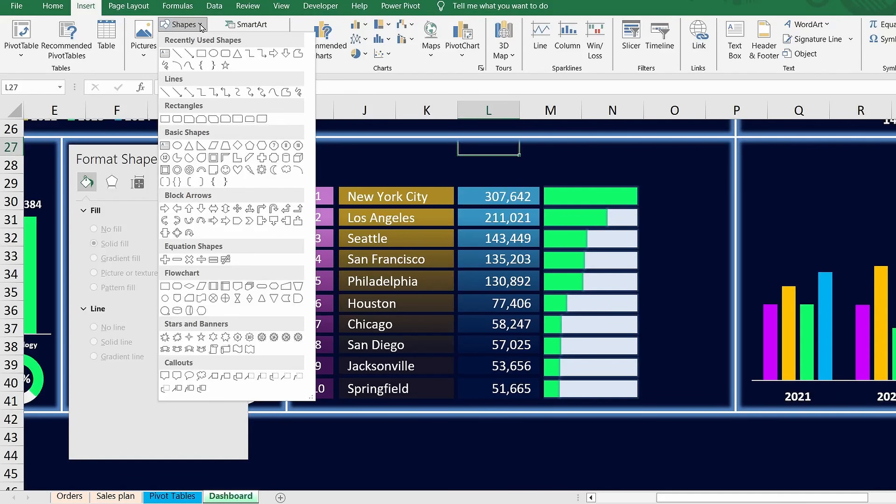
{"action": "left_click", "coordinate": [189, 148]}
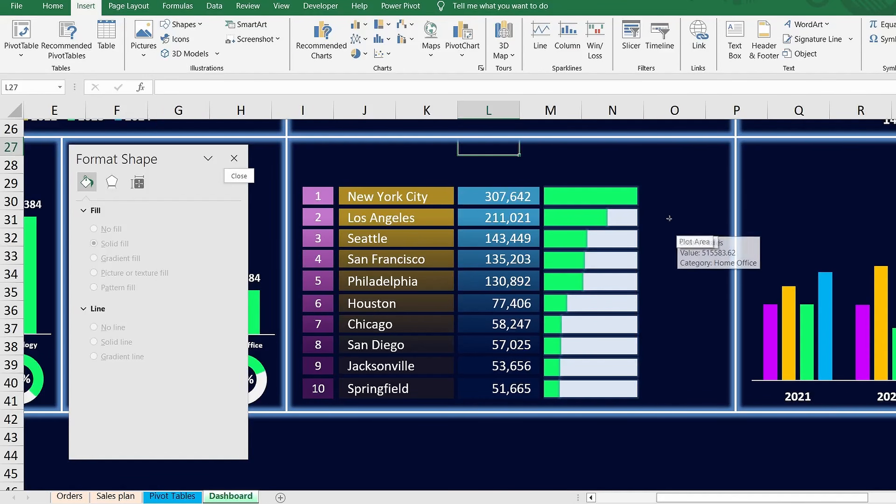
{"action": "mouse_move", "coordinate": [670, 208]}
{"action": "left_mouse_down"}
{"action": "mouse_move", "coordinate": [710, 244]}
{"action": "mouse_move", "coordinate": [689, 238]}
{"action": "left_mouse_up"}
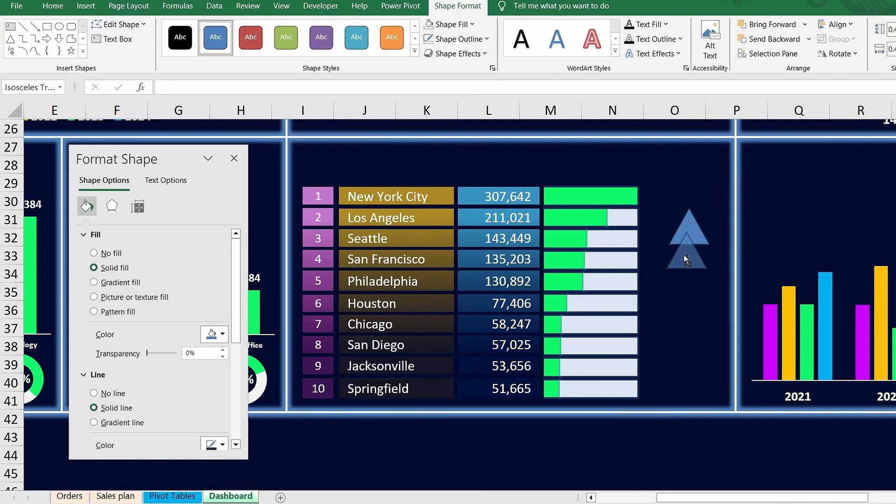
Step: Duplicate the triangle directly below the original and flip the copy vertically
{"action": "left_click_drag", "start_coordinate": [685, 271], "coordinate": [686, 275]}
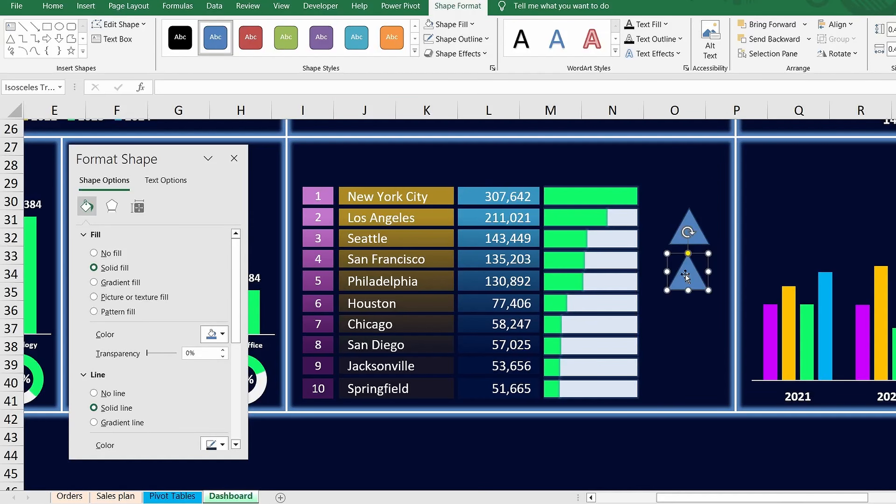
{"action": "left_click", "coordinate": [853, 58]}
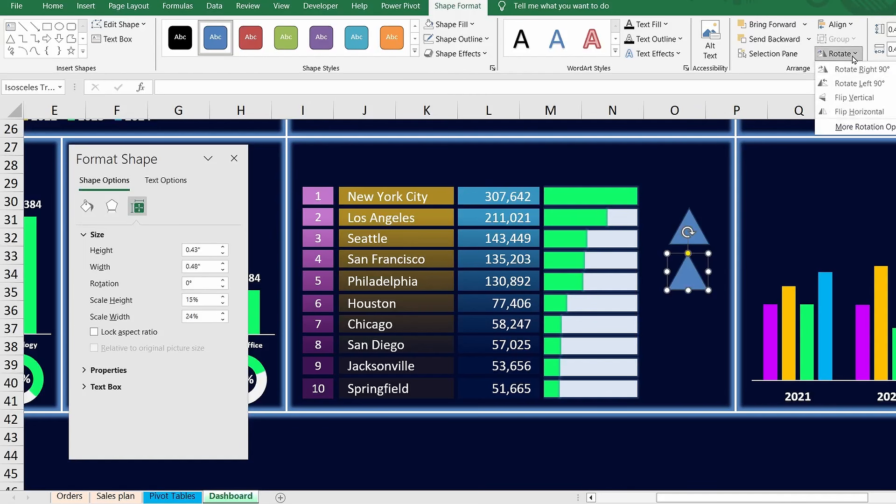
{"action": "left_click", "coordinate": [846, 97]}
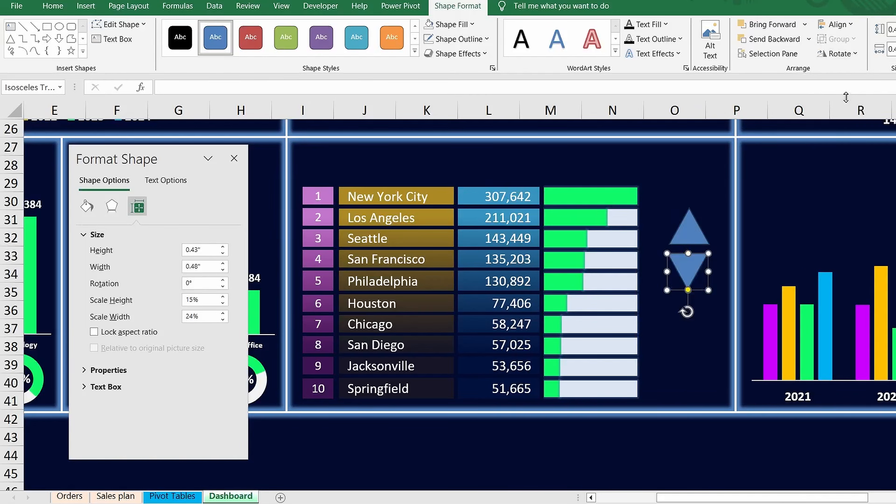
Step: Align the two triangles along their left edges and nudge them slightly to the right
{"action": "left_click", "coordinate": [689, 229], "text": "shift"}
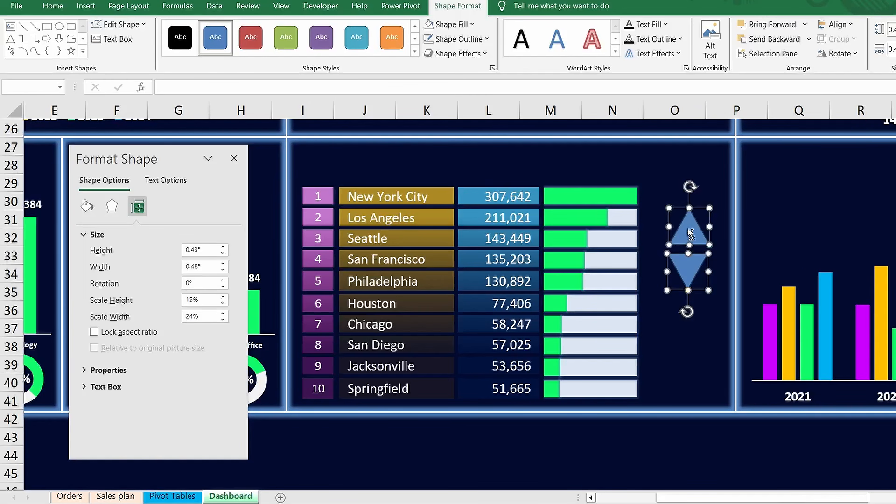
{"action": "left_click", "coordinate": [846, 26]}
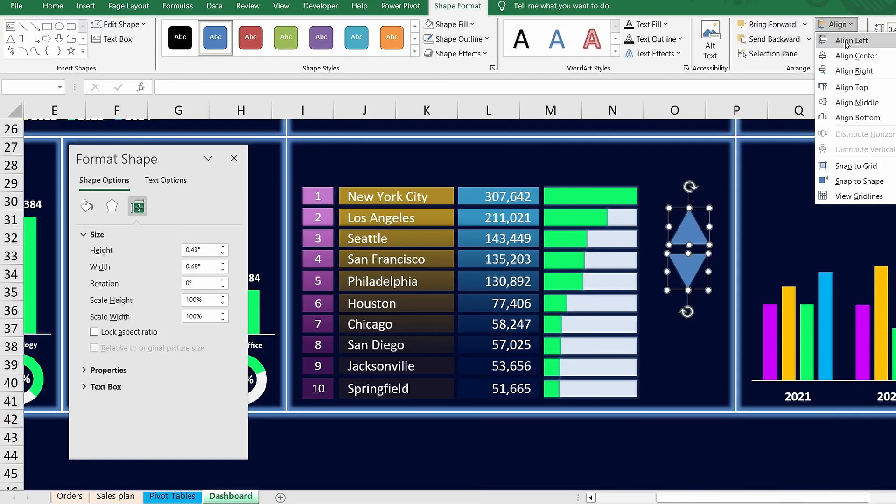
{"action": "left_click", "coordinate": [846, 44]}
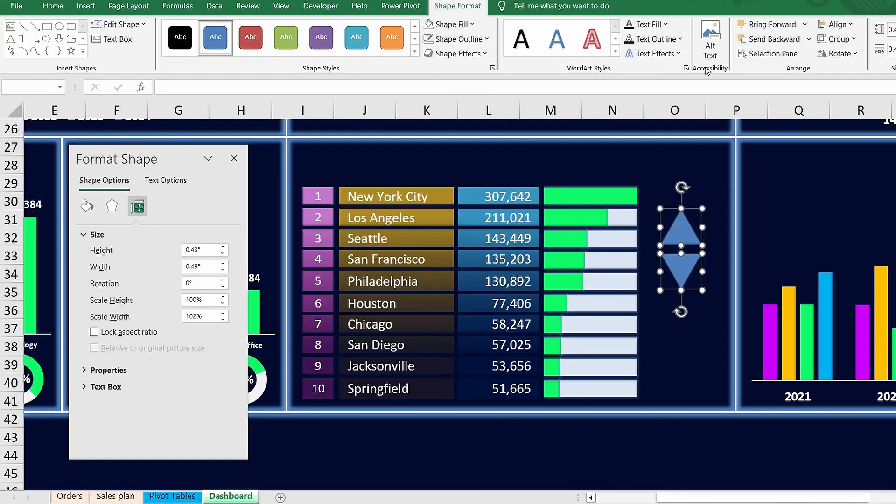
{"action": "key", "text": "Right"}
{"action": "left_click", "coordinate": [708, 333]}
Step: Move the downward-pointing triangle down beside the Jacksonville row, leaving space between the two triangles
{"action": "left_click", "coordinate": [685, 273]}
{"action": "key", "text": "Down"}
{"action": "key", "text": "Down"}
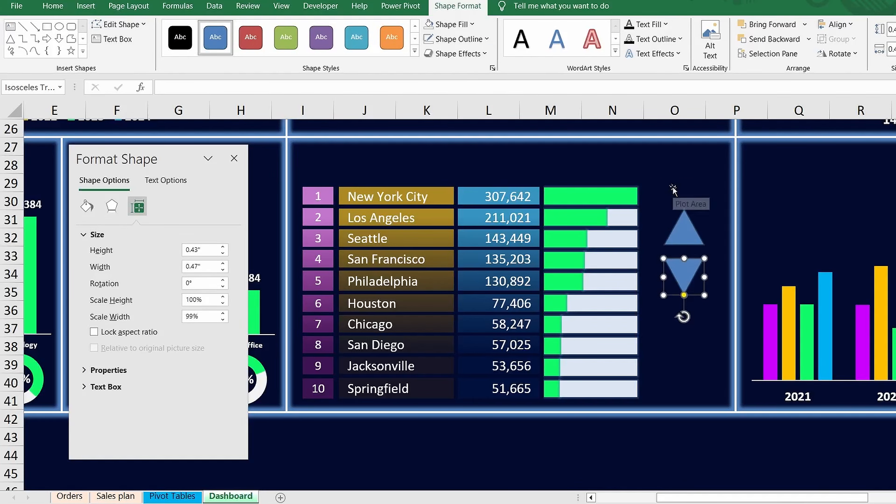
{"action": "key", "text": "Down"}
{"action": "key", "text": "Down"}
{"action": "key", "text": "Down"}
{"action": "key", "text": "Down"}
{"action": "key", "text": "Down"}
{"action": "key", "text": "Down"}
{"action": "key", "text": "Down"}
{"action": "key", "text": "Down"}
{"action": "key", "text": "Down"}
{"action": "key", "text": "Down"}
{"action": "key", "text": "Down"}
{"action": "key", "text": "Down"}
{"action": "key", "text": "Down"}
{"action": "key", "text": "Down"}
{"action": "key", "text": "Down"}
{"action": "key", "text": "Down"}
{"action": "key", "text": "Down"}
{"action": "key", "text": "Down"}
{"action": "key", "text": "Down"}
{"action": "key", "text": "Down"}
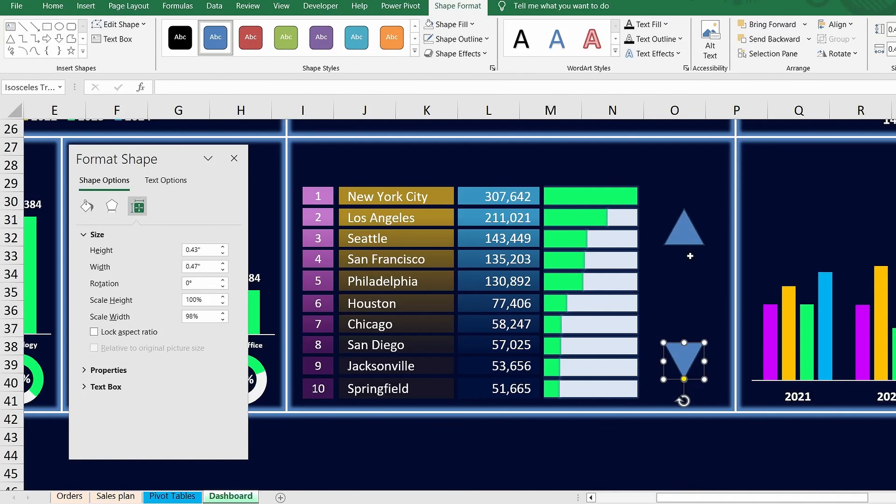
{"action": "left_click", "coordinate": [690, 256]}
Step: Insert a text box between the two triangles with the text "Best result"
{"action": "left_click", "coordinate": [83, 7]}
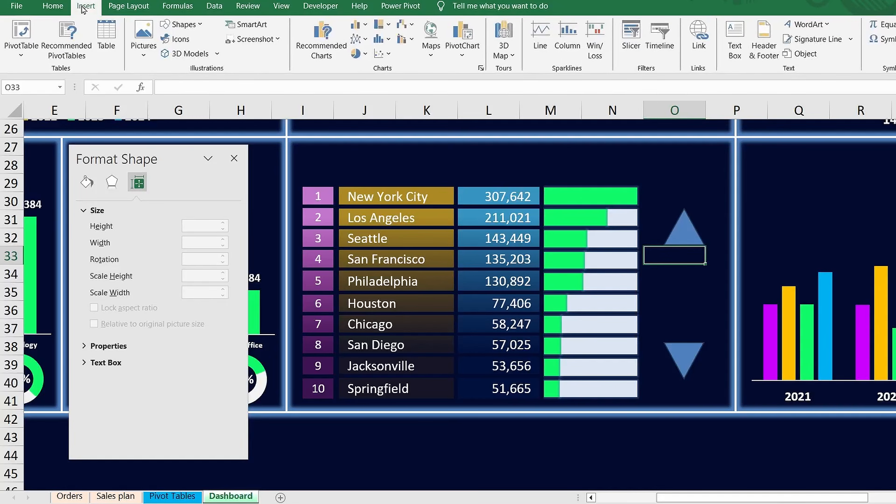
{"action": "left_click", "coordinate": [181, 24]}
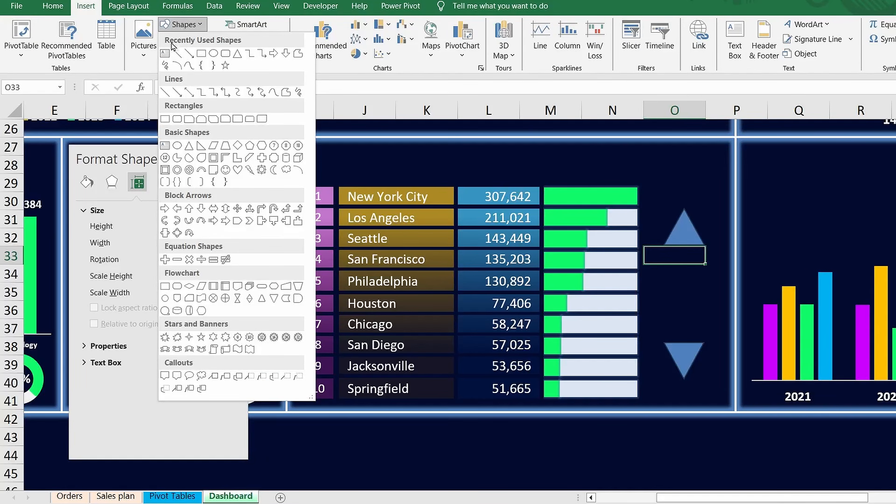
{"action": "left_click", "coordinate": [165, 53]}
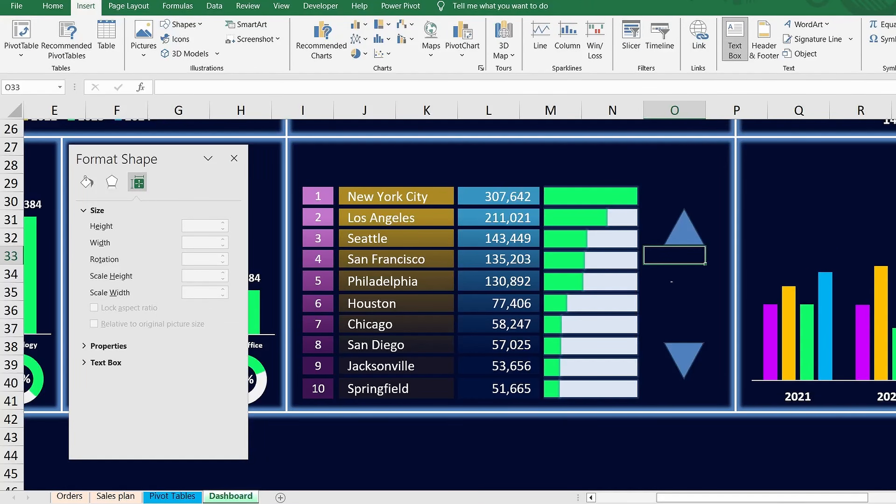
{"action": "left_click", "coordinate": [671, 281]}
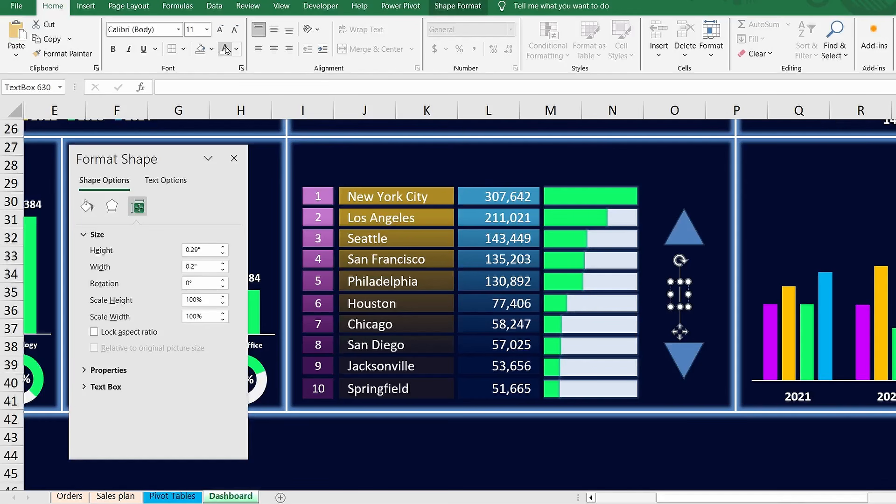
{"action": "type", "text": "Best"}
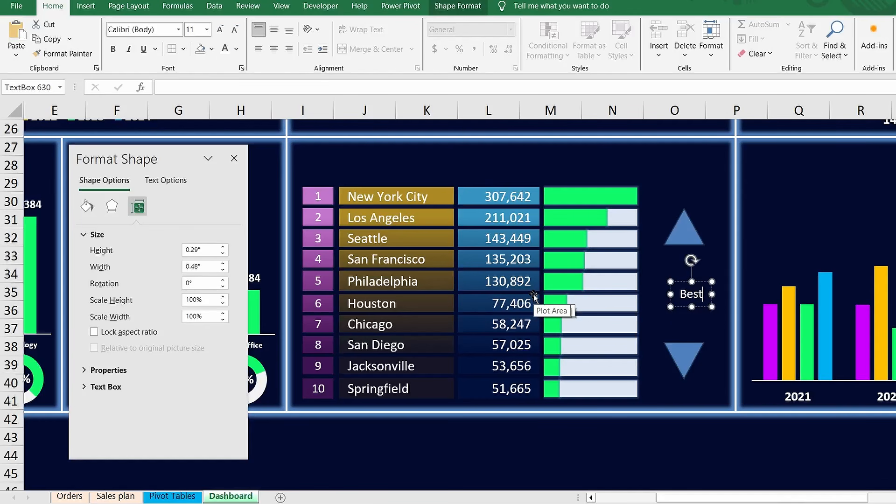
{"action": "type", "text": " result"}
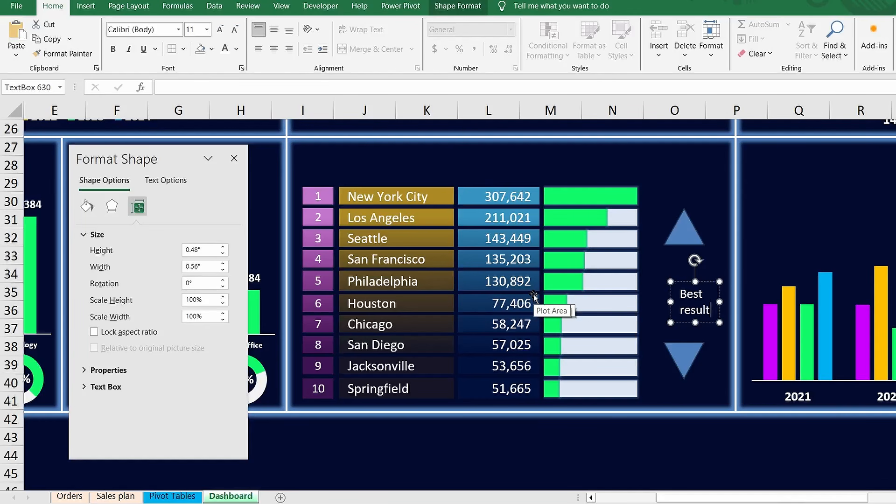
Step: Format the "Best result" label as centered 10 pt text and place it directly under the upper triangle
{"action": "key", "text": "ctrl+a"}
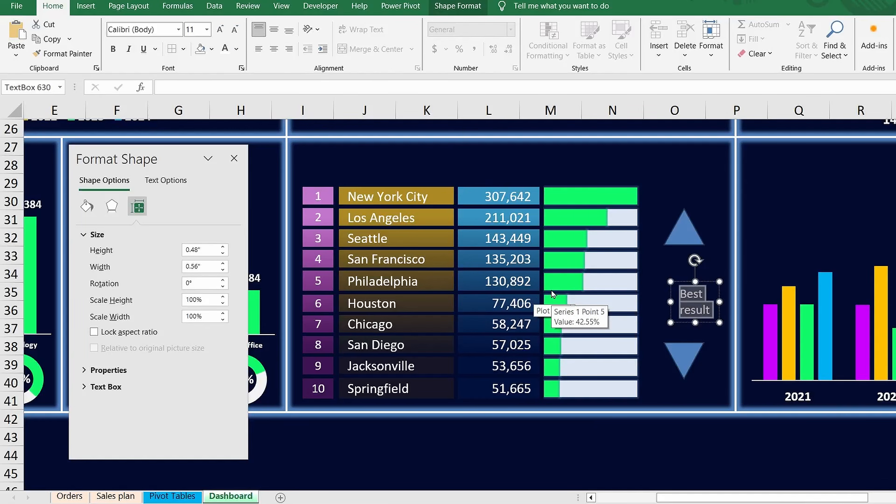
{"action": "left_click", "coordinate": [233, 31]}
{"action": "left_click", "coordinate": [234, 31]}
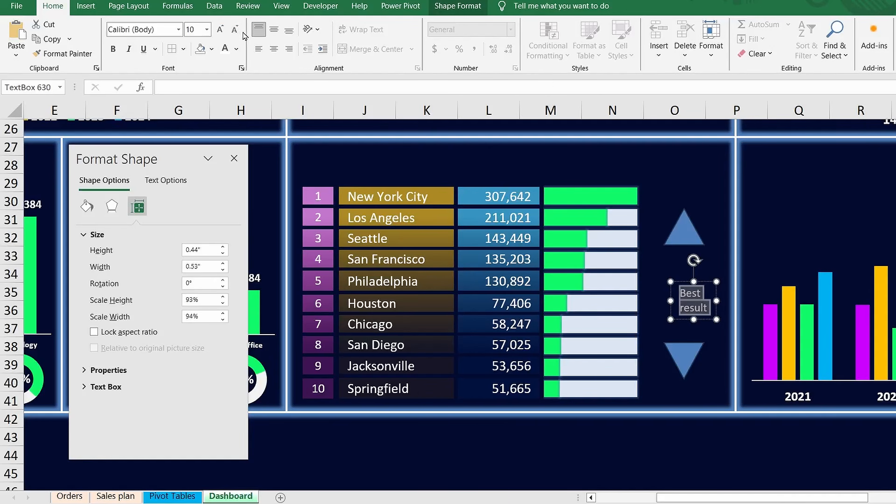
{"action": "left_click", "coordinate": [278, 51]}
{"action": "left_click", "coordinate": [686, 282]}
{"action": "left_click_drag", "start_coordinate": [685, 281], "coordinate": [676, 241]}
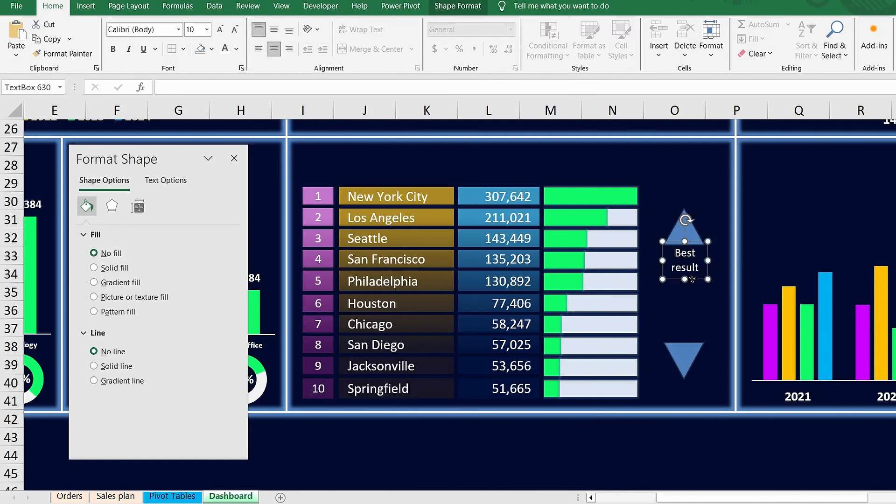
Step: Duplicate the "Best result" label above the lower triangle and change the copy's text to "Worst result"
{"action": "left_click_drag", "start_coordinate": [692, 279], "coordinate": [696, 337]}
{"action": "left_click_drag", "start_coordinate": [697, 337], "coordinate": [697, 337]}
{"action": "left_click", "coordinate": [696, 312]}
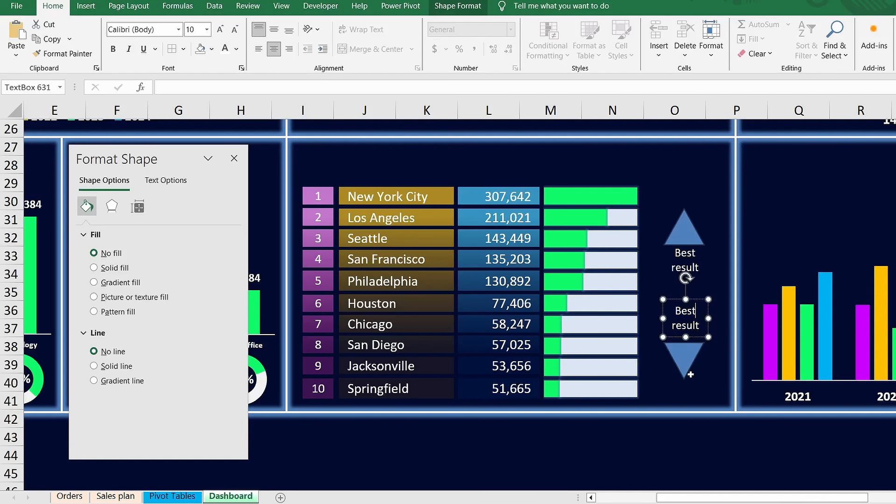
{"action": "key", "text": "BackSpace"}
{"action": "key", "text": "BackSpace"}
{"action": "key", "text": "BackSpace"}
{"action": "type", "text": "Worst"}
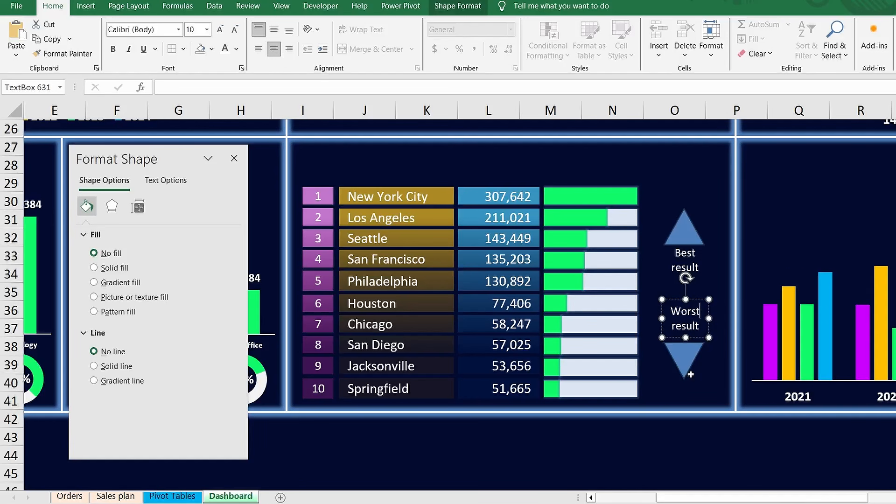
{"action": "key", "text": "Escape"}
{"action": "key", "text": "Escape"}
Step: Nudge the "Worst result" label down until it sits just above the lower triangle
{"action": "left_click", "coordinate": [684, 331]}
{"action": "key", "text": "Down"}
{"action": "key", "text": "Down"}
{"action": "key", "text": "Down"}
{"action": "key", "text": "Down"}
{"action": "key", "text": "Down"}
{"action": "key", "text": "Down"}
{"action": "key", "text": "Down"}
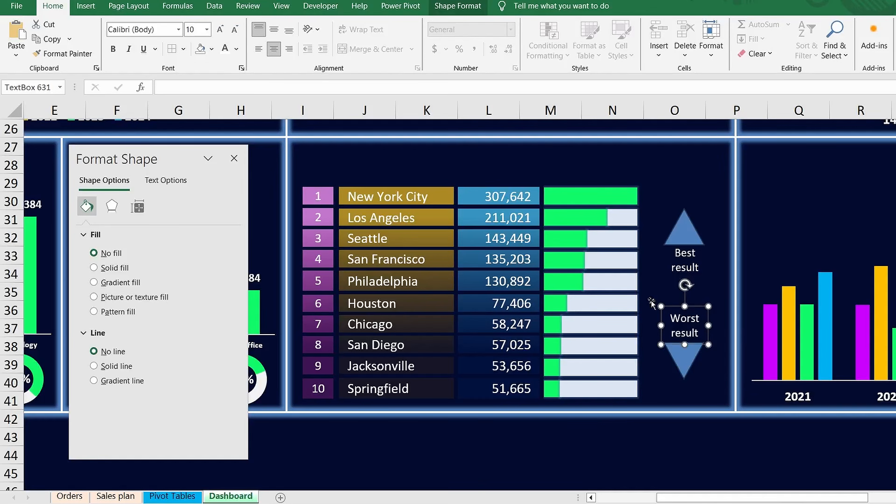
Step: Nudge the "Best result" and "Worst result" labels together so they line up with the triangles
{"action": "left_click", "coordinate": [684, 261], "text": "ctrl"}
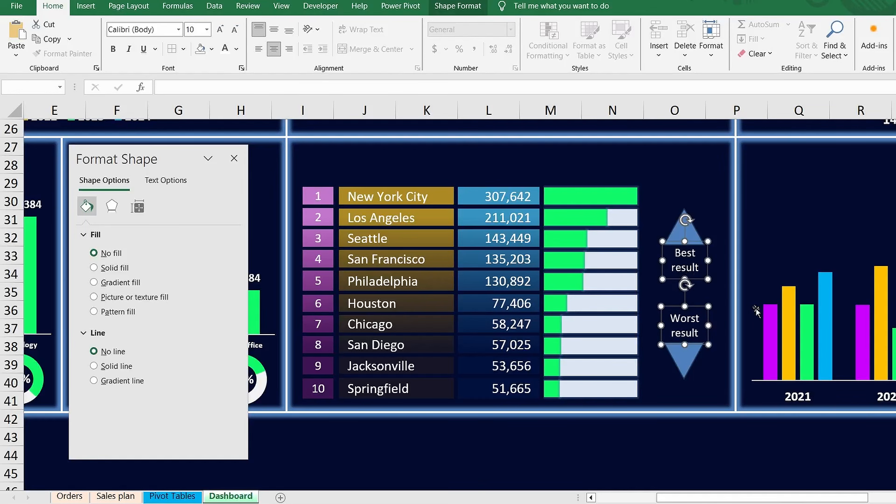
{"action": "key", "text": "Right"}
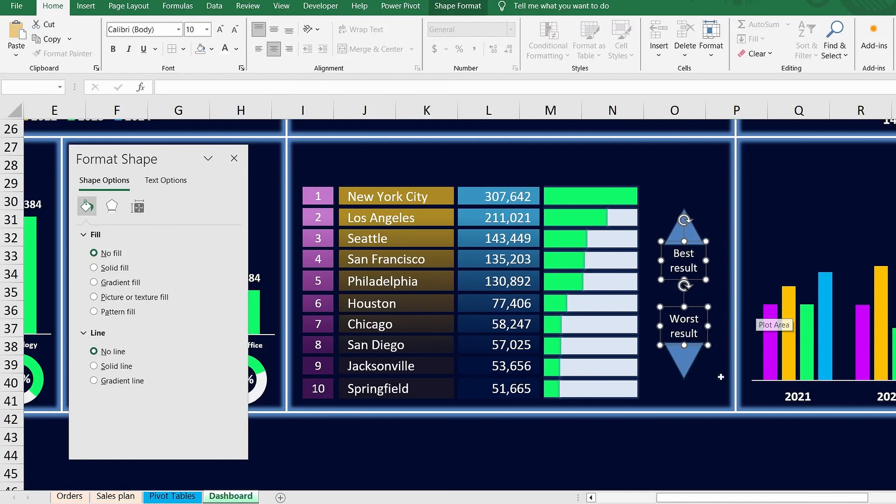
{"action": "left_click", "coordinate": [717, 402]}
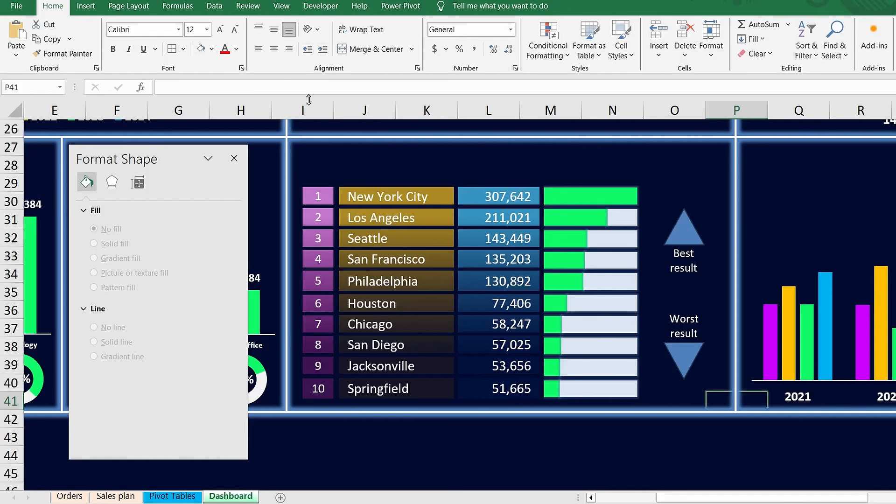
Step: Draw a straight horizontal line between the "Best result" and "Worst result" labels
{"action": "left_click", "coordinate": [85, 7]}
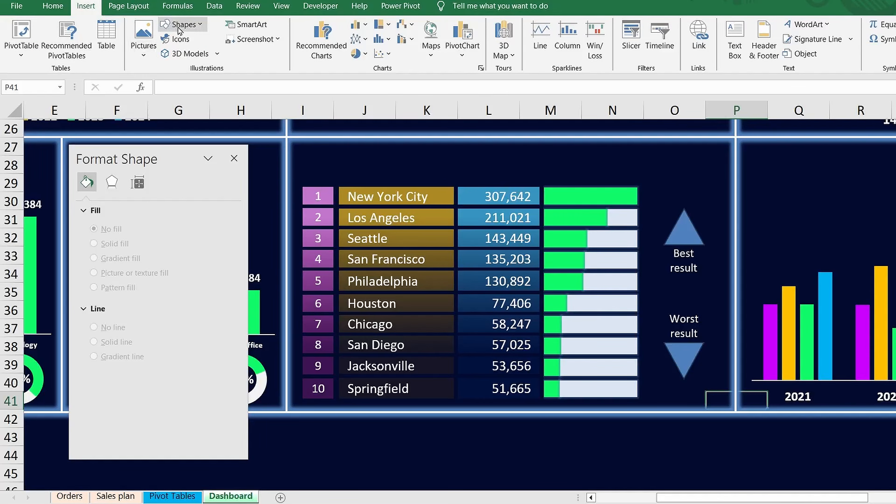
{"action": "left_click", "coordinate": [194, 27]}
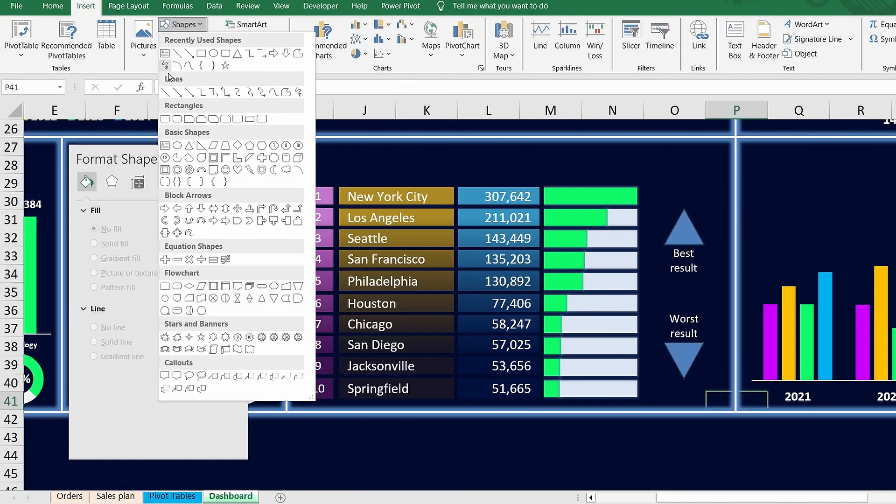
{"action": "left_click", "coordinate": [165, 94]}
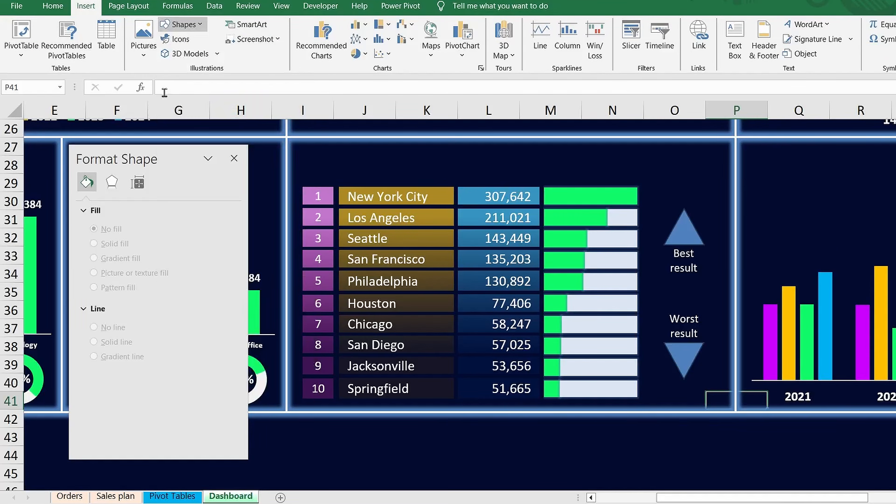
{"action": "mouse_move", "coordinate": [659, 295]}
{"action": "left_mouse_down"}
{"action": "mouse_move", "coordinate": [720, 296]}
{"action": "mouse_move", "coordinate": [711, 296]}
{"action": "left_mouse_up"}
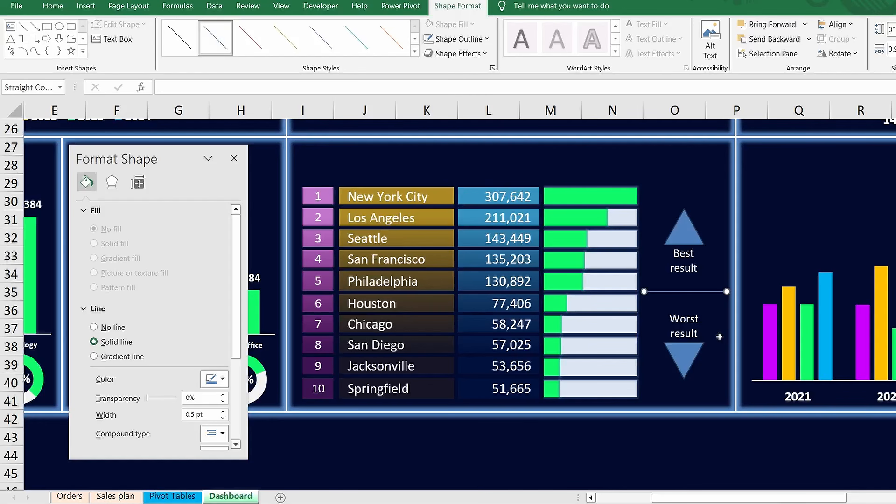
Step: Give the divider line between the two labels a white colour and a width of 0.75 pt
{"action": "left_click", "coordinate": [479, 39]}
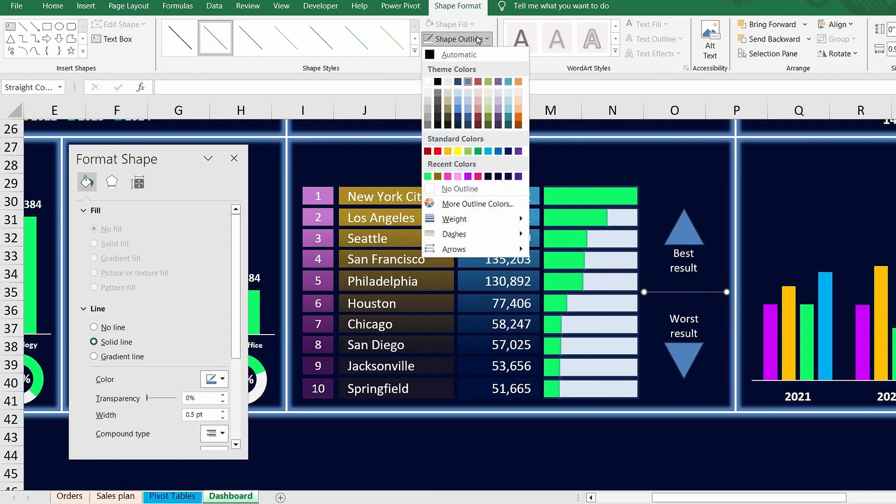
{"action": "left_click", "coordinate": [427, 83]}
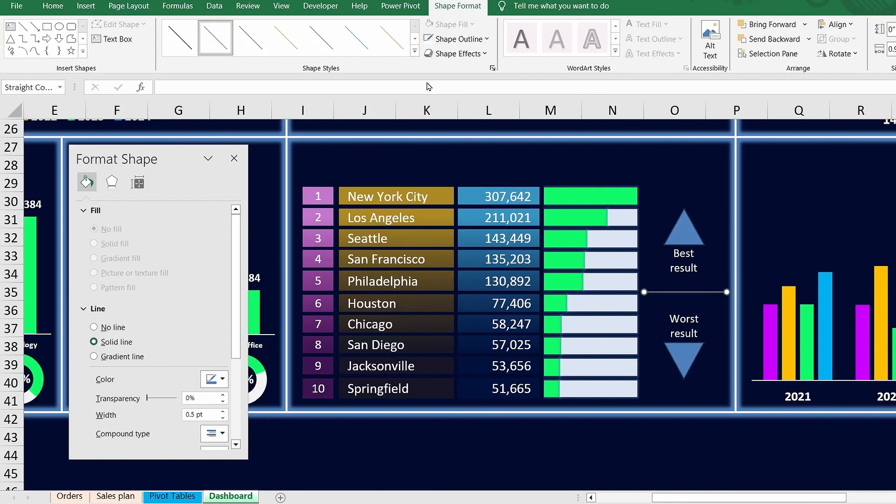
{"action": "left_click", "coordinate": [223, 412]}
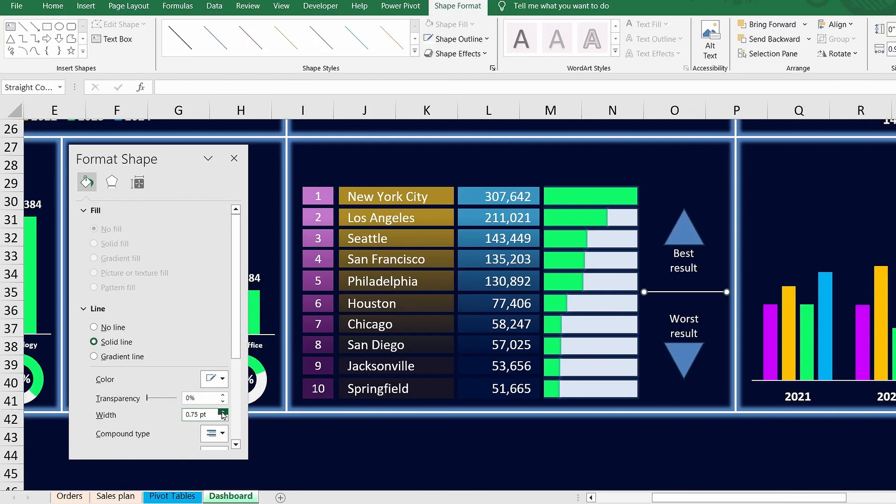
Step: Fill the upper triangle with the bright green recent colour and remove its outline
{"action": "left_click", "coordinate": [687, 233]}
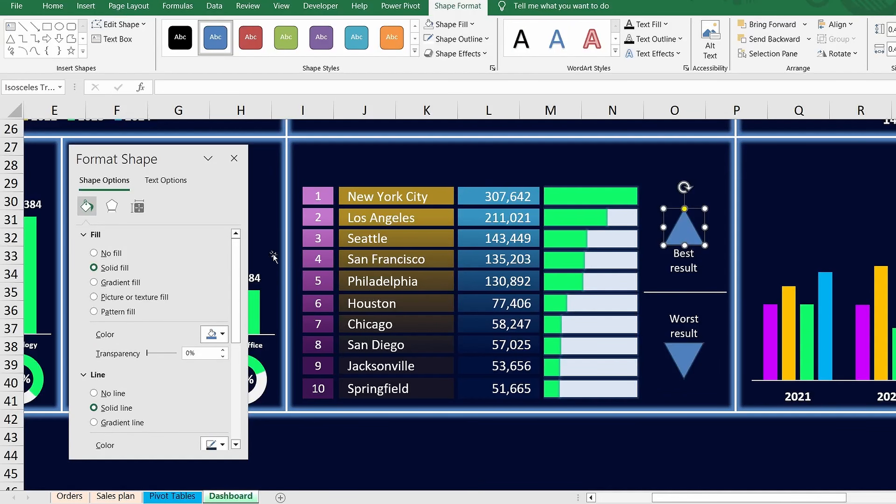
{"action": "left_click_drag", "start_coordinate": [178, 148], "coordinate": [309, 133]}
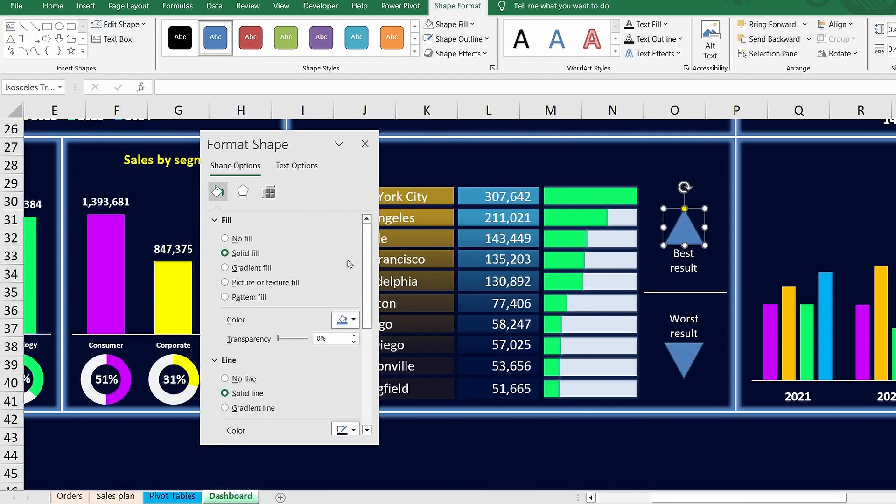
{"action": "left_click", "coordinate": [353, 320]}
{"action": "left_click", "coordinate": [338, 474]}
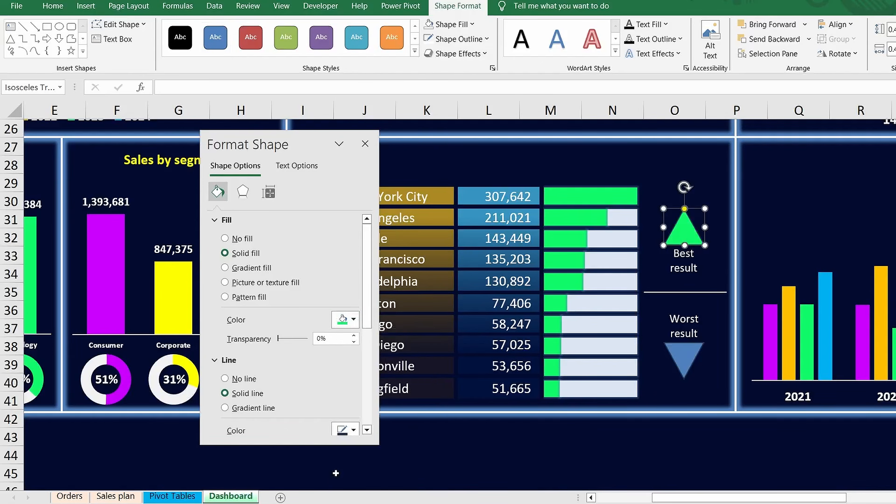
{"action": "left_click", "coordinate": [224, 379]}
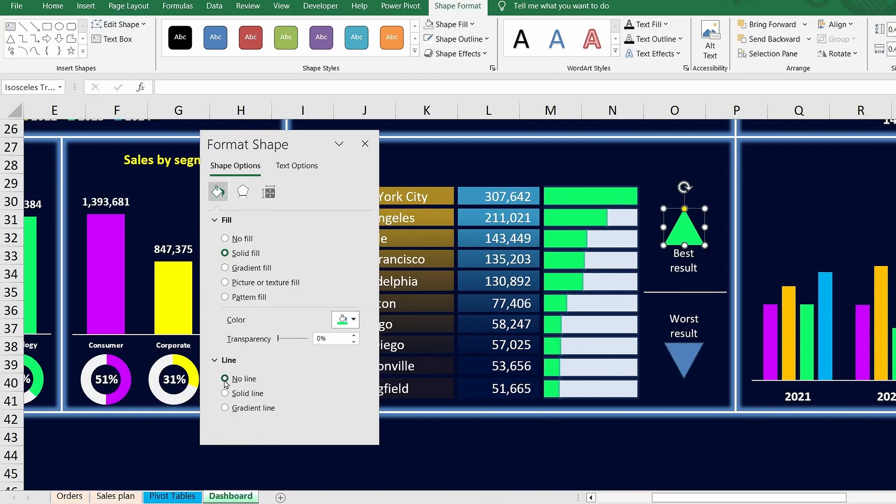
Step: Add a small blue glow effect to the upper triangle and to the lower triangle
{"action": "left_click", "coordinate": [243, 192]}
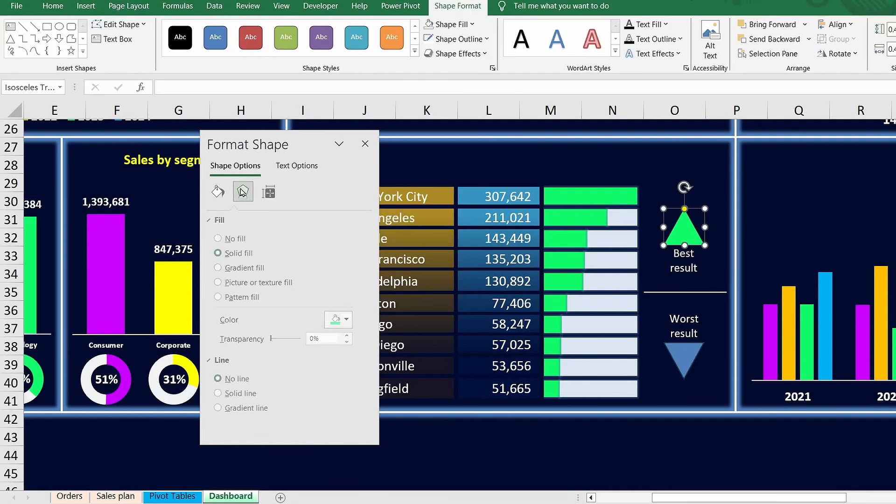
{"action": "left_click", "coordinate": [354, 309]}
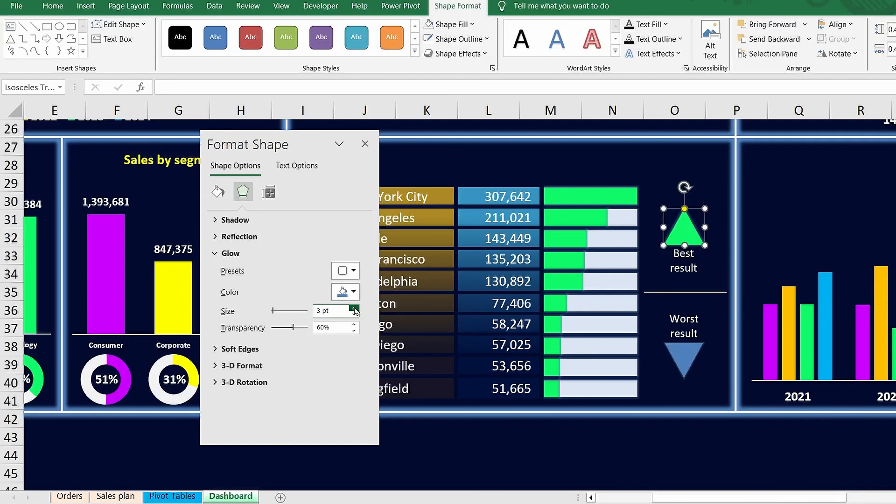
{"action": "left_click", "coordinate": [354, 309]}
{"action": "left_click", "coordinate": [688, 357]}
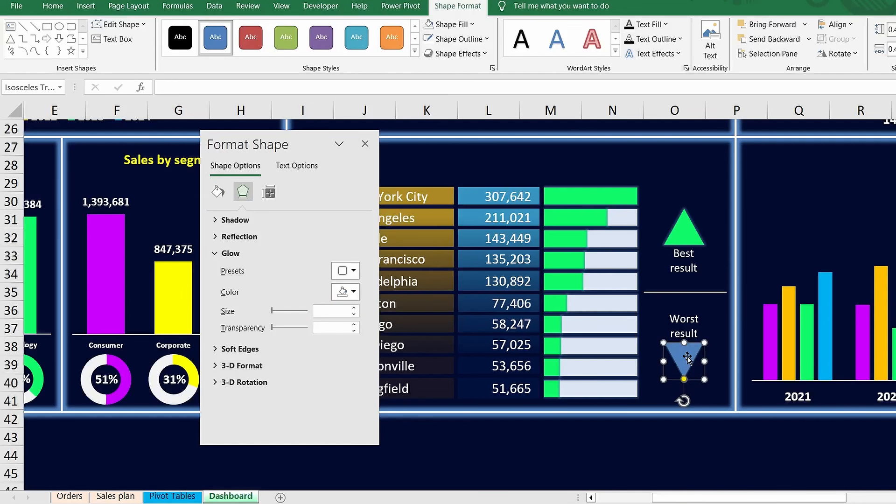
{"action": "left_click", "coordinate": [354, 308]}
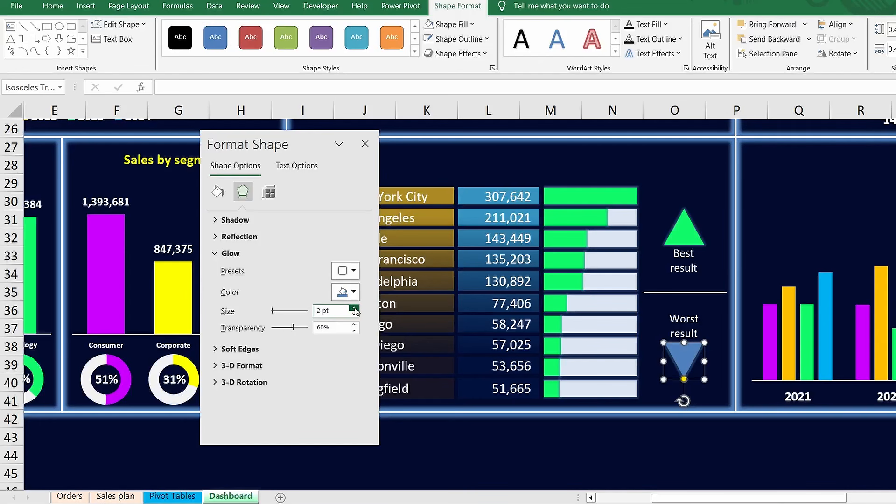
Step: Remove the lower triangle's outline and fill it with the purple recent colour
{"action": "left_click", "coordinate": [218, 192]}
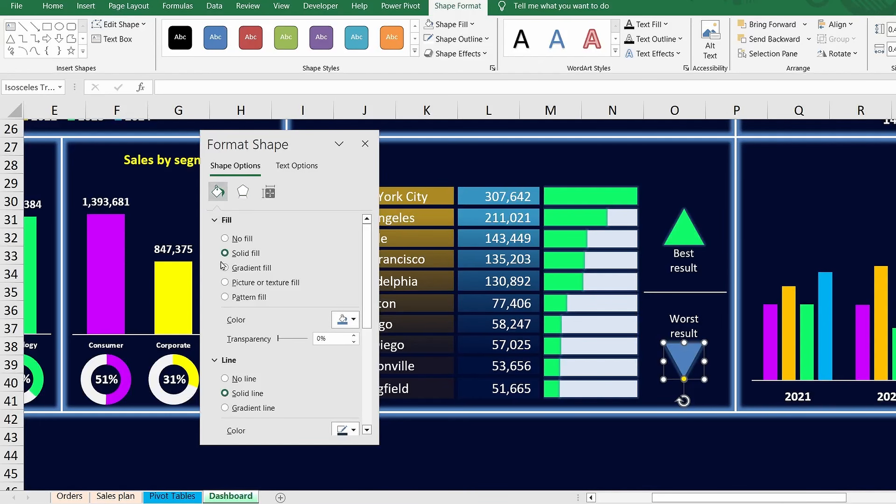
{"action": "left_click", "coordinate": [225, 379]}
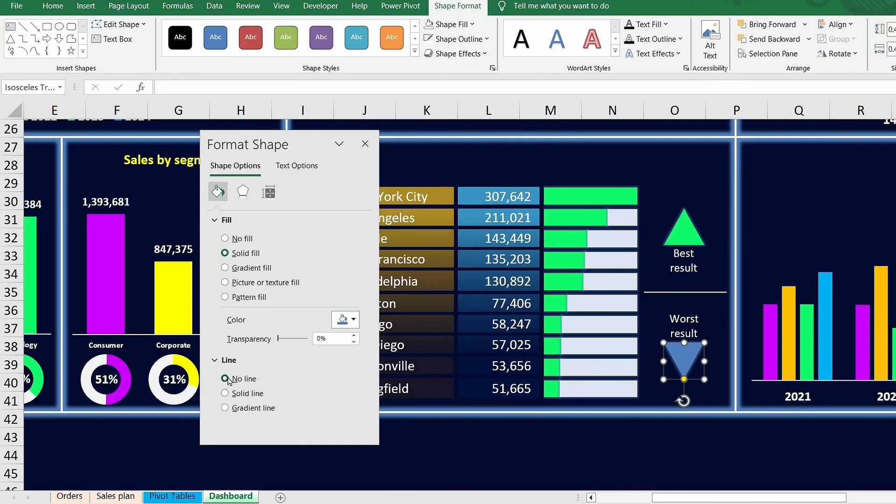
{"action": "left_click", "coordinate": [353, 319]}
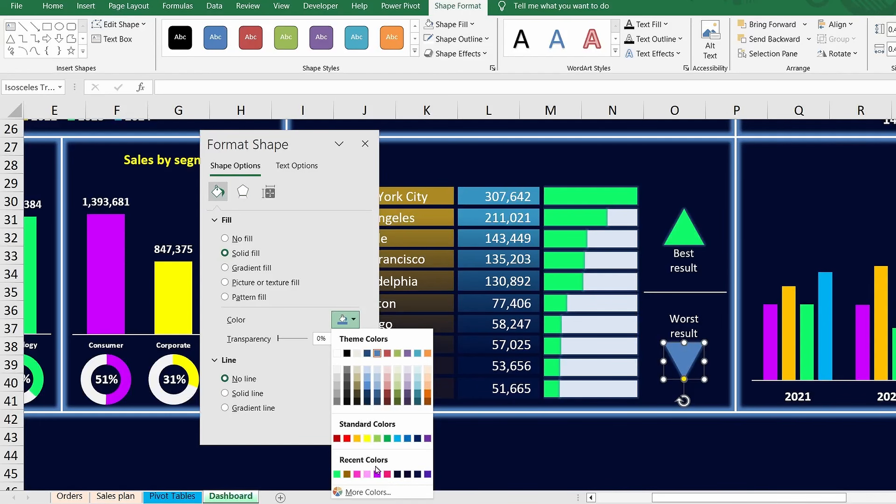
{"action": "left_click", "coordinate": [377, 475]}
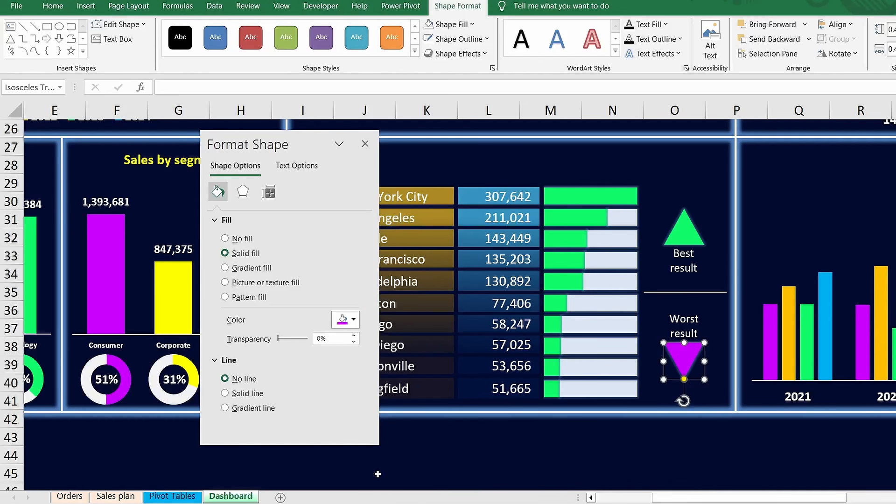
{"action": "left_click", "coordinate": [377, 474]}
Step: Copy the "Sales by segment" title above the cities ranking and change the copy's text to "Rating of cities"
{"action": "left_click", "coordinate": [191, 147]}
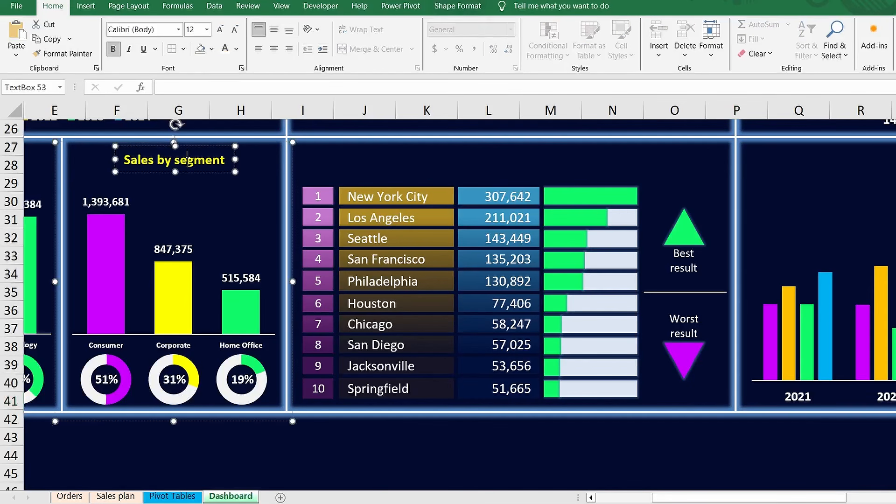
{"action": "left_click_drag", "start_coordinate": [190, 146], "coordinate": [529, 157]}
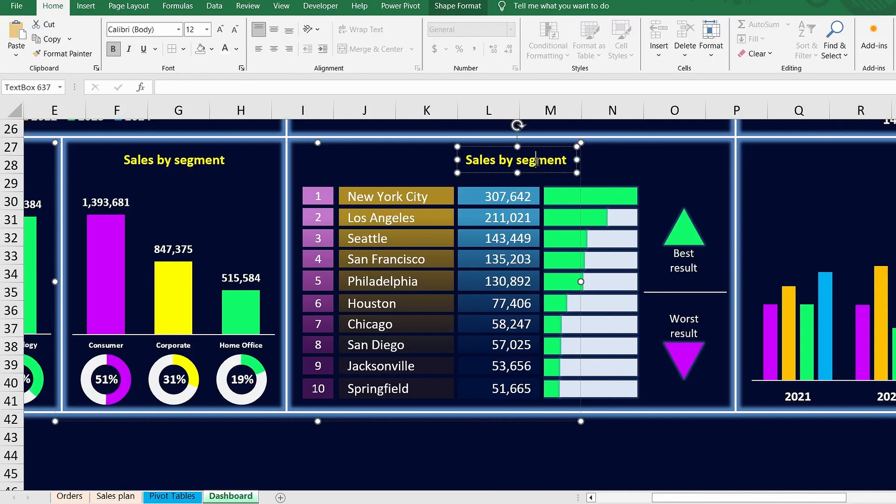
{"action": "double_click", "coordinate": [539, 161]}
{"action": "key", "text": "ctrl+a"}
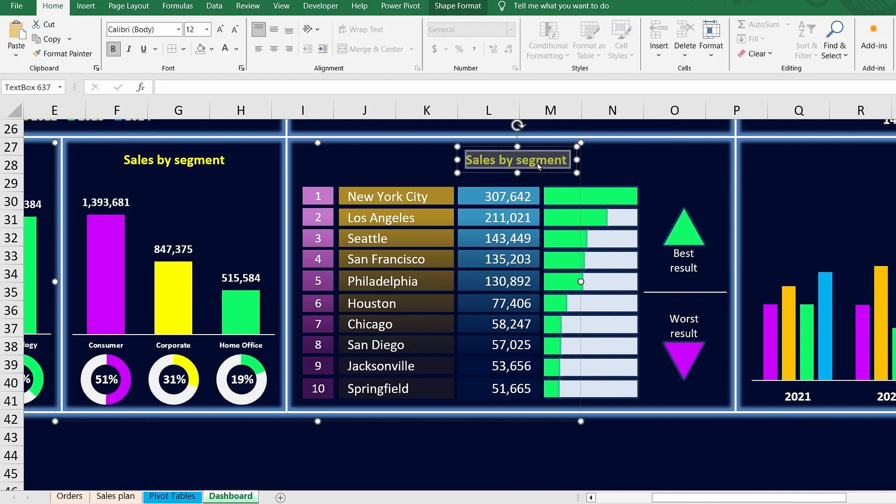
{"action": "type", "text": "Rati"}
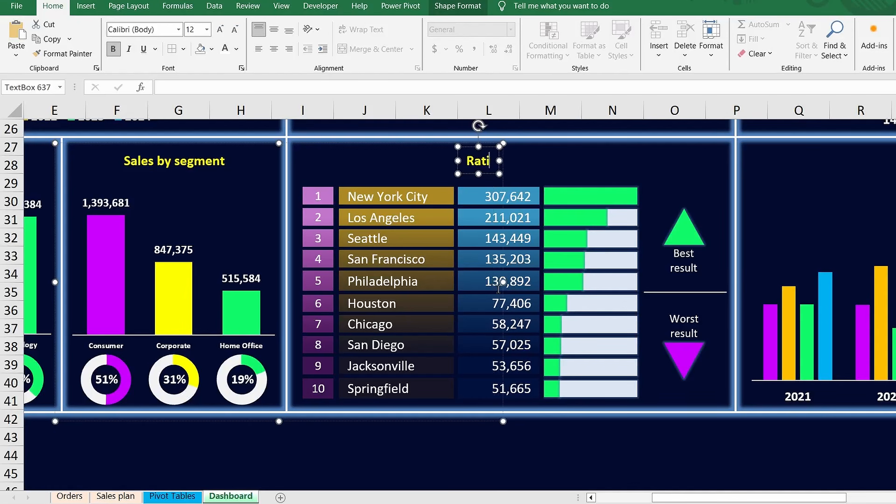
{"action": "type", "text": "ng of cities"}
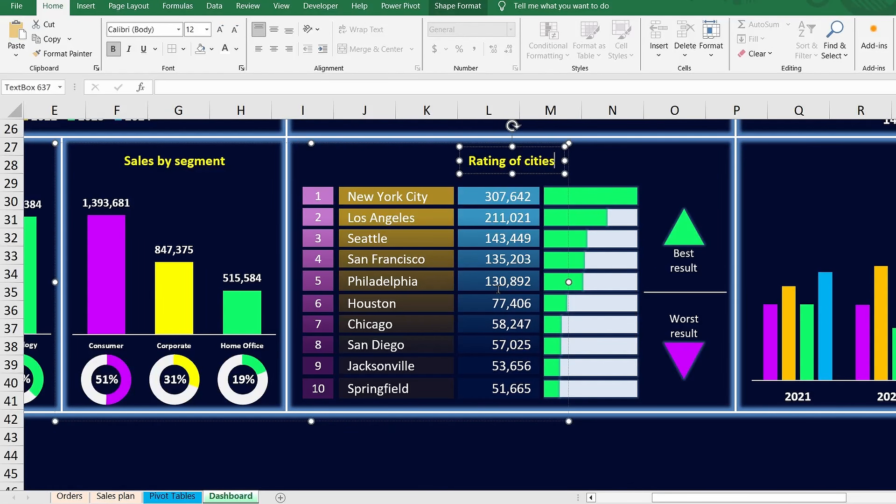
{"action": "left_click", "coordinate": [650, 158]}
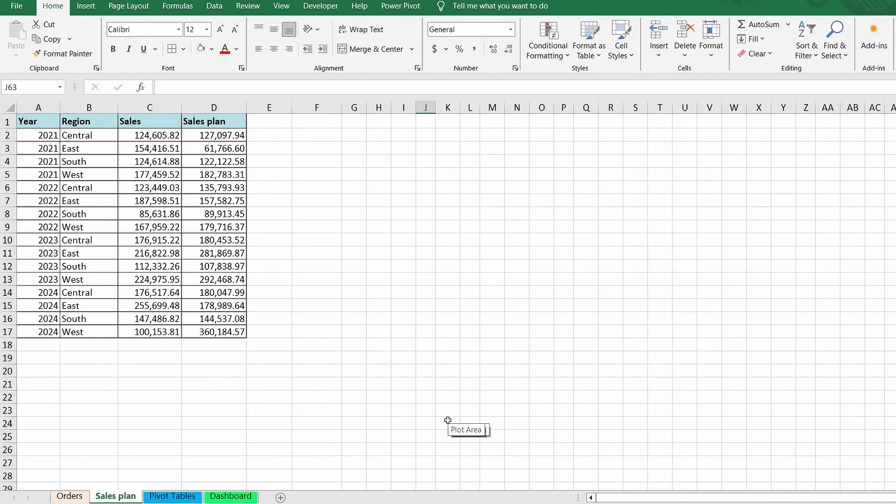
Step: Convert the data range A1:D17 on the Sales plan sheet into a table with headers
{"action": "left_click", "coordinate": [168, 221]}
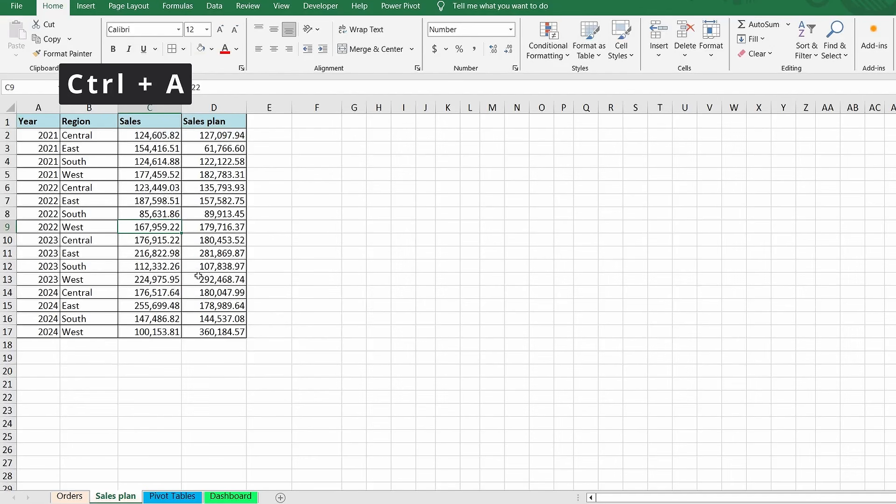
{"action": "key", "text": "ctrl+a"}
{"action": "key", "text": "ctrl+t"}
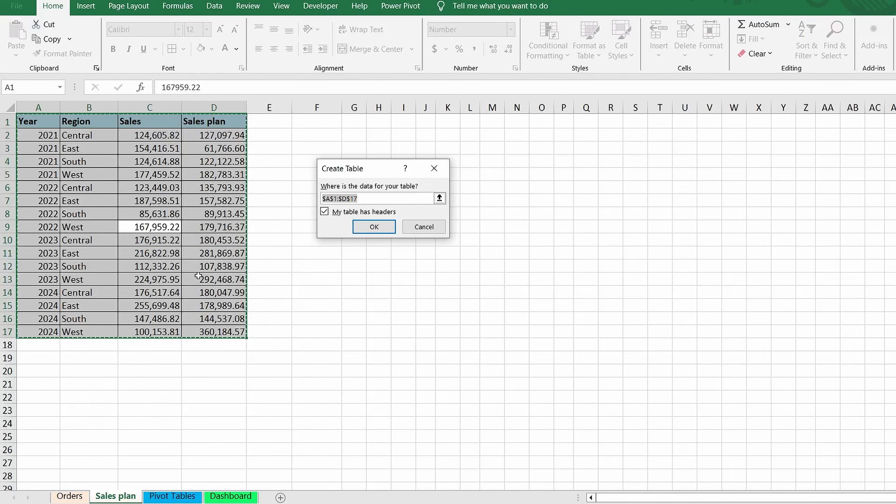
{"action": "left_click", "coordinate": [377, 229]}
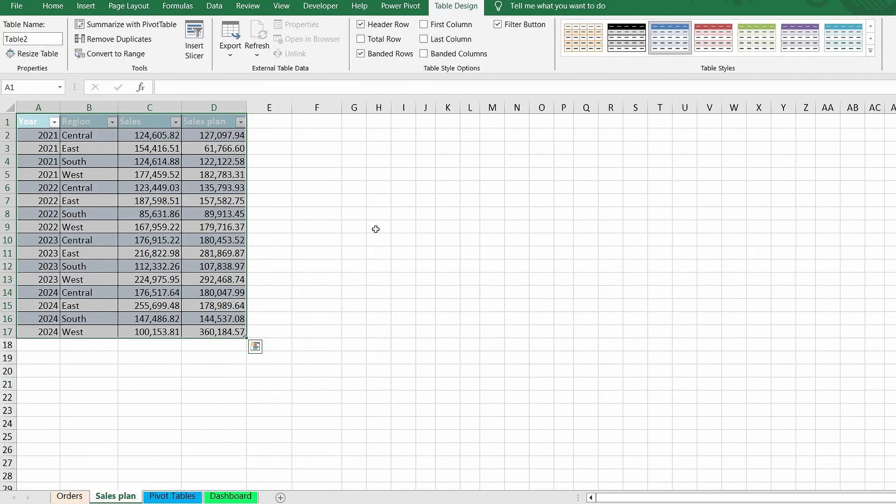
Step: Rename the new table on the Sales plan sheet to "Sales_plan"
{"action": "left_click", "coordinate": [162, 178]}
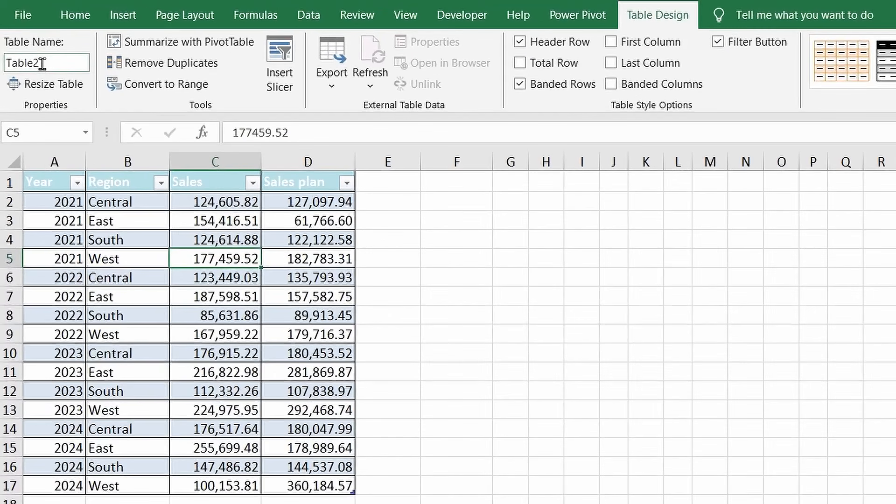
{"action": "left_click", "coordinate": [29, 39]}
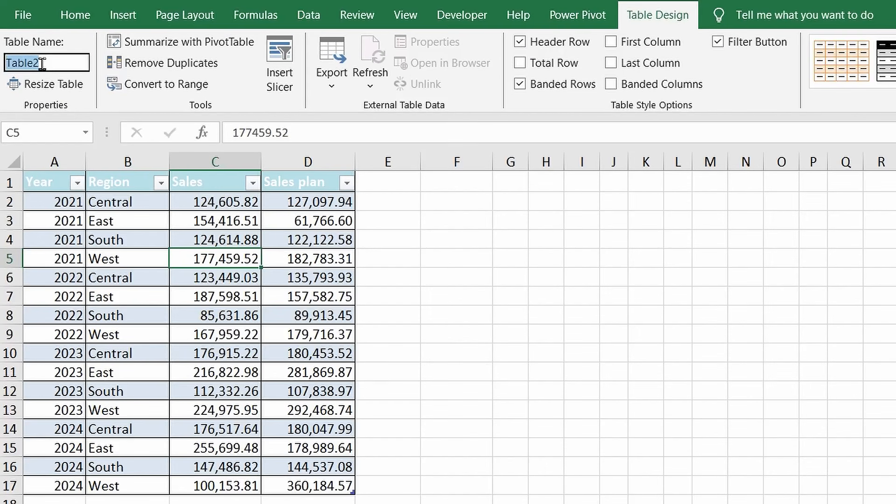
{"action": "type", "text": "Sales pl"}
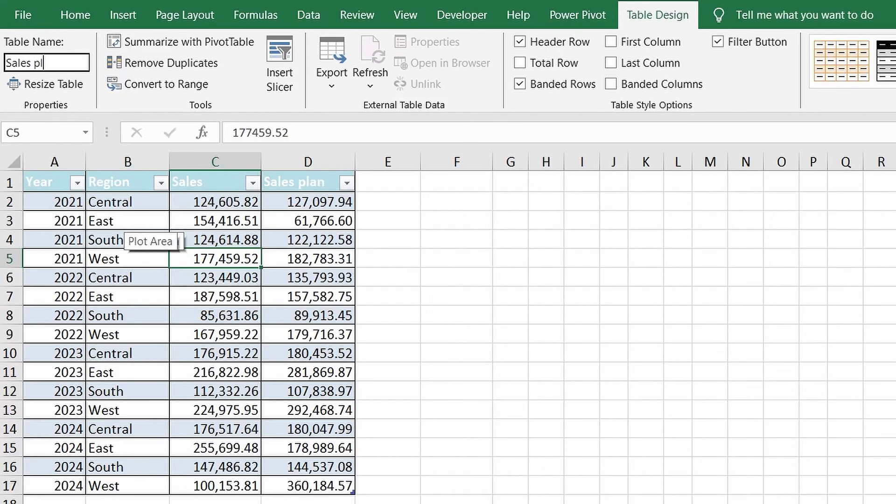
{"action": "type", "text": "an"}
{"action": "key", "text": "BackSpace"}
{"action": "type", "text": "_plan"}
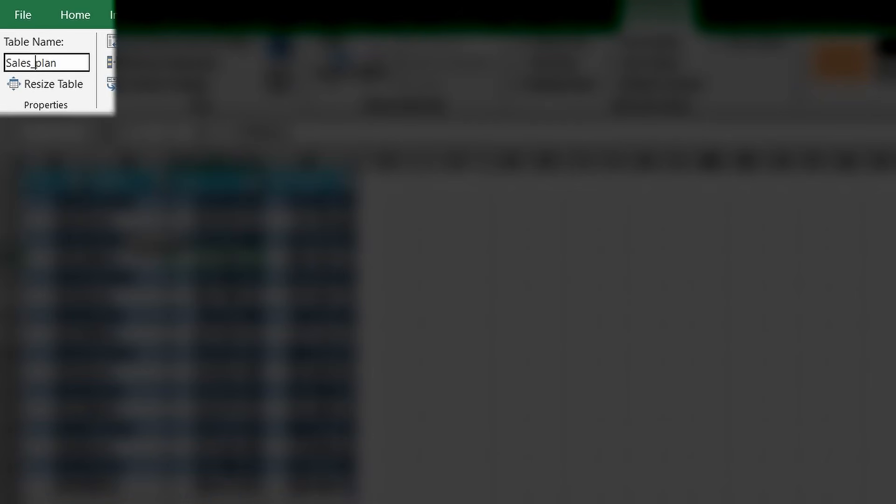
Step: Confirm "Sales_plan" as the table's name
{"action": "key", "text": "Right"}
{"action": "key", "text": "Right"}
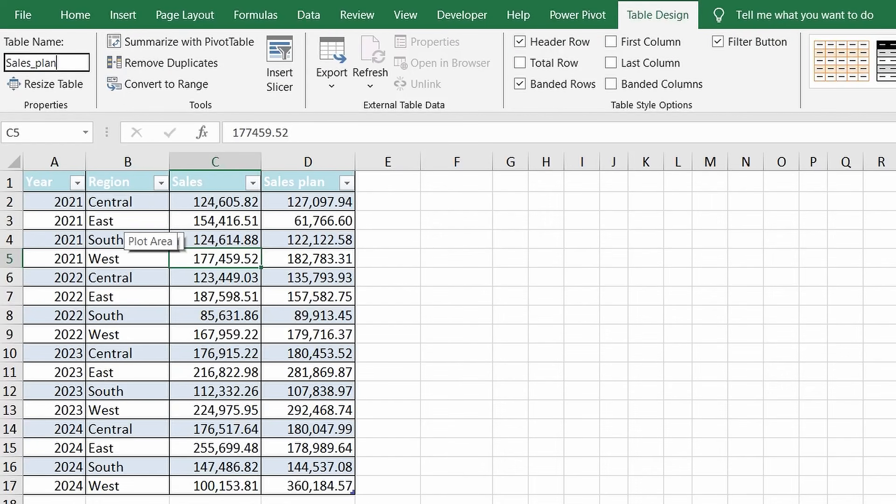
{"action": "key", "text": "Return"}
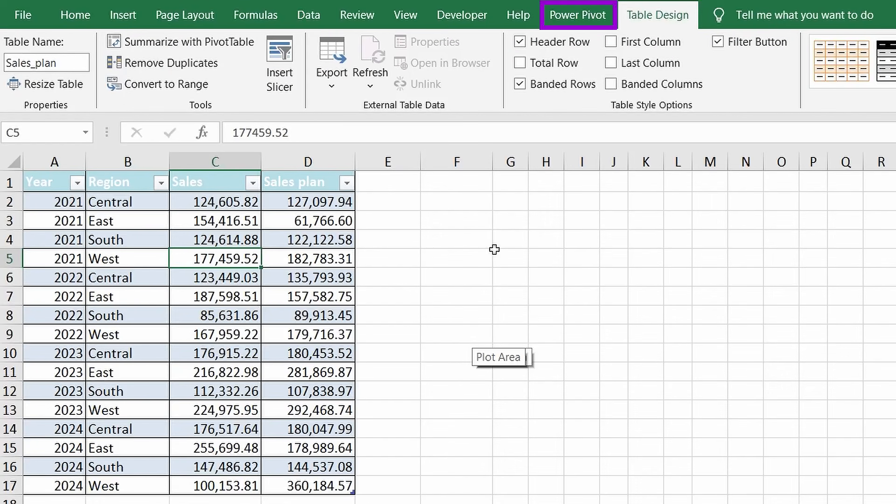
Step: Check in the COM add-ins list whether Microsoft Power Pivot for Excel is enabled, leaving the settings as they are
{"action": "left_click", "coordinate": [569, 18]}
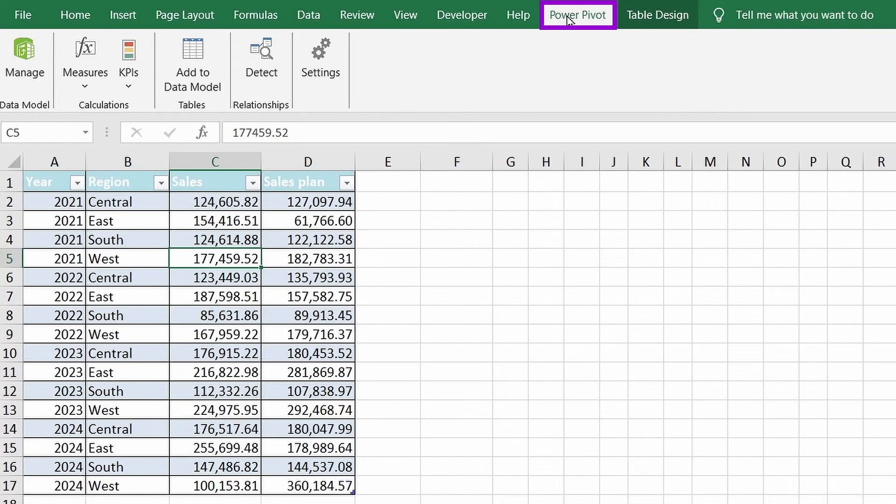
{"action": "left_click", "coordinate": [458, 16]}
{"action": "left_click", "coordinate": [337, 70]}
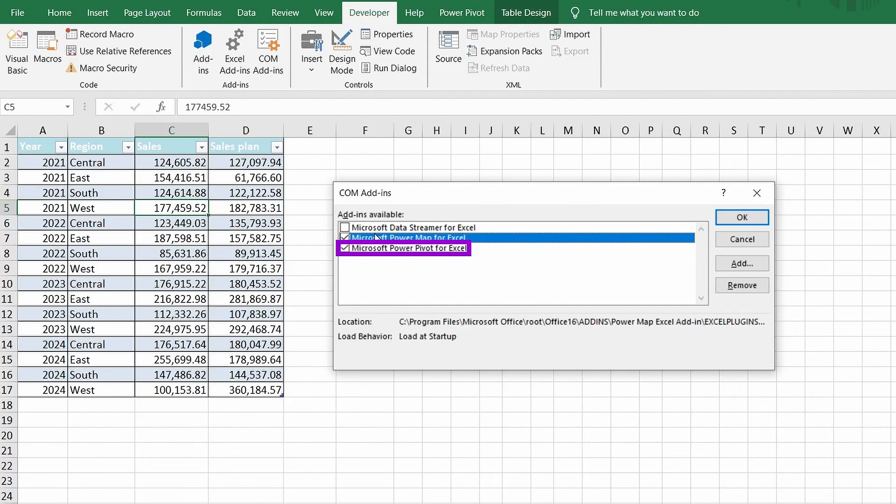
{"action": "left_click", "coordinate": [757, 193]}
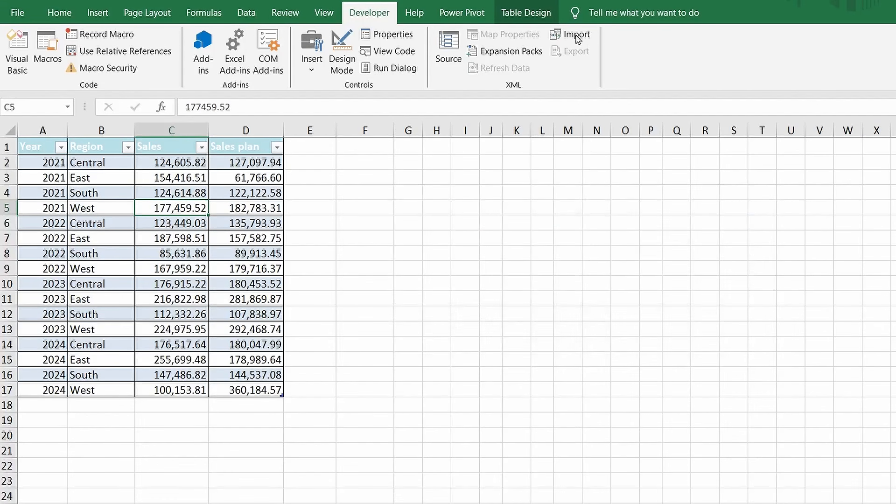
Step: Add the Sales_plan table to the Power Pivot data model
{"action": "left_click", "coordinate": [460, 15]}
{"action": "left_click", "coordinate": [412, 250]}
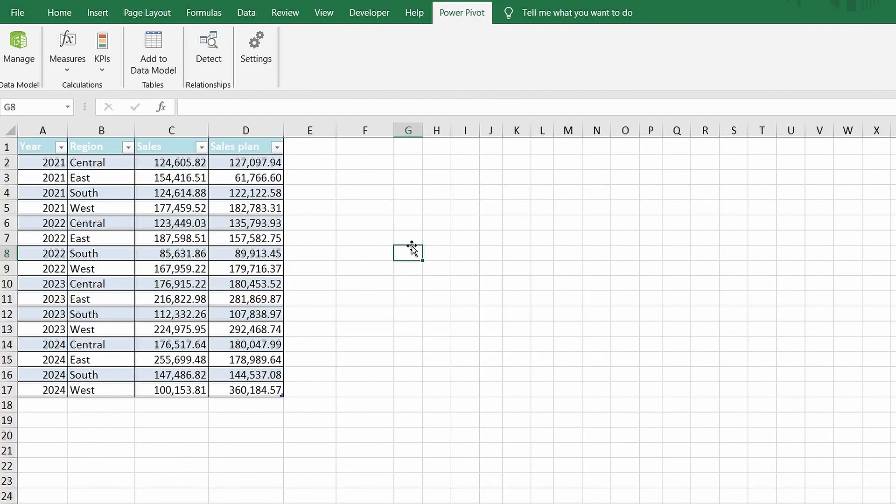
{"action": "left_click", "coordinate": [124, 233]}
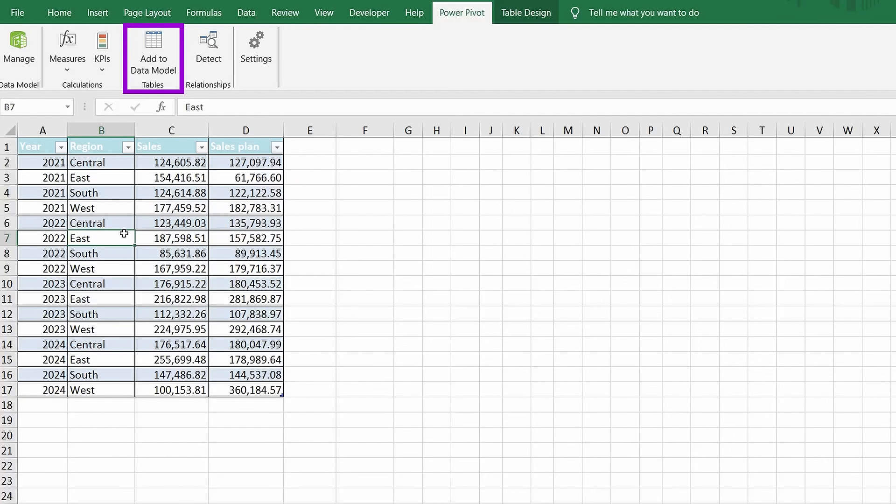
{"action": "left_click", "coordinate": [143, 66]}
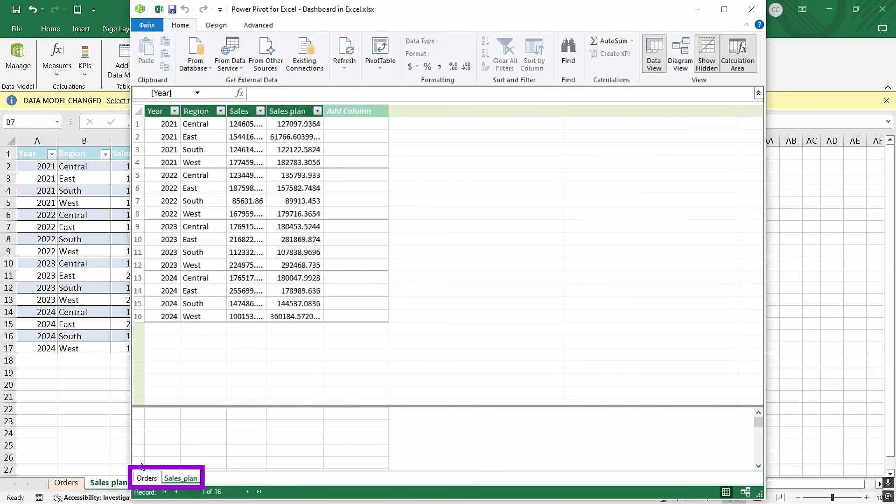
Step: Inspect the Orders table in Power Pivot, then show the model as a diagram and enlarge both table boxes to reveal their fields
{"action": "left_click", "coordinate": [145, 477]}
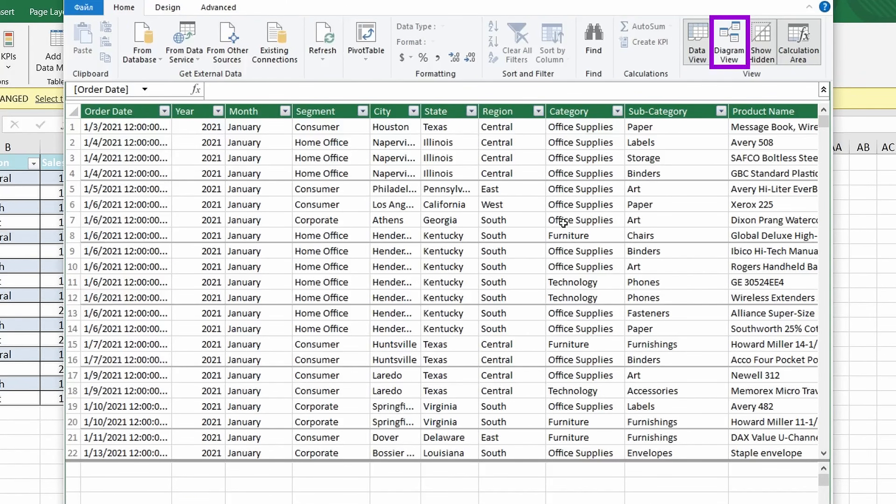
{"action": "left_click", "coordinate": [727, 30]}
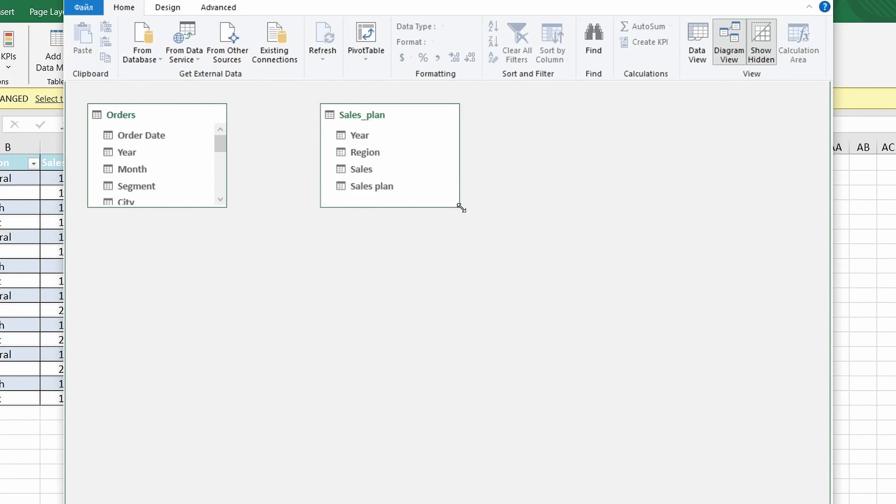
{"action": "left_click_drag", "start_coordinate": [460, 207], "coordinate": [486, 265]}
{"action": "left_click_drag", "start_coordinate": [226, 206], "coordinate": [263, 418]}
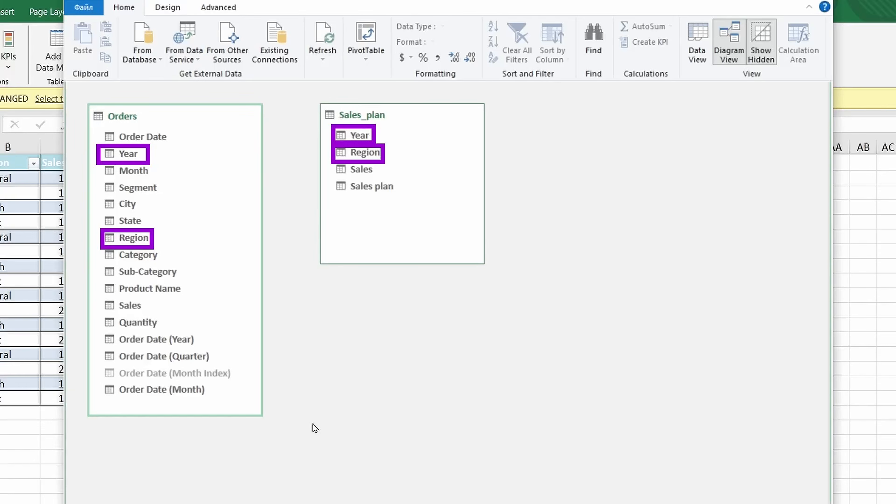
Step: Try to relate Sales_plan to Orders in the diagram, first by the Year field and then by the Region field
{"action": "left_click", "coordinate": [341, 136]}
{"action": "left_click_drag", "start_coordinate": [341, 135], "coordinate": [122, 157]}
{"action": "left_click", "coordinate": [637, 307]}
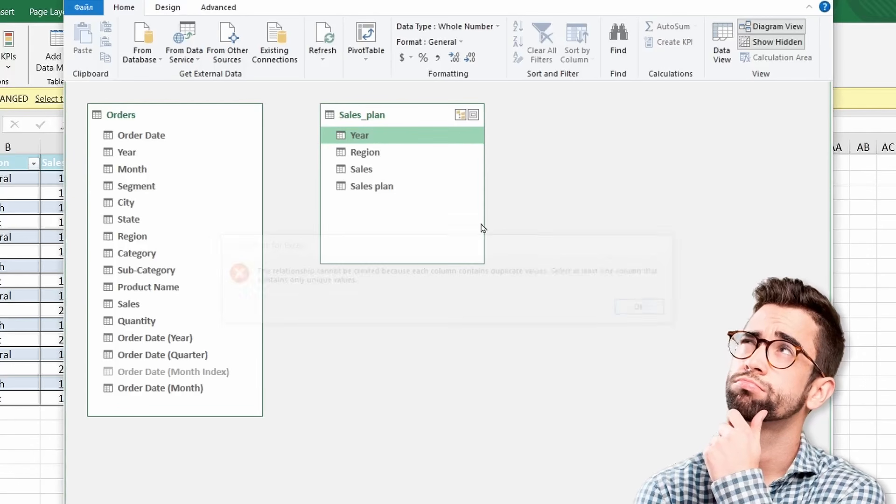
{"action": "left_click", "coordinate": [374, 154]}
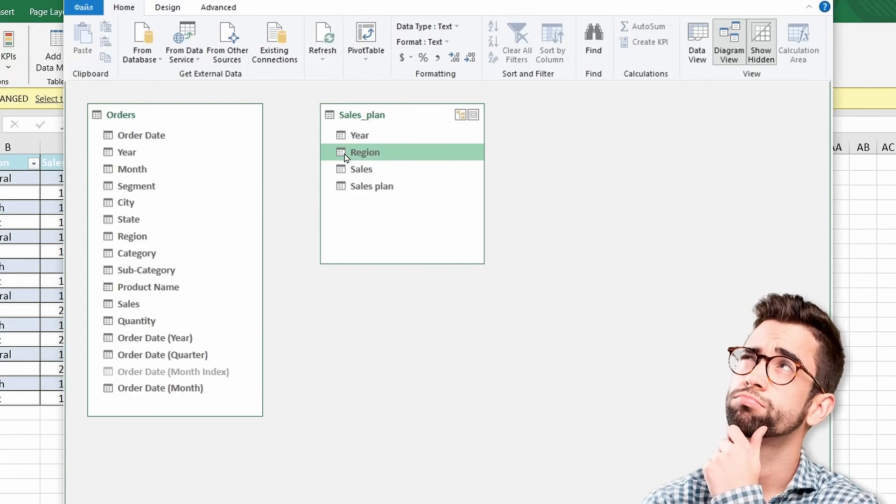
{"action": "left_click_drag", "start_coordinate": [344, 154], "coordinate": [133, 237]}
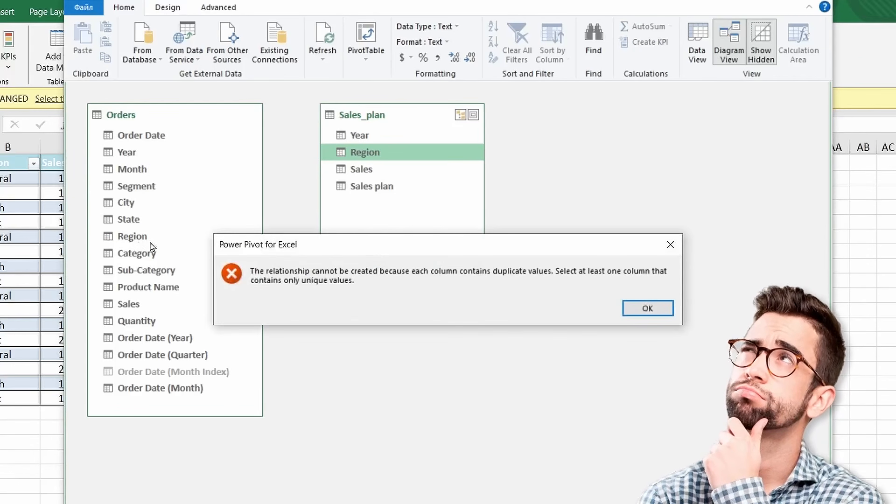
{"action": "left_click", "coordinate": [630, 308]}
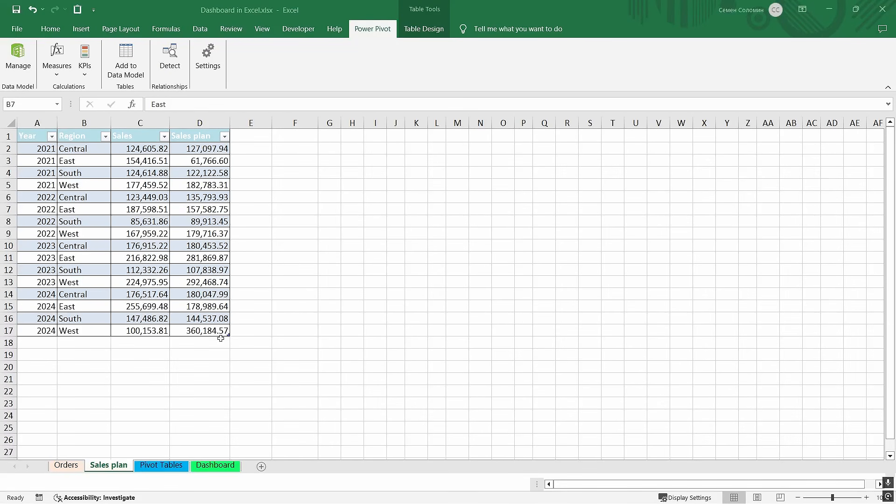
Step: Load the Orders sheet's table into Power Query and save the query as a connection only
{"action": "left_click", "coordinate": [69, 485]}
{"action": "scroll", "coordinate": [77, 471], "scroll_direction": "up", "scroll_amount": 1}
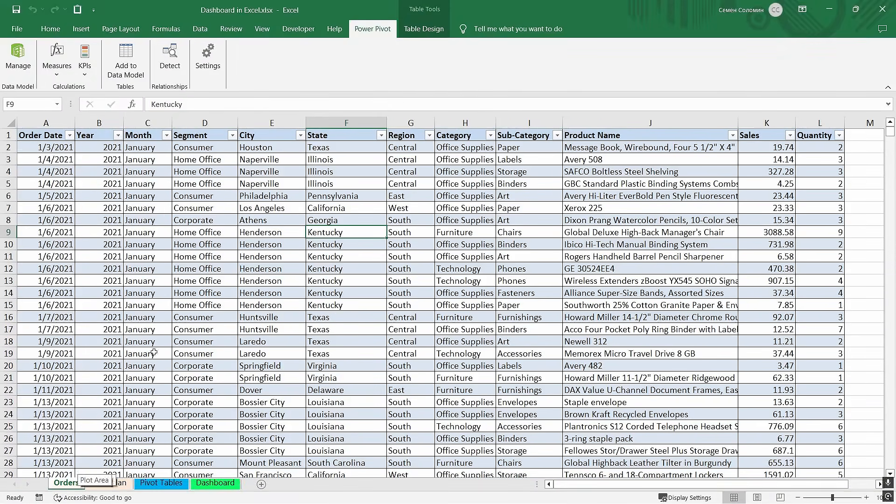
{"action": "left_click", "coordinate": [216, 240]}
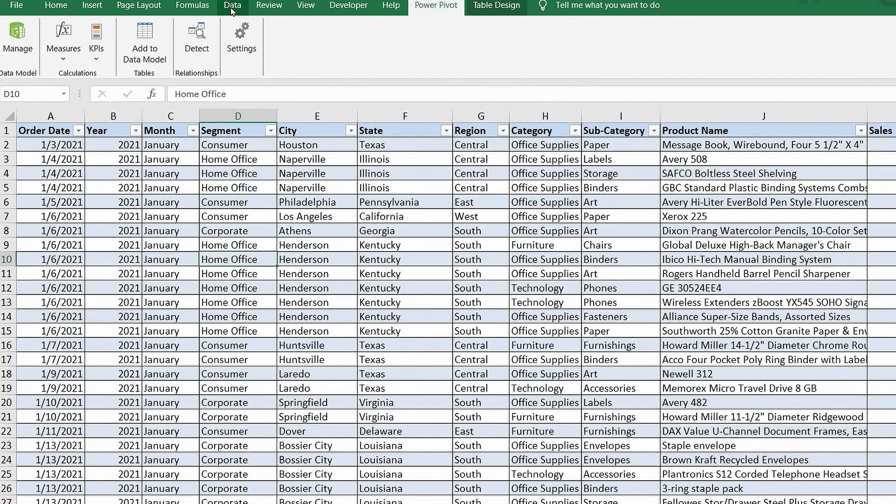
{"action": "left_click", "coordinate": [232, 6]}
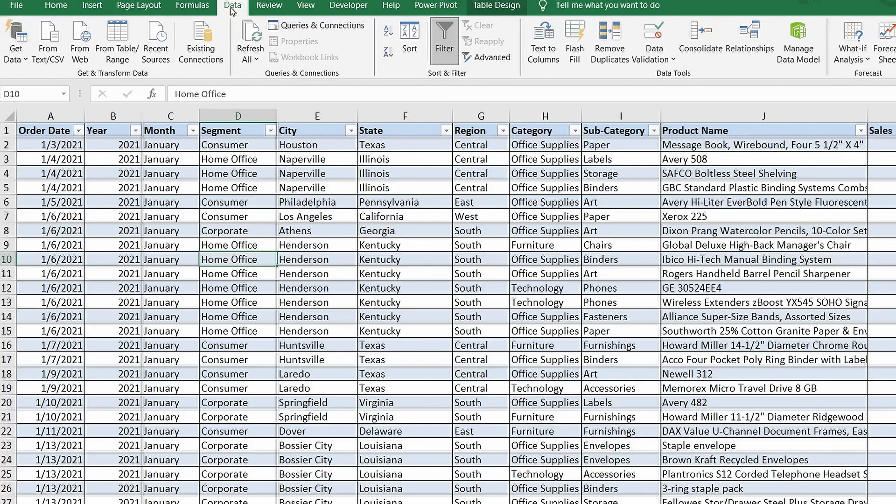
{"action": "left_click", "coordinate": [118, 54]}
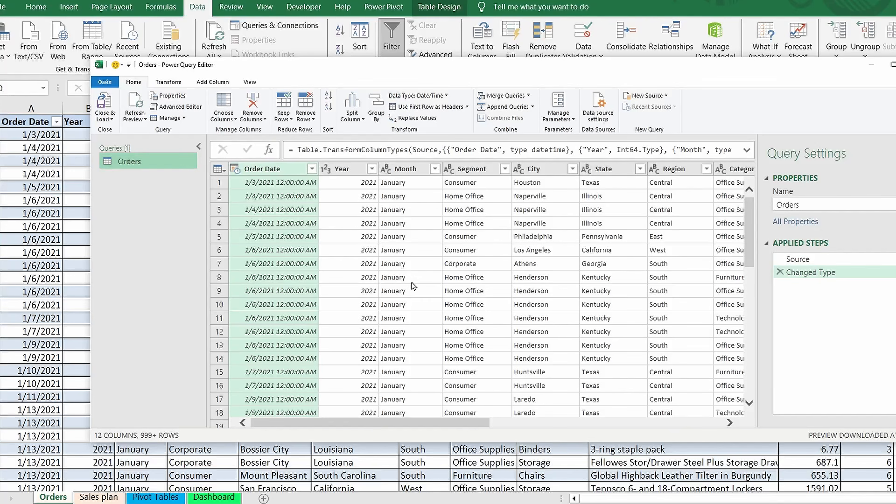
{"action": "left_click", "coordinate": [111, 118]}
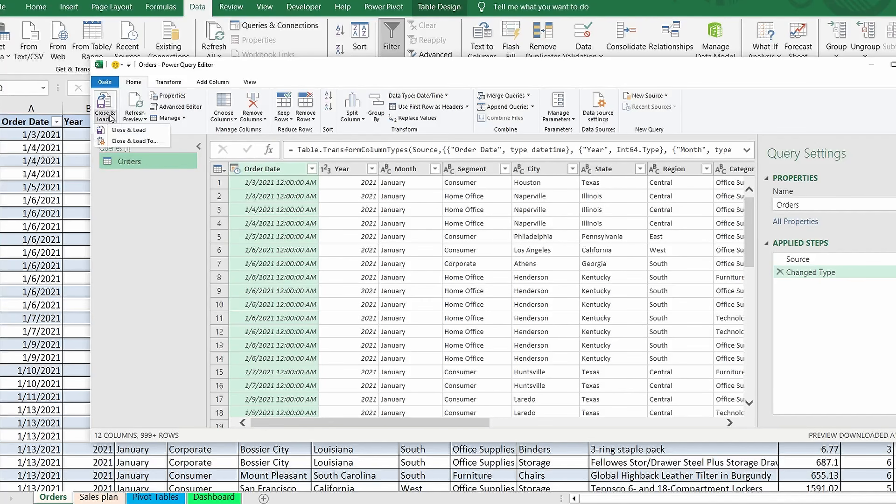
{"action": "left_click", "coordinate": [160, 142]}
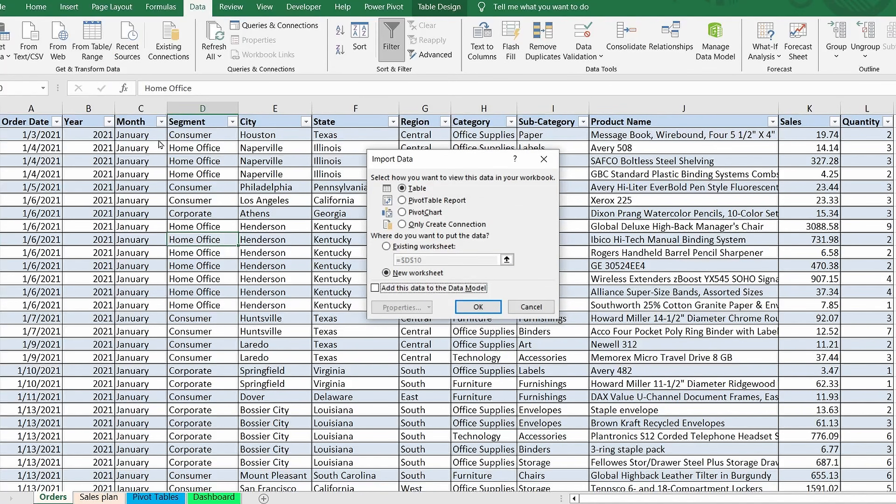
{"action": "left_click", "coordinate": [404, 225]}
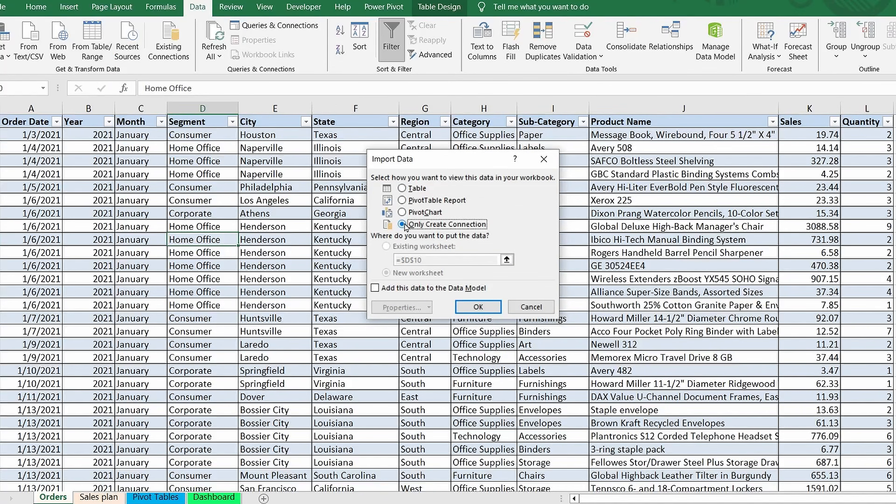
{"action": "left_click", "coordinate": [479, 307]}
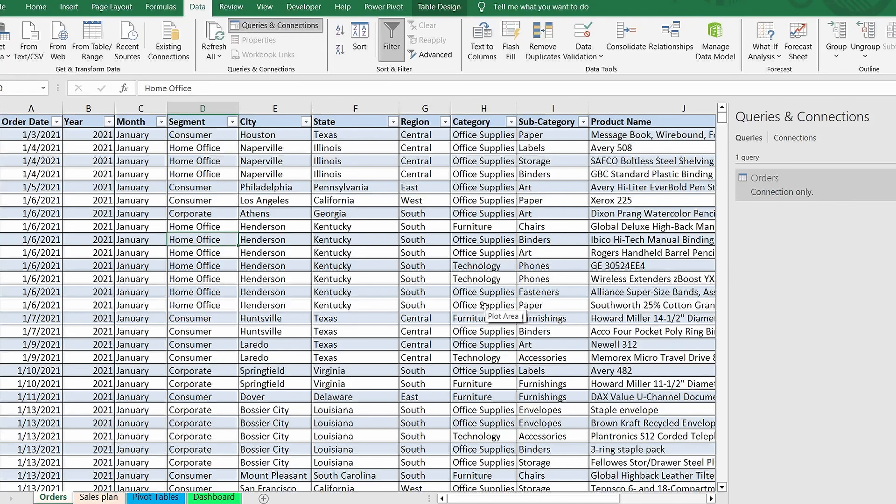
Step: Load the Sales_plan table into Power Query and save the query as a connection only
{"action": "left_click", "coordinate": [115, 498]}
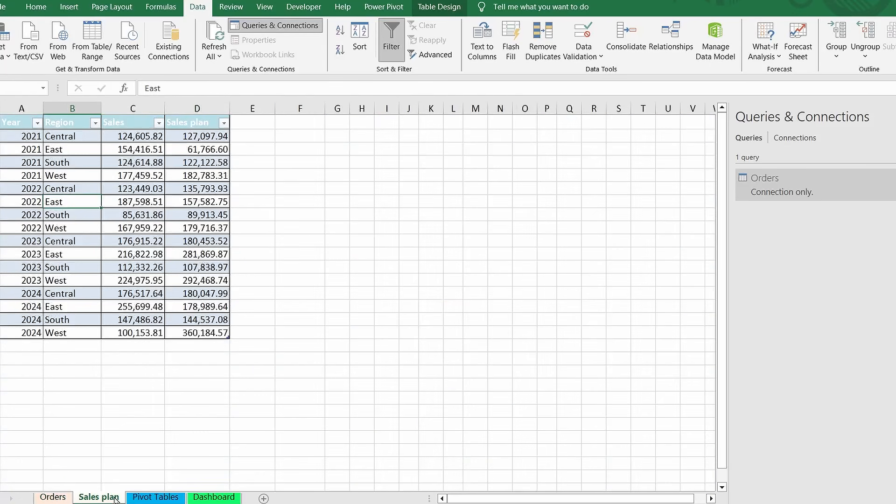
{"action": "left_click", "coordinate": [93, 40]}
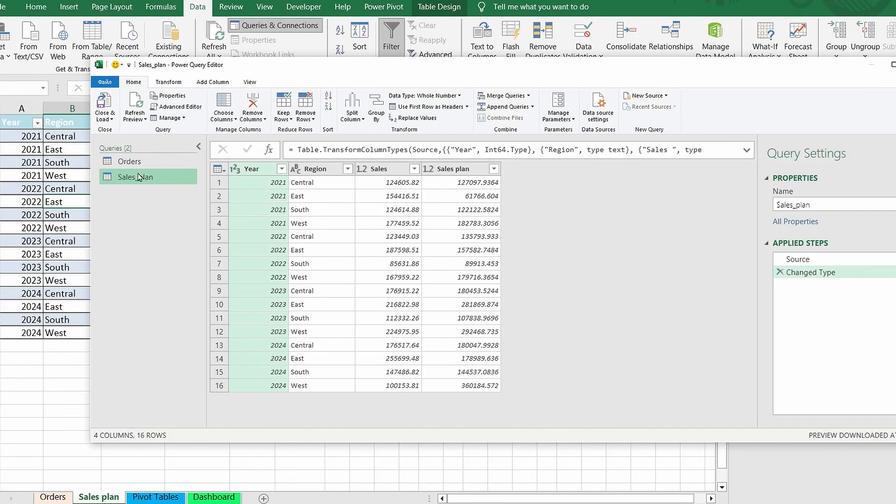
{"action": "left_click", "coordinate": [110, 120]}
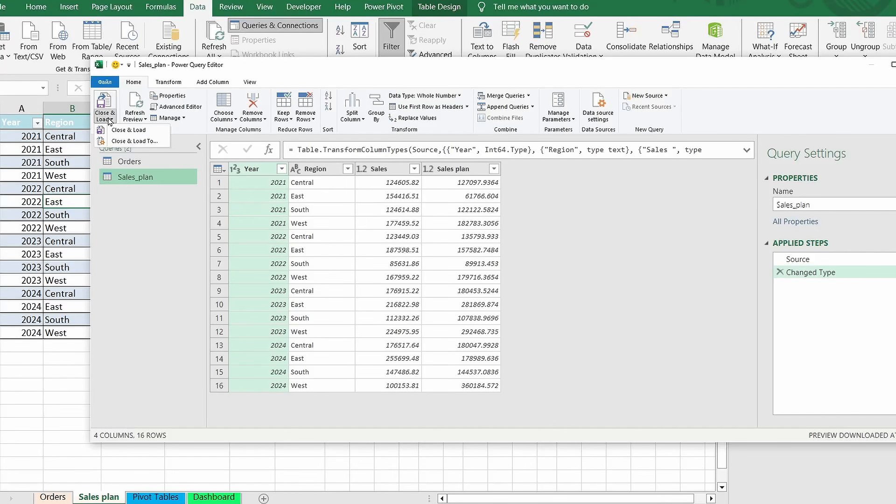
{"action": "left_click", "coordinate": [121, 142]}
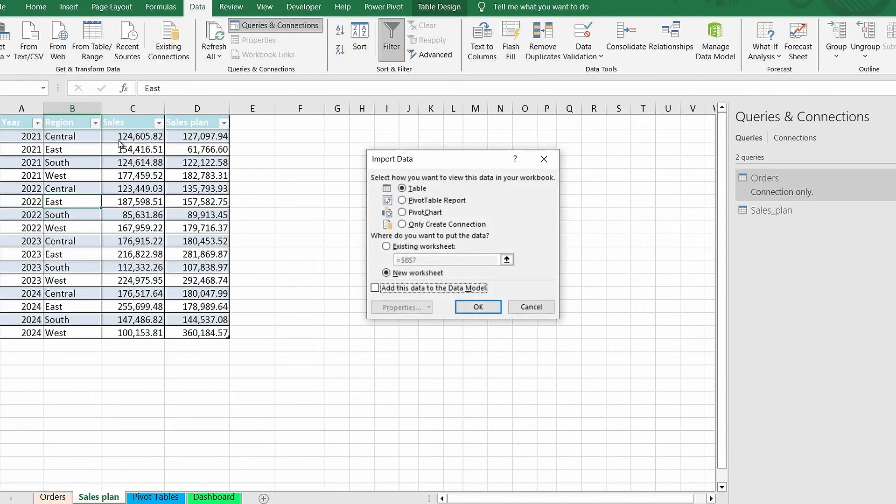
{"action": "left_click", "coordinate": [409, 226]}
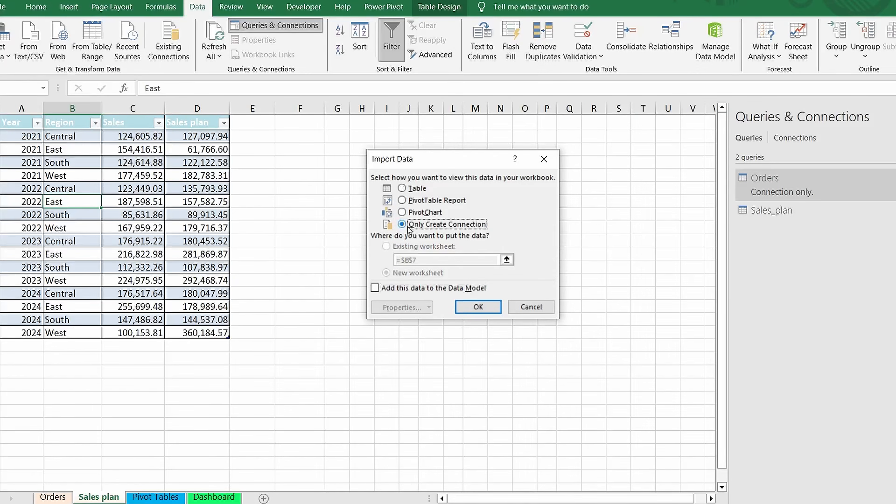
{"action": "left_click", "coordinate": [481, 307]}
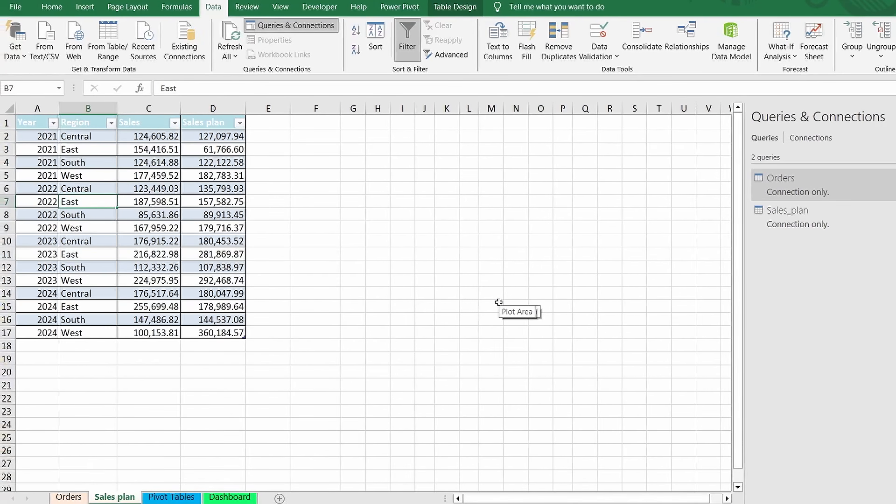
Step: Append the Sales_plan query to the Orders query as a new two-table combined query
{"action": "left_click", "coordinate": [25, 60]}
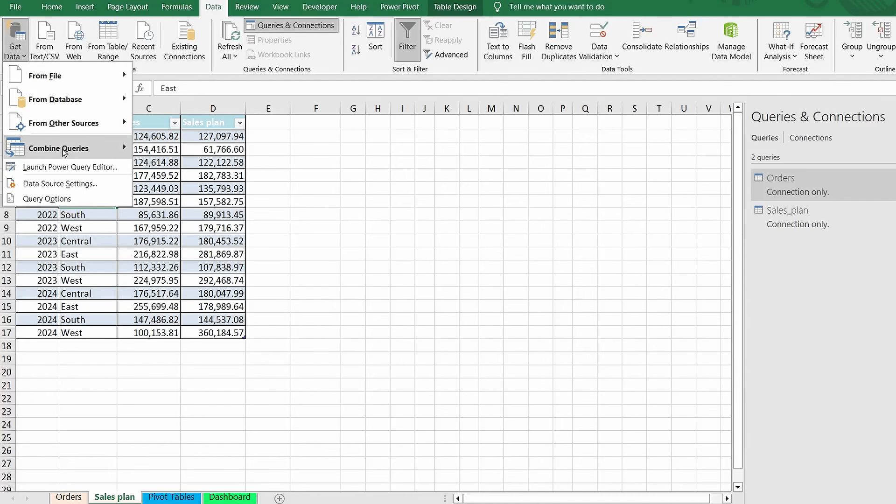
{"action": "mouse_move", "coordinate": [65, 148]}
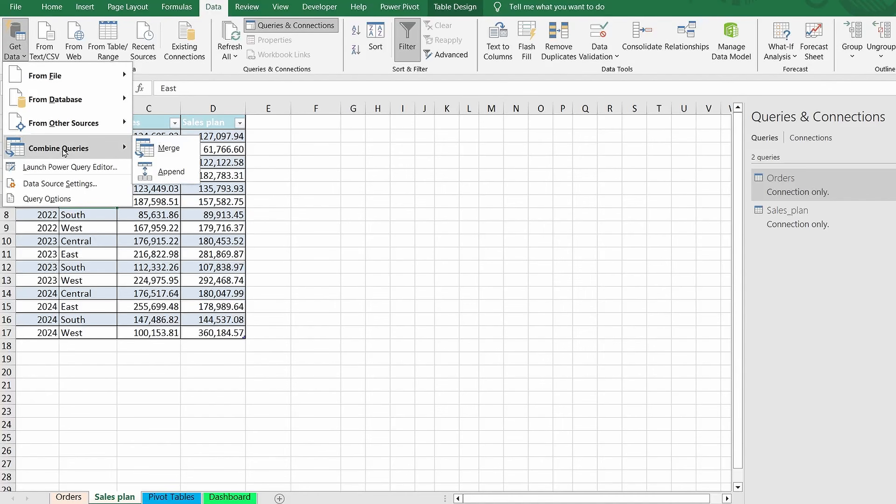
{"action": "left_click", "coordinate": [171, 172]}
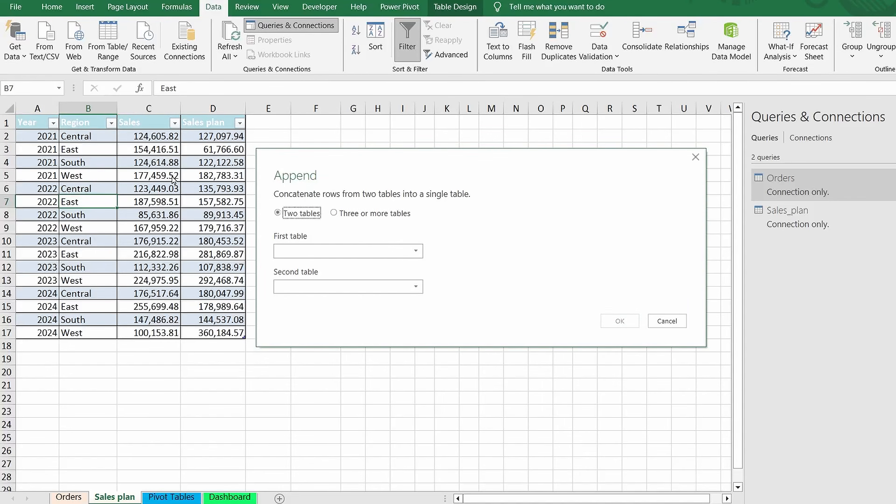
{"action": "left_click", "coordinate": [413, 254]}
{"action": "left_click", "coordinate": [288, 264]}
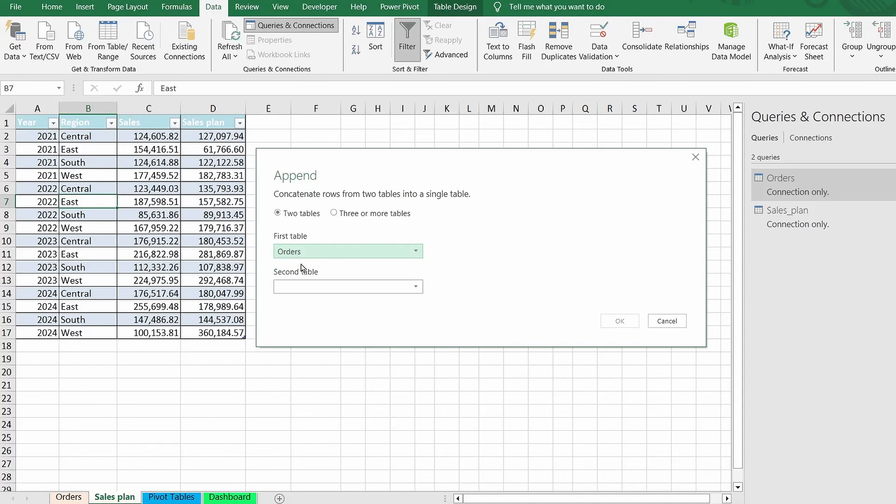
{"action": "left_click", "coordinate": [414, 288]}
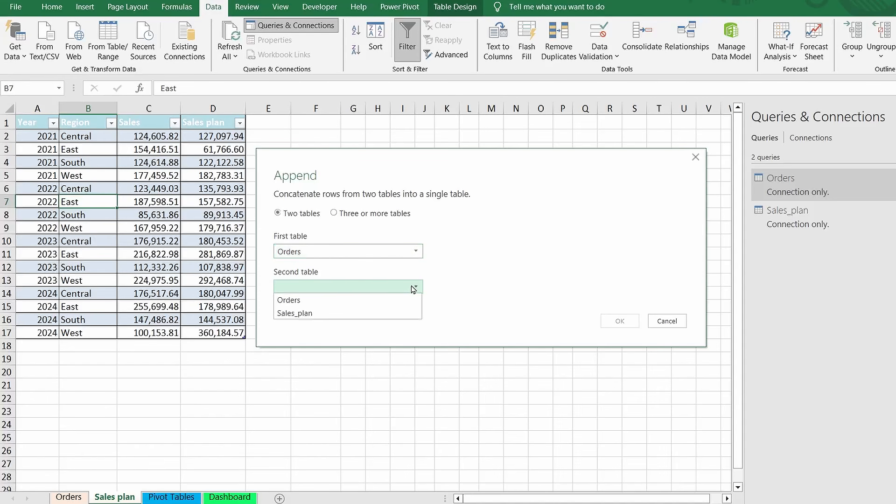
{"action": "left_click", "coordinate": [351, 313]}
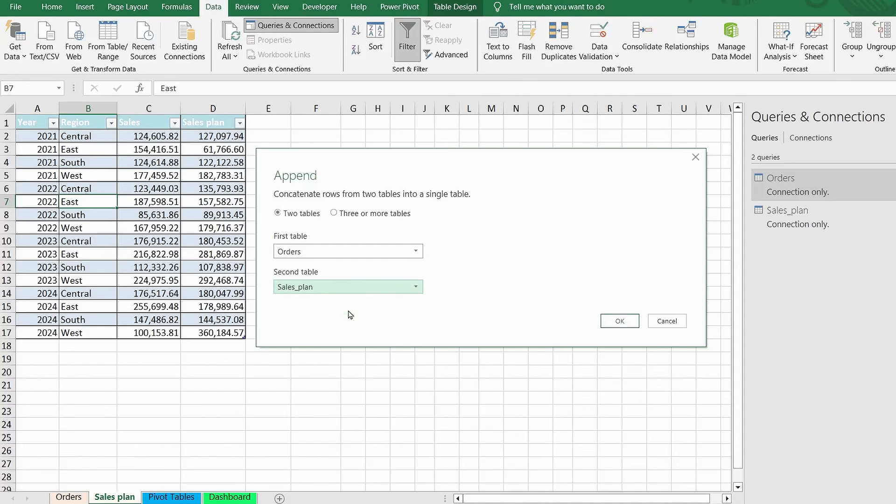
{"action": "left_click", "coordinate": [619, 321]}
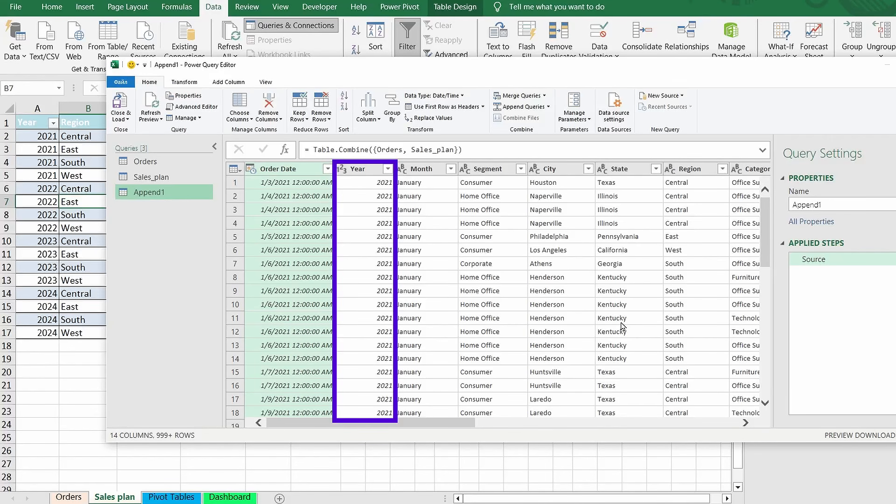
Step: Keep only the Year column in the appended query and remove its duplicate values
{"action": "left_click", "coordinate": [367, 173]}
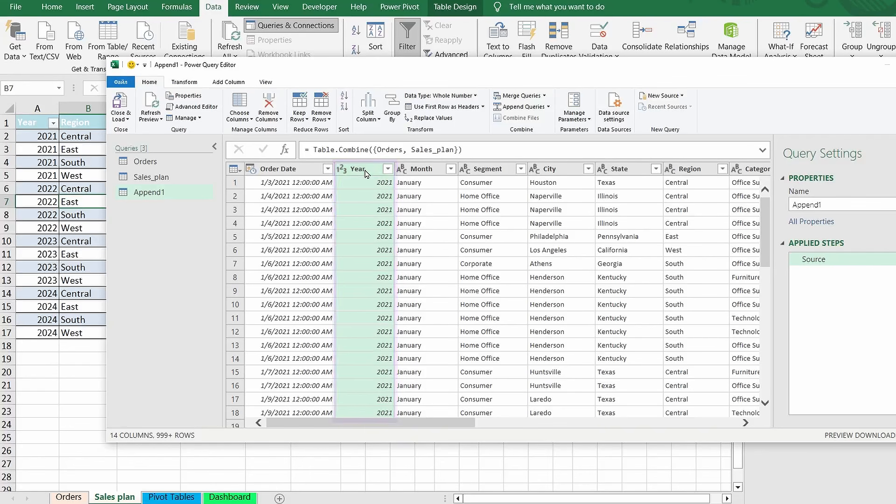
{"action": "right_click", "coordinate": [366, 173]}
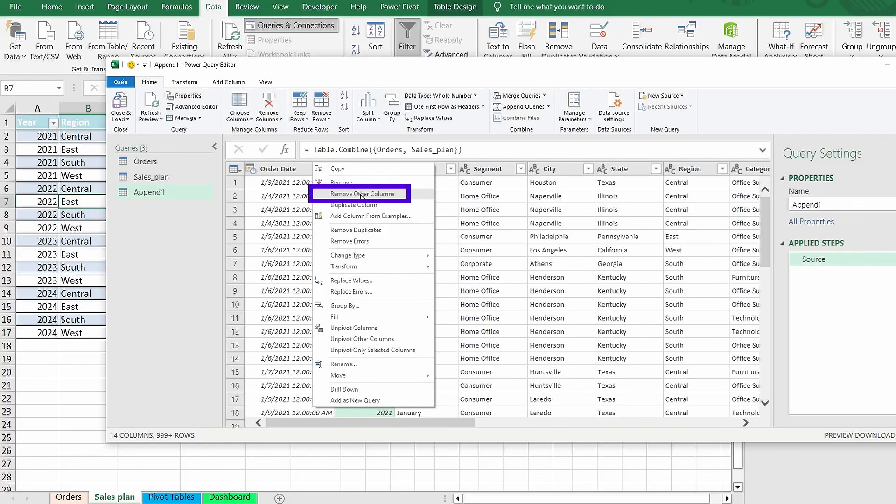
{"action": "left_click", "coordinate": [362, 195]}
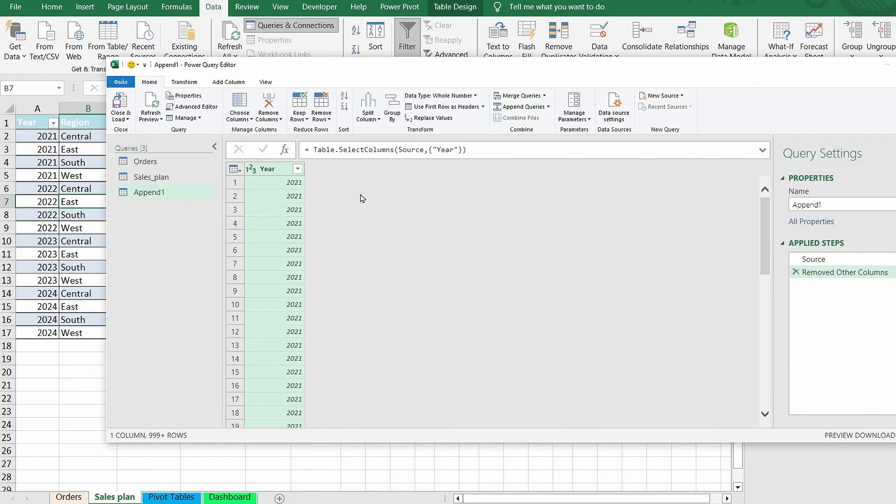
{"action": "right_click", "coordinate": [272, 172]}
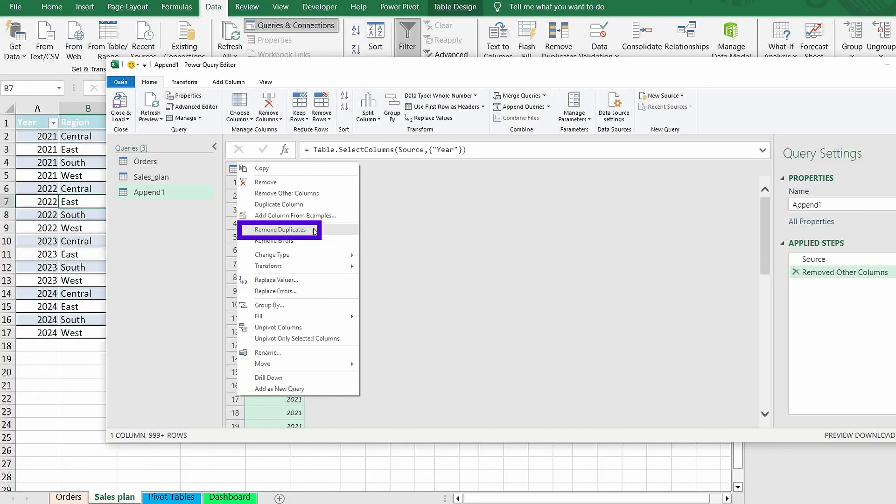
{"action": "left_click", "coordinate": [316, 230]}
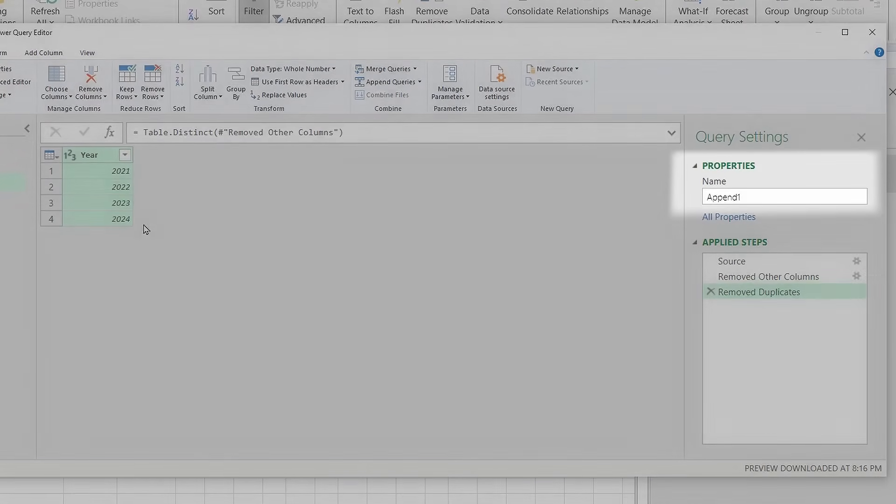
Step: Rename the appended query as Year*
{"action": "double_click", "coordinate": [723, 197]}
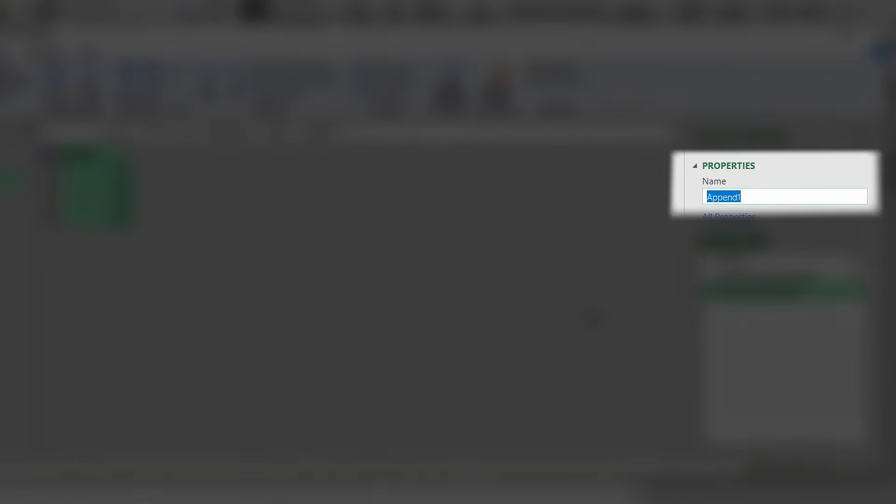
{"action": "type", "text": "Year"}
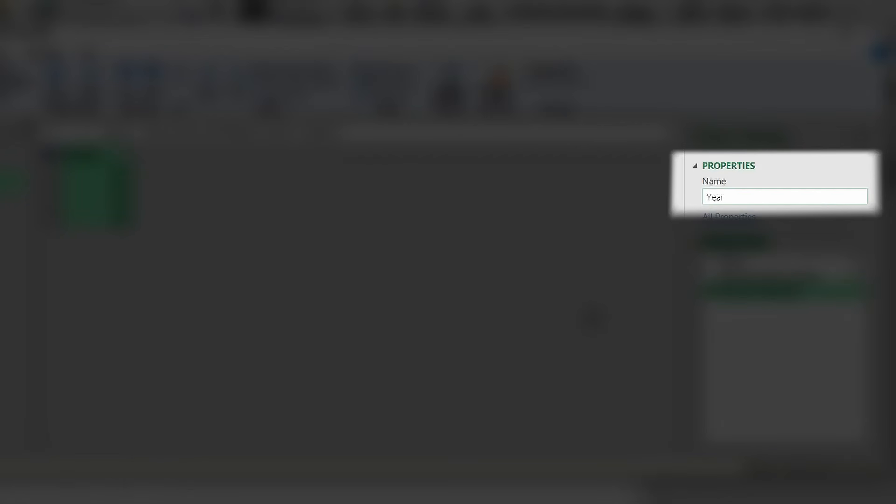
{"action": "type", "text": "*"}
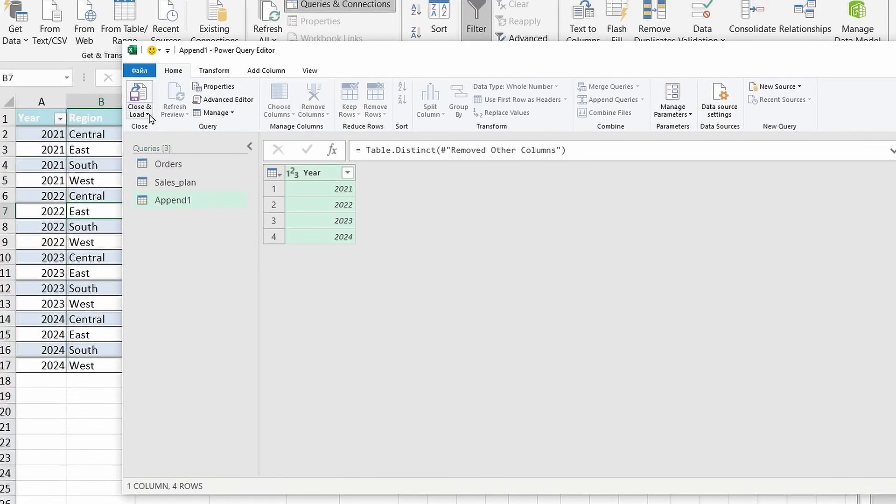
Step: Load the Year* query as a connection only and add its data to the Data Model
{"action": "left_click", "coordinate": [149, 116]}
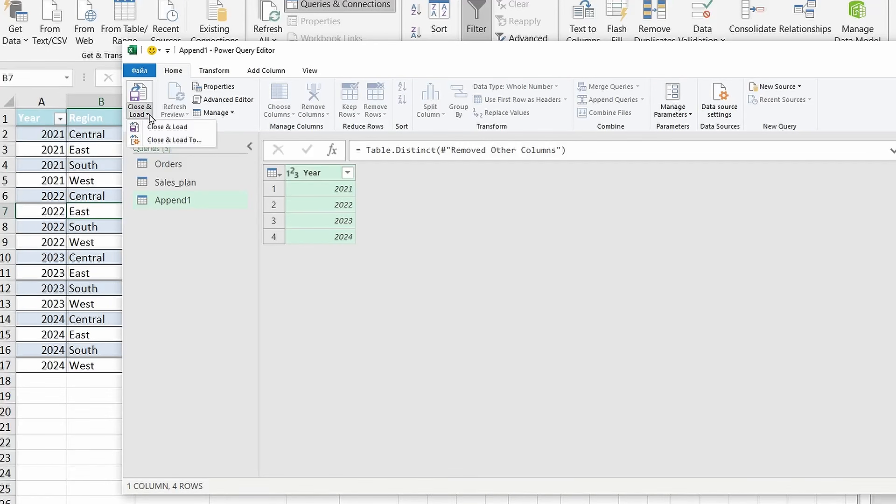
{"action": "left_click", "coordinate": [168, 140]}
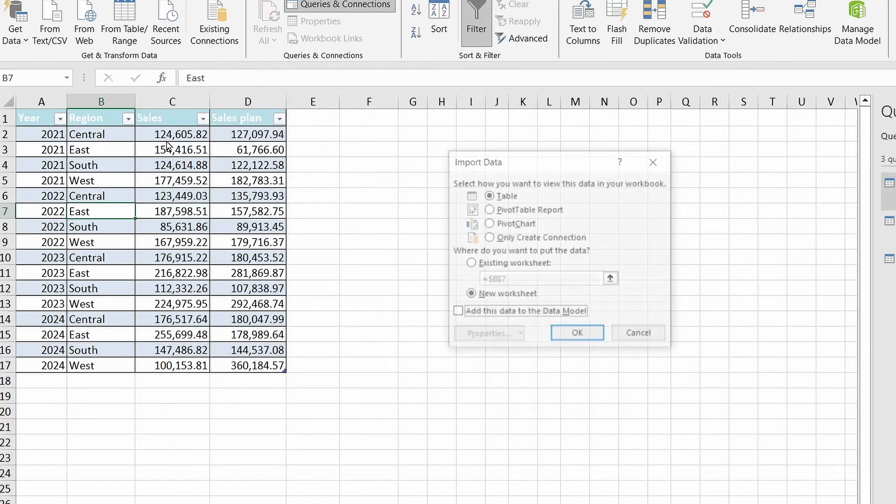
{"action": "left_click", "coordinate": [489, 239]}
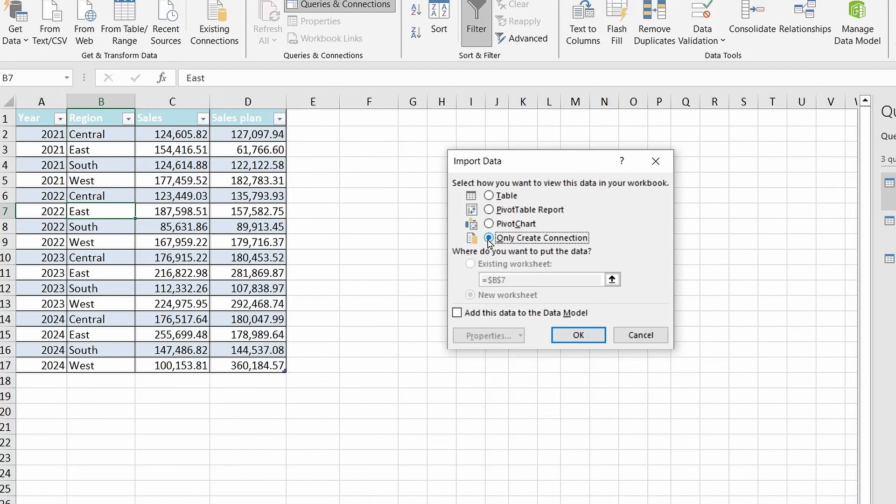
{"action": "left_click", "coordinate": [457, 313]}
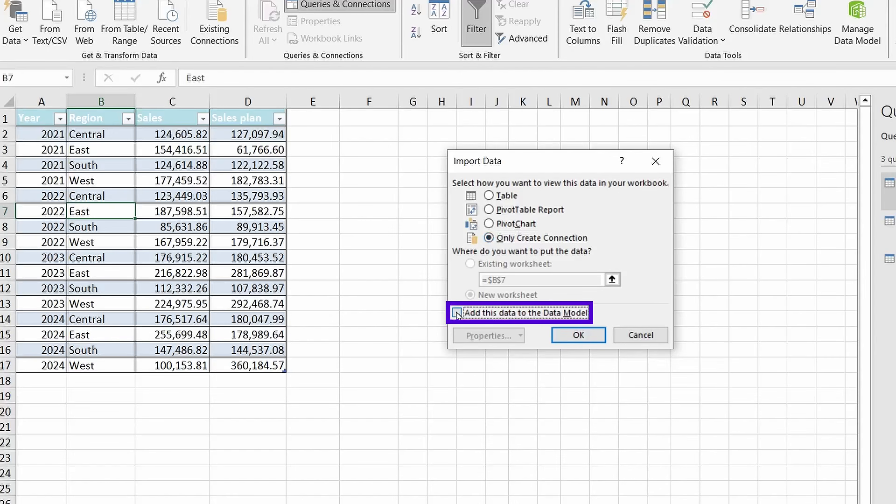
{"action": "left_click", "coordinate": [579, 335]}
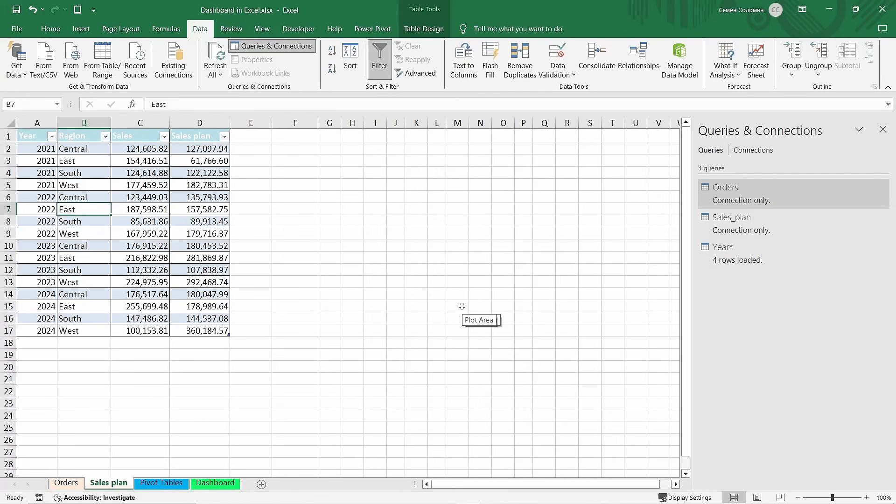
Step: Create another two-table append query with Orders as the first table and Sales_plan as the second
{"action": "left_click", "coordinate": [17, 70]}
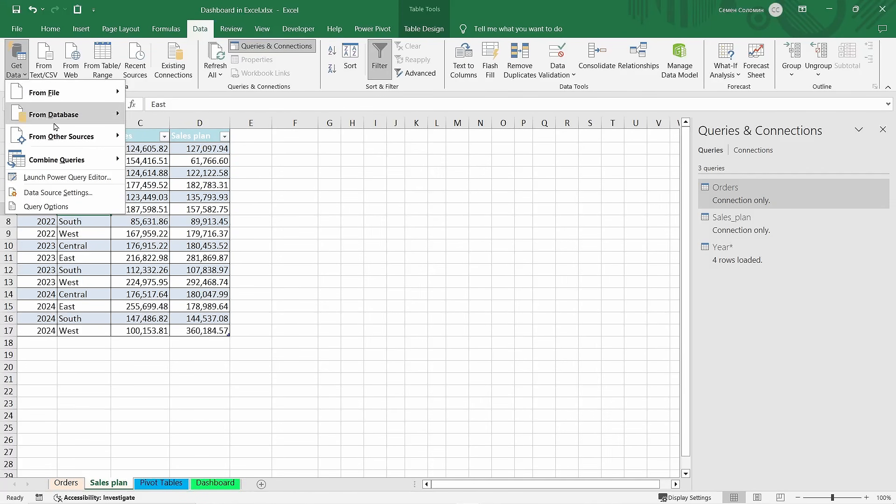
{"action": "mouse_move", "coordinate": [70, 159]}
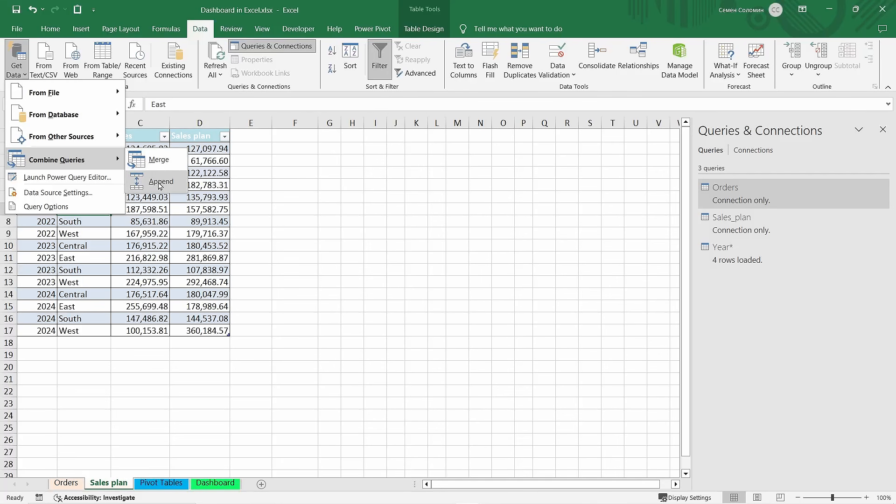
{"action": "left_click", "coordinate": [160, 185]}
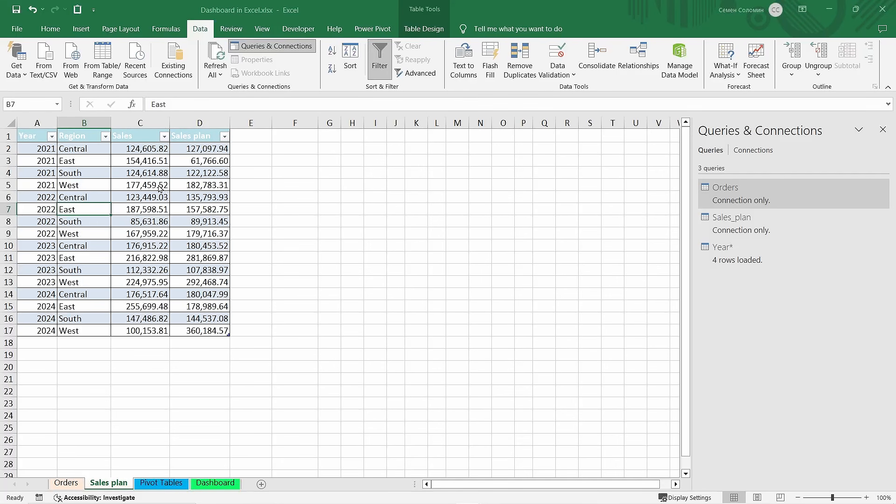
{"action": "left_click", "coordinate": [315, 256]}
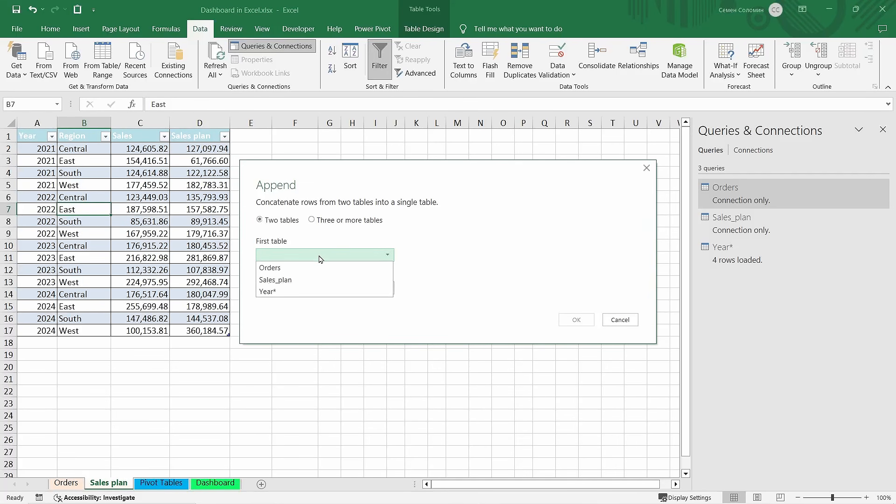
{"action": "left_click", "coordinate": [315, 269]}
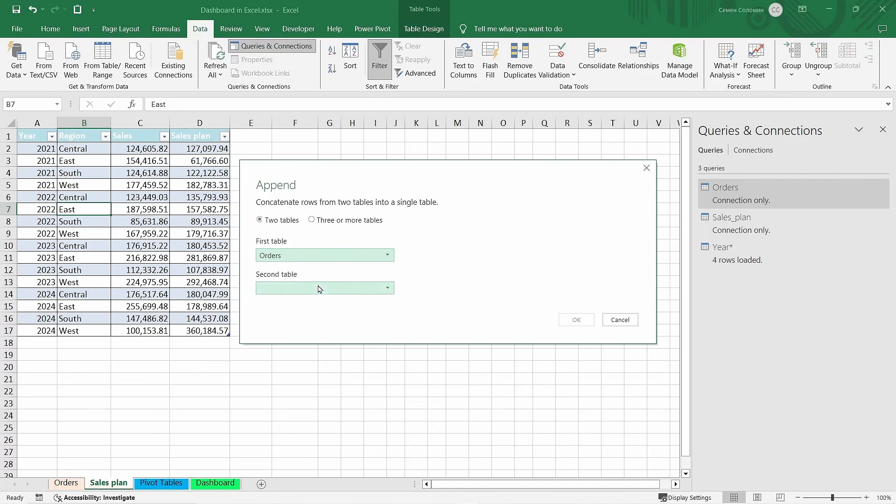
{"action": "left_click", "coordinate": [319, 288]}
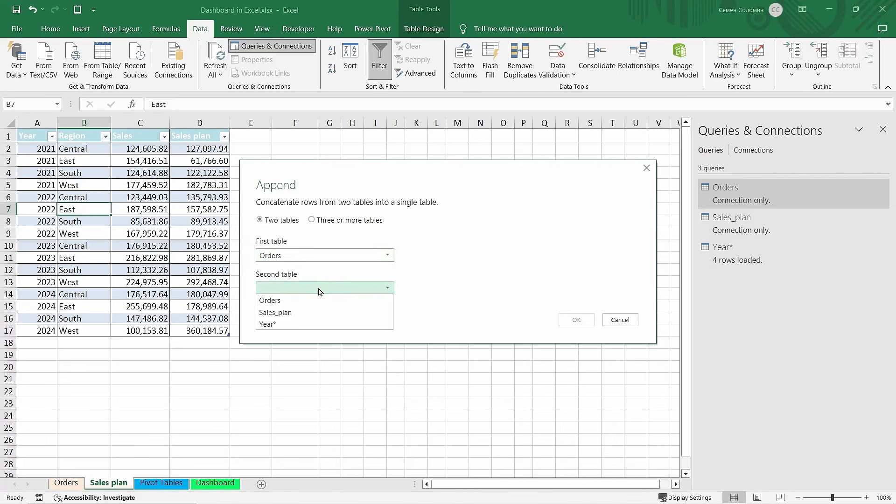
{"action": "left_click", "coordinate": [305, 313]}
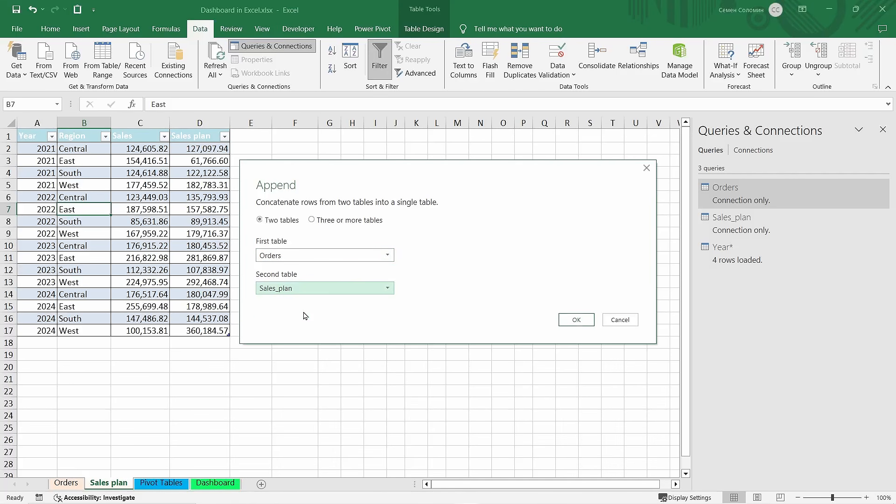
{"action": "left_click", "coordinate": [570, 321]}
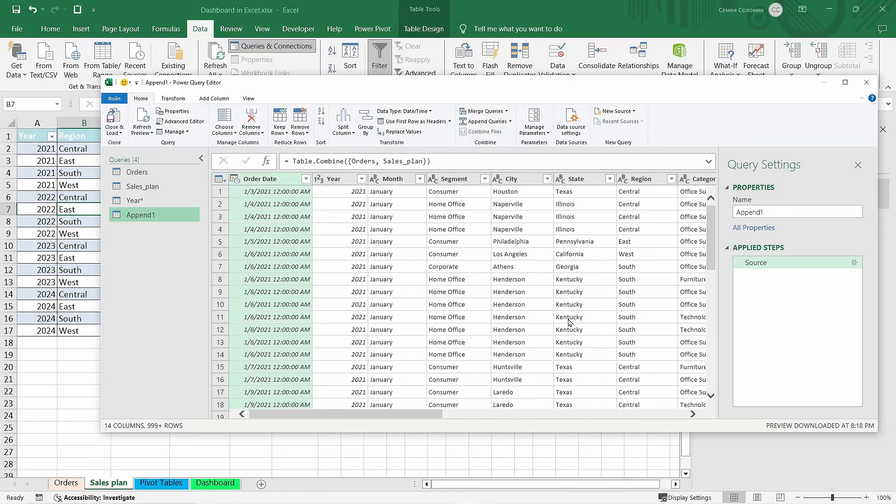
Step: Keep only the Region column in the new appended query and remove its duplicate values
{"action": "left_click", "coordinate": [641, 180]}
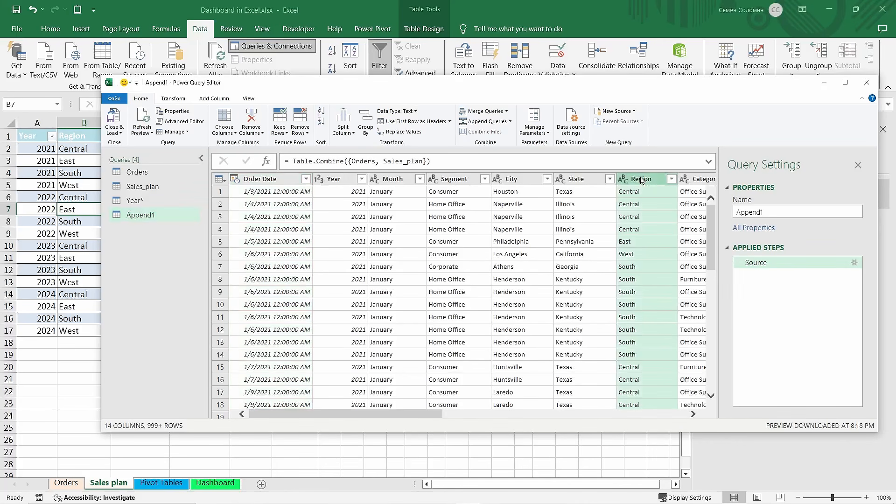
{"action": "right_click", "coordinate": [641, 181]}
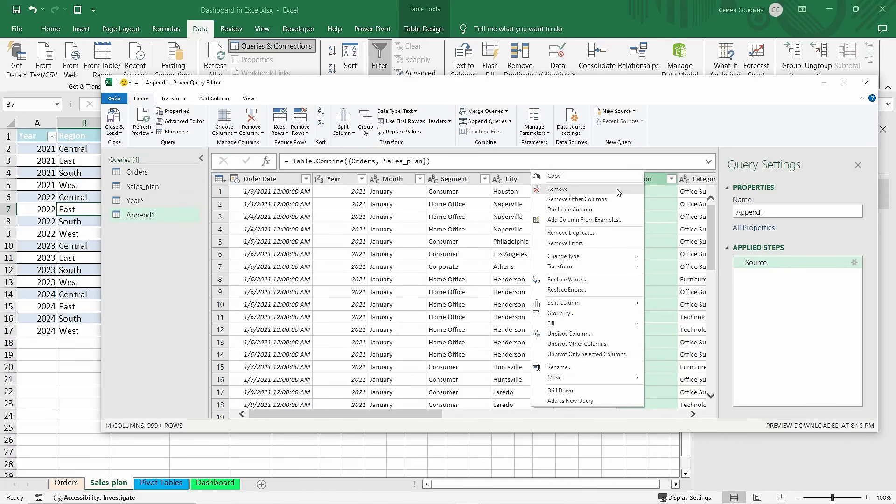
{"action": "left_click", "coordinate": [593, 201]}
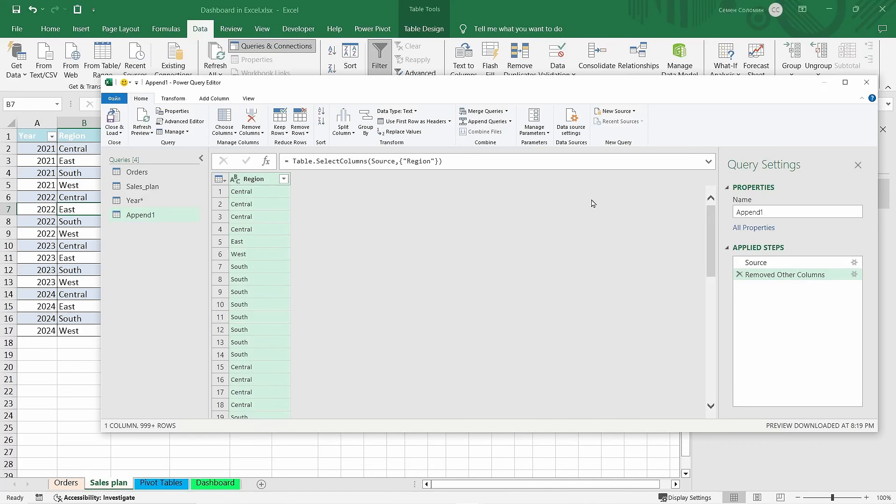
{"action": "right_click", "coordinate": [257, 182]}
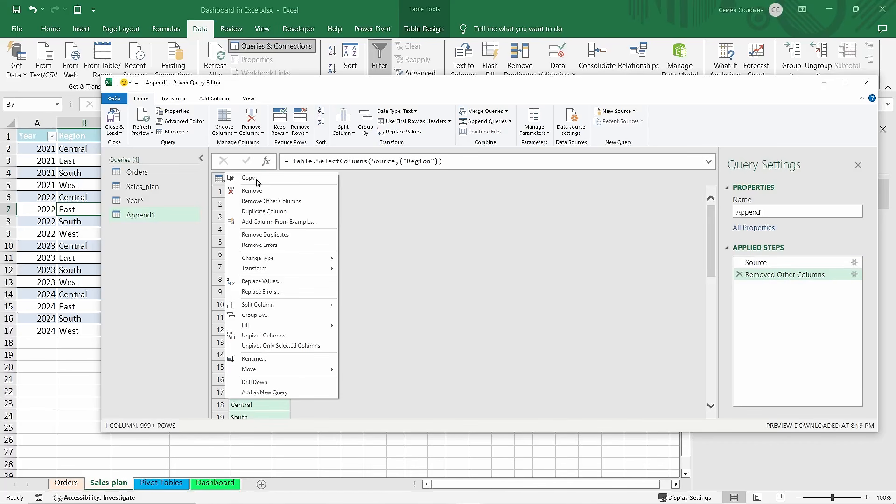
{"action": "left_click", "coordinate": [294, 239]}
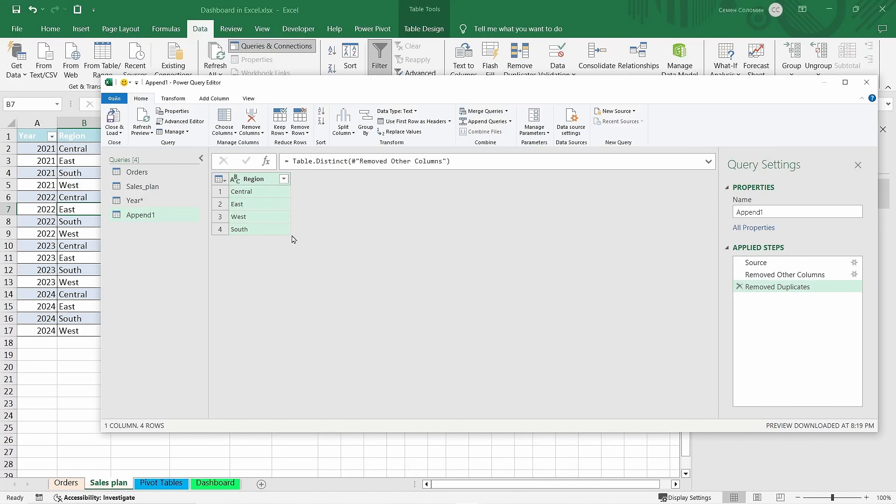
Step: Rename the new appended query as Region*
{"action": "left_click", "coordinate": [747, 213]}
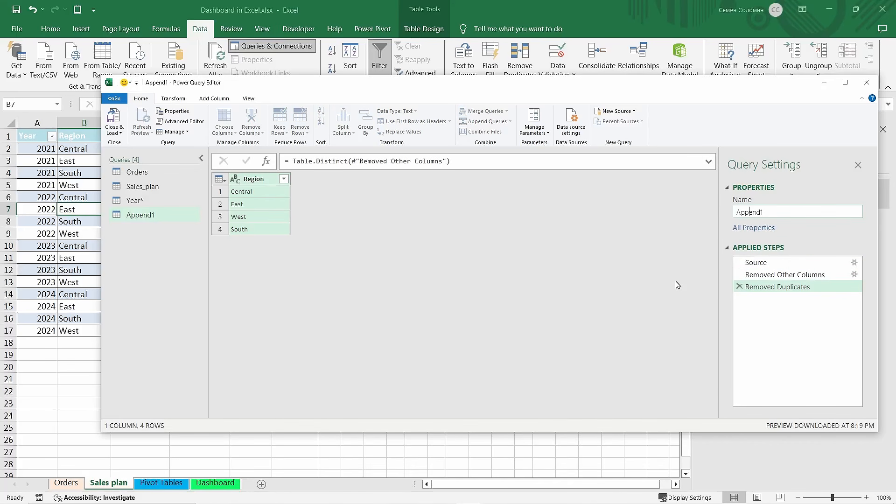
{"action": "key", "text": "ctrl+a"}
{"action": "type", "text": "Re"}
Step: Load the Region* query as a connection only and add its data to the Data Model
{"action": "left_click", "coordinate": [116, 132]}
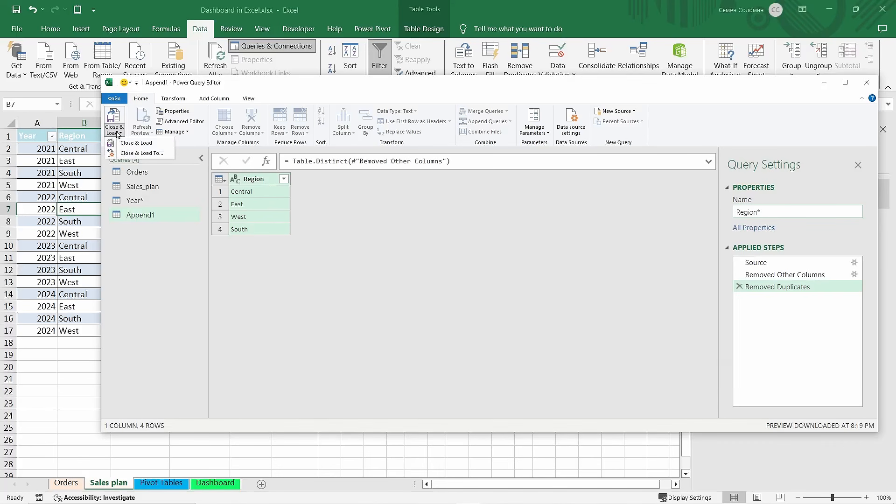
{"action": "left_click", "coordinate": [130, 155]}
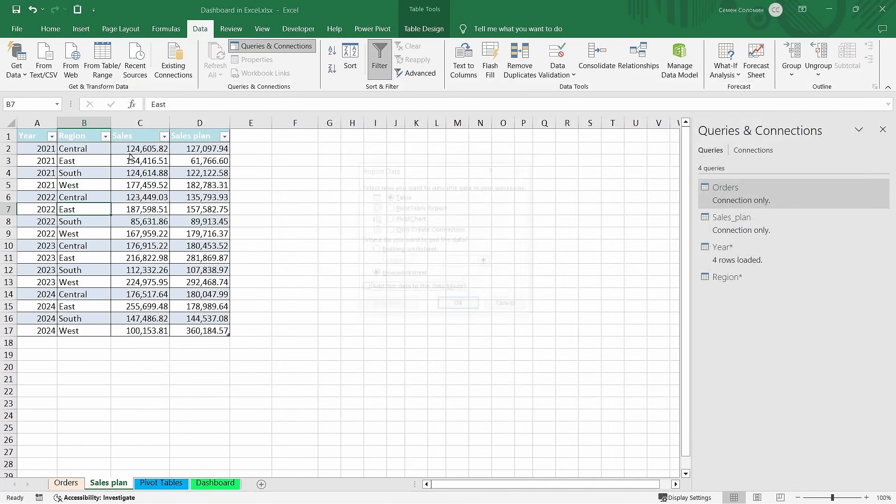
{"action": "left_click", "coordinate": [390, 232]}
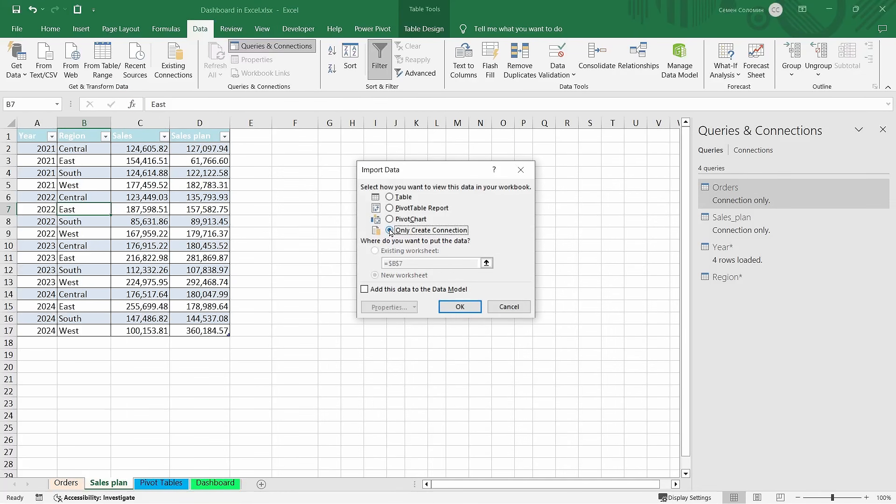
{"action": "left_click", "coordinate": [365, 291]}
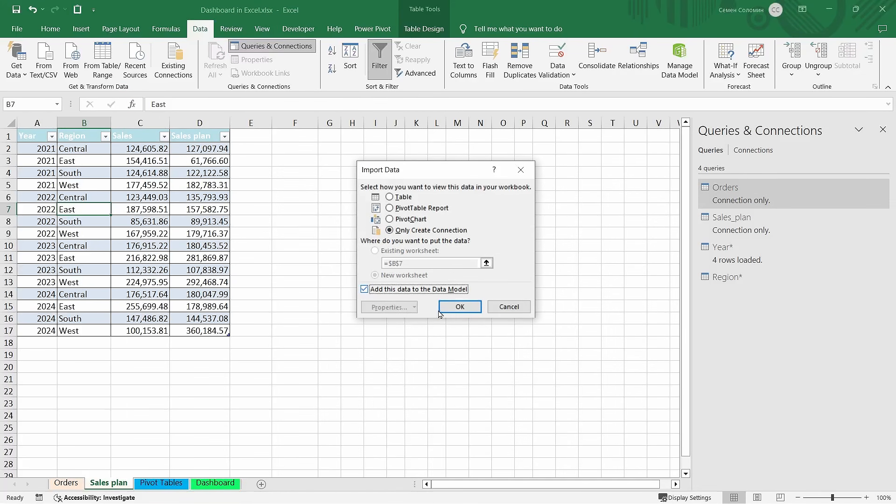
{"action": "left_click", "coordinate": [464, 309]}
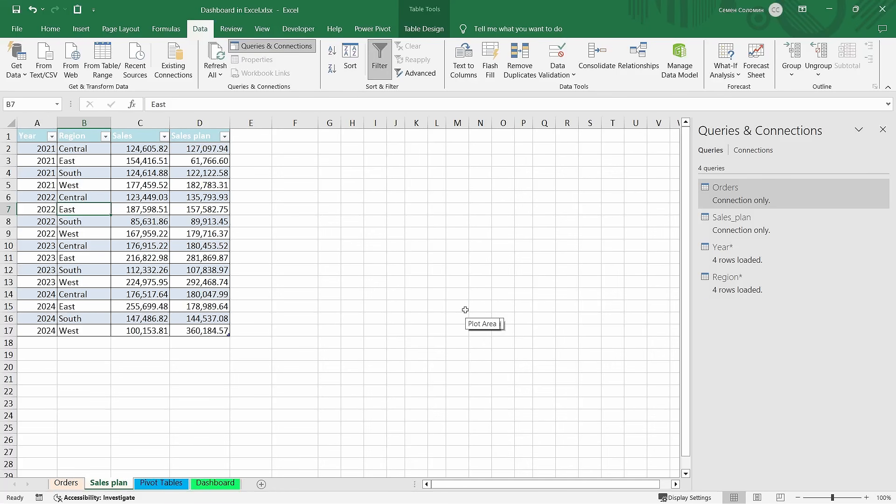
Step: Show the Data Model as a diagram and arrange the Year and Region tables between Orders and Sales_plan
{"action": "left_click", "coordinate": [371, 30]}
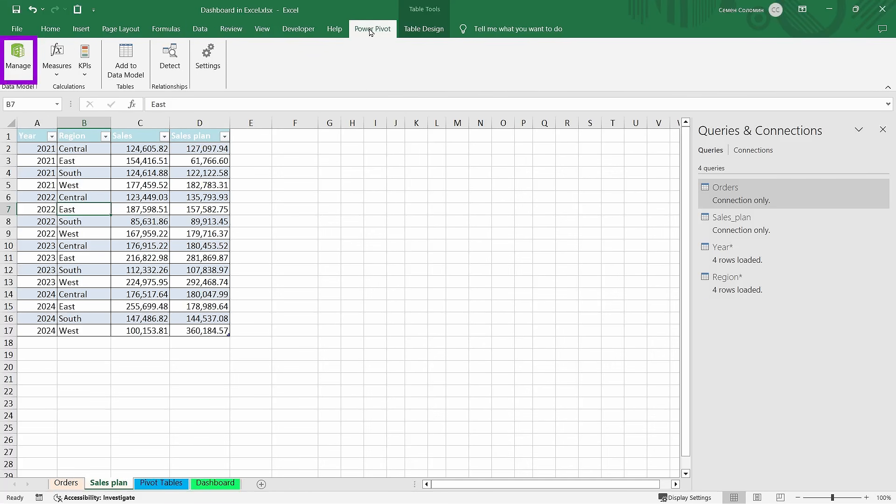
{"action": "left_click", "coordinate": [21, 68]}
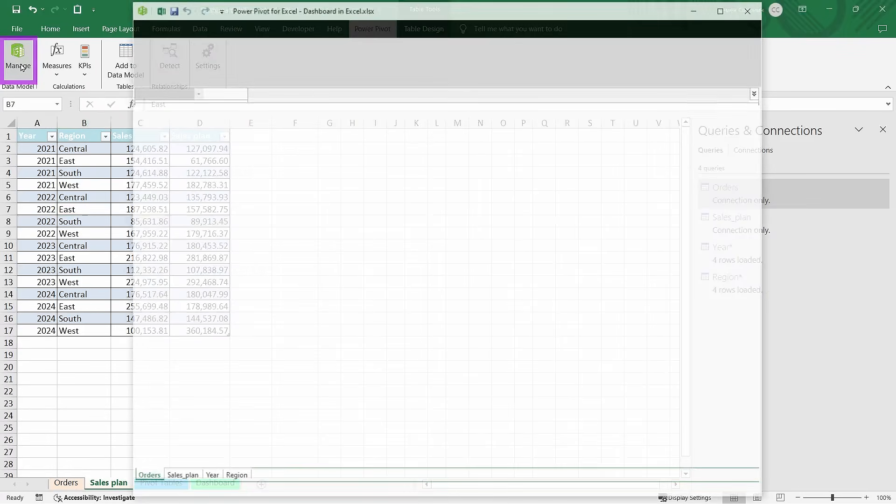
{"action": "left_click", "coordinate": [686, 55]}
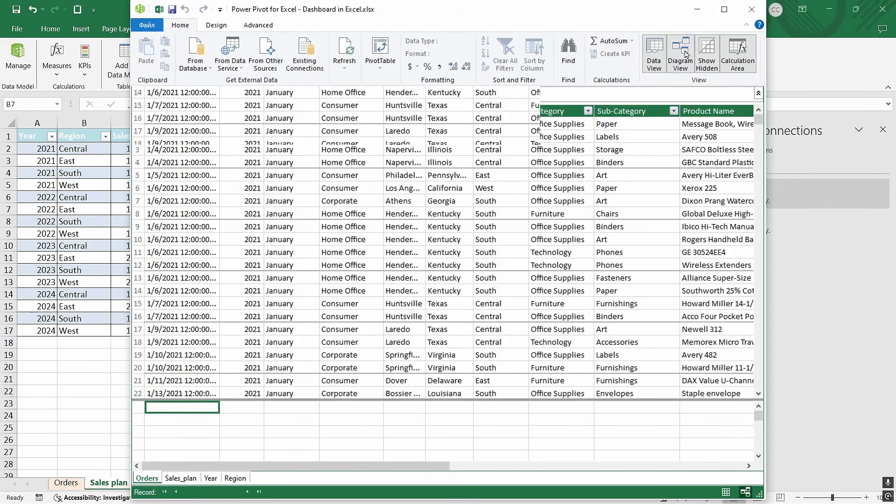
{"action": "left_click_drag", "start_coordinate": [406, 114], "coordinate": [618, 142]}
{"action": "left_click_drag", "start_coordinate": [545, 193], "coordinate": [391, 144]}
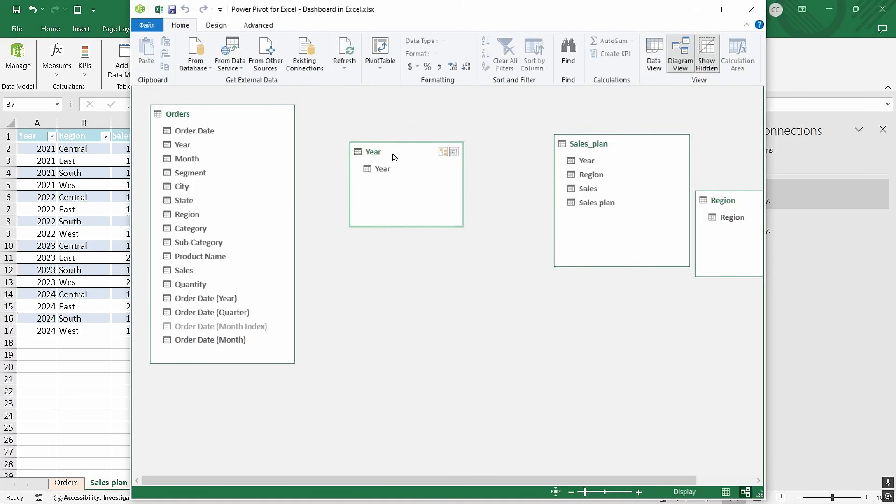
{"action": "left_click_drag", "start_coordinate": [749, 202], "coordinate": [365, 246]}
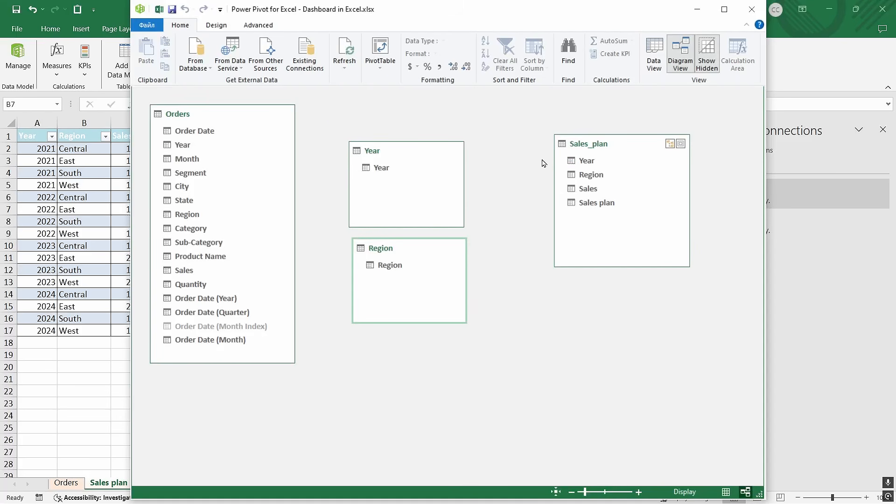
Step: Relate the Year and Region lookup tables to the matching Sales_plan and Orders columns, then return to the workbook and enable its external data connections
{"action": "left_click_drag", "start_coordinate": [572, 160], "coordinate": [173, 150]}
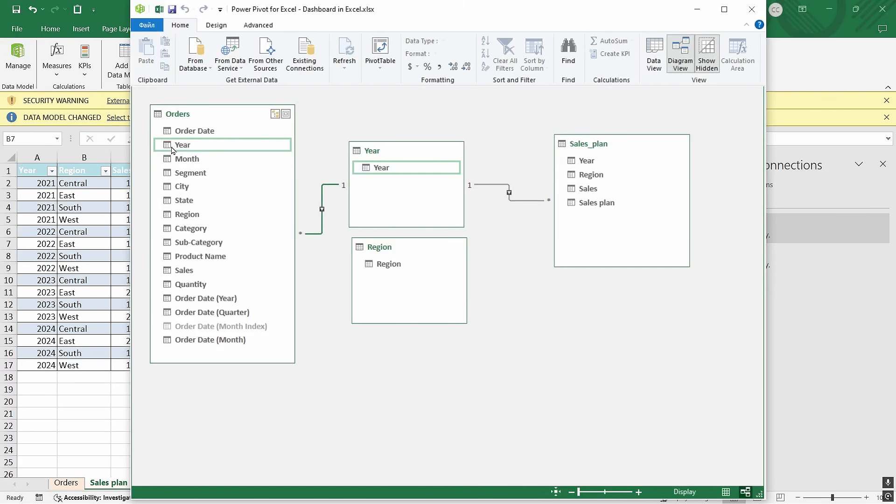
{"action": "left_click_drag", "start_coordinate": [574, 178], "coordinate": [181, 214]}
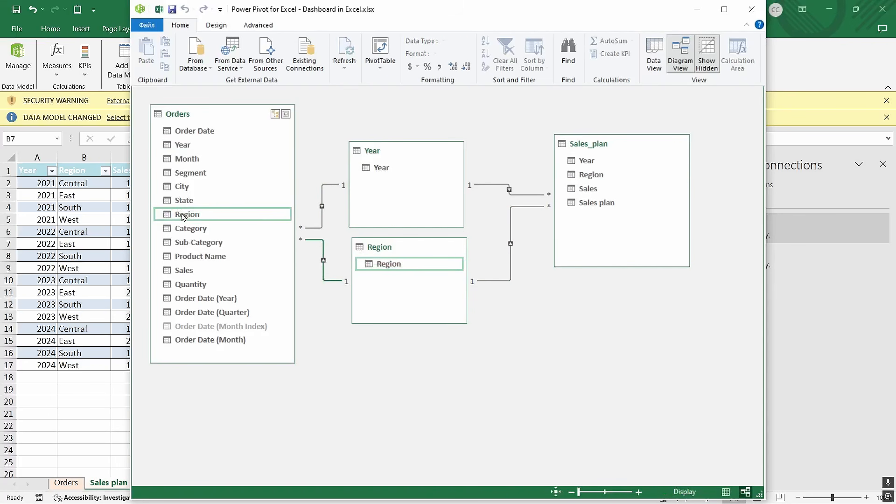
{"action": "left_click", "coordinate": [752, 9]}
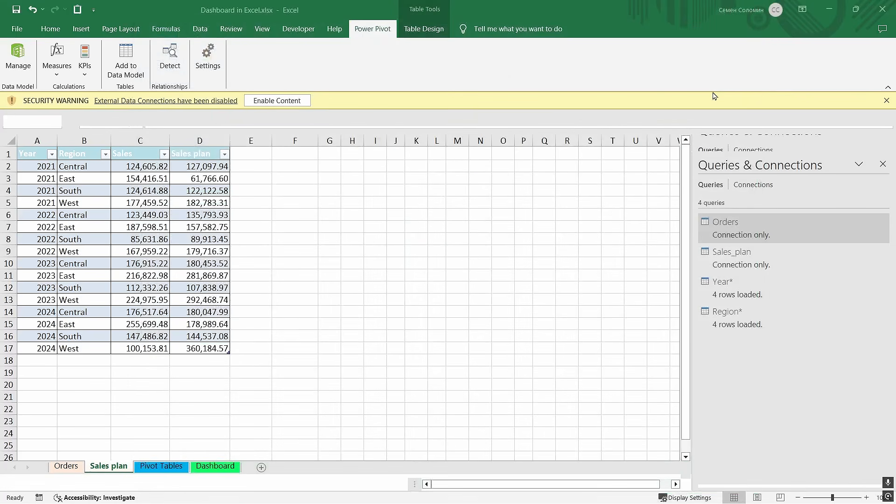
{"action": "left_click", "coordinate": [290, 101]}
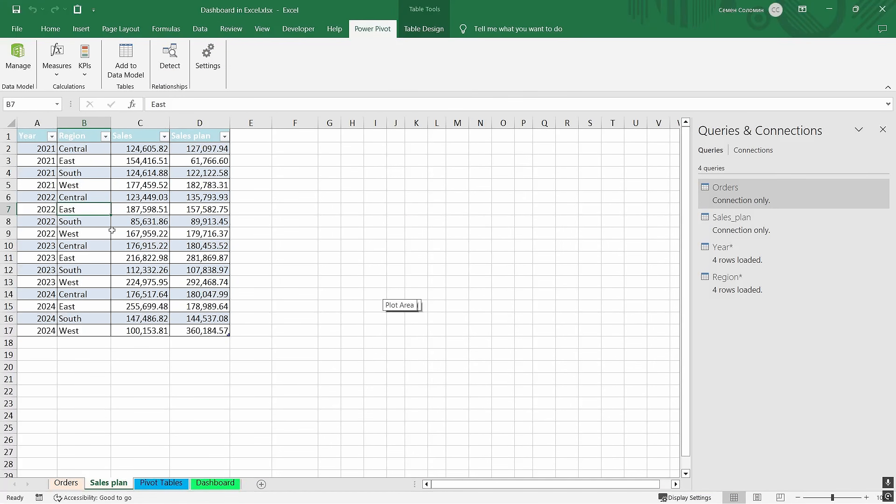
Step: Insert a PivotTable from the Sales_plan table at cell B84 of the Pivot Tables sheet, adding its data to the Data Model
{"action": "left_click", "coordinate": [113, 232]}
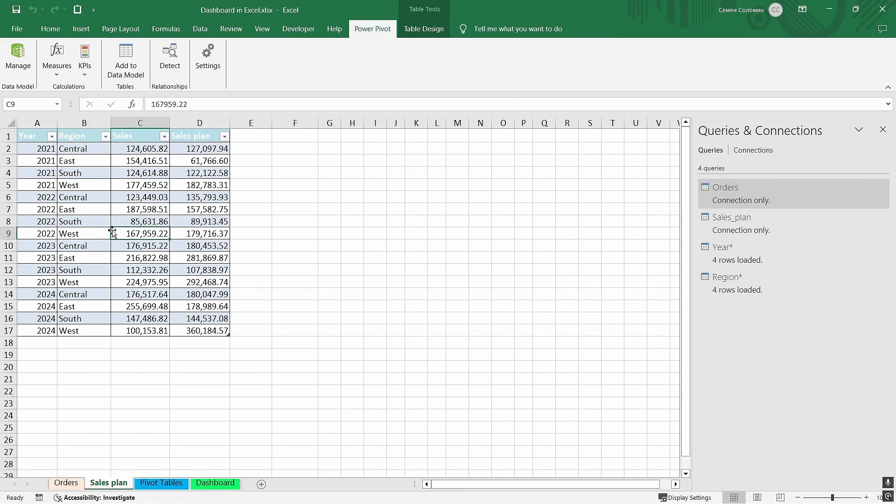
{"action": "left_click", "coordinate": [81, 29]}
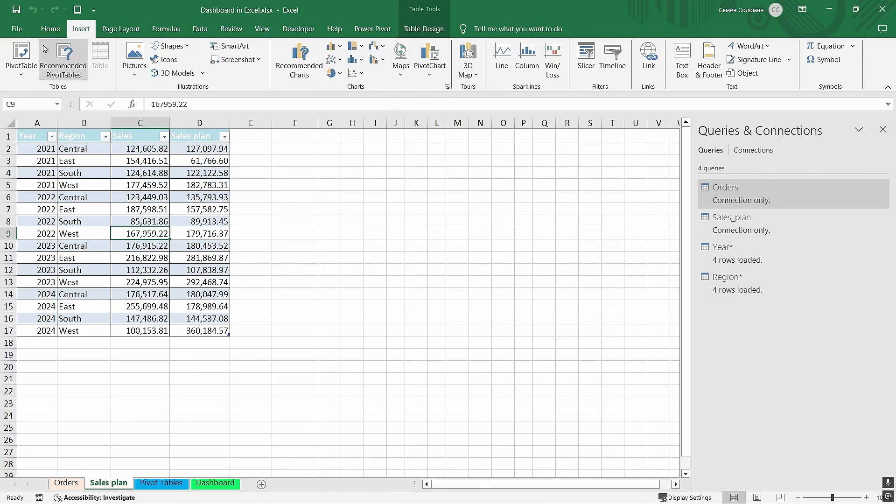
{"action": "left_click", "coordinate": [25, 54]}
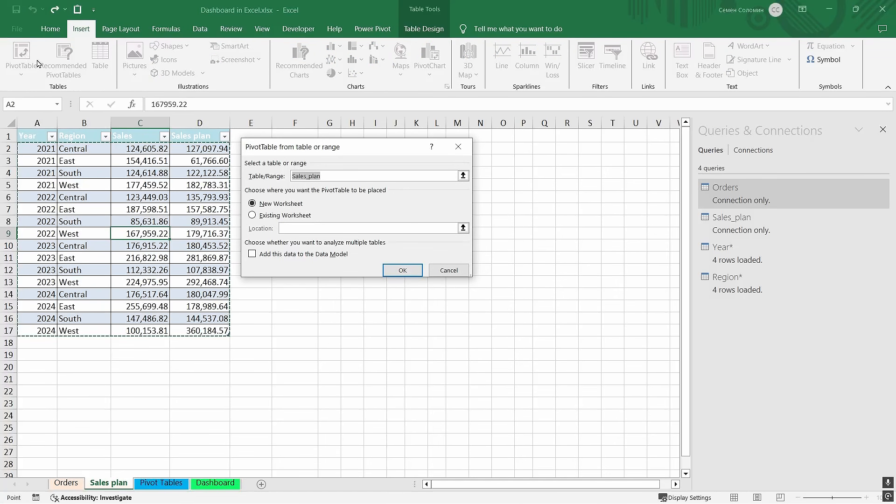
{"action": "left_click", "coordinate": [253, 255]}
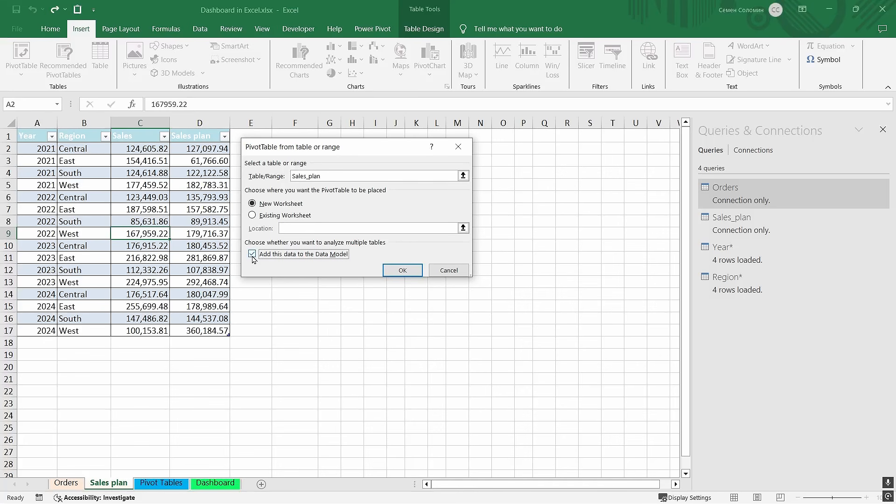
{"action": "left_click", "coordinate": [252, 216]}
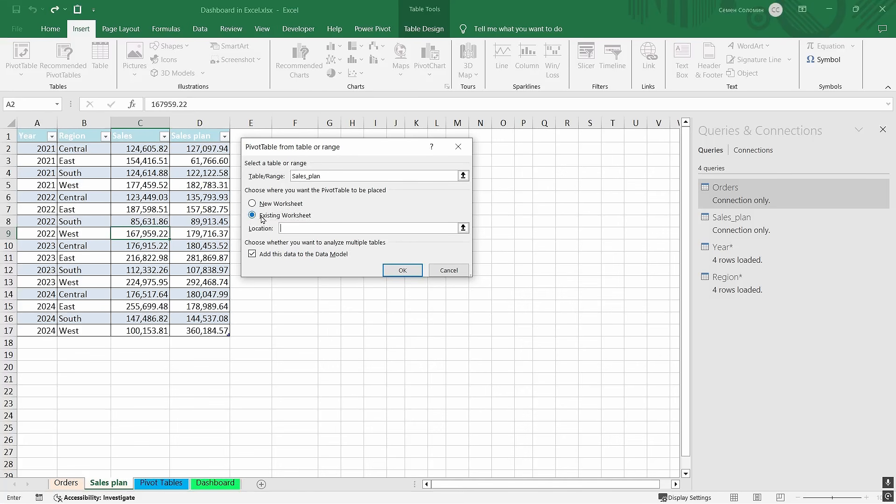
{"action": "left_click", "coordinate": [464, 228]}
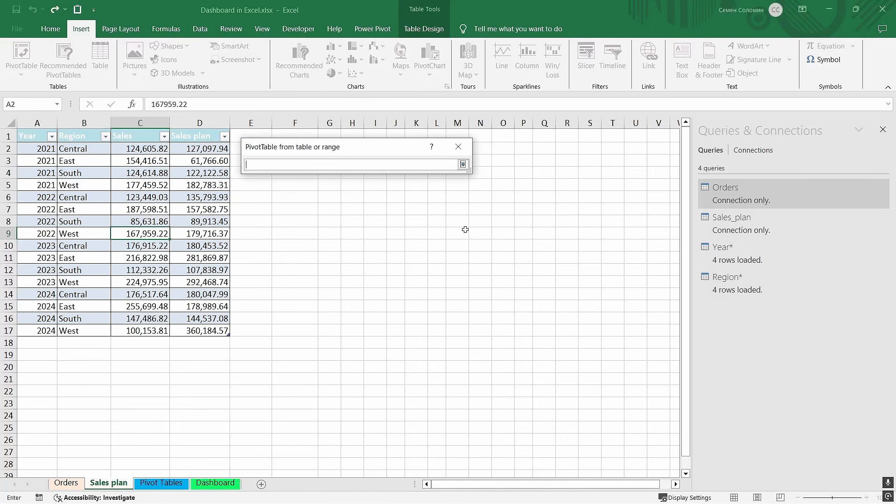
{"action": "left_click", "coordinate": [170, 477]}
{"action": "scroll", "coordinate": [90, 455], "scroll_direction": "down", "scroll_amount": 2}
{"action": "left_click", "coordinate": [84, 415]}
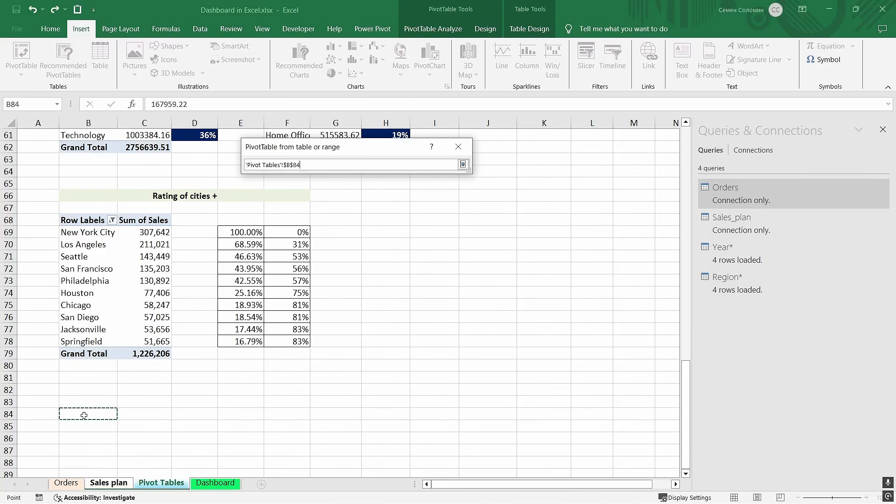
{"action": "key", "text": "Return"}
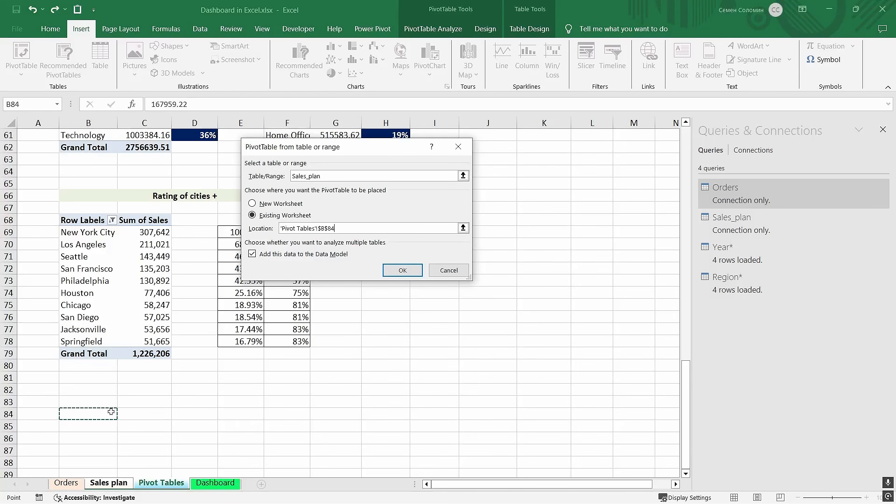
{"action": "left_click", "coordinate": [403, 270]}
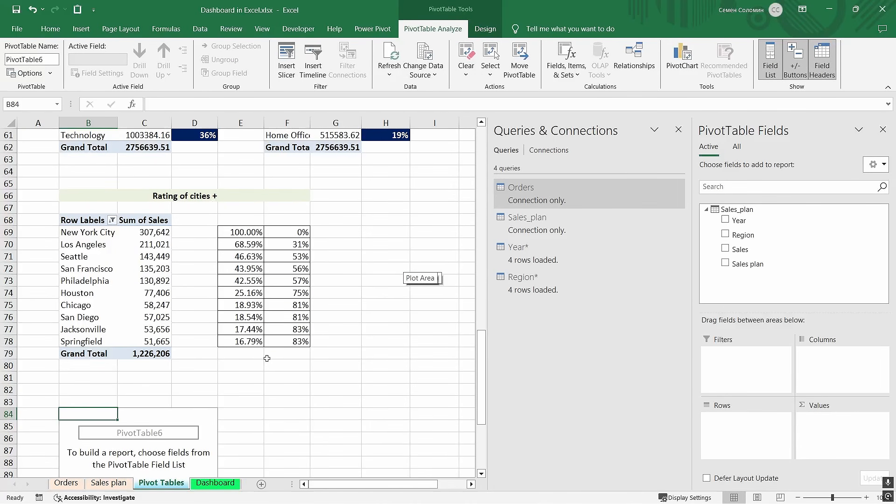
Step: Lay out the new PivotTable with Year and Region as rows and the sums of Sales and Sales plan as values
{"action": "scroll", "coordinate": [267, 358], "scroll_direction": "down", "scroll_amount": 5}
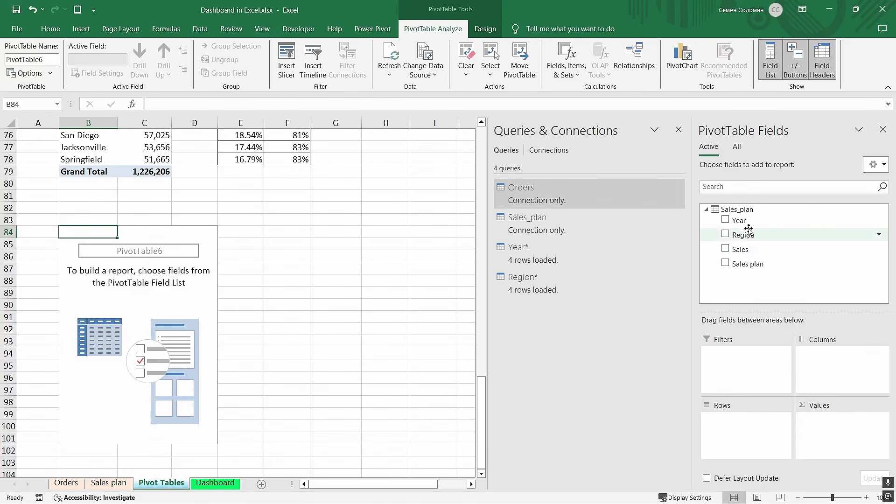
{"action": "left_click_drag", "start_coordinate": [742, 222], "coordinate": [725, 421]}
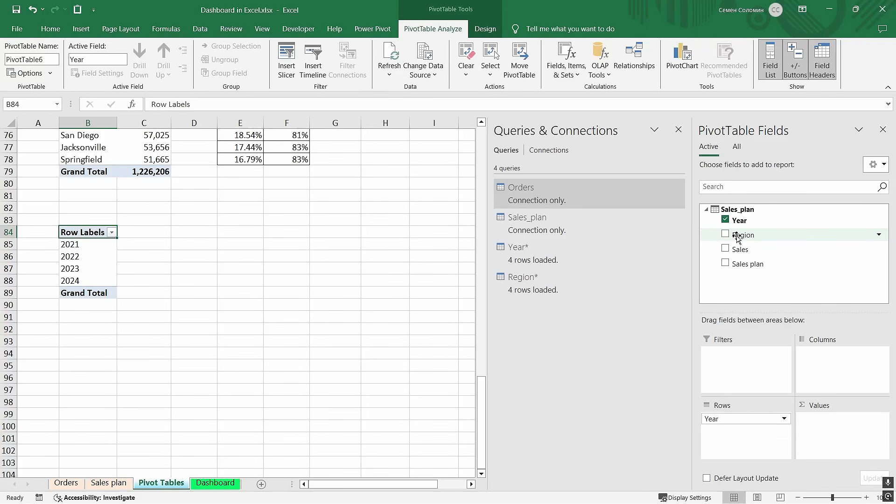
{"action": "left_click_drag", "start_coordinate": [738, 238], "coordinate": [724, 436]}
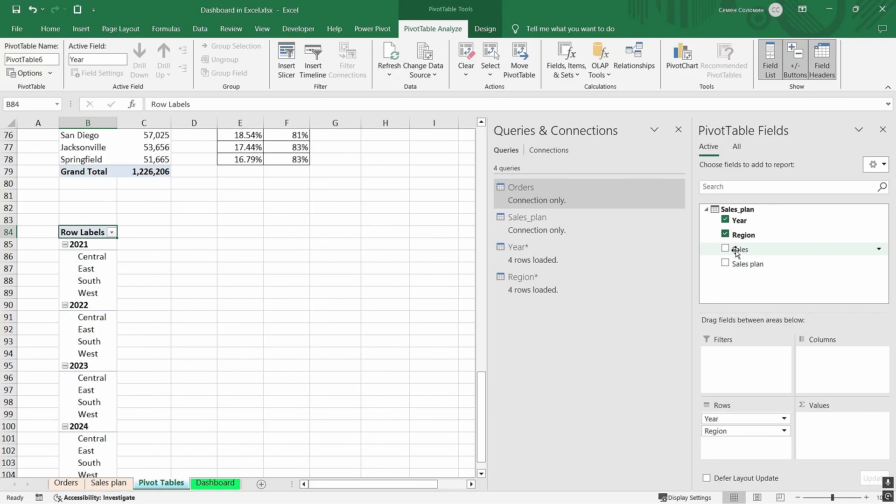
{"action": "left_click_drag", "start_coordinate": [736, 252], "coordinate": [817, 427]}
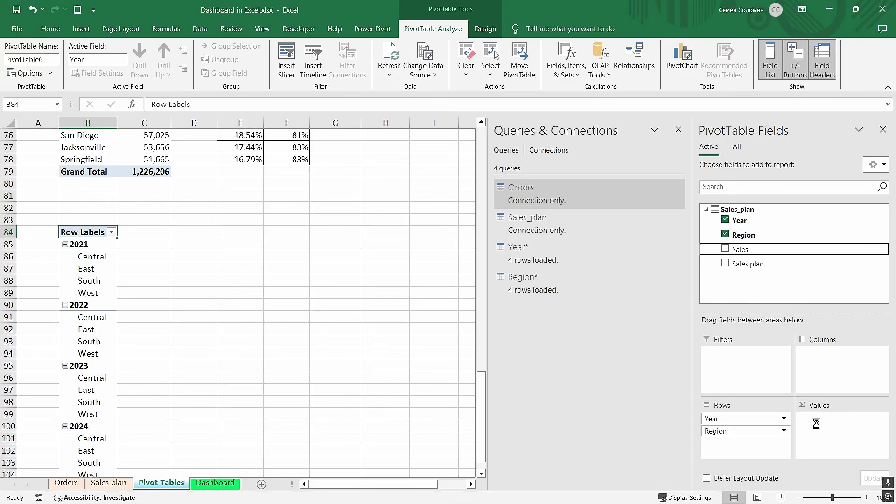
{"action": "left_click_drag", "start_coordinate": [748, 263], "coordinate": [823, 438]}
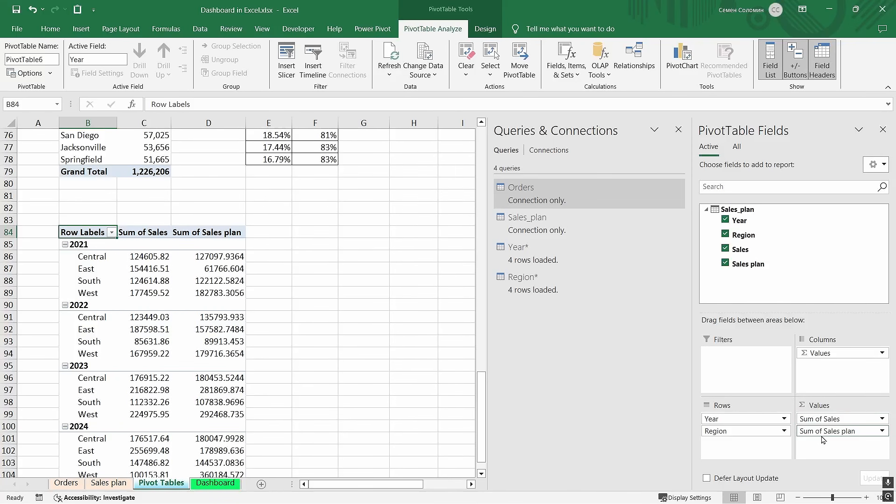
Step: Name the new PivotTable Sales plan
{"action": "left_click", "coordinate": [47, 59]}
{"action": "type", "text": "Sales plan"}
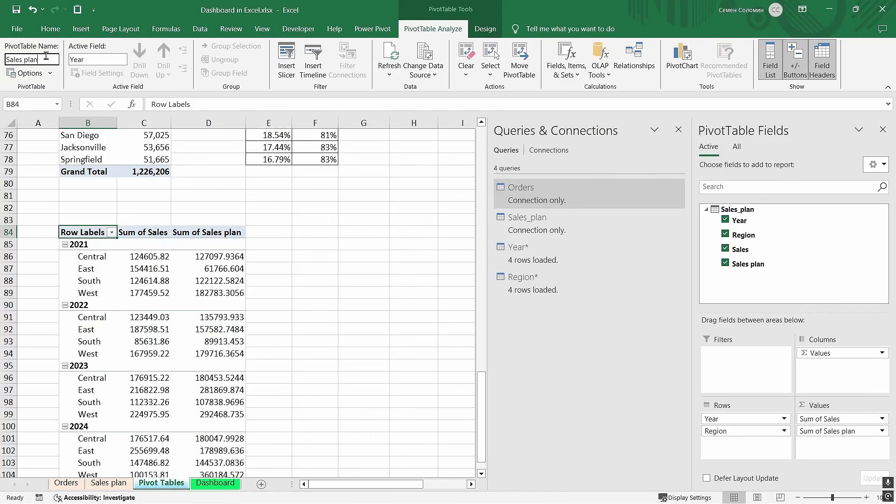
{"action": "key", "text": "Return"}
Step: Add a bold, merged and centred heading "Sales plan" with light green fill in B82:D82 above the PivotTable
{"action": "left_click_drag", "start_coordinate": [89, 206], "coordinate": [187, 205]}
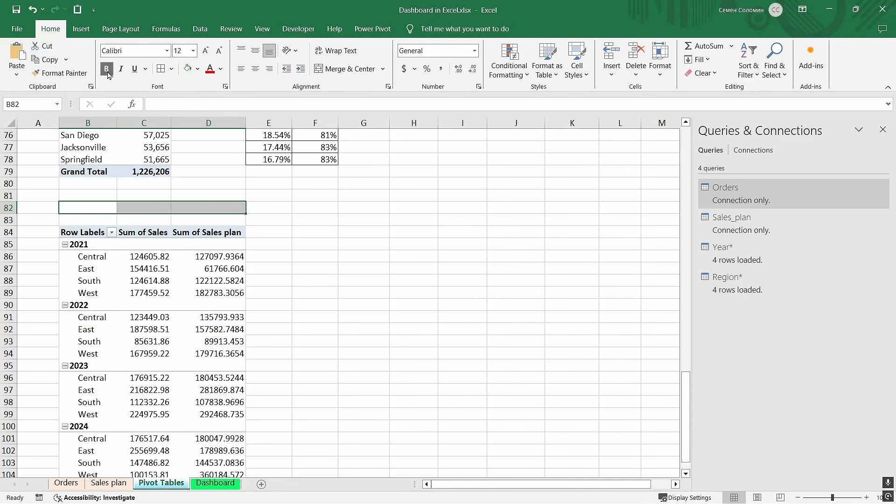
{"action": "left_click", "coordinate": [343, 71]}
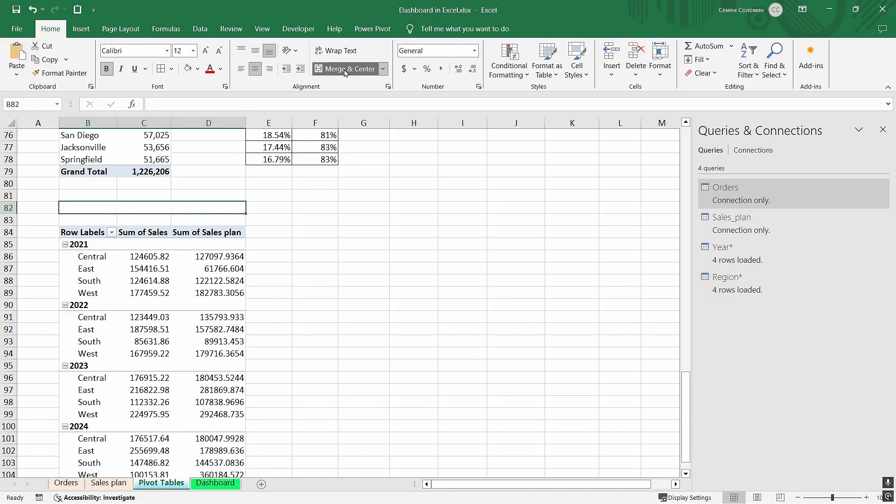
{"action": "left_click", "coordinate": [189, 69]}
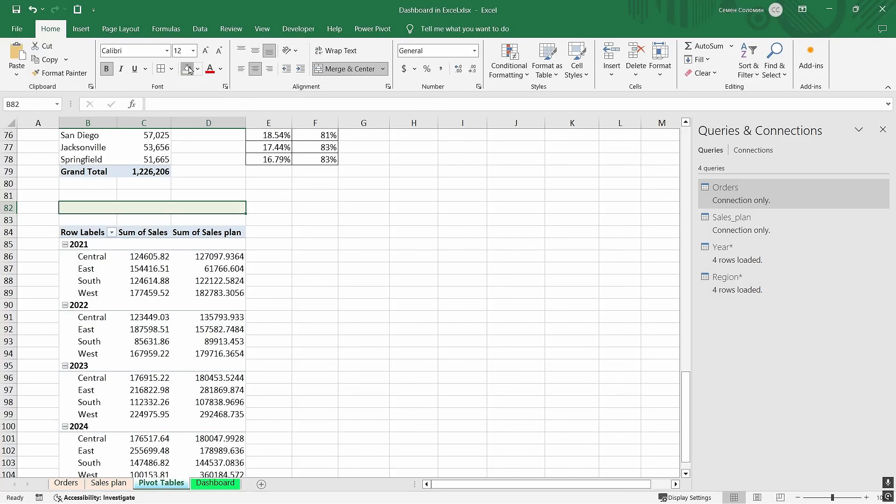
{"action": "left_click", "coordinate": [167, 104]}
{"action": "type", "text": "Sales plan"}
{"action": "key", "text": "ctrl+Return"}
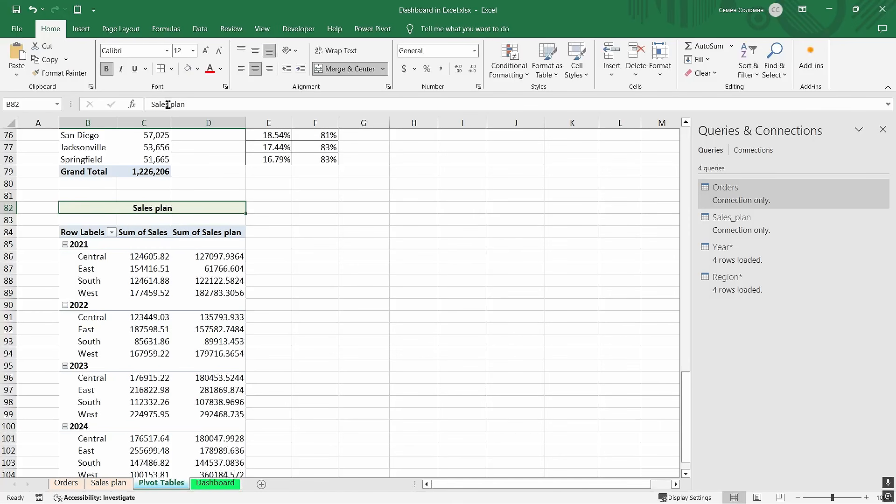
{"action": "left_click", "coordinate": [173, 297]}
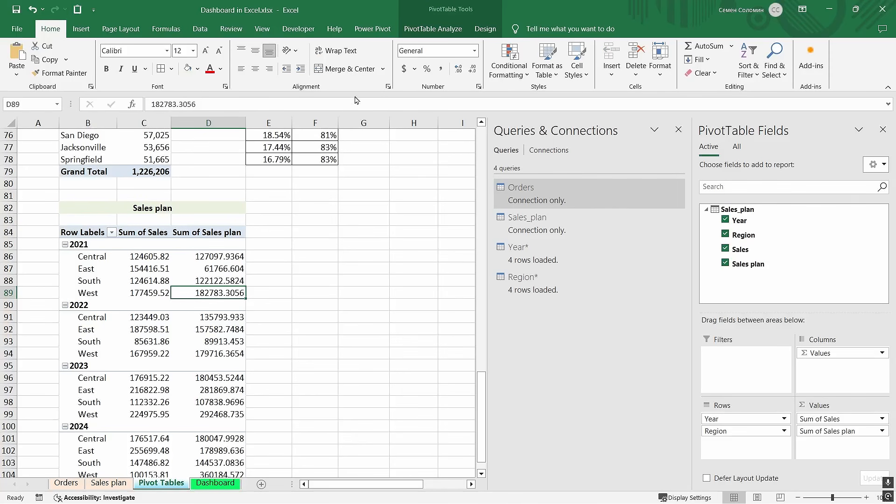
Step: Insert Region and Year slicers from the Region and Year lookup tables and place them side by side next to the Sales plan PivotTable
{"action": "left_click", "coordinate": [433, 29]}
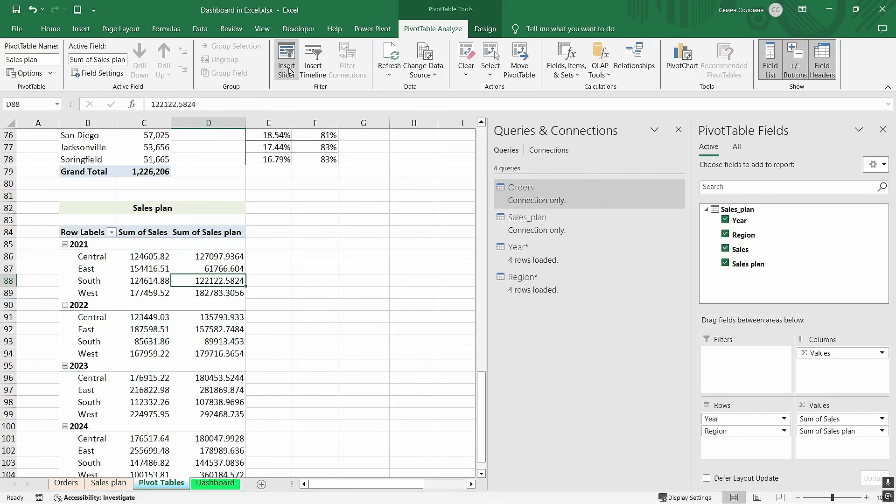
{"action": "left_click", "coordinate": [290, 70]}
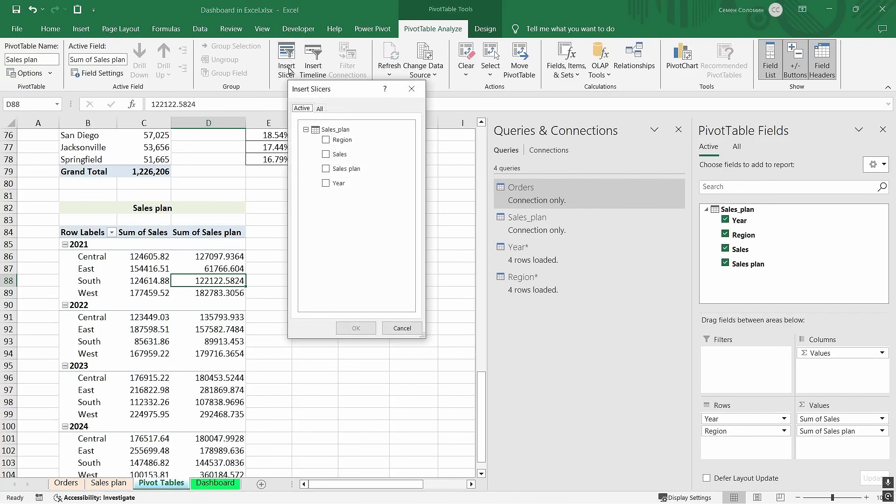
{"action": "left_click", "coordinate": [320, 109]}
{"action": "left_click_drag", "start_coordinate": [411, 159], "coordinate": [408, 249]}
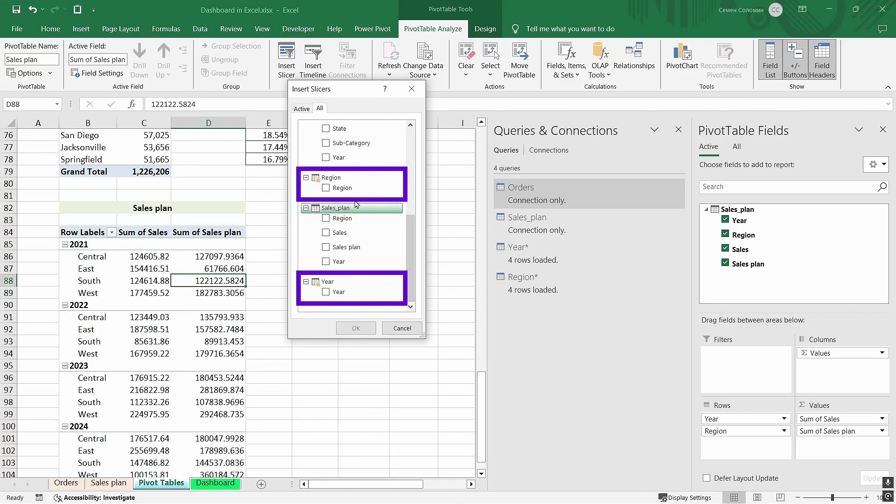
{"action": "left_click", "coordinate": [326, 189]}
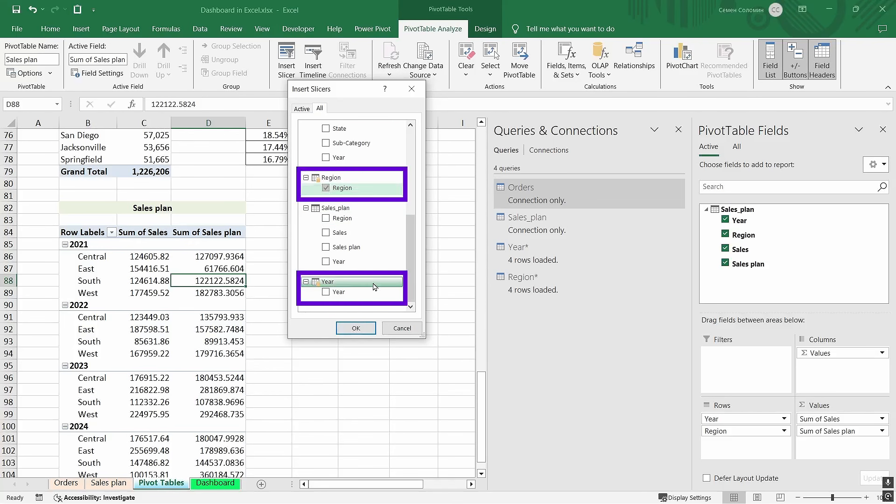
{"action": "left_click", "coordinate": [326, 293]}
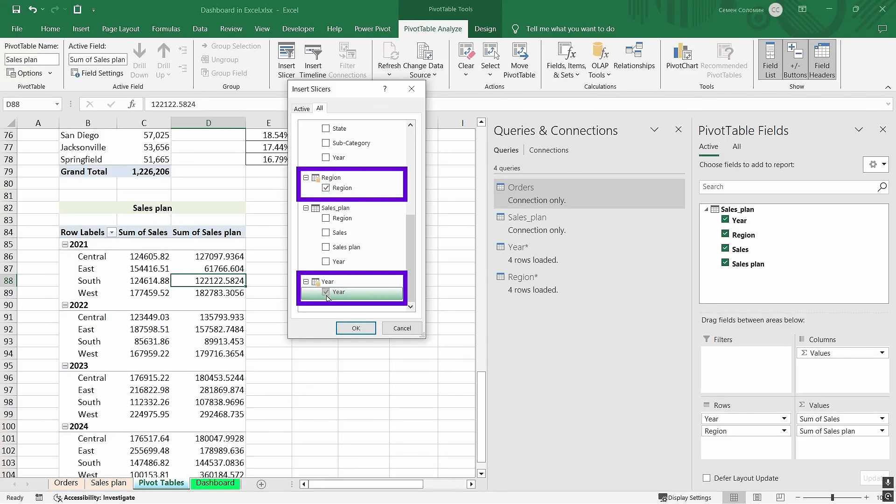
{"action": "left_click", "coordinate": [350, 327]}
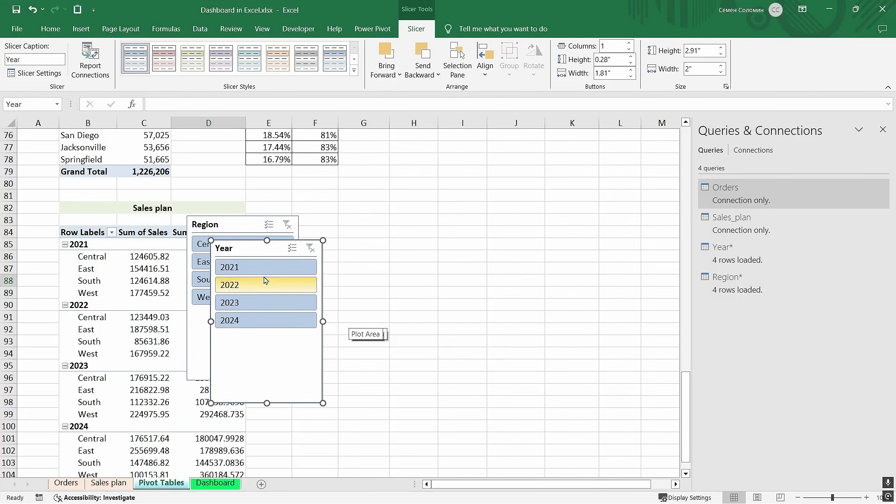
{"action": "left_click_drag", "start_coordinate": [253, 248], "coordinate": [430, 224]}
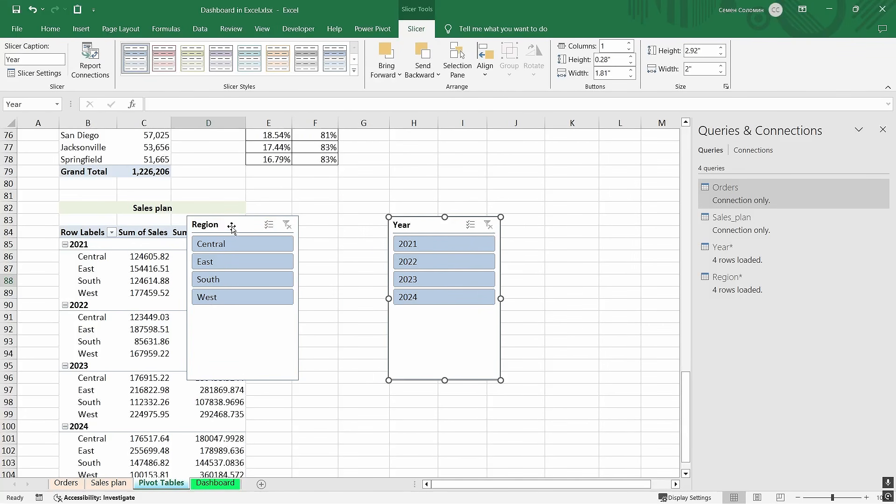
{"action": "left_click_drag", "start_coordinate": [230, 225], "coordinate": [321, 227]}
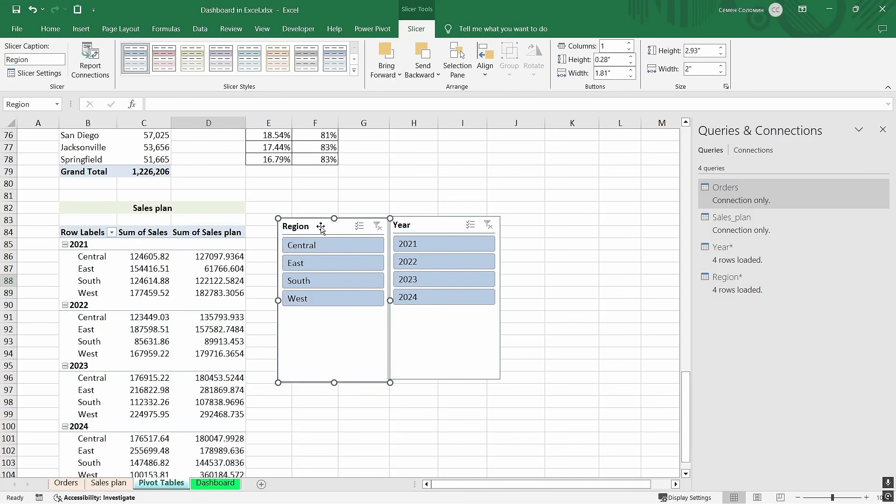
Step: Test the Year slicer by filtering the Sales plan PivotTable to 2022 and adding 2024, 2023 and 2021 back to the selection
{"action": "left_click", "coordinate": [413, 263]}
{"action": "left_click", "coordinate": [419, 297]}
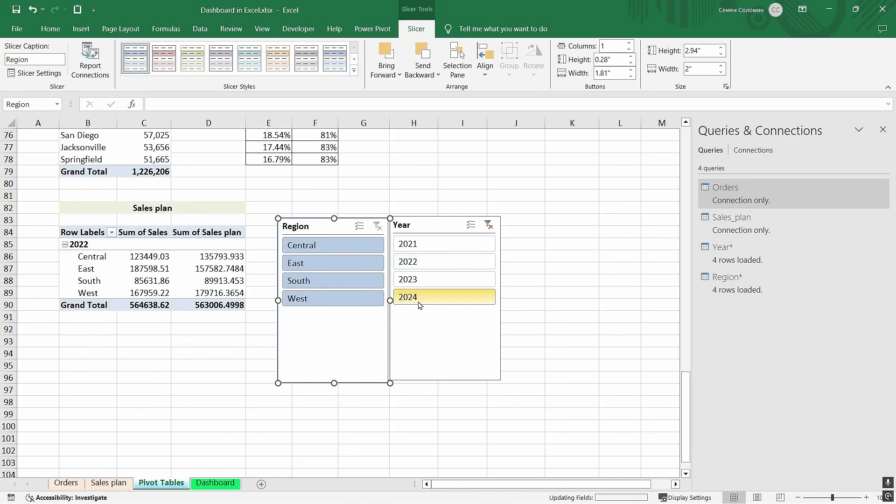
{"action": "left_click", "coordinate": [425, 276]}
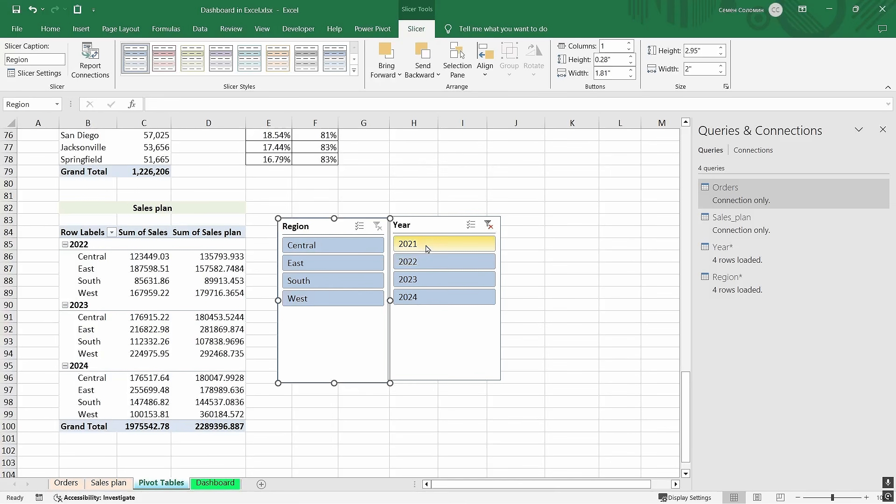
{"action": "left_click", "coordinate": [427, 246]}
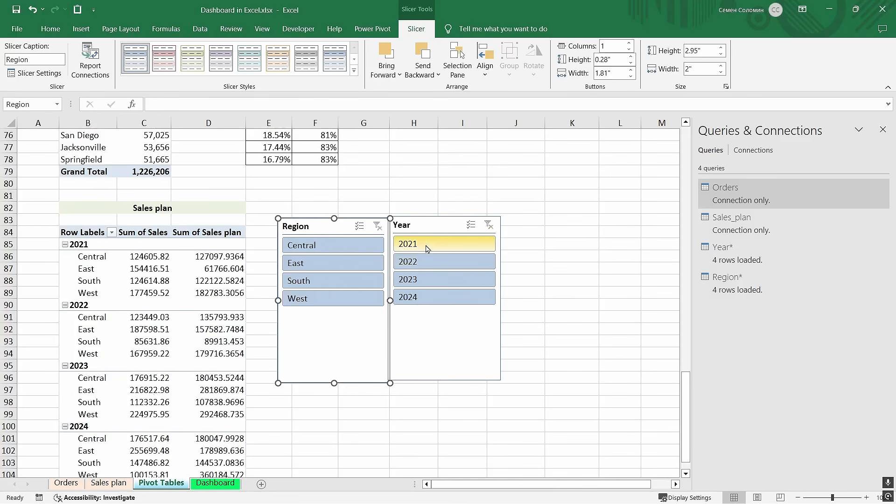
Step: Connect the Region slicer to all the PivotTables on the Pivot Tables sheet, from Rating of cities + to Subcategory2
{"action": "left_click", "coordinate": [91, 76]}
{"action": "left_click_drag", "start_coordinate": [461, 271], "coordinate": [466, 372]}
{"action": "left_click_drag", "start_coordinate": [336, 161], "coordinate": [148, 171]}
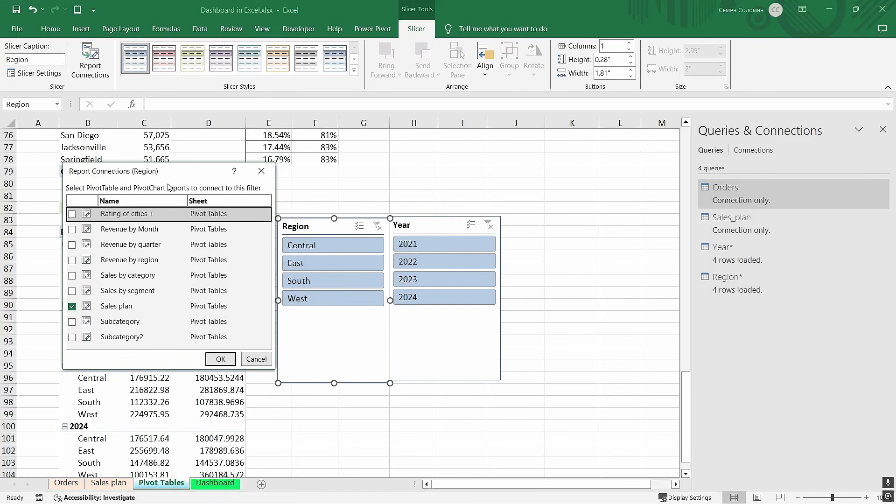
{"action": "left_click", "coordinate": [71, 215]}
{"action": "left_click", "coordinate": [72, 229]}
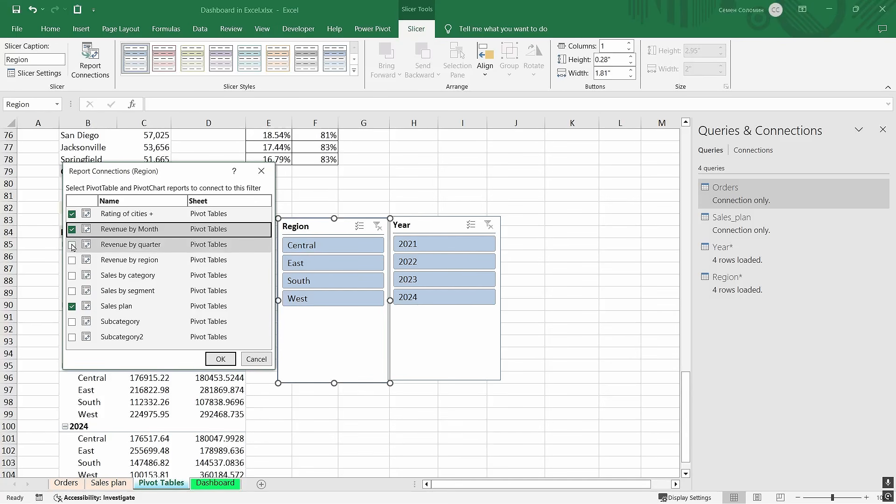
{"action": "left_click", "coordinate": [72, 244]}
{"action": "left_click", "coordinate": [72, 261]}
{"action": "left_click", "coordinate": [72, 276]}
{"action": "left_click", "coordinate": [72, 291]}
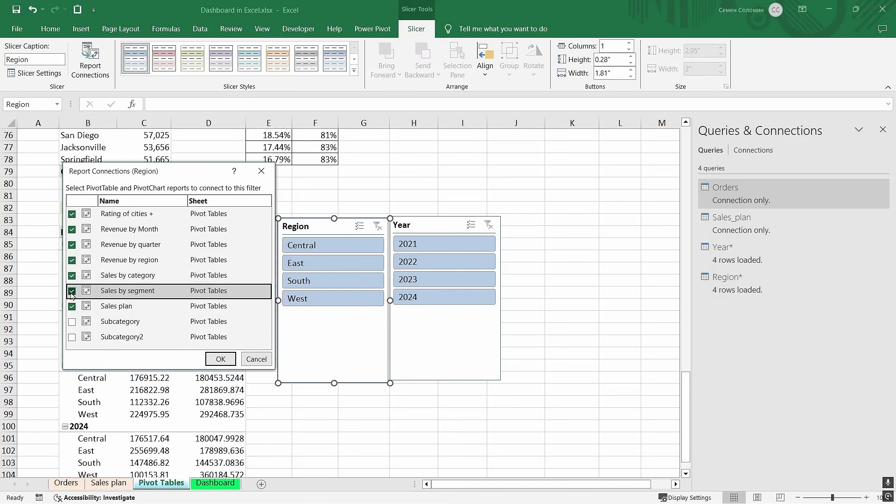
{"action": "left_click", "coordinate": [72, 322]}
{"action": "left_click", "coordinate": [72, 337]}
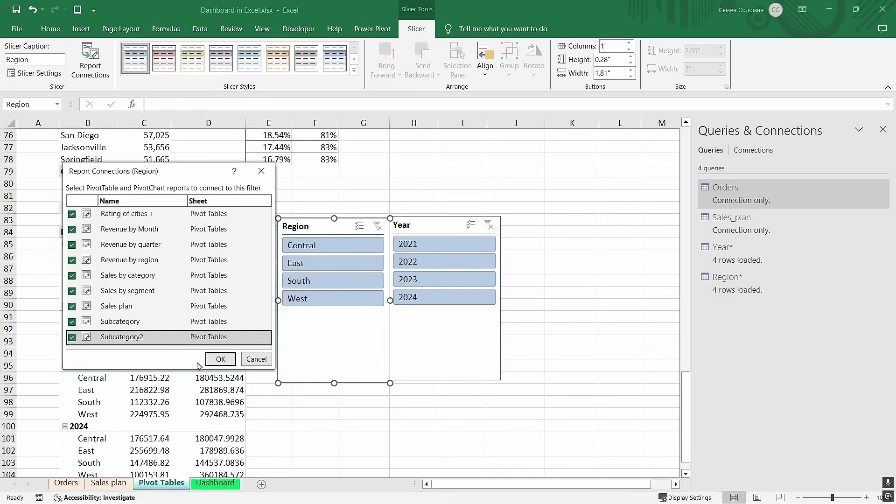
{"action": "left_click", "coordinate": [220, 360]}
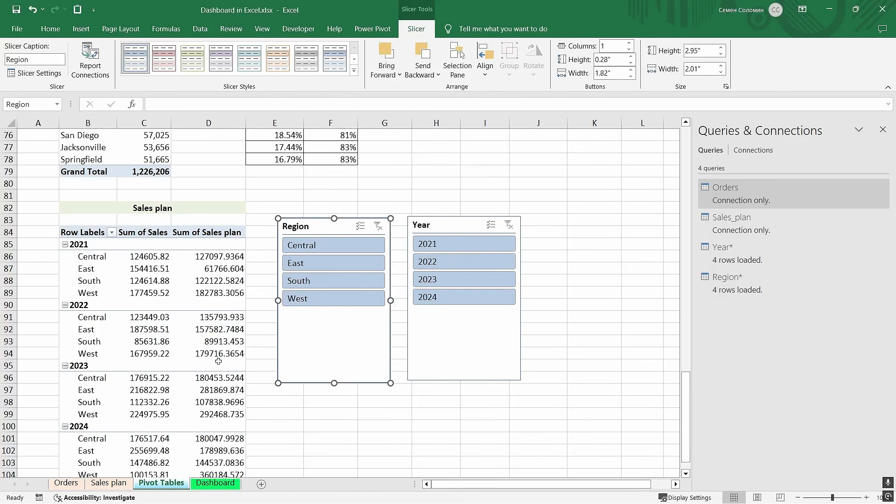
Step: Connect the Year slicer to every PivotTable on the Pivot Tables sheet
{"action": "left_click", "coordinate": [445, 225]}
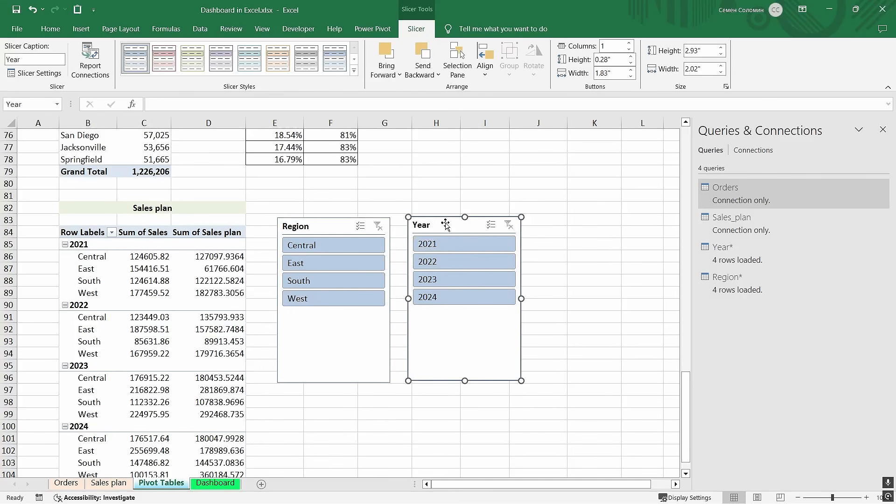
{"action": "left_click", "coordinate": [90, 66]}
{"action": "left_click_drag", "start_coordinate": [274, 325], "coordinate": [262, 427]}
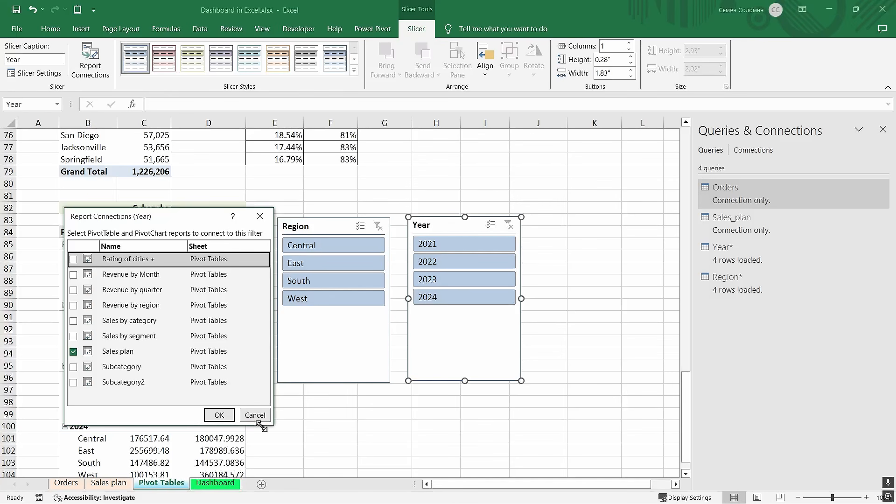
{"action": "left_click", "coordinate": [73, 274]}
{"action": "left_click", "coordinate": [73, 290]}
{"action": "left_click", "coordinate": [73, 305]}
{"action": "left_click", "coordinate": [74, 321]}
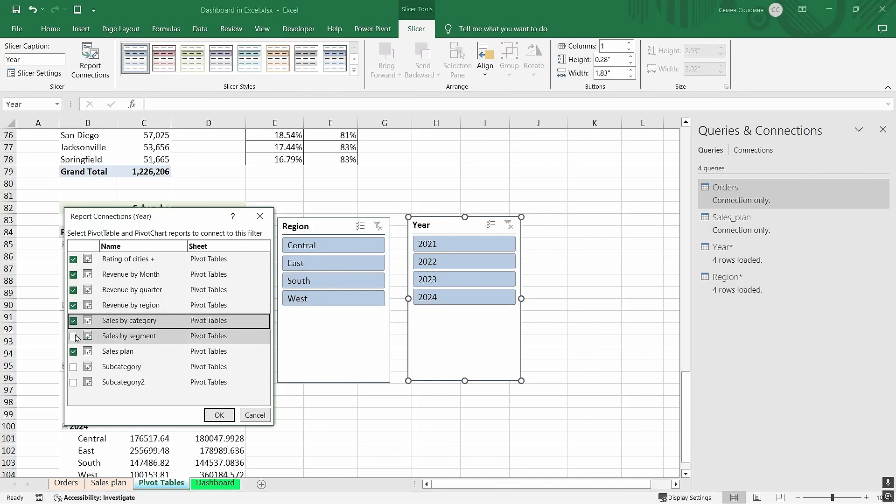
{"action": "left_click", "coordinate": [73, 337]}
{"action": "left_click", "coordinate": [73, 367]}
{"action": "left_click", "coordinate": [73, 382]}
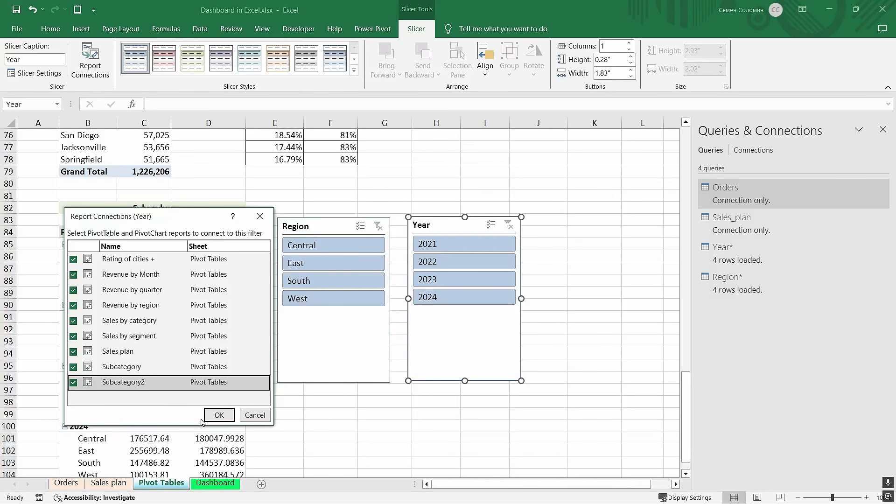
{"action": "left_click", "coordinate": [218, 415]}
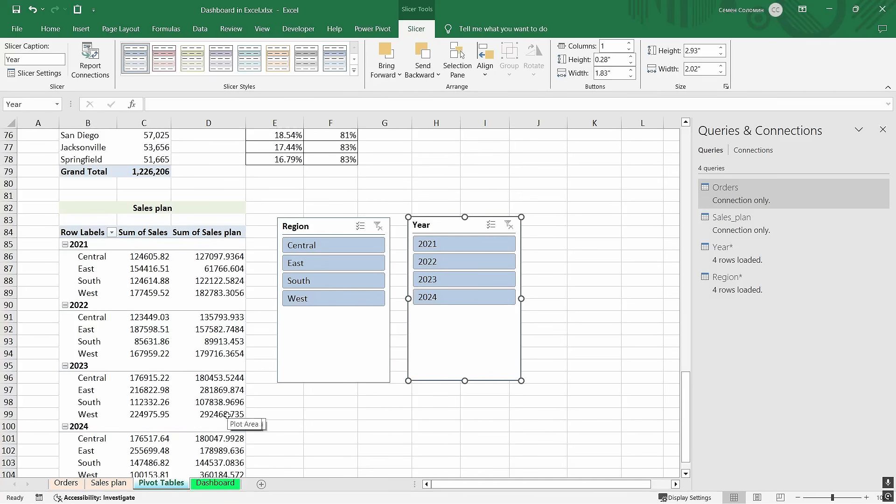
Step: Shorten the Region and Year slicers together to fit their four items and move both to the Dashboard sheet
{"action": "left_click", "coordinate": [375, 368], "text": "ctrl"}
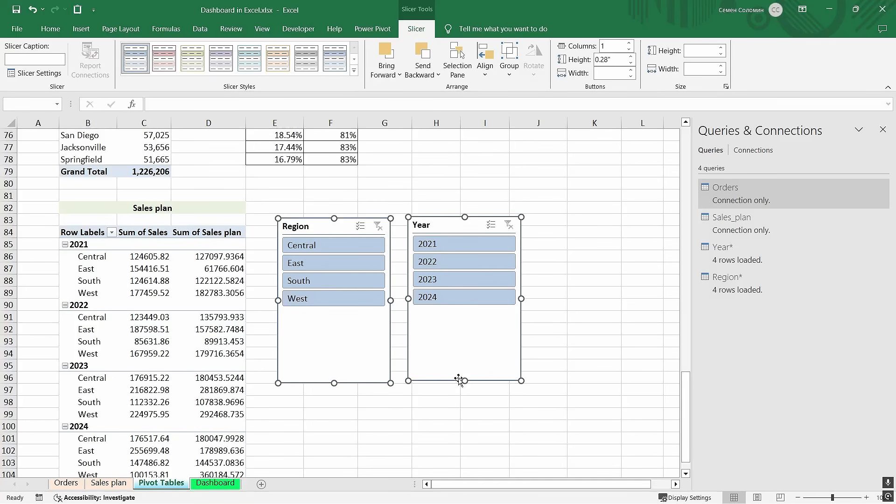
{"action": "left_click_drag", "start_coordinate": [465, 379], "coordinate": [465, 315]}
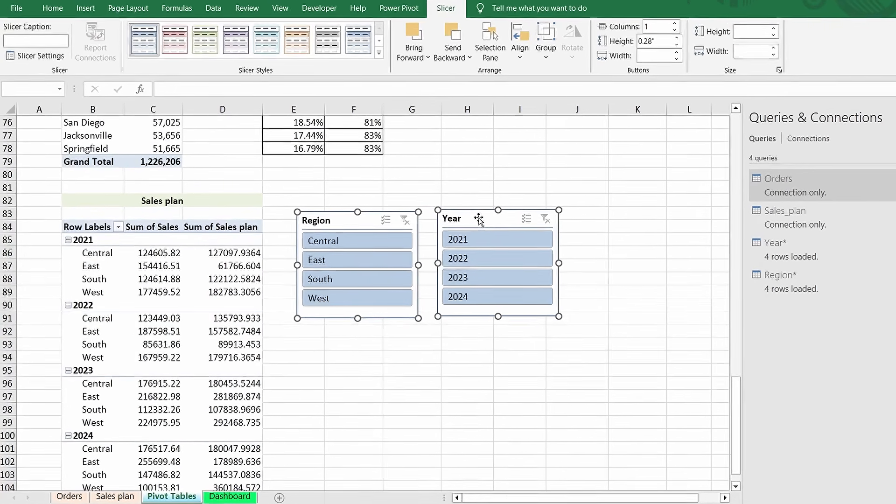
{"action": "right_click", "coordinate": [454, 225]}
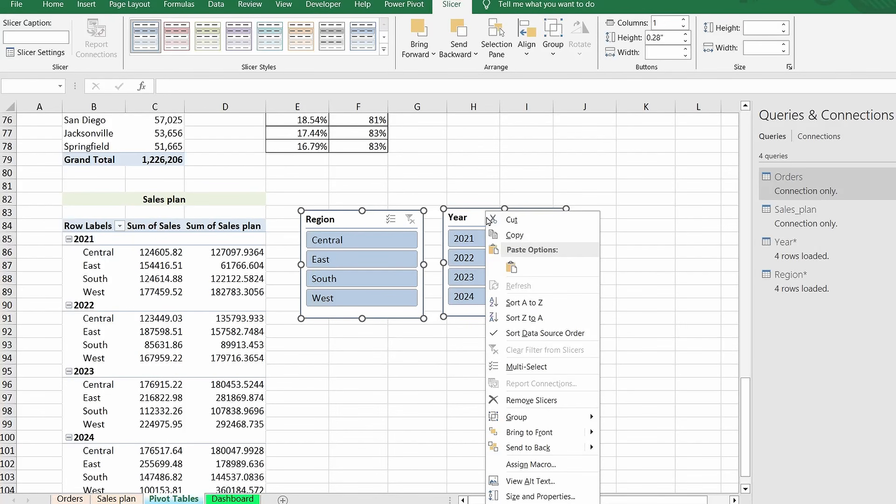
{"action": "left_click", "coordinate": [510, 219]}
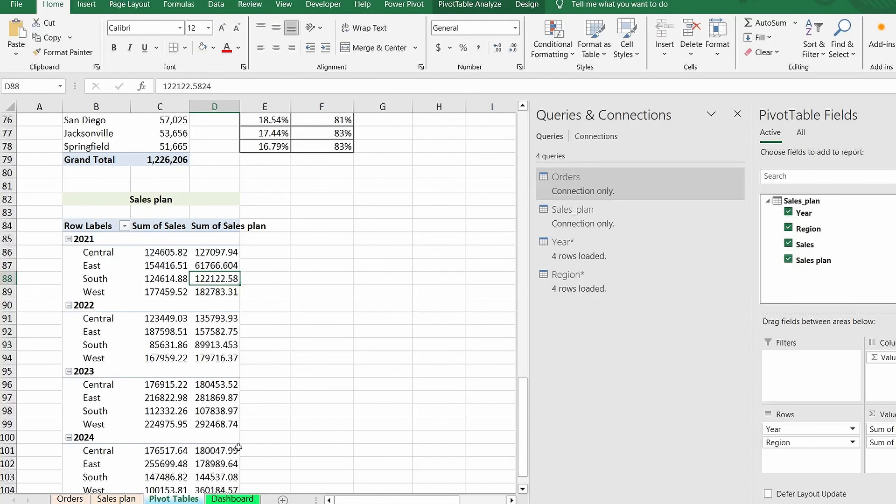
{"action": "left_click", "coordinate": [233, 499]}
{"action": "key", "text": "ctrl+v"}
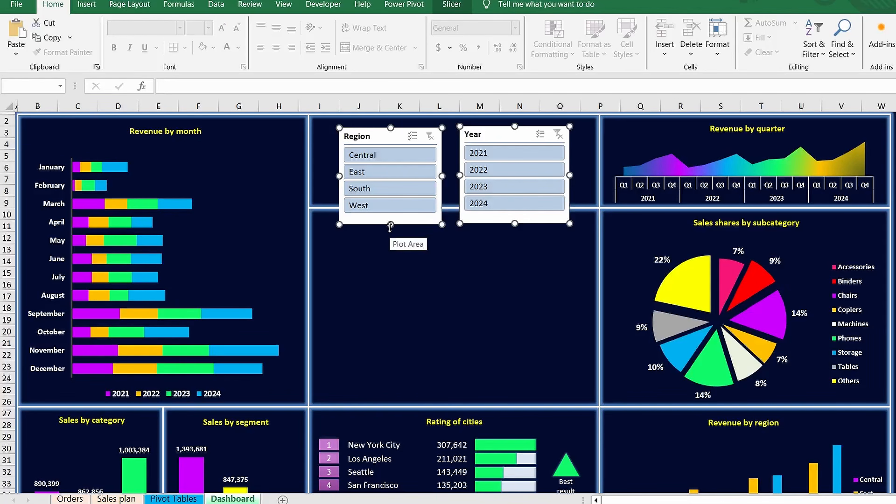
Step: Reduce both slicers' height a little and shift them up into the empty frame between Revenue by month and Revenue by quarter
{"action": "left_click_drag", "start_coordinate": [391, 224], "coordinate": [392, 208]}
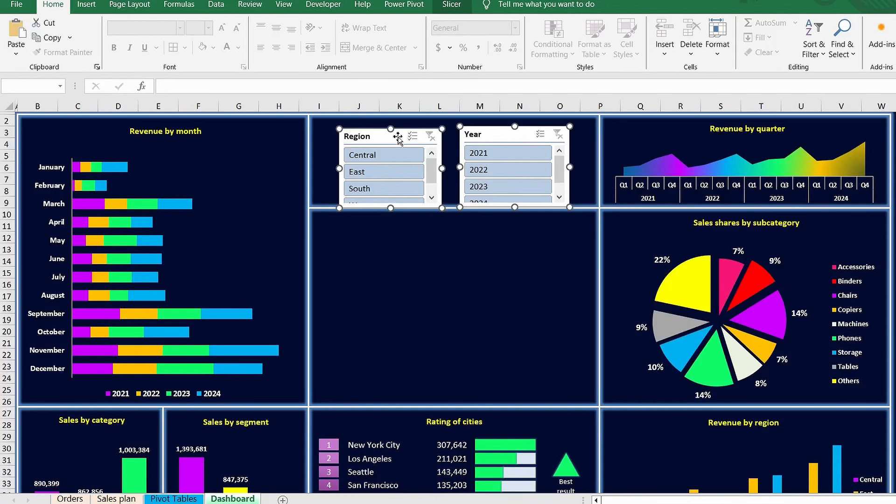
{"action": "left_click_drag", "start_coordinate": [397, 139], "coordinate": [396, 125]}
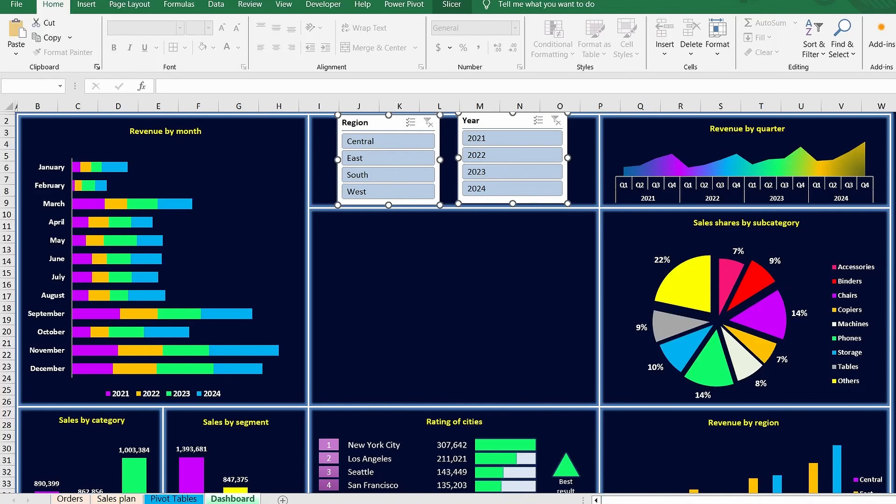
Step: Test the dashboard slicers by filtering on years including 2022 and 2021, excluding the Central region, and selecting only South
{"action": "scroll", "coordinate": [449, 298], "scroll_direction": "down", "scroll_amount": 1}
{"action": "scroll", "coordinate": [398, 245], "scroll_direction": "down", "scroll_amount": 1}
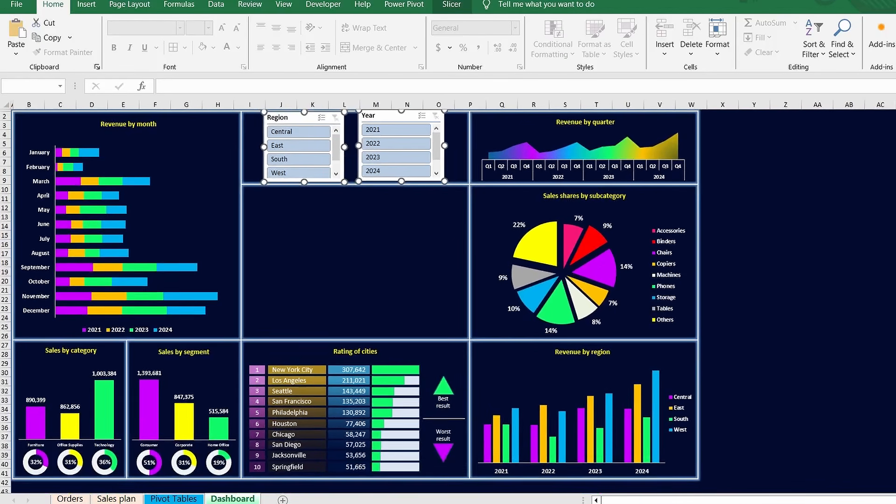
{"action": "left_click", "coordinate": [384, 144]}
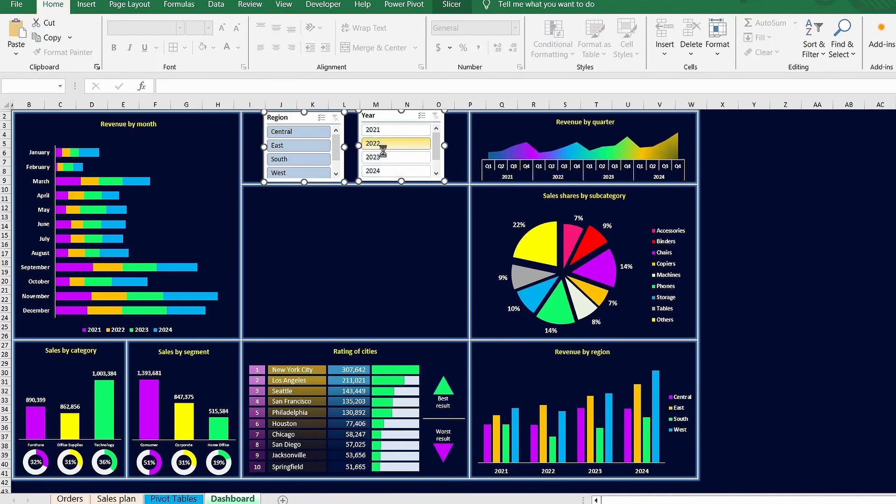
{"action": "left_click", "coordinate": [386, 159], "text": "ctrl"}
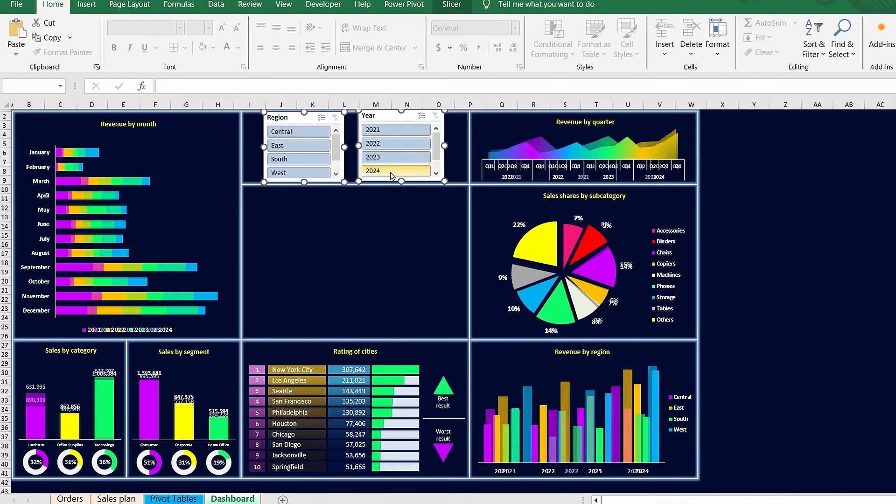
{"action": "left_click", "coordinate": [387, 132]}
{"action": "left_click", "coordinate": [299, 132], "text": "ctrl"}
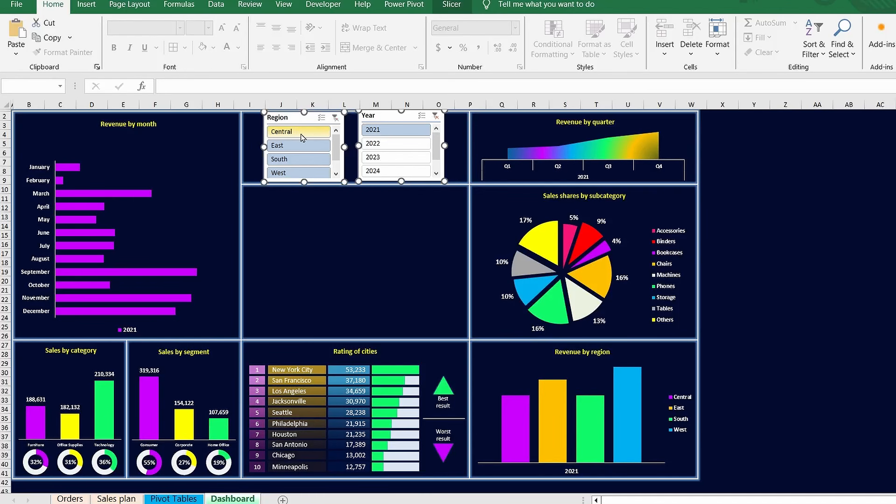
{"action": "left_click", "coordinate": [301, 161]}
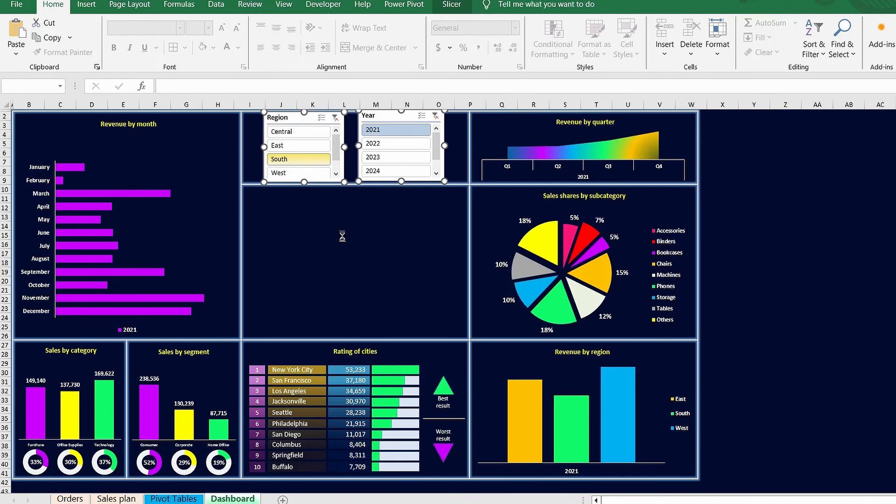
Step: Reselect all four regions and all years from 2021 to 2024 in the dashboard's Region and Year slicers
{"action": "left_click", "coordinate": [301, 133], "text": "ctrl"}
{"action": "left_click", "coordinate": [298, 147], "text": "ctrl"}
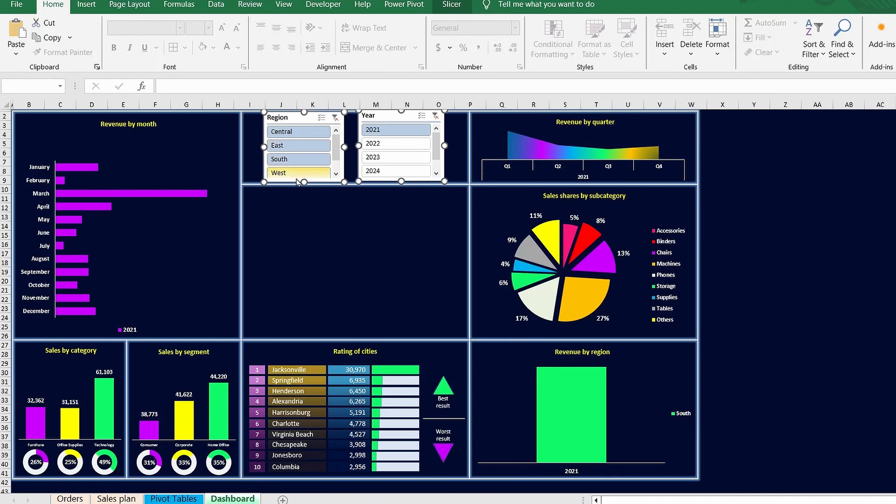
{"action": "left_click", "coordinate": [299, 173], "text": "ctrl"}
{"action": "left_click", "coordinate": [388, 170], "text": "ctrl"}
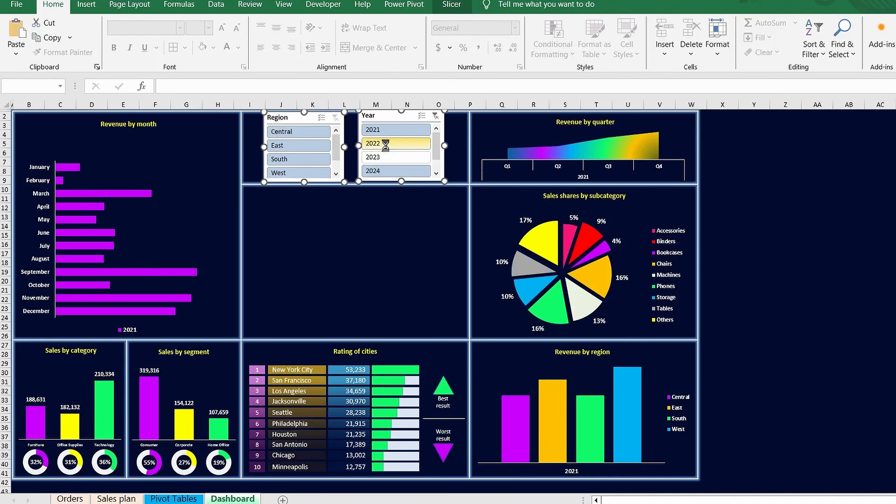
{"action": "left_click", "coordinate": [388, 143], "text": "ctrl"}
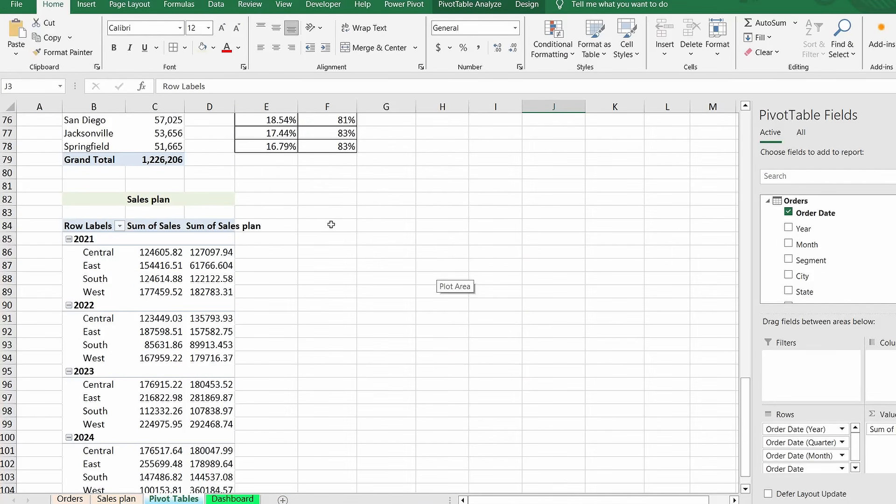
Step: Merge cells F84:G84 beside the Sales plan PivotTable on the Pivot Tables sheet and label them "Plan achievement rate"
{"action": "left_click_drag", "start_coordinate": [331, 224], "coordinate": [387, 225]}
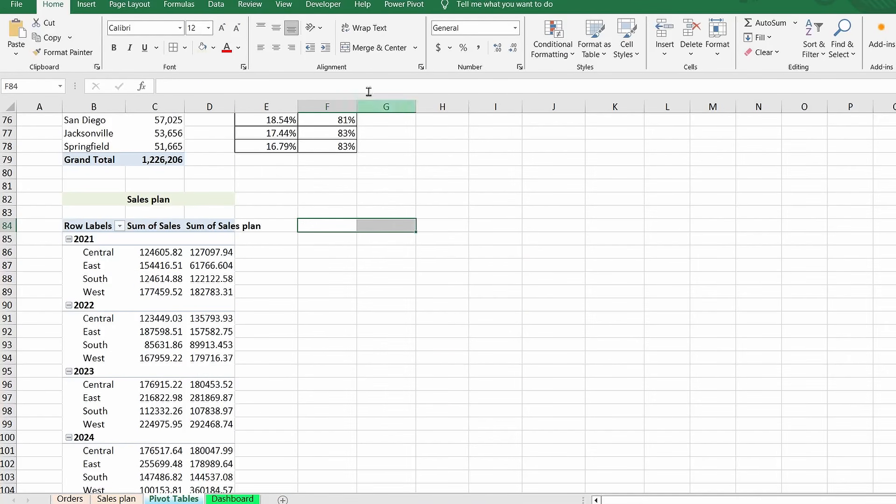
{"action": "left_click", "coordinate": [367, 48]}
{"action": "key", "text": "F2"}
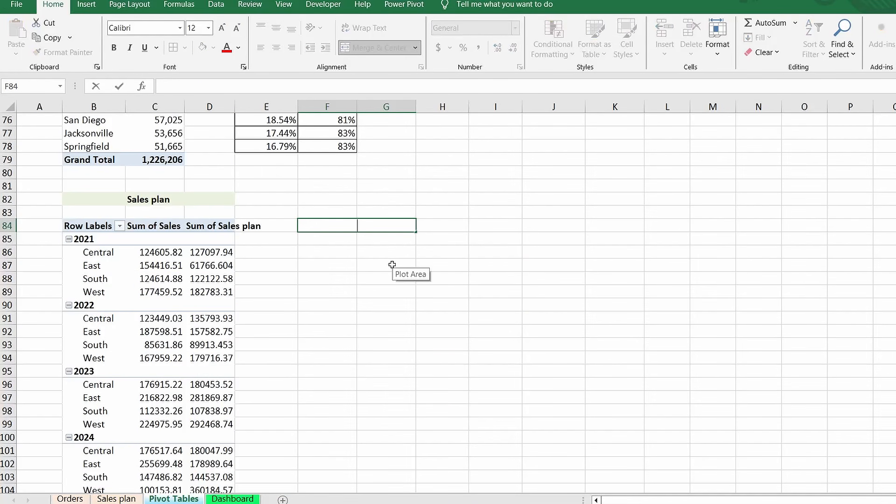
{"action": "type", "text": "Plan achievement r"}
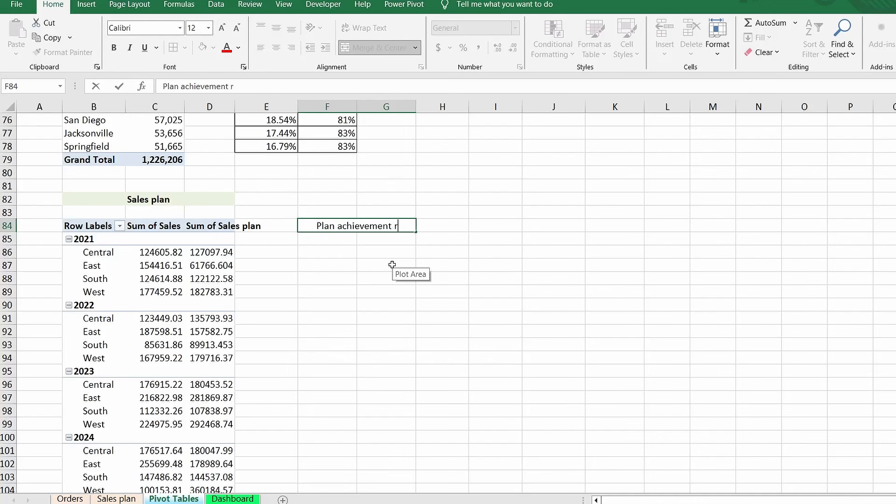
{"action": "type", "text": "ate"}
{"action": "key", "text": "Tab"}
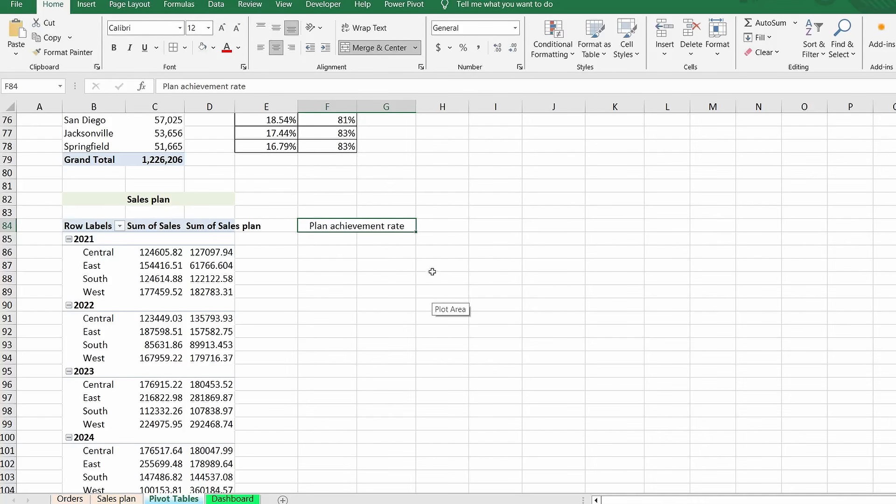
Step: In H84, divide the Sum of Sales grand total by the Sum of Sales plan grand total and format the result as a percentage
{"action": "type", "text": "="}
{"action": "scroll", "coordinate": [399, 334], "scroll_direction": "down", "scroll_amount": 2}
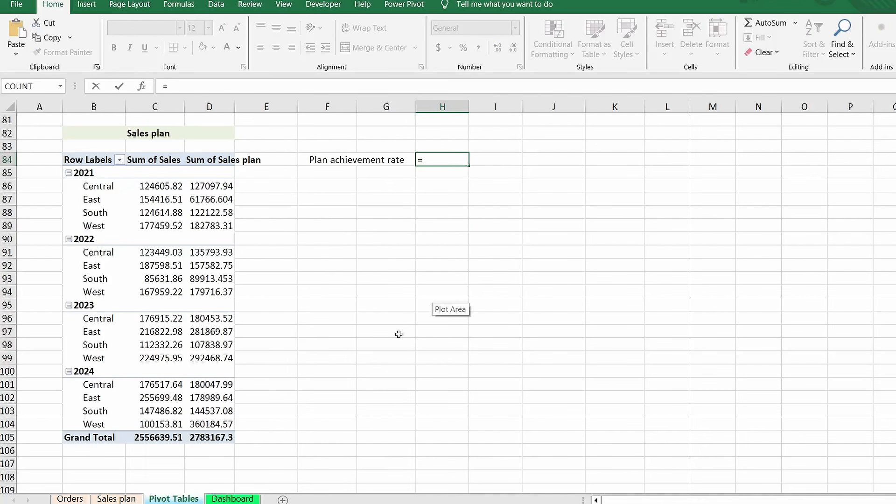
{"action": "left_click", "coordinate": [162, 436]}
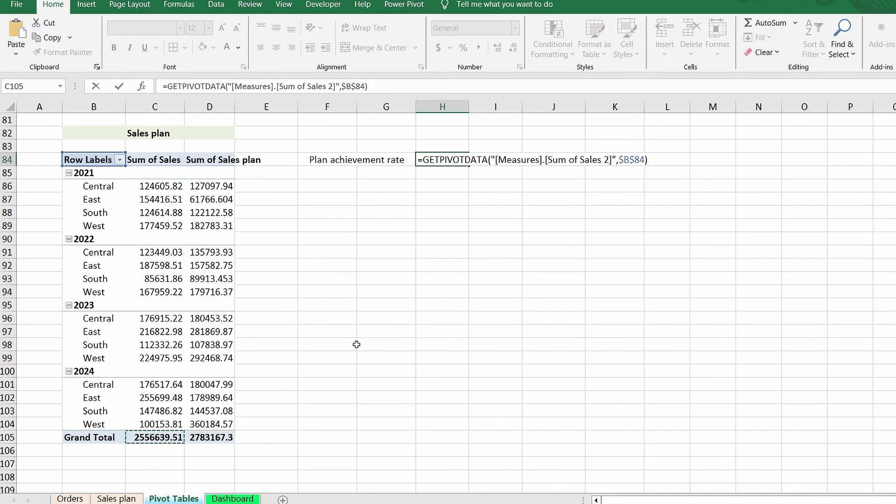
{"action": "type", "text": "/"}
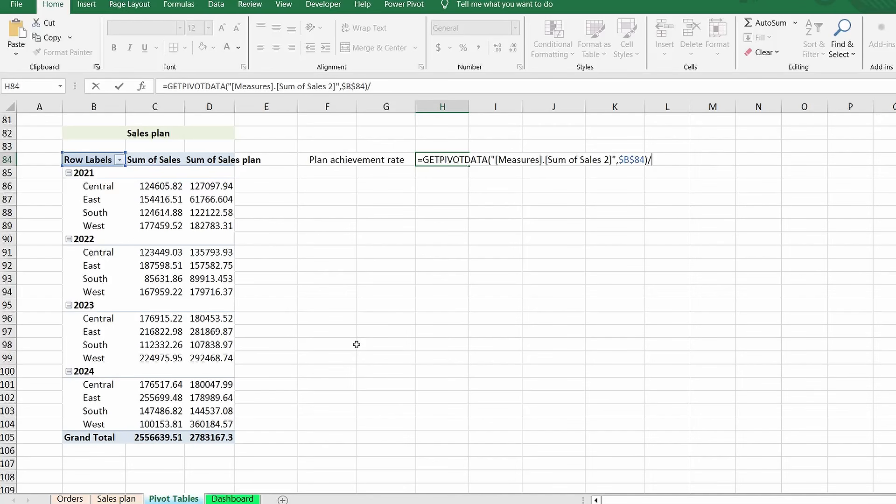
{"action": "left_click", "coordinate": [213, 436]}
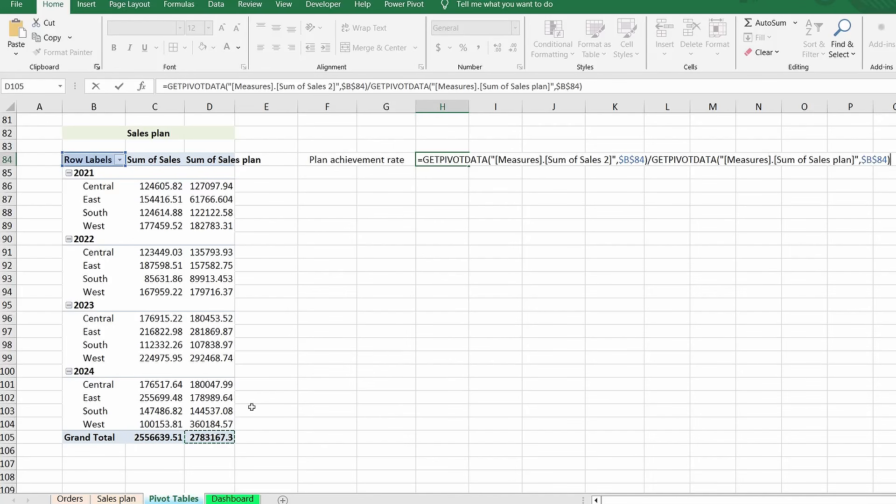
{"action": "key", "text": "ctrl+Return"}
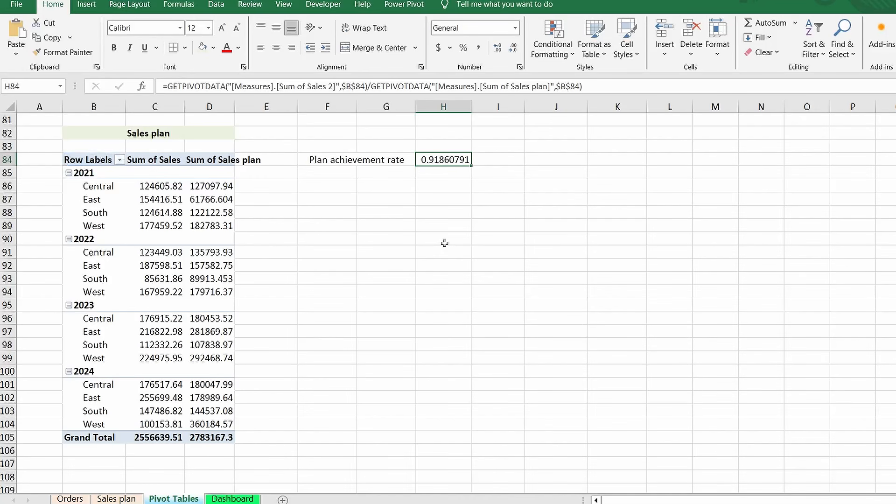
{"action": "left_click", "coordinate": [463, 48]}
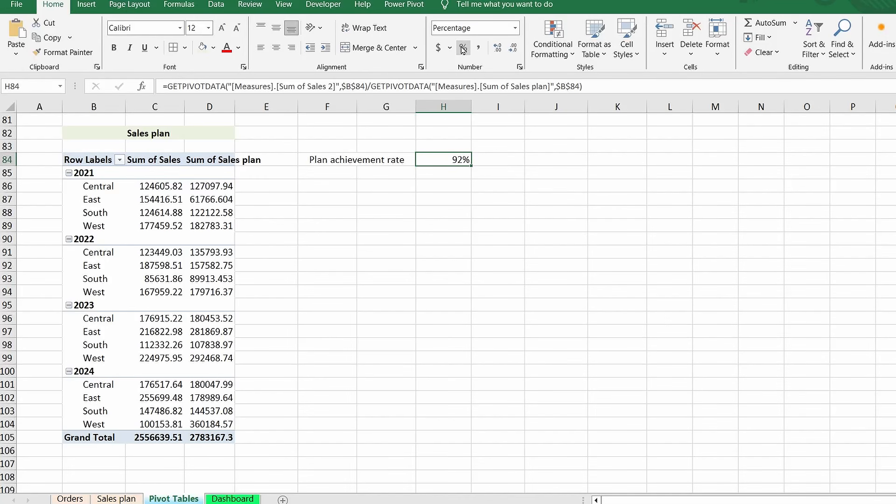
Step: Make F82:H82 a merged, bold heading with light green fill, reading "Final indicators"
{"action": "left_click", "coordinate": [357, 133]}
{"action": "left_click_drag", "start_coordinate": [438, 133], "coordinate": [438, 133]}
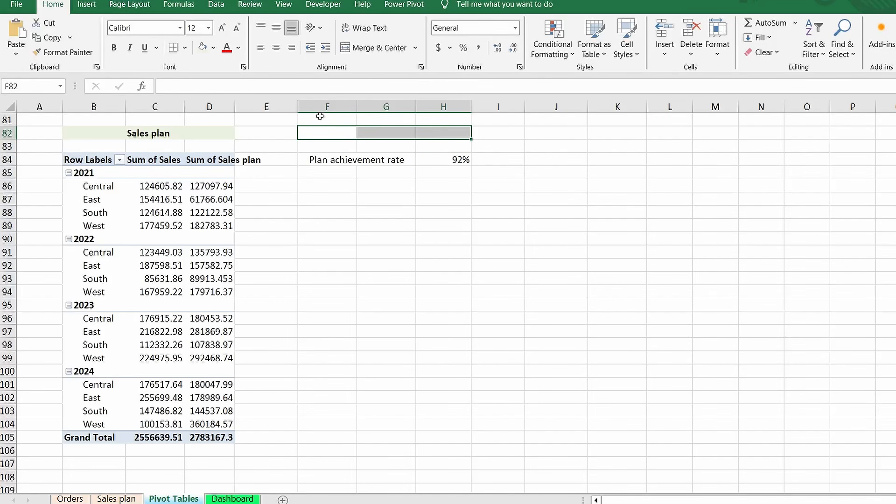
{"action": "left_click", "coordinate": [114, 47]}
{"action": "left_click", "coordinate": [201, 49]}
{"action": "left_click", "coordinate": [379, 47]}
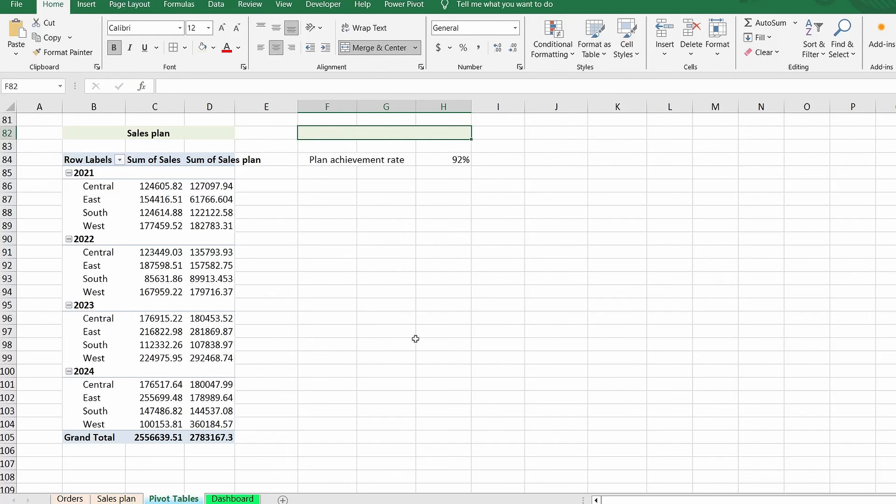
{"action": "type", "text": "Final indi"}
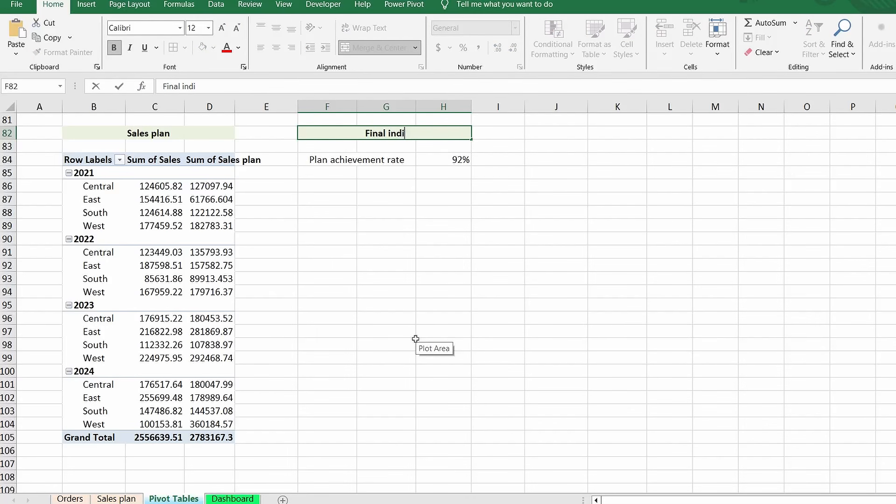
{"action": "type", "text": "cators"}
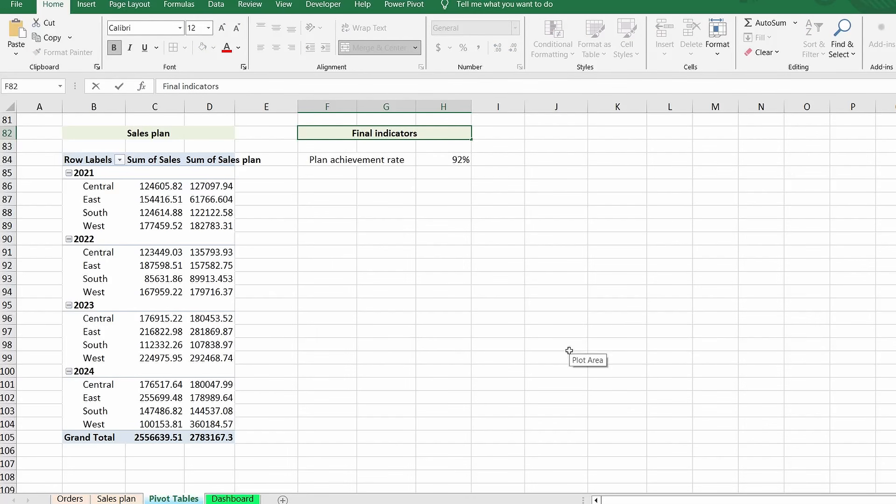
{"action": "key", "text": "ctrl+Return"}
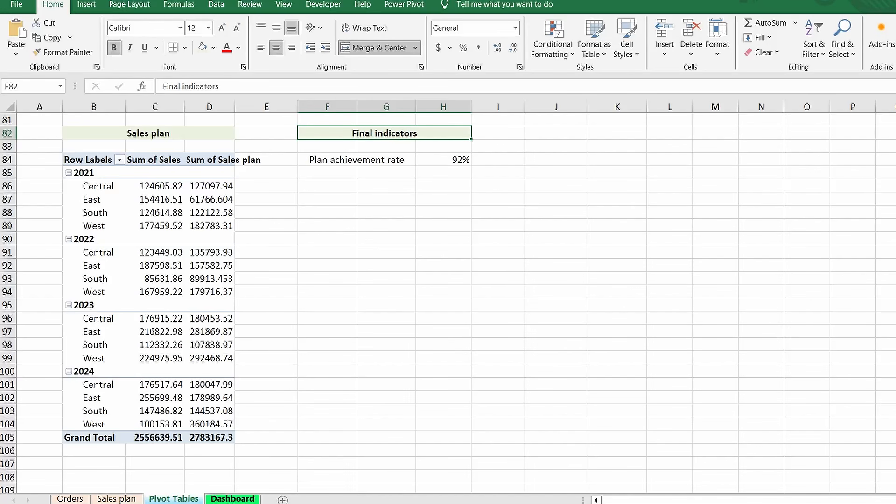
Step: Link cell L20 in the empty central frame of the Dashboard sheet to the achievement rate in H84 of Pivot Tables
{"action": "left_click", "coordinate": [231, 498]}
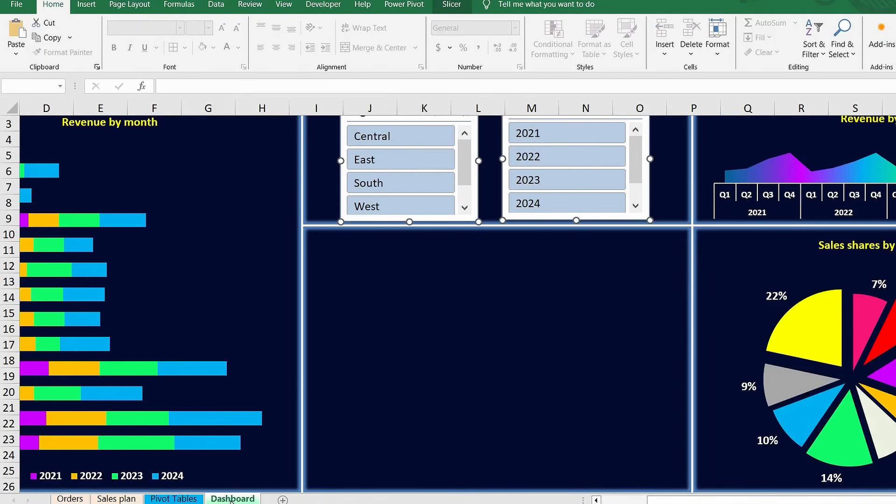
{"action": "left_click", "coordinate": [479, 389]}
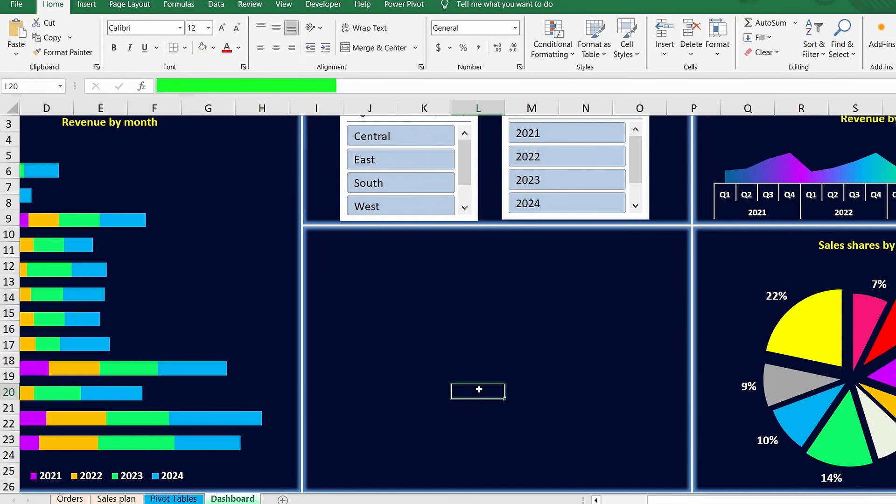
{"action": "type", "text": "="}
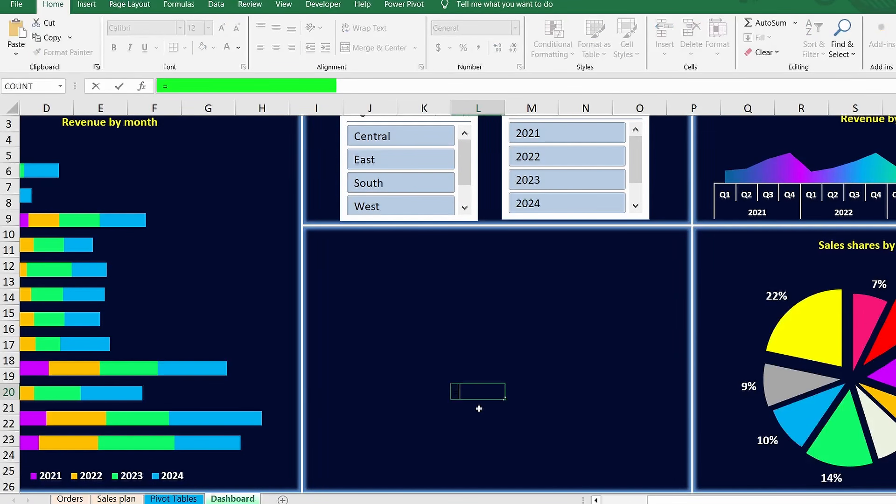
{"action": "left_click", "coordinate": [174, 498]}
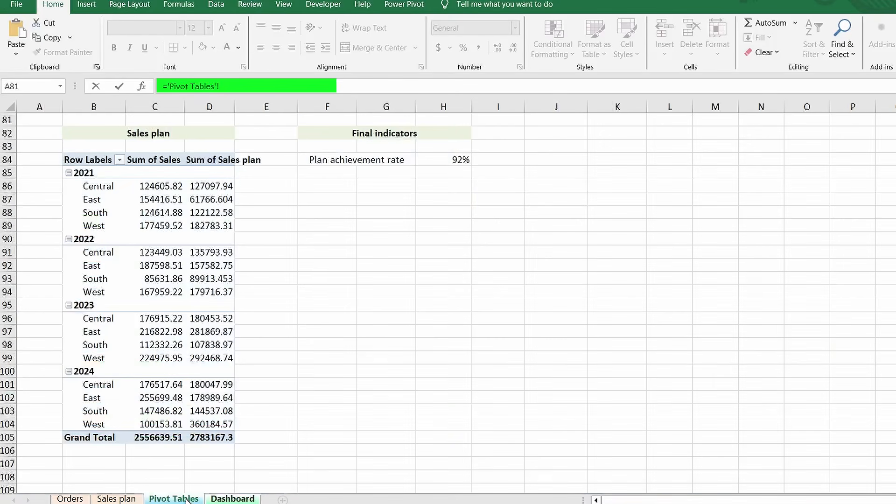
{"action": "left_click", "coordinate": [439, 159]}
{"action": "key", "text": "Return"}
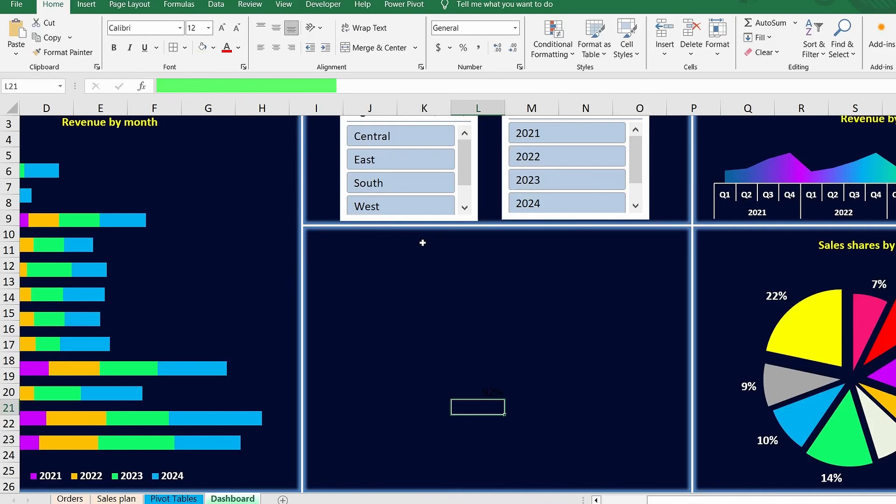
Step: Set the font color of the linked rate in L20 to white
{"action": "left_click", "coordinate": [474, 391]}
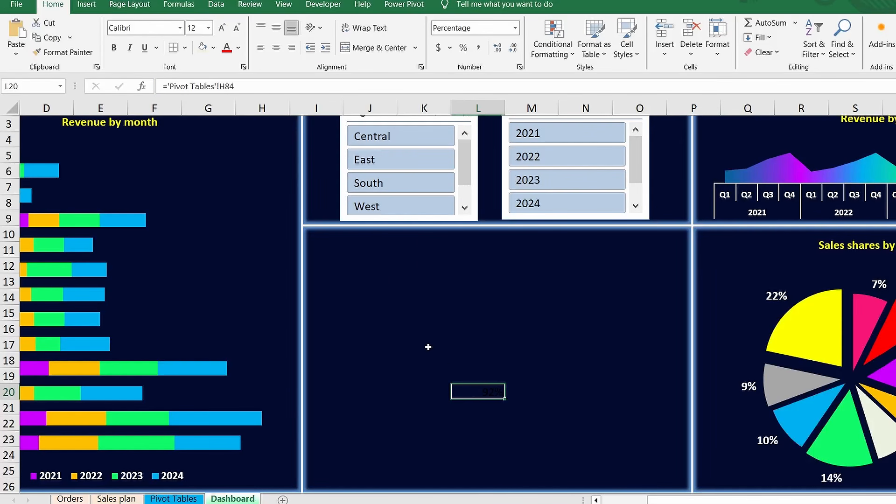
{"action": "left_click", "coordinate": [240, 47]}
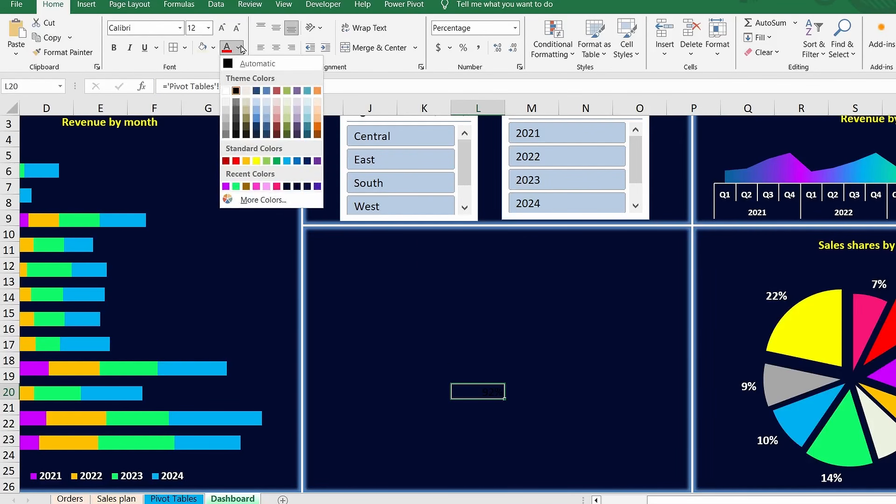
{"action": "left_click", "coordinate": [226, 91]}
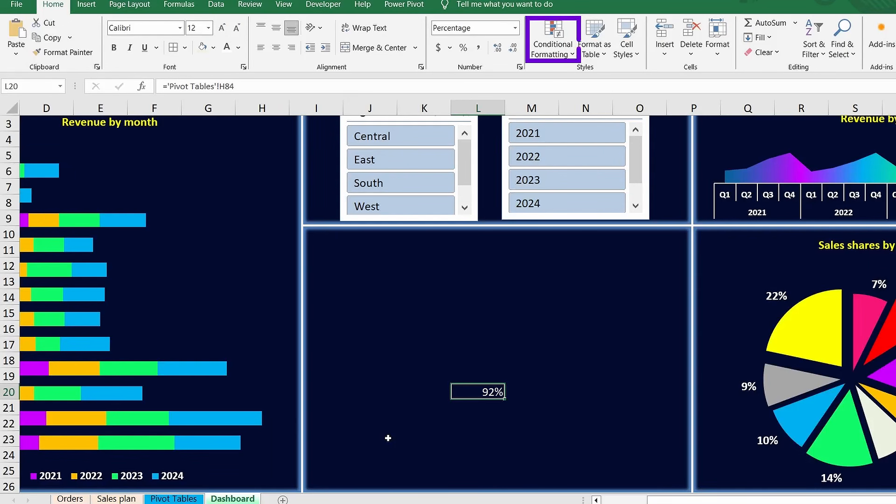
Step: Create a formula-based conditional formatting rule for L20 with the condition =L20<=20%
{"action": "left_click", "coordinate": [556, 36]}
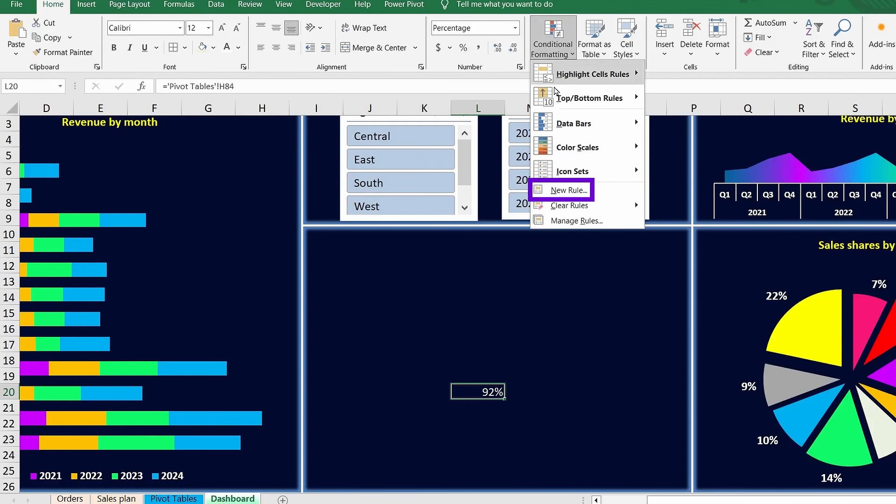
{"action": "left_click", "coordinate": [560, 193]}
{"action": "left_click_drag", "start_coordinate": [222, 266], "coordinate": [240, 206]}
{"action": "left_click", "coordinate": [228, 299]}
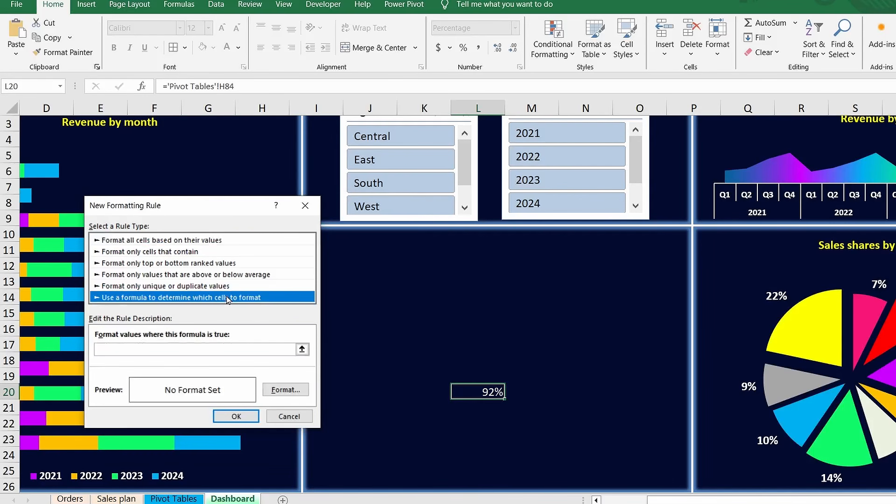
{"action": "key", "text": "Tab"}
{"action": "type", "text": "="}
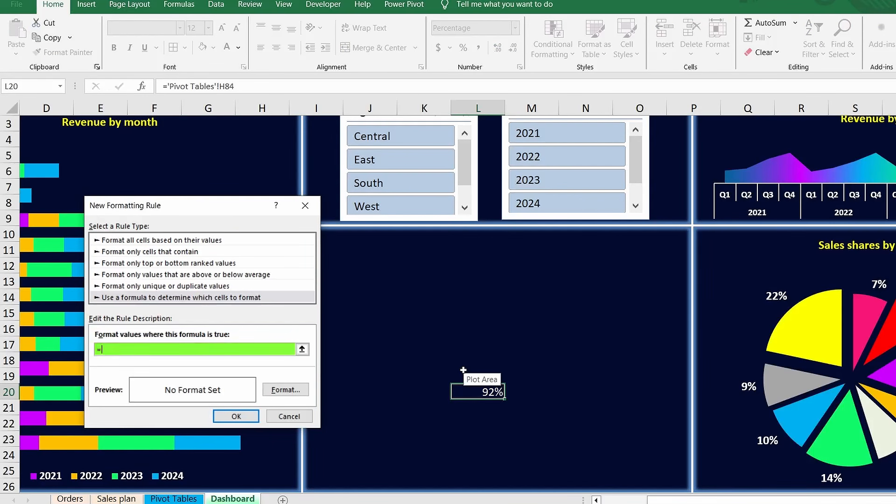
{"action": "type", "text": "L20<=20%"}
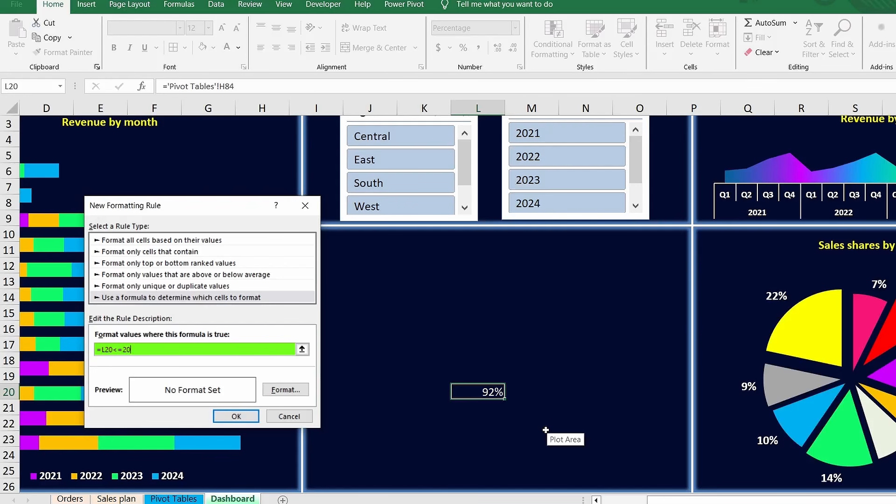
Step: Give the L20 rule a bright purple font color and apply the rule
{"action": "left_click", "coordinate": [286, 390]}
{"action": "left_click", "coordinate": [314, 311]}
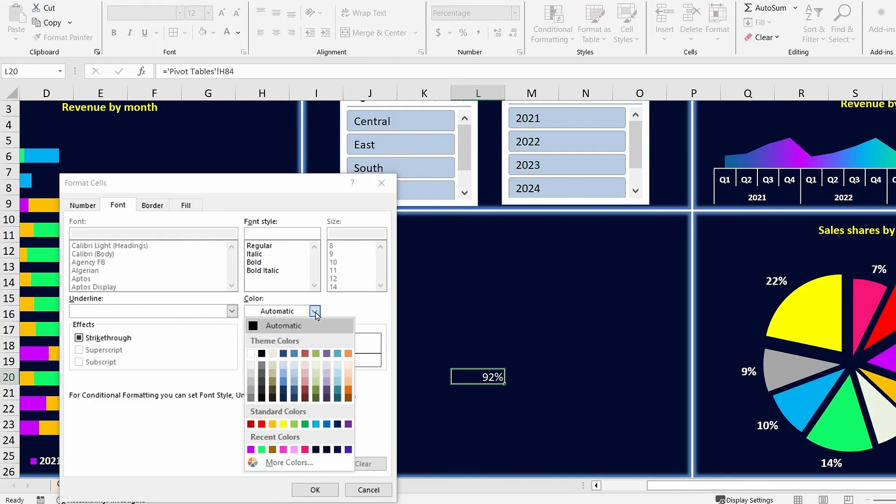
{"action": "left_click", "coordinate": [251, 450]}
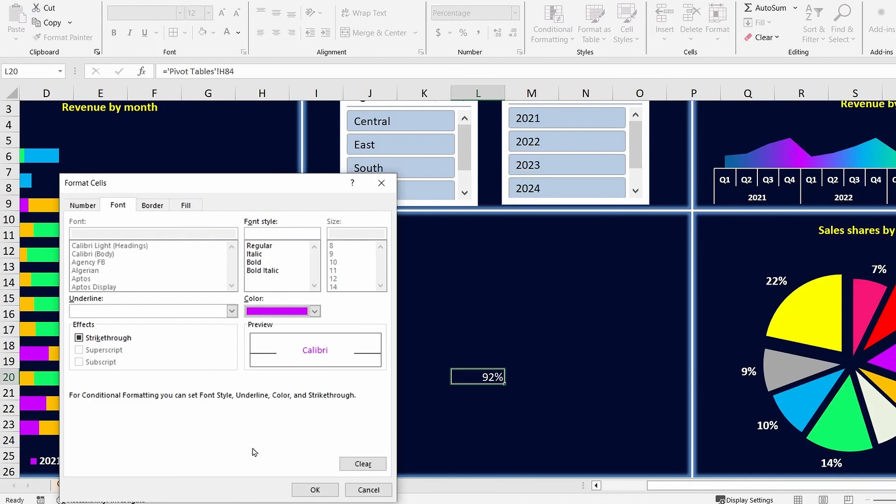
{"action": "left_click", "coordinate": [312, 491]}
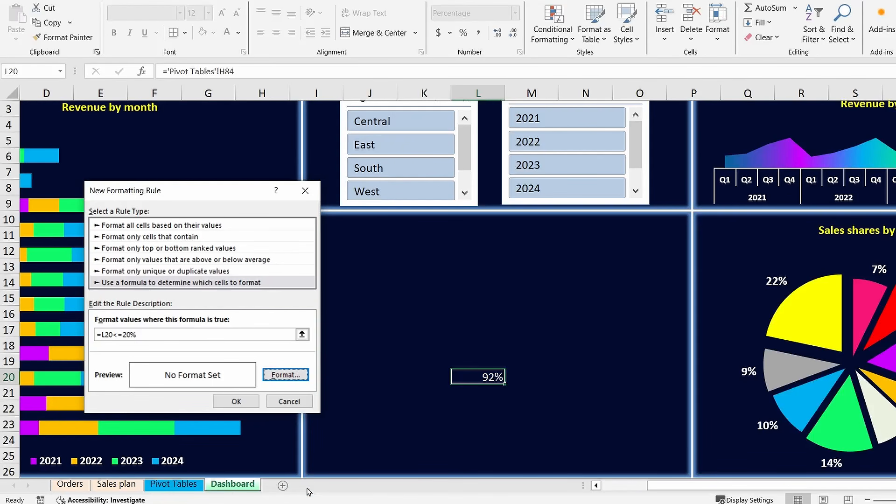
{"action": "left_click", "coordinate": [244, 403]}
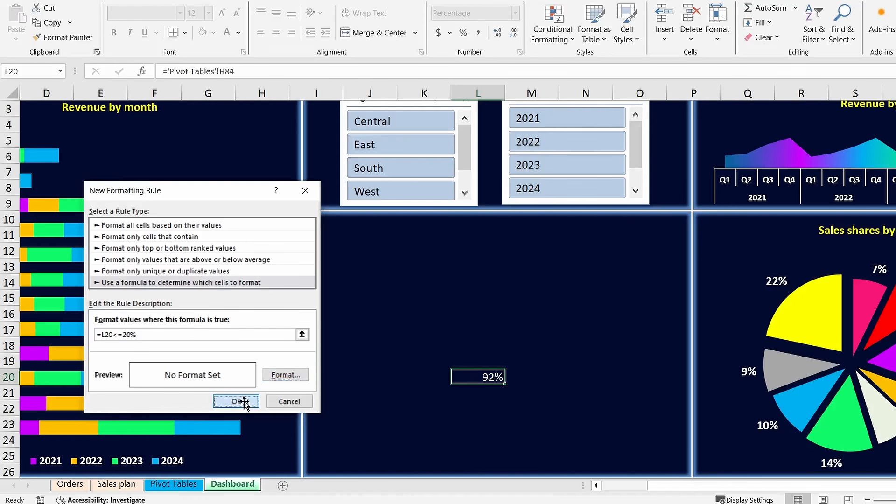
{"action": "mouse_move", "coordinate": [246, 406]}
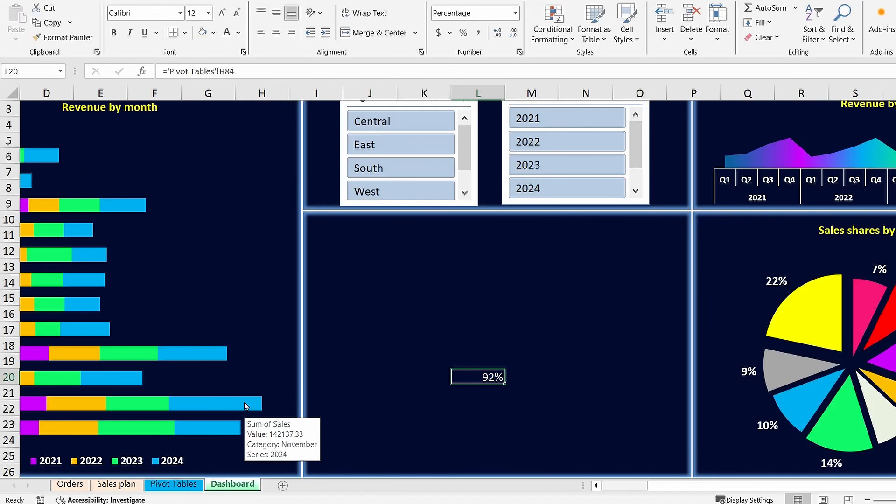
Step: Create a second formula-based conditional formatting rule for L20 with the condition =AND(L20>20%,L20<51%)
{"action": "left_click", "coordinate": [552, 21]}
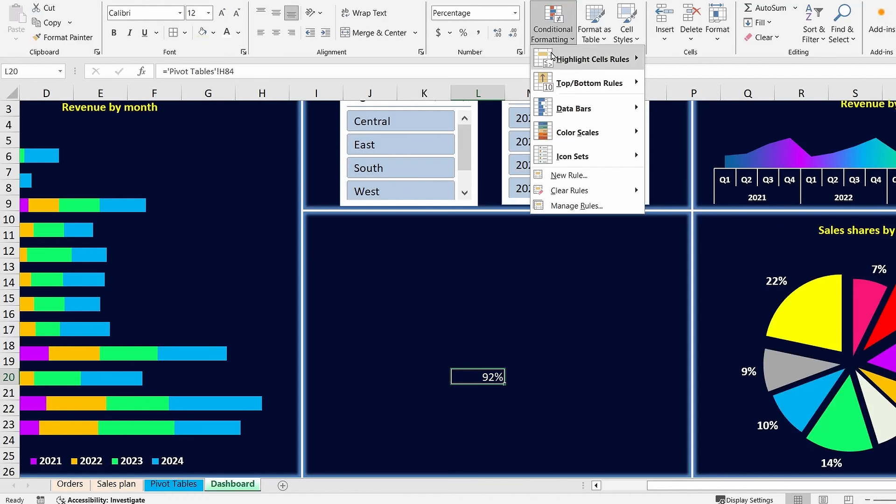
{"action": "left_click", "coordinate": [556, 175]}
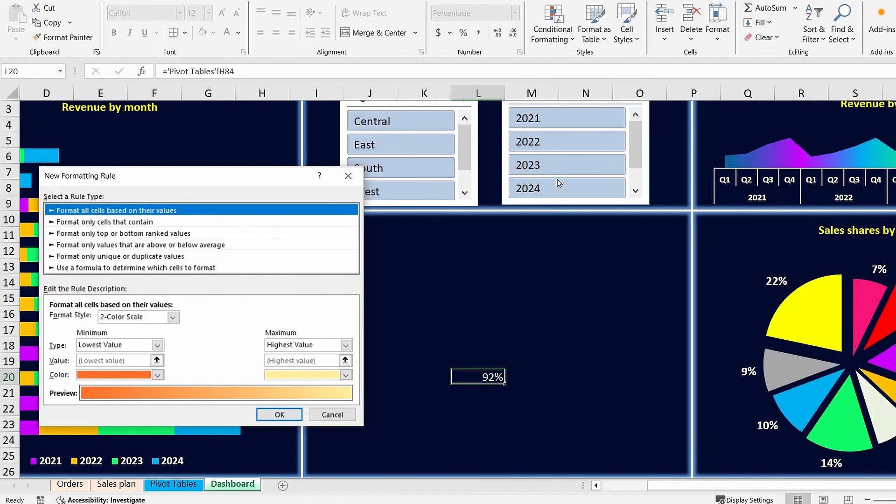
{"action": "left_click", "coordinate": [186, 269]}
{"action": "type", "text": "="}
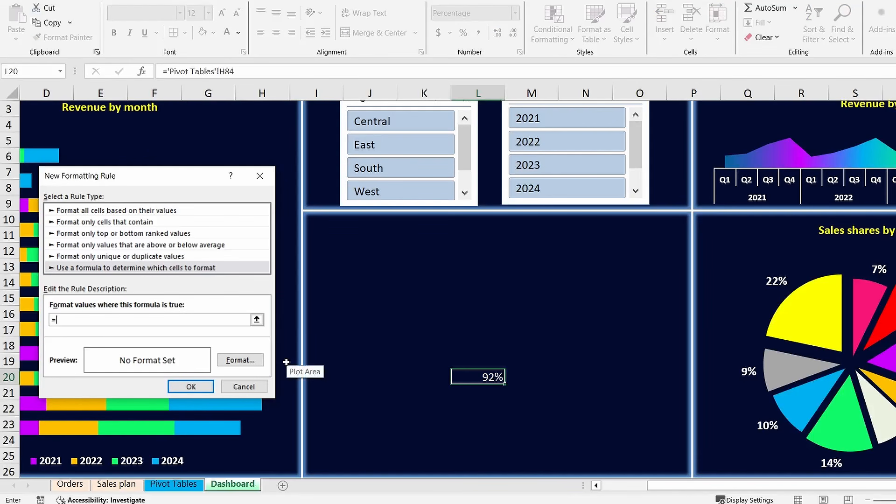
{"action": "type", "text": "AND(L20>20%,L20<51%"}
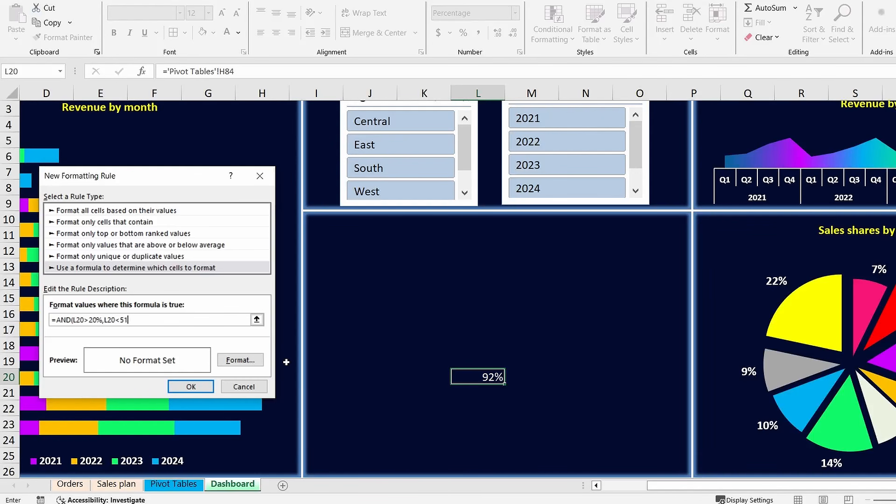
Step: Give the 20%–51% rule for L20 the standard orange font color and apply the rule
{"action": "left_click", "coordinate": [240, 360]}
{"action": "left_click", "coordinate": [288, 251]}
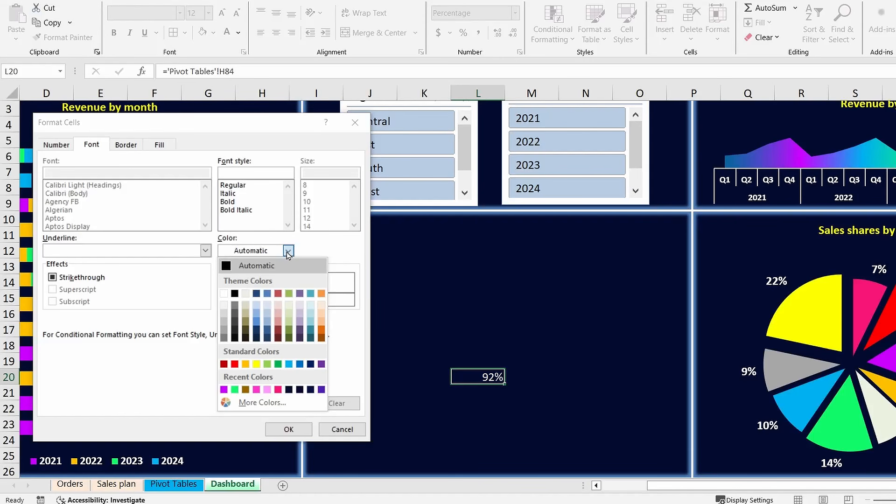
{"action": "left_click", "coordinate": [246, 364]}
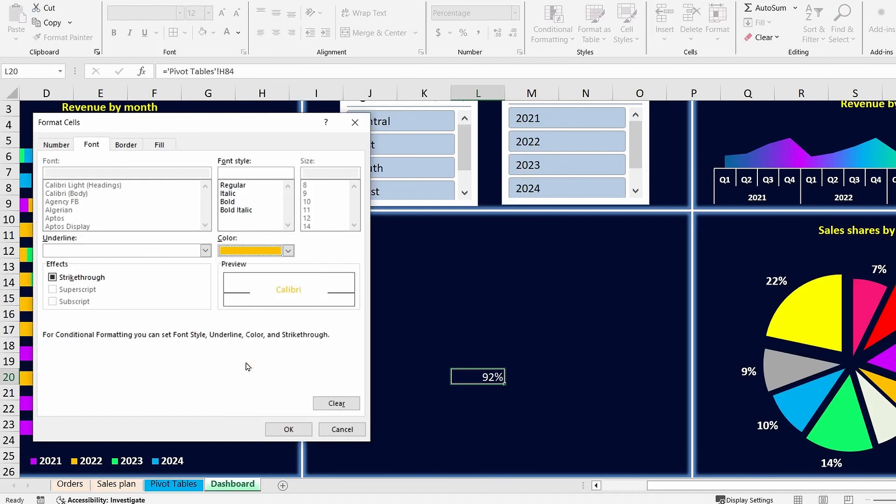
{"action": "left_click", "coordinate": [287, 428]}
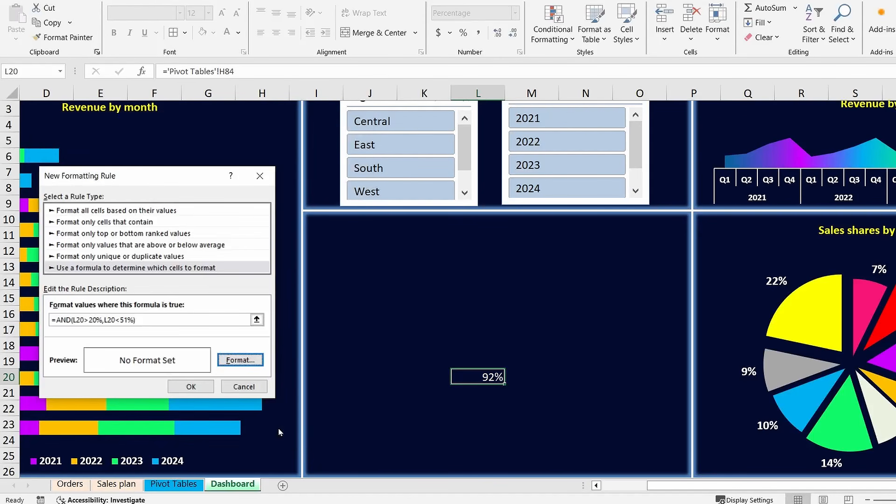
{"action": "left_click", "coordinate": [190, 388]}
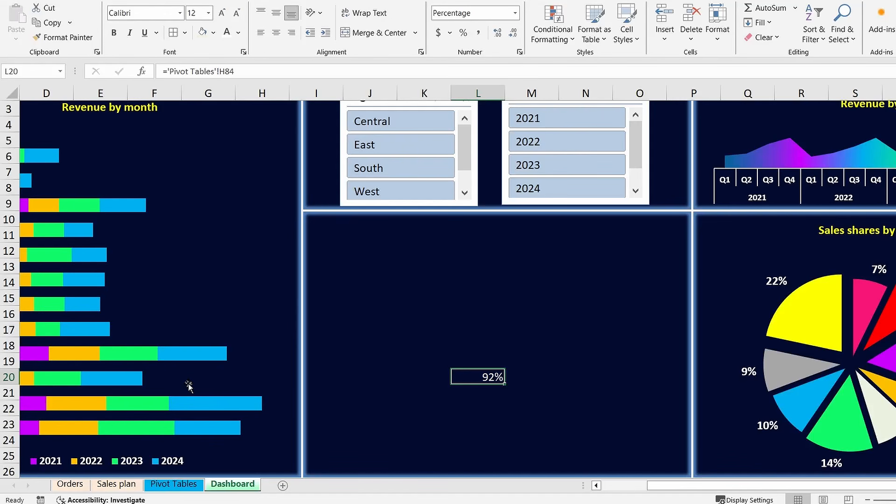
Step: Begin adding another conditional formatting rule to L20
{"action": "left_click", "coordinate": [556, 21]}
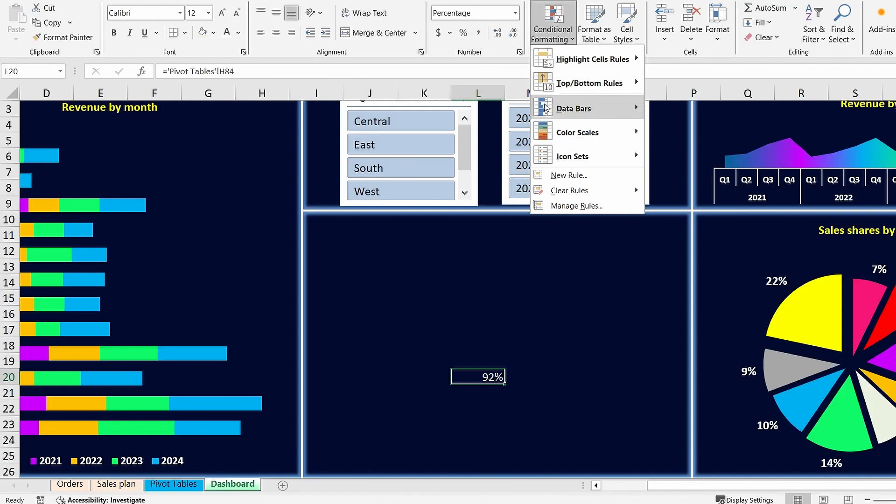
Step: Start a formula-based conditional formatting rule for cell L20 with the formula =AND(L20>=51%,L20<81%)
{"action": "left_click", "coordinate": [558, 180]}
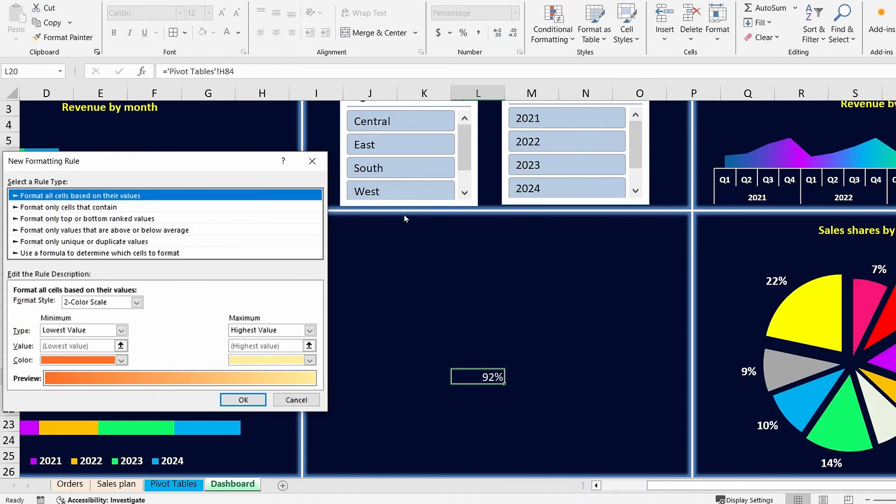
{"action": "left_click", "coordinate": [136, 254]}
{"action": "left_click", "coordinate": [73, 305]}
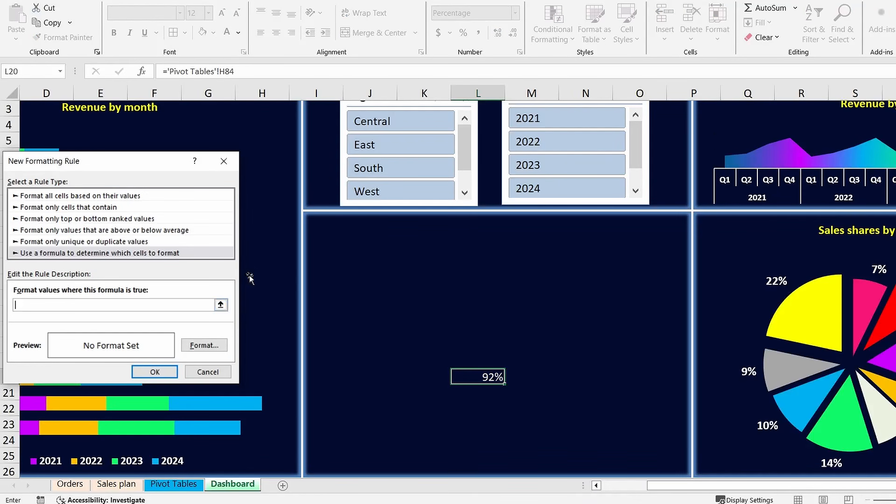
{"action": "type", "text": "=AND"}
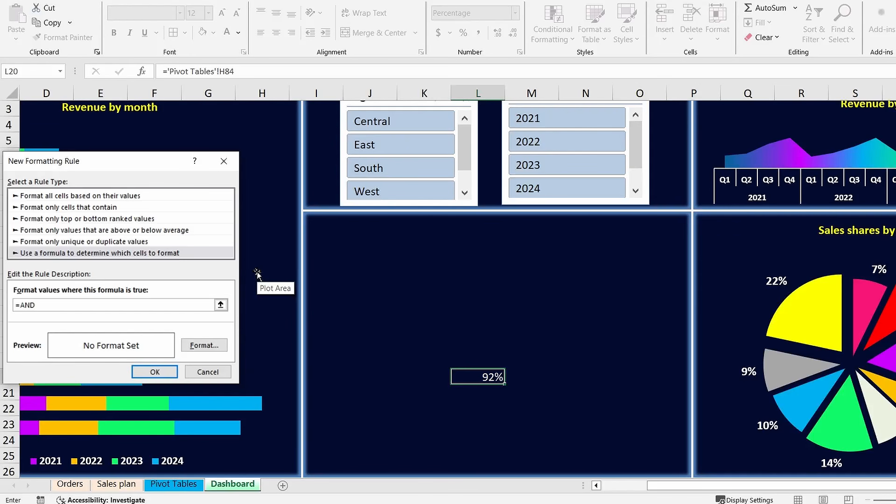
{"action": "type", "text": "(L20>=51%,L20<81%"}
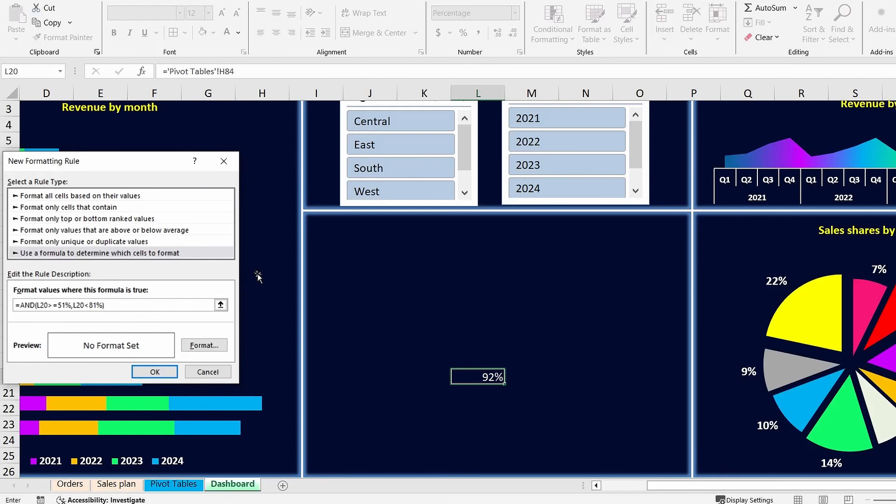
Step: Give the 51% to 81% rule a standard yellow font colour and apply the rule to L20
{"action": "left_click", "coordinate": [204, 345]}
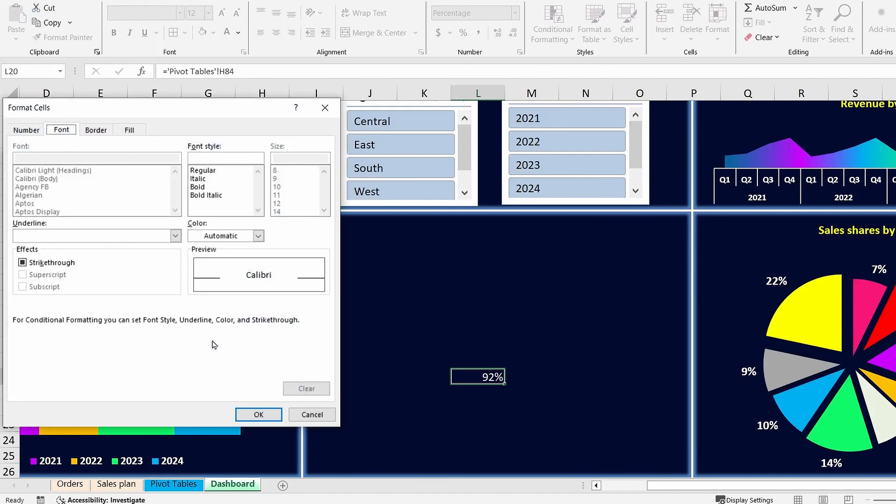
{"action": "left_click", "coordinate": [259, 236]}
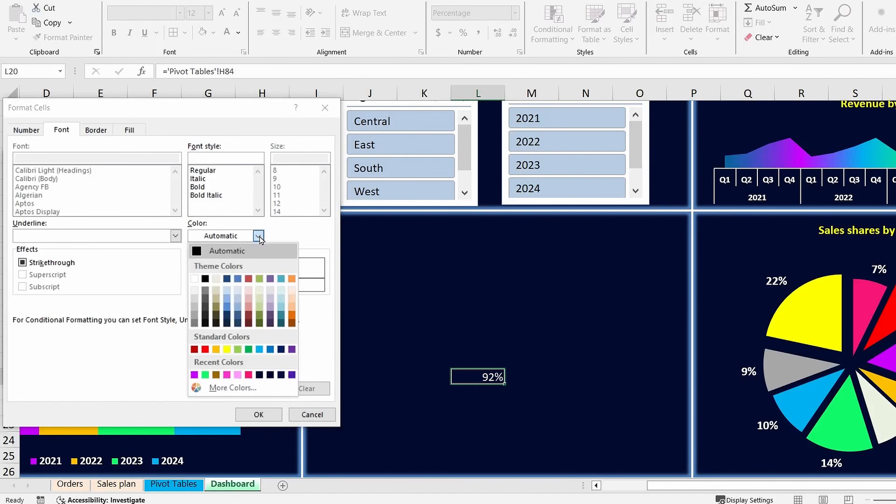
{"action": "left_click", "coordinate": [227, 350]}
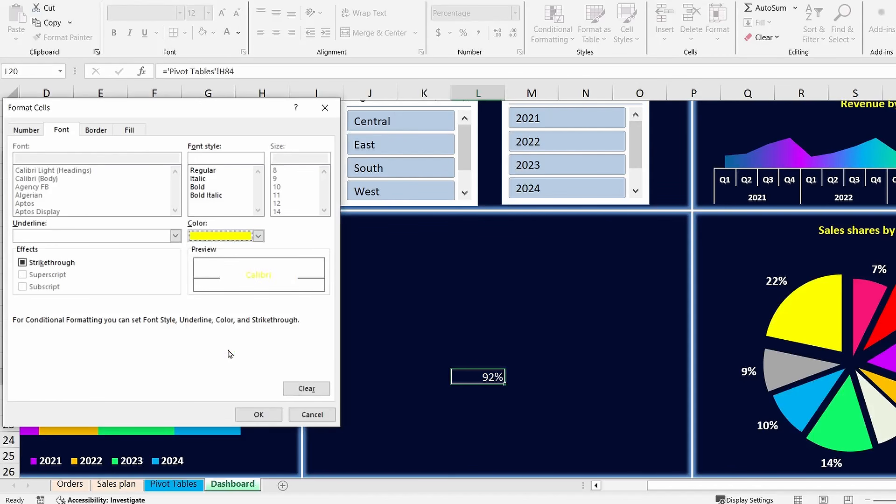
{"action": "left_click", "coordinate": [257, 415]}
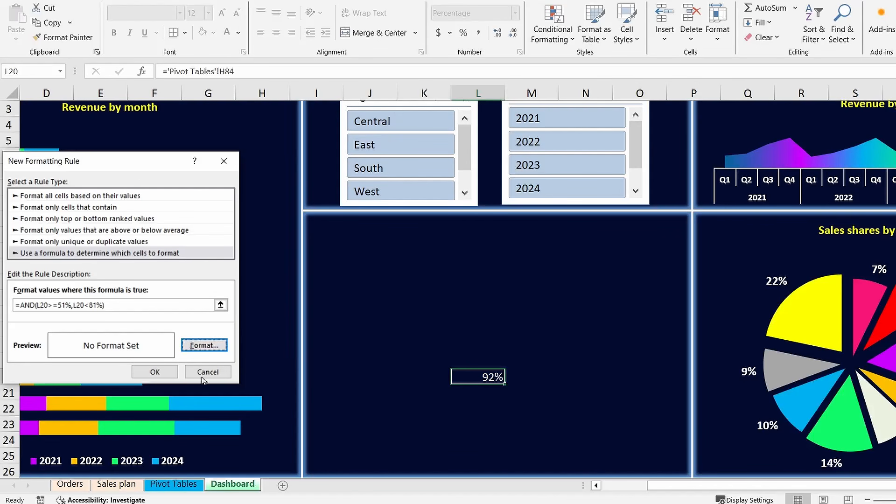
{"action": "left_click", "coordinate": [154, 372]}
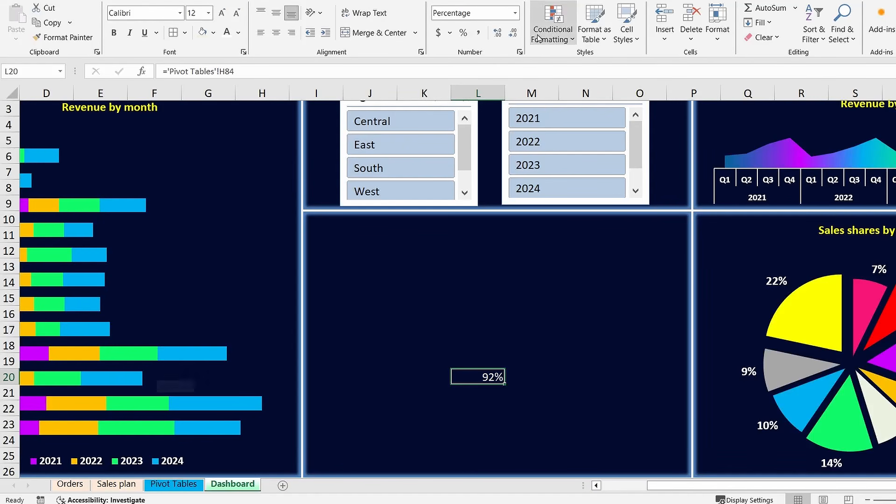
Step: Start another formula-based conditional formatting rule for cell L20 with the formula =L20>=81%
{"action": "left_click", "coordinate": [553, 28]}
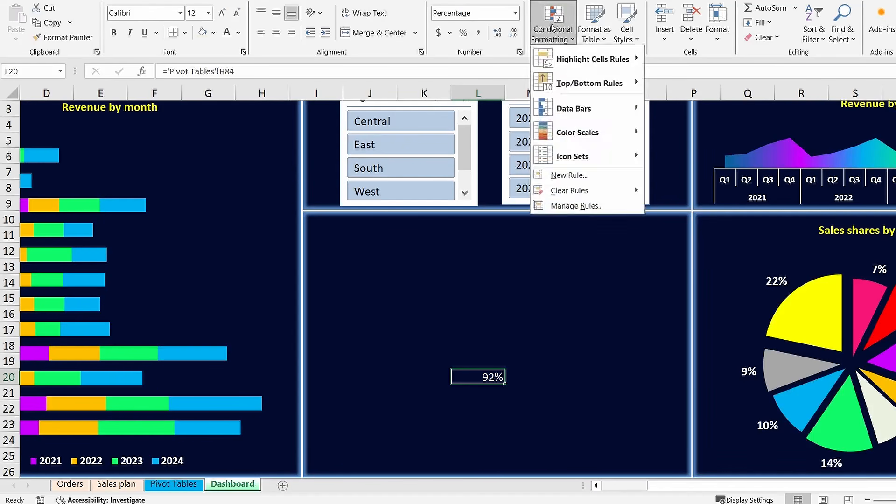
{"action": "left_click", "coordinate": [560, 176]}
{"action": "left_click", "coordinate": [161, 239]}
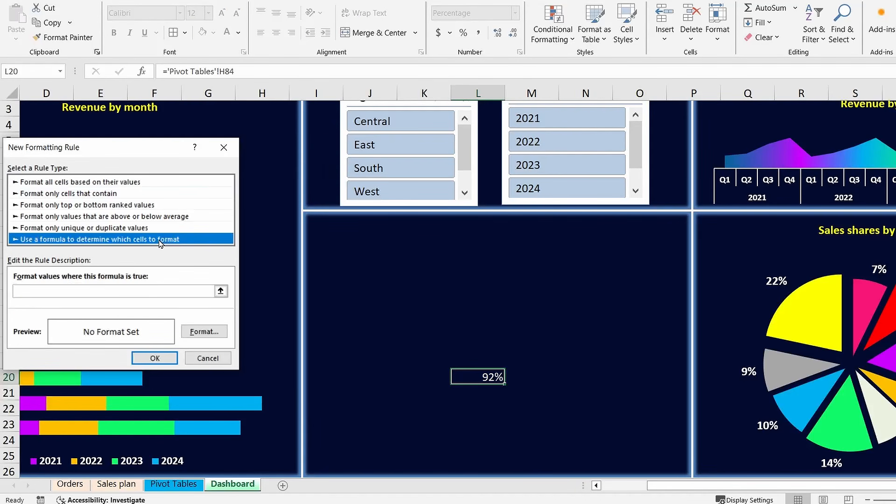
{"action": "left_click", "coordinate": [56, 290]}
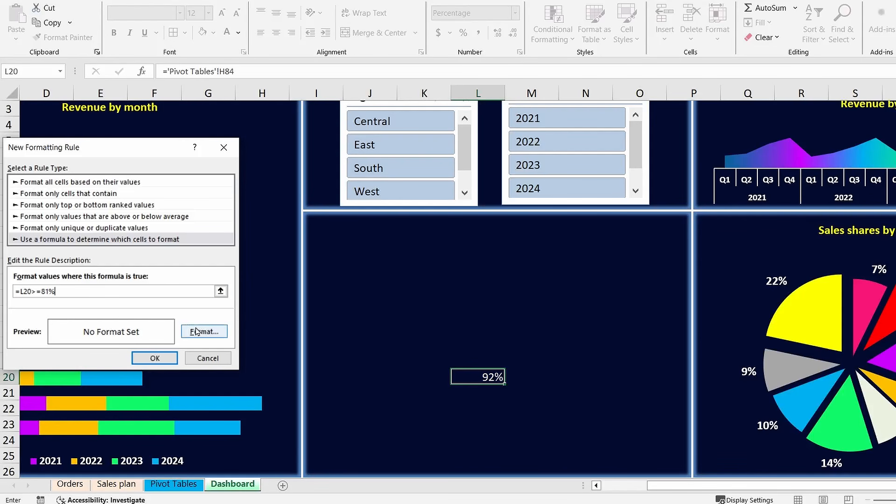
Step: Give the 81%-and-above rule the bright green recent font colour and apply the rule to L20
{"action": "left_click", "coordinate": [208, 338]}
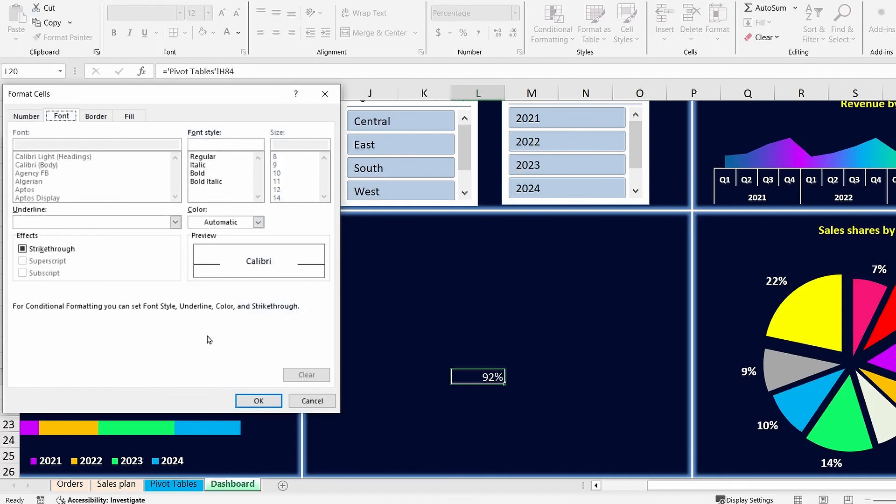
{"action": "left_click", "coordinate": [258, 223]}
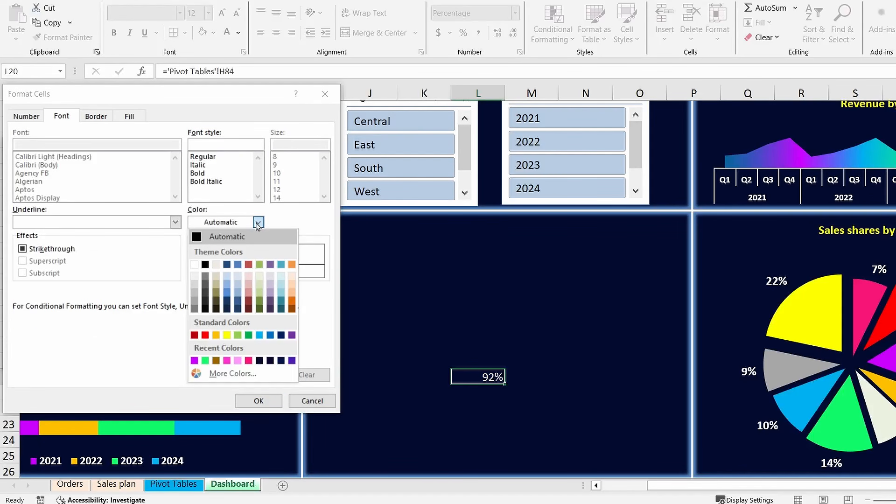
{"action": "left_click", "coordinate": [205, 360]}
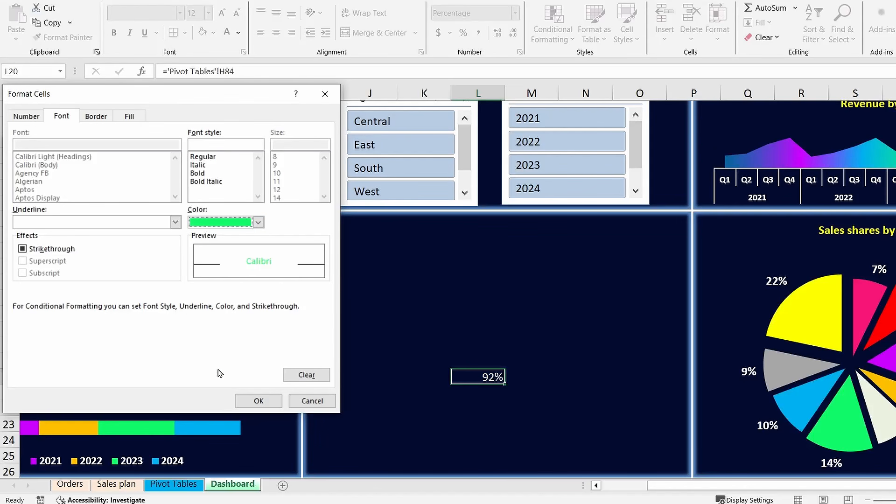
{"action": "left_click", "coordinate": [259, 400]}
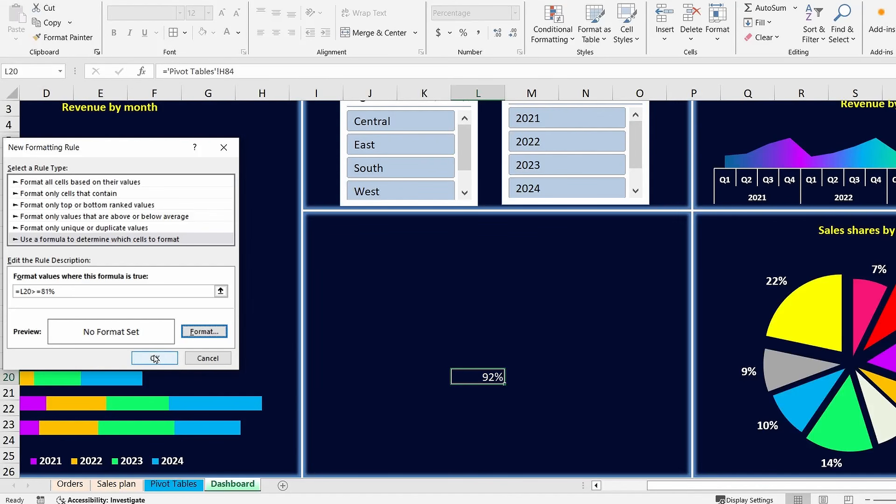
{"action": "left_click", "coordinate": [154, 357]}
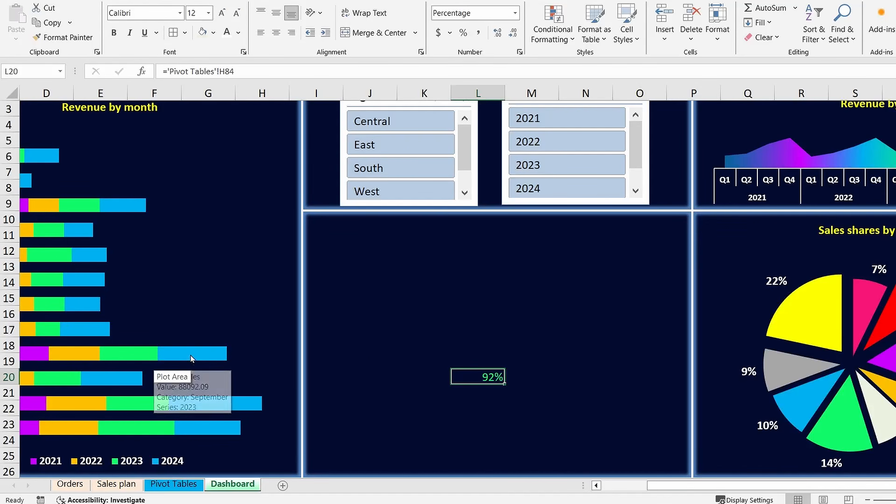
Step: Review the conditional formatting rules set for cell L20, leaving them as they are
{"action": "left_click", "coordinate": [553, 37]}
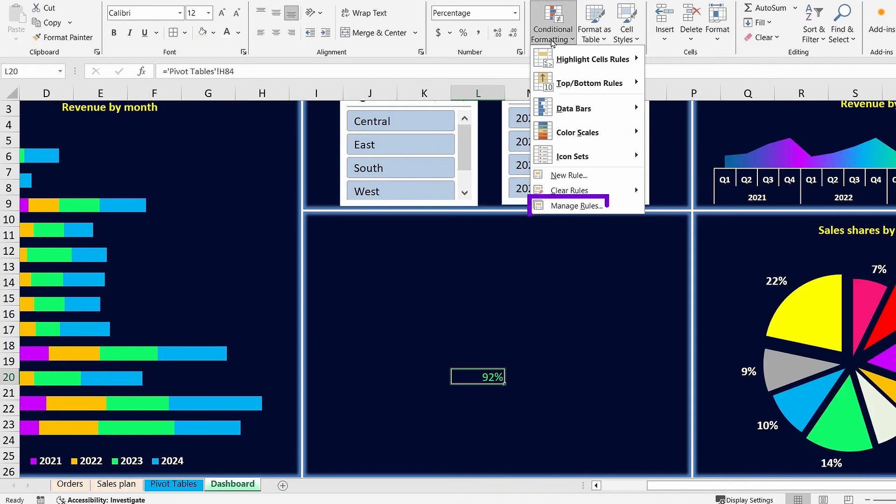
{"action": "left_click", "coordinate": [557, 207]}
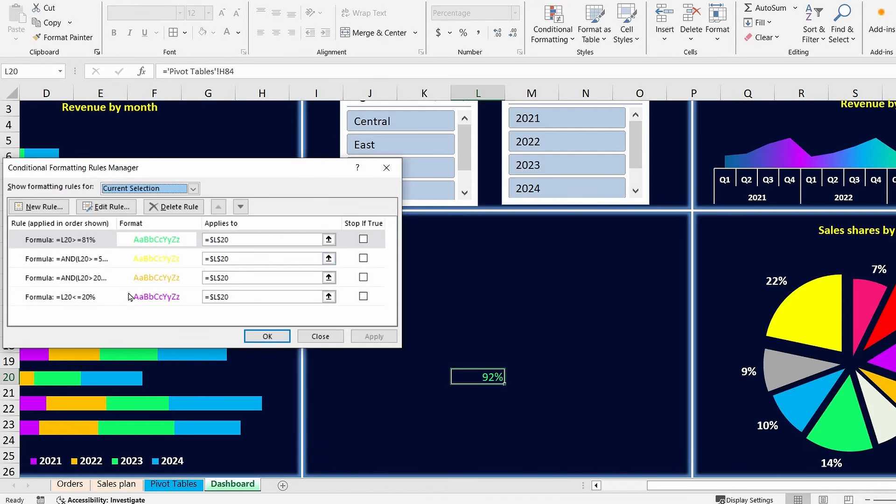
{"action": "left_click", "coordinate": [321, 336]}
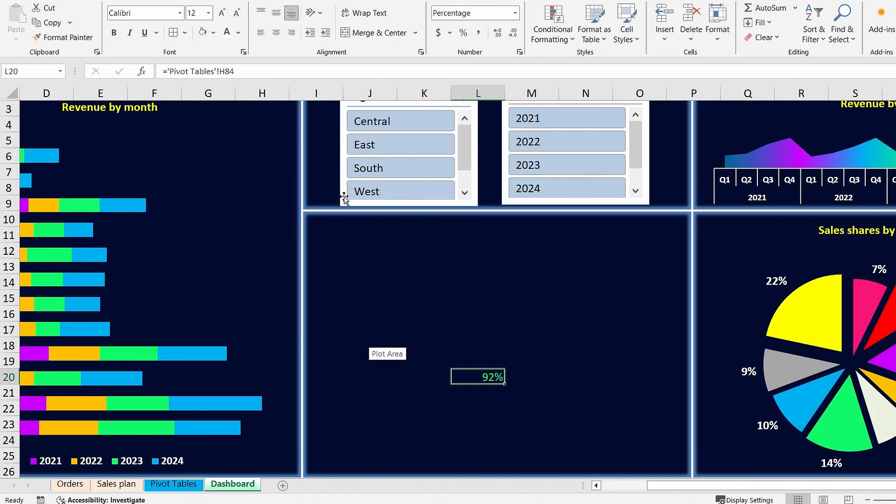
Step: Test L20's colour rules by filtering the dashboard to West, East, East in 2021, East in 2024, and West in 2024
{"action": "left_click", "coordinate": [369, 191]}
{"action": "left_click", "coordinate": [371, 169]}
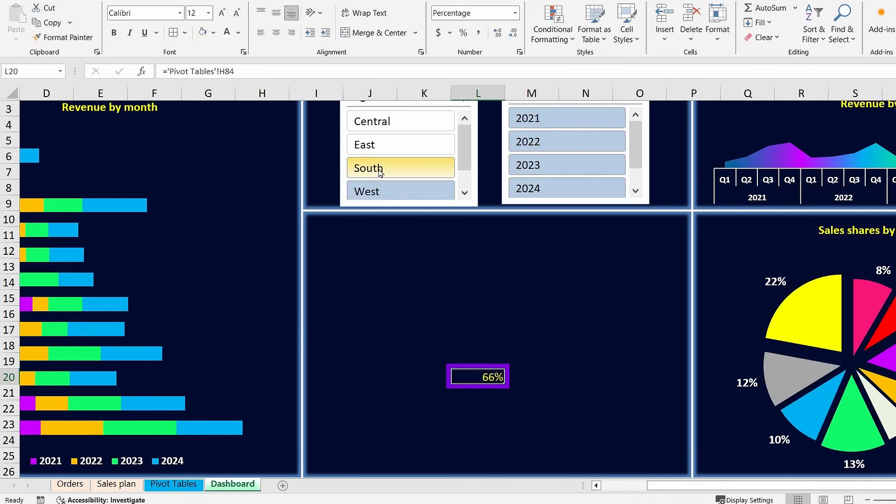
{"action": "left_click", "coordinate": [384, 146]}
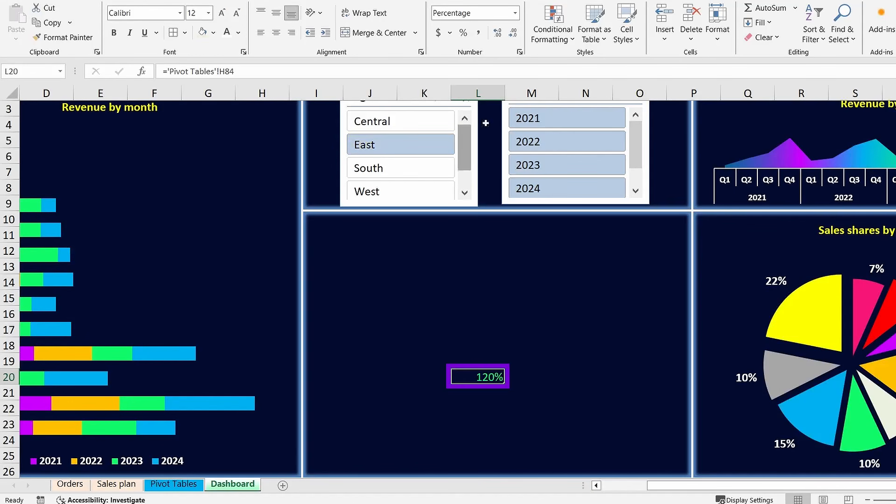
{"action": "left_click", "coordinate": [546, 118]}
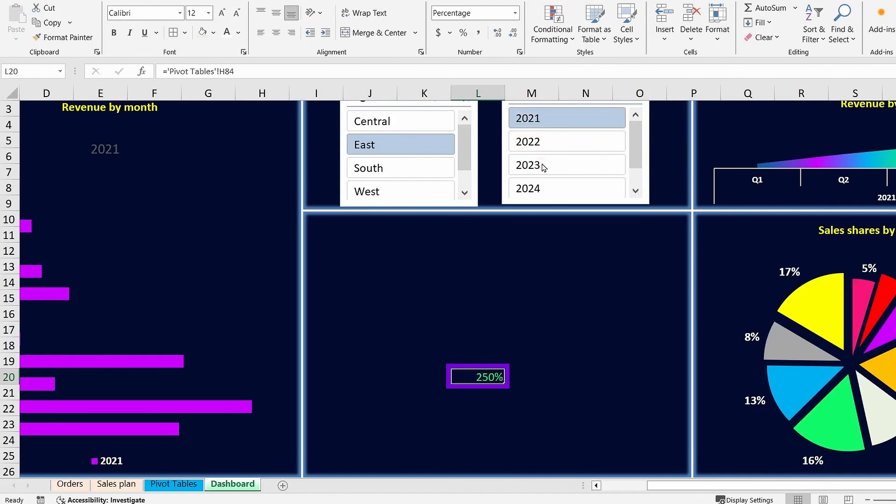
{"action": "left_click", "coordinate": [539, 189]}
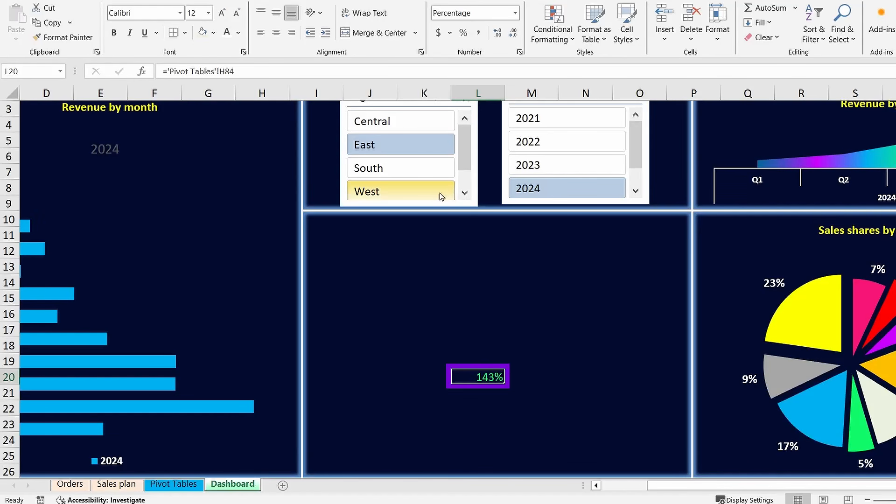
{"action": "left_click", "coordinate": [439, 192]}
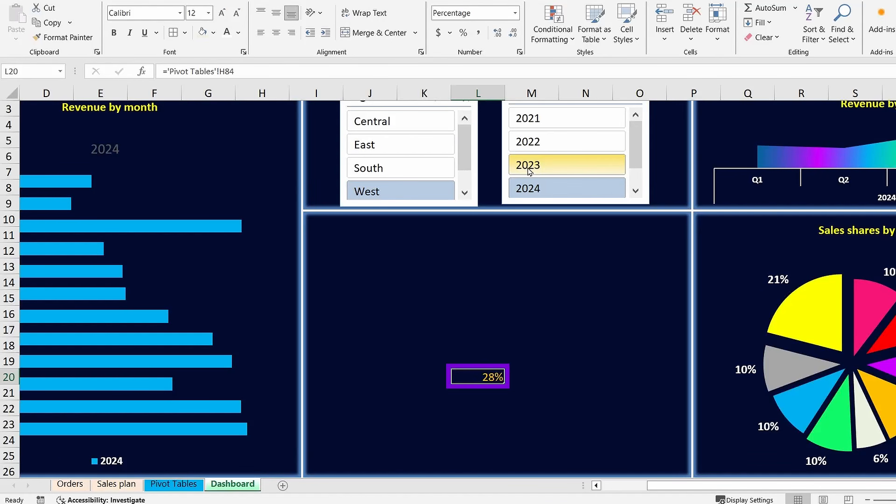
Step: Reselect all years from 2021 to 2024 and all four regions in the dashboard slicers
{"action": "left_click_drag", "start_coordinate": [531, 171], "coordinate": [535, 120]}
{"action": "left_click", "coordinate": [529, 195], "text": "ctrl"}
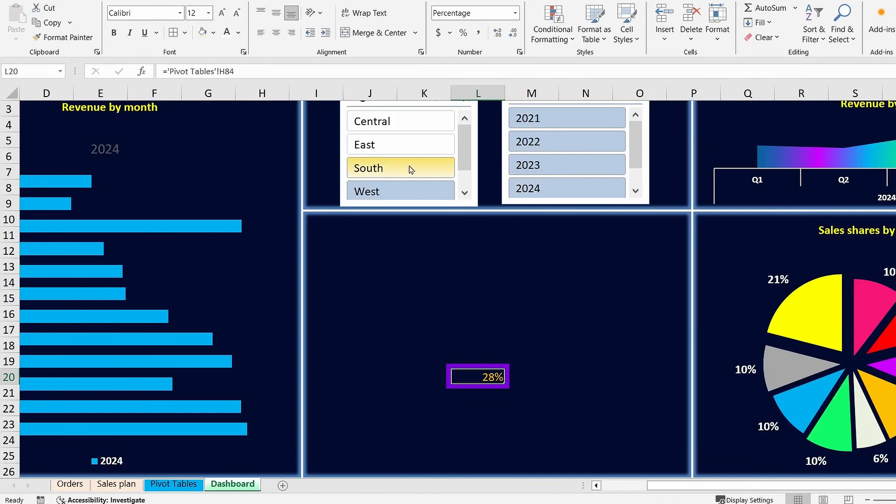
{"action": "left_click", "coordinate": [410, 169], "text": "ctrl"}
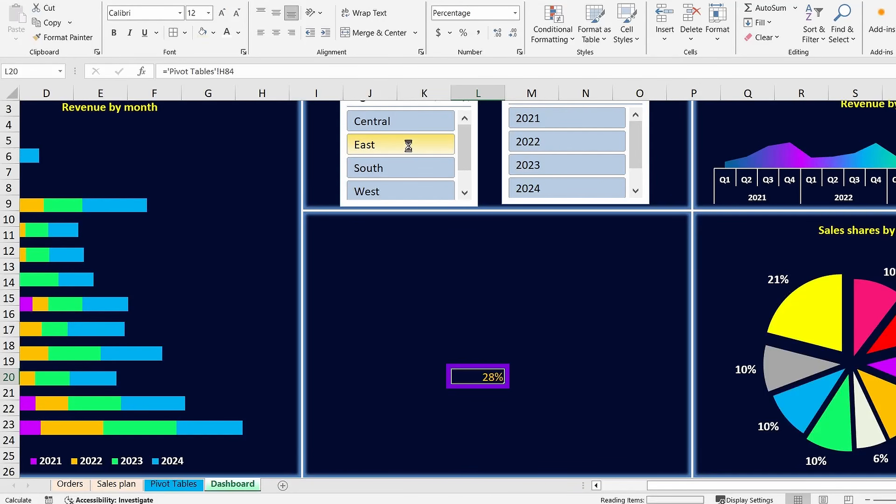
{"action": "left_click", "coordinate": [409, 147], "text": "ctrl"}
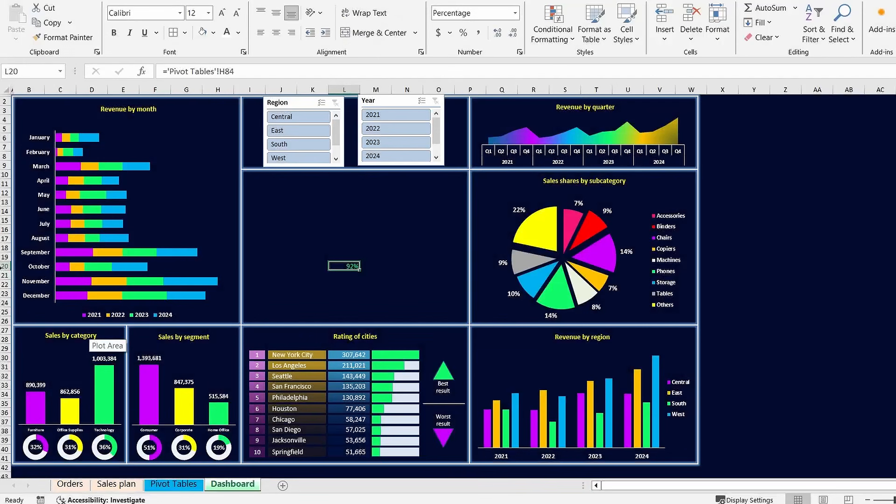
Step: Try making row 20 taller and column L wider around the percentage cell, and undo both size changes
{"action": "left_click_drag", "start_coordinate": [6, 270], "coordinate": [5, 289]}
{"action": "left_click_drag", "start_coordinate": [359, 88], "coordinate": [441, 88]}
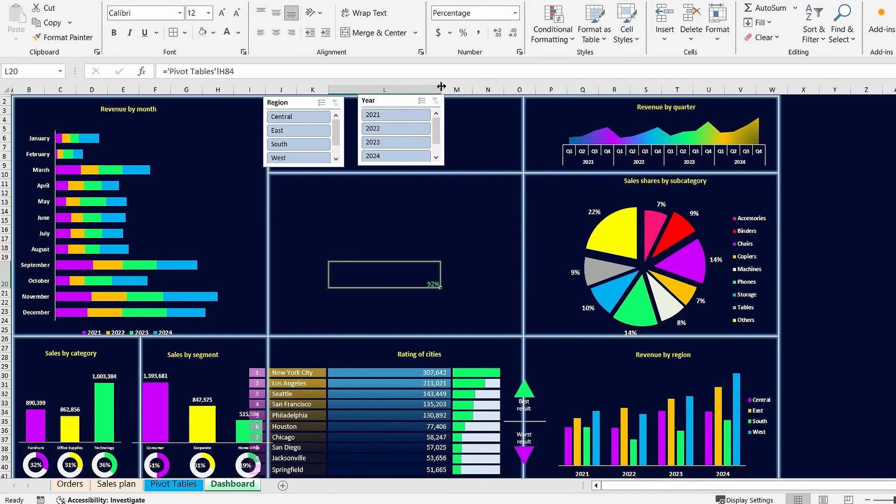
{"action": "key", "text": "ctrl+z"}
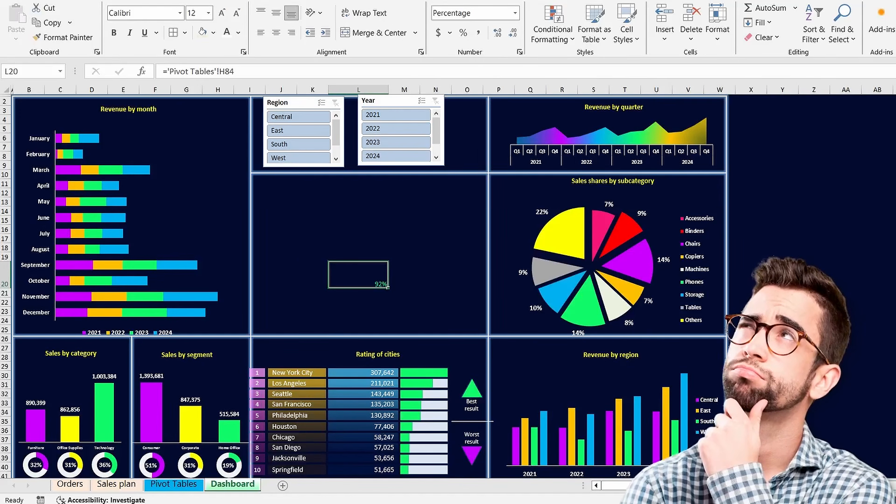
{"action": "key", "text": "ctrl+z"}
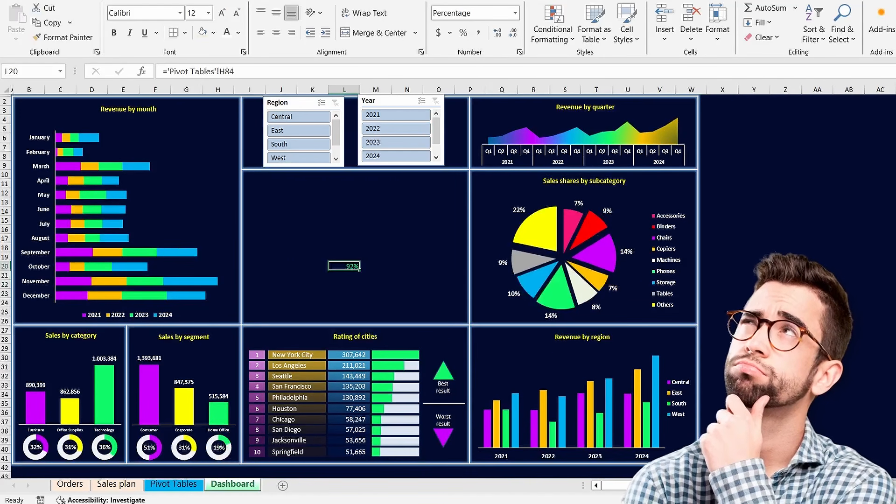
Step: Select all charts, shapes and slicers on the dashboard and set their properties to Don't move or size with cells
{"action": "left_click", "coordinate": [201, 249]}
{"action": "key", "text": "ctrl+a"}
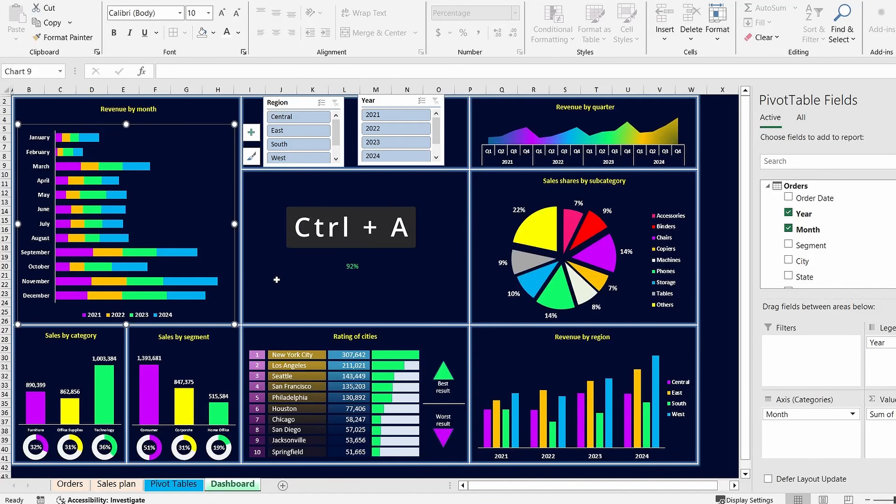
{"action": "key", "text": "ctrl+a"}
{"action": "key", "text": "ctrl+1"}
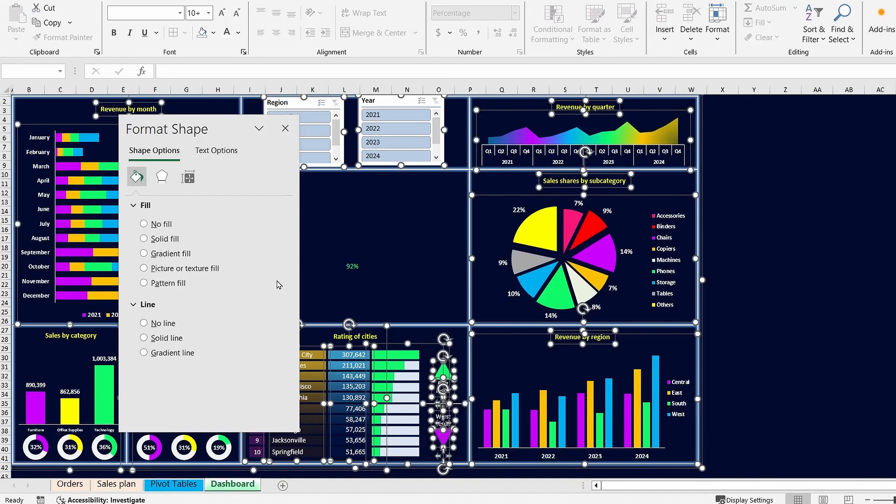
{"action": "left_click", "coordinate": [188, 178]}
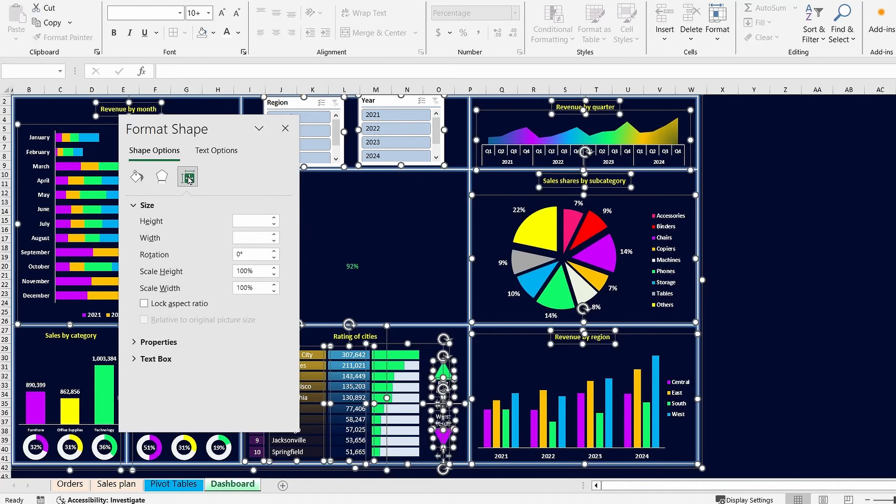
{"action": "left_click", "coordinate": [135, 342]}
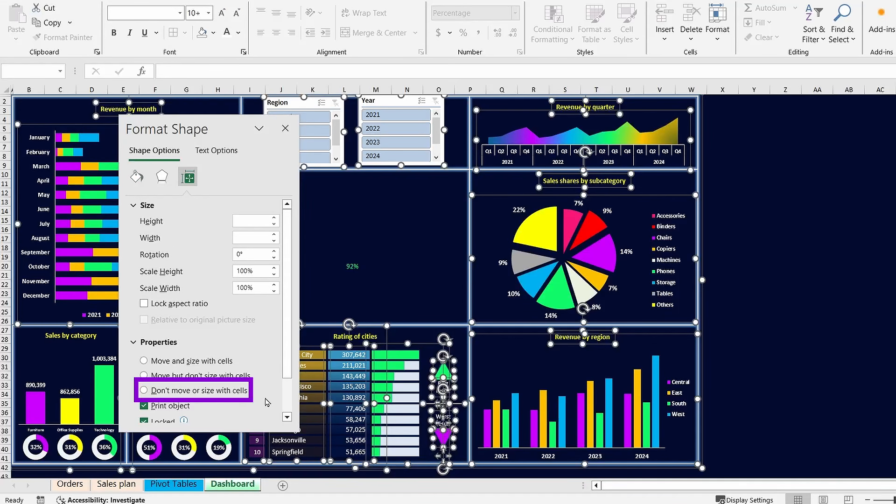
{"action": "left_click", "coordinate": [284, 130]}
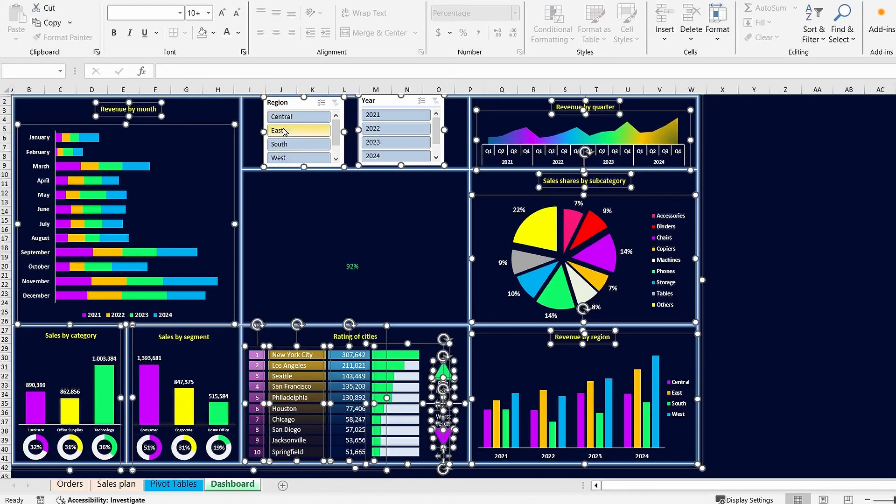
Step: Make row 20 taller and column L wider around the percentage in L20
{"action": "left_click", "coordinate": [353, 267]}
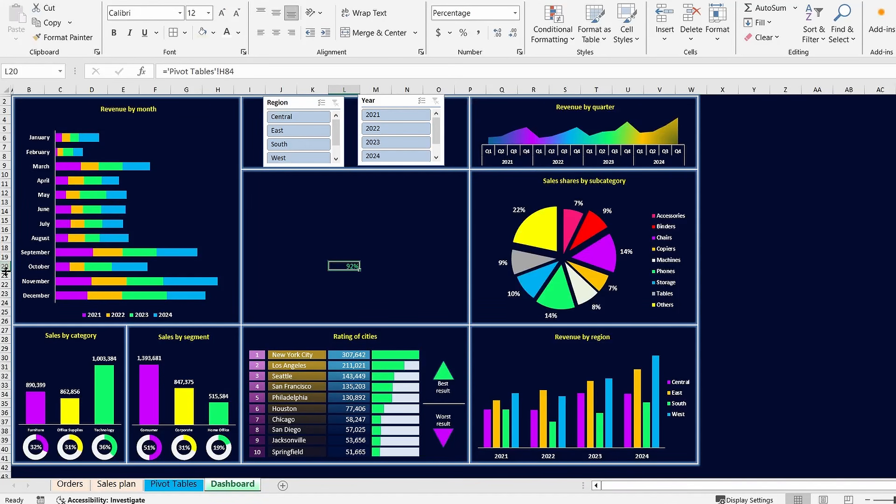
{"action": "left_click_drag", "start_coordinate": [5, 271], "coordinate": [5, 280]}
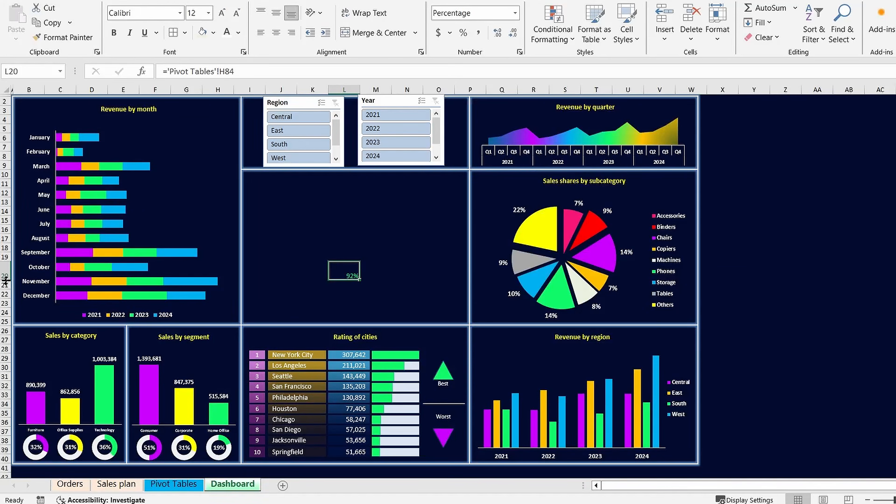
{"action": "left_click_drag", "start_coordinate": [359, 89], "coordinate": [372, 88]}
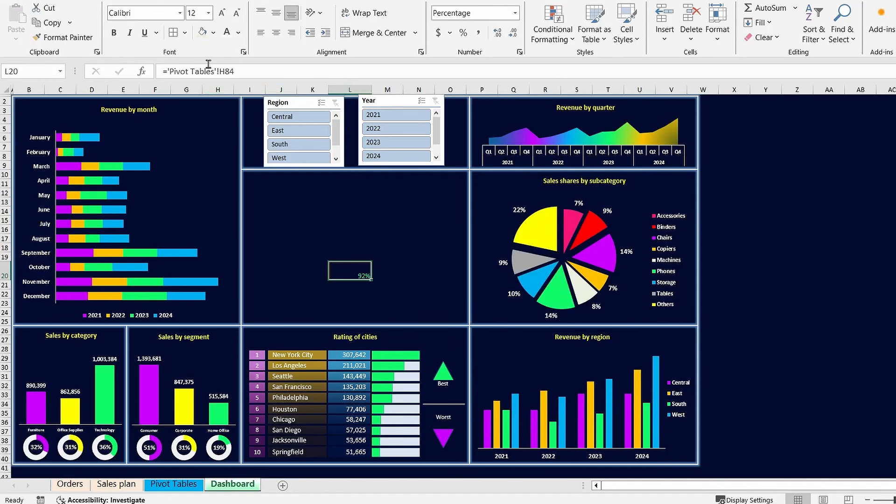
Step: Format the percentage in L20 as bold Arial Black at font size 22
{"action": "left_click", "coordinate": [223, 13]}
{"action": "left_click", "coordinate": [223, 13]}
{"action": "left_click", "coordinate": [222, 13]}
{"action": "left_click", "coordinate": [223, 13]}
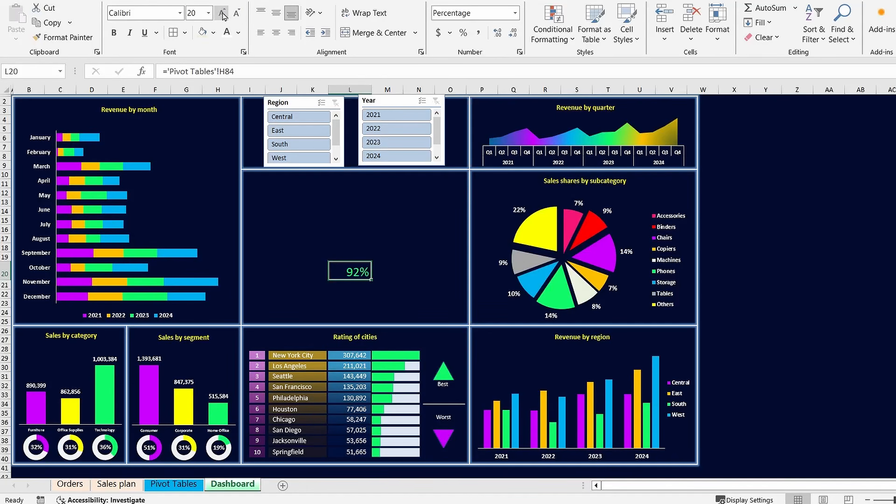
{"action": "left_click", "coordinate": [222, 13]}
{"action": "left_click", "coordinate": [180, 13]}
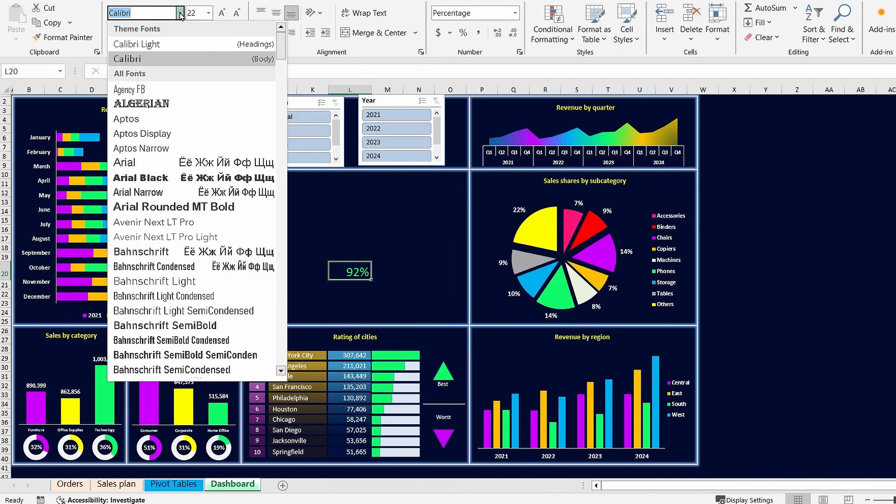
{"action": "left_click", "coordinate": [162, 181]}
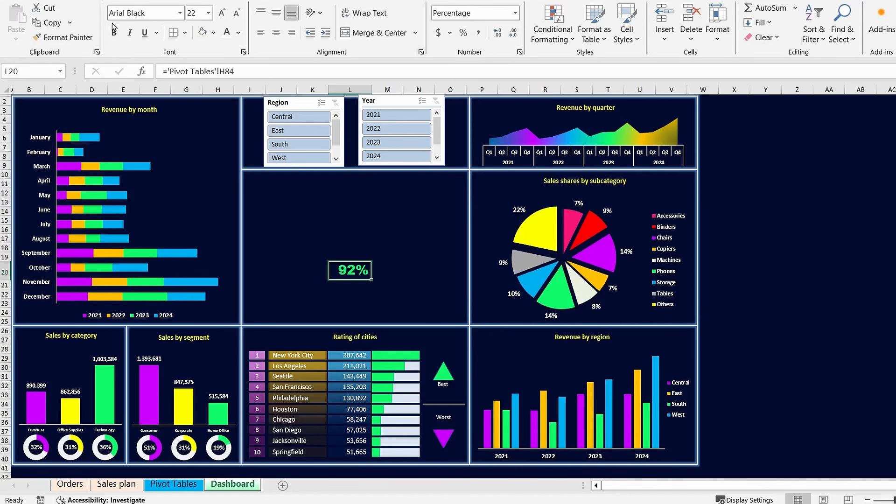
Step: Widen column L slightly more and reduce the height of row 19 above the percentage
{"action": "left_click_drag", "start_coordinate": [372, 88], "coordinate": [376, 89]}
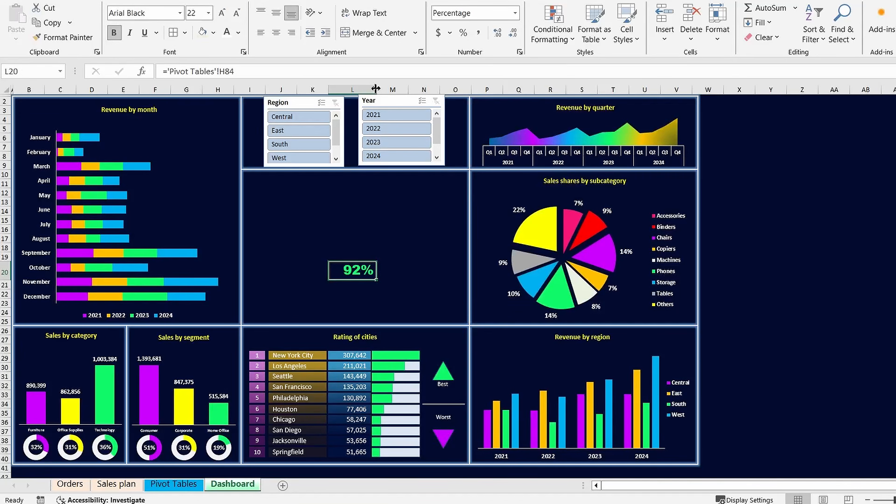
{"action": "left_click_drag", "start_coordinate": [3, 261], "coordinate": [4, 259]}
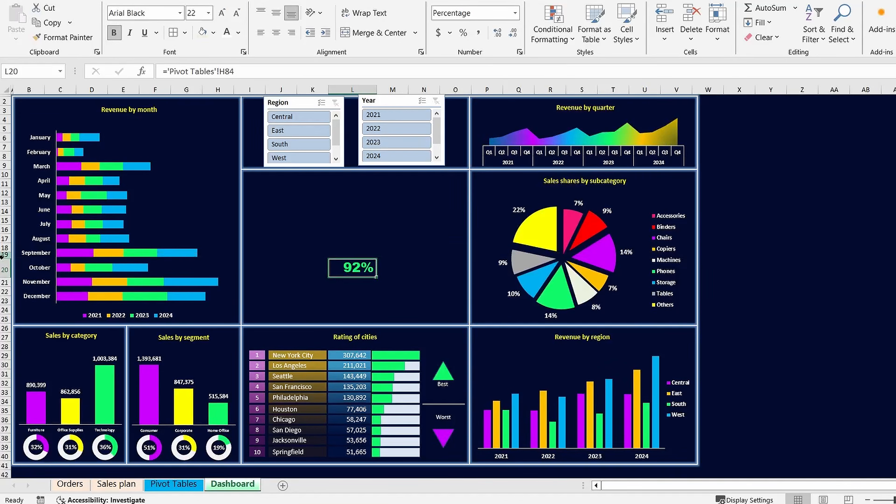
{"action": "left_click", "coordinate": [408, 302]}
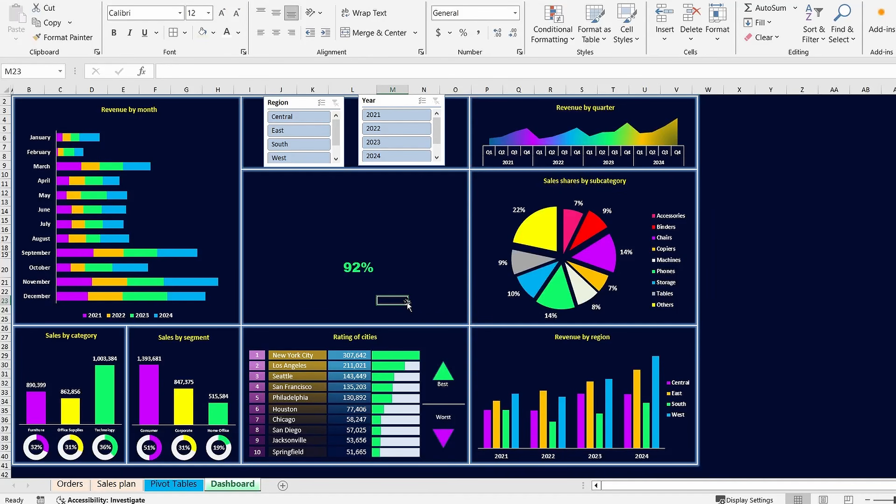
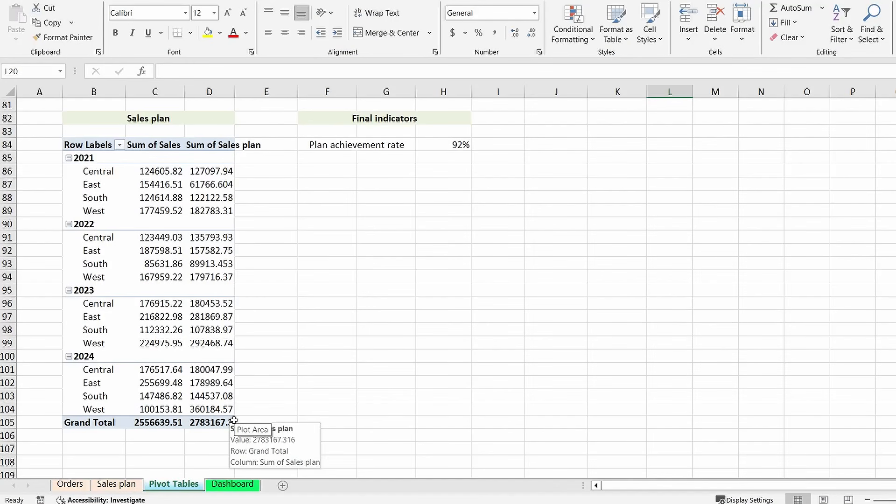
Step: On the Pivot Tables sheet, merge and center B110:H110 with a light green fill and the bold heading "Speedometer"
{"action": "scroll", "coordinate": [233, 421], "scroll_direction": "down", "scroll_amount": 3}
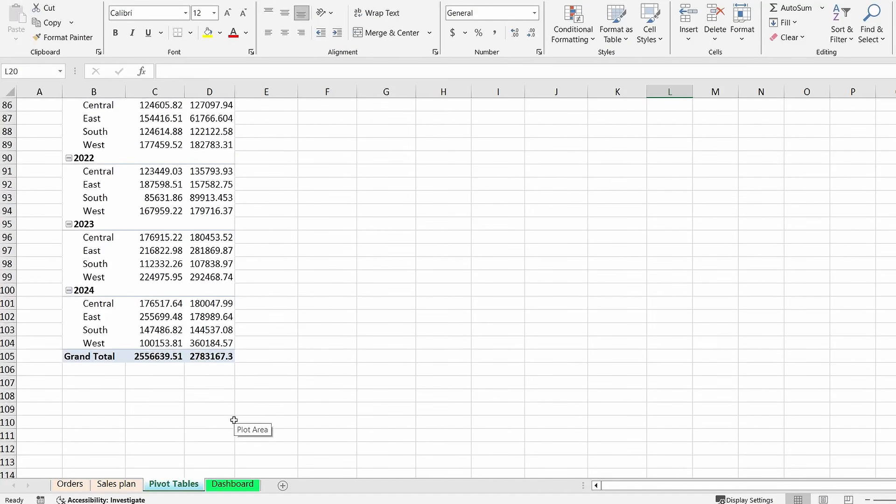
{"action": "left_click_drag", "start_coordinate": [101, 357], "coordinate": [428, 355]}
{"action": "left_click", "coordinate": [386, 32]}
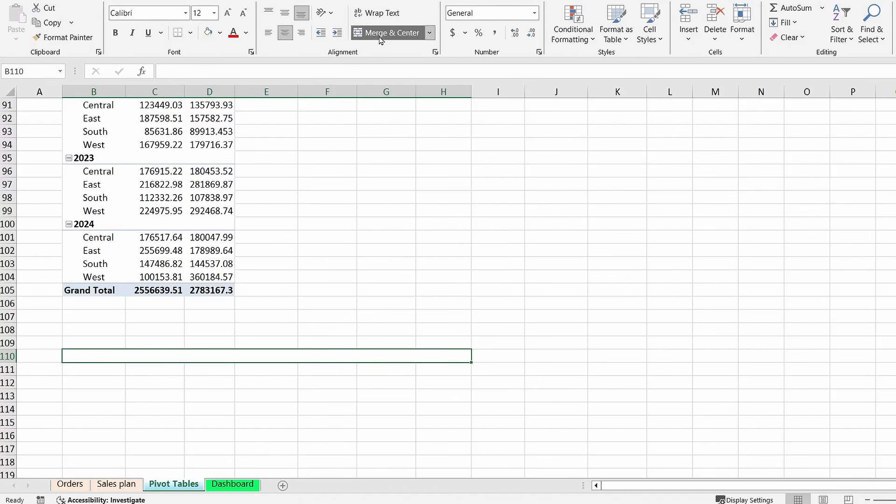
{"action": "left_click", "coordinate": [208, 33]}
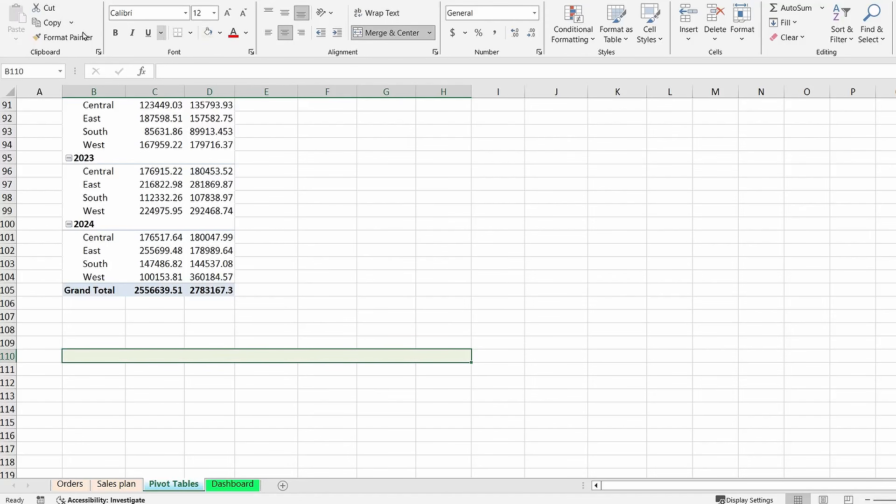
{"action": "left_click", "coordinate": [115, 33]}
{"action": "type", "text": "Spee"}
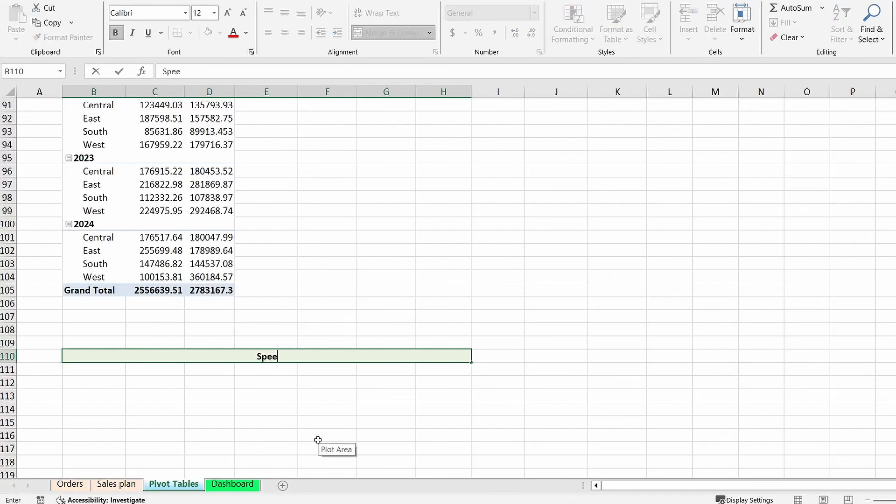
{"action": "type", "text": "dometer"}
Step: Enter the label "Table 1" in B112 below the Speedometer heading
{"action": "left_click", "coordinate": [90, 379]}
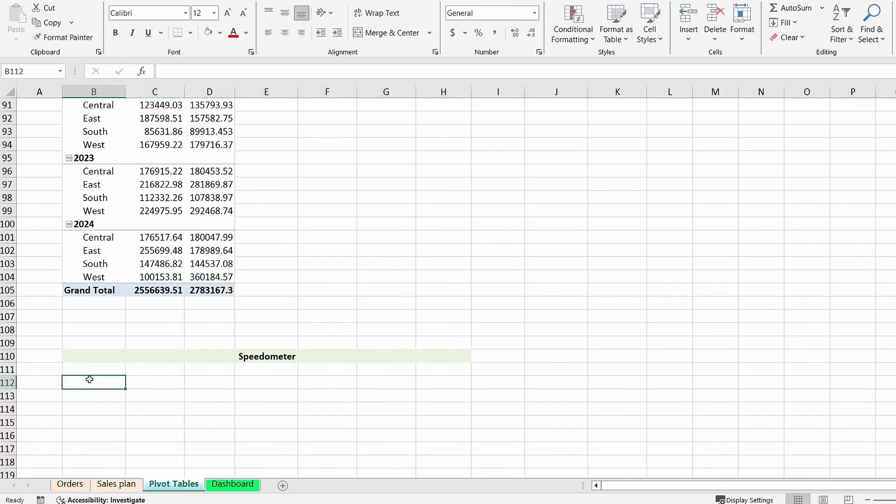
{"action": "type", "text": "Table"}
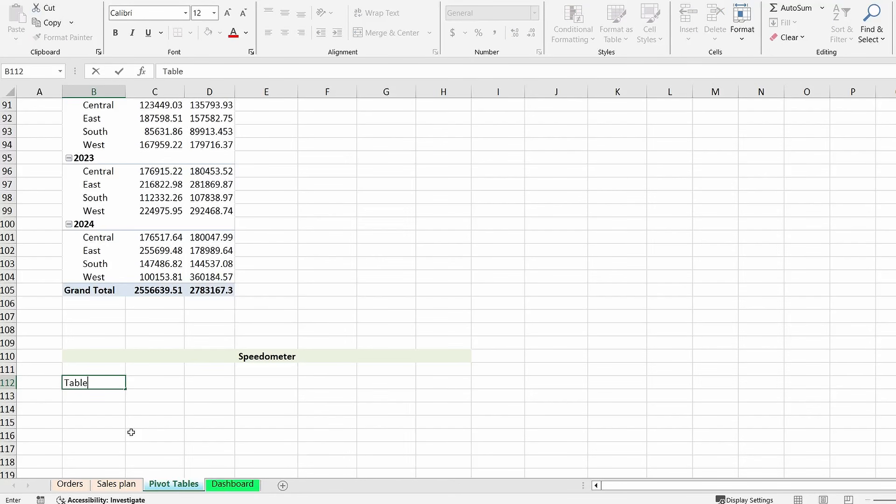
{"action": "type", "text": " 1"}
{"action": "key", "text": "Return"}
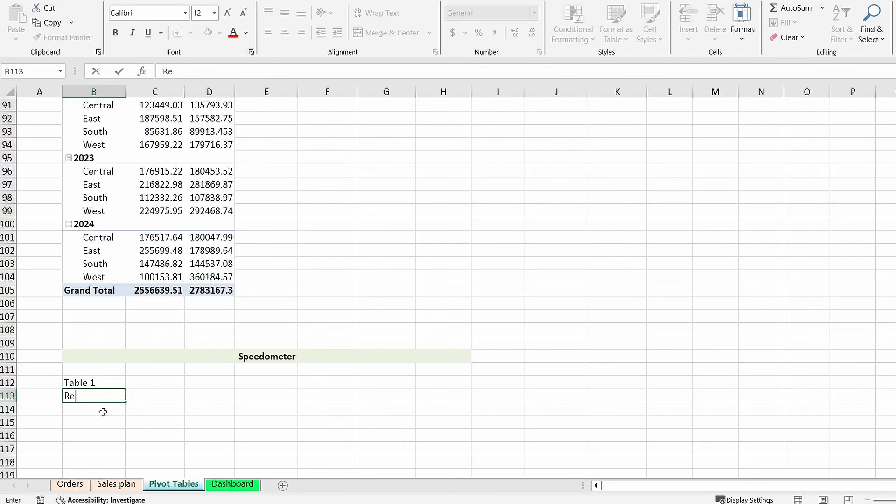
Step: List Red, Orange, Yellow, Green, Omitted and Total in B113:B118 under the Table 1 label
{"action": "type", "text": "Red"}
{"action": "key", "text": "Return"}
{"action": "type", "text": "Ora"}
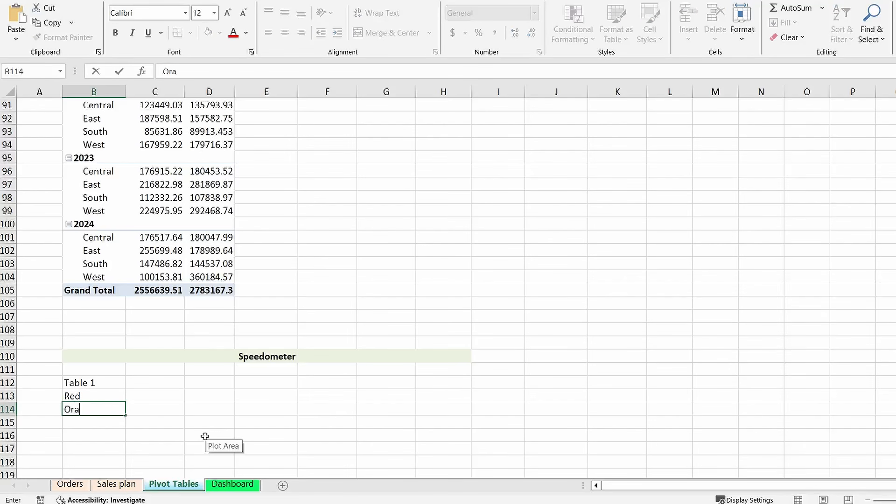
{"action": "type", "text": "nge"}
{"action": "key", "text": "Return"}
{"action": "type", "text": "Yello"}
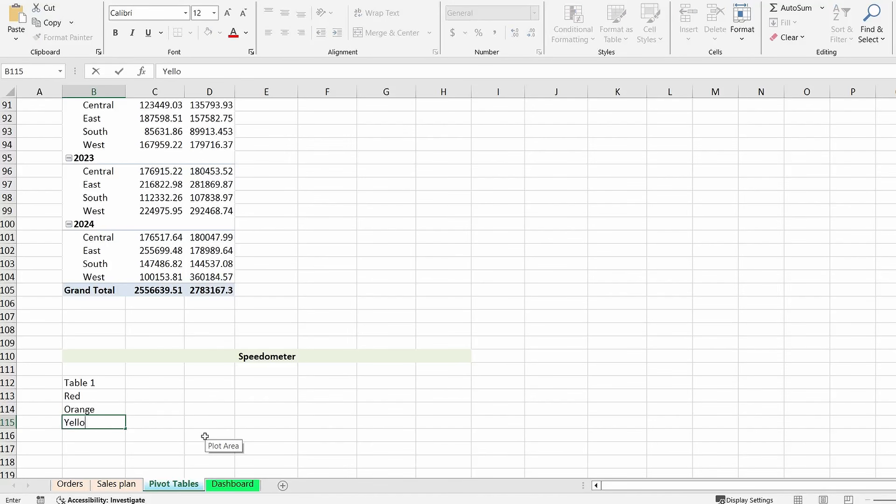
{"action": "type", "text": "w"}
{"action": "key", "text": "Return"}
{"action": "type", "text": "Green"}
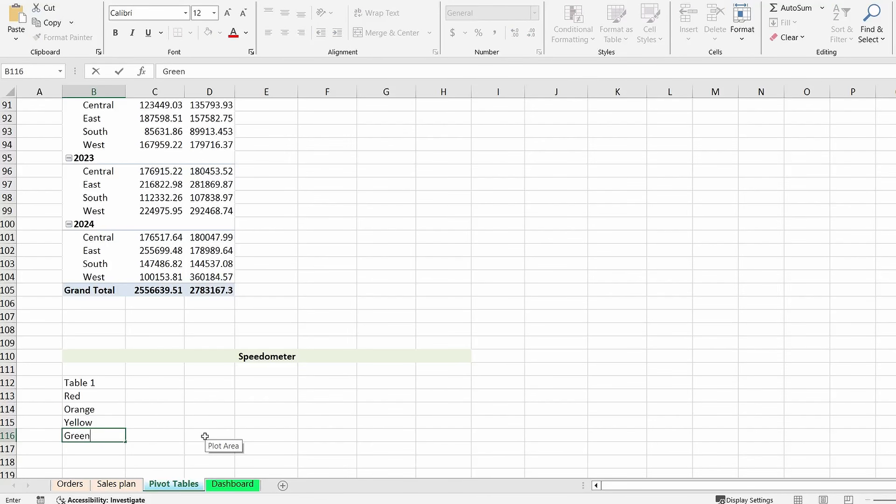
{"action": "key", "text": "Return"}
{"action": "type", "text": "Omitted"}
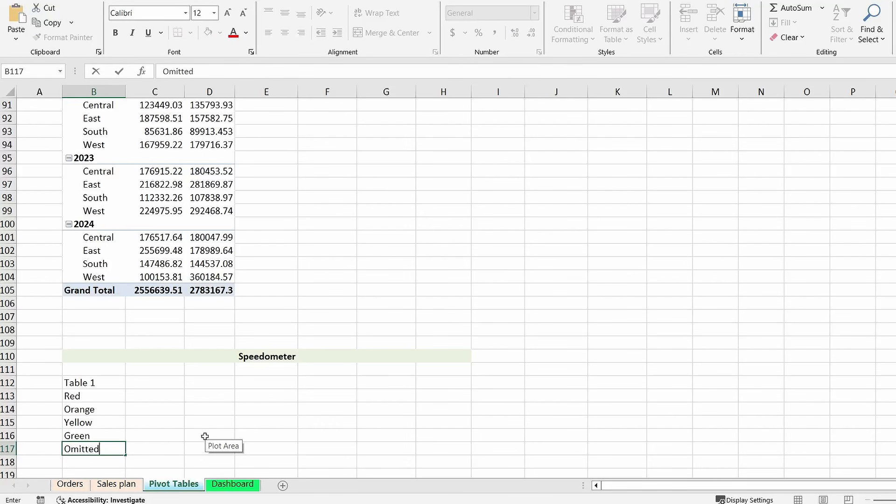
{"action": "key", "text": "Return"}
{"action": "type", "text": "Total"}
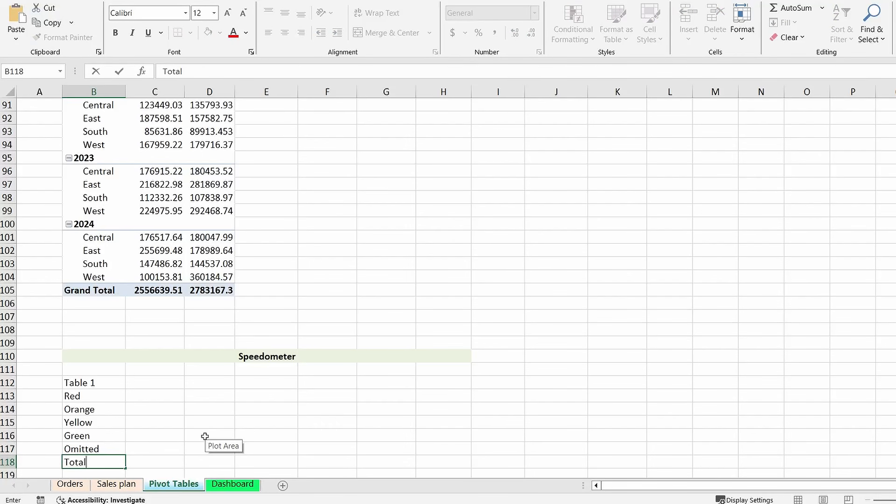
Step: Enter the Table 1 values 20, 30, 30, 20, 100 and 200 in C113:C118
{"action": "left_click", "coordinate": [133, 393]}
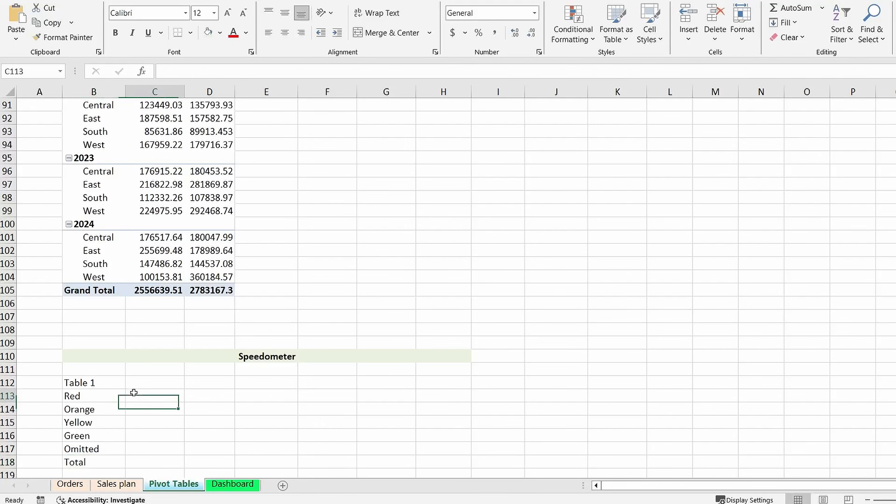
{"action": "scroll", "coordinate": [134, 393], "scroll_direction": "down", "scroll_amount": 2}
{"action": "type", "text": "20"}
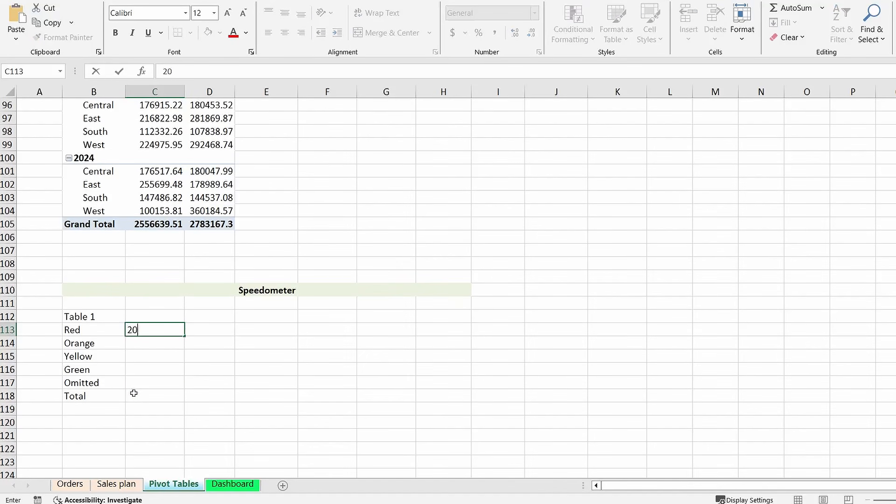
{"action": "key", "text": "Return"}
{"action": "type", "text": "30"}
{"action": "key", "text": "Return"}
{"action": "type", "text": "30"}
{"action": "key", "text": "Return"}
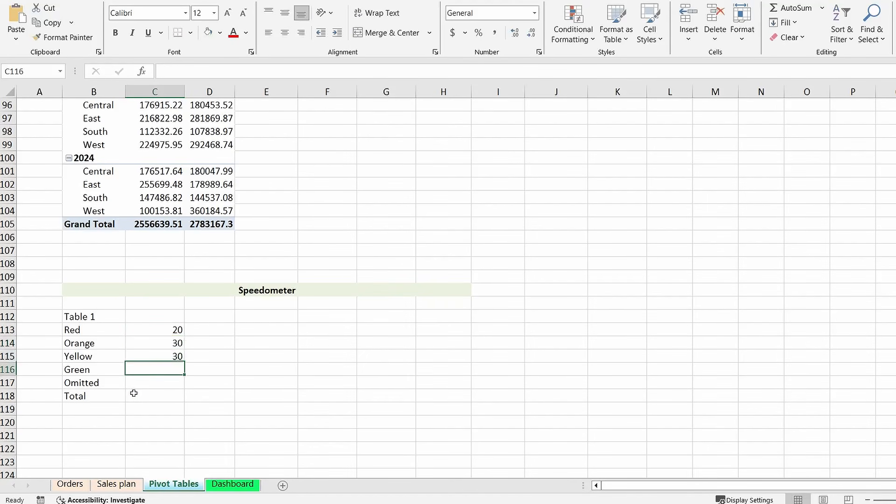
{"action": "type", "text": "20"}
{"action": "key", "text": "Return"}
{"action": "type", "text": "100"}
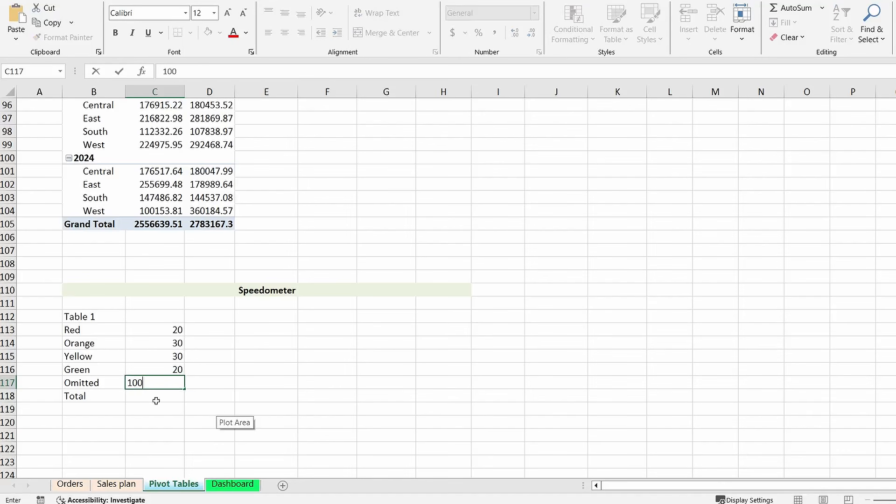
{"action": "key", "text": "Return"}
{"action": "type", "text": "200"}
Step: Apply all borders to the Table 1 range B113:C118
{"action": "left_click_drag", "start_coordinate": [125, 331], "coordinate": [160, 392]}
{"action": "left_click", "coordinate": [190, 32]}
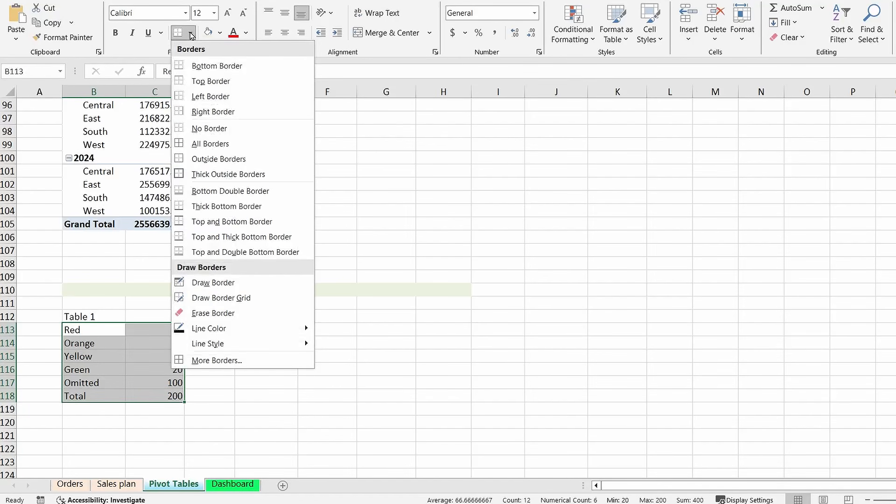
{"action": "left_click", "coordinate": [206, 142]}
Step: Enter the label "Table2" in E112 beside Table 1
{"action": "left_click", "coordinate": [245, 318]}
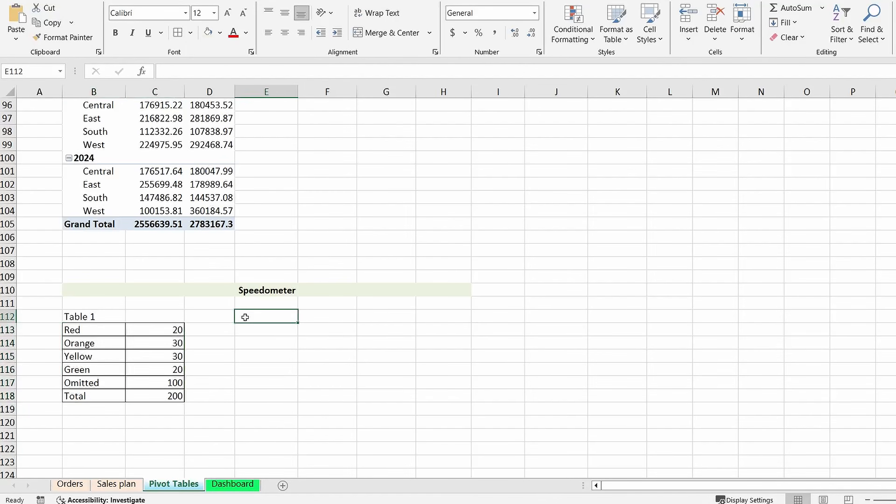
{"action": "type", "text": "Table"}
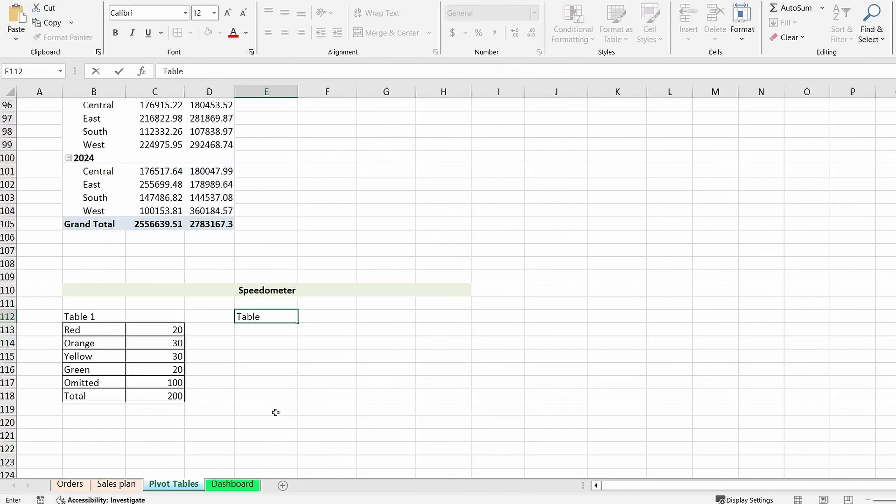
{"action": "type", "text": "2"}
{"action": "key", "text": "Return"}
Step: Fill E113:E122 under Table2 with a series from 10 to 100 in increments of 10, and enter 0 in E123
{"action": "type", "text": "10"}
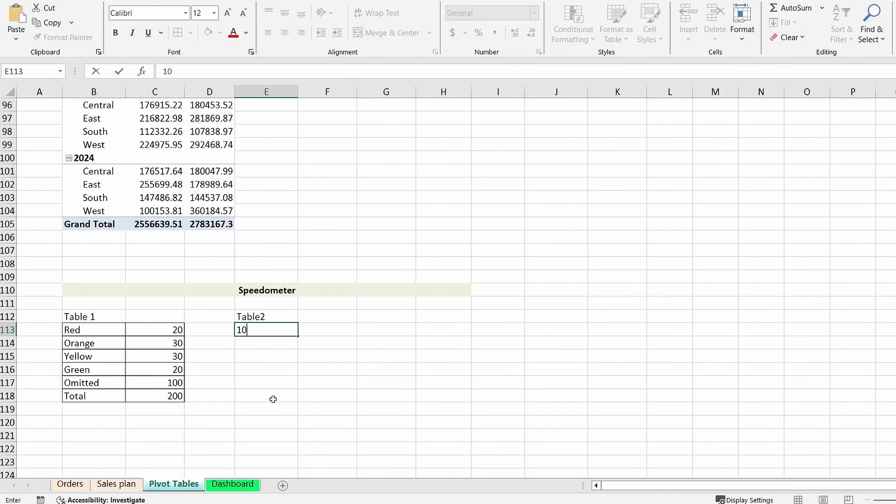
{"action": "key", "text": "ctrl+Return"}
{"action": "scroll", "coordinate": [274, 364], "scroll_direction": "down", "scroll_amount": 2}
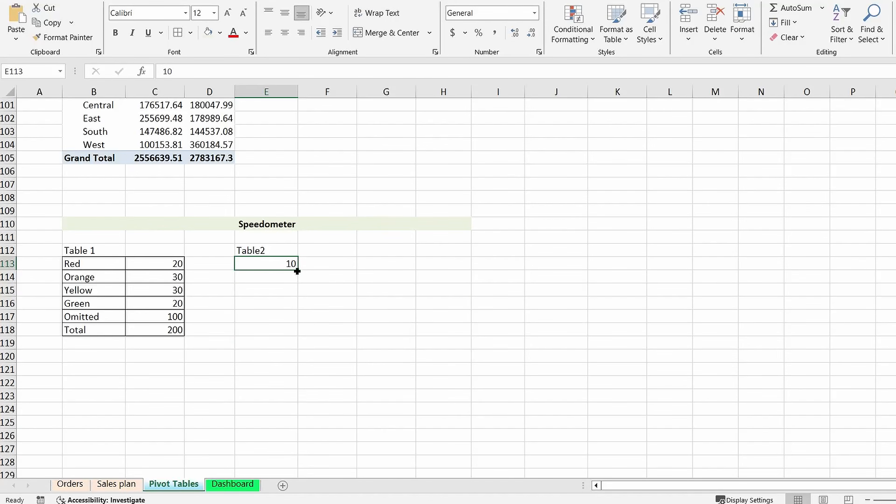
{"action": "left_click_drag", "start_coordinate": [298, 271], "coordinate": [296, 387]}
{"action": "left_click", "coordinate": [269, 396]}
{"action": "type", "text": "0"}
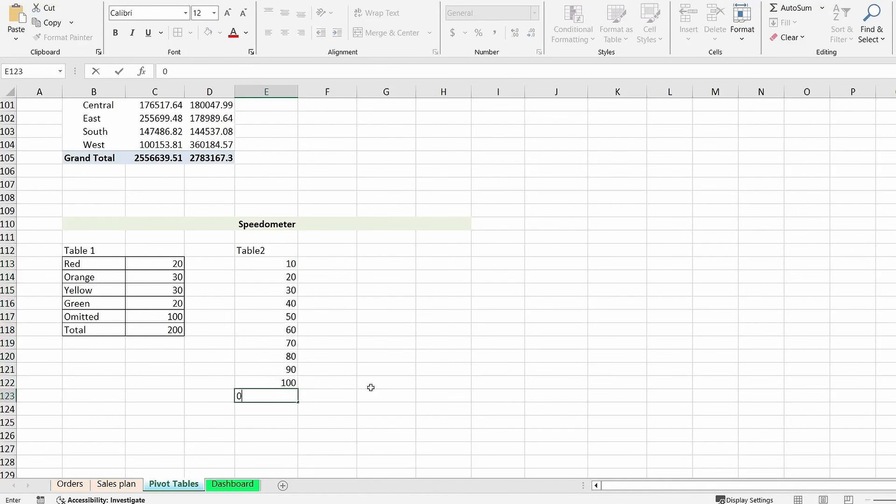
Step: Fill F113:F122 with the constant value 10 and enter 100 in F123
{"action": "left_click", "coordinate": [331, 265]}
{"action": "type", "text": "10"}
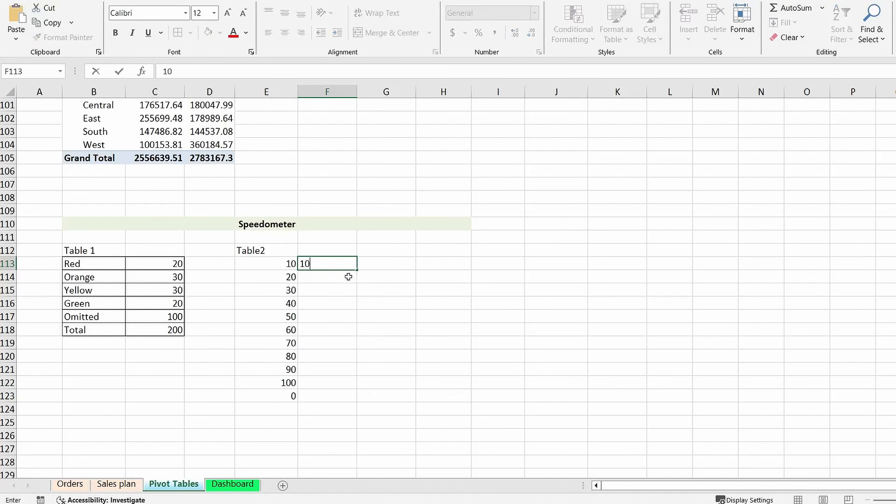
{"action": "key", "text": "ctrl+Return"}
{"action": "left_click_drag", "start_coordinate": [356, 269], "coordinate": [341, 392]}
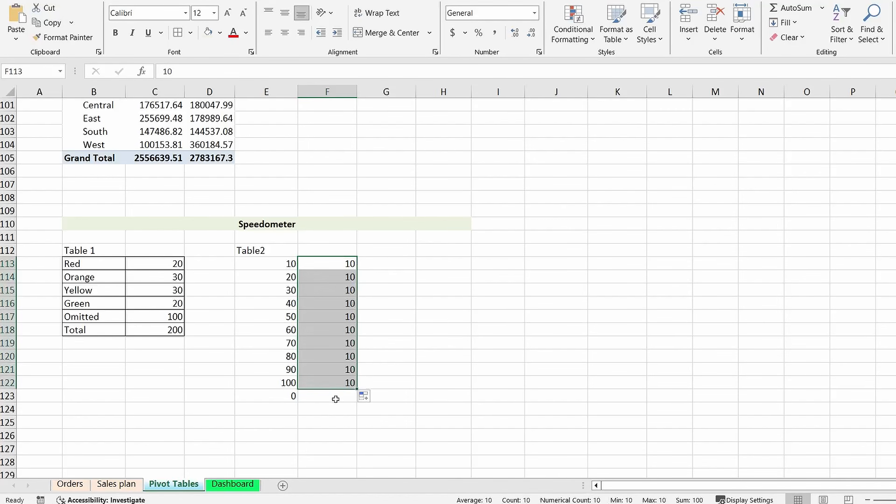
{"action": "left_click", "coordinate": [336, 399]}
{"action": "type", "text": "100"}
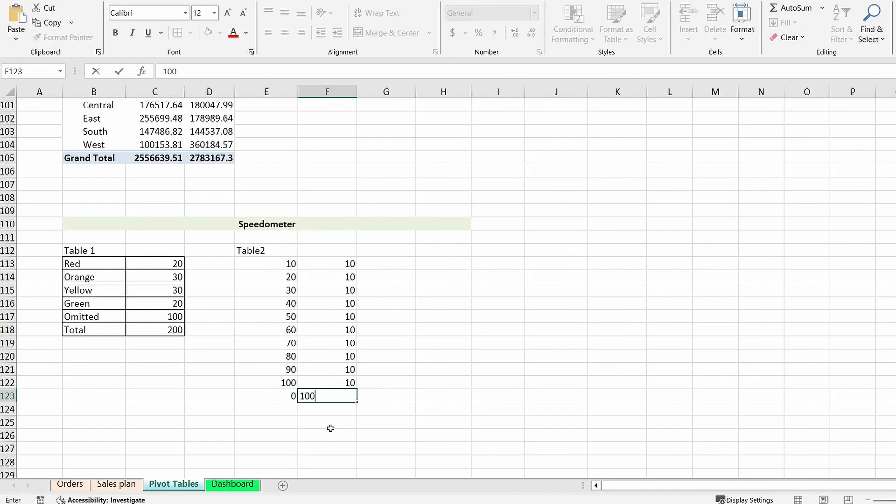
Step: Apply all borders to the Table2 range E113:F123
{"action": "left_click", "coordinate": [274, 266]}
{"action": "left_click_drag", "start_coordinate": [281, 265], "coordinate": [348, 397]}
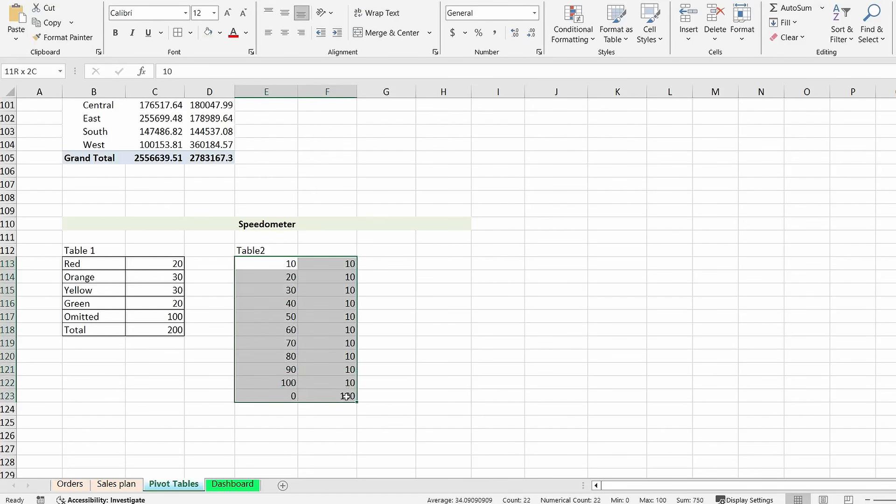
{"action": "left_click", "coordinate": [178, 33]}
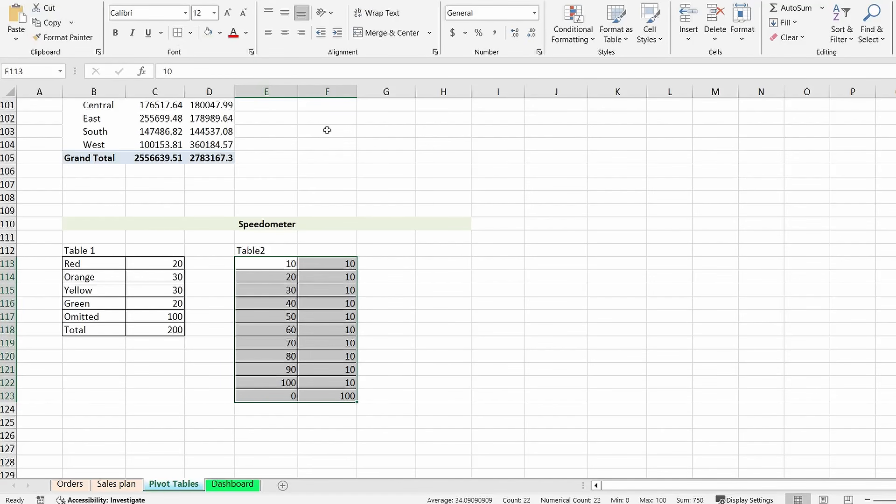
Step: Enter the label "Table 3" in H112
{"action": "left_click", "coordinate": [428, 248]}
{"action": "type", "text": "Table"}
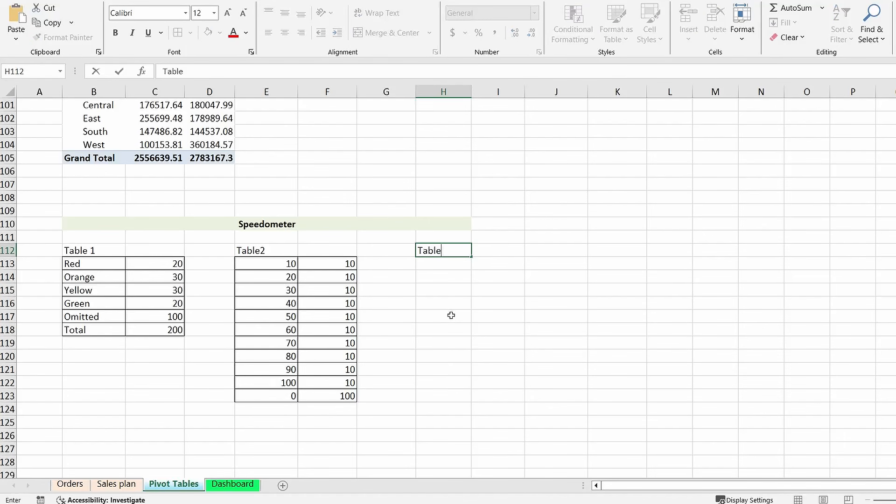
{"action": "type", "text": " 3"}
{"action": "key", "text": "Return"}
Step: Enter the formula =IF((H84*100)>100,100,H84*100) in H113, referencing the plan achievement rate
{"action": "type", "text": "=IF(("}
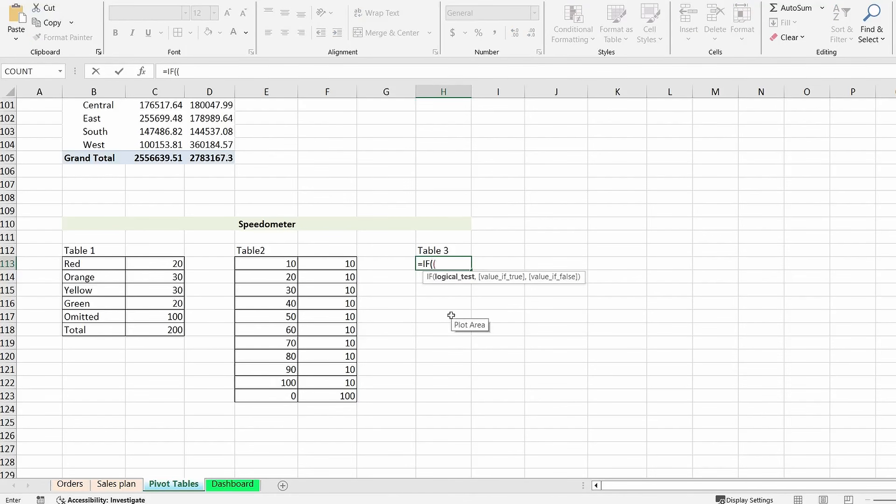
{"action": "scroll", "coordinate": [452, 315], "scroll_direction": "up", "scroll_amount": 8}
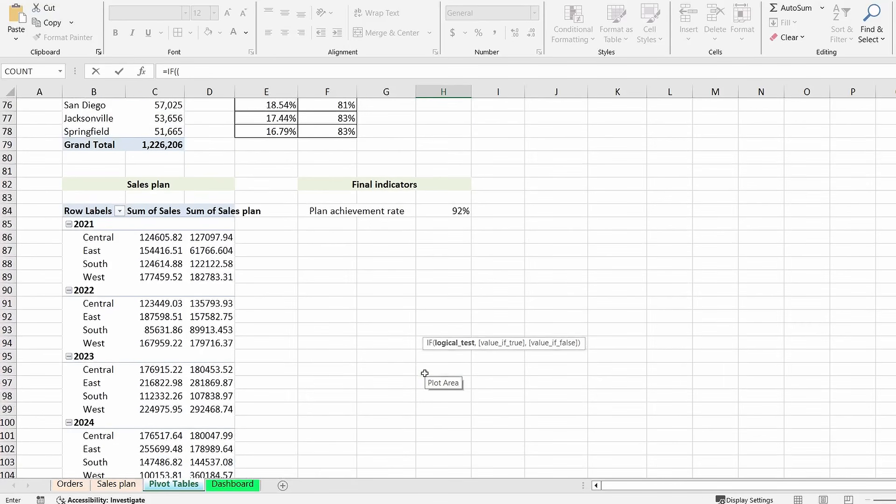
{"action": "left_click", "coordinate": [445, 210]}
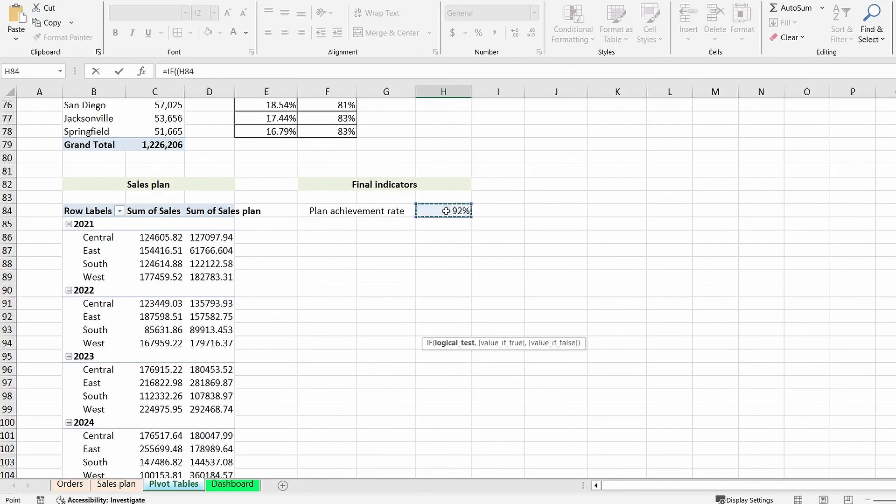
{"action": "scroll", "coordinate": [405, 401], "scroll_direction": "down", "scroll_amount": 5}
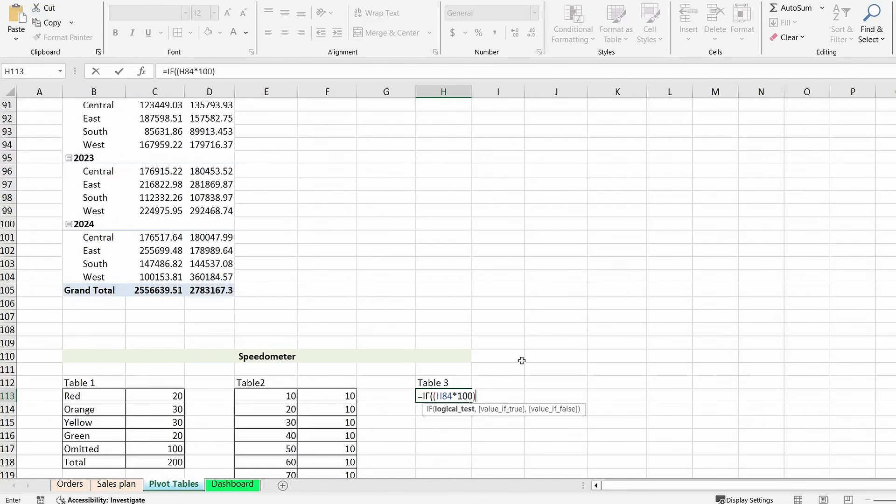
{"action": "type", "text": "*100)>100,10"}
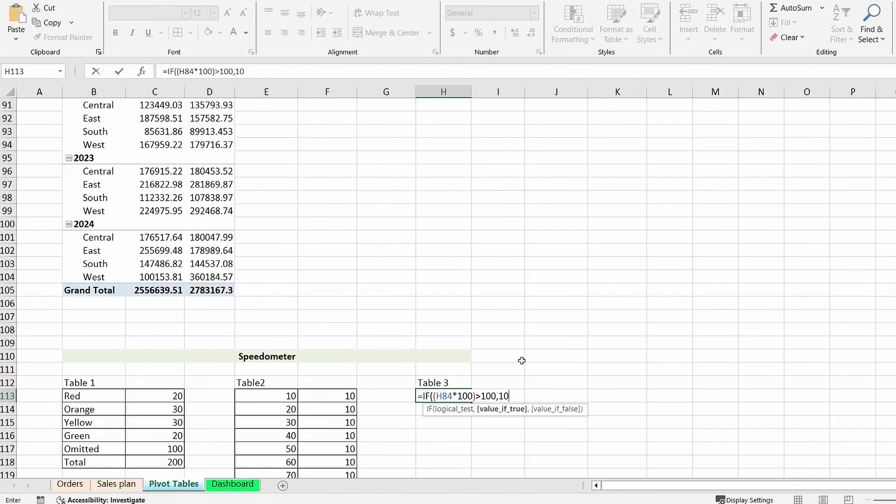
{"action": "type", "text": "0,H84"}
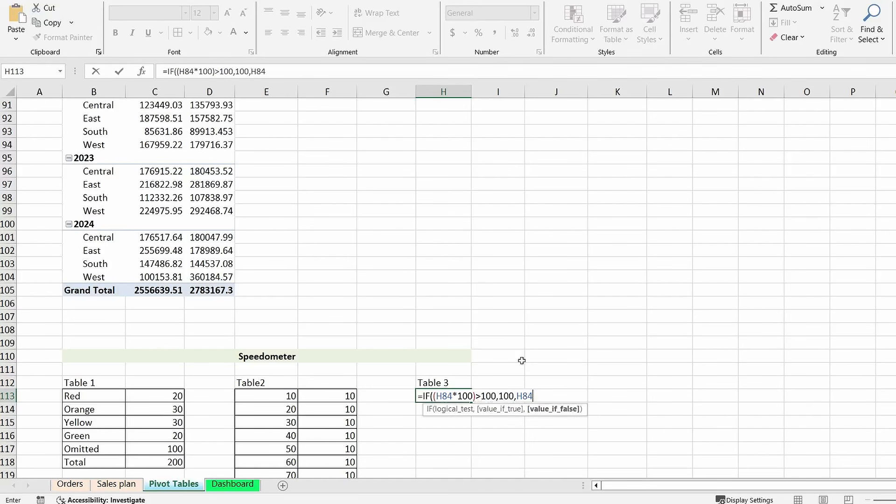
{"action": "type", "text": "*100)"}
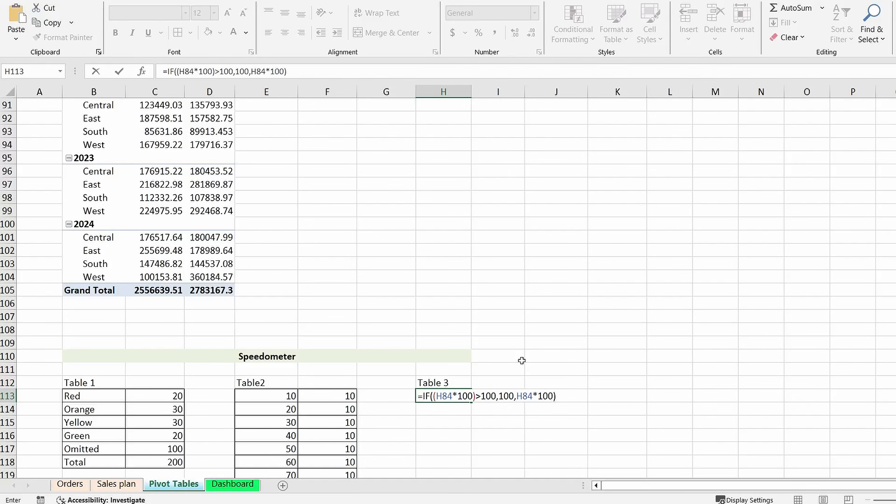
{"action": "key", "text": "Return"}
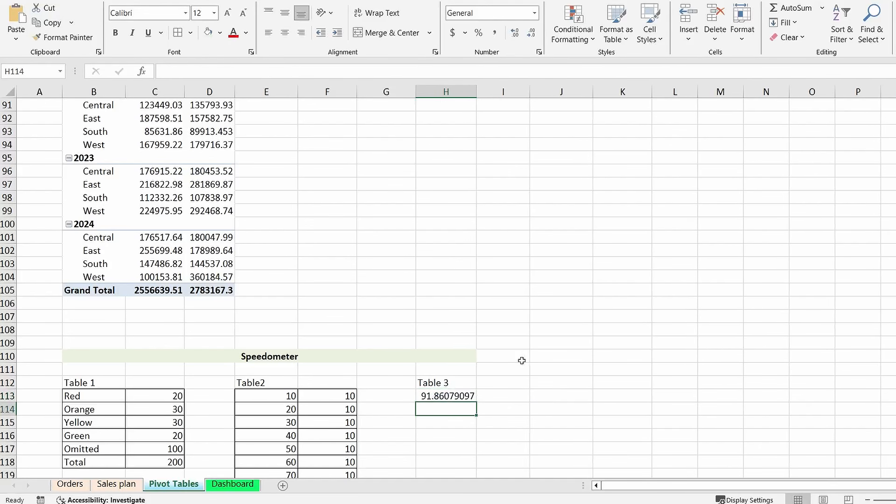
Step: Format the H113 result to show one decimal place
{"action": "key", "text": "Up"}
{"action": "left_click", "coordinate": [532, 34]}
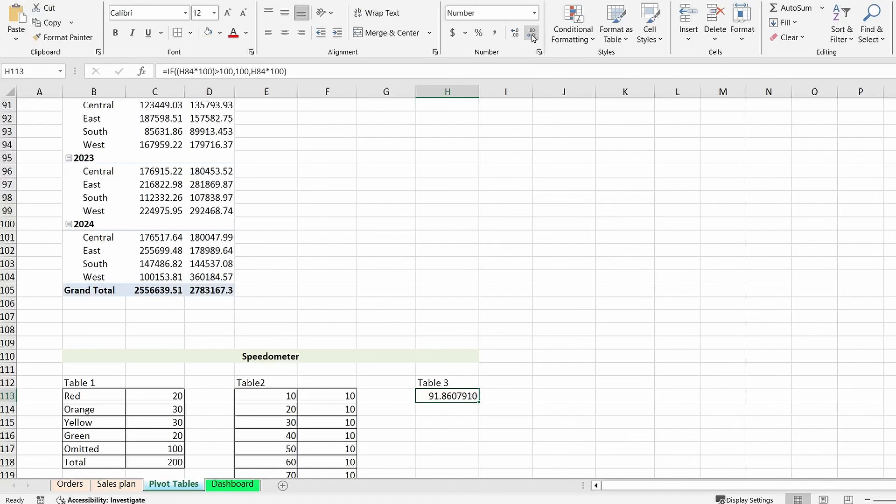
{"action": "left_click", "coordinate": [533, 37]}
{"action": "left_click", "coordinate": [533, 37]}
{"action": "left_click", "coordinate": [533, 36]}
{"action": "left_click", "coordinate": [533, 36]}
{"action": "left_click", "coordinate": [533, 37]}
{"action": "left_click", "coordinate": [534, 36]}
Step: Enter 3 in H114 as the second Table 3 value
{"action": "left_click", "coordinate": [435, 409]}
{"action": "scroll", "coordinate": [440, 441], "scroll_direction": "down", "scroll_amount": 2}
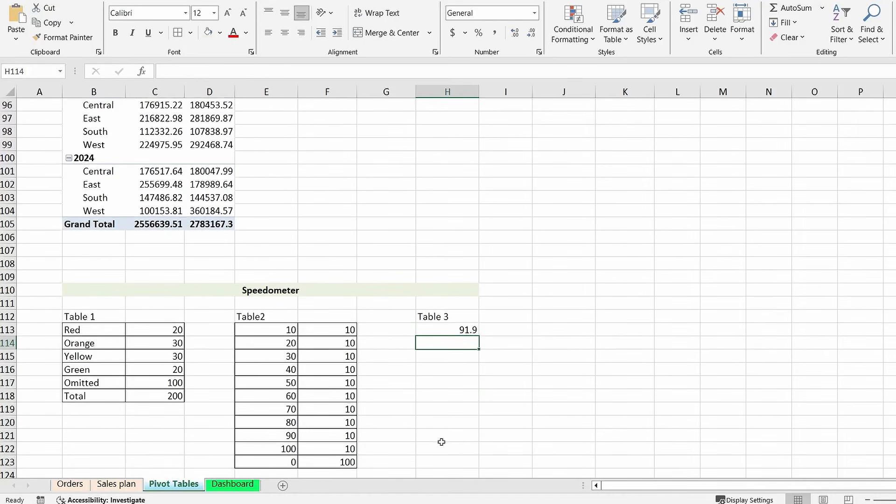
{"action": "type", "text": "3"}
{"action": "key", "text": "Return"}
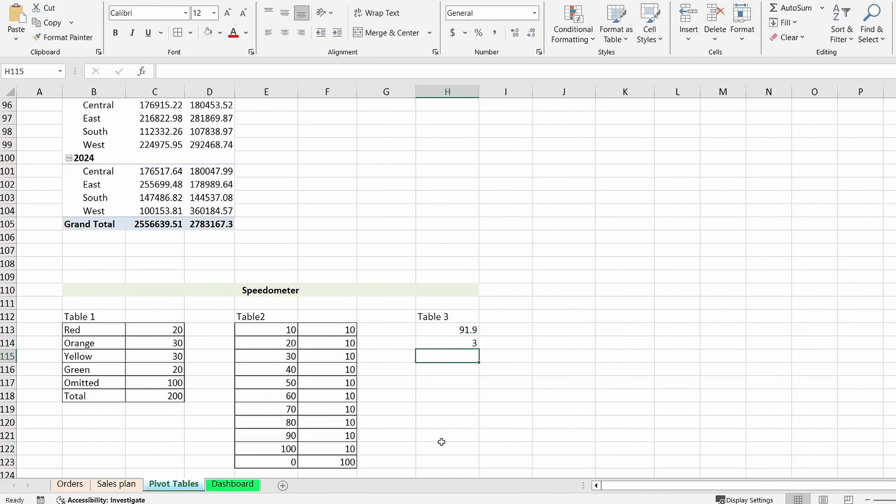
Step: Enter the formula =C118-H113-H114 in H115 to subtract both Table 3 values from the Table 1 total
{"action": "type", "text": "="}
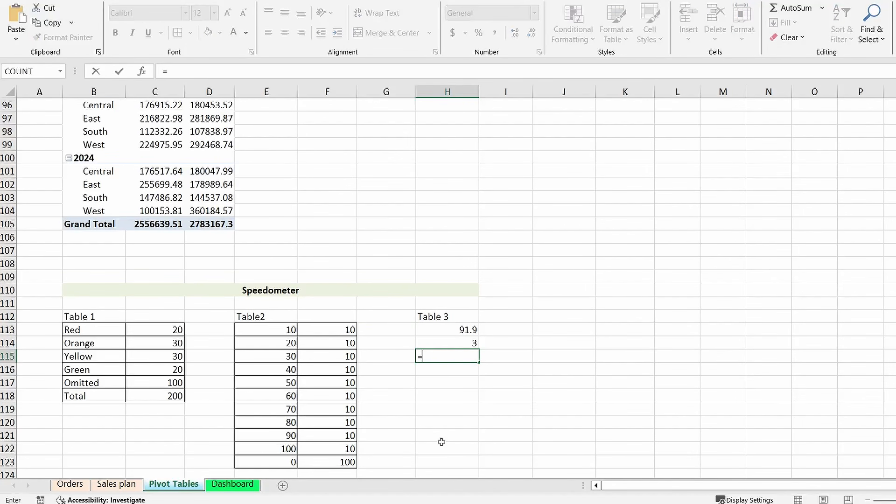
{"action": "left_click", "coordinate": [158, 396]}
{"action": "type", "text": "-"}
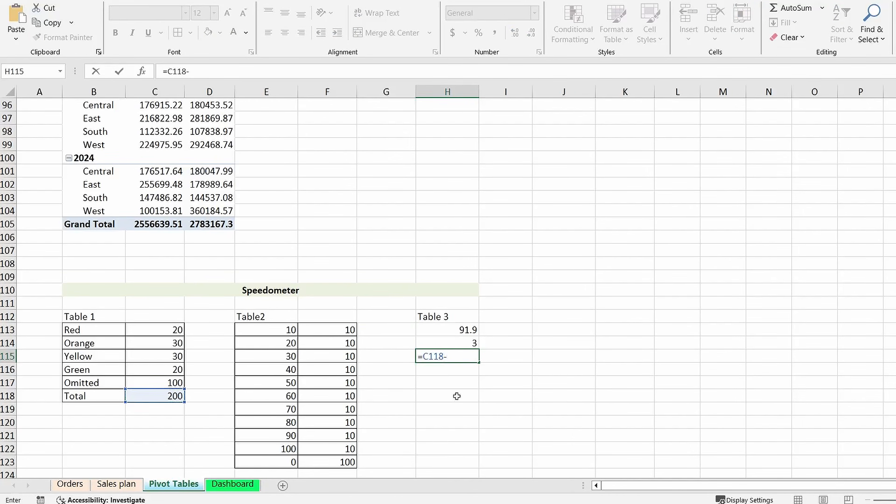
{"action": "left_click", "coordinate": [449, 330]}
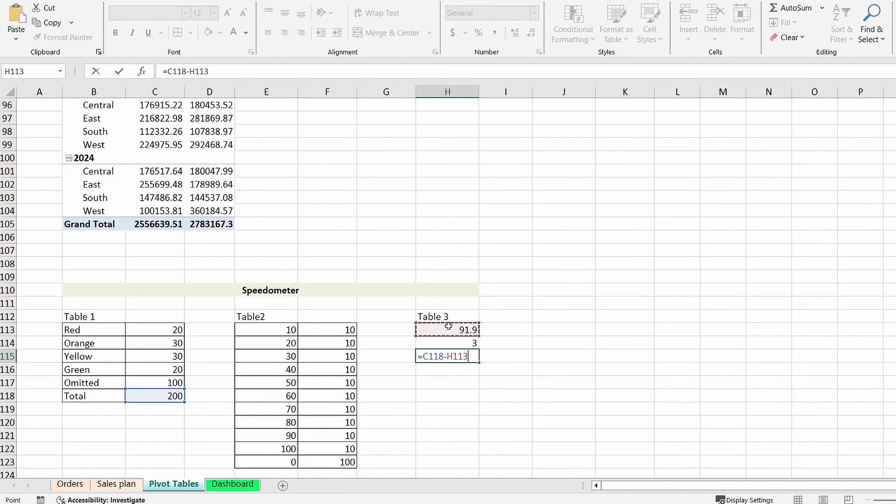
{"action": "type", "text": "-"}
{"action": "left_click", "coordinate": [465, 342]}
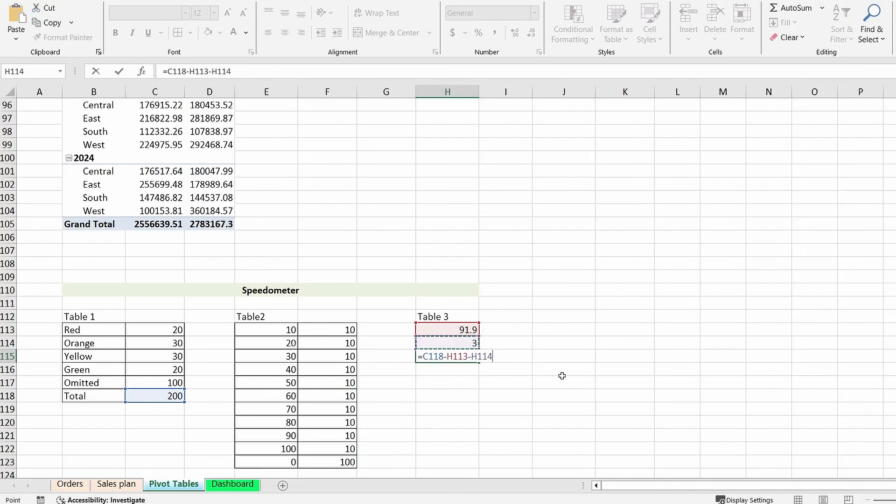
{"action": "key", "text": "ctrl+Return"}
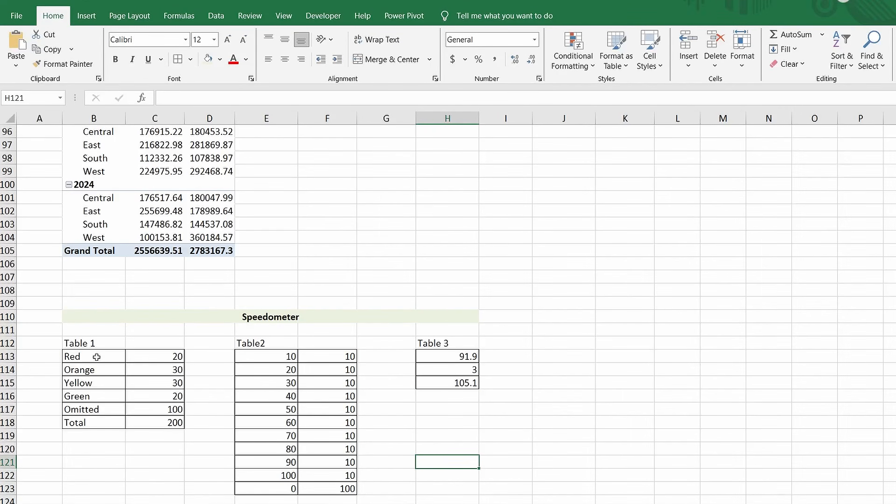
Step: Insert a doughnut chart from the Table 1 range B113:C117, leaving out the Total row
{"action": "left_click_drag", "start_coordinate": [97, 357], "coordinate": [148, 408]}
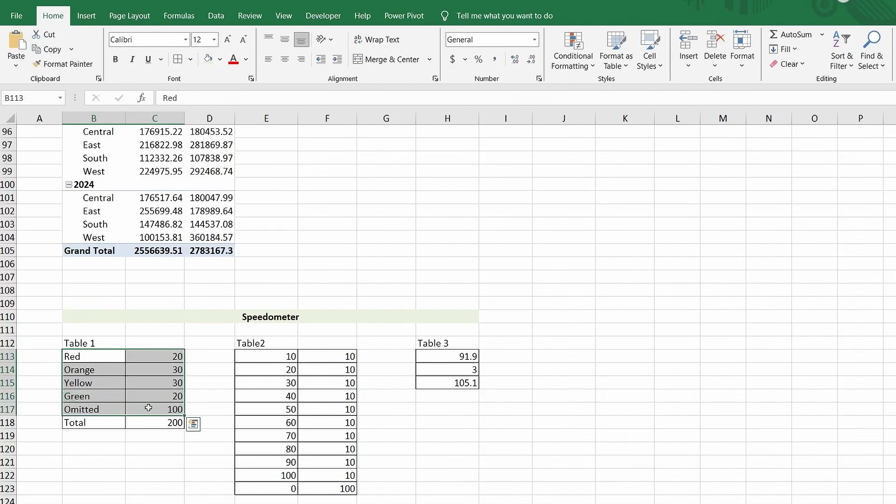
{"action": "scroll", "coordinate": [140, 306], "scroll_direction": "down", "scroll_amount": 2}
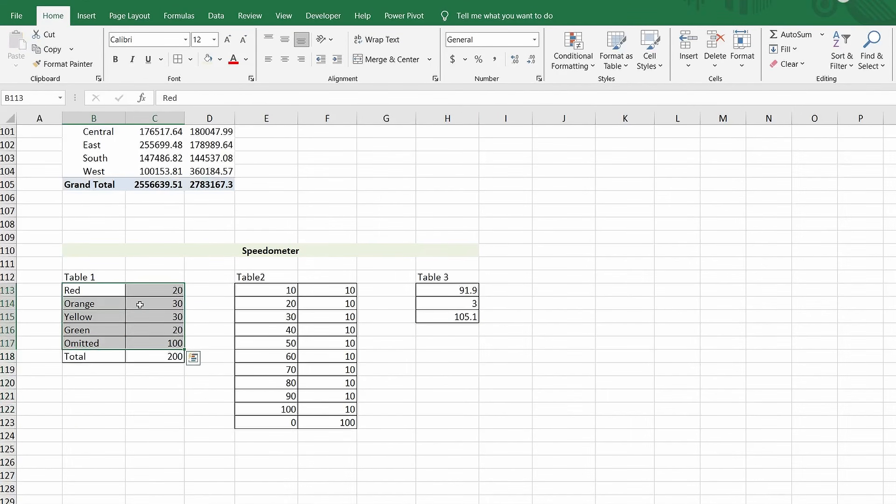
{"action": "left_click", "coordinate": [88, 18]}
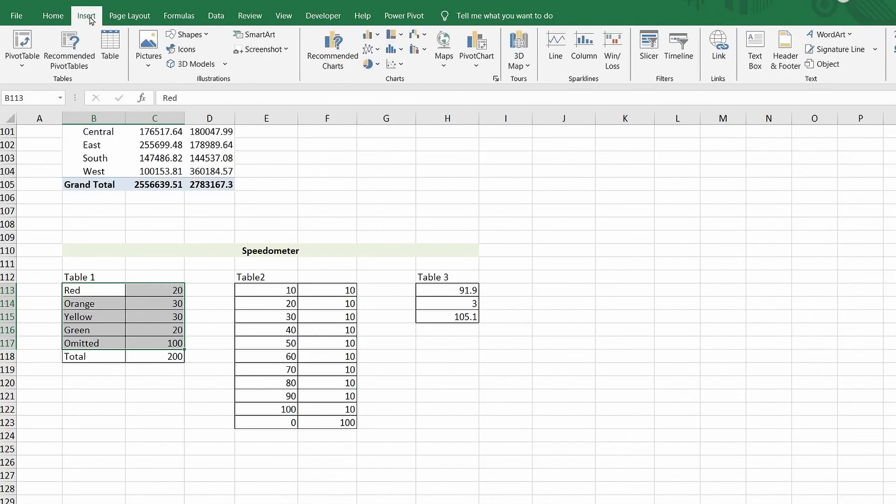
{"action": "left_click", "coordinate": [378, 65]}
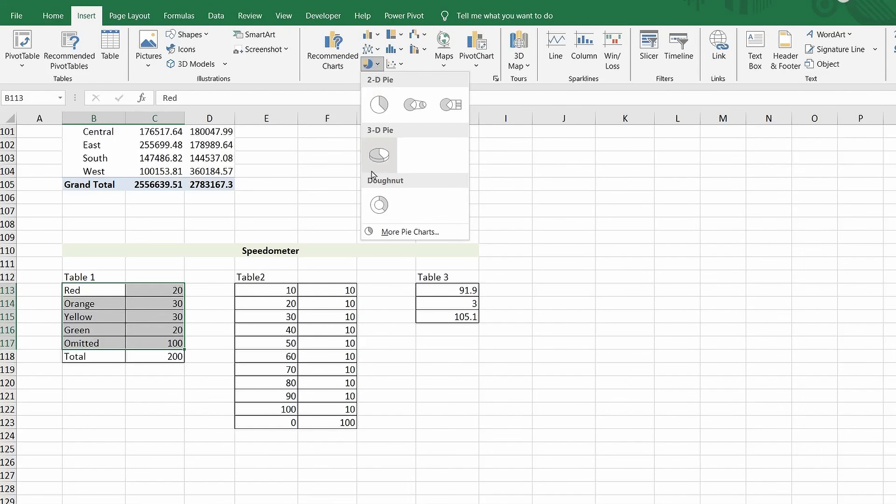
{"action": "left_click", "coordinate": [380, 205]}
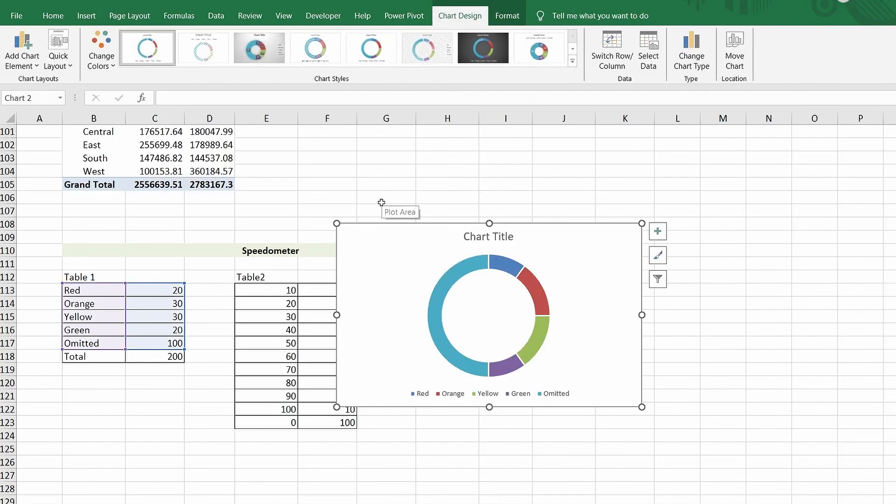
Step: Remove the chart title and the legend from the doughnut chart
{"action": "left_click", "coordinate": [657, 232]}
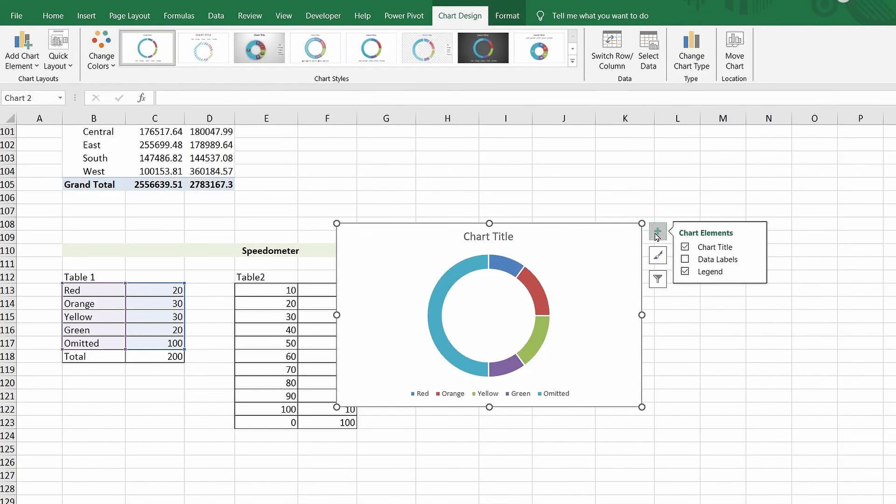
{"action": "left_click", "coordinate": [685, 247]}
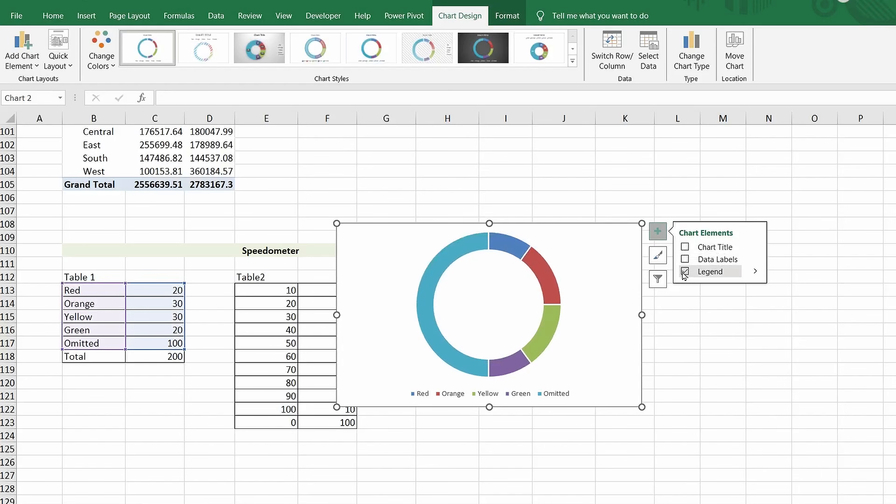
{"action": "left_click", "coordinate": [685, 272]}
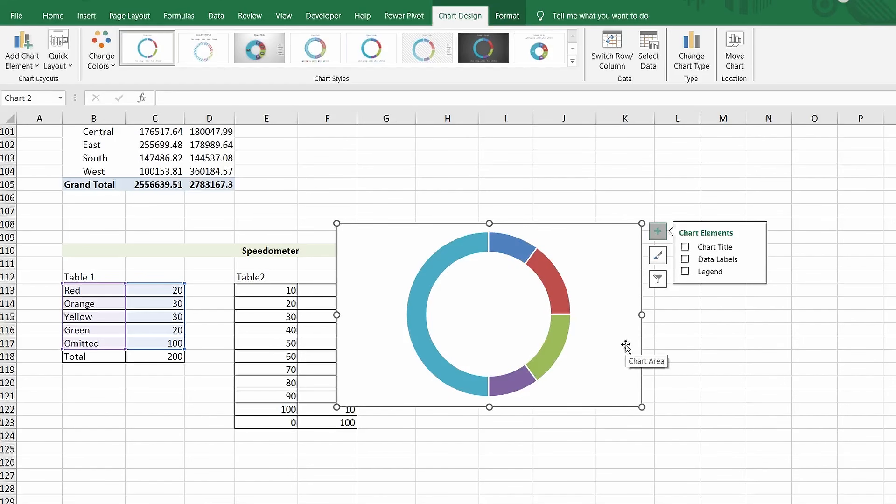
Step: Move the doughnut chart clear of Table 2 and add the Table 2 values F113:F123 to it as an outer ring
{"action": "left_click_drag", "start_coordinate": [589, 229], "coordinate": [633, 248]}
{"action": "left_click", "coordinate": [342, 289]}
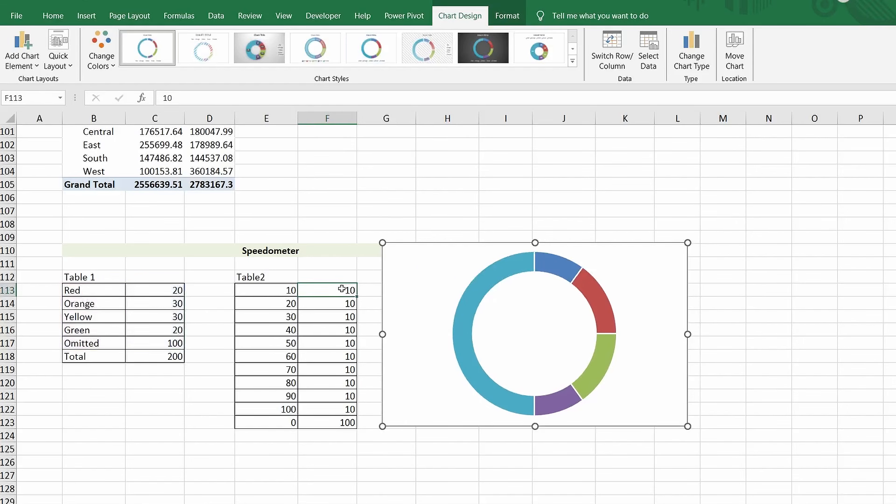
{"action": "left_click_drag", "start_coordinate": [342, 289], "coordinate": [331, 409]}
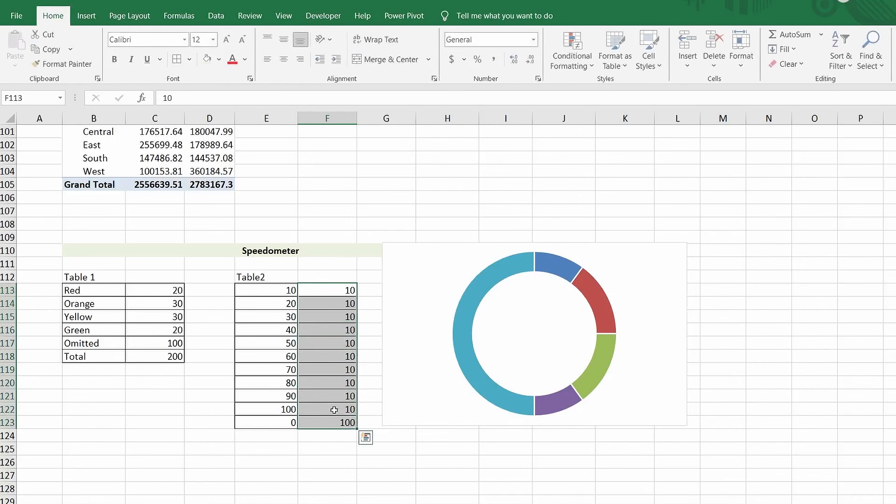
{"action": "key", "text": "ctrl+c"}
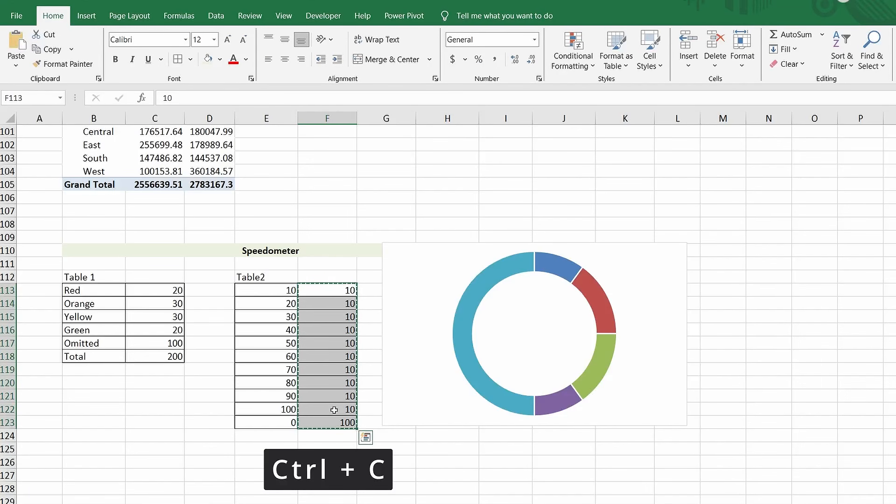
{"action": "left_click", "coordinate": [632, 269]}
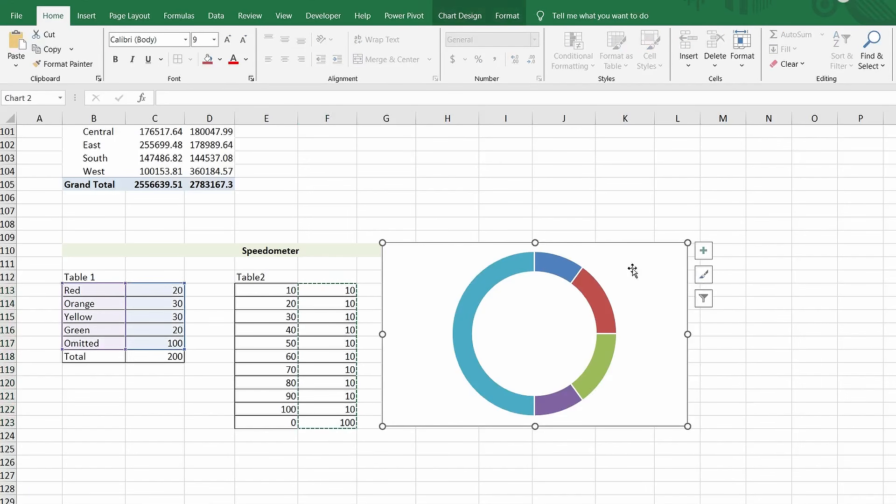
{"action": "key", "text": "ctrl+v"}
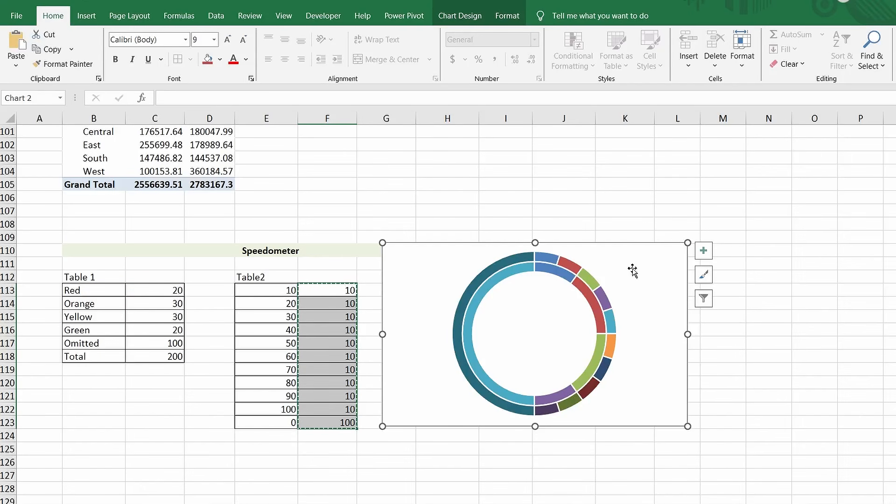
Step: Set the angle of the first slice to 270° for the doughnut series
{"action": "left_click", "coordinate": [604, 300]}
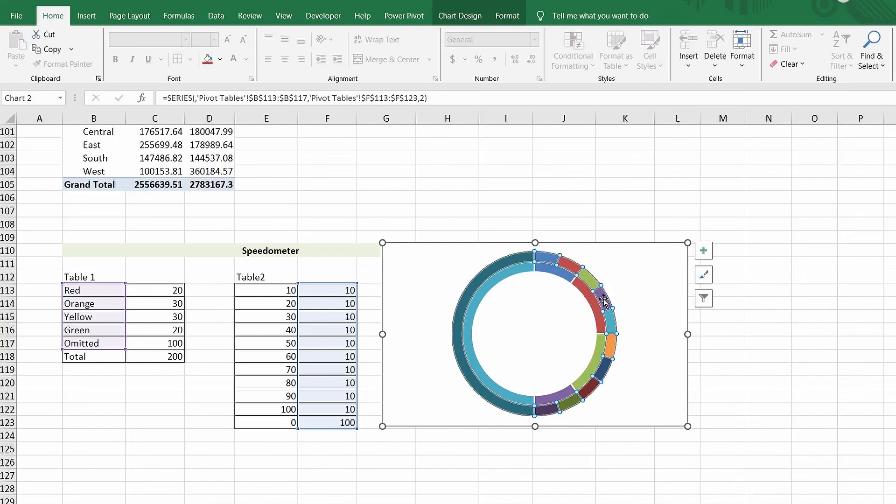
{"action": "double_click", "coordinate": [604, 300]}
{"action": "left_click", "coordinate": [308, 288]}
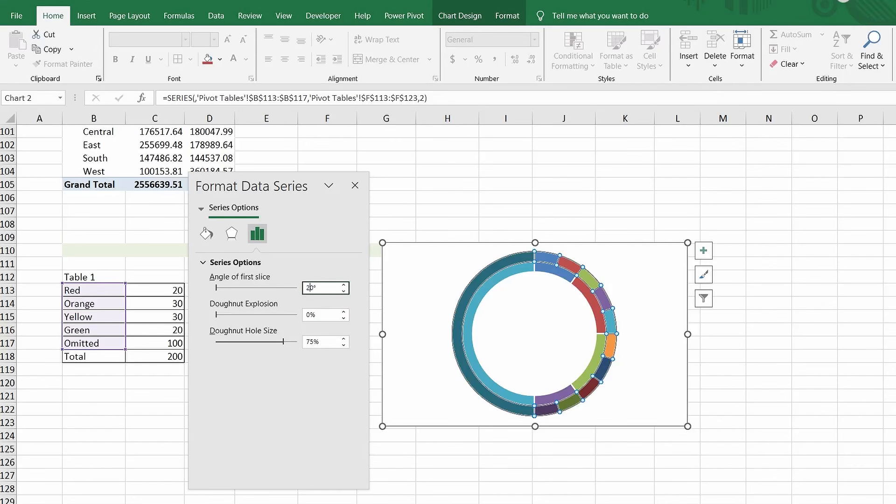
{"action": "key", "text": "Return"}
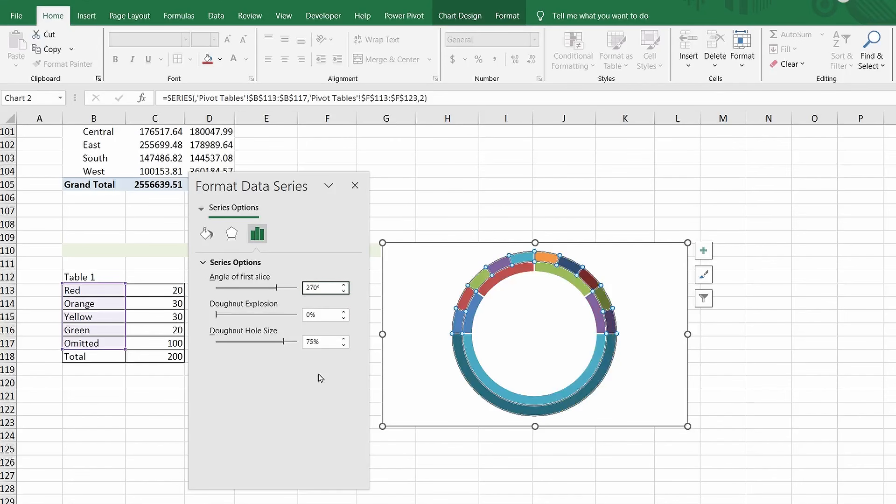
Step: Change the doughnut chart's colors to the teal monochromatic palette
{"action": "left_click", "coordinate": [442, 17]}
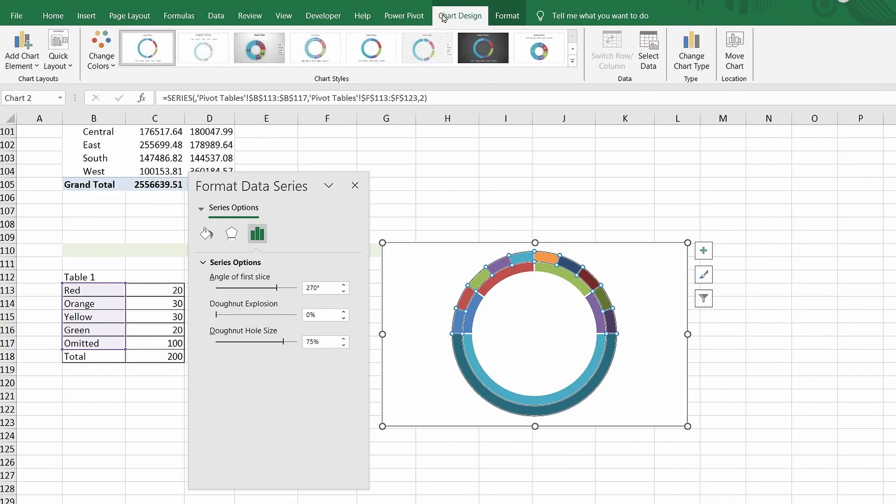
{"action": "left_click", "coordinate": [114, 65]}
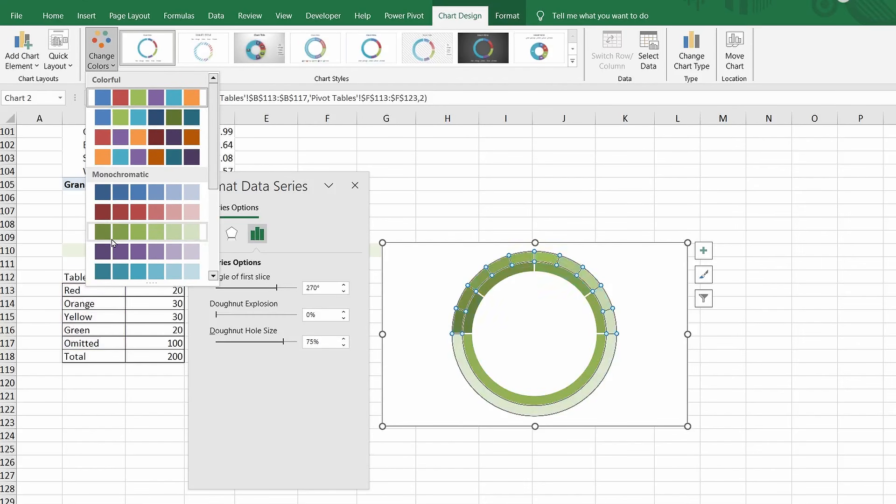
{"action": "left_click", "coordinate": [124, 270]}
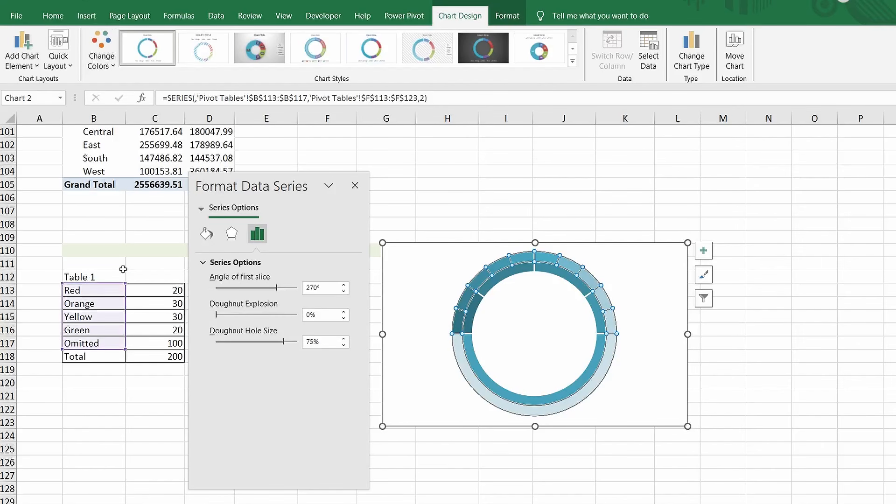
Step: Switch the workbook's theme colors to the Office color set
{"action": "left_click", "coordinate": [117, 18]}
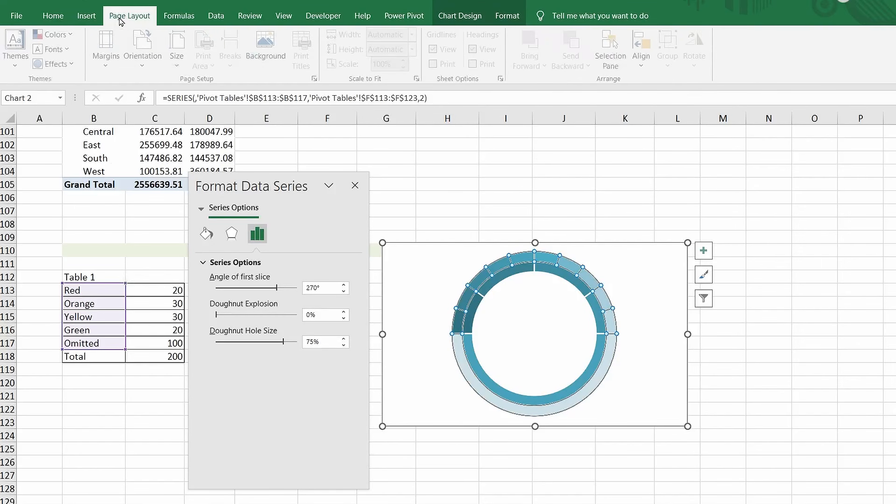
{"action": "left_click", "coordinate": [69, 39]}
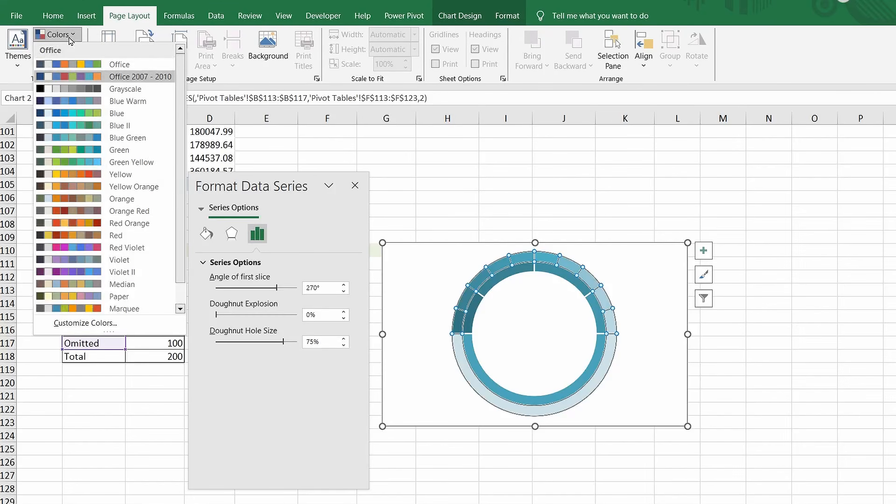
{"action": "left_click", "coordinate": [68, 65]}
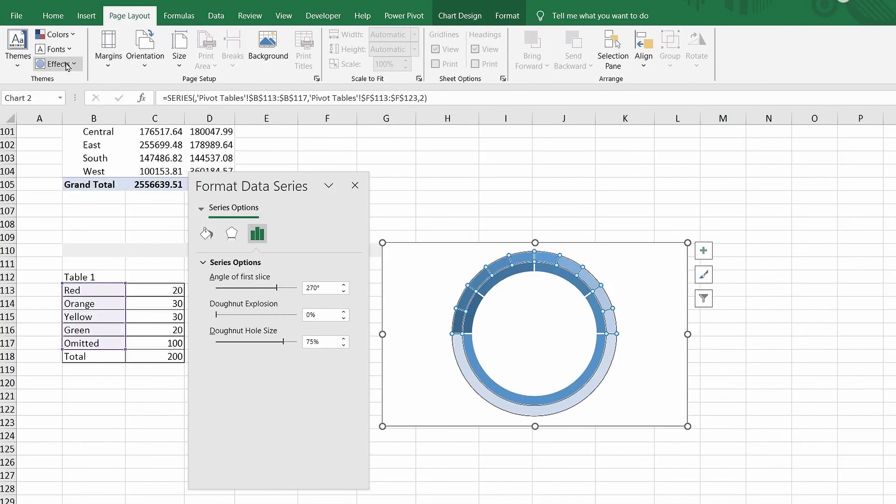
Step: Give the outer ring a 5 pt glow and a solid border 0.75 pt wide
{"action": "left_click", "coordinate": [231, 235]}
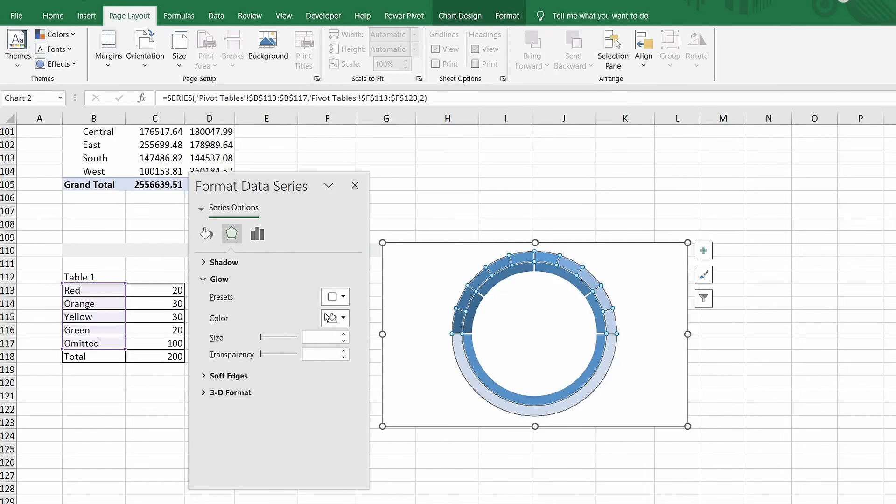
{"action": "left_click", "coordinate": [344, 335]}
{"action": "left_click", "coordinate": [344, 334]}
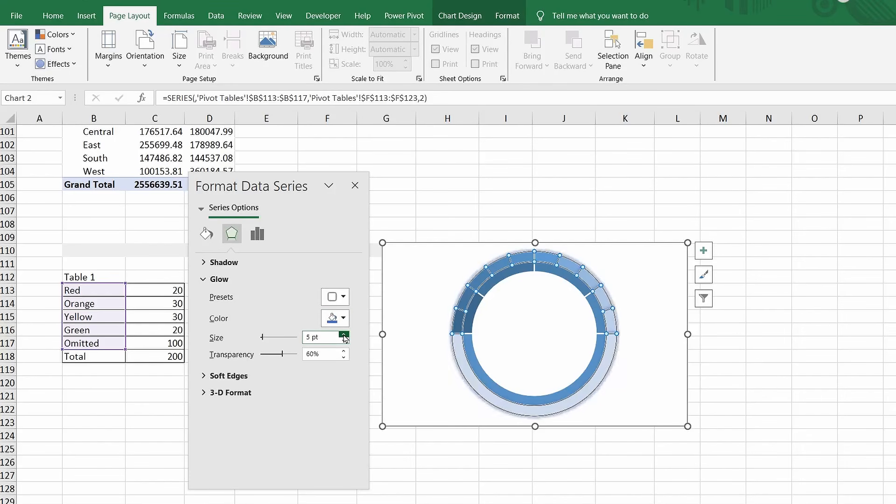
{"action": "left_click", "coordinate": [206, 233]}
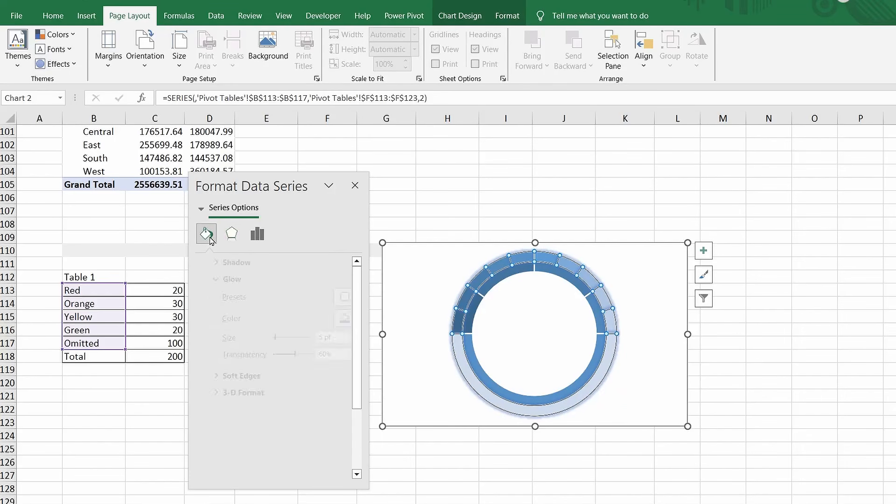
{"action": "left_click", "coordinate": [344, 404]}
{"action": "left_click", "coordinate": [344, 405]}
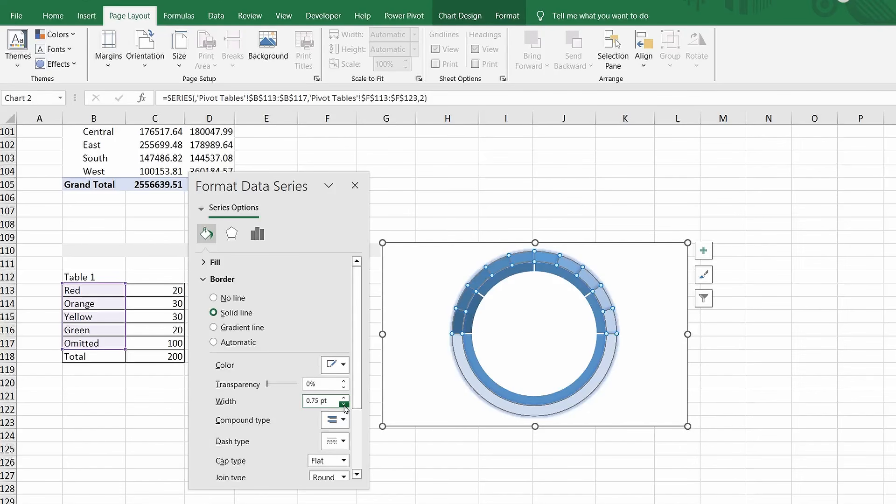
Step: Reduce the border width of the inner ring and give it a 5 pt glow
{"action": "left_click", "coordinate": [597, 354]}
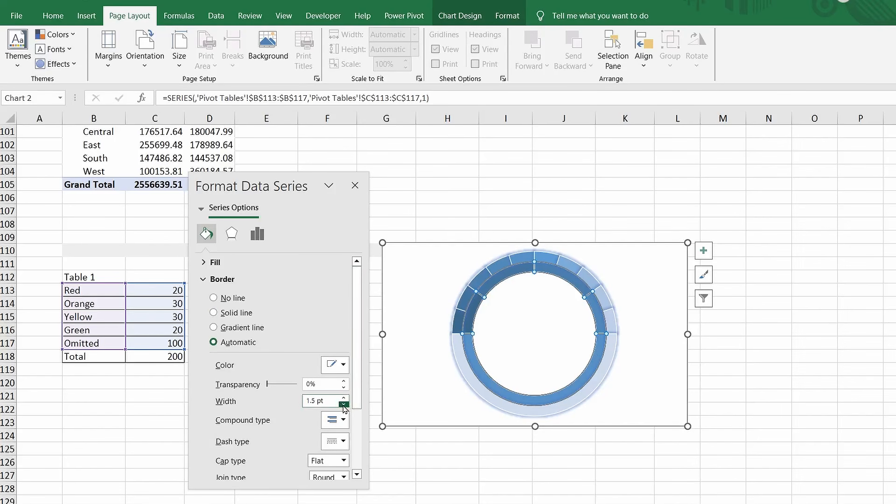
{"action": "left_click", "coordinate": [344, 404]}
{"action": "left_click", "coordinate": [232, 234]}
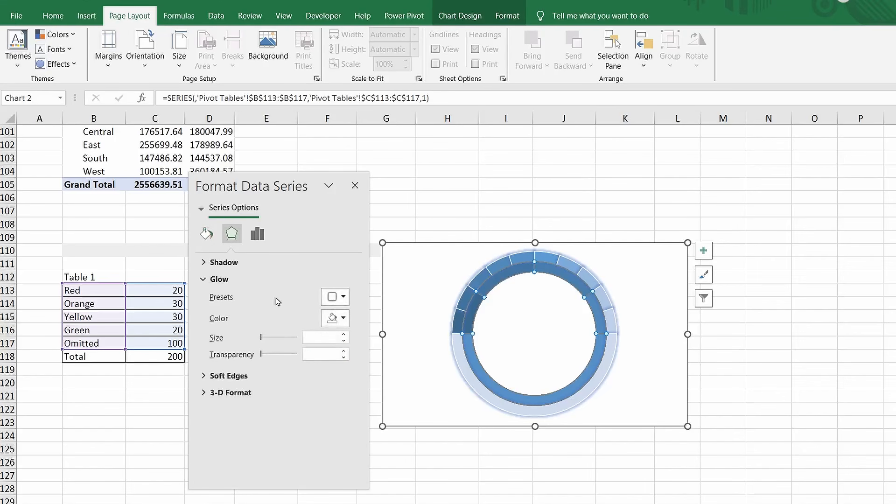
{"action": "left_click", "coordinate": [343, 335]}
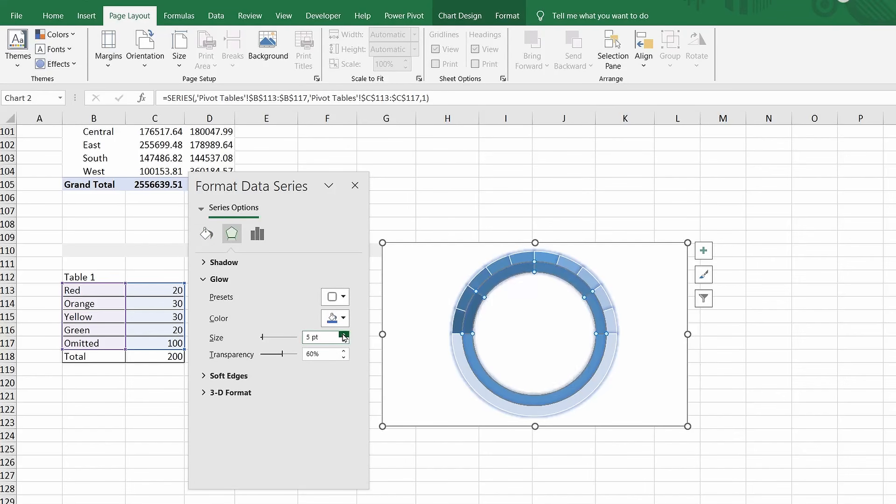
Step: Hide the lower half slice of the outer ring by setting it to no line and no fill
{"action": "left_click", "coordinate": [471, 382]}
{"action": "left_click", "coordinate": [471, 382]}
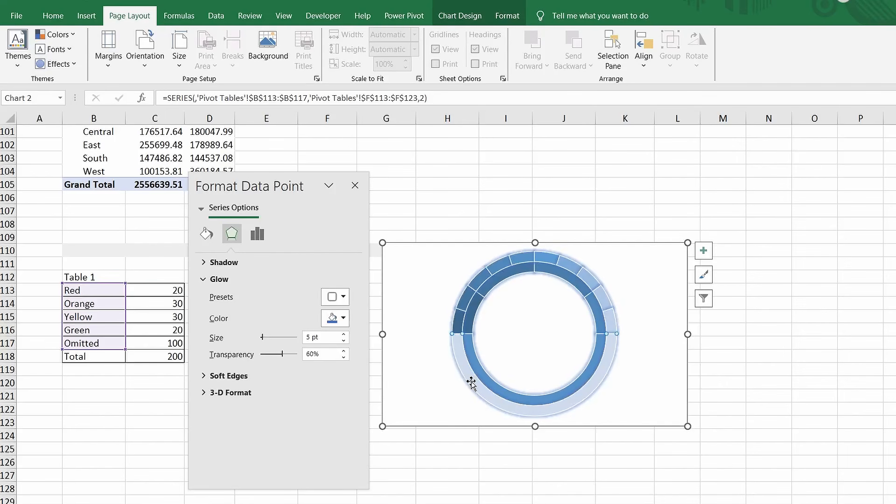
{"action": "left_click", "coordinate": [206, 234]}
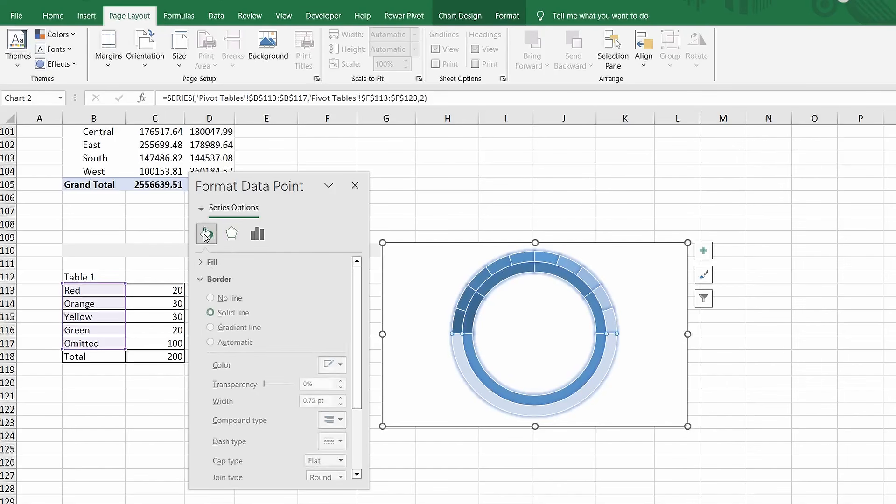
{"action": "left_click", "coordinate": [214, 298]}
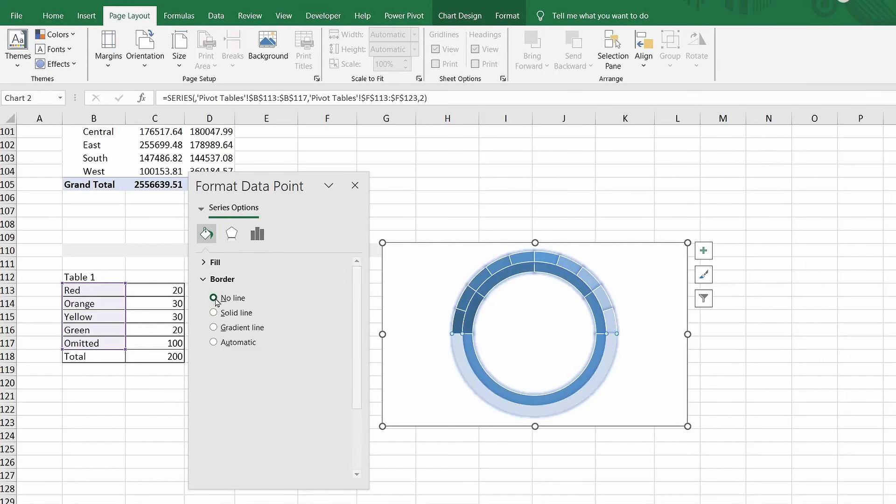
{"action": "left_click", "coordinate": [211, 262]}
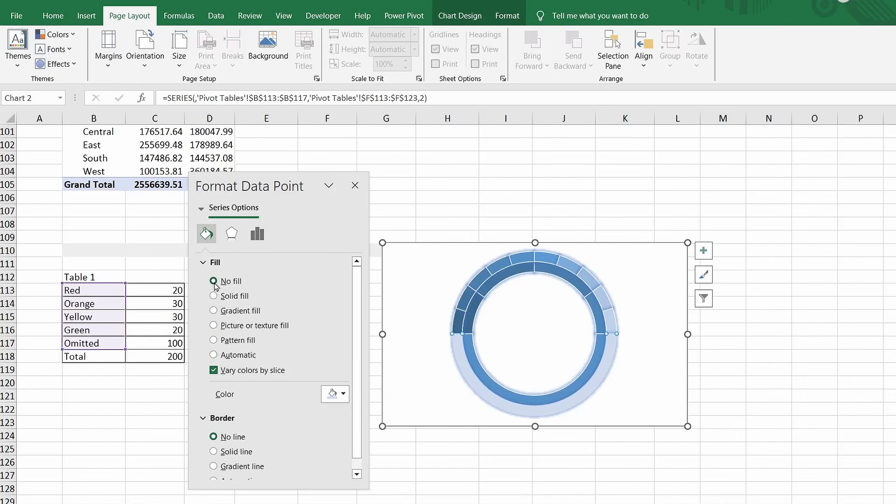
{"action": "left_click", "coordinate": [213, 282]}
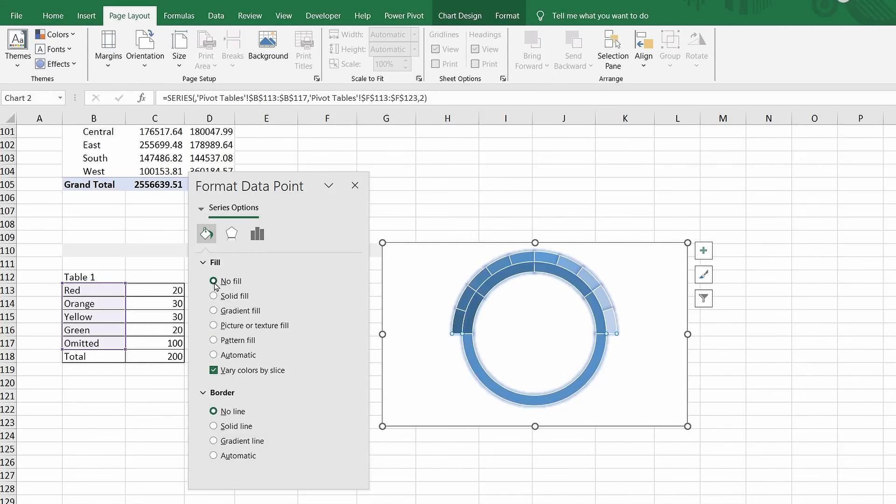
Step: Hide the lower half slice of the inner ring with no border line and no fill
{"action": "left_click", "coordinate": [483, 377]}
{"action": "left_click", "coordinate": [484, 377]}
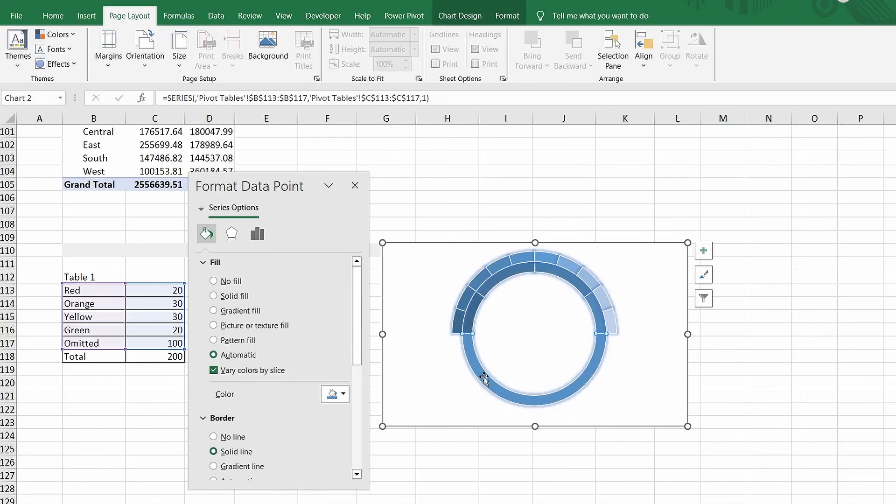
{"action": "left_click", "coordinate": [213, 438]}
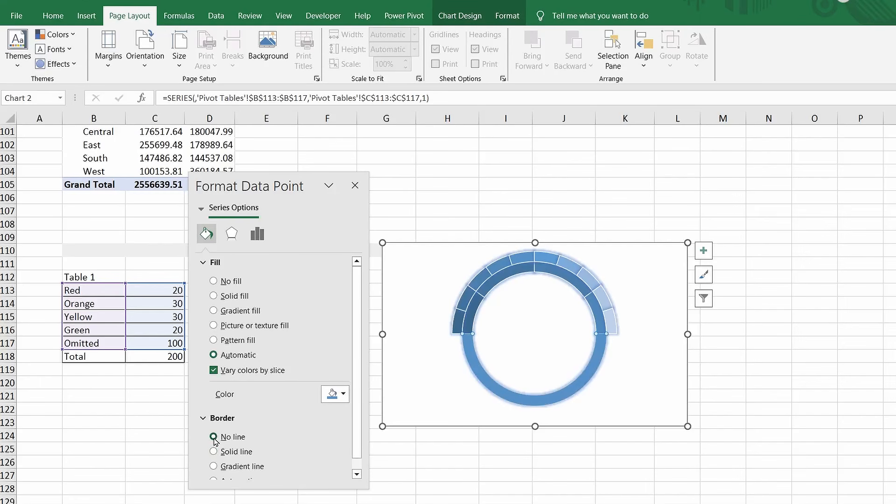
{"action": "left_click", "coordinate": [216, 284]}
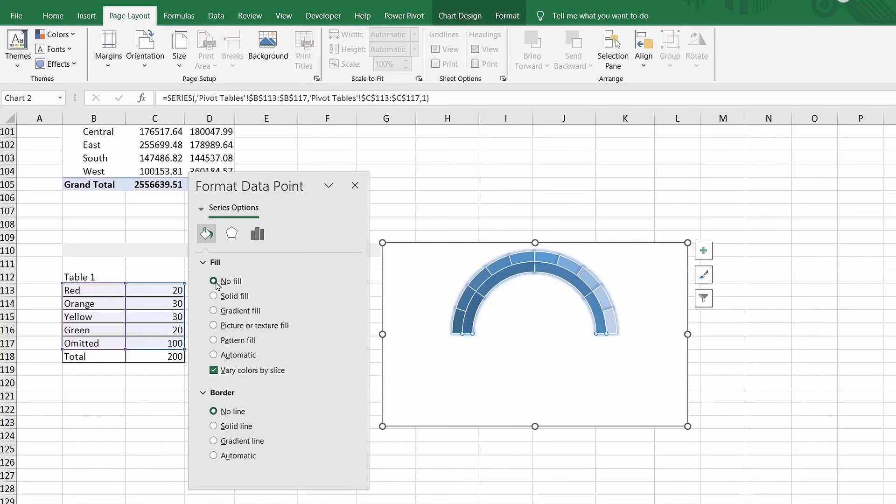
Step: Fill the first slice of the inner ring with bright purple and the second slice with the standard orange
{"action": "left_click", "coordinate": [474, 316]}
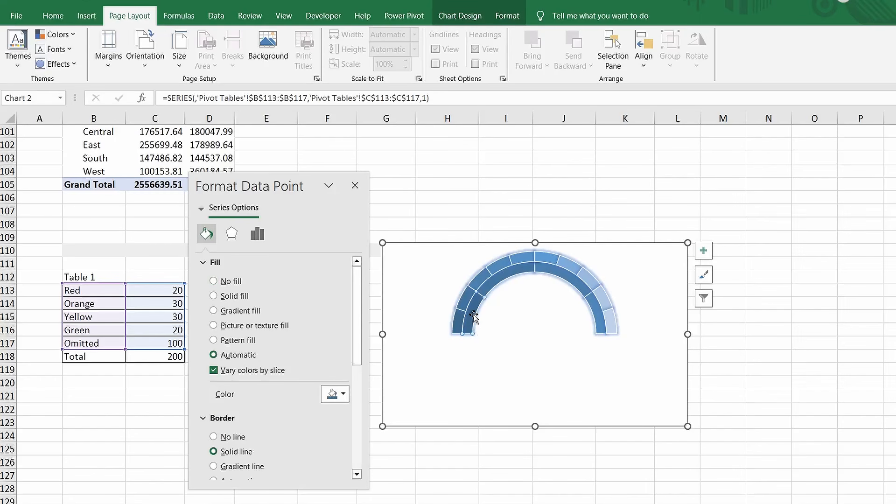
{"action": "left_click", "coordinate": [344, 395]}
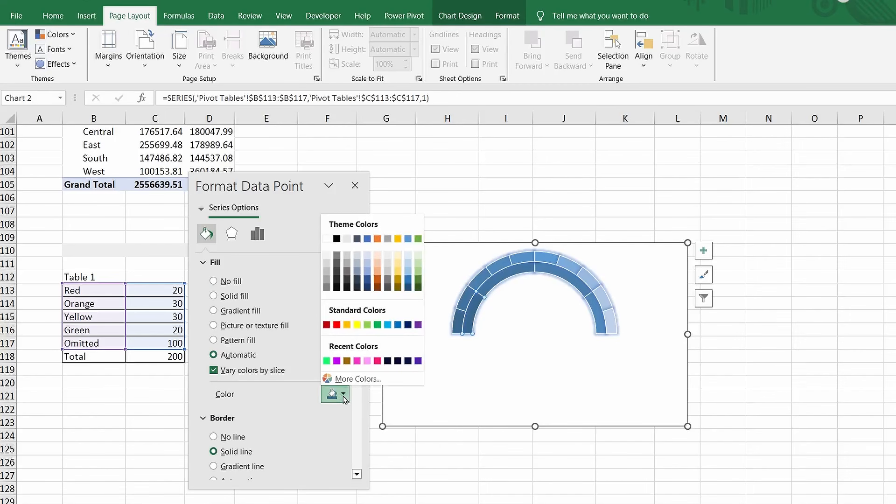
{"action": "left_click", "coordinate": [337, 361]}
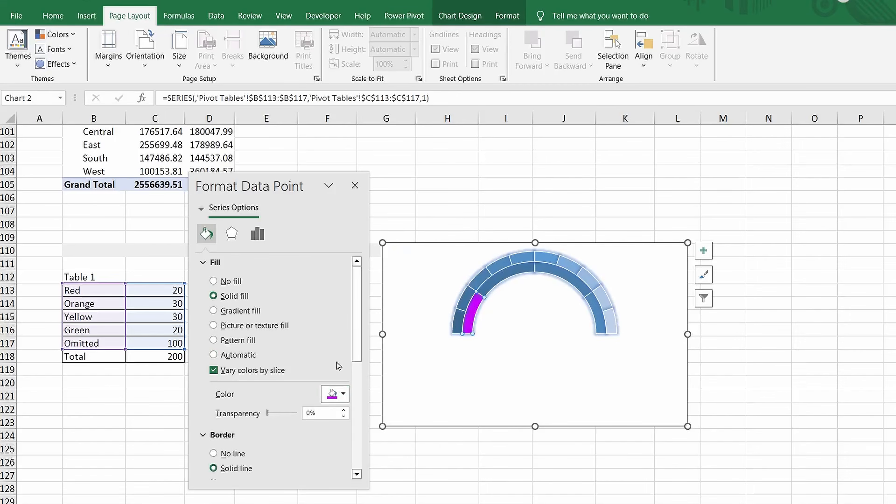
{"action": "left_click", "coordinate": [498, 279]}
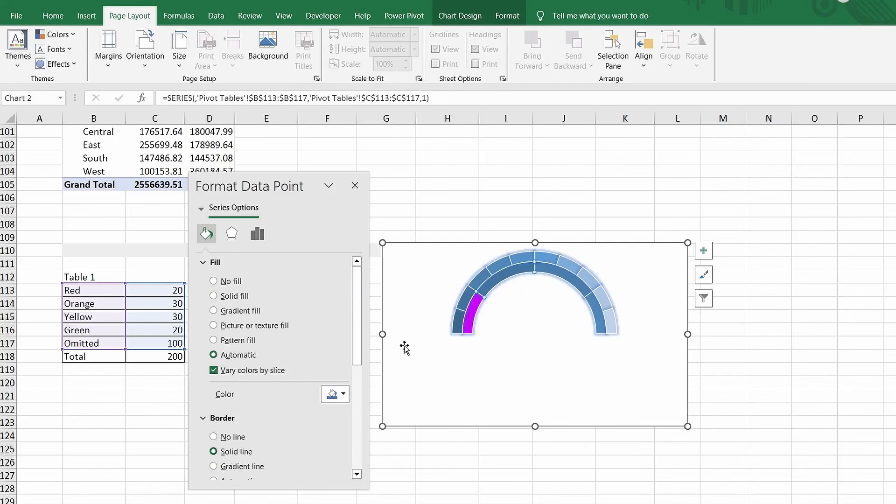
{"action": "left_click", "coordinate": [344, 395]}
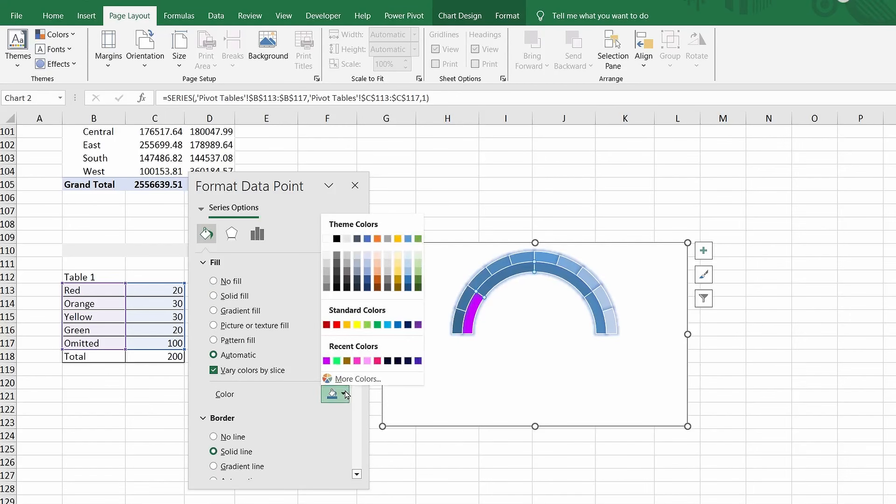
{"action": "left_click", "coordinate": [347, 325]}
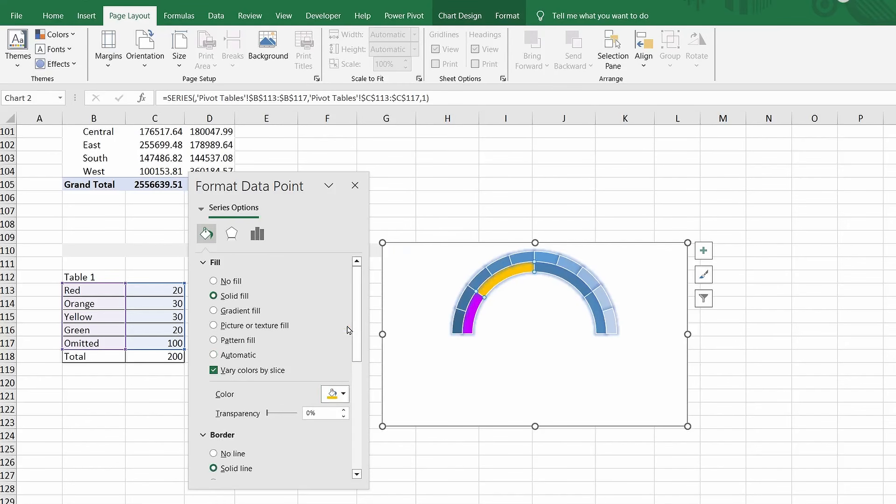
Step: Fill the third slice of the inner ring with standard yellow and the fourth slice with bright green
{"action": "left_click", "coordinate": [569, 276]}
{"action": "left_click", "coordinate": [344, 394]}
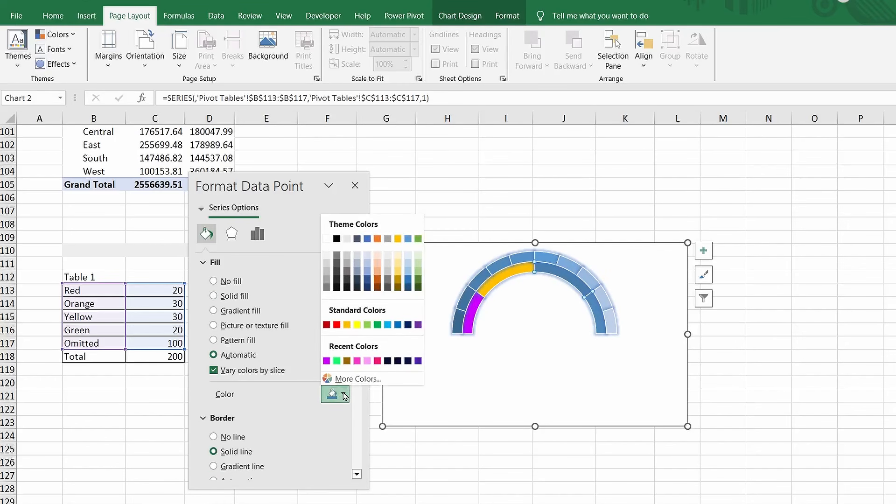
{"action": "left_click", "coordinate": [357, 325]}
{"action": "left_click", "coordinate": [598, 310]}
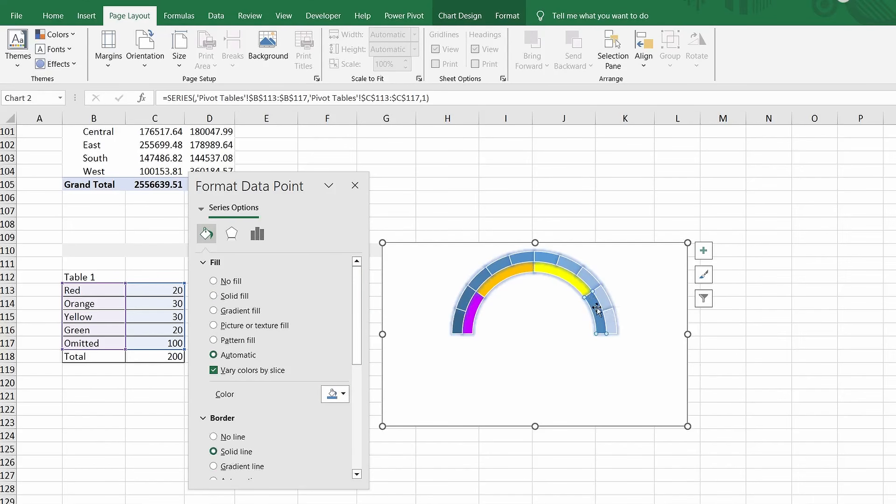
{"action": "left_click", "coordinate": [344, 395]}
{"action": "left_click", "coordinate": [337, 361]}
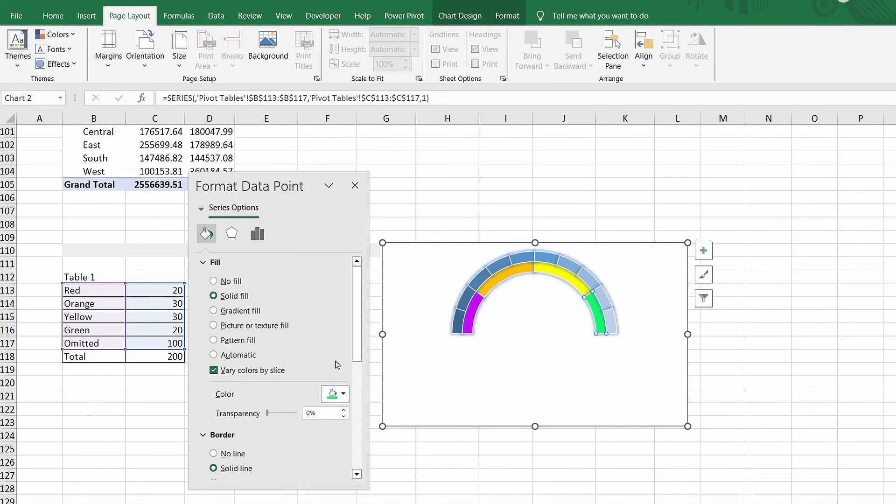
{"action": "left_click", "coordinate": [562, 310]}
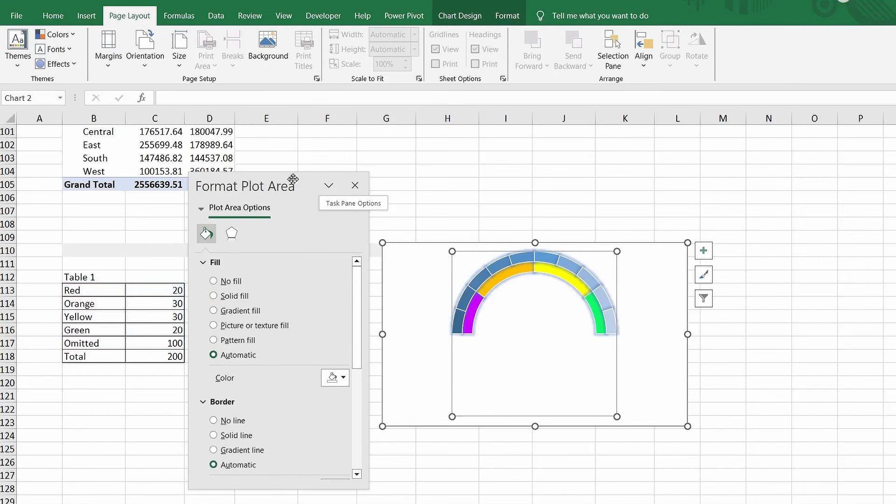
Step: Move the chart off Table 3, copy H113:H115 and paste it into the chart as a third series
{"action": "left_click_drag", "start_coordinate": [295, 182], "coordinate": [834, 156]}
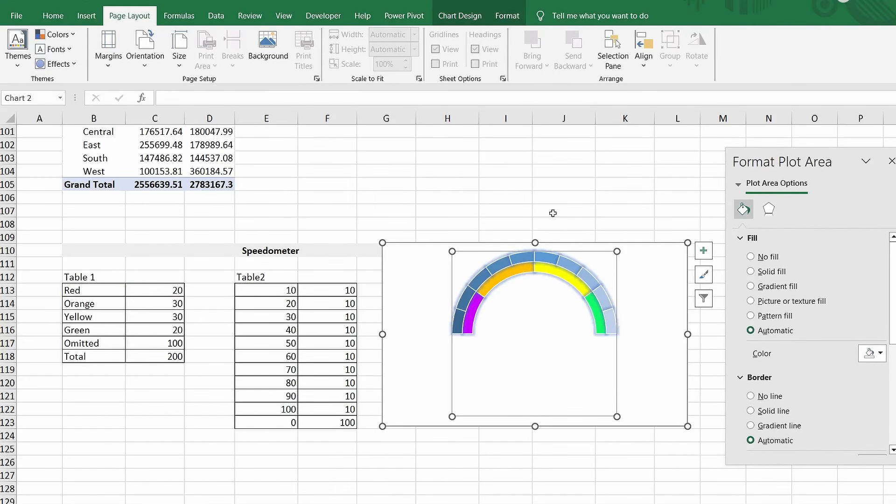
{"action": "left_click_drag", "start_coordinate": [422, 249], "coordinate": [145, 240]}
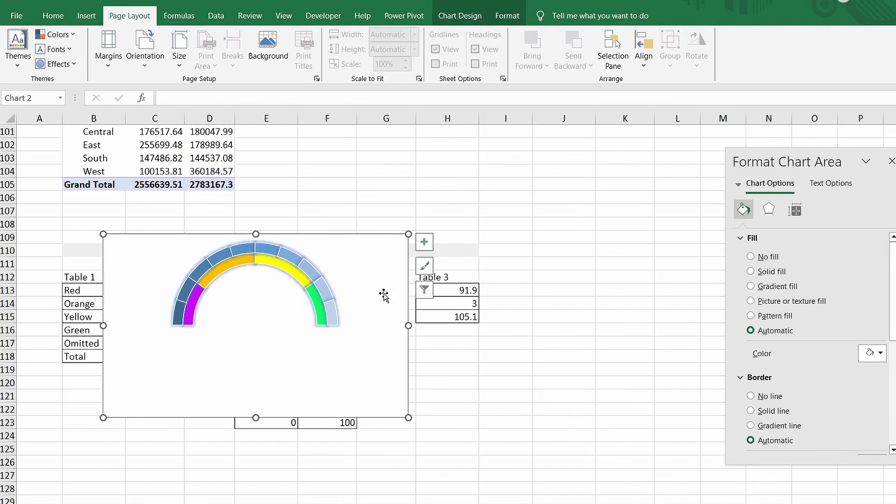
{"action": "left_click", "coordinate": [462, 289]}
{"action": "left_click_drag", "start_coordinate": [462, 295], "coordinate": [457, 314]}
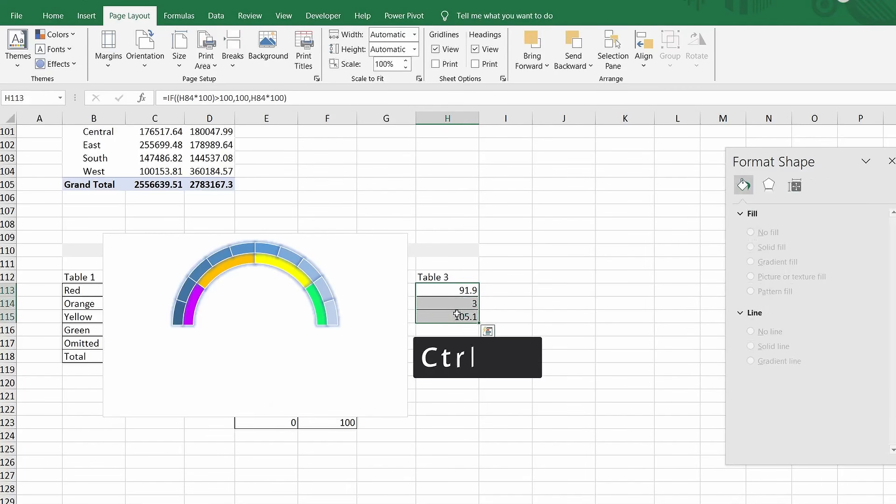
{"action": "key", "text": "ctrl+c"}
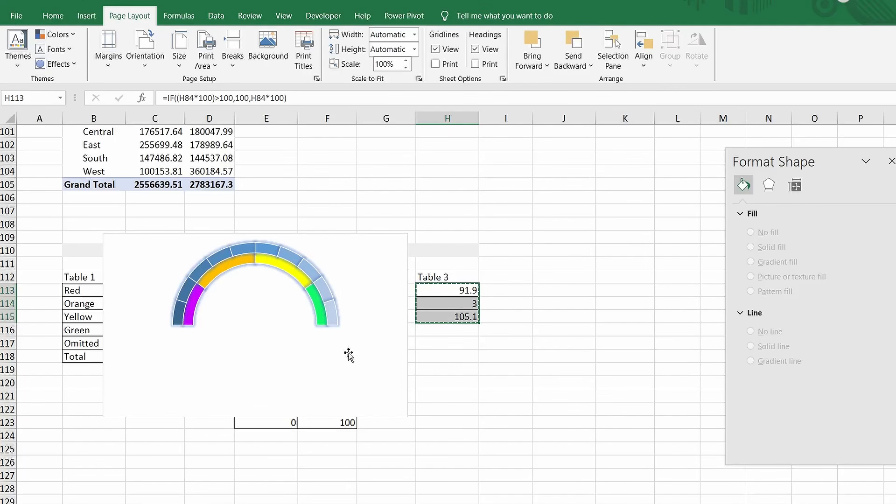
{"action": "left_click", "coordinate": [349, 354]}
{"action": "key", "text": "ctrl+v"}
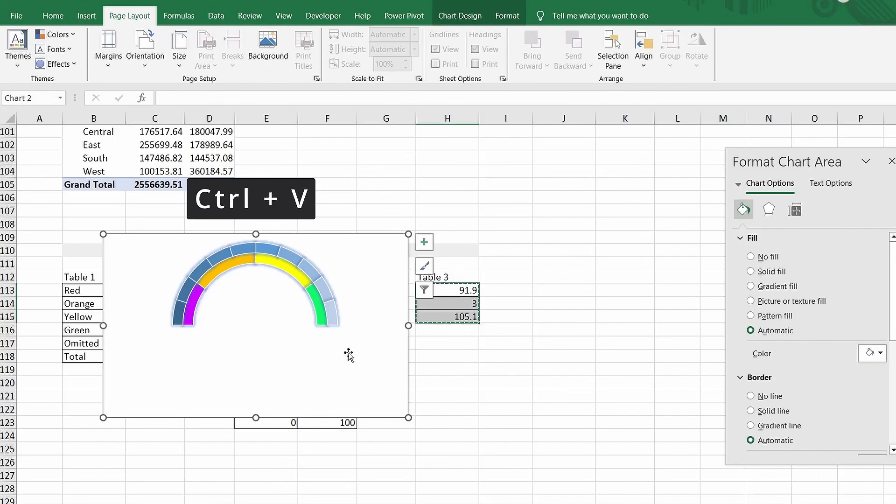
Step: Change the chart type of Series3 to Pie and plot it on the secondary axis
{"action": "left_click", "coordinate": [330, 348]}
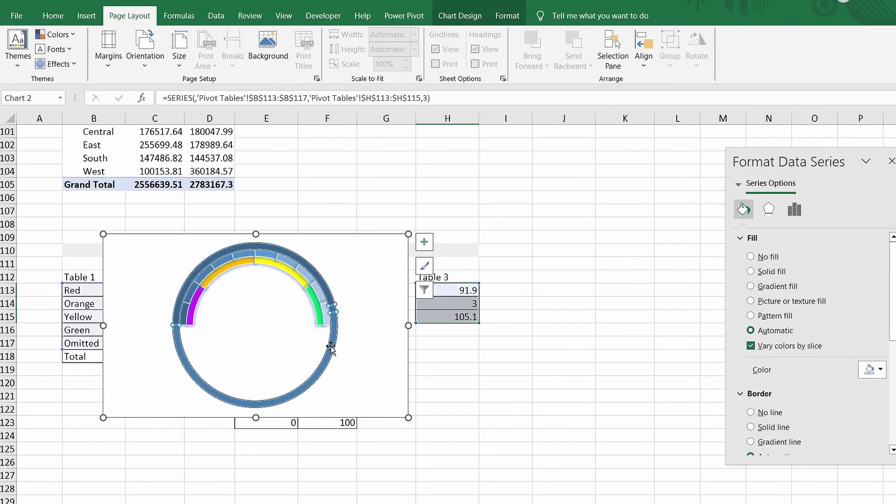
{"action": "right_click", "coordinate": [331, 348]}
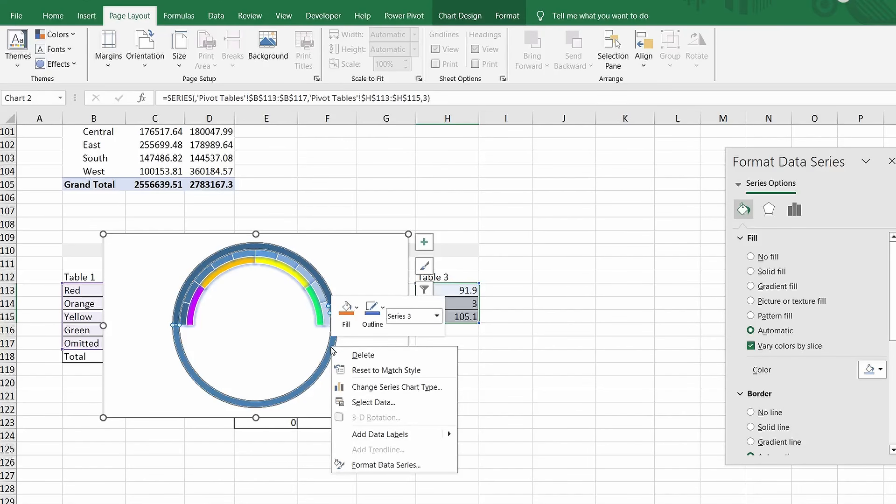
{"action": "left_click", "coordinate": [375, 387]}
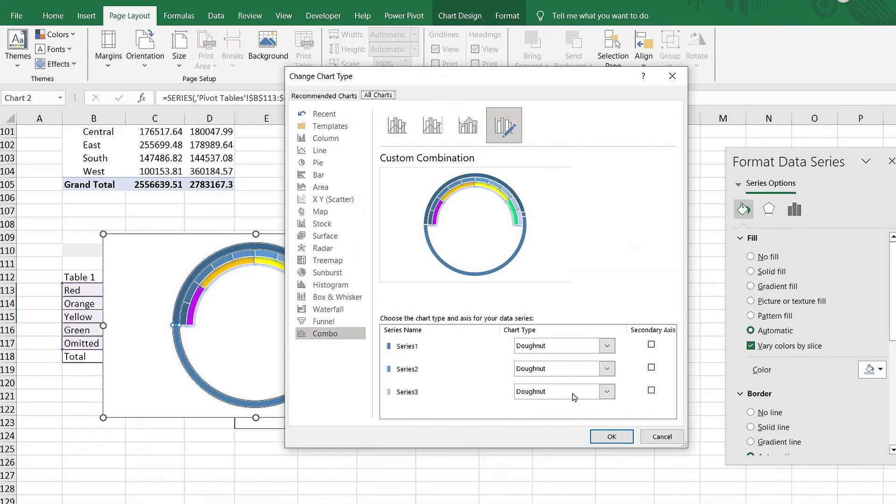
{"action": "left_click", "coordinate": [607, 394]}
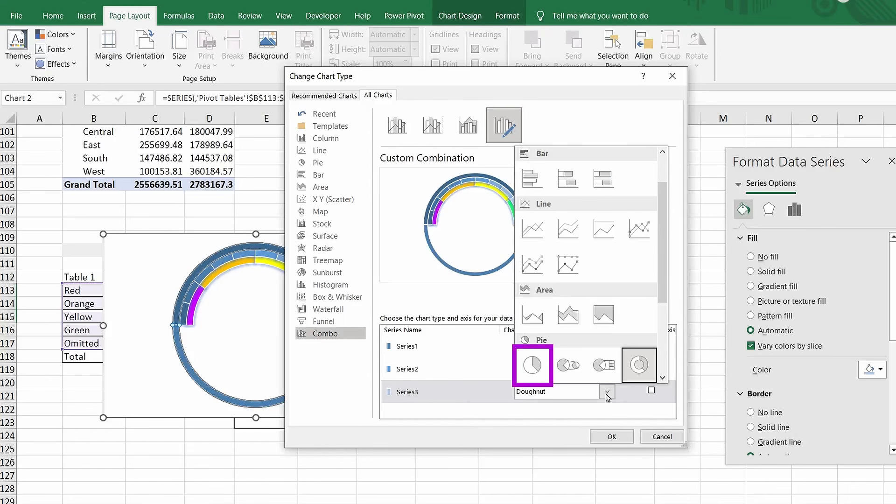
{"action": "left_click", "coordinate": [533, 366]}
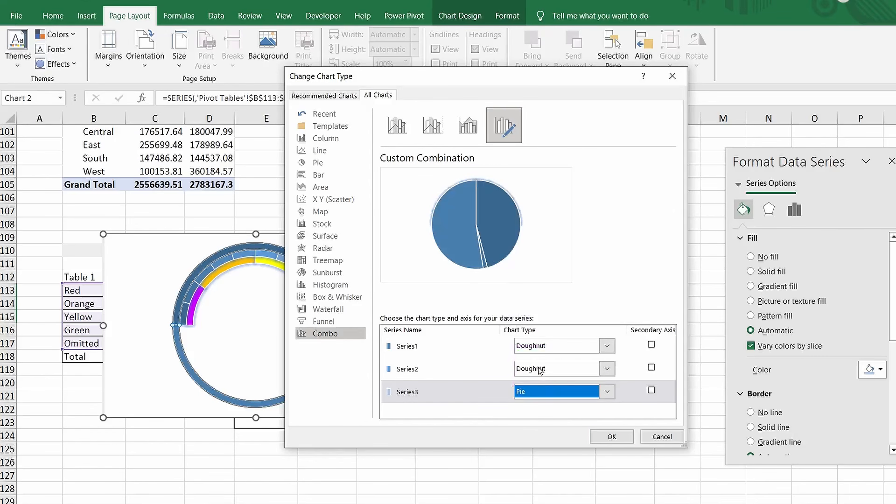
{"action": "left_click", "coordinate": [652, 392]}
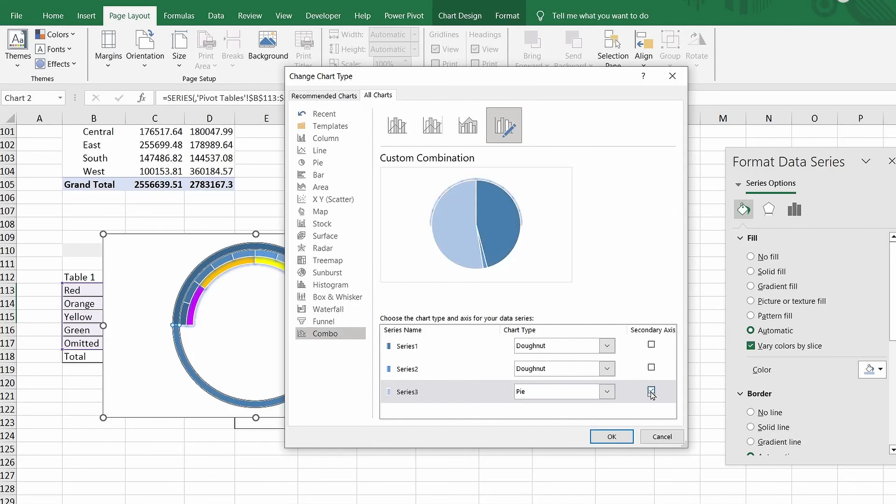
{"action": "left_click", "coordinate": [611, 437]}
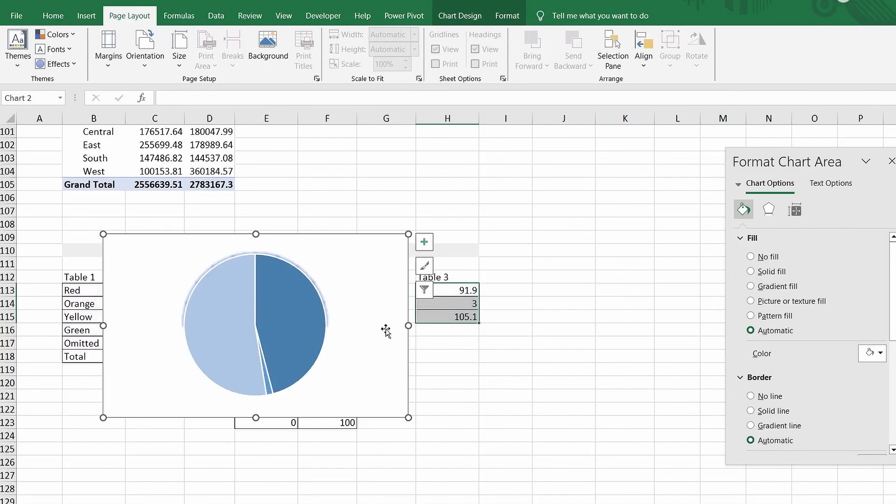
Step: Set the pie series' angle of first slice to 270°
{"action": "left_click", "coordinate": [311, 319]}
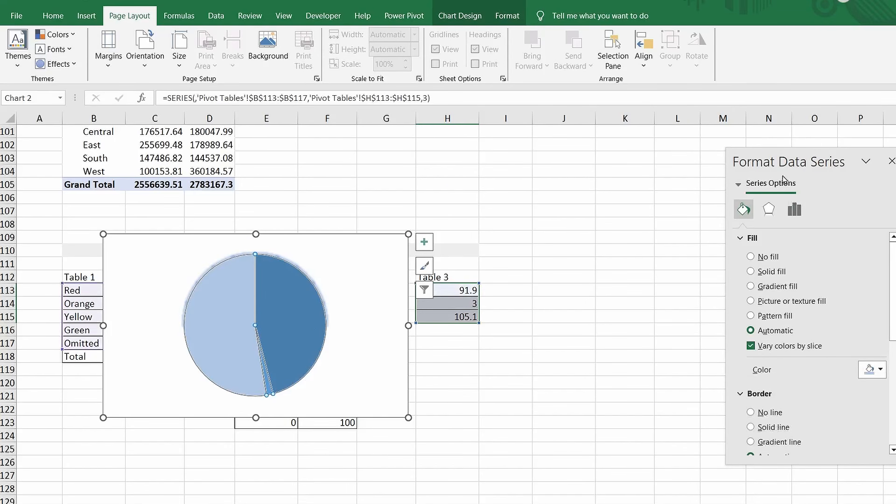
{"action": "left_click_drag", "start_coordinate": [790, 154], "coordinate": [581, 151]}
{"action": "left_click", "coordinate": [585, 207]}
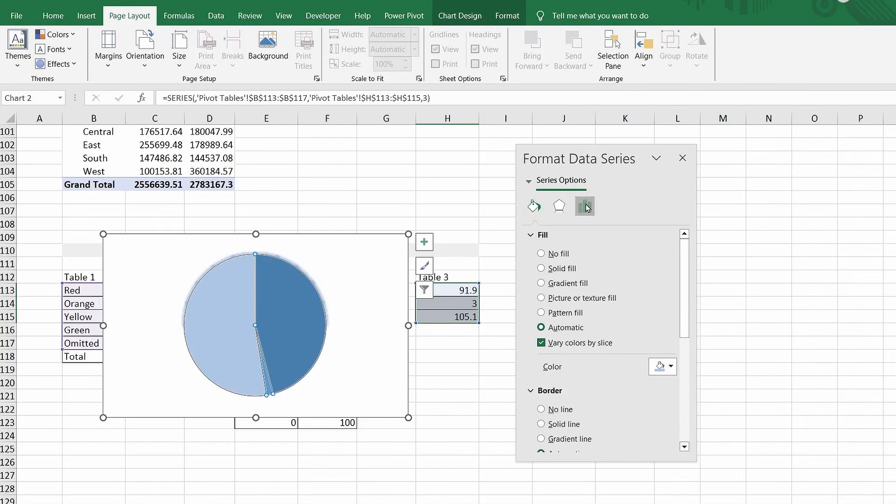
{"action": "left_click", "coordinate": [633, 310]}
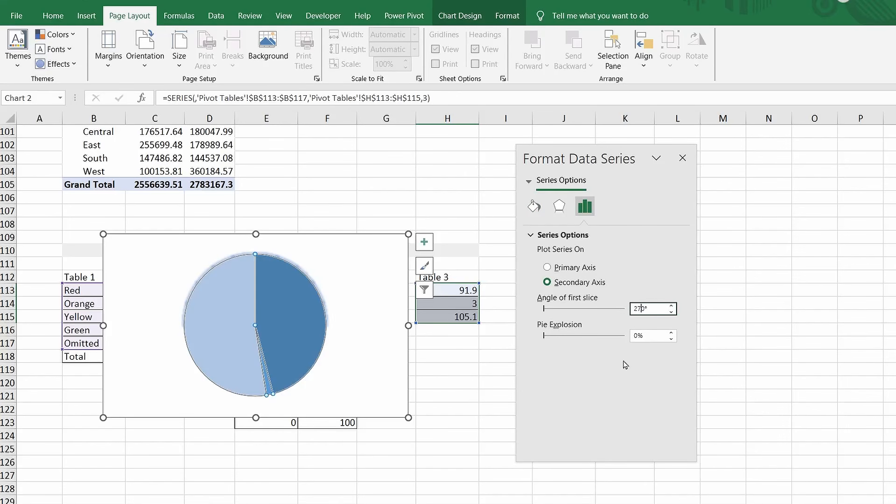
{"action": "key", "text": "Return"}
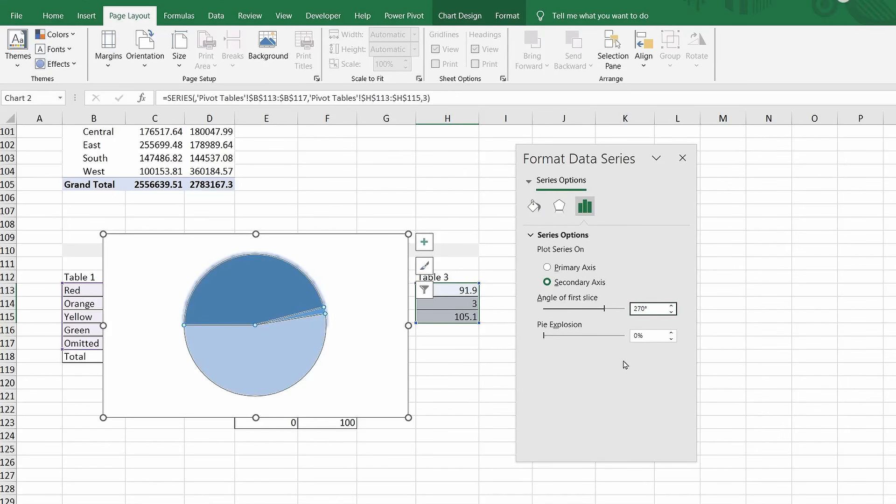
Step: Set the pie series' explosion to 47%
{"action": "left_click", "coordinate": [671, 333]}
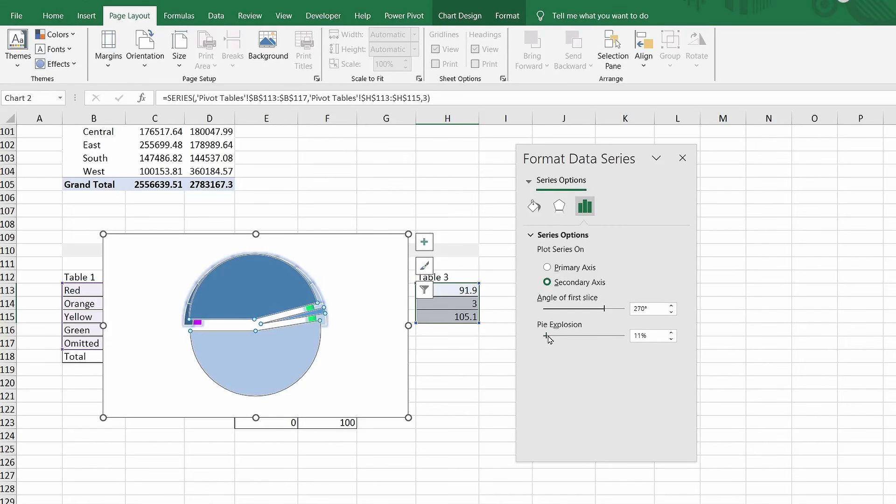
{"action": "left_click_drag", "start_coordinate": [550, 338], "coordinate": [556, 341]}
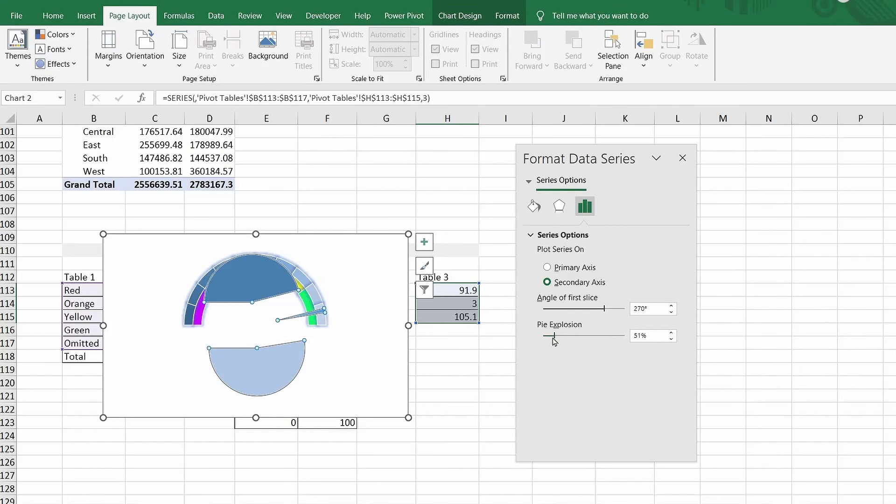
{"action": "left_click", "coordinate": [671, 333]}
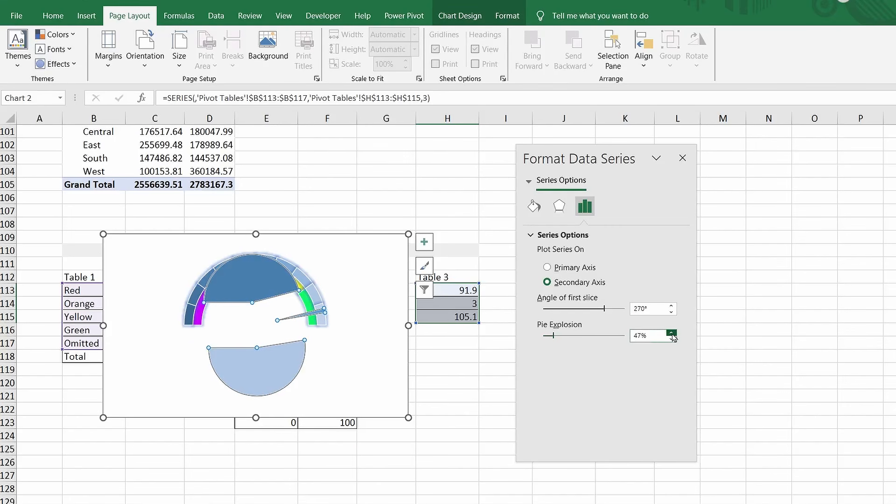
Step: Hide the lower slice and the large upper slice of the pie by giving each no border line and no fill
{"action": "left_click", "coordinate": [266, 363]}
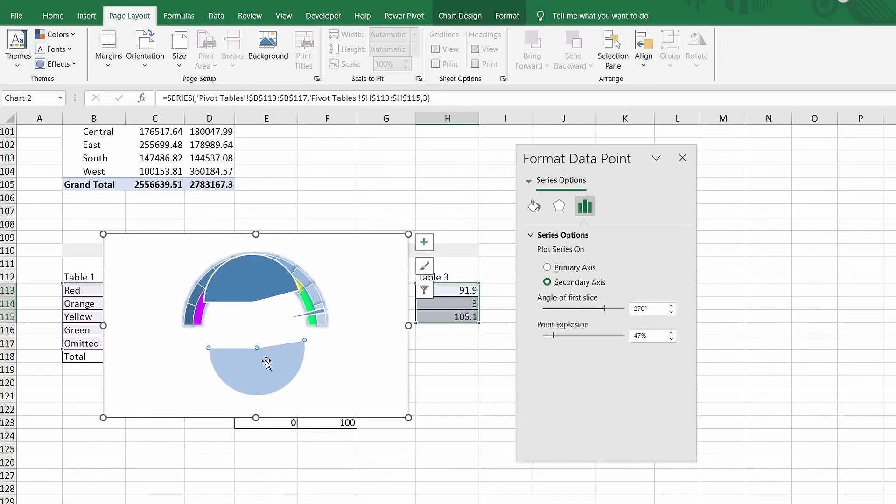
{"action": "left_click", "coordinate": [534, 206]}
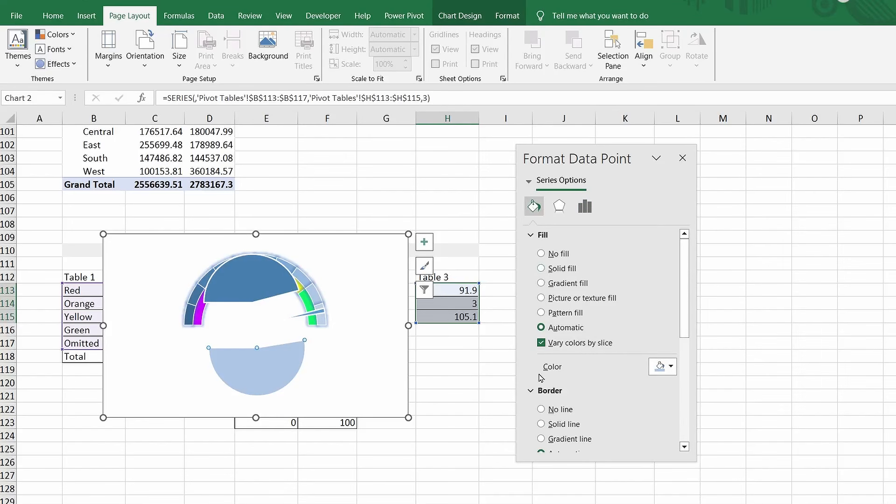
{"action": "left_click", "coordinate": [542, 409]}
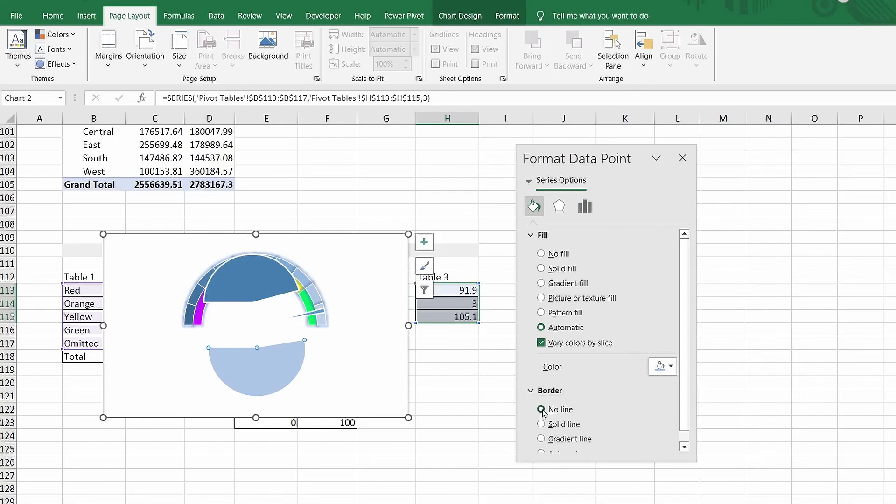
{"action": "left_click", "coordinate": [541, 254]}
{"action": "left_click", "coordinate": [273, 279]}
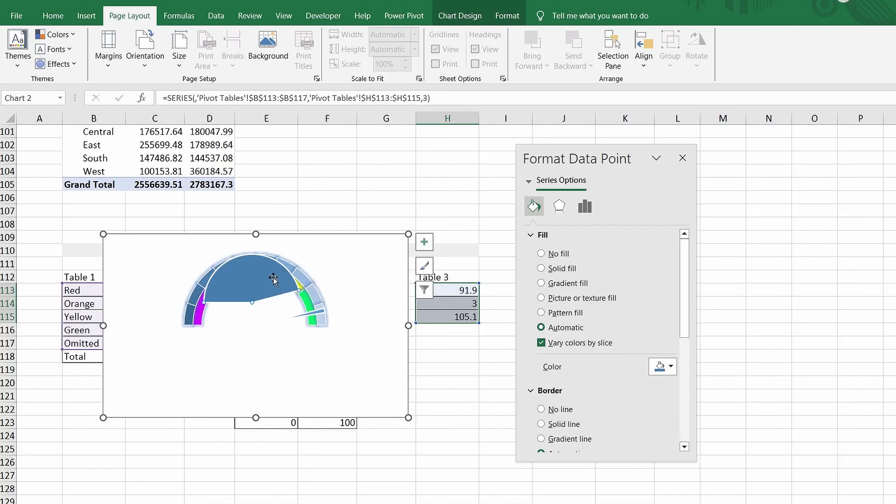
{"action": "left_click", "coordinate": [541, 409]}
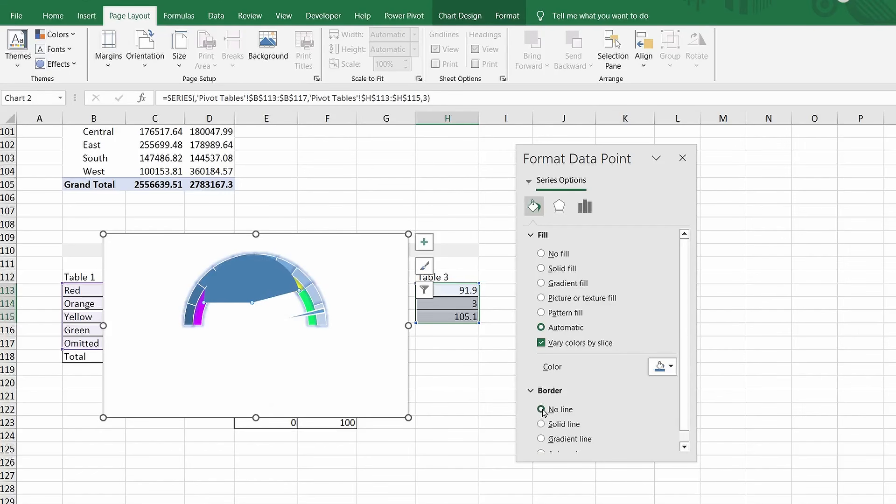
{"action": "left_click", "coordinate": [541, 254]}
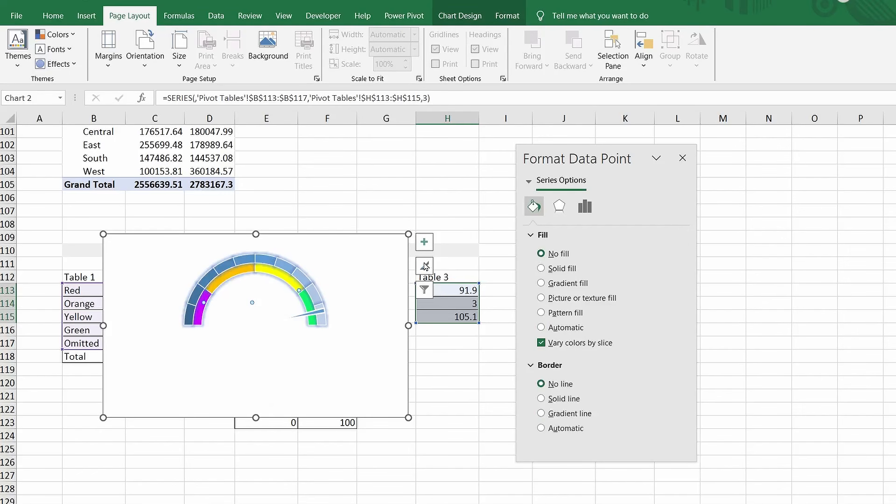
Step: Fill the thin needle slice of the pie with the darkest black theme shade
{"action": "left_click", "coordinate": [315, 312]}
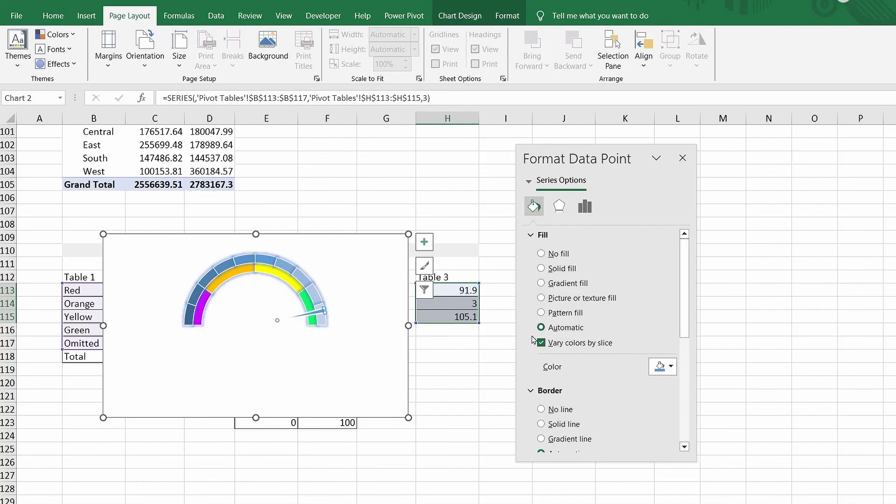
{"action": "left_click", "coordinate": [661, 367]}
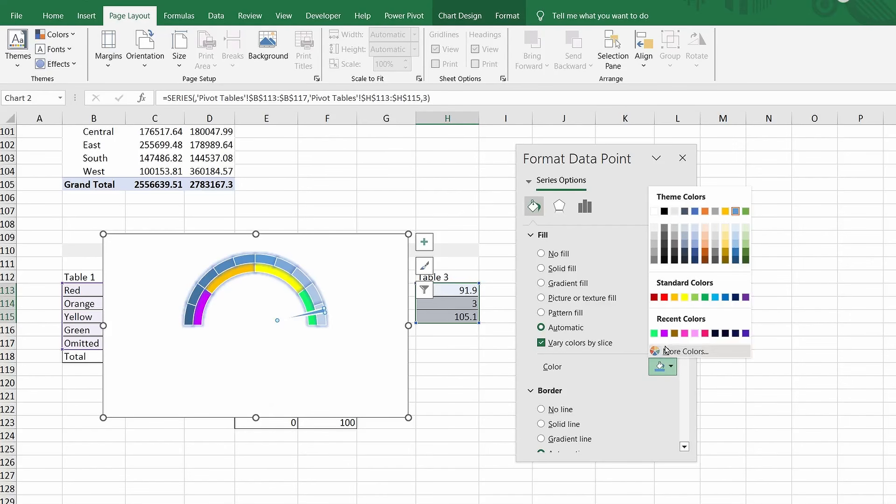
{"action": "left_click", "coordinate": [664, 258]}
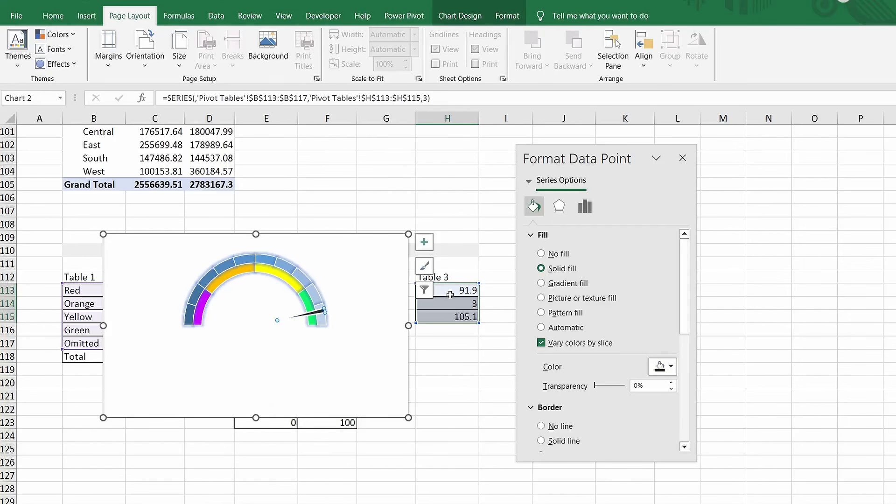
Step: Increase the needle slice's point explosion slightly and give the needle a 5 pt glow
{"action": "left_click", "coordinate": [585, 207]}
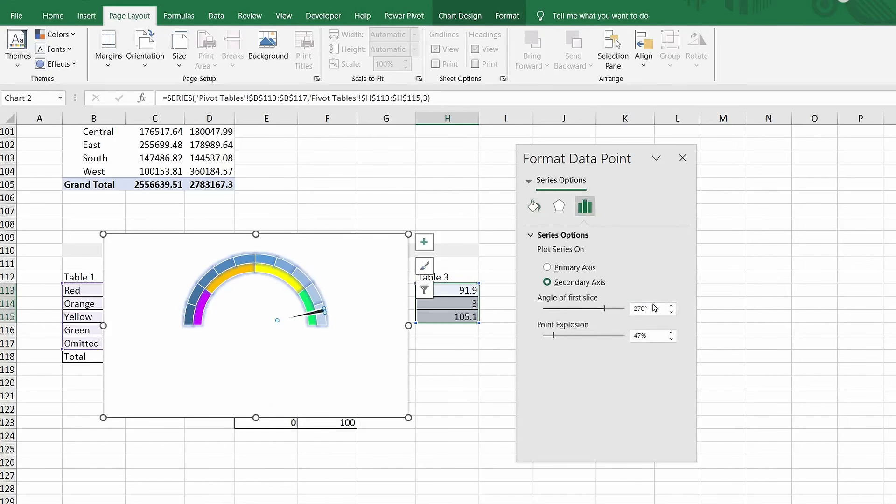
{"action": "left_click", "coordinate": [672, 334]}
{"action": "left_click", "coordinate": [671, 333]}
{"action": "left_click", "coordinate": [672, 333]}
{"action": "left_click", "coordinate": [558, 207]}
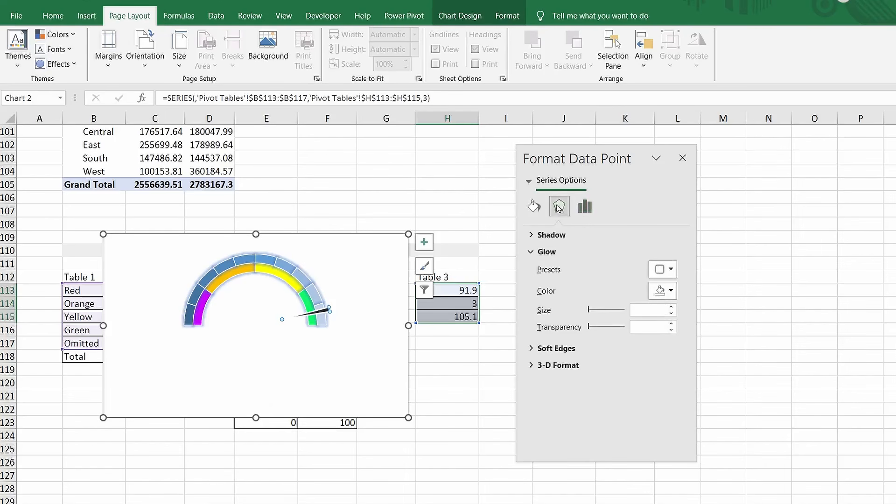
{"action": "left_click", "coordinate": [673, 307]}
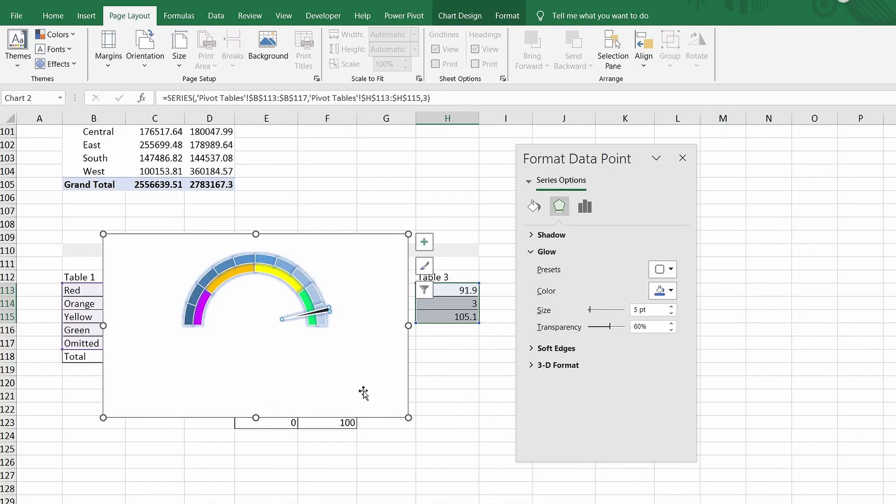
Step: Set the doughnut hole size of the outer ring series to 47%
{"action": "left_click", "coordinate": [301, 280]}
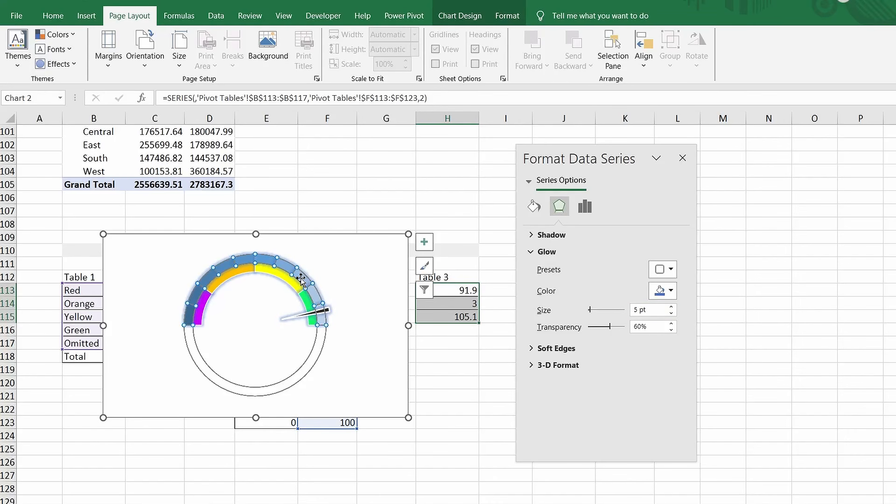
{"action": "left_click", "coordinate": [586, 208]}
{"action": "left_click_drag", "start_coordinate": [611, 314], "coordinate": [595, 315]}
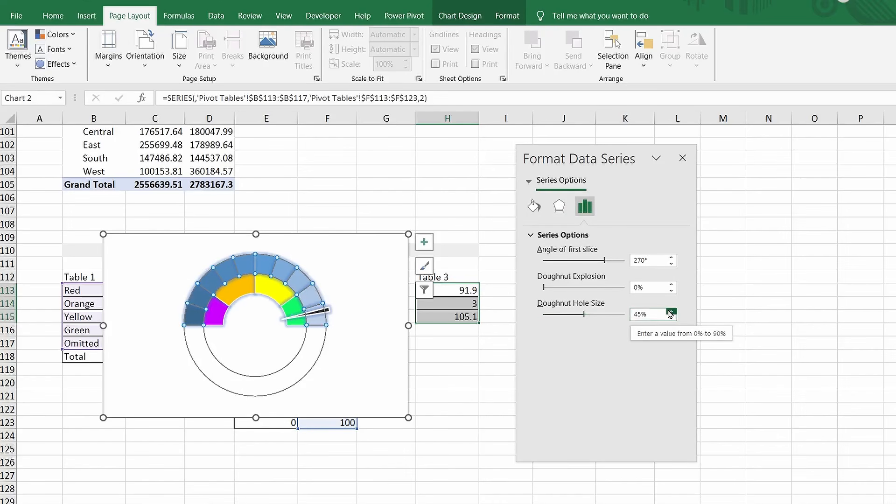
{"action": "left_click", "coordinate": [671, 312]}
{"action": "left_click", "coordinate": [671, 312]}
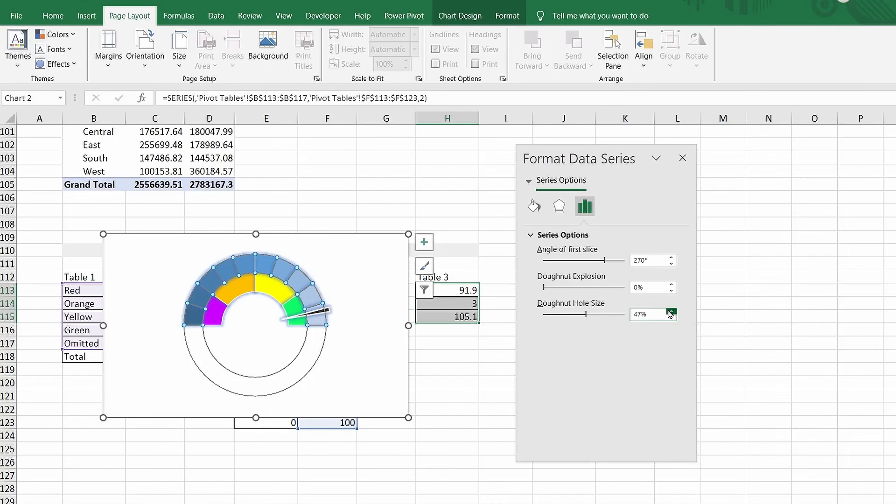
Step: Move the speedometer chart off the helper tables to the free area beside Table2
{"action": "left_click", "coordinate": [387, 354]}
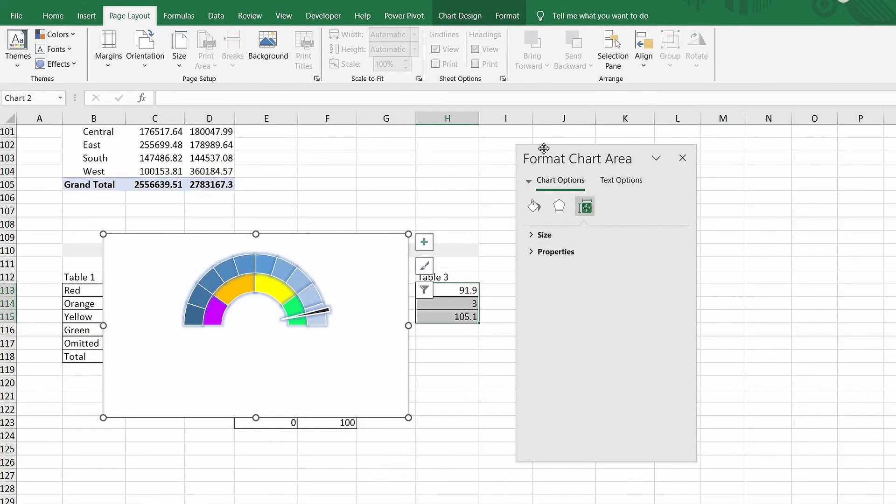
{"action": "left_click_drag", "start_coordinate": [542, 151], "coordinate": [686, 144]}
{"action": "left_click_drag", "start_coordinate": [287, 252], "coordinate": [581, 296]}
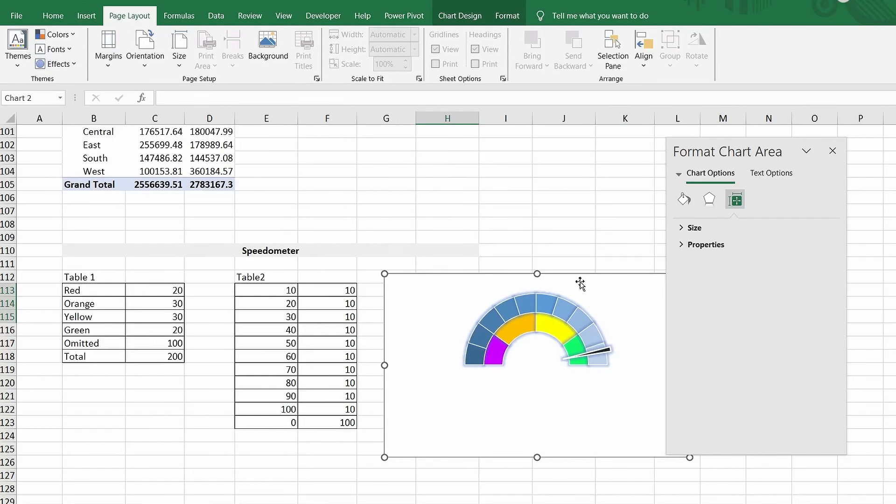
Step: Add data labels to the outer ring that show values from cells E113:E123 in place of the series values
{"action": "left_click", "coordinate": [493, 324]}
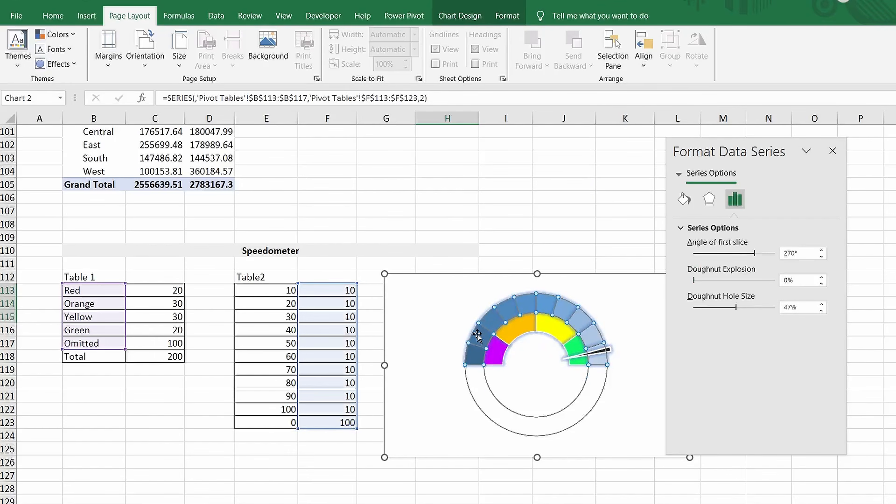
{"action": "left_click_drag", "start_coordinate": [693, 144], "coordinate": [745, 166]}
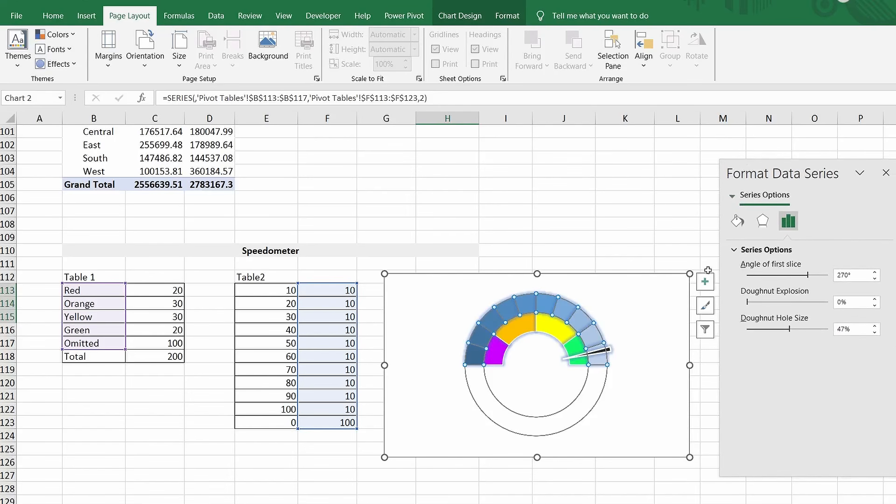
{"action": "left_click", "coordinate": [706, 282]}
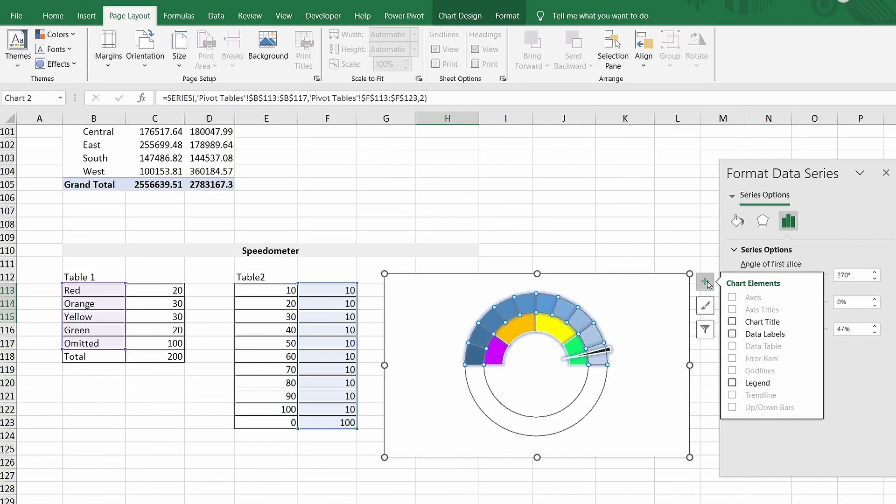
{"action": "left_click", "coordinate": [811, 336]}
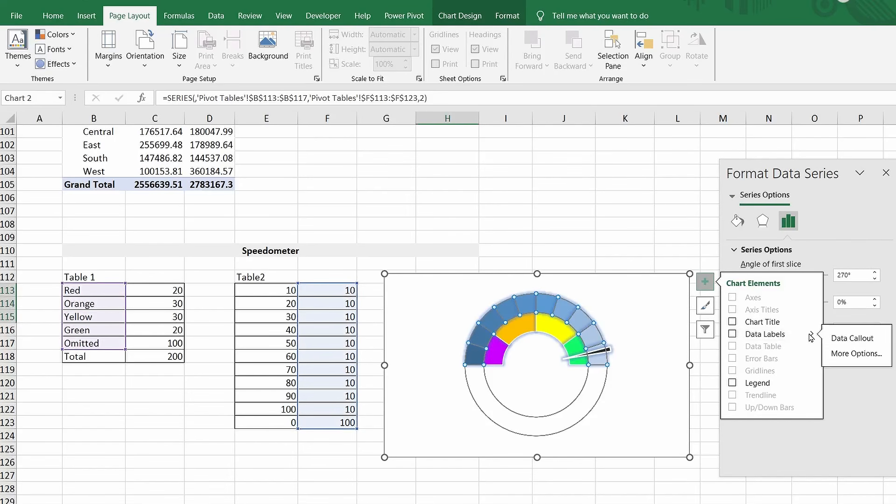
{"action": "left_click", "coordinate": [851, 354]}
{"action": "left_click", "coordinate": [814, 221]}
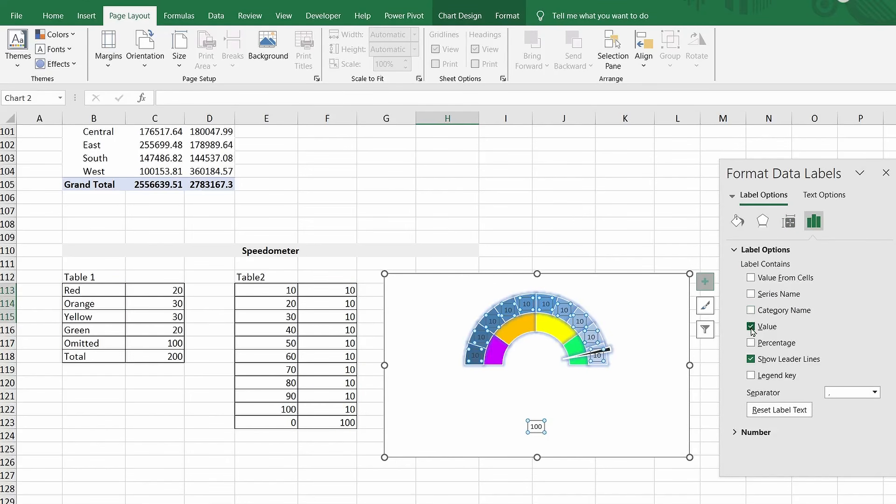
{"action": "left_click", "coordinate": [751, 326]}
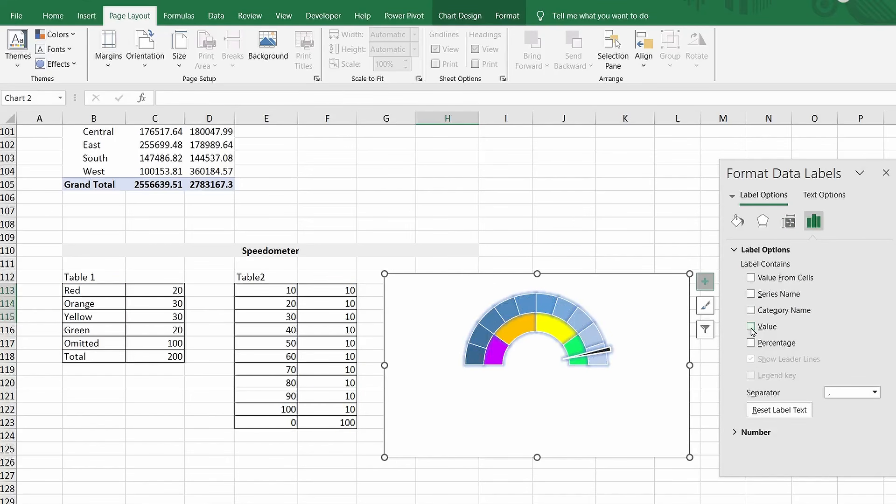
{"action": "left_click", "coordinate": [751, 278]}
{"action": "left_click_drag", "start_coordinate": [270, 290], "coordinate": [270, 420]}
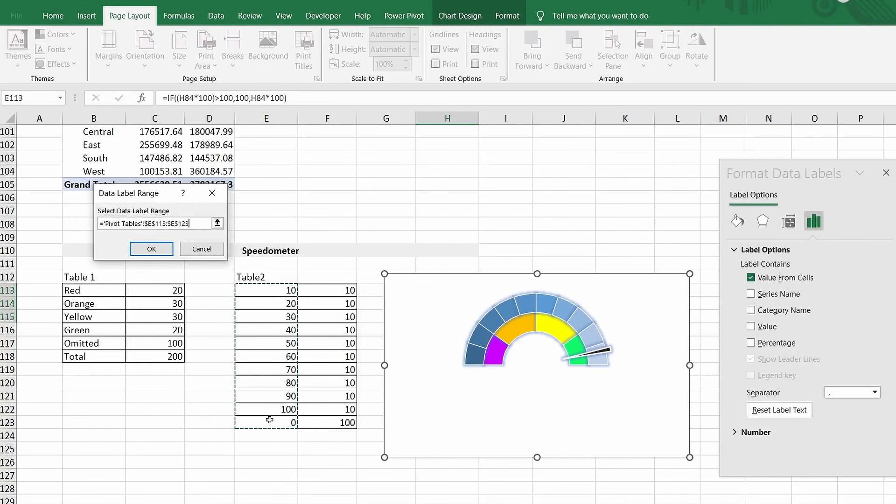
{"action": "left_click", "coordinate": [151, 249]}
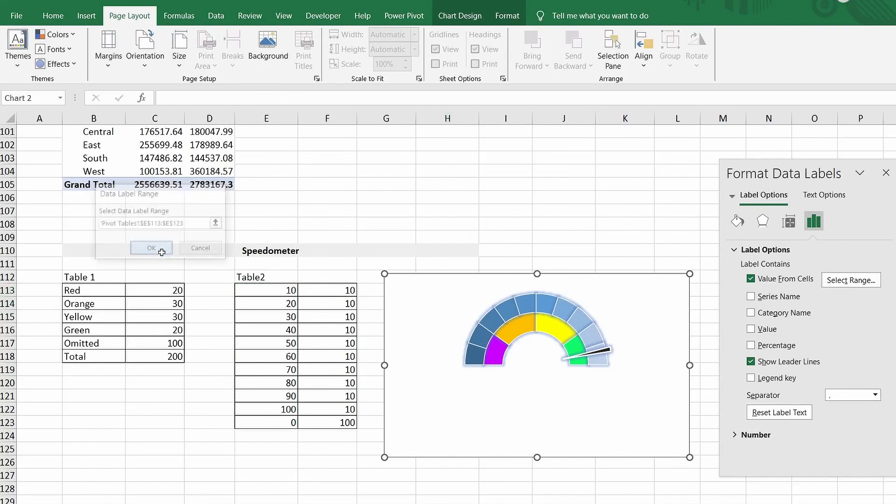
Step: Move the outer ring's 0 label from below the gauge to just outside the start of the arc
{"action": "left_click", "coordinate": [548, 432]}
{"action": "left_click", "coordinate": [529, 425]}
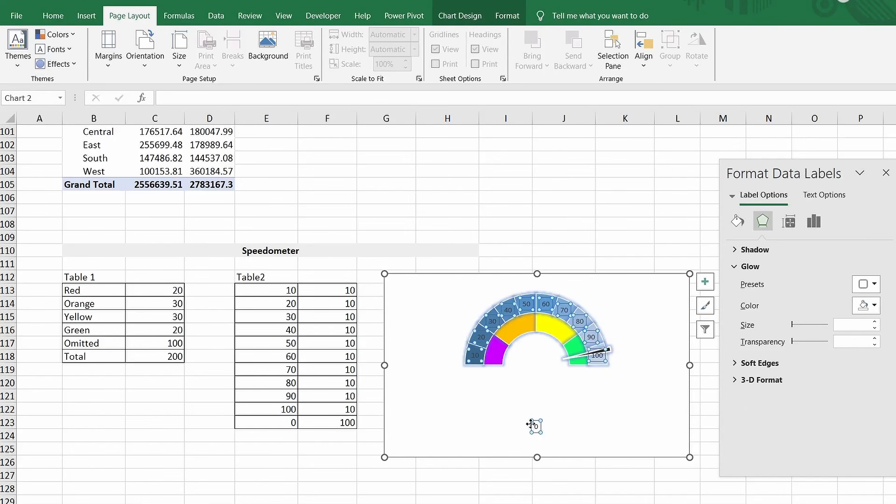
{"action": "left_click", "coordinate": [530, 424]}
{"action": "left_click_drag", "start_coordinate": [530, 424], "coordinate": [455, 361]}
Step: Cut the speedometer chart from the pivot tables sheet and paste it at cell J12 of the dashboard sheet
{"action": "left_click", "coordinate": [630, 279]}
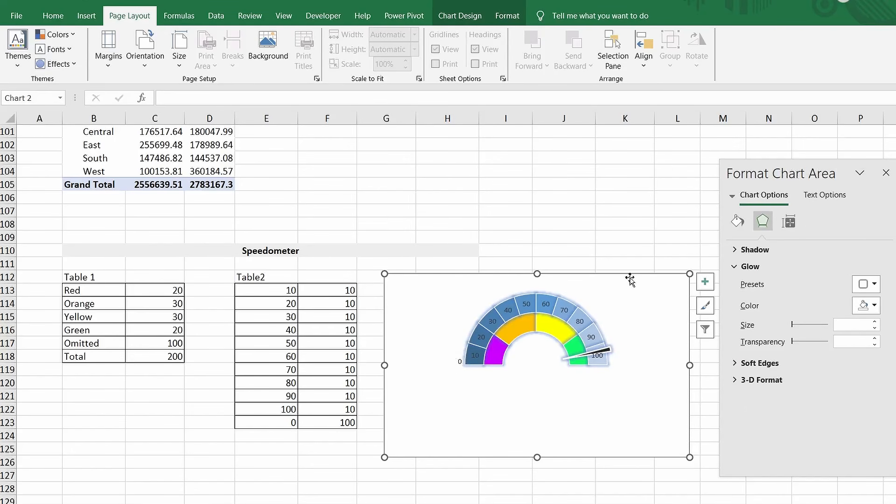
{"action": "right_click", "coordinate": [630, 278]}
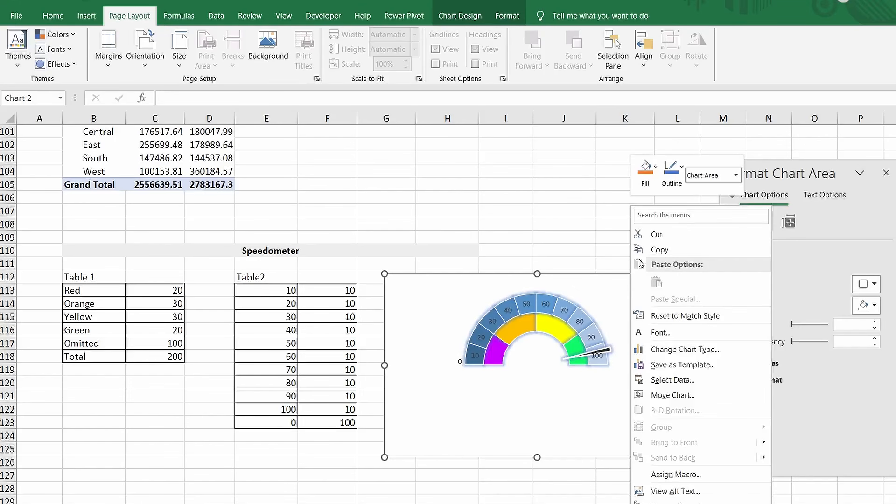
{"action": "left_click", "coordinate": [656, 235]}
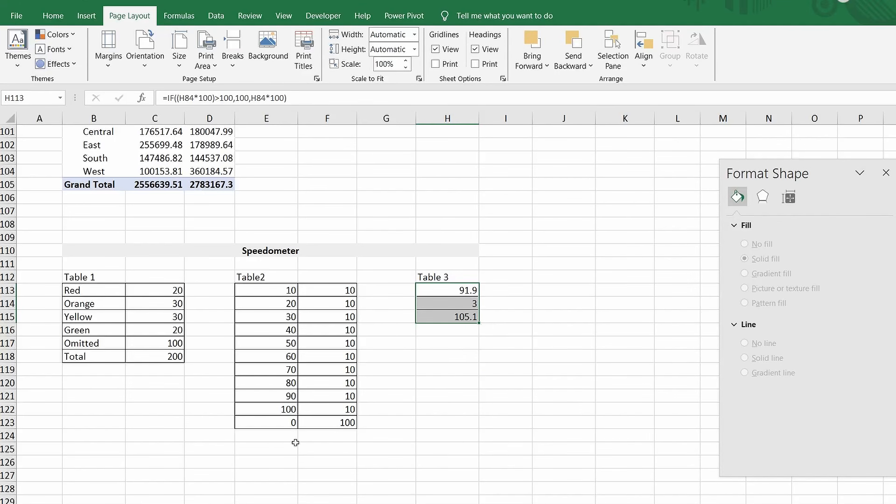
{"action": "left_click", "coordinate": [252, 503]}
{"action": "left_click", "coordinate": [323, 272]}
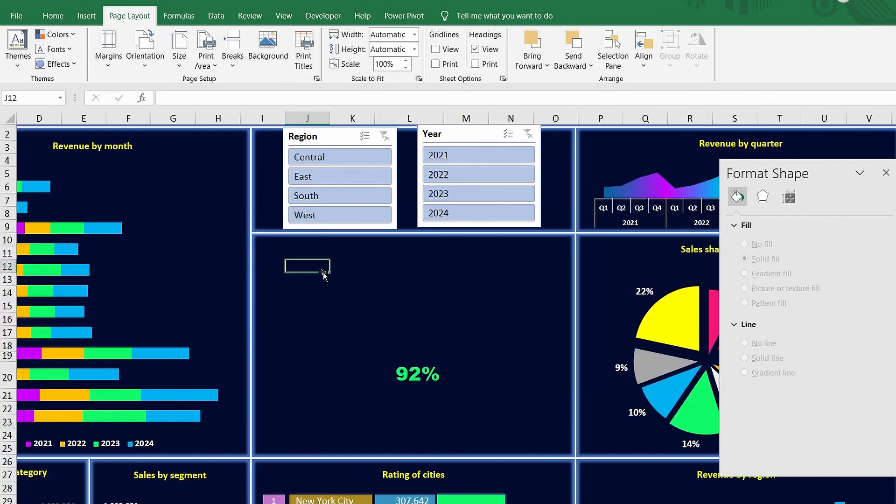
{"action": "key", "text": "ctrl+v"}
Step: Give the pasted chart's area no fill and no outline
{"action": "left_click", "coordinate": [507, 16]}
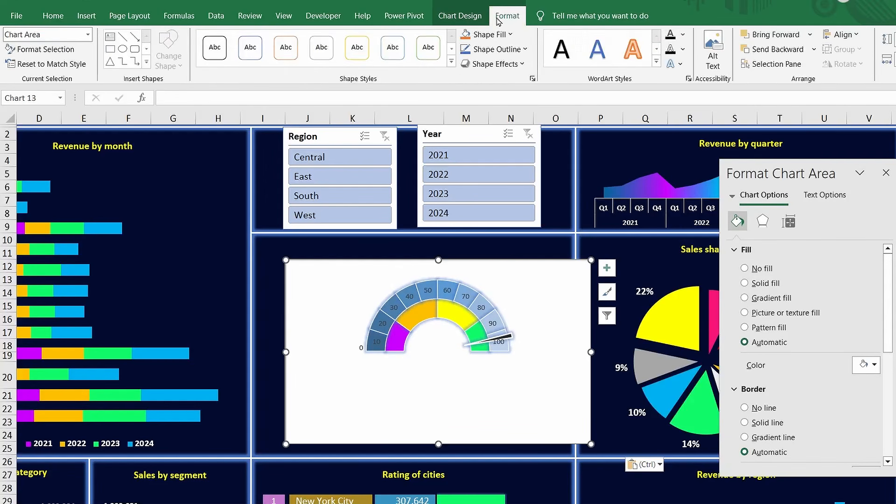
{"action": "left_click", "coordinate": [509, 35]}
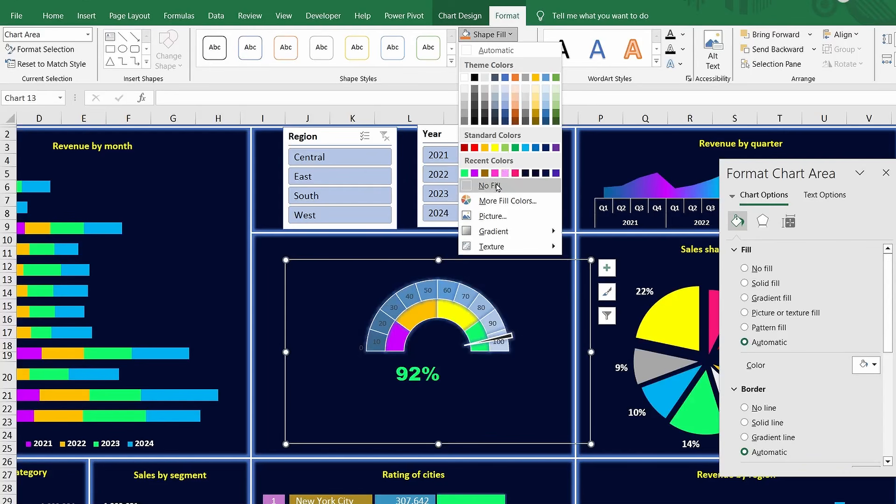
{"action": "left_click", "coordinate": [497, 183]}
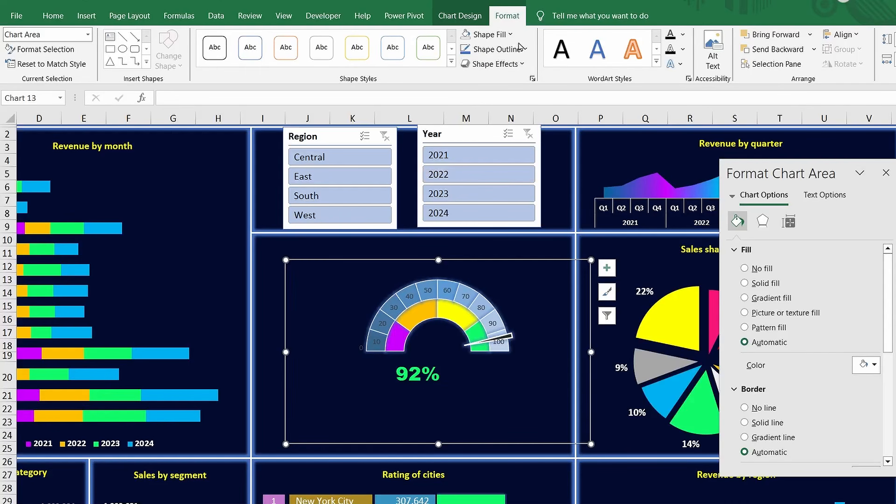
{"action": "left_click", "coordinate": [497, 49]}
{"action": "left_click", "coordinate": [477, 201]}
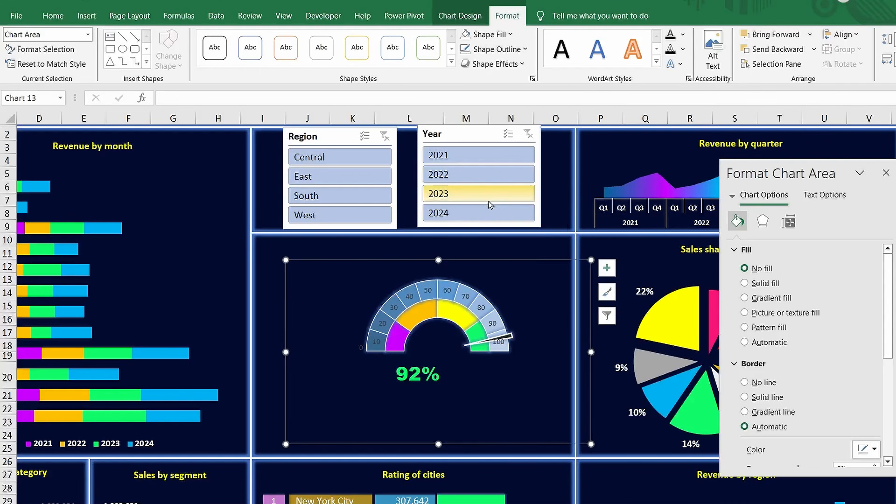
Step: Make the outer ring's data labels white and bold
{"action": "left_click", "coordinate": [447, 290]}
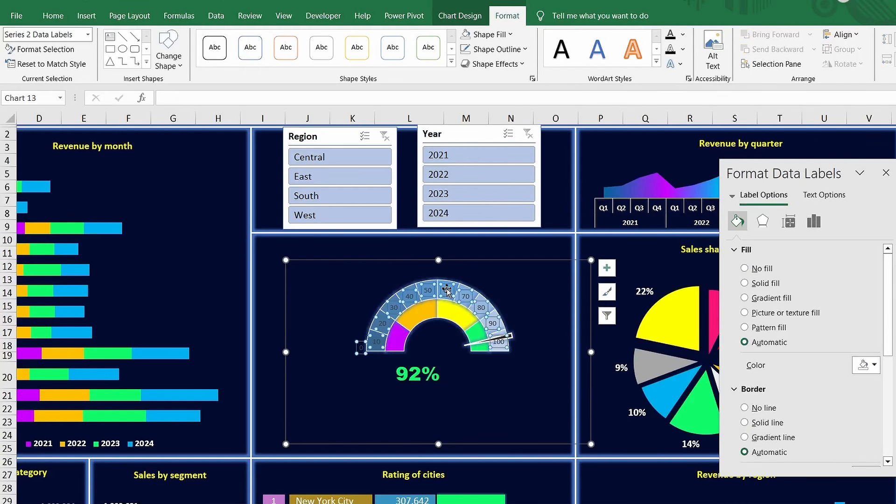
{"action": "left_click", "coordinate": [60, 17]}
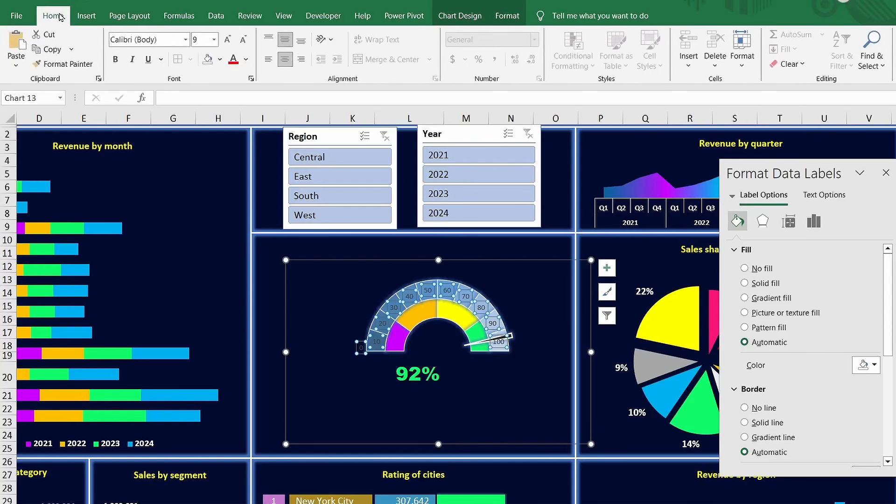
{"action": "left_click", "coordinate": [246, 59]}
{"action": "left_click", "coordinate": [232, 102]}
{"action": "left_click", "coordinate": [115, 61]}
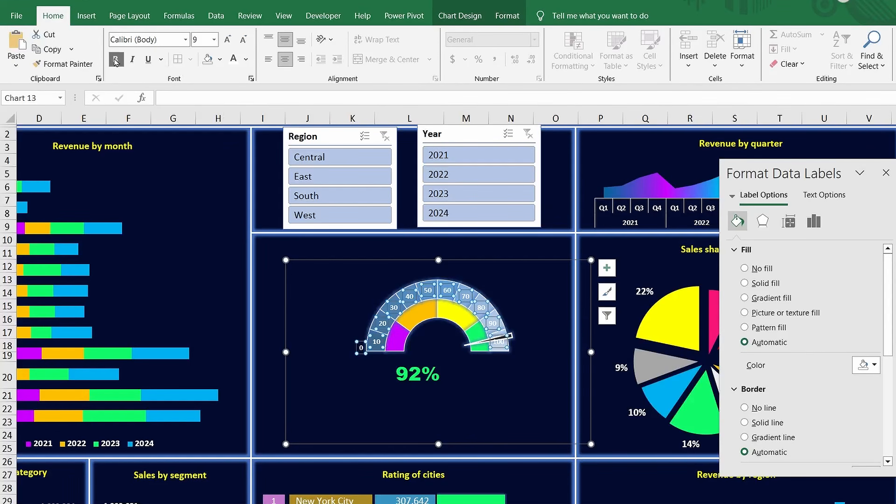
{"action": "key", "text": "Escape"}
Step: Set the speedometer chart's properties to Don't move or size with cells
{"action": "left_click", "coordinate": [789, 222]}
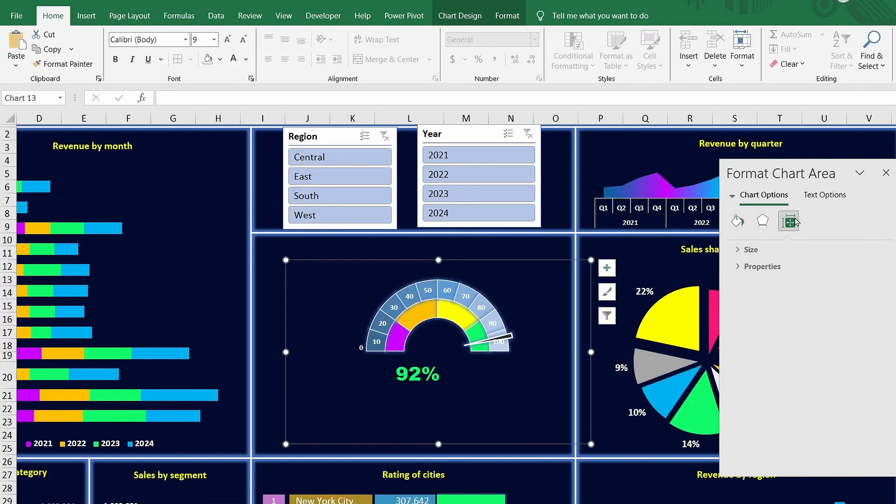
{"action": "left_click", "coordinate": [738, 267]}
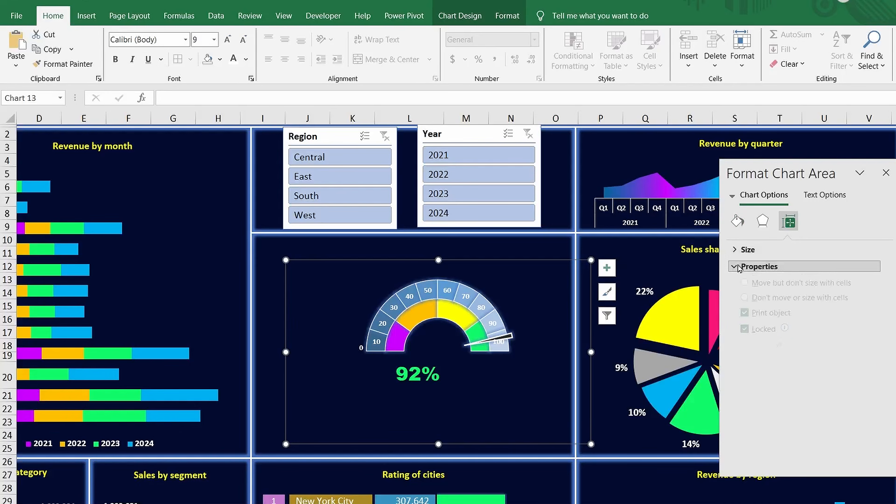
{"action": "left_click", "coordinate": [745, 315]}
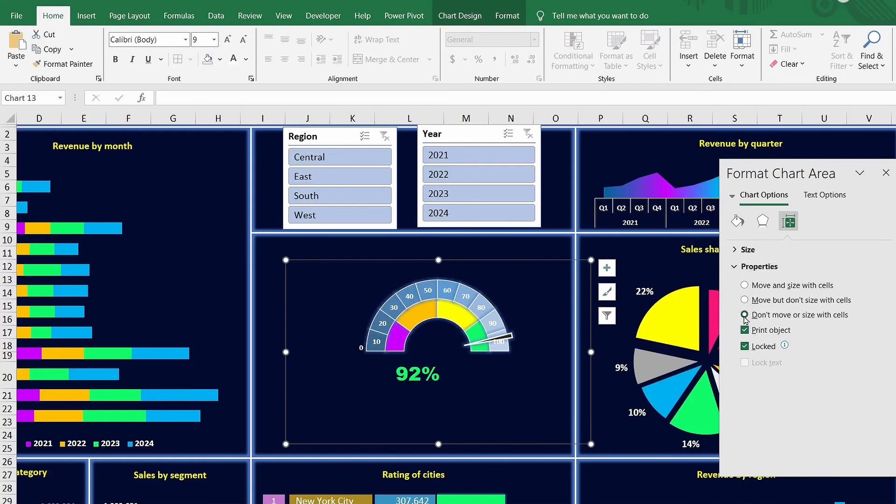
Step: Resize the speedometer chart to 4.8" high and 5.2" wide and position it in the dashboard panel below the slicers
{"action": "left_click", "coordinate": [735, 251]}
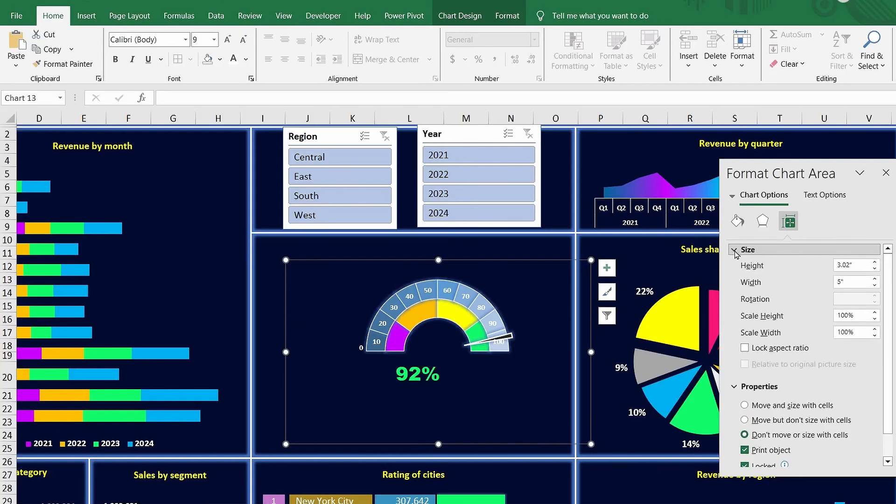
{"action": "left_click_drag", "start_coordinate": [875, 264], "coordinate": [875, 265]}
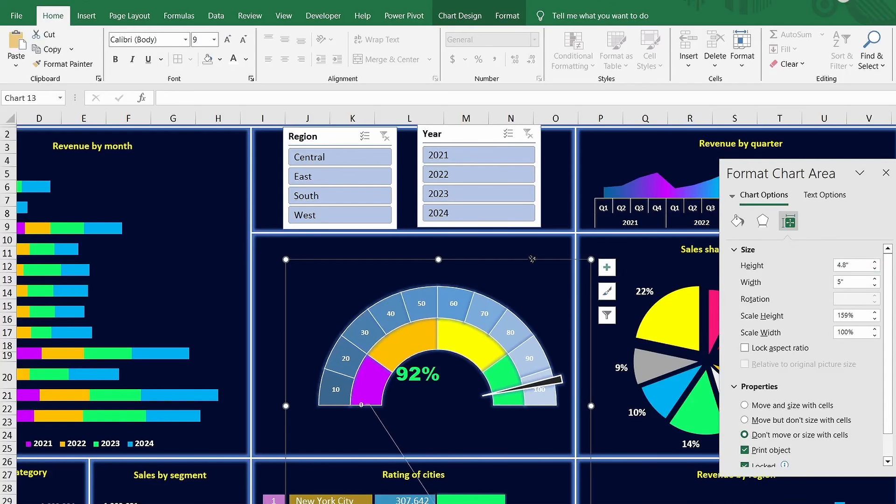
{"action": "left_click", "coordinate": [507, 223]}
{"action": "left_click", "coordinate": [875, 279]}
{"action": "left_click", "coordinate": [875, 279]}
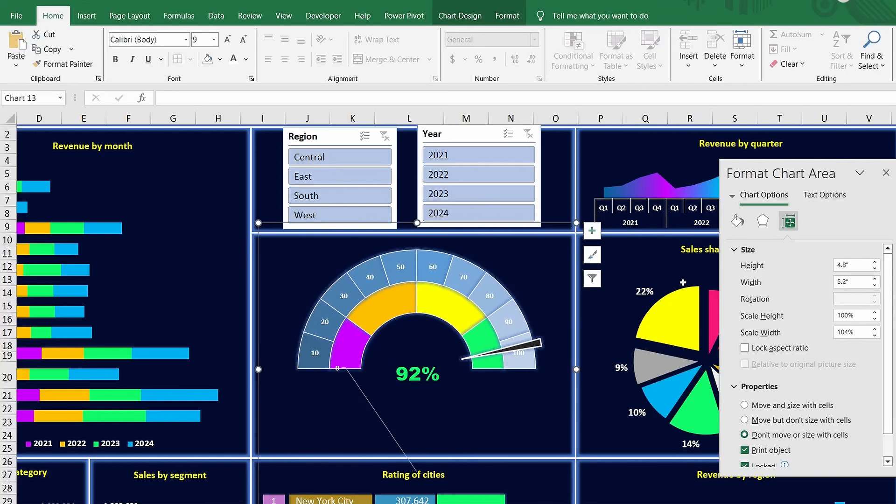
{"action": "left_click_drag", "start_coordinate": [552, 222], "coordinate": [548, 238]}
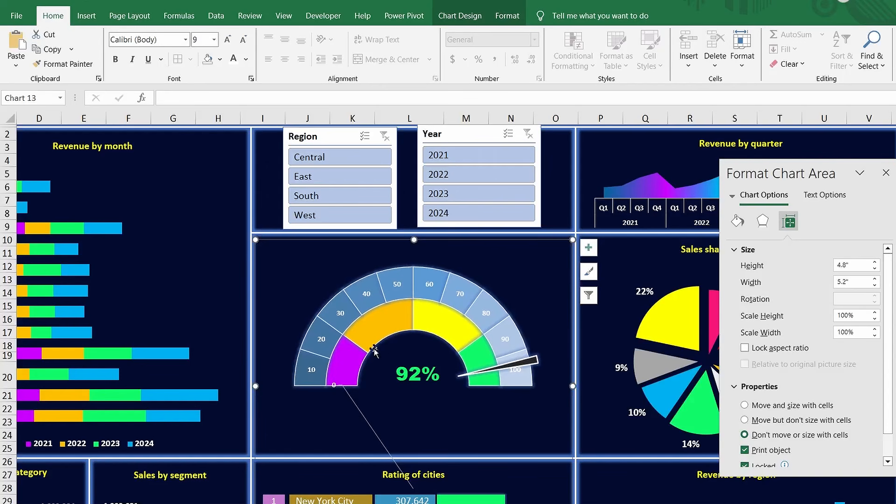
Step: Increase the outer ring's data labels to 10 pt and move the labels 0 to 100 outside the arc along its rim
{"action": "left_click", "coordinate": [313, 370]}
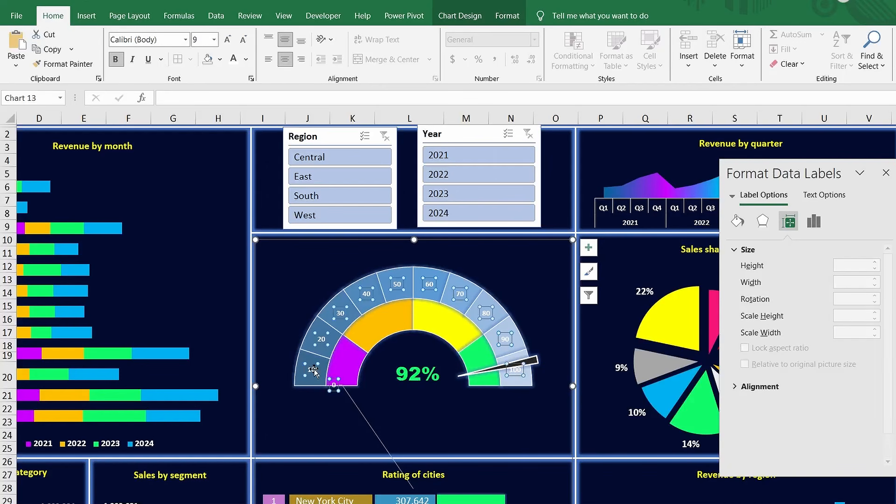
{"action": "left_click", "coordinate": [227, 40]}
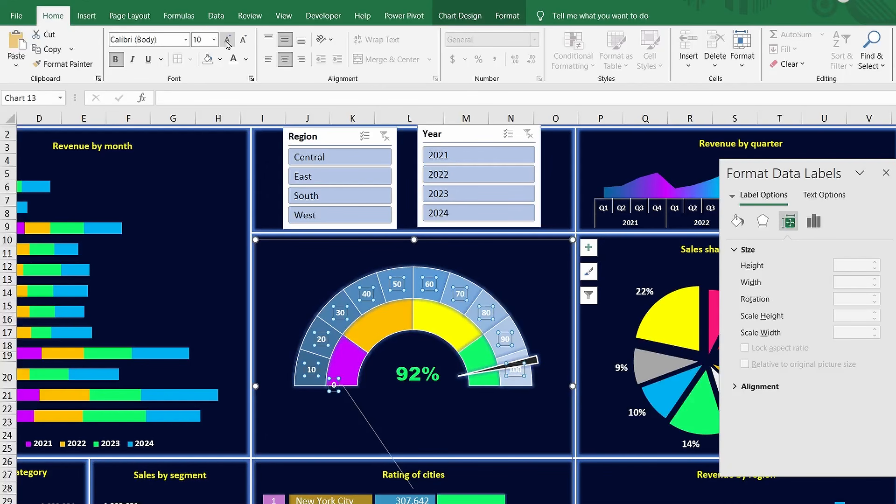
{"action": "left_click", "coordinate": [334, 385]}
{"action": "left_click_drag", "start_coordinate": [334, 386], "coordinate": [369, 272]}
{"action": "left_click", "coordinate": [309, 367]}
{"action": "left_click", "coordinate": [322, 340]}
{"action": "left_click", "coordinate": [340, 313]}
{"action": "left_click", "coordinate": [366, 294]}
{"action": "left_click_drag", "start_coordinate": [369, 272], "coordinate": [367, 264]}
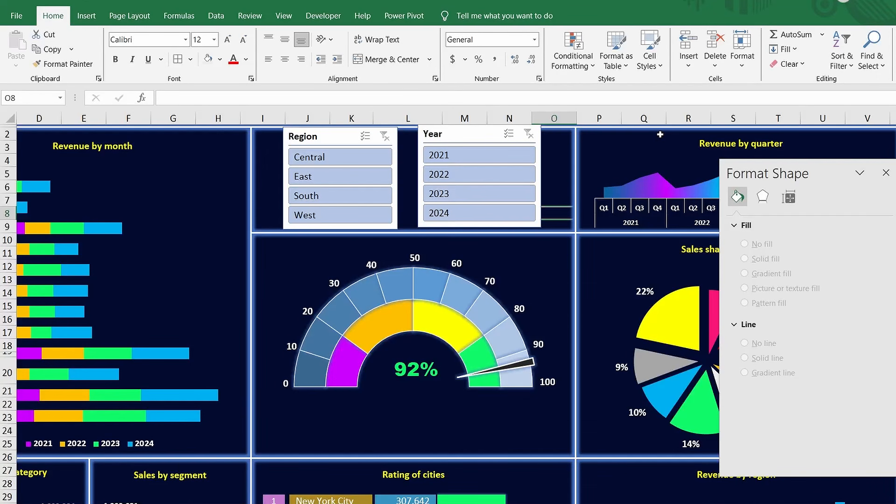
Step: Copy the text "Plan achievement rate" from cell F84 under Final indicators on the calculations sheet
{"action": "left_click", "coordinate": [243, 503]}
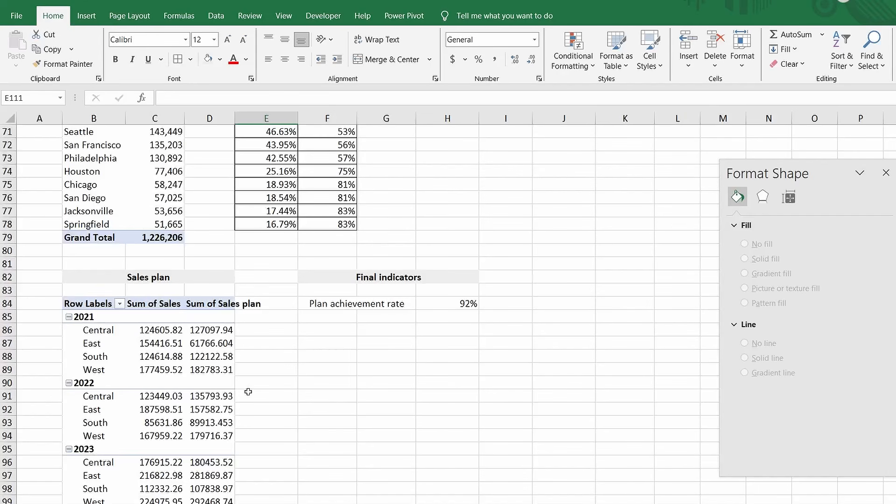
{"action": "left_click", "coordinate": [347, 304]}
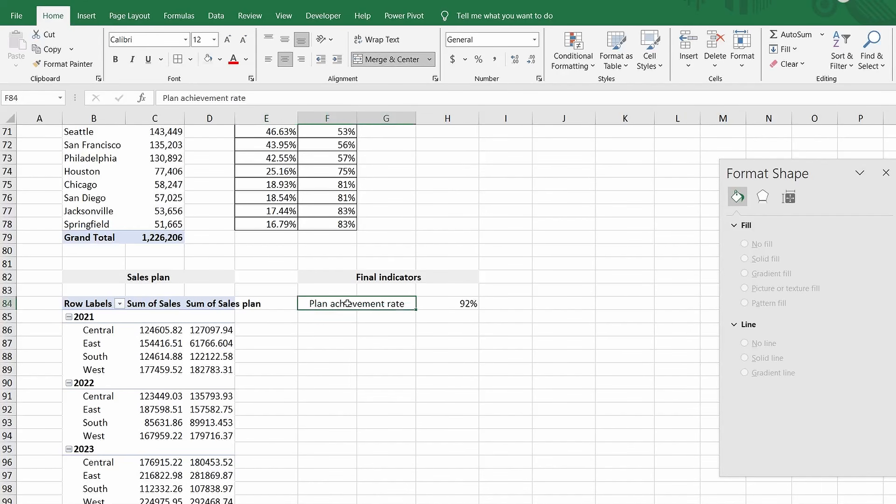
{"action": "left_click_drag", "start_coordinate": [257, 99], "coordinate": [158, 96]}
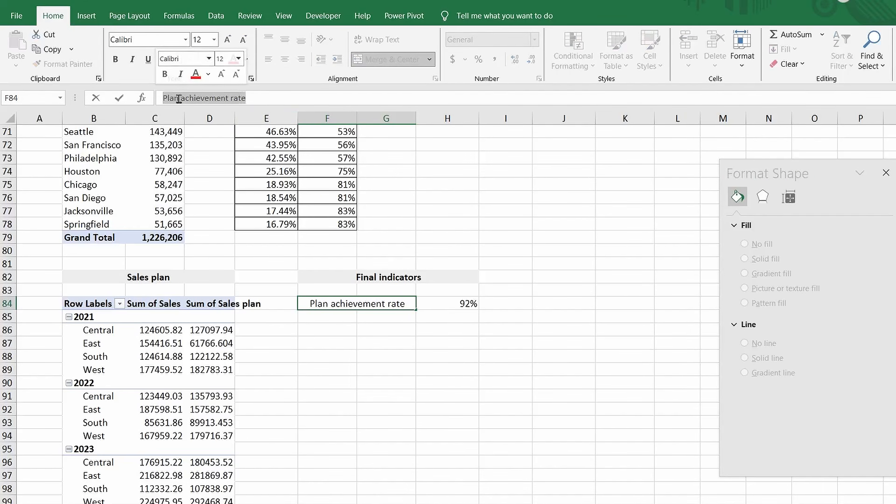
{"action": "key", "text": "ctrl+c"}
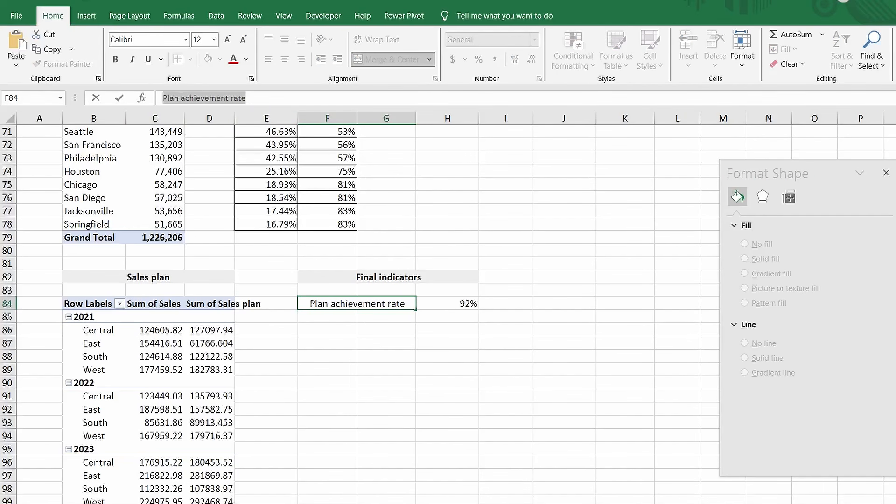
Step: Insert a text box below the speedometer on the dashboard, paste the copied "Plan achievement rate" text and make it white
{"action": "key", "text": "ctrl+Page_Down"}
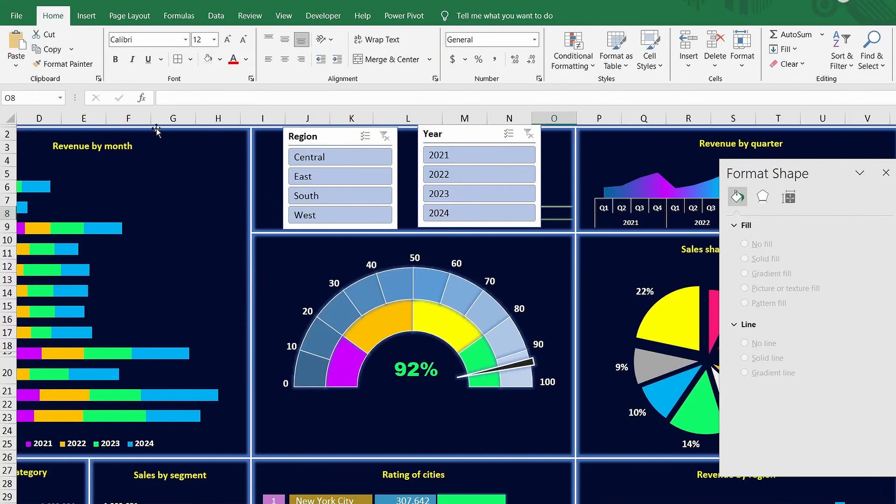
{"action": "left_click", "coordinate": [87, 16]}
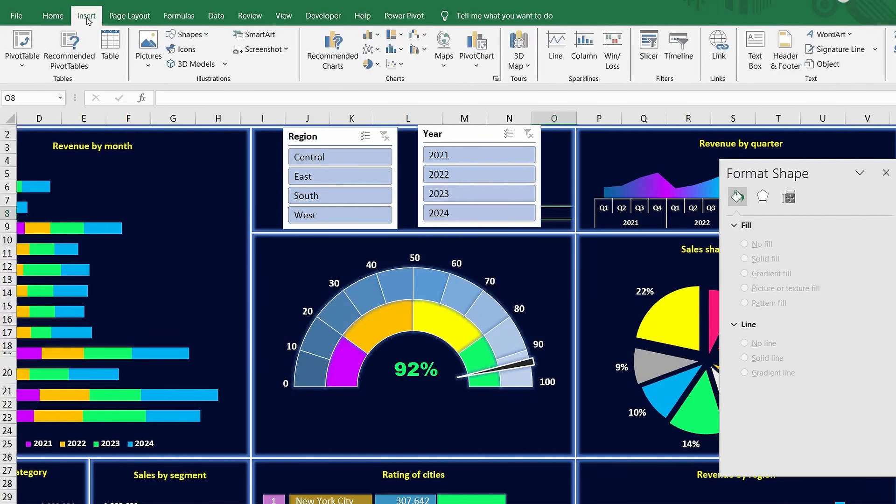
{"action": "left_click", "coordinate": [208, 38]}
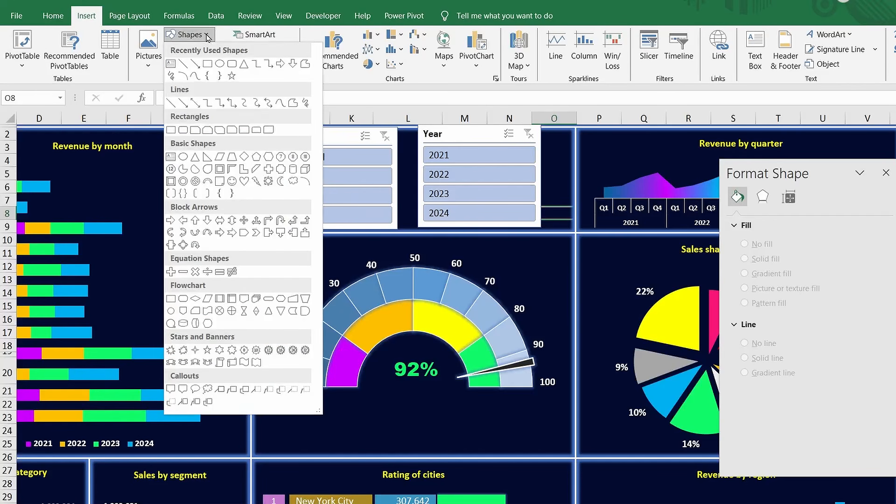
{"action": "left_click", "coordinate": [172, 65]}
{"action": "left_click", "coordinate": [380, 412]}
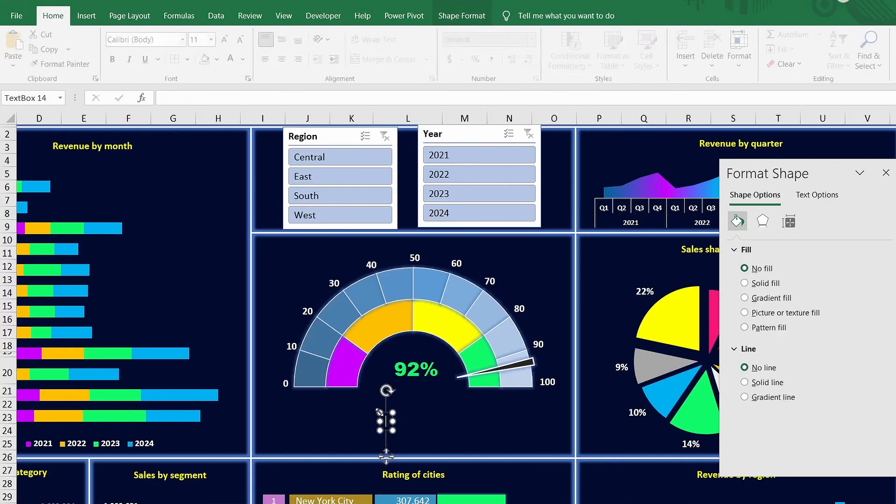
{"action": "key", "text": "ctrl+v"}
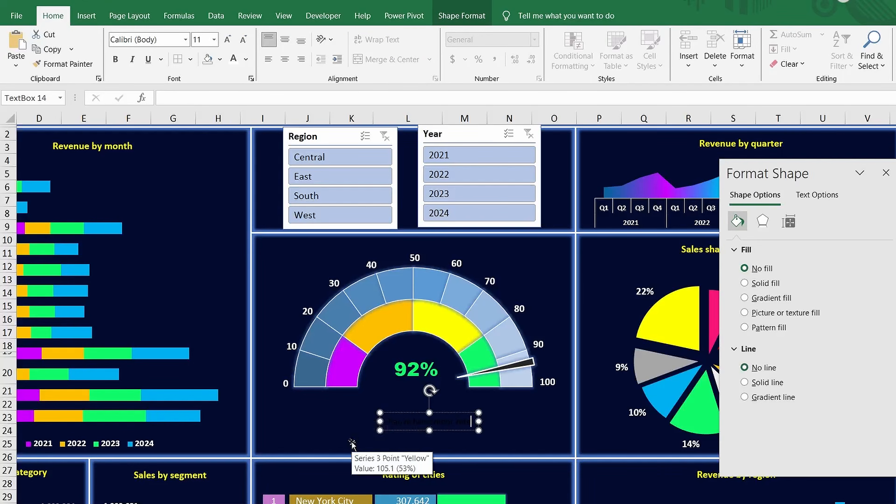
{"action": "key", "text": "ctrl+a"}
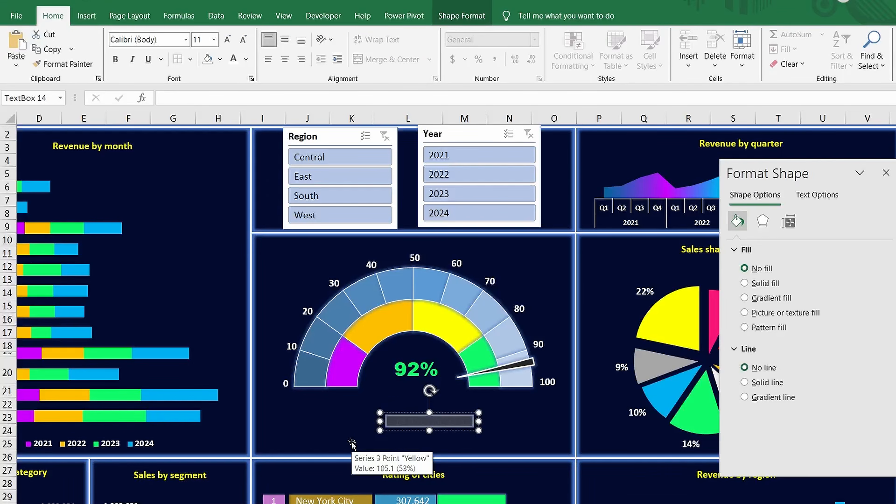
{"action": "left_click", "coordinate": [234, 59]}
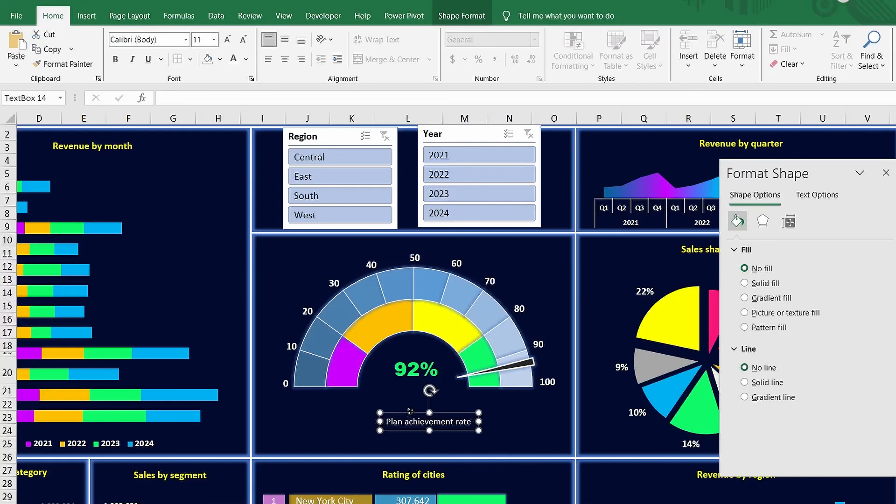
Step: Reduce the "Plan achievement rate" text box to 9 pt and center it directly beneath the percentage inside the speedometer
{"action": "left_click_drag", "start_coordinate": [410, 413], "coordinate": [396, 376]}
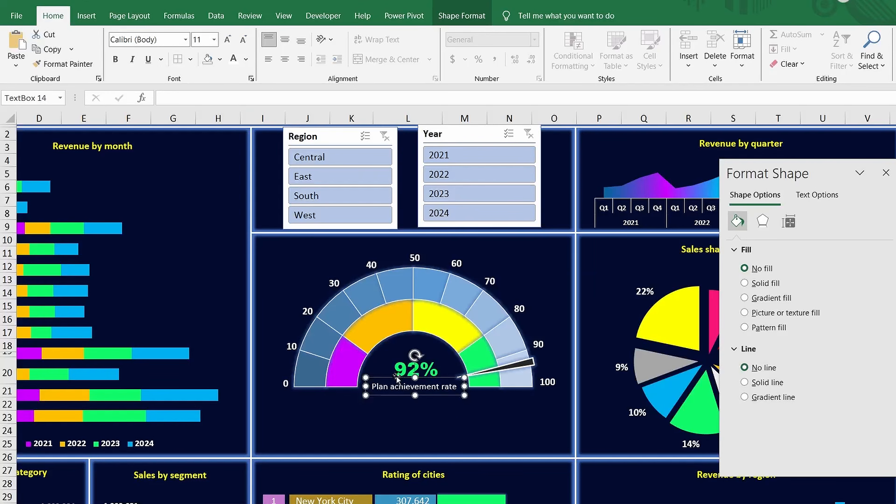
{"action": "left_click", "coordinate": [244, 42]}
{"action": "left_click", "coordinate": [245, 42]}
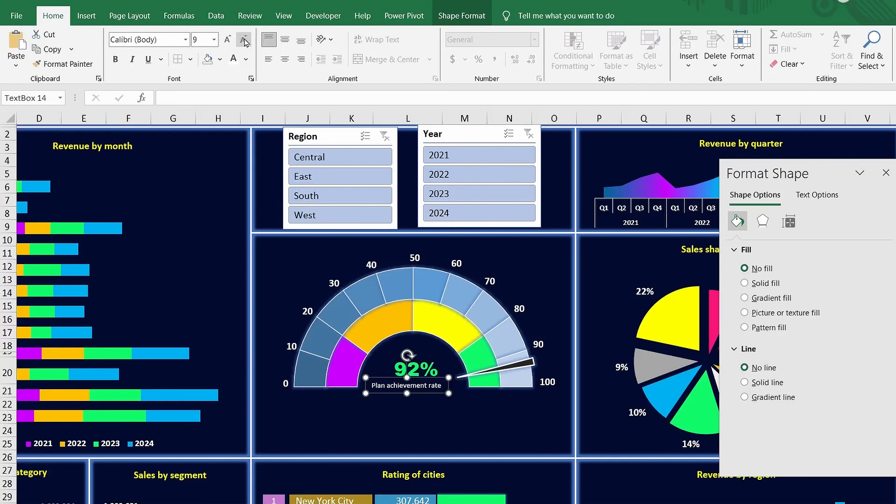
{"action": "key", "text": "Right"}
{"action": "key", "text": "Right"}
{"action": "key", "text": "Right"}
{"action": "key", "text": "Right"}
{"action": "key", "text": "Right"}
{"action": "key", "text": "Right"}
{"action": "key", "text": "Right"}
{"action": "key", "text": "Right"}
{"action": "key", "text": "Right"}
{"action": "key", "text": "Right"}
{"action": "key", "text": "Up"}
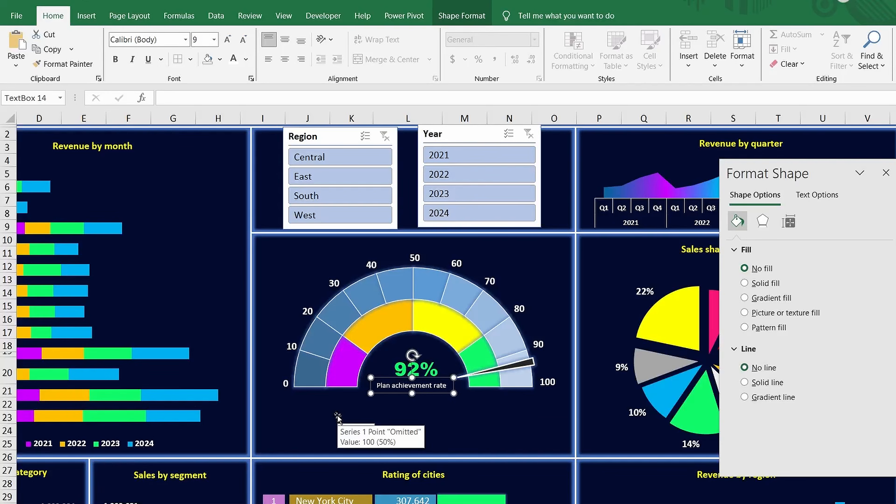
Step: Copy the Sales by category PivotTable and paste it at B129, below the speedometer tables
{"action": "left_click", "coordinate": [562, 225]}
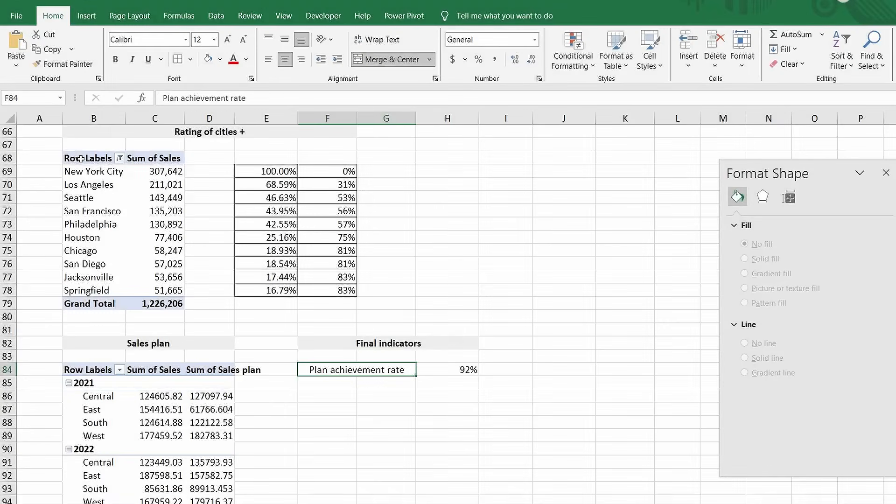
{"action": "scroll", "coordinate": [80, 159], "scroll_direction": "up", "scroll_amount": 7}
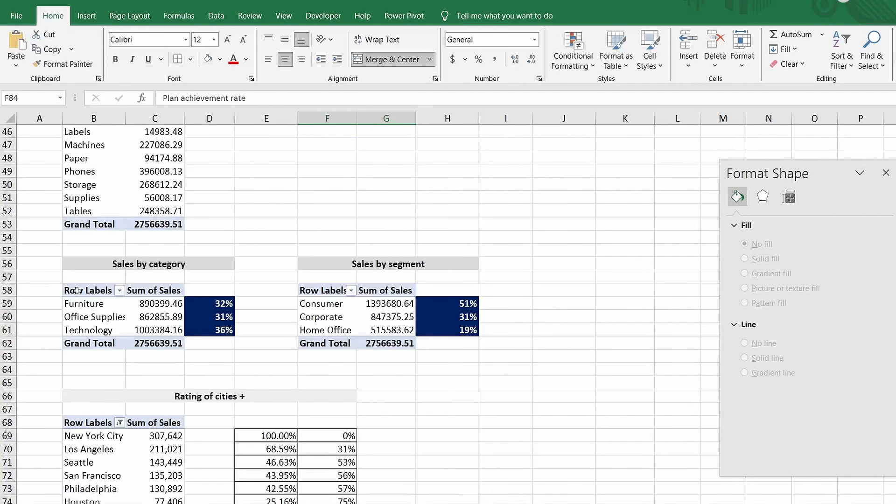
{"action": "left_click_drag", "start_coordinate": [75, 290], "coordinate": [146, 343]}
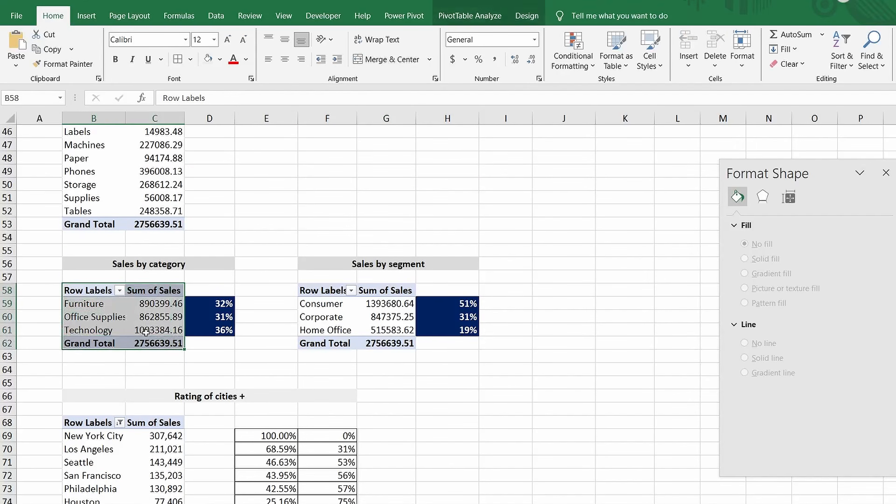
{"action": "scroll", "coordinate": [146, 329], "scroll_direction": "down", "scroll_amount": 13}
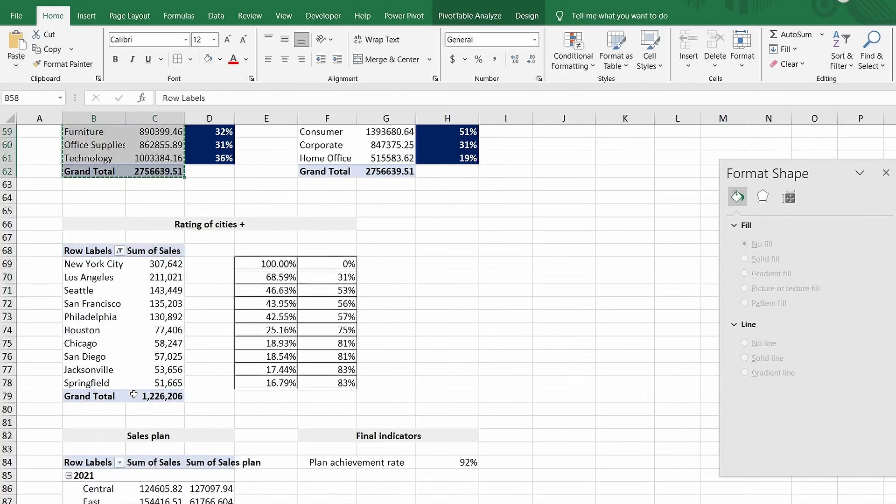
{"action": "scroll", "coordinate": [133, 394], "scroll_direction": "down", "scroll_amount": 9}
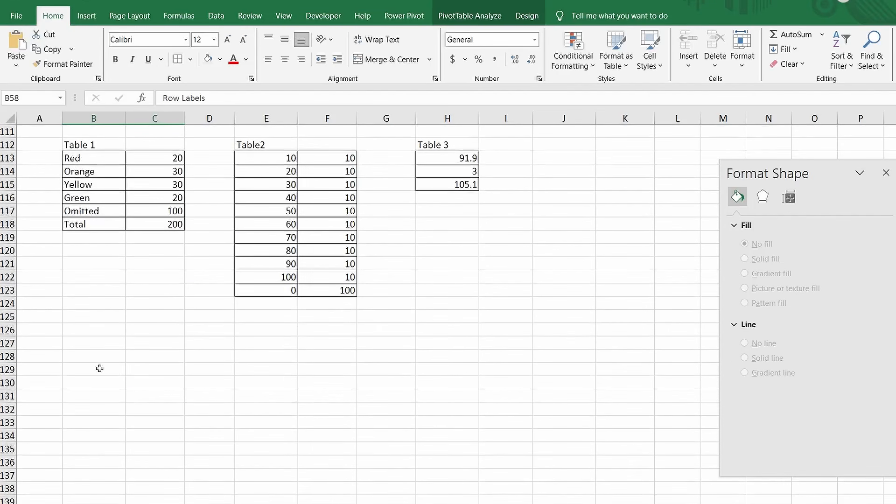
{"action": "left_click", "coordinate": [99, 369]}
{"action": "key", "text": "ctrl+v"}
Step: Paste two more copies of the category PivotTable at E129 and H129
{"action": "left_click", "coordinate": [271, 367]}
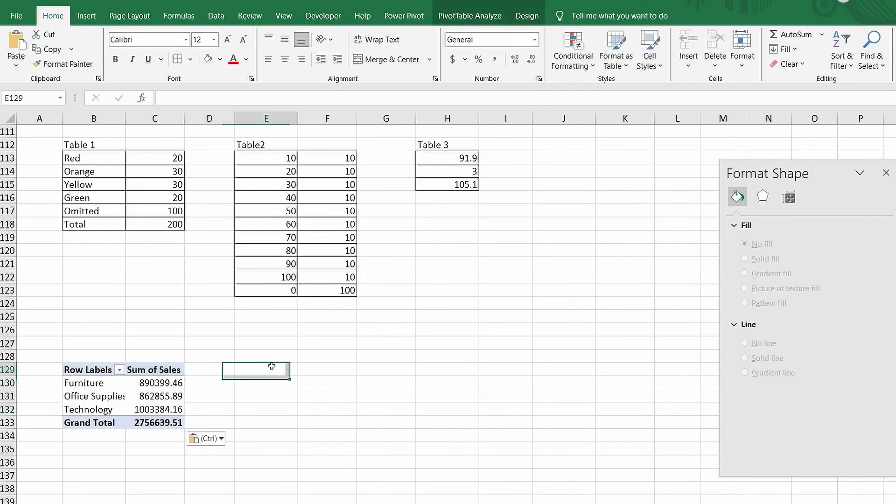
{"action": "key", "text": "ctrl+v"}
{"action": "left_click", "coordinate": [439, 365]}
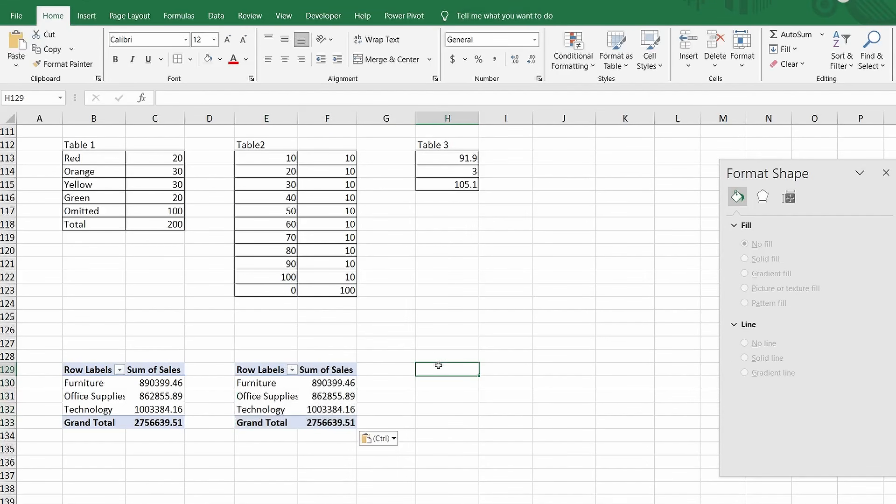
{"action": "key", "text": "ctrl+v"}
{"action": "key", "text": "Escape"}
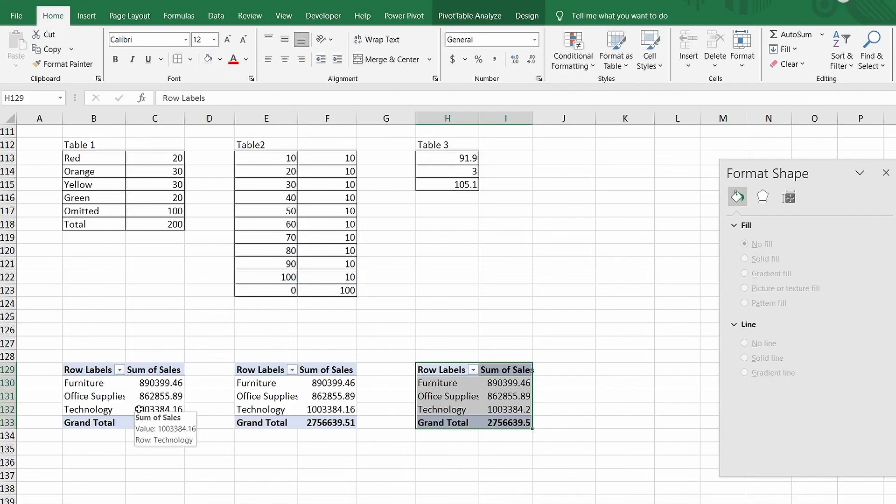
Step: Replace Category with Year as the row field of the PivotTable at B129
{"action": "left_click", "coordinate": [117, 398]}
{"action": "left_click", "coordinate": [147, 396]}
{"action": "scroll", "coordinate": [431, 249], "scroll_direction": "down", "scroll_amount": 3}
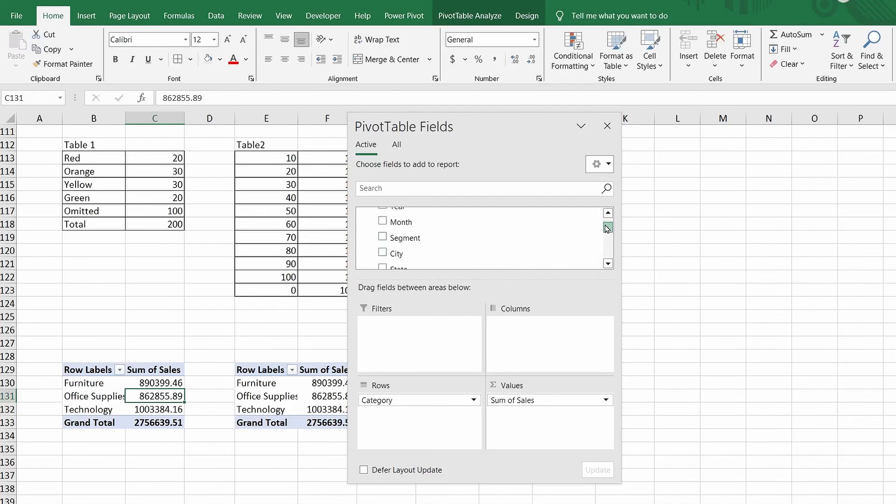
{"action": "left_click", "coordinate": [461, 237]}
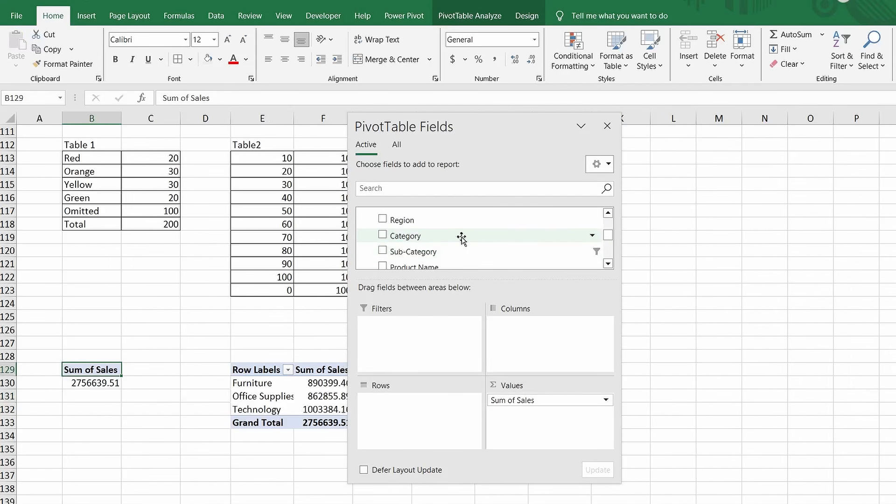
{"action": "scroll", "coordinate": [428, 227], "scroll_direction": "up", "scroll_amount": 3}
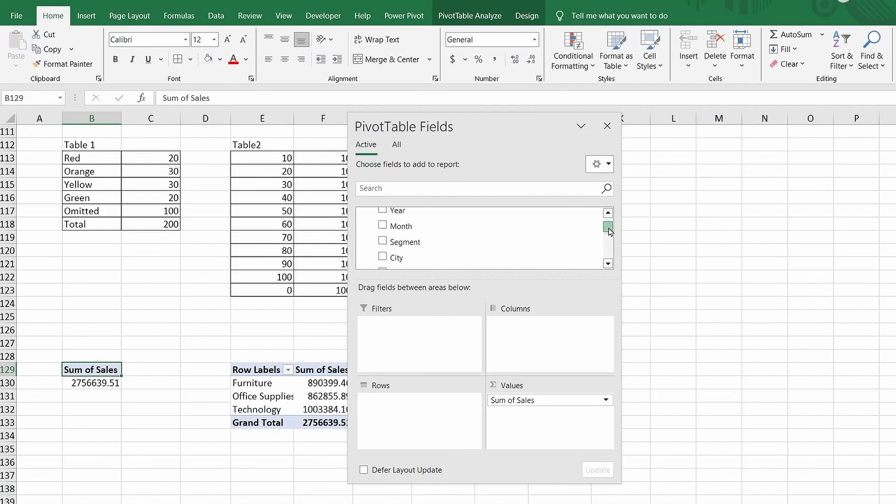
{"action": "scroll", "coordinate": [425, 222], "scroll_direction": "up", "scroll_amount": 1}
{"action": "right_click", "coordinate": [414, 216]}
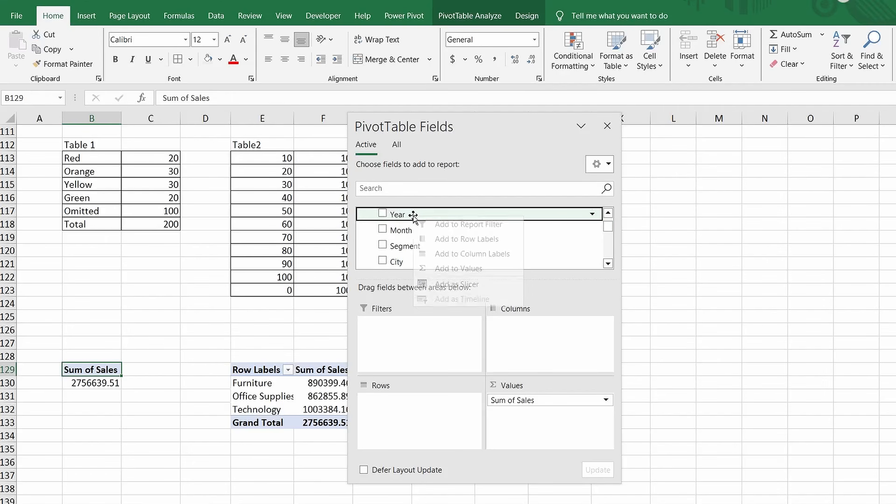
{"action": "left_click", "coordinate": [446, 238]}
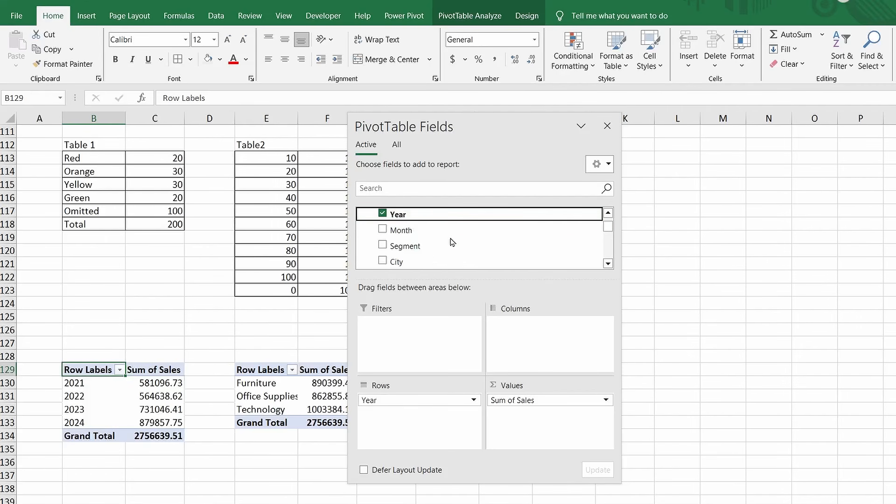
Step: Replace Sales with Quantity as the value field of the PivotTable at B129
{"action": "scroll", "coordinate": [609, 231], "scroll_direction": "down", "scroll_amount": 4}
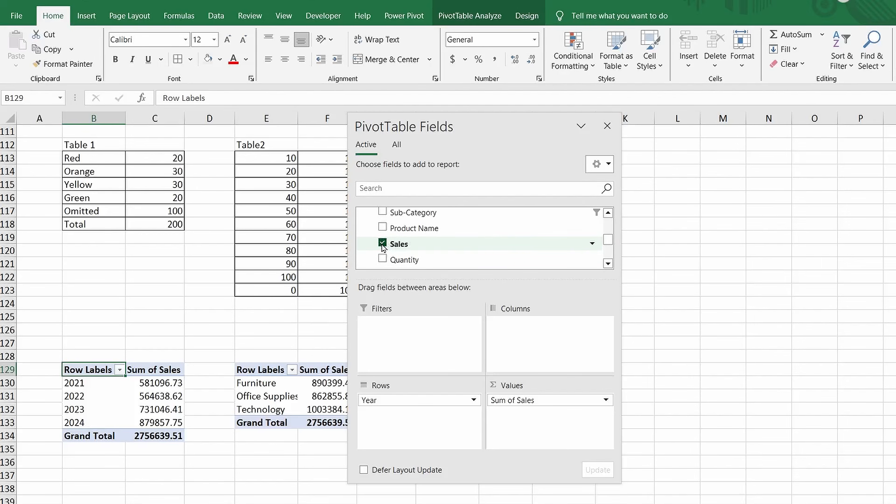
{"action": "left_click", "coordinate": [383, 243]}
{"action": "right_click", "coordinate": [403, 259]}
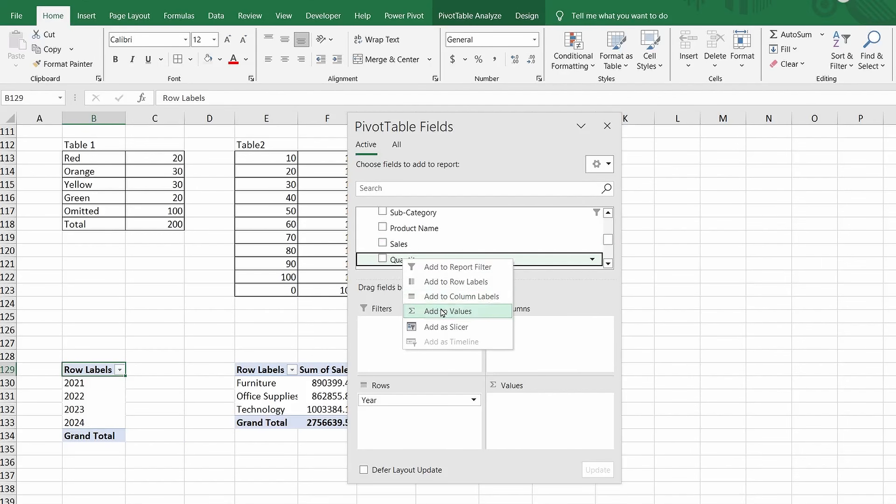
{"action": "left_click", "coordinate": [442, 312]}
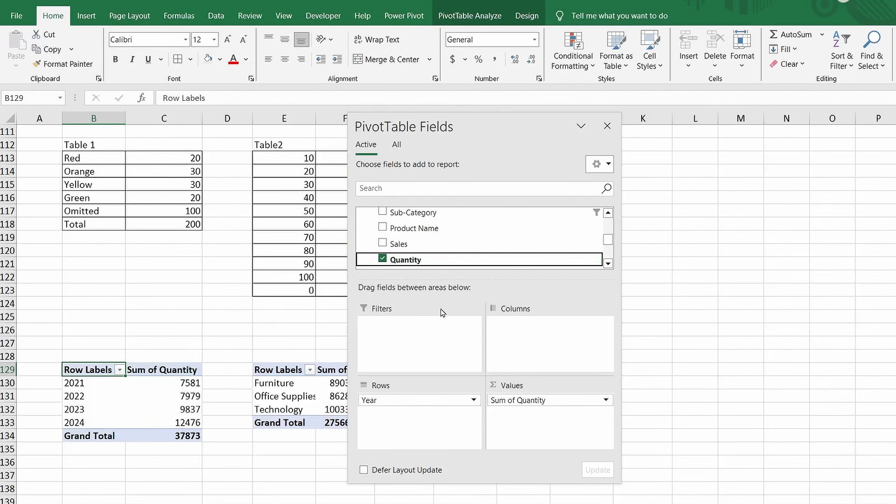
{"action": "left_click_drag", "start_coordinate": [494, 132], "coordinate": [628, 149]}
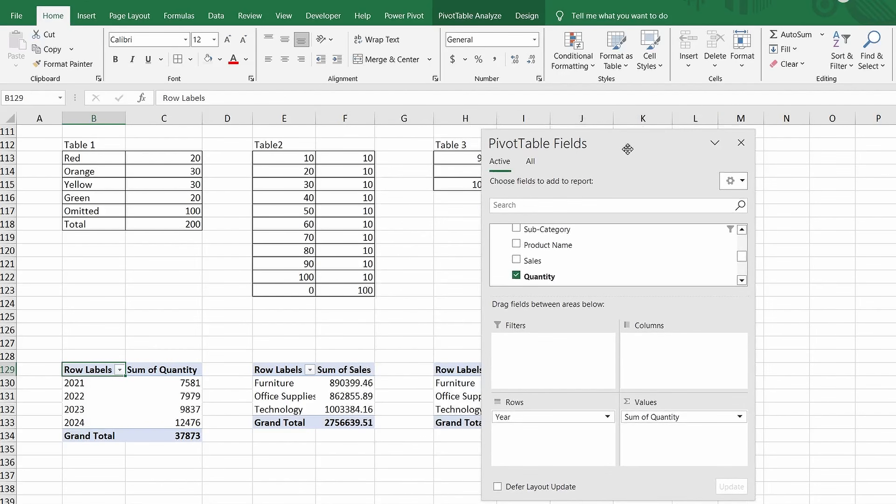
Step: Merge and center F85:G85 under Final indicators and enter the label "Quantity of goods"
{"action": "left_click", "coordinate": [336, 336]}
{"action": "scroll", "coordinate": [336, 336], "scroll_direction": "up", "scroll_amount": 13}
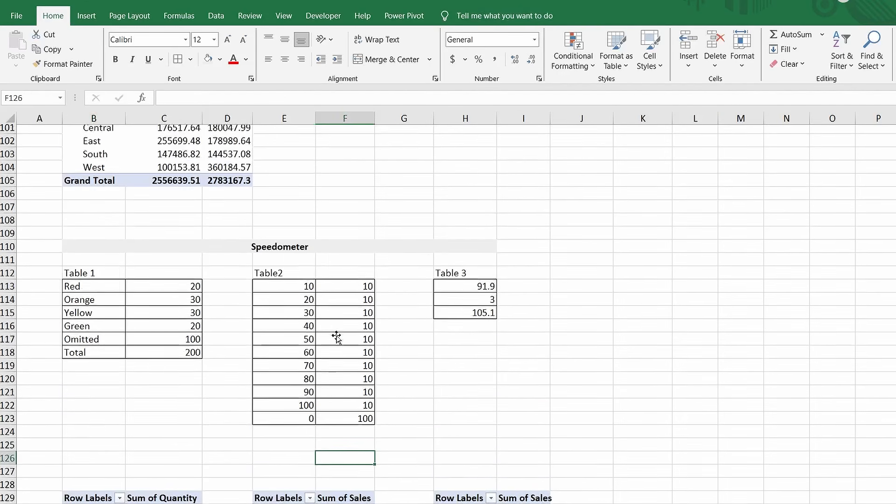
{"action": "scroll", "coordinate": [336, 336], "scroll_direction": "up", "scroll_amount": 1}
{"action": "left_click_drag", "start_coordinate": [336, 318], "coordinate": [382, 319]}
{"action": "left_click", "coordinate": [392, 59]}
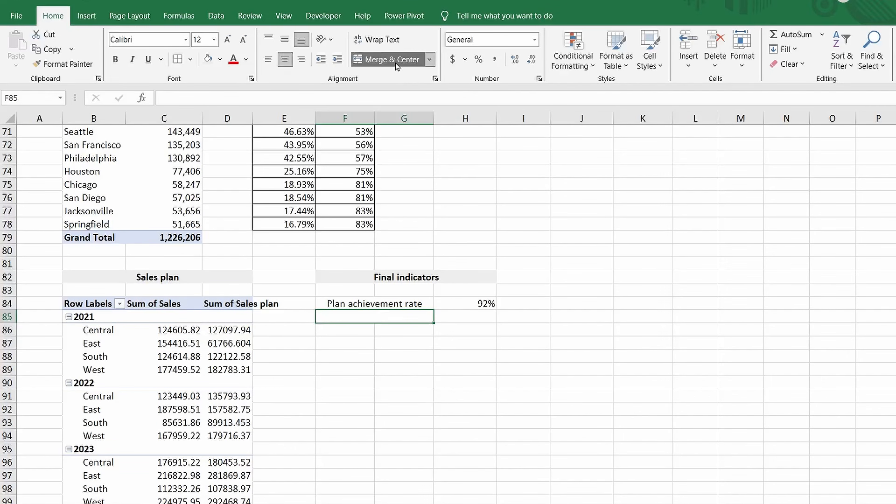
{"action": "type", "text": "Quan"}
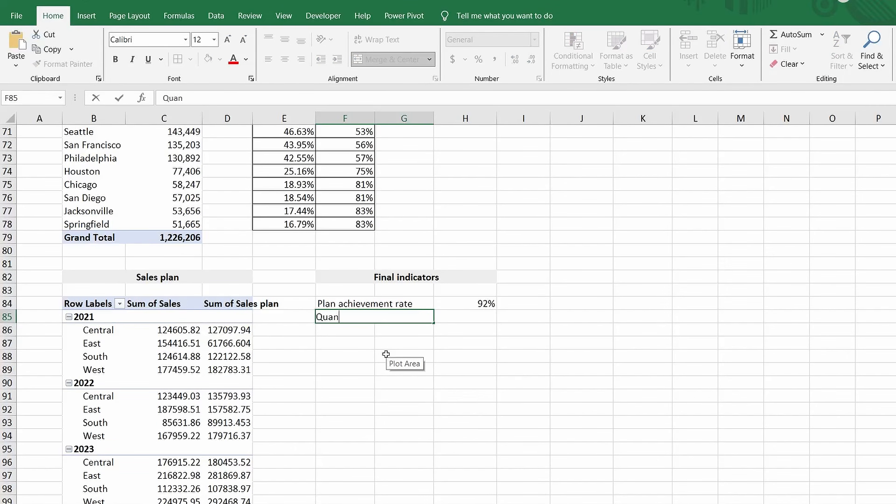
{"action": "type", "text": "tity of goods"}
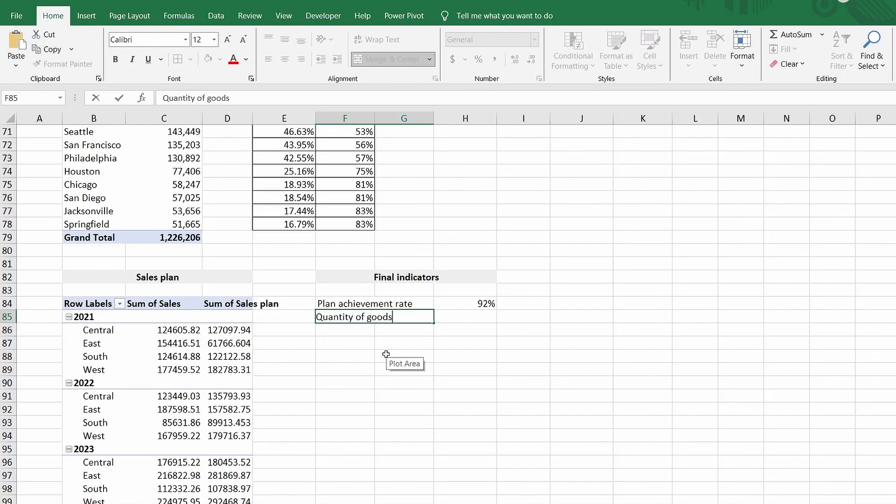
Step: Left-align the Quantity of goods label in F85 and link H85 to the Sum of Quantity grand total in C134
{"action": "key", "text": "ctrl+Return"}
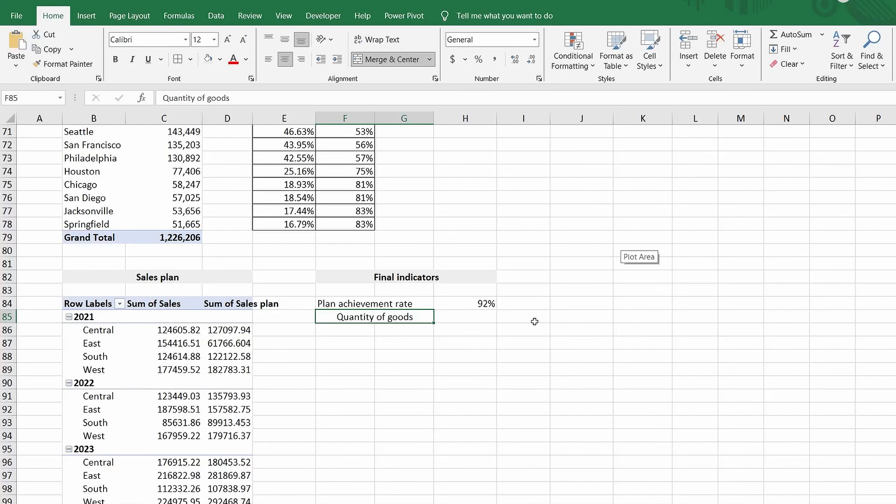
{"action": "left_click", "coordinate": [268, 59]}
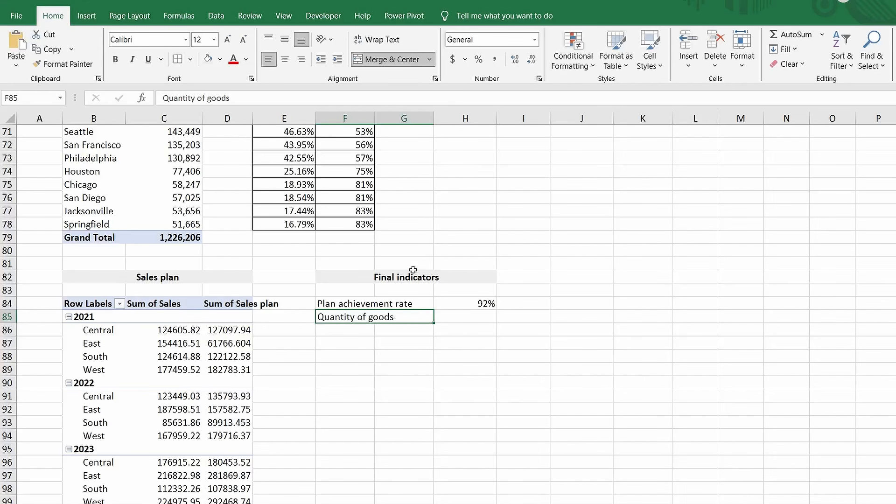
{"action": "left_click", "coordinate": [474, 312]}
{"action": "type", "text": "="}
{"action": "scroll", "coordinate": [355, 384], "scroll_direction": "down", "scroll_amount": 10}
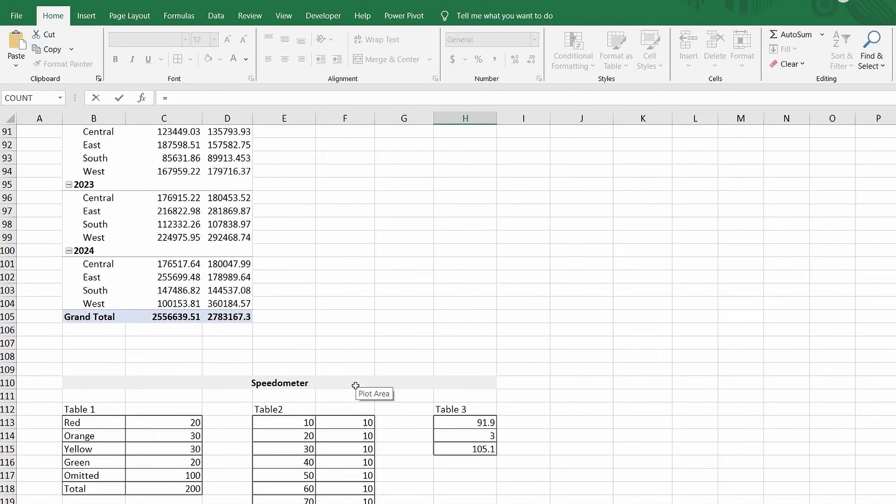
{"action": "scroll", "coordinate": [355, 386], "scroll_direction": "down", "scroll_amount": 5}
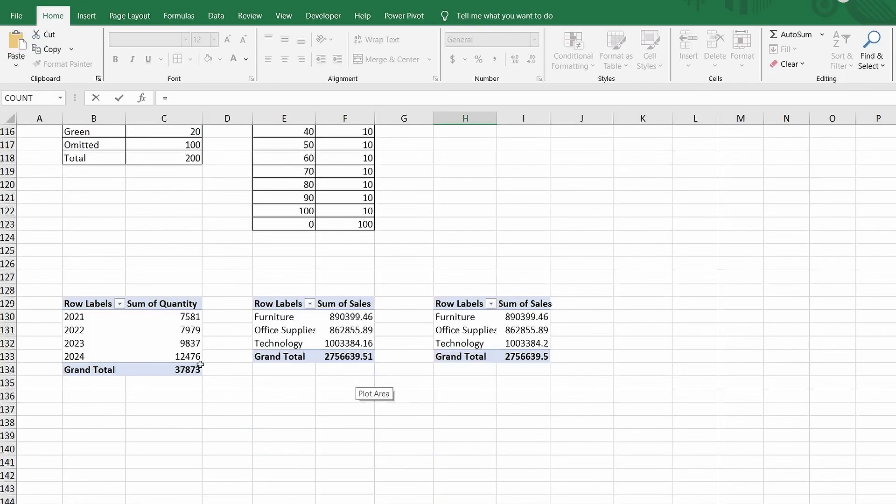
{"action": "left_click", "coordinate": [182, 369]}
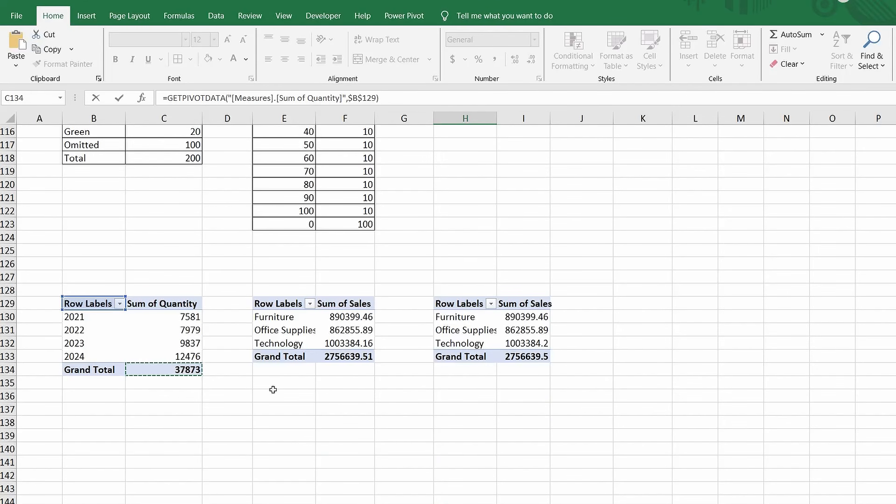
{"action": "key", "text": "Return"}
{"action": "scroll", "coordinate": [273, 390], "scroll_direction": "up", "scroll_amount": 7}
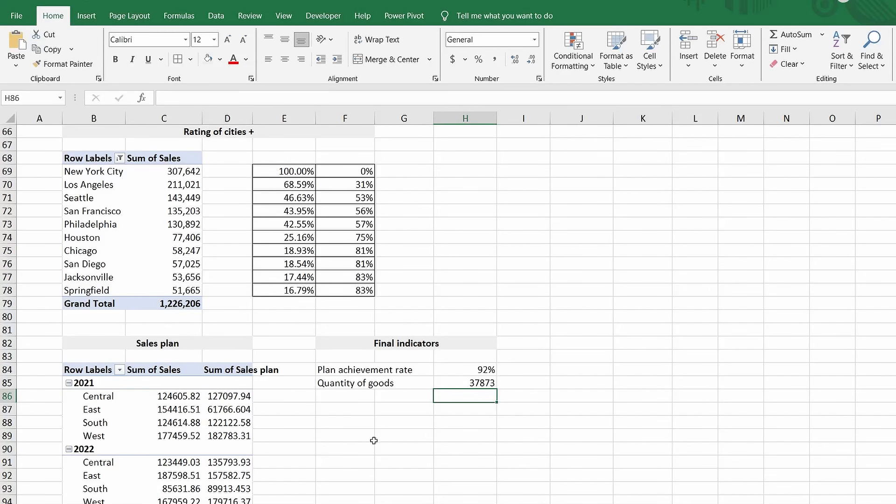
Step: Copy the label text from F85 and use it to name the PivotTable at B129 "Quantity of goods"
{"action": "scroll", "coordinate": [372, 442], "scroll_direction": "down", "scroll_amount": 3}
{"action": "left_click", "coordinate": [366, 252]}
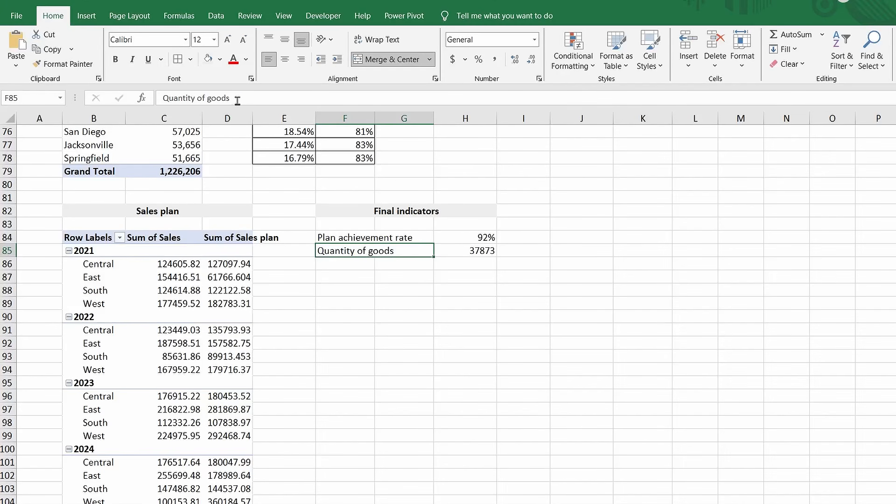
{"action": "left_click_drag", "start_coordinate": [232, 98], "coordinate": [163, 98]}
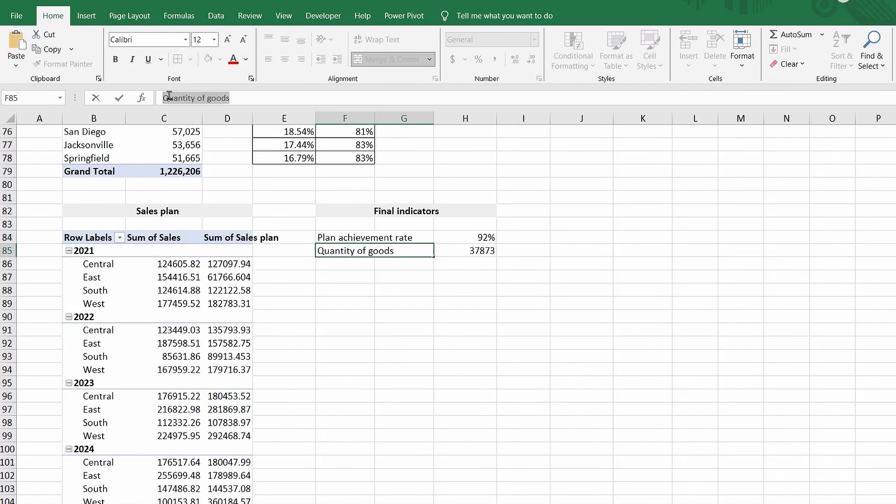
{"action": "scroll", "coordinate": [201, 436], "scroll_direction": "down", "scroll_amount": 13}
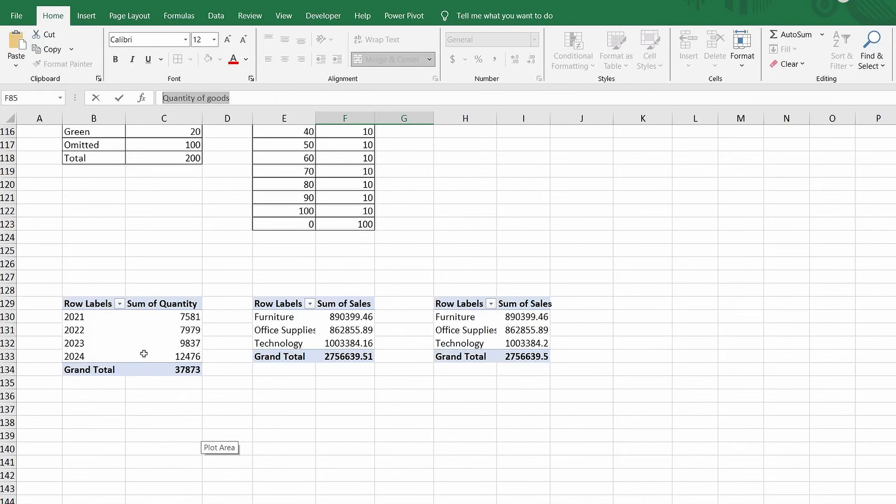
{"action": "left_click", "coordinate": [123, 327]}
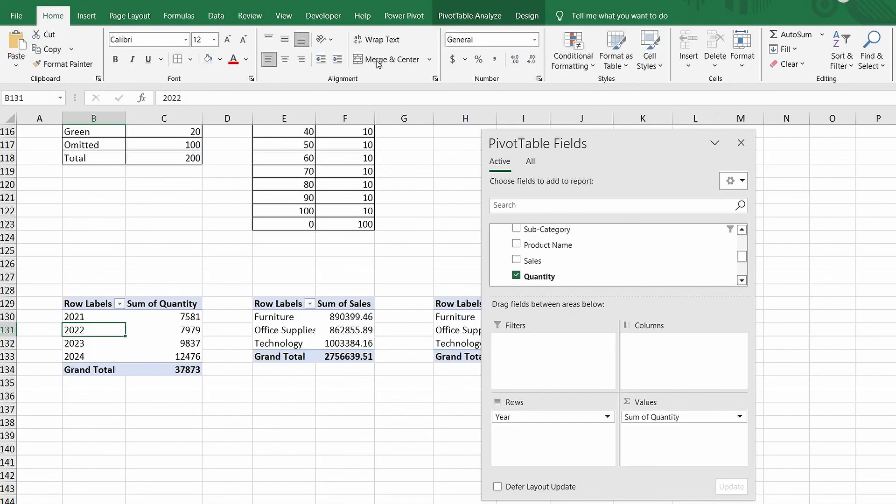
{"action": "left_click", "coordinate": [472, 16]}
{"action": "left_click", "coordinate": [51, 48]}
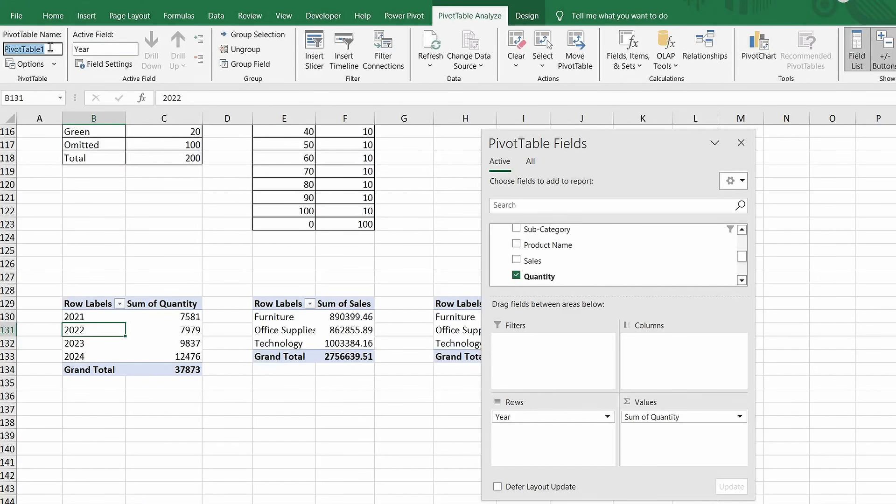
{"action": "type", "text": "Quantity of goods"}
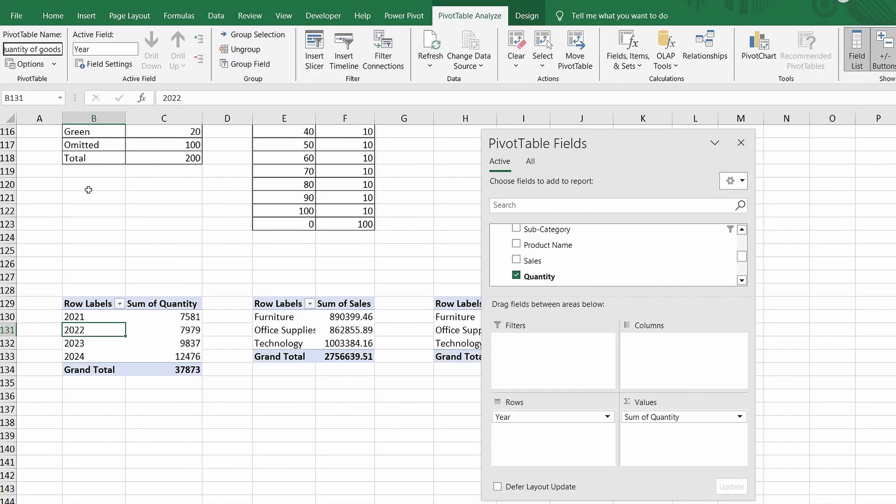
Step: Merge and center B127:C127 as a bold, light grey header and enter the title "Quantity of goods"
{"action": "left_click", "coordinate": [100, 276]}
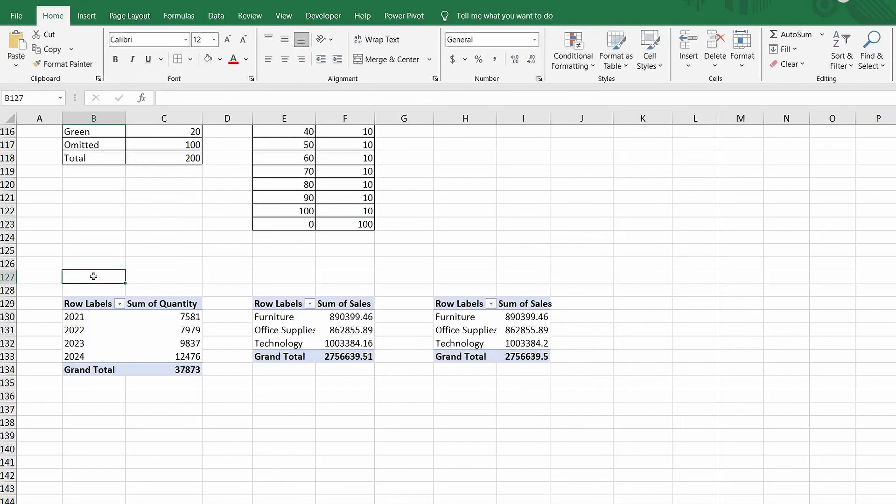
{"action": "left_click_drag", "start_coordinate": [93, 276], "coordinate": [162, 276]}
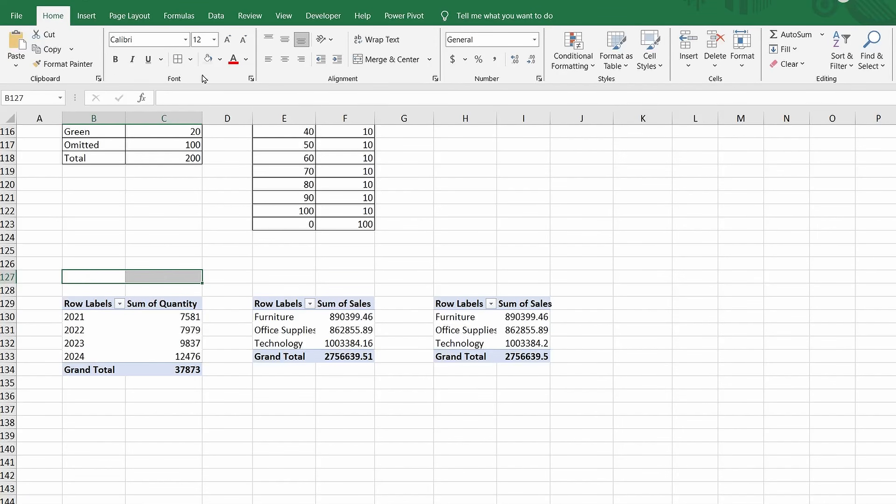
{"action": "left_click", "coordinate": [116, 60]}
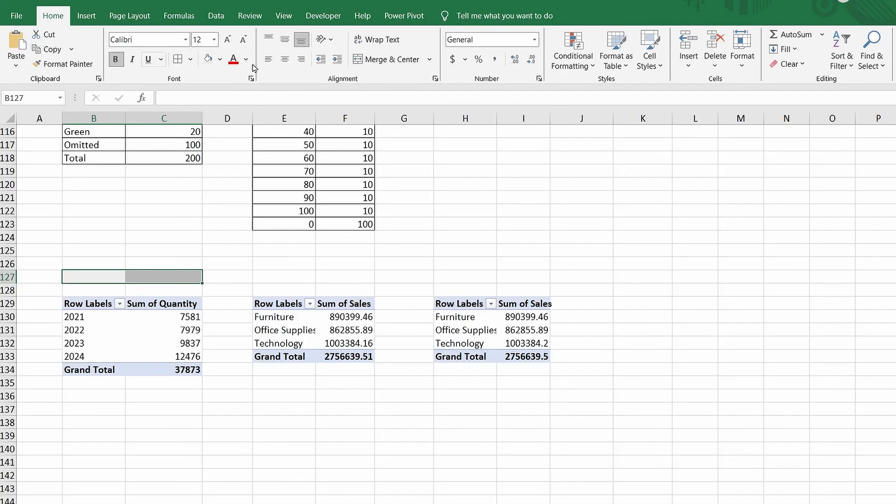
{"action": "left_click", "coordinate": [389, 59]}
{"action": "left_click", "coordinate": [215, 101]}
{"action": "type", "text": "Quantity of goods"}
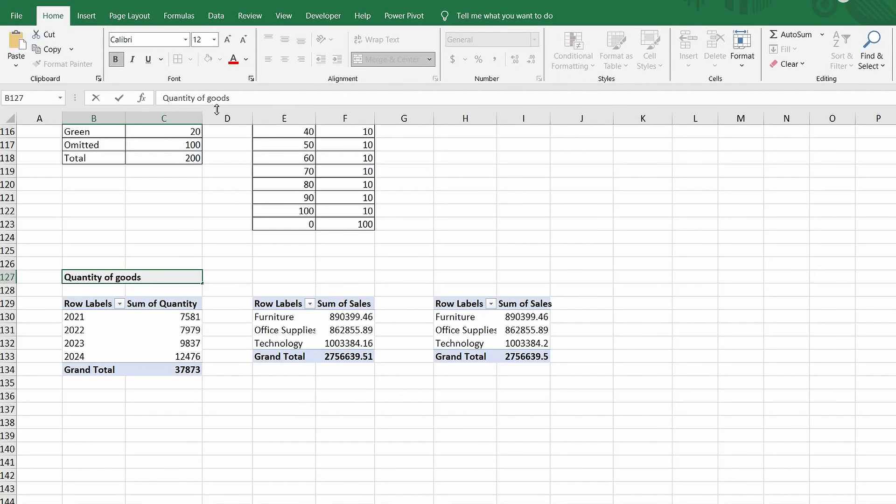
{"action": "key", "text": "Return"}
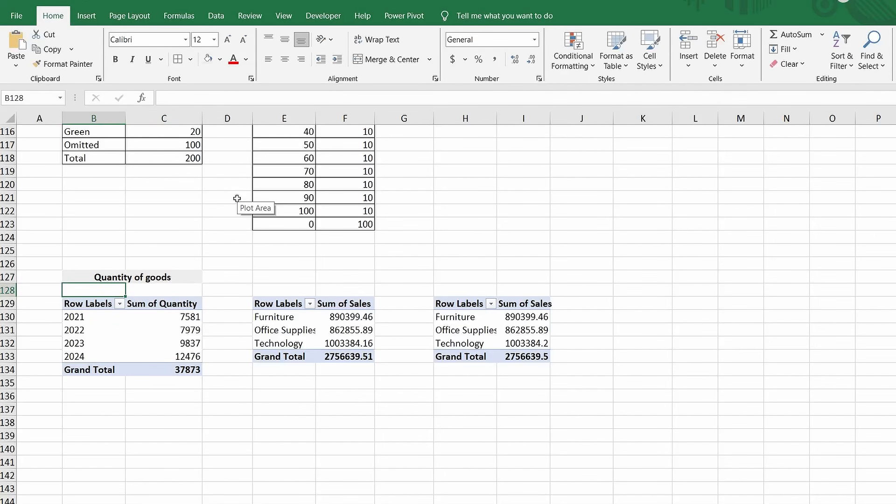
Step: Replace Category with Year as the row field of the PivotTable at E129
{"action": "left_click", "coordinate": [299, 333]}
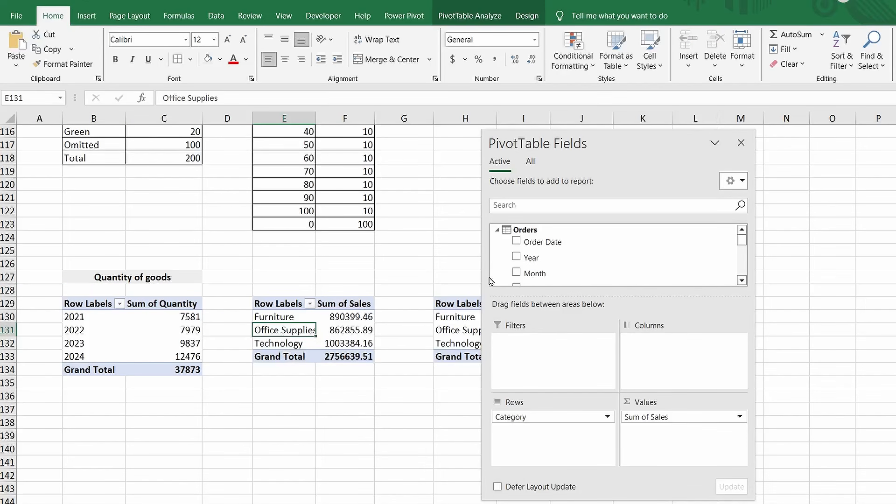
{"action": "left_click_drag", "start_coordinate": [742, 240], "coordinate": [739, 252]}
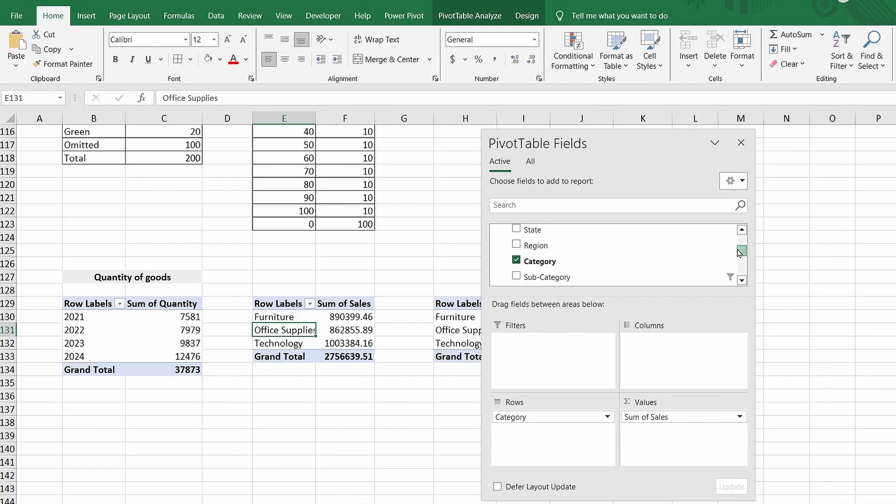
{"action": "left_click", "coordinate": [518, 262]}
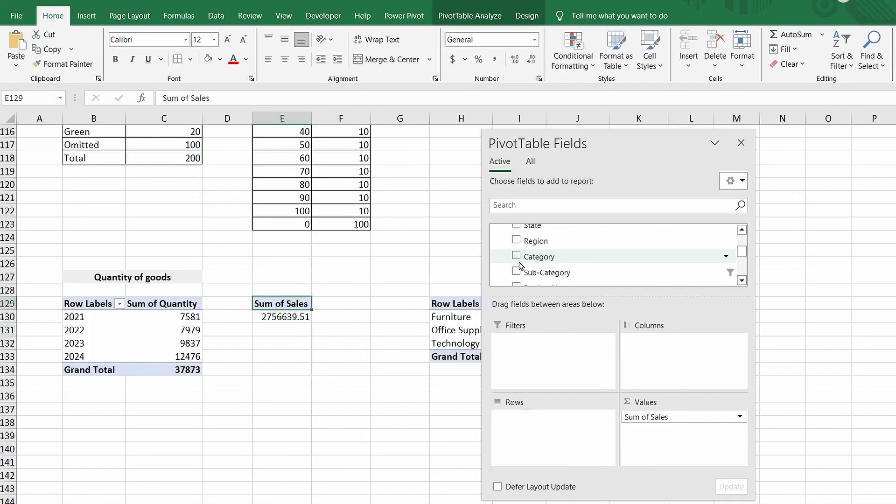
{"action": "scroll", "coordinate": [522, 265], "scroll_direction": "up", "scroll_amount": 5}
{"action": "right_click", "coordinate": [531, 258]}
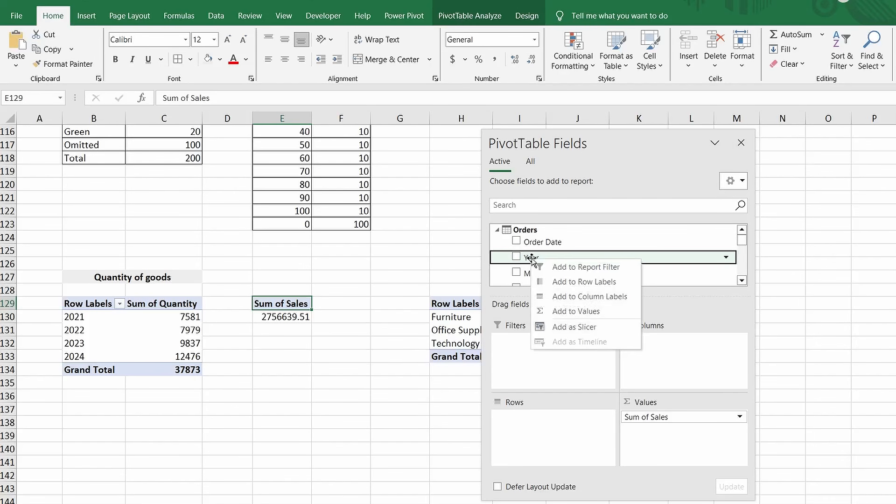
{"action": "left_click", "coordinate": [562, 284]}
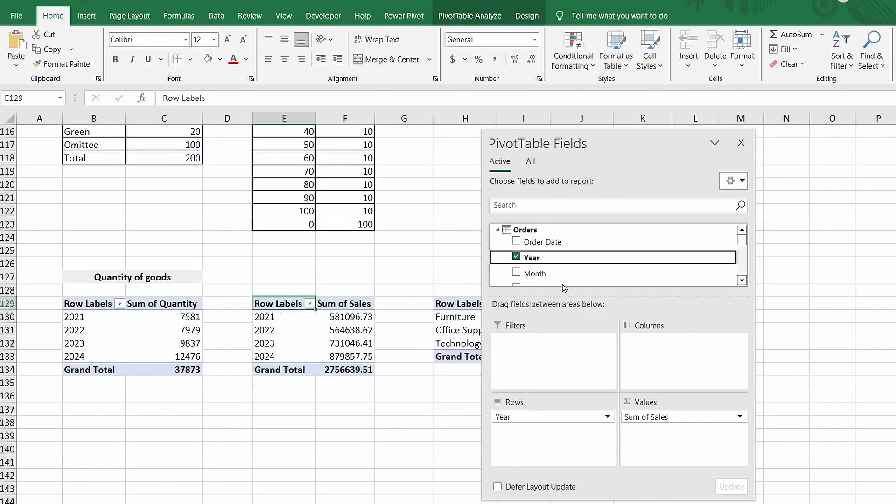
Step: Merge F86:G86 under Final indicators, left-align it and enter the label "Revenue amount"
{"action": "scroll", "coordinate": [400, 422], "scroll_direction": "up", "scroll_amount": 17}
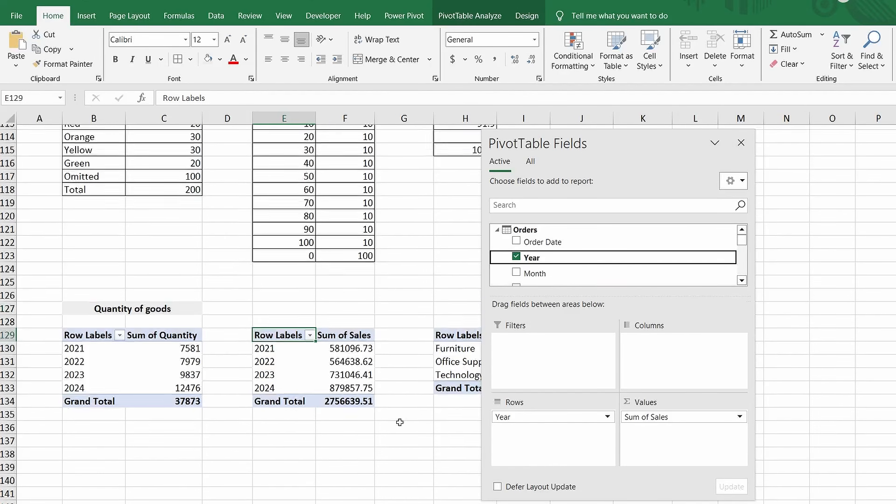
{"action": "left_click_drag", "start_coordinate": [341, 396], "coordinate": [381, 399]}
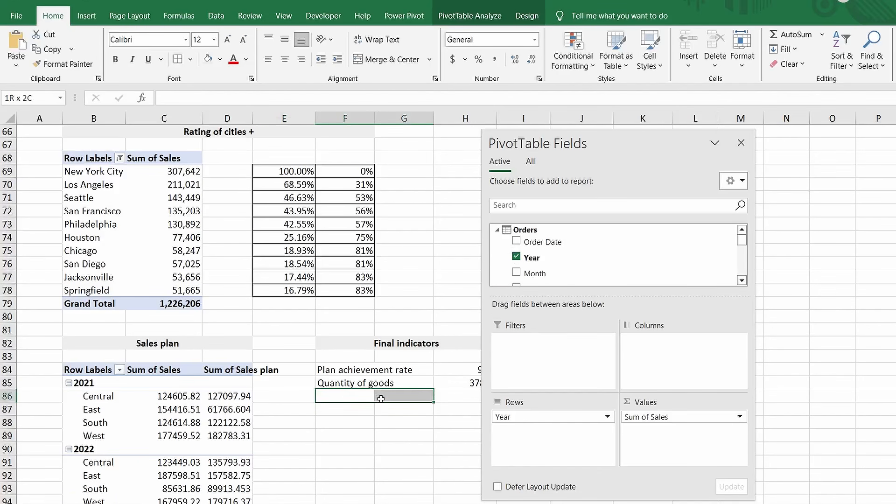
{"action": "left_click", "coordinate": [429, 61]}
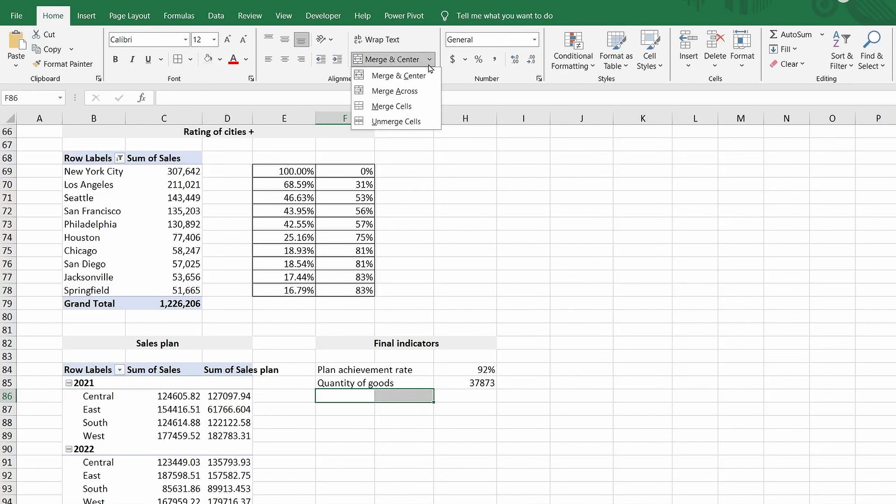
{"action": "left_click", "coordinate": [383, 106]}
{"action": "left_click", "coordinate": [268, 59]}
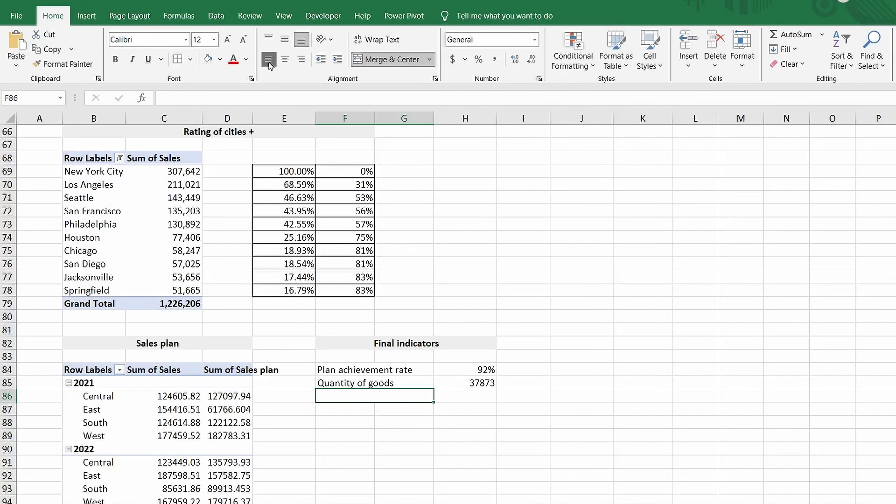
{"action": "type", "text": "R"}
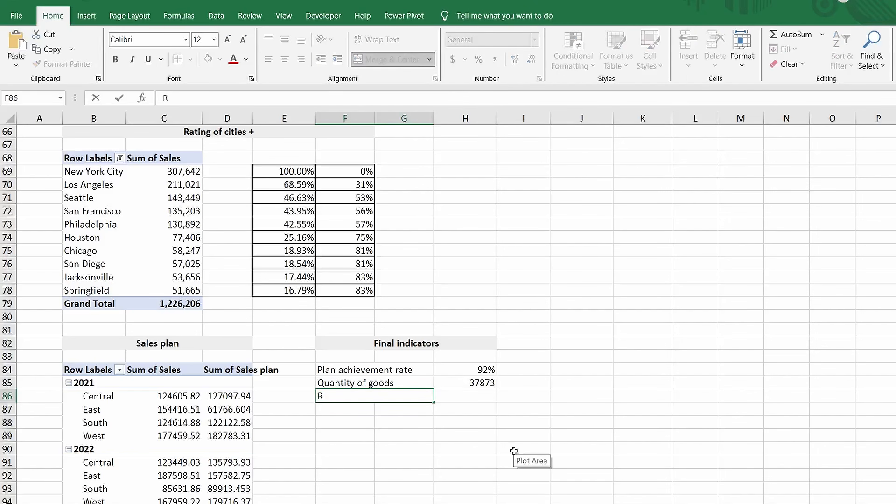
{"action": "type", "text": "evenue amount"}
{"action": "key", "text": "Tab"}
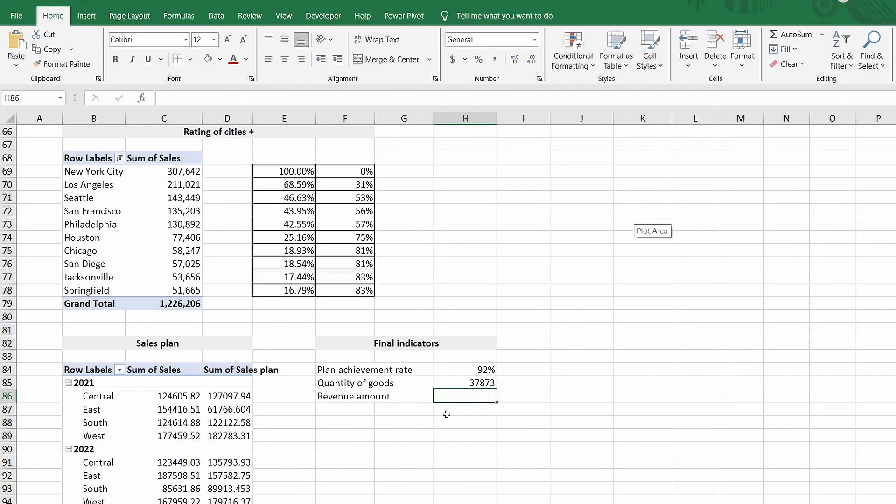
Step: Link H86 to the Sum of Sales grand total in F134 of the PivotTable at E129
{"action": "type", "text": "="}
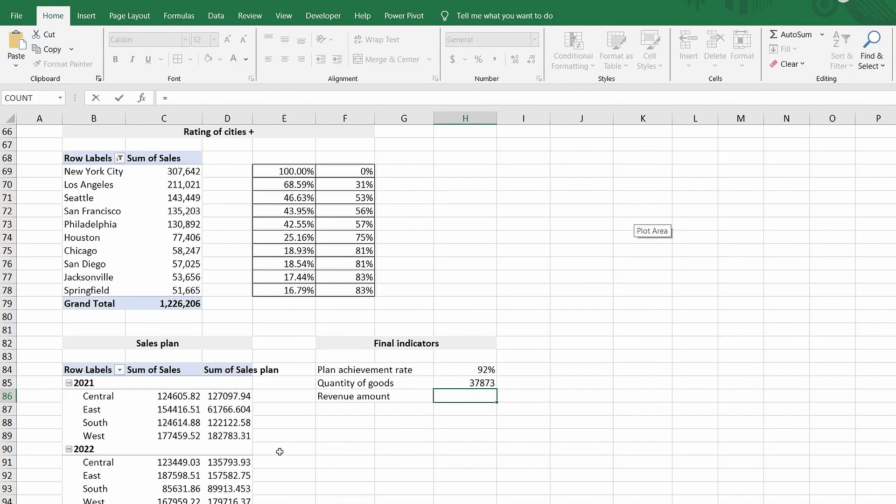
{"action": "scroll", "coordinate": [279, 451], "scroll_direction": "down", "scroll_amount": 18}
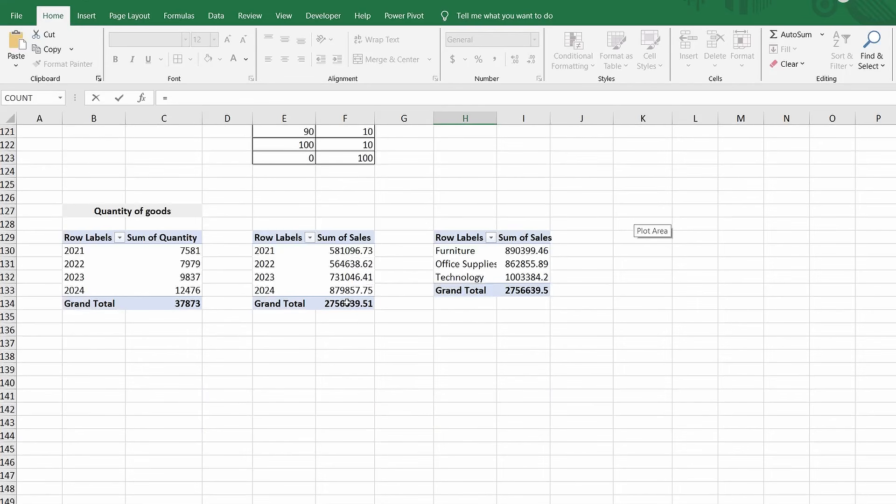
{"action": "left_click", "coordinate": [351, 304]}
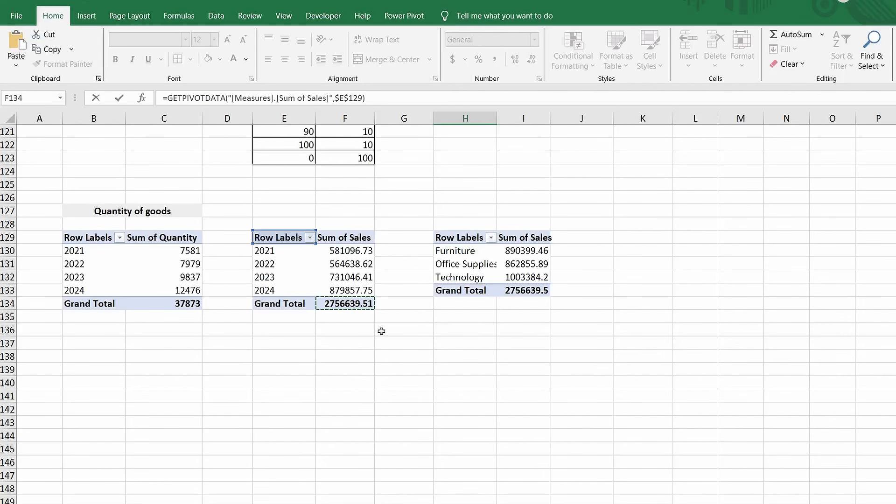
{"action": "key", "text": "Return"}
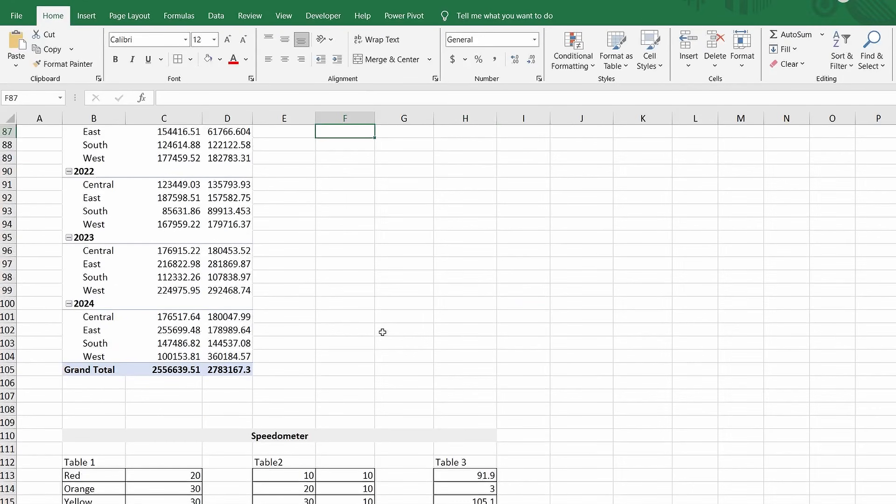
Step: Copy the "Revenue amount" label text from F86 and use it as the name of the PivotTable at E129
{"action": "scroll", "coordinate": [382, 332], "scroll_direction": "up", "scroll_amount": 5}
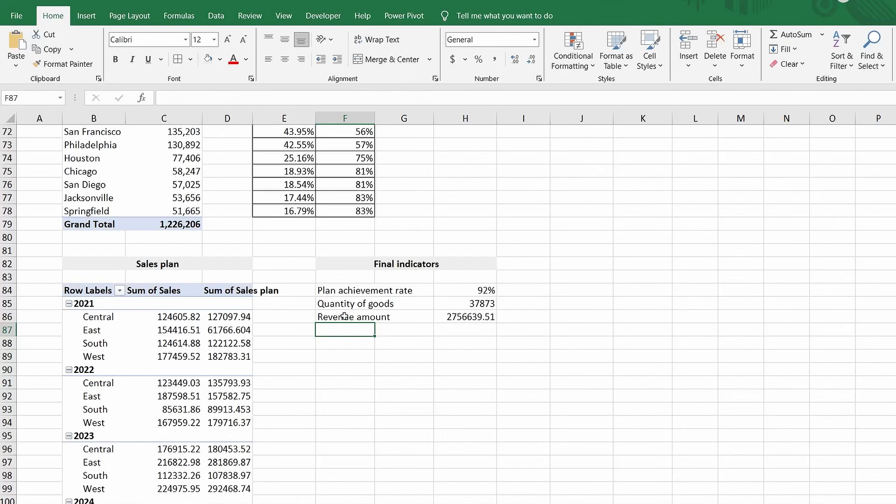
{"action": "left_click", "coordinate": [344, 317]}
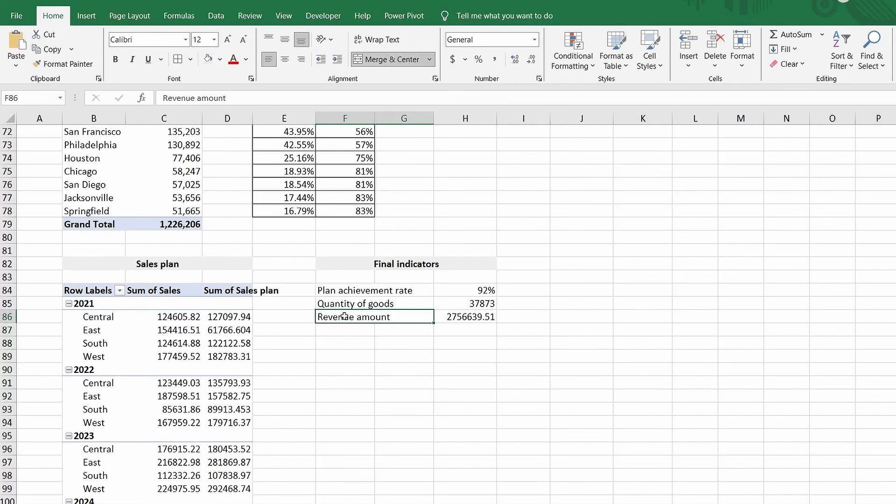
{"action": "left_click", "coordinate": [238, 98]}
{"action": "left_click_drag", "start_coordinate": [236, 98], "coordinate": [163, 98]}
{"action": "key", "text": "ctrl+c"}
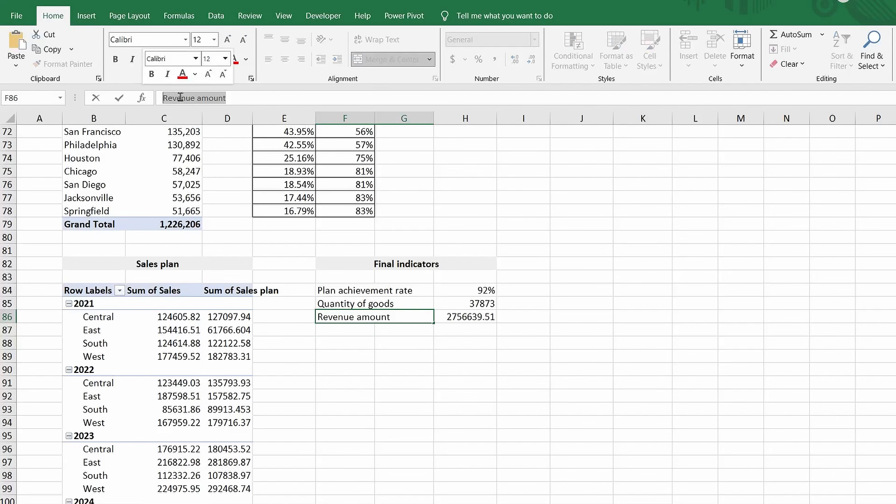
{"action": "scroll", "coordinate": [274, 392], "scroll_direction": "down", "scroll_amount": 13}
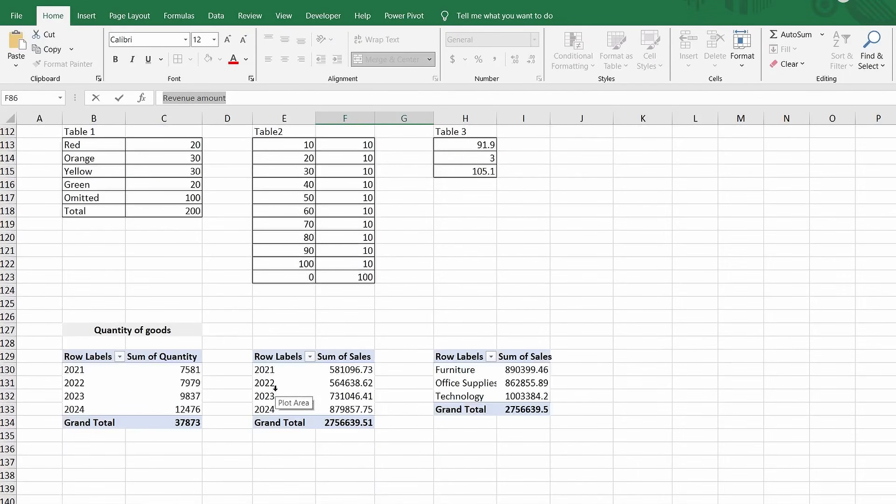
{"action": "left_click", "coordinate": [286, 376]}
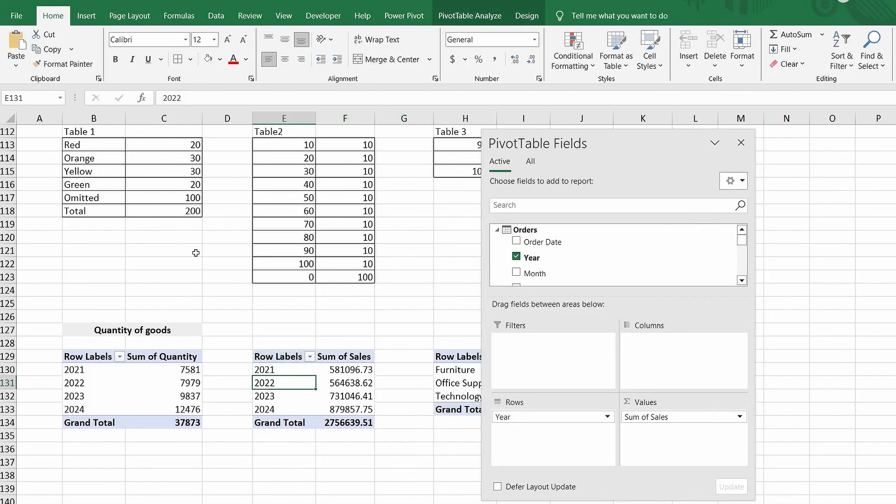
{"action": "left_click", "coordinate": [470, 15]}
{"action": "left_click", "coordinate": [50, 47]}
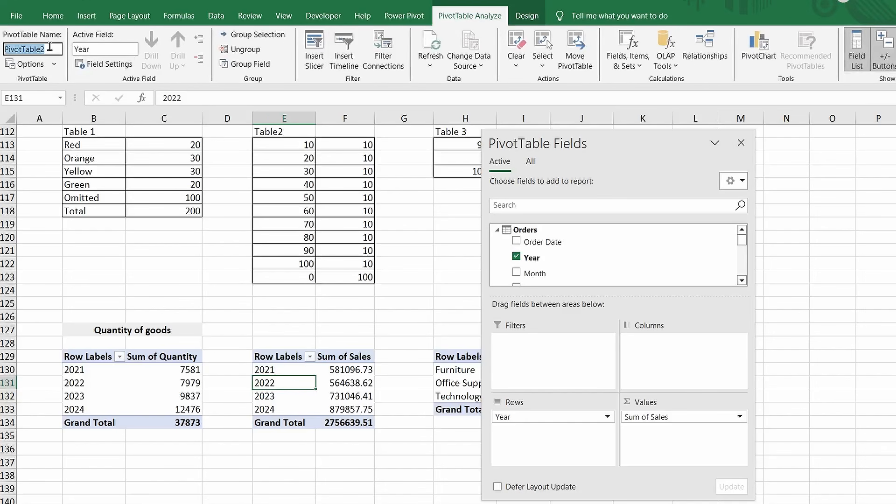
{"action": "key", "text": "ctrl+v"}
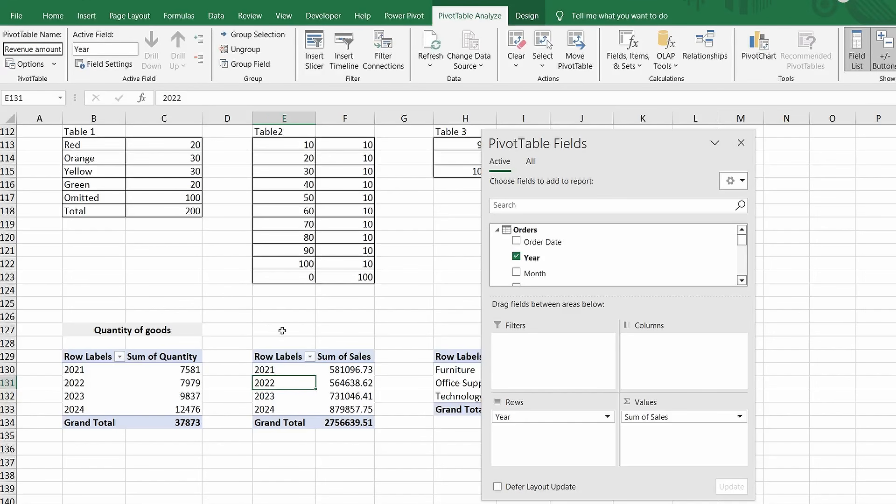
Step: Merge and center E127:F127 as a bold, light grey header and paste the title "Revenue amount"
{"action": "left_click_drag", "start_coordinate": [284, 330], "coordinate": [343, 329]}
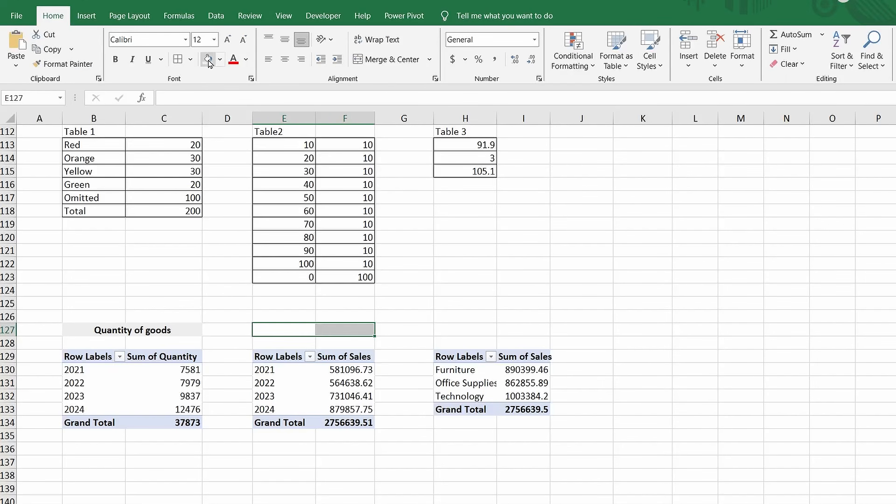
{"action": "left_click", "coordinate": [386, 59]}
{"action": "left_click", "coordinate": [115, 59]}
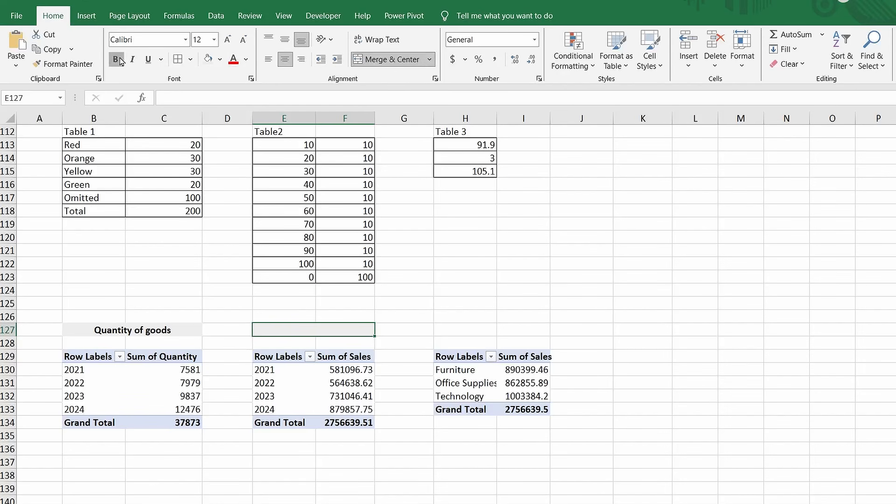
{"action": "left_click", "coordinate": [234, 97]}
{"action": "key", "text": "ctrl+v"}
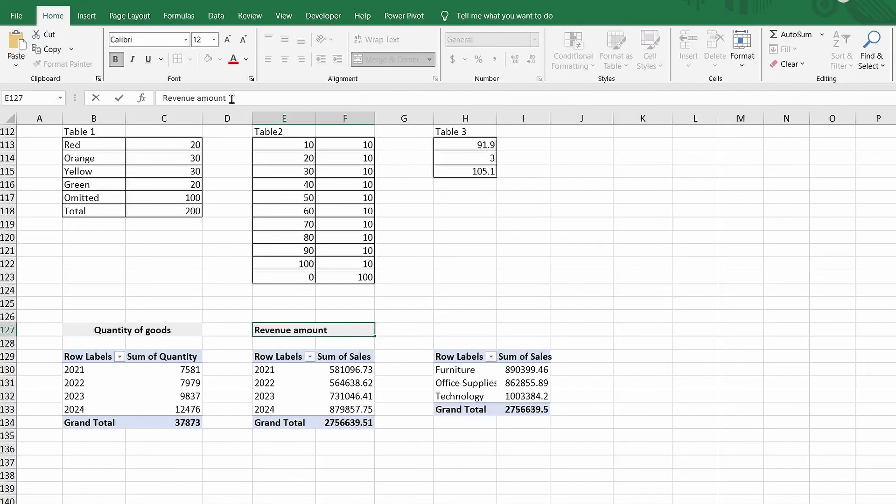
{"action": "key", "text": "ctrl+Return"}
Step: Replace Category with Year as the row field of the PivotTable at H129
{"action": "left_click", "coordinate": [465, 356]}
{"action": "scroll", "coordinate": [508, 320], "scroll_direction": "down", "scroll_amount": 2}
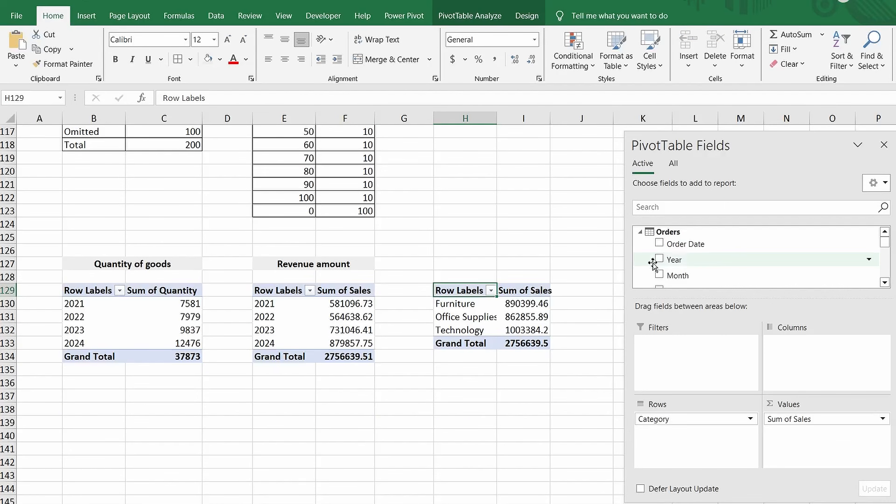
{"action": "right_click", "coordinate": [688, 263]}
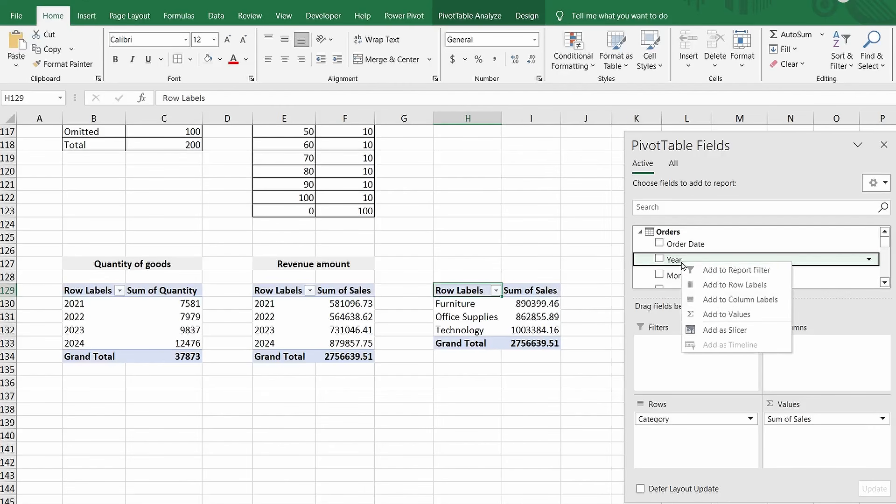
{"action": "left_click", "coordinate": [705, 286]}
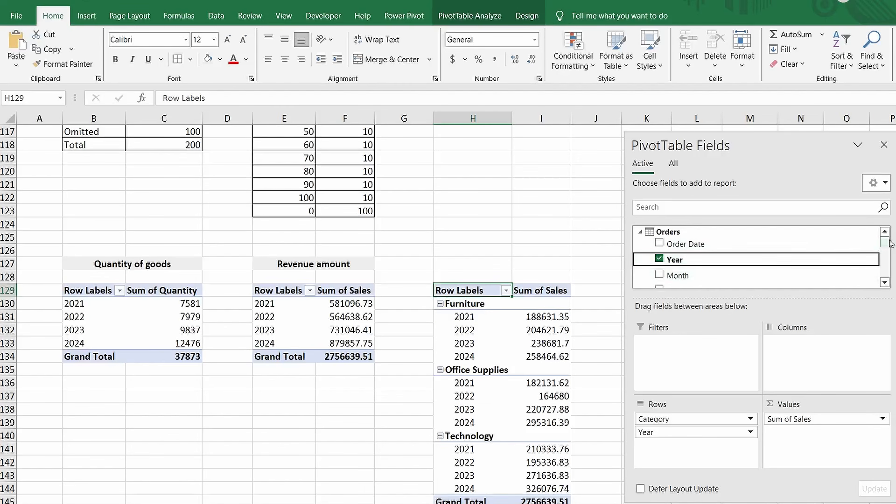
{"action": "left_click_drag", "start_coordinate": [885, 240], "coordinate": [886, 256]}
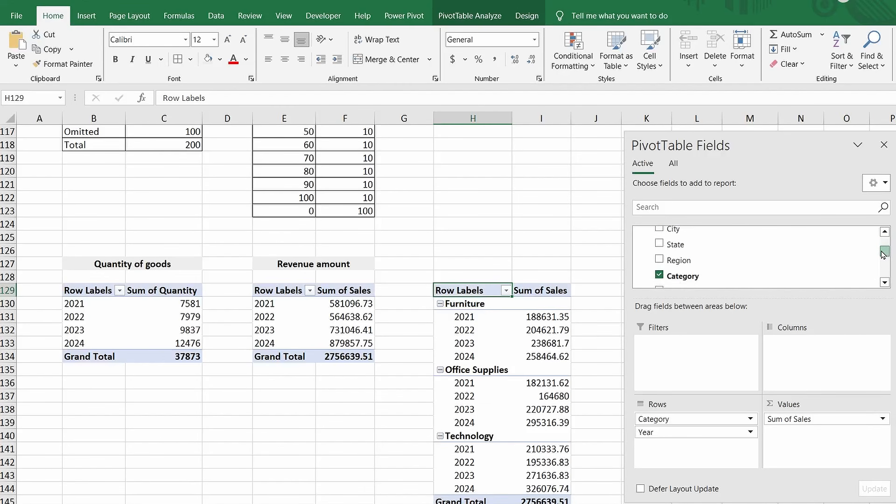
{"action": "left_click", "coordinate": [660, 276]}
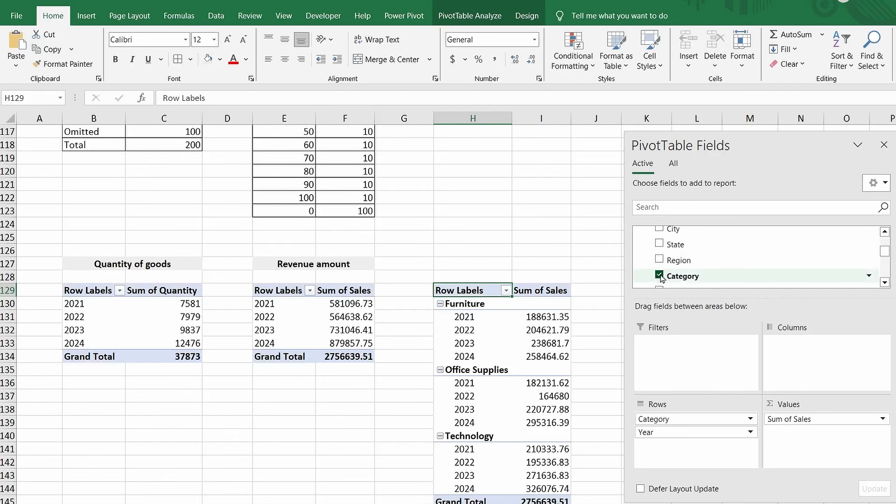
Step: Add City as a value field to the PivotTable at H129 and remove Sales from its values
{"action": "left_click", "coordinate": [674, 232]}
{"action": "right_click", "coordinate": [681, 237]}
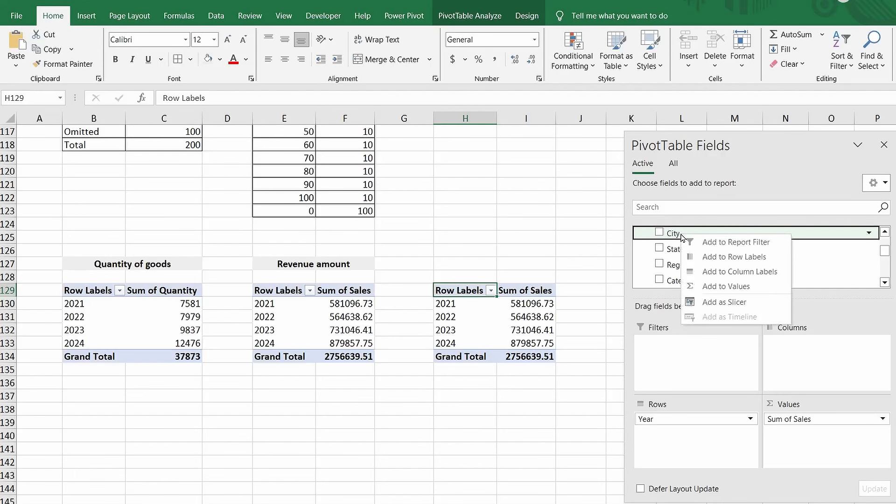
{"action": "left_click", "coordinate": [722, 287]}
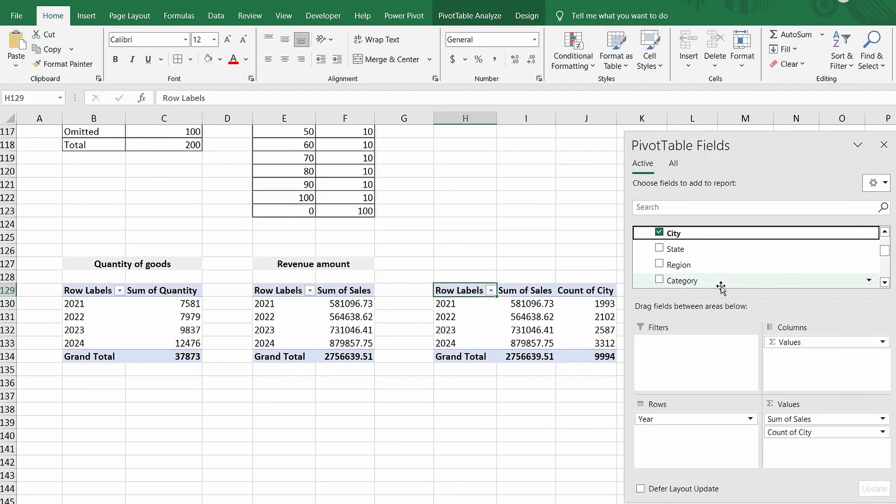
{"action": "left_click_drag", "start_coordinate": [885, 252], "coordinate": [884, 262]}
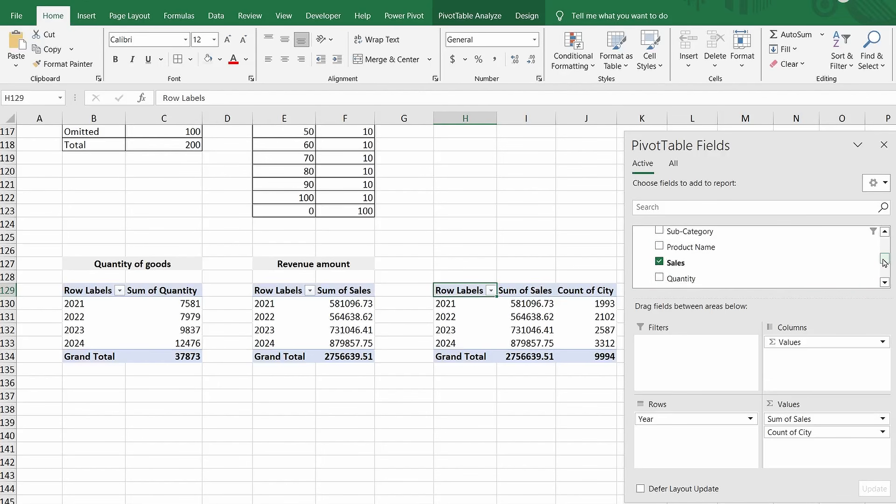
{"action": "left_click", "coordinate": [660, 262]}
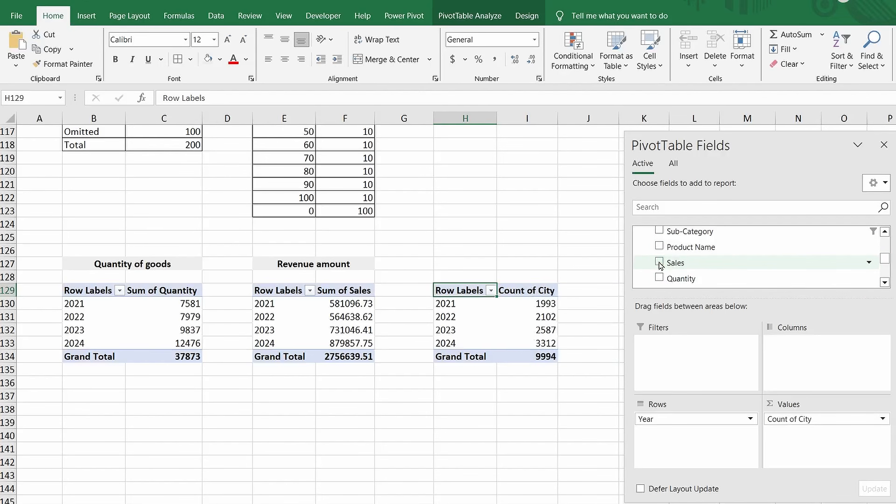
Step: Summarize the City value field of the PivotTable at H129 by Distinct Count
{"action": "left_click", "coordinate": [540, 357]}
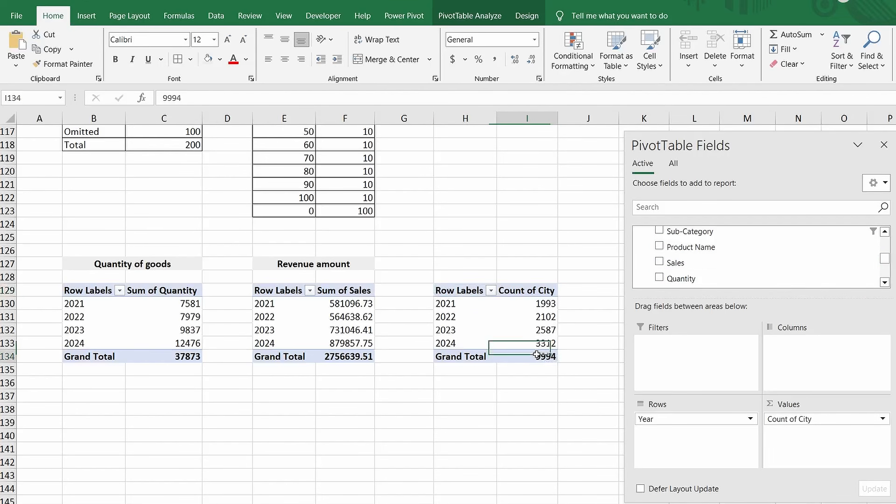
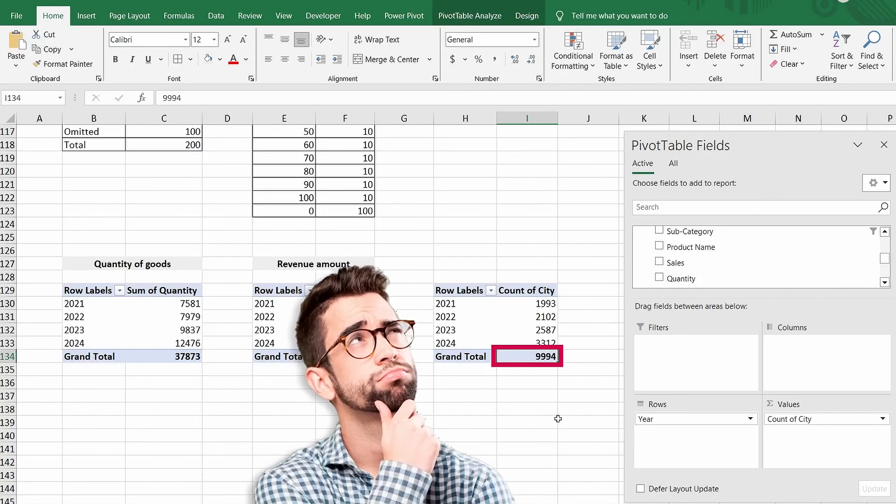
{"action": "left_click", "coordinate": [880, 420]}
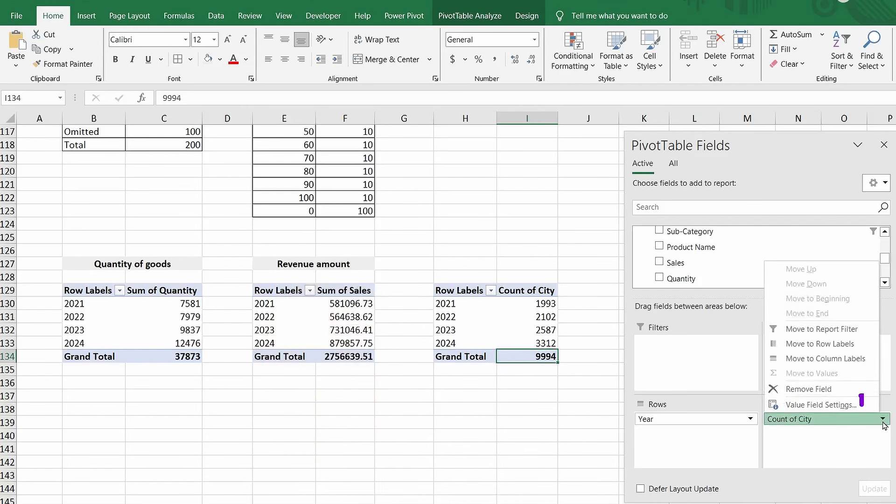
{"action": "left_click", "coordinate": [854, 412]}
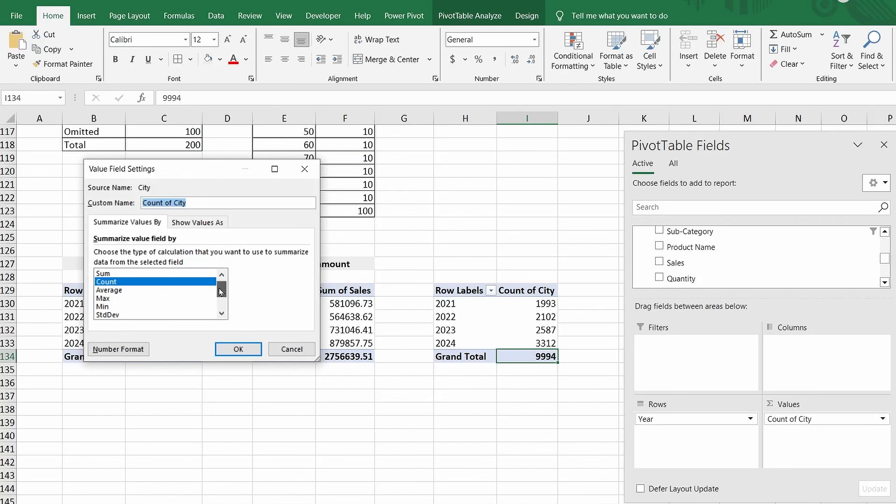
{"action": "scroll", "coordinate": [212, 299], "scroll_direction": "down", "scroll_amount": 3}
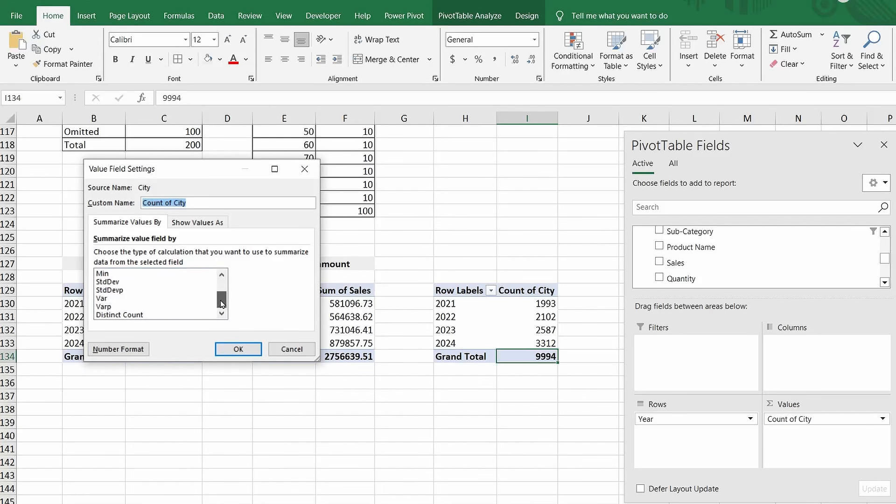
{"action": "left_click", "coordinate": [116, 316]}
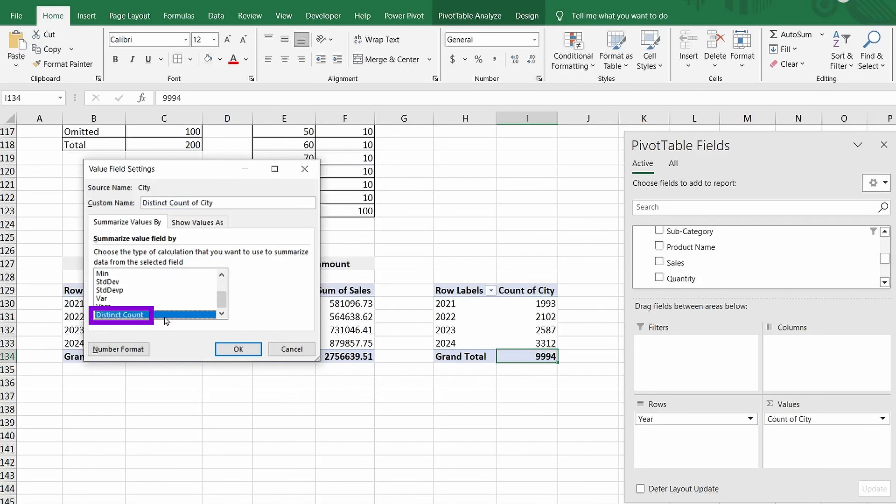
{"action": "left_click", "coordinate": [238, 349]}
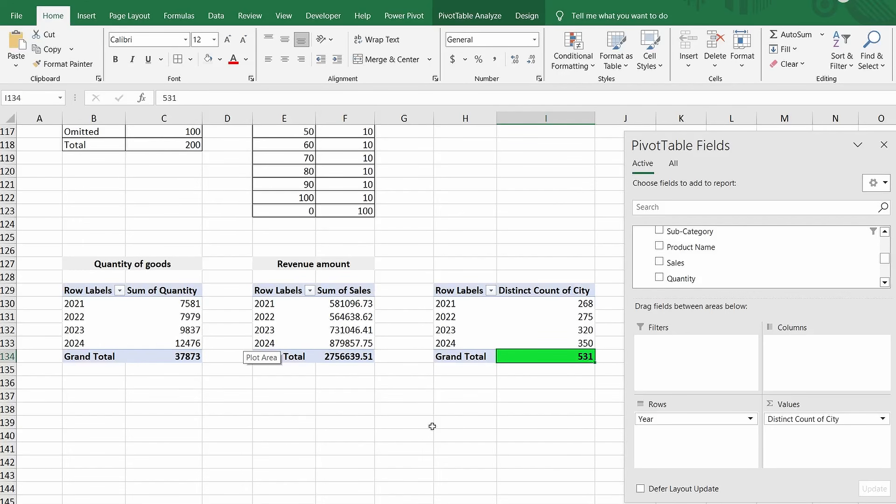
Step: Merge F87:G87 under Final indicators, left-align it and enter the label "Number of cities"
{"action": "scroll", "coordinate": [433, 426], "scroll_direction": "up", "scroll_amount": 13}
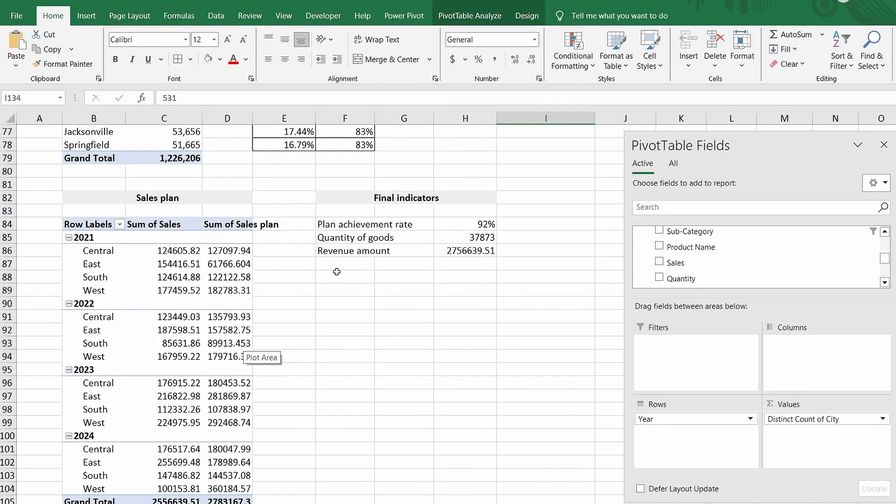
{"action": "left_click_drag", "start_coordinate": [337, 264], "coordinate": [378, 271]}
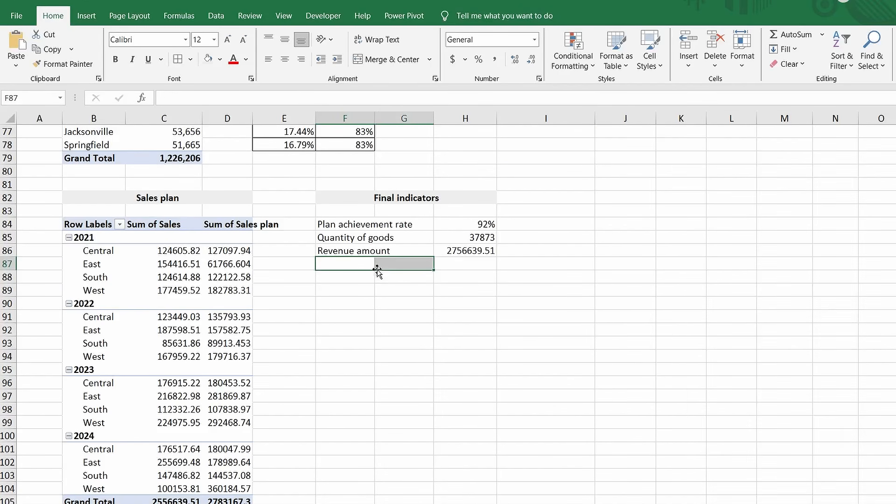
{"action": "left_click", "coordinate": [429, 59]}
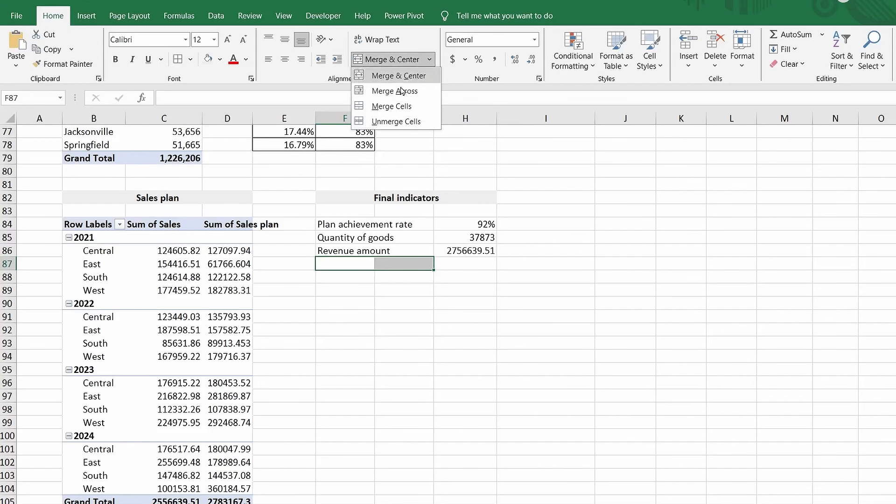
{"action": "left_click", "coordinate": [392, 106]}
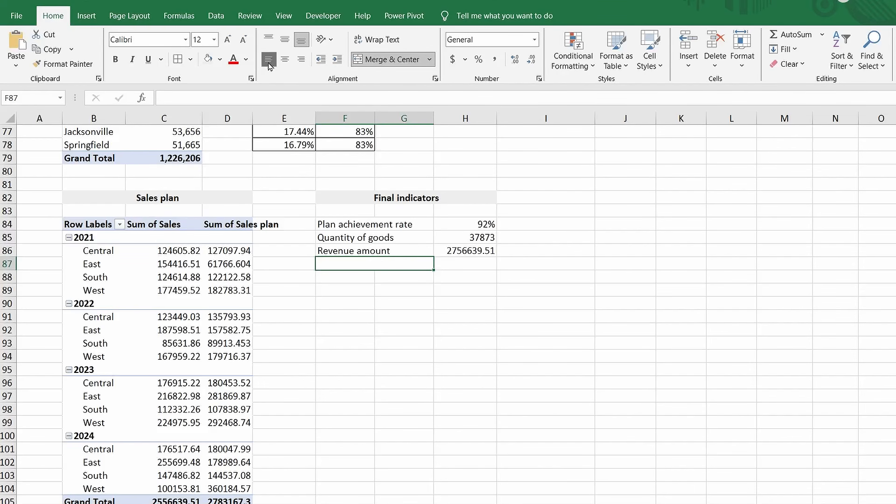
{"action": "type", "text": "Num"}
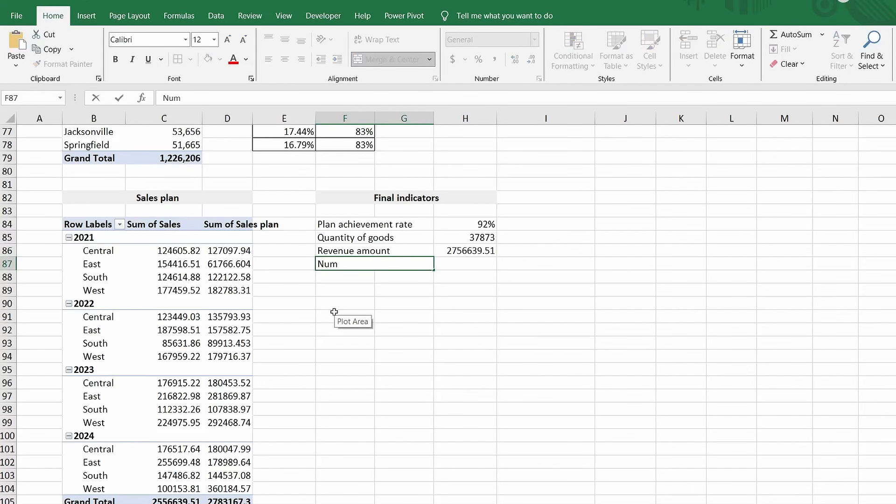
{"action": "type", "text": "ber of cities"}
Step: Link H87 to the Distinct Count of City grand total in I134 of the PivotTable at H129
{"action": "left_click", "coordinate": [467, 263]}
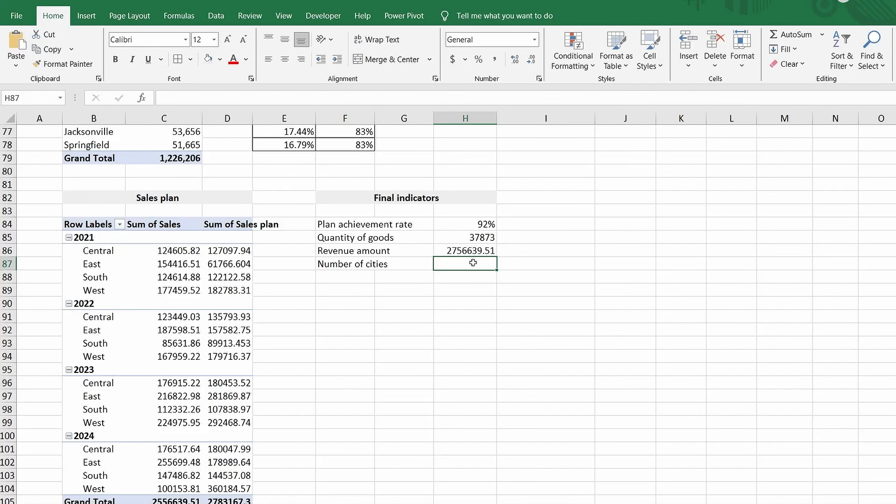
{"action": "type", "text": "="}
{"action": "scroll", "coordinate": [387, 402], "scroll_direction": "down", "scroll_amount": 13}
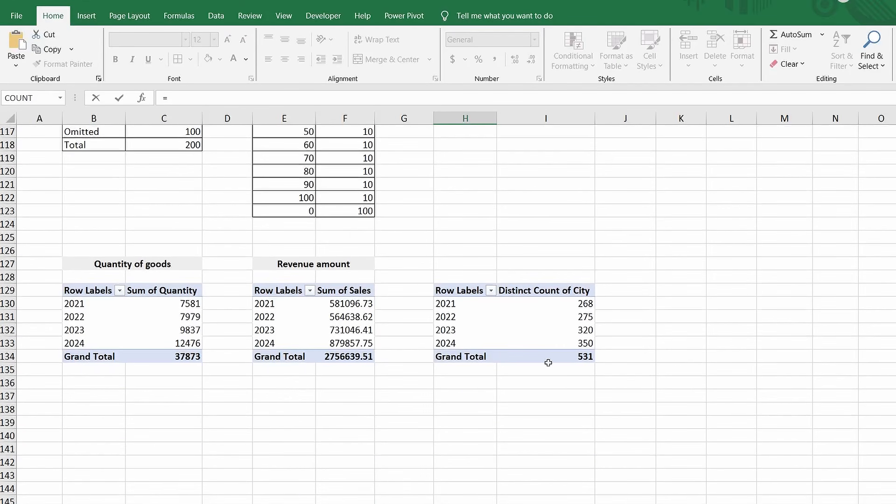
{"action": "left_click", "coordinate": [557, 357]}
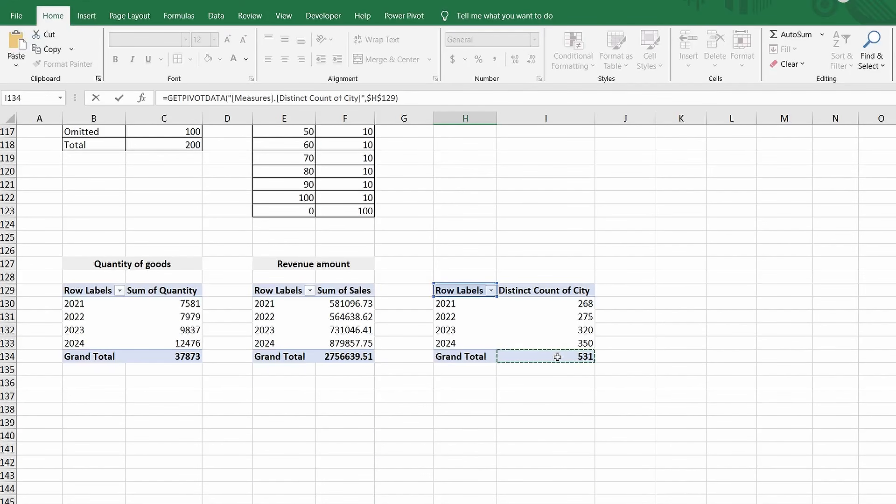
{"action": "key", "text": "Return"}
{"action": "scroll", "coordinate": [557, 357], "scroll_direction": "up", "scroll_amount": 5}
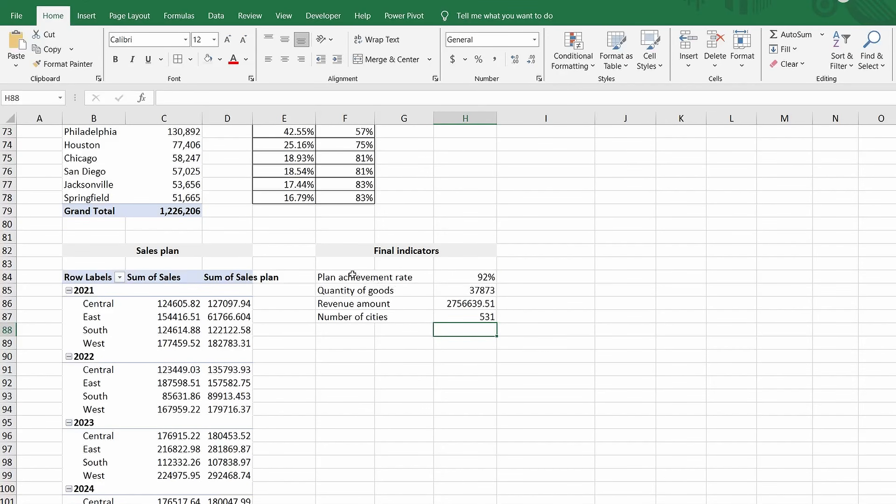
Step: Add borders to the Final indicators range F84:H87 and format H85 as Number with a 1000 separator and 0 decimal places
{"action": "left_click_drag", "start_coordinate": [352, 275], "coordinate": [466, 317]}
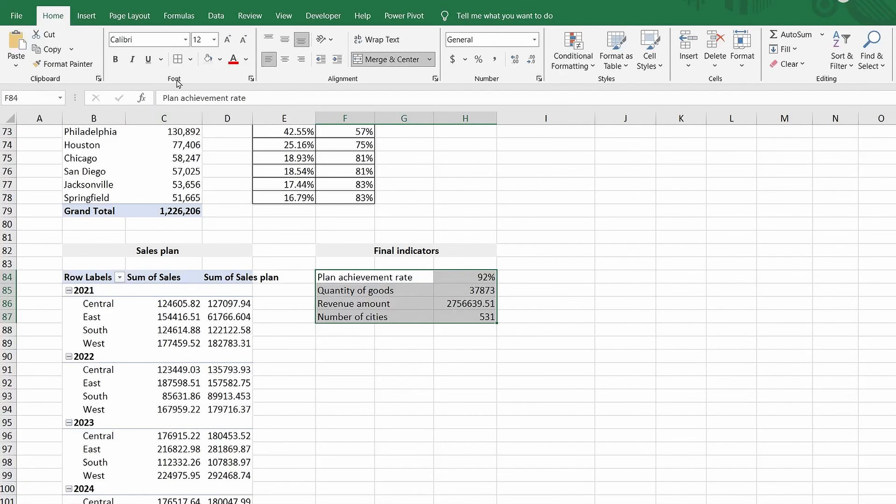
{"action": "left_click", "coordinate": [178, 60]}
{"action": "left_click", "coordinate": [455, 290]}
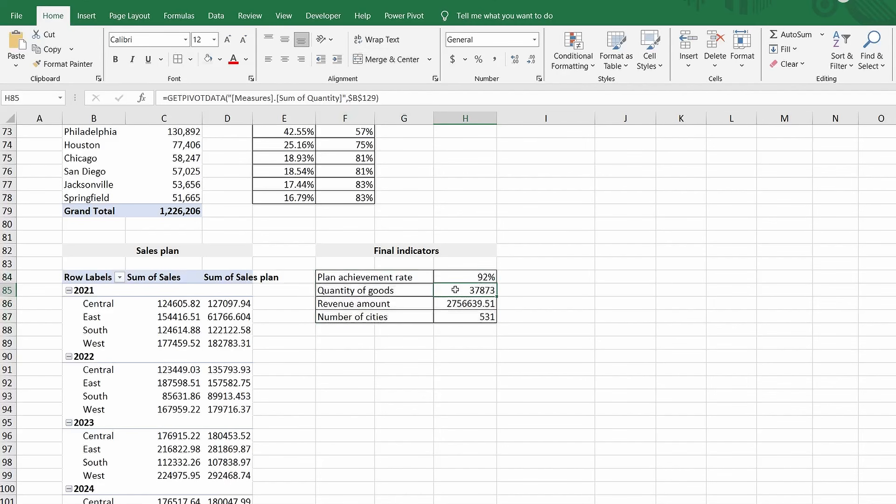
{"action": "key", "text": "ctrl+1"}
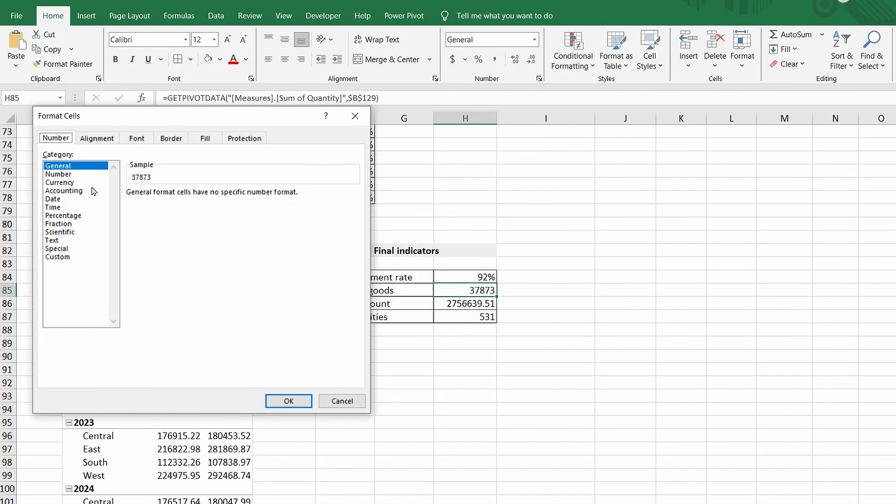
{"action": "left_click", "coordinate": [59, 176]}
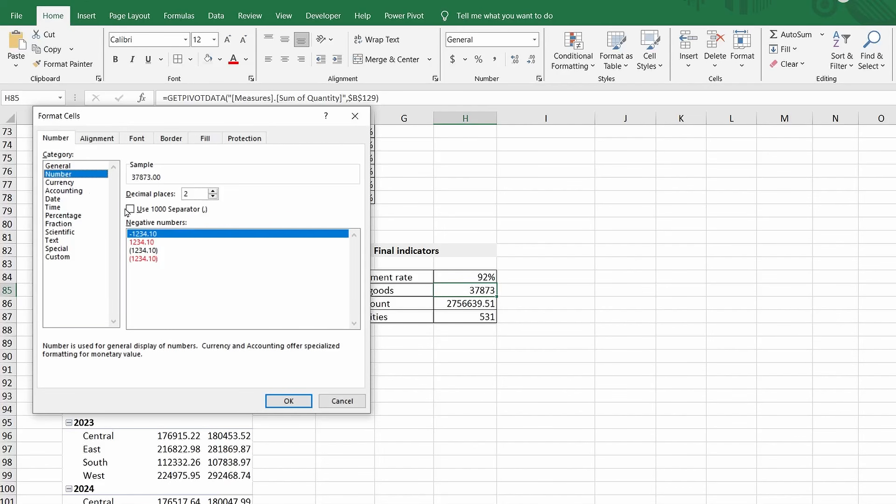
{"action": "left_click", "coordinate": [130, 209]}
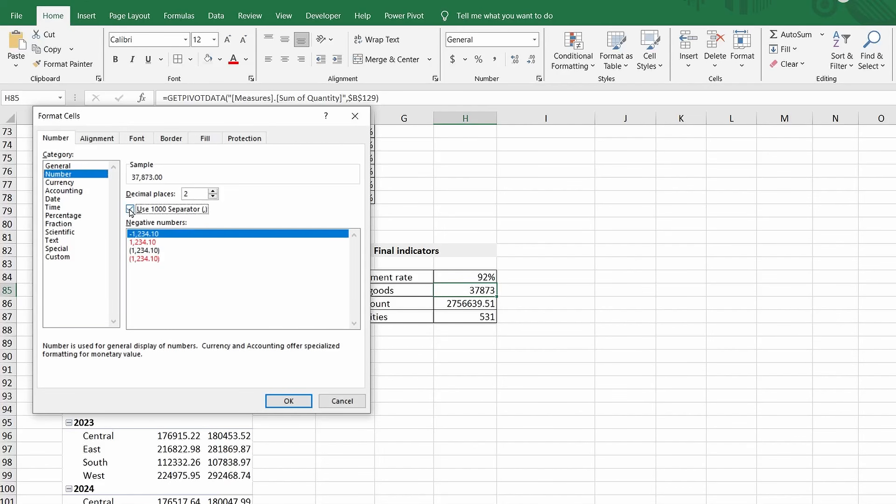
{"action": "left_click", "coordinate": [213, 197]}
{"action": "left_click", "coordinate": [213, 197]}
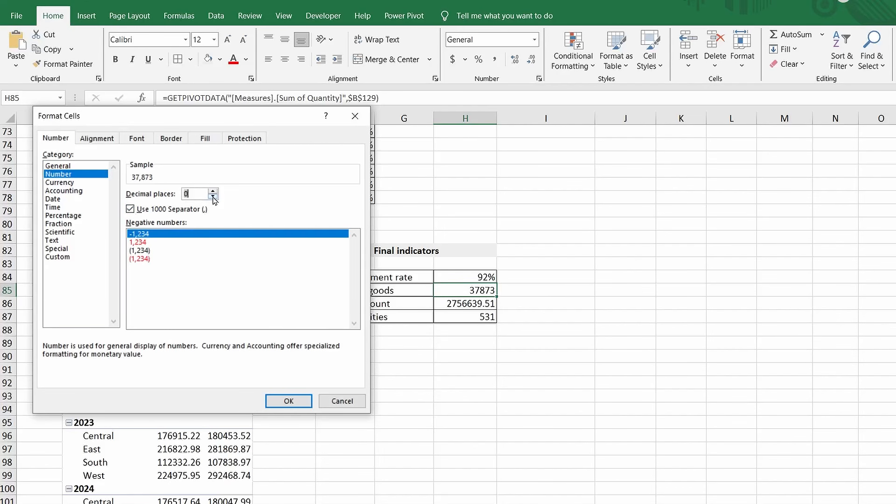
{"action": "left_click", "coordinate": [289, 401]}
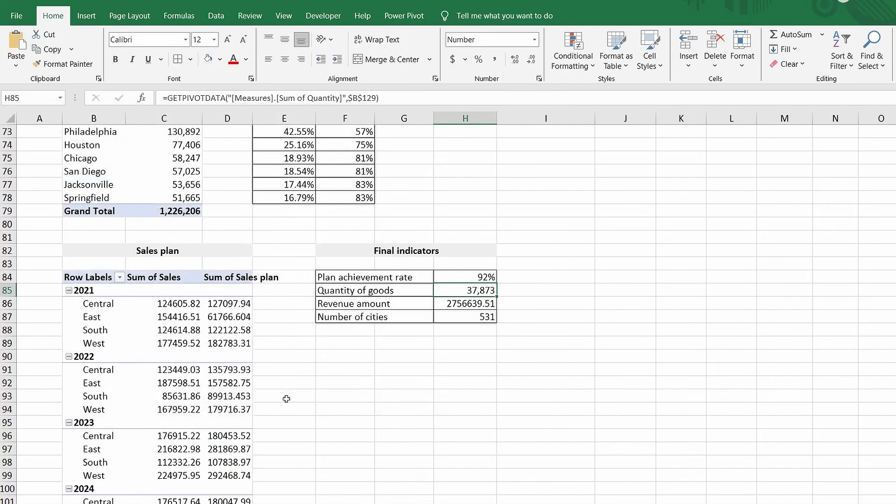
Step: Format the revenue amount in H86 as Currency with the $ symbol and 0 decimal places
{"action": "left_click", "coordinate": [456, 304]}
{"action": "key", "text": "ctrl+1"}
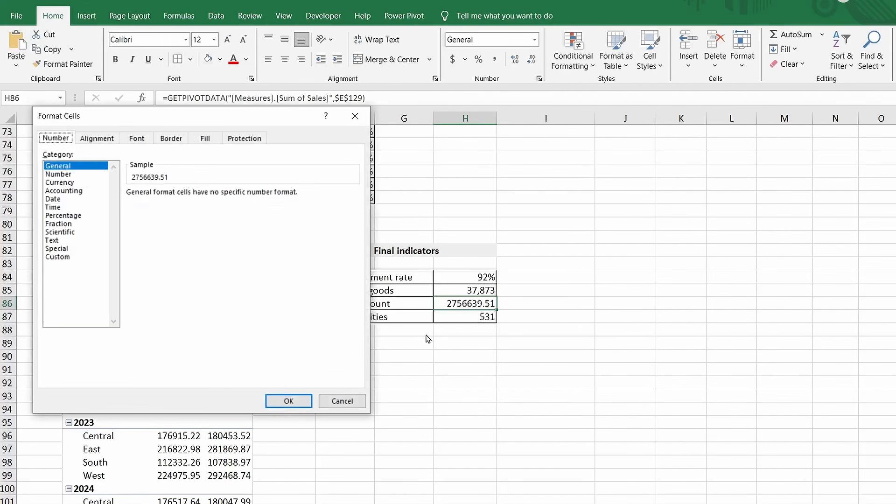
{"action": "left_click", "coordinate": [75, 182]}
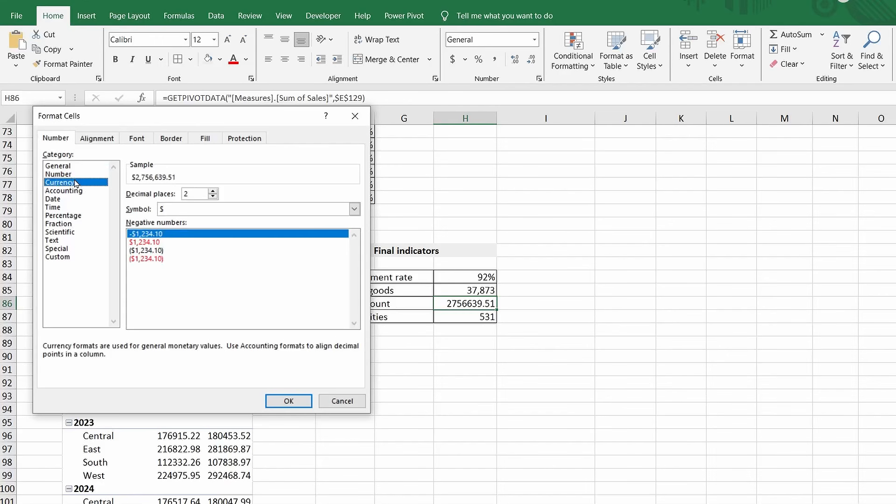
{"action": "left_click", "coordinate": [213, 196]}
{"action": "left_click", "coordinate": [213, 196]}
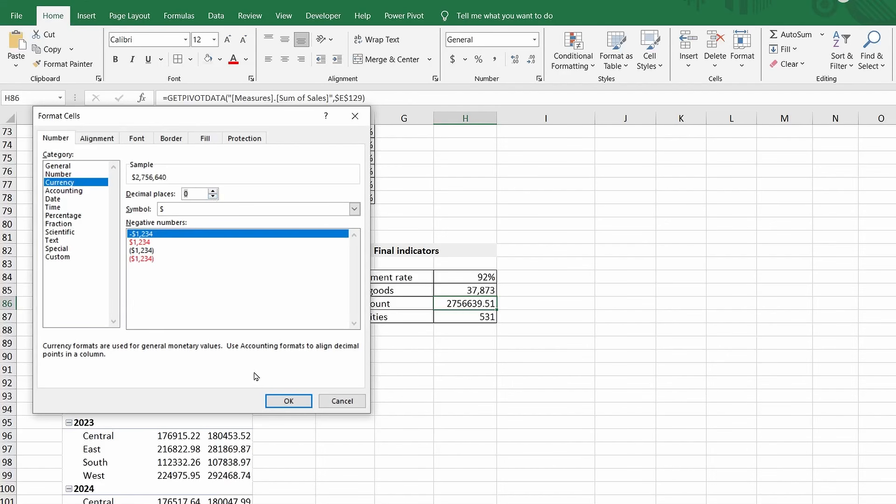
{"action": "left_click", "coordinate": [288, 401]}
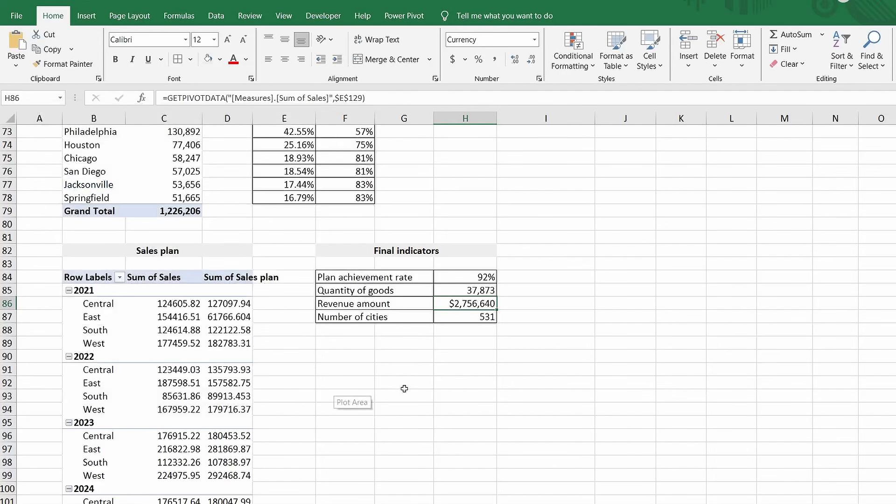
Step: Merge and center H127:I127 above the city PivotTable, give it a light grey fill and bold font, and enter the heading "Number of cities"
{"action": "scroll", "coordinate": [402, 393], "scroll_direction": "down", "scroll_amount": 13}
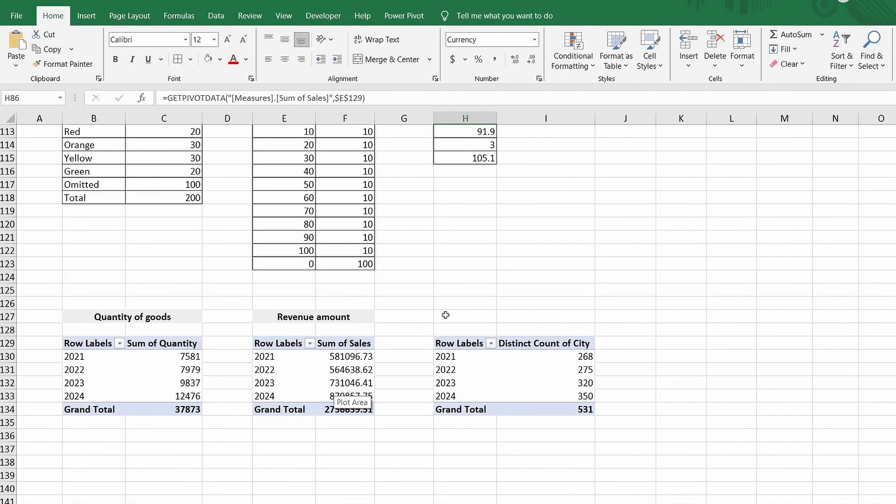
{"action": "left_click_drag", "start_coordinate": [446, 315], "coordinate": [514, 316]}
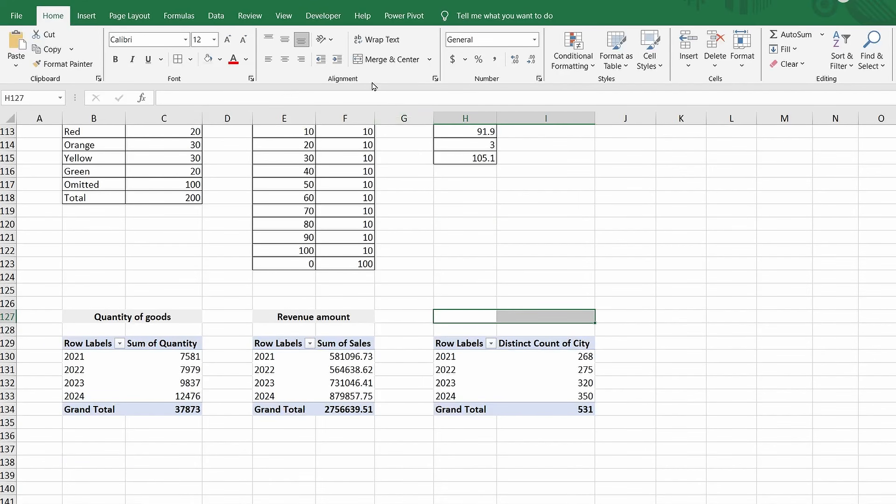
{"action": "left_click", "coordinate": [386, 59]}
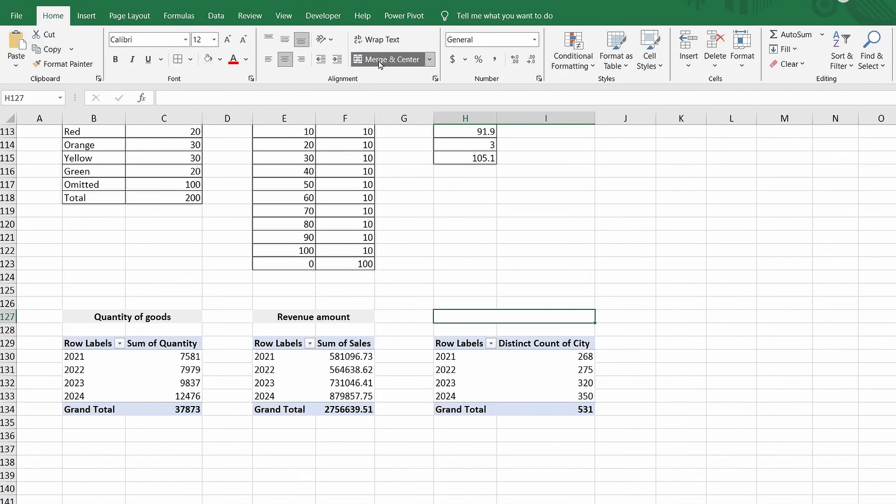
{"action": "left_click", "coordinate": [209, 59]}
{"action": "left_click", "coordinate": [115, 59]}
{"action": "left_click", "coordinate": [177, 96]}
{"action": "type", "text": "Number of cities"}
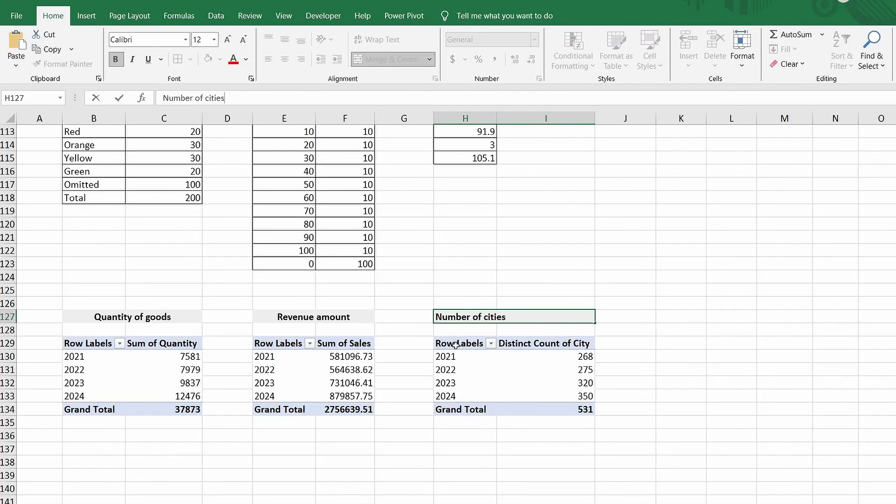
Step: Rename the PivotTable at H129 by pasting the copied name
{"action": "left_click", "coordinate": [507, 370]}
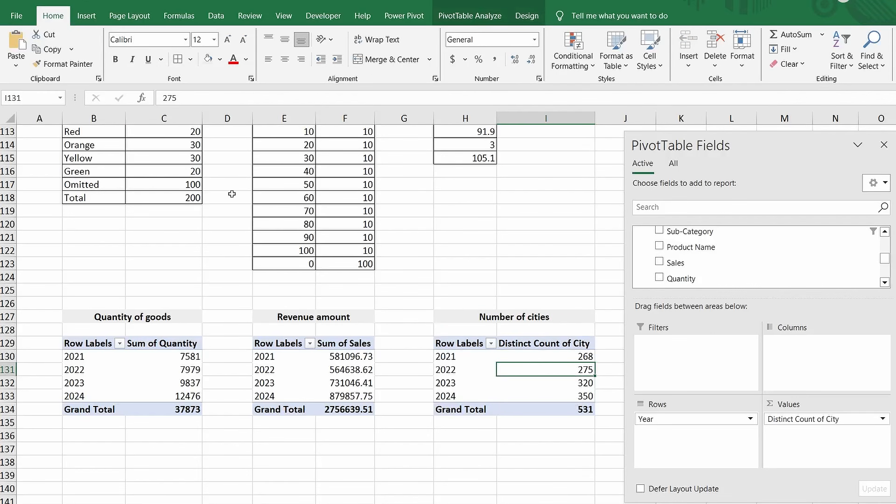
{"action": "left_click", "coordinate": [470, 15]}
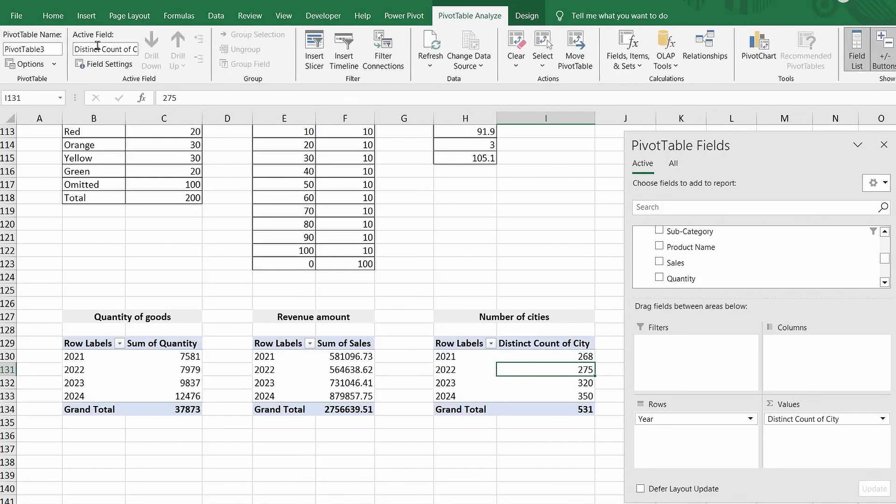
{"action": "left_click", "coordinate": [49, 50]}
{"action": "key", "text": "ctrl+v"}
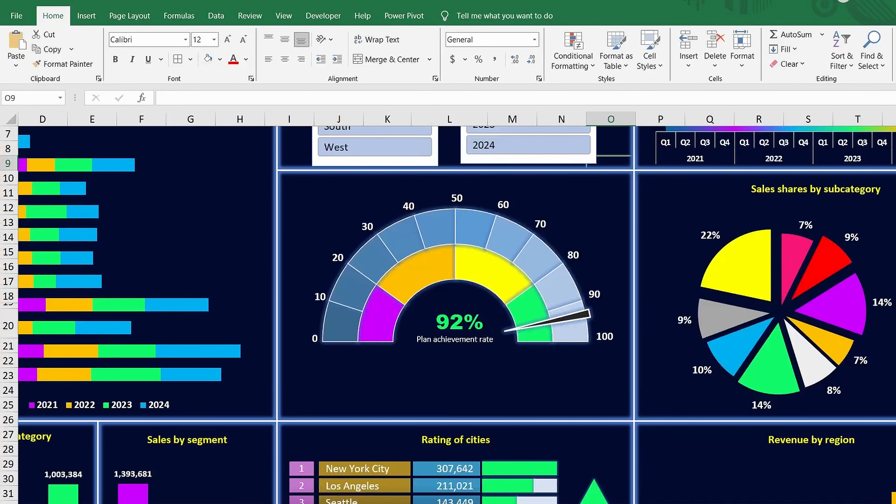
Step: On the dashboard sheet, draw a rounded rectangle below the left end of the speedometer
{"action": "left_click", "coordinate": [93, 21]}
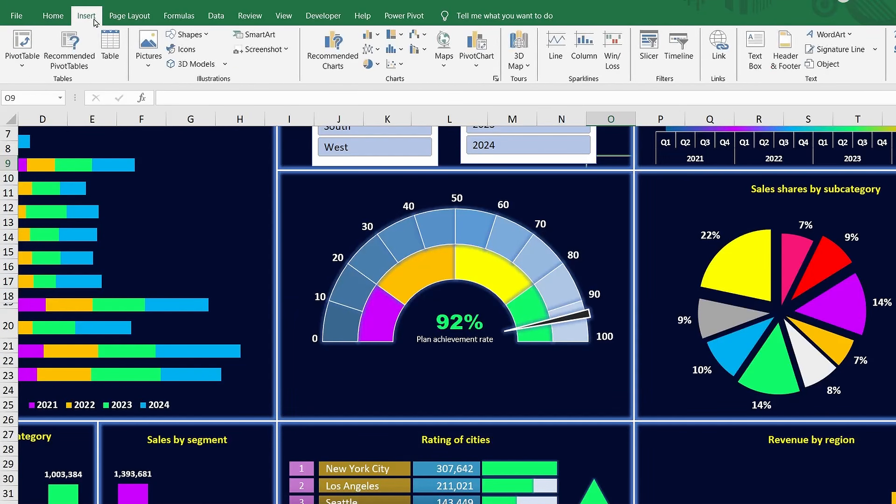
{"action": "left_click", "coordinate": [198, 37]}
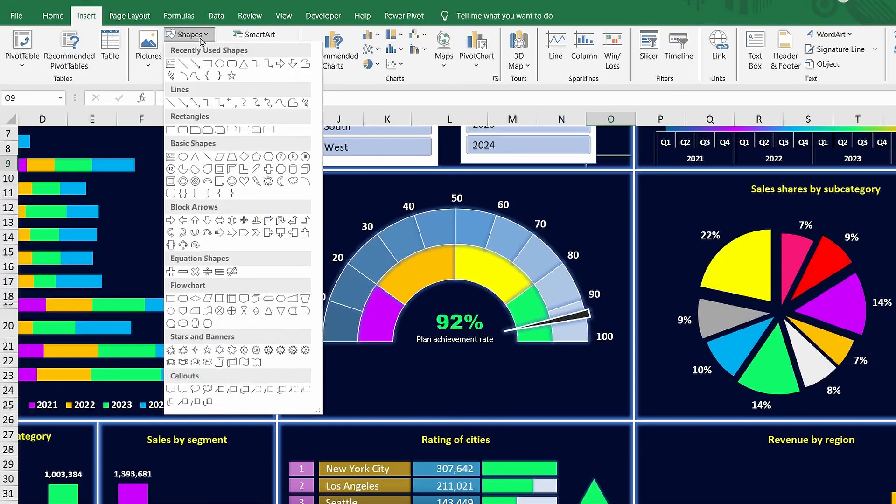
{"action": "left_click", "coordinate": [185, 133]}
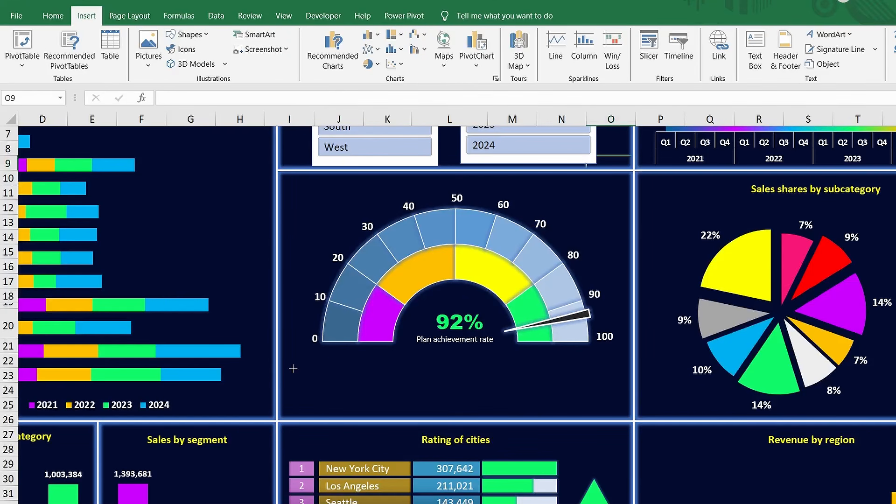
{"action": "left_click_drag", "start_coordinate": [293, 369], "coordinate": [402, 406]}
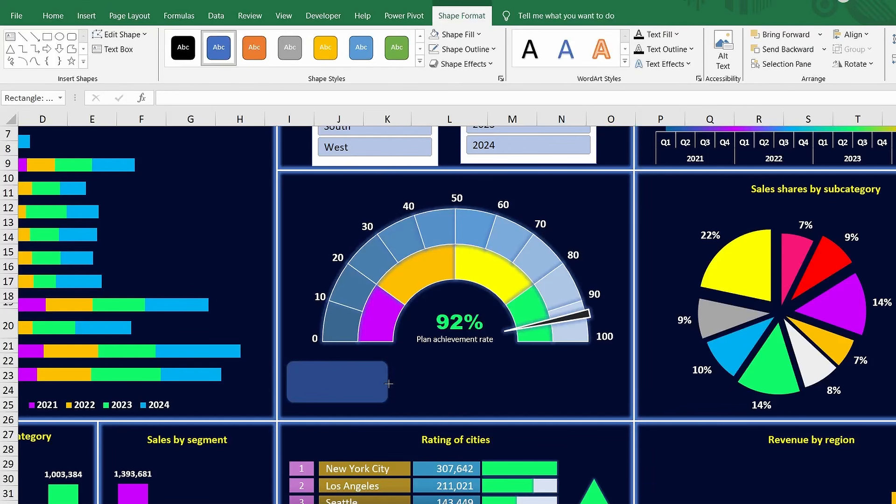
Step: Insert a text box below the speedometer and link it to the Quantity of goods label in 'Pivot Tables'!F85:G85
{"action": "left_click", "coordinate": [86, 15]}
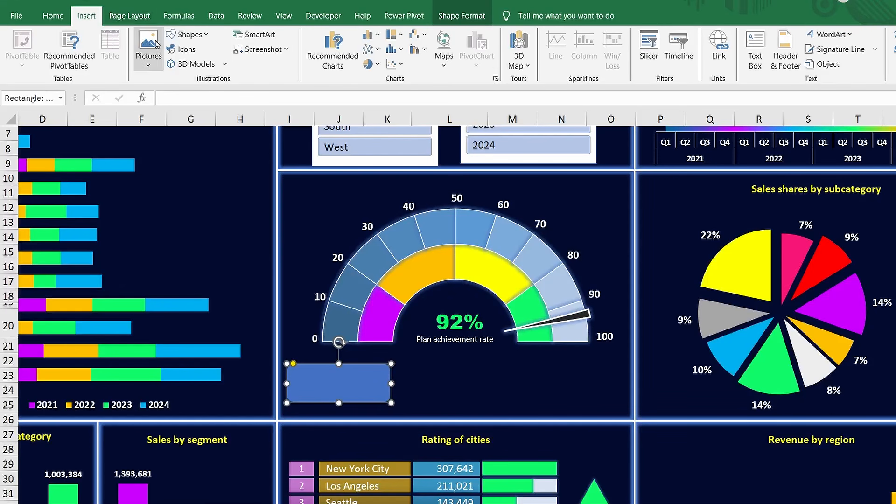
{"action": "left_click", "coordinate": [189, 35]}
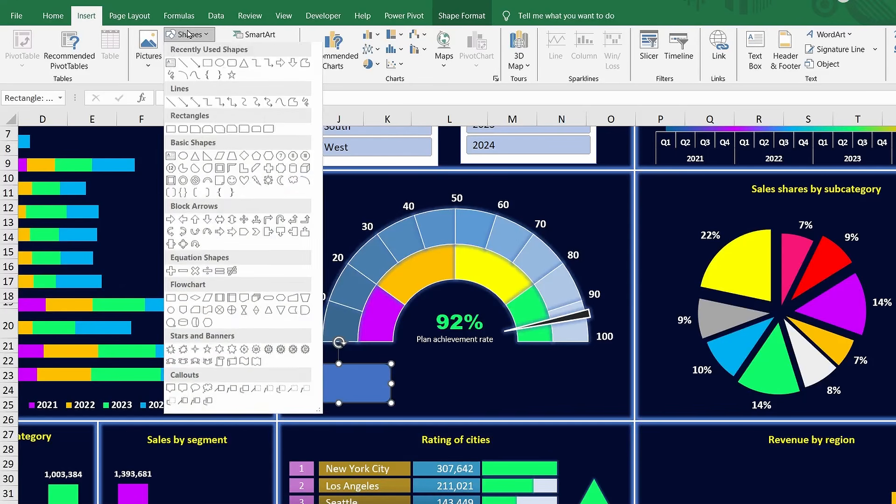
{"action": "left_click", "coordinate": [171, 64]}
{"action": "left_click", "coordinate": [444, 400]}
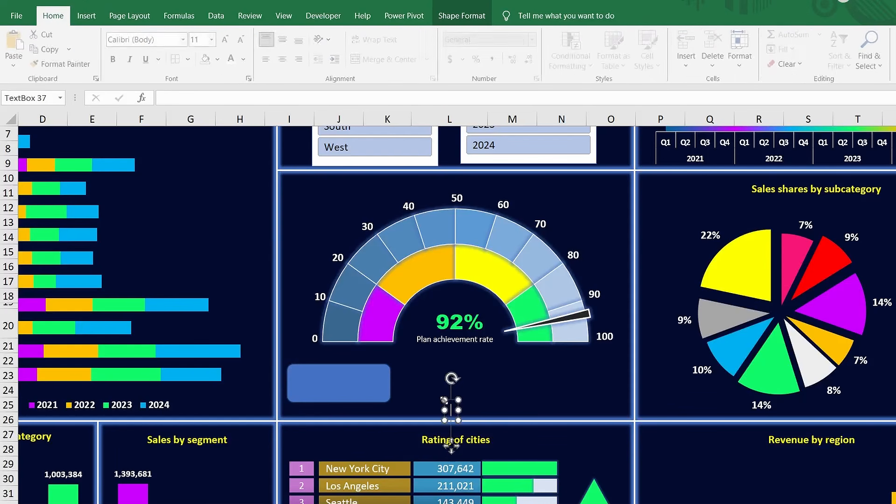
{"action": "type", "text": "="}
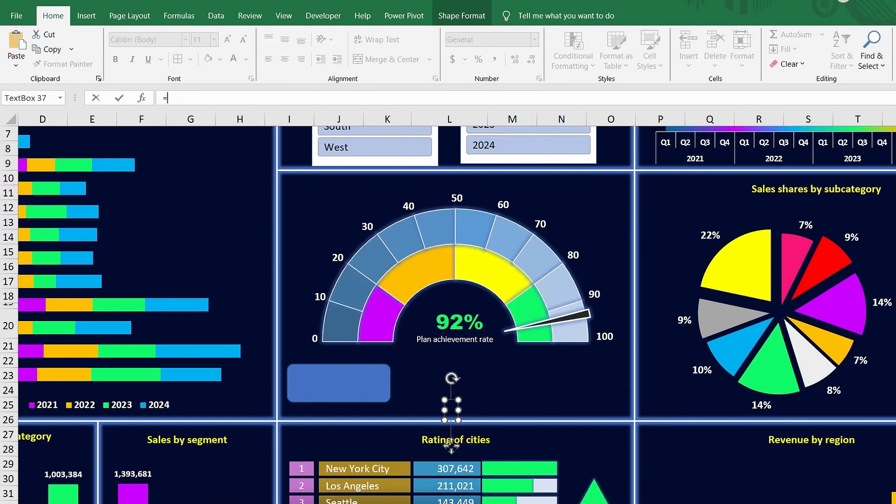
{"action": "key", "text": "ctrl+Page_Up"}
{"action": "scroll", "coordinate": [285, 427], "scroll_direction": "up", "scroll_amount": 13}
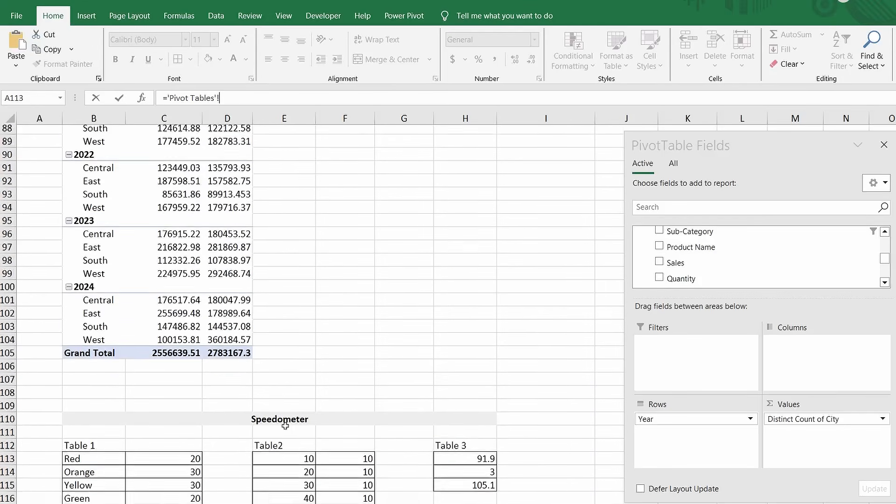
{"action": "left_click", "coordinate": [345, 293]}
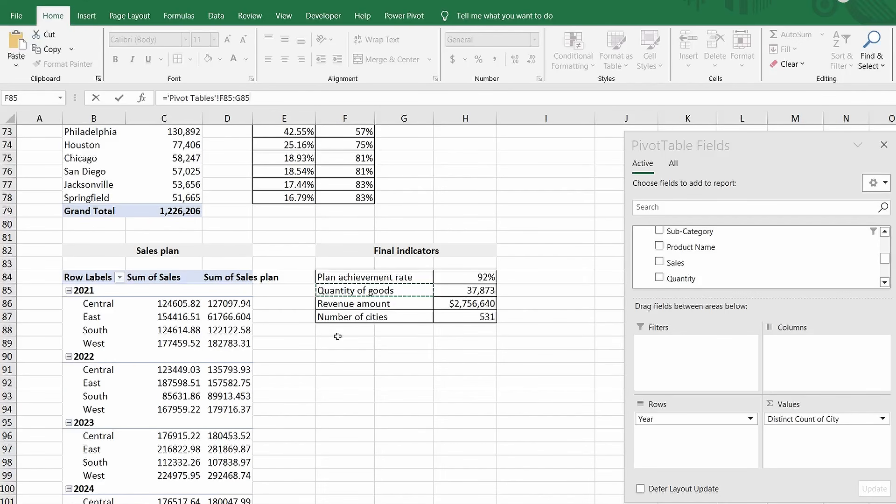
{"action": "key", "text": "Return"}
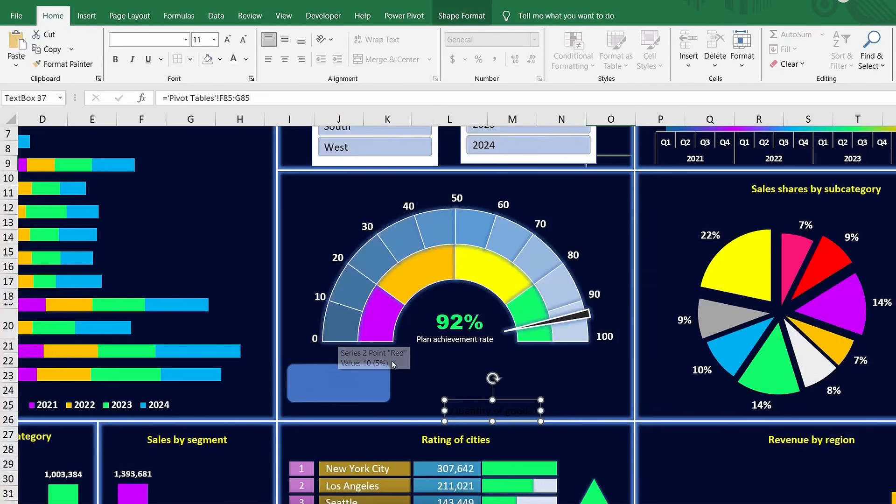
Step: Move the Quantity of goods text box onto the upper part of the rounded rectangle and place a duplicate just below it
{"action": "left_click_drag", "start_coordinate": [468, 400], "coordinate": [325, 365]}
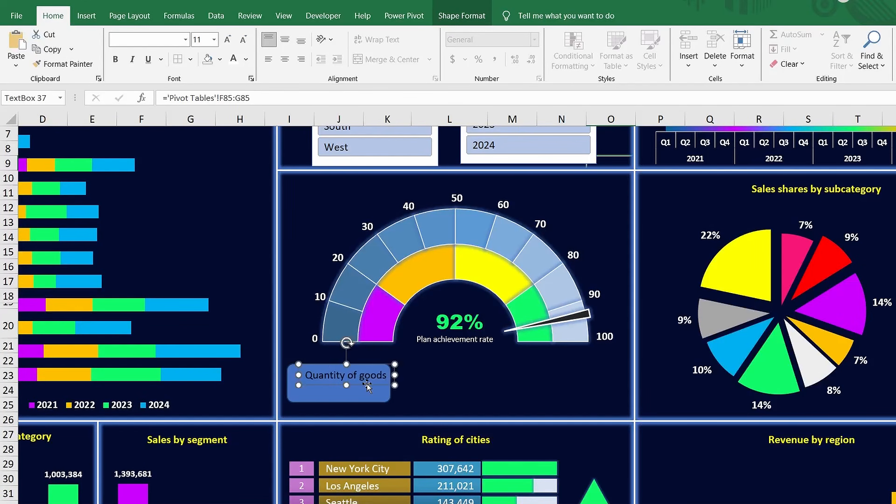
{"action": "key", "text": "ctrl+d"}
{"action": "mouse_move", "coordinate": [370, 384]}
{"action": "left_mouse_down"}
{"action": "mouse_move", "coordinate": [391, 399]}
{"action": "mouse_move", "coordinate": [376, 396]}
{"action": "left_mouse_up"}
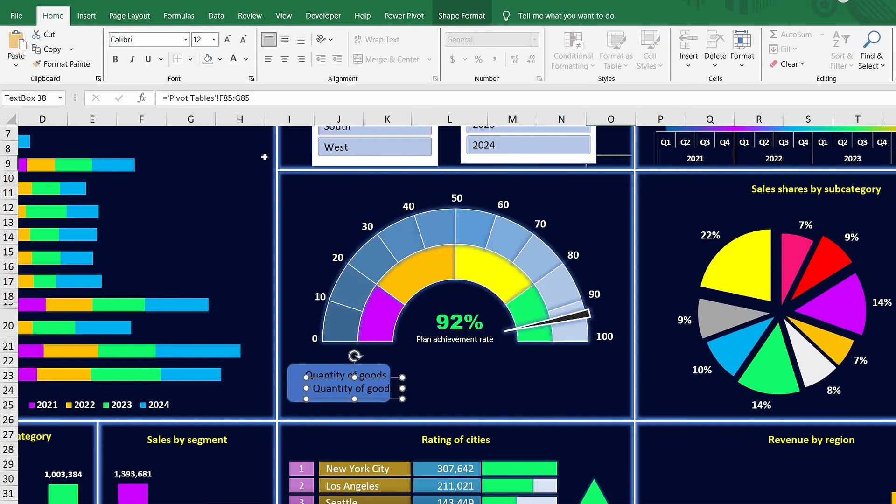
Step: Replace the duplicate text box's reference with a link to the quantity value in 'Pivot Tables'!H85
{"action": "left_click", "coordinate": [260, 98]}
{"action": "key", "text": "BackSpace"}
{"action": "key", "text": "BackSpace"}
{"action": "key", "text": "BackSpace"}
{"action": "key", "text": "BackSpace"}
{"action": "key", "text": "BackSpace"}
{"action": "key", "text": "BackSpace"}
{"action": "key", "text": "BackSpace"}
{"action": "key", "text": "BackSpace"}
{"action": "key", "text": "BackSpace"}
{"action": "key", "text": "BackSpace"}
{"action": "key", "text": "BackSpace"}
{"action": "key", "text": "BackSpace"}
{"action": "key", "text": "BackSpace"}
{"action": "key", "text": "BackSpace"}
{"action": "key", "text": "BackSpace"}
{"action": "key", "text": "BackSpace"}
{"action": "key", "text": "BackSpace"}
{"action": "key", "text": "BackSpace"}
{"action": "key", "text": "BackSpace"}
{"action": "key", "text": "BackSpace"}
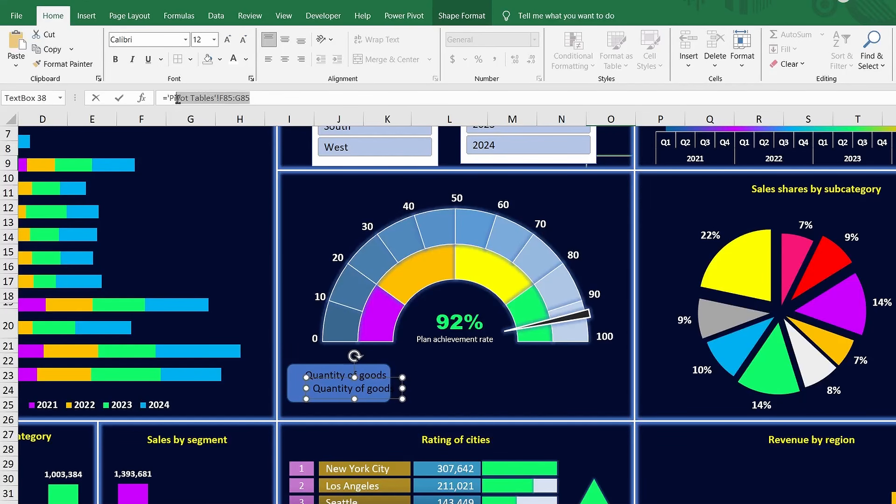
{"action": "key", "text": "BackSpace"}
{"action": "key", "text": "BackSpace"}
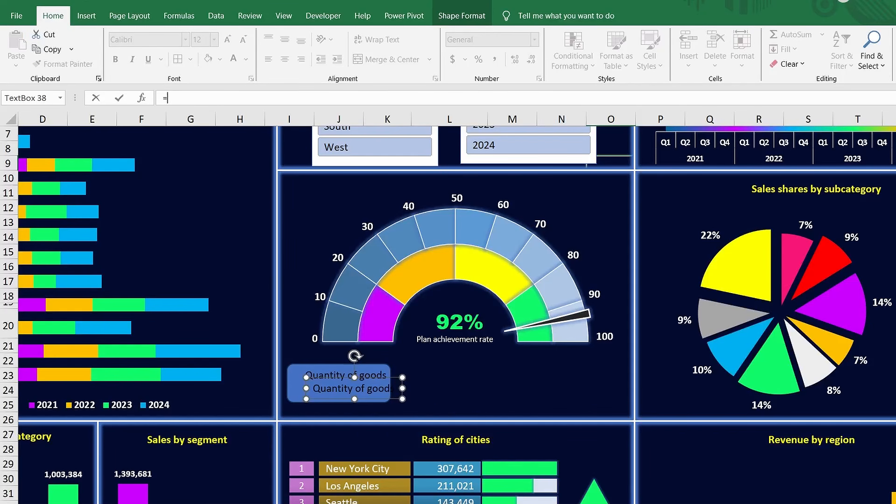
{"action": "key", "text": "ctrl+Page_Up"}
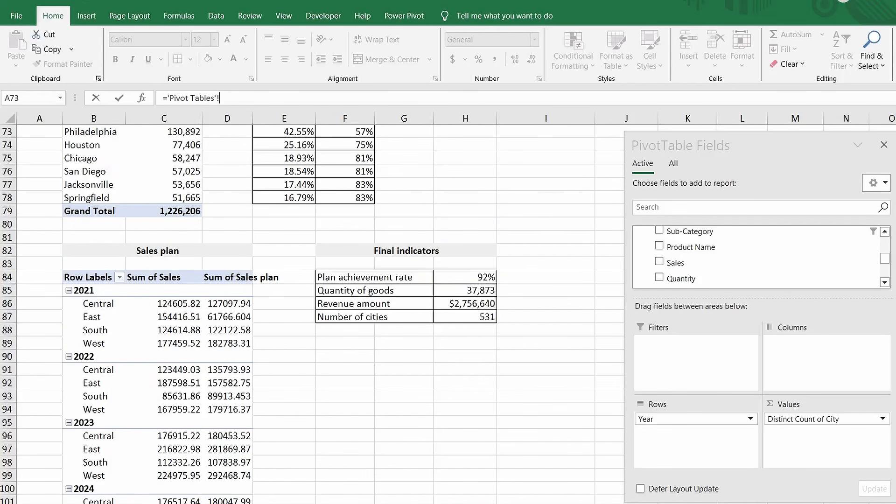
{"action": "left_click", "coordinate": [482, 290]}
{"action": "key", "text": "Return"}
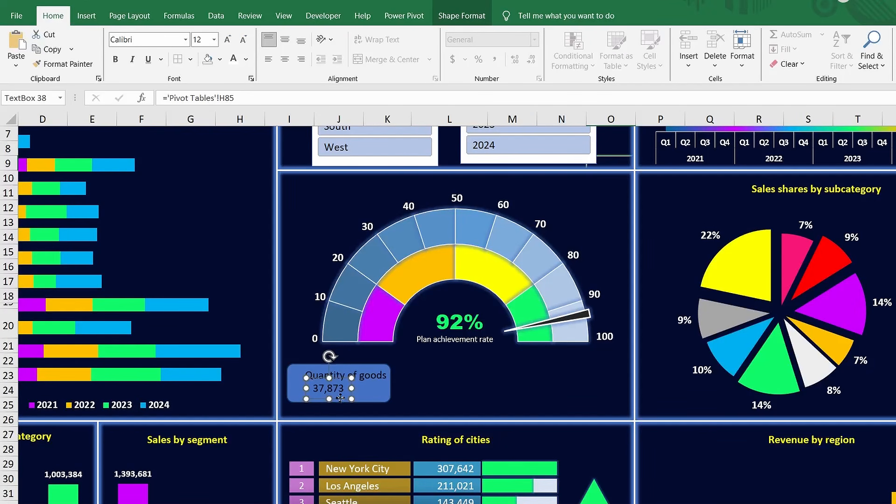
Step: Centre the quantity value under its label and place two copies of the whole card in a row below the speedometer
{"action": "left_click_drag", "start_coordinate": [340, 398], "coordinate": [358, 399]}
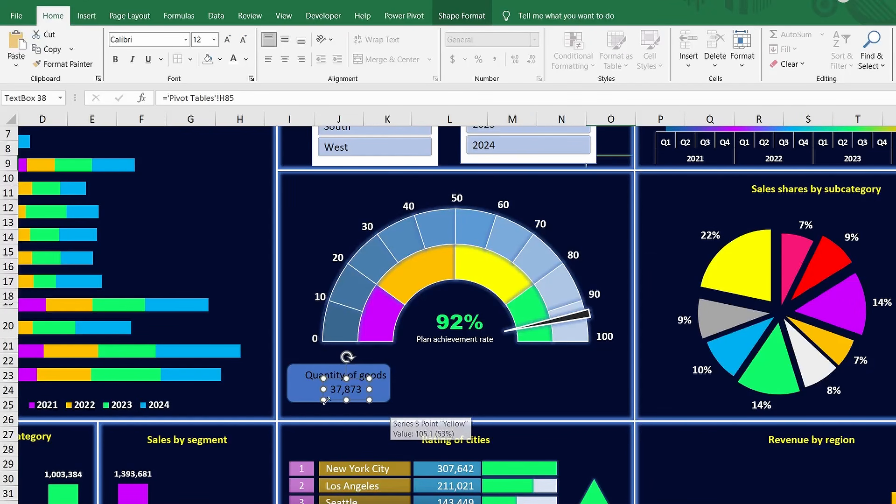
{"action": "left_click", "coordinate": [308, 375], "text": "shift"}
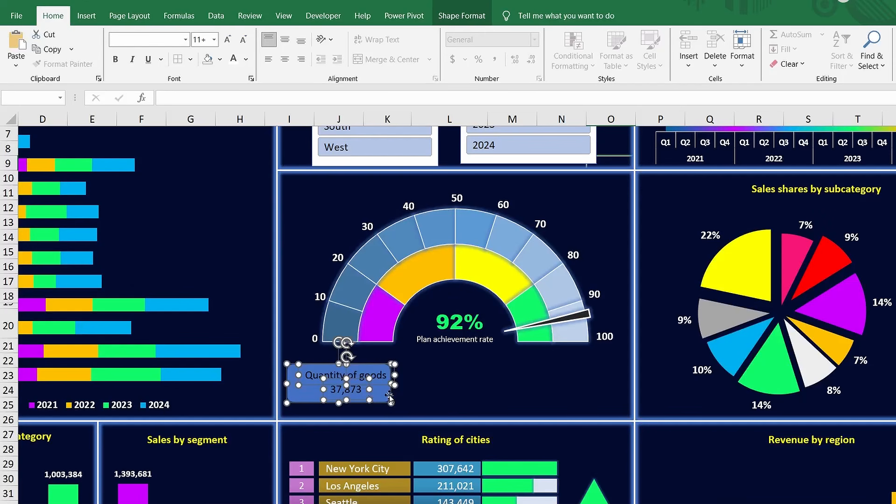
{"action": "left_click_drag", "start_coordinate": [389, 396], "coordinate": [622, 390]}
{"action": "left_click", "coordinate": [616, 462]}
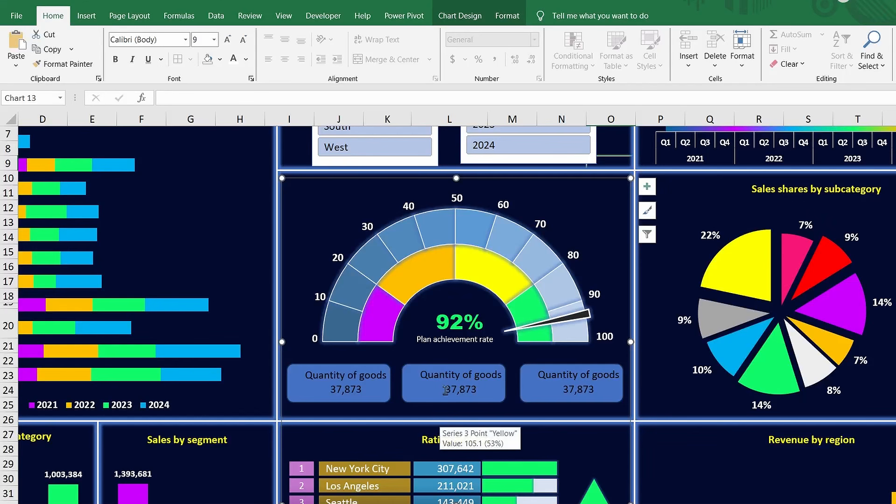
Step: Relink the middle card's label text box to the Revenue amount label in 'Pivot Tables'!F86:G86
{"action": "left_click", "coordinate": [454, 374]}
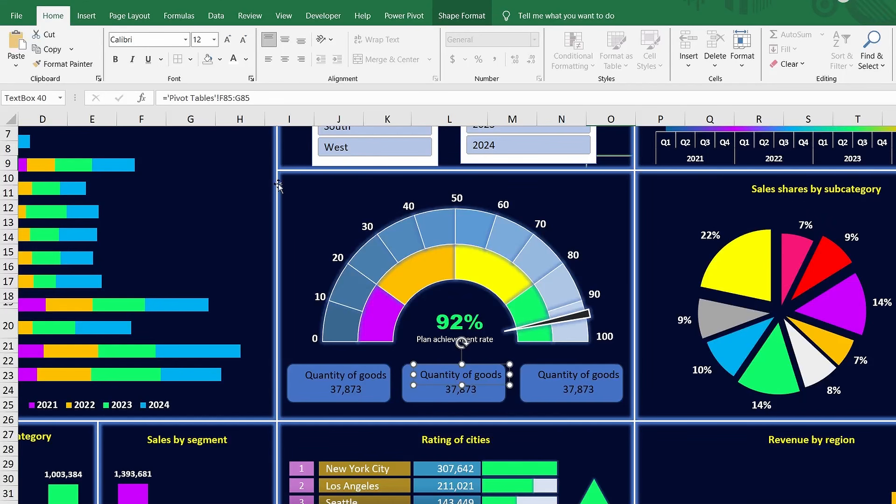
{"action": "left_click_drag", "start_coordinate": [250, 97], "coordinate": [175, 97]}
{"action": "type", "text": "P"}
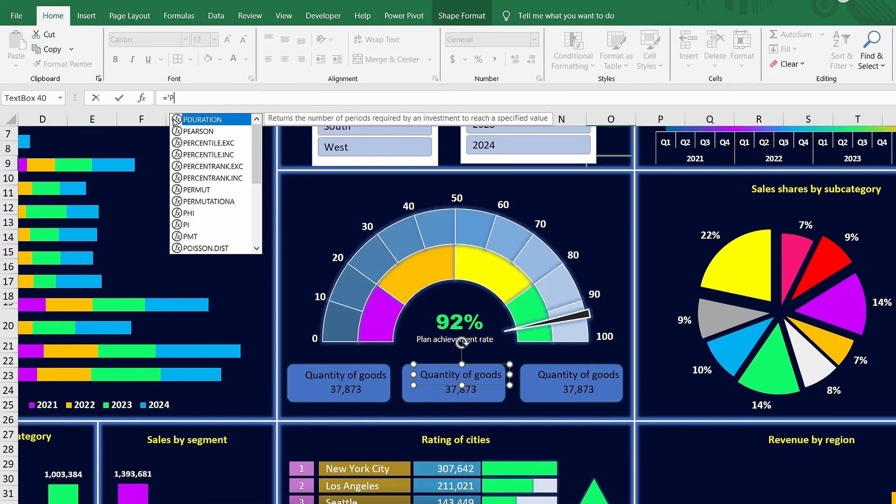
{"action": "key", "text": "BackSpace"}
{"action": "key", "text": "ctrl+Page_Up"}
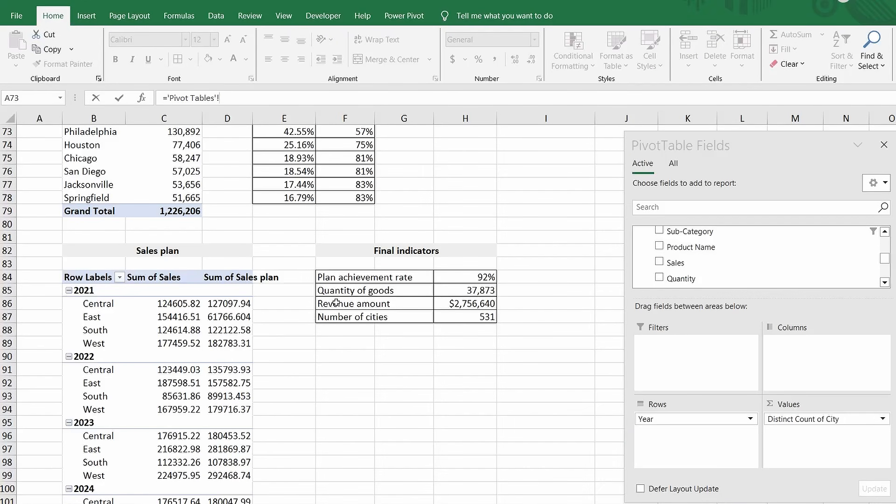
{"action": "left_click_drag", "start_coordinate": [336, 302], "coordinate": [401, 303]}
{"action": "key", "text": "Return"}
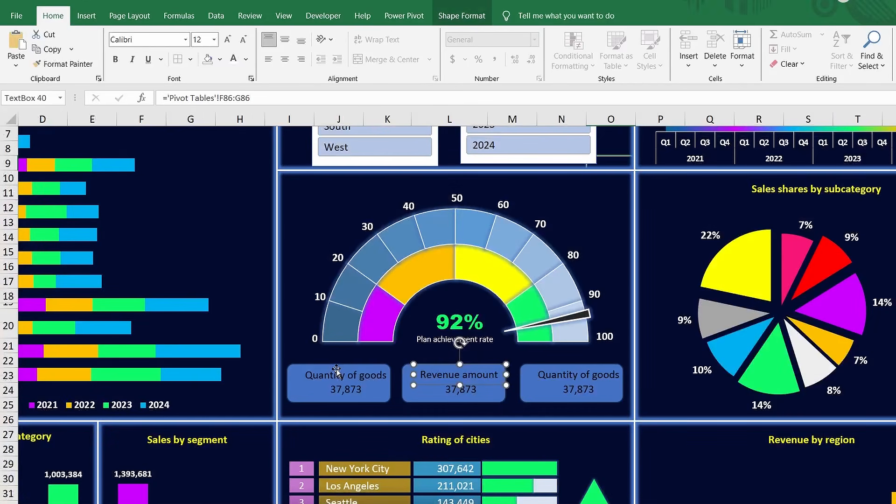
Step: Relink the third card's label text box to the Number of cities label in 'Pivot Tables'!F87:G87
{"action": "left_click", "coordinate": [559, 375]}
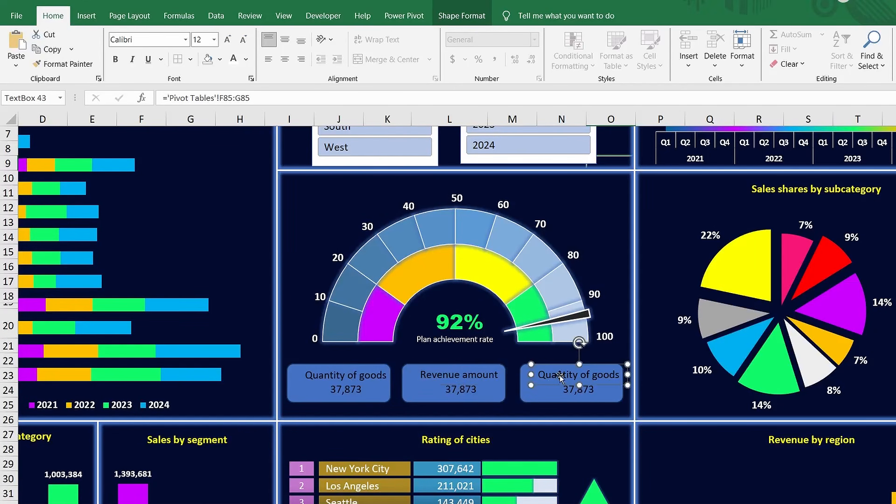
{"action": "left_click_drag", "start_coordinate": [252, 98], "coordinate": [171, 98]}
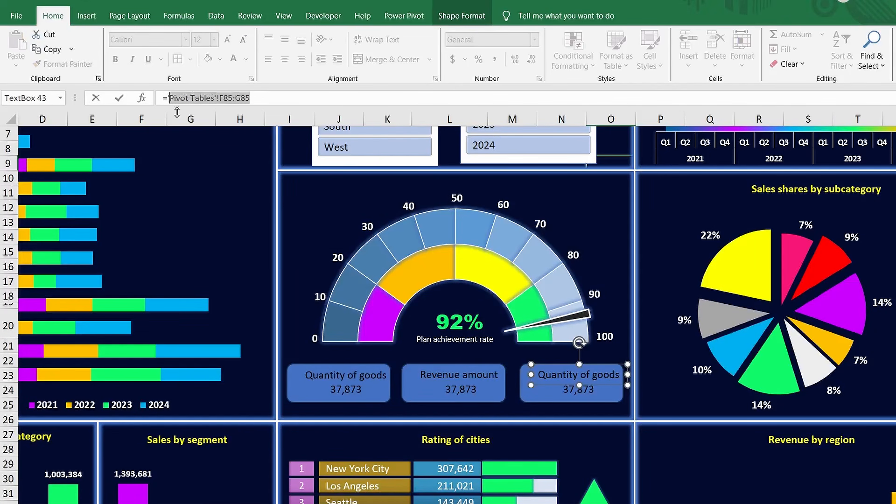
{"action": "key", "text": "BackSpace"}
{"action": "key", "text": "BackSpace"}
{"action": "left_click", "coordinate": [196, 503]}
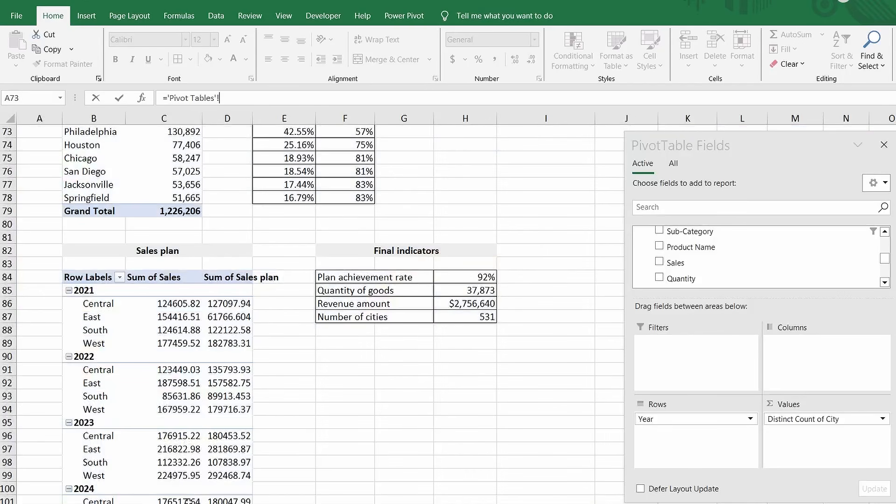
{"action": "left_click", "coordinate": [336, 318]}
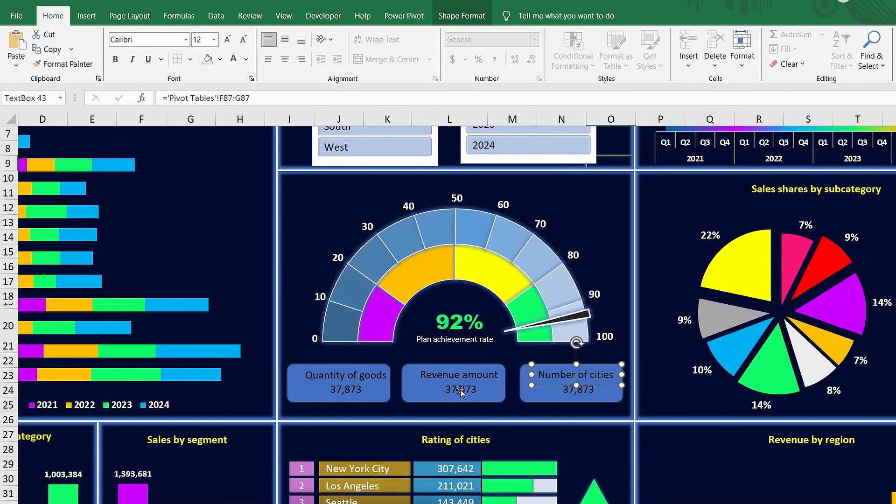
Step: Link the value text box on the Revenue amount card to 'Pivot Tables'!H86
{"action": "left_click", "coordinate": [461, 390]}
{"action": "left_click_drag", "start_coordinate": [234, 98], "coordinate": [170, 100]}
{"action": "key", "text": "Delete"}
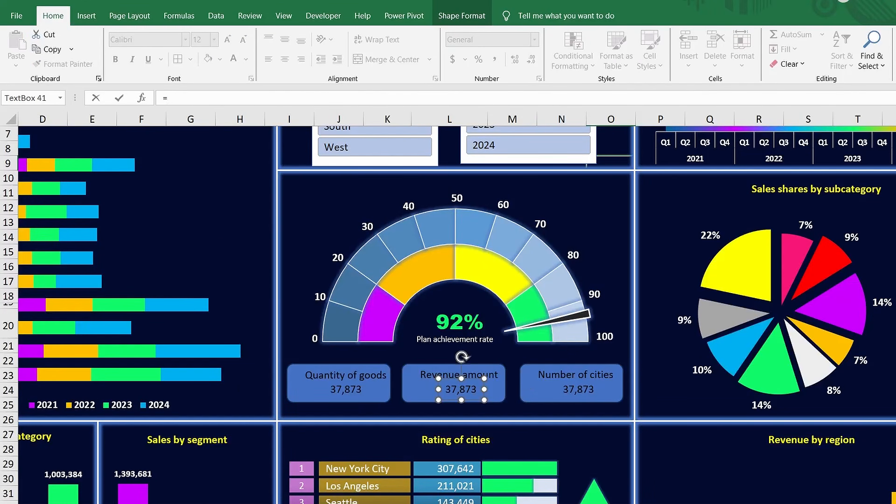
{"action": "left_click", "coordinate": [177, 503]}
{"action": "left_click", "coordinate": [457, 303]}
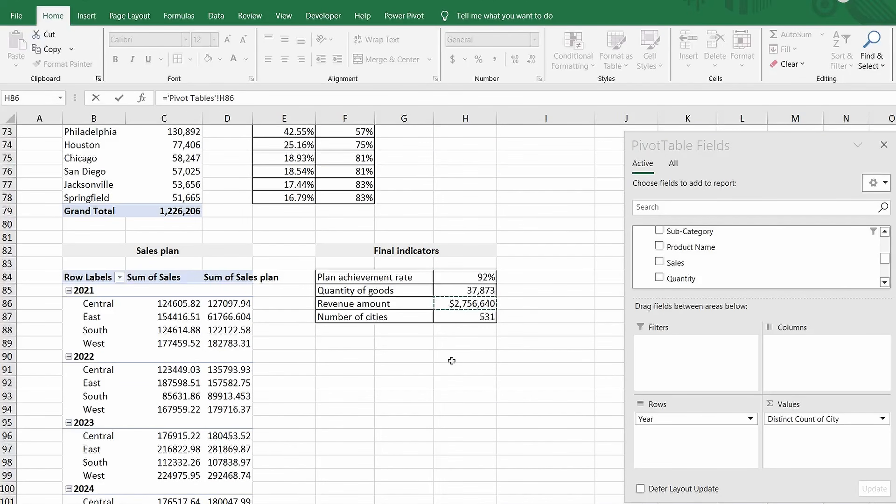
{"action": "key", "text": "Return"}
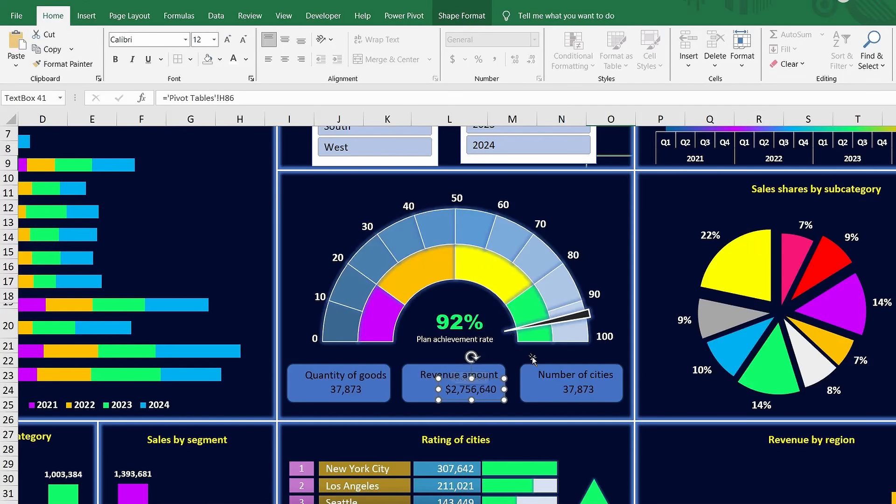
Step: Replace the reference of the value text box on the Number of cities card with a link to 'Pivot Tables'!H87
{"action": "left_click", "coordinate": [578, 389]}
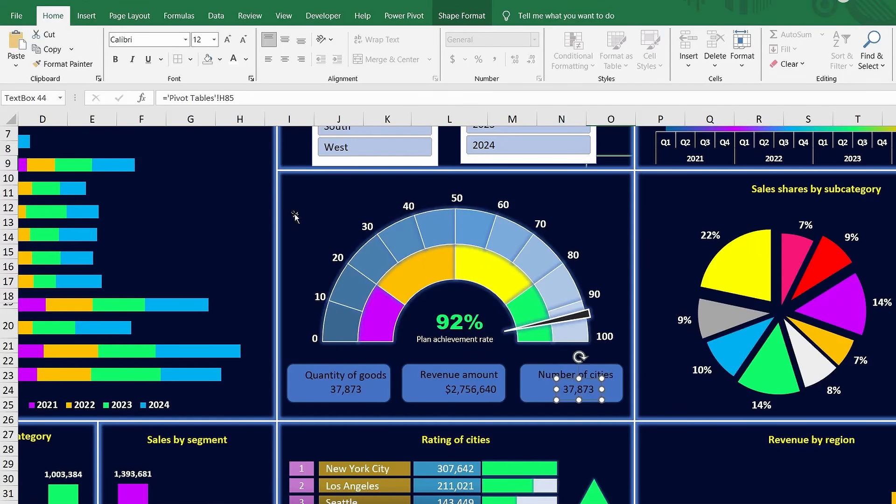
{"action": "left_click", "coordinate": [254, 99]}
{"action": "key", "text": "BackSpace"}
{"action": "key", "text": "BackSpace"}
{"action": "key", "text": "BackSpace"}
{"action": "key", "text": "BackSpace"}
{"action": "key", "text": "BackSpace"}
{"action": "key", "text": "BackSpace"}
{"action": "key", "text": "BackSpace"}
{"action": "key", "text": "BackSpace"}
{"action": "key", "text": "BackSpace"}
{"action": "key", "text": "BackSpace"}
{"action": "key", "text": "BackSpace"}
{"action": "key", "text": "BackSpace"}
{"action": "key", "text": "BackSpace"}
{"action": "key", "text": "BackSpace"}
{"action": "key", "text": "BackSpace"}
{"action": "key", "text": "BackSpace"}
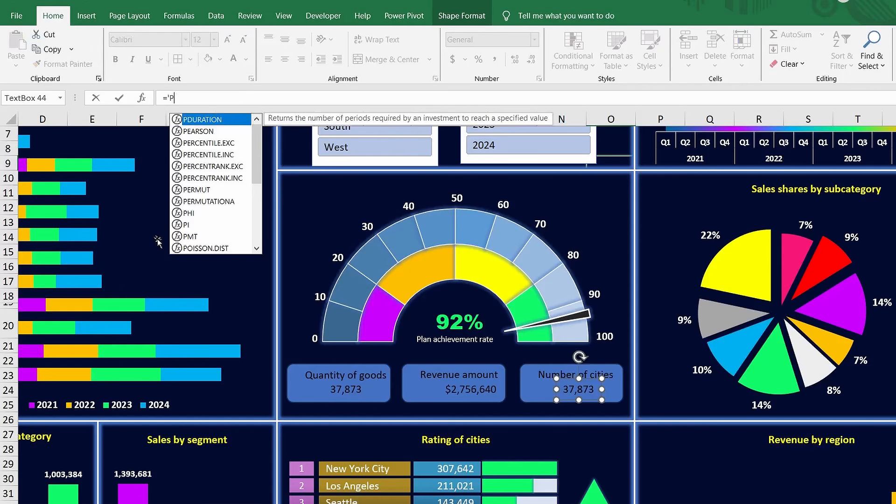
{"action": "key", "text": "BackSpace"}
{"action": "key", "text": "BackSpace"}
{"action": "left_click", "coordinate": [153, 503]}
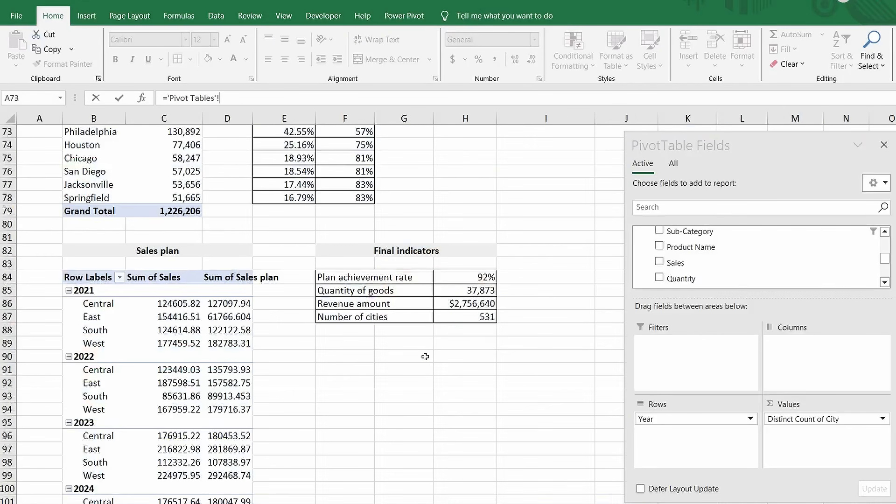
{"action": "left_click", "coordinate": [456, 317]}
{"action": "key", "text": "Return"}
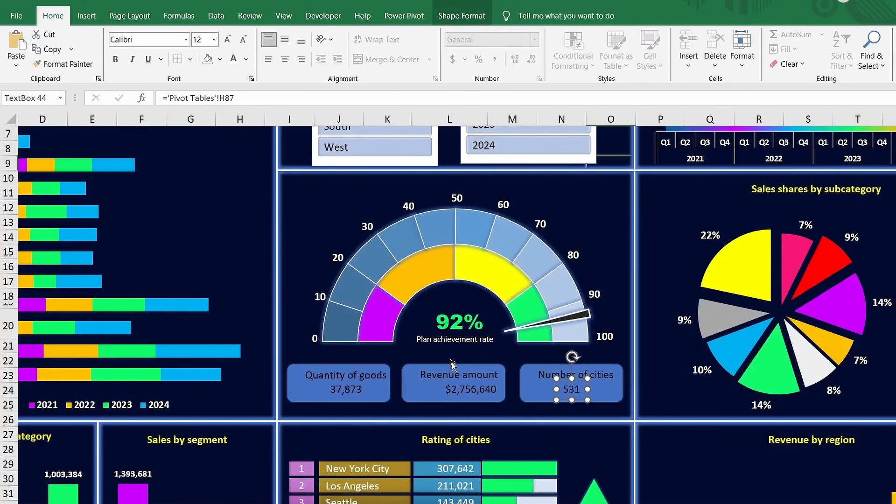
{"action": "left_click", "coordinate": [616, 435]}
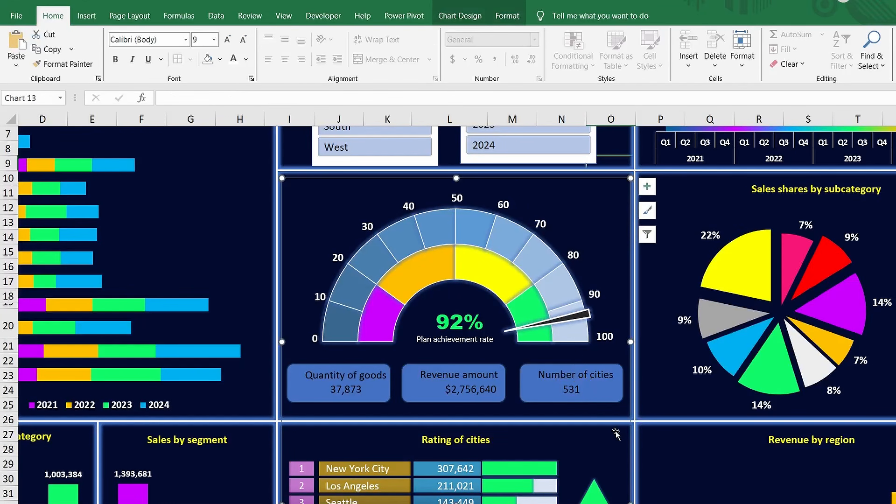
Step: Format the three card labels together with a white font at size 8
{"action": "left_click", "coordinate": [554, 373]}
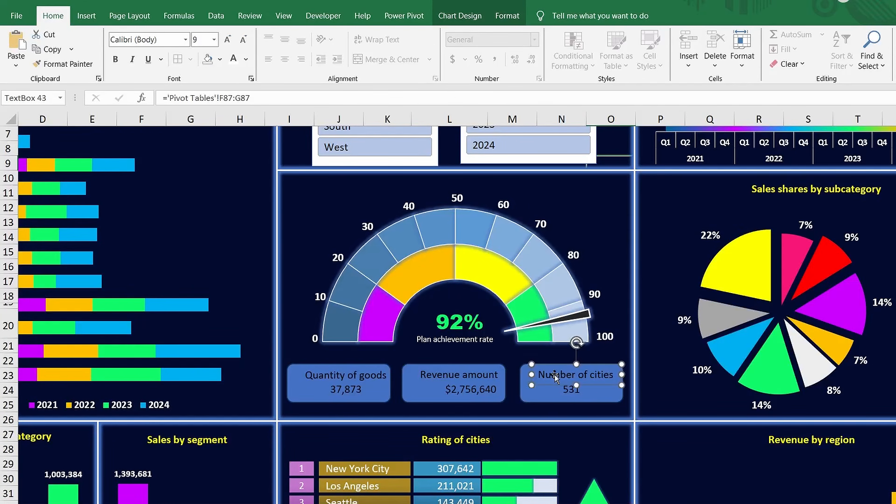
{"action": "left_click", "coordinate": [471, 376], "text": "shift"}
{"action": "left_click", "coordinate": [356, 378], "text": "shift"}
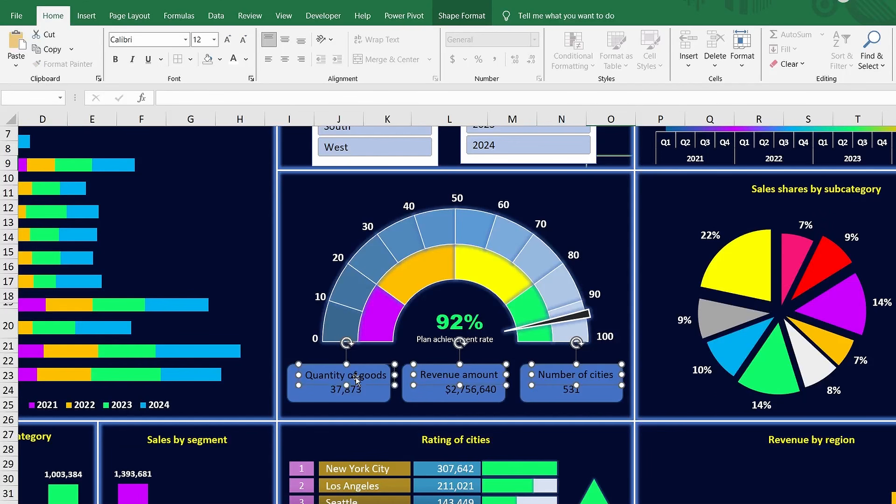
{"action": "left_click", "coordinate": [232, 59]}
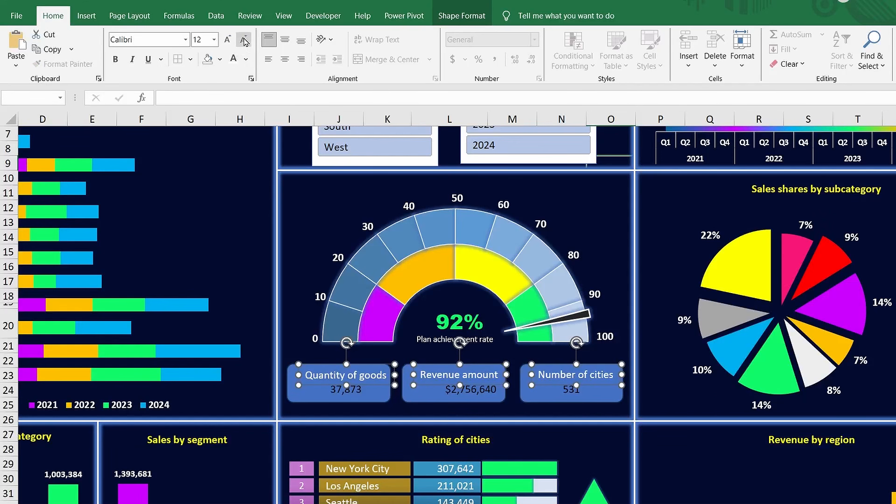
{"action": "left_click", "coordinate": [243, 40]}
{"action": "left_click", "coordinate": [244, 40]}
{"action": "left_click", "coordinate": [244, 40]}
{"action": "left_click", "coordinate": [243, 40]}
{"action": "left_click", "coordinate": [244, 40]}
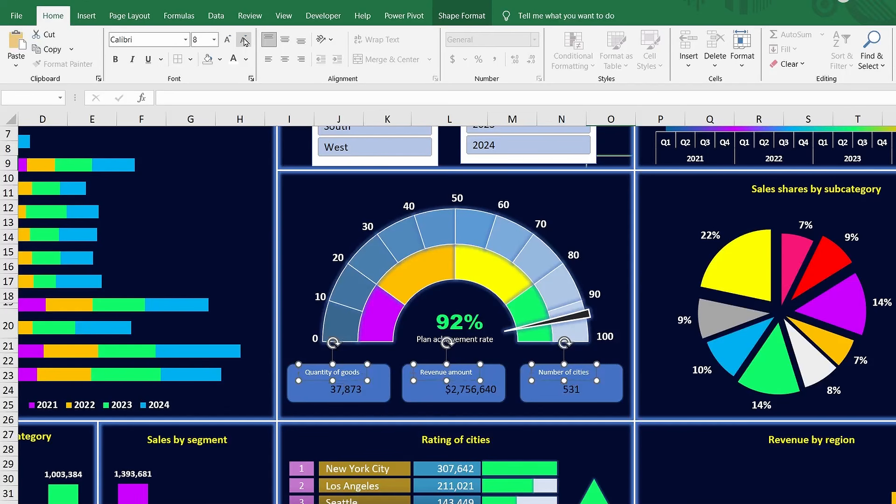
Step: Nudge the three card labels right and slightly down so they sit centred on their cards
{"action": "key", "text": "Right"}
{"action": "key", "text": "Right"}
{"action": "key", "text": "Right"}
{"action": "key", "text": "Right"}
{"action": "key", "text": "Right"}
{"action": "key", "text": "Right"}
{"action": "key", "text": "Right"}
{"action": "key", "text": "Right"}
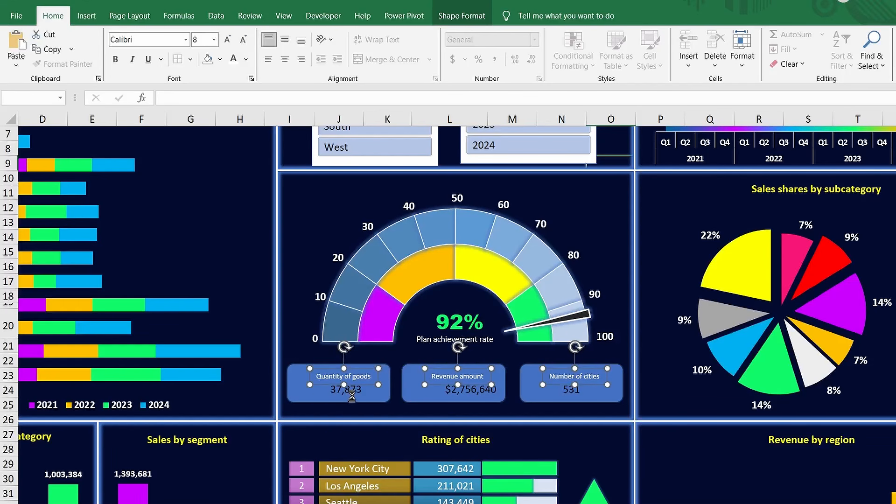
Step: Format the value text boxes on all three cards as white, bold and size 14
{"action": "left_click", "coordinate": [352, 394]}
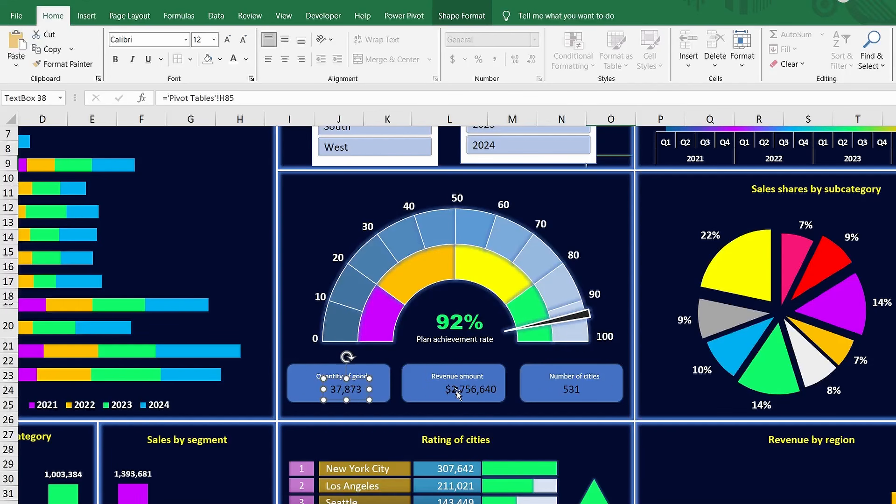
{"action": "left_click", "coordinate": [458, 393], "text": "shift"}
{"action": "left_click", "coordinate": [570, 391], "text": "shift"}
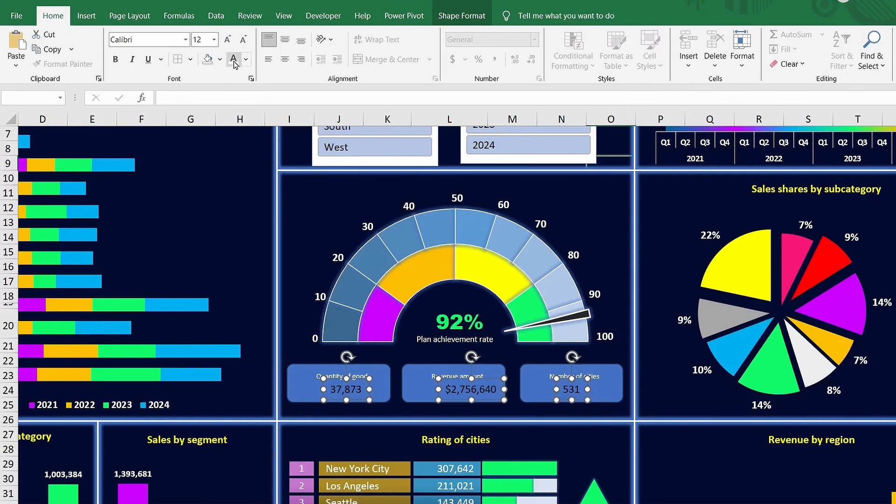
{"action": "left_click", "coordinate": [115, 61]}
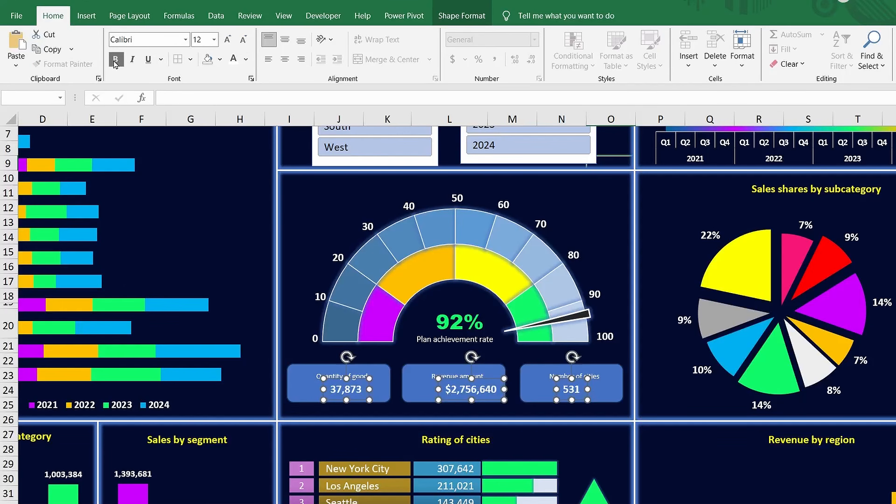
{"action": "left_click", "coordinate": [227, 40]}
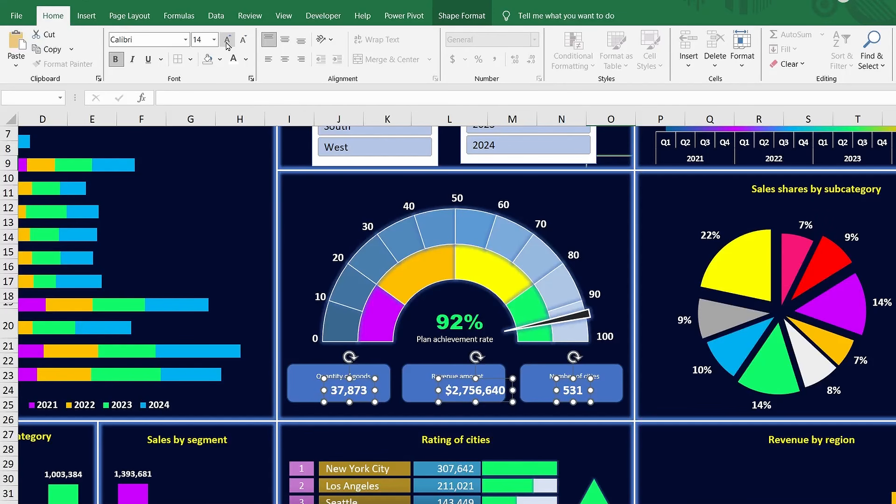
Step: Shift the quantity and revenue value text boxes left so they are centred on their cards
{"action": "left_click", "coordinate": [346, 401]}
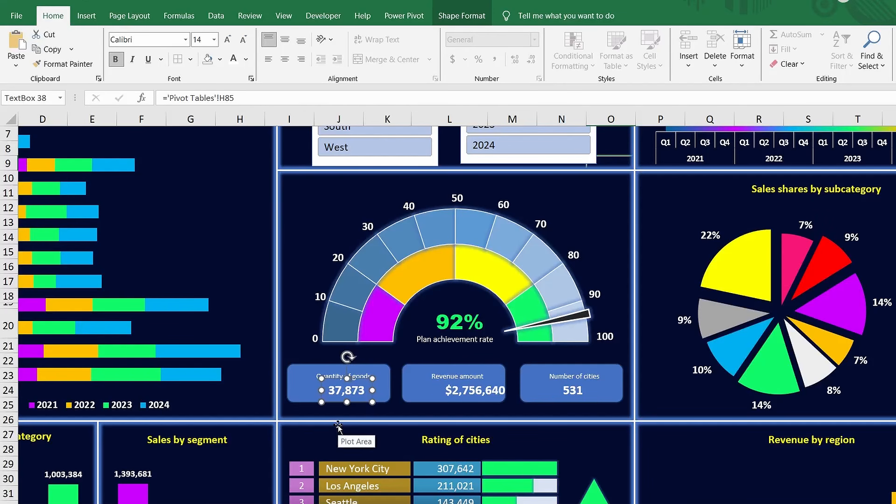
{"action": "left_click", "coordinate": [449, 404]}
{"action": "key", "text": "Left"}
{"action": "key", "text": "Left"}
{"action": "key", "text": "Left"}
{"action": "key", "text": "Left"}
{"action": "key", "text": "Left"}
{"action": "key", "text": "Left"}
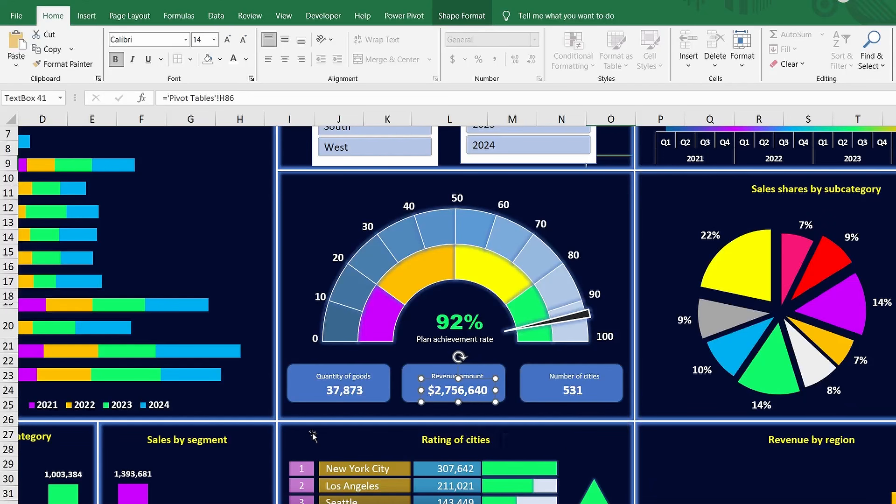
Step: Give the Quantity of goods card's rectangle a gradient fill and remove the two middle gradient stops
{"action": "left_click", "coordinate": [293, 392]}
{"action": "key", "text": "ctrl+1"}
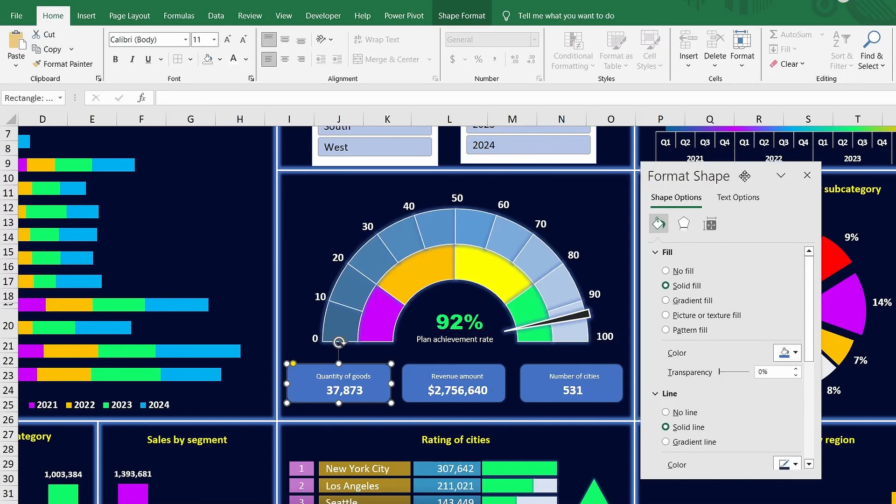
{"action": "left_click_drag", "start_coordinate": [745, 175], "coordinate": [740, 180]}
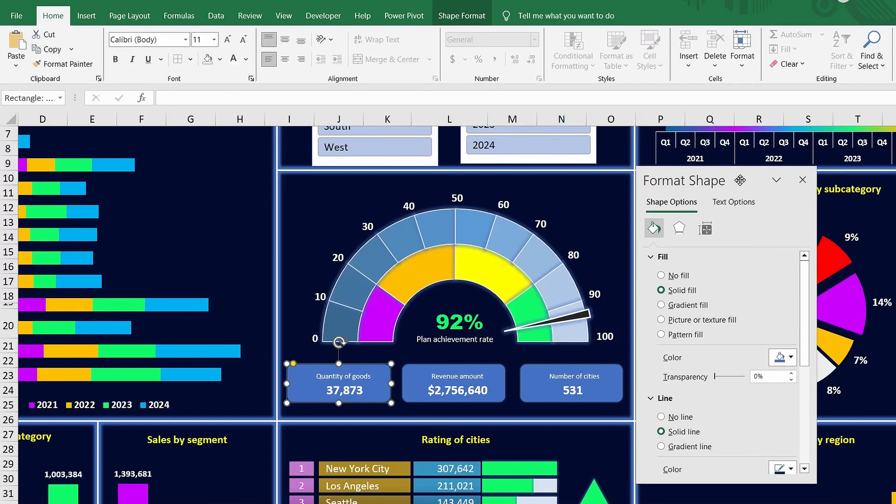
{"action": "left_click", "coordinate": [661, 306]}
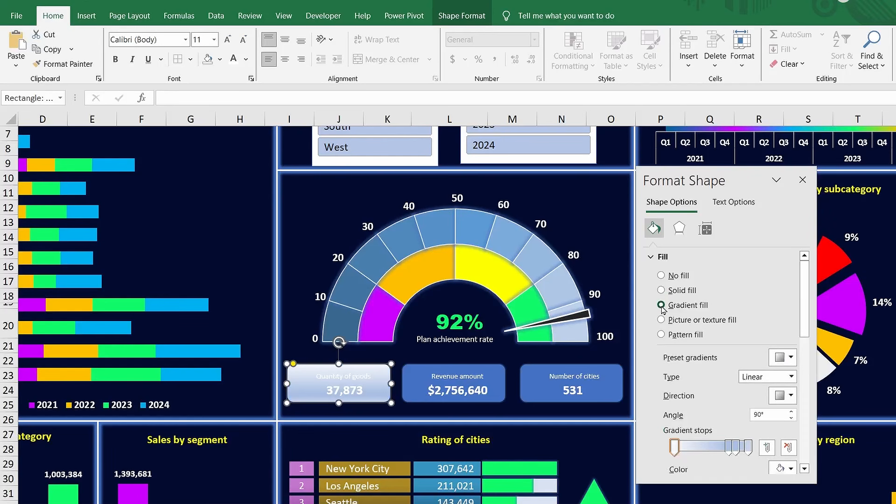
{"action": "left_click", "coordinate": [728, 448]}
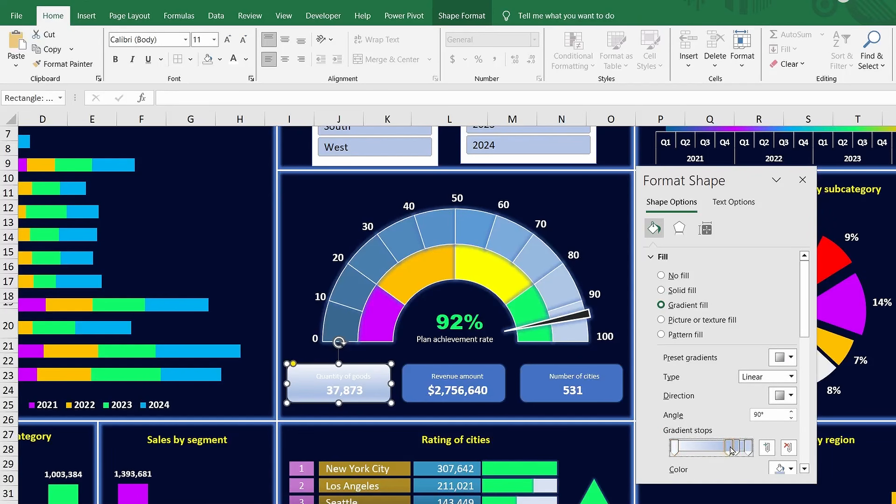
{"action": "left_click", "coordinate": [789, 448]}
{"action": "left_click", "coordinate": [736, 447]}
{"action": "left_click", "coordinate": [788, 448]}
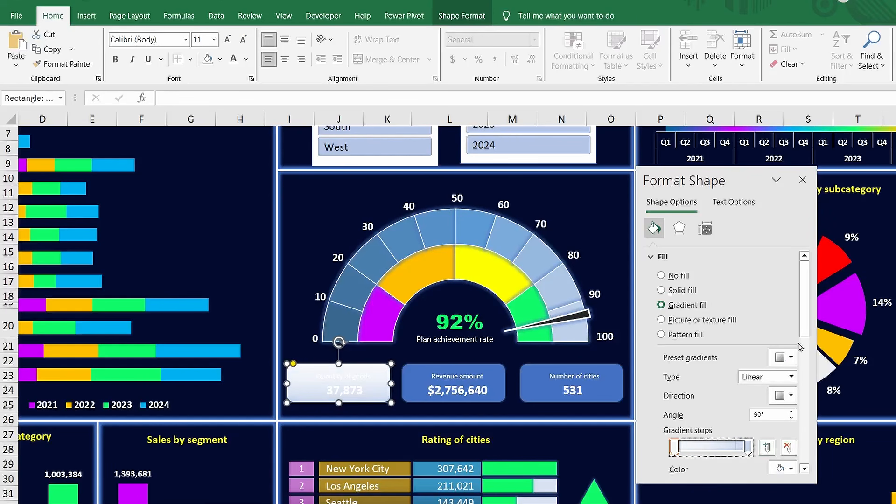
Step: Color the first gradient stop of the Quantity of goods card's rectangle with the standard purple
{"action": "left_click_drag", "start_coordinate": [805, 335], "coordinate": [804, 378]}
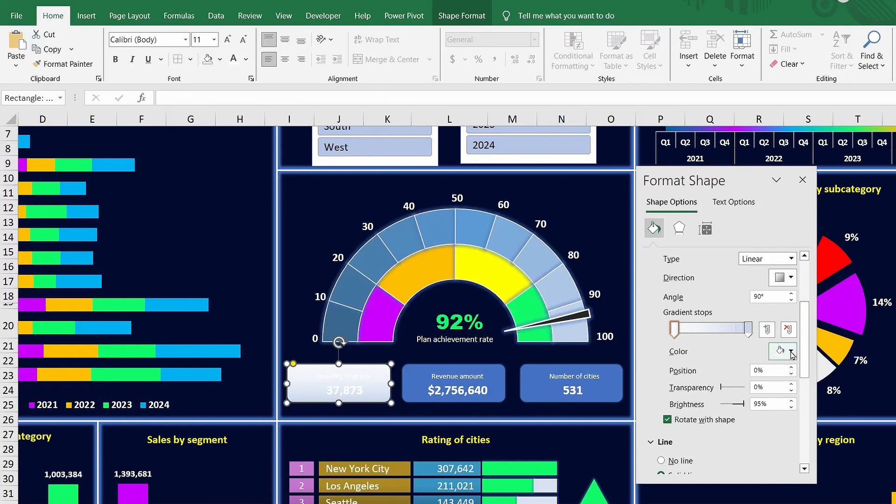
{"action": "left_click", "coordinate": [792, 353]}
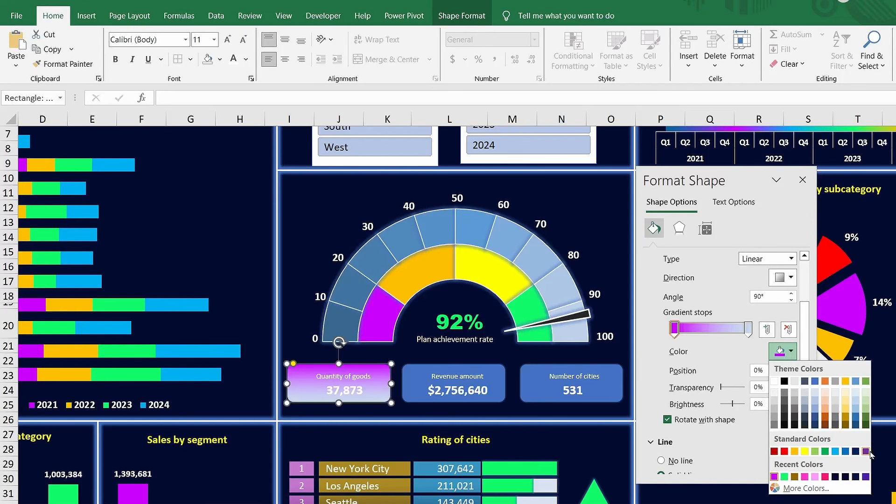
{"action": "left_click", "coordinate": [865, 451]}
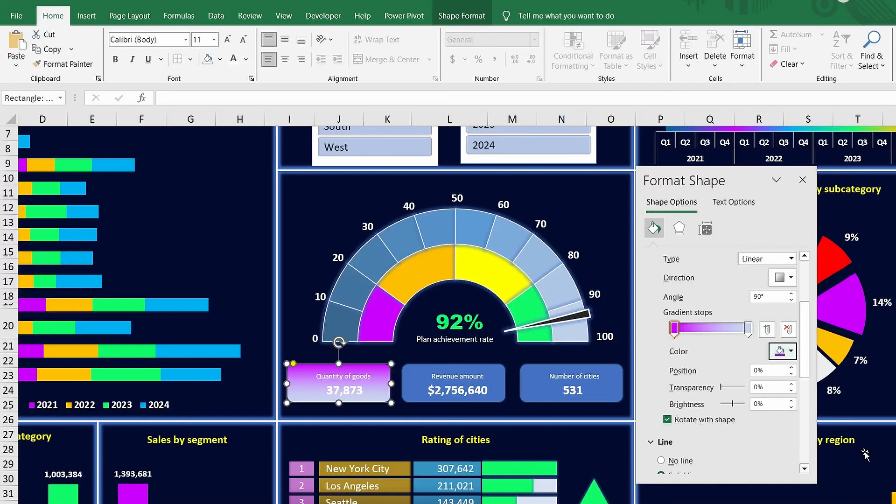
Step: Set the linear gradient angle of the Quantity of goods card to 0°
{"action": "left_click", "coordinate": [792, 300]}
{"action": "left_click", "coordinate": [792, 300]}
{"action": "left_click", "coordinate": [792, 301]}
{"action": "left_click", "coordinate": [791, 300]}
{"action": "left_click", "coordinate": [791, 300]}
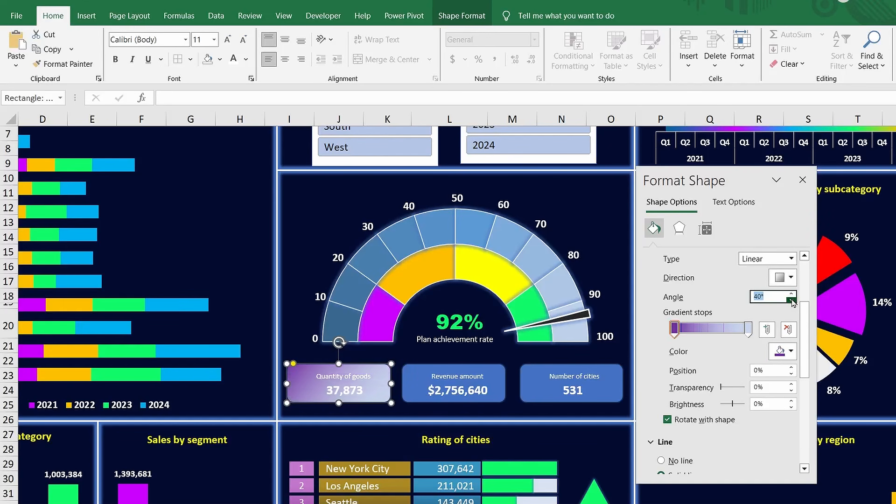
{"action": "left_click", "coordinate": [792, 301]}
{"action": "left_click", "coordinate": [791, 300]}
{"action": "left_click", "coordinate": [792, 300]}
{"action": "left_click", "coordinate": [791, 300]}
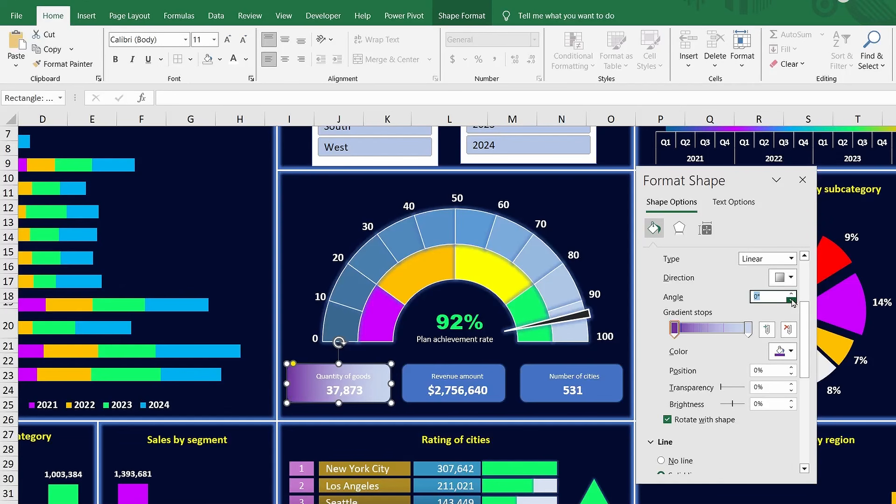
Step: Move the card's purple gradient stop to about 17% and color the end stop with the recently used dark navy
{"action": "left_click_drag", "start_coordinate": [675, 331], "coordinate": [690, 332]}
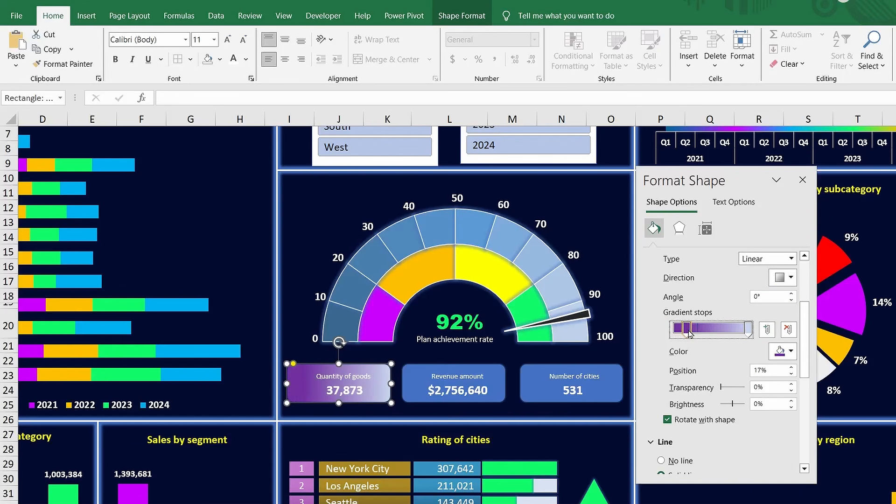
{"action": "left_click", "coordinate": [748, 329]}
{"action": "left_click", "coordinate": [792, 352]}
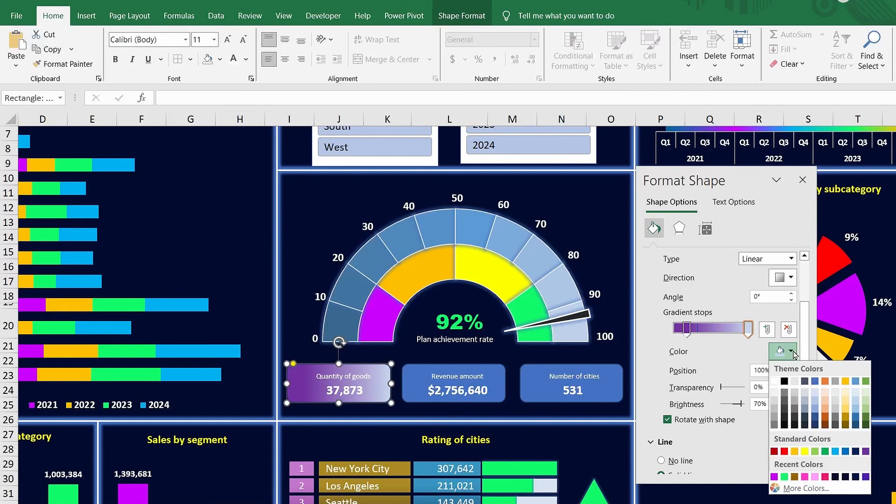
{"action": "left_click", "coordinate": [857, 478]}
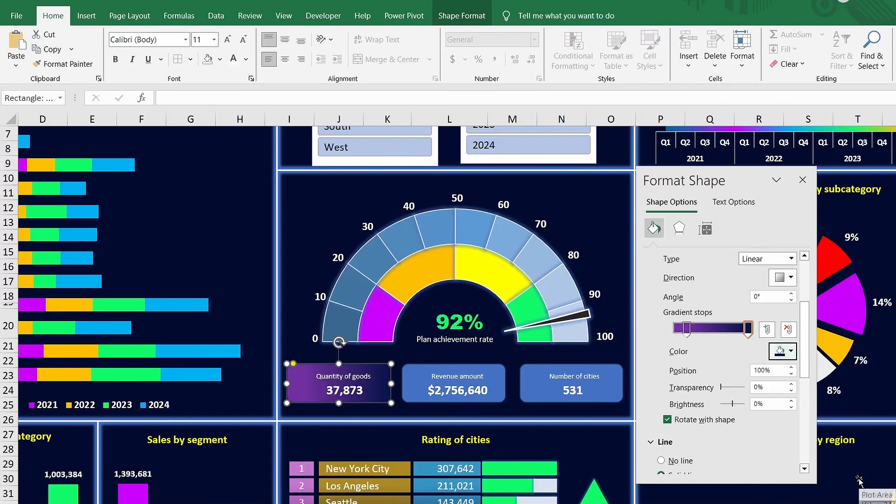
Step: Move the dark end stop of the Quantity of goods card's gradient to 91% and remove the card's outline
{"action": "left_click_drag", "start_coordinate": [749, 330], "coordinate": [741, 332]}
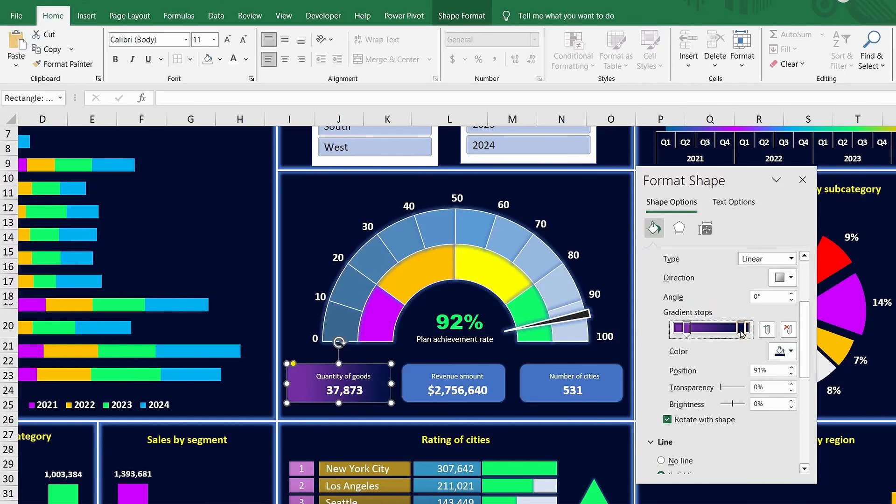
{"action": "left_click", "coordinate": [662, 461]}
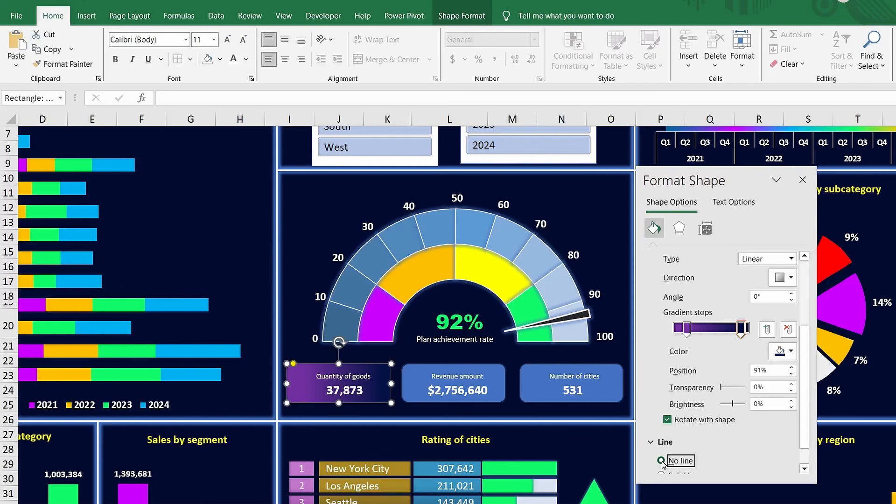
Step: Give the Revenue amount card no outline and a gradient fill with its first stop light blue at 0%
{"action": "left_click", "coordinate": [451, 388]}
{"action": "scroll", "coordinate": [679, 318], "scroll_direction": "up", "scroll_amount": 3}
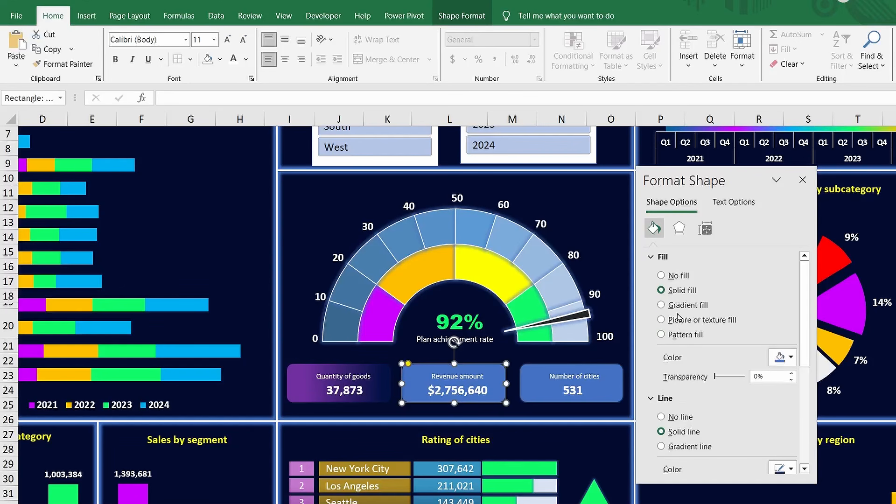
{"action": "left_click", "coordinate": [662, 417]}
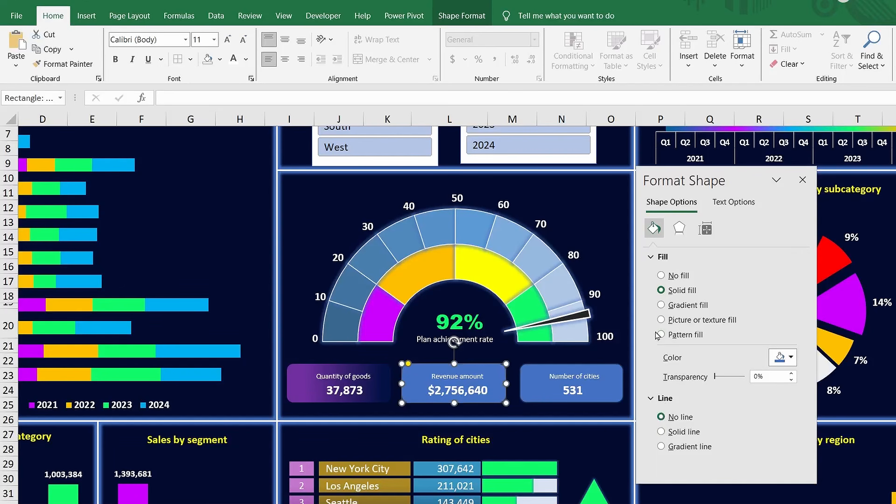
{"action": "left_click", "coordinate": [662, 306]}
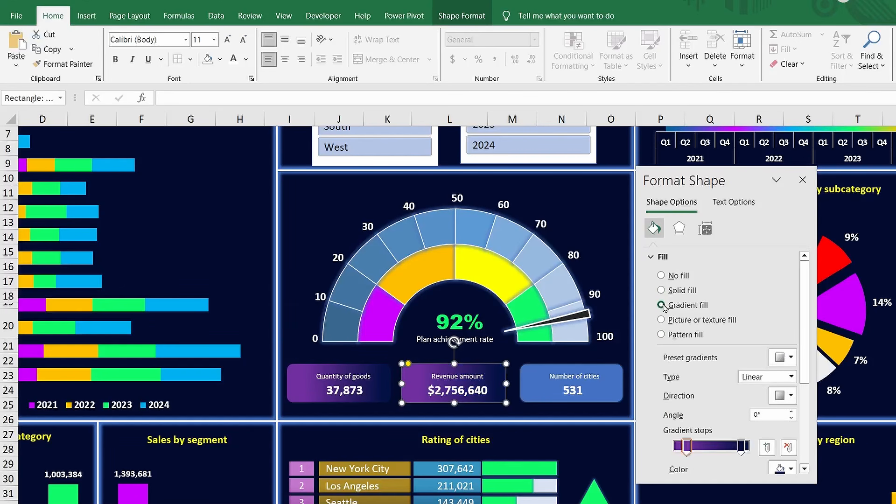
{"action": "scroll", "coordinate": [679, 381], "scroll_direction": "down", "scroll_amount": 2}
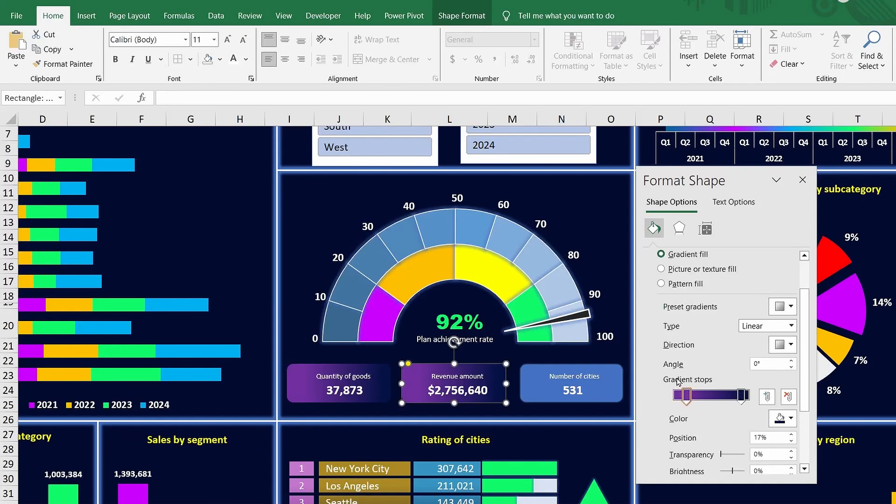
{"action": "left_click", "coordinate": [791, 418]}
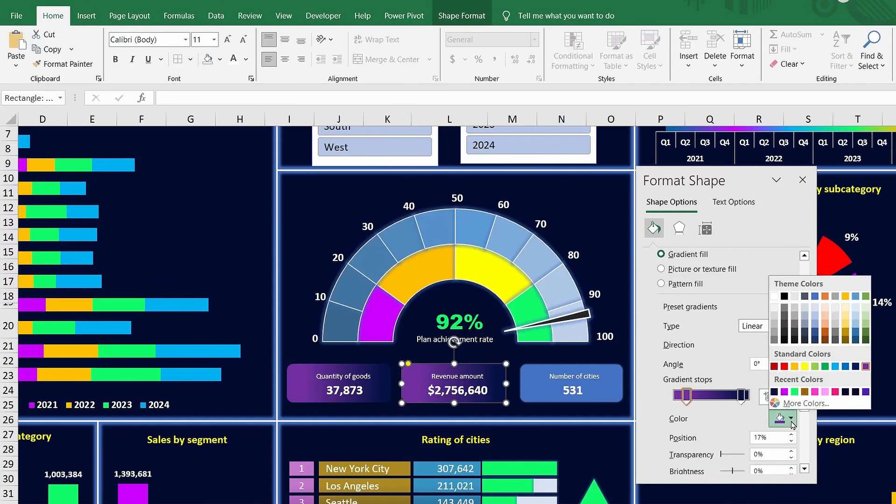
{"action": "left_click", "coordinate": [835, 367]}
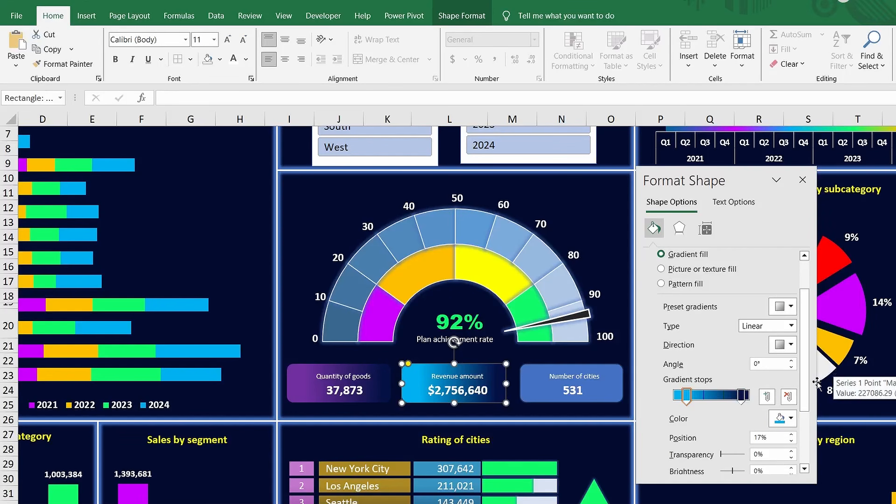
{"action": "left_click_drag", "start_coordinate": [686, 400], "coordinate": [674, 396]}
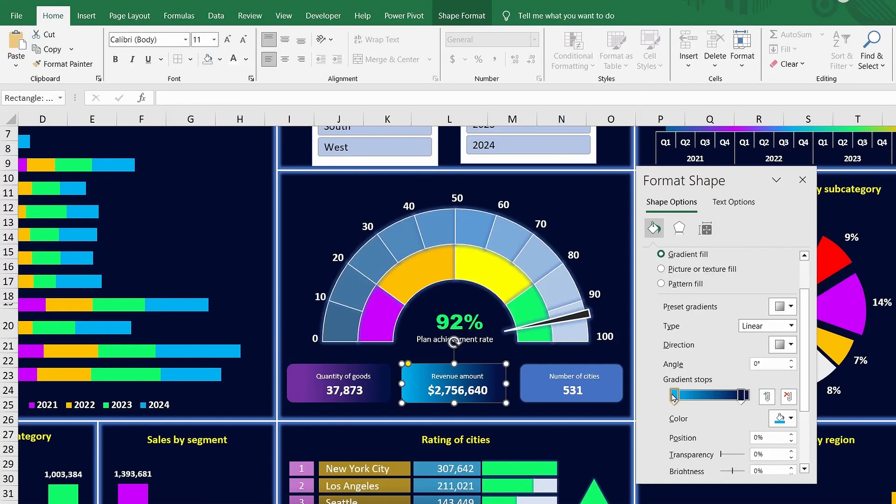
Step: Give the Number of cities card no outline and a gradient fill with its end stop in standard green
{"action": "left_click", "coordinate": [529, 399]}
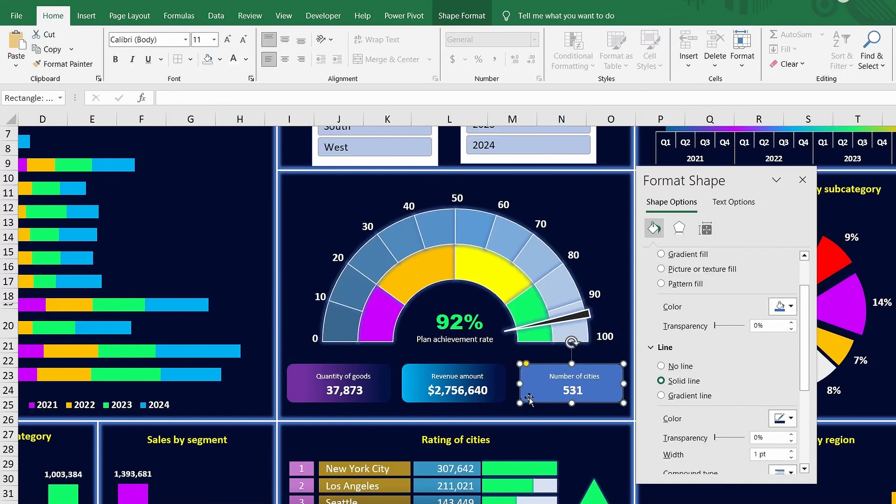
{"action": "left_click", "coordinate": [662, 367]}
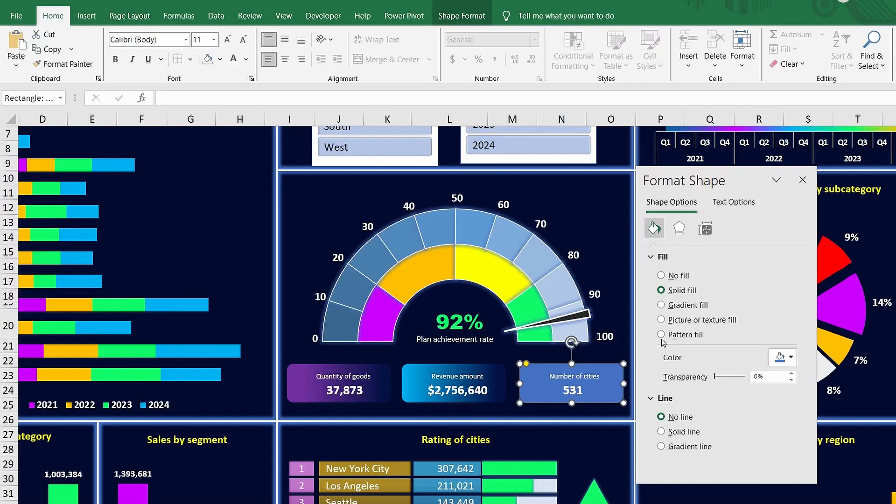
{"action": "left_click", "coordinate": [662, 306]}
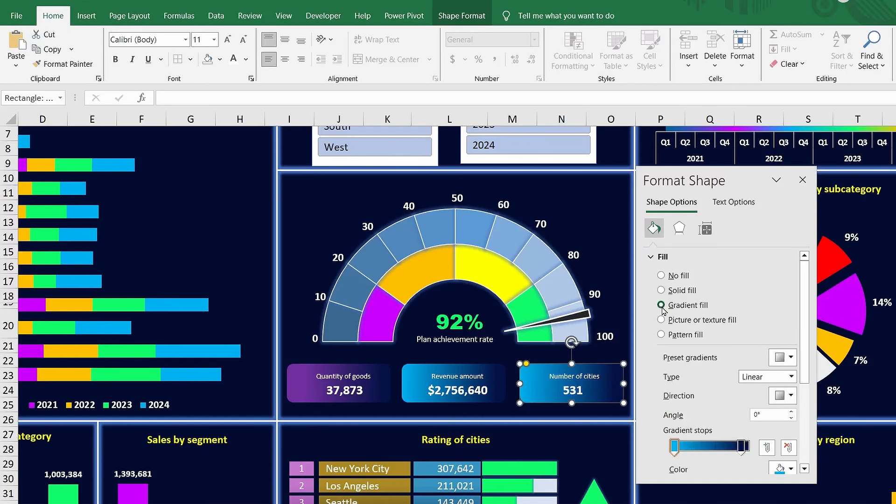
{"action": "left_click", "coordinate": [741, 447]}
{"action": "scroll", "coordinate": [756, 434], "scroll_direction": "down", "scroll_amount": 1}
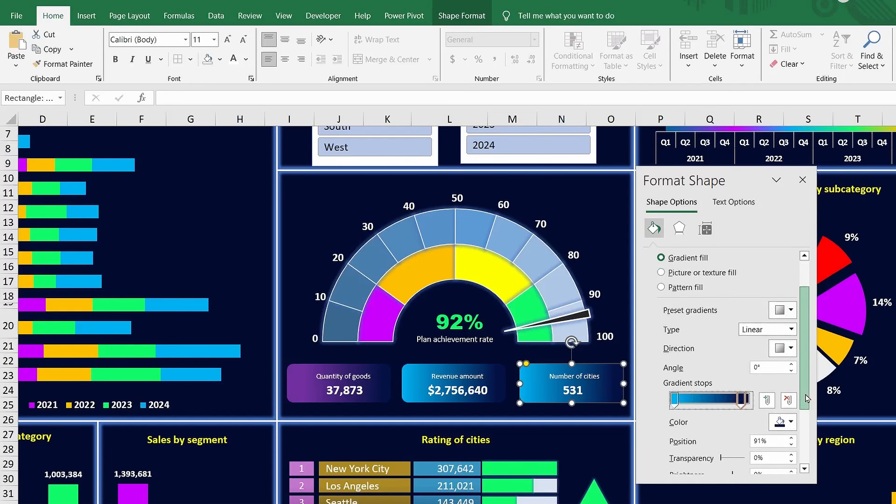
{"action": "left_click", "coordinate": [792, 423]}
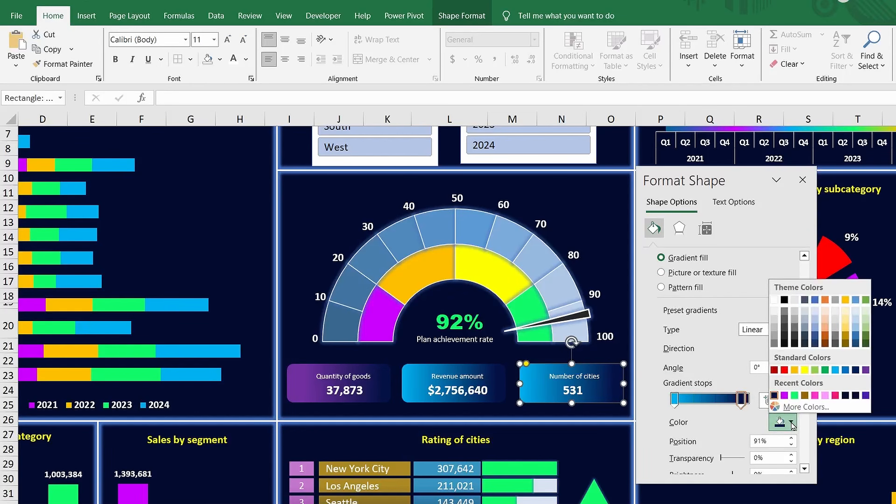
{"action": "left_click", "coordinate": [825, 370]}
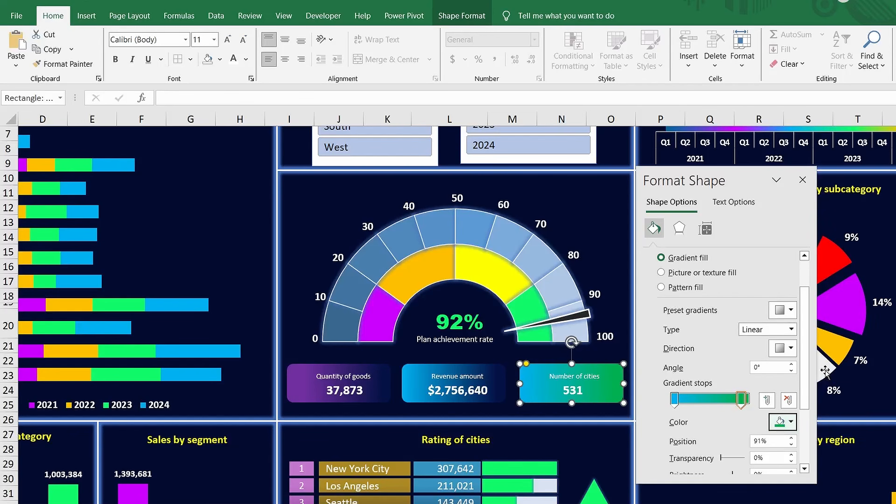
{"action": "left_click", "coordinate": [803, 181]}
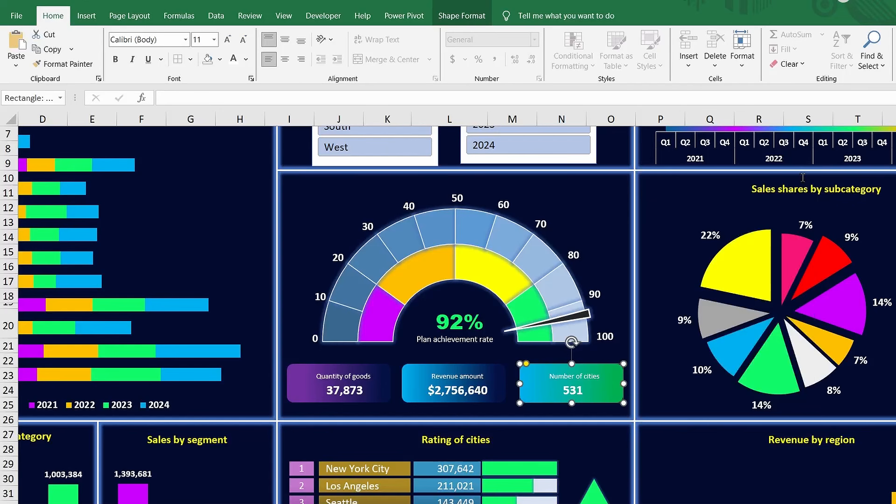
Step: Group the Number of cities card's rectangle with its value and label text boxes
{"action": "left_click", "coordinate": [573, 390]}
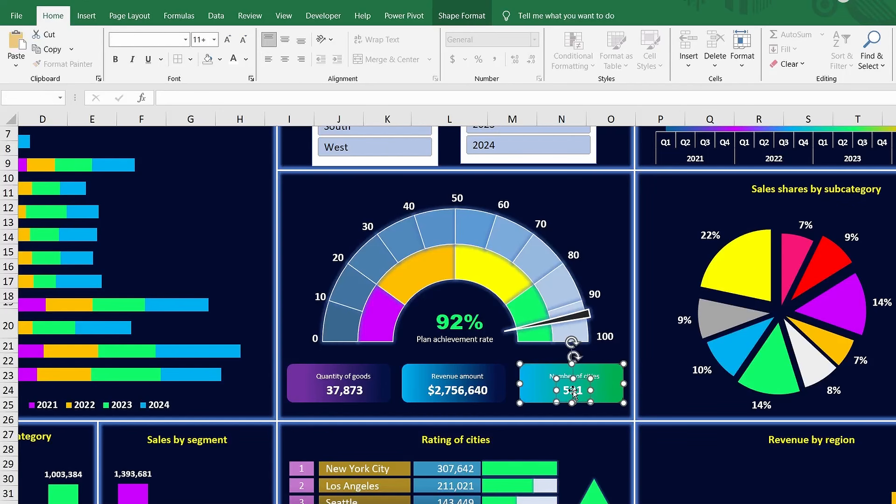
{"action": "left_click", "coordinate": [575, 376]}
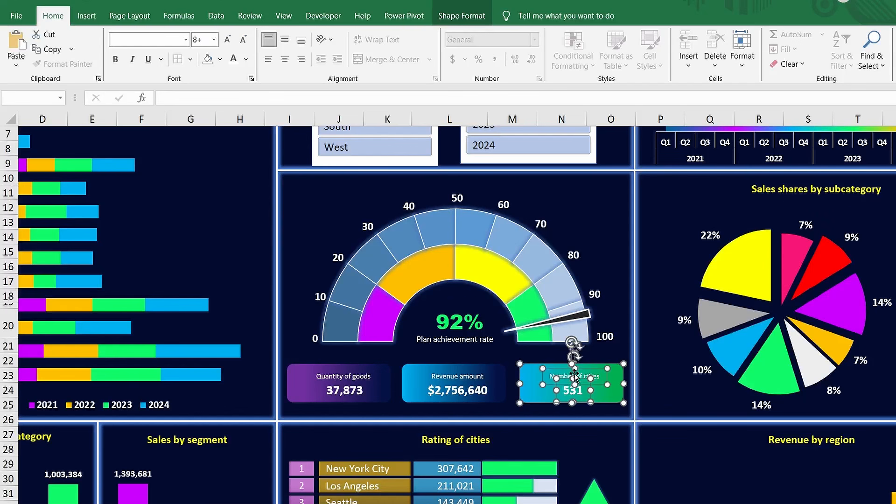
{"action": "right_click", "coordinate": [624, 394]}
{"action": "mouse_move", "coordinate": [654, 258]}
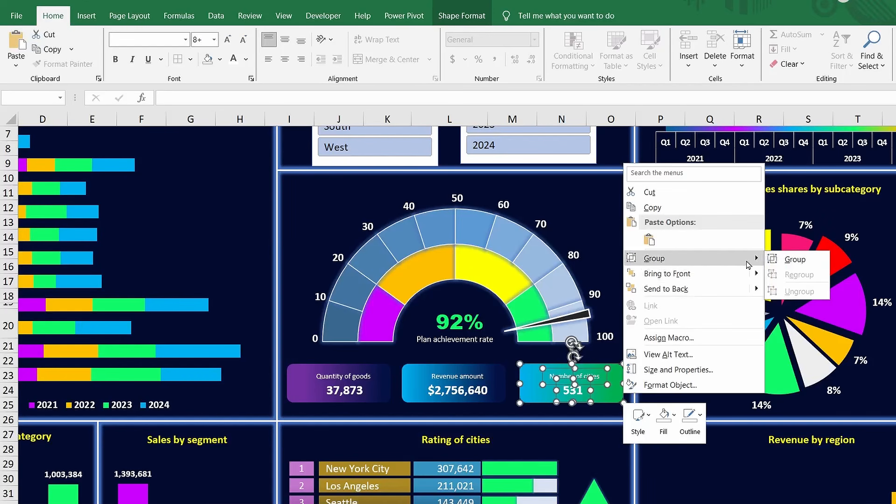
{"action": "left_click", "coordinate": [789, 260]}
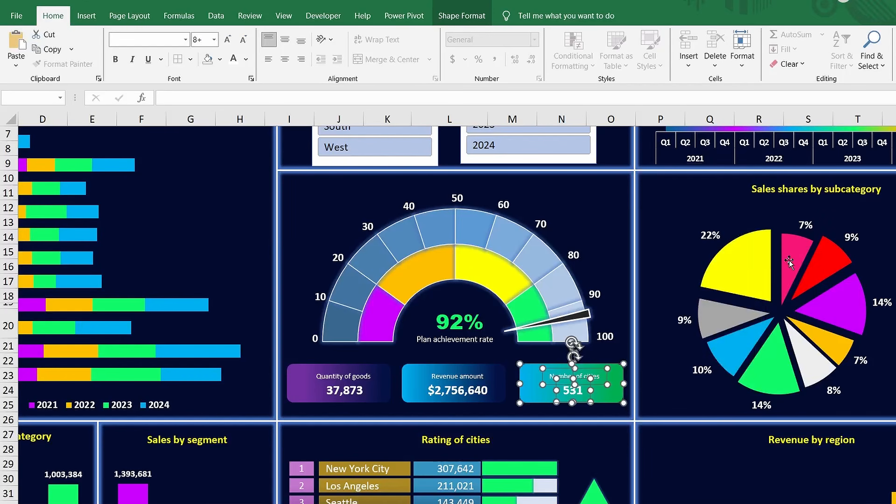
Step: Group the Revenue amount card's rectangle with its value and label text boxes
{"action": "left_click", "coordinate": [475, 388]}
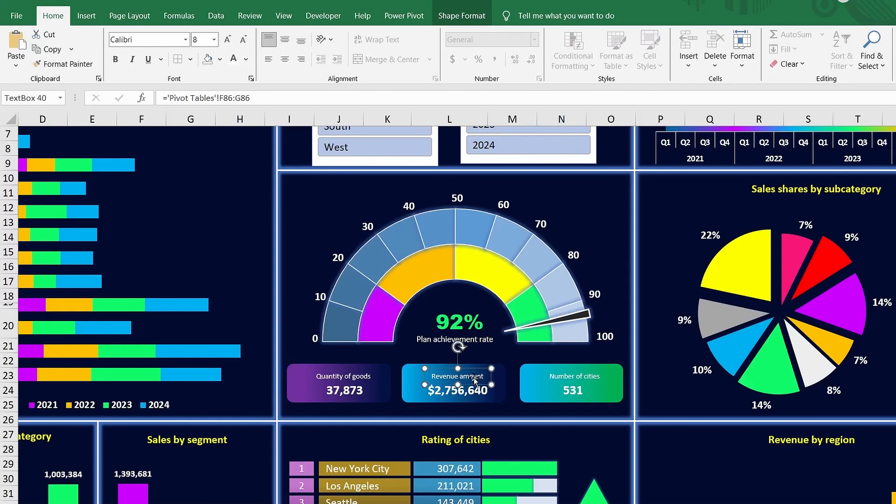
{"action": "left_click", "coordinate": [409, 392], "text": "shift"}
{"action": "right_click", "coordinate": [410, 393]}
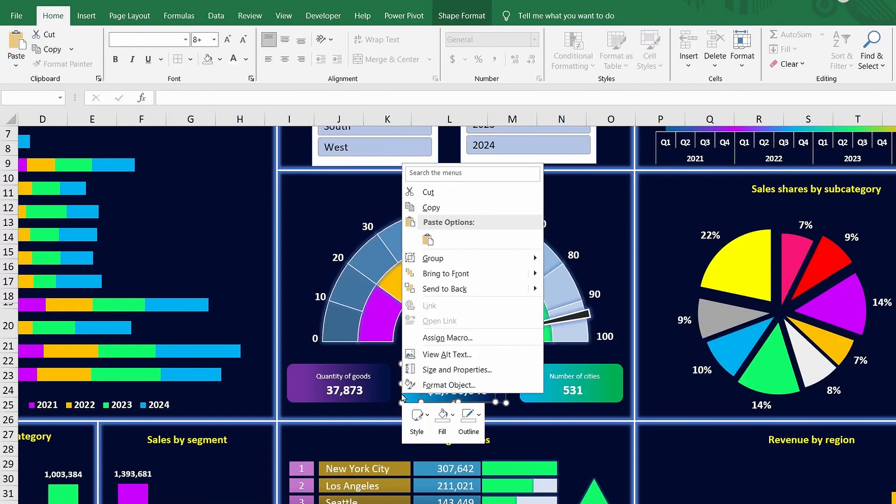
{"action": "mouse_move", "coordinate": [434, 262]}
{"action": "left_click", "coordinate": [576, 260]}
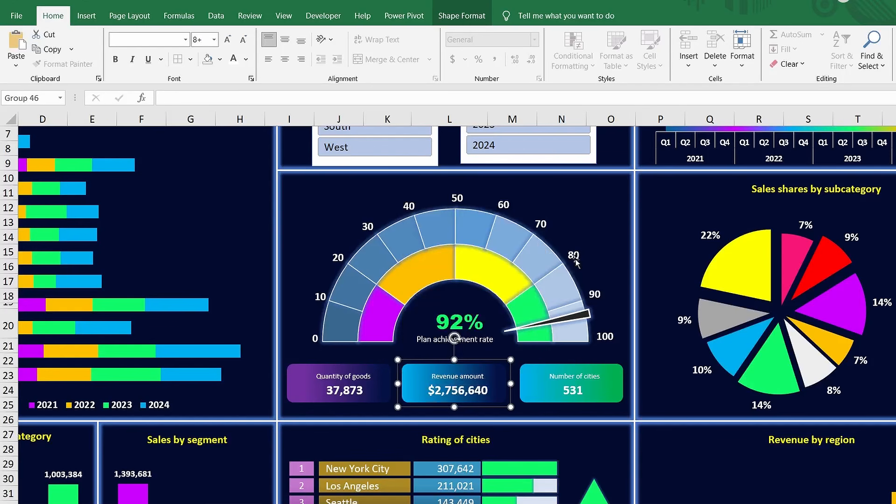
Step: Group the Quantity of goods card's rectangle with its value and label text boxes
{"action": "left_click", "coordinate": [358, 376]}
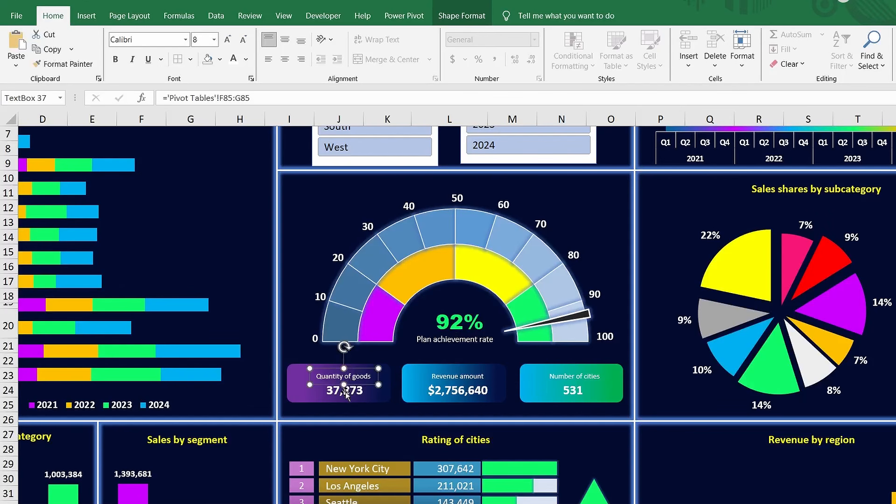
{"action": "left_click", "coordinate": [301, 397], "text": "ctrl"}
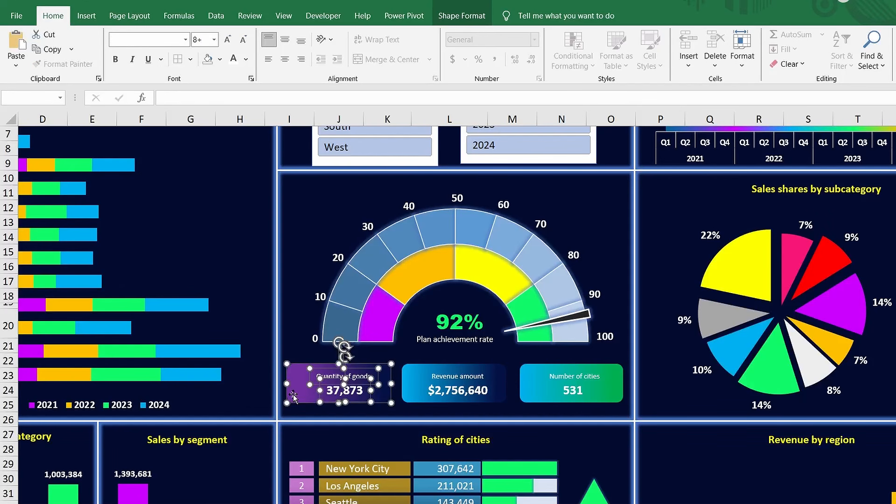
{"action": "right_click", "coordinate": [286, 396]}
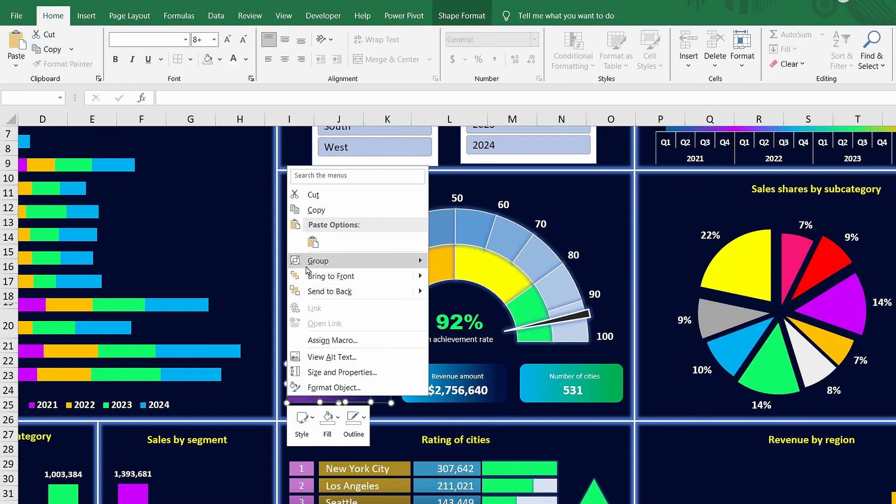
{"action": "mouse_move", "coordinate": [380, 262]}
{"action": "left_click", "coordinate": [447, 262]}
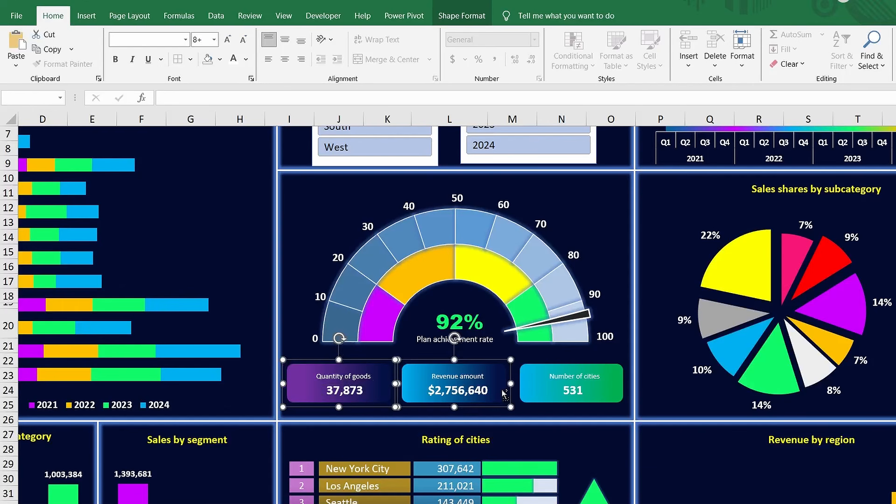
Step: Distribute the three grouped cards below the gauge horizontally and nudge them slightly to the right
{"action": "left_click", "coordinate": [526, 390], "text": "ctrl"}
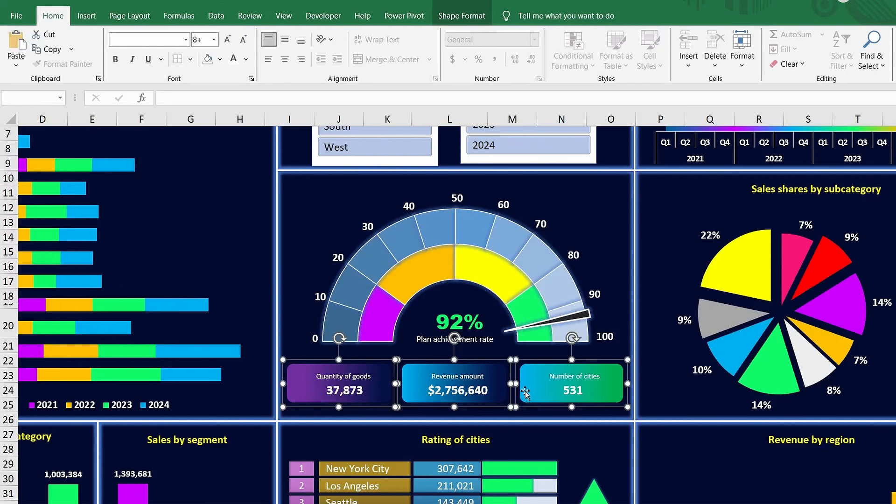
{"action": "left_click", "coordinate": [463, 17]}
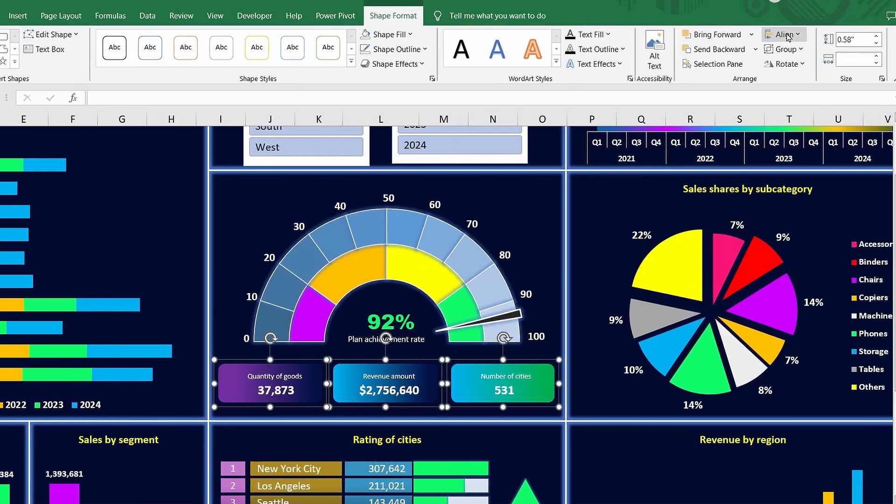
{"action": "left_click", "coordinate": [788, 37]}
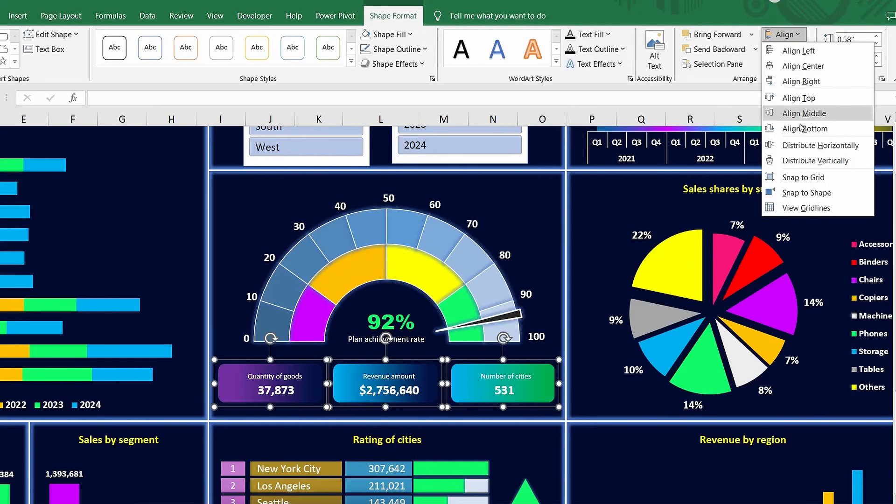
{"action": "left_click", "coordinate": [804, 148]}
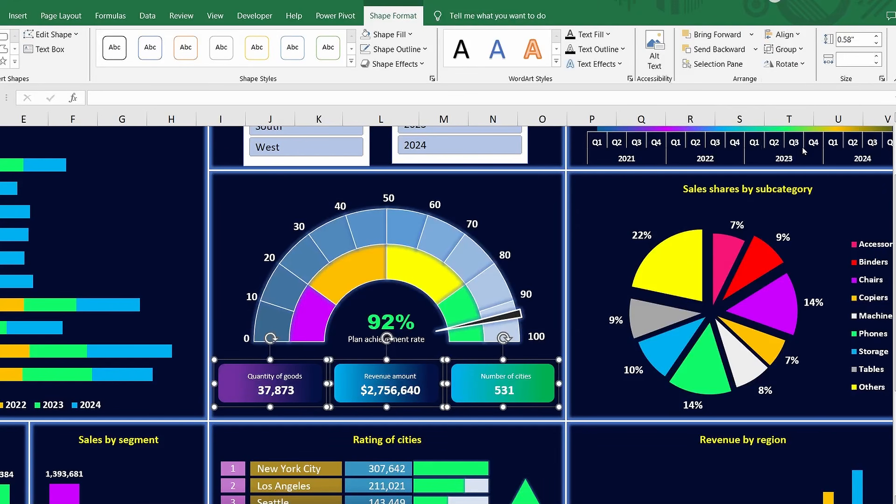
{"action": "key", "text": "Right"}
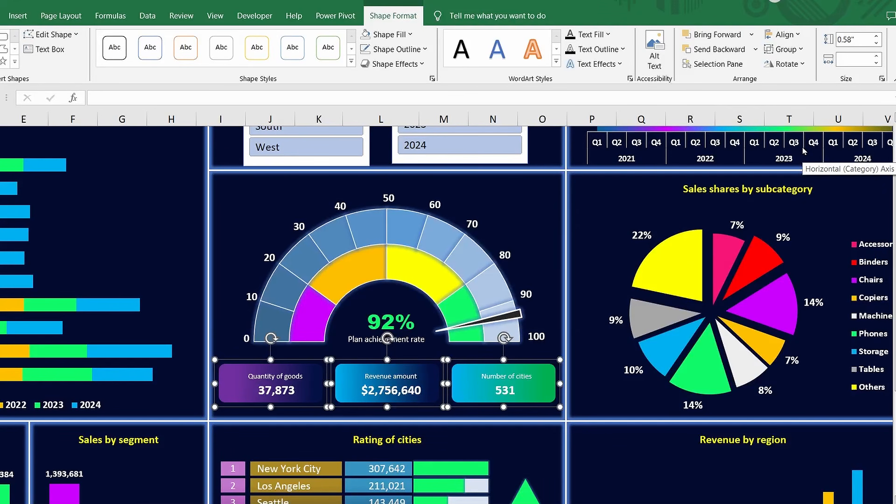
{"action": "left_click", "coordinate": [580, 430]}
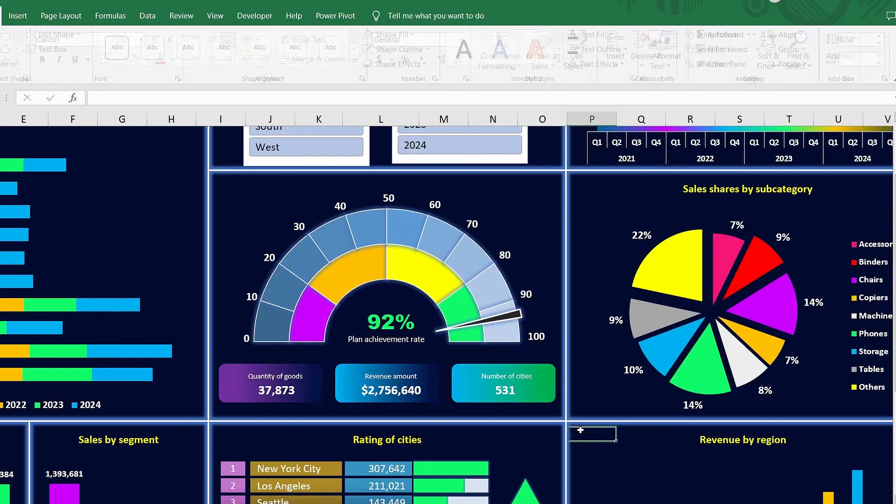
Step: Search the icon library for "box" and insert the closed package icon into the sheet
{"action": "left_click", "coordinate": [23, 15]}
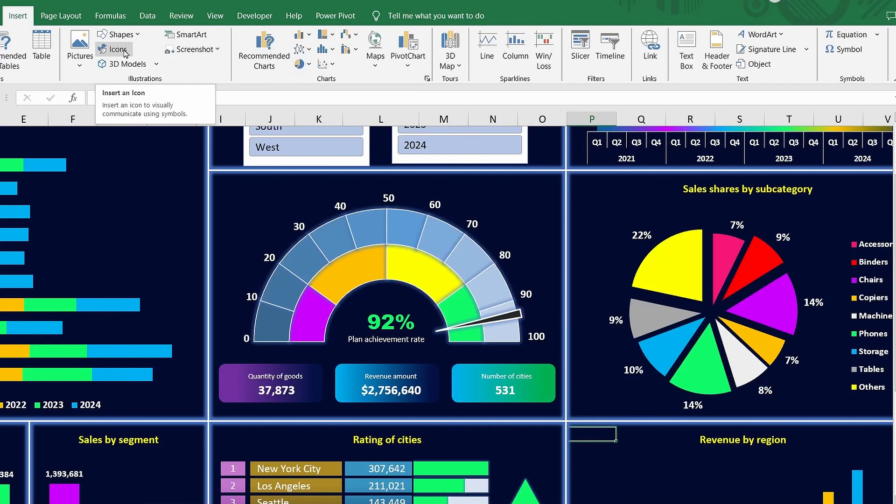
{"action": "left_click", "coordinate": [126, 55]}
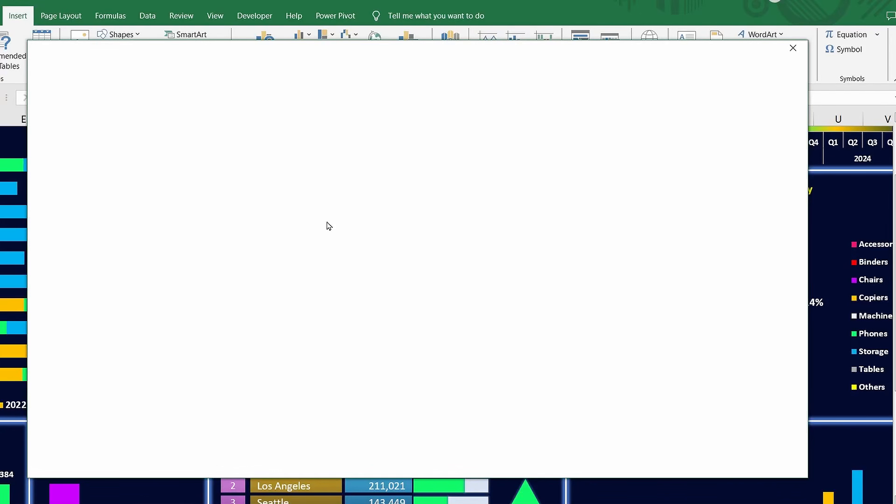
{"action": "type", "text": "box"}
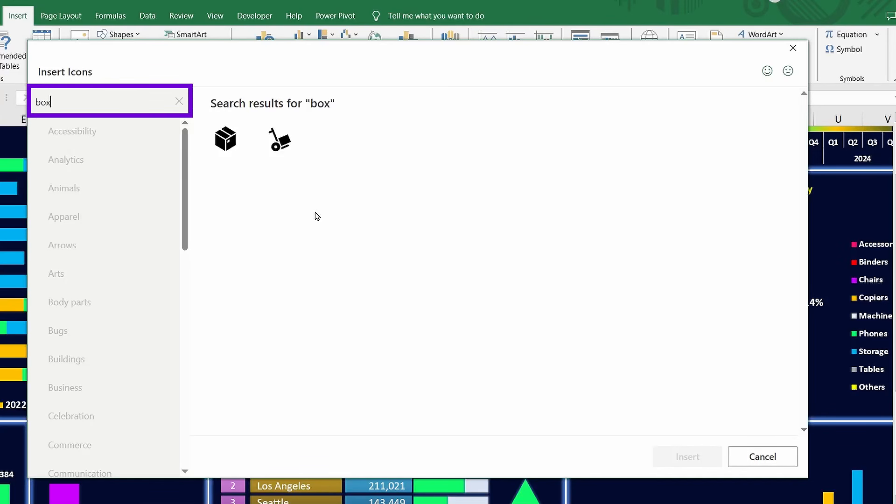
{"action": "left_click", "coordinate": [231, 142]}
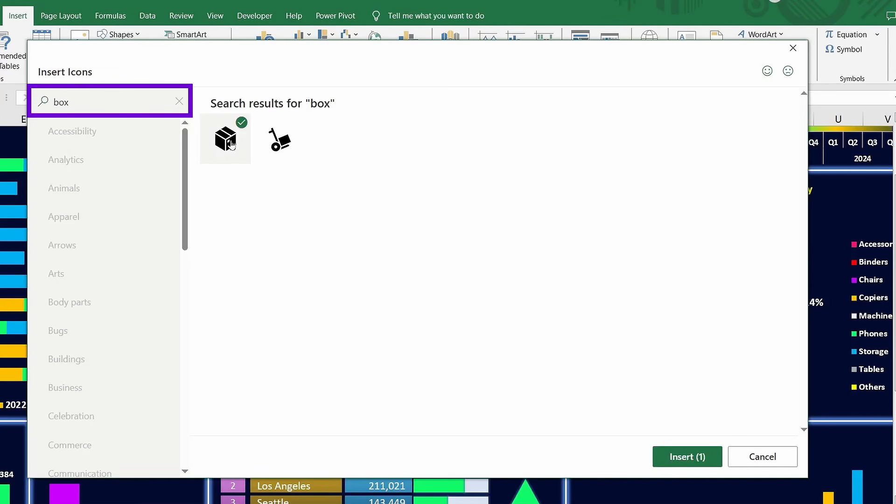
{"action": "left_click", "coordinate": [675, 457]}
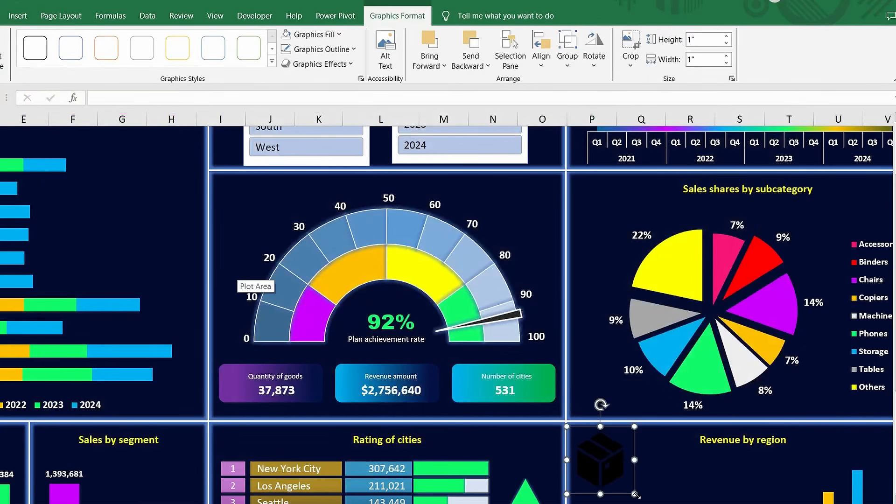
Step: Fit the box icon, about 0.43" high and 0.42" wide, beside the Quantity of goods text and fill it white
{"action": "left_click_drag", "start_coordinate": [635, 494], "coordinate": [248, 378]}
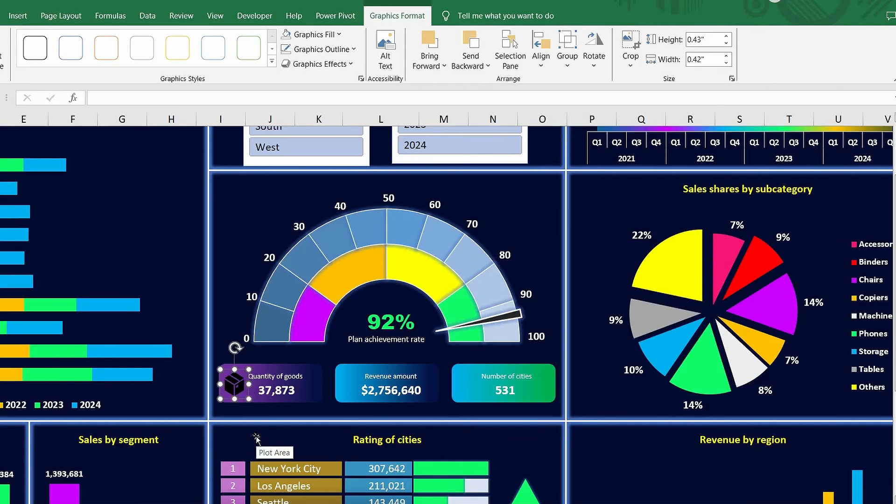
{"action": "key", "text": "ctrl+1"}
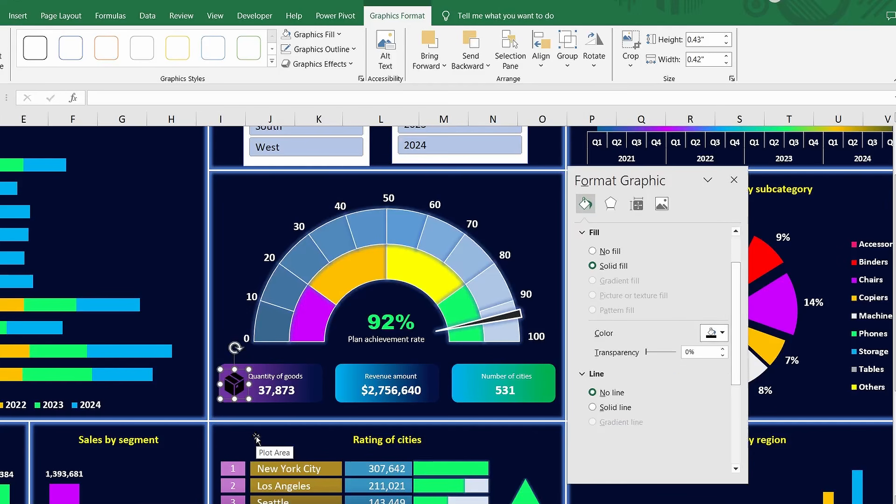
{"action": "left_click", "coordinate": [714, 337]}
{"action": "left_click", "coordinate": [705, 367]}
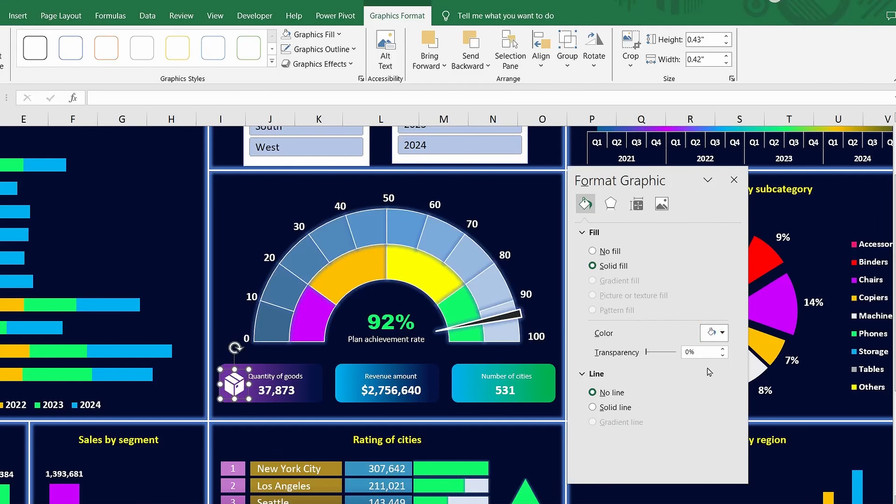
{"action": "left_click", "coordinate": [200, 149]}
Step: Search the icon library for "money" and insert the banknotes icon
{"action": "left_click", "coordinate": [17, 16]}
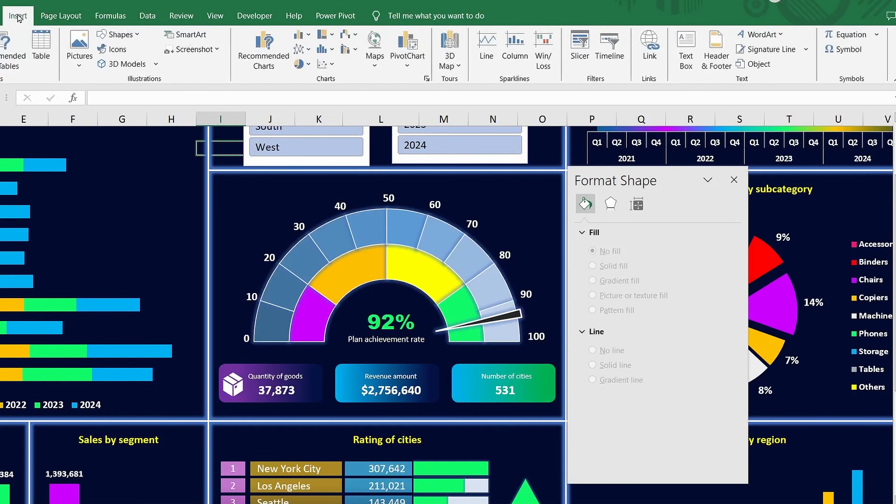
{"action": "left_click", "coordinate": [116, 52]}
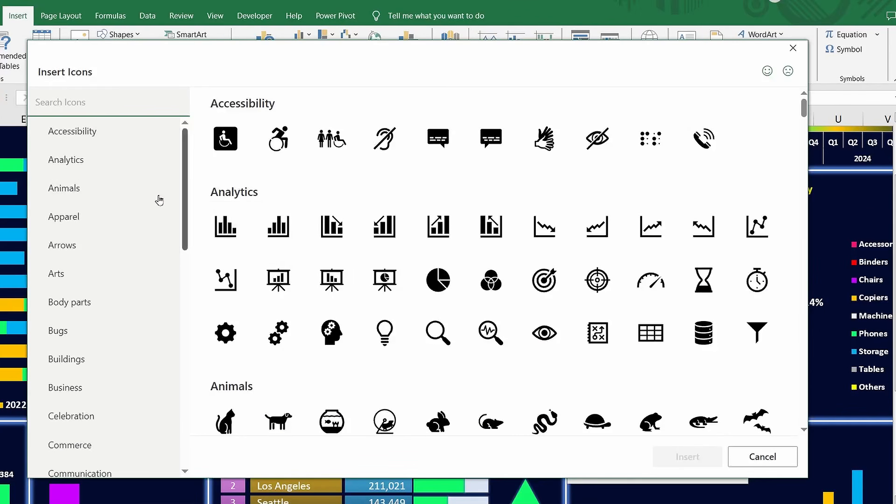
{"action": "type", "text": "money"}
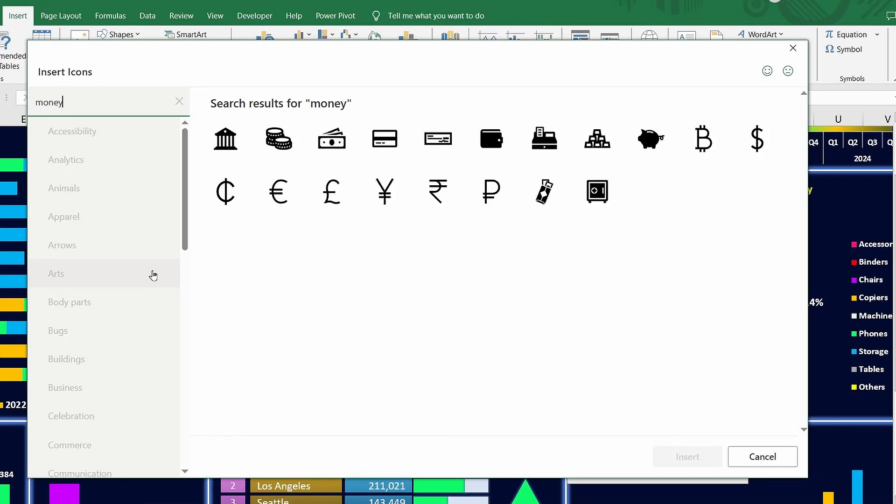
{"action": "left_click", "coordinate": [345, 140]}
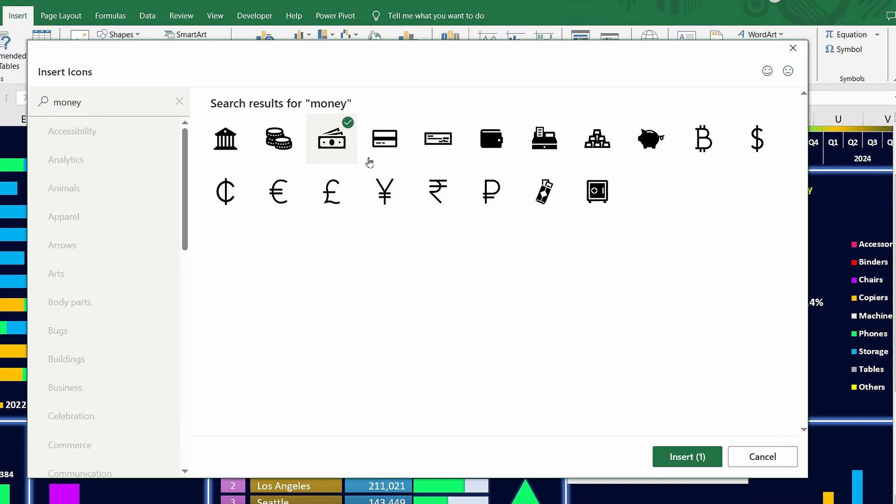
{"action": "left_click", "coordinate": [686, 457]}
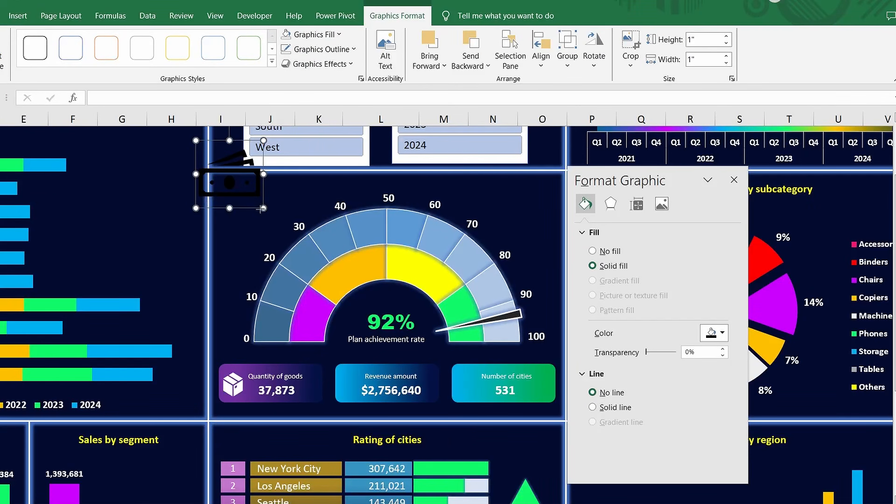
Step: Place the banknotes icon, about 0.48" high and 0.41" wide, at the left end of the Revenue amount card and fill it white
{"action": "left_click_drag", "start_coordinate": [262, 209], "coordinate": [345, 367]}
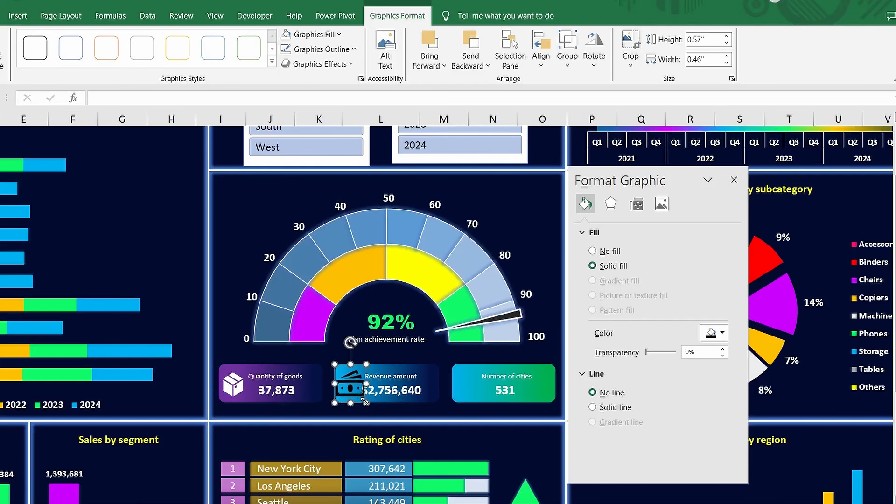
{"action": "left_click_drag", "start_coordinate": [365, 402], "coordinate": [362, 398]}
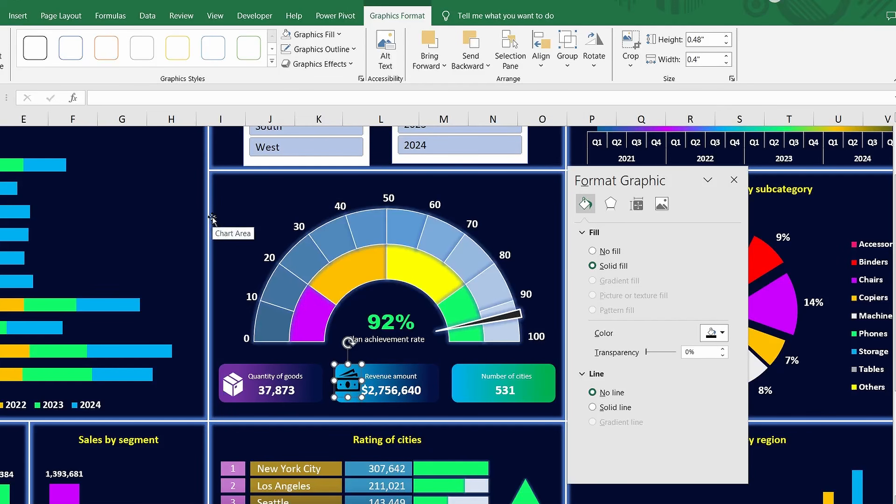
{"action": "left_click", "coordinate": [720, 338]}
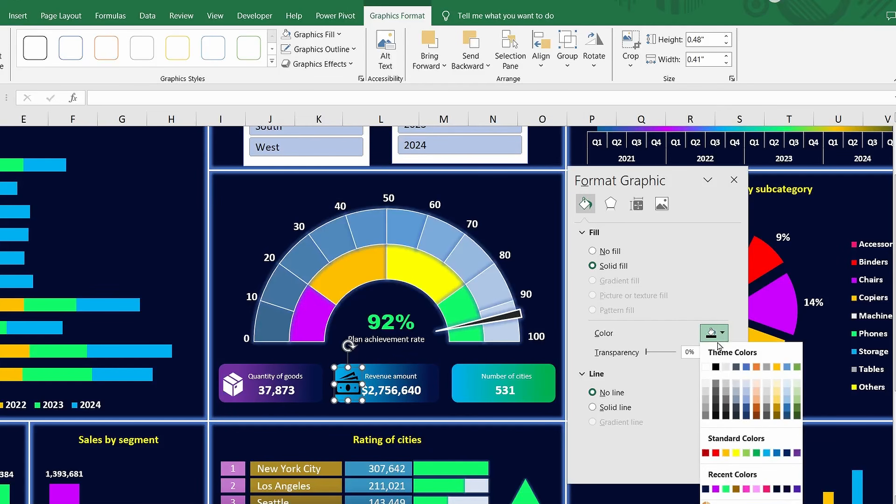
{"action": "left_click", "coordinate": [706, 367]}
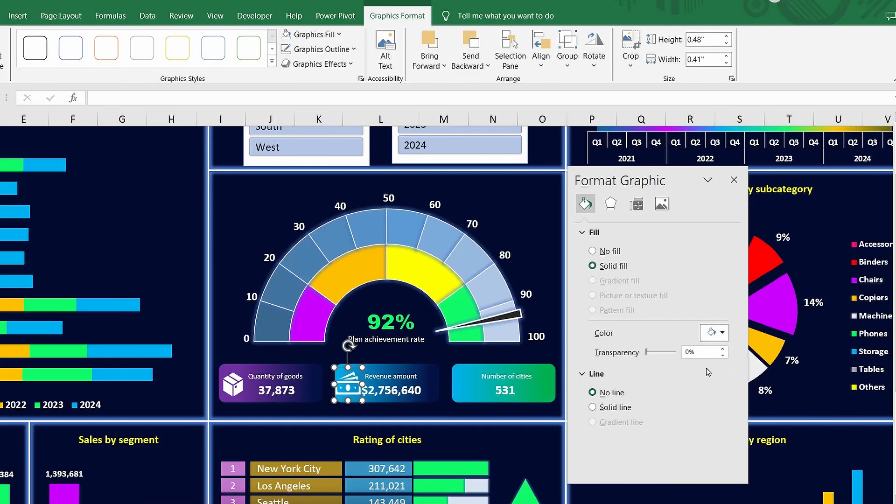
Step: Shift the Revenue amount card's value and label text boxes slightly right to make room for the icon
{"action": "left_click", "coordinate": [407, 390]}
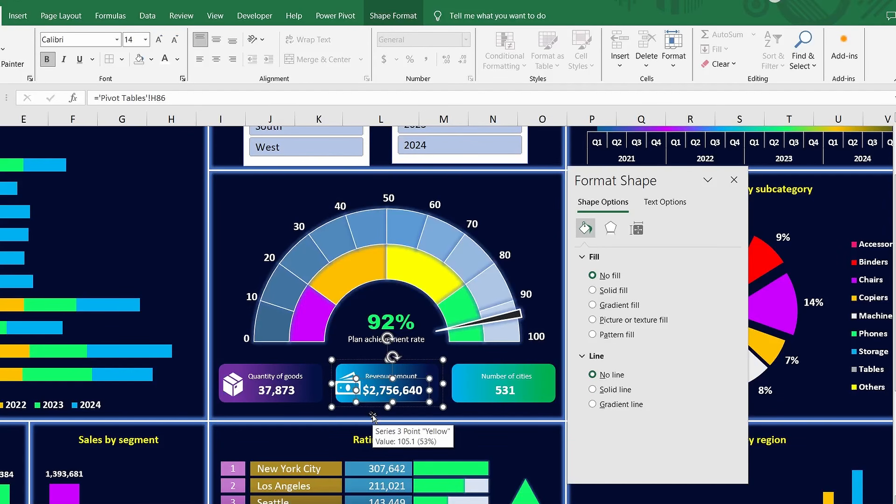
{"action": "left_click", "coordinate": [374, 371]}
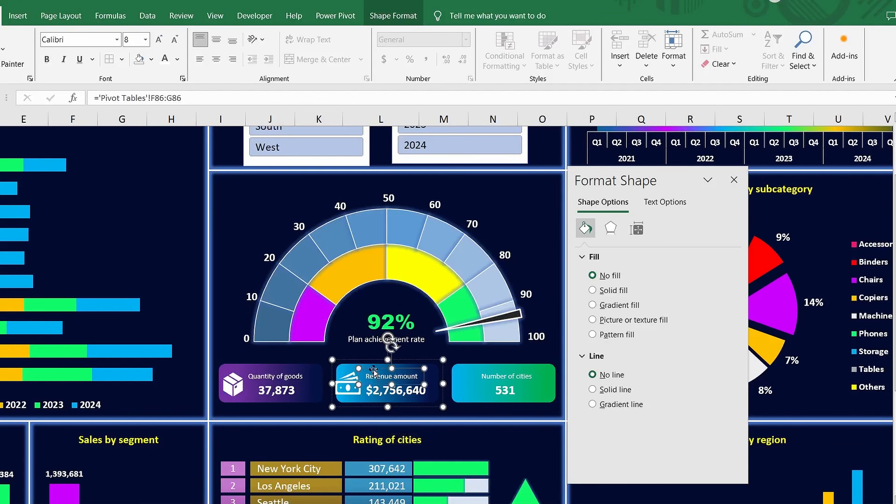
{"action": "key", "text": "Right"}
{"action": "key", "text": "Right"}
{"action": "key", "text": "Right"}
{"action": "key", "text": "Right"}
{"action": "key", "text": "Right"}
{"action": "key", "text": "Right"}
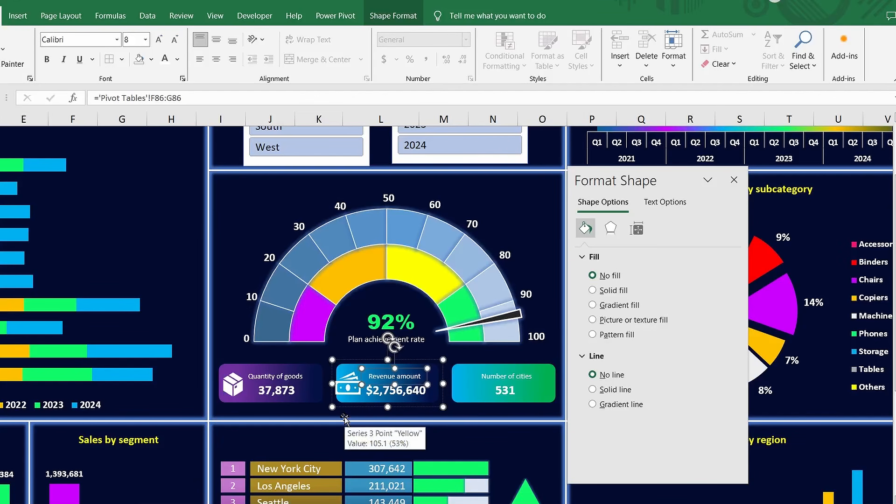
Step: Shrink the banknotes icon slightly and nudge it down and right to sit neatly beside the Revenue amount text
{"action": "left_click", "coordinate": [348, 389]}
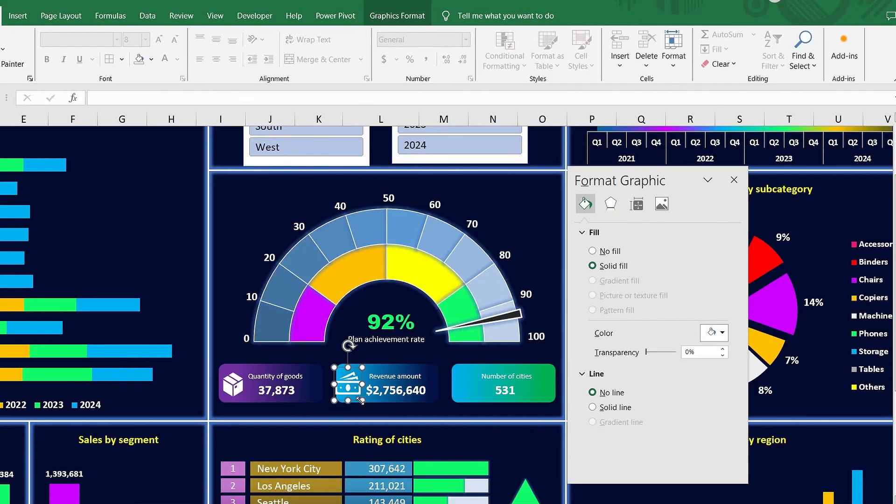
{"action": "left_click_drag", "start_coordinate": [362, 400], "coordinate": [360, 398]}
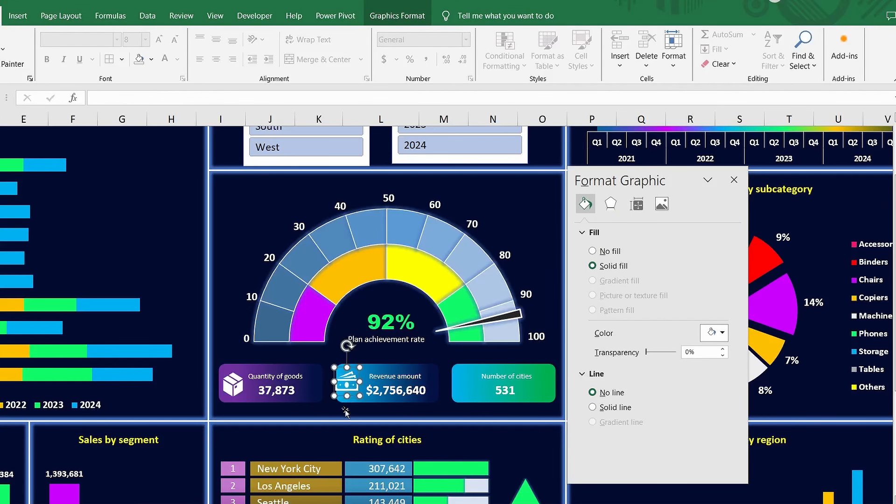
{"action": "key", "text": "Down"}
{"action": "key", "text": "Down"}
{"action": "key", "text": "Down"}
{"action": "key", "text": "Down"}
{"action": "key", "text": "Right"}
{"action": "key", "text": "Right"}
{"action": "key", "text": "Right"}
{"action": "key", "text": "Right"}
{"action": "key", "text": "Right"}
{"action": "key", "text": "Right"}
{"action": "key", "text": "Right"}
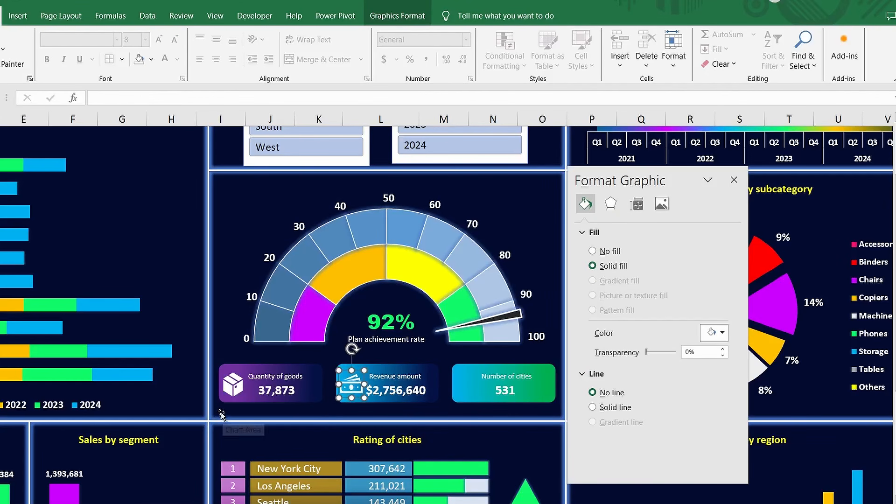
{"action": "left_click_drag", "start_coordinate": [366, 384], "coordinate": [361, 385]}
{"action": "left_click", "coordinate": [231, 414]}
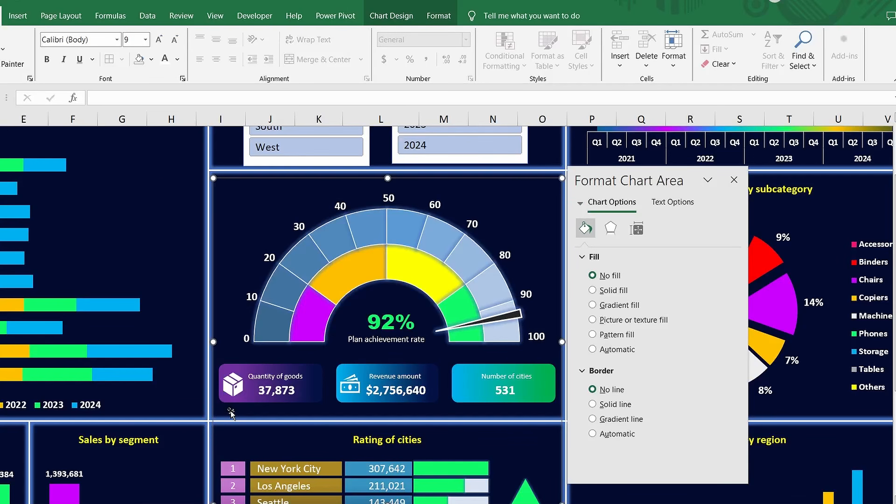
Step: Search the icon library for "map" and insert the folded map icon with a location pin
{"action": "left_click", "coordinate": [17, 15]}
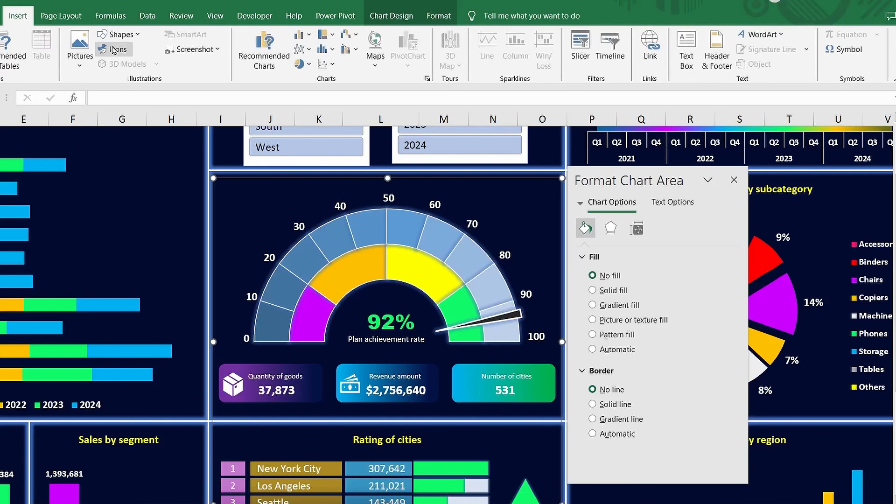
{"action": "left_click", "coordinate": [115, 49]}
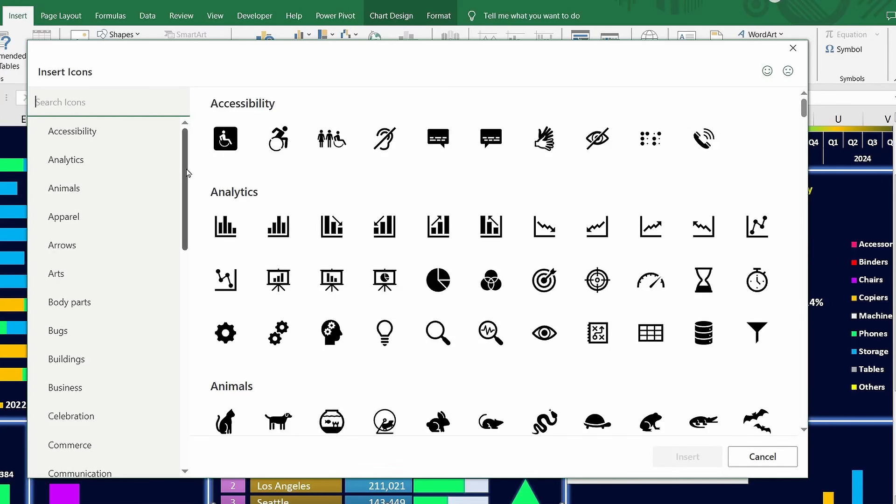
{"action": "type", "text": "map"}
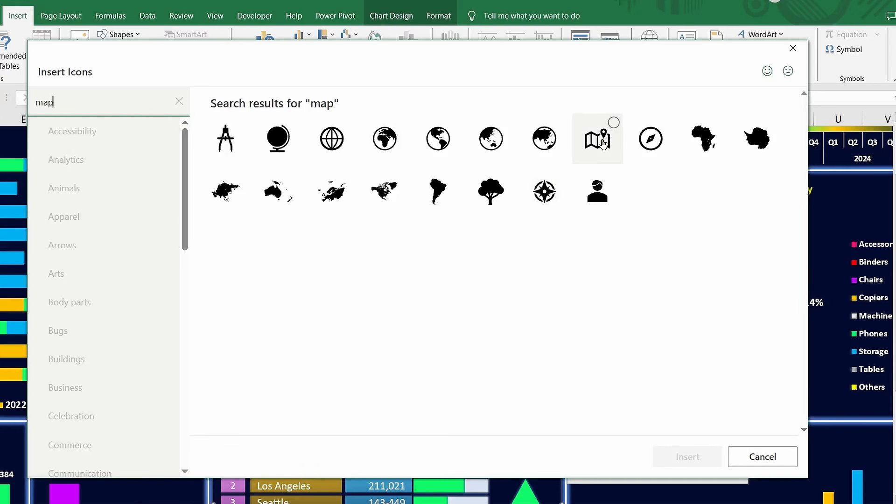
{"action": "left_click", "coordinate": [589, 149]}
{"action": "left_click", "coordinate": [687, 455]}
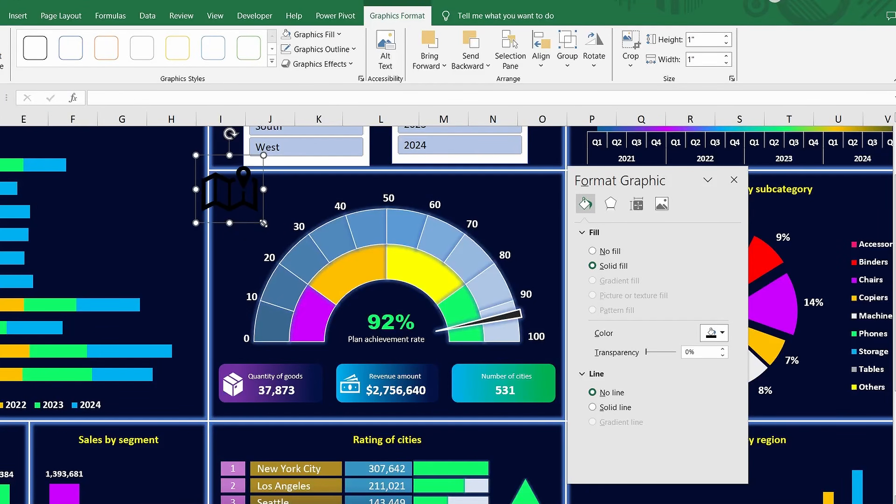
Step: Place the map icon, about 0.47" high and 0.44" wide, at the left end of the Number of cities card and fill it white
{"action": "left_click_drag", "start_coordinate": [263, 224], "coordinate": [232, 190]}
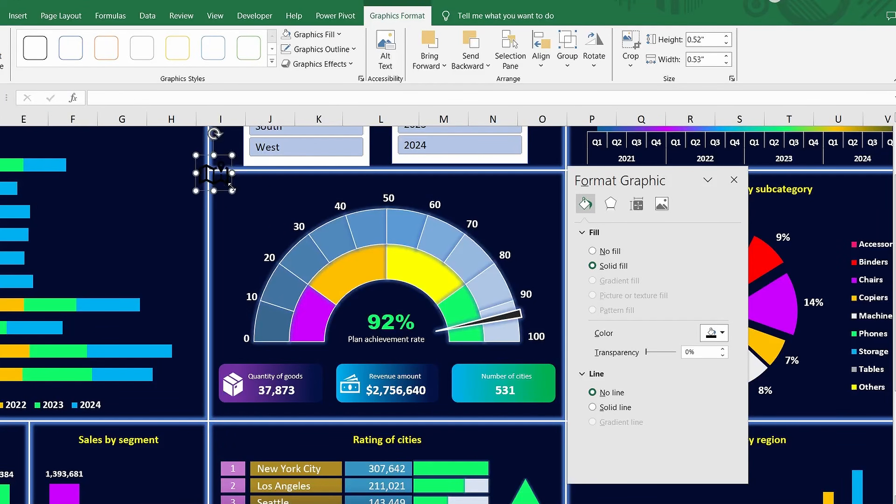
{"action": "left_click_drag", "start_coordinate": [220, 157], "coordinate": [474, 366]}
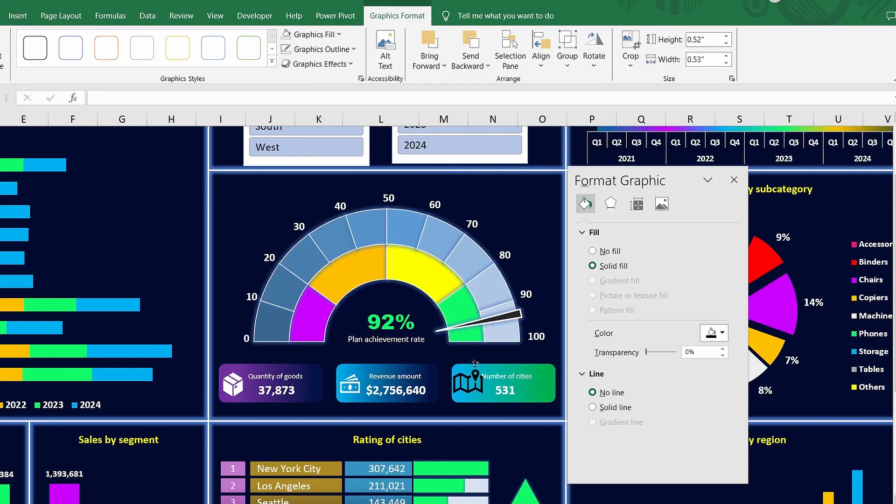
{"action": "left_click", "coordinate": [723, 334]}
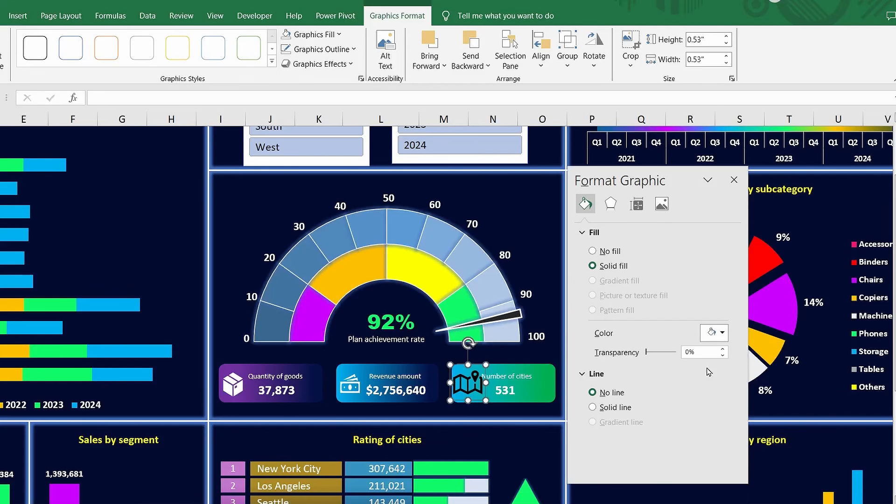
{"action": "left_click", "coordinate": [706, 367]}
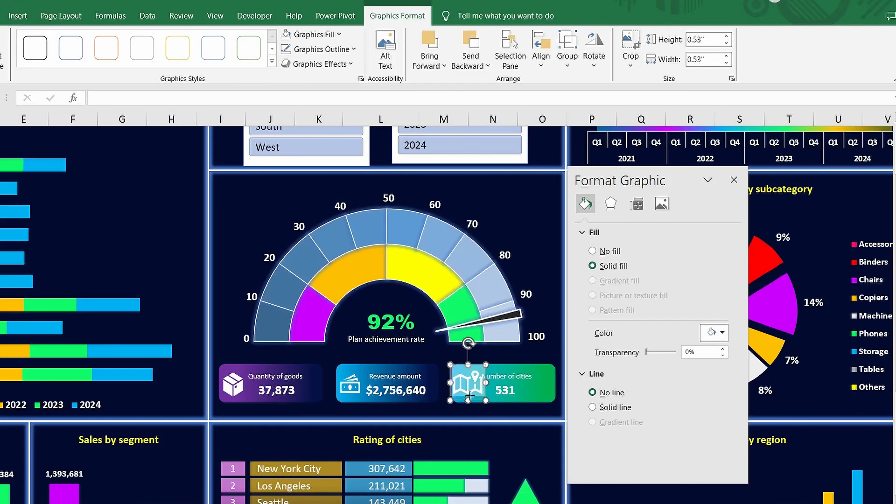
{"action": "left_click_drag", "start_coordinate": [469, 400], "coordinate": [480, 381]}
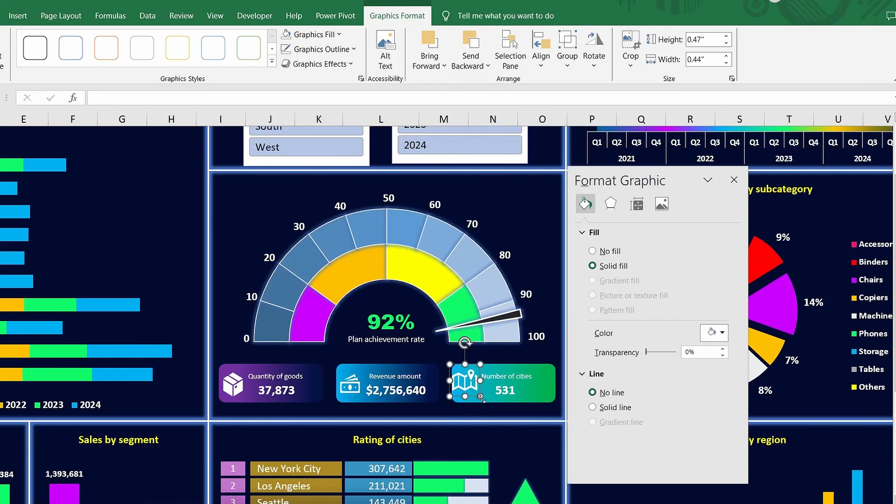
Step: Shift the Number of cities card's label and value text boxes slightly right to make room for the map icon
{"action": "left_click", "coordinate": [514, 374]}
{"action": "left_click", "coordinate": [518, 377]}
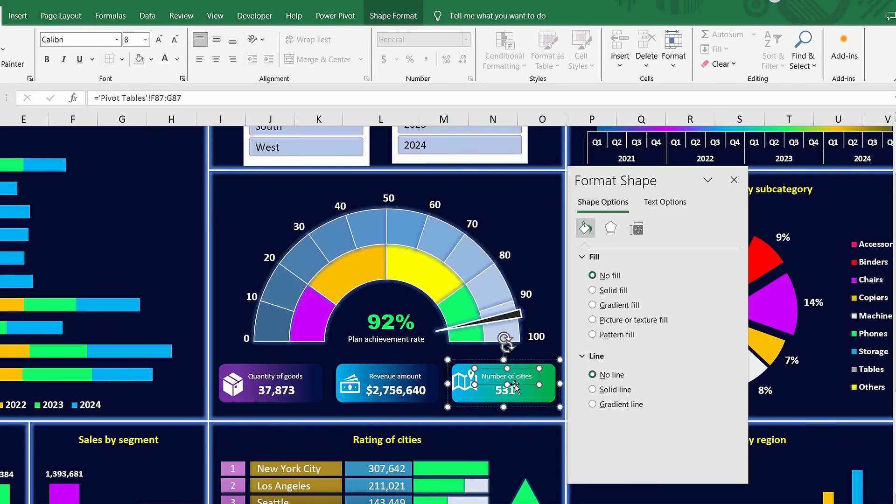
{"action": "left_click", "coordinate": [513, 391], "text": "ctrl"}
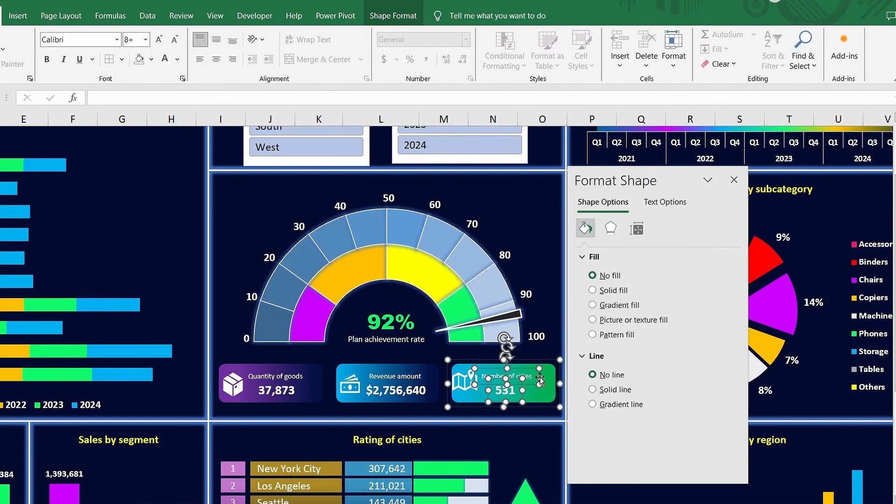
{"action": "key", "text": "Right"}
{"action": "key", "text": "Right"}
{"action": "key", "text": "Right"}
{"action": "key", "text": "Right"}
{"action": "key", "text": "Right"}
{"action": "key", "text": "Right"}
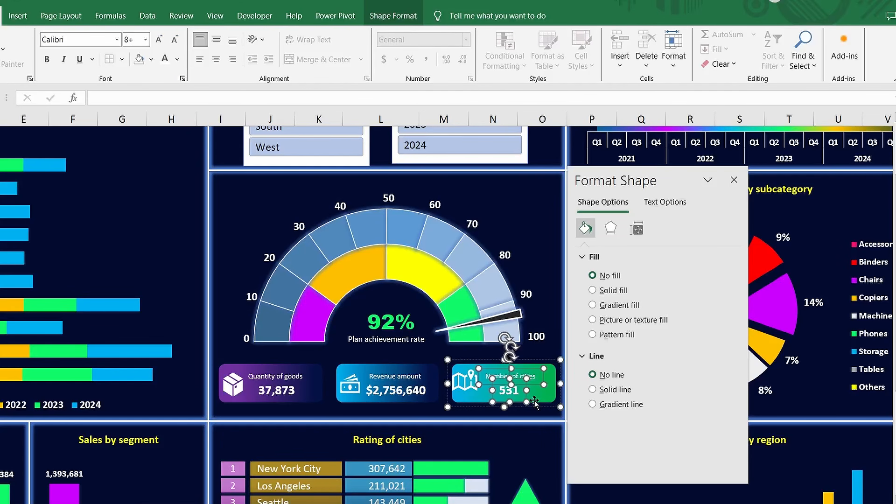
Step: Nudge the map icon right, reduce its height slightly, and fine-tune its position beside the Number of cities text
{"action": "left_click", "coordinate": [465, 383]}
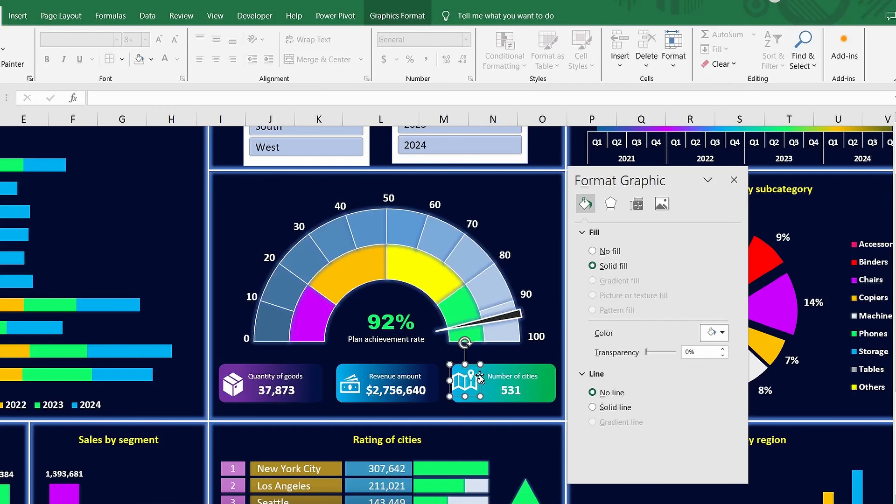
{"action": "key", "text": "Right"}
{"action": "key", "text": "Right"}
{"action": "key", "text": "Right"}
{"action": "key", "text": "Right"}
{"action": "key", "text": "Right"}
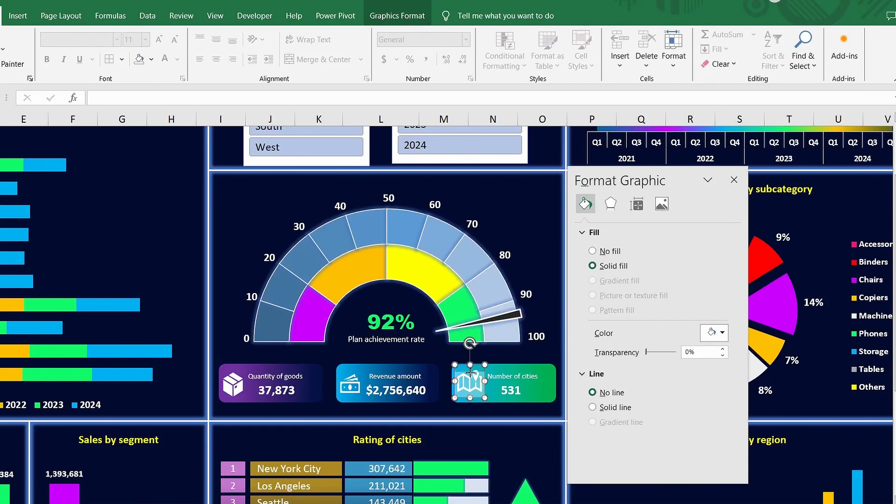
{"action": "left_click_drag", "start_coordinate": [470, 365], "coordinate": [470, 372]}
{"action": "key", "text": "Up"}
{"action": "key", "text": "Up"}
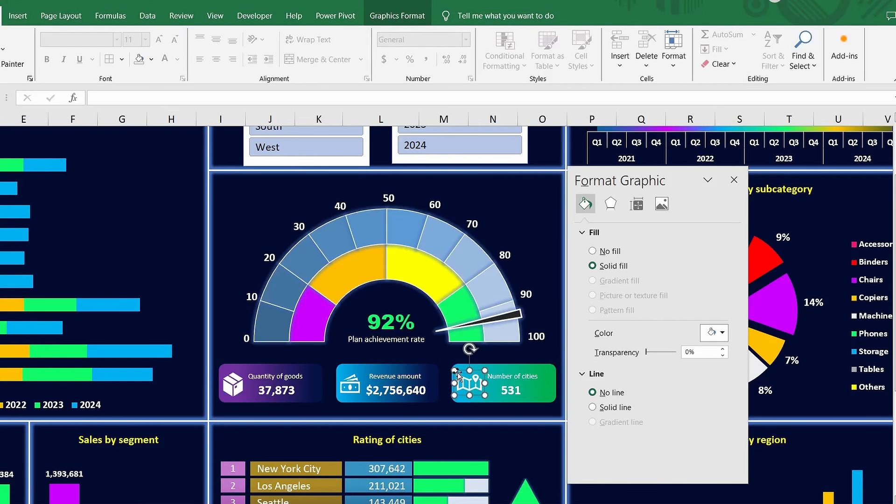
{"action": "key", "text": "Left"}
{"action": "left_click", "coordinate": [196, 428]}
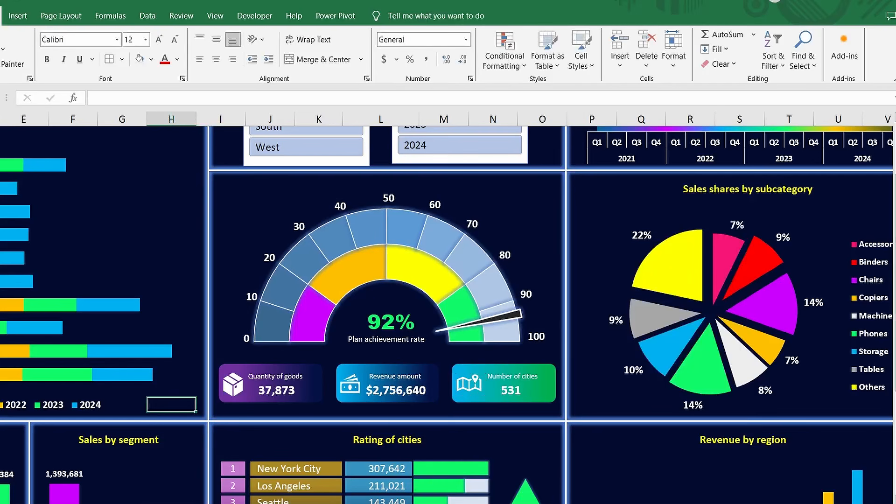
Step: Test the dashboard filters by selecting the East, West and South regions in turn, plus the year 2022
{"action": "left_click_drag", "start_coordinate": [895, 236], "coordinate": [895, 209]}
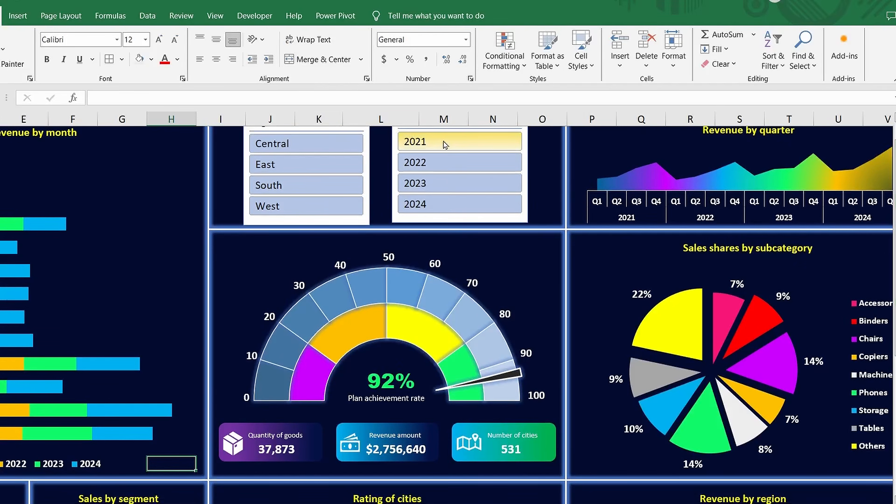
{"action": "left_click", "coordinate": [299, 164]}
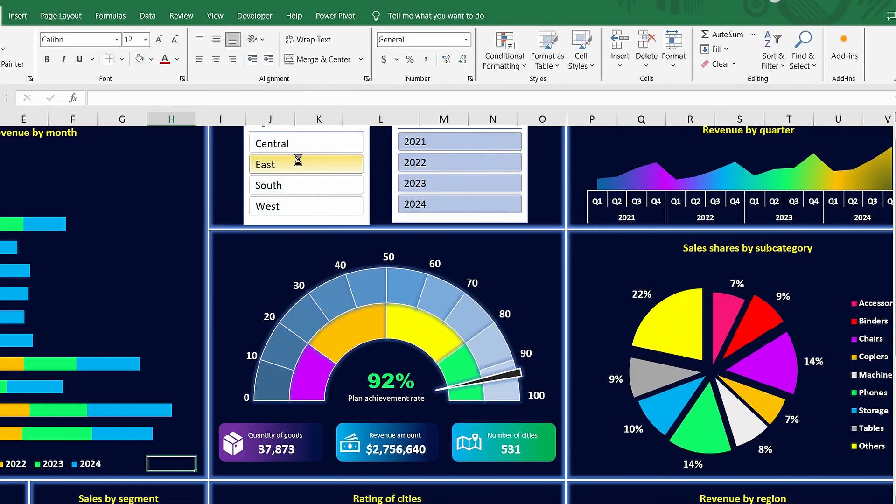
{"action": "left_click", "coordinate": [303, 207]}
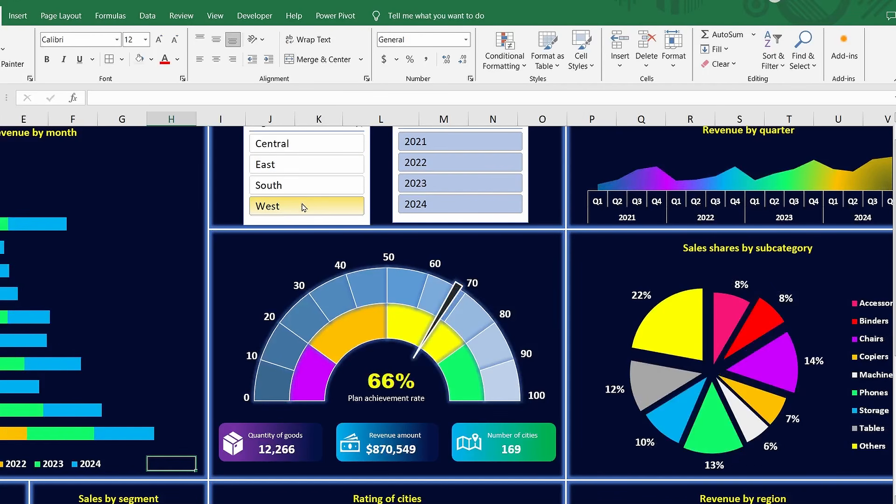
{"action": "left_click", "coordinate": [303, 186]}
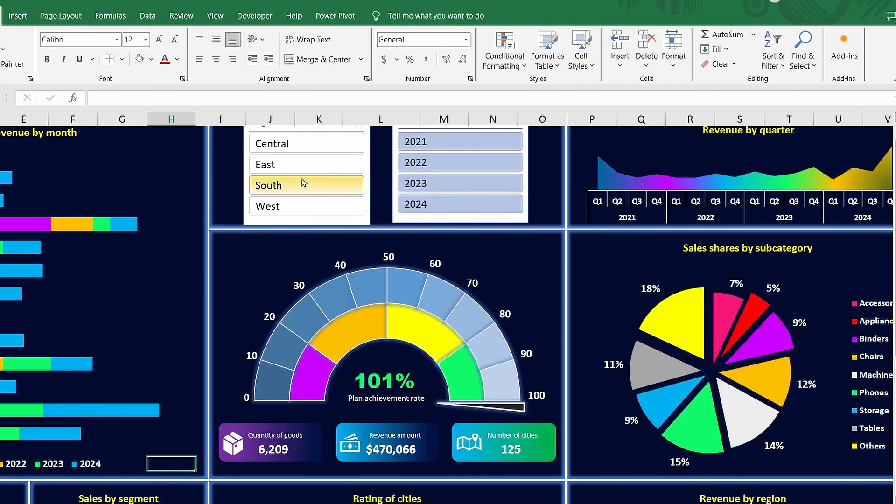
{"action": "left_click", "coordinate": [438, 163]}
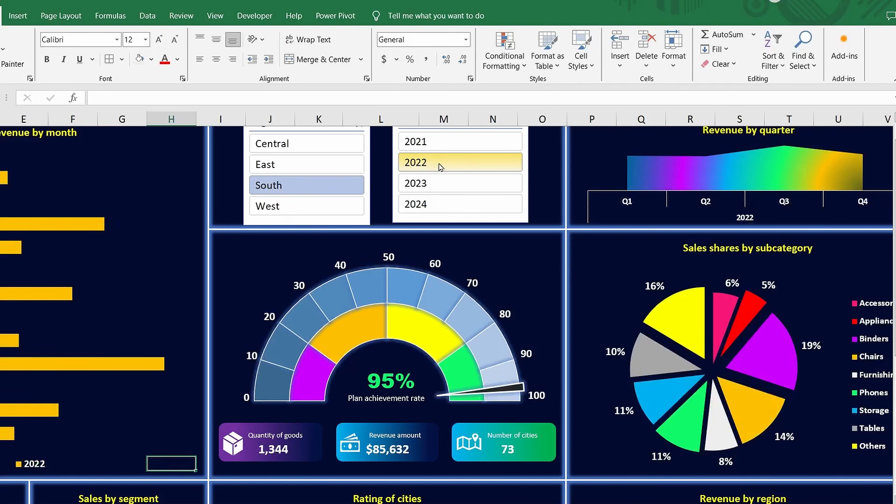
Step: Reselect all years from 2021 to 2024 and the Central, East and West regions alongside South in the slicers
{"action": "left_click", "coordinate": [435, 185], "text": "ctrl"}
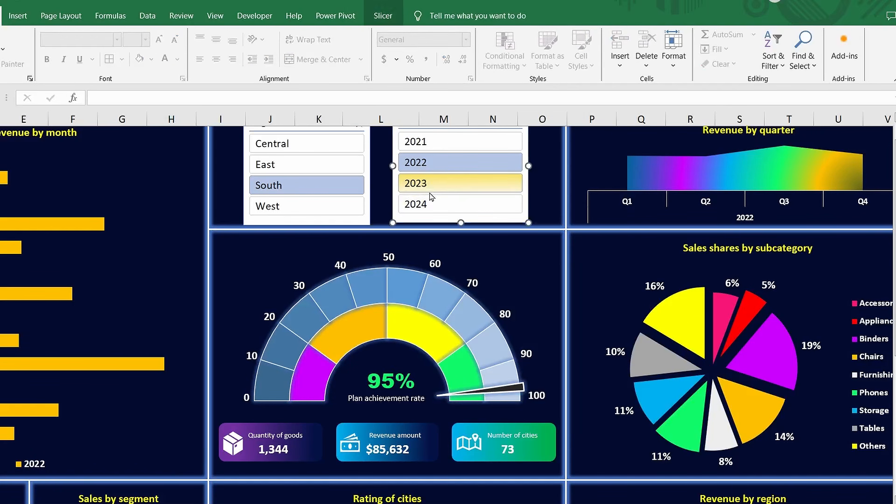
{"action": "left_click", "coordinate": [430, 209], "text": "ctrl"}
{"action": "left_click", "coordinate": [434, 141], "text": "ctrl"}
{"action": "left_click", "coordinate": [332, 148], "text": "ctrl"}
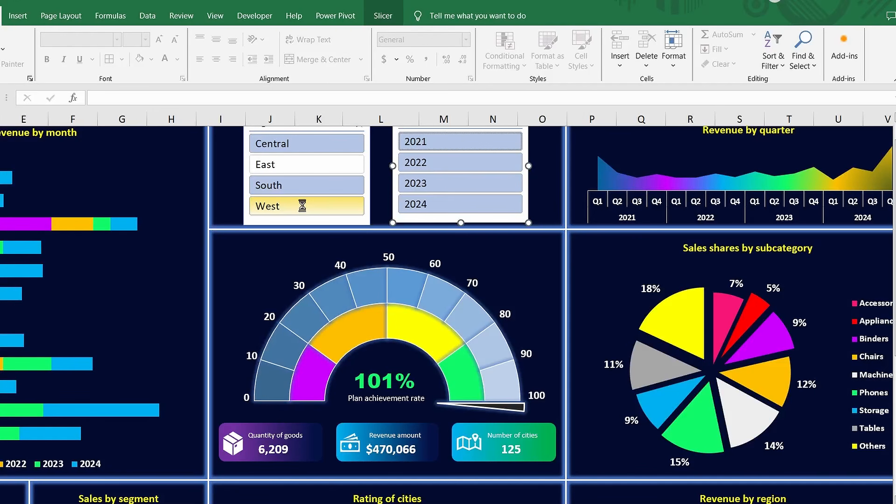
{"action": "left_click", "coordinate": [314, 171], "text": "ctrl"}
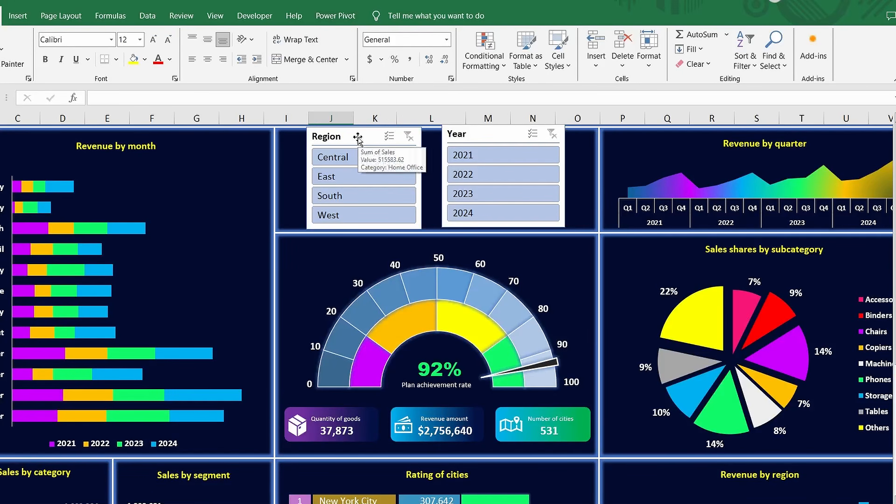
Step: Turn off the header display for the Region and Year slicers together in their slicer settings
{"action": "left_click", "coordinate": [357, 136]}
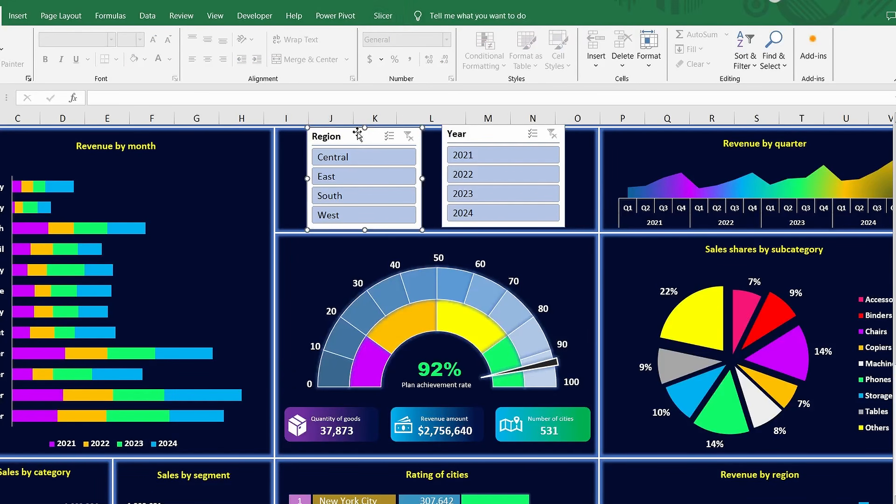
{"action": "left_click", "coordinate": [490, 135], "text": "ctrl"}
{"action": "scroll", "coordinate": [490, 134], "scroll_direction": "up", "scroll_amount": 3, "text": "ctrl"}
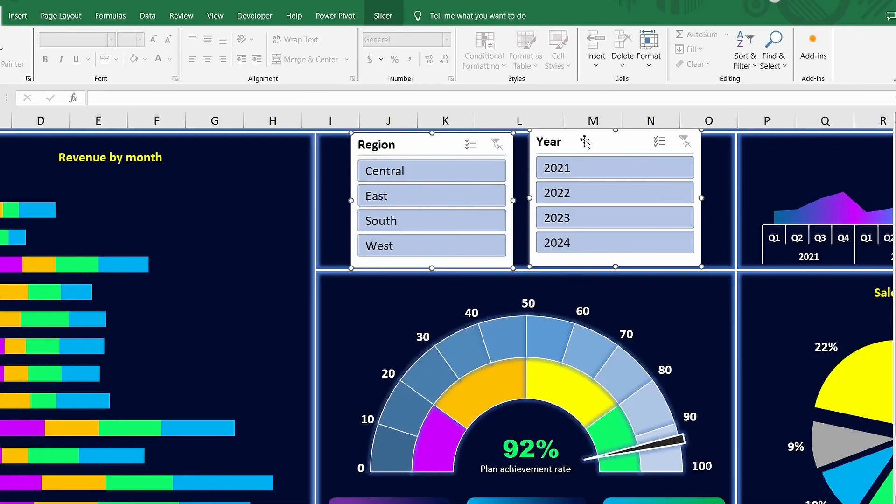
{"action": "right_click", "coordinate": [585, 142]}
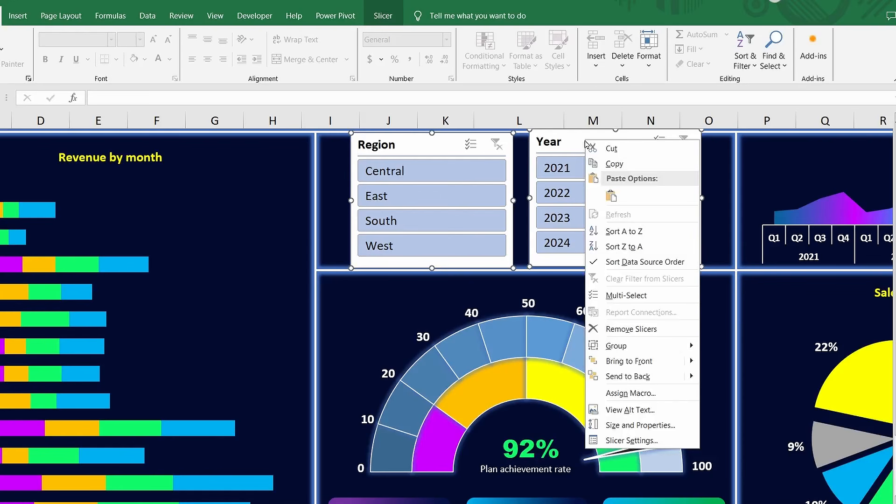
{"action": "left_click", "coordinate": [620, 441]}
{"action": "left_click_drag", "start_coordinate": [593, 369], "coordinate": [539, 282]}
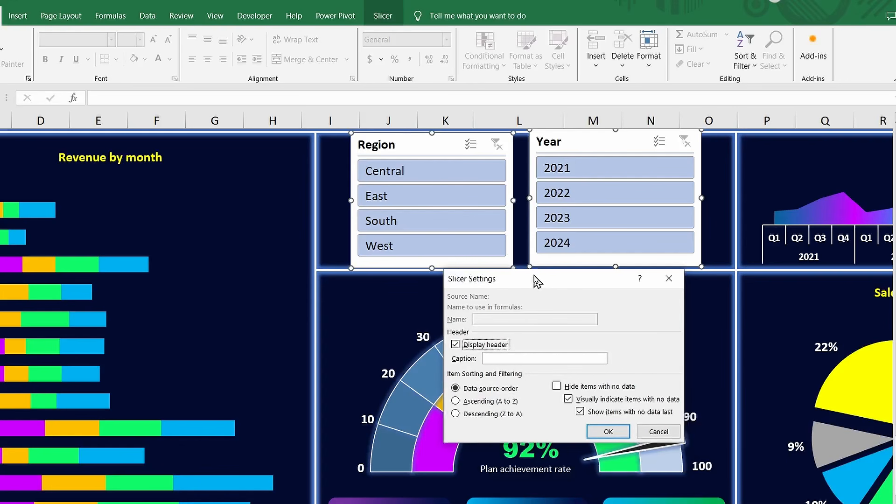
{"action": "left_click", "coordinate": [456, 345]}
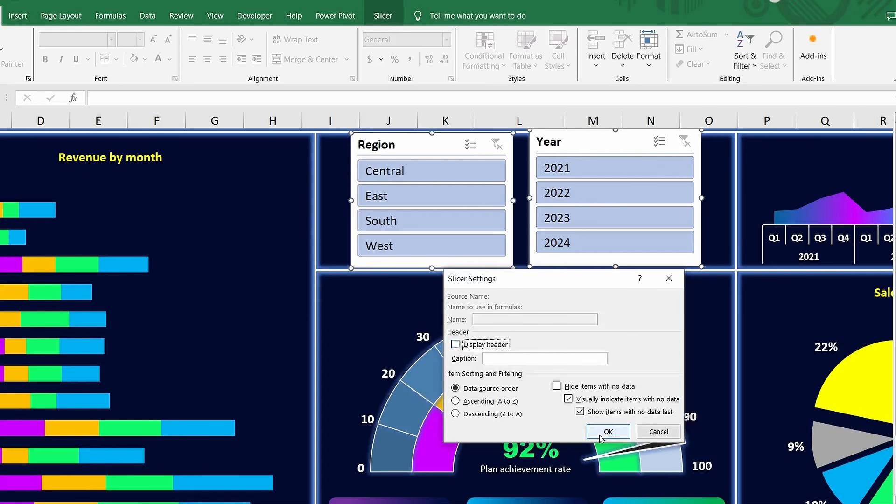
{"action": "left_click", "coordinate": [609, 432]}
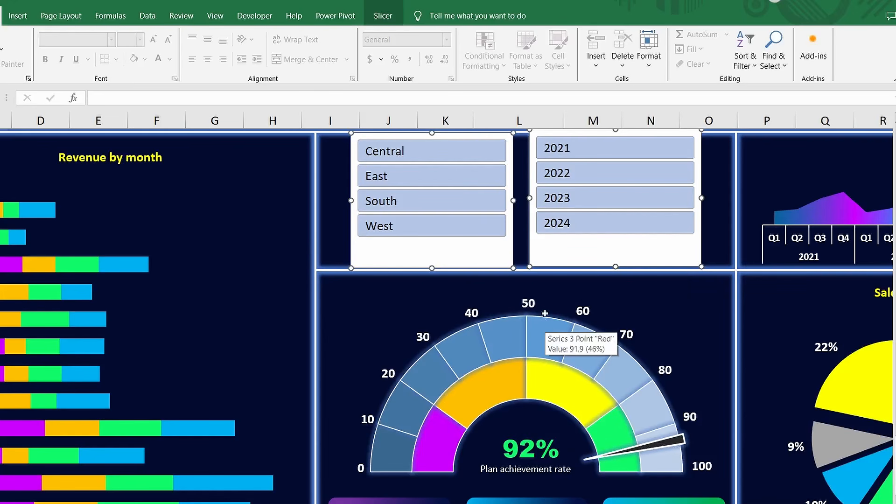
Step: Arrange the buttons of both slicers in 4 columns and shrink the slicers' height to fit a single row
{"action": "left_click", "coordinate": [381, 17]}
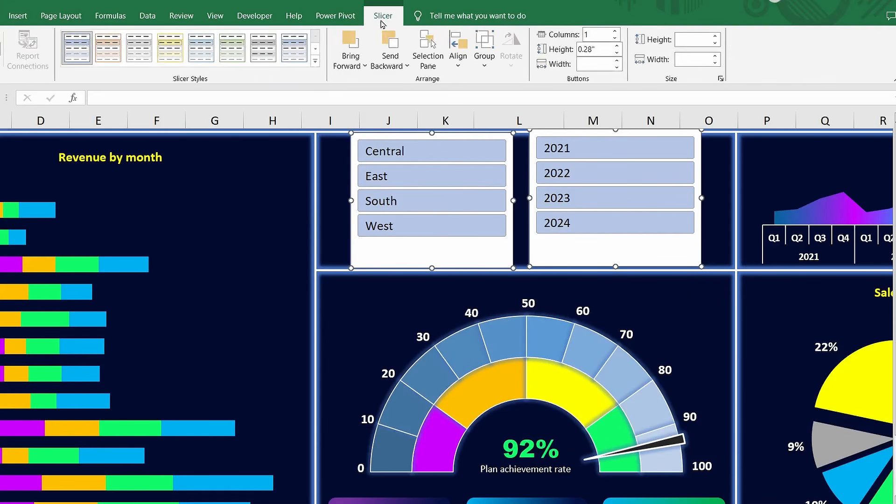
{"action": "left_click", "coordinate": [616, 31]}
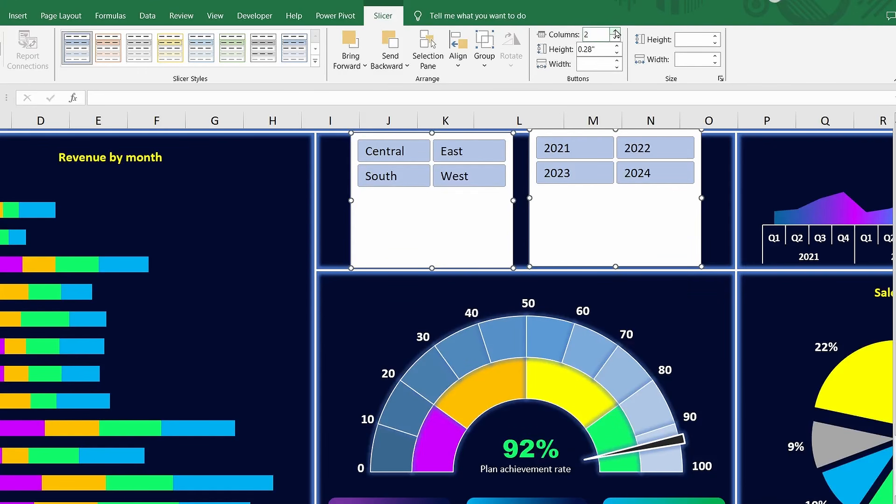
{"action": "left_click", "coordinate": [616, 31]}
{"action": "left_click", "coordinate": [616, 31]}
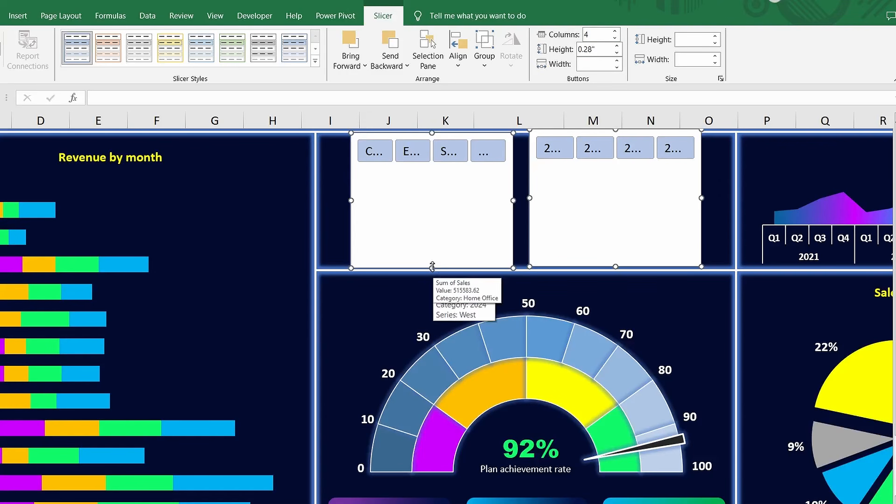
{"action": "left_click_drag", "start_coordinate": [433, 266], "coordinate": [434, 167]}
{"action": "left_click", "coordinate": [483, 192]}
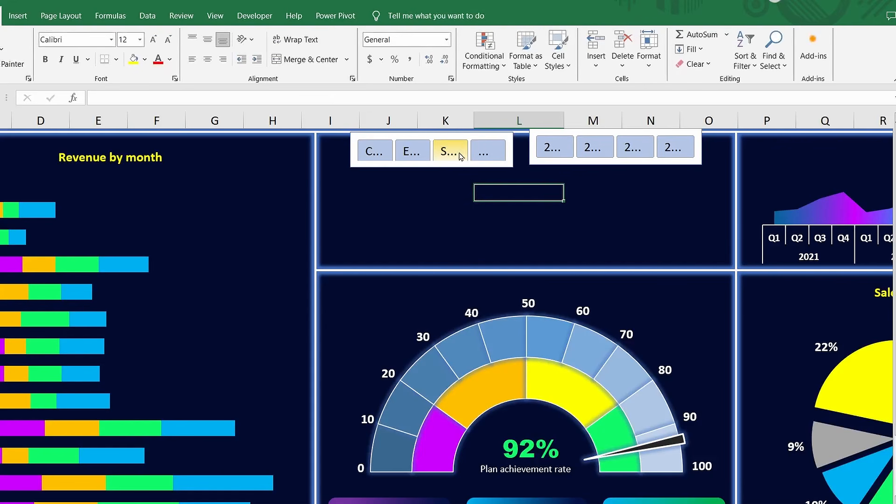
Step: Stack the region slicer directly above the year slicer in the panel over the gauge and widen both to about 2.58"
{"action": "left_click", "coordinate": [454, 136]}
{"action": "left_click_drag", "start_coordinate": [454, 136], "coordinate": [463, 187]}
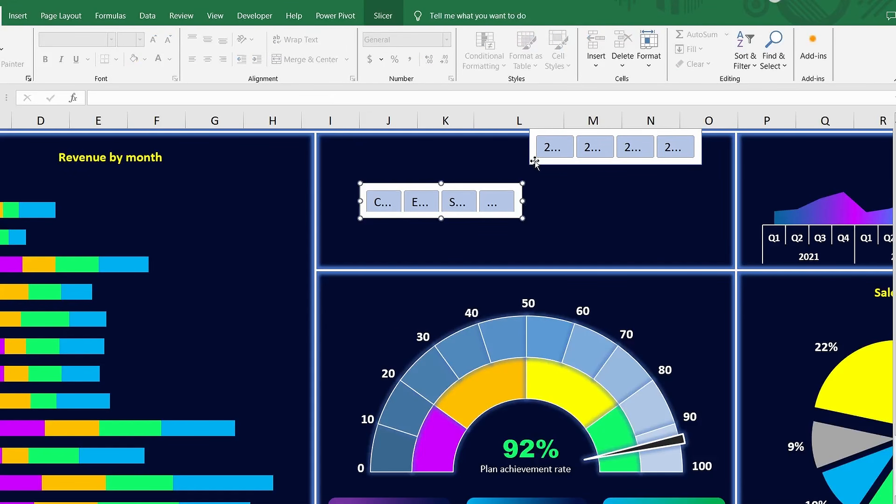
{"action": "left_click_drag", "start_coordinate": [535, 162], "coordinate": [364, 254]}
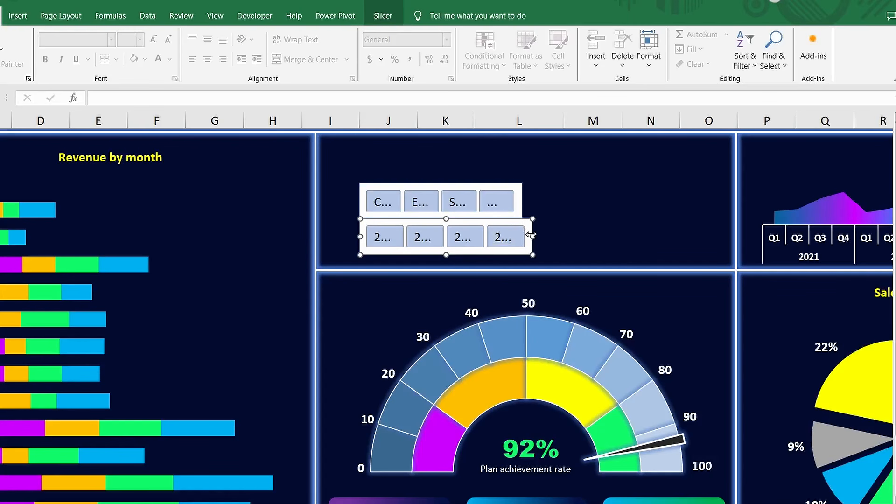
{"action": "left_click_drag", "start_coordinate": [531, 235], "coordinate": [564, 236]}
{"action": "left_click", "coordinate": [519, 194]}
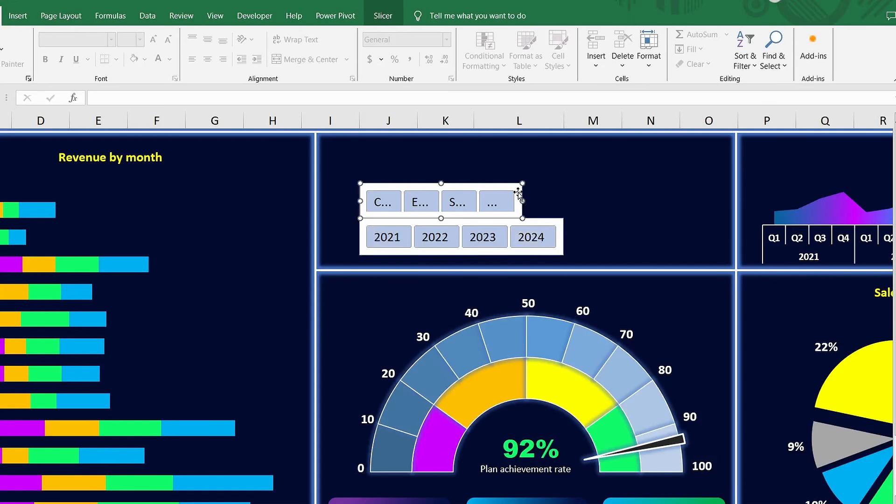
{"action": "left_click_drag", "start_coordinate": [523, 201], "coordinate": [563, 202]}
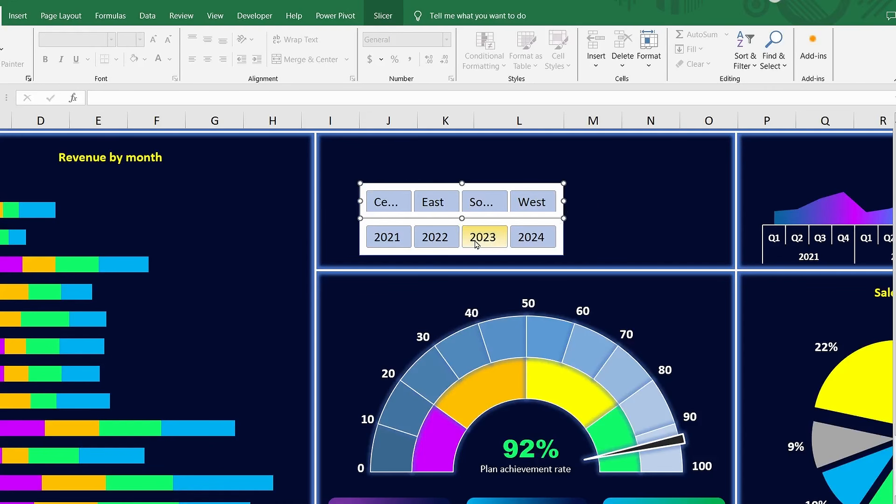
Step: Set the button height to 0.4" and the button width to 0.9" for both slicers
{"action": "left_click", "coordinate": [437, 252], "text": "ctrl"}
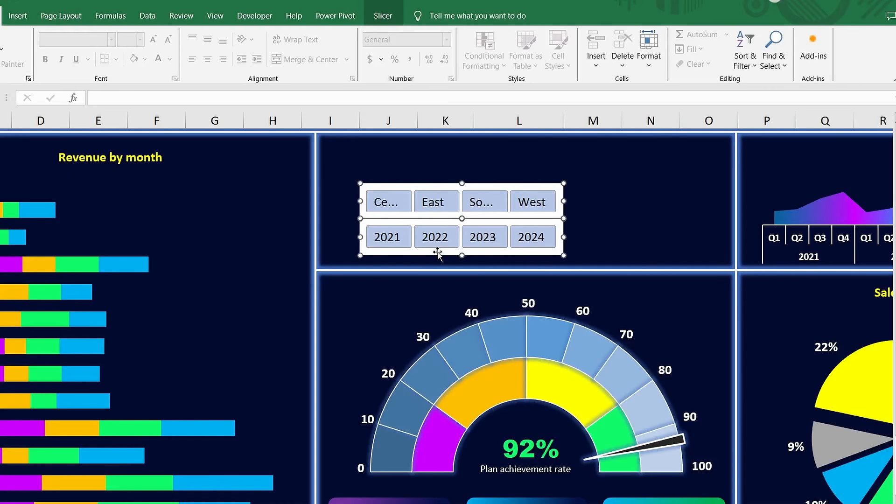
{"action": "left_click", "coordinate": [383, 16]}
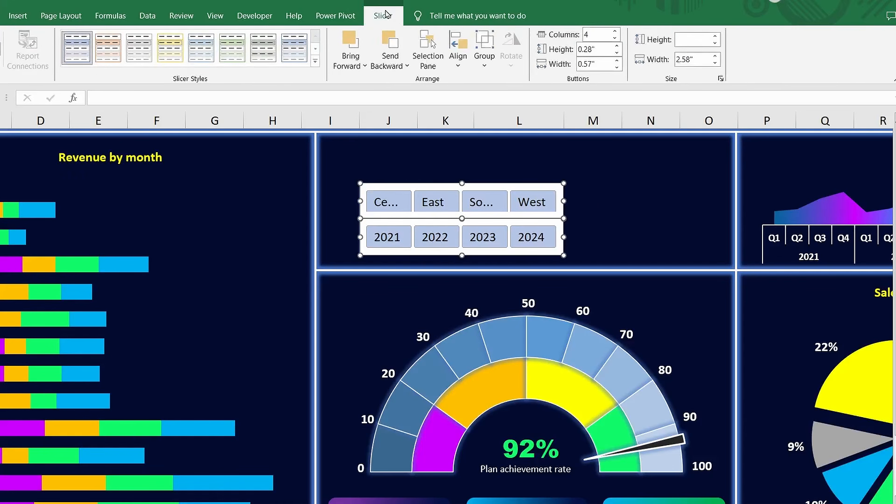
{"action": "left_click", "coordinate": [590, 49]}
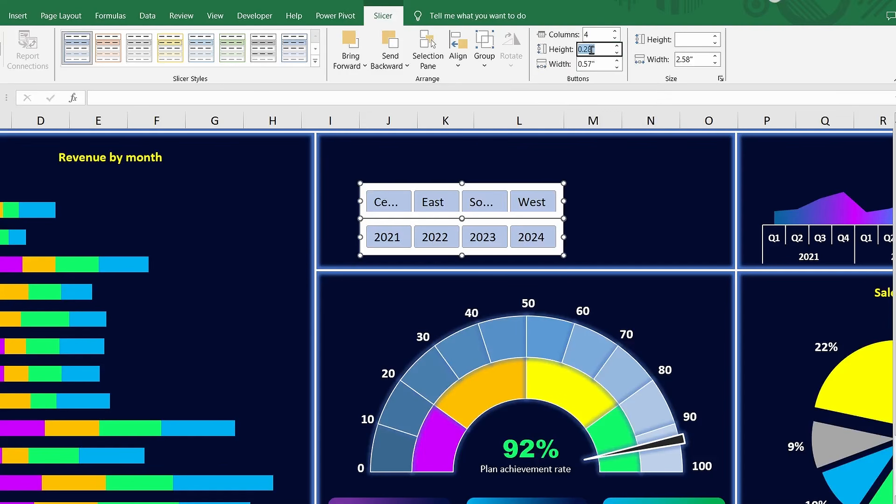
{"action": "left_click", "coordinate": [591, 50]}
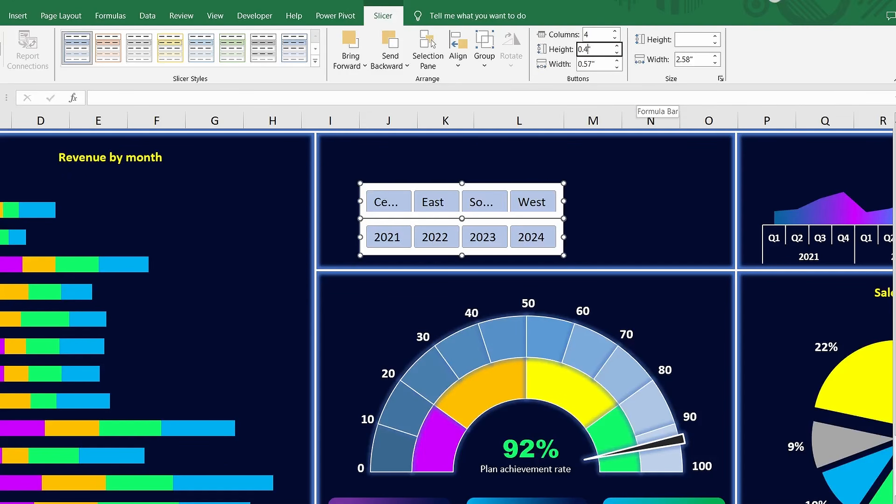
{"action": "type", "text": "0.4"}
{"action": "key", "text": "Return"}
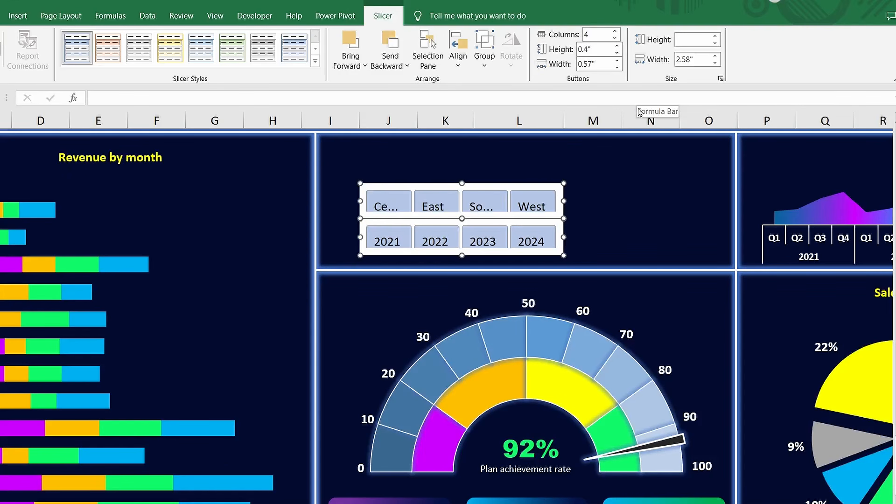
{"action": "left_click", "coordinate": [617, 61]}
{"action": "left_click", "coordinate": [618, 61]}
{"action": "left_click", "coordinate": [617, 61]}
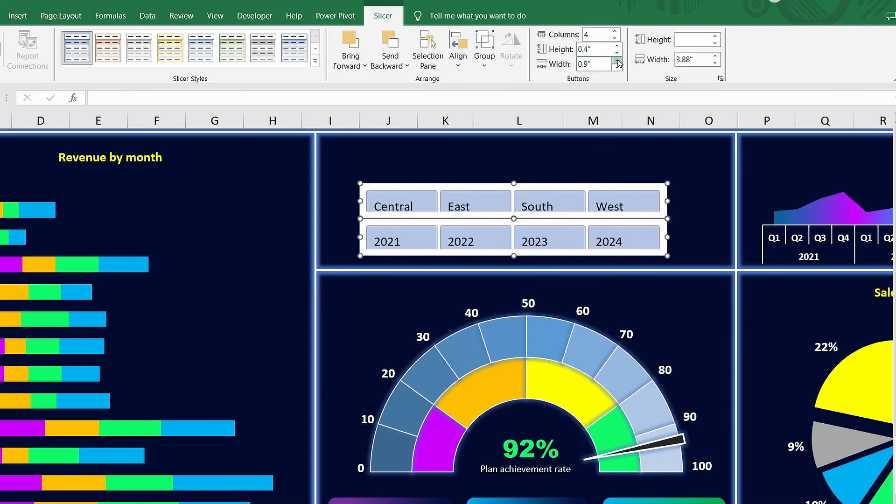
Step: Widen the buttons of both slicers to 1.21"
{"action": "left_click", "coordinate": [618, 61]}
{"action": "left_click", "coordinate": [618, 61]}
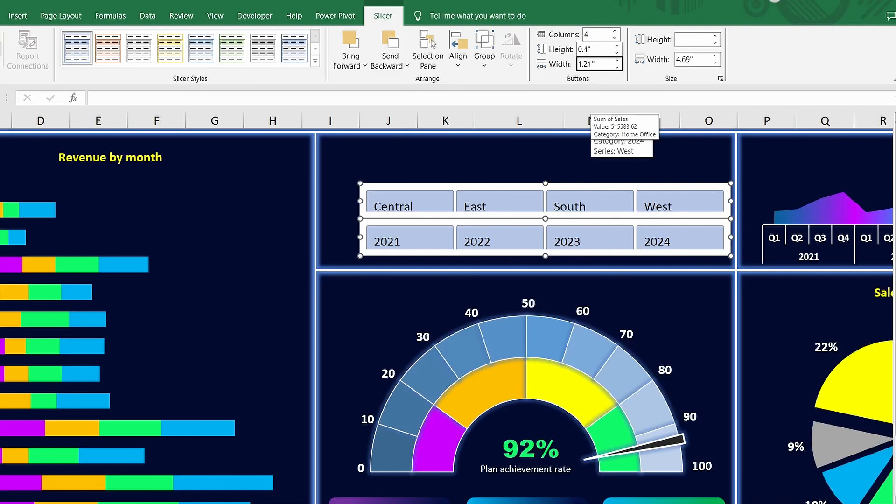
{"action": "key", "text": "Return"}
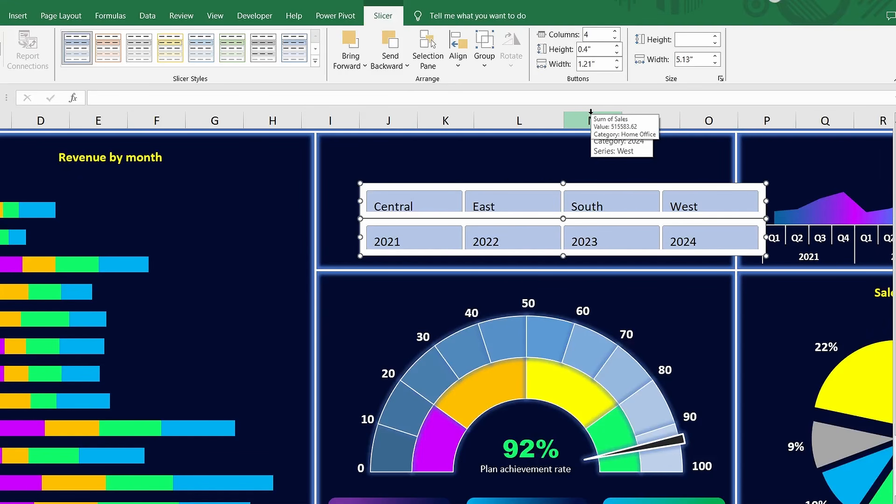
Step: Nudge both slicers to the left until they fit centred inside the panel above the gauge
{"action": "key", "text": "Left"}
{"action": "key", "text": "Left"}
{"action": "key", "text": "Left"}
{"action": "key", "text": "Left"}
{"action": "key", "text": "Left"}
{"action": "key", "text": "Left"}
{"action": "key", "text": "Left"}
{"action": "key", "text": "Left"}
{"action": "key", "text": "Left"}
{"action": "key", "text": "Left"}
{"action": "key", "text": "Left"}
{"action": "key", "text": "Left"}
{"action": "key", "text": "Left"}
{"action": "key", "text": "Left"}
{"action": "key", "text": "Left"}
{"action": "key", "text": "Left"}
{"action": "key", "text": "Left"}
{"action": "key", "text": "Left"}
{"action": "key", "text": "Left"}
{"action": "key", "text": "Left"}
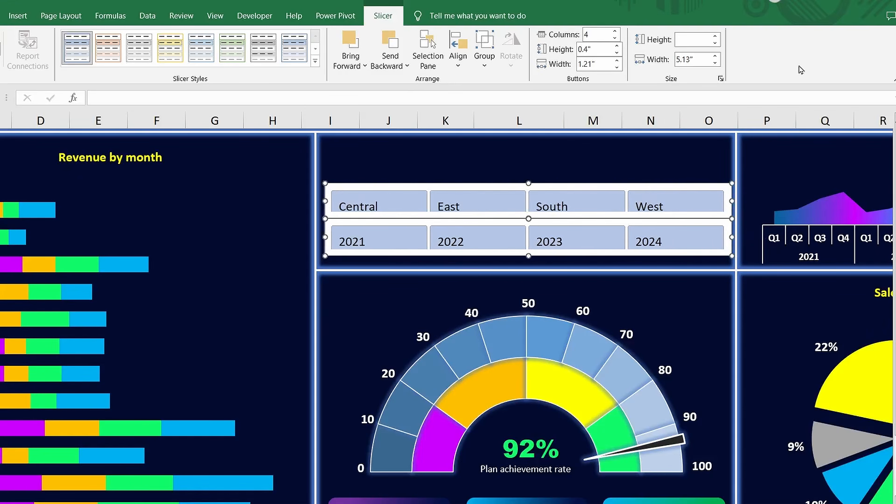
{"action": "key", "text": "Left"}
{"action": "key", "text": "Left"}
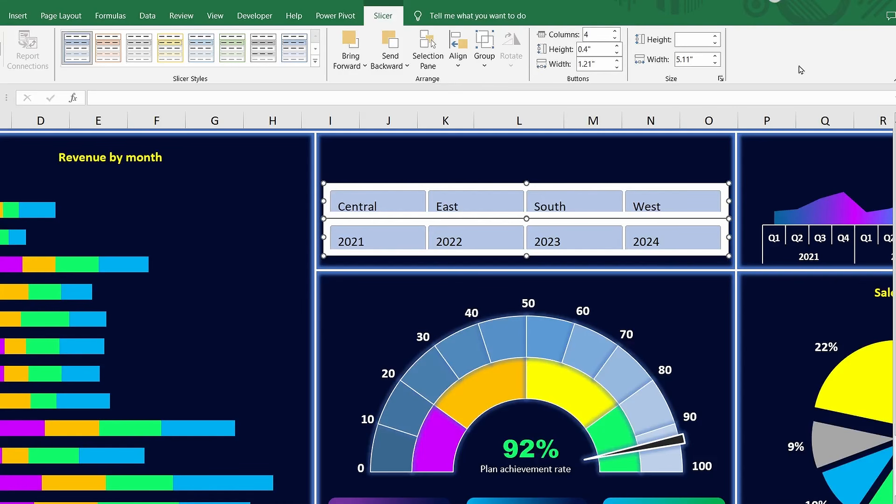
Step: Set the region slicer's height to 0.6" and the year slicer's height to 0.59" to fit their full buttons
{"action": "left_click", "coordinate": [601, 188]}
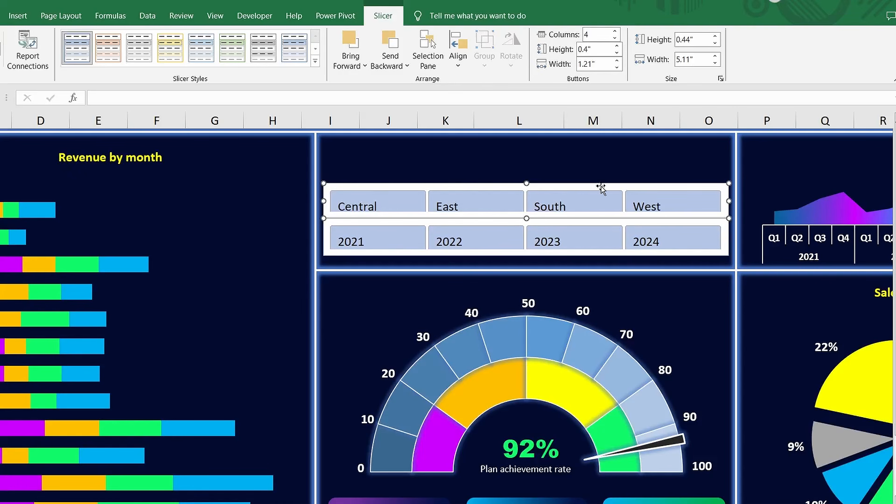
{"action": "left_click", "coordinate": [716, 39]}
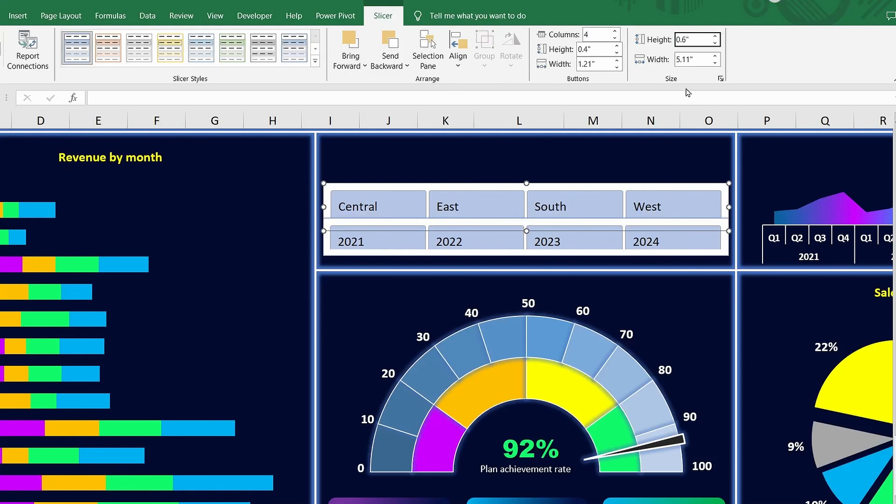
{"action": "left_click", "coordinate": [428, 254]}
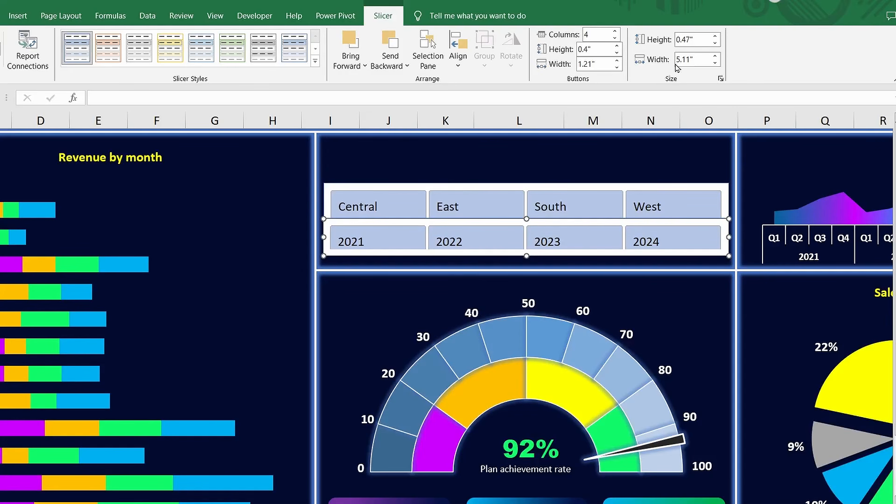
{"action": "left_click", "coordinate": [715, 36]}
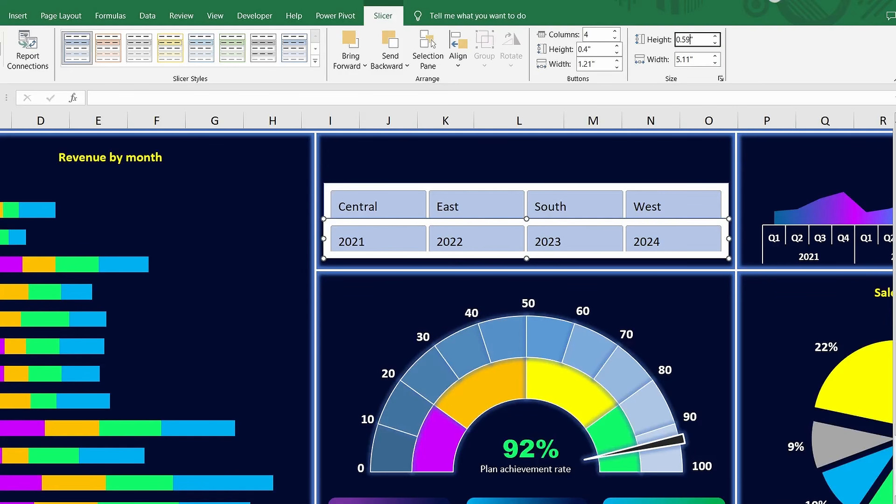
{"action": "key", "text": "Return"}
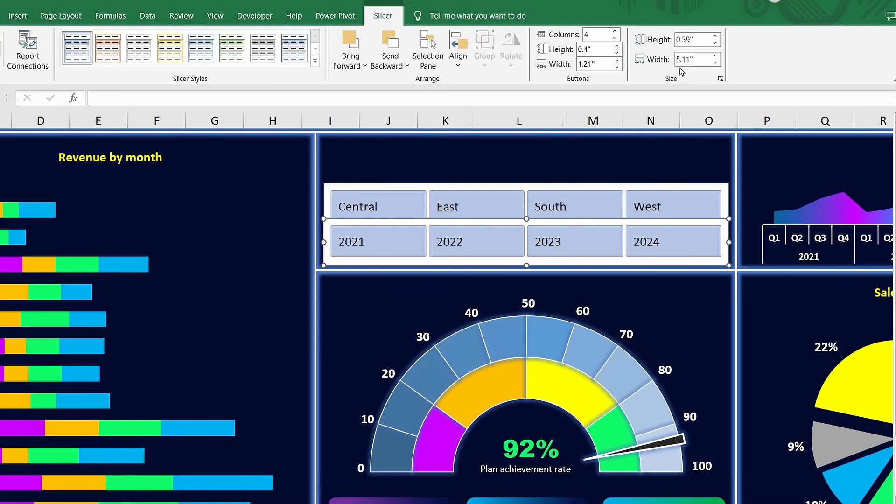
Step: Nudge the region slicer slightly upward to separate its buttons from the year row
{"action": "left_click", "coordinate": [431, 188]}
{"action": "key", "text": "Up"}
{"action": "key", "text": "Up"}
{"action": "key", "text": "Up"}
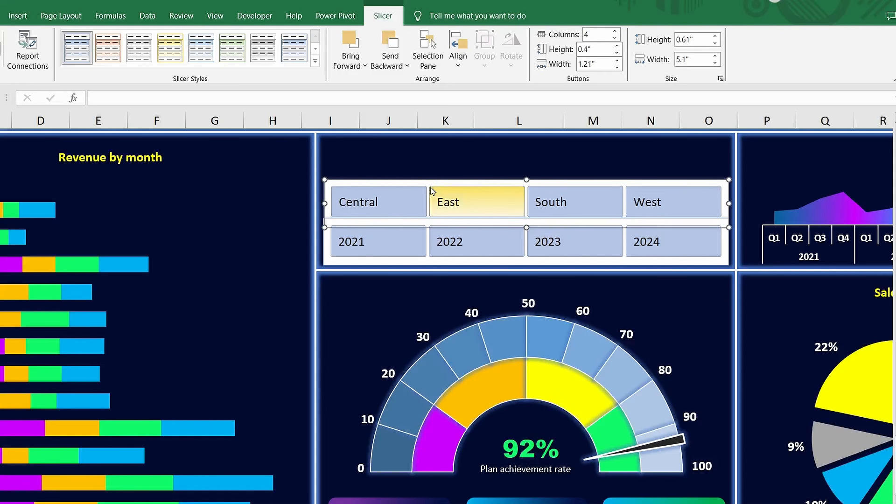
Step: Set the year slicer's width to 5.1" to match the region slicer
{"action": "left_click", "coordinate": [429, 263]}
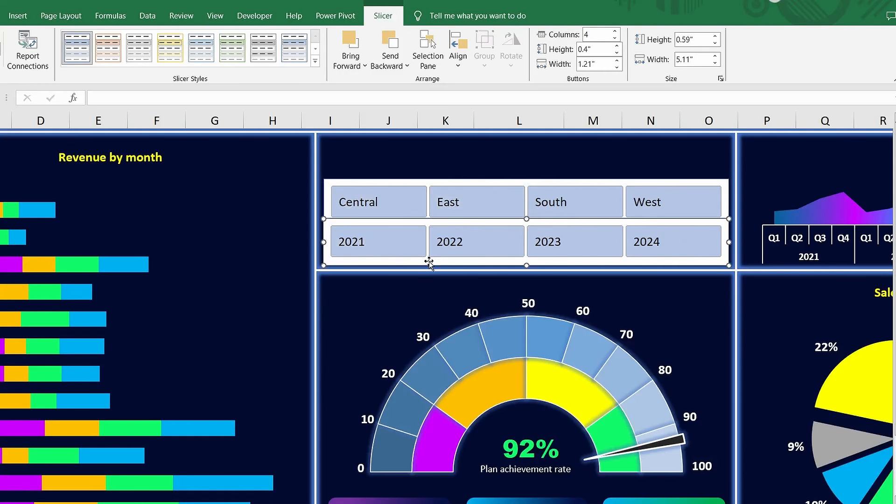
{"action": "left_click", "coordinate": [692, 60]}
{"action": "left_click_drag", "start_coordinate": [693, 59], "coordinate": [686, 64]}
{"action": "left_click", "coordinate": [691, 59]}
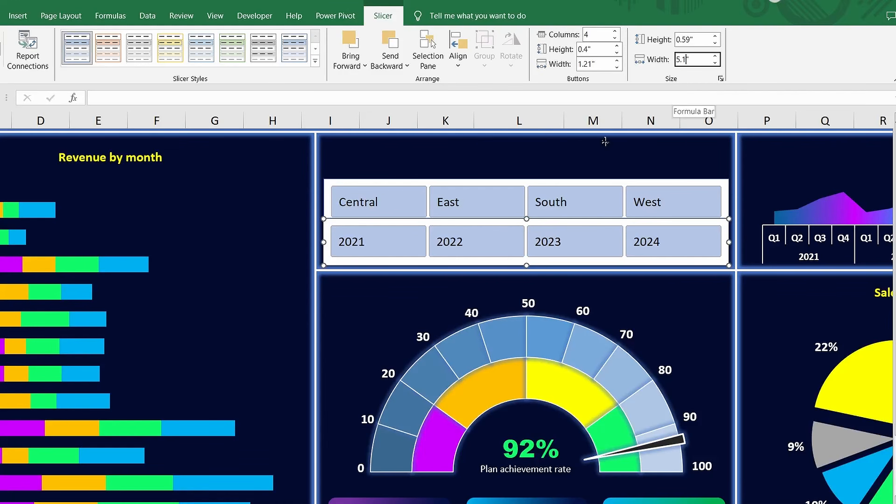
{"action": "key", "text": "BackSpace"}
{"action": "key", "text": "Return"}
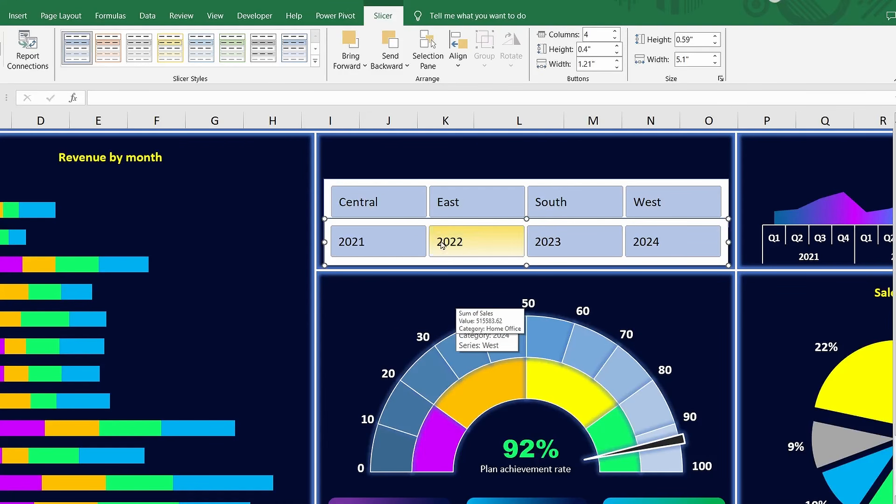
Step: Select both slicers together, nudge them slightly downward in the panel, and deselect them
{"action": "left_click", "coordinate": [400, 183], "text": "ctrl"}
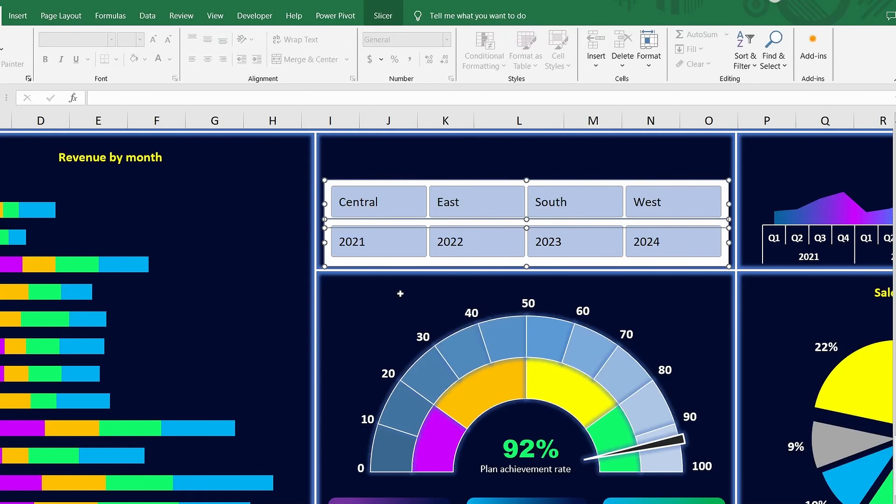
{"action": "key", "text": "Down"}
{"action": "key", "text": "Down"}
{"action": "key", "text": "Down"}
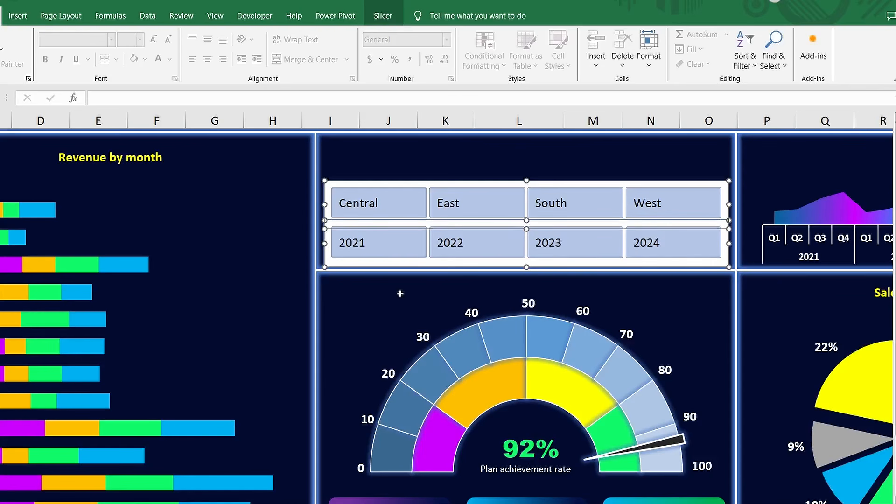
{"action": "left_click", "coordinate": [400, 293]}
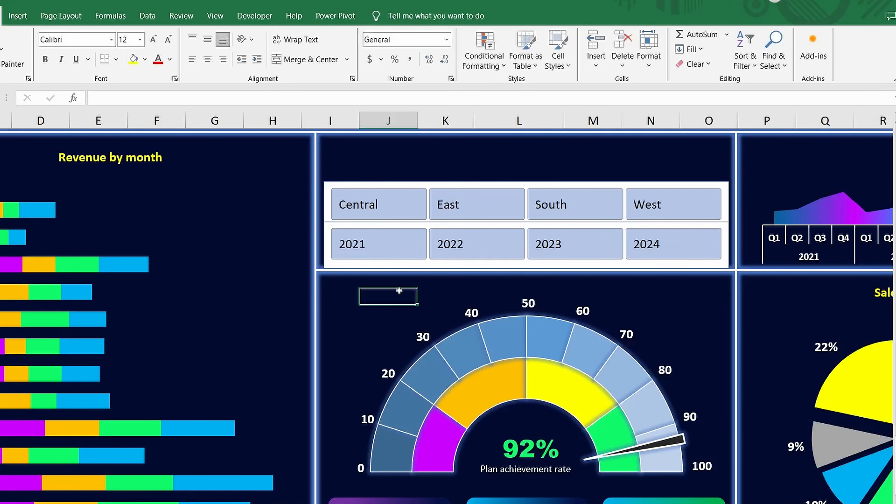
Step: Send the year slicer to the back so it sits behind the region slicer
{"action": "left_click", "coordinate": [411, 266]}
{"action": "right_click", "coordinate": [412, 266]}
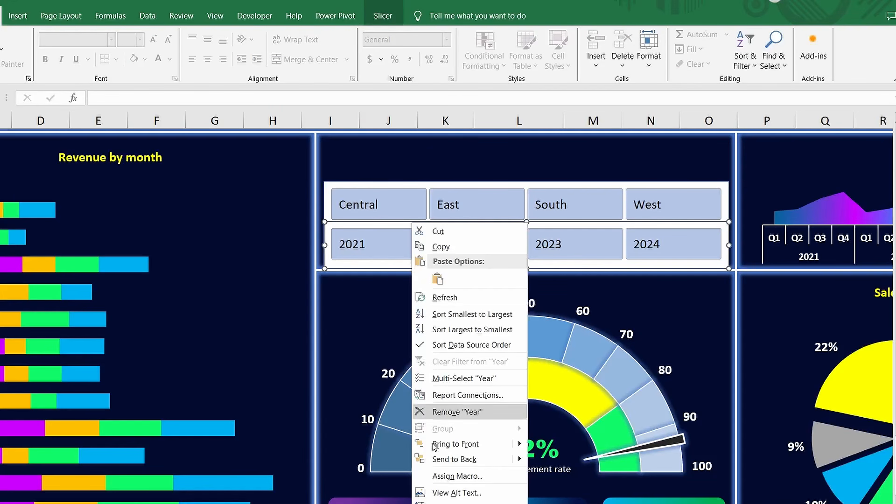
{"action": "left_click", "coordinate": [440, 458]}
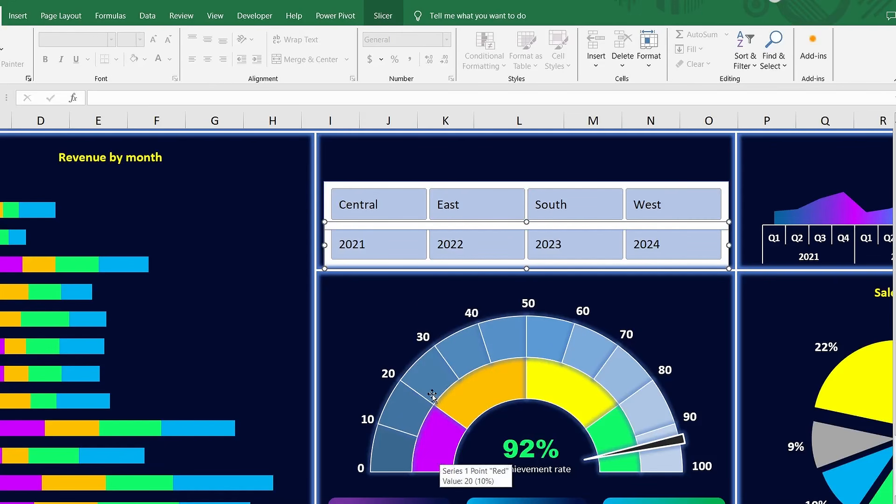
Step: Move the region slicer up a few more nudges to widen the gap between the two button rows
{"action": "left_click", "coordinate": [422, 187]}
{"action": "key", "text": "Up"}
{"action": "key", "text": "Up"}
{"action": "key", "text": "Up"}
{"action": "key", "text": "Up"}
{"action": "key", "text": "Up"}
{"action": "key", "text": "Up"}
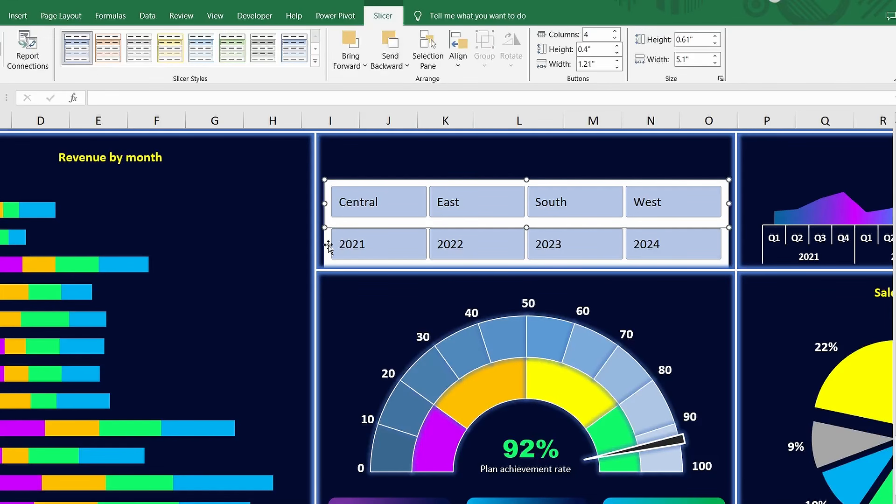
Step: With both slicers selected, start a new custom slicer style and move its dialog clear of the sheet's edge
{"action": "left_click", "coordinate": [328, 246], "text": "ctrl"}
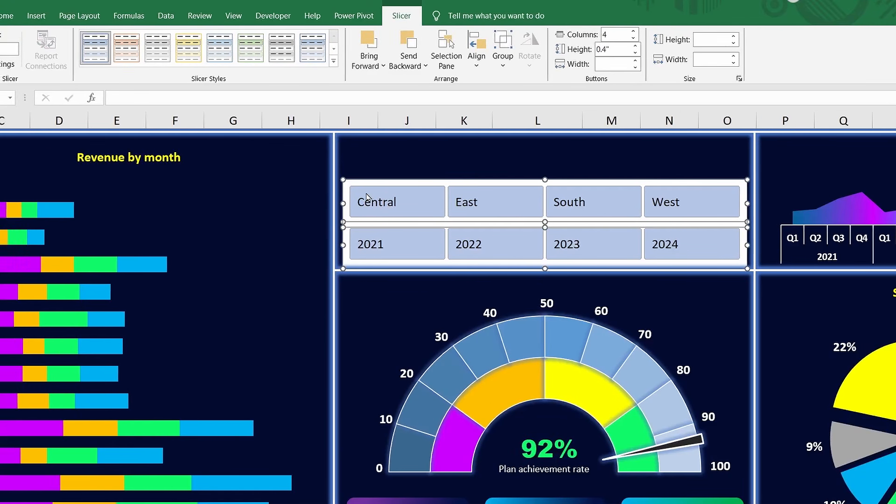
{"action": "left_click", "coordinate": [369, 64]}
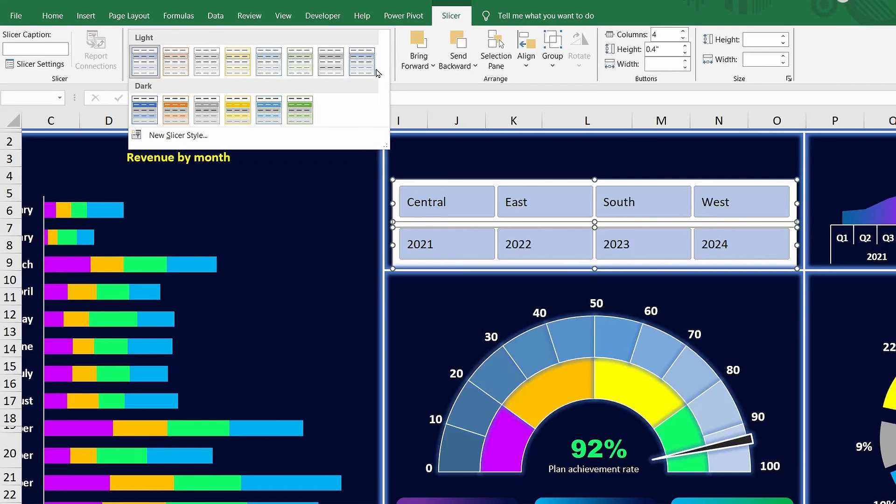
{"action": "left_click", "coordinate": [178, 136]}
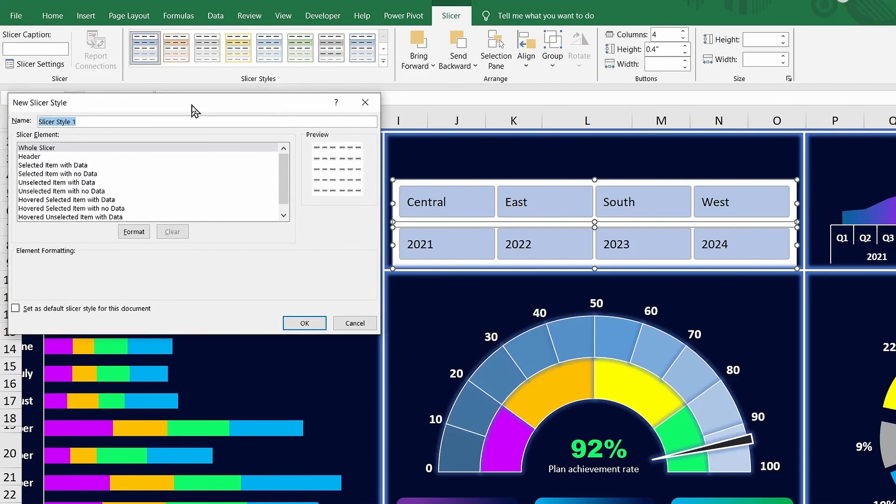
{"action": "left_click_drag", "start_coordinate": [195, 111], "coordinate": [232, 161]}
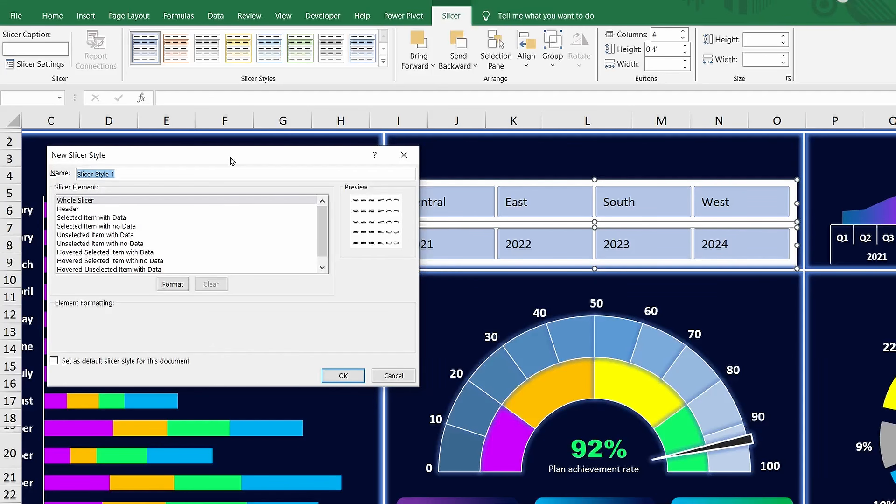
Step: Give the new style's Whole Slicer element a custom dark navy fill with hex colour 030B2F
{"action": "left_click", "coordinate": [92, 201]}
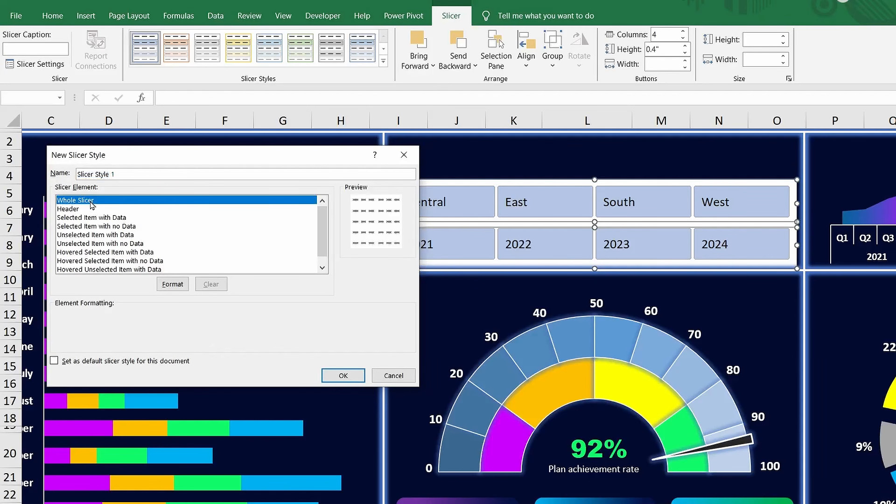
{"action": "left_click", "coordinate": [172, 285]}
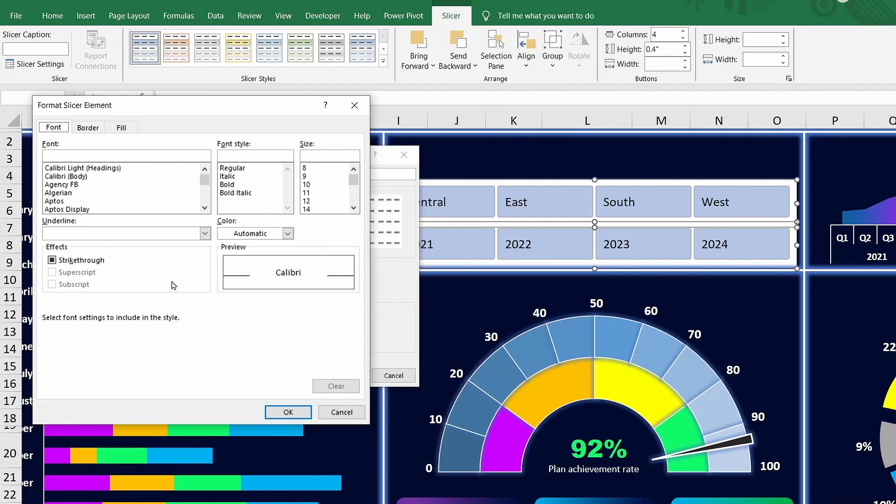
{"action": "left_click", "coordinate": [128, 132]}
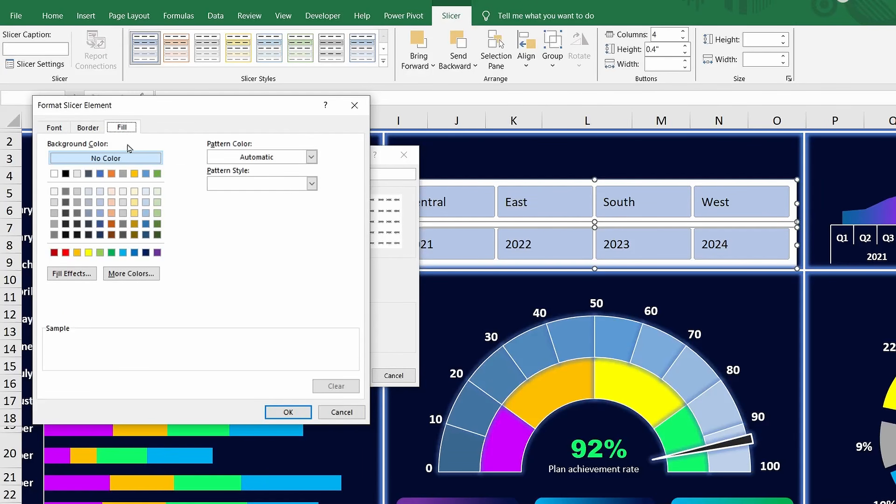
{"action": "left_click", "coordinate": [138, 275]}
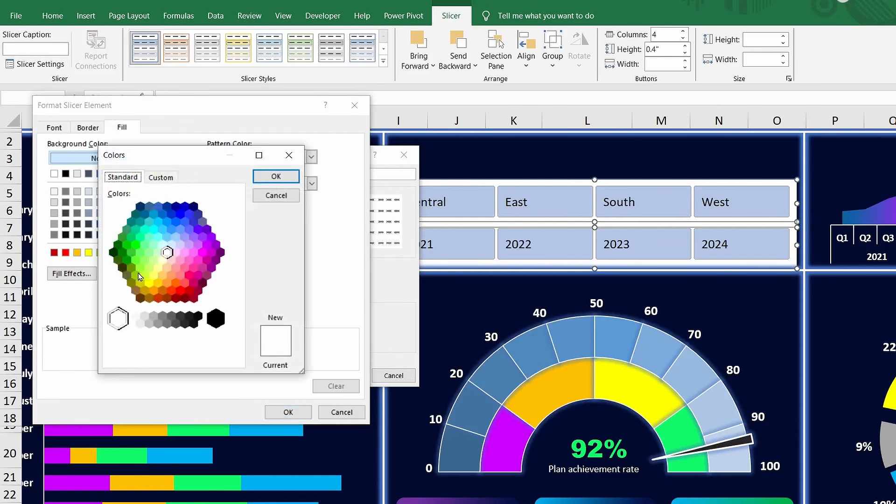
{"action": "left_click", "coordinate": [160, 178]}
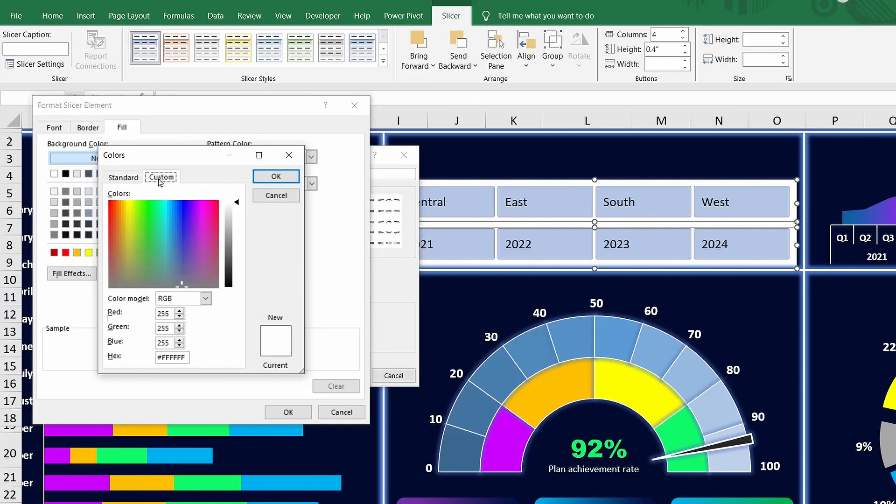
{"action": "double_click", "coordinate": [175, 358]}
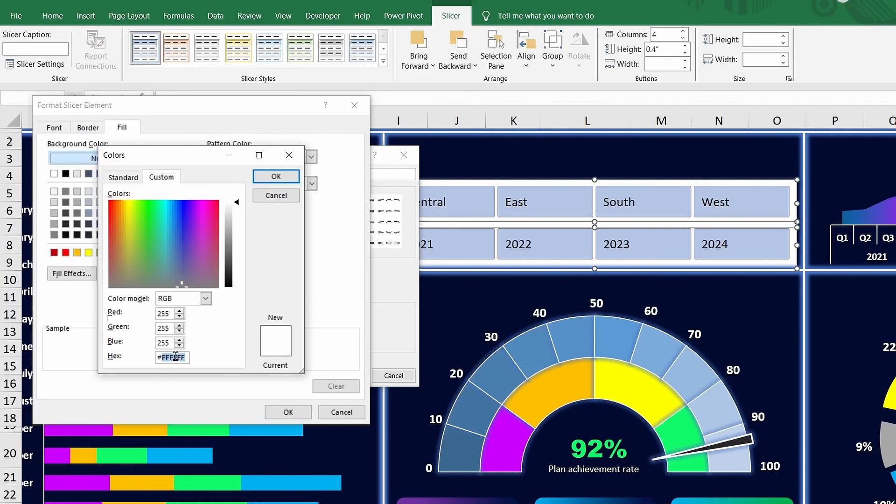
{"action": "type", "text": "030B2F"}
{"action": "left_click", "coordinate": [265, 178]}
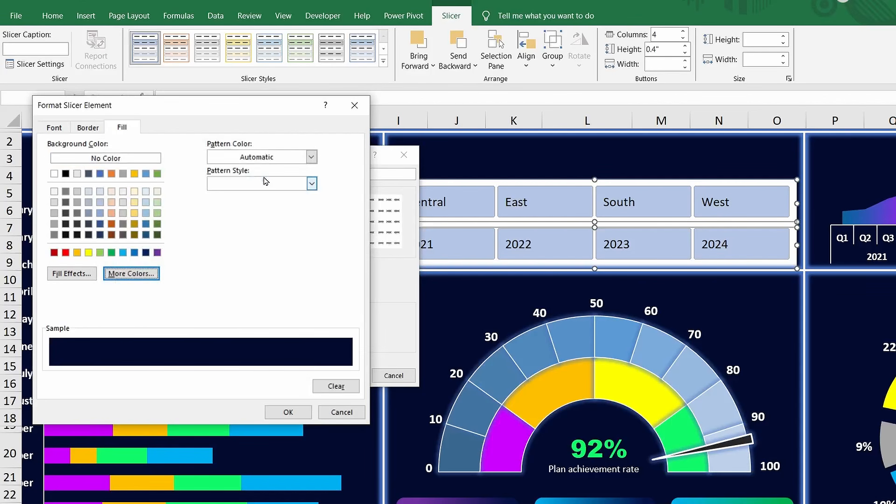
{"action": "left_click", "coordinate": [287, 412]}
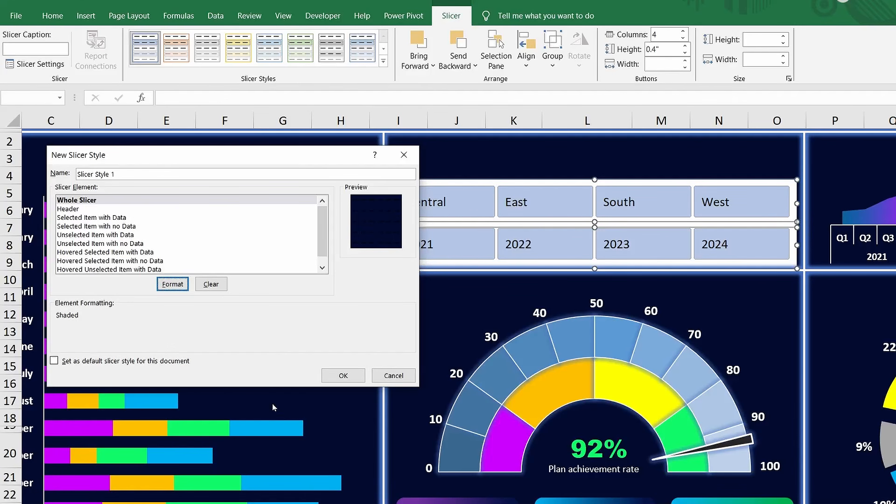
Step: Give the new style's Selected Item with Data element a light yellow fill from the standard colour palette
{"action": "left_click", "coordinate": [110, 220]}
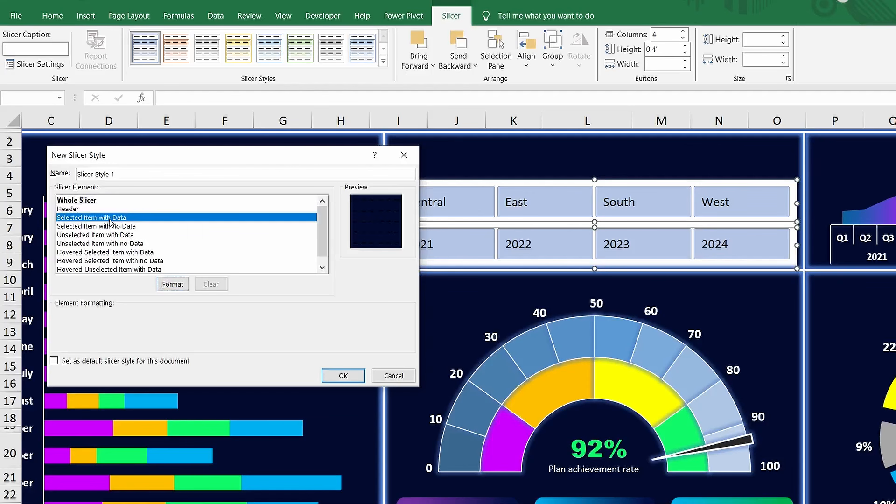
{"action": "left_click", "coordinate": [172, 285]}
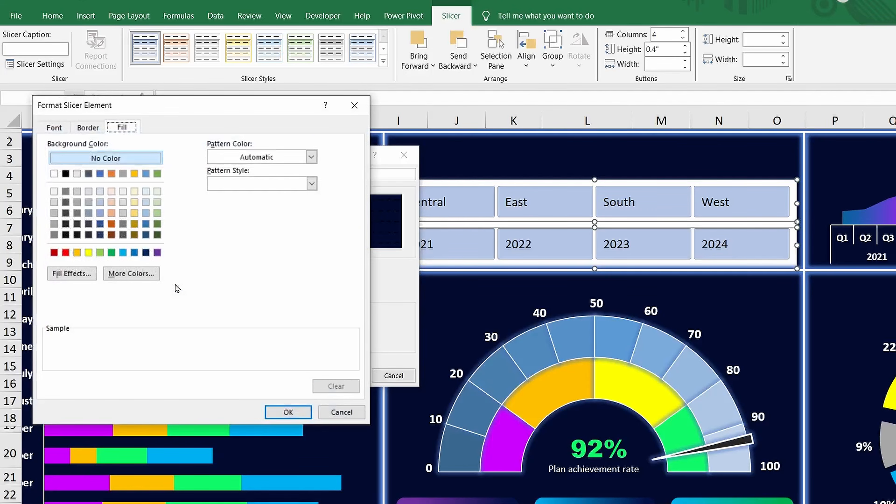
{"action": "left_click", "coordinate": [131, 274]}
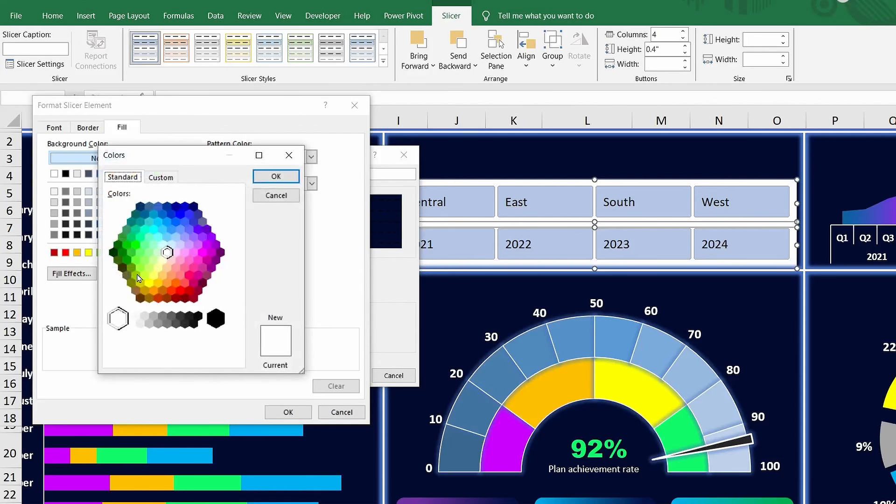
{"action": "left_click", "coordinate": [158, 267]}
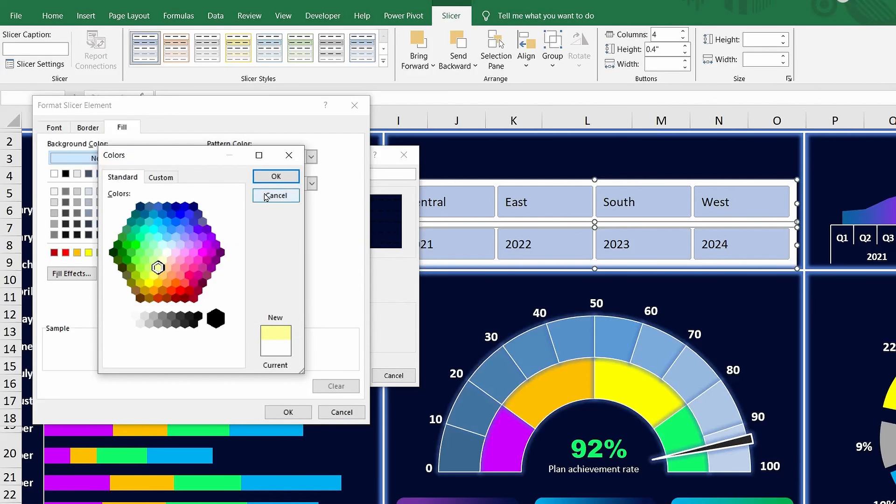
{"action": "left_click", "coordinate": [274, 177]}
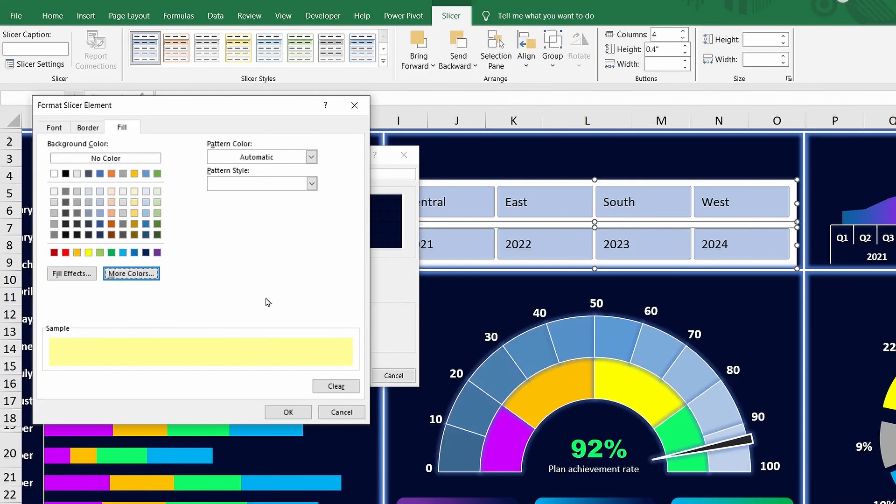
{"action": "left_click", "coordinate": [286, 412]}
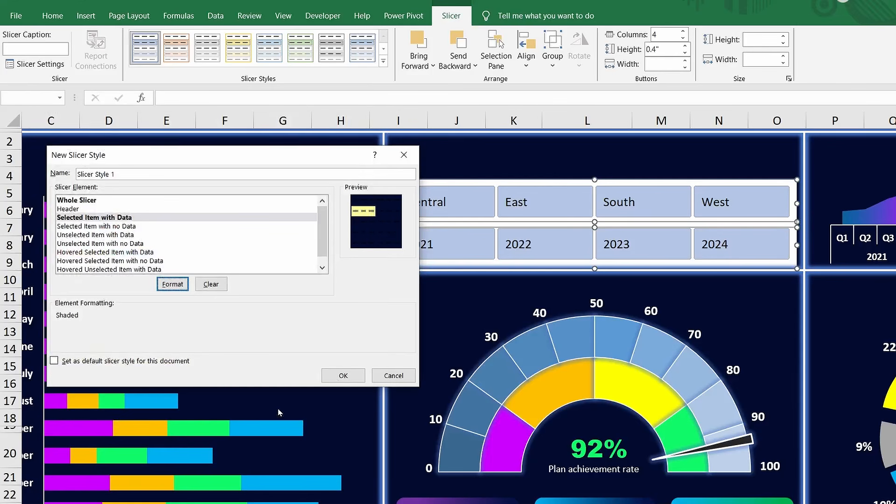
Step: Give the style's Unselected Item with Data element a light grey fill
{"action": "left_click", "coordinate": [115, 236]}
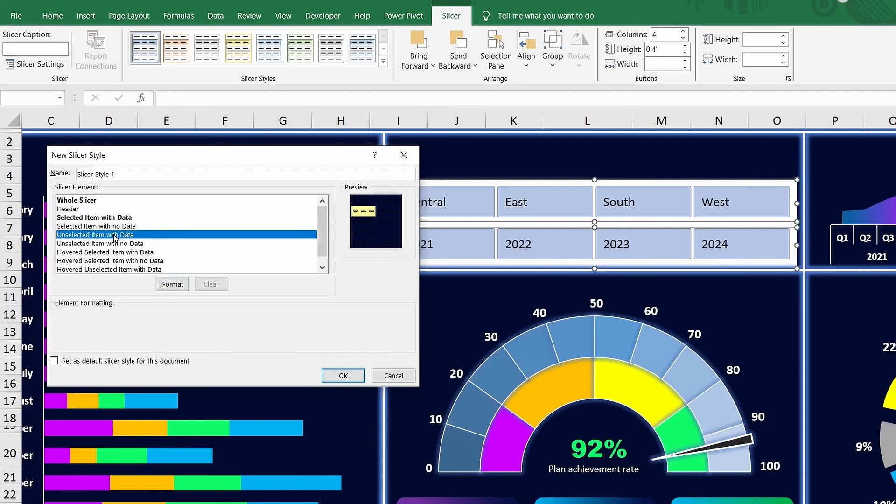
{"action": "left_click", "coordinate": [172, 284]}
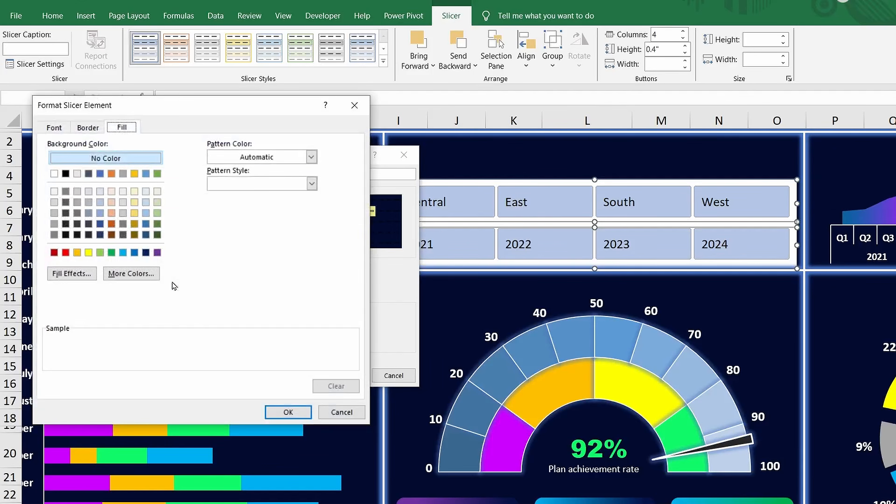
{"action": "left_click", "coordinate": [54, 202]}
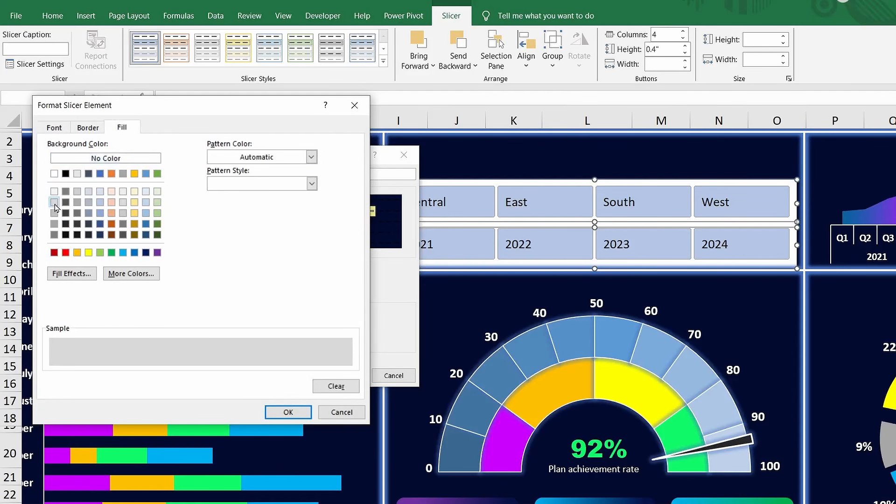
{"action": "left_click", "coordinate": [281, 413]}
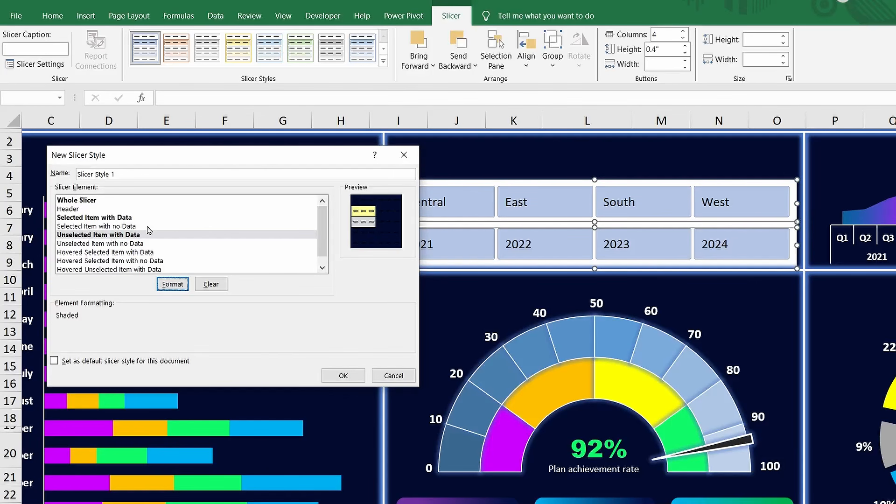
Step: Give the style's Hovered Selected Item with Data element a light gold fill
{"action": "left_click", "coordinate": [113, 252]}
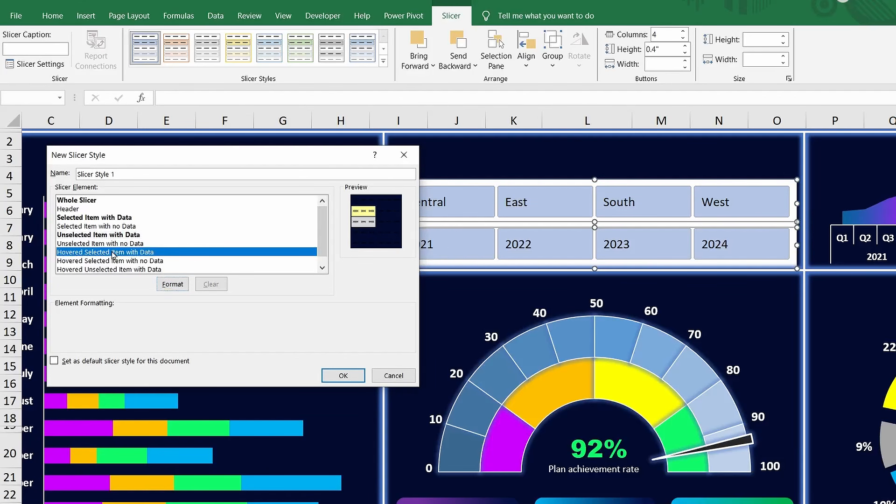
{"action": "left_click", "coordinate": [164, 284]}
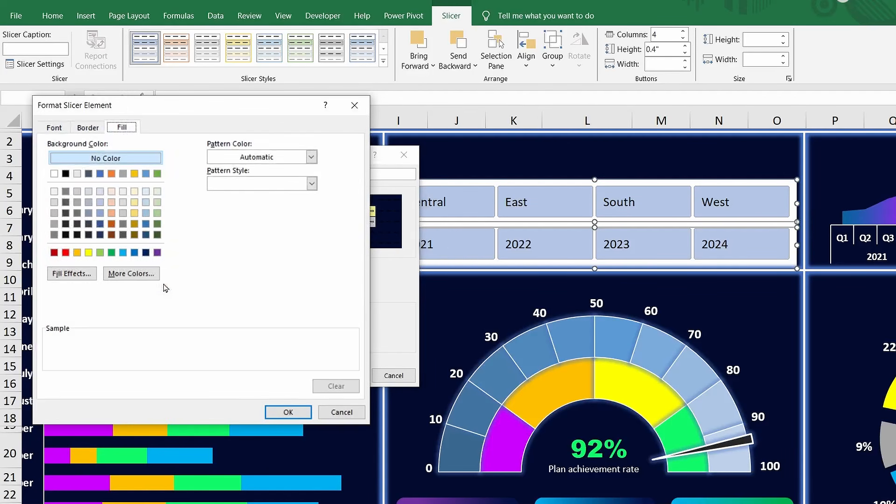
{"action": "left_click", "coordinate": [134, 202]}
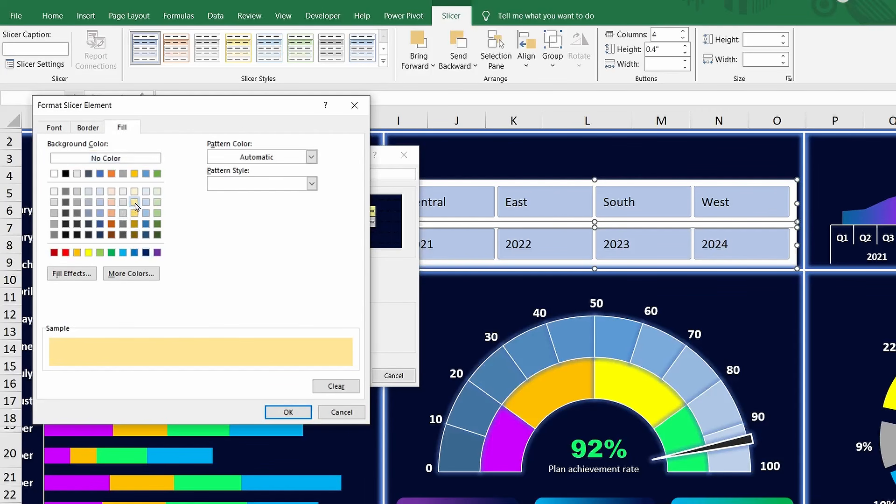
{"action": "left_click", "coordinate": [288, 411]}
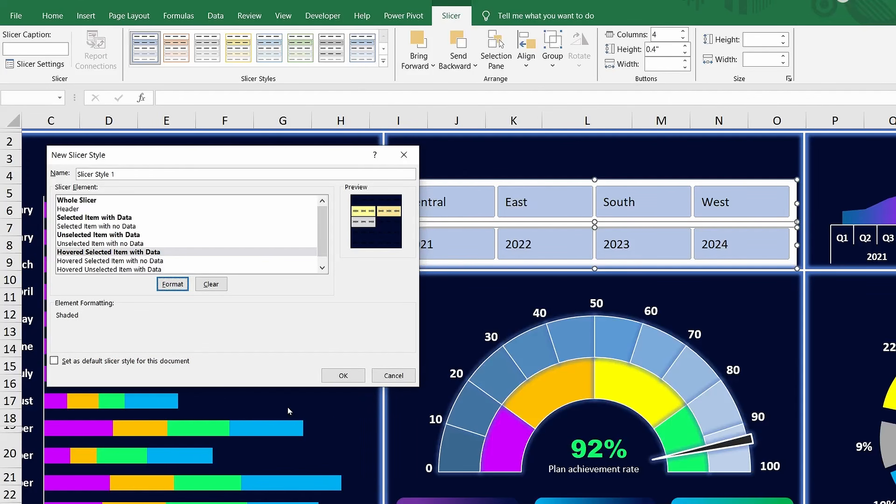
Step: Give the Hovered Unselected Item with Data element a slightly deeper gold fill and save the new slicer style
{"action": "left_click", "coordinate": [102, 270]}
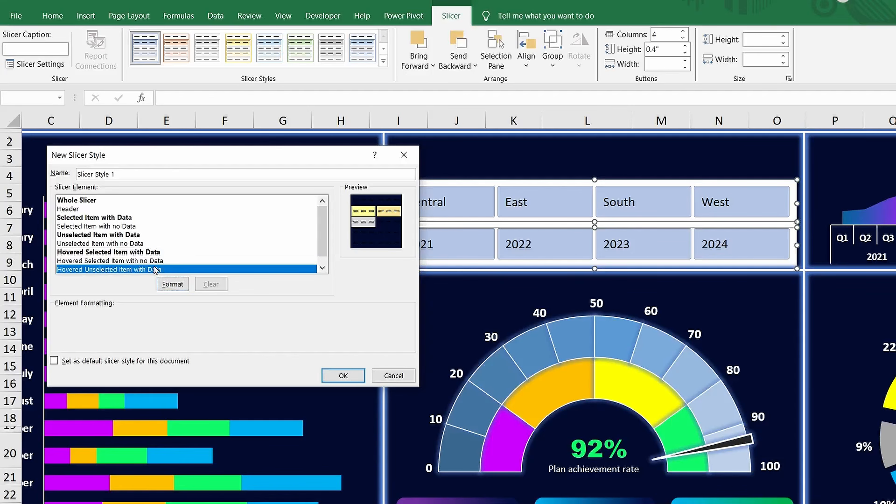
{"action": "left_click", "coordinate": [172, 284]}
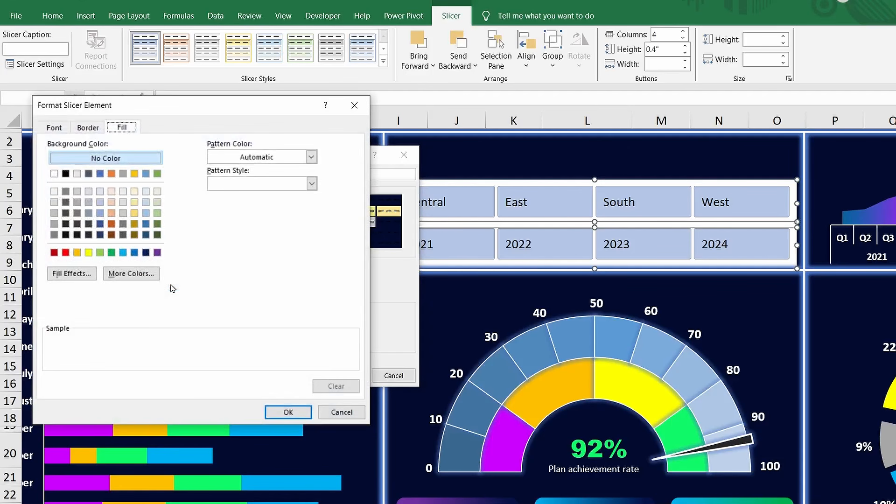
{"action": "left_click", "coordinate": [134, 213]}
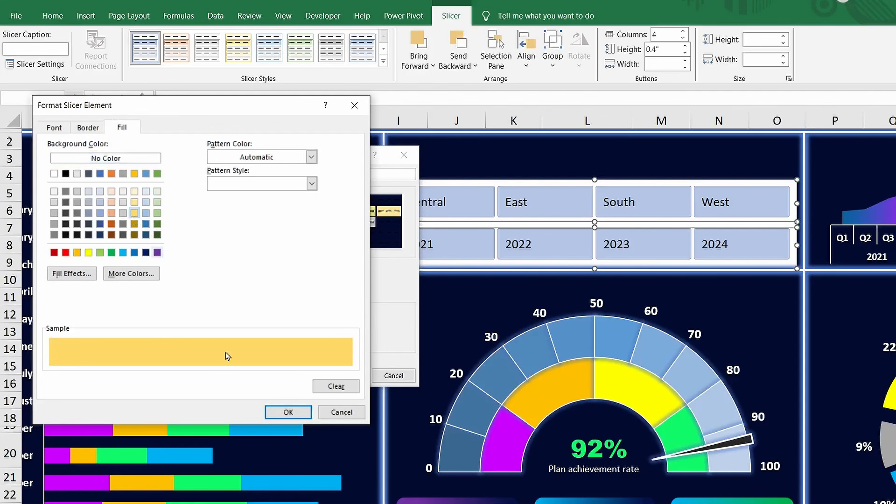
{"action": "left_click", "coordinate": [288, 413]}
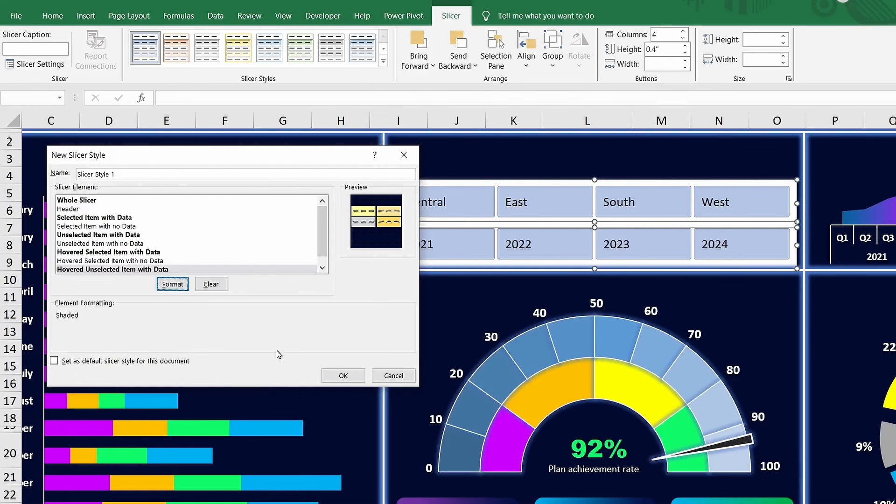
{"action": "left_click", "coordinate": [343, 375]}
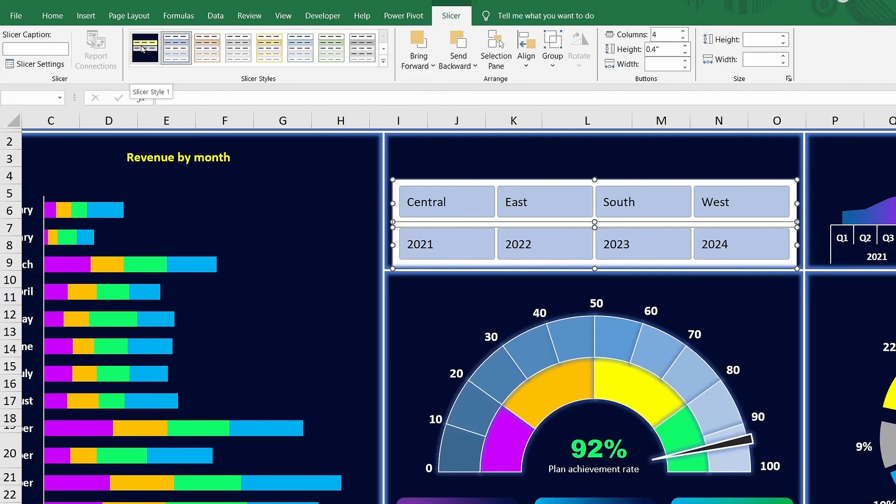
Step: Apply Slicer Style 1 to both selected slicers and group them
{"action": "left_click", "coordinate": [142, 49]}
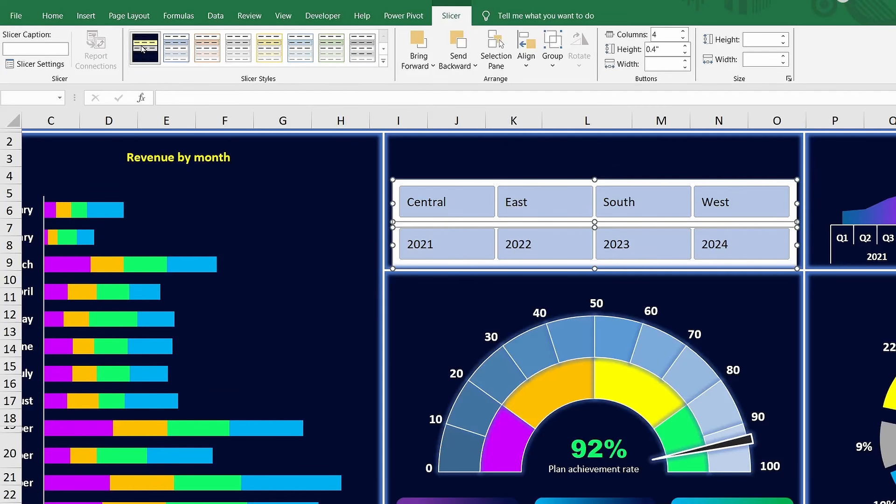
{"action": "right_click", "coordinate": [483, 182]}
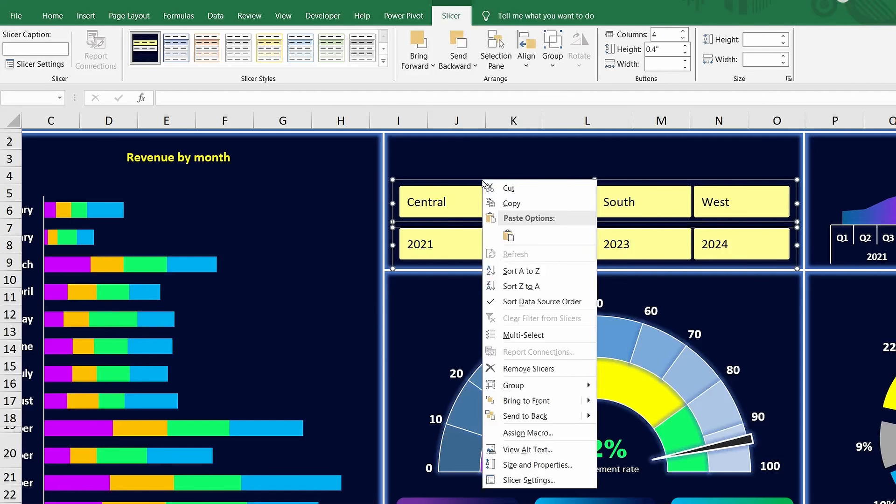
{"action": "mouse_move", "coordinate": [526, 386]}
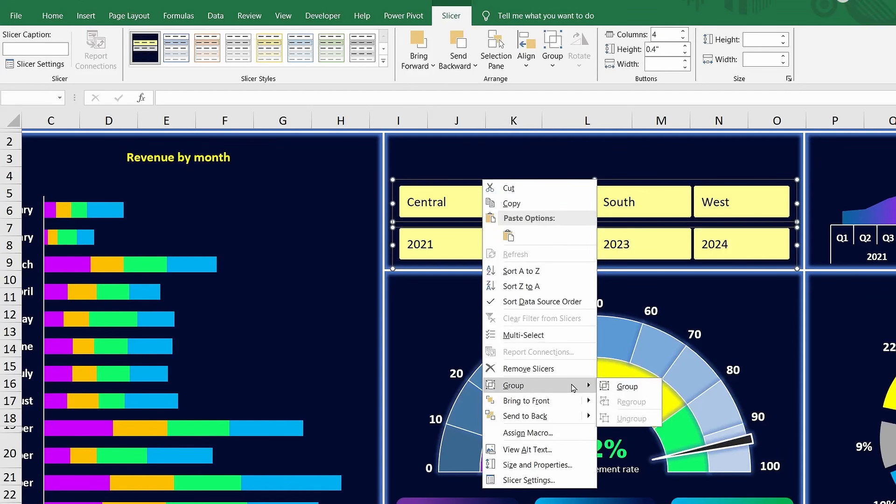
{"action": "left_click", "coordinate": [624, 387]}
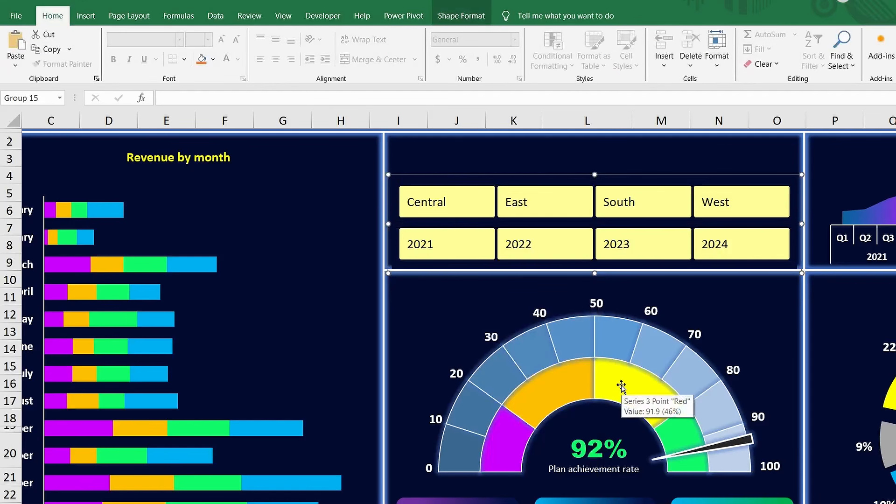
Step: Test the slicers by filtering to Central and to 2022, adding the other regions and years back to the selection
{"action": "left_click", "coordinate": [447, 203]}
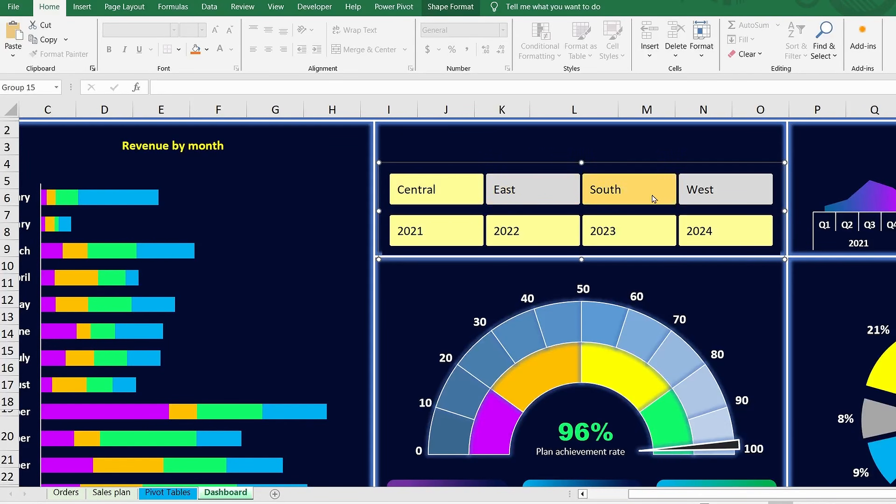
{"action": "left_click", "coordinate": [714, 198], "text": "ctrl"}
{"action": "left_click", "coordinate": [653, 195], "text": "ctrl"}
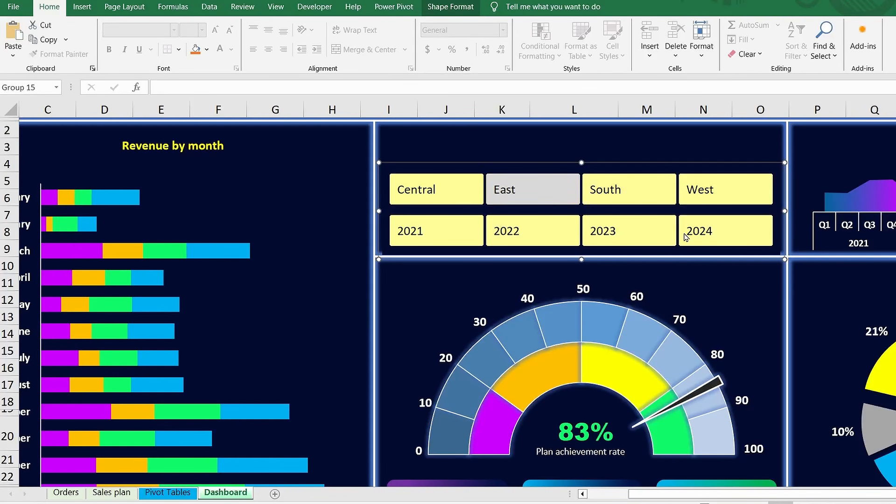
{"action": "left_click", "coordinate": [504, 230]}
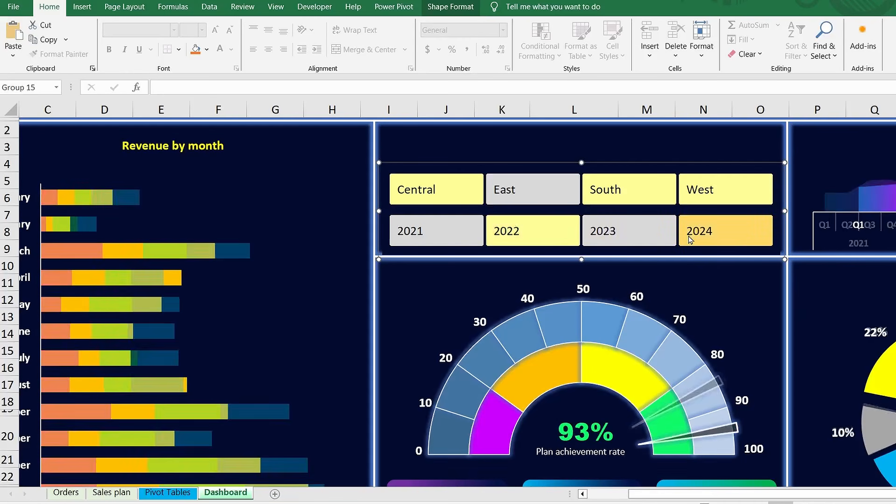
{"action": "left_click", "coordinate": [712, 237], "text": "ctrl"}
{"action": "left_click", "coordinate": [646, 230], "text": "ctrl"}
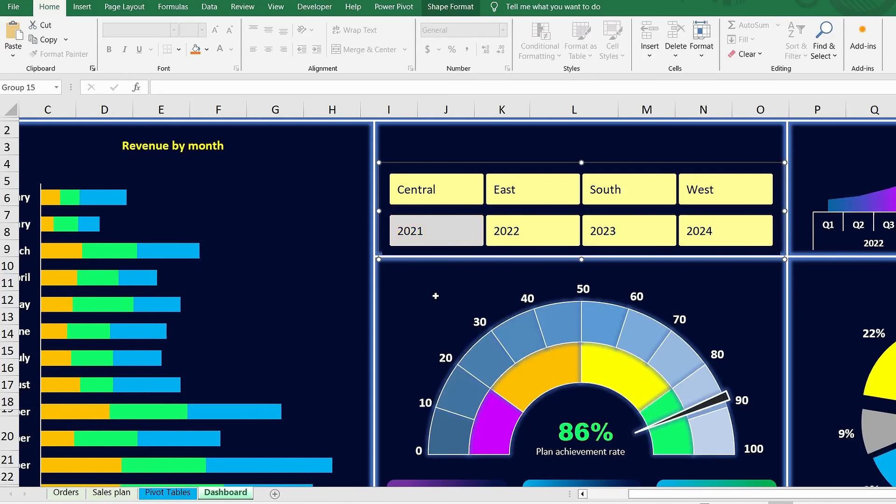
{"action": "left_click", "coordinate": [434, 238], "text": "ctrl"}
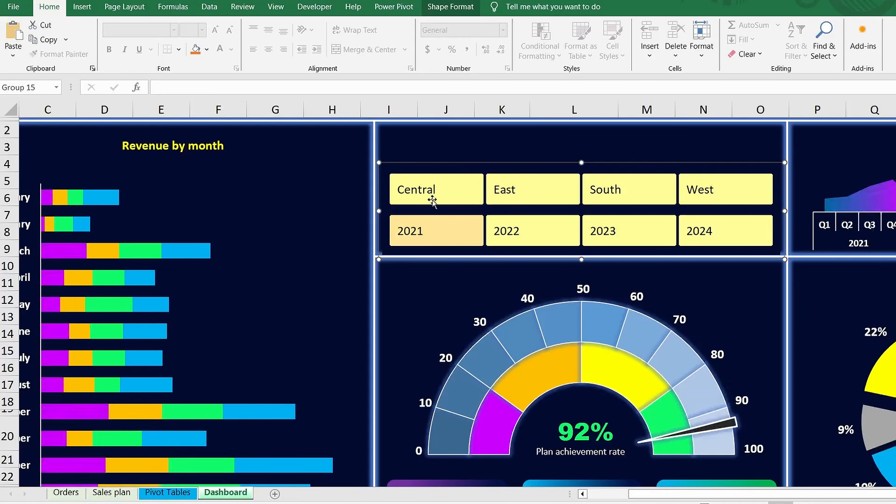
Step: Send the grouped slicers to the back
{"action": "right_click", "coordinate": [379, 251]}
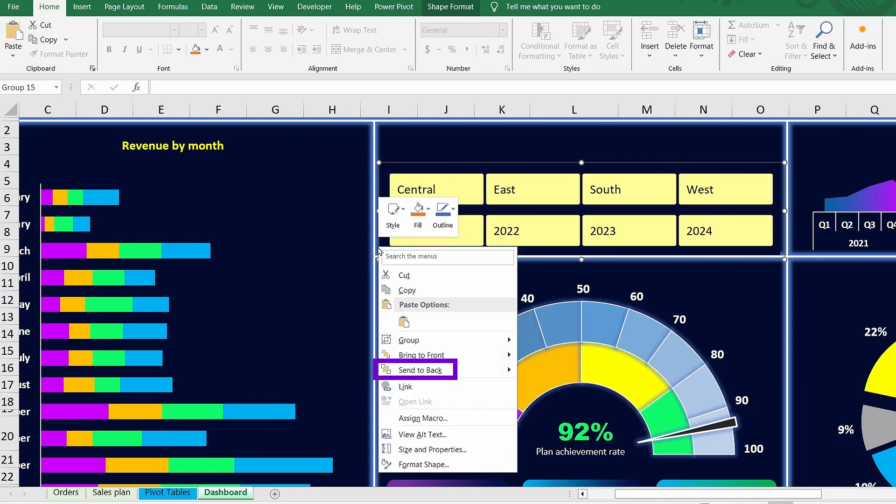
{"action": "left_click", "coordinate": [417, 369]}
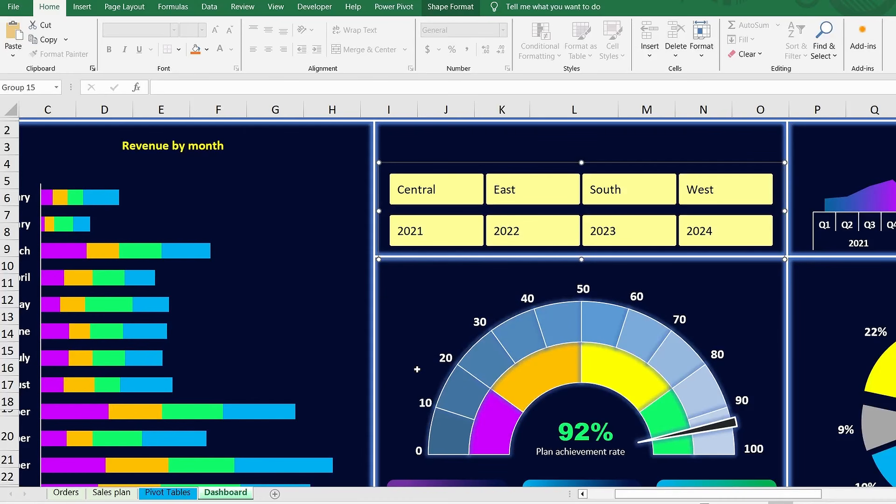
Step: Duplicate the "Revenue by month" title above the slicer rows and change the copy's text to "Select the period"
{"action": "left_click", "coordinate": [180, 145]}
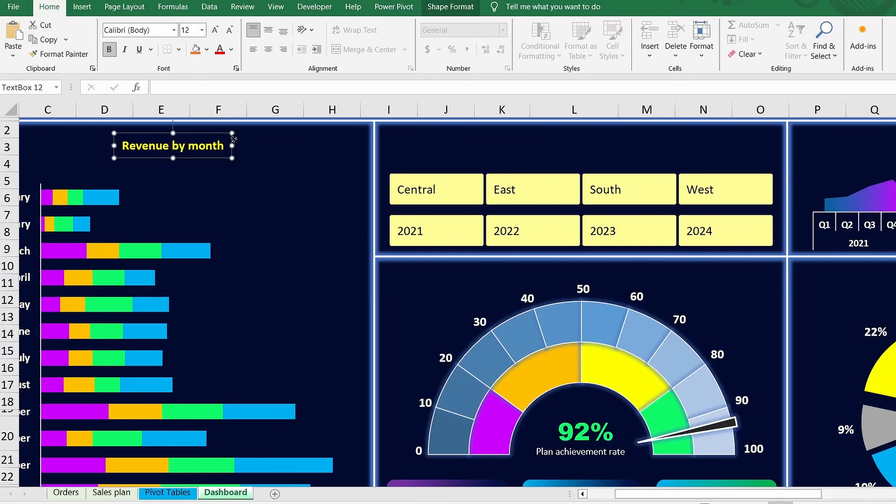
{"action": "left_click_drag", "start_coordinate": [234, 144], "coordinate": [610, 136]}
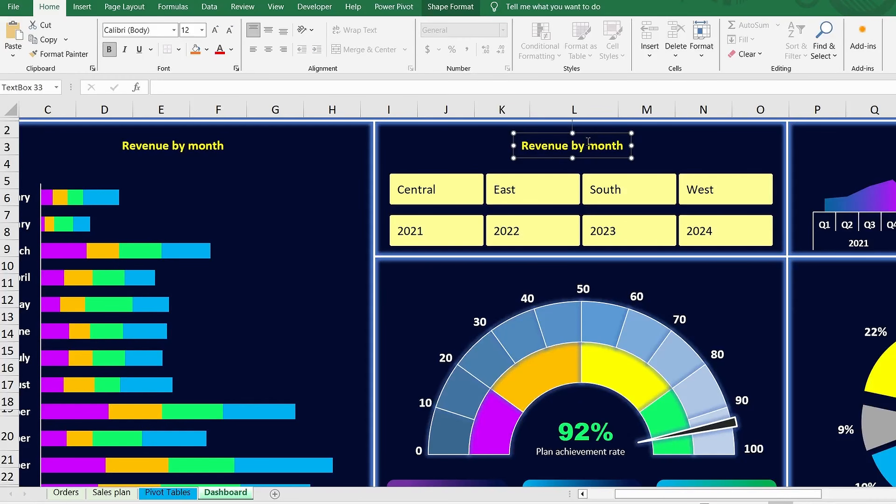
{"action": "triple_click", "coordinate": [589, 143]}
{"action": "type", "text": "Sele"}
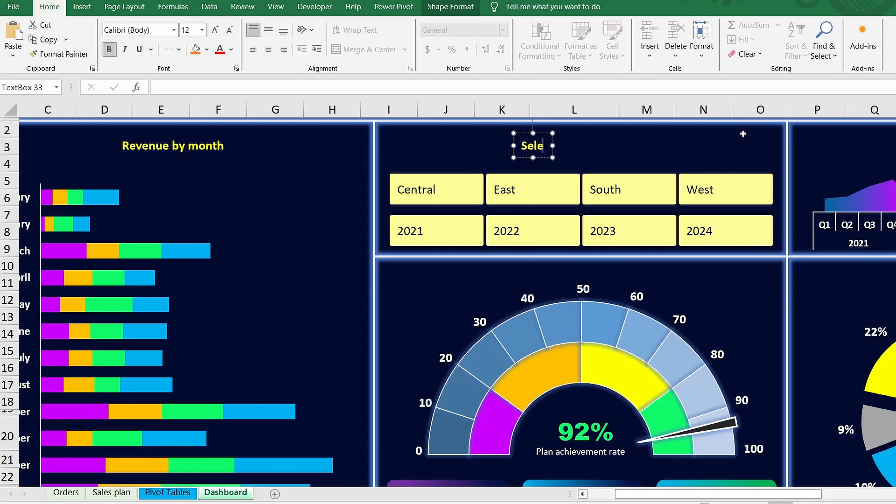
{"action": "type", "text": "ct the p"}
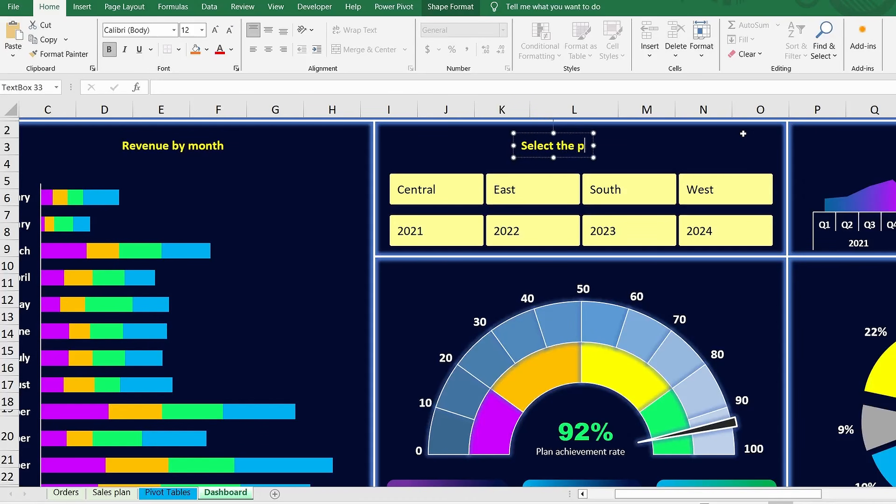
{"action": "type", "text": "eriod"}
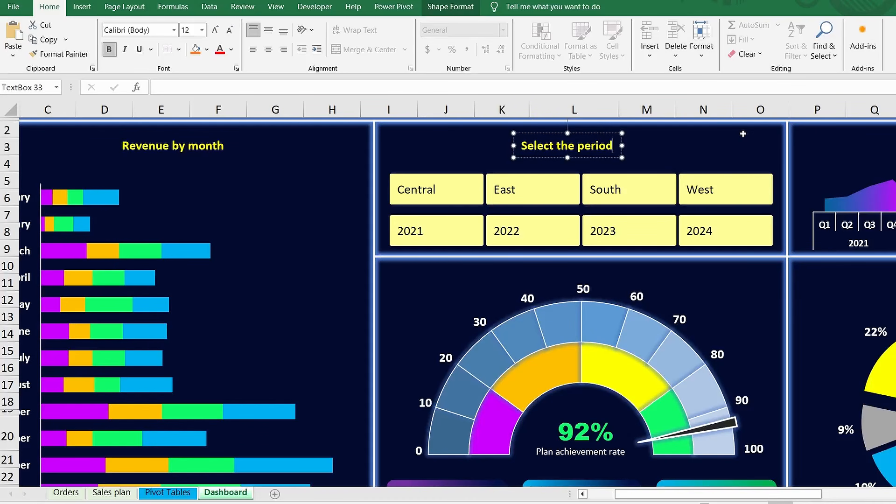
Step: Extend the title above the slicers to read "Select the period and region you are interested in"
{"action": "type", "text": " and region"}
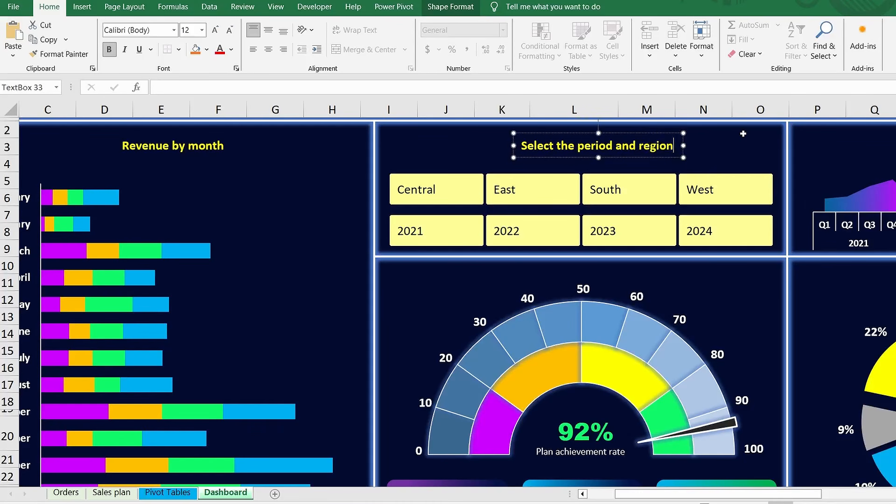
{"action": "type", "text": " you a"}
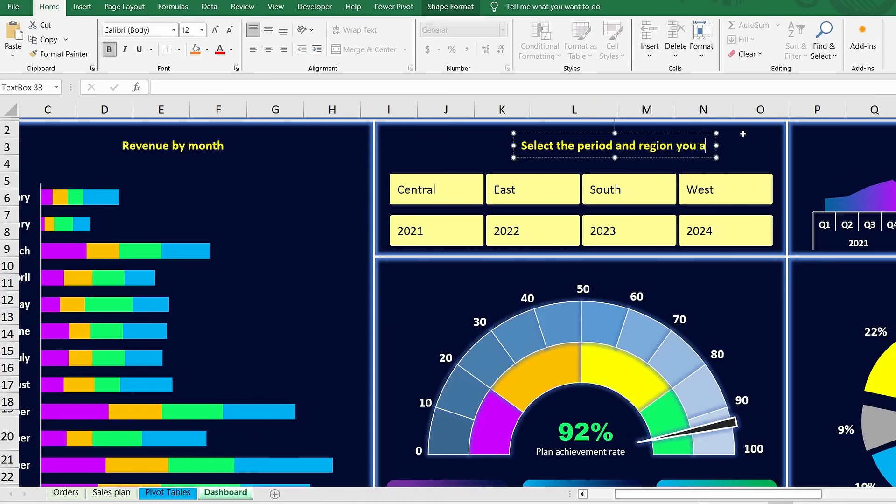
{"action": "type", "text": "re inter"}
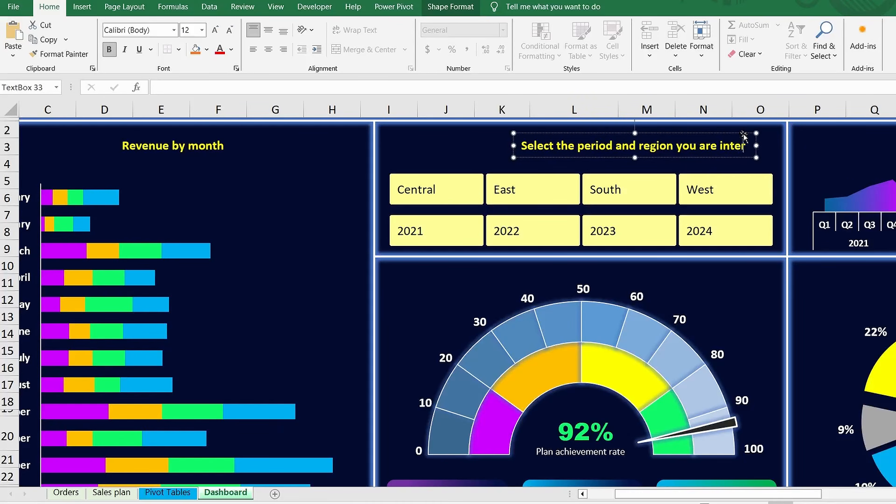
{"action": "type", "text": "ested in"}
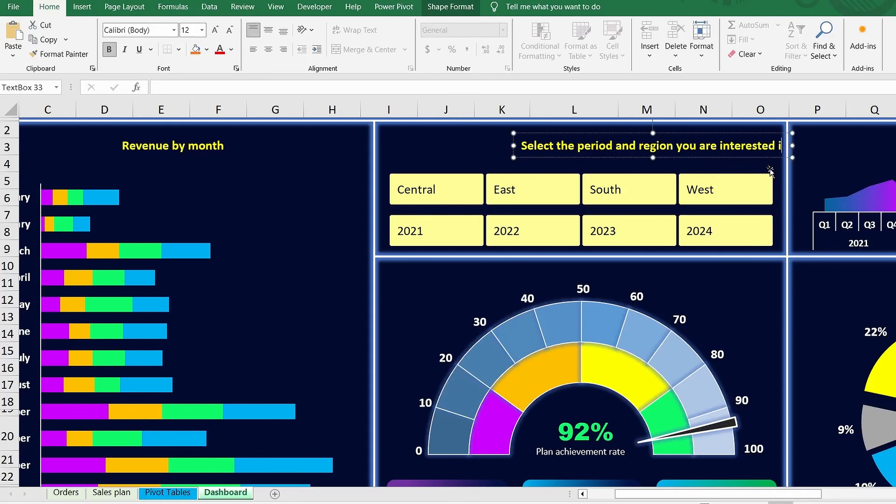
Step: Shift the extended title to the left until it is centred above the slicer rows, and deselect it
{"action": "key", "text": "Escape"}
{"action": "key", "text": "Left"}
{"action": "key", "text": "Left"}
{"action": "key", "text": "Left"}
{"action": "key", "text": "Left"}
{"action": "key", "text": "Left"}
{"action": "key", "text": "Left"}
{"action": "key", "text": "Left"}
{"action": "key", "text": "Left"}
{"action": "key", "text": "Left"}
{"action": "key", "text": "Left"}
{"action": "key", "text": "Left"}
{"action": "key", "text": "Left"}
{"action": "key", "text": "Left"}
{"action": "key", "text": "Left"}
{"action": "key", "text": "Left"}
{"action": "key", "text": "Left"}
{"action": "key", "text": "Left"}
{"action": "key", "text": "Left"}
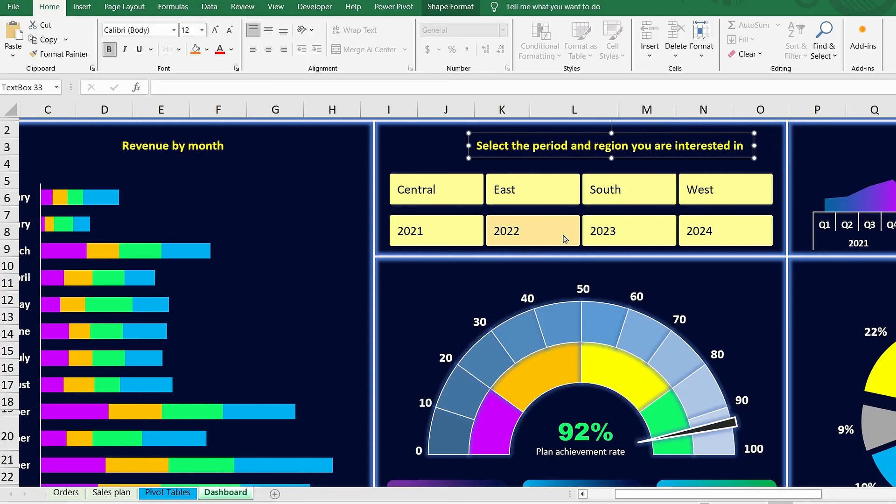
{"action": "left_click", "coordinate": [358, 274]}
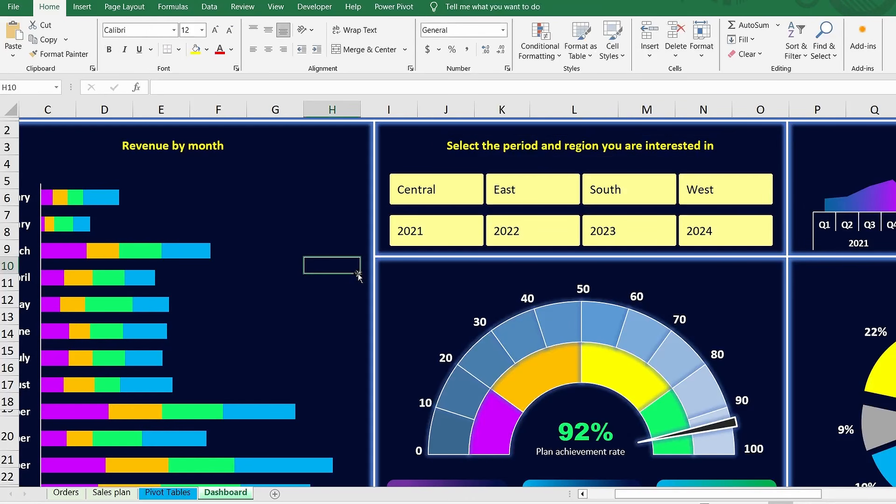
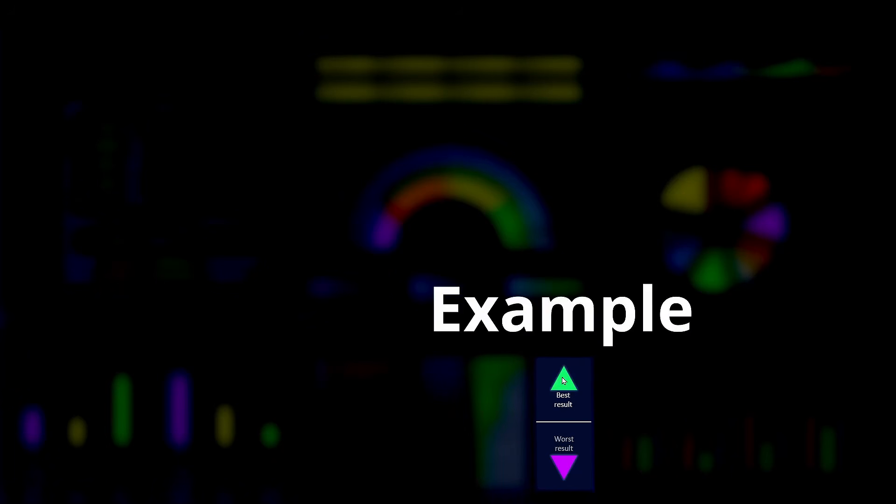
{"action": "left_click", "coordinate": [564, 469]}
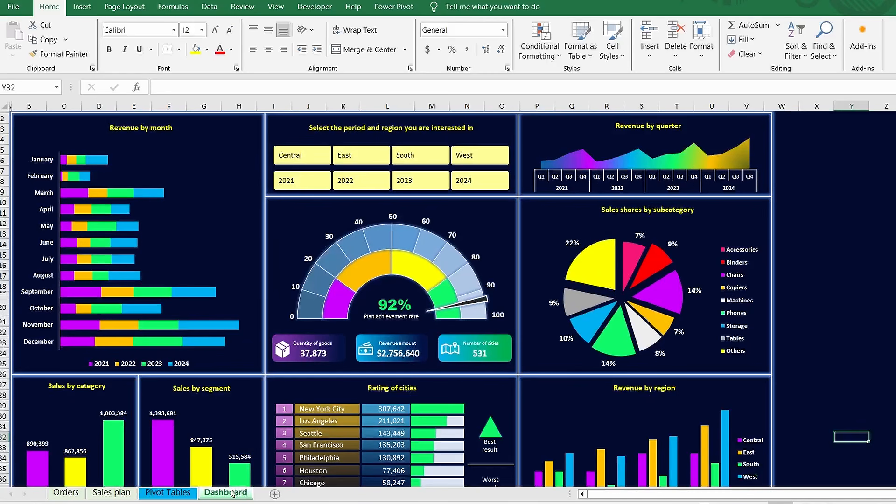
Step: Create a copy of the Dashboard sheet at the end of the workbook and compare it with the original
{"action": "right_click", "coordinate": [232, 493]}
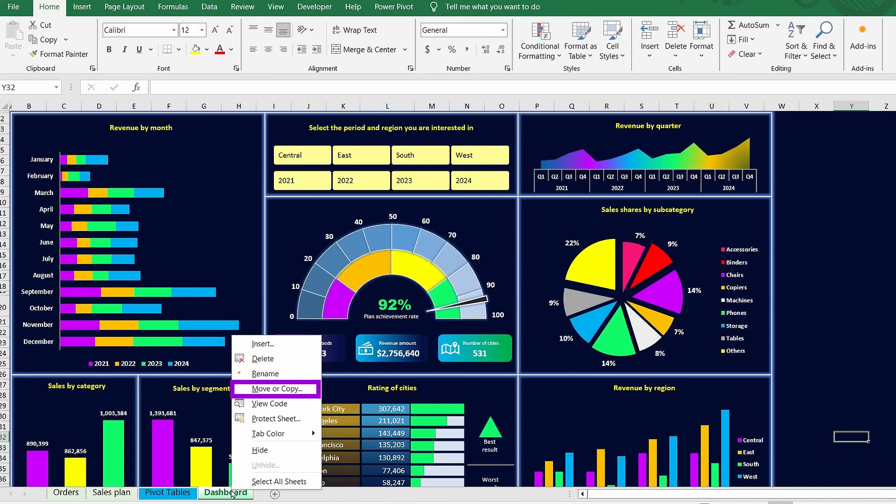
{"action": "left_click", "coordinate": [270, 389]}
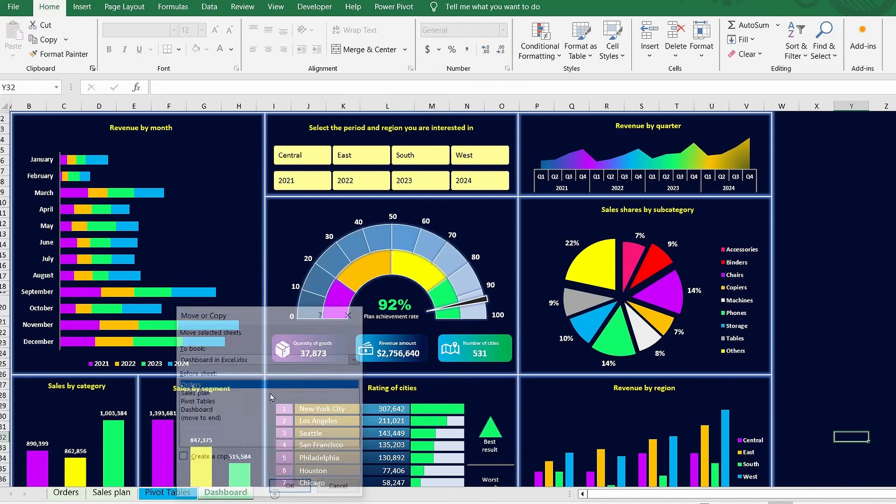
{"action": "left_click", "coordinate": [182, 458]}
{"action": "left_click", "coordinate": [203, 419]}
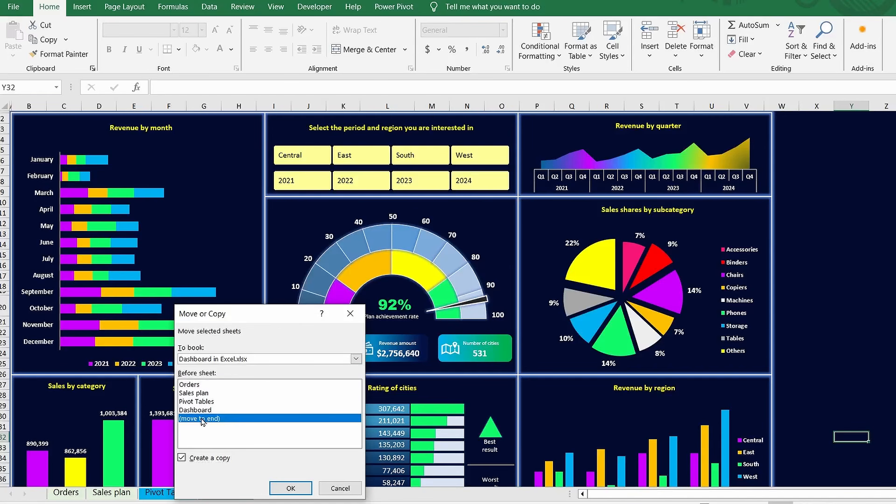
{"action": "left_click", "coordinate": [288, 488]}
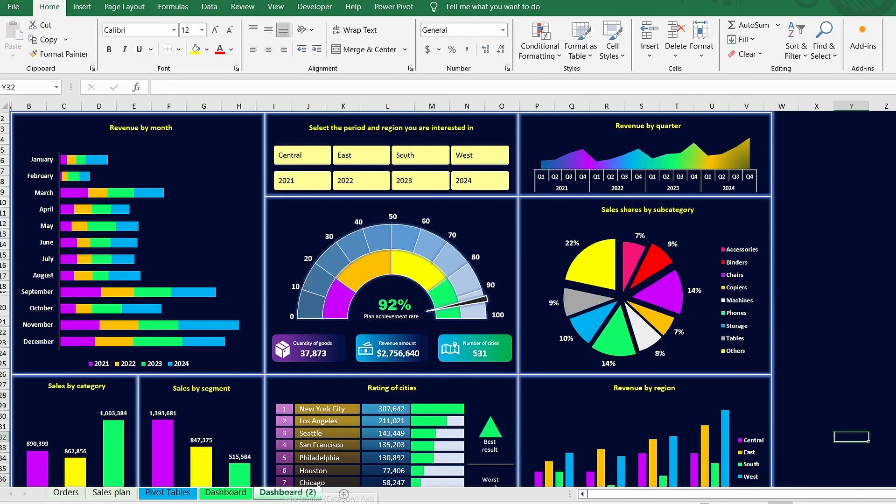
{"action": "left_click", "coordinate": [241, 494]}
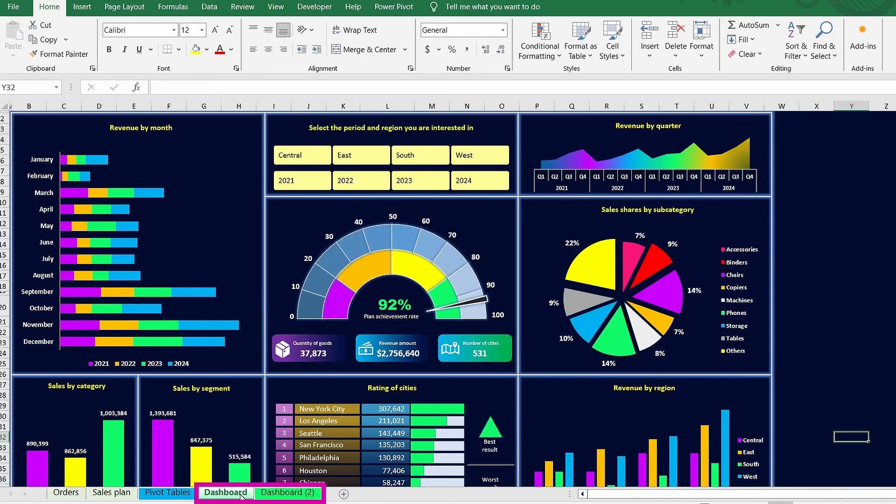
{"action": "left_click", "coordinate": [280, 495]}
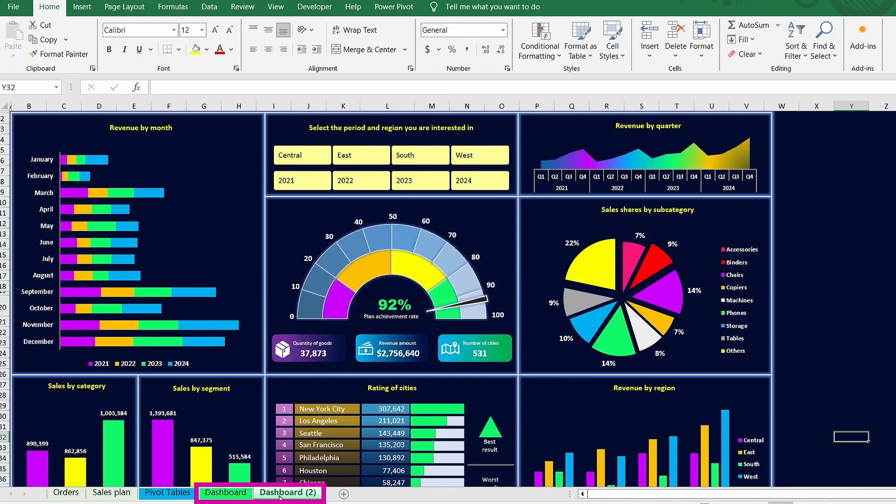
{"action": "left_click", "coordinate": [225, 493]}
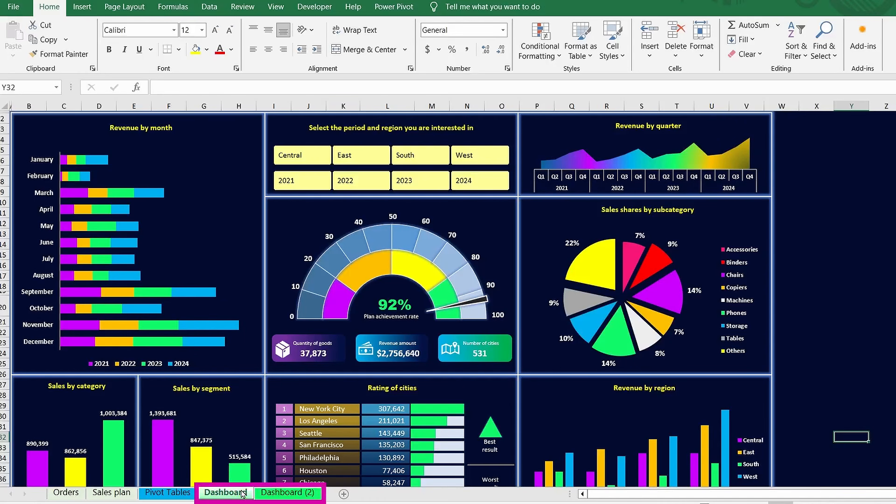
Step: On the Pivot Tables sheet, copy the "Rating of cities +" block B66:F79 to H66 and title the copy "Rating of cities -"
{"action": "left_click", "coordinate": [163, 492]}
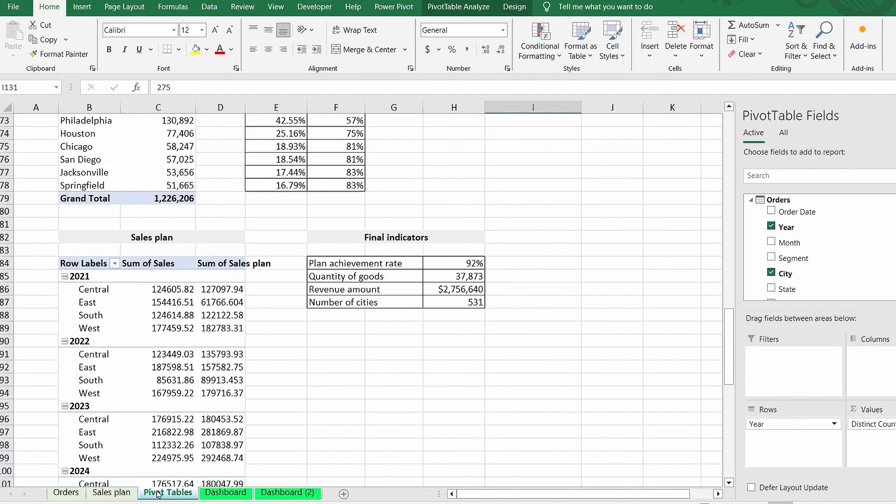
{"action": "scroll", "coordinate": [302, 419], "scroll_direction": "up", "scroll_amount": 1}
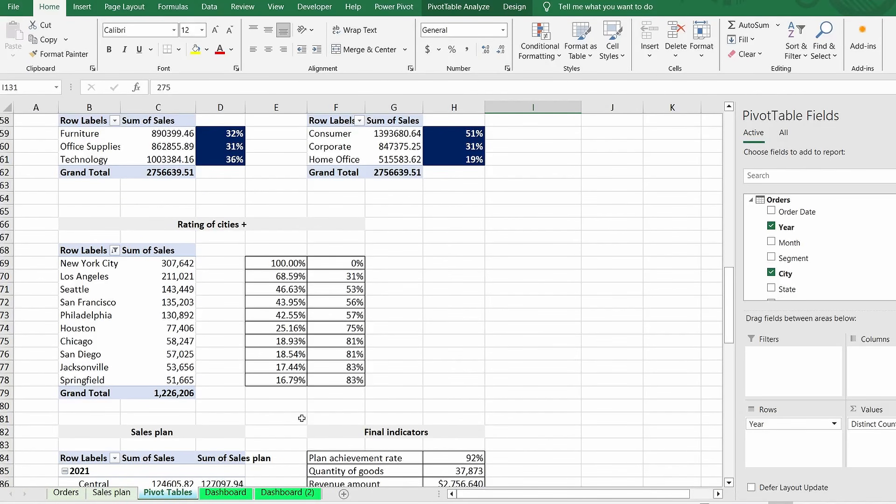
{"action": "left_click_drag", "start_coordinate": [87, 225], "coordinate": [144, 393]}
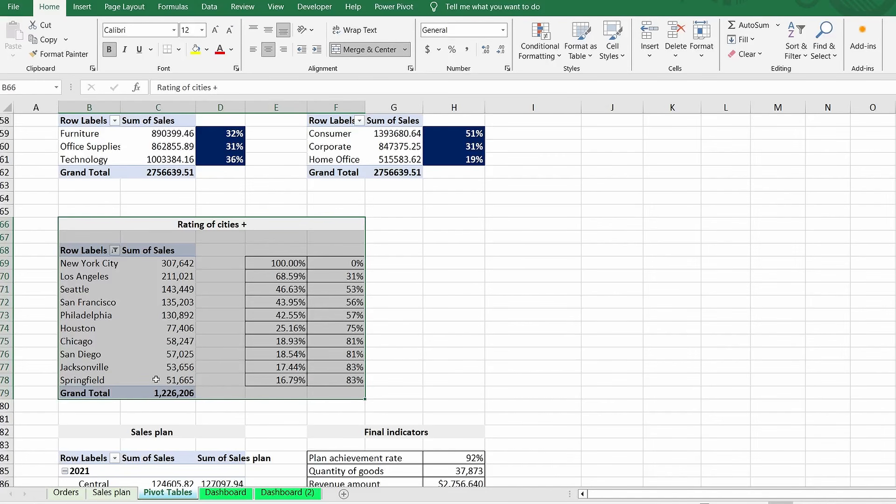
{"action": "key", "text": "ctrl+c"}
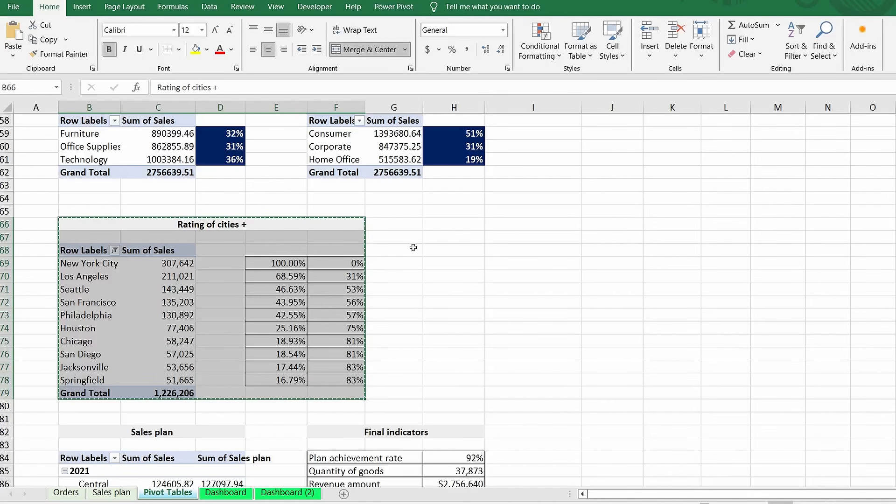
{"action": "left_click", "coordinate": [443, 222]}
{"action": "key", "text": "ctrl+v"}
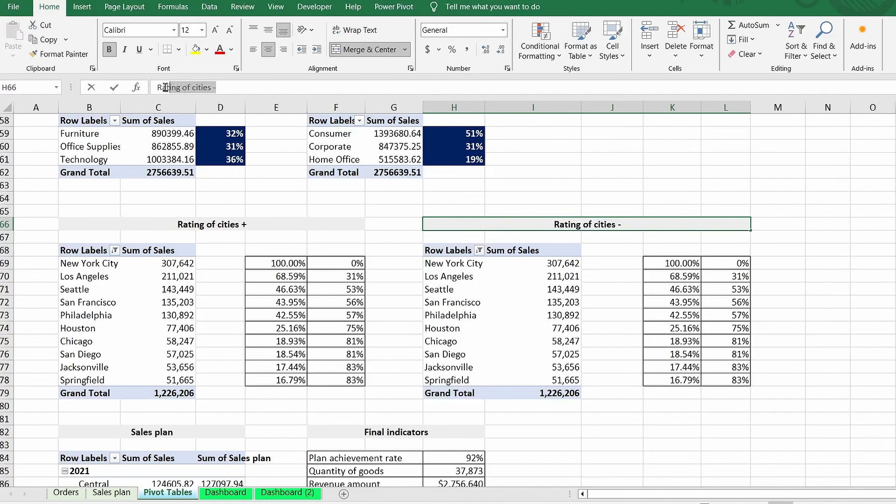
Step: Reuse the copied block's title to name its PivotTable "Rating of cities -"
{"action": "left_click_drag", "start_coordinate": [226, 87], "coordinate": [166, 89]}
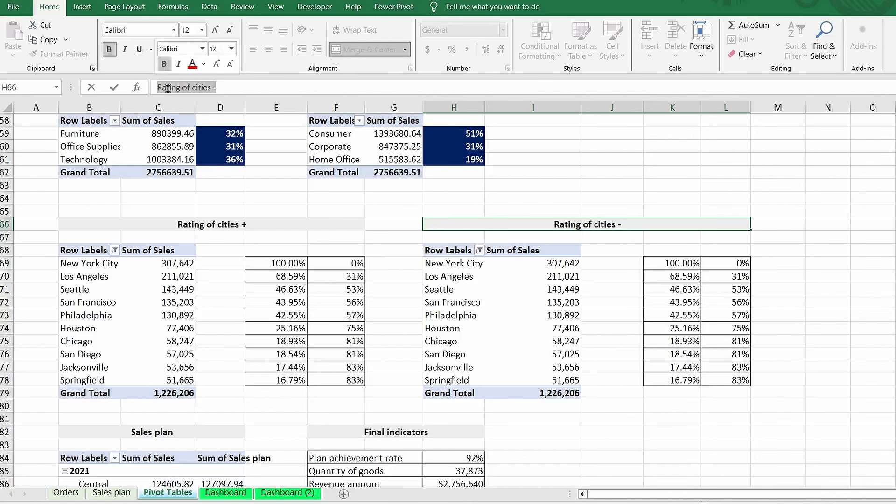
{"action": "key", "text": "ctrl+c"}
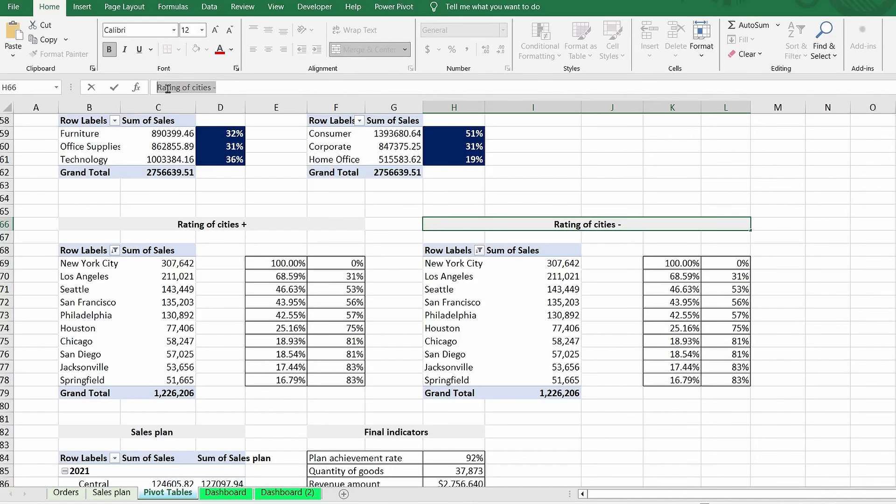
{"action": "left_click", "coordinate": [444, 289]}
{"action": "left_click", "coordinate": [458, 6]}
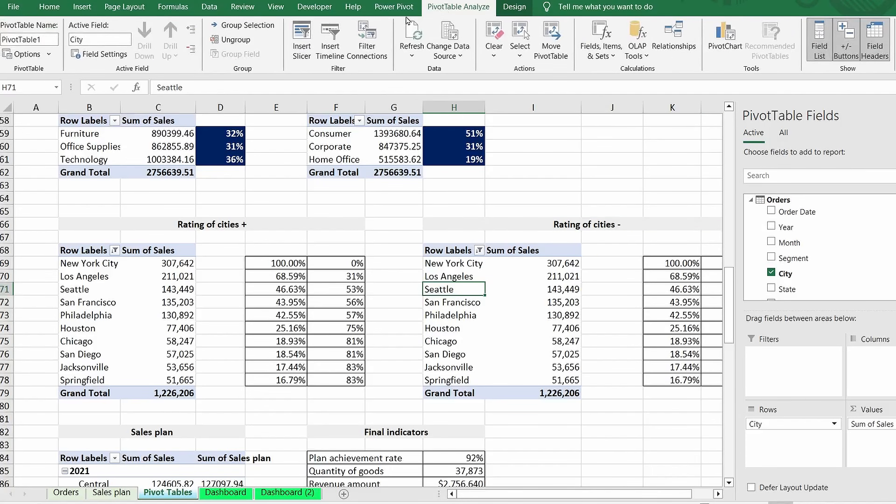
{"action": "left_click", "coordinate": [42, 41]}
{"action": "key", "text": "ctrl+v"}
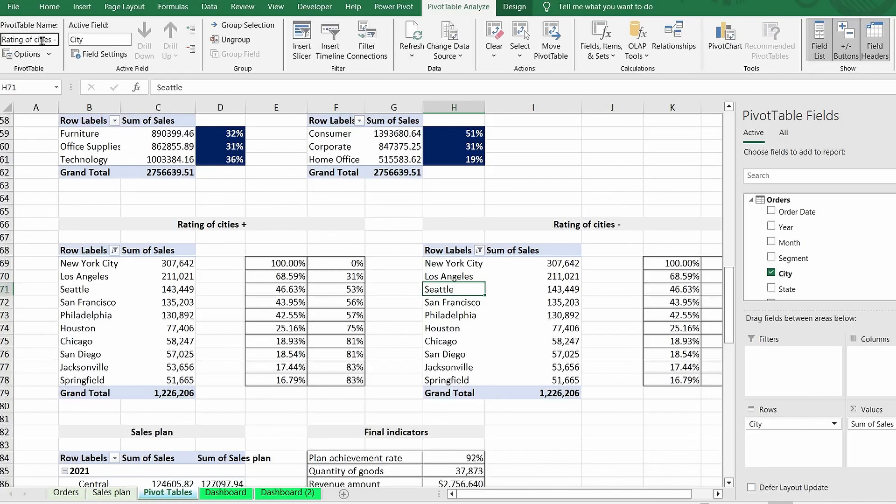
{"action": "key", "text": "Return"}
Step: Filter the cities in the "Rating of cities -" PivotTable to the bottom 10 items by Sum of Sales
{"action": "right_click", "coordinate": [453, 290]}
{"action": "mouse_move", "coordinate": [492, 289]}
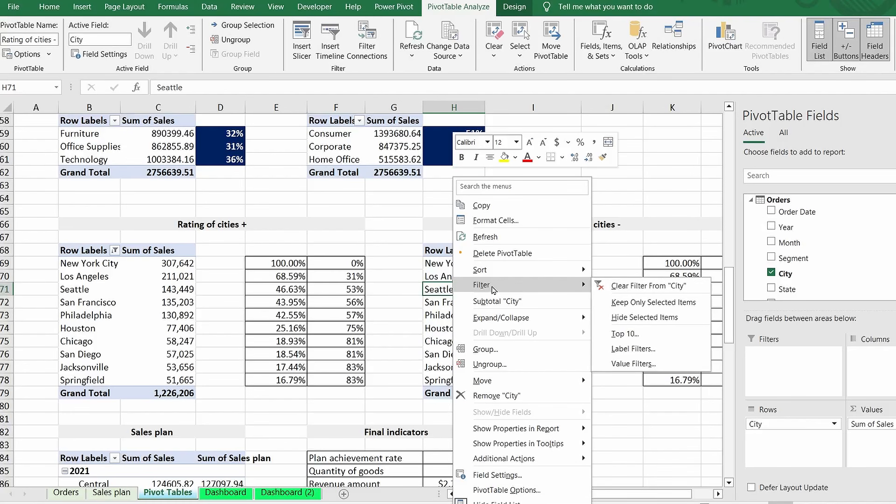
{"action": "left_click", "coordinate": [624, 334]}
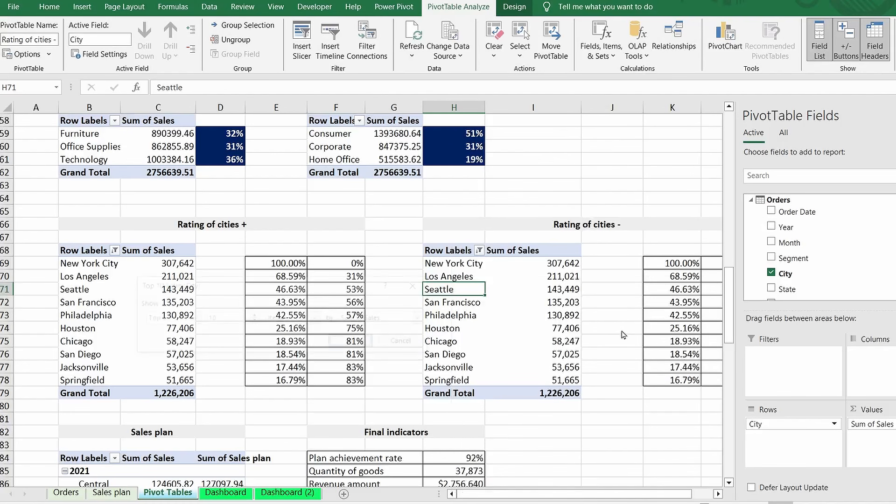
{"action": "left_click", "coordinate": [193, 318]}
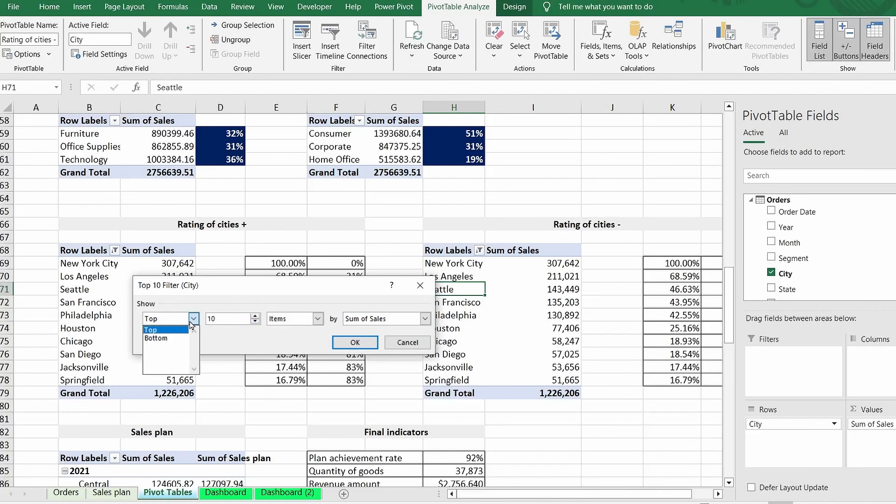
{"action": "left_click", "coordinate": [167, 338]}
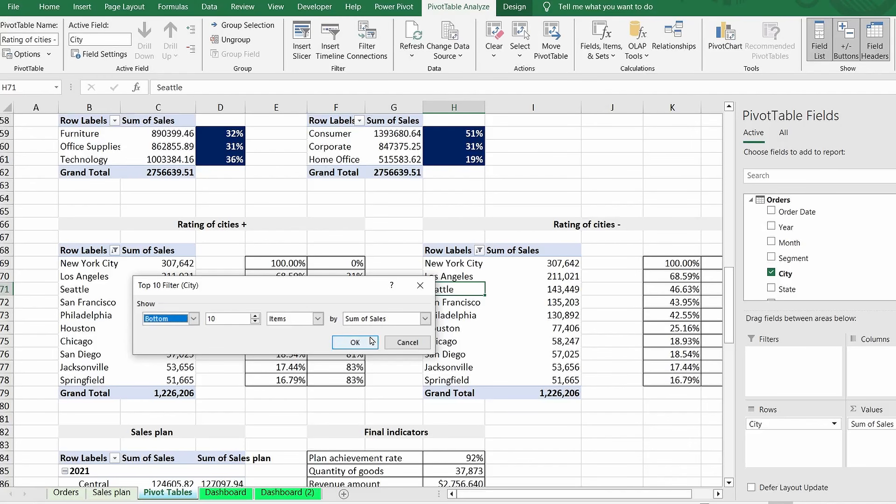
{"action": "left_click", "coordinate": [355, 343]}
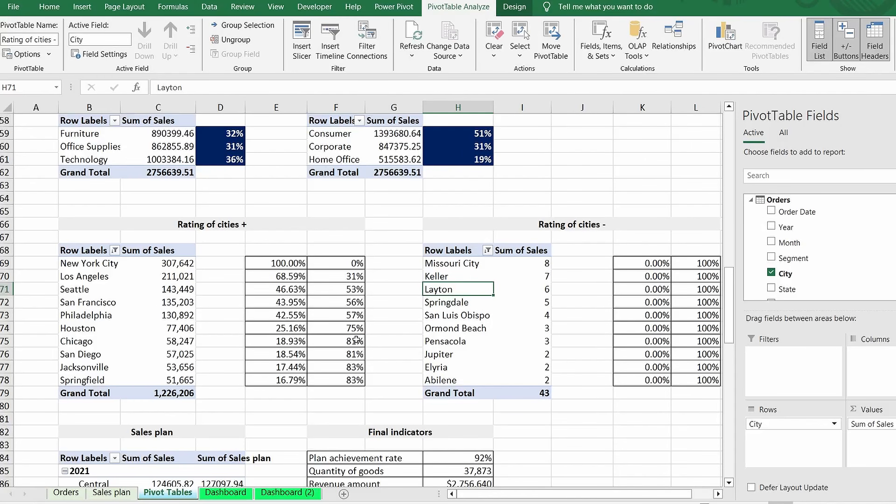
Step: Set the number format of Sum of Sales in the "Rating of cities -" PivotTable to two decimal places
{"action": "left_click_drag", "start_coordinate": [506, 496], "coordinate": [528, 498]}
{"action": "left_click", "coordinate": [489, 263]}
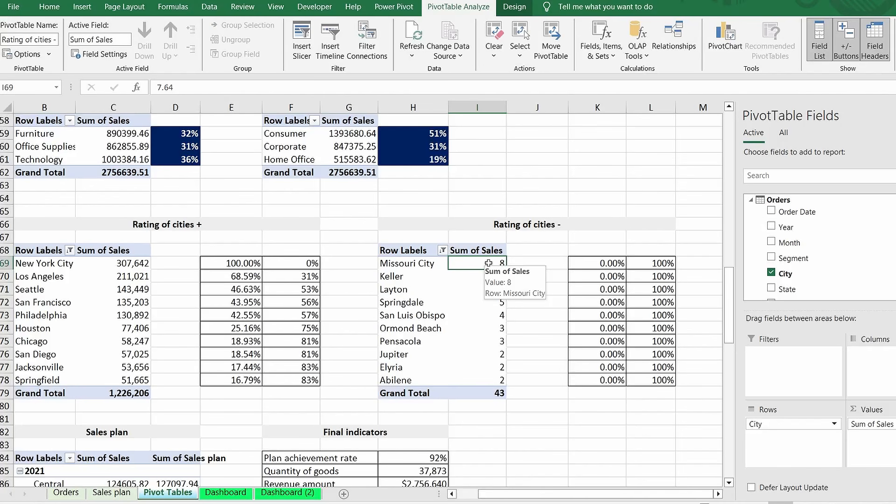
{"action": "right_click", "coordinate": [490, 266]}
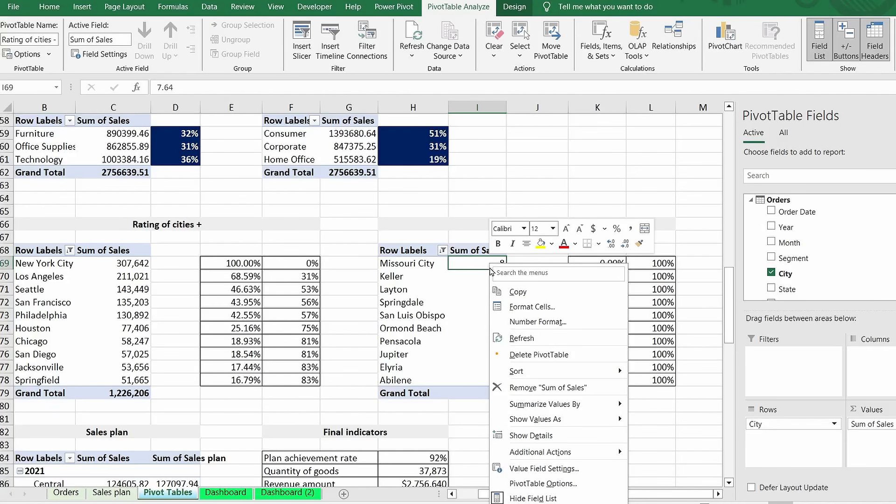
{"action": "left_click", "coordinate": [516, 321]}
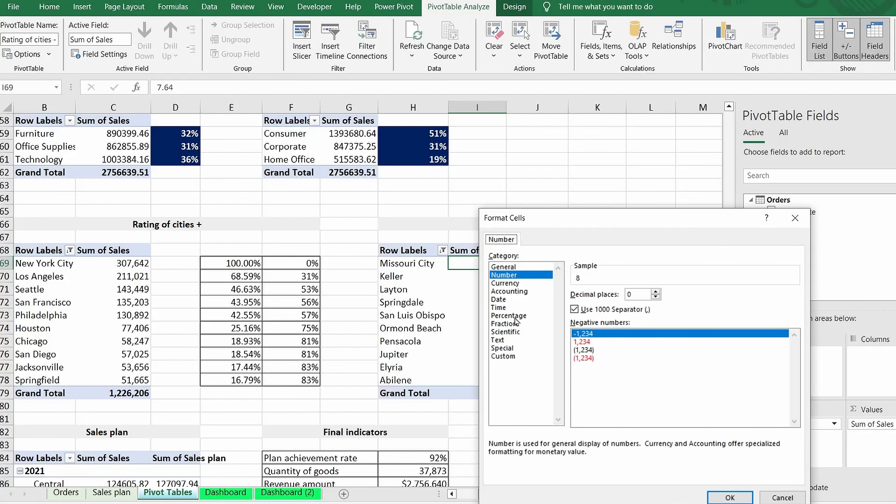
{"action": "left_click", "coordinate": [656, 292]}
{"action": "left_click", "coordinate": [655, 292]}
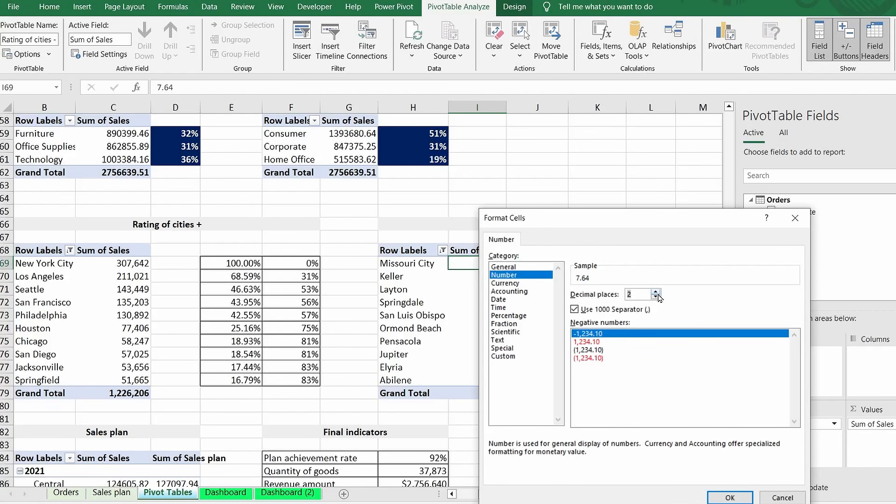
{"action": "left_click", "coordinate": [728, 496]}
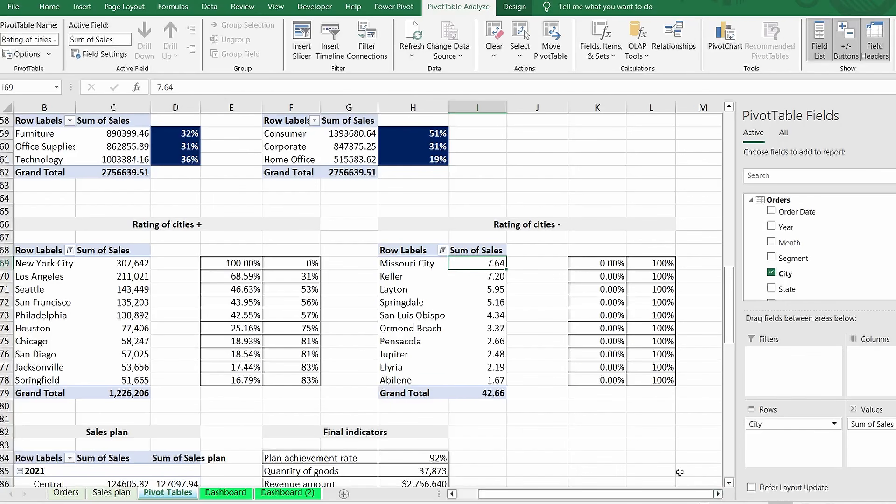
Step: In K69 beside the "Rating of cities -" table, replace the MAX range so the formula reads =I69/MAX($I$69:$I$78)
{"action": "double_click", "coordinate": [614, 264]}
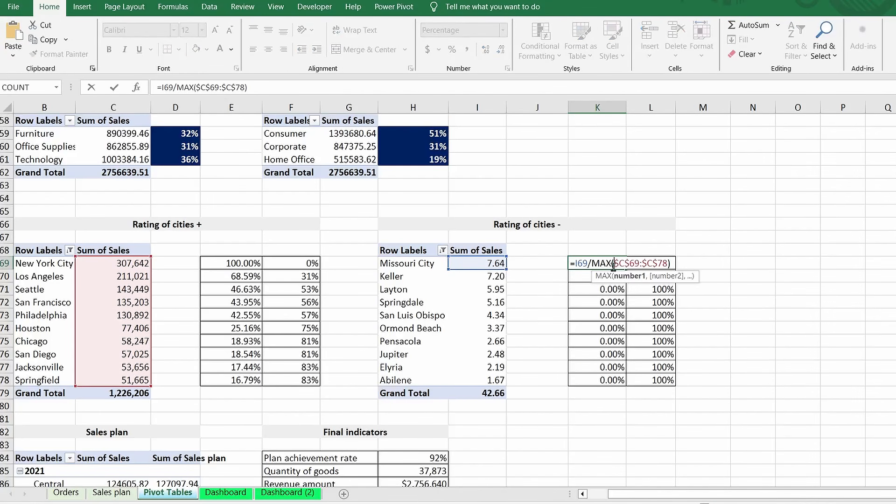
{"action": "left_click_drag", "start_coordinate": [668, 264], "coordinate": [614, 265]}
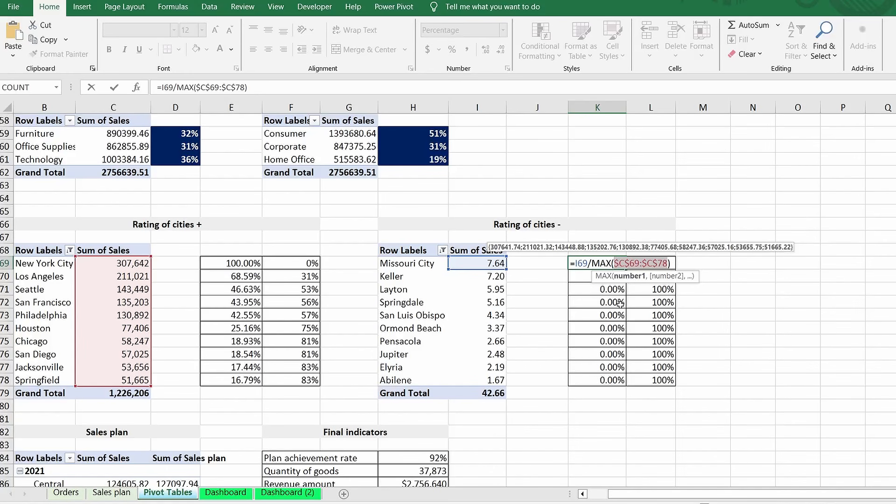
{"action": "left_click_drag", "start_coordinate": [491, 263], "coordinate": [490, 380]}
{"action": "left_click_drag", "start_coordinate": [614, 262], "coordinate": [644, 265]}
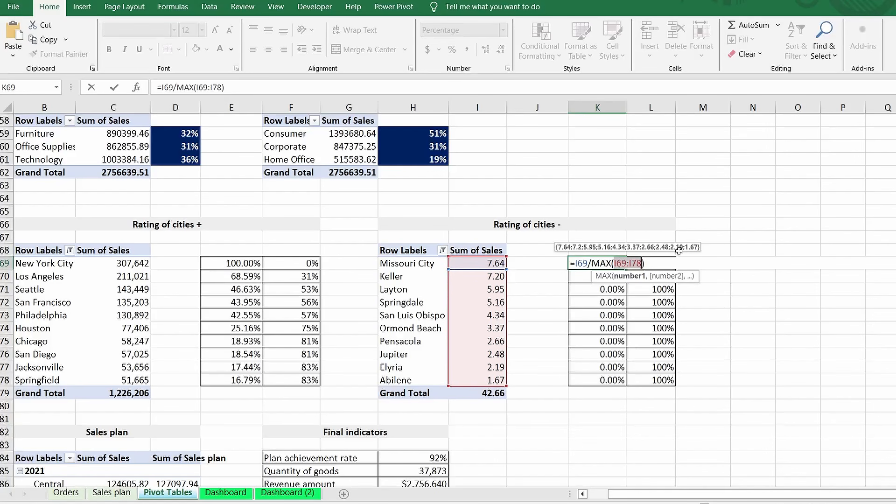
{"action": "key", "text": "F4"}
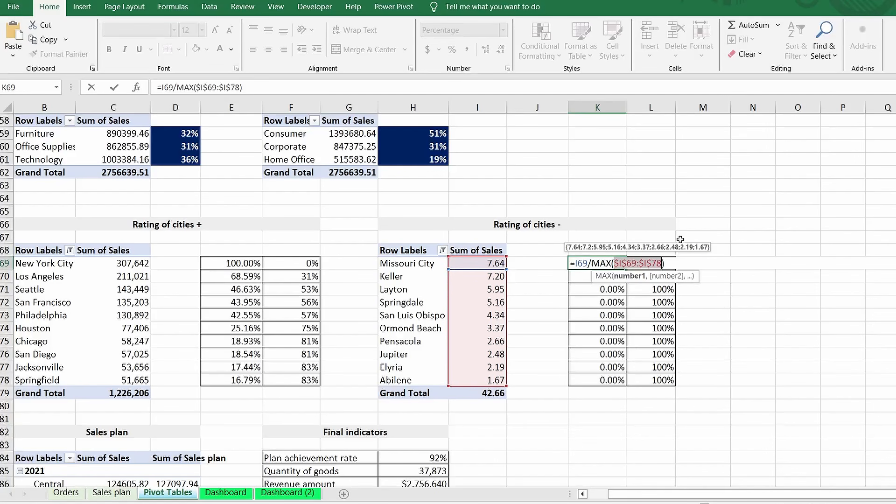
{"action": "key", "text": "Return"}
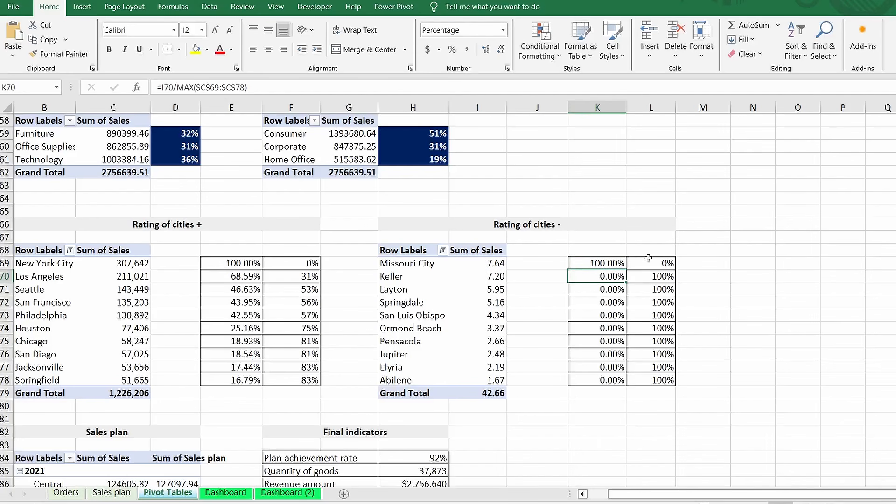
Step: Fill the K69 share formula down through K78
{"action": "left_click", "coordinate": [607, 263]}
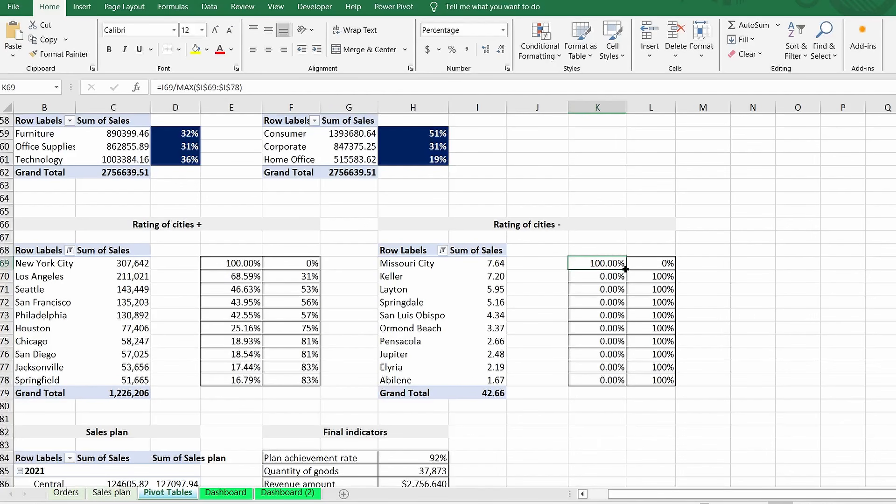
{"action": "left_click_drag", "start_coordinate": [626, 270], "coordinate": [623, 382]}
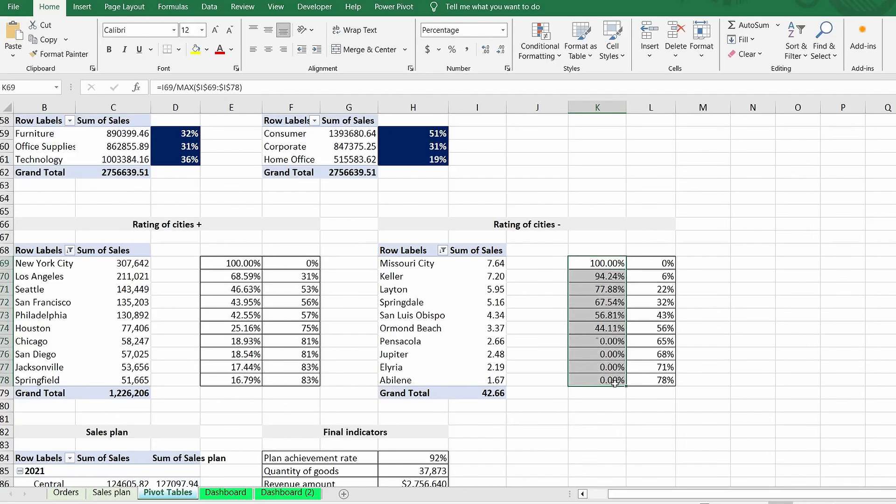
{"action": "left_click", "coordinate": [679, 422]}
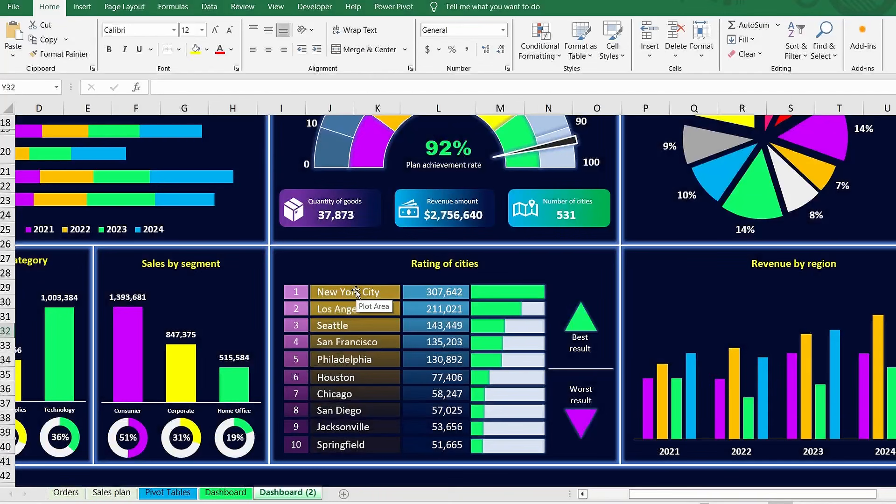
Step: On the Dashboard (2) sheet, send the plan achievement gauge chart overlapping the city rating table to the back
{"action": "left_click", "coordinate": [356, 291]}
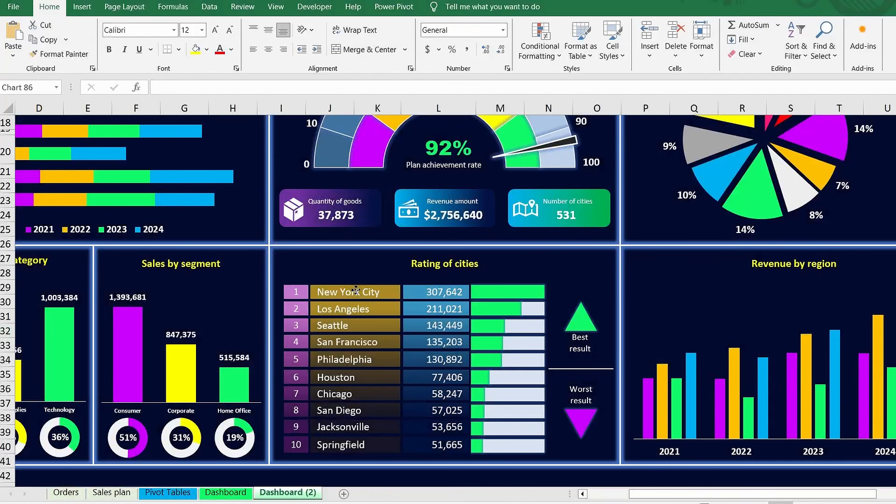
{"action": "right_click", "coordinate": [374, 330]}
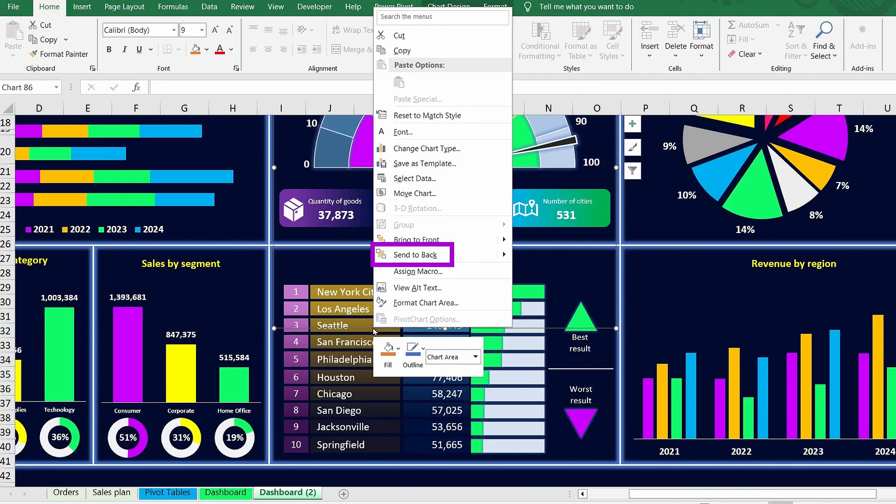
{"action": "left_click", "coordinate": [397, 255]}
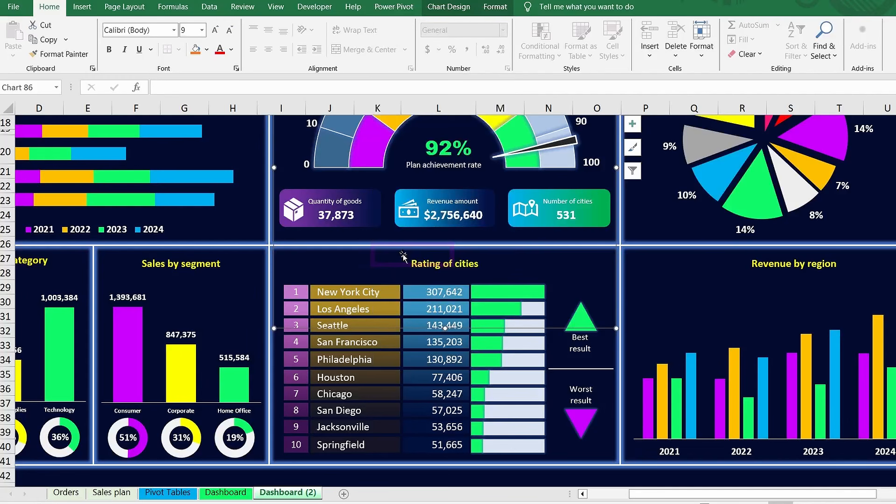
Step: Relink the first and second city name boxes in the Rating of cities table to 'Pivot Tables'!H69 and H70
{"action": "left_click", "coordinate": [356, 291]}
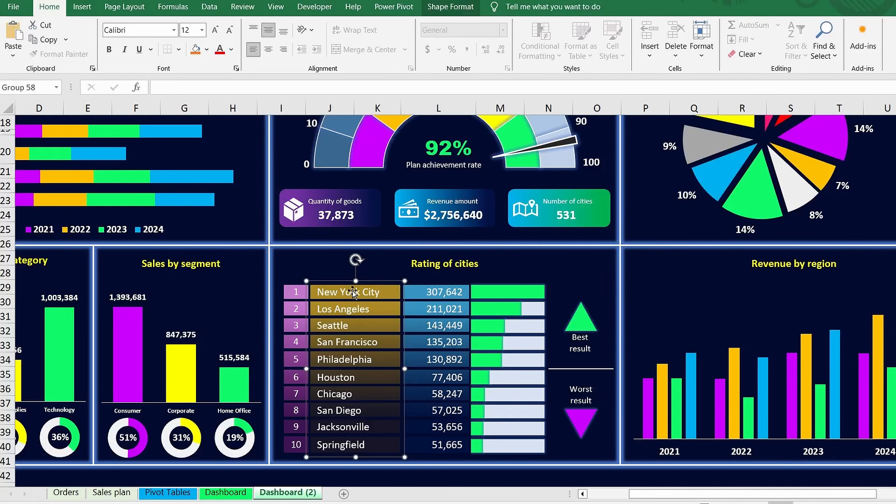
{"action": "left_click", "coordinate": [357, 293]}
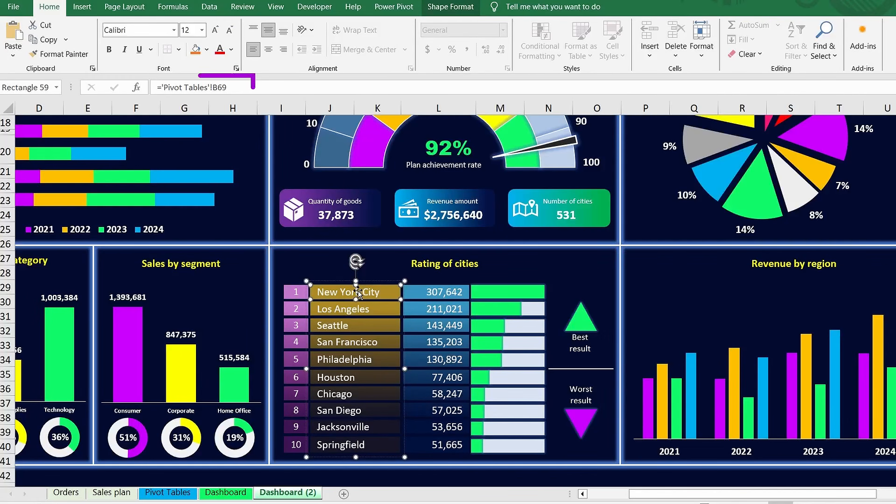
{"action": "left_click", "coordinate": [219, 87]}
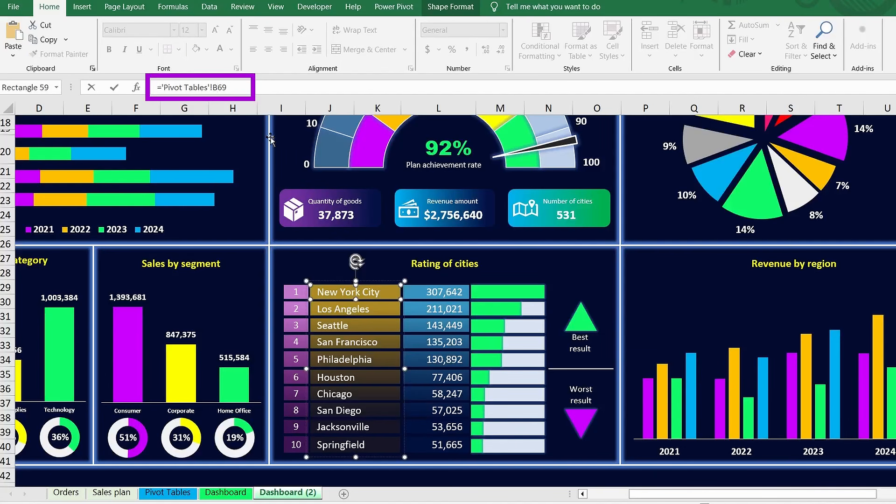
{"action": "type", "text": "H"}
{"action": "key", "text": "Return"}
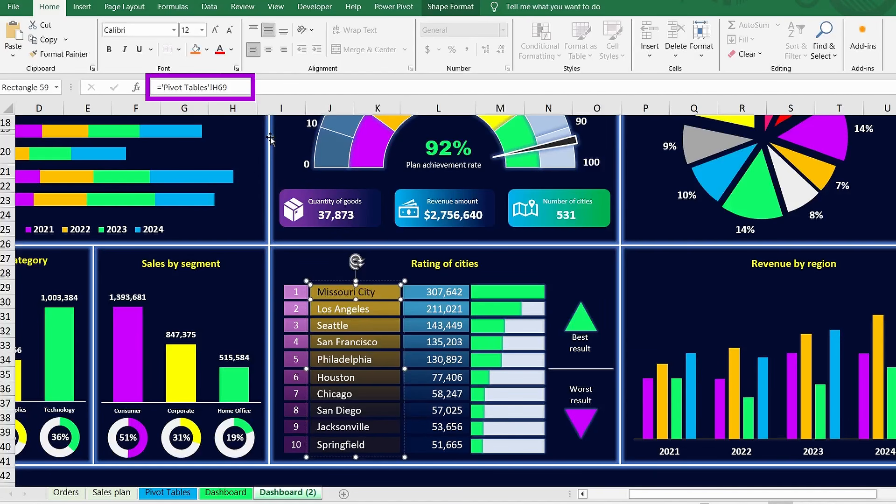
{"action": "left_click", "coordinate": [350, 309]}
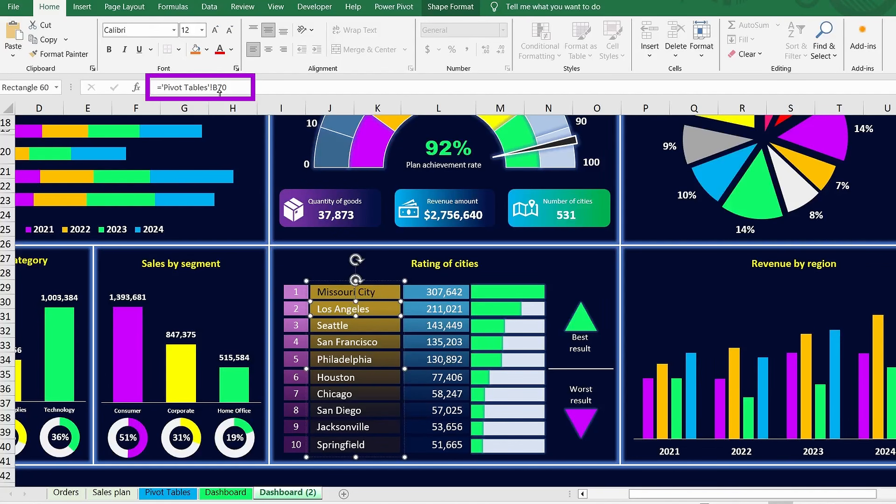
{"action": "left_click", "coordinate": [219, 89]}
{"action": "key", "text": "BackSpace"}
{"action": "type", "text": "H"}
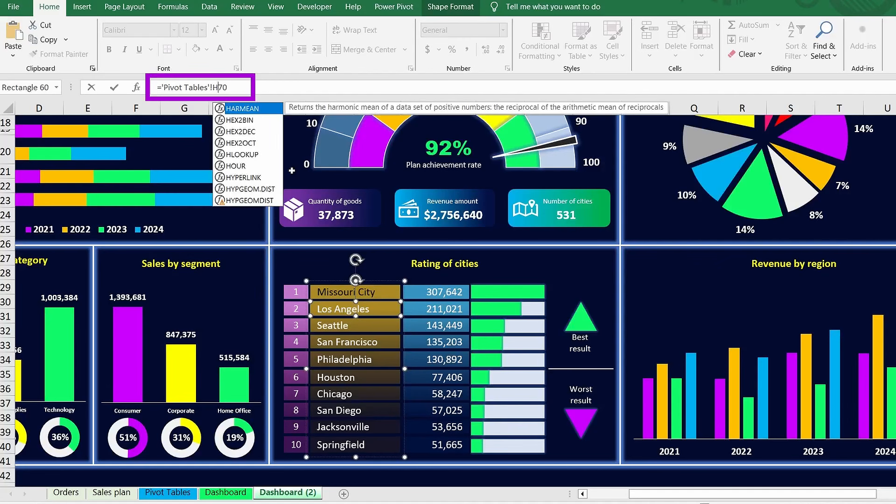
{"action": "key", "text": "Return"}
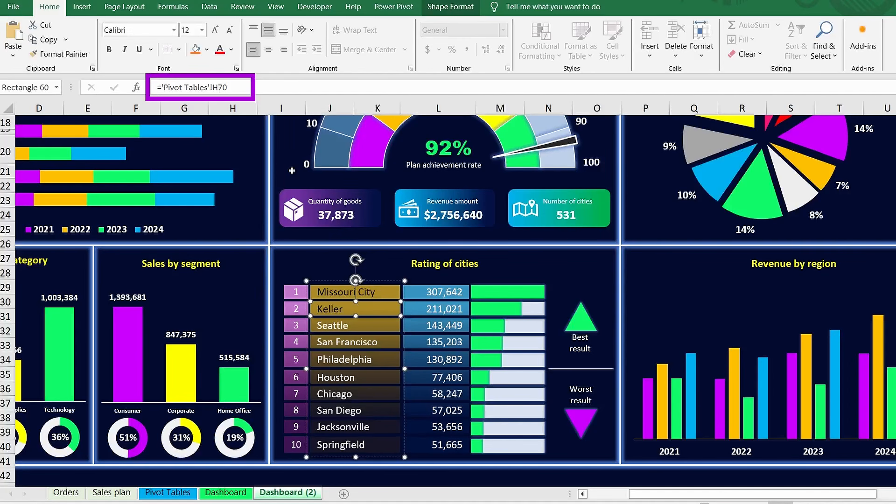
Step: Relink the third and fourth city name boxes in the rating table to 'Pivot Tables'!H71 and H72
{"action": "left_click", "coordinate": [329, 324]}
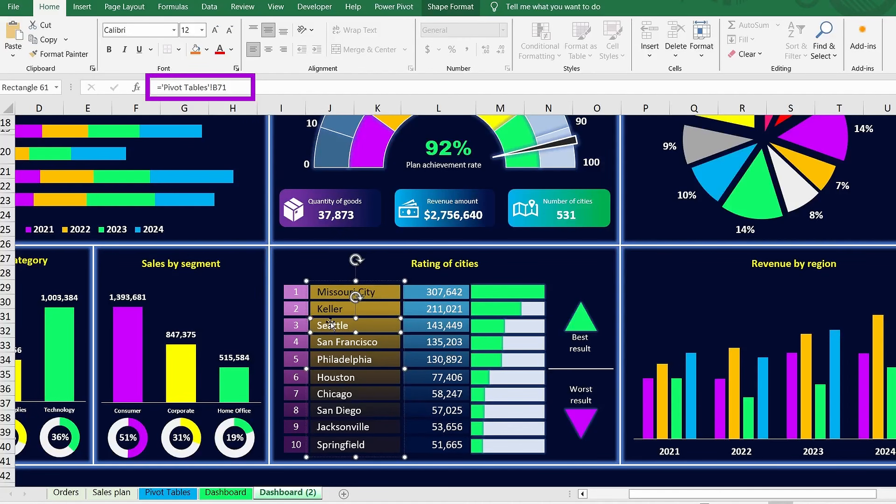
{"action": "left_click", "coordinate": [219, 87]}
{"action": "type", "text": "H"}
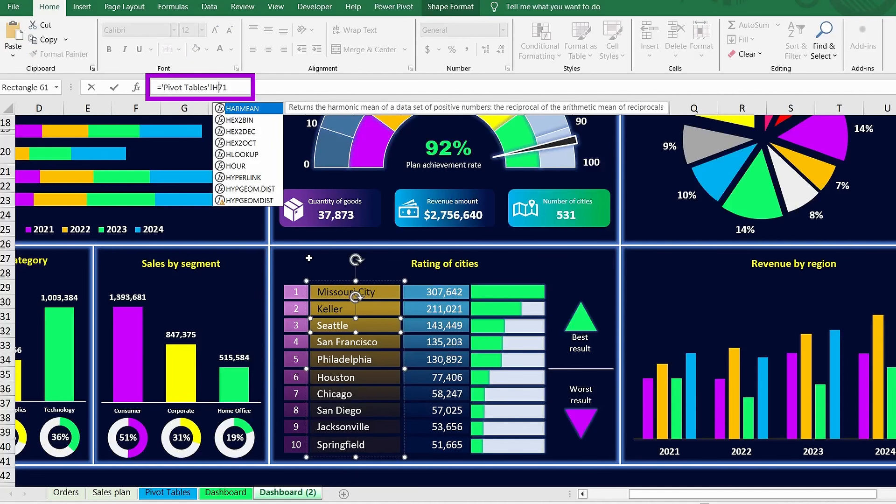
{"action": "key", "text": "Return"}
{"action": "left_click", "coordinate": [335, 346]}
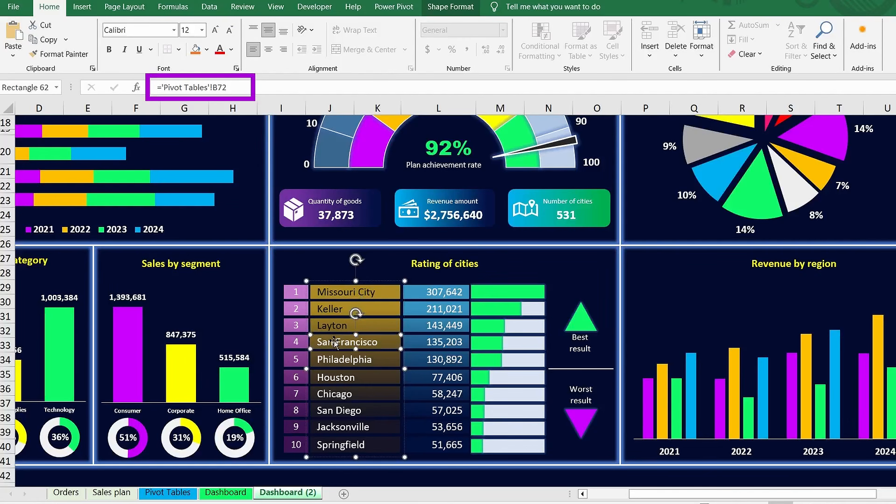
{"action": "left_click", "coordinate": [215, 87]}
{"action": "key", "text": "BackSpace"}
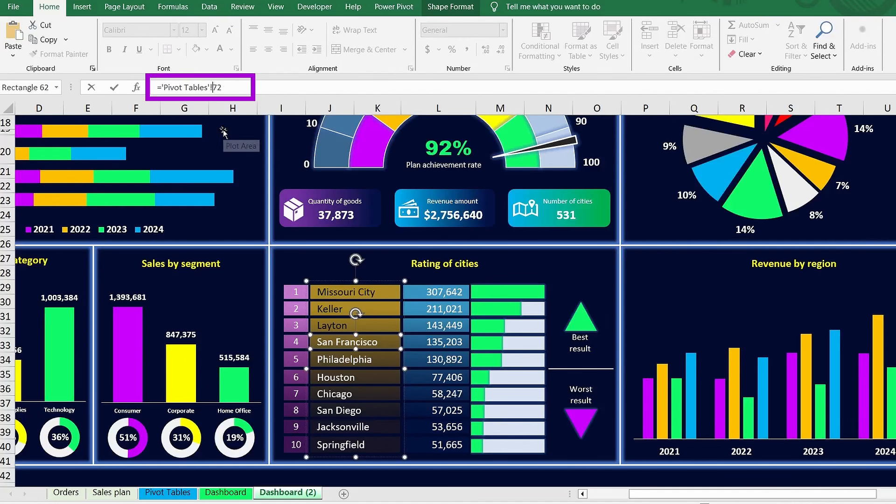
{"action": "type", "text": "H"}
{"action": "key", "text": "Return"}
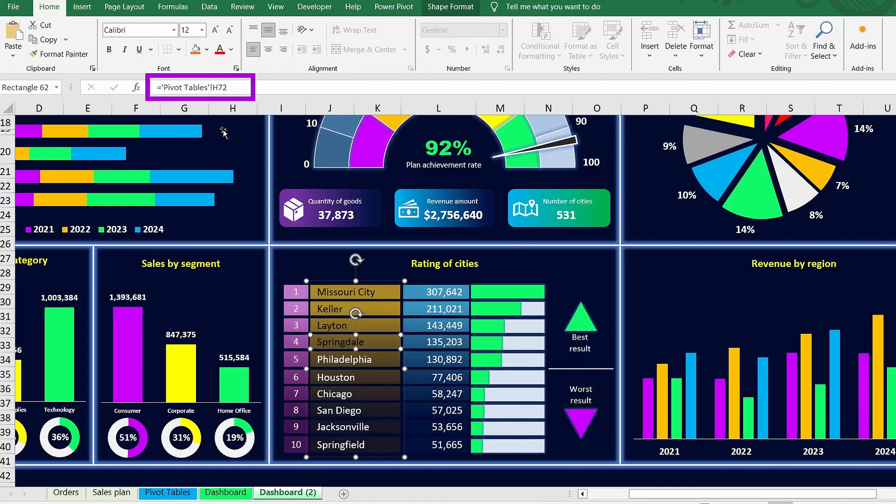
Step: Relink the fifth and sixth city name boxes in the rating table to 'Pivot Tables'!H73 and H74
{"action": "left_click", "coordinate": [339, 359]}
{"action": "left_click", "coordinate": [215, 87]}
{"action": "key", "text": "BackSpace"}
{"action": "type", "text": "H"}
{"action": "key", "text": "Return"}
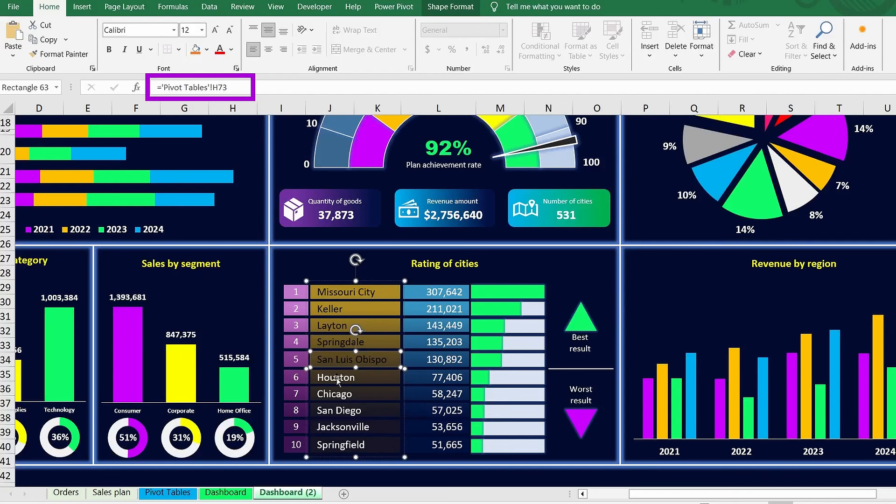
{"action": "left_click", "coordinate": [336, 379]}
{"action": "left_click", "coordinate": [215, 87]}
{"action": "type", "text": "H"}
Step: Relink the seventh and eighth city name boxes in the rating table to 'Pivot Tables'!H75 and H76
{"action": "left_click", "coordinate": [328, 394]}
{"action": "left_click", "coordinate": [216, 88]}
{"action": "key", "text": "BackSpace"}
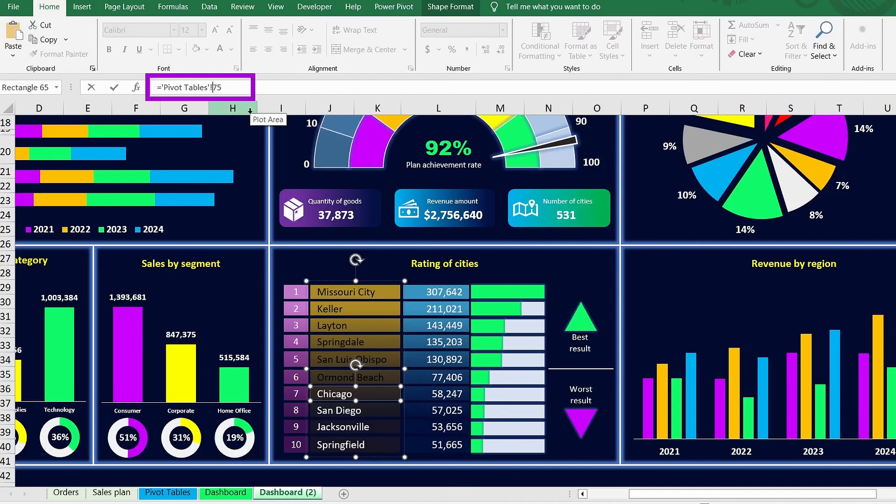
{"action": "type", "text": "H"}
{"action": "key", "text": "Return"}
{"action": "left_click", "coordinate": [347, 411]}
{"action": "left_click", "coordinate": [217, 87]}
{"action": "key", "text": "BackSpace"}
{"action": "key", "text": "Return"}
Step: Relink the ninth and tenth city name boxes in the rating table to 'Pivot Tables'!H77 and H78
{"action": "left_click", "coordinate": [337, 428]}
{"action": "left_click", "coordinate": [217, 87]}
{"action": "key", "text": "BackSpace"}
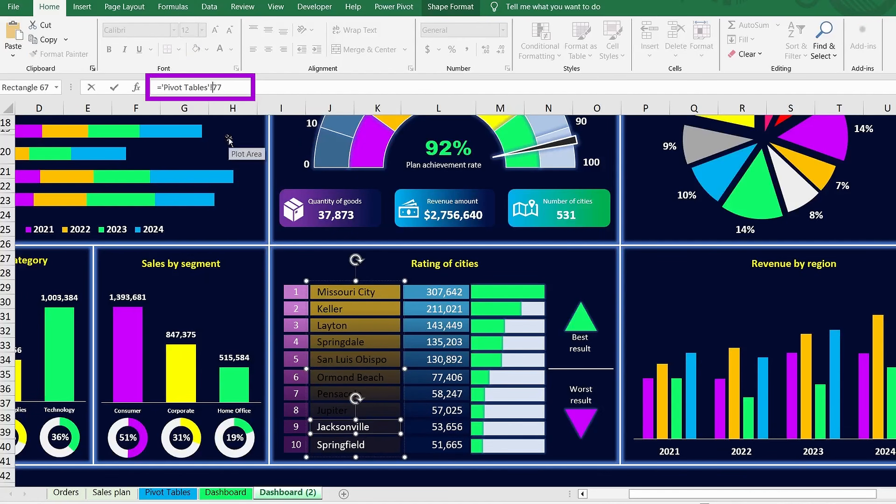
{"action": "type", "text": "H"}
{"action": "key", "text": "Return"}
{"action": "left_click", "coordinate": [340, 445]}
{"action": "left_click", "coordinate": [217, 87]}
{"action": "type", "text": "H"}
{"action": "key", "text": "Return"}
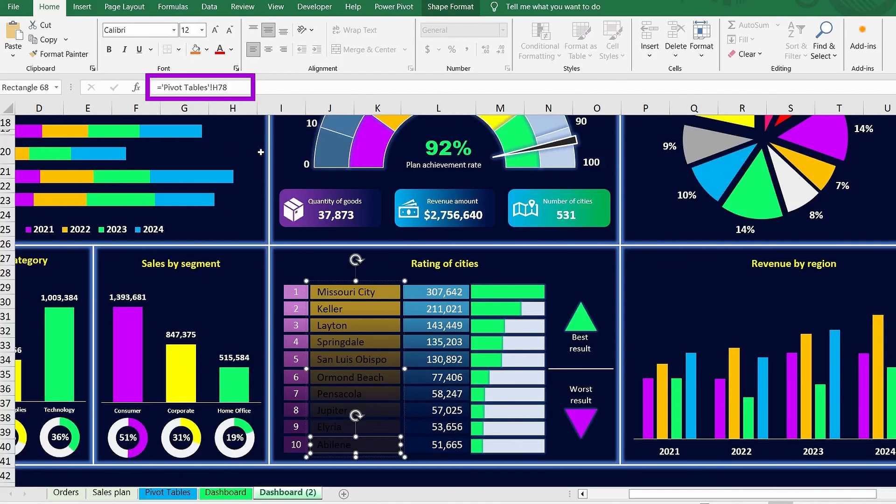
Step: Relink the first and second sales value boxes in the rating table to 'Pivot Tables'!I69 and I70
{"action": "left_click", "coordinate": [445, 294]}
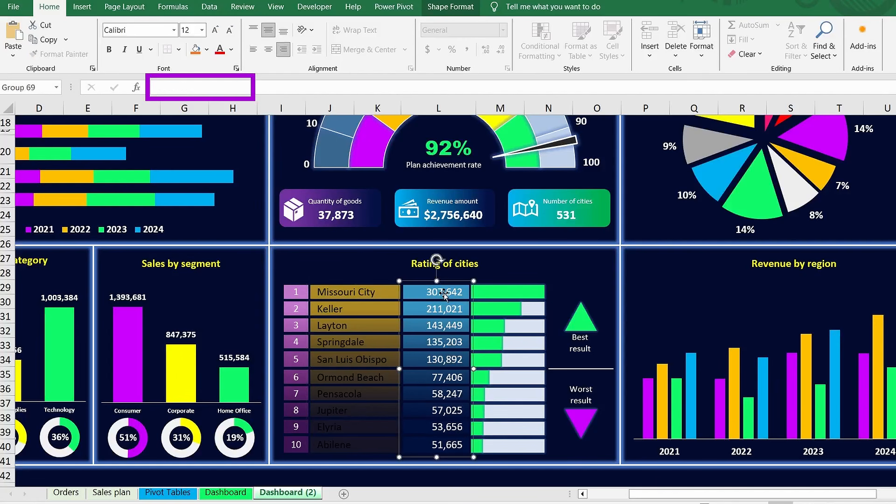
{"action": "left_click", "coordinate": [445, 293]}
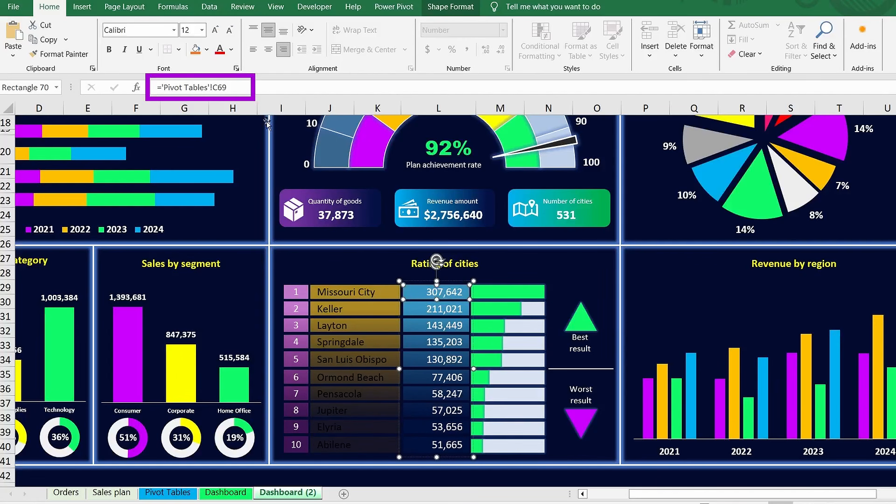
{"action": "left_click", "coordinate": [215, 88]}
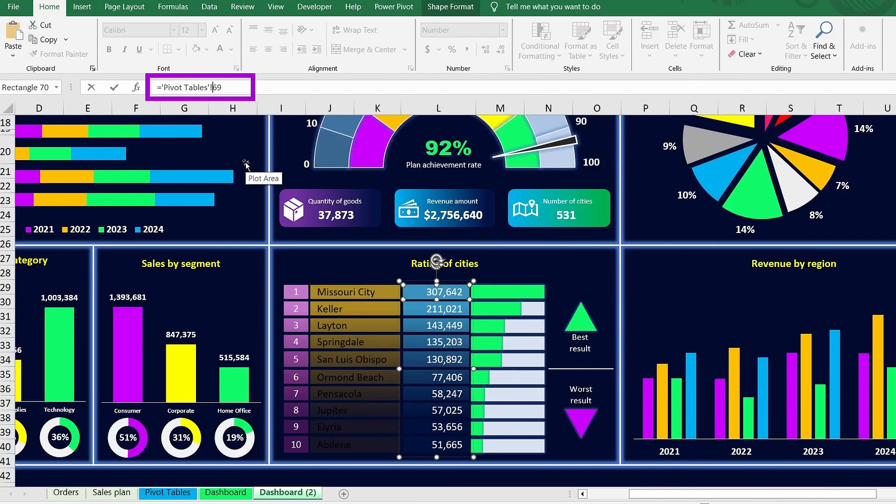
{"action": "key", "text": "Delete"}
{"action": "type", "text": "I"}
{"action": "key", "text": "Return"}
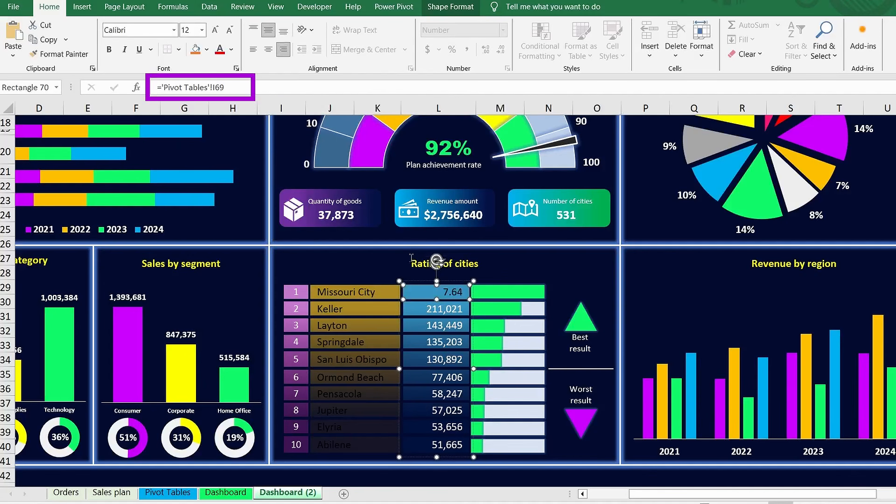
{"action": "key", "text": "Tab"}
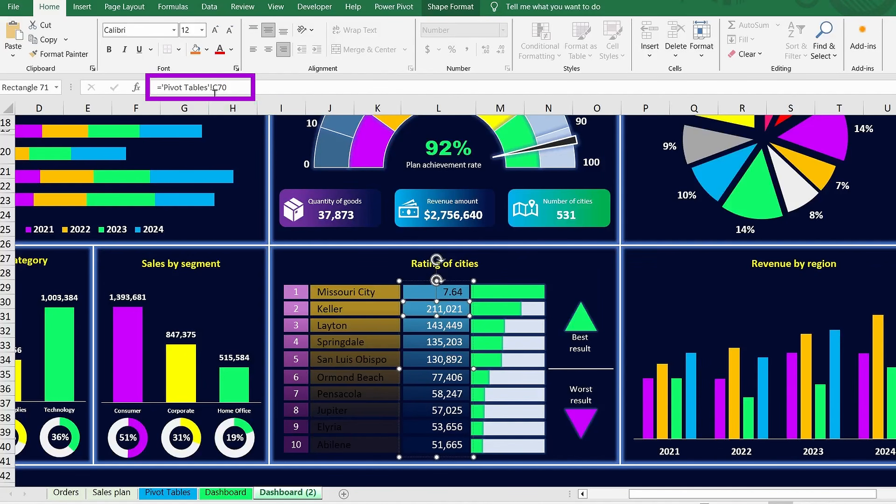
{"action": "left_click", "coordinate": [217, 88]}
{"action": "key", "text": "Delete"}
{"action": "type", "text": "I"}
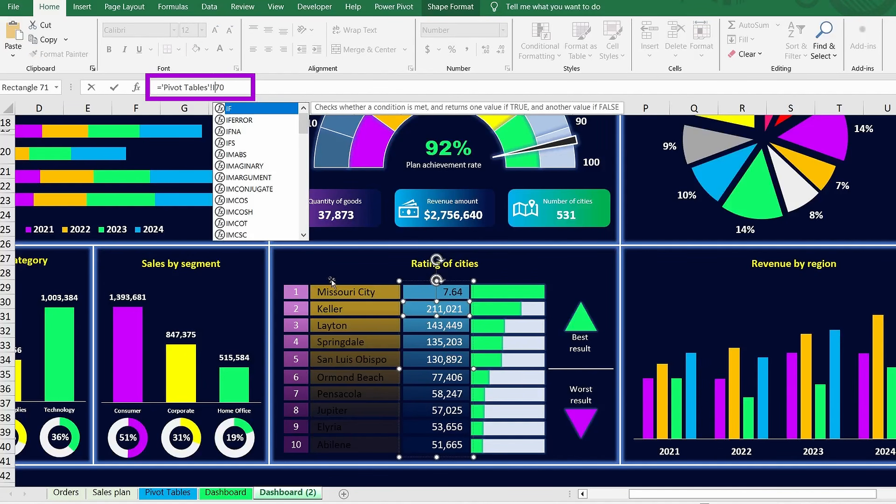
{"action": "key", "text": "Return"}
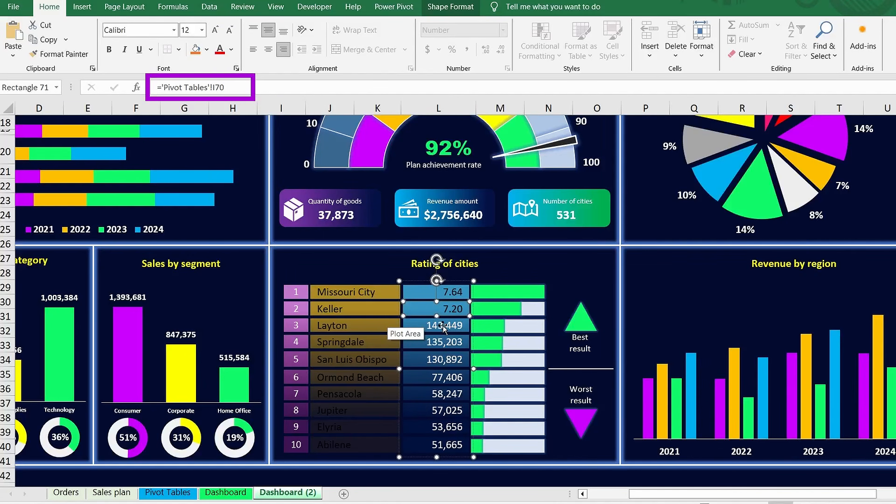
Step: Relink the third and fourth sales value boxes in the rating table to 'Pivot Tables'!I71 and I72
{"action": "left_click", "coordinate": [444, 327]}
{"action": "left_click", "coordinate": [212, 89]}
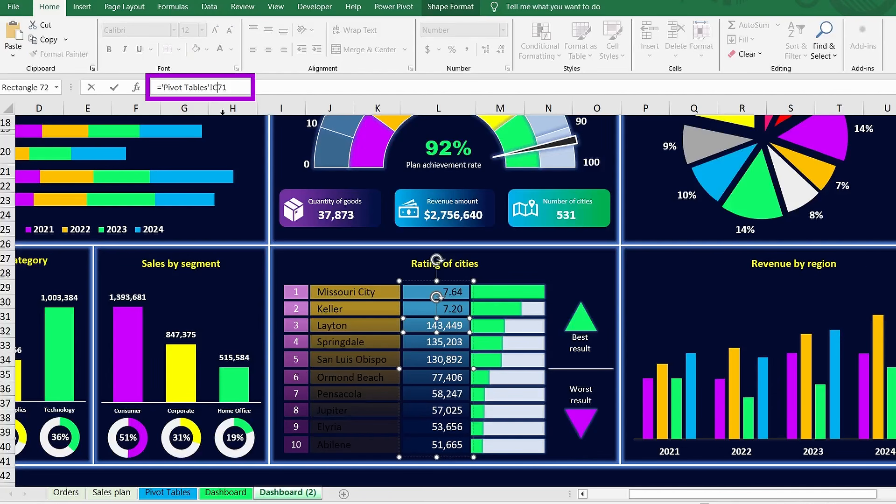
{"action": "key", "text": "Delete"}
{"action": "type", "text": "I"}
{"action": "key", "text": "Return"}
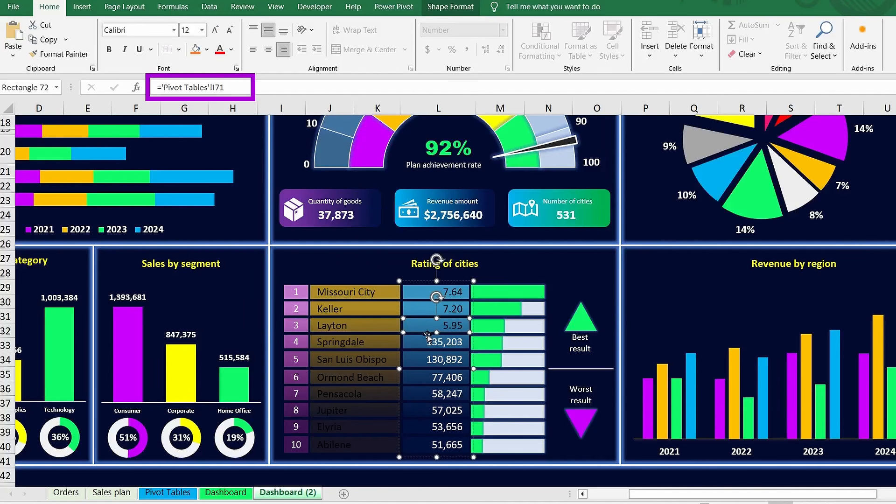
{"action": "left_click", "coordinate": [432, 341]}
{"action": "left_click", "coordinate": [217, 88]}
{"action": "key", "text": "BackSpace"}
{"action": "type", "text": "I"}
{"action": "key", "text": "Return"}
Step: Relink the fifth, sixth and seventh sales value boxes in the rating table to 'Pivot Tables'!I73, I74 and I75
{"action": "left_click", "coordinate": [413, 360]}
{"action": "left_click", "coordinate": [217, 89]}
{"action": "key", "text": "BackSpace"}
{"action": "type", "text": "I"}
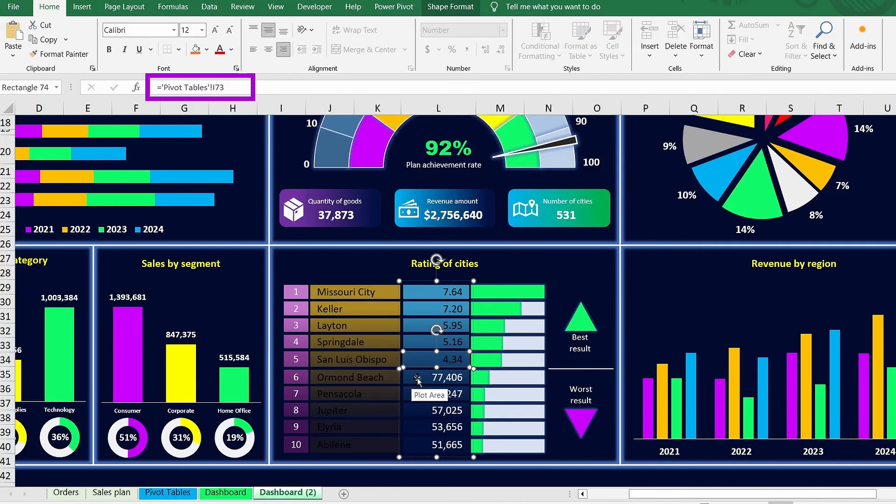
{"action": "key", "text": "Return"}
{"action": "left_click", "coordinate": [420, 394]}
{"action": "left_click", "coordinate": [217, 87]}
{"action": "key", "text": "BackSpace"}
{"action": "type", "text": "I"}
{"action": "key", "text": "Return"}
Step: Relink the eighth, ninth and tenth sales value boxes in the rating table to 'Pivot Tables'!I76, I77 and I78
{"action": "left_click", "coordinate": [420, 411]}
{"action": "left_click", "coordinate": [217, 88]}
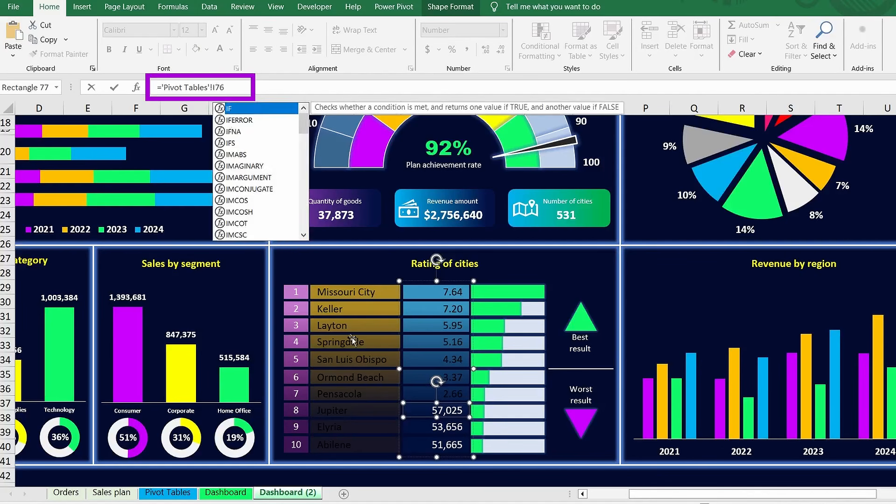
{"action": "key", "text": "BackSpace"}
{"action": "type", "text": "I"}
{"action": "key", "text": "Return"}
{"action": "left_click", "coordinate": [431, 444]}
{"action": "left_click", "coordinate": [216, 87]}
{"action": "key", "text": "BackSpace"}
{"action": "type", "text": "I"}
{"action": "key", "text": "Return"}
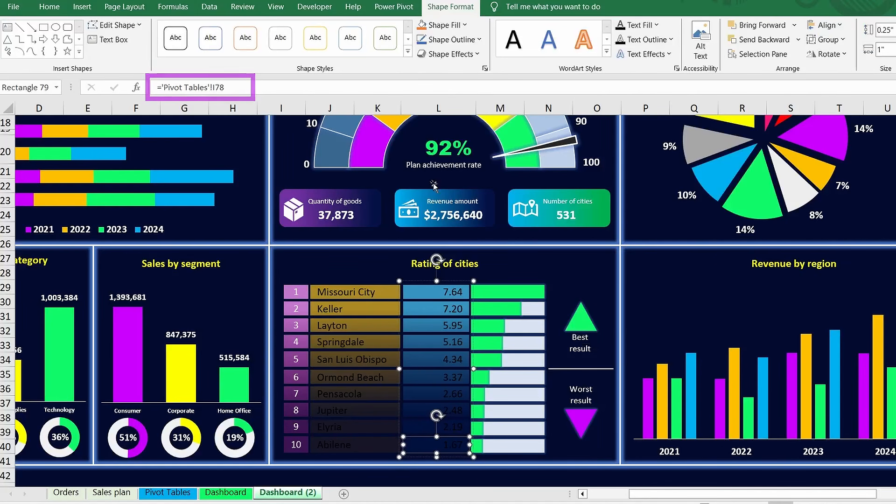
Step: Set the font colour of the rating table's city name and sales value groups to white
{"action": "left_click", "coordinate": [354, 375]}
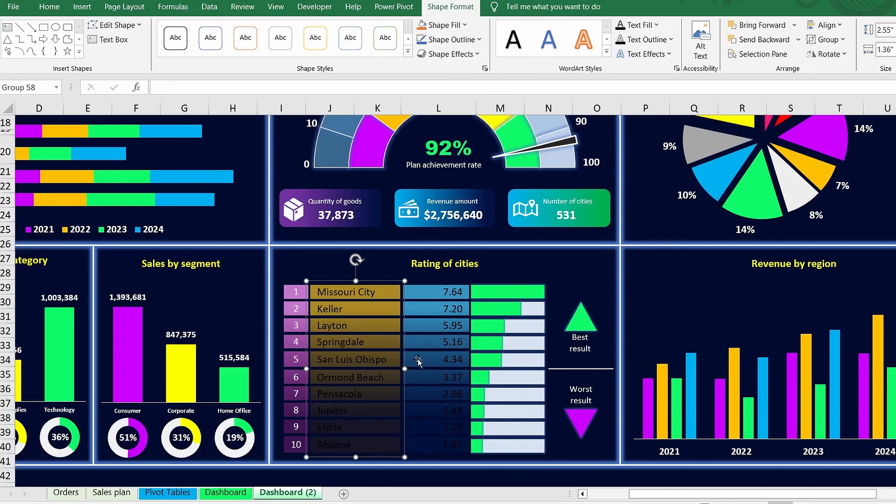
{"action": "left_click", "coordinate": [440, 361], "text": "ctrl"}
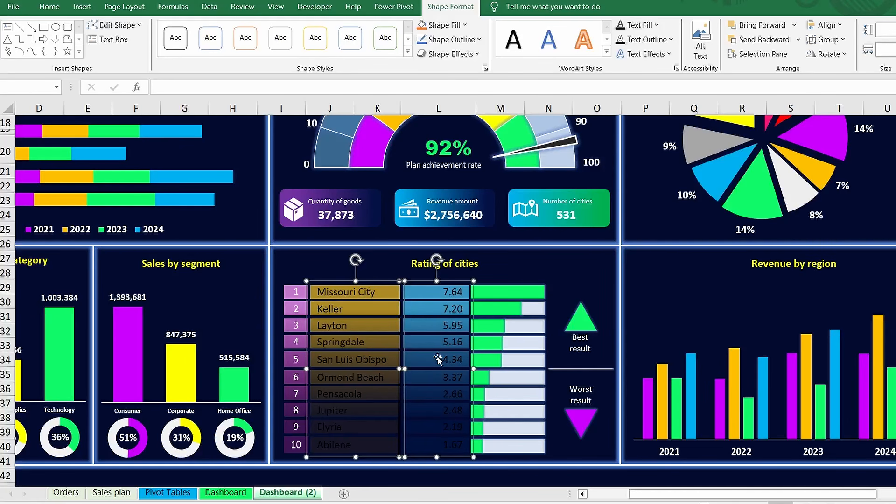
{"action": "left_click", "coordinate": [44, 12]}
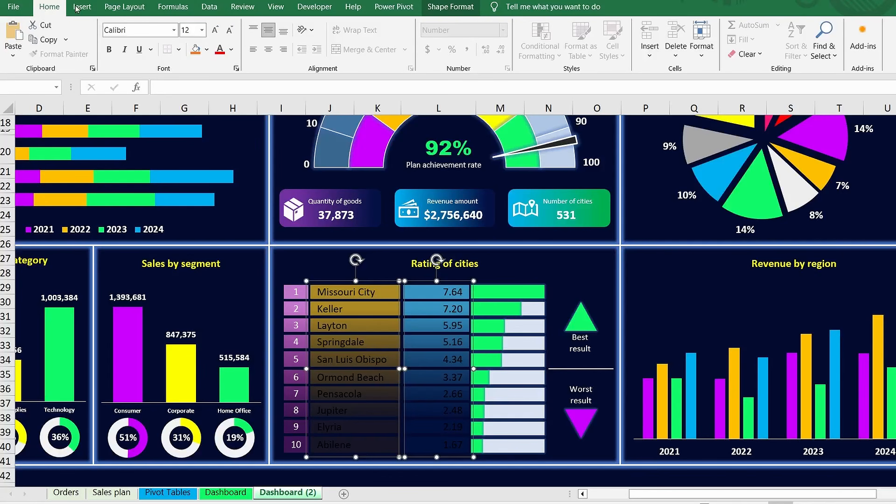
{"action": "left_click", "coordinate": [231, 50]}
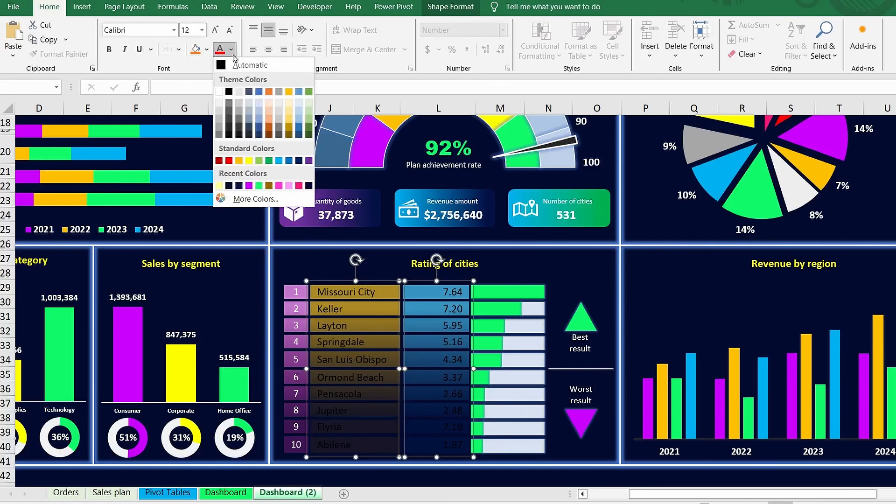
{"action": "left_click", "coordinate": [219, 92]}
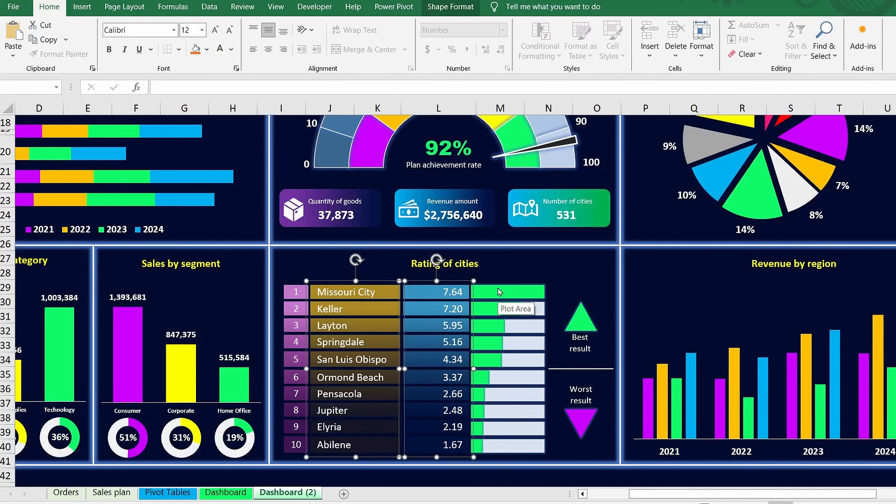
Step: Change the data range of the rating table's bar chart to 'Pivot Tables'!$K$69:$L$78
{"action": "left_click", "coordinate": [498, 292]}
{"action": "left_click", "coordinate": [540, 276]}
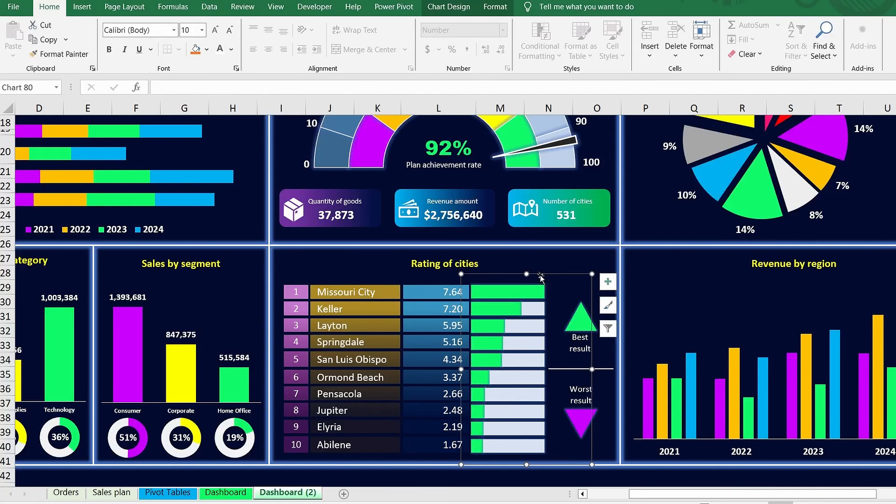
{"action": "right_click", "coordinate": [540, 276]}
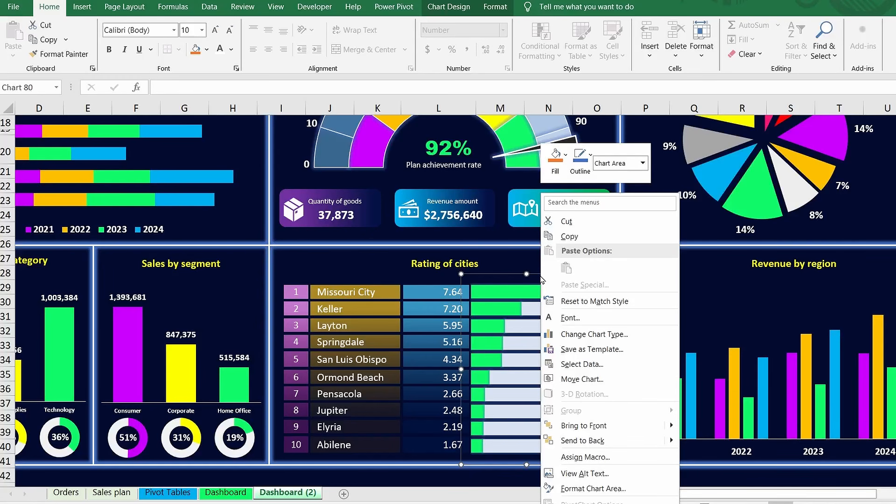
{"action": "left_click", "coordinate": [588, 364]}
{"action": "left_click_drag", "start_coordinate": [333, 179], "coordinate": [478, 55]}
{"action": "key", "text": "Delete"}
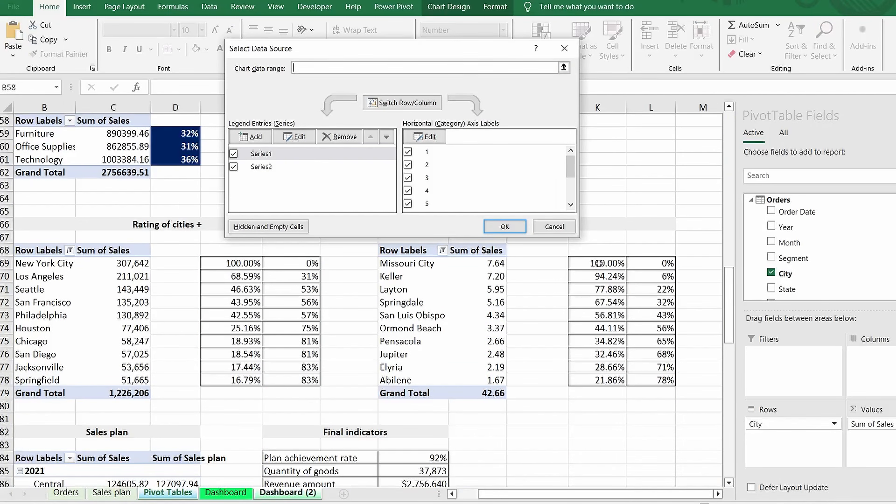
{"action": "left_click_drag", "start_coordinate": [599, 263], "coordinate": [645, 380]}
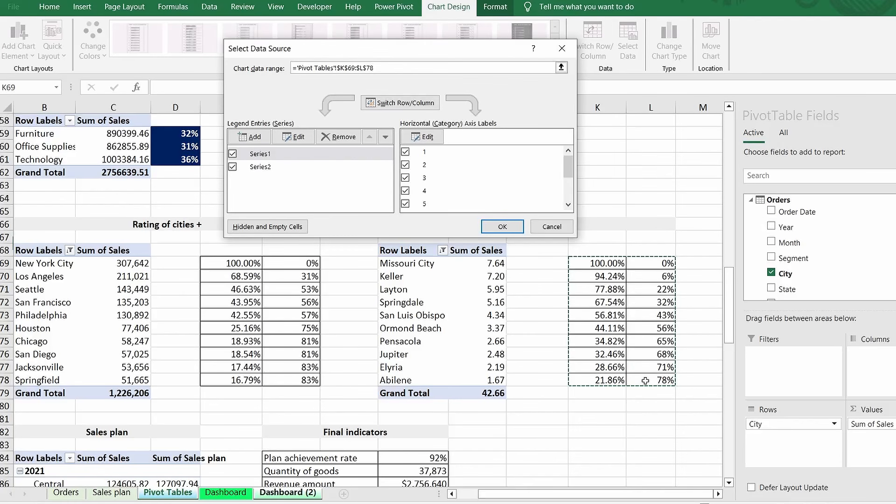
{"action": "left_click", "coordinate": [502, 227]}
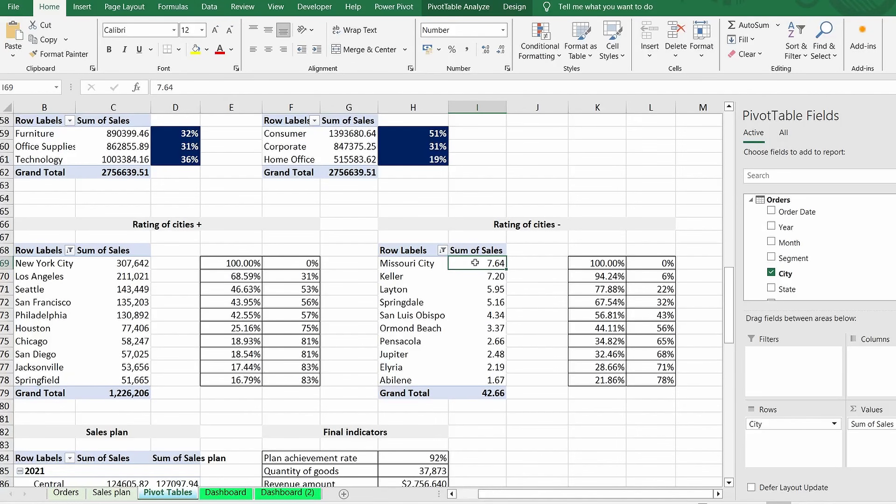
Step: Sort the "Rating of cities -" pivot table by Sum of Sales from smallest to largest
{"action": "right_click", "coordinate": [477, 266]}
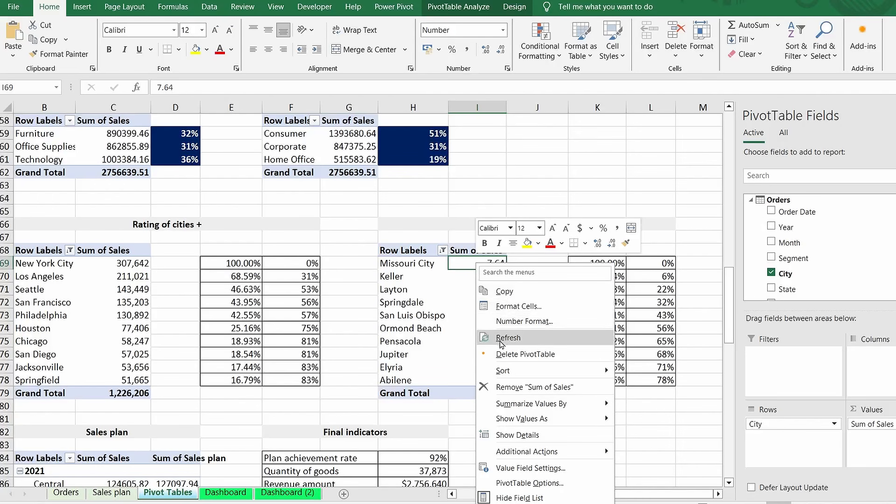
{"action": "mouse_move", "coordinate": [512, 371]}
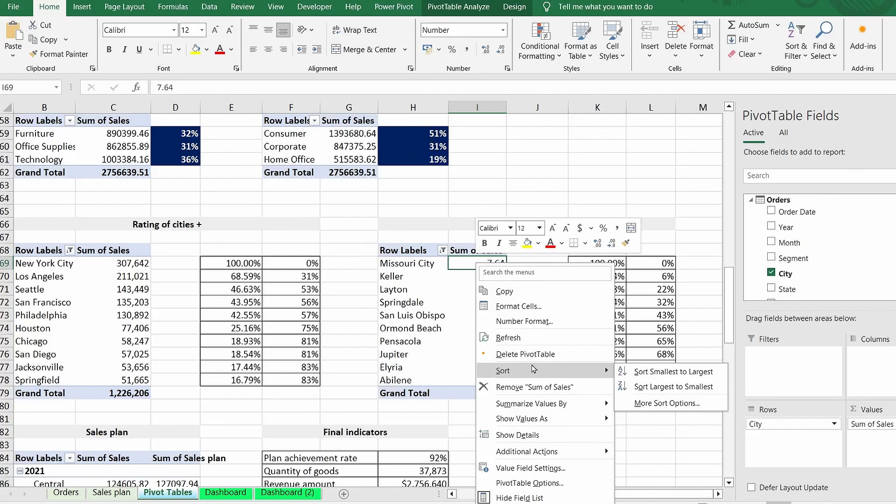
{"action": "left_click", "coordinate": [638, 371]}
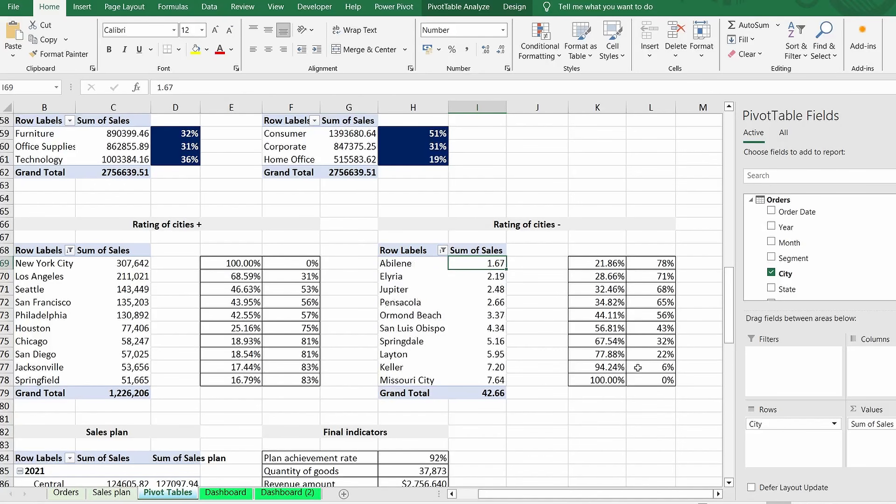
Step: On the Dashboard (2) sheet, fill the blue series of the rating bar chart with solid purple
{"action": "left_click", "coordinate": [301, 493]}
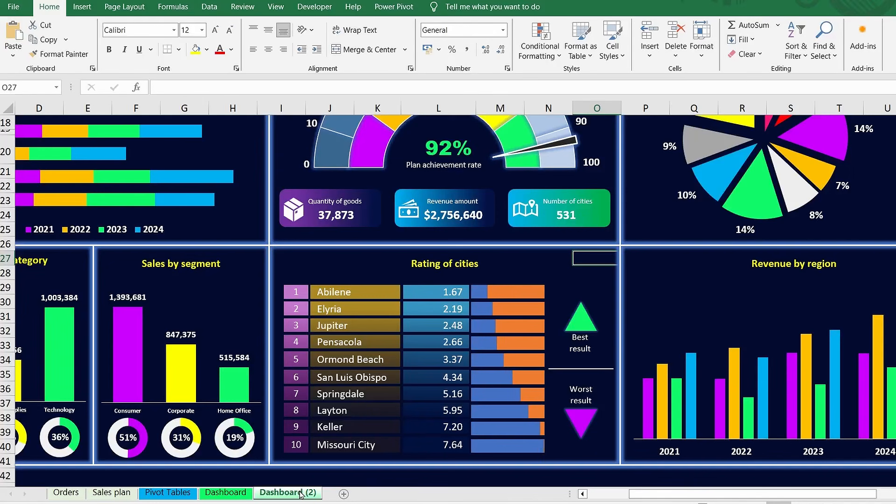
{"action": "left_click", "coordinate": [484, 309]}
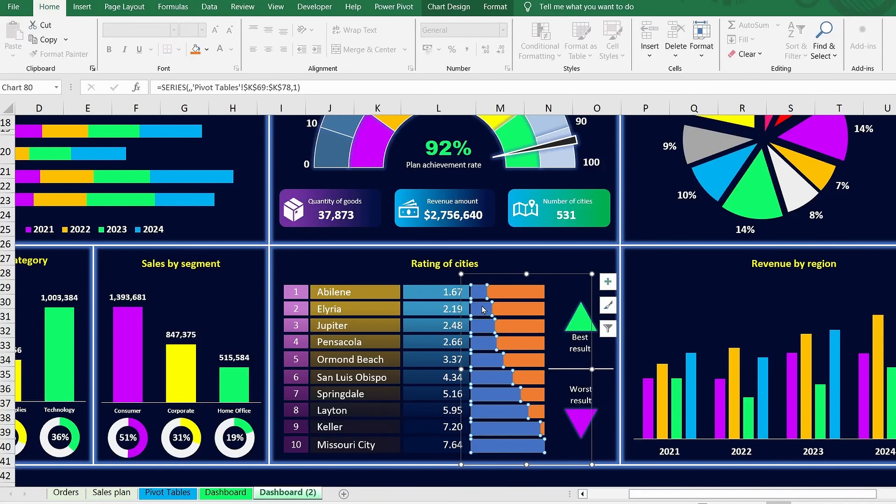
{"action": "double_click", "coordinate": [483, 310]}
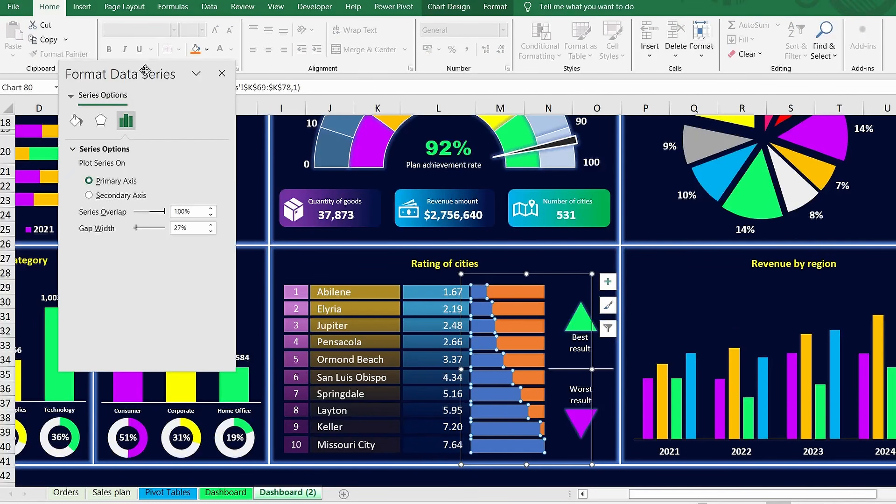
{"action": "left_click_drag", "start_coordinate": [145, 70], "coordinate": [199, 169]}
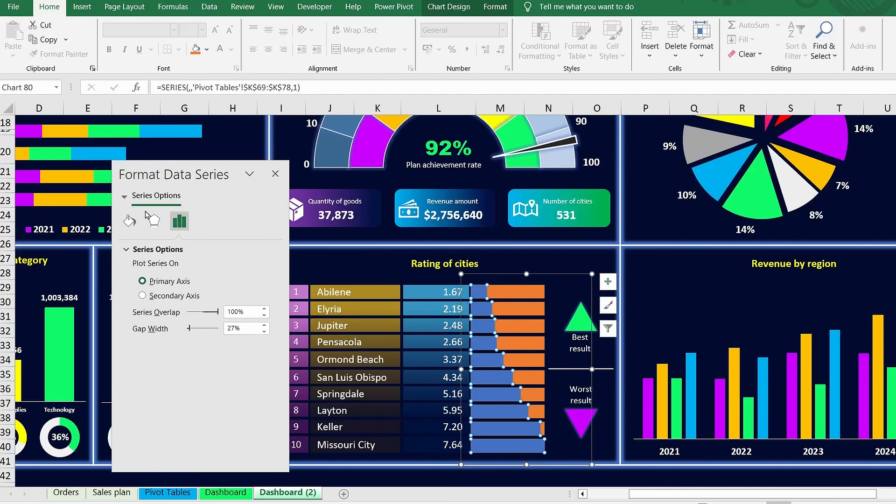
{"action": "left_click", "coordinate": [130, 221]}
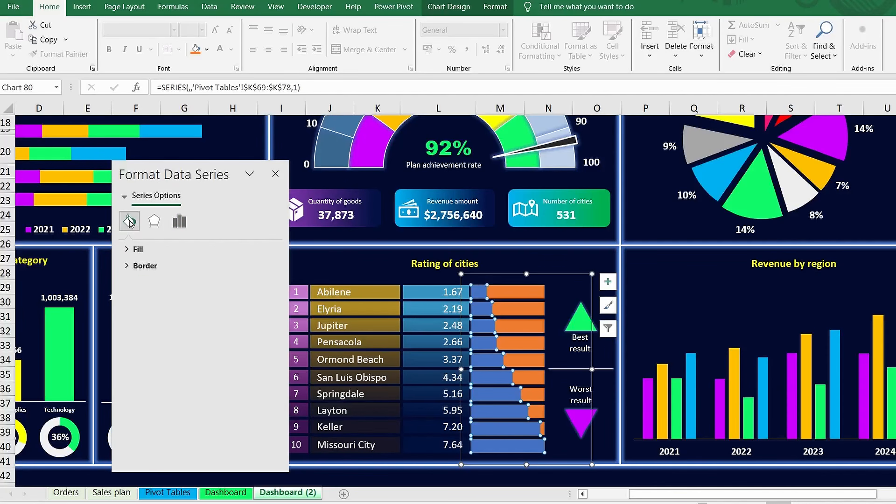
{"action": "left_click", "coordinate": [136, 250]}
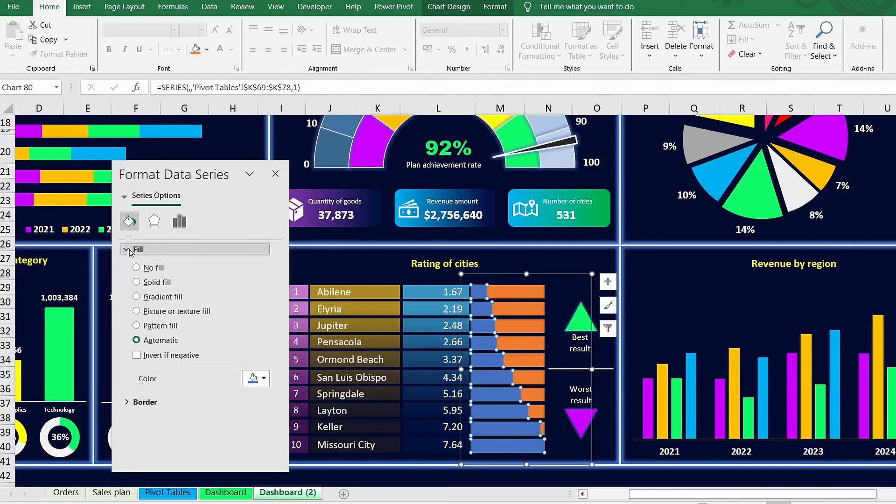
{"action": "left_click", "coordinate": [260, 381]}
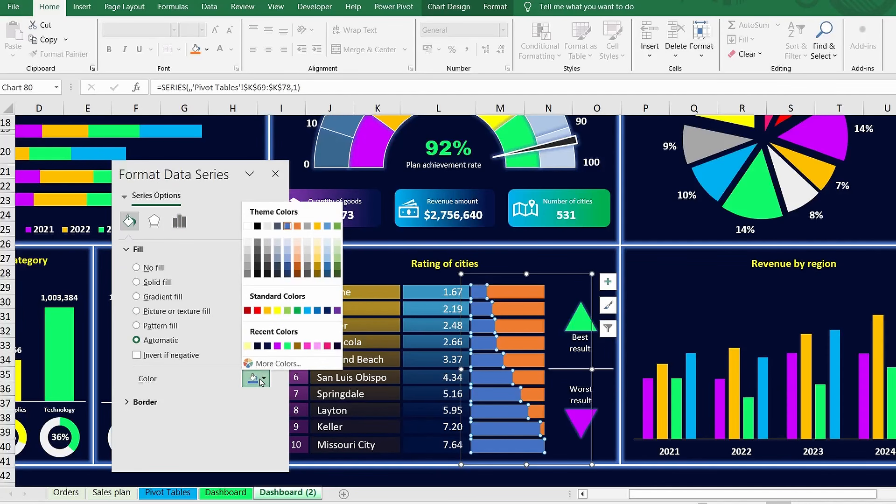
{"action": "left_click", "coordinate": [277, 346]}
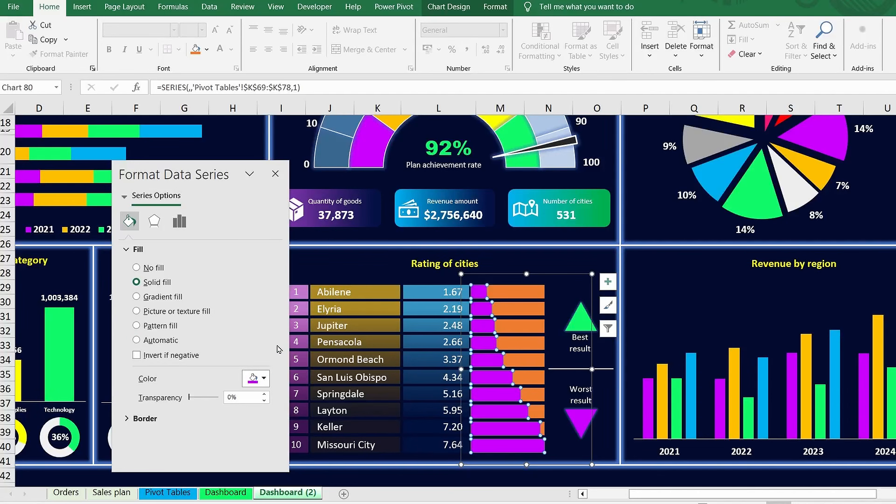
Step: Give the purple rating bars a glow with a size of 3 pt
{"action": "left_click", "coordinate": [155, 222]}
{"action": "left_click", "coordinate": [264, 320]}
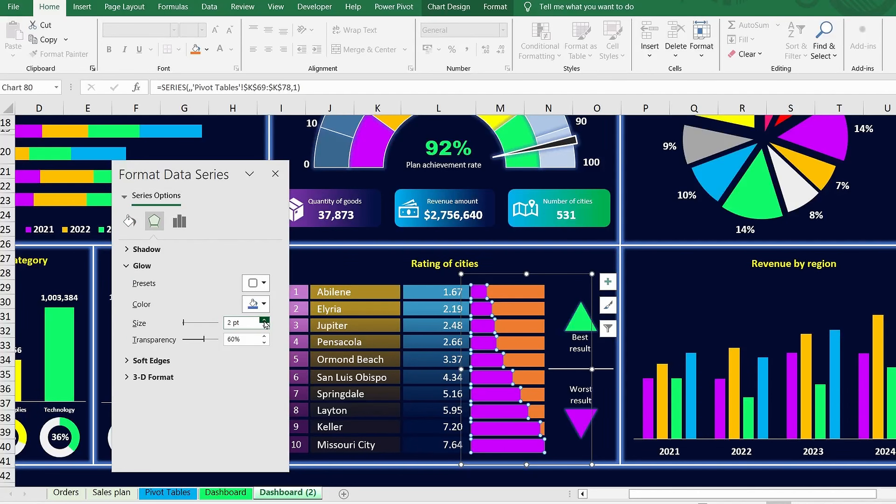
{"action": "left_click", "coordinate": [264, 320]}
Step: Fill the orange series of the rating bar chart with light blue and give it a 3 pt glow
{"action": "left_click", "coordinate": [526, 327]}
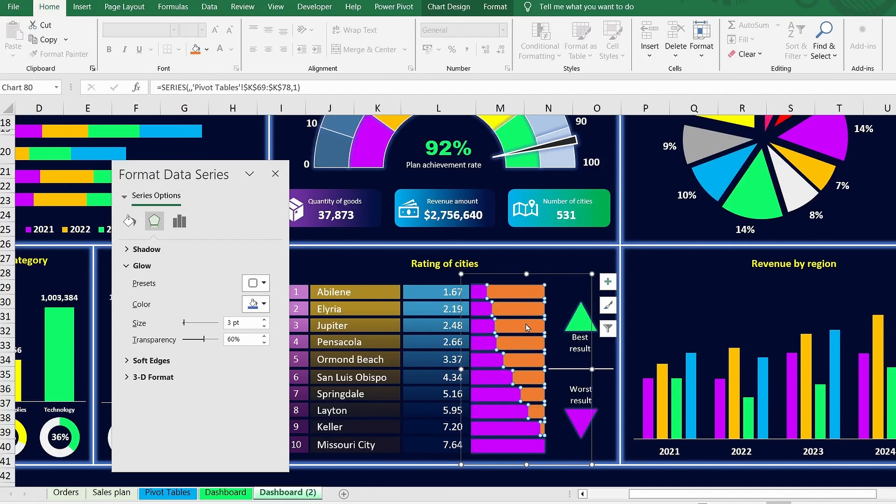
{"action": "left_click", "coordinate": [130, 222]}
{"action": "left_click", "coordinate": [264, 380]}
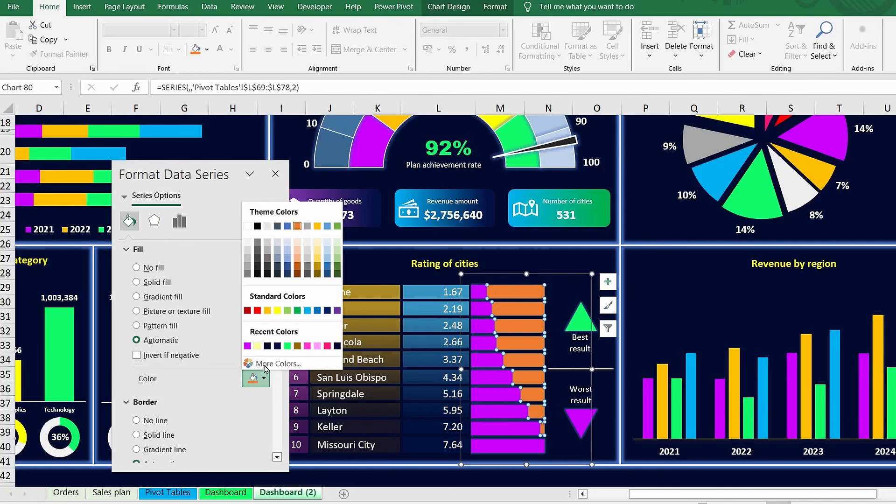
{"action": "left_click", "coordinate": [287, 243]}
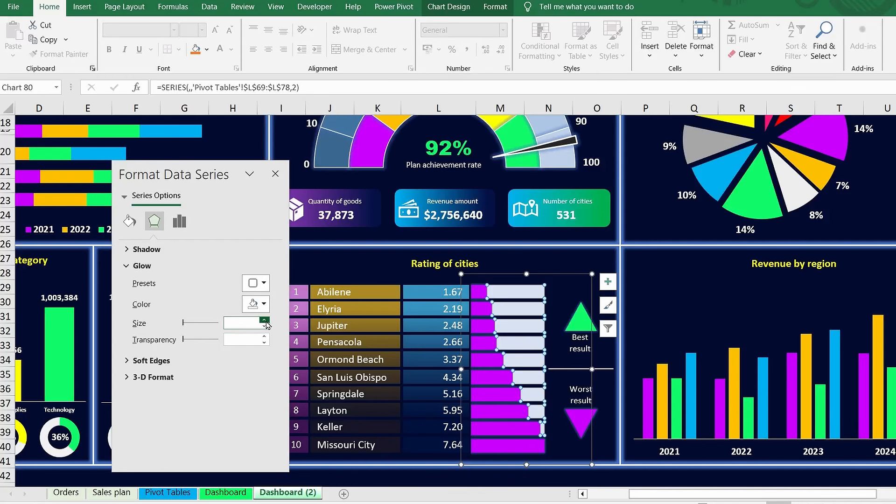
{"action": "left_click", "coordinate": [264, 321]}
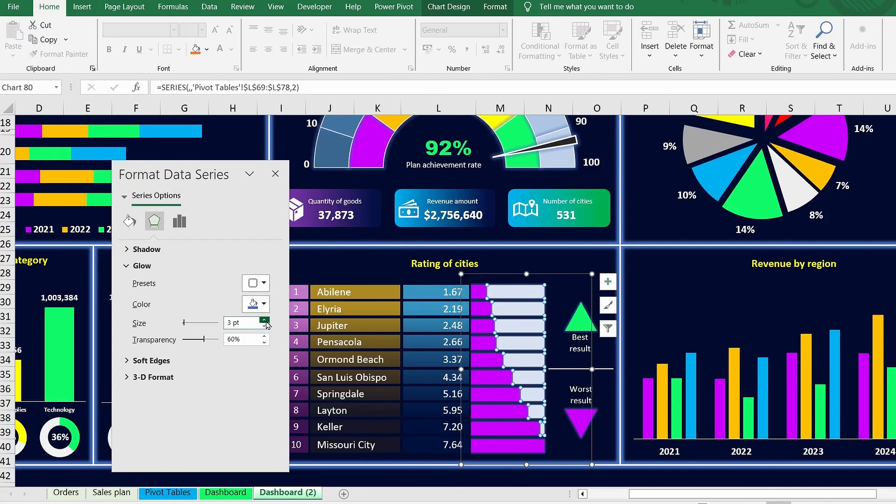
{"action": "left_click", "coordinate": [275, 173]}
{"action": "left_click", "coordinate": [640, 262]}
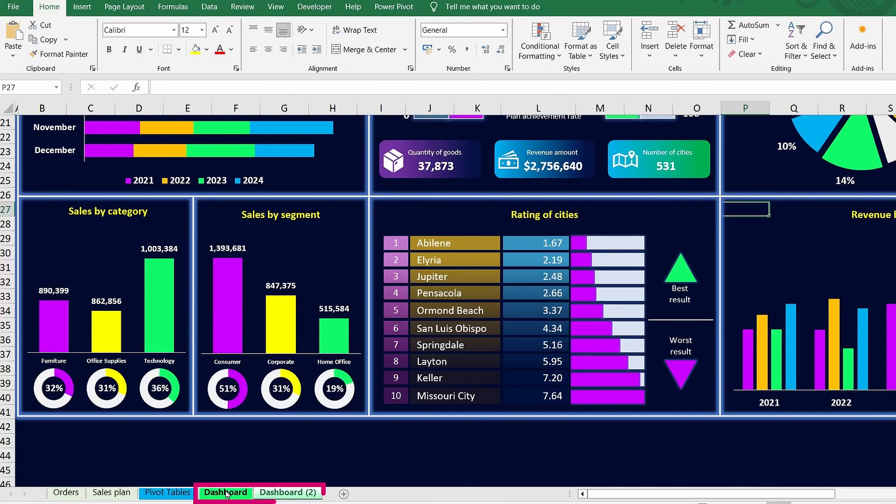
Step: Compare the Rating of cities tables on the Dashboard and Dashboard (2) sheets by switching between them
{"action": "left_click", "coordinate": [291, 494]}
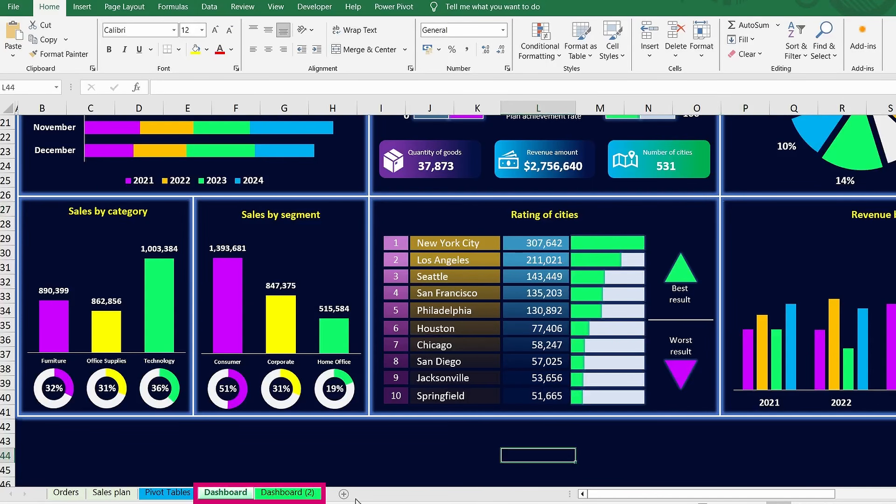
{"action": "left_click", "coordinate": [293, 493]}
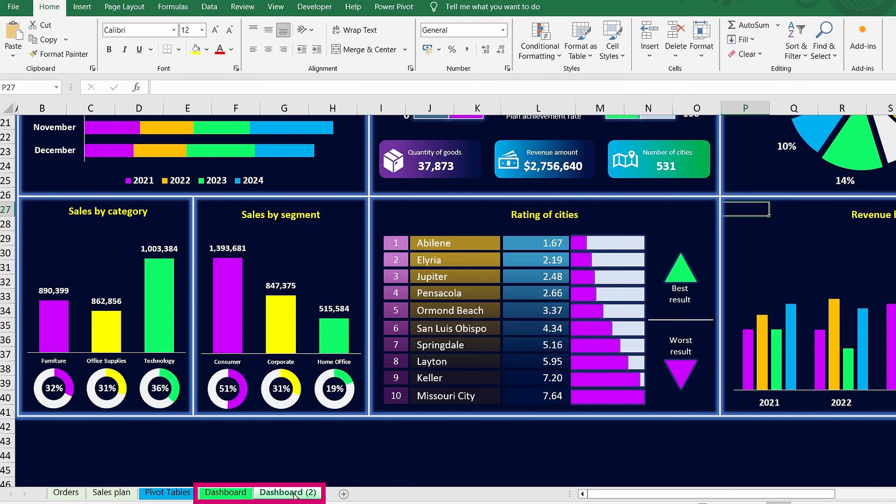
{"action": "left_click", "coordinate": [229, 493]}
{"action": "left_click", "coordinate": [294, 494]}
Step: On the Dashboard (2) sheet, change the font color of the Best result label to gray
{"action": "left_click", "coordinate": [685, 302]}
{"action": "triple_click", "coordinate": [685, 299]}
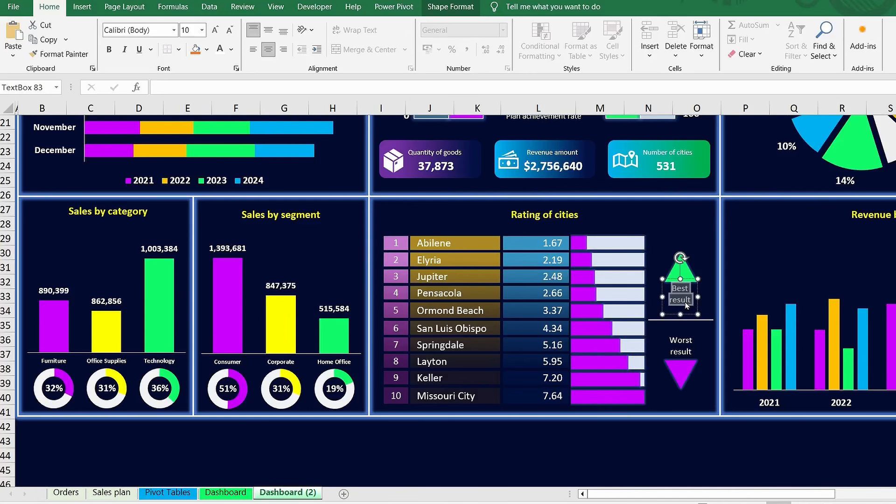
{"action": "left_click", "coordinate": [230, 49]}
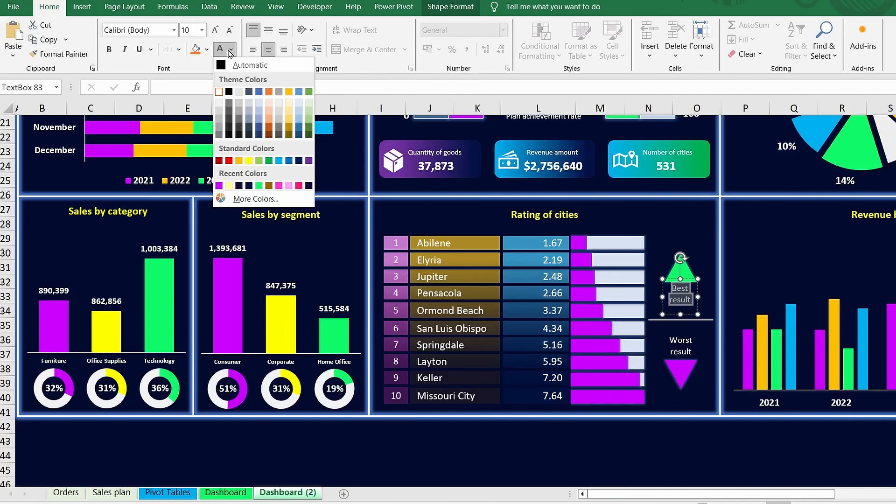
{"action": "left_click", "coordinate": [221, 130]}
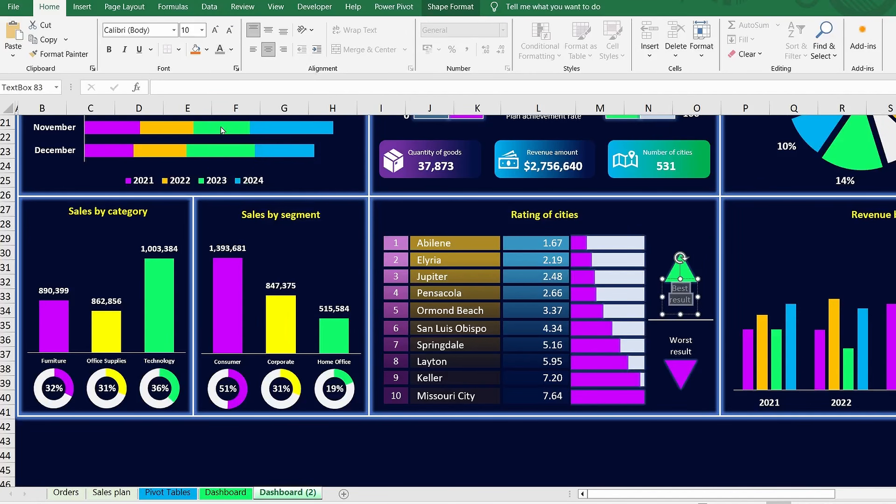
{"action": "left_click", "coordinate": [692, 445]}
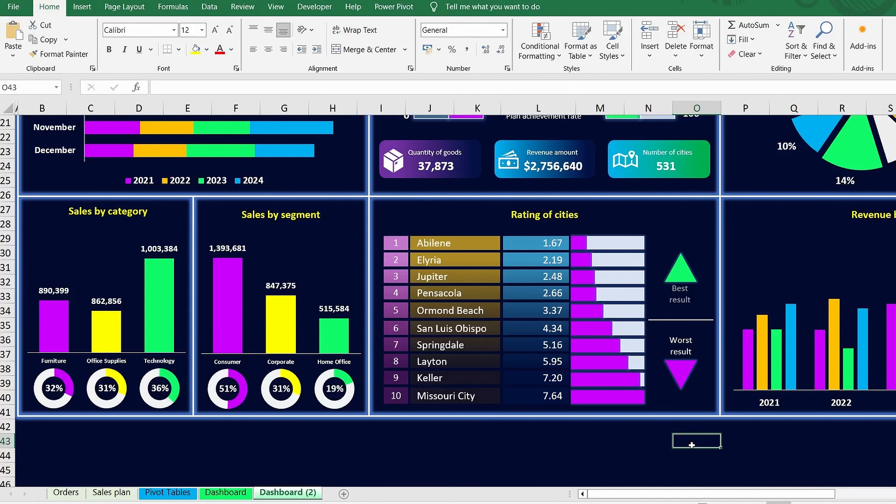
Step: Link the green Best result triangle to cell A1 of the Dashboard sheet and follow the link
{"action": "left_click", "coordinate": [680, 272]}
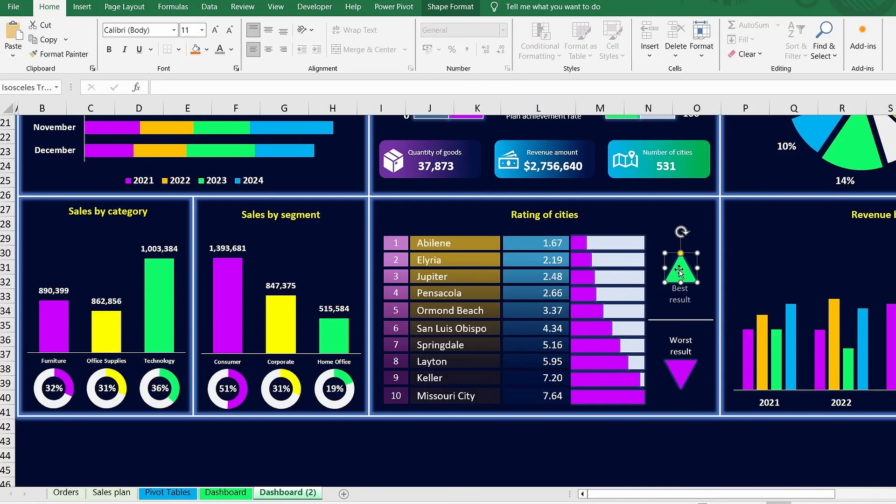
{"action": "right_click", "coordinate": [680, 273]}
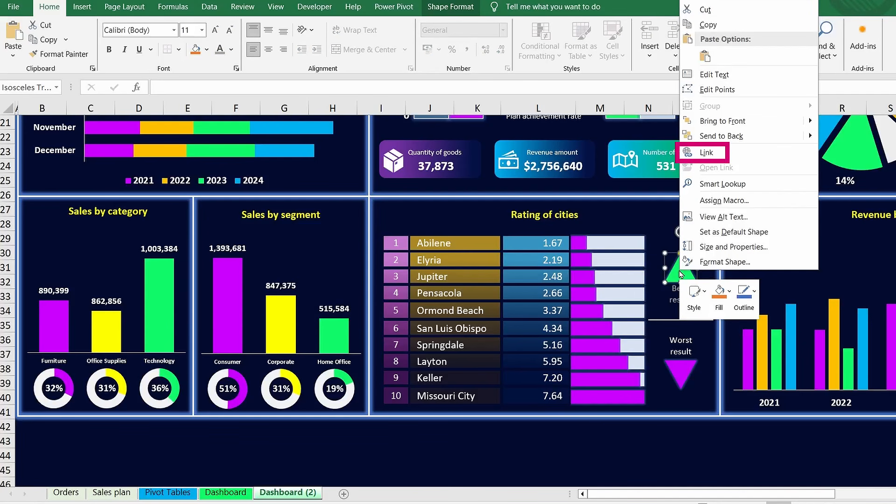
{"action": "left_click", "coordinate": [707, 153]}
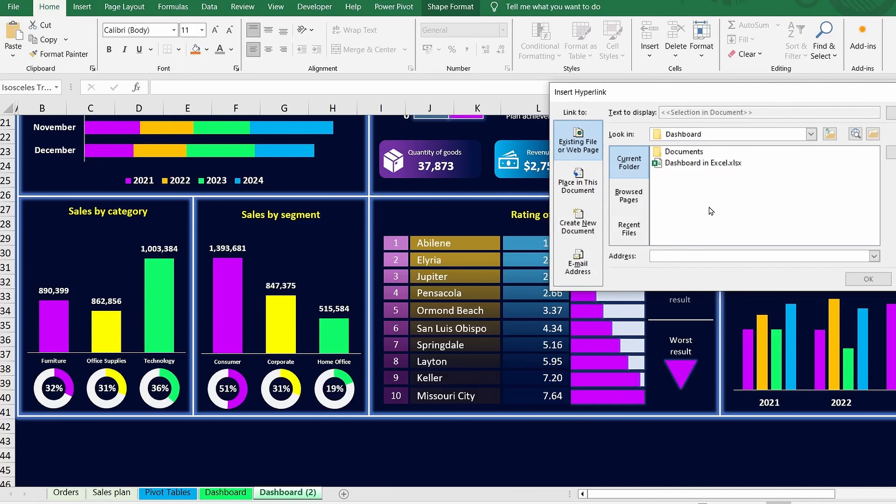
{"action": "left_click", "coordinate": [575, 186]}
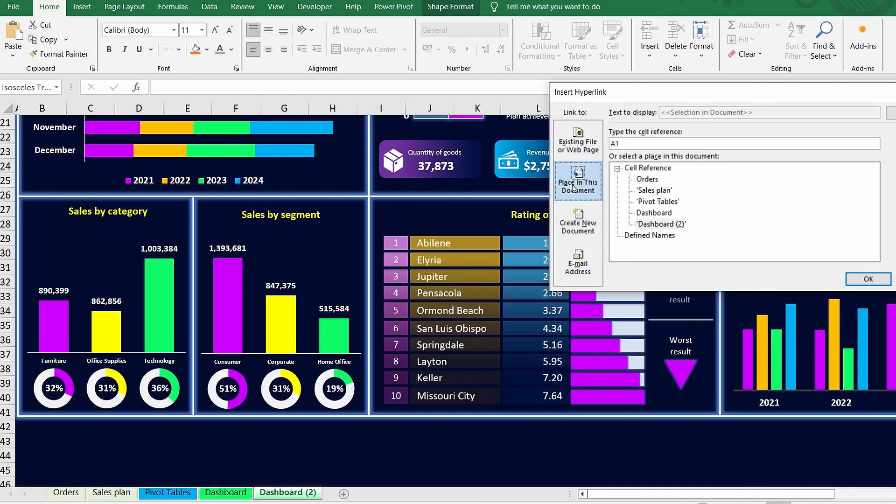
{"action": "left_click", "coordinate": [654, 213]}
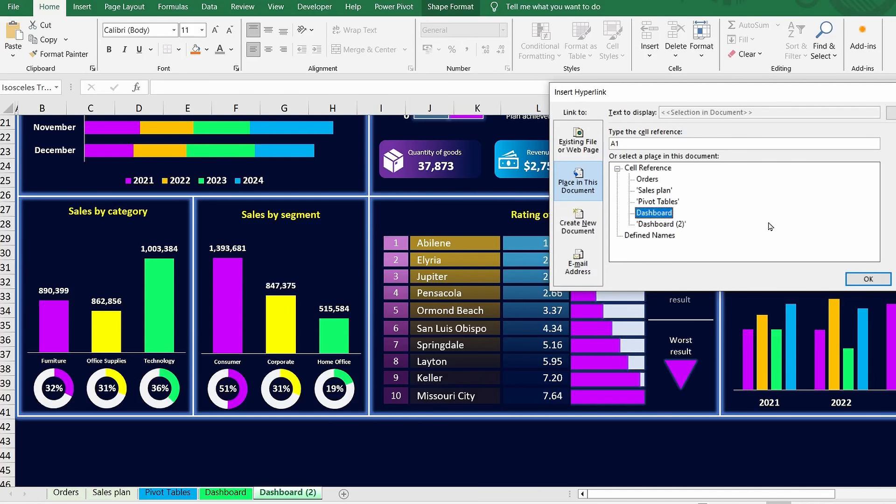
{"action": "left_click", "coordinate": [868, 280]}
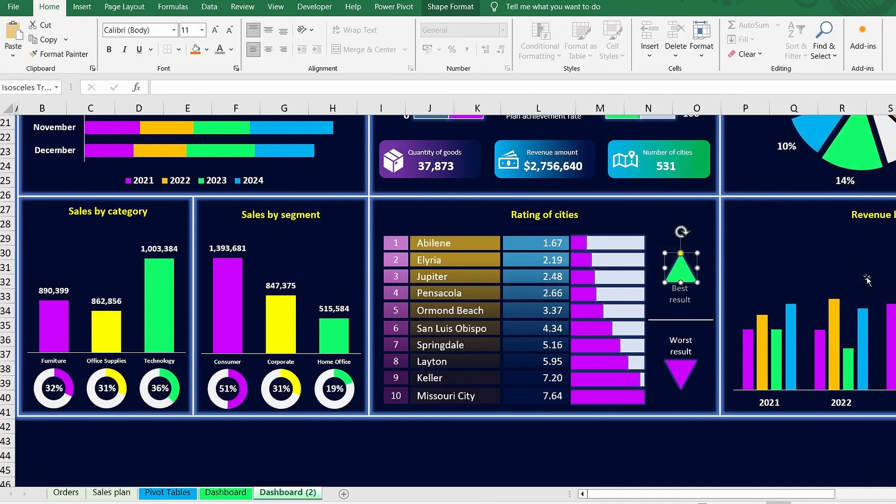
{"action": "left_click", "coordinate": [690, 459]}
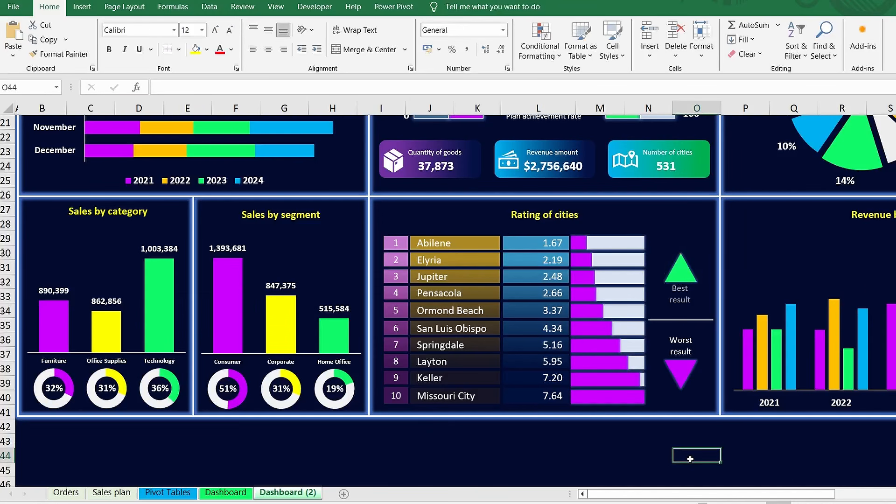
{"action": "left_click", "coordinate": [681, 275]}
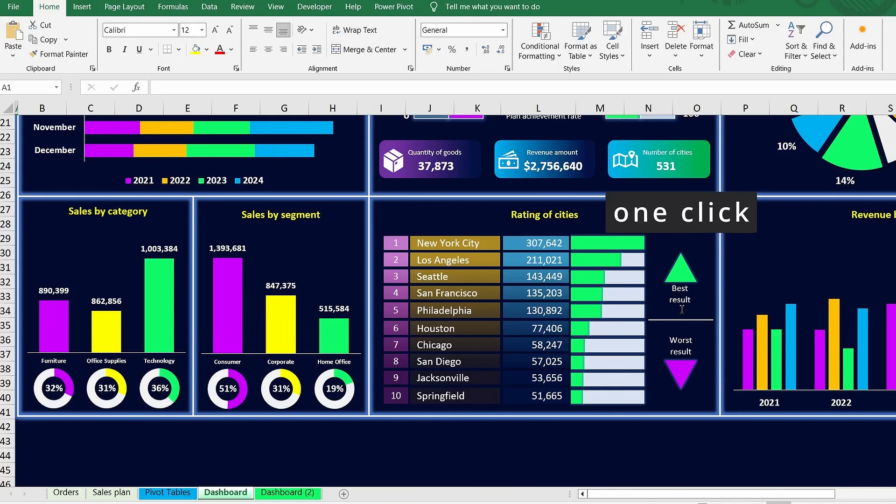
Step: On the Dashboard sheet, change the font color of the Worst result label to gray
{"action": "left_click", "coordinate": [684, 343]}
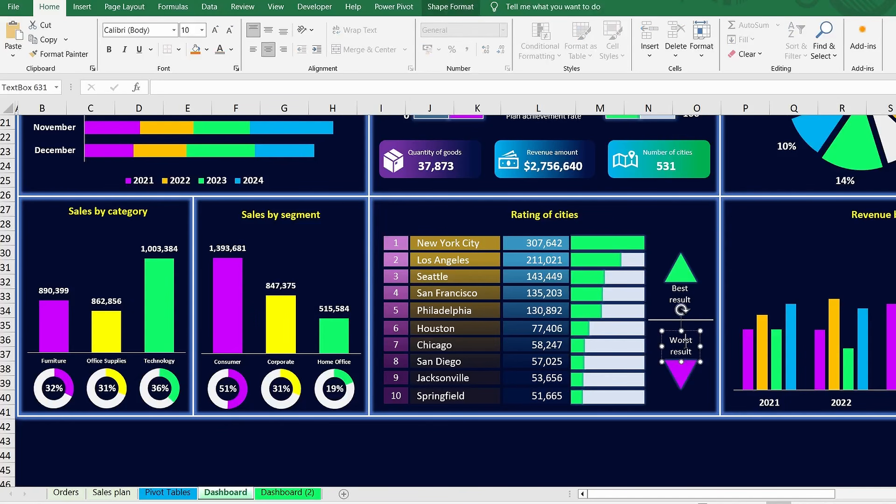
{"action": "key", "text": "ctrl+a"}
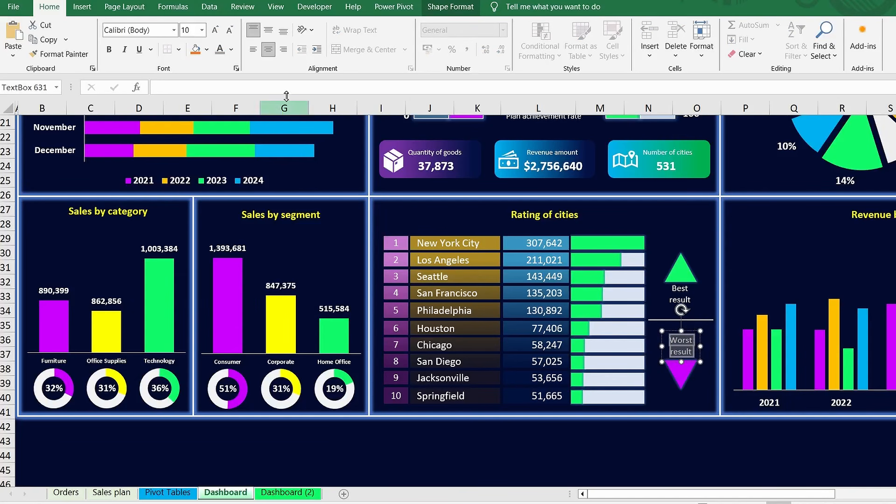
{"action": "left_click", "coordinate": [231, 49]}
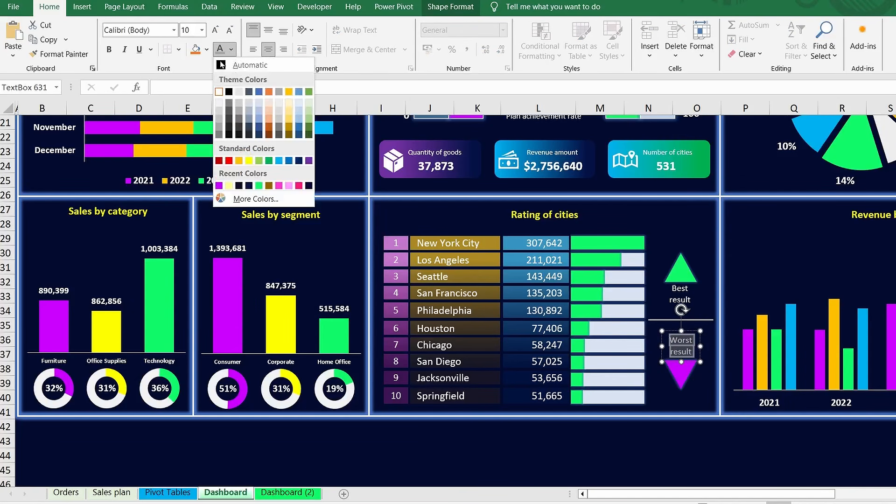
{"action": "left_click", "coordinate": [219, 126]}
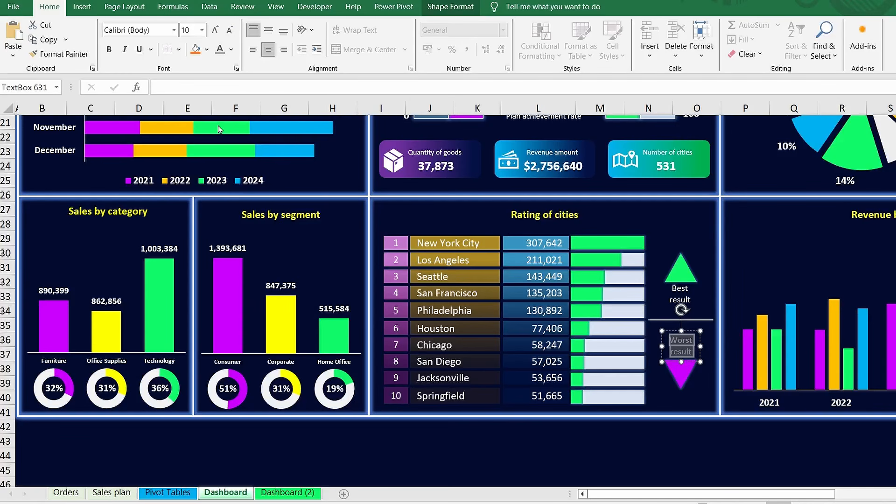
Step: Link the purple Worst result triangle to cell A1 of the Dashboard (2) sheet
{"action": "left_click", "coordinate": [682, 374]}
{"action": "right_click", "coordinate": [682, 373]}
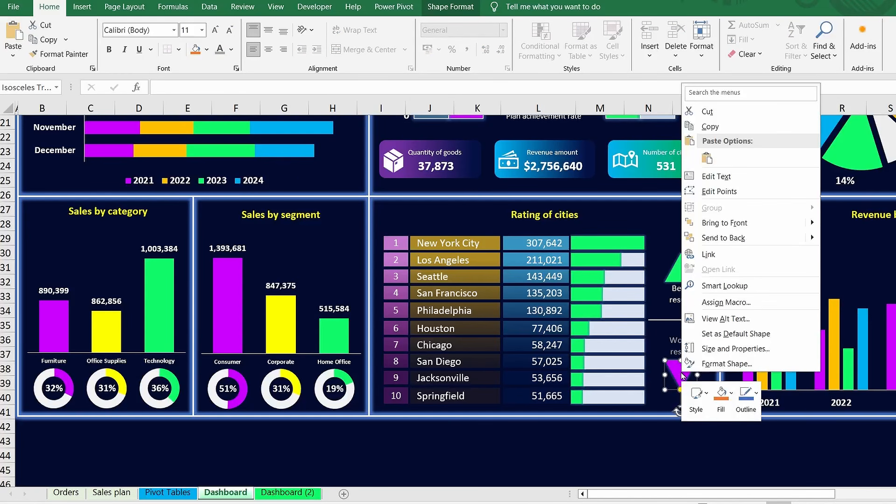
{"action": "left_click", "coordinate": [714, 256]}
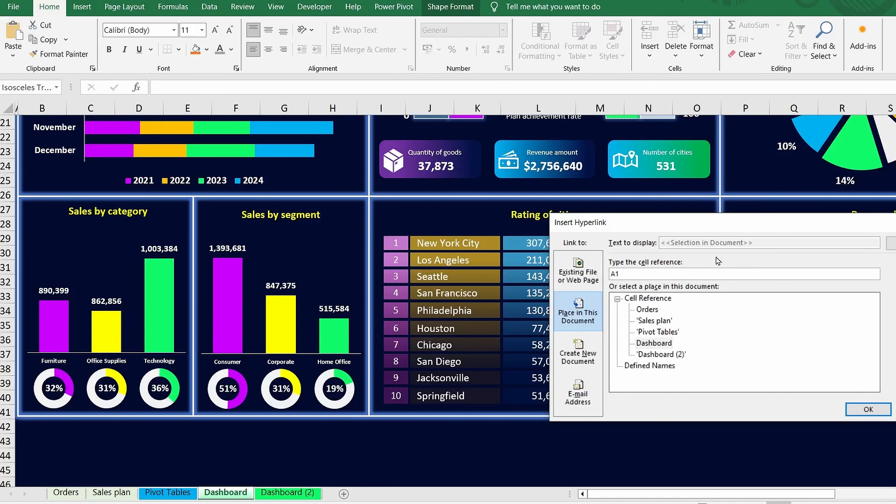
{"action": "left_click", "coordinate": [671, 356]}
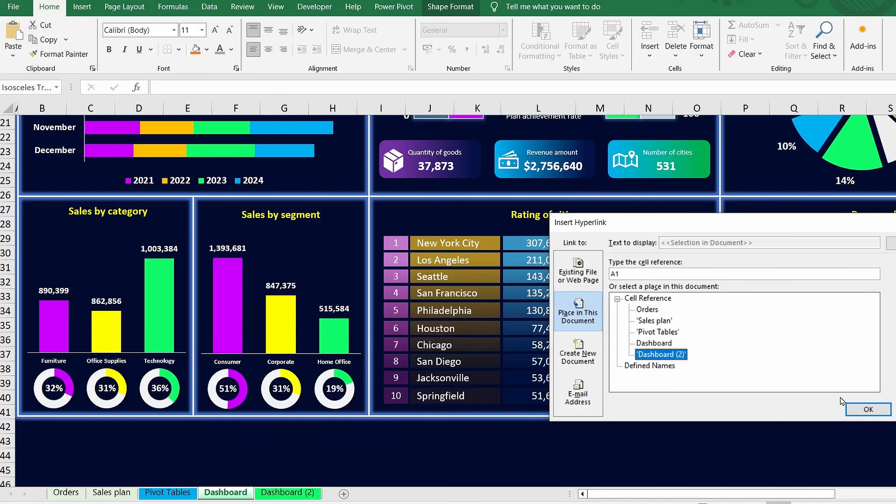
{"action": "left_click", "coordinate": [869, 410]}
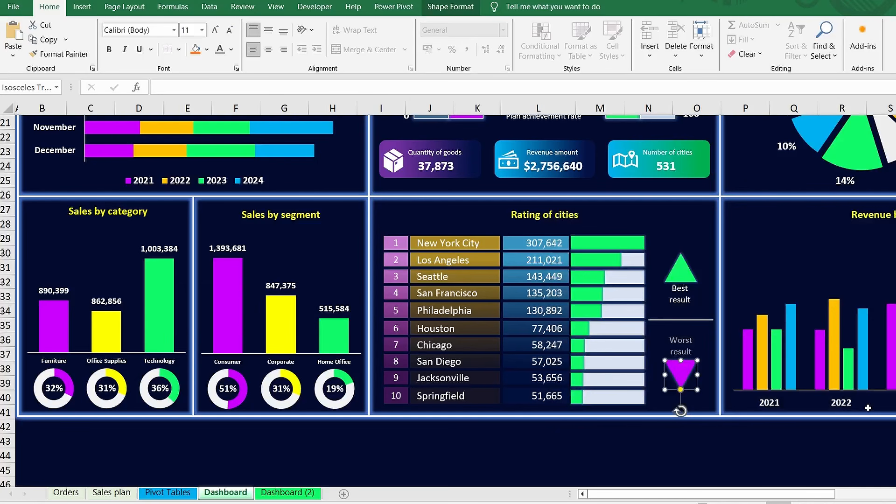
{"action": "left_click", "coordinate": [714, 442]}
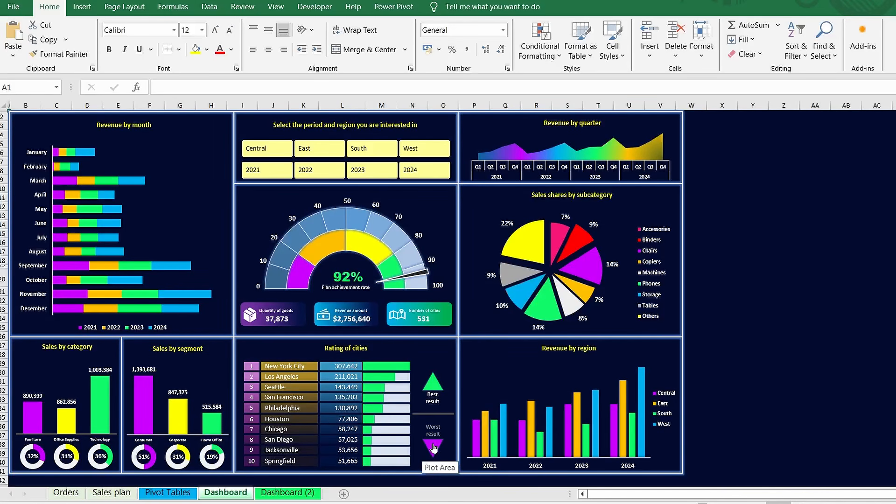
Step: Test both triangle links by switching back and forth between the worst and best city ratings
{"action": "left_click", "coordinate": [434, 447]}
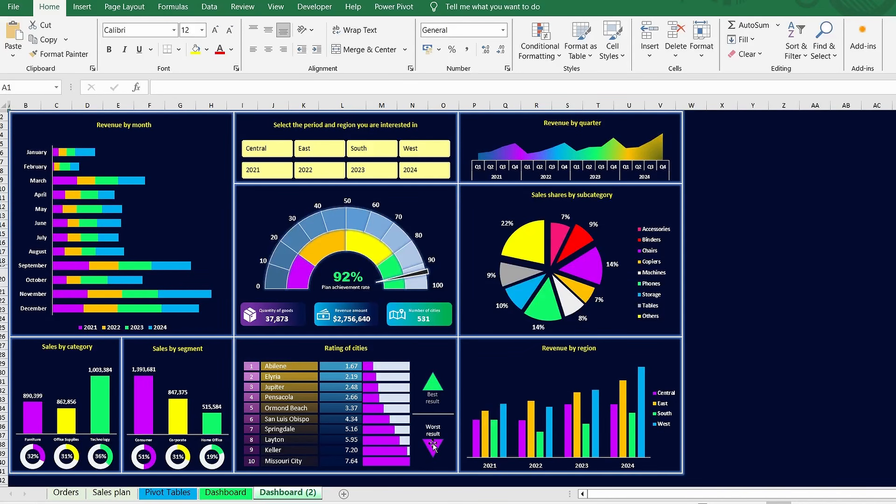
{"action": "left_click", "coordinate": [435, 381]}
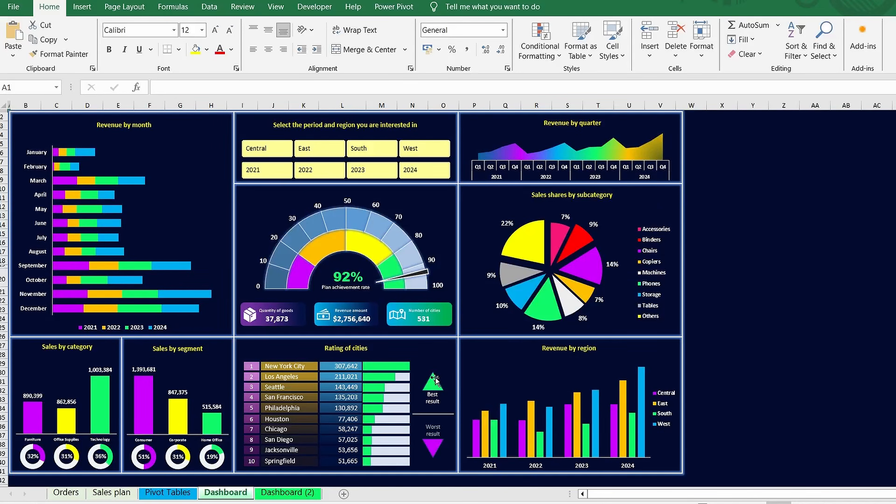
{"action": "left_click", "coordinate": [433, 447]}
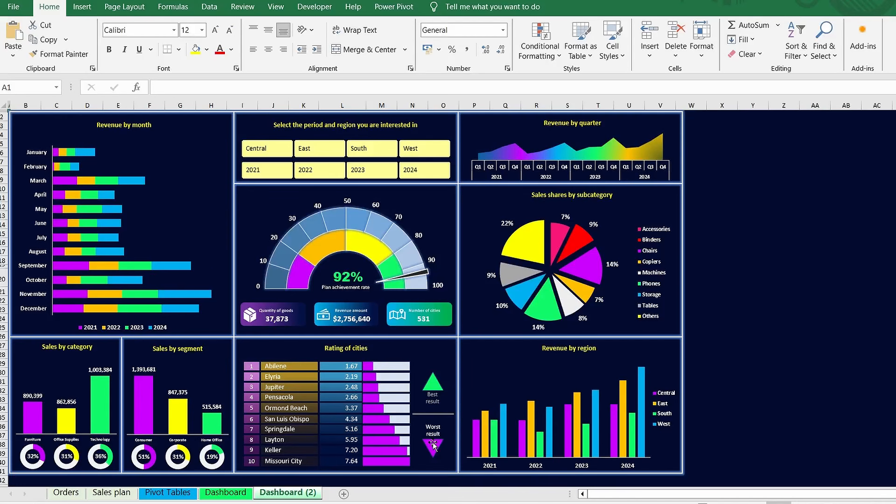
{"action": "left_click", "coordinate": [433, 383]}
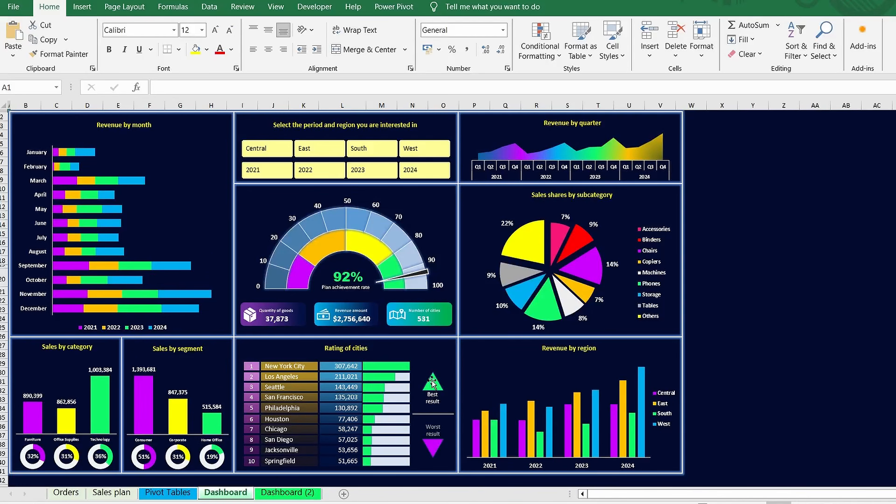
Step: Set the Office theme to Black in the account settings
{"action": "left_click", "coordinate": [9, 10]}
{"action": "left_click", "coordinate": [32, 469]}
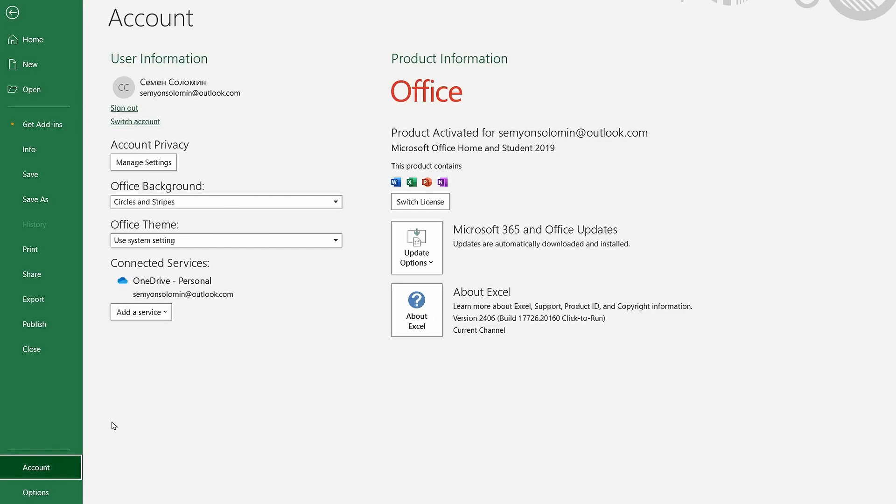
{"action": "left_click", "coordinate": [334, 242]}
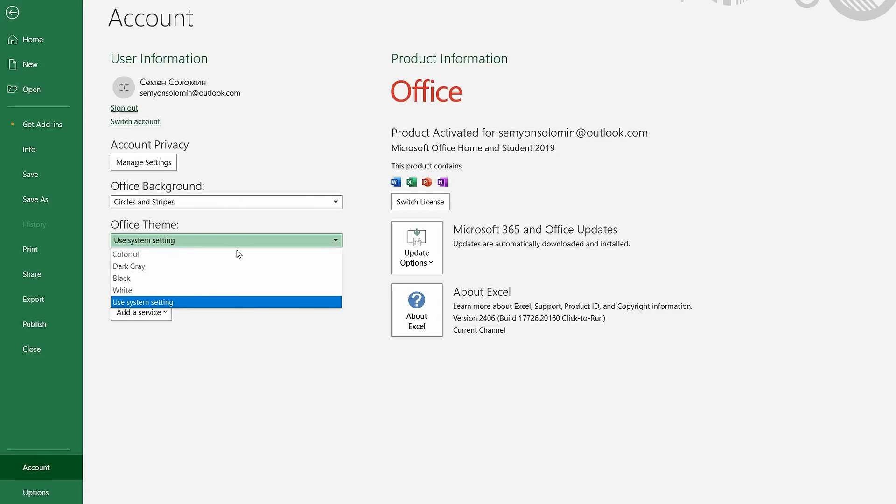
{"action": "left_click", "coordinate": [126, 278]}
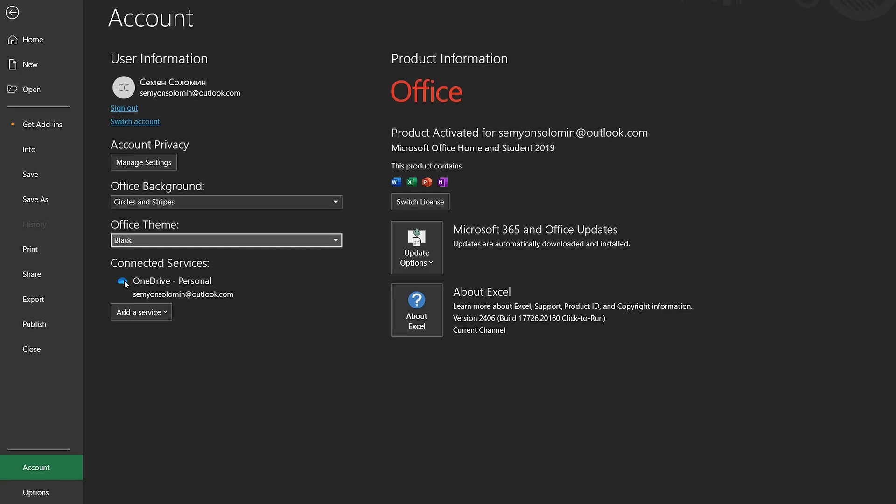
Step: Hide the horizontal scroll bar, vertical scroll bar and sheet tabs in the workbook's advanced display options
{"action": "left_click", "coordinate": [29, 494]}
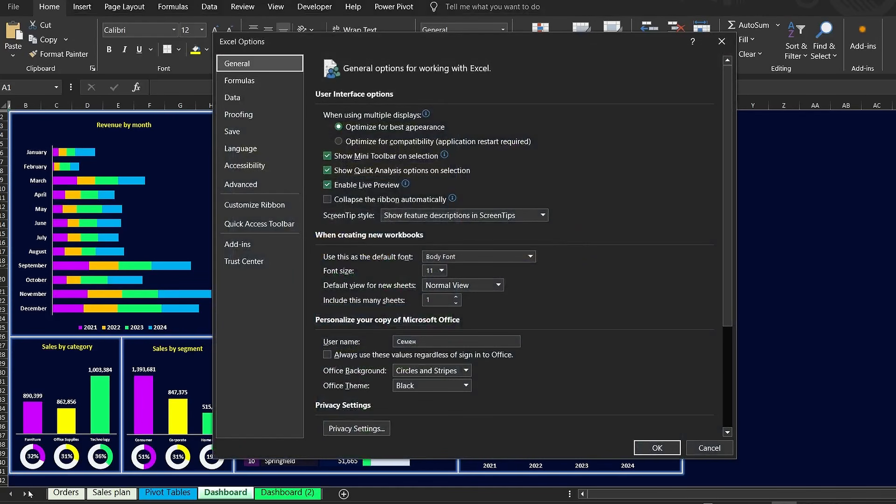
{"action": "left_click", "coordinate": [258, 190]}
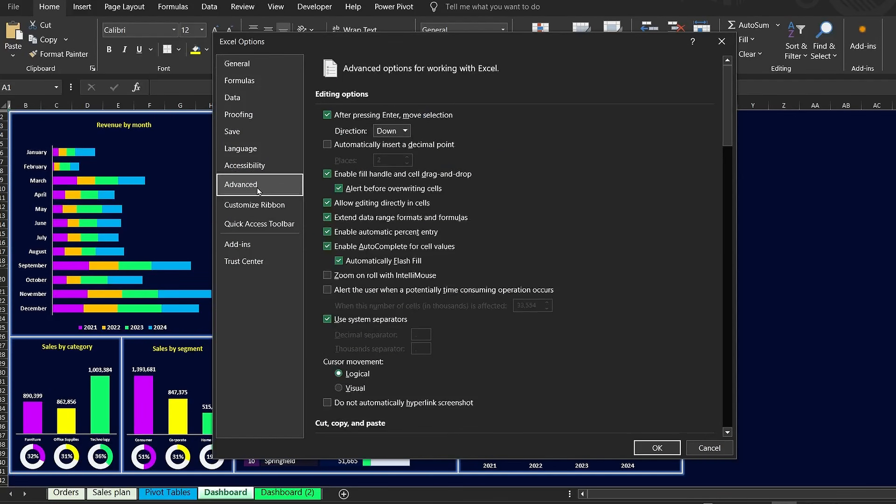
{"action": "left_click_drag", "start_coordinate": [729, 139], "coordinate": [693, 272]}
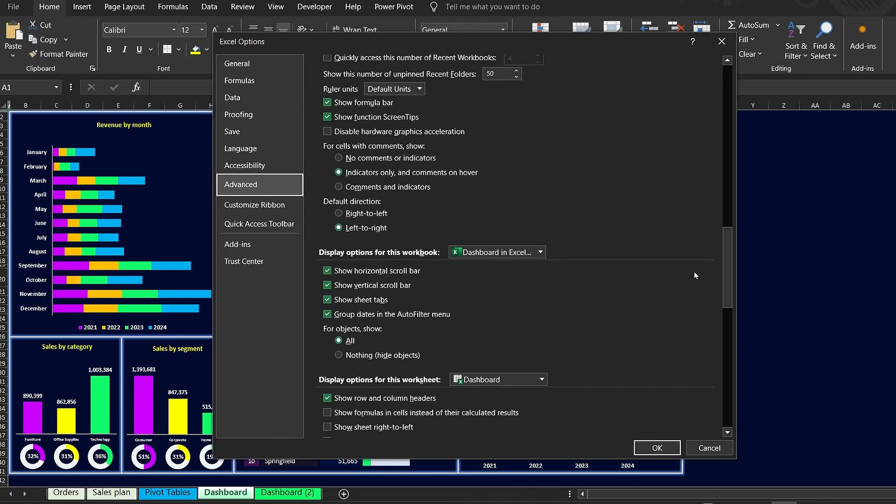
{"action": "left_click", "coordinate": [328, 271]}
{"action": "left_click", "coordinate": [327, 285]}
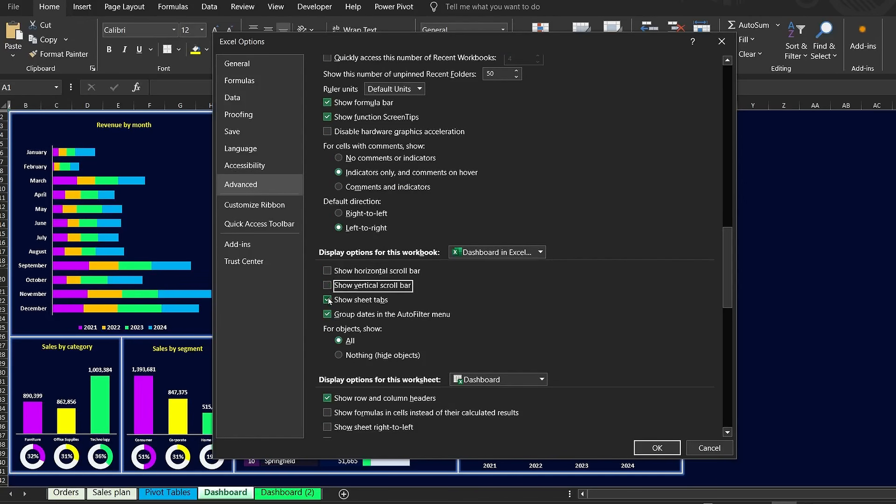
{"action": "left_click", "coordinate": [327, 300]}
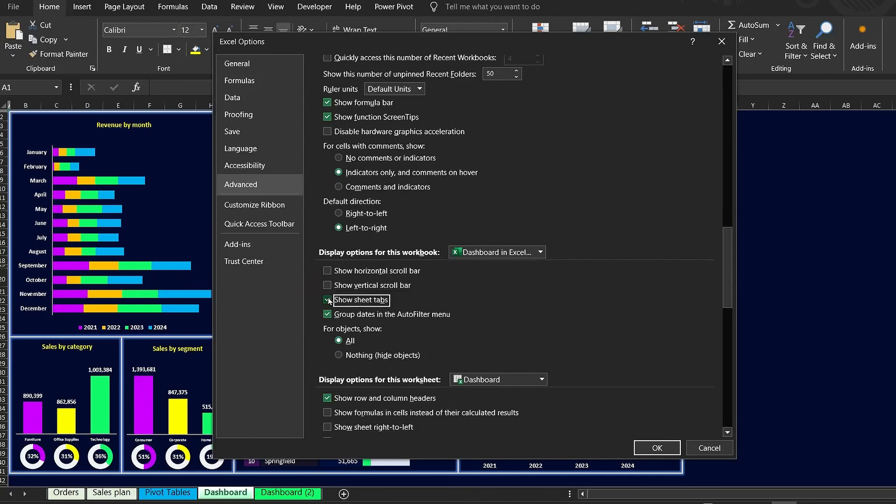
{"action": "left_click", "coordinate": [657, 448]}
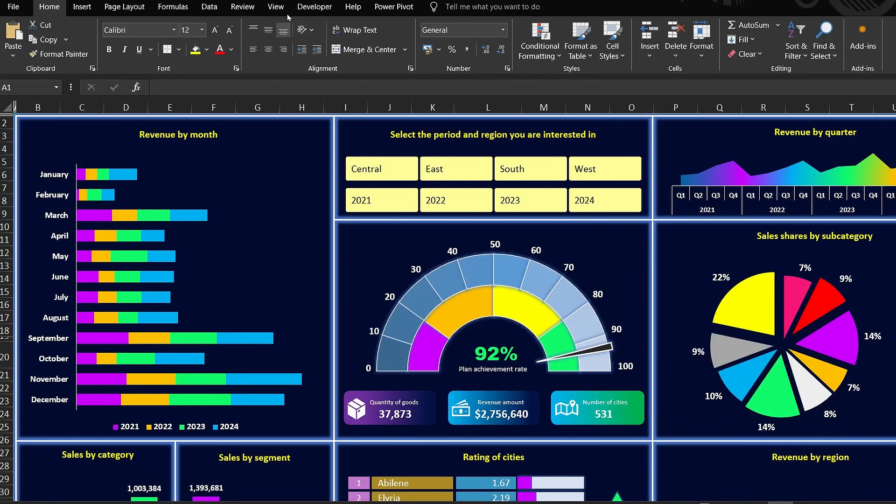
Step: Hide the formula bar and the row and column headings on the worst-rating sheet, and set the ribbon to auto-hide
{"action": "left_click", "coordinate": [275, 7]}
{"action": "left_click", "coordinate": [136, 55]}
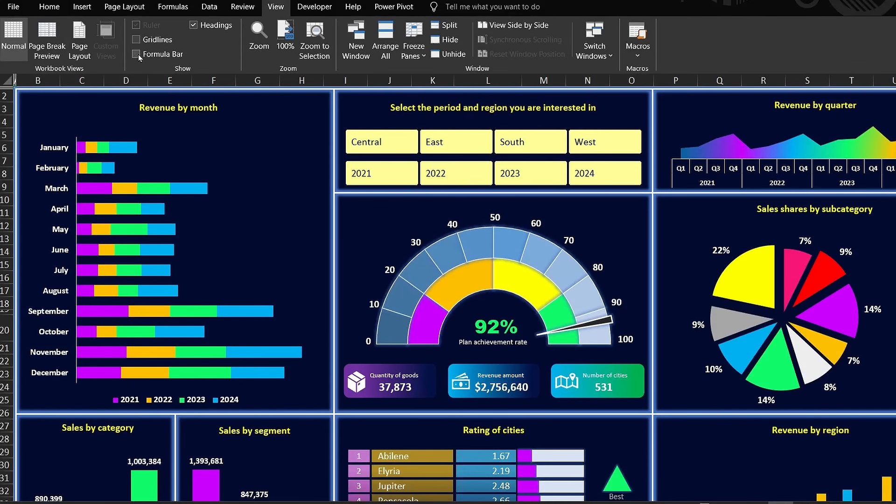
{"action": "left_click", "coordinate": [194, 25]}
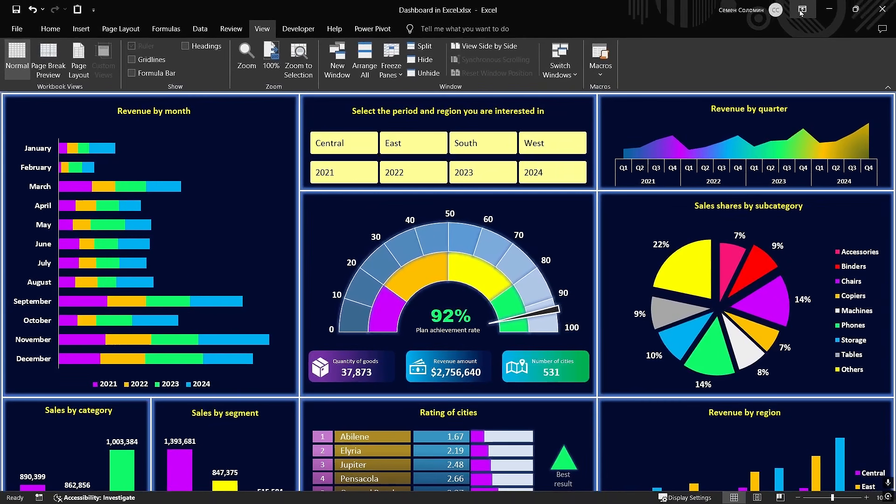
{"action": "left_click", "coordinate": [801, 13]}
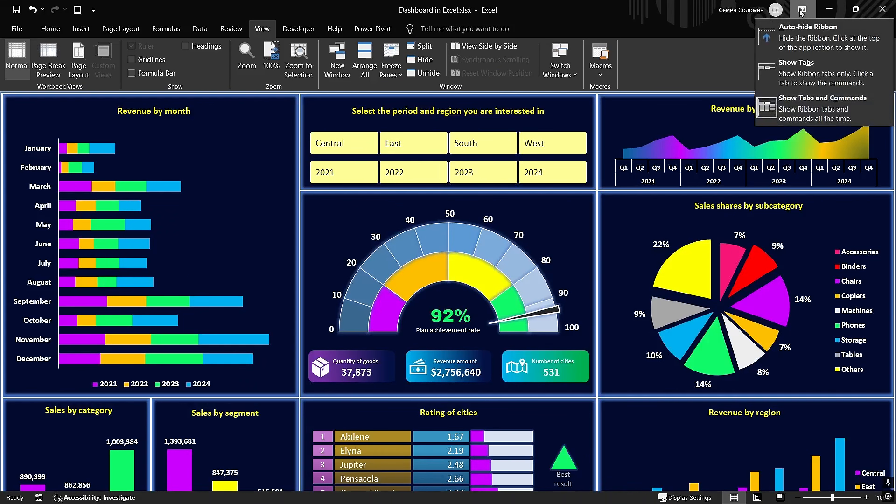
{"action": "left_click", "coordinate": [795, 44]}
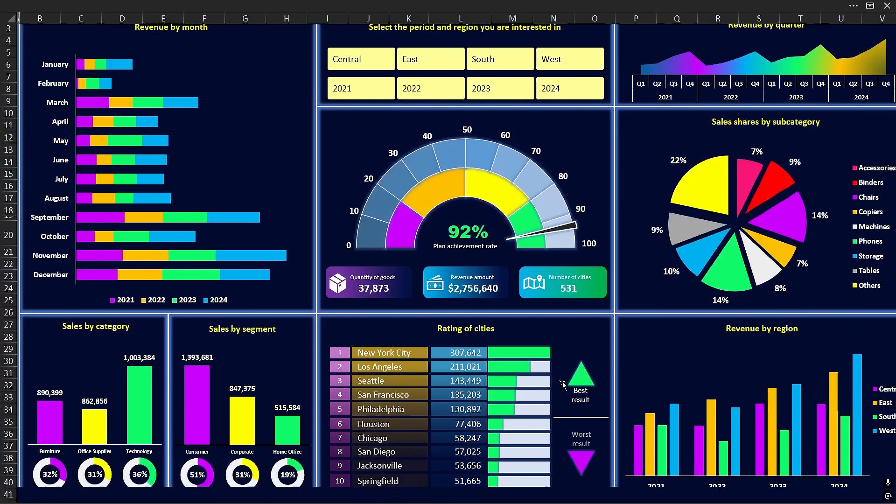
Step: Hide the row and column headings on the best-rating sheet and test switching between the worst and best city ratings
{"action": "scroll", "coordinate": [563, 384], "scroll_direction": "up", "scroll_amount": 1}
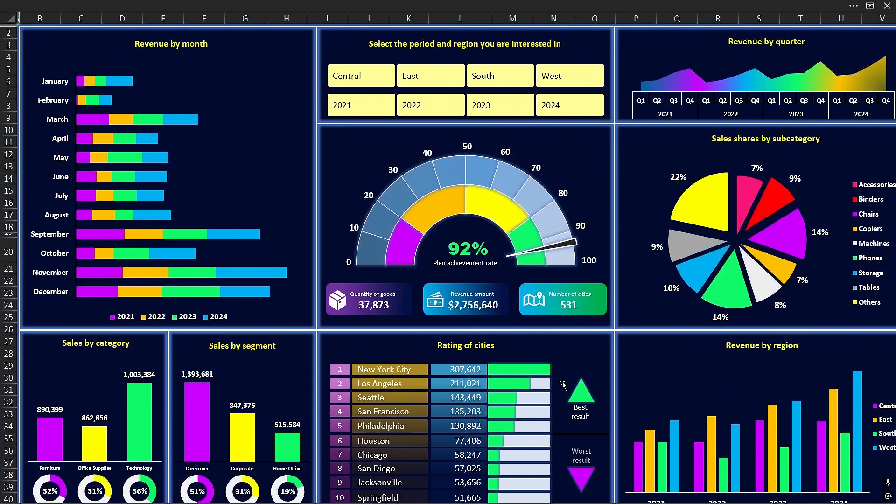
{"action": "left_click", "coordinate": [340, 4]}
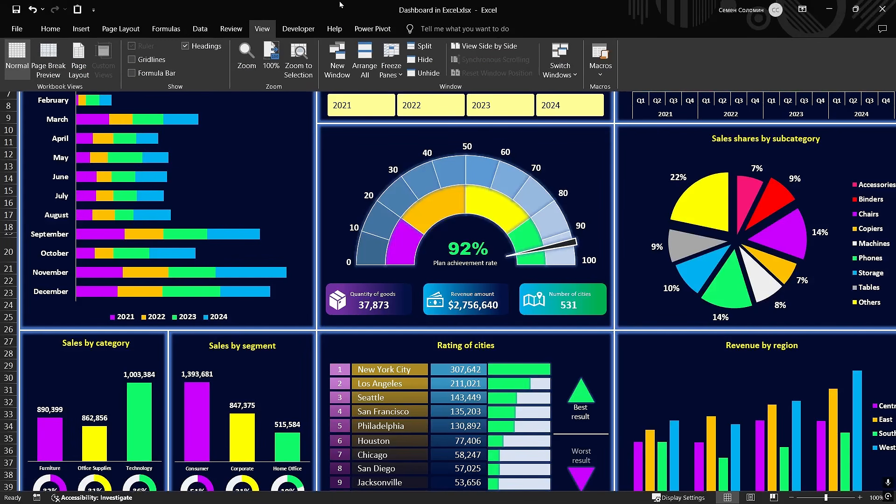
{"action": "left_click", "coordinate": [186, 46]}
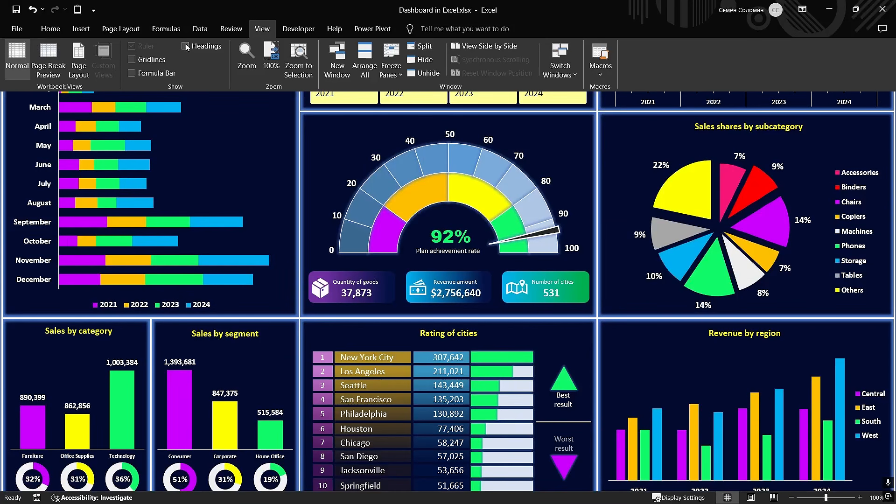
{"action": "left_click", "coordinate": [615, 342]}
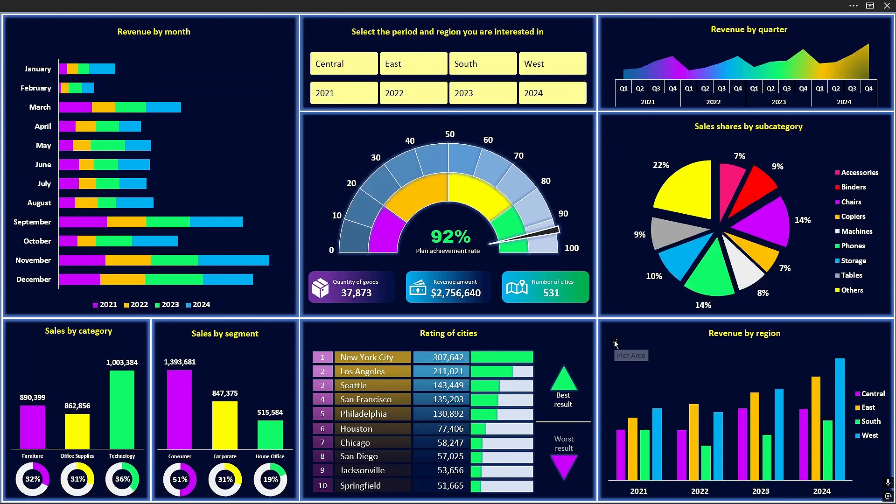
{"action": "left_click", "coordinate": [566, 466]}
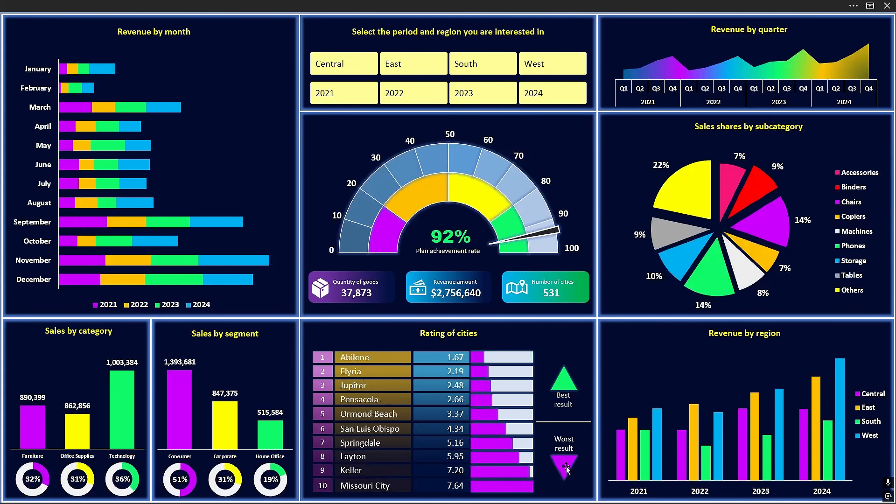
{"action": "left_click", "coordinate": [564, 383]}
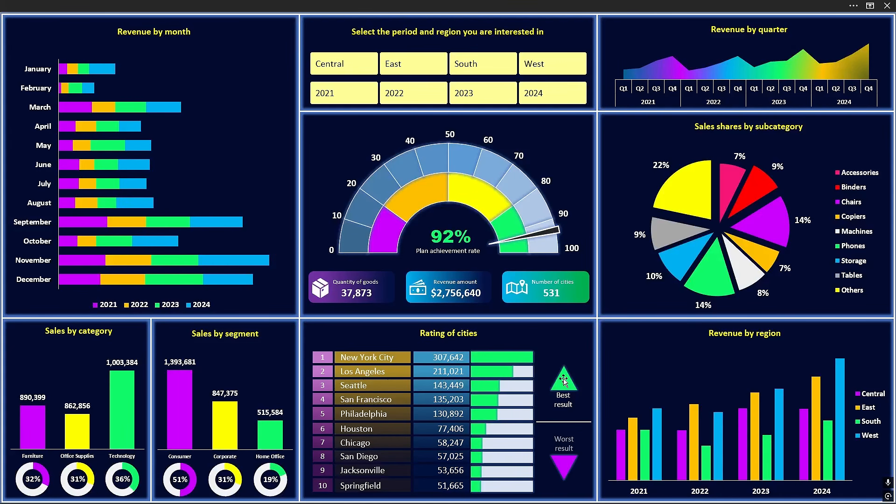
Step: Lock all objects on the best-rating sheet except the slicer group through the Locked property
{"action": "left_click", "coordinate": [300, 207]}
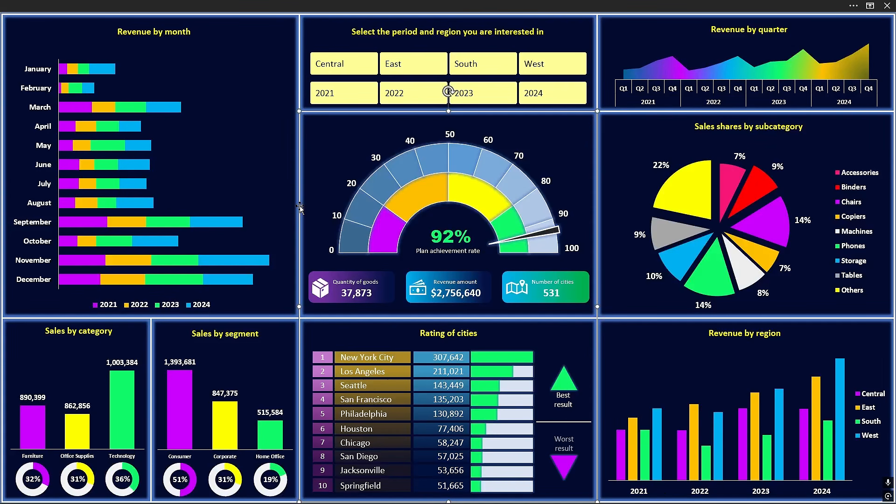
{"action": "key", "text": "ctrl+a"}
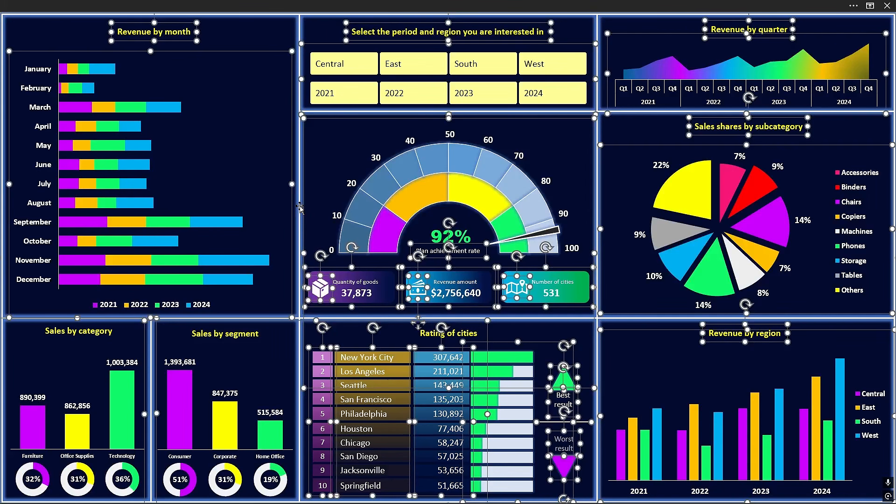
{"action": "left_click", "coordinate": [320, 48], "text": "ctrl"}
{"action": "left_click", "coordinate": [319, 44], "text": "ctrl"}
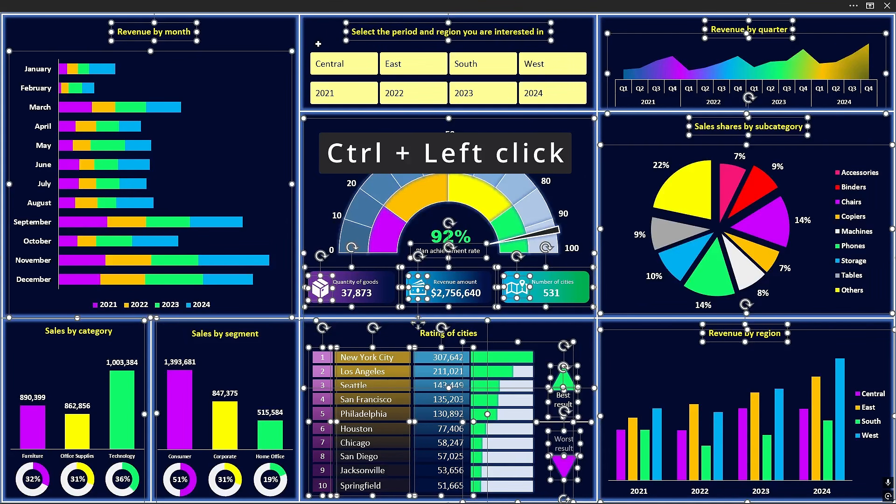
{"action": "key", "text": "ctrl+1"}
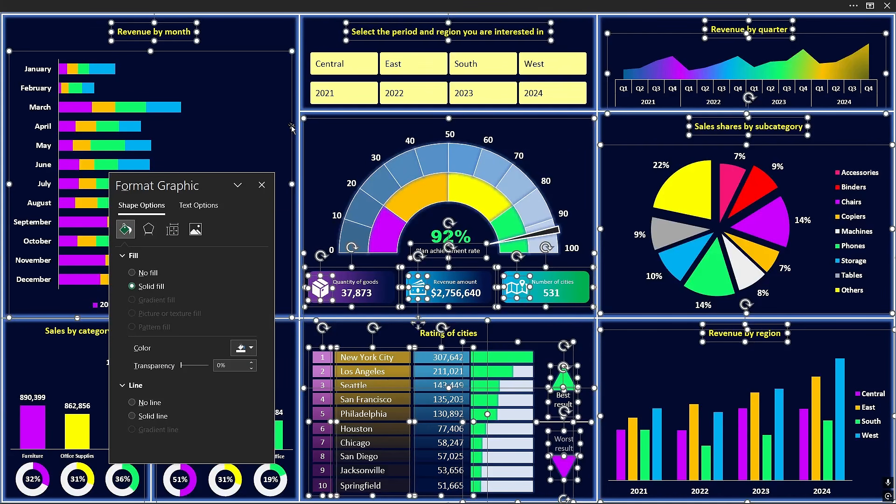
{"action": "left_click", "coordinate": [172, 230]}
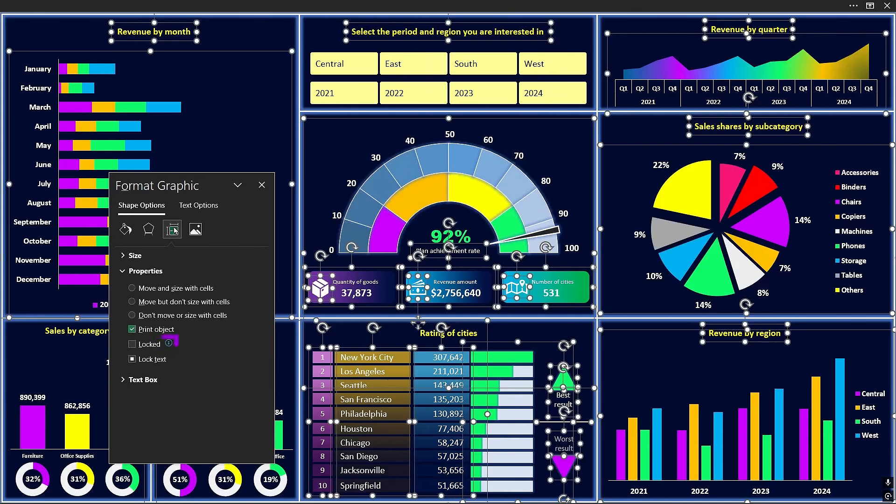
{"action": "left_click", "coordinate": [132, 344]}
{"action": "left_click", "coordinate": [133, 344]}
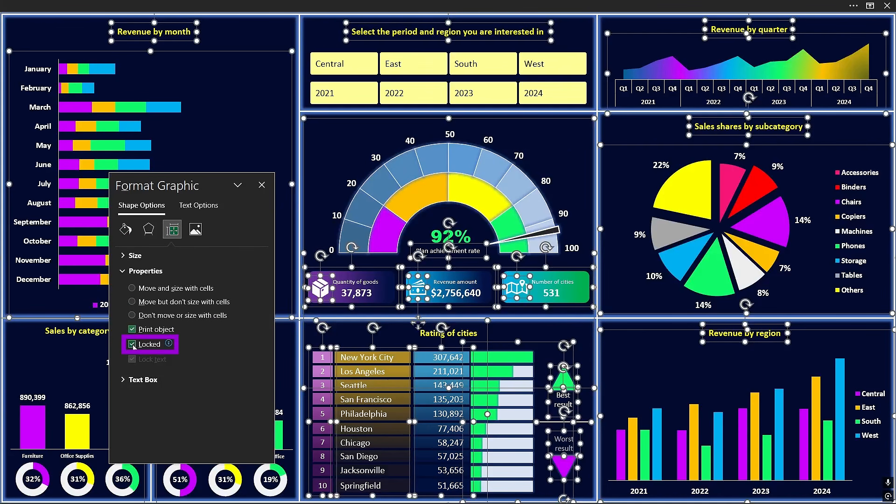
{"action": "left_click", "coordinate": [261, 185]}
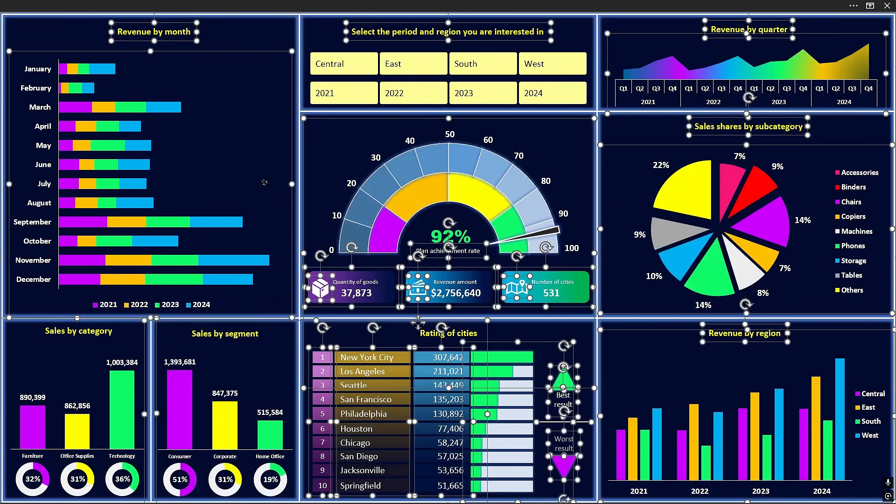
{"action": "key", "text": "Escape"}
Step: Inspect the slicer group's Locked setting in its properties on the best-rating sheet
{"action": "double_click", "coordinate": [322, 47]}
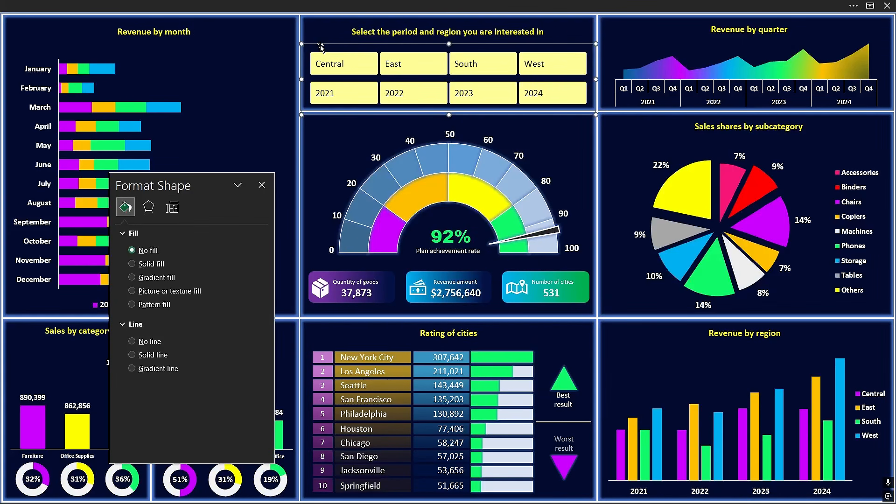
{"action": "left_click", "coordinate": [173, 208]}
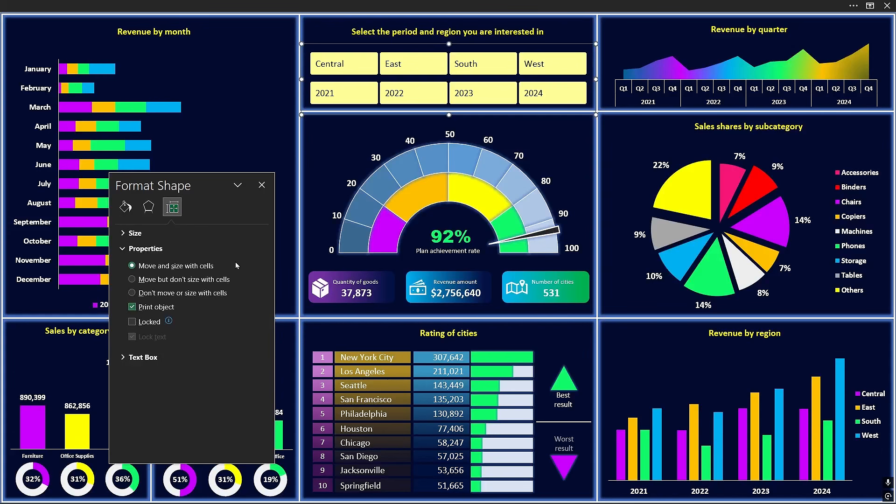
{"action": "left_click", "coordinate": [261, 186]}
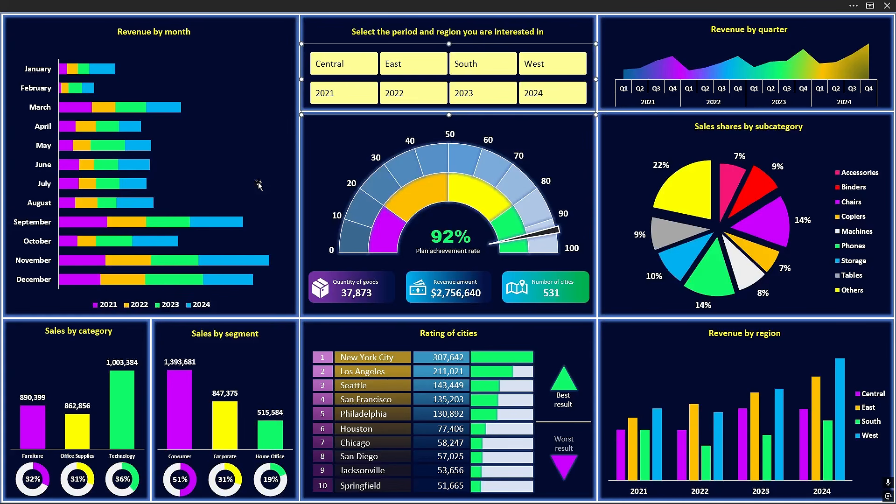
{"action": "left_click", "coordinate": [309, 141]}
Step: Protect the best-rating sheet without a password, allowing selection of unlocked cells but not of locked cells
{"action": "left_click", "coordinate": [350, 5]}
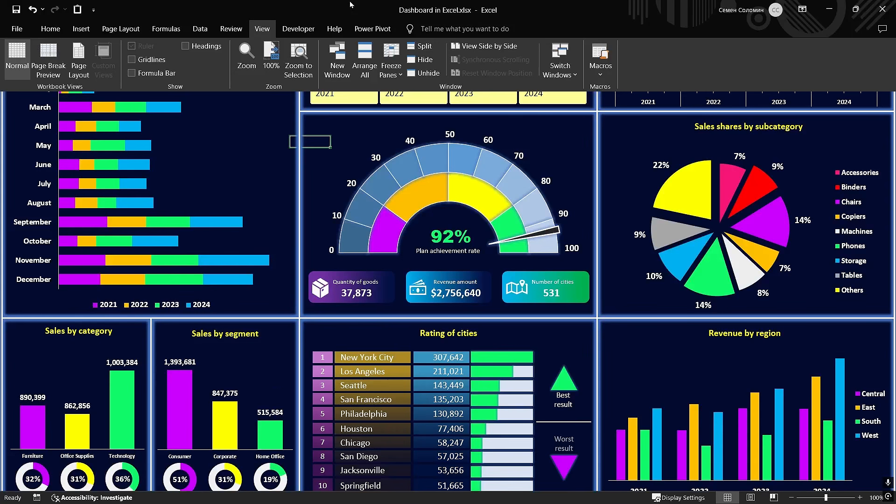
{"action": "left_click", "coordinate": [237, 29]}
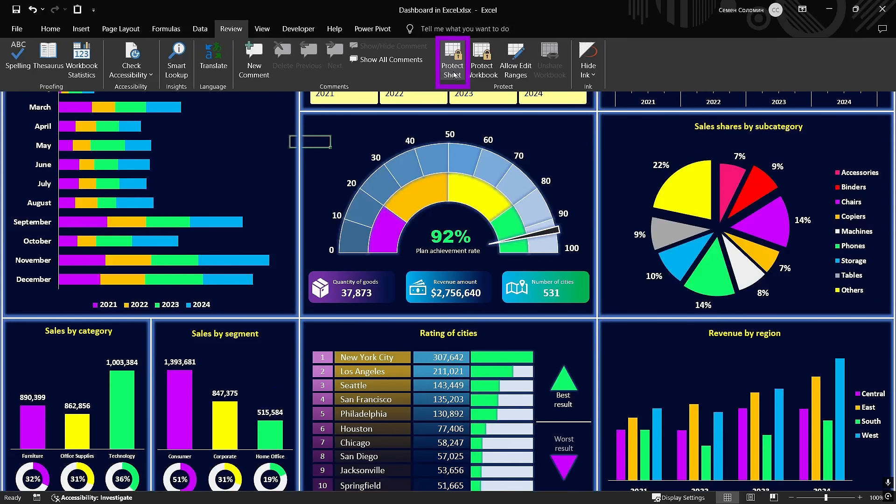
{"action": "left_click", "coordinate": [454, 75]}
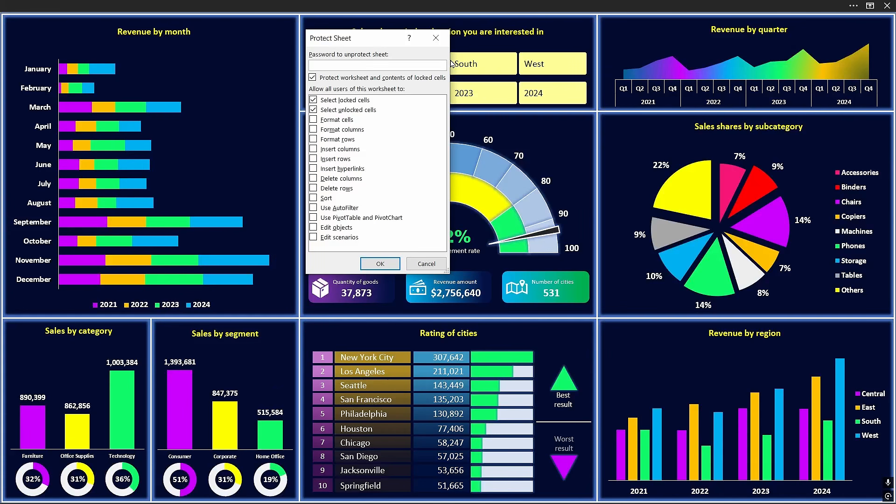
{"action": "left_click", "coordinate": [313, 101]}
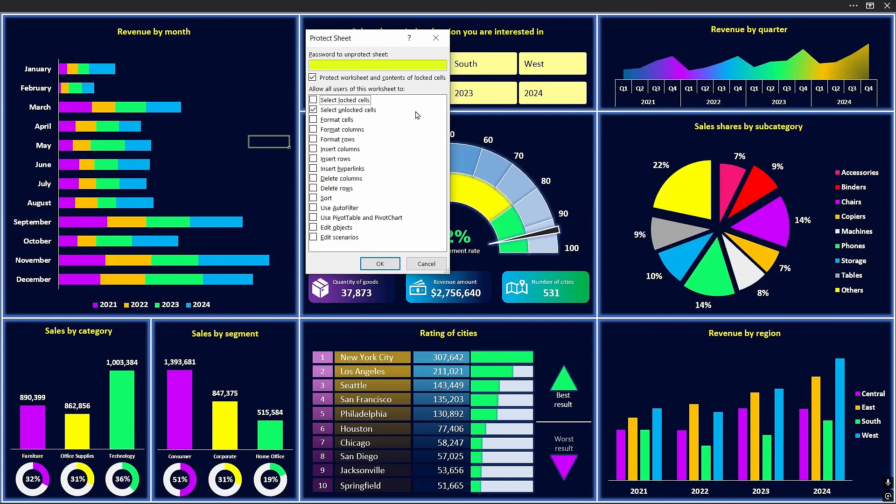
{"action": "left_click", "coordinate": [374, 265]}
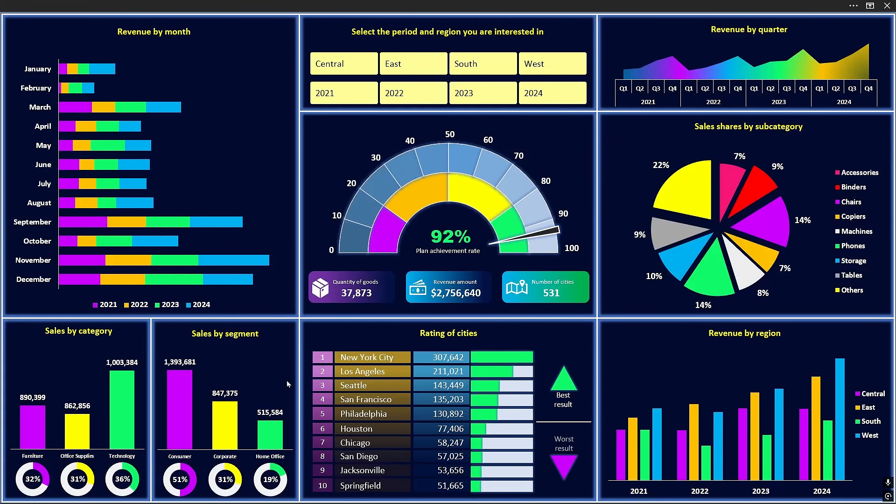
Step: Test the slicers on the protected sheet by filtering for East and for 2024, and restore all regions and years
{"action": "left_click", "coordinate": [420, 68]}
{"action": "left_click", "coordinate": [558, 93]}
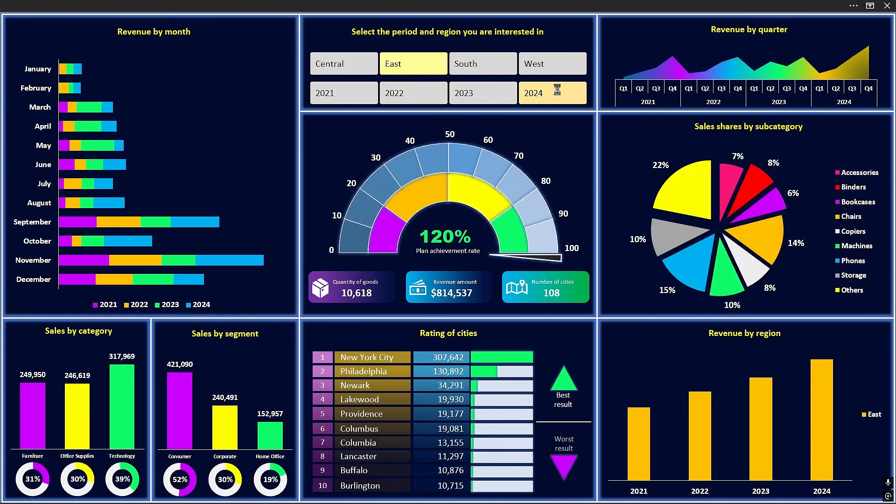
{"action": "left_click", "coordinate": [358, 66]}
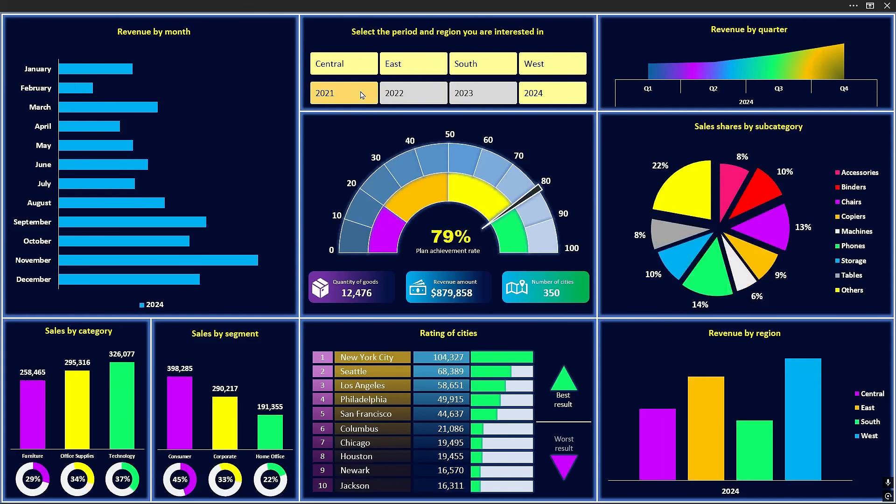
{"action": "left_click", "coordinate": [361, 93], "text": "ctrl"}
{"action": "left_click", "coordinate": [419, 94], "text": "ctrl"}
{"action": "left_click", "coordinate": [475, 98], "text": "ctrl"}
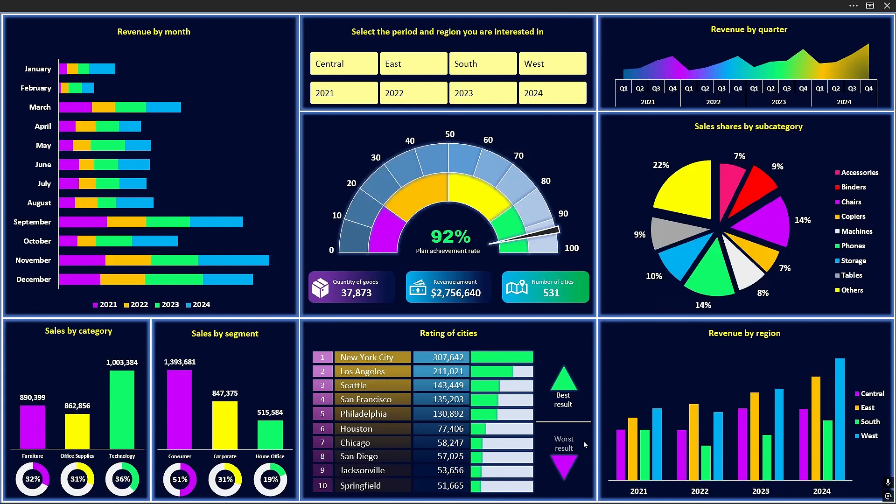
Step: Test the triangle links by switching to the worst rating, back to the best, and finally to the worst rating
{"action": "left_click", "coordinate": [566, 463]}
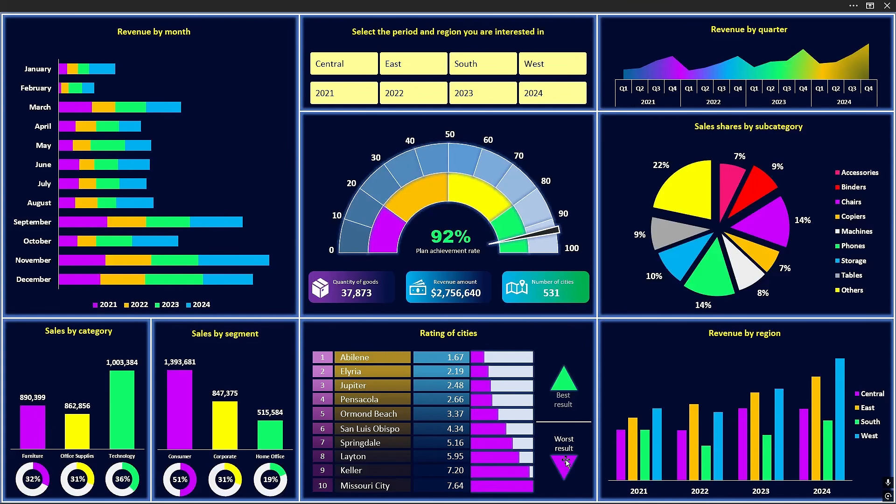
{"action": "left_click", "coordinate": [564, 380]}
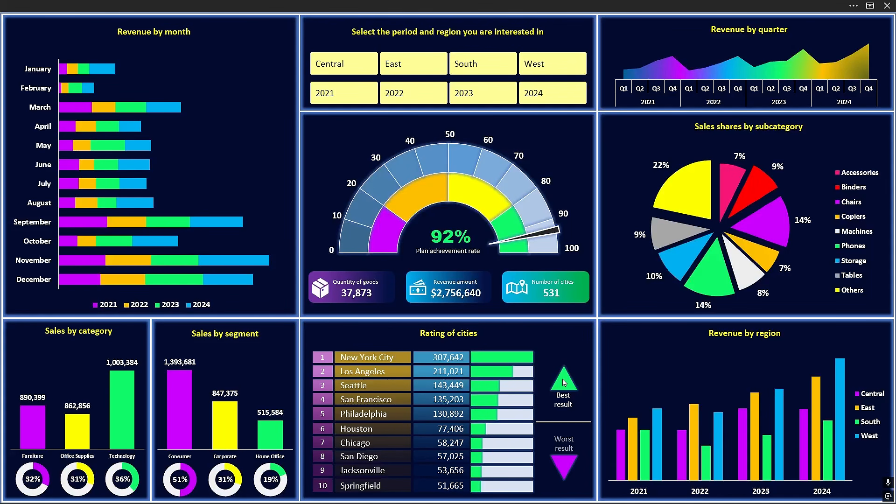
{"action": "left_click", "coordinate": [564, 469]}
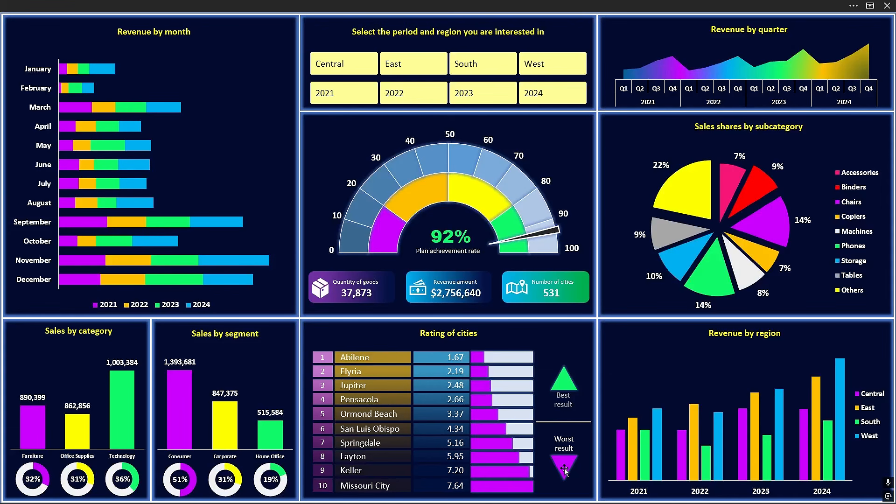
Step: Lock every object on the worst-rating sheet except the slicer group by enabling Locked in their properties
{"action": "left_click", "coordinate": [671, 186]}
{"action": "left_click", "coordinate": [642, 147]}
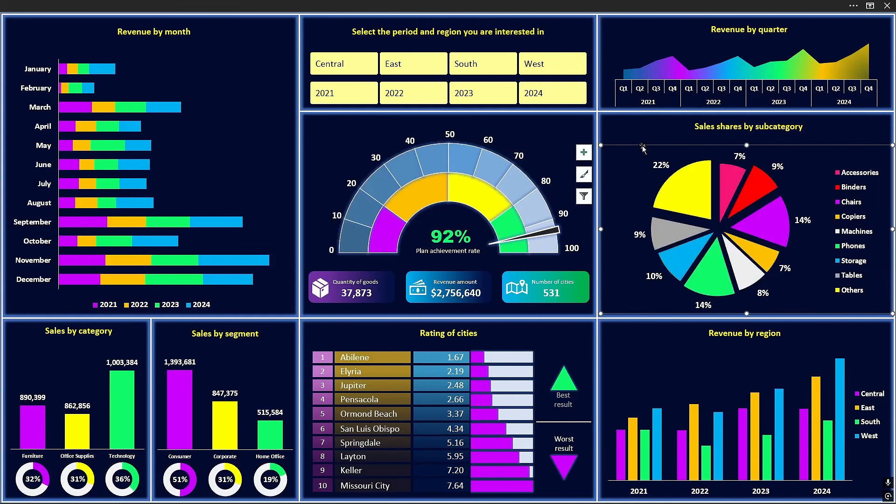
{"action": "key", "text": "ctrl+a"}
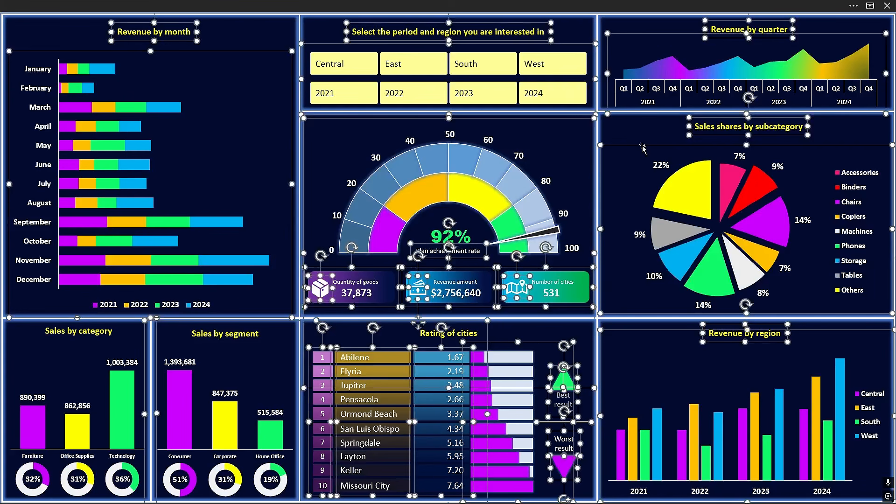
{"action": "left_click", "coordinate": [317, 46], "text": "ctrl"}
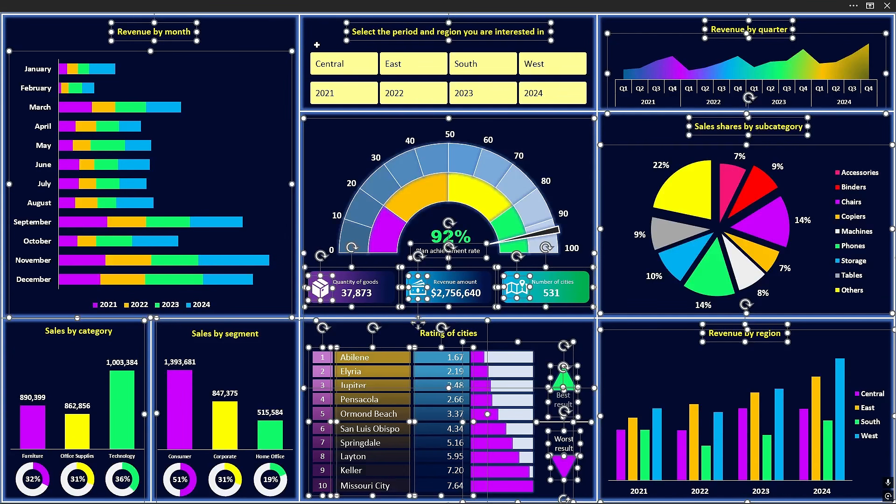
{"action": "key", "text": "ctrl+1"}
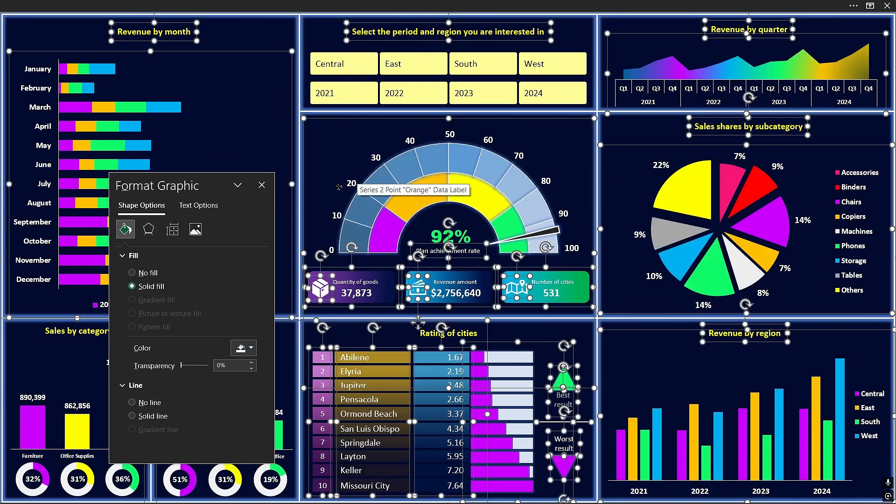
{"action": "left_click", "coordinate": [173, 229]}
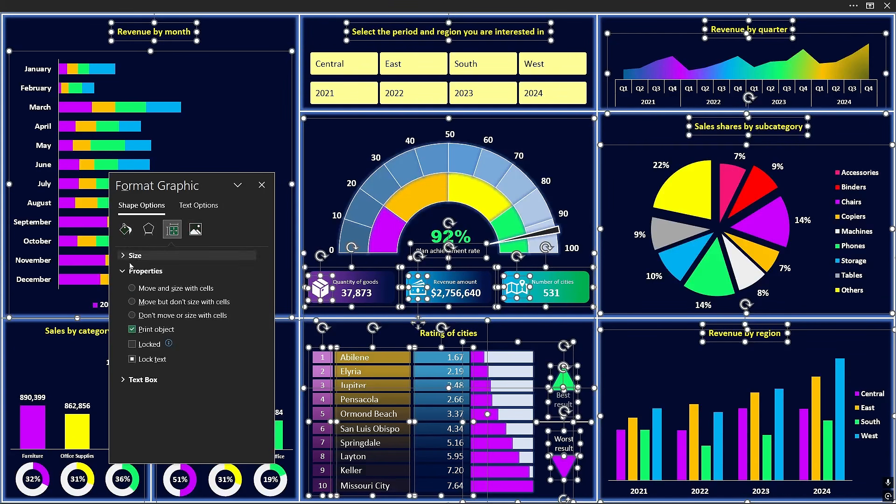
{"action": "left_click", "coordinate": [133, 345]}
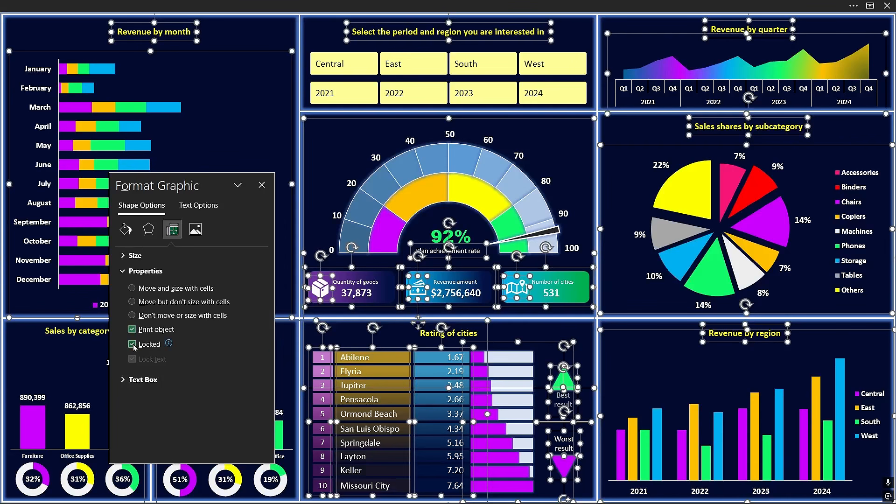
{"action": "left_click", "coordinate": [262, 185]}
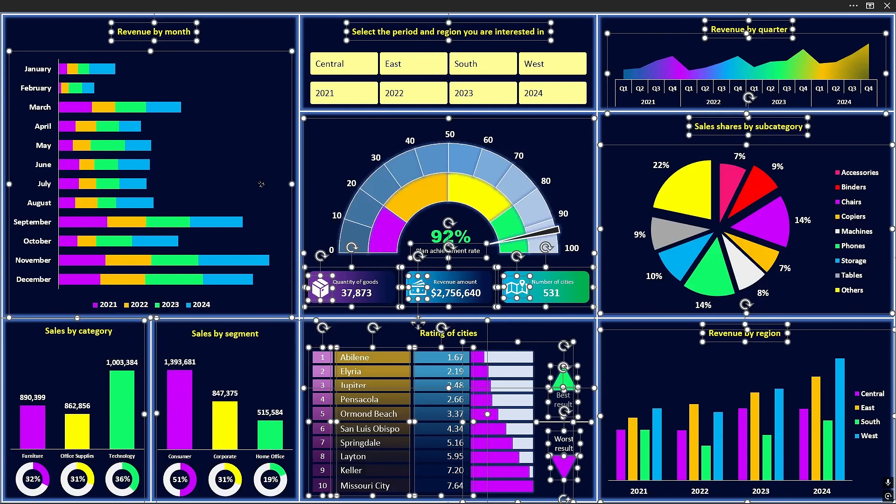
Step: Inspect the slicer group's Locked setting in its properties on the worst-rating sheet
{"action": "left_click", "coordinate": [321, 47]}
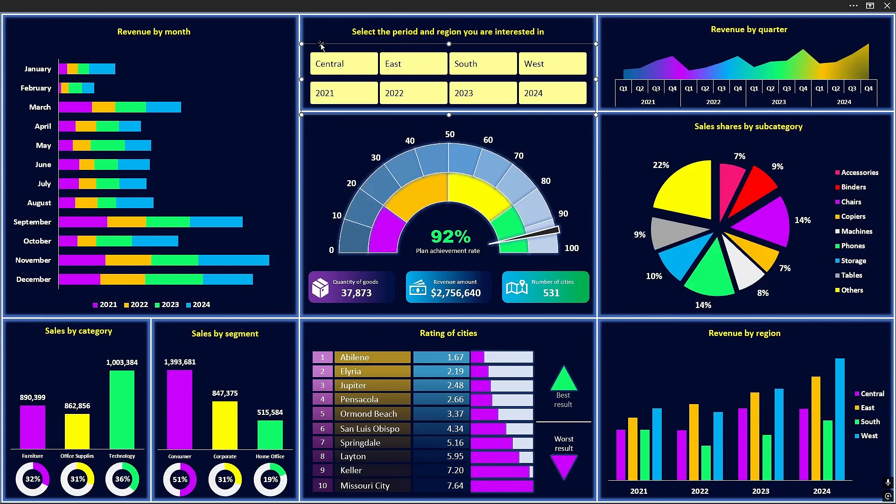
{"action": "key", "text": "ctrl+1"}
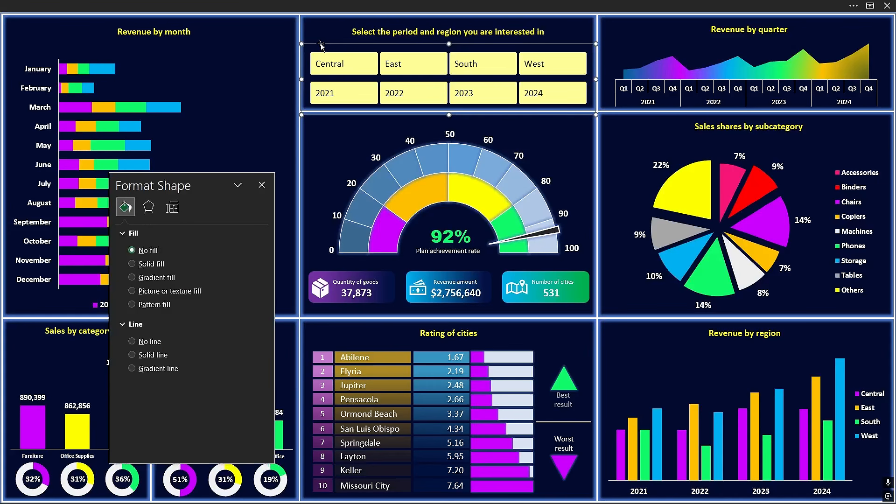
{"action": "left_click", "coordinate": [172, 209]}
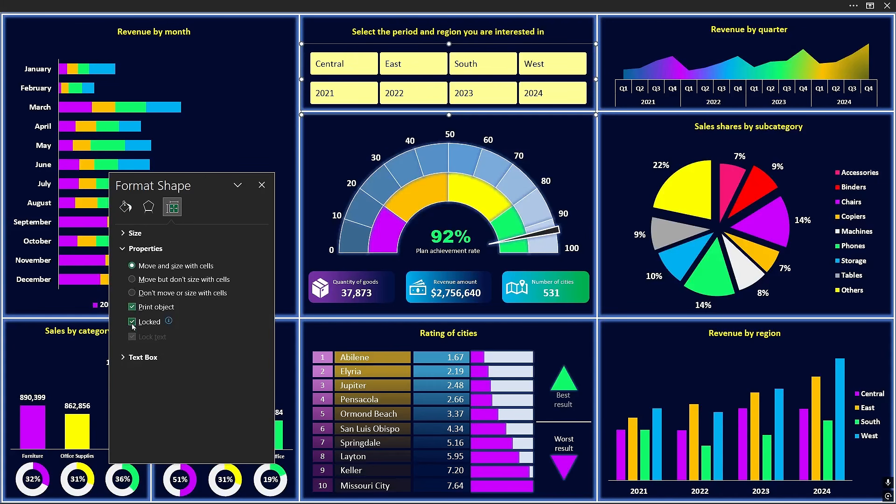
{"action": "left_click", "coordinate": [262, 185]}
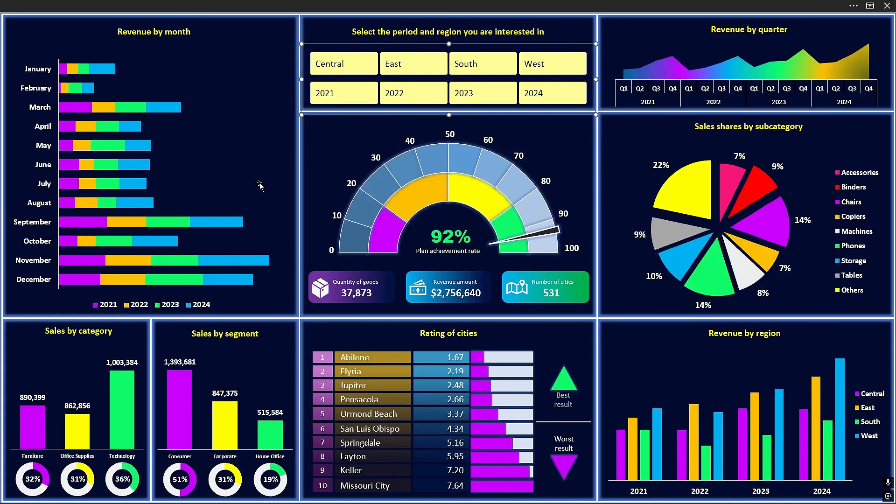
Step: Protect the worst-rating sheet without a password, allowing selection of unlocked cells but not of locked cells
{"action": "left_click", "coordinate": [387, 9]}
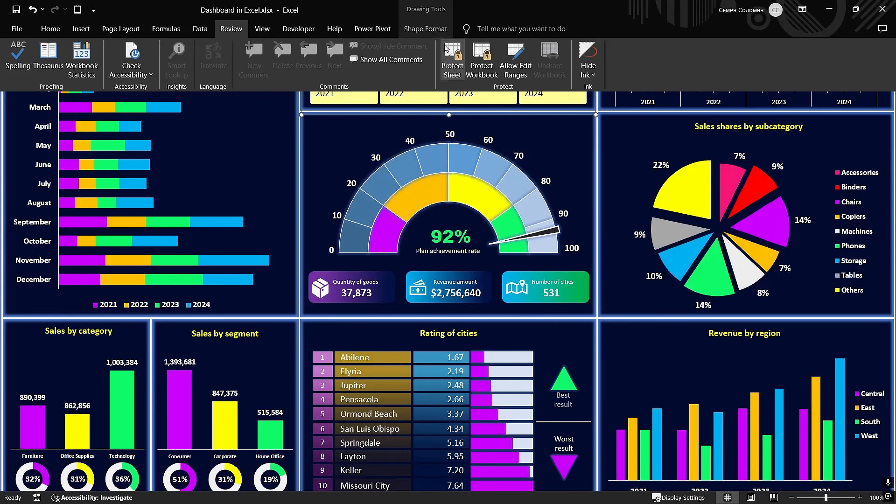
{"action": "left_click", "coordinate": [452, 58]}
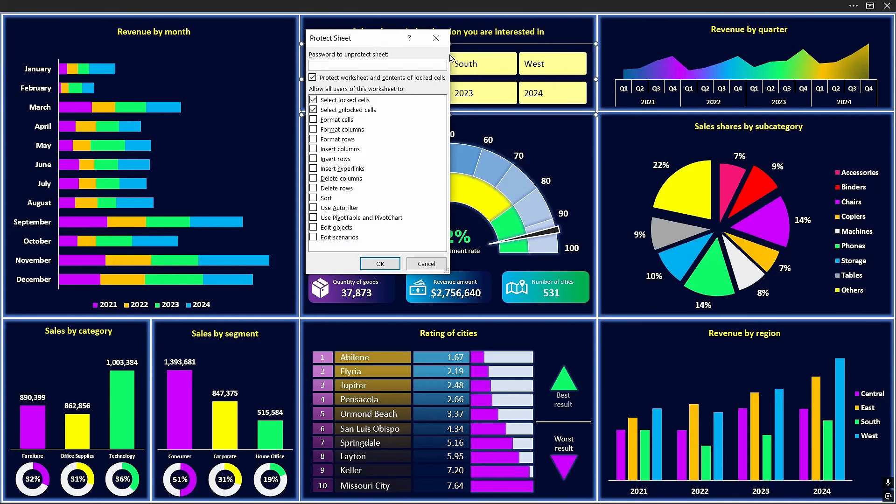
{"action": "left_click", "coordinate": [312, 101]}
{"action": "left_click", "coordinate": [380, 264]}
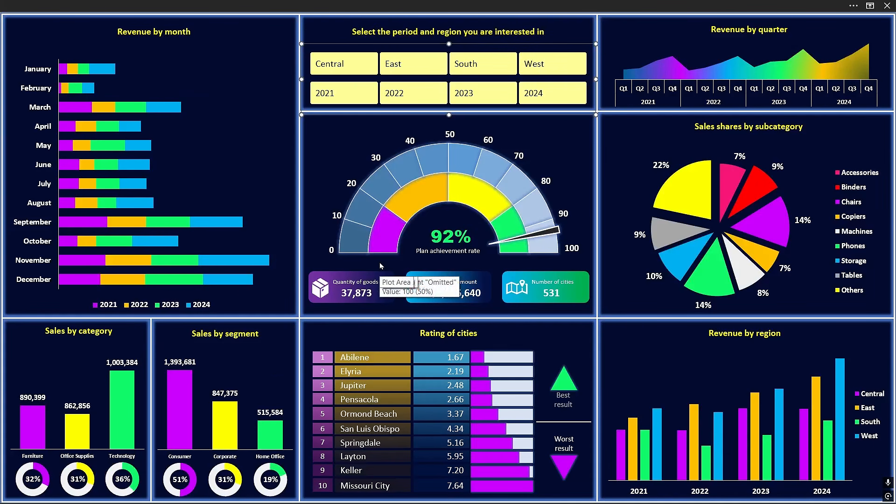
Step: Test the region slicer on the protected worst-rating sheet with West, East and Central, and restore all four regions
{"action": "left_click", "coordinate": [493, 108]}
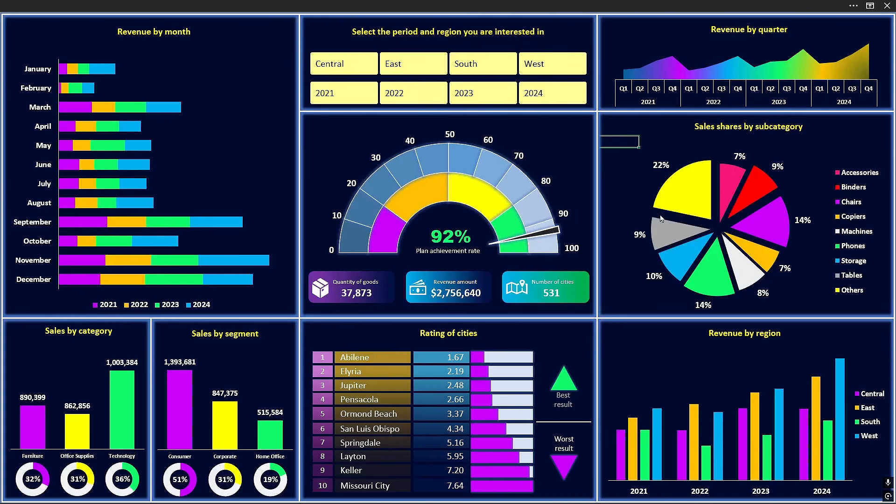
{"action": "left_click", "coordinate": [536, 60]}
{"action": "left_click", "coordinate": [420, 67], "text": "ctrl"}
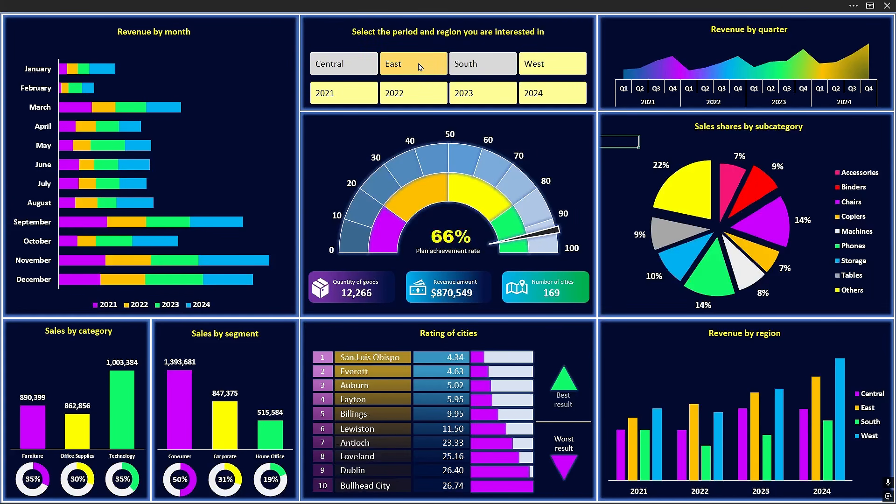
{"action": "left_click", "coordinate": [351, 65]}
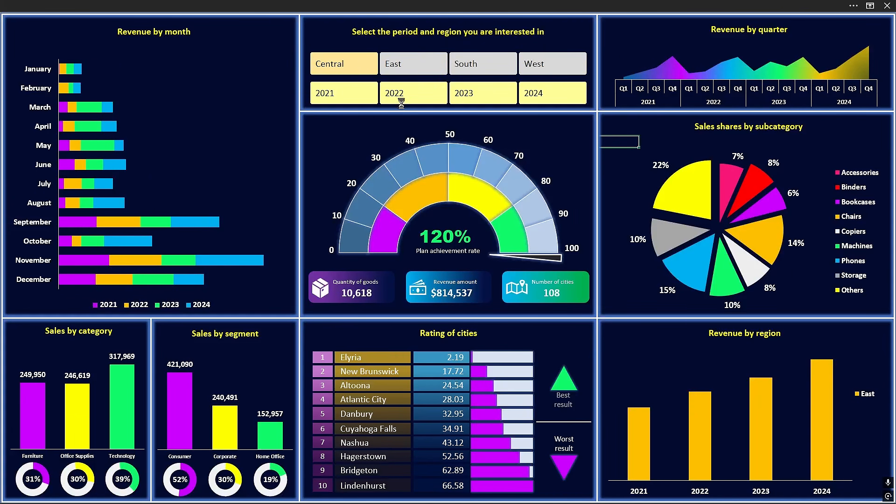
{"action": "left_click", "coordinate": [470, 67], "text": "ctrl"}
{"action": "left_click", "coordinate": [536, 70], "text": "ctrl"}
{"action": "left_click", "coordinate": [415, 67], "text": "ctrl"}
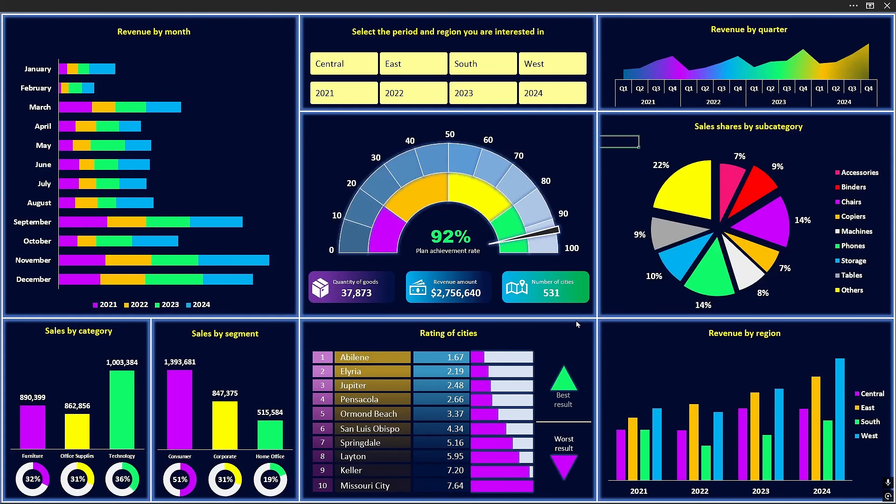
Step: Test the triangle links by switching to the best rating, to the worst, and back to the best
{"action": "left_click", "coordinate": [564, 381]}
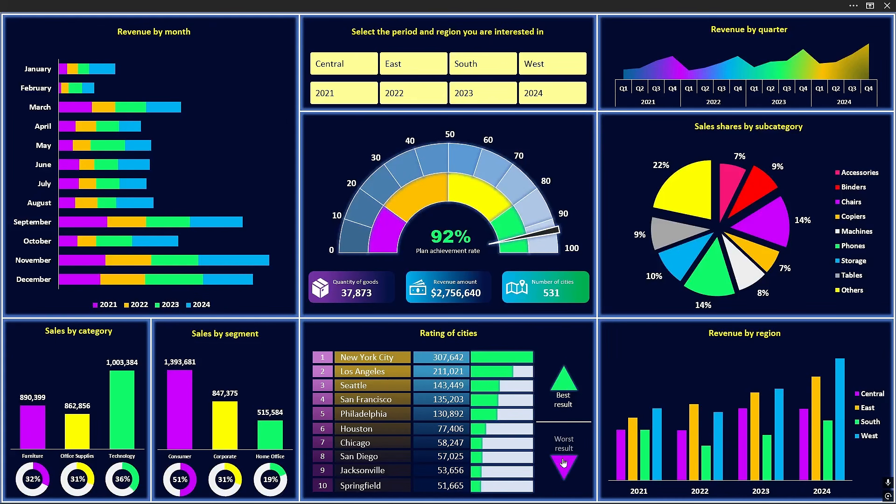
{"action": "left_click", "coordinate": [563, 461]}
{"action": "left_click", "coordinate": [568, 384]}
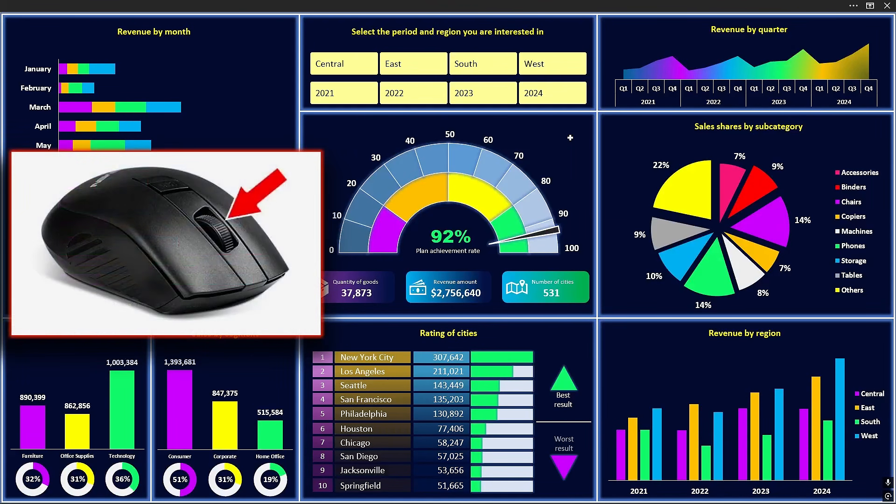
Step: Check whether the protected sheet still scrolls past the dashboard's lower edge, and return to its beginning
{"action": "scroll", "coordinate": [560, 209], "scroll_direction": "down", "scroll_amount": 8}
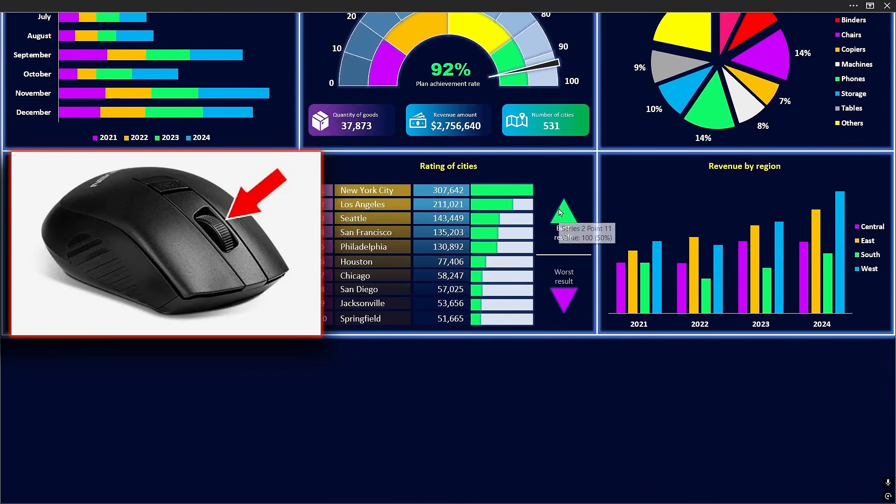
{"action": "scroll", "coordinate": [560, 211], "scroll_direction": "down", "scroll_amount": 3}
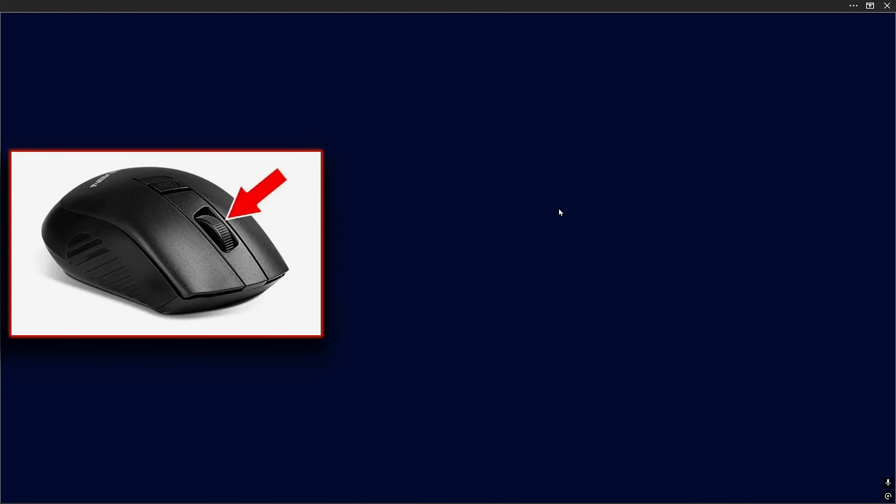
{"action": "scroll", "coordinate": [559, 213], "scroll_direction": "up", "scroll_amount": 6}
{"action": "scroll", "coordinate": [559, 212], "scroll_direction": "down", "scroll_amount": 3}
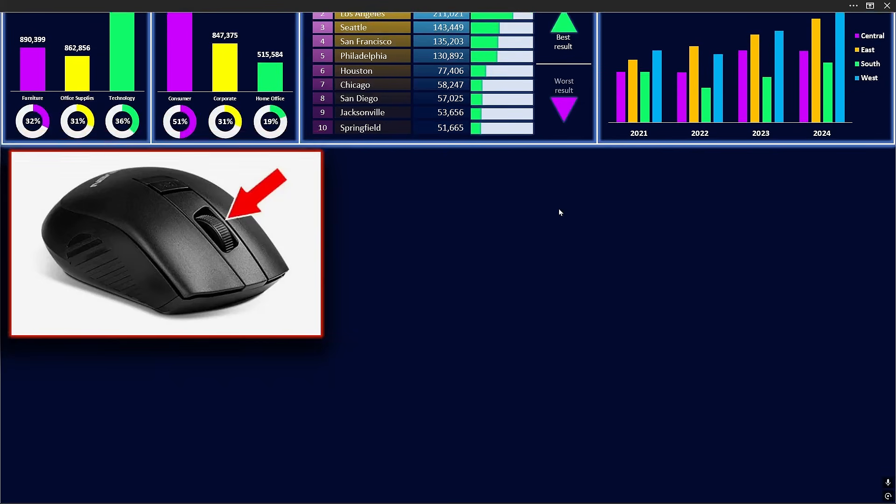
{"action": "scroll", "coordinate": [559, 212], "scroll_direction": "up", "scroll_amount": 8}
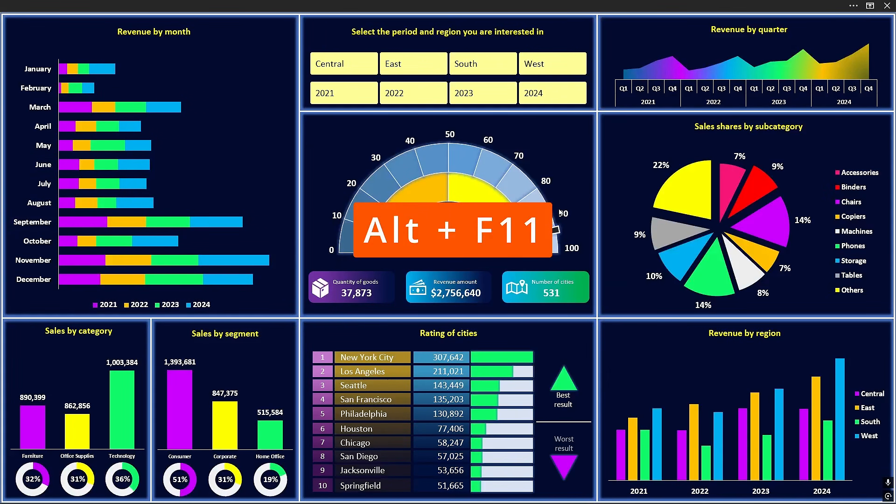
Step: Open the ThisWorkbook code module in the Visual Basic editor and create the procedure Private Sub Workbook_Open()
{"action": "key", "text": "alt+F11"}
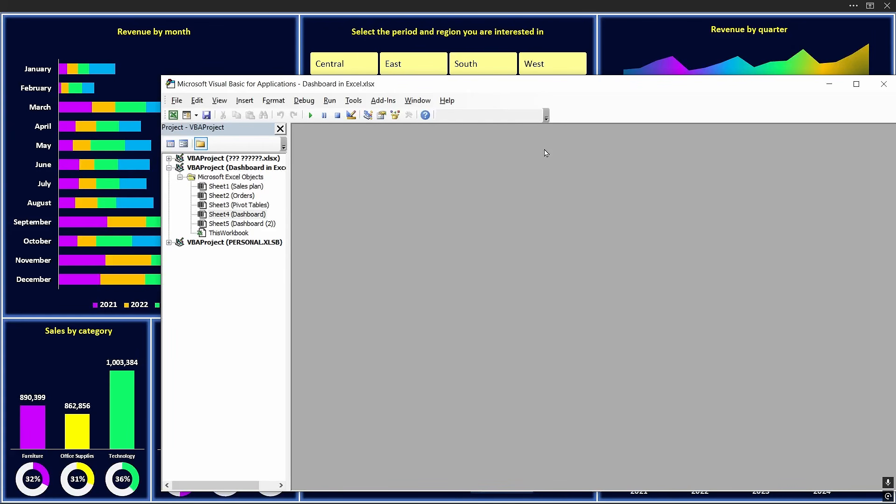
{"action": "left_click", "coordinate": [229, 235]}
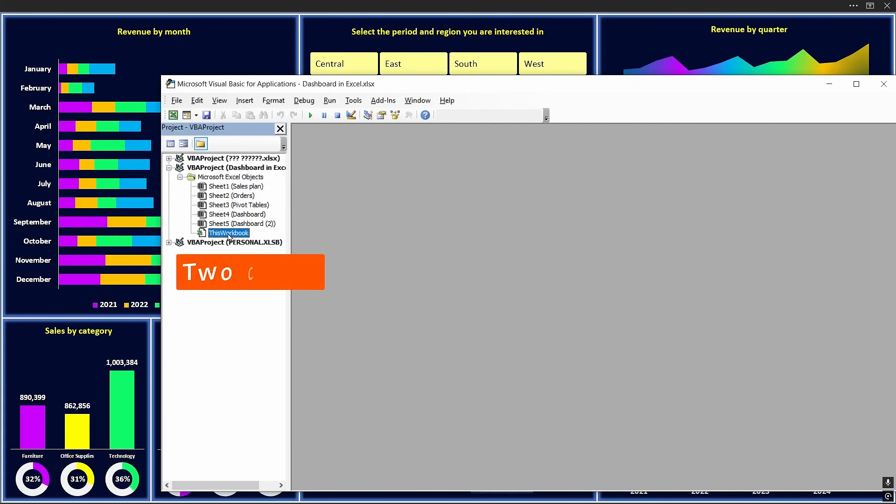
{"action": "double_click", "coordinate": [228, 235]}
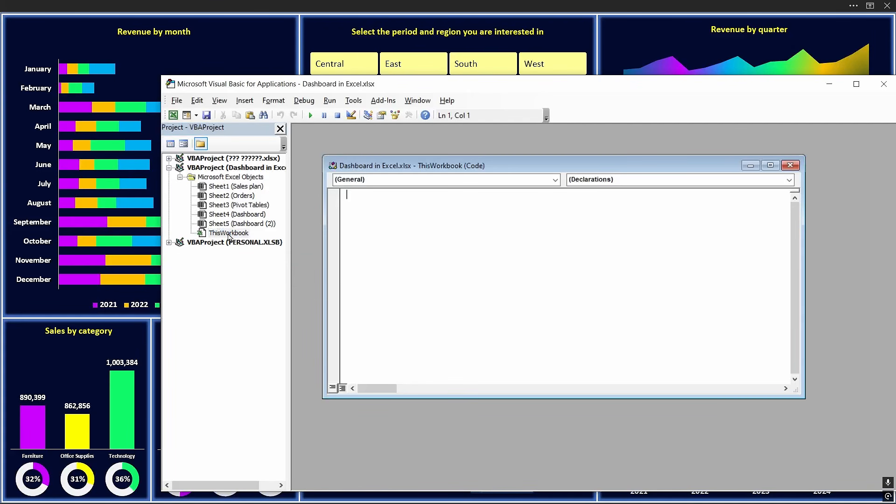
{"action": "type", "text": "Prive"}
{"action": "type", "text": "te Sub Workbook_Open("}
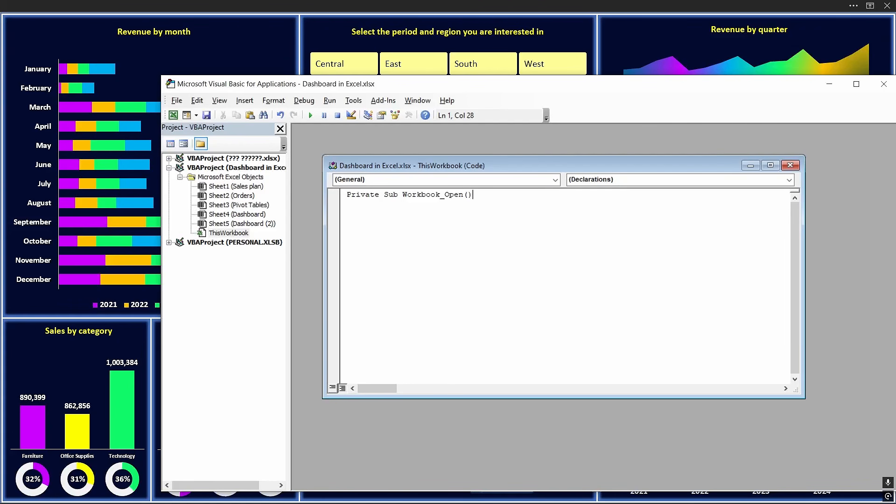
{"action": "key", "text": "Return"}
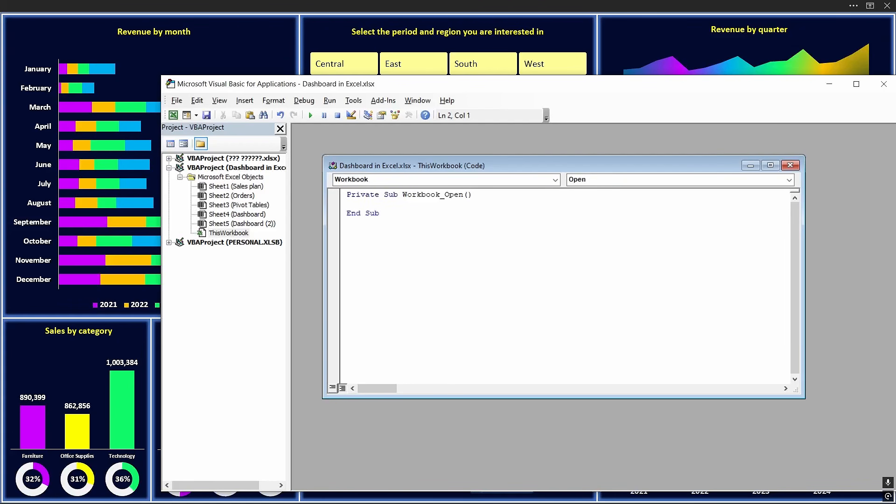
Step: Add the comment "' Set Scroll Area for the first sheet" and the statement Worksheets("Dashboard").ScrollArea = "A1:B2" to the procedure
{"action": "type", "text": "' Set Scroll Area for the first sheet"}
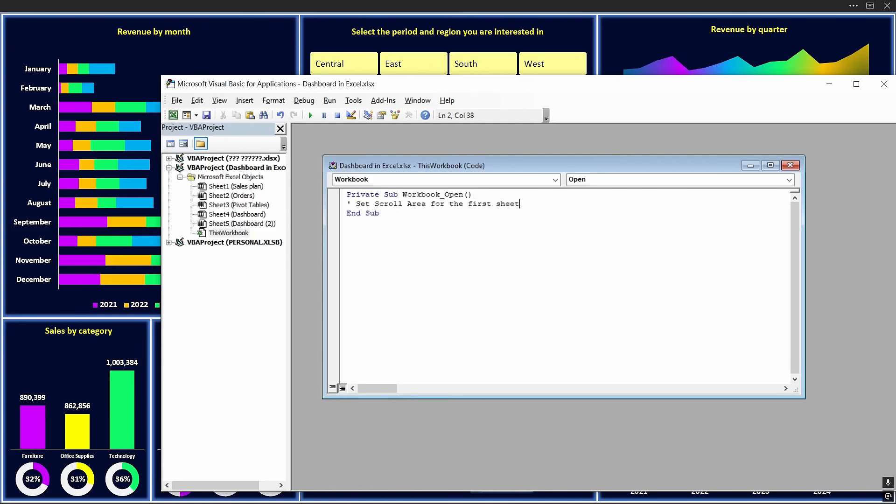
{"action": "key", "text": "Return"}
{"action": "type", "text": "Work"}
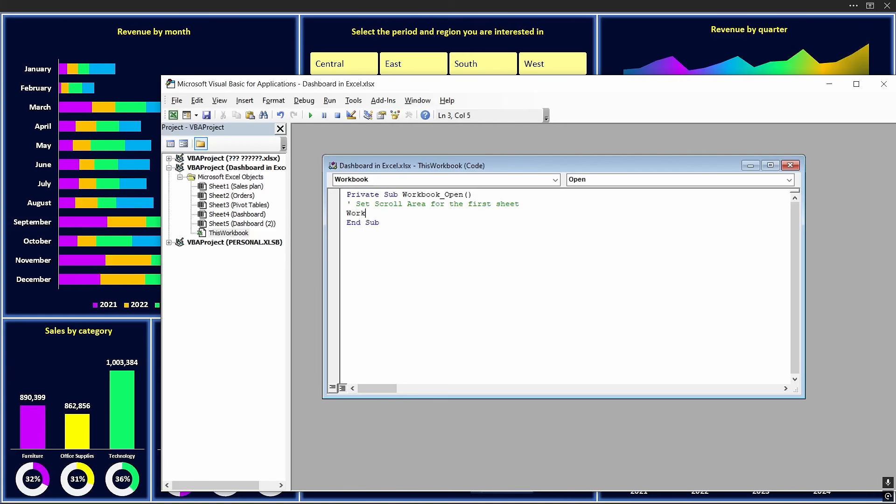
{"action": "type", "text": "sheets("}
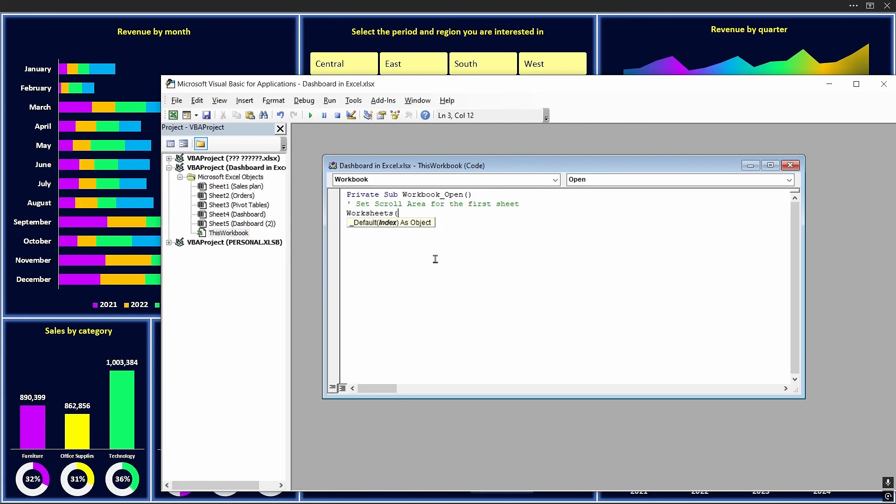
{"action": "type", "text": "\"Dashboard\")."}
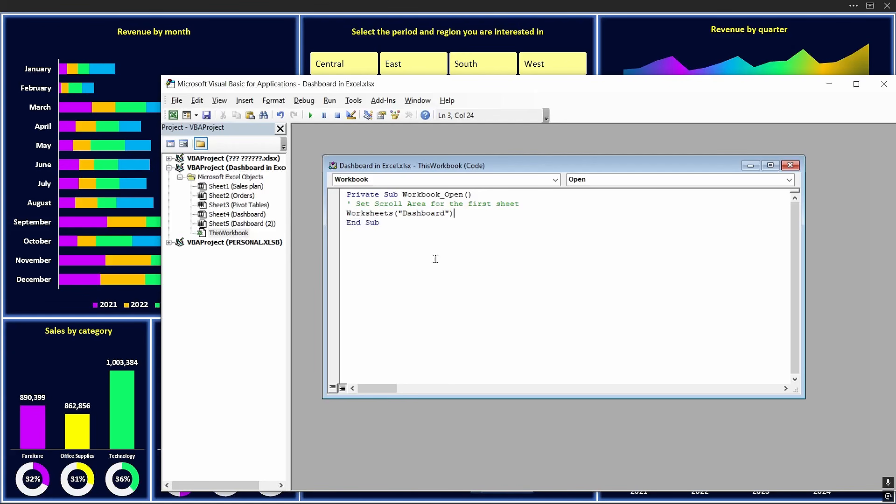
{"action": "type", "text": "ScrollArea = \"A1:B2\""}
{"action": "key", "text": "Return"}
{"action": "key", "text": "Return"}
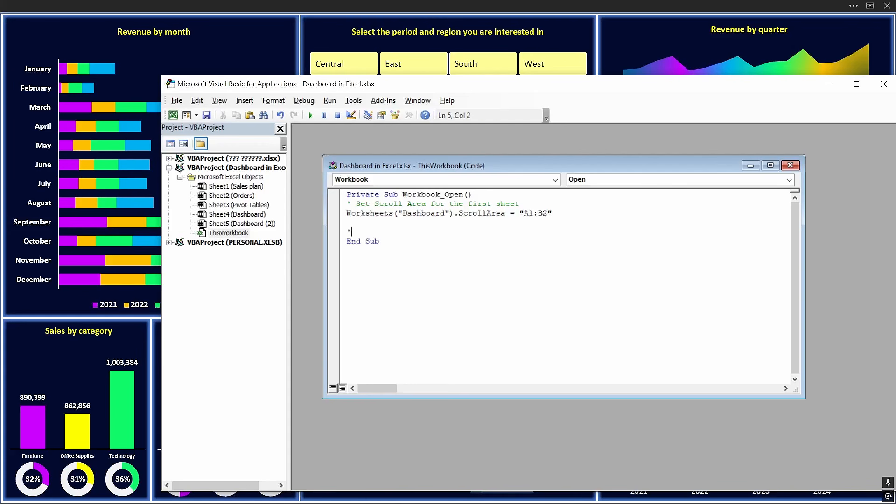
Step: Duplicate the scroll-area comment and its ScrollArea statement below the originals, before End Sub
{"action": "left_click_drag", "start_coordinate": [347, 203], "coordinate": [554, 215]}
{"action": "right_click", "coordinate": [535, 214]}
{"action": "left_click", "coordinate": [562, 235]}
{"action": "left_click", "coordinate": [360, 229]}
{"action": "key", "text": "BackSpace"}
{"action": "key", "text": "ctrl+v"}
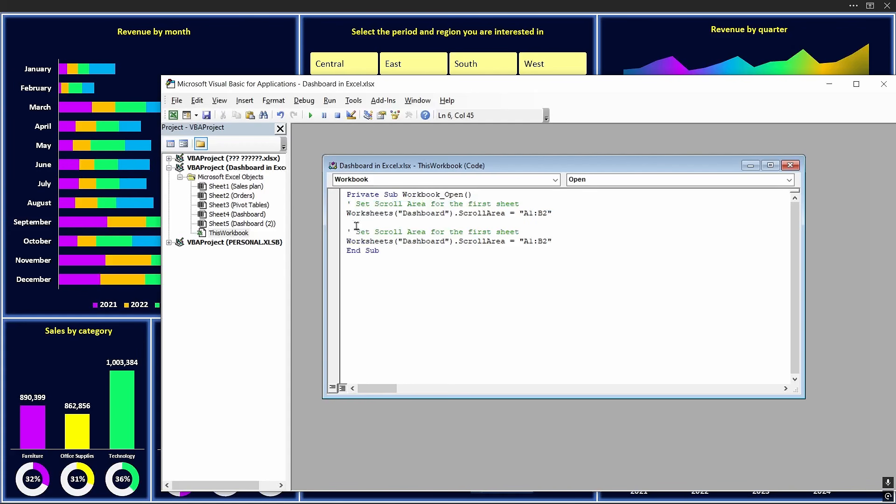
Step: Change the sheet name in the second ScrollArea statement to "Dashboard (2)" and close the Visual Basic editor
{"action": "left_click", "coordinate": [443, 241]}
{"action": "type", "text": "(2)"}
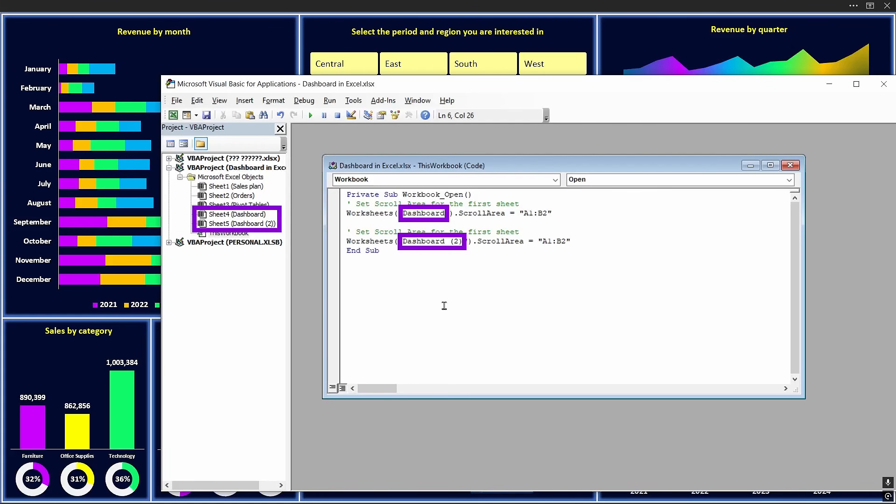
{"action": "left_click", "coordinate": [883, 84]}
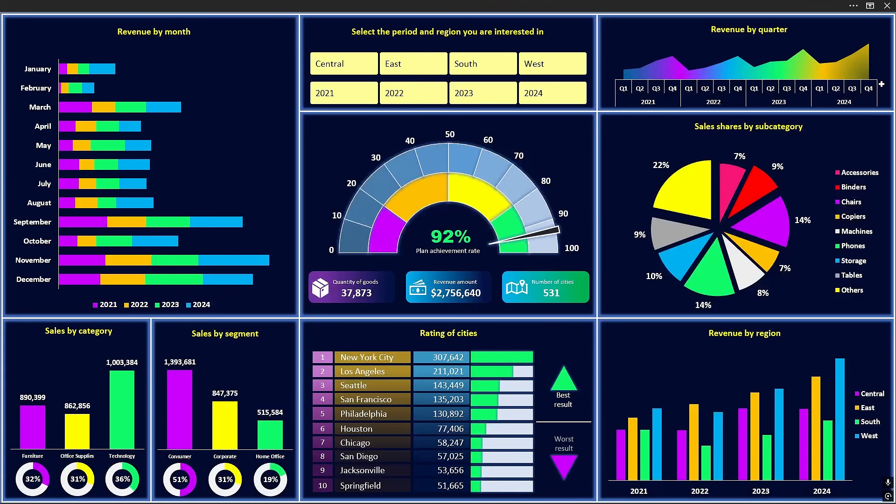
Step: Save a copy of the workbook in the Dashboard folder as the Excel Macro-Enabled Workbook "Dashboard in Excel.xlsm"
{"action": "left_click", "coordinate": [345, 4]}
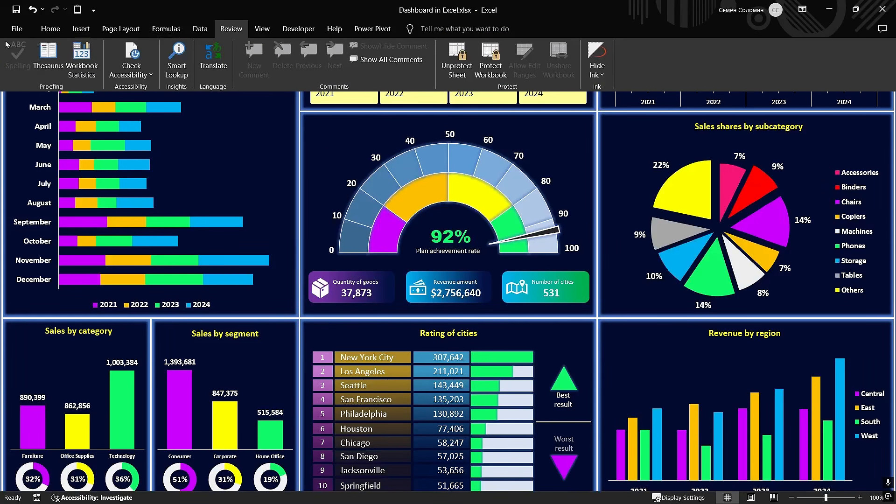
{"action": "left_click", "coordinate": [17, 29]}
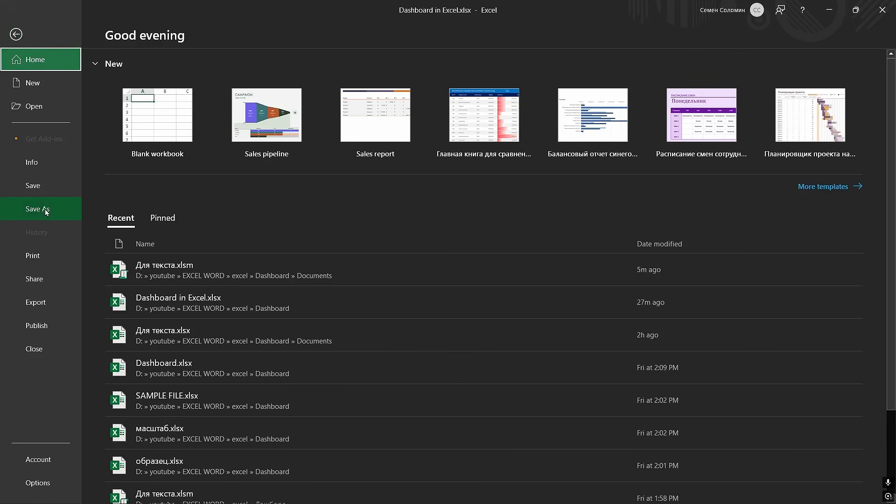
{"action": "left_click", "coordinate": [46, 212]}
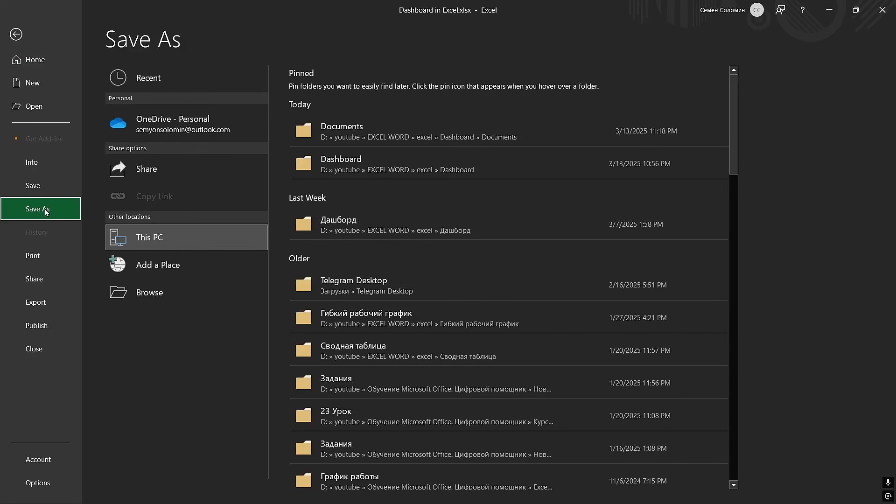
{"action": "left_click", "coordinate": [387, 165]}
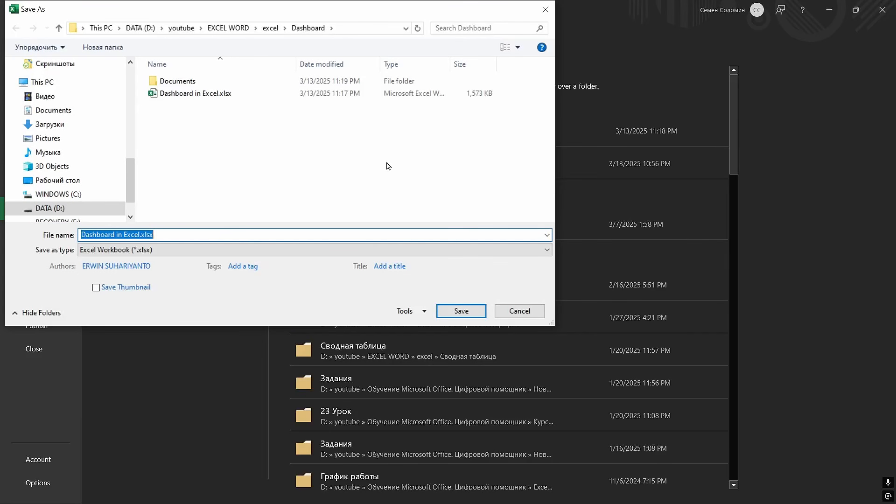
{"action": "left_click_drag", "start_coordinate": [294, 11], "coordinate": [358, 87]}
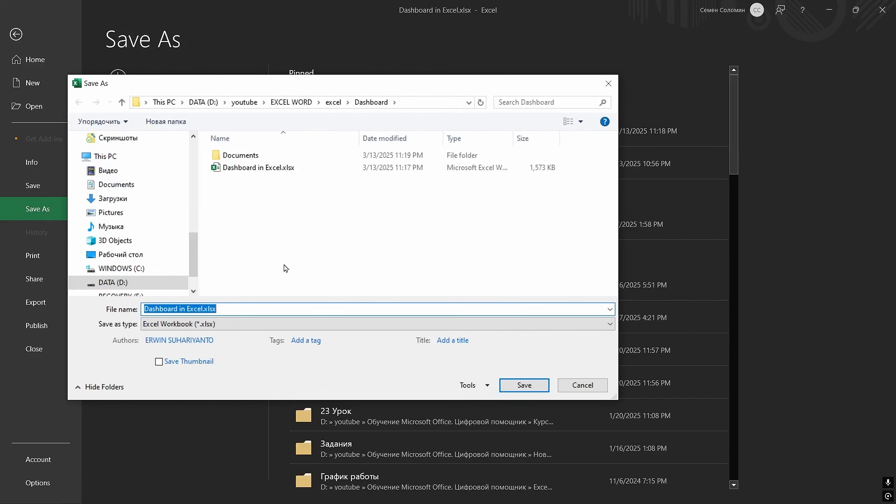
{"action": "left_click", "coordinate": [252, 324]}
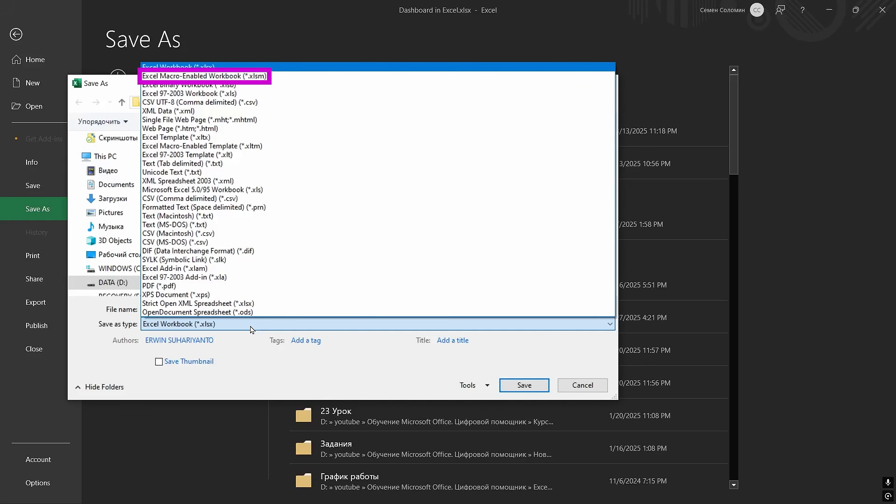
{"action": "left_click", "coordinate": [270, 77]}
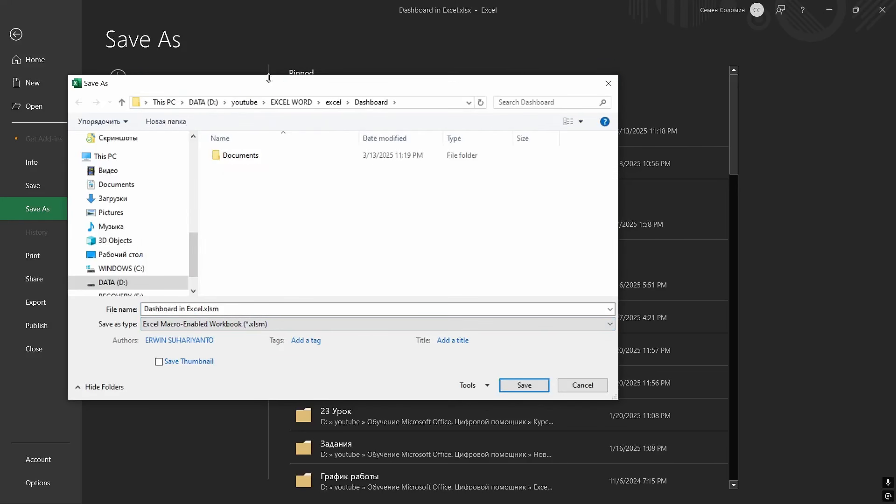
{"action": "left_click", "coordinate": [522, 385]}
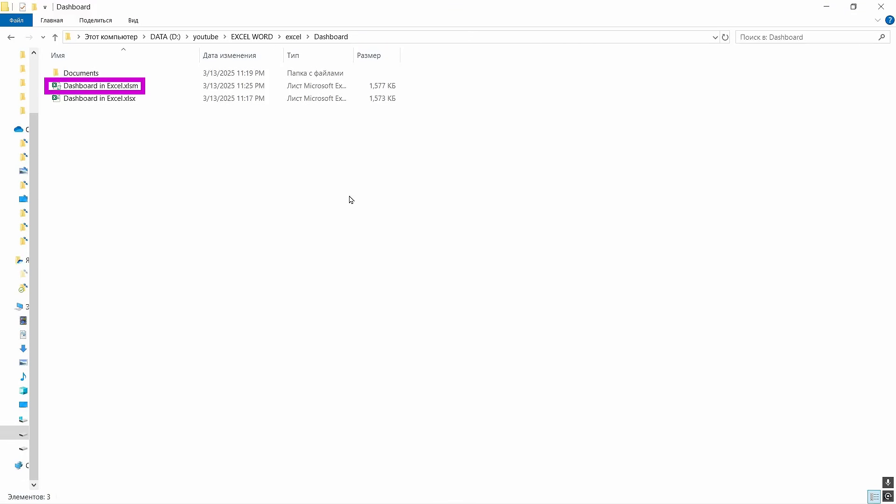
Step: Open "Dashboard in Excel.xlsm" from the Dashboard folder in File Explorer and enable its active content
{"action": "left_click", "coordinate": [136, 87]}
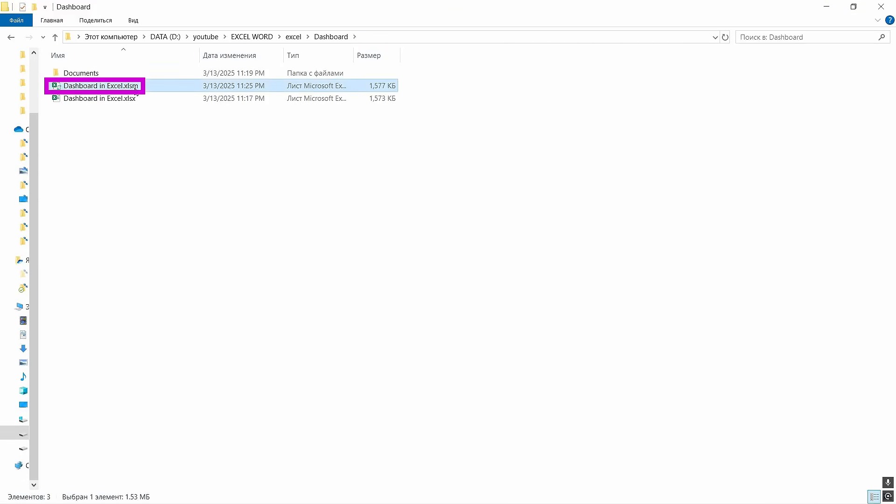
{"action": "double_click", "coordinate": [155, 91]}
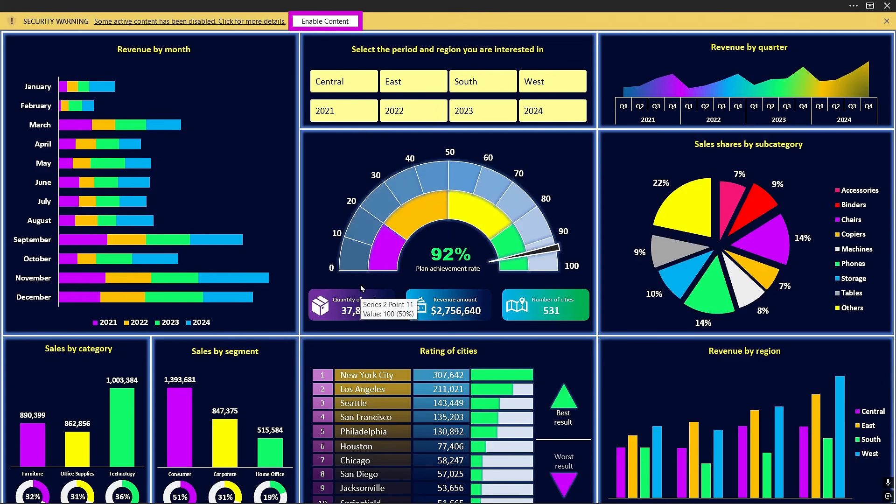
{"action": "left_click", "coordinate": [322, 21]}
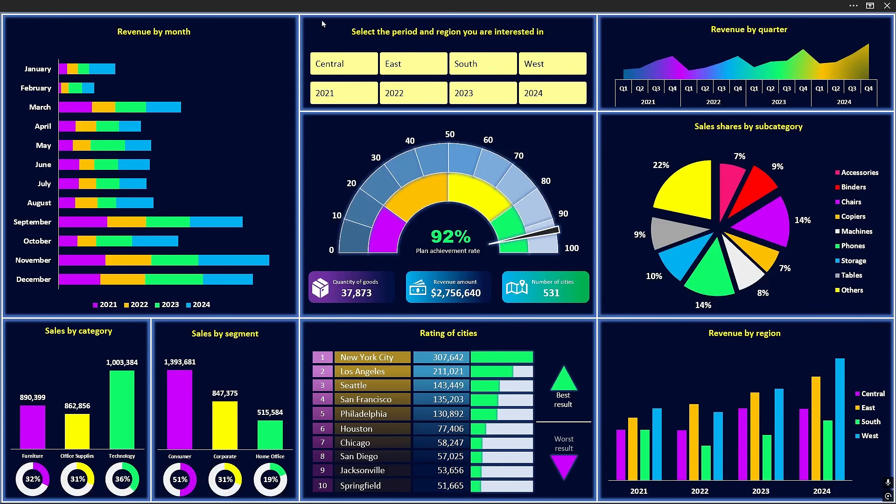